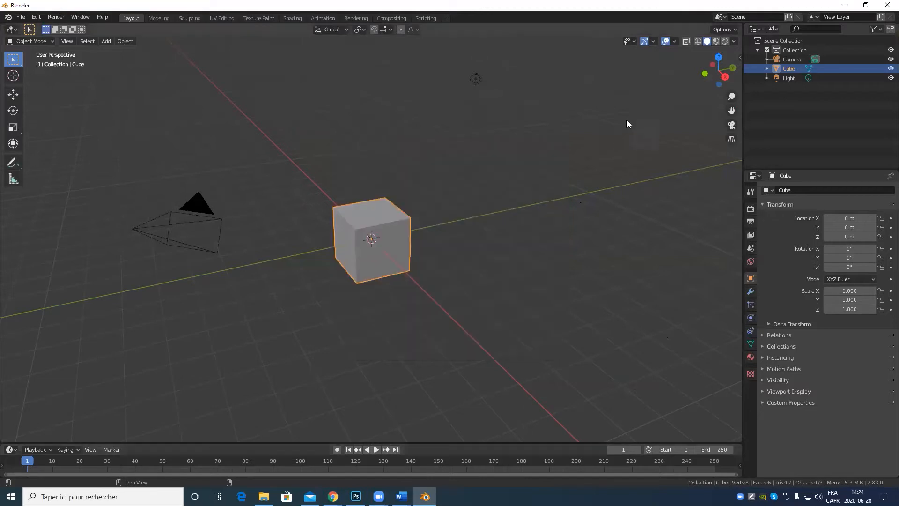
Examine the default cube by viewing it from several angles and distances.
mouse_move(403, 242)
middle_mouse_down()
mouse_move(512, 249)
mouse_move(417, 233)
mouse_move(515, 238)
mouse_move(402, 250)
middle_mouse_up()
scroll(462, 333, "up", 4)
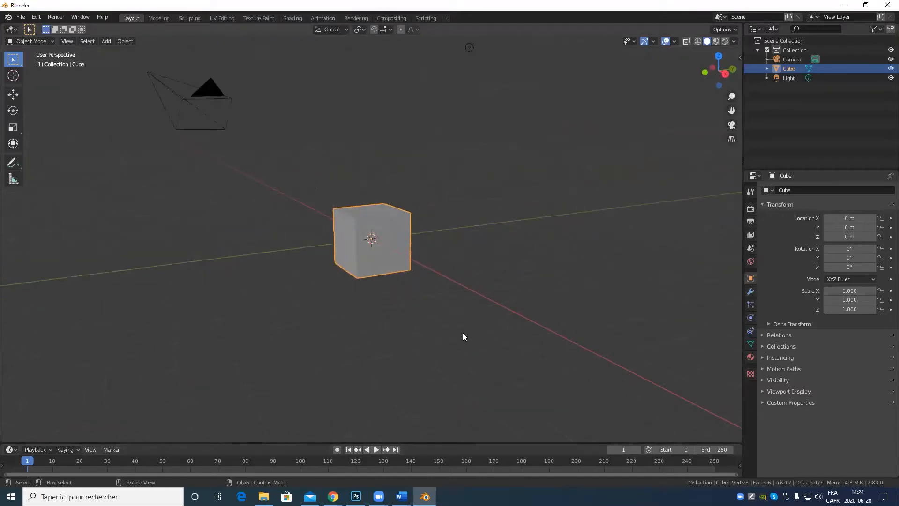
scroll(533, 236, "down", 2)
middle_click_drag(544, 178, 574, 263, "shift")
scroll(574, 265, "down", 3)
scroll(568, 279, "up", 4)
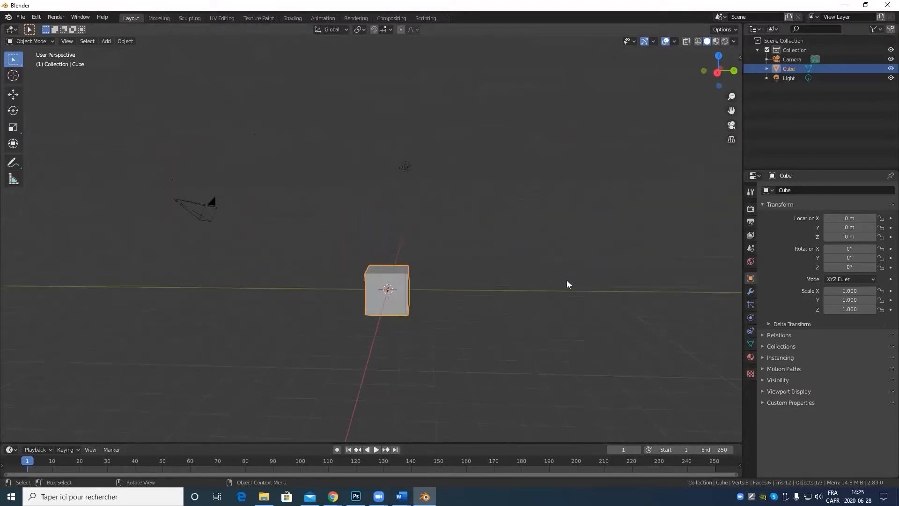
middle_click_drag(545, 298, 517, 245, "shift")
middle_click_drag(518, 245, 534, 279)
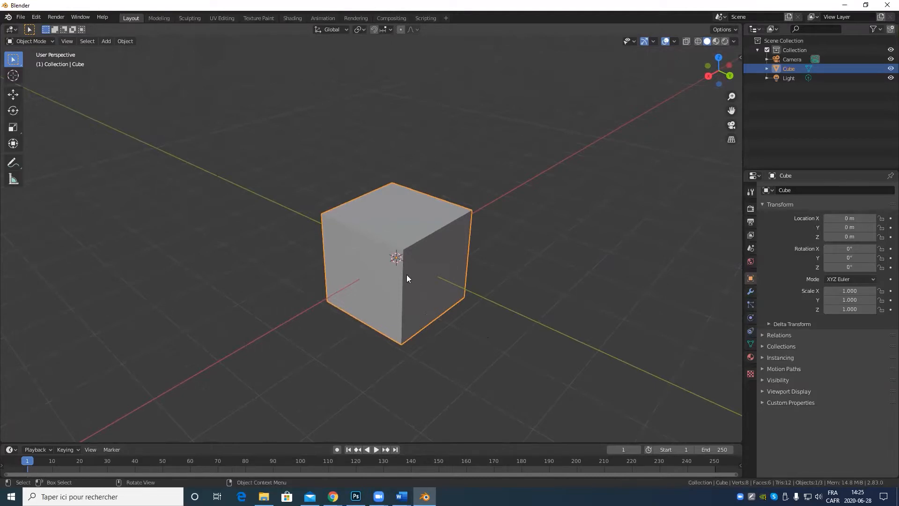
Try moving and then rotating the cube freely with the Move and Rotate tools, cancelling each transform.
left_click(8, 97)
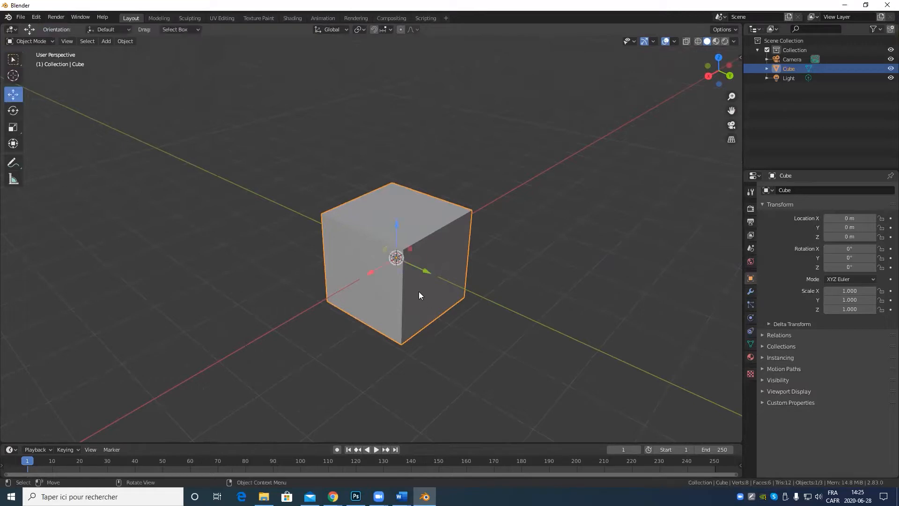
left_click_drag(401, 271, 355, 246)
key("Escape")
left_click(9, 108)
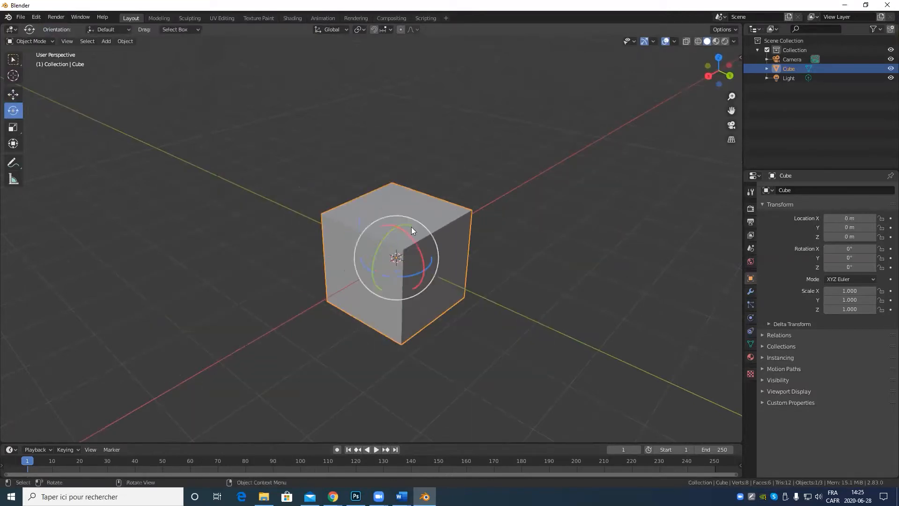
left_click_drag(412, 243, 300, 144)
key("Escape")
Try scaling the cube to 0.5 along X and Y with the Scale tool, and undo the resize.
left_click(13, 127)
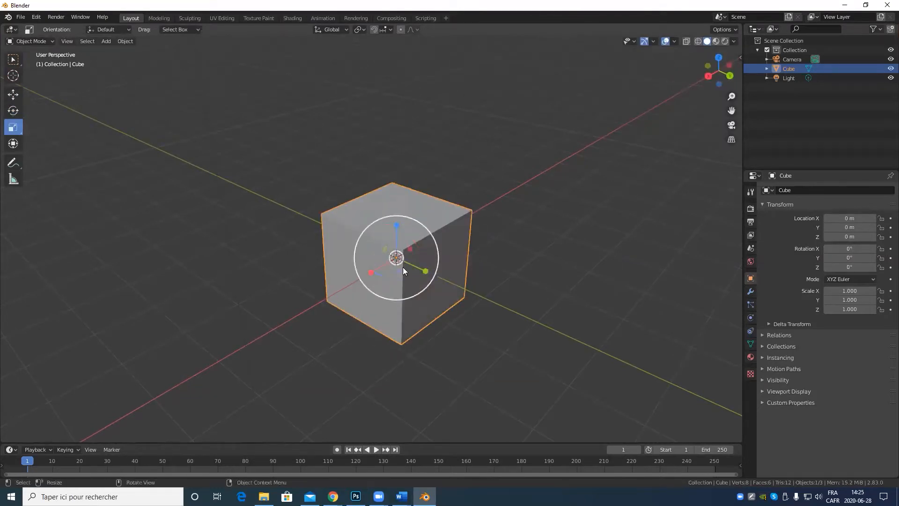
mouse_move(404, 272)
left_mouse_down()
mouse_move(475, 273)
mouse_move(394, 263)
left_mouse_up()
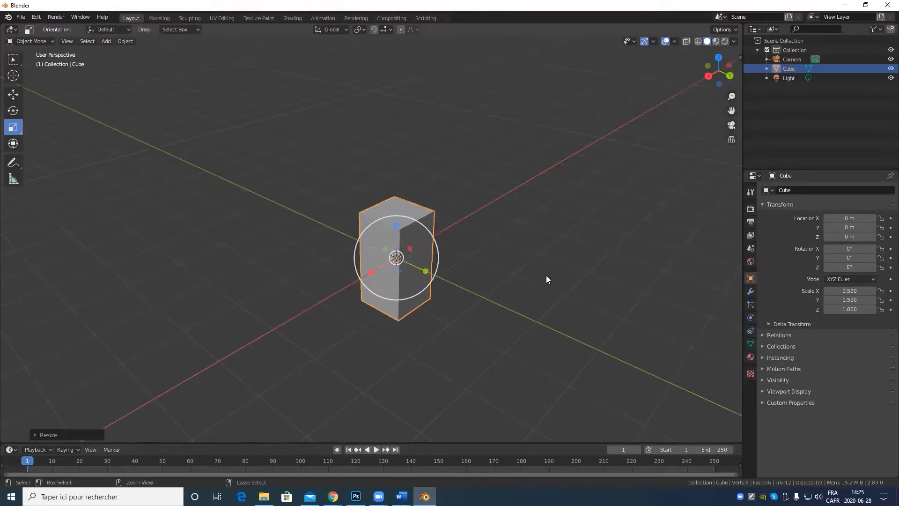
key("ctrl+z")
Try grabbing the cube to move it freely in the viewport, and cancel the move.
scroll(482, 351, "up", 1)
scroll(481, 351, "down", 5)
middle_click_drag(480, 353, 432, 362)
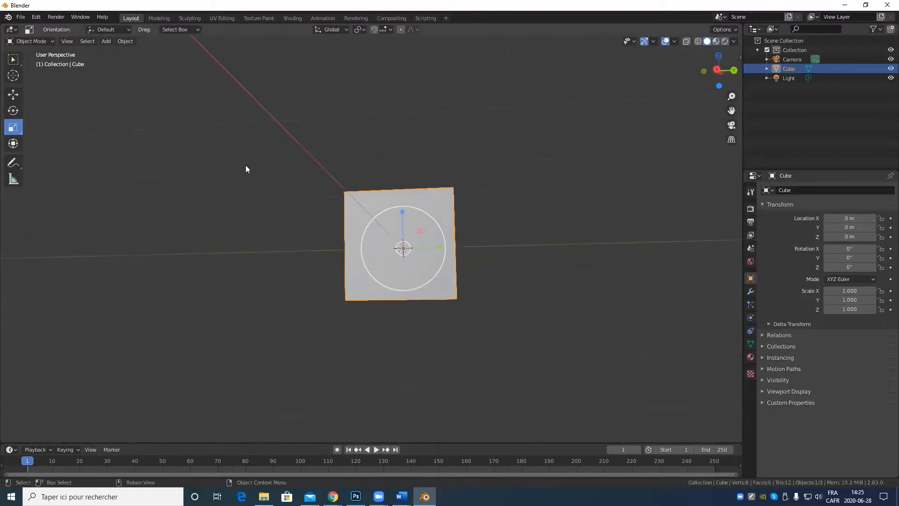
key("g")
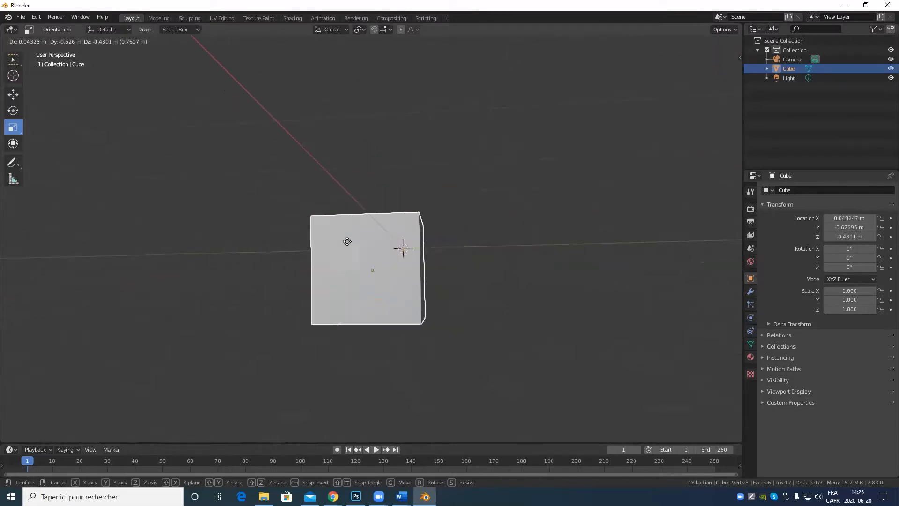
right_click(316, 195)
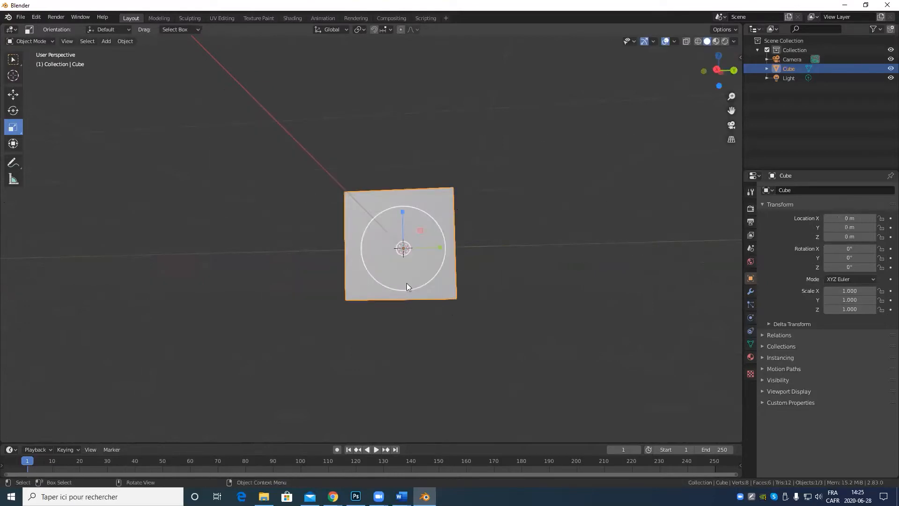
Try rotating the cube around the view axis and scaling it uniformly, cancelling both transforms.
key("r")
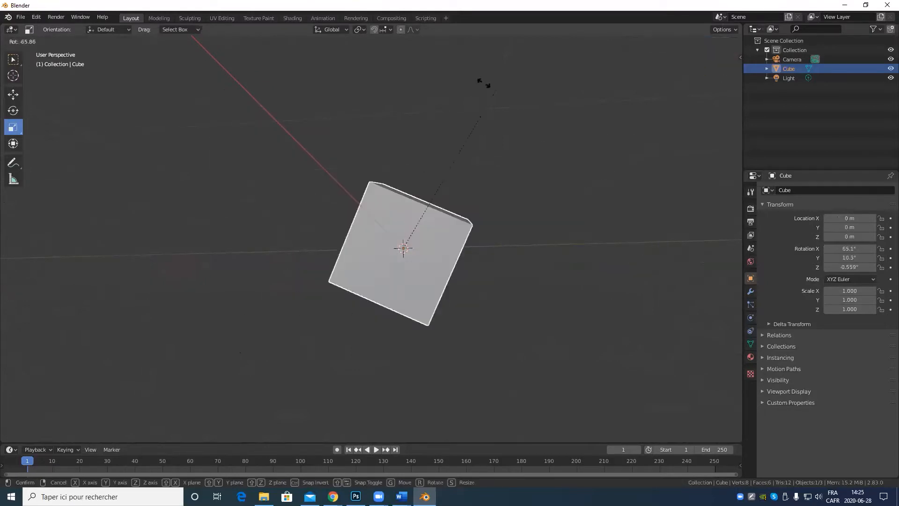
right_click(461, 257)
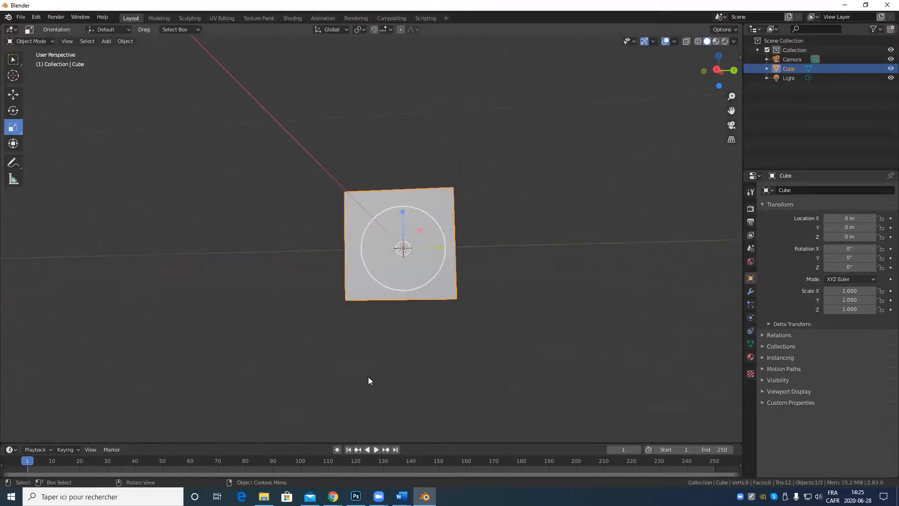
key("s")
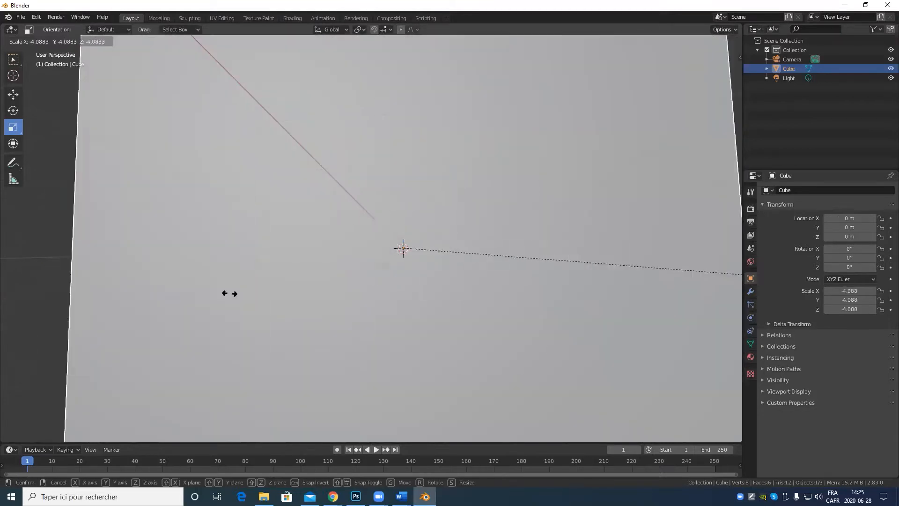
right_click(656, 242)
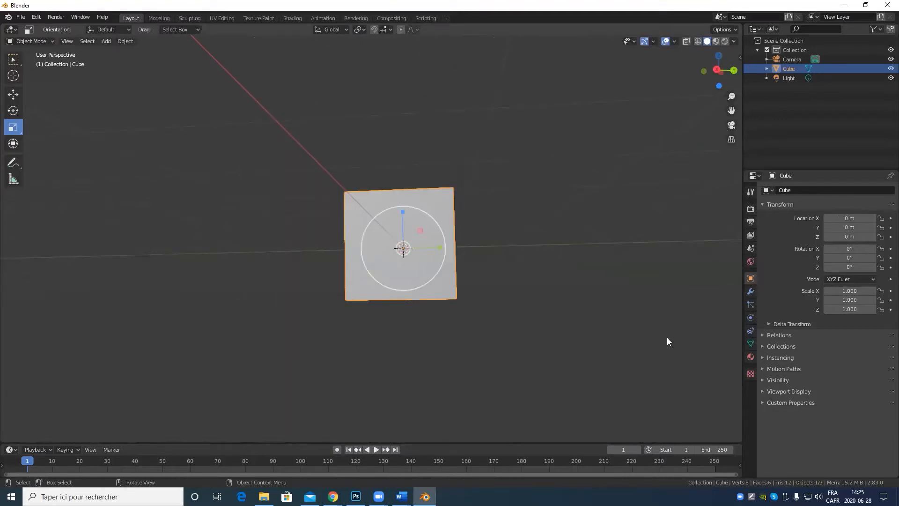
Try moving the cube constrained to the global X, Y and Z axes in turn, and cancel the move.
middle_click_drag(600, 238, 450, 296)
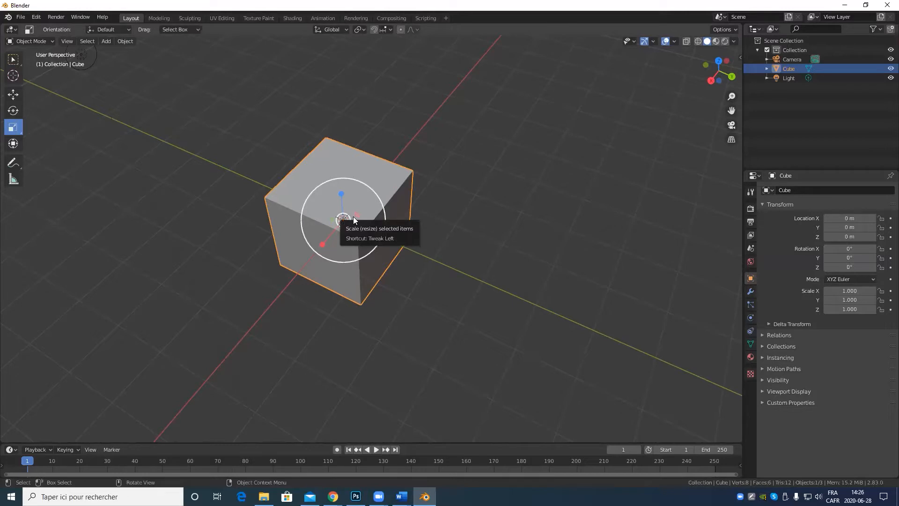
key("g")
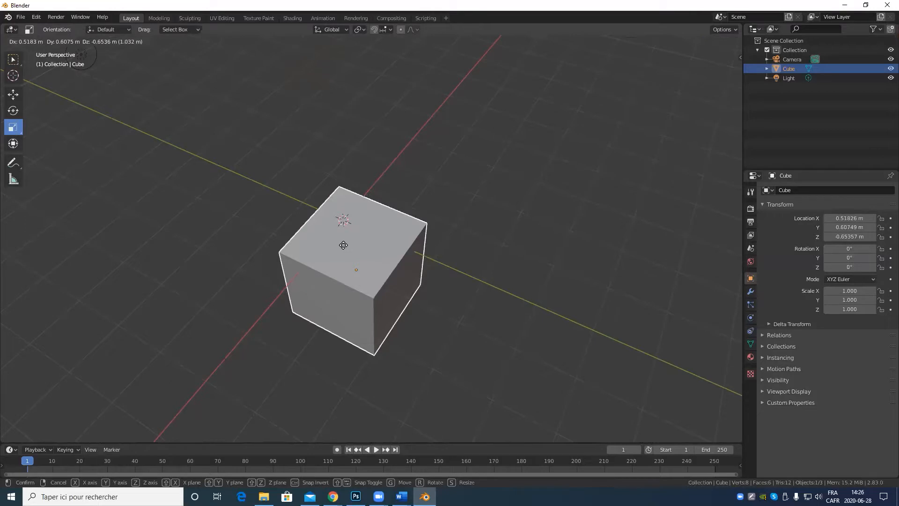
key("x")
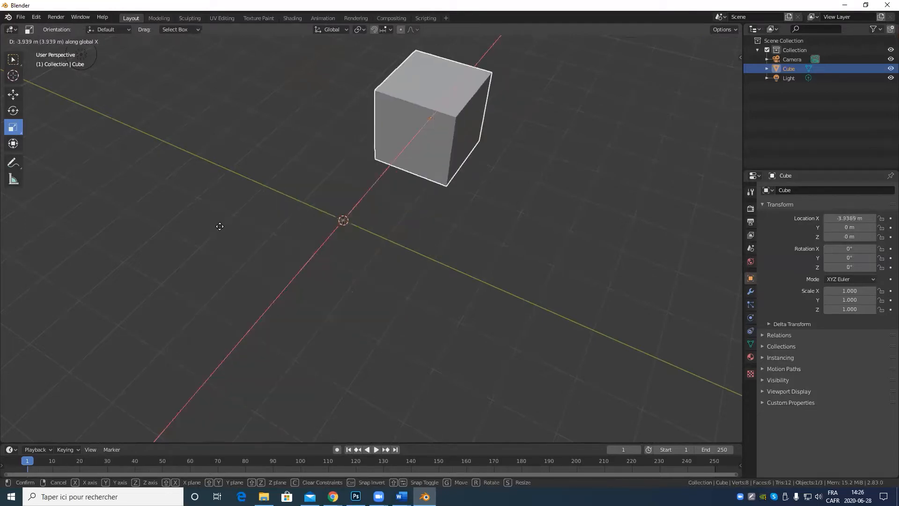
key("y")
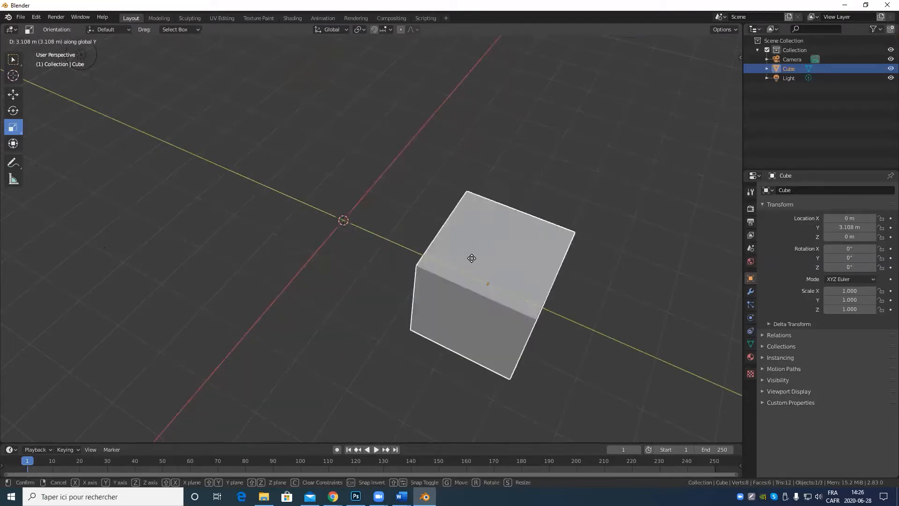
key("z")
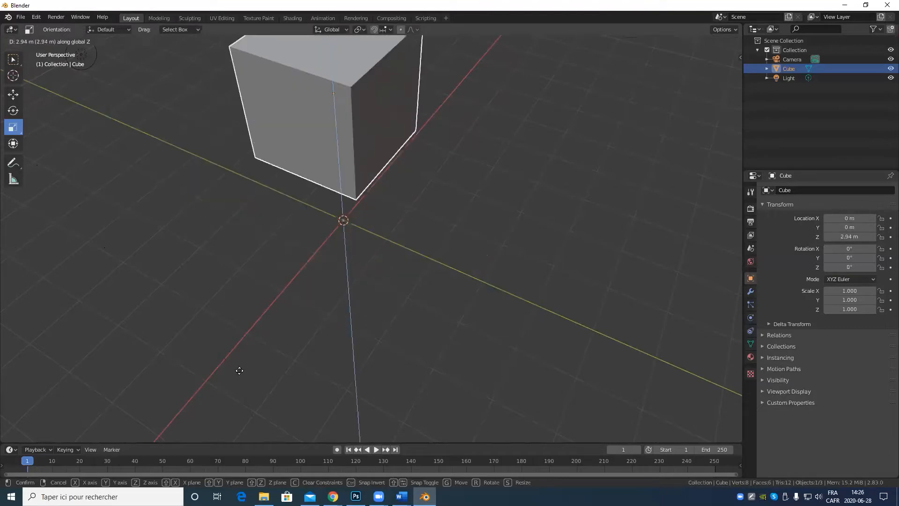
key("Escape")
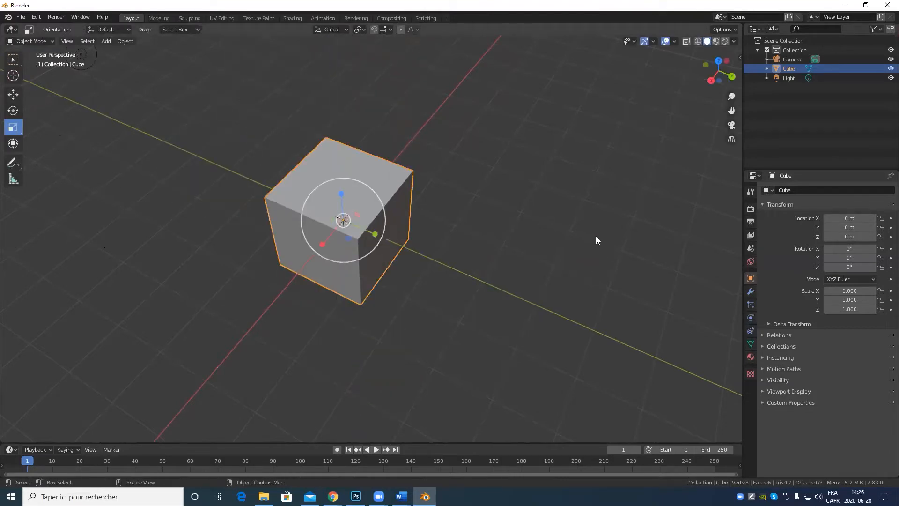
Activate the combined Transform tool to show the move, rotate and scale handles on the cube.
left_click(13, 144)
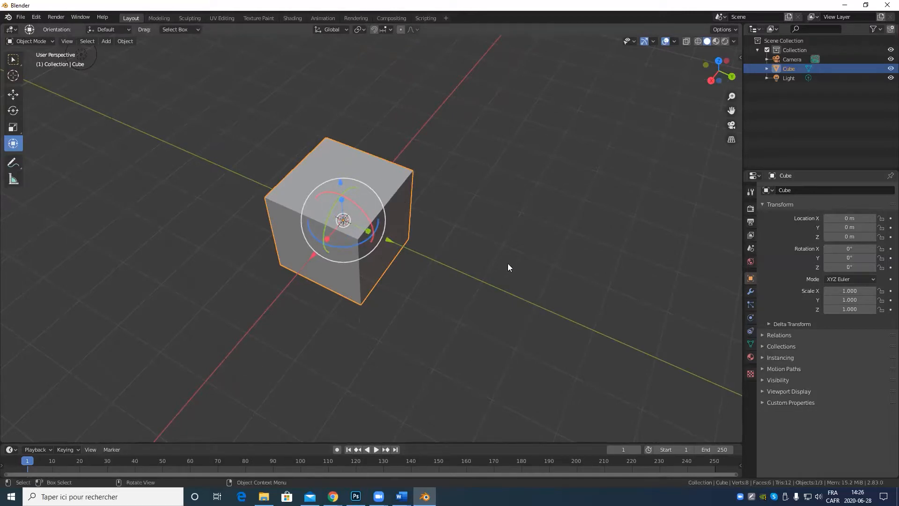
middle_click_drag(487, 267, 427, 310)
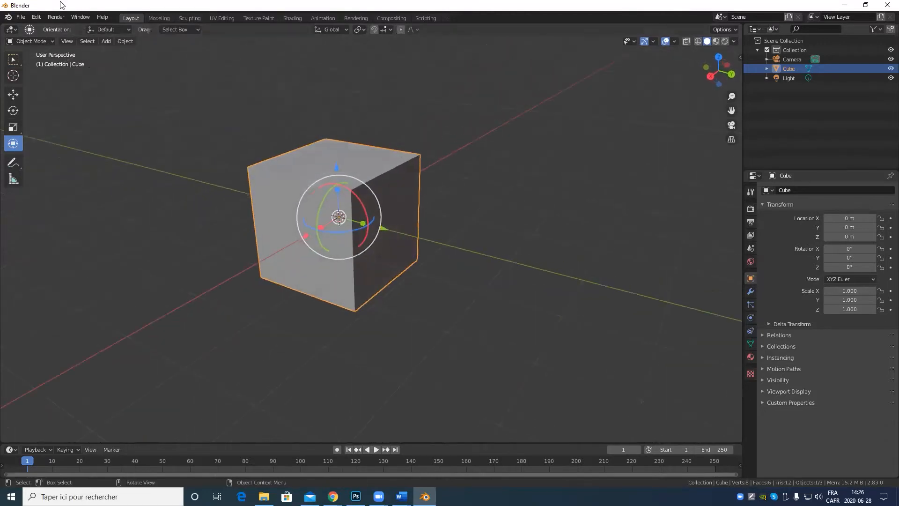
left_click(111, 40)
mouse_move(117, 52)
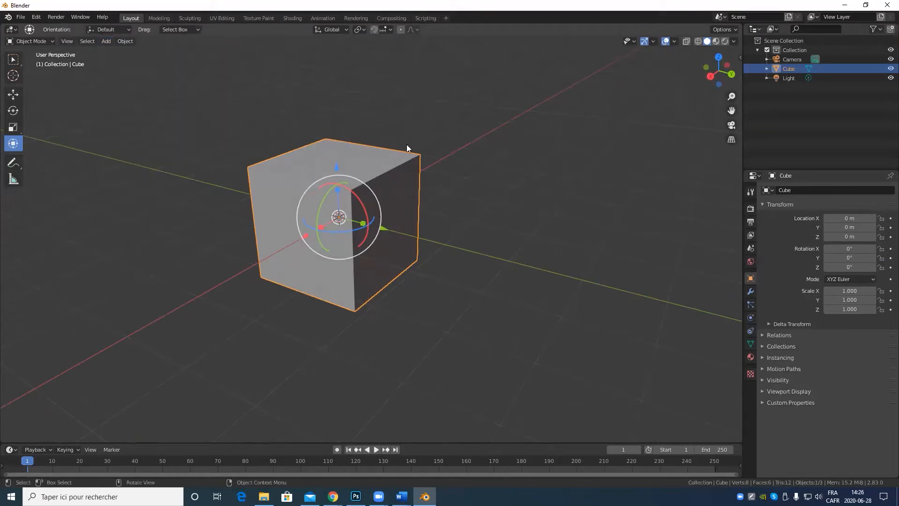
scroll(455, 234, "up", 2)
scroll(455, 233, "down", 2)
middle_click_drag(497, 242, 500, 302)
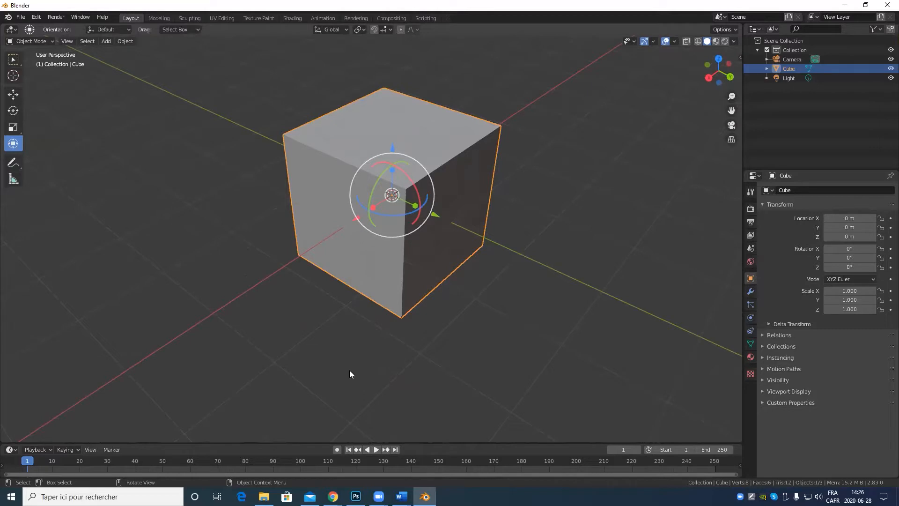
Activate the Move tool and switch the cube from Object Mode to Edit Mode.
left_click(13, 96)
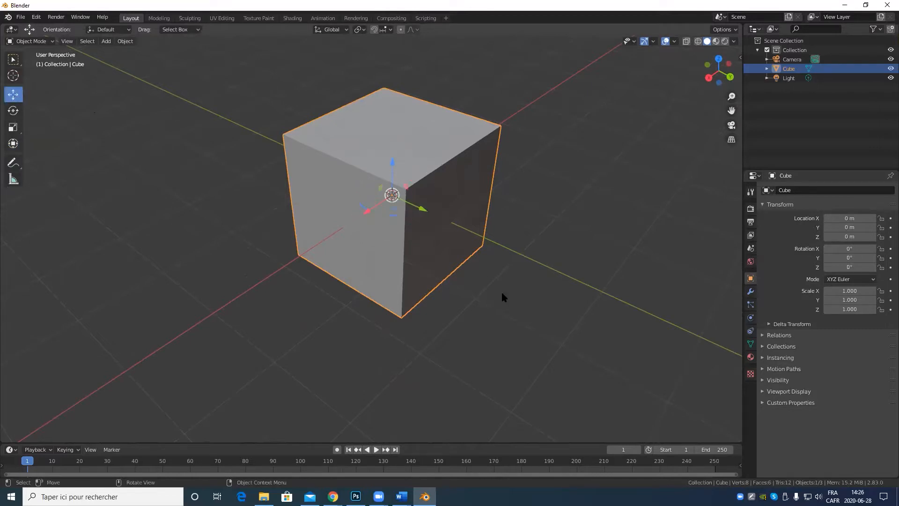
key("Tab")
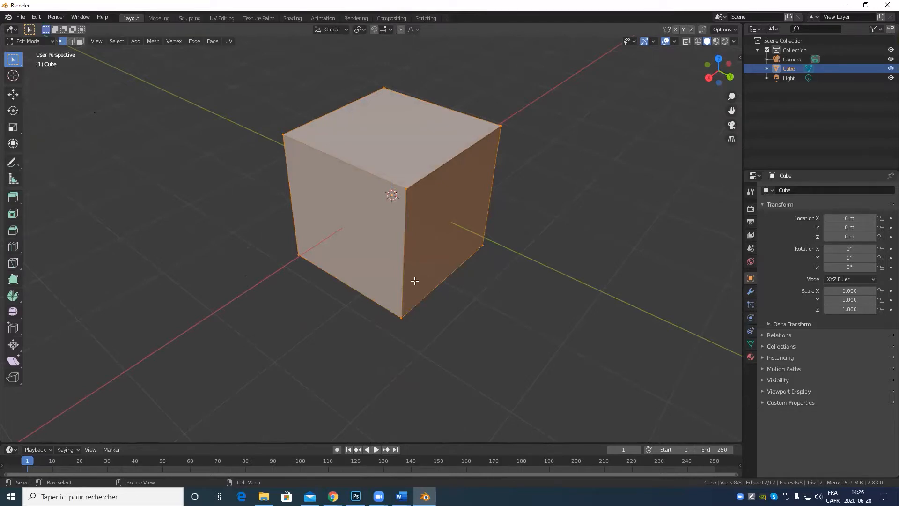
middle_click_drag(333, 317, 525, 269)
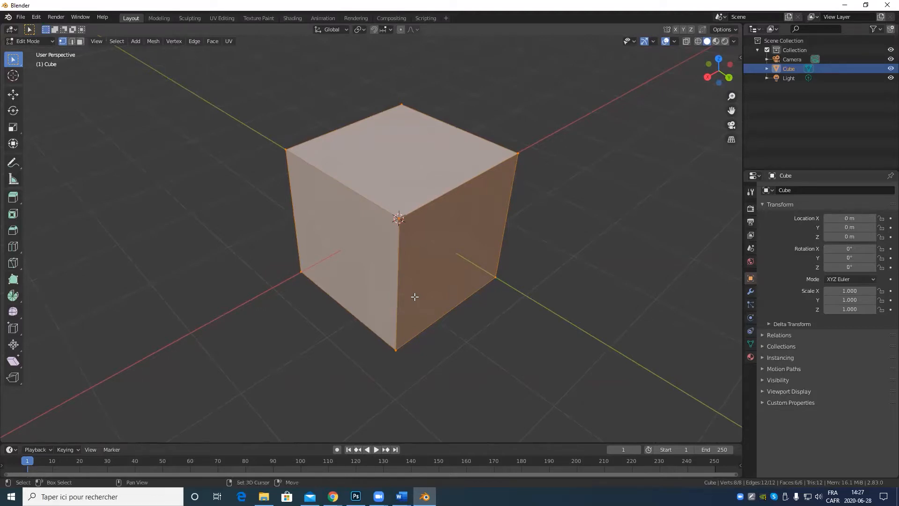
Switch to face selection and select the cube's top face.
middle_click_drag(458, 269, 398, 300, "shift")
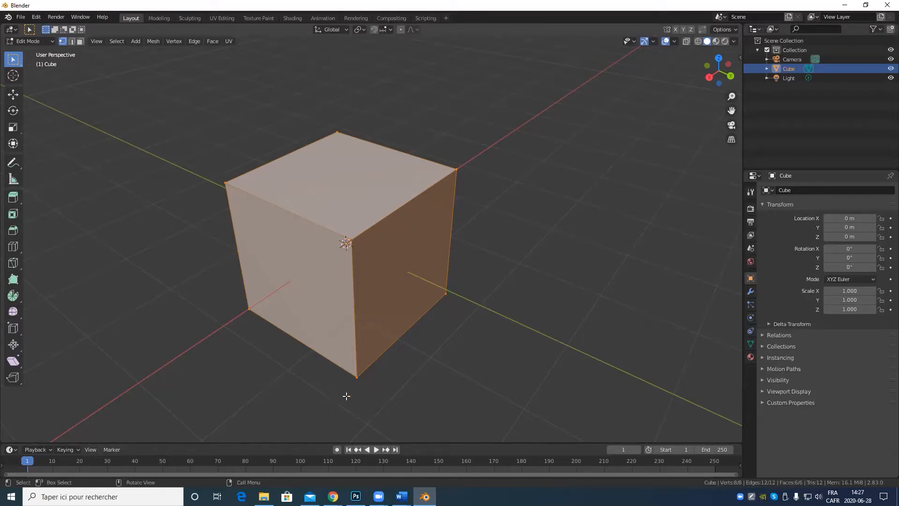
key("3")
left_click(357, 159)
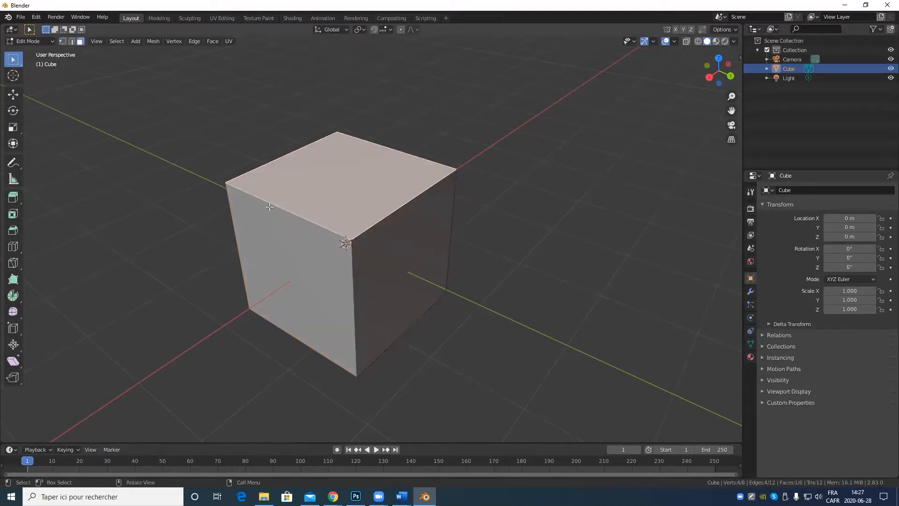
Switch to edge selection and select the edges around the cube's top face one after another.
key("2")
left_click(391, 213)
left_click(389, 153)
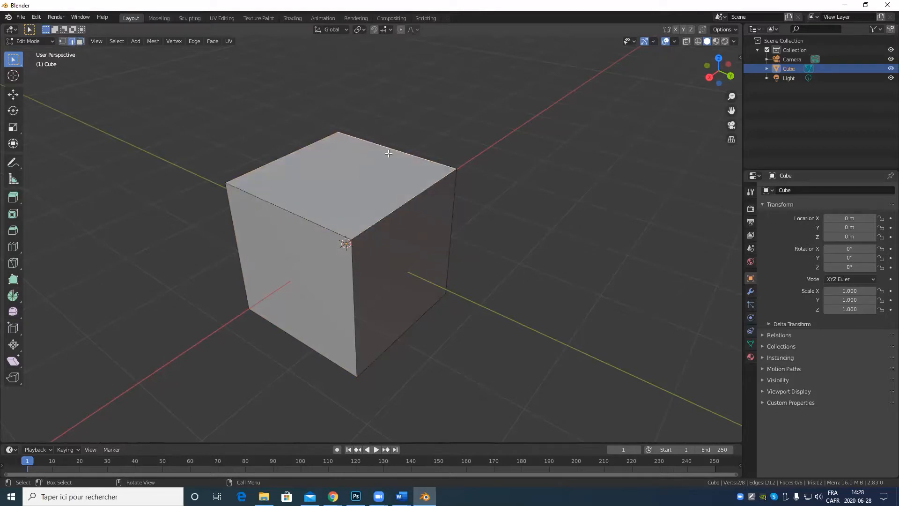
left_click(294, 153)
left_click(254, 198)
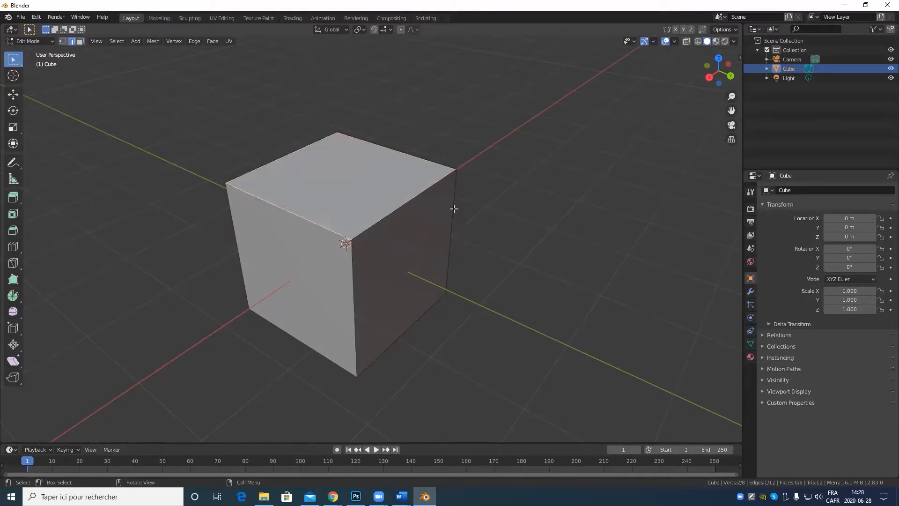
left_click(391, 212)
left_click(419, 164)
left_click(287, 160)
left_click(265, 211)
left_click(376, 209)
left_click_drag(413, 153, 409, 154)
Switch to vertex selection and select two opposite corners of the top face, one after the other.
key("1")
left_click(457, 169)
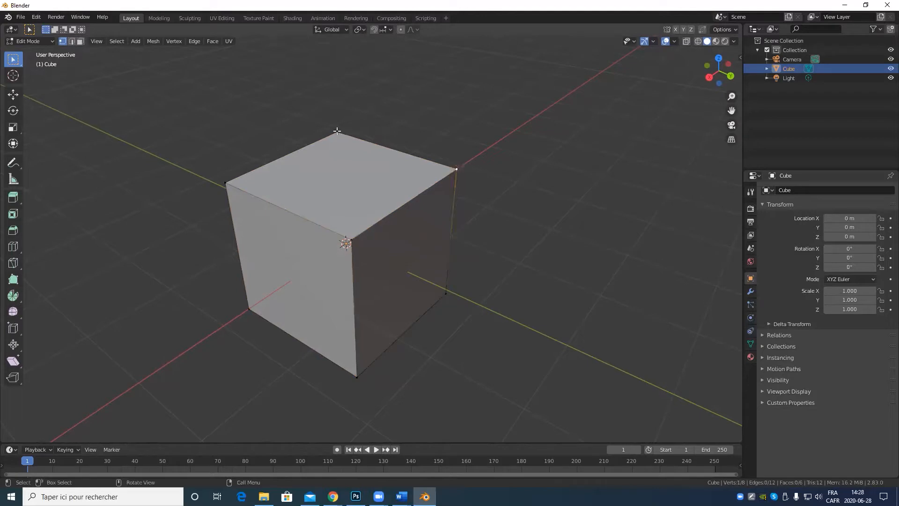
left_click(225, 183)
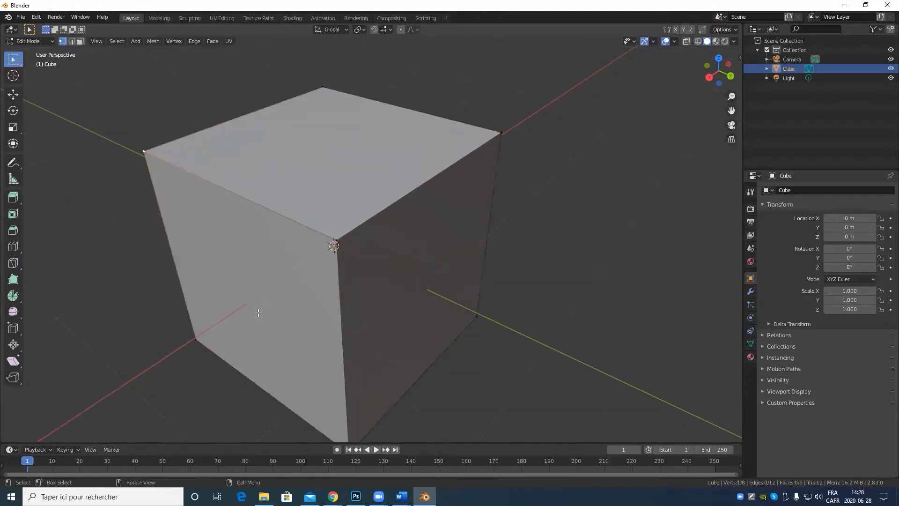
Select the rear corner vertex of the cube's top face, and switch to edge selection to select a rear edge adjoining it.
middle_click_drag(258, 312, 429, 312)
scroll(412, 305, "down", 4)
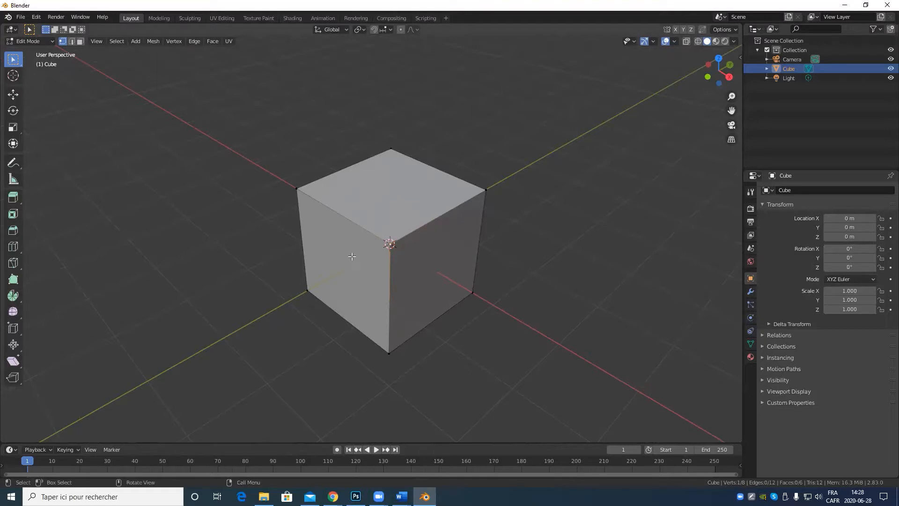
left_click(391, 148)
key("2")
left_click(335, 172)
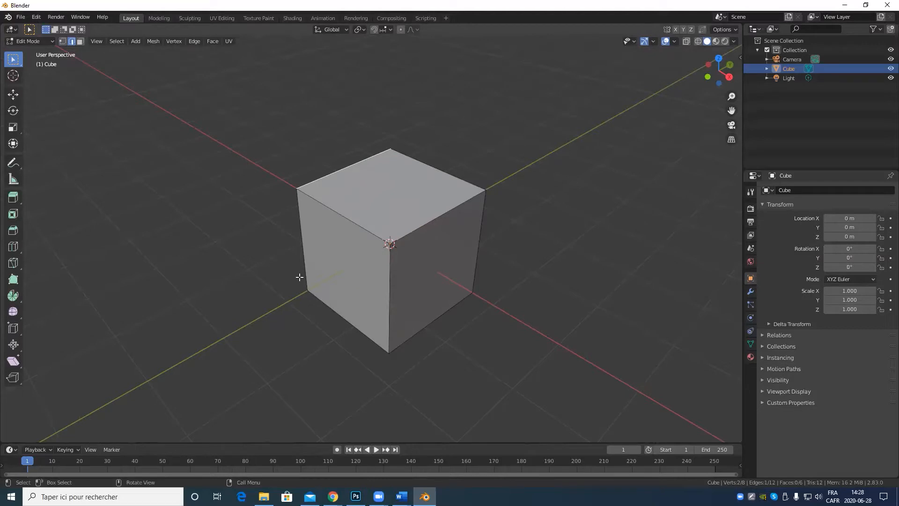
Switch to face selection and select the cube's top face.
key("3")
left_click(379, 208)
scroll(425, 308, "up", 3)
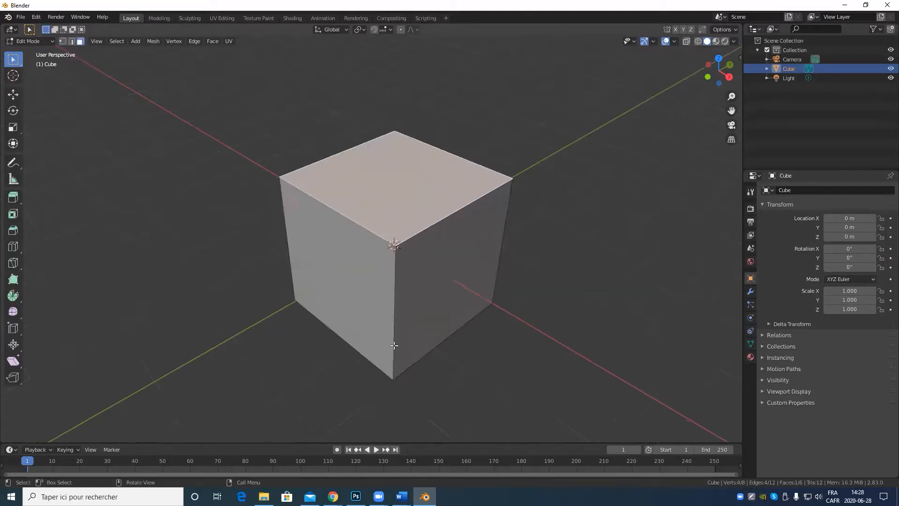
middle_click_drag(334, 366, 486, 402)
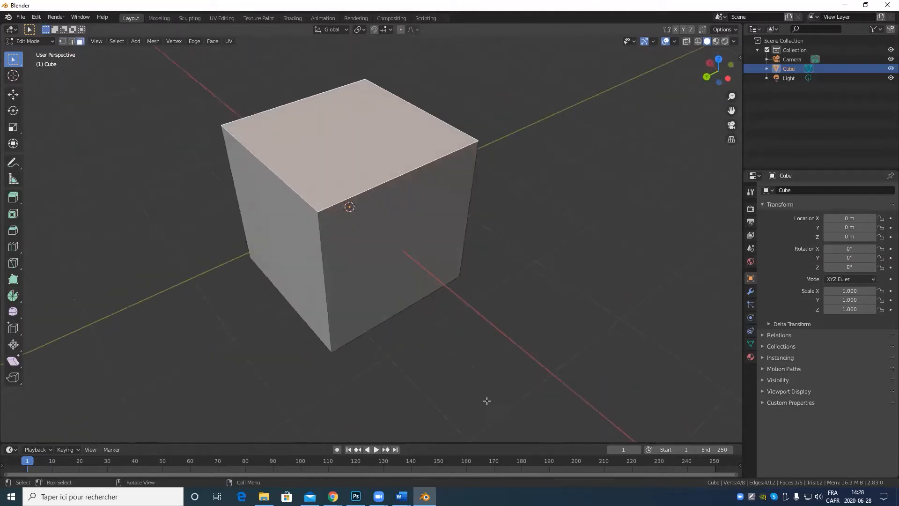
Return to Object Mode and inspect the whole cube from several angles.
middle_click_drag(365, 244, 410, 263)
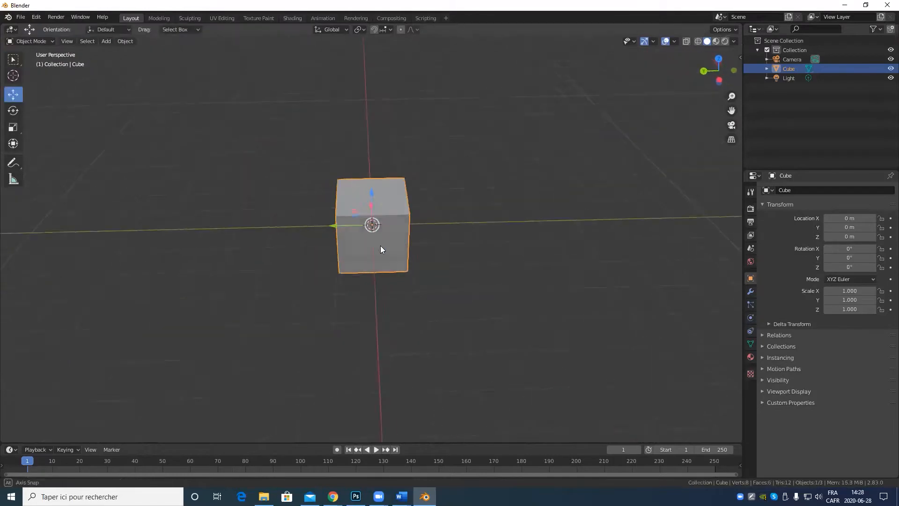
scroll(422, 262, "up", 5)
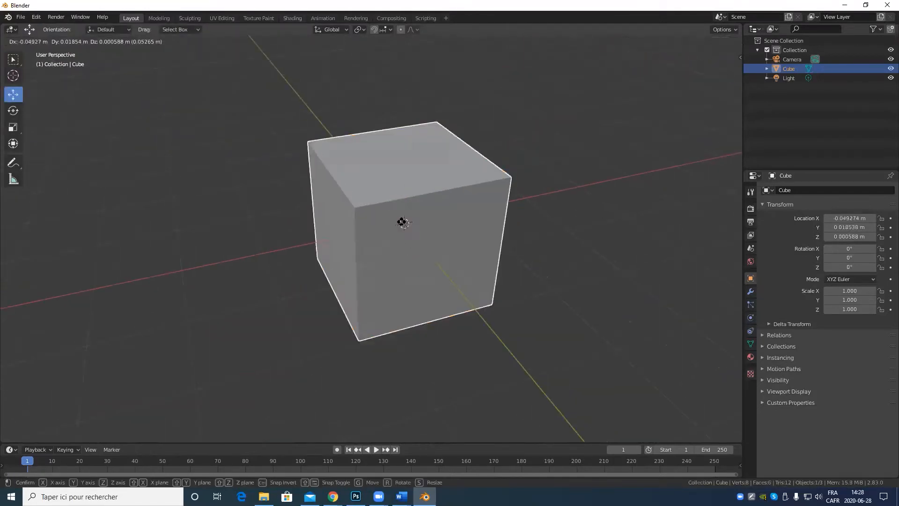
middle_click_drag(402, 221, 325, 311)
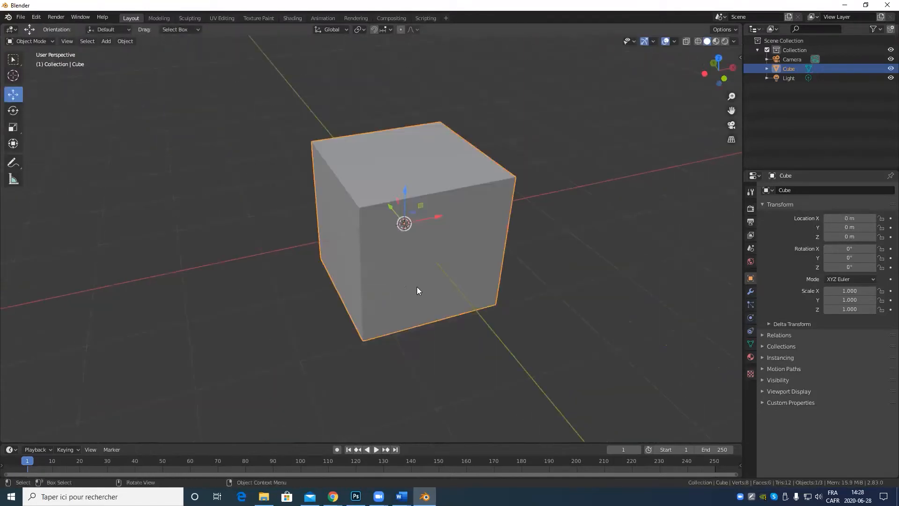
middle_click_drag(417, 290, 352, 318)
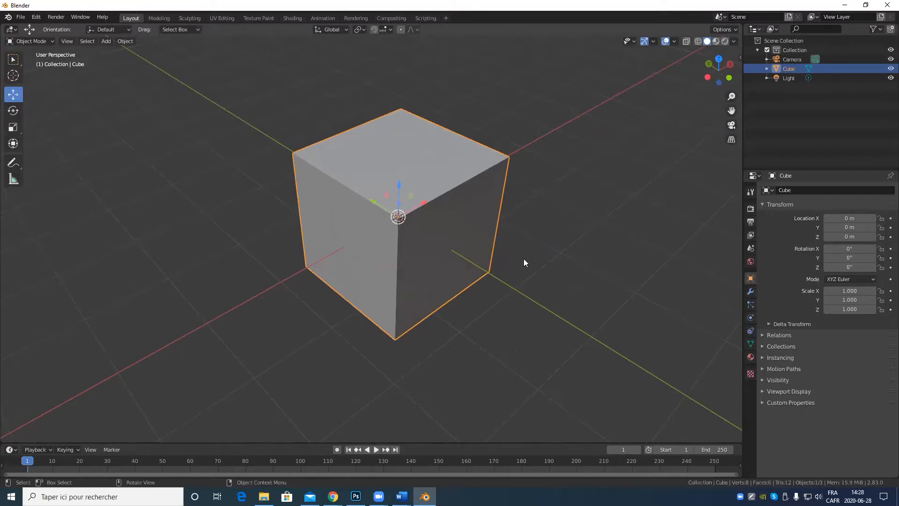
middle_click_drag(524, 262, 449, 341)
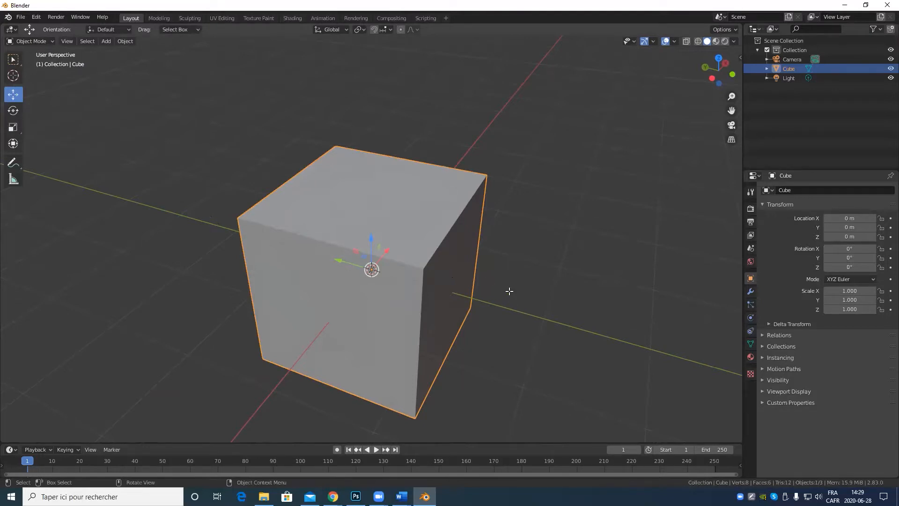
Enter Edit Mode, switch to edge selection and select the top face's edge on the positive X side.
key("Tab")
middle_click_drag(484, 287, 476, 263)
scroll(480, 279, "up", 3)
key("1")
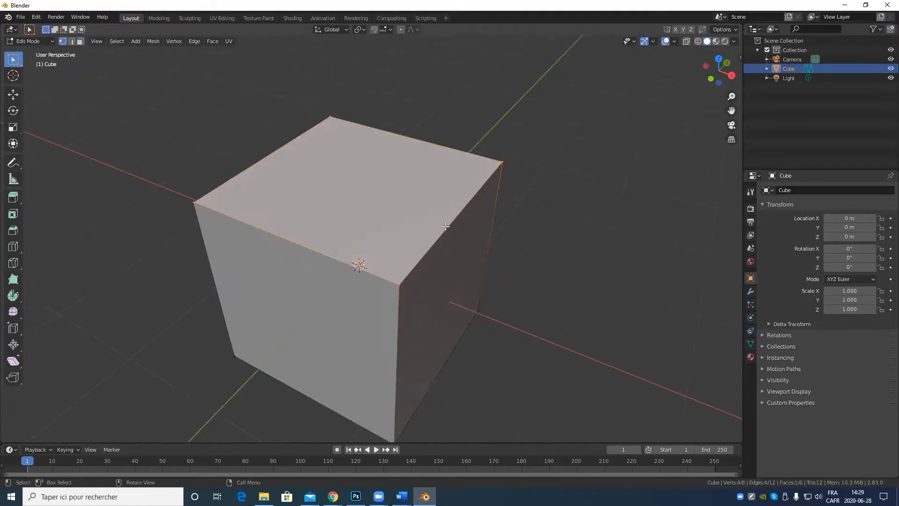
key("2")
left_click(446, 227)
middle_click_drag(471, 217, 453, 232)
Try moving, rotating and scaling the selected top edge freely, cancelling each transform.
key("g")
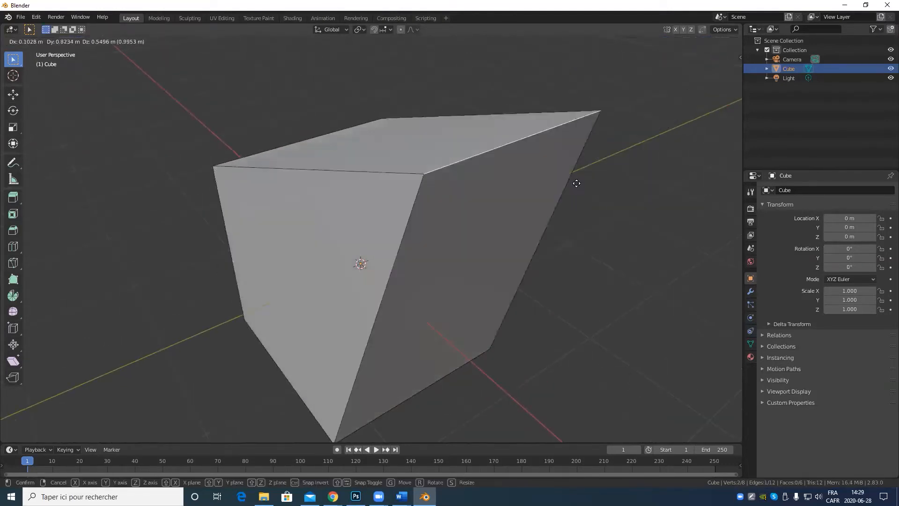
right_click(477, 281)
key("r")
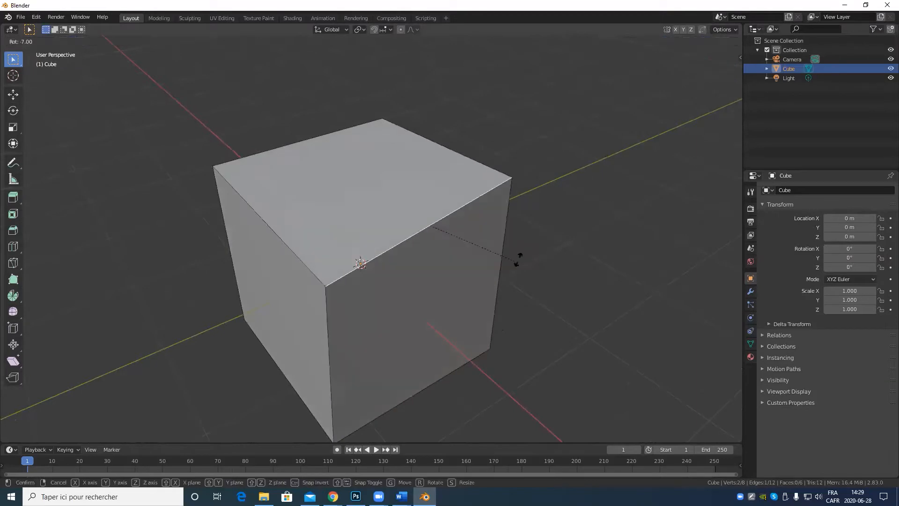
right_click(424, 199)
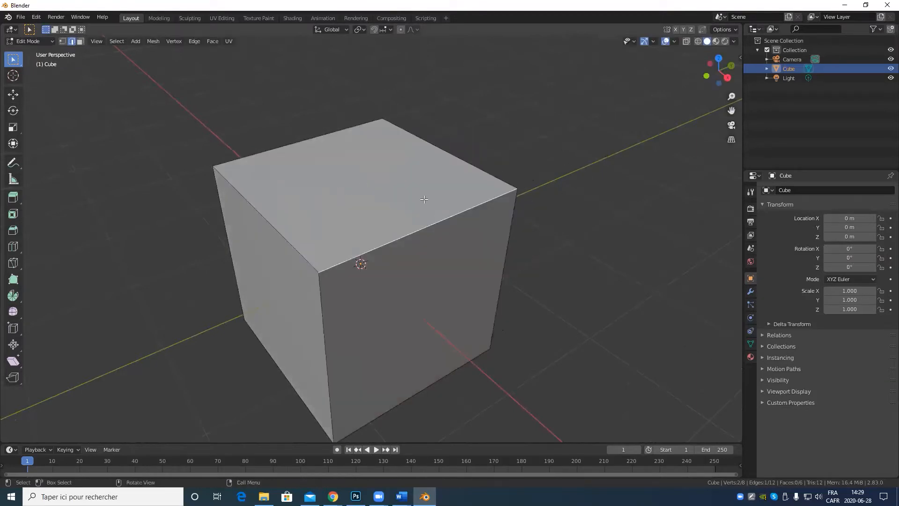
key("s")
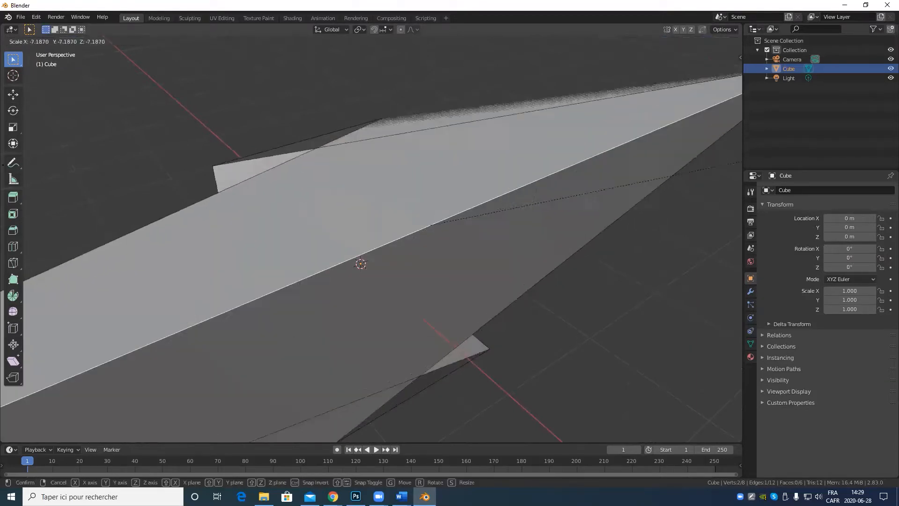
right_click(352, 248)
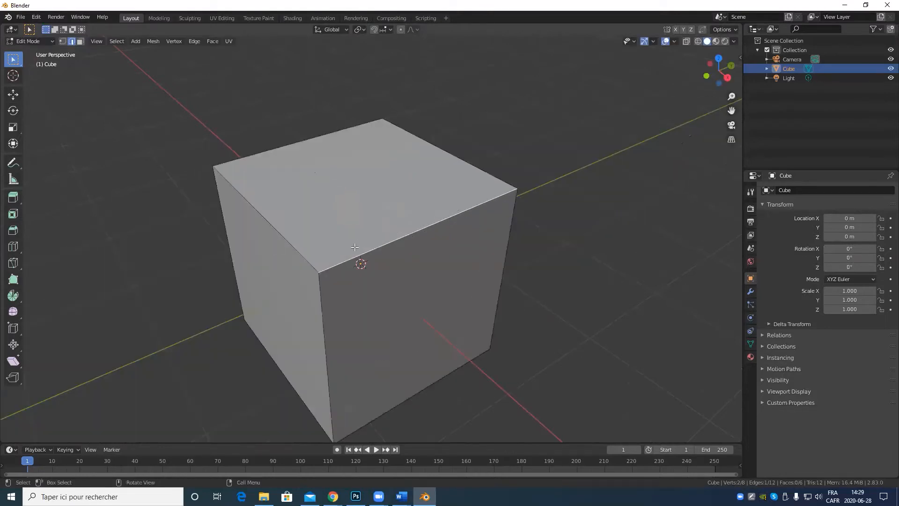
Switch to vertex selection and select the top corner vertex on the positive X, negative Y side.
middle_click_drag(354, 267, 402, 265)
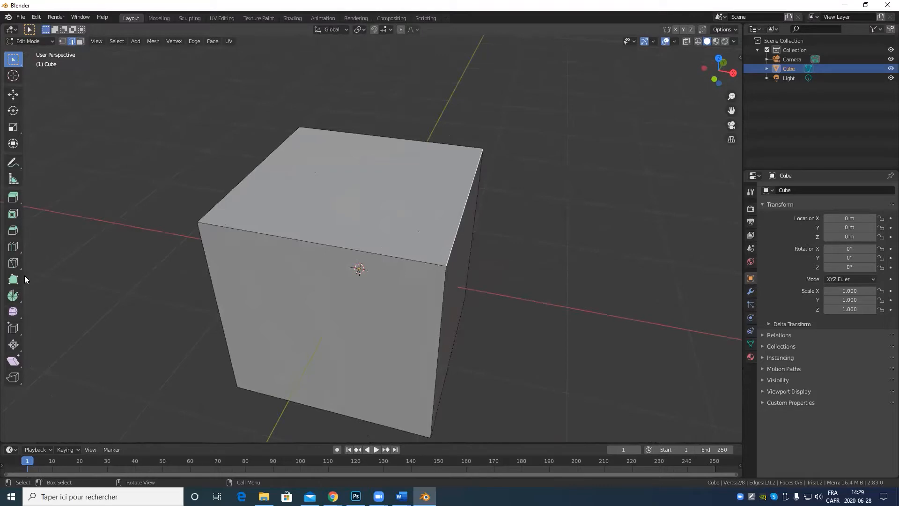
middle_click_drag(427, 254, 272, 361)
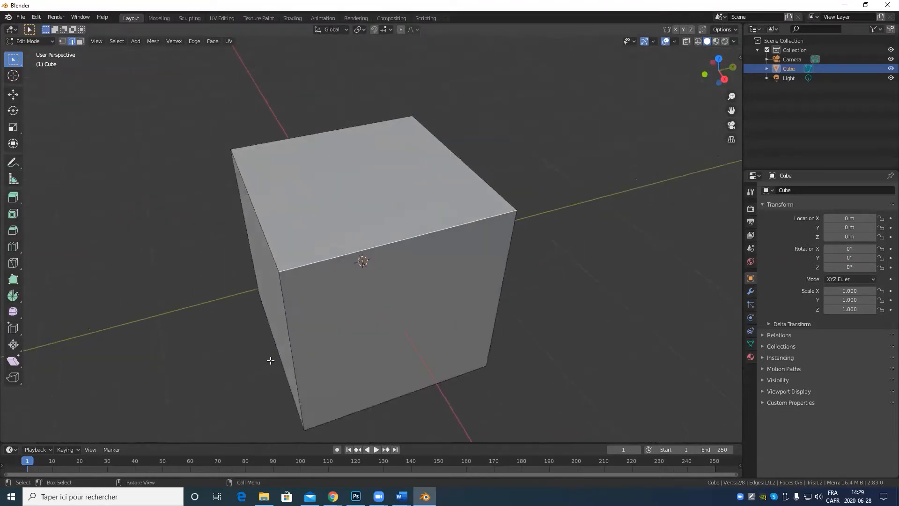
left_click(285, 274)
scroll(328, 326, "up", 2)
middle_click_drag(330, 335, 372, 304)
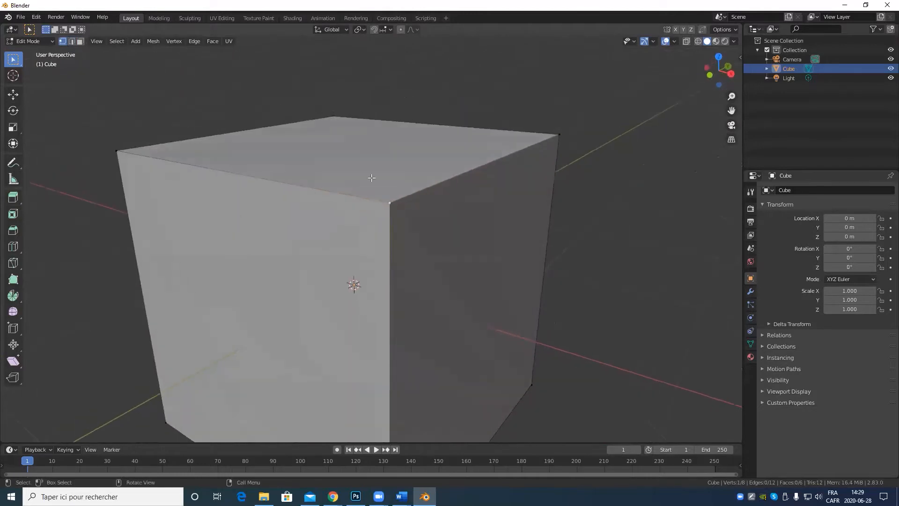
scroll(426, 276, "up", 1)
middle_click_drag(422, 239, 390, 277)
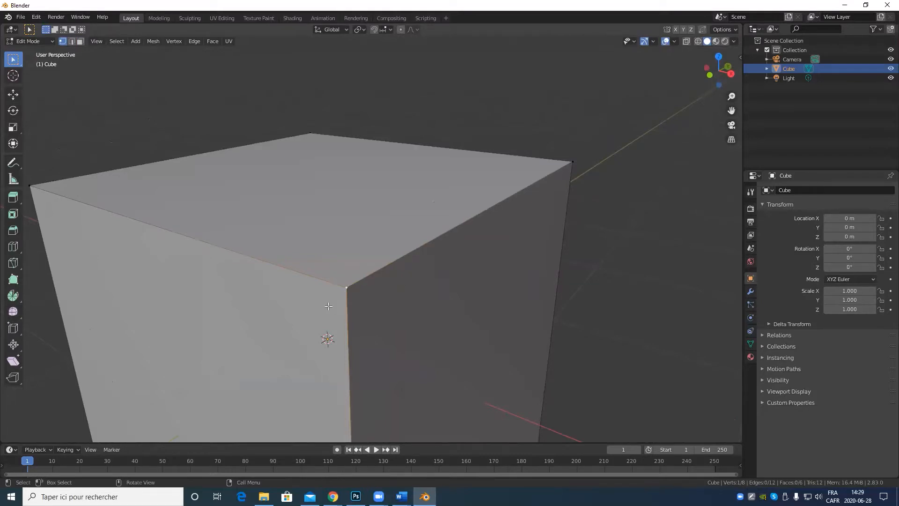
Try moving the selected corner vertex freely, and try scaling it.
key("g")
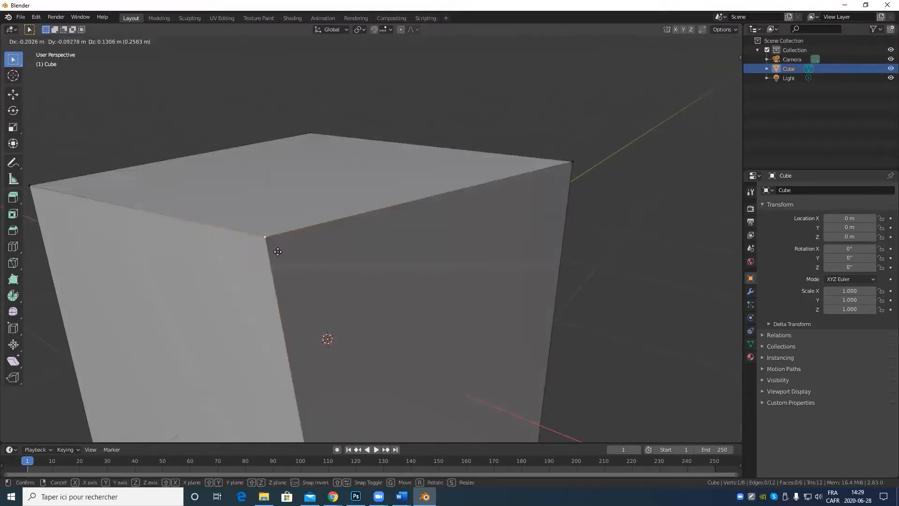
left_click(374, 306)
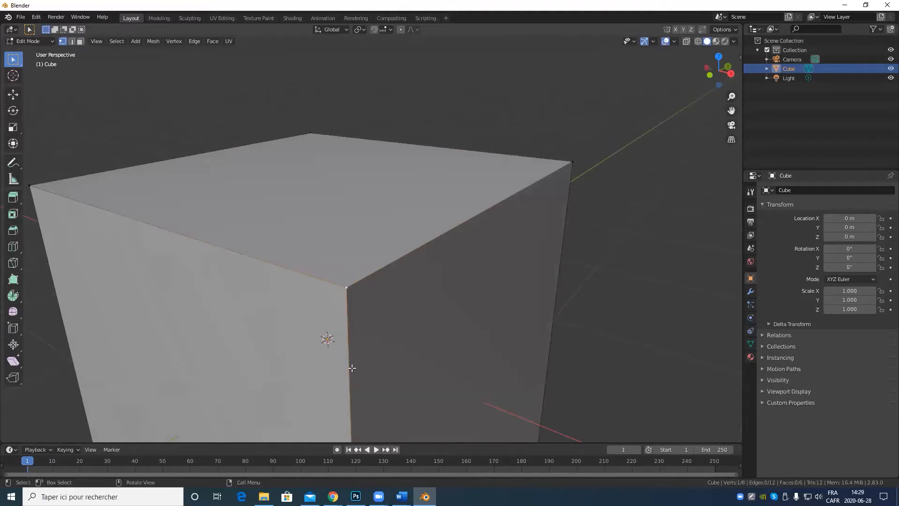
key("s")
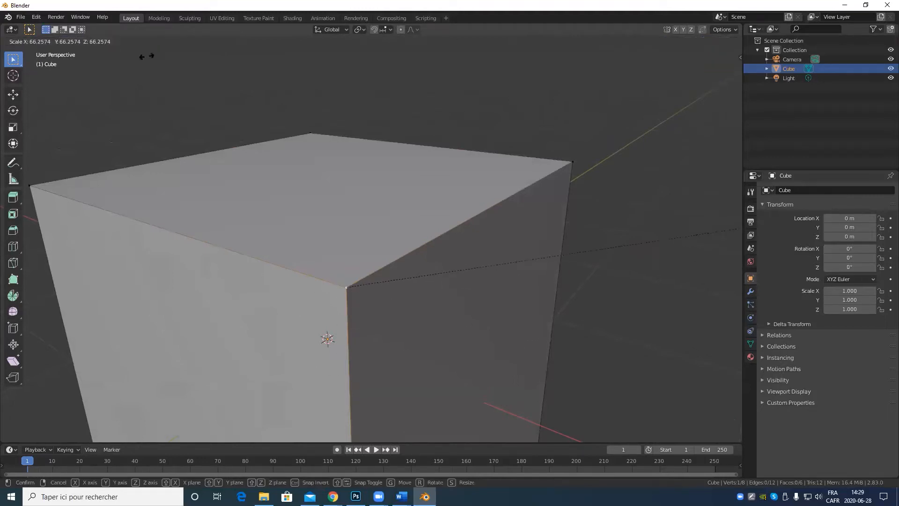
left_click(384, 65)
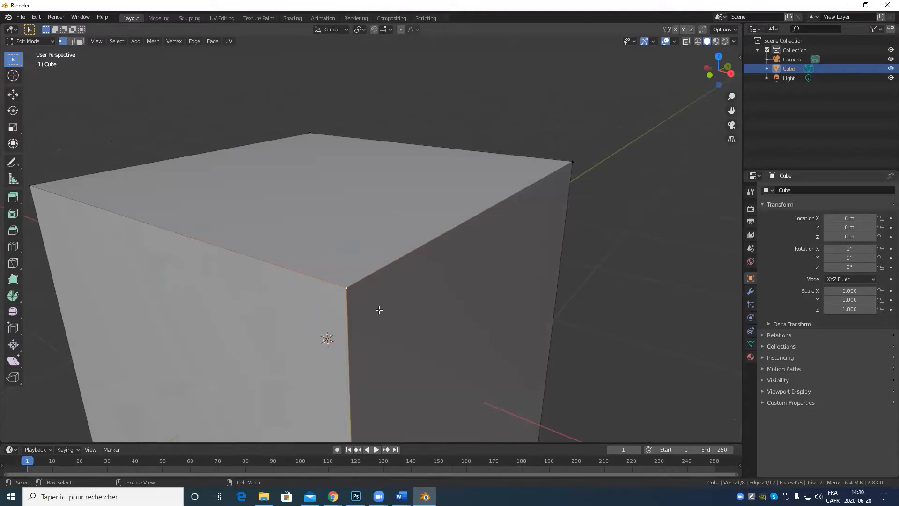
Try another free move of the corner vertex, followed by a scale and a rotation.
key("g")
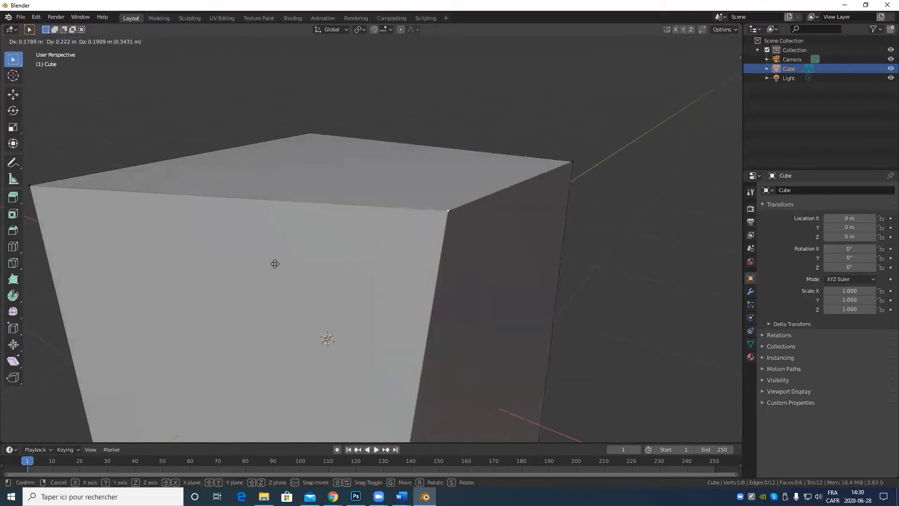
right_click(327, 199)
key("s")
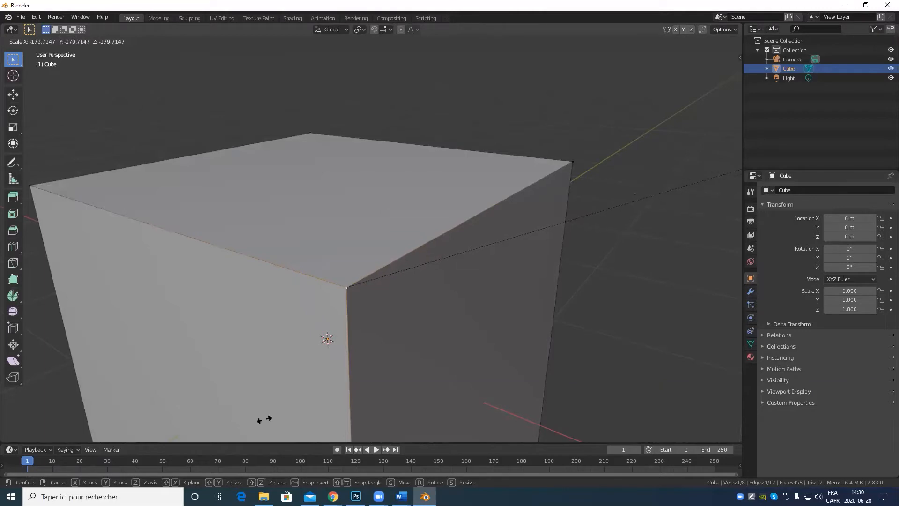
left_click(35, 333)
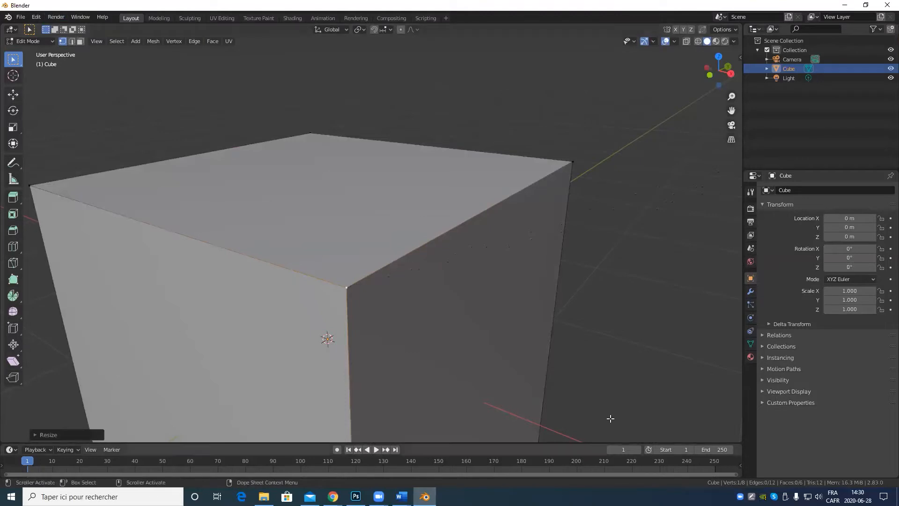
key("r")
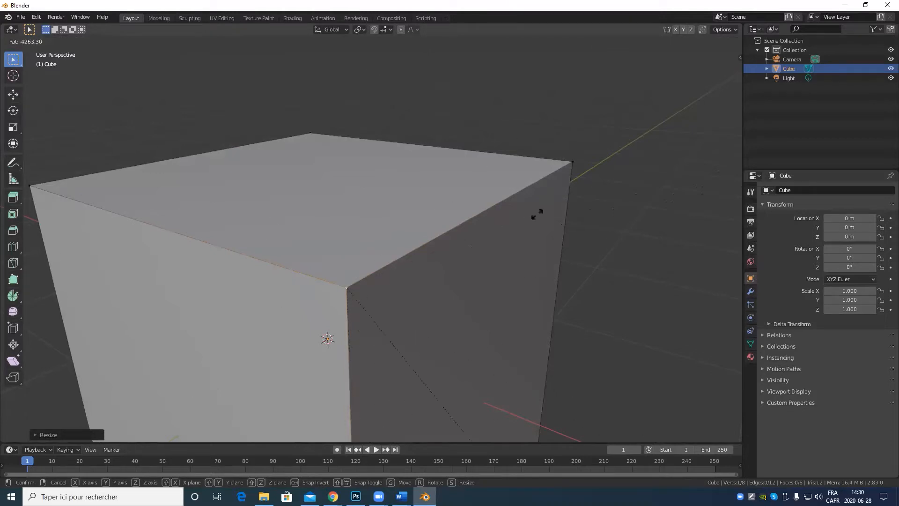
key("Escape")
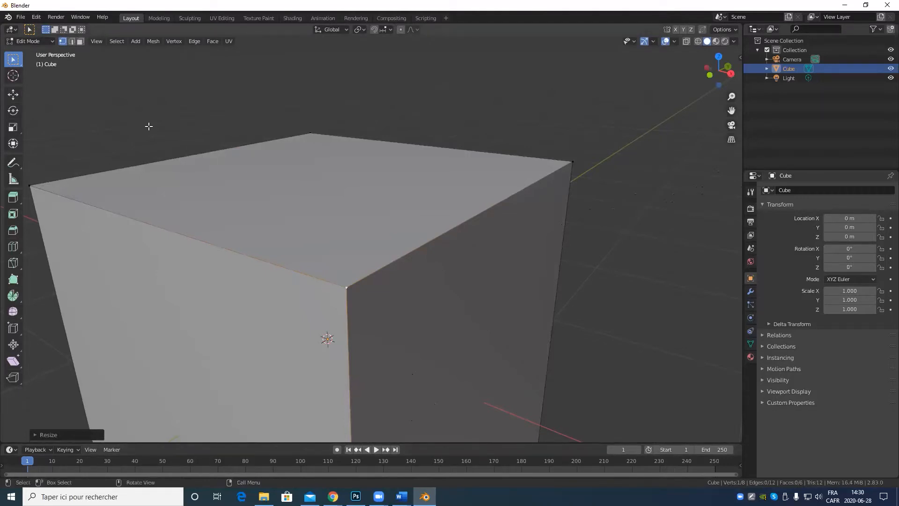
Select the same top corner vertex again and try moving it upward, cancelling the move.
middle_click_drag(264, 277, 251, 275)
scroll(250, 275, "down", 1)
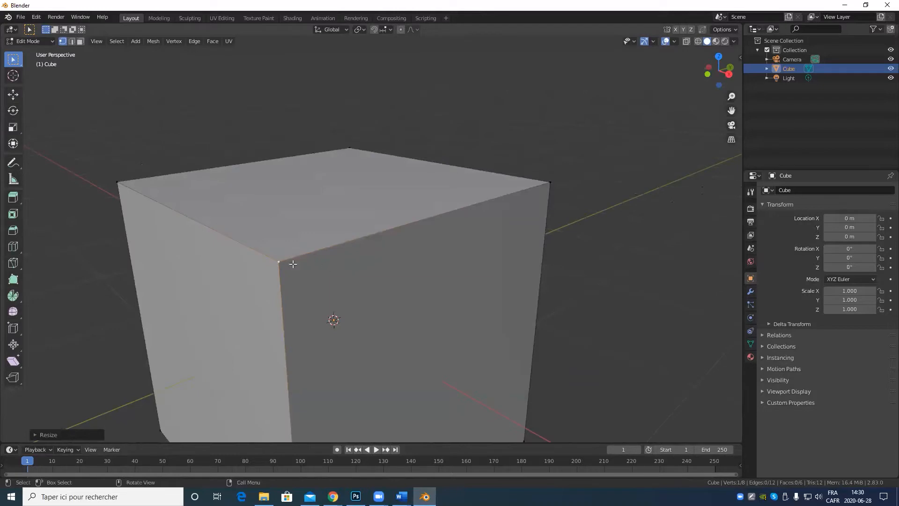
left_click(277, 257)
key("g")
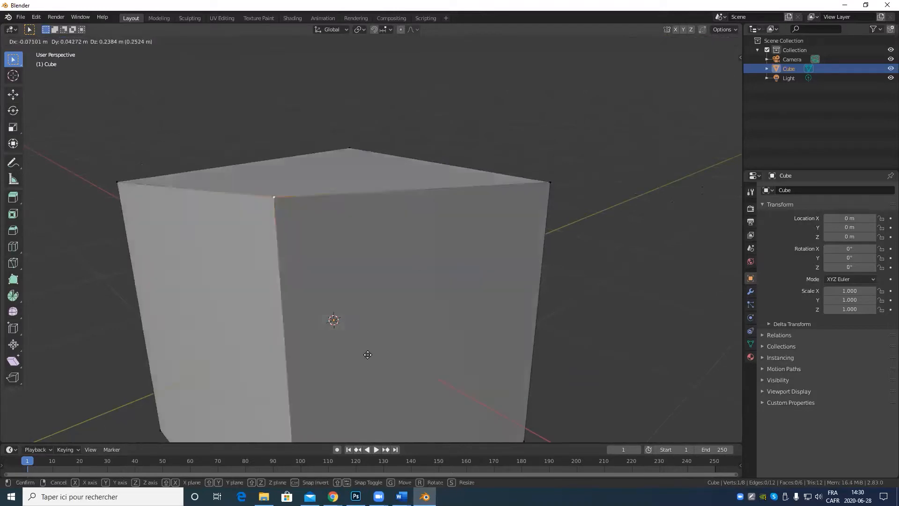
right_click(165, 255)
Switch back to edge selection and select the top face's positive X edge.
key("2")
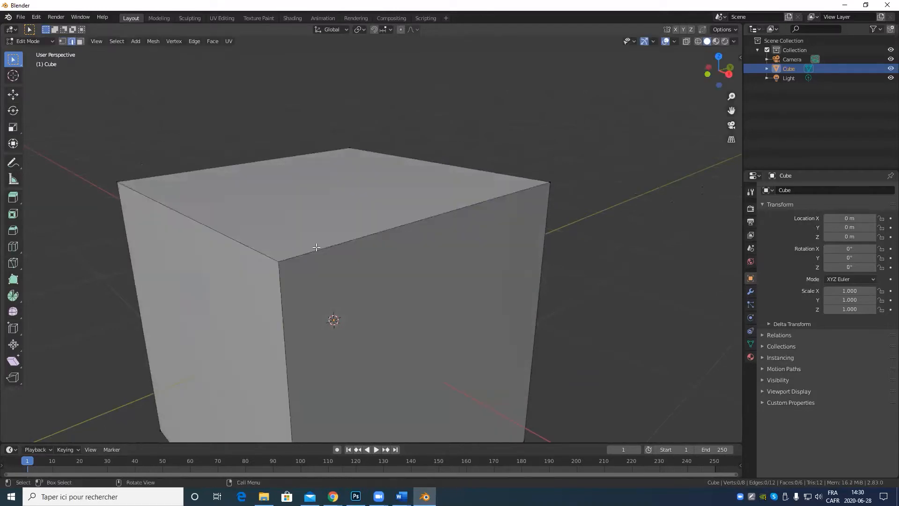
left_click(315, 249)
scroll(495, 219, "down", 3)
middle_click_drag(495, 219, 421, 268)
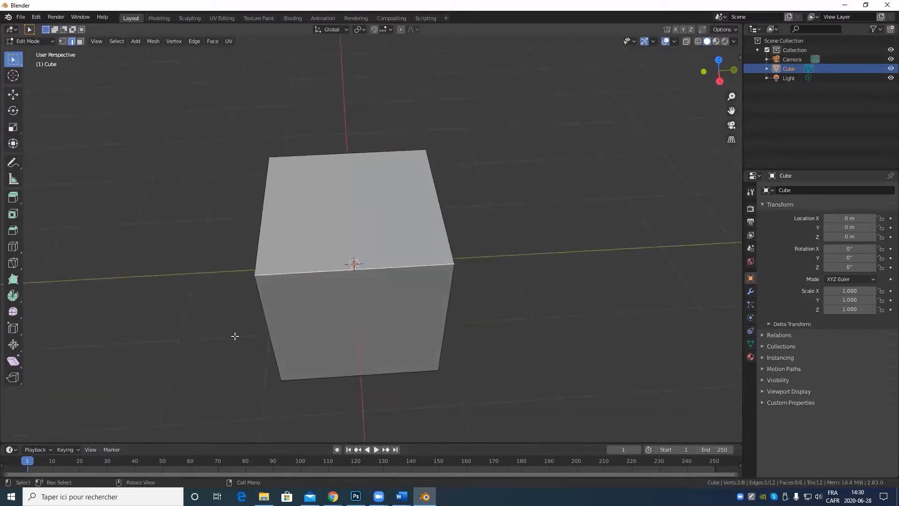
middle_click_drag(234, 336, 512, 265)
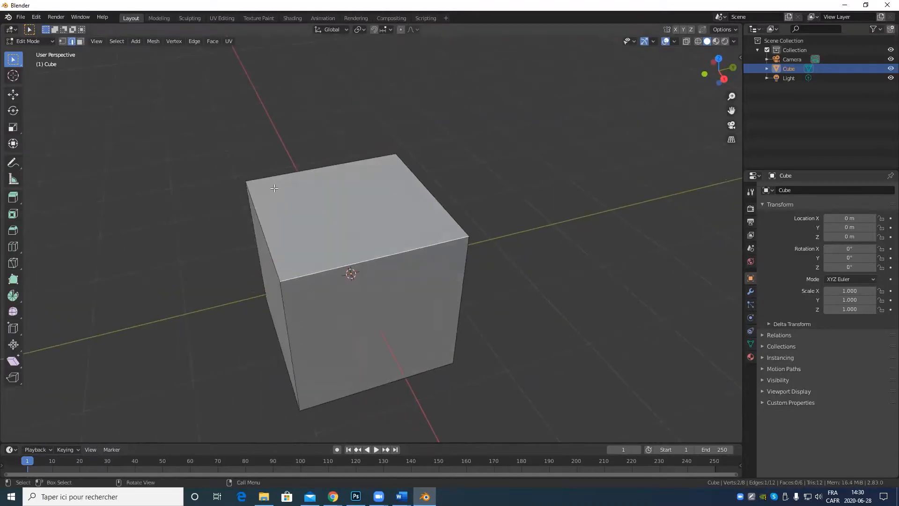
Try scaling, rotating and moving the selected edge in turn, cancelling each transform.
key("s")
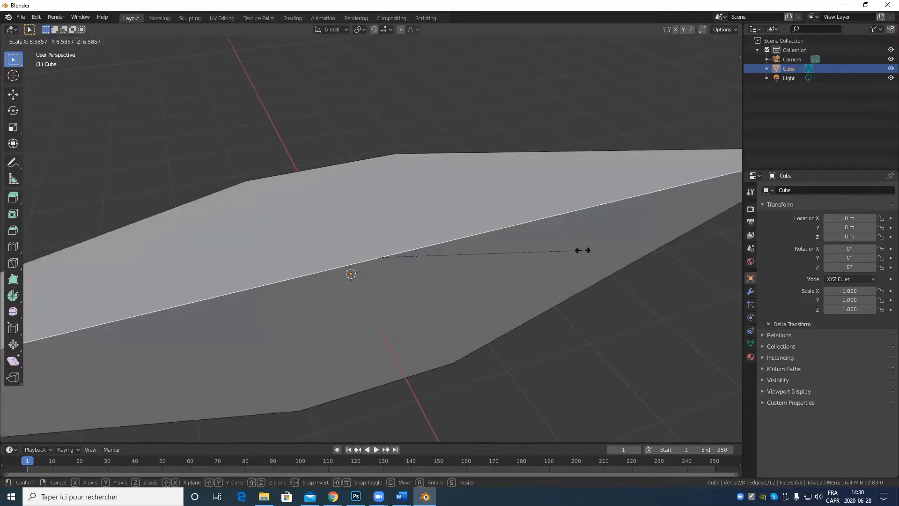
right_click(465, 285)
key("r")
right_click(484, 244)
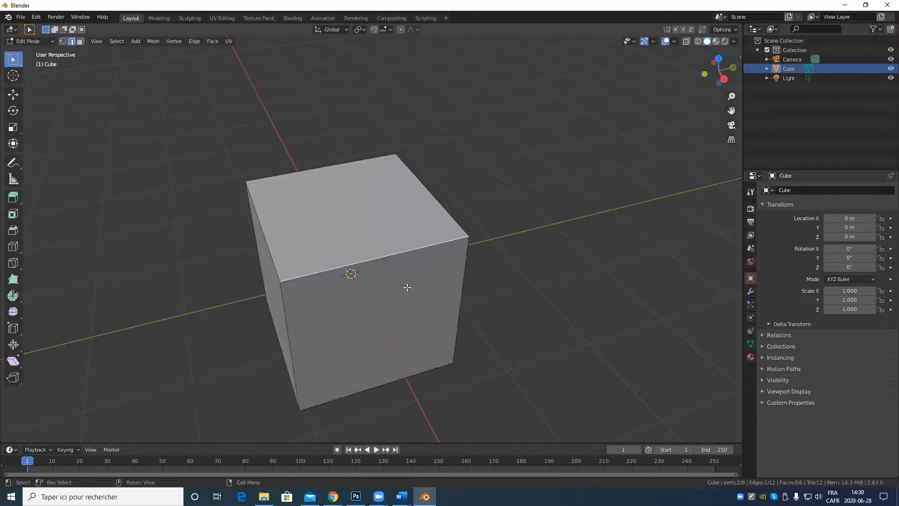
key("g")
right_click(369, 308)
Switch to face selection and select the cube's side face on the positive X axis.
scroll(430, 322, "down", 3)
middle_click_drag(430, 322, 374, 342)
scroll(449, 315, "up", 3)
key("3")
left_click(403, 297)
Try scaling, rotating and moving the selected side face in turn, cancelling each transform.
key("s")
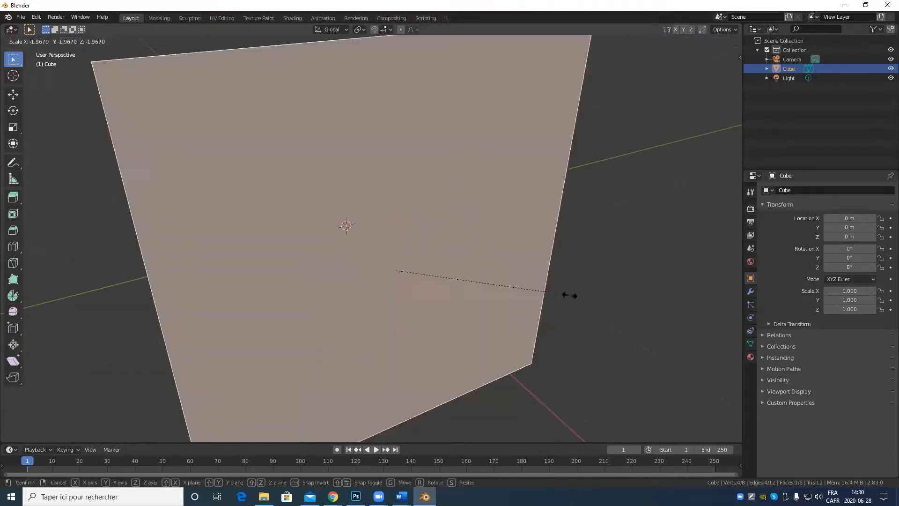
key("Escape")
key("r")
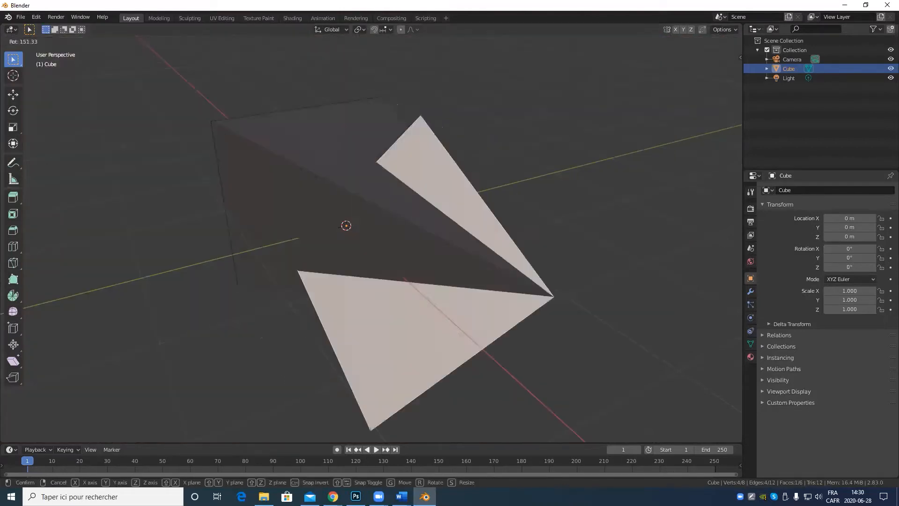
key("Escape")
key("g")
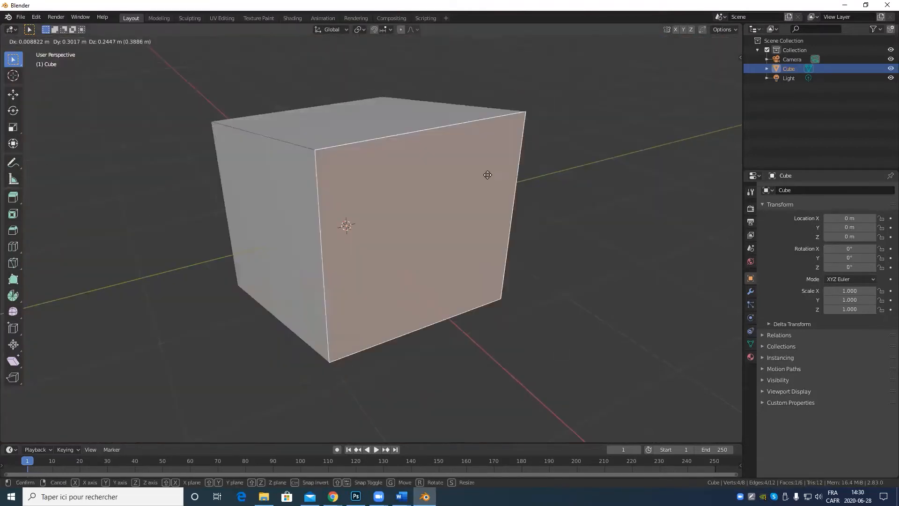
key("Escape")
Switch to edge selection and back to face selection, reselecting the cube's side face on the positive X axis.
scroll(379, 308, "down", 5)
middle_click_drag(379, 308, 485, 264)
scroll(398, 276, "up", 5)
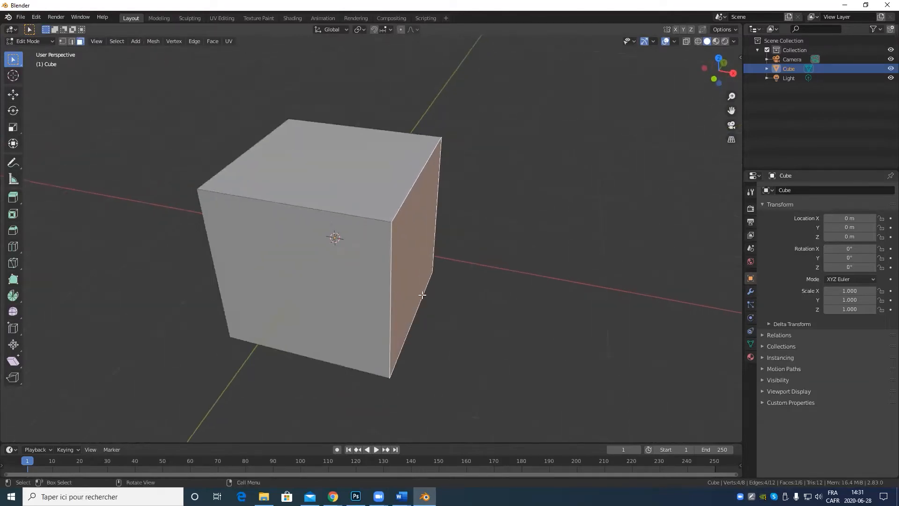
mouse_move(423, 295)
middle_mouse_down()
mouse_move(558, 267)
mouse_move(361, 271)
mouse_move(408, 294)
middle_mouse_up()
scroll(361, 271, "up", 2)
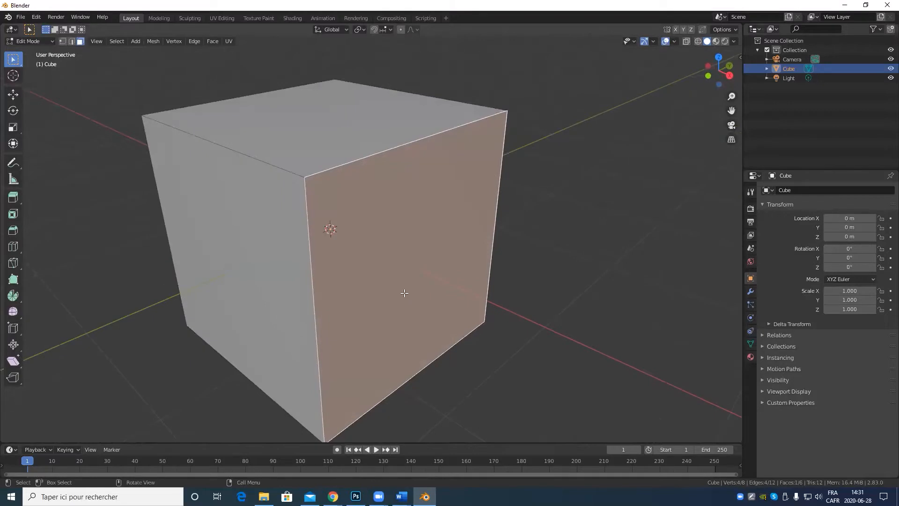
middle_click_drag(395, 234, 417, 264)
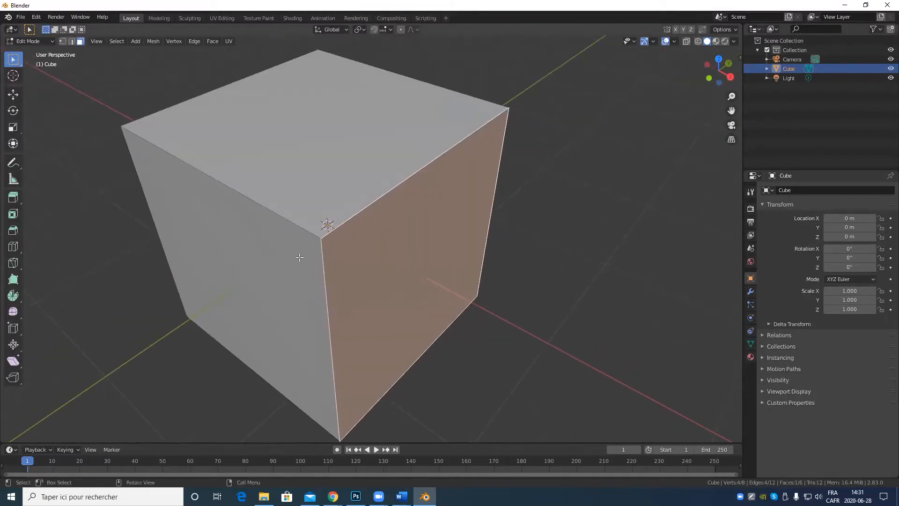
key("2")
left_click(373, 217)
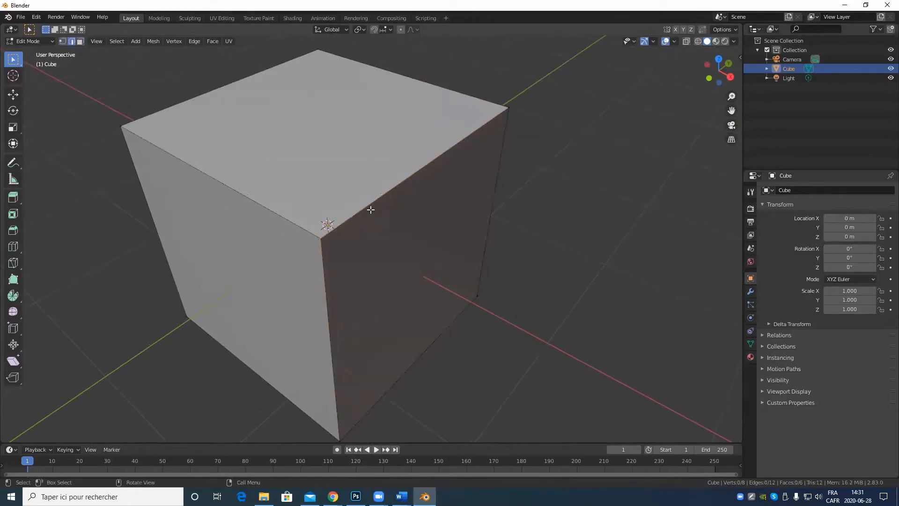
key("3")
left_click(420, 221)
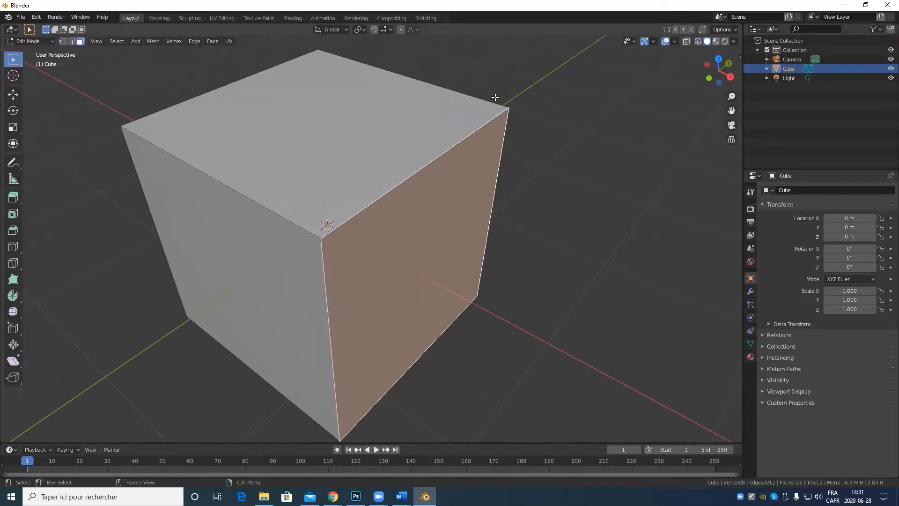
Toggle the cube between Object Mode and Edit Mode twice, ending in Edit Mode.
key("Tab")
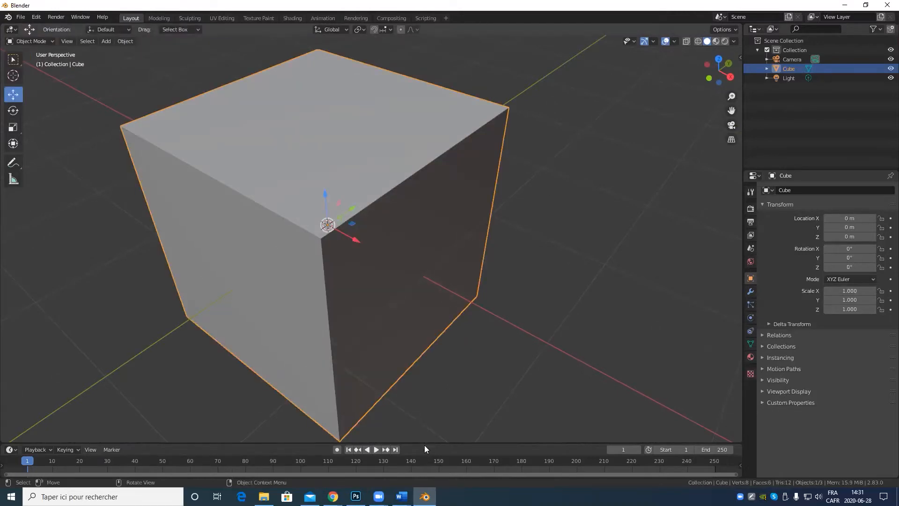
key("Tab")
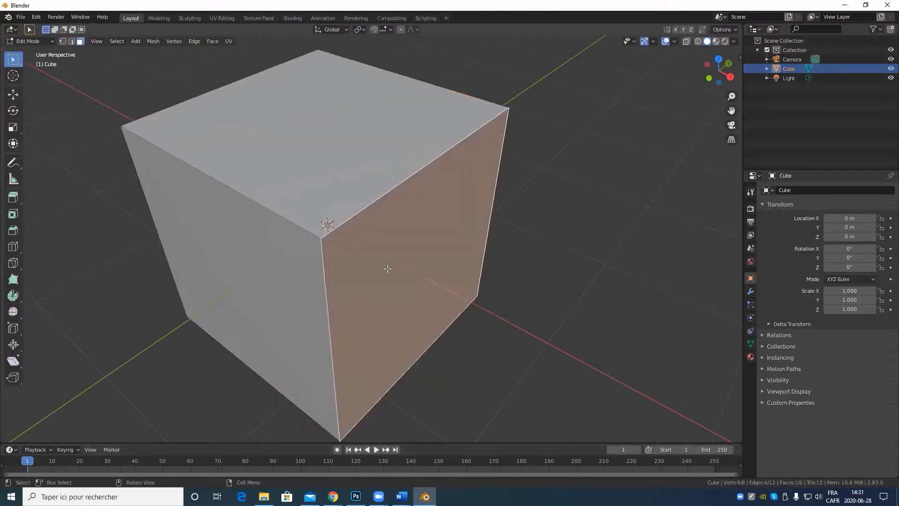
key("Tab")
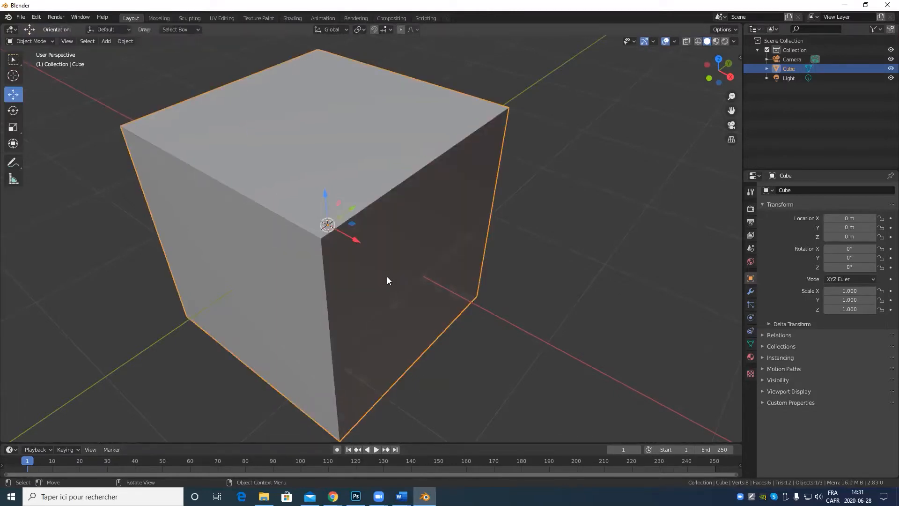
key("Tab")
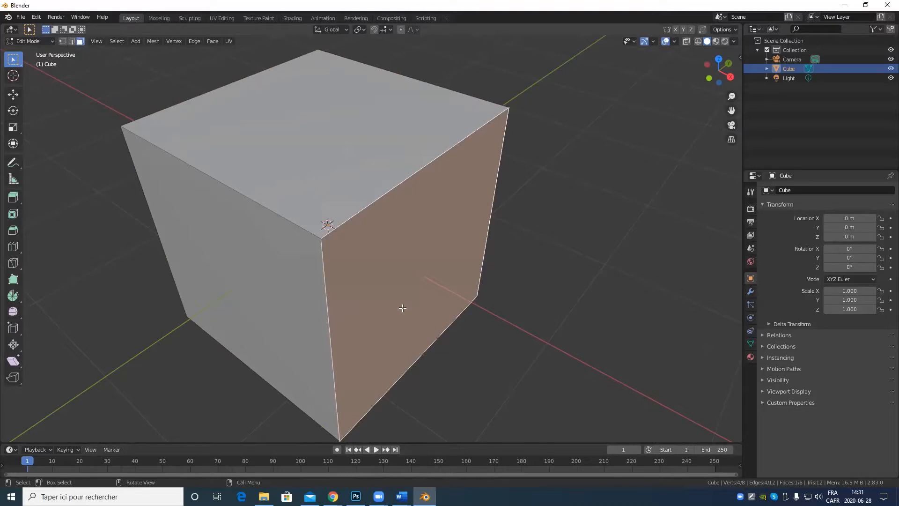
Use vertex, edge and face selection in turn to pick a top corner, the positive X top edge and the top face.
key("1")
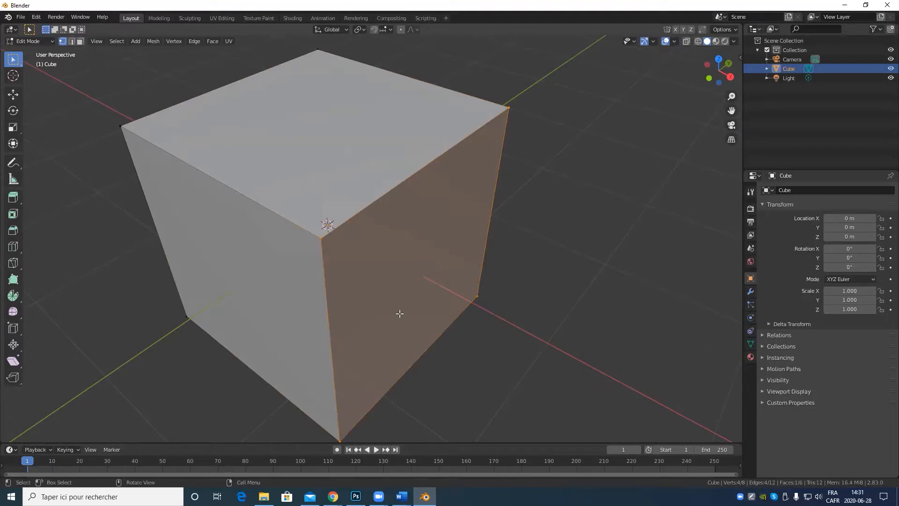
left_click(318, 238)
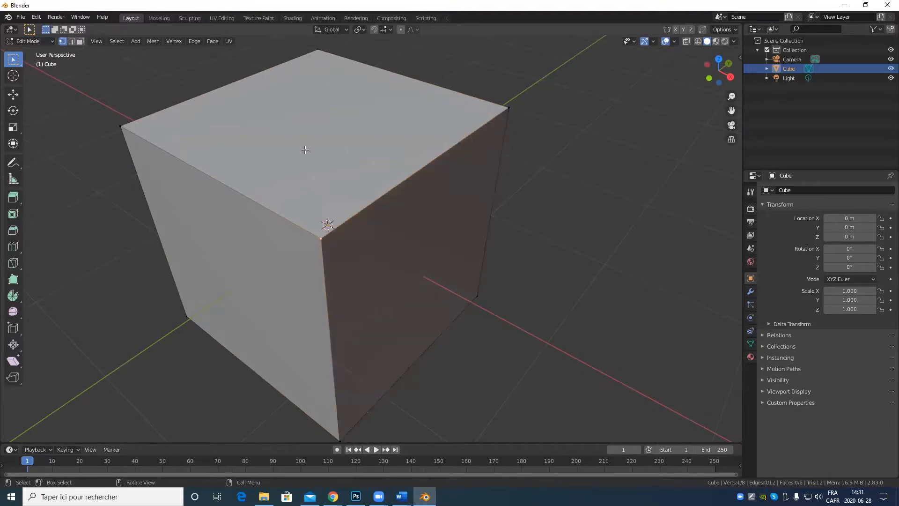
key("2")
left_click(412, 172)
key("3")
left_click(320, 136)
Activate the Move tool for the selected top face.
scroll(492, 213, "down", 3)
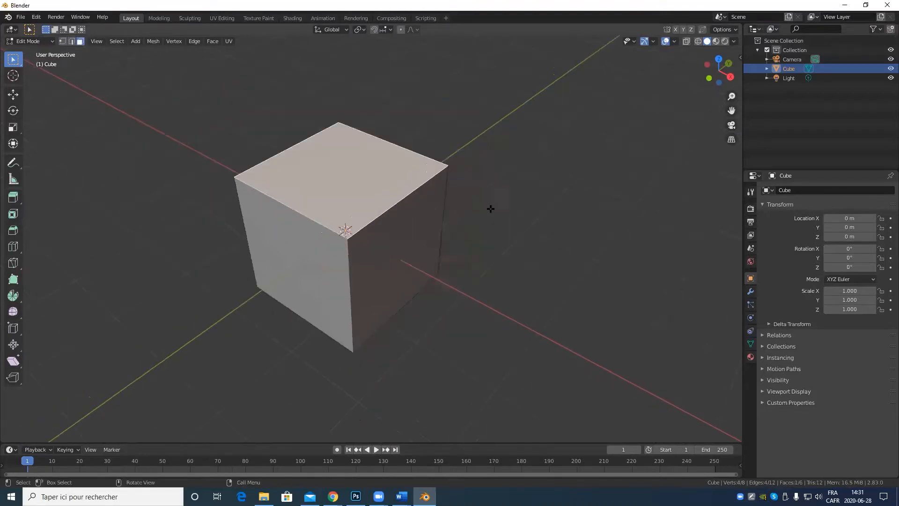
middle_click_drag(490, 207, 498, 245)
scroll(473, 270, "up", 3)
middle_click_drag(472, 271, 212, 201)
scroll(456, 257, "down", 5)
scroll(447, 263, "up", 5)
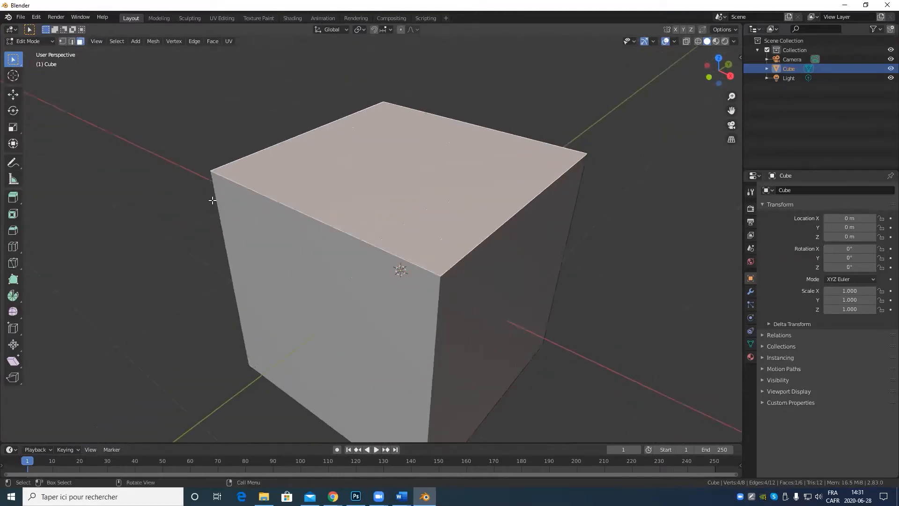
left_click(14, 100)
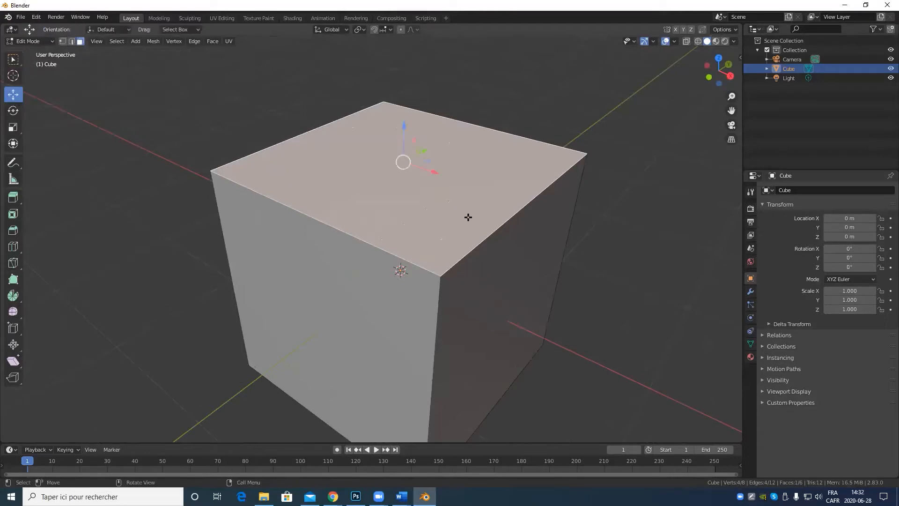
Examine the axis arrows of the move gizmo on the top face from several angles and distances.
scroll(468, 217, "down", 3)
middle_click_drag(468, 219, 435, 267)
scroll(379, 245, "up", 4)
scroll(411, 215, "down", 4)
scroll(395, 273, "up", 3)
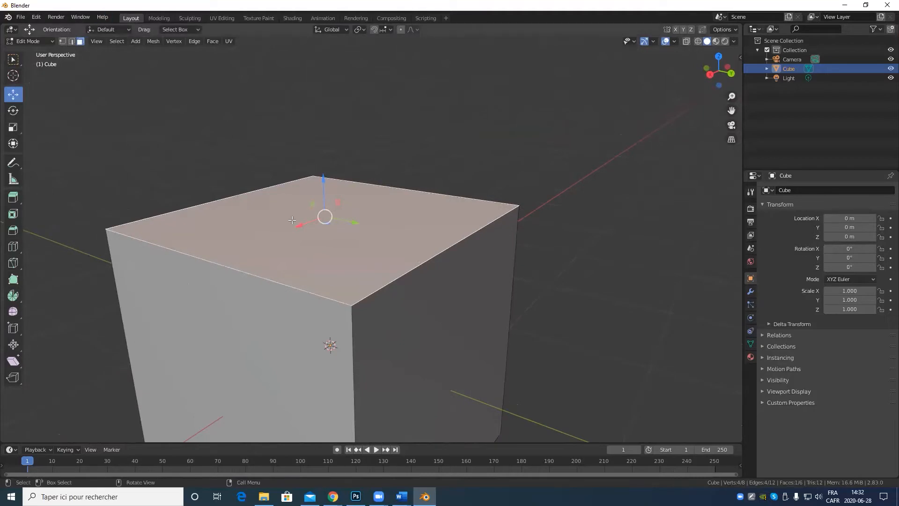
scroll(309, 240, "up", 3)
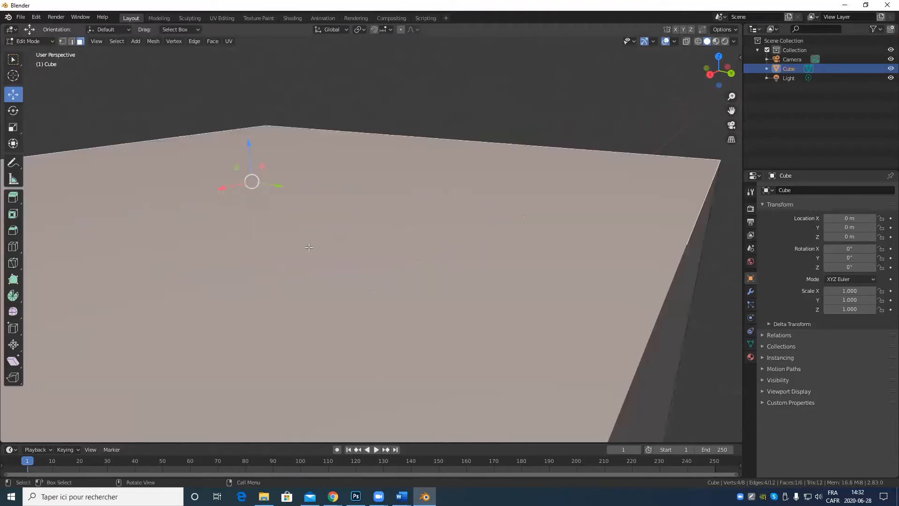
middle_click_drag(309, 240, 423, 247)
scroll(463, 215, "down", 3)
scroll(422, 247, "down", 4)
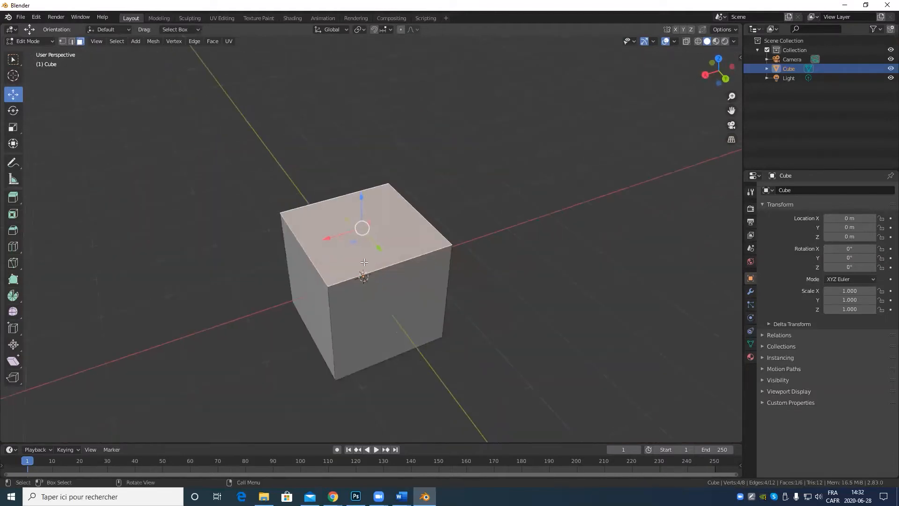
scroll(349, 320, "down", 3)
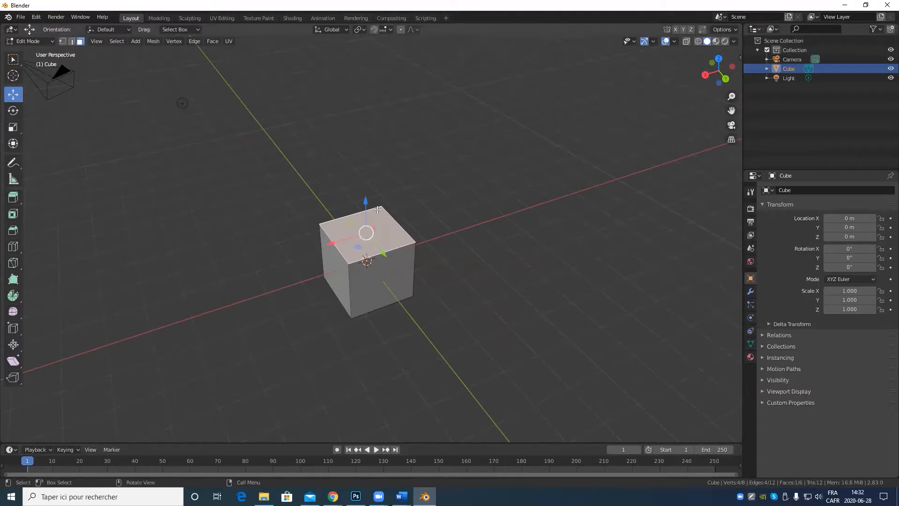
scroll(417, 361, "up", 3)
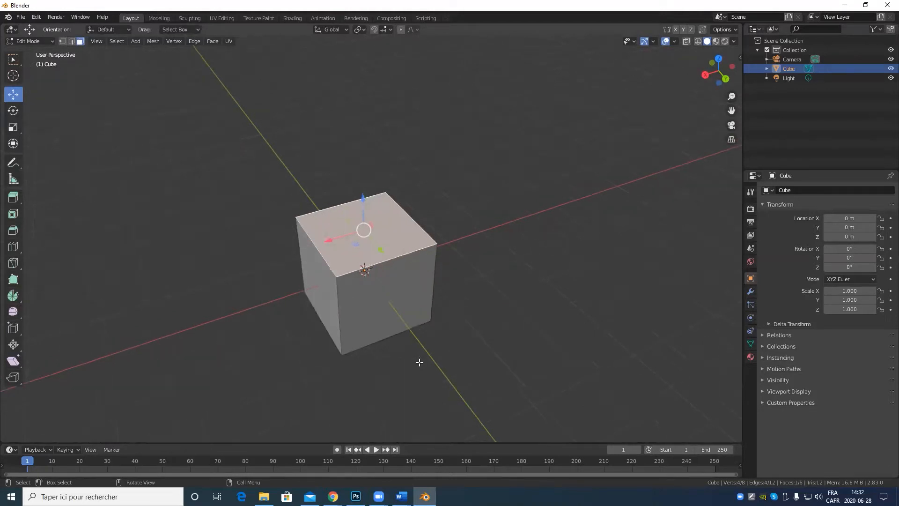
middle_click_drag(459, 311, 406, 339)
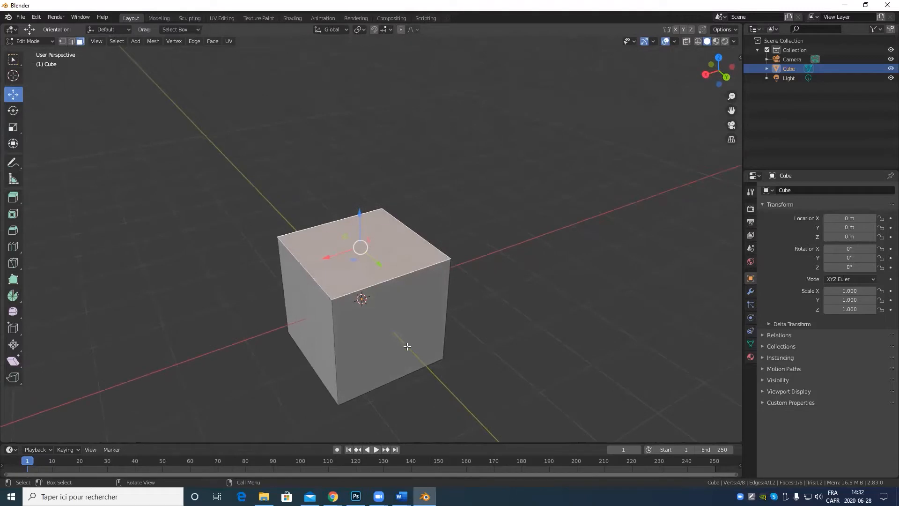
scroll(331, 346, "up", 3)
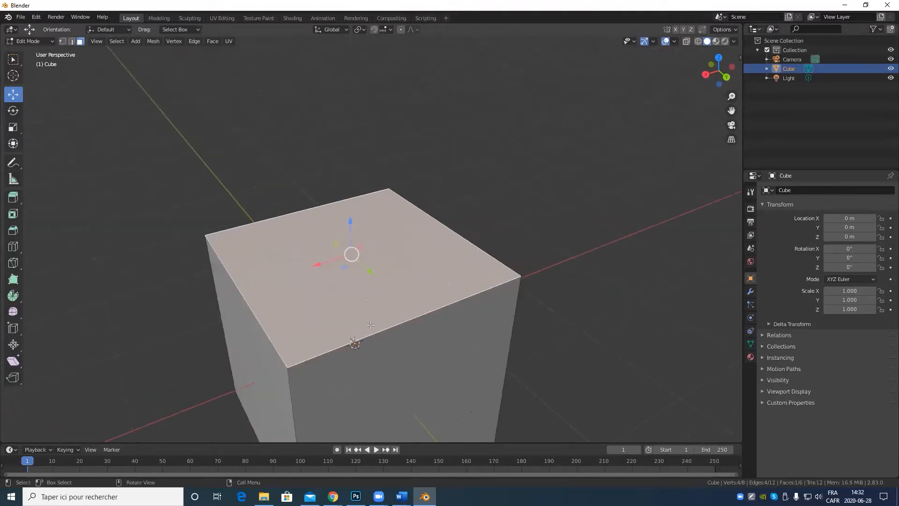
scroll(391, 312, "down", 4)
middle_click_drag(391, 312, 426, 291)
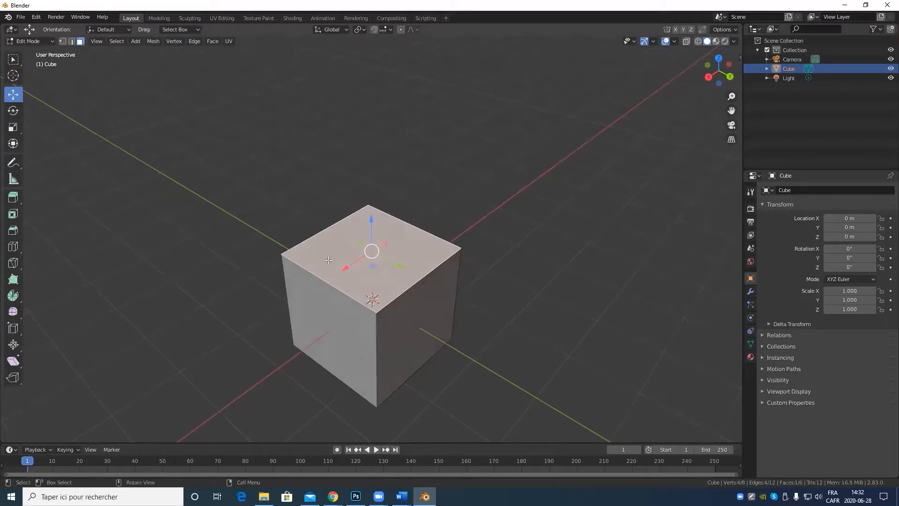
scroll(382, 330, "up", 3)
middle_click_drag(400, 337, 316, 272)
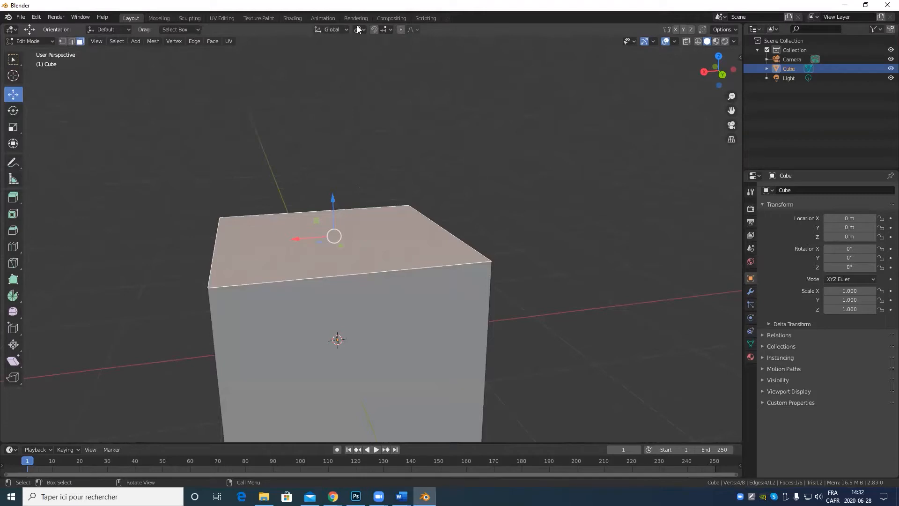
Set the transform orientation to Local and freely rotate the whole cube in Object Mode to about -23.5°, 19.2° and 32°.
left_click(334, 31)
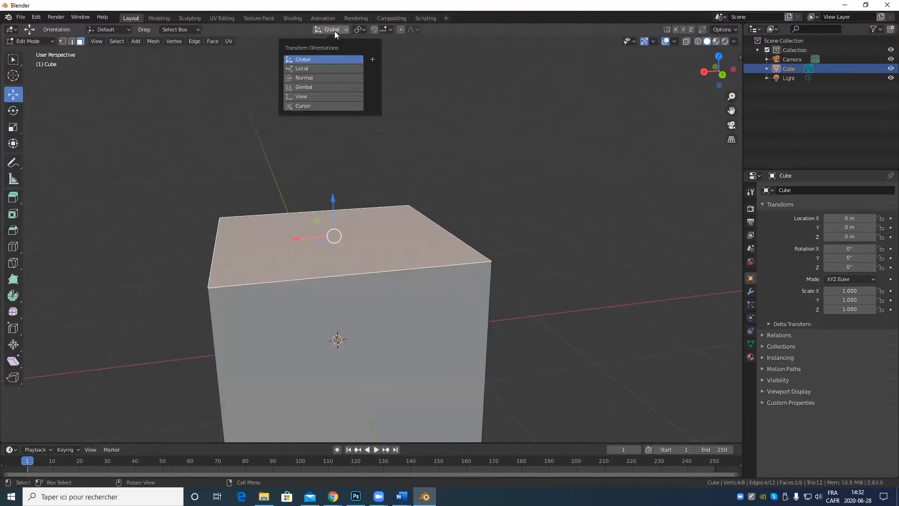
left_click(313, 69)
key("Tab")
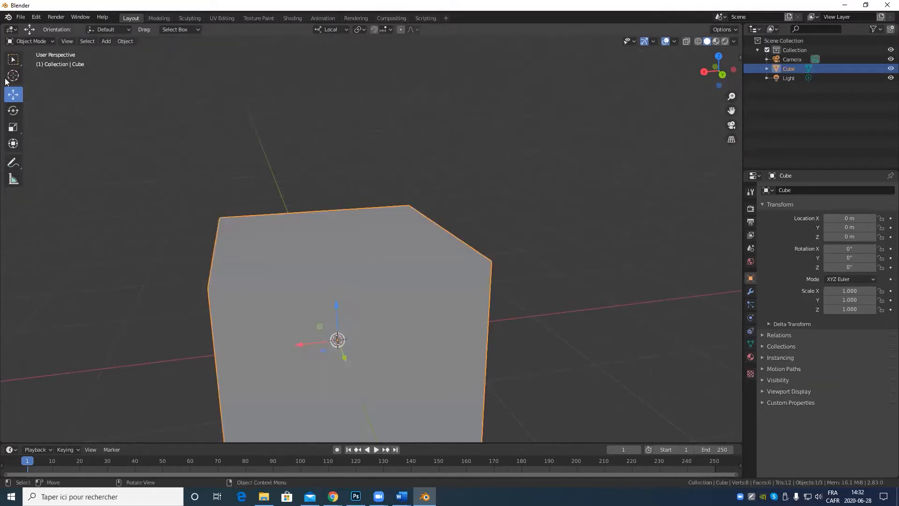
left_click(13, 111)
scroll(366, 244, "down", 3)
middle_click_drag(367, 245, 375, 299)
left_click_drag(377, 296, 417, 314)
scroll(519, 313, "down", 4)
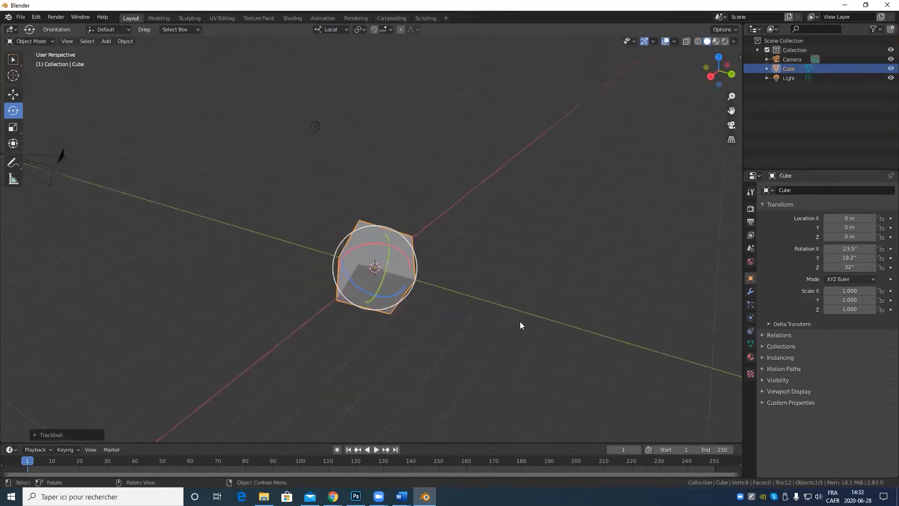
Return the tilted cube to Edit Mode and view the local move gizmo on its top face.
middle_click_drag(520, 323, 475, 274)
scroll(473, 282, "up", 4)
key("Tab")
middle_click_drag(319, 265, 470, 248)
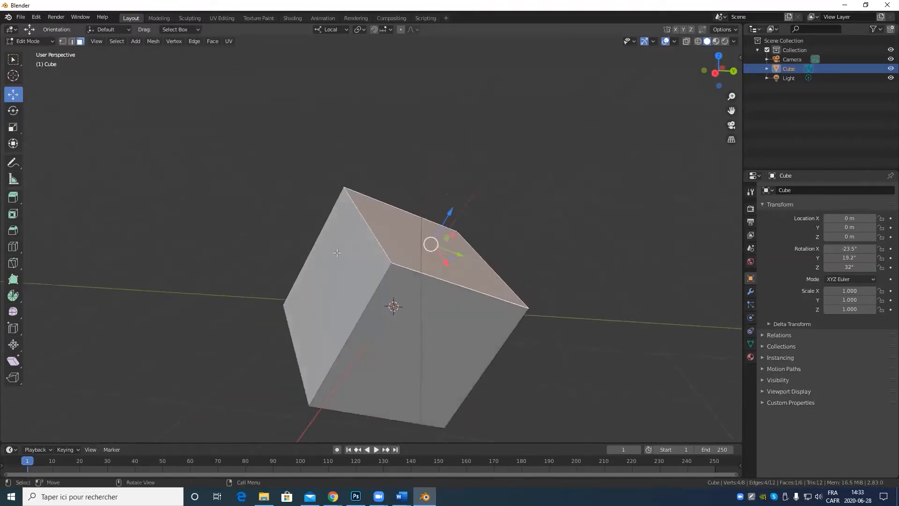
Switch the transform orientation to Global and back to Local, comparing the gizmo's directions on the top face.
left_click(332, 32)
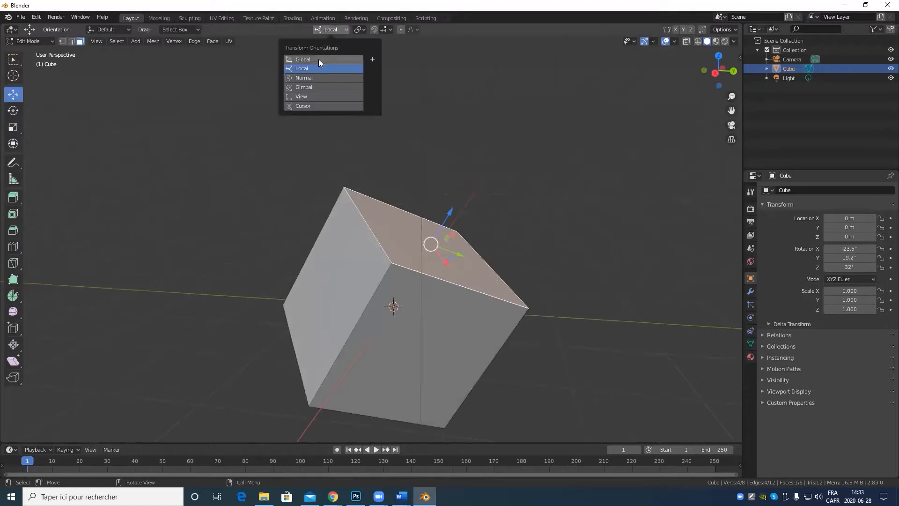
left_click(318, 58)
middle_click_drag(437, 254, 129, 228)
left_click(333, 31)
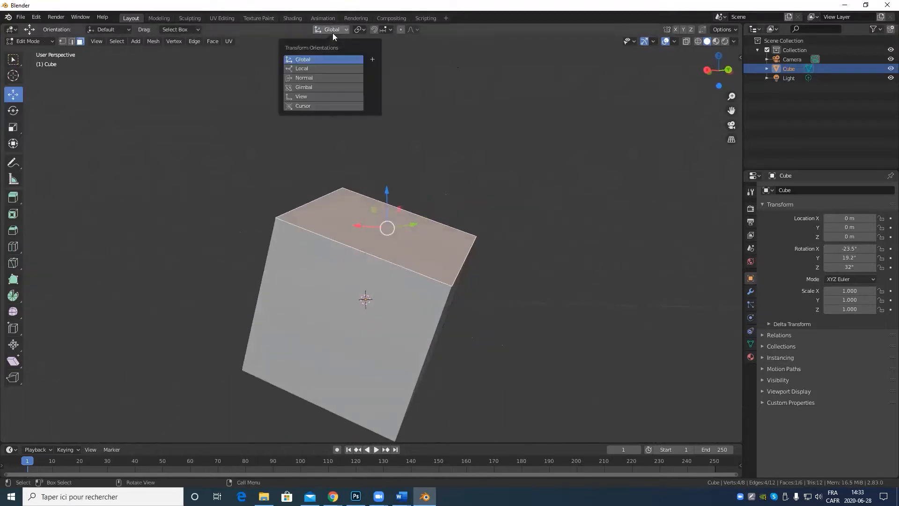
left_click(315, 69)
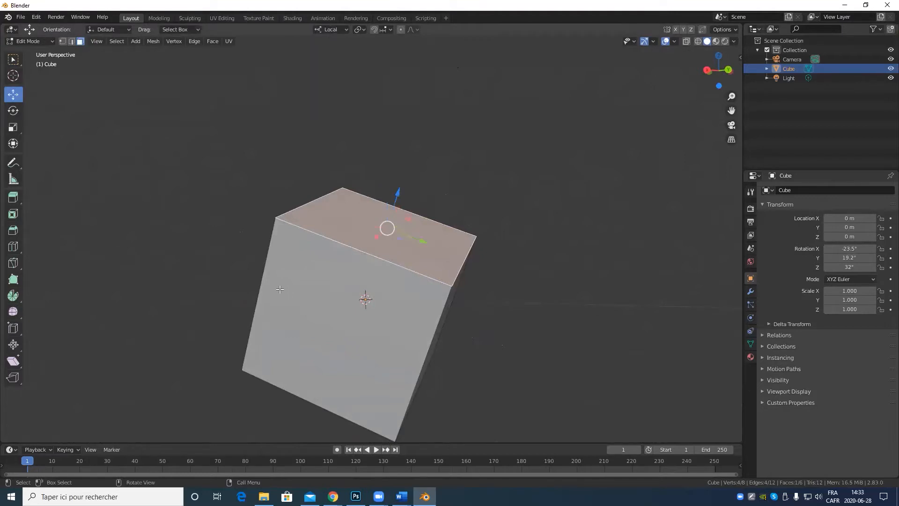
Clear the selection and reselect the tilted cube's top face.
right_click(335, 271)
left_click(589, 195)
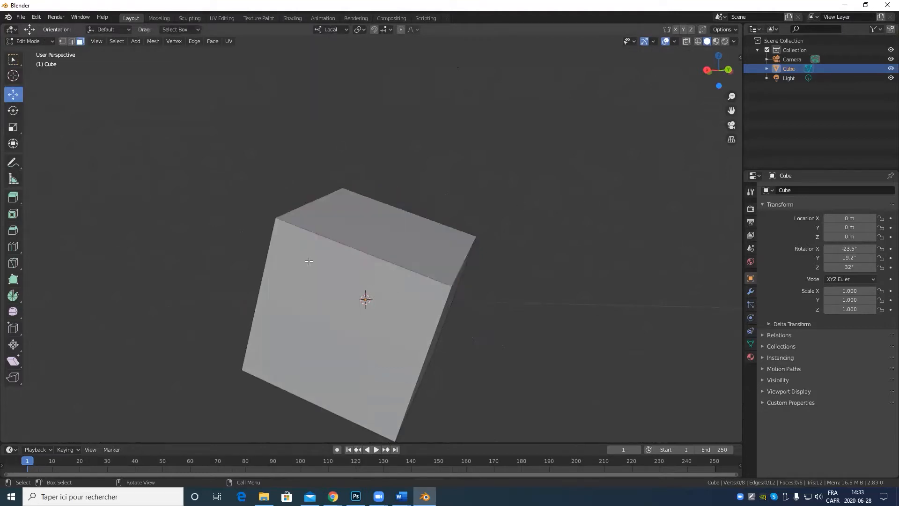
left_click(365, 232)
middle_click_drag(366, 232, 361, 290)
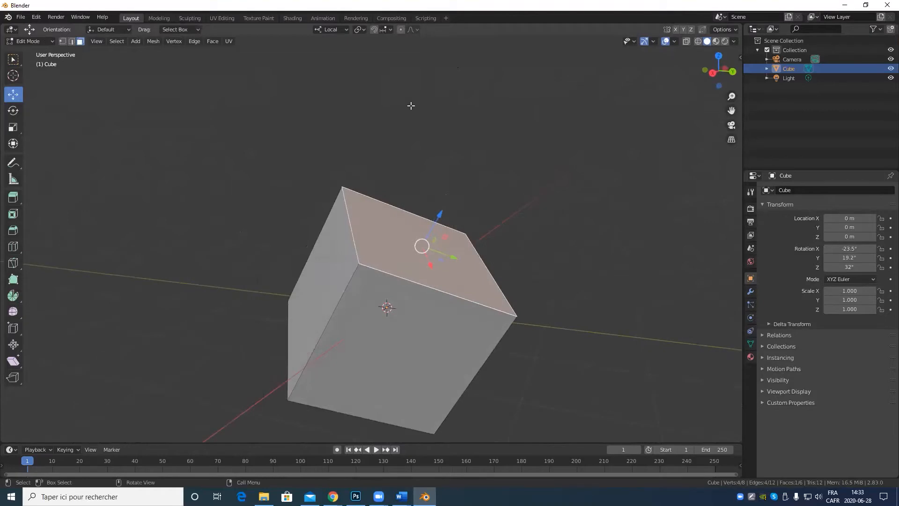
Set the transform orientation to Normal and inspect the move gizmo on the tilted cube's top face from several angles.
left_click(324, 29)
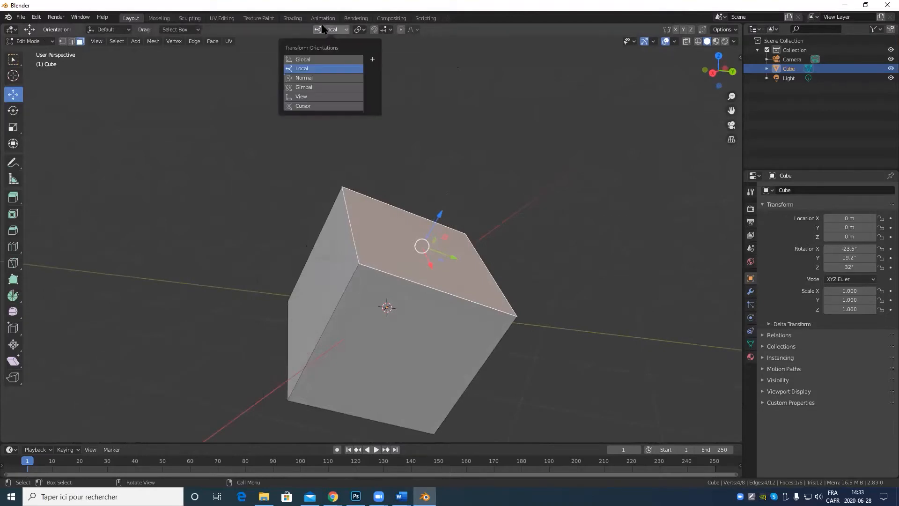
left_click(326, 78)
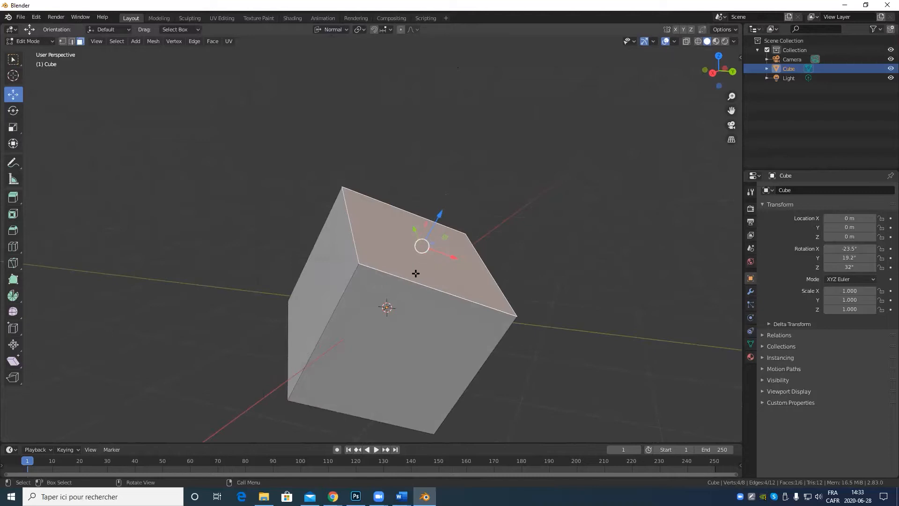
scroll(492, 280, "up", 4)
middle_click_drag(513, 271, 492, 275)
scroll(489, 274, "down", 4)
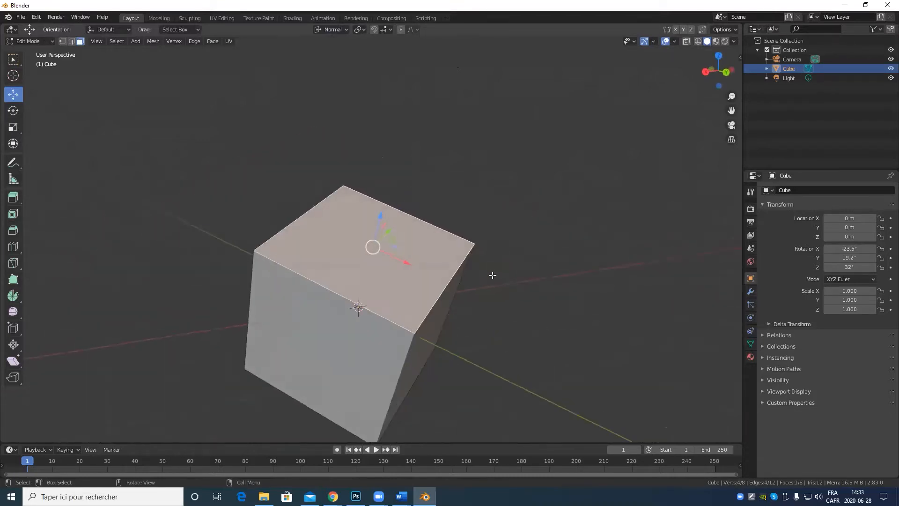
scroll(352, 297, "up", 3)
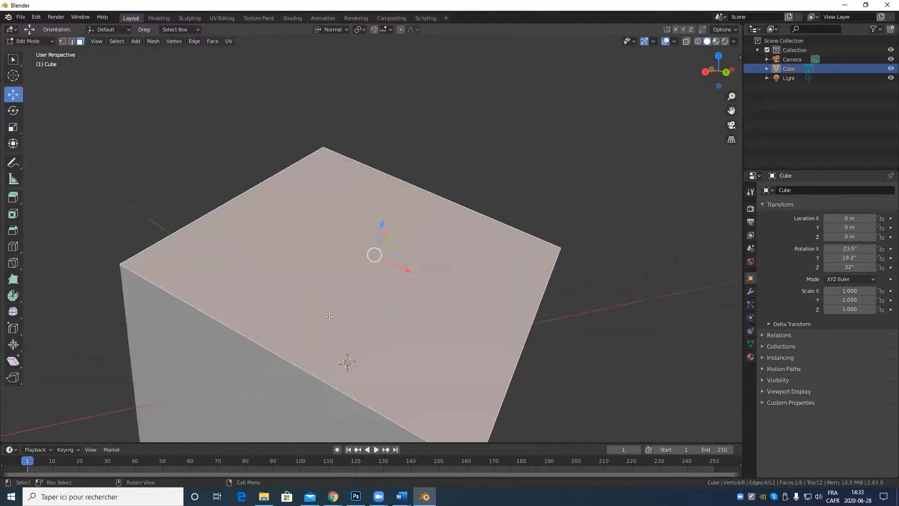
scroll(442, 294, "down", 6)
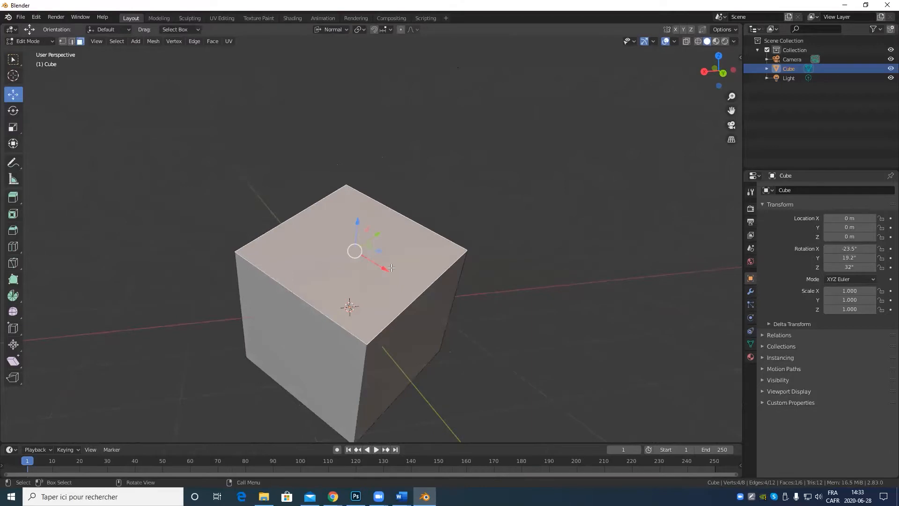
middle_click_drag(391, 267, 396, 219)
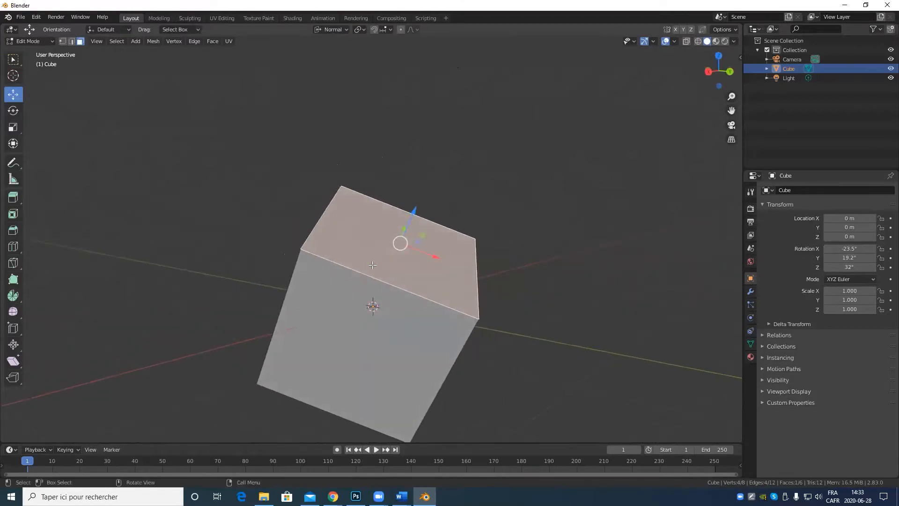
middle_click_drag(372, 265, 468, 200)
middle_click_drag(366, 287, 373, 295)
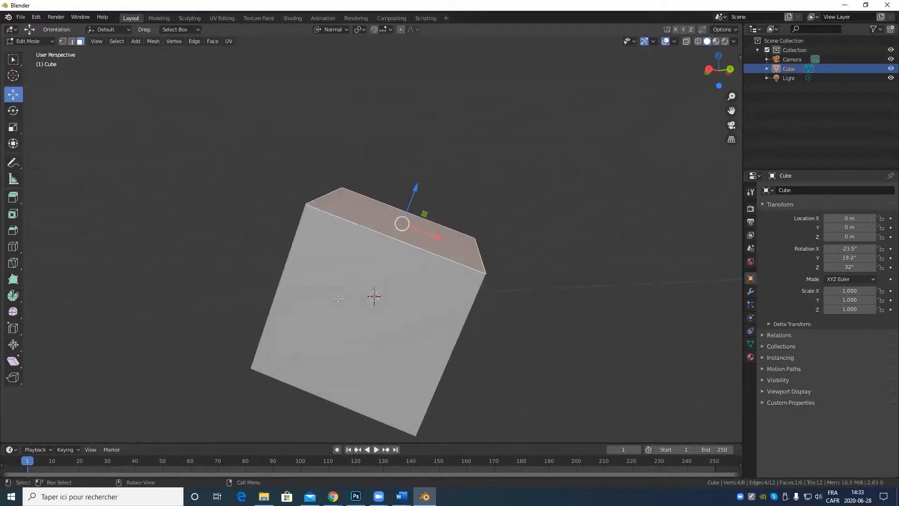
Select a side face, the top face and another side face in turn to compare the Normal gizmo's directions.
left_click(370, 282)
middle_click_drag(436, 293, 283, 344)
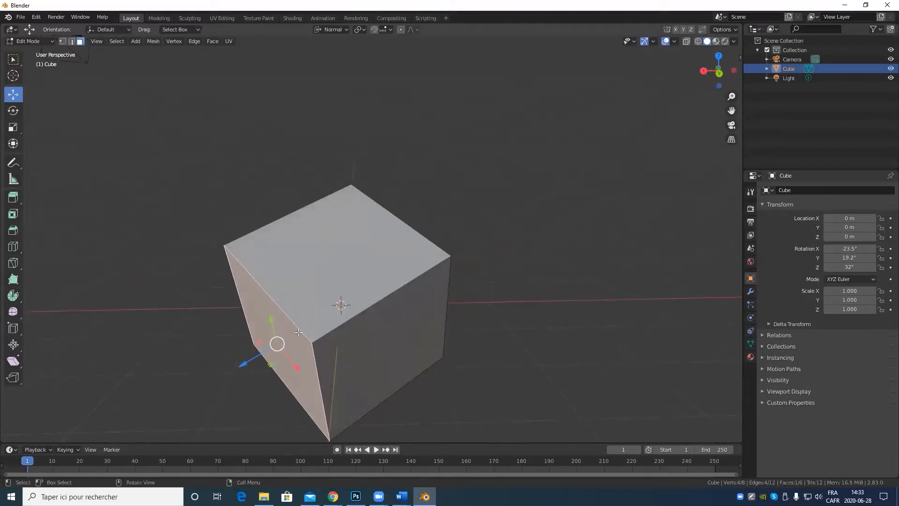
left_click(329, 249)
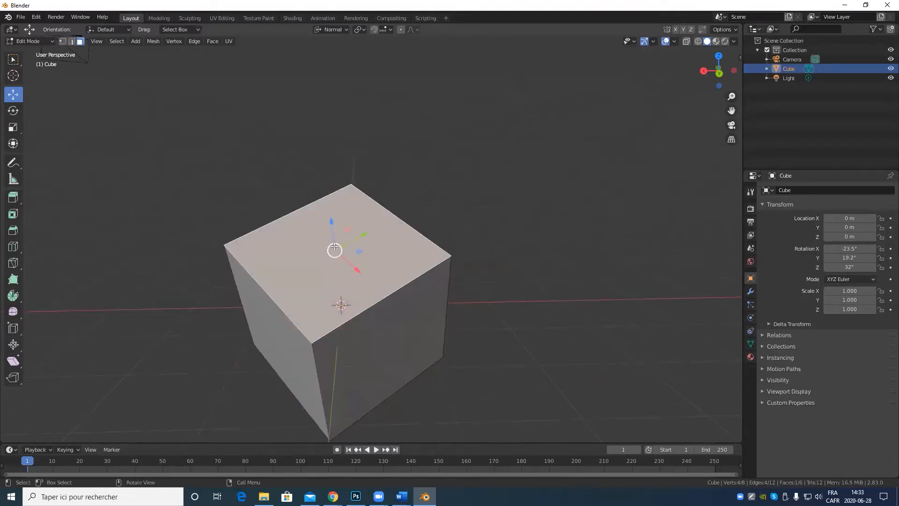
mouse_move(416, 301)
middle_mouse_down()
mouse_move(417, 241)
mouse_move(397, 261)
mouse_move(450, 281)
mouse_move(456, 298)
mouse_move(433, 306)
middle_mouse_up()
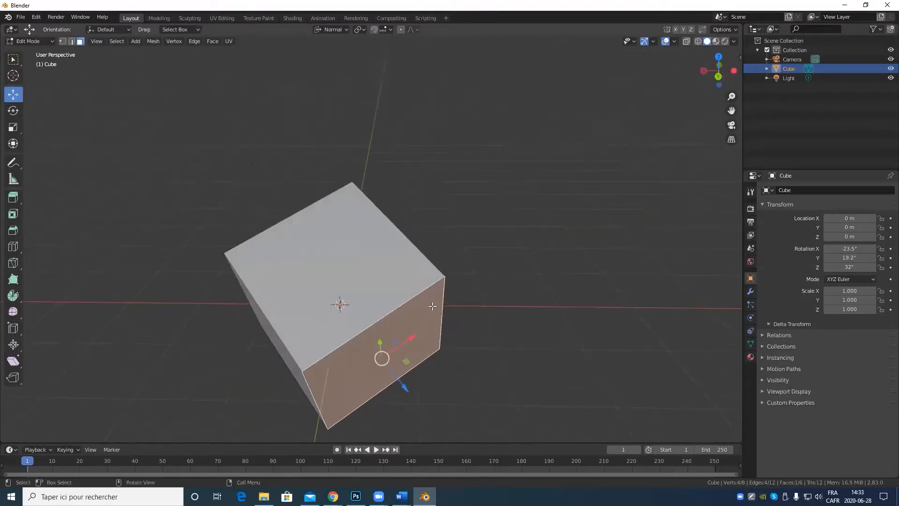
Switch to vertex selection and select a top corner vertex to examine its Normal-oriented gizmo up close.
key("1")
left_click(445, 273)
scroll(478, 277, "up", 2)
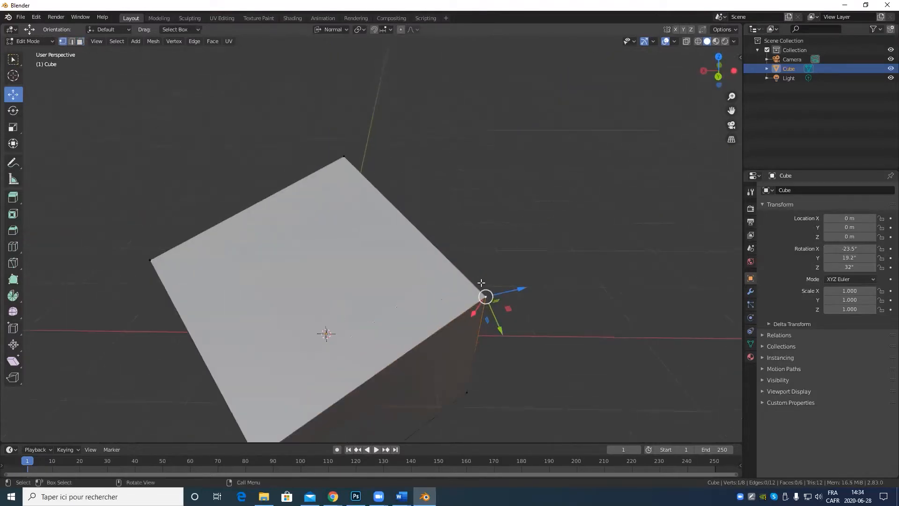
middle_click_drag(478, 279, 398, 259)
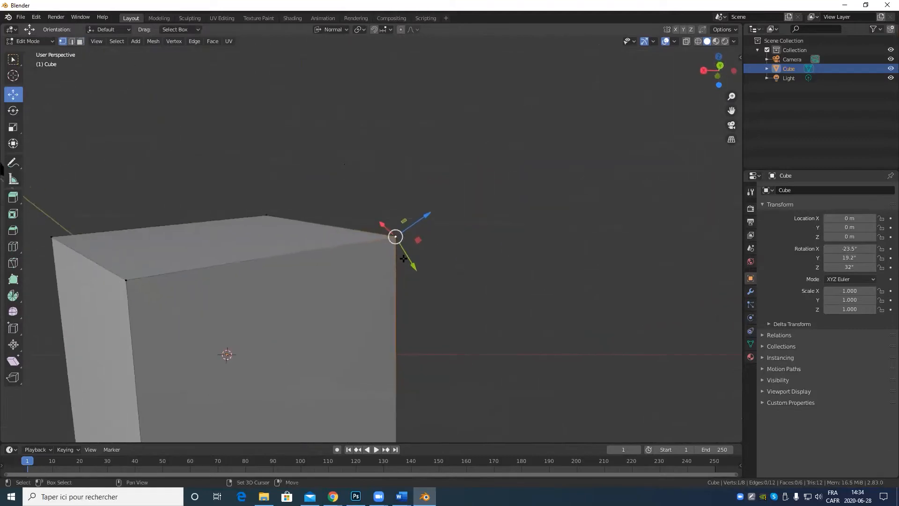
scroll(400, 256, "up", 4)
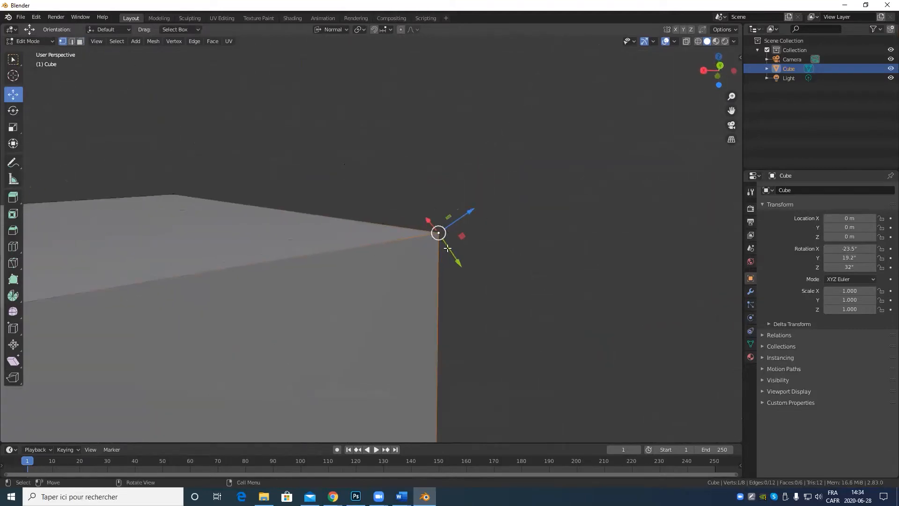
scroll(389, 274, "down", 5)
Switch to edge selection, select one top-face edge and add the opposite edge, viewing the Normal gizmo for each selection.
middle_click_drag(260, 330, 496, 181)
key("2")
left_click(278, 291)
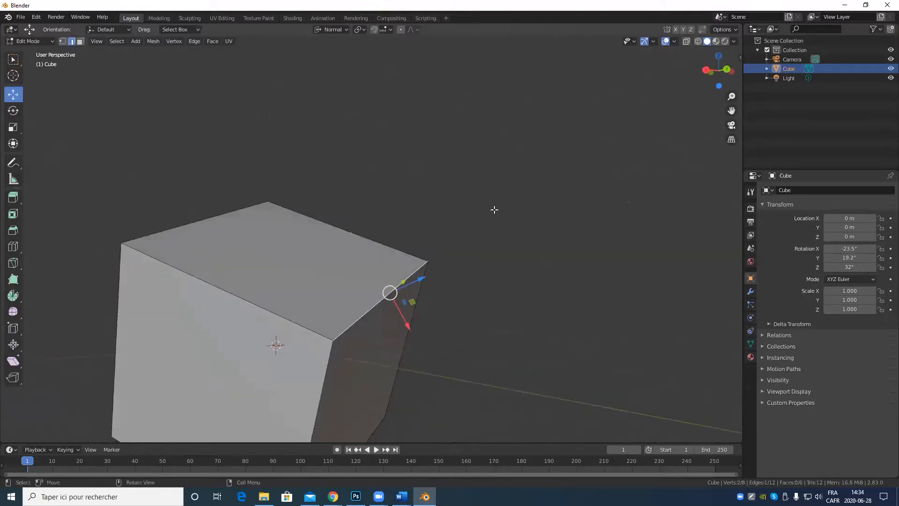
mouse_move(411, 305)
middle_mouse_down()
mouse_move(426, 316)
mouse_move(415, 301)
middle_mouse_up()
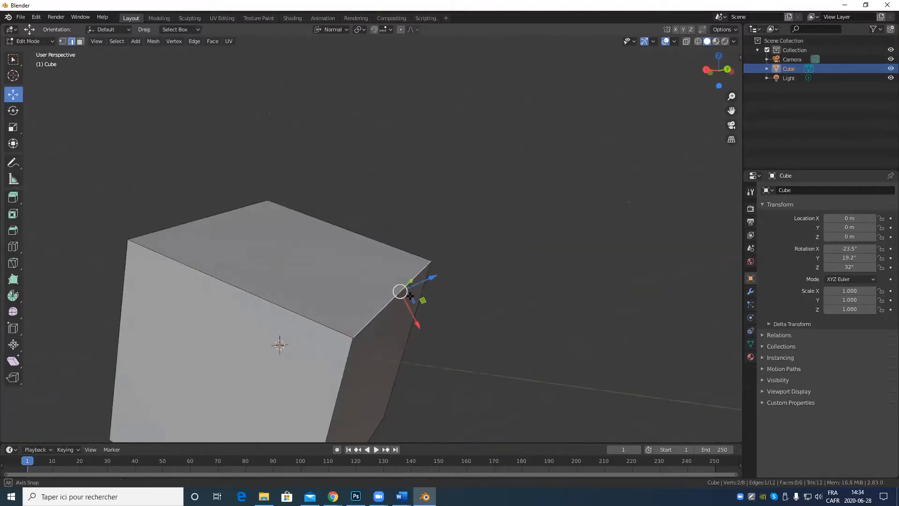
scroll(306, 233, "down", 2)
left_click(269, 224, "shift")
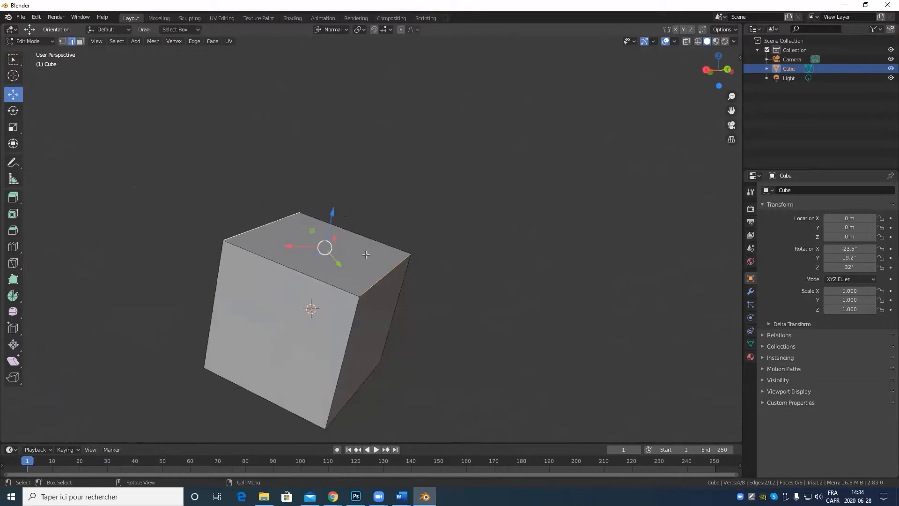
middle_click_drag(312, 236, 349, 296)
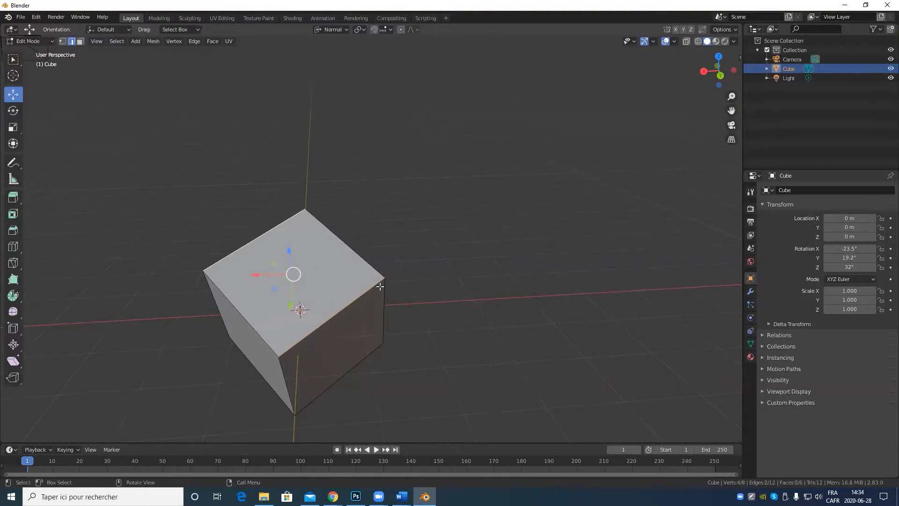
scroll(322, 61, "up", 2)
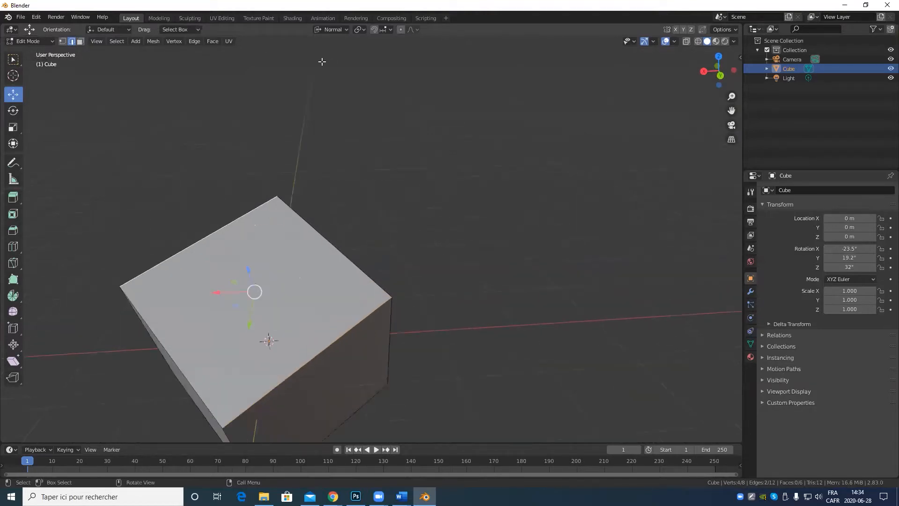
Set the transform orientation to View for the two selected top edges and orbit around the cube.
left_click(334, 31)
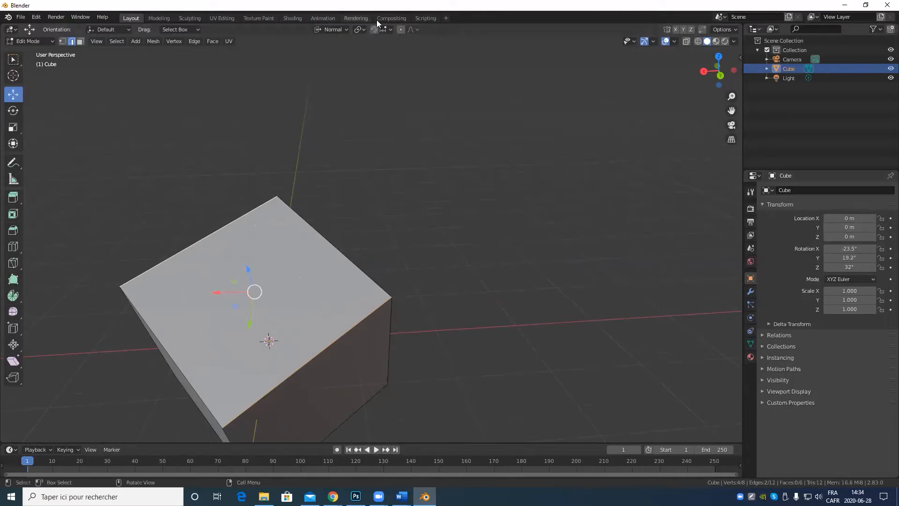
left_click(342, 29)
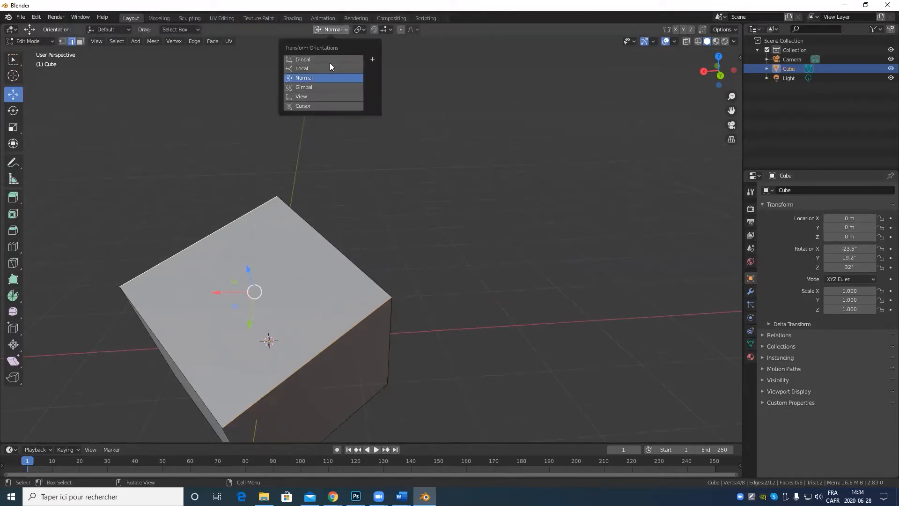
left_click(314, 96)
middle_click_drag(408, 246, 446, 113)
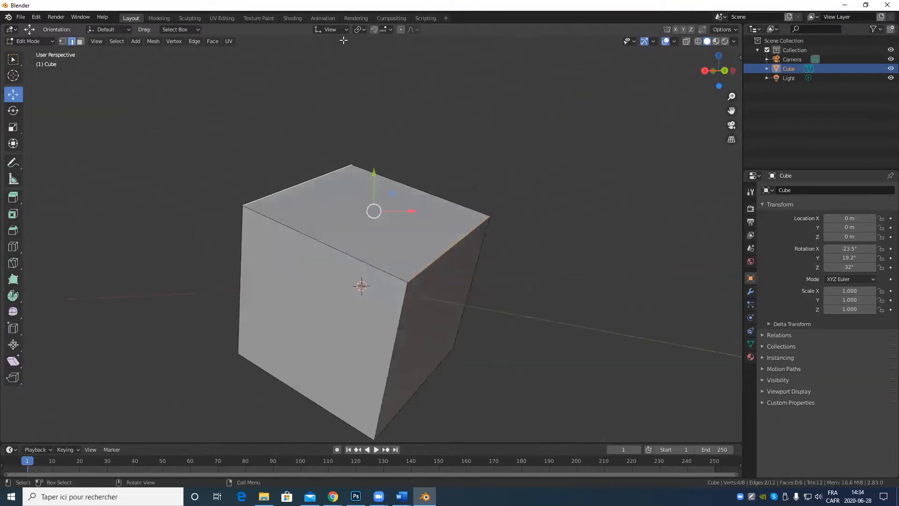
Examine how the View-oriented gizmo aligns with the screen from different angles and zoom levels.
left_click(339, 30)
scroll(370, 306, "up", 3)
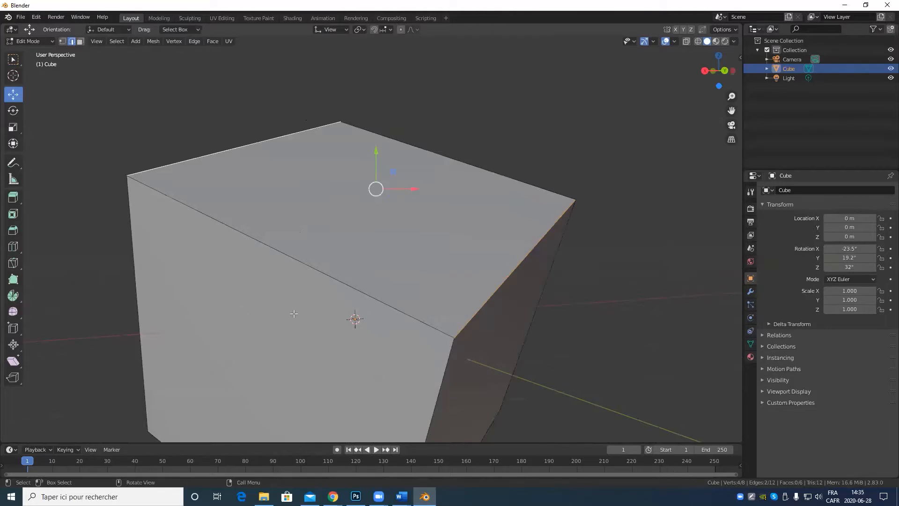
scroll(328, 305, "down", 2)
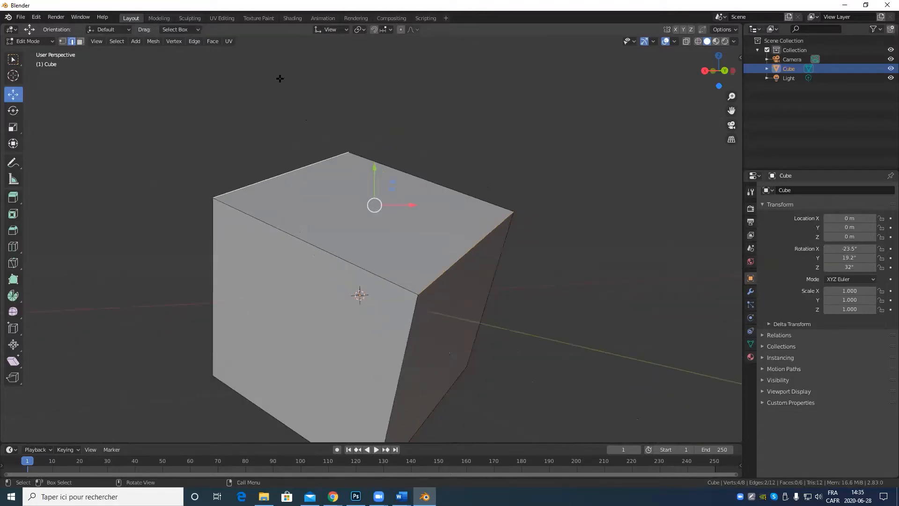
middle_click_drag(328, 297, 397, 257)
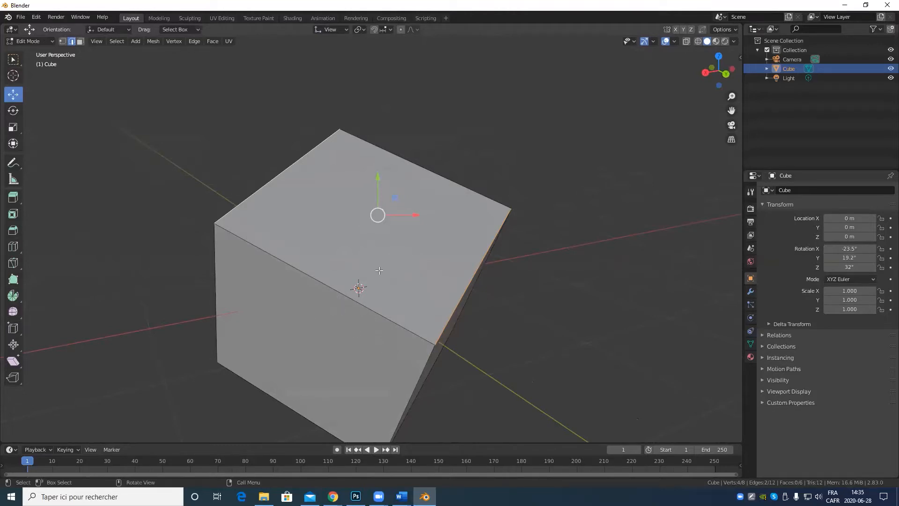
scroll(400, 266, "down", 4)
middle_click_drag(473, 226, 448, 255)
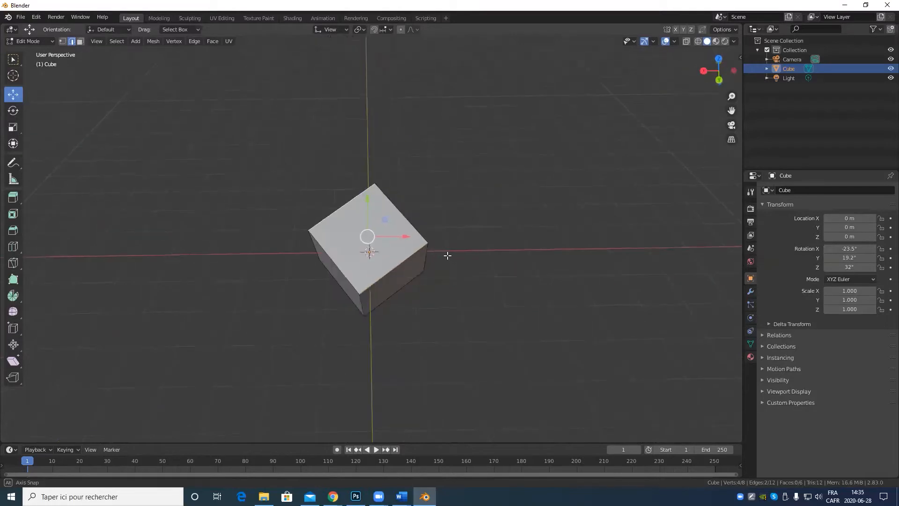
scroll(448, 255, "up", 4)
middle_click_drag(438, 295, 451, 272)
scroll(475, 263, "up", 4)
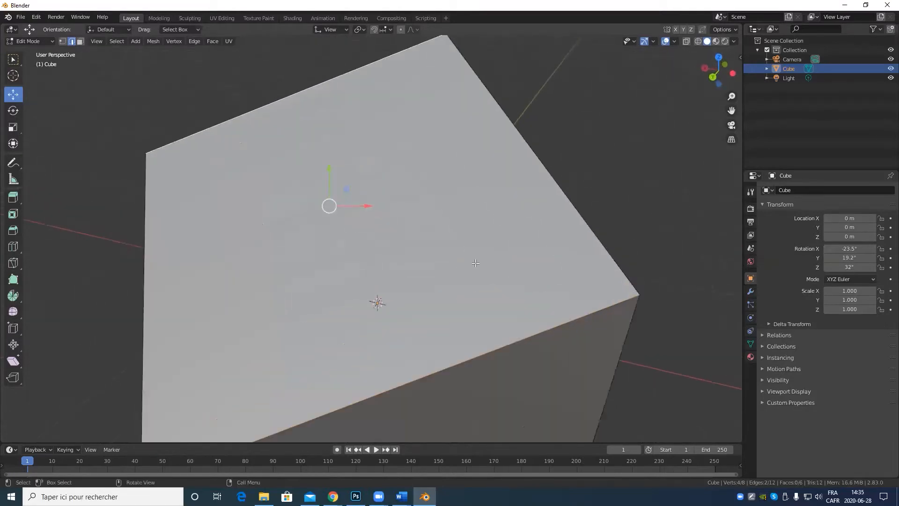
Set the transform orientation to Global and view the gizmo between the two selected top edges.
left_click(341, 29)
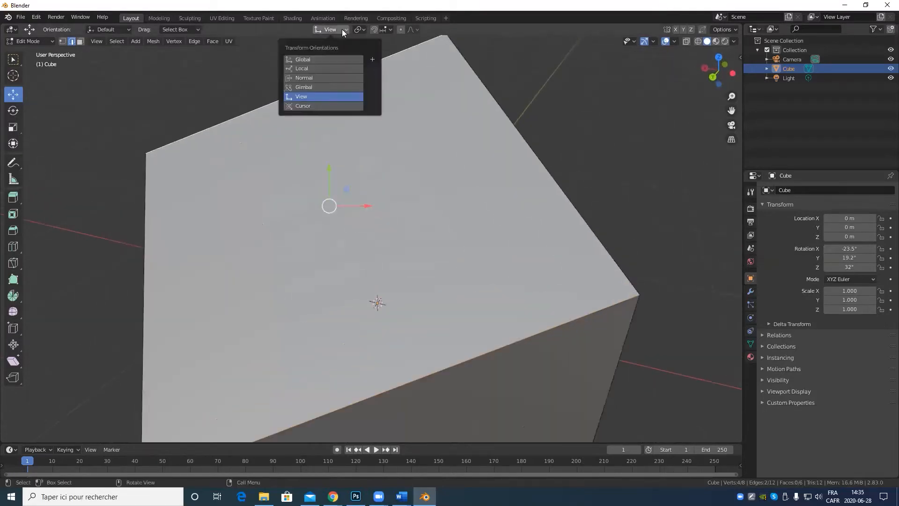
left_click(299, 60)
scroll(434, 156, "down", 4)
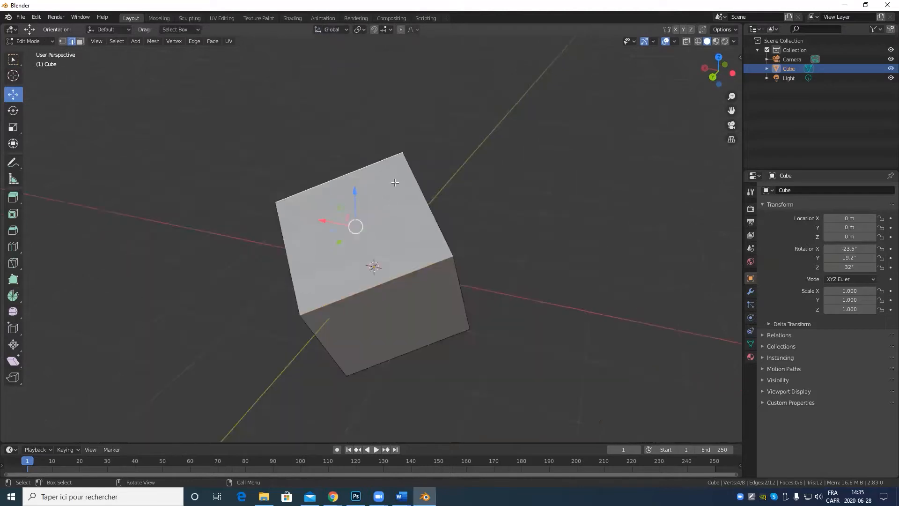
mouse_move(434, 156)
middle_mouse_down()
mouse_move(426, 133)
mouse_move(427, 147)
middle_mouse_up()
scroll(370, 112, "up", 3)
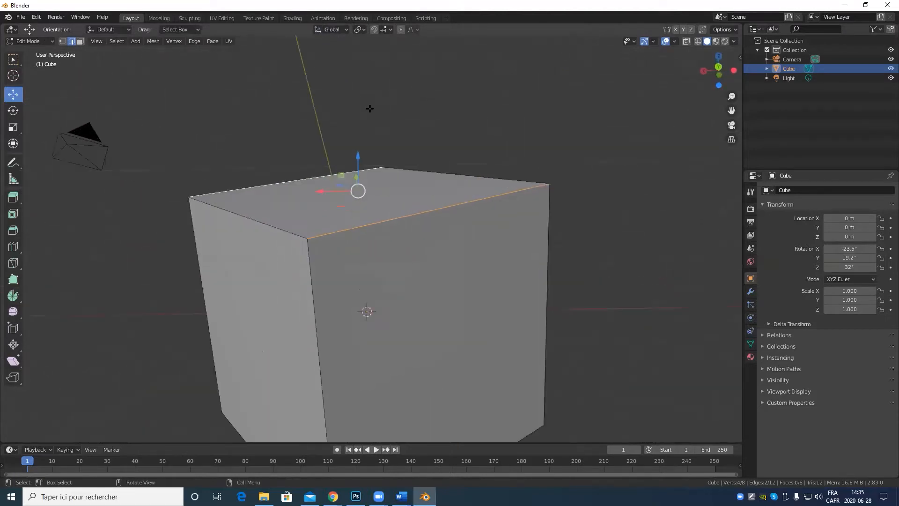
middle_click_drag(382, 96, 447, 136, "shift")
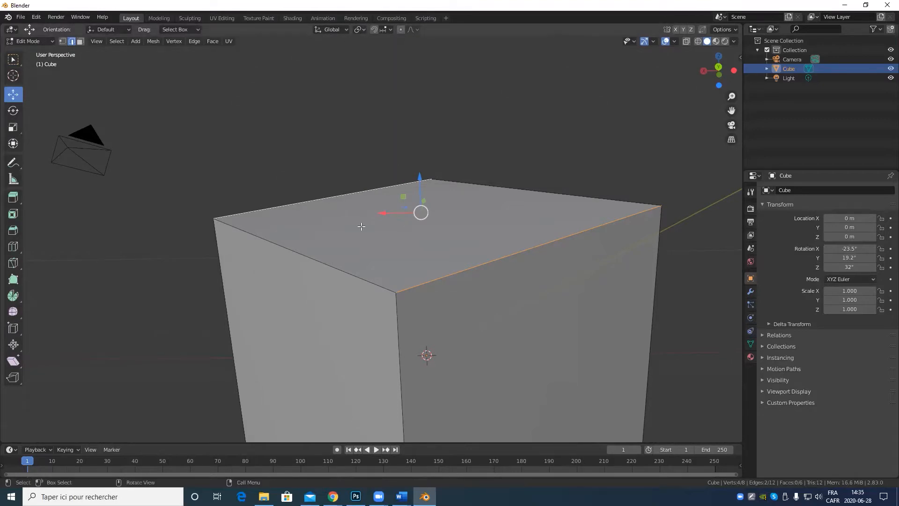
Switch to face selection and select the cube's top face together with the opposite bottom face.
middle_click_drag(361, 227, 403, 274)
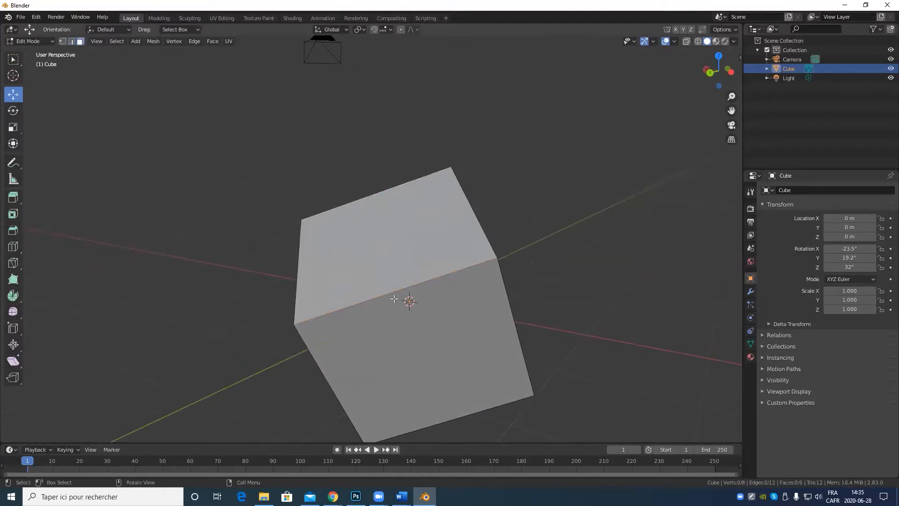
key("3")
middle_click_drag(410, 301, 365, 351)
left_click(340, 322, "shift")
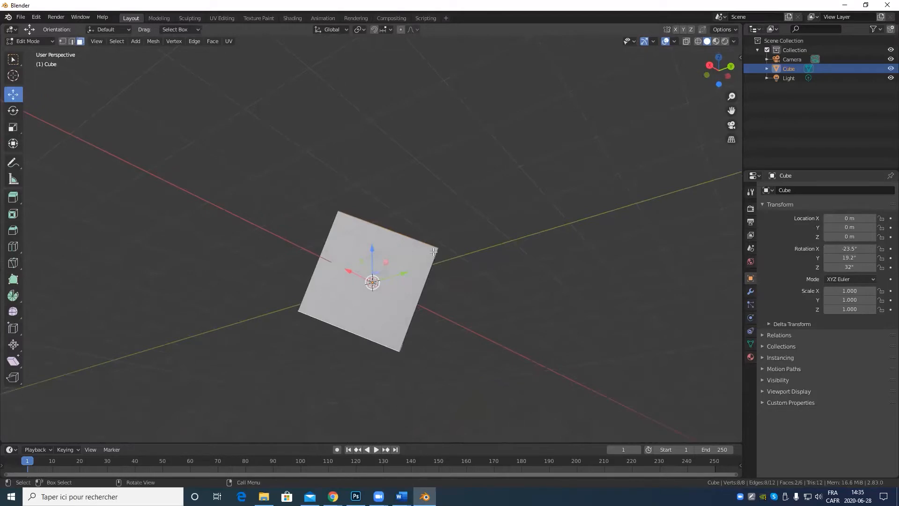
scroll(436, 244, "up", 3)
scroll(428, 231, "down", 3)
mouse_move(429, 232)
middle_mouse_down()
mouse_move(417, 253)
mouse_move(422, 231)
mouse_move(426, 247)
middle_mouse_up()
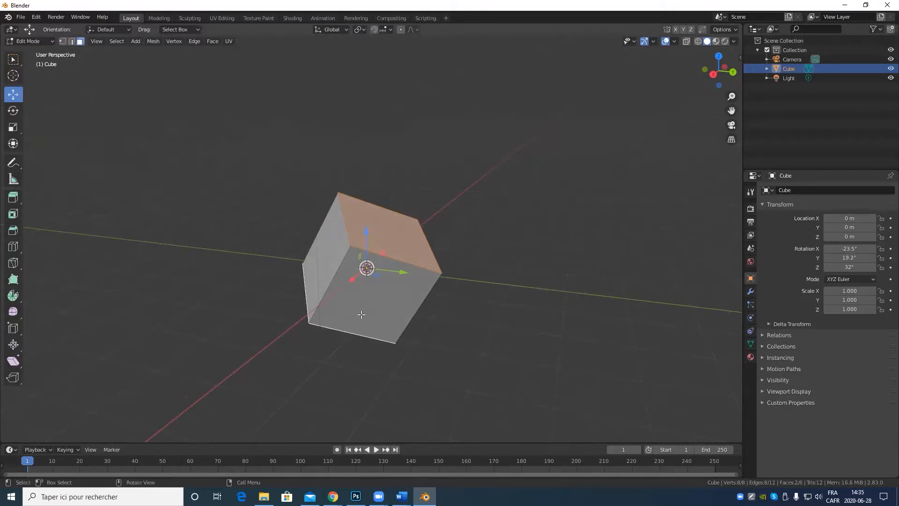
Set the transform pivot point to Bounding Box Center for the two selected faces.
left_click(364, 29)
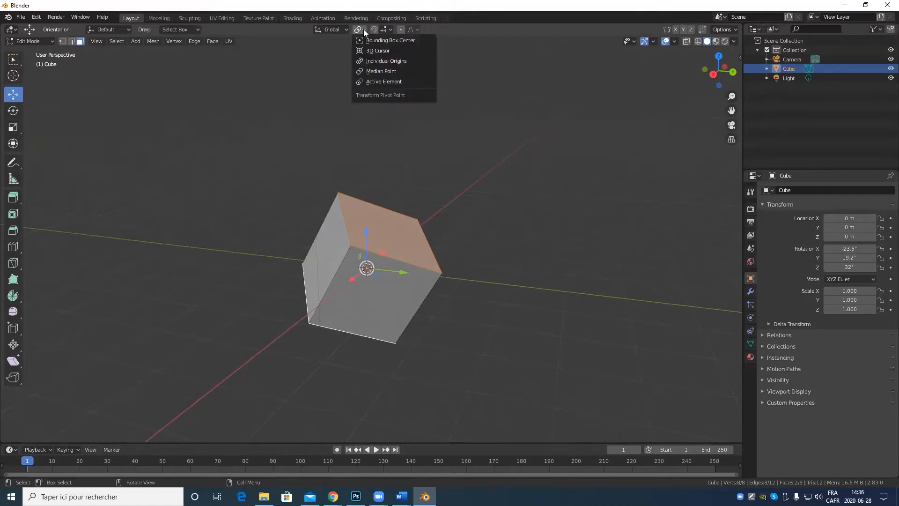
left_click(405, 41)
scroll(356, 356, "up", 4)
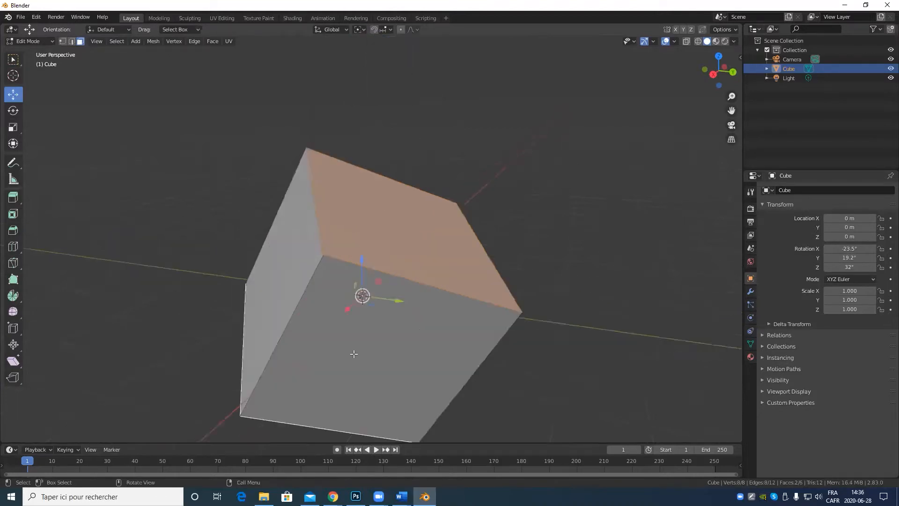
Set the transform pivot point to 3D Cursor for the two selected faces.
scroll(361, 362, "down", 3)
scroll(385, 353, "down", 2)
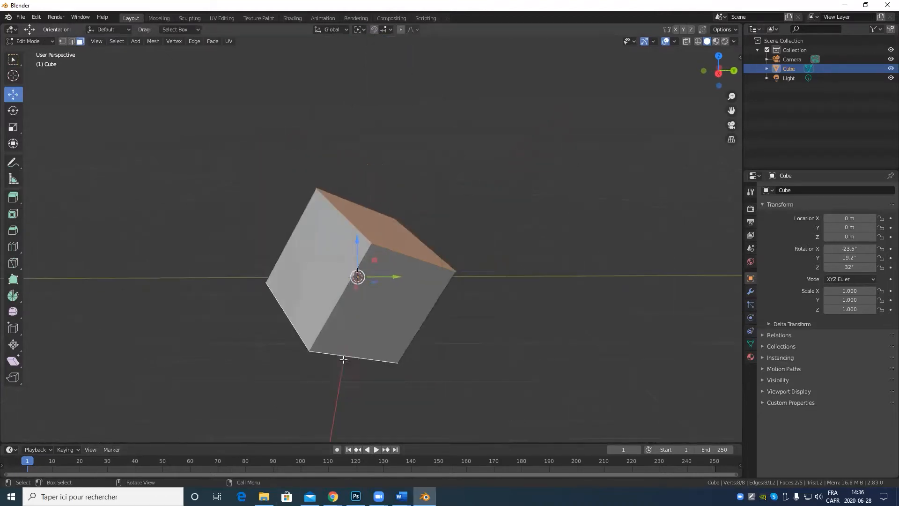
middle_click_drag(379, 335, 358, 284)
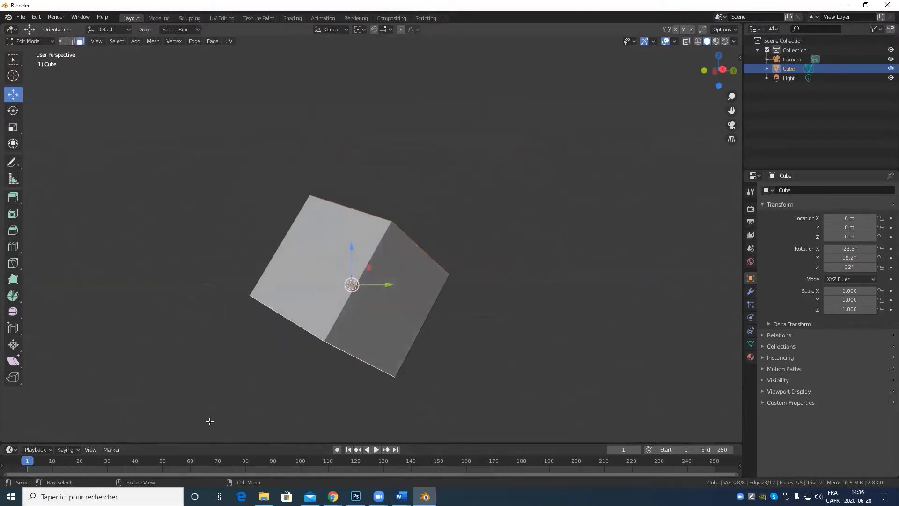
middle_click_drag(412, 308, 326, 268)
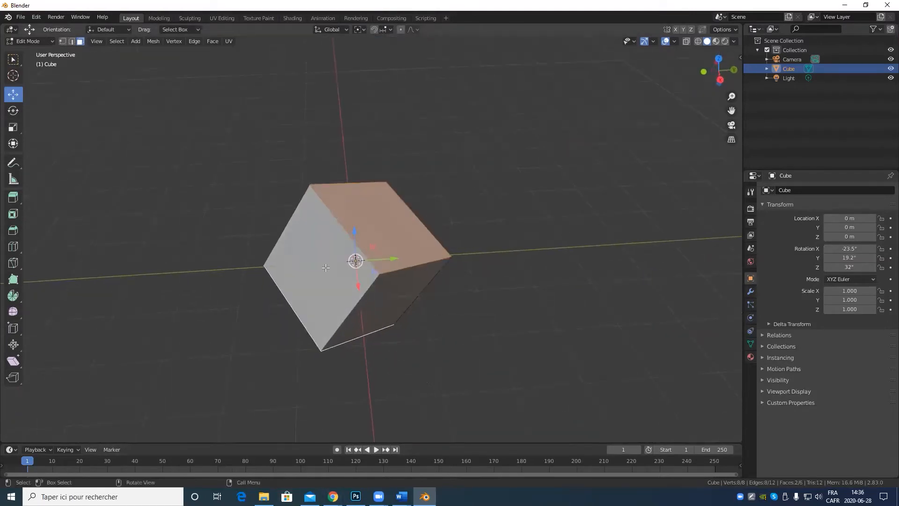
left_click(360, 29)
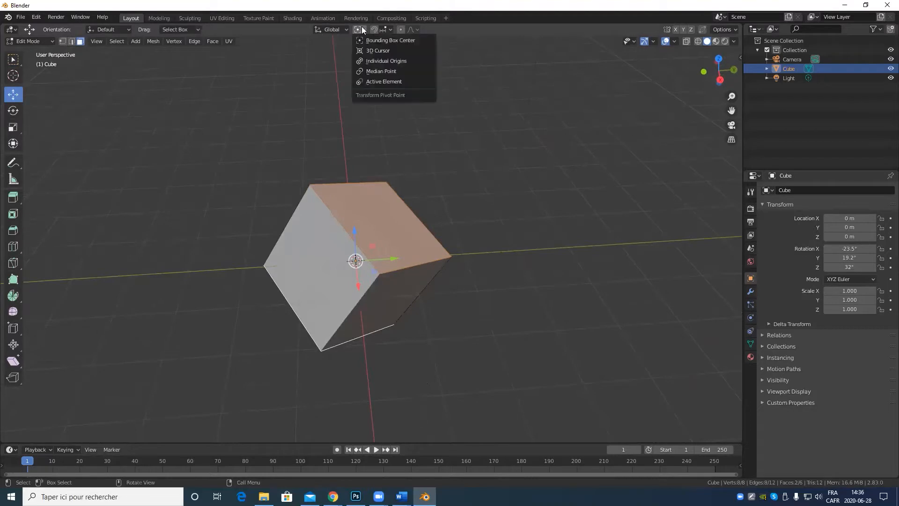
left_click(407, 52)
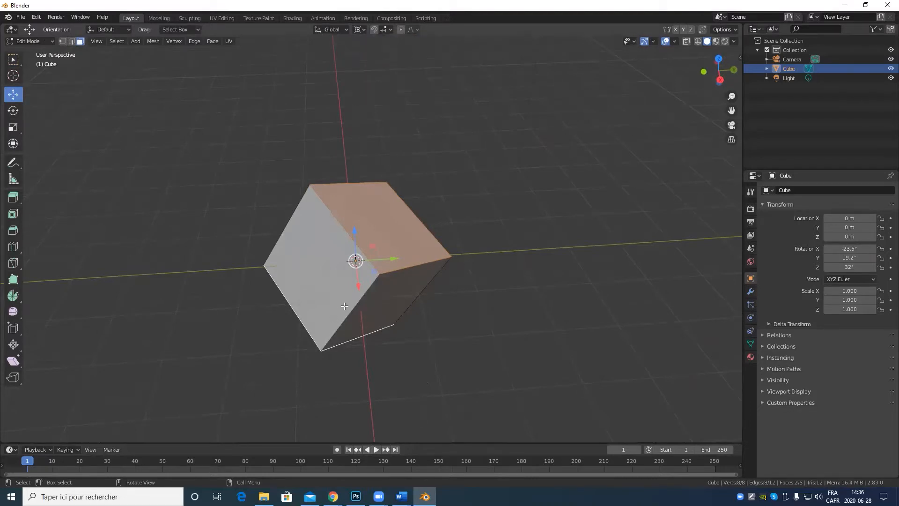
Move the whole cube in Object Mode to about X 1.2 m, Y 3.7 m, then return to Edit Mode.
middle_click_drag(345, 306, 356, 301)
key("Tab")
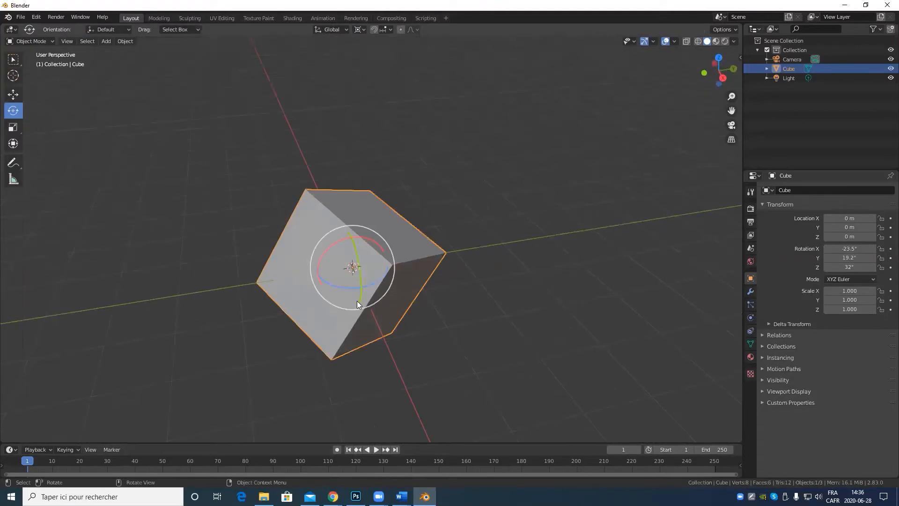
left_click(11, 95)
left_click_drag(372, 274, 612, 282)
key("Tab")
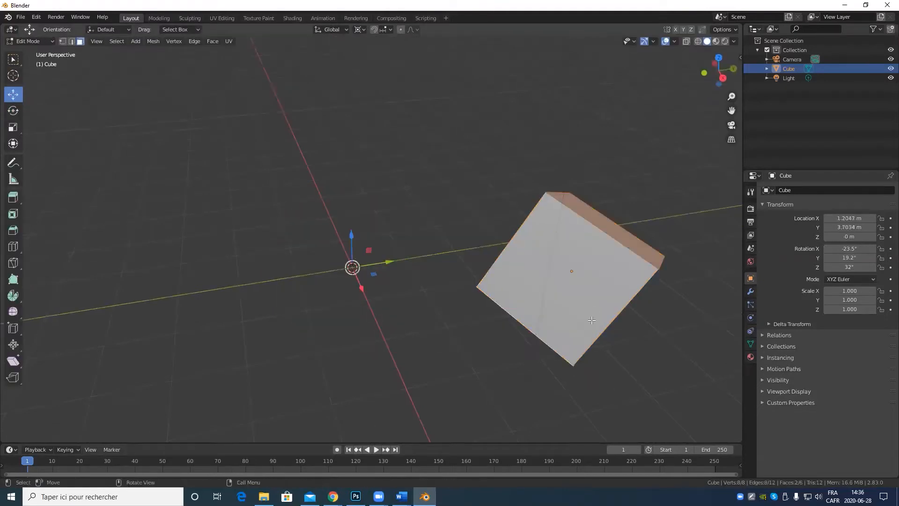
Select a single side face of the cube and set the transform pivot point to Median Point.
middle_click_drag(613, 282, 591, 246)
left_click(574, 236)
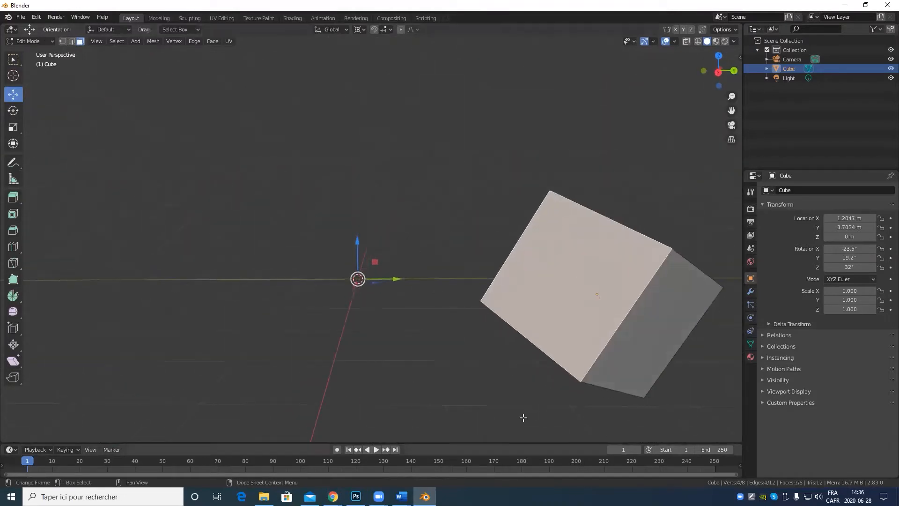
left_click(363, 30)
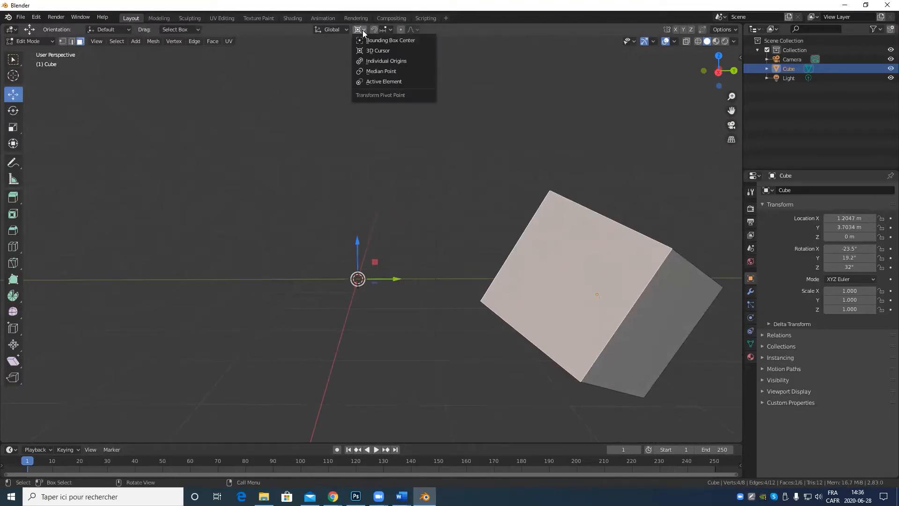
left_click(416, 81)
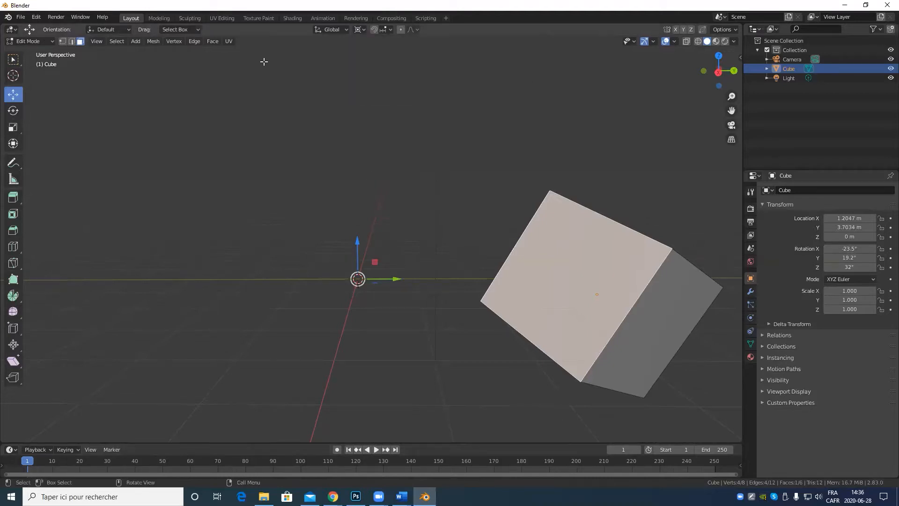
left_click(365, 30)
left_click(393, 72)
Try different face combinations, ending with two adjacent side faces selected, and keep the pivot point at Median Point.
scroll(607, 233, "down", 3)
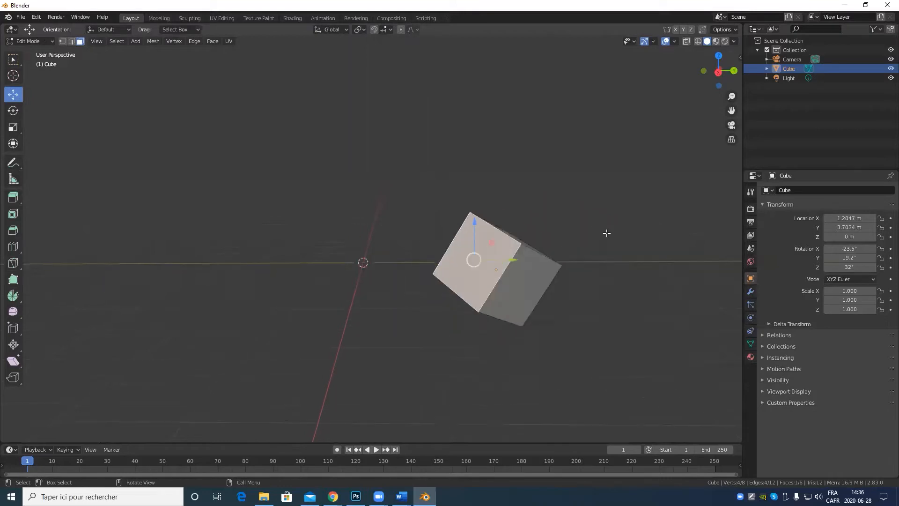
middle_click_drag(607, 233, 512, 209)
left_click(391, 244, "shift")
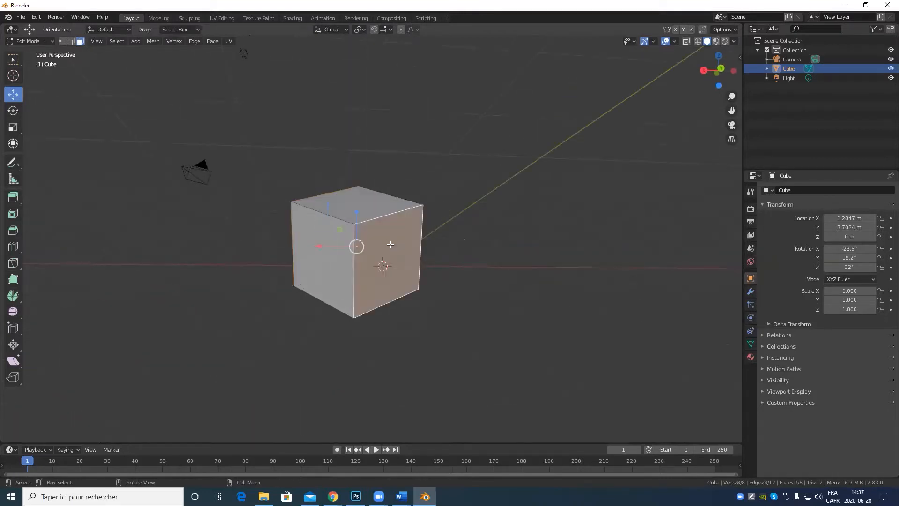
middle_click_drag(391, 244, 501, 244)
left_click(501, 243, "shift")
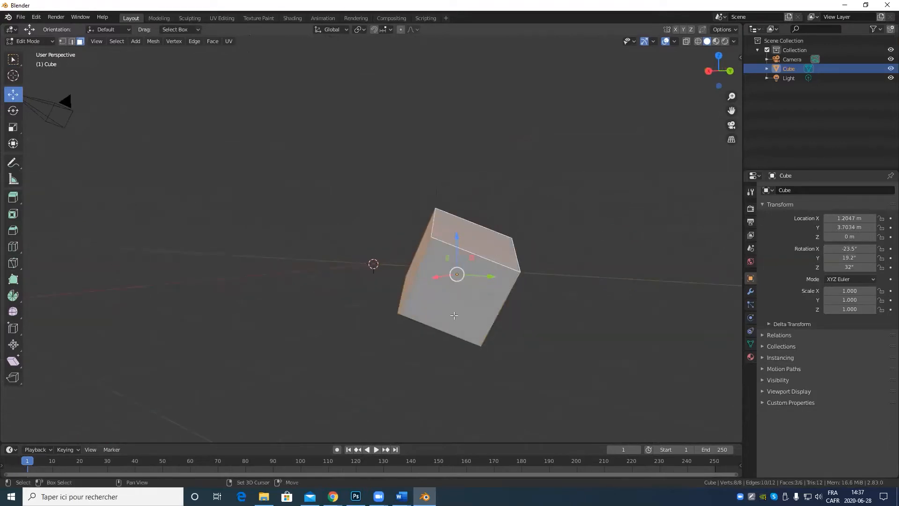
left_click(454, 315)
left_click(418, 256, "shift")
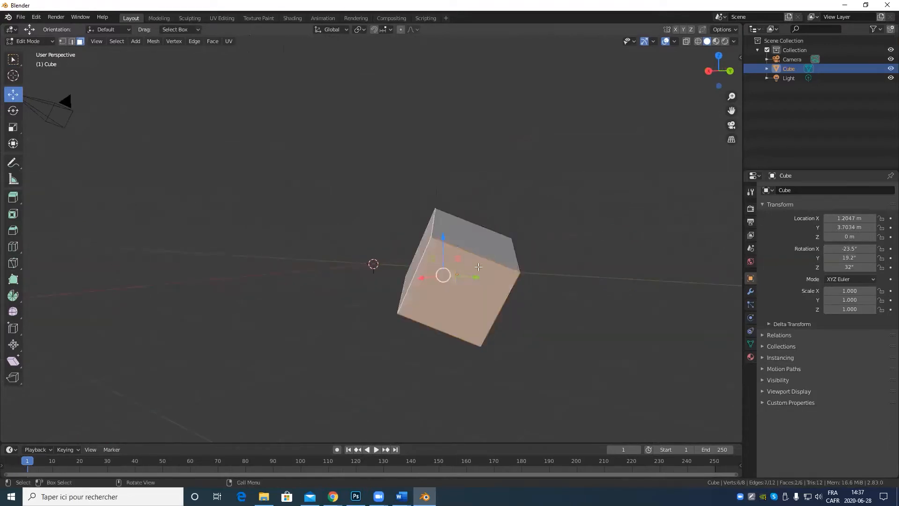
mouse_move(419, 256)
middle_mouse_down()
mouse_move(449, 281)
mouse_move(410, 257)
middle_mouse_up()
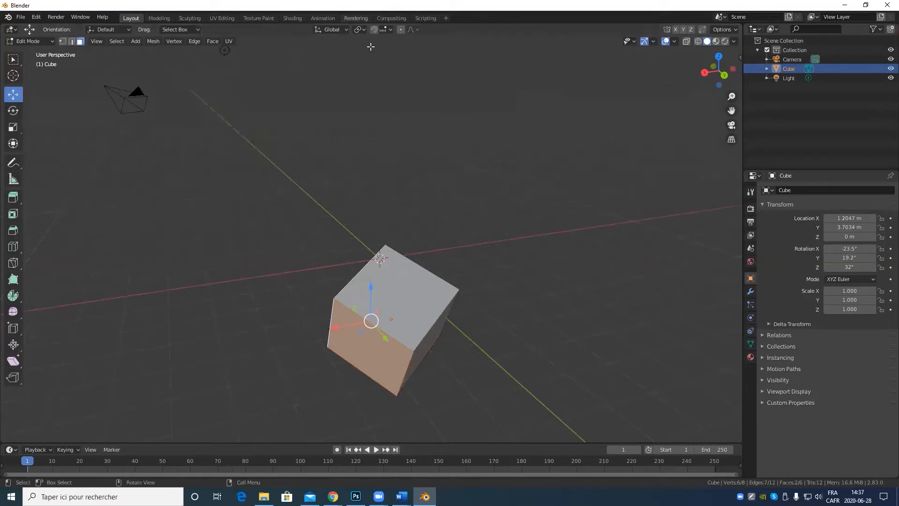
left_click(360, 29)
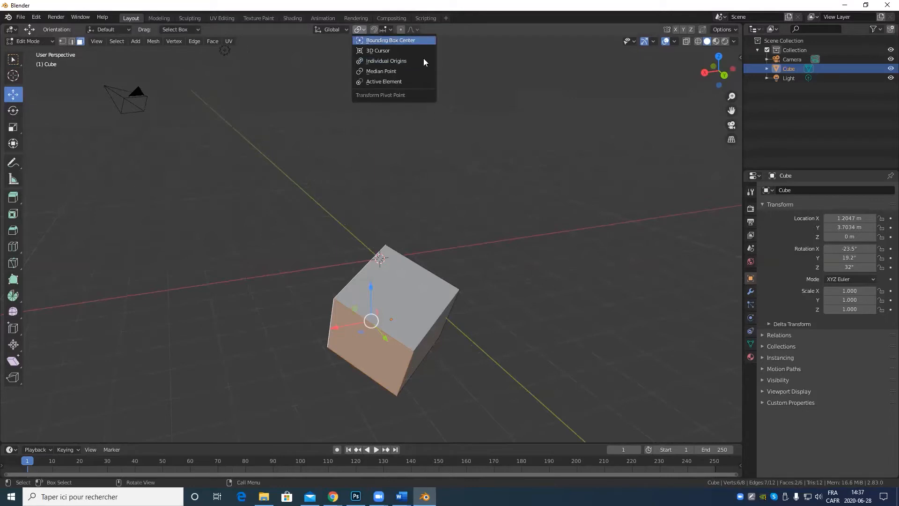
left_click(430, 72)
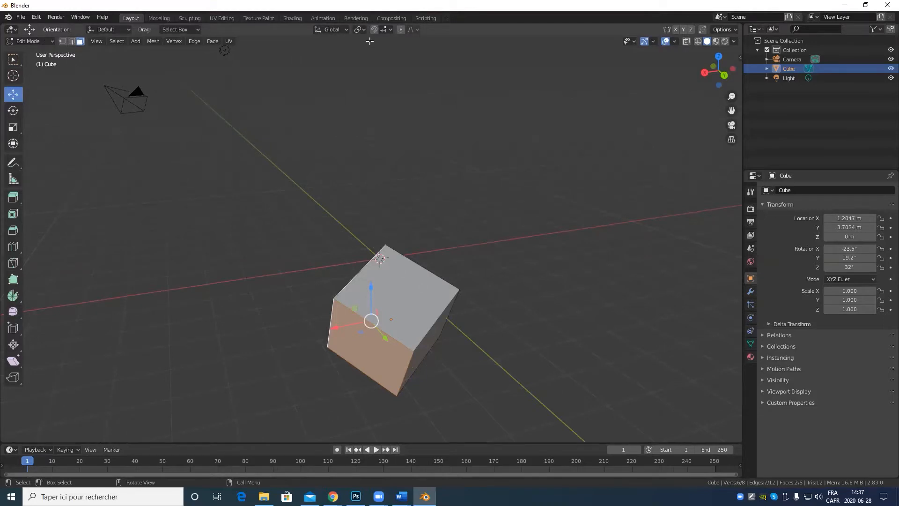
Set the transform pivot point to Active Element and add the cube's top face to the selection.
left_click(360, 29)
left_click(400, 85)
middle_click_drag(454, 282, 471, 239)
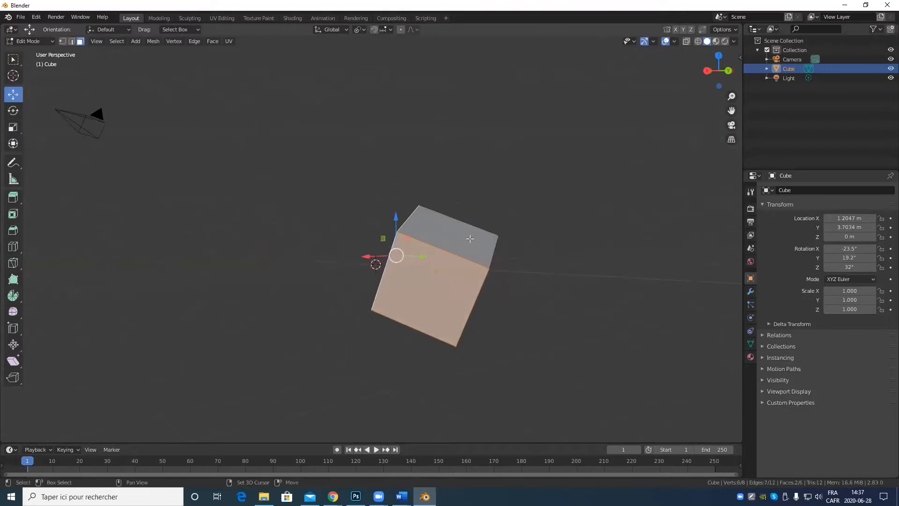
left_click(471, 240, "shift")
middle_click_drag(532, 278, 486, 269)
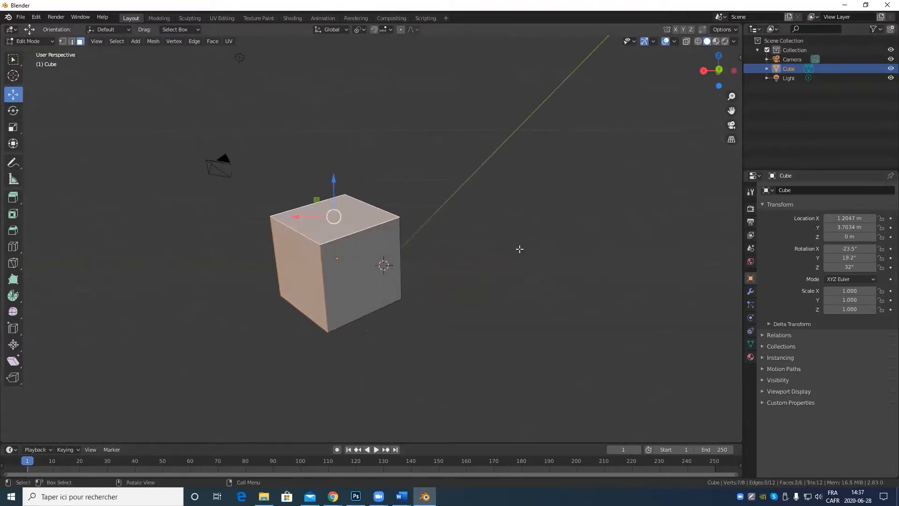
Add the cube's remaining faces to the selection one at a time until all six are selected.
scroll(439, 249, "up", 5)
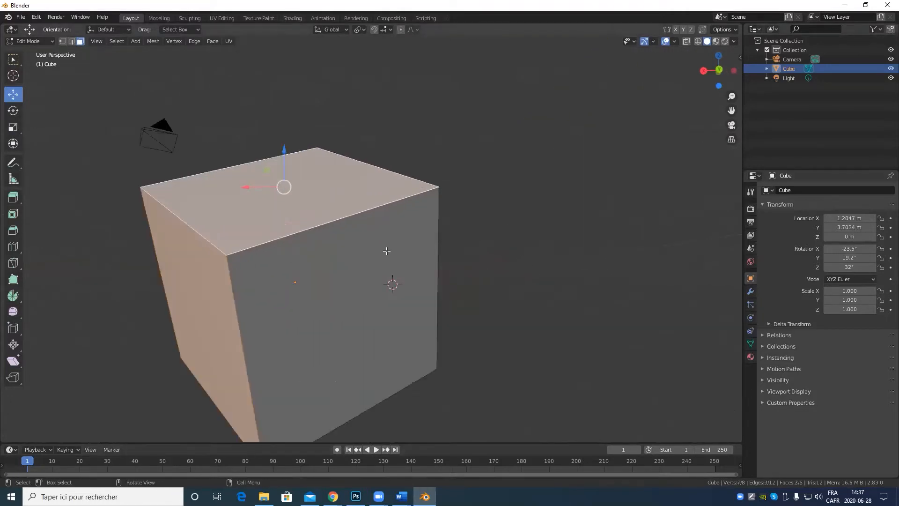
left_click(324, 291, "shift")
middle_click_drag(431, 301, 330, 237)
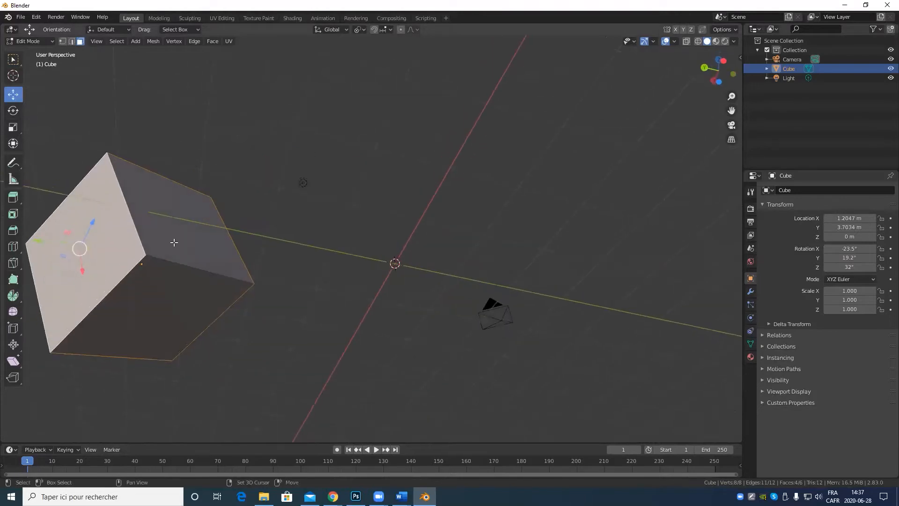
left_click(174, 245, "shift")
middle_click_drag(173, 318, 361, 233)
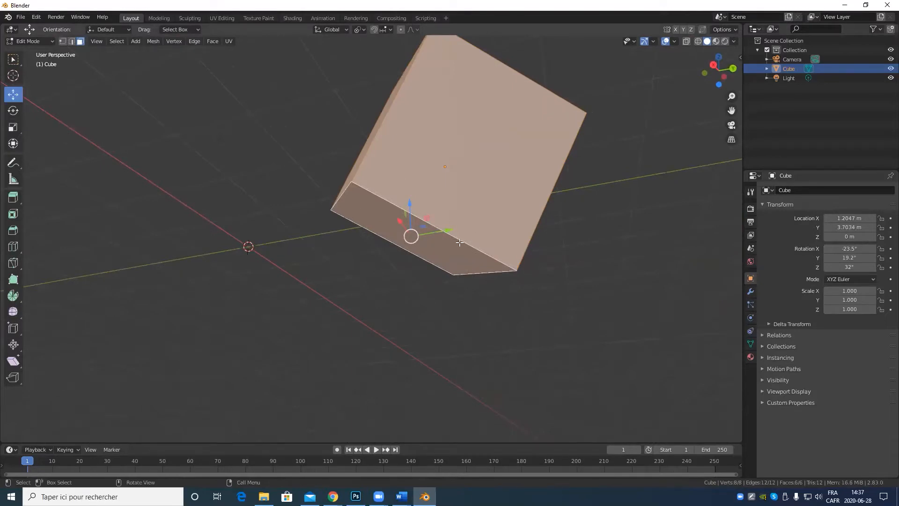
middle_click_drag(328, 50, 463, 290)
scroll(456, 233, "down", 4)
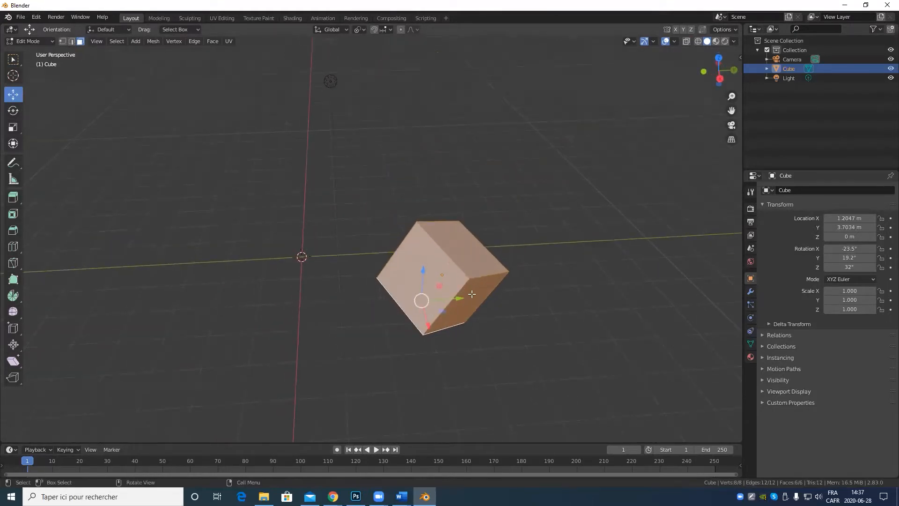
Undo the selections, pivot changes, move and rotation back to the unrotated cube at the origin in Object Mode.
left_click(472, 288, "ctrl")
key("ctrl+z")
key("ctrl+z")
key("ctrl+z")
key("ctrl+z")
key("ctrl+z")
key("ctrl+z")
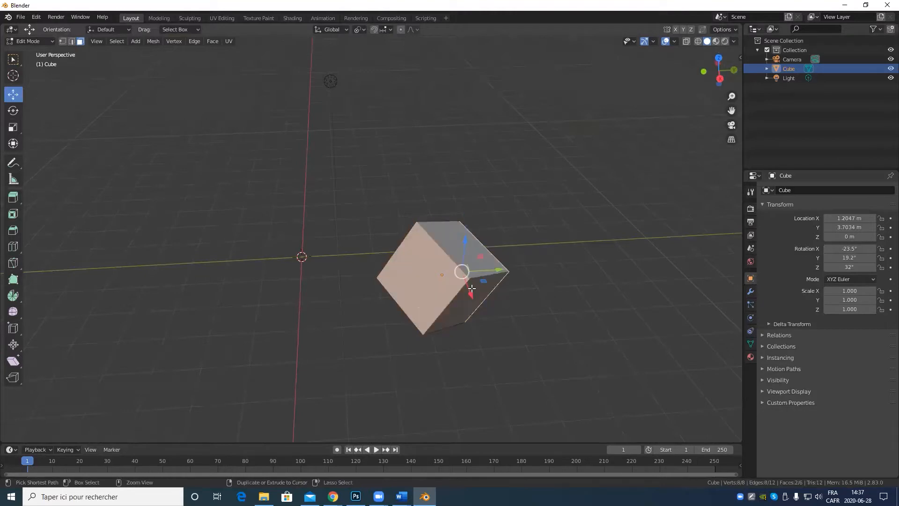
key("ctrl+z")
key("ctrl+z")
key("ctrl+z")
key("ctrl+z")
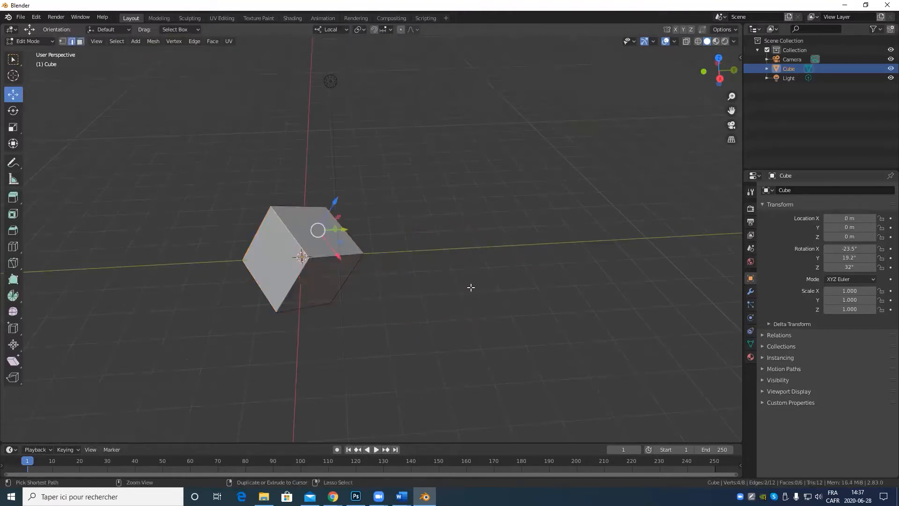
key("ctrl+z")
key("ctrl+z")
key("ctrl+z")
key("ctrl+z")
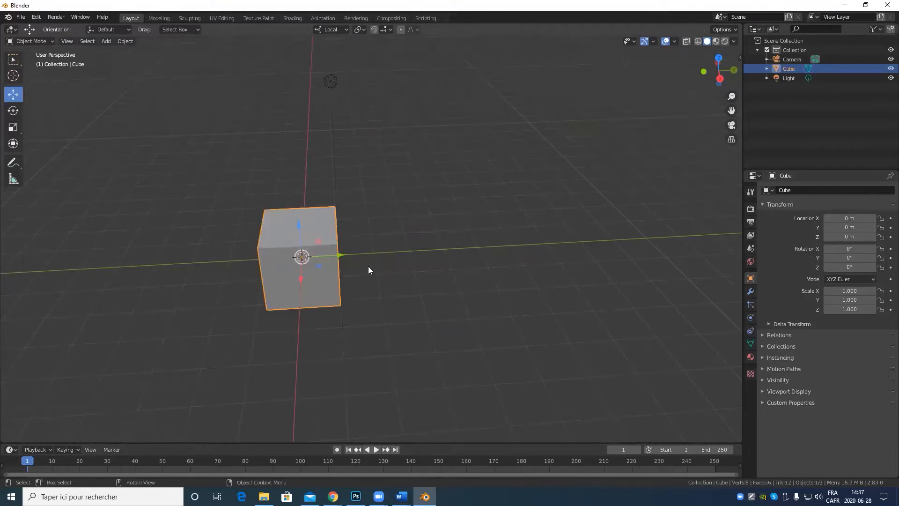
Enter Edit Mode on the restored cube with only its top face selected.
scroll(368, 266, "up", 3)
middle_click_drag(368, 267, 408, 337)
middle_click_drag(407, 338, 544, 404, "shift")
key("Tab")
middle_click_drag(549, 312, 519, 328)
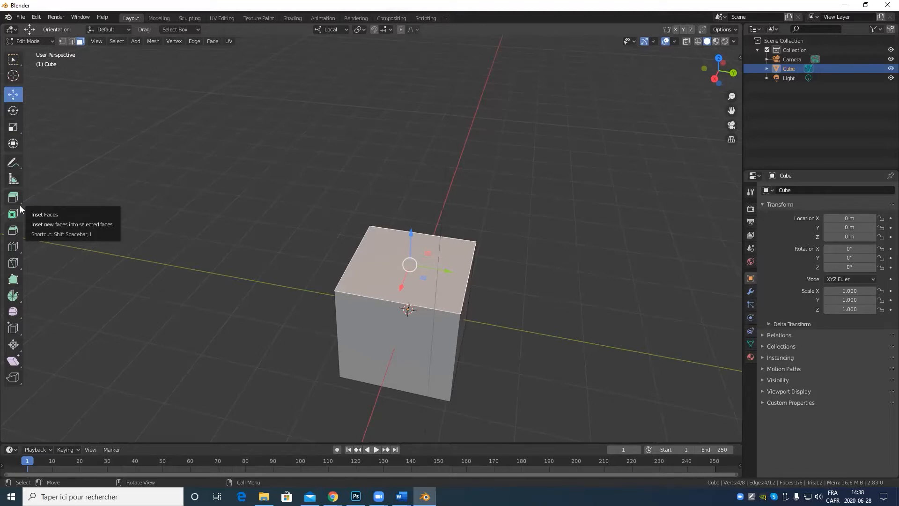
Extrude the cube's top face upward with the Extrude Region tool to form an upper block.
mouse_move(373, 237)
middle_mouse_down()
mouse_move(393, 176)
mouse_move(438, 249)
mouse_move(558, 219)
mouse_move(403, 198)
mouse_move(388, 237)
middle_mouse_up()
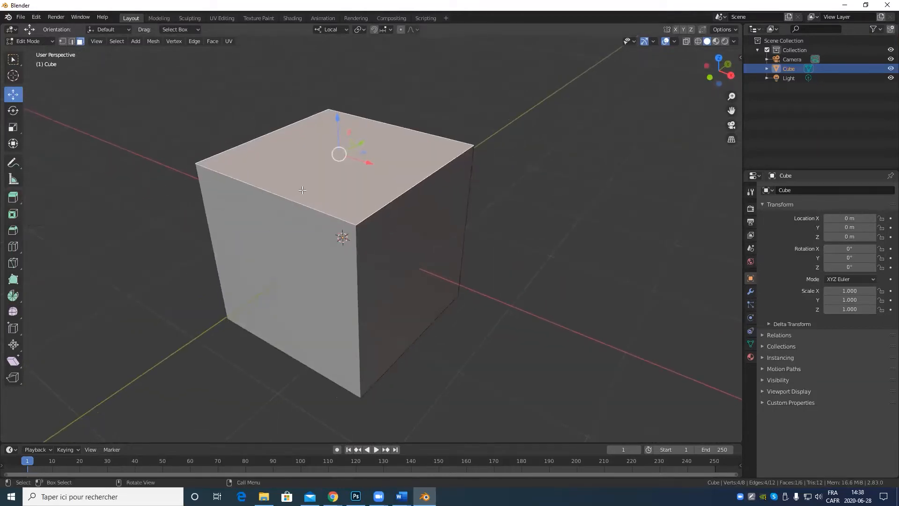
scroll(309, 199, "down", 5)
middle_click_drag(326, 210, 358, 199)
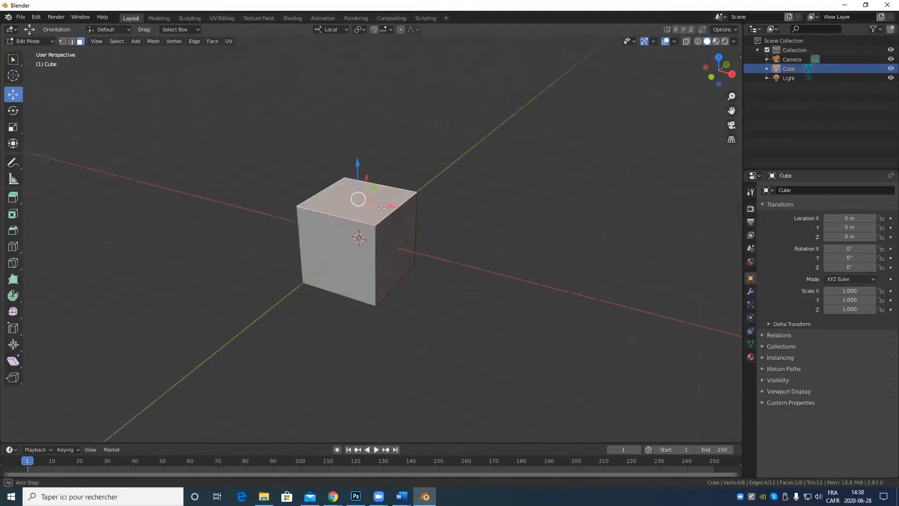
scroll(391, 235, "up", 4)
middle_click_drag(392, 235, 362, 259)
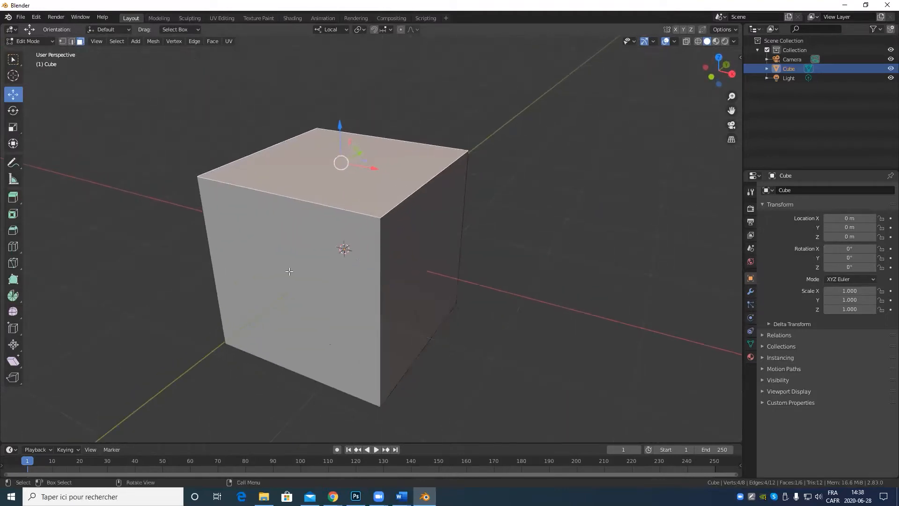
left_click(21, 203)
left_click(11, 197)
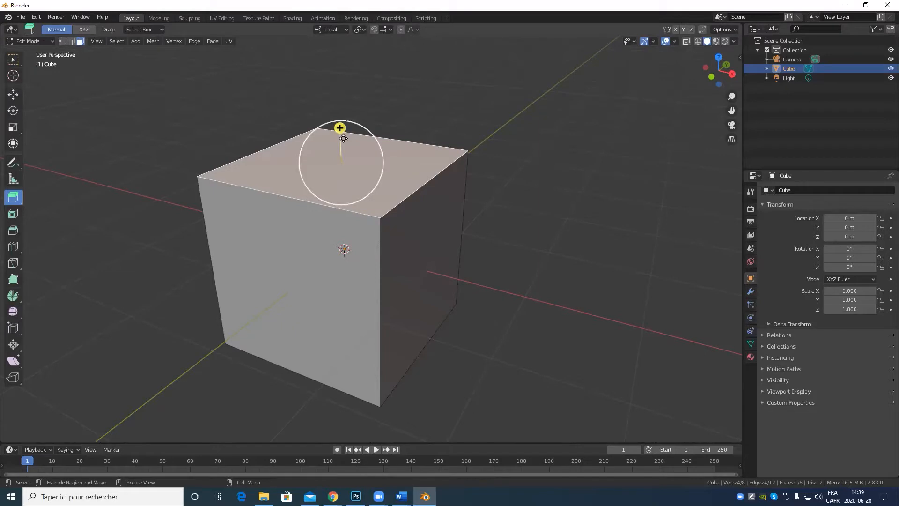
left_click_drag(340, 128, 347, 436)
Select the upper block's side face pointing along X and extrude it outward into an overhanging arm.
middle_click_drag(415, 205, 456, 297)
left_click(401, 249)
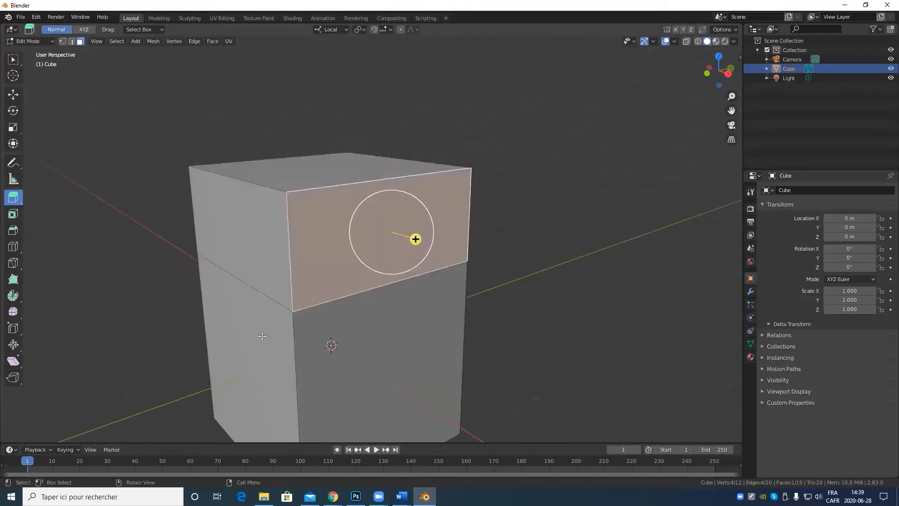
middle_click_drag(400, 250, 393, 305)
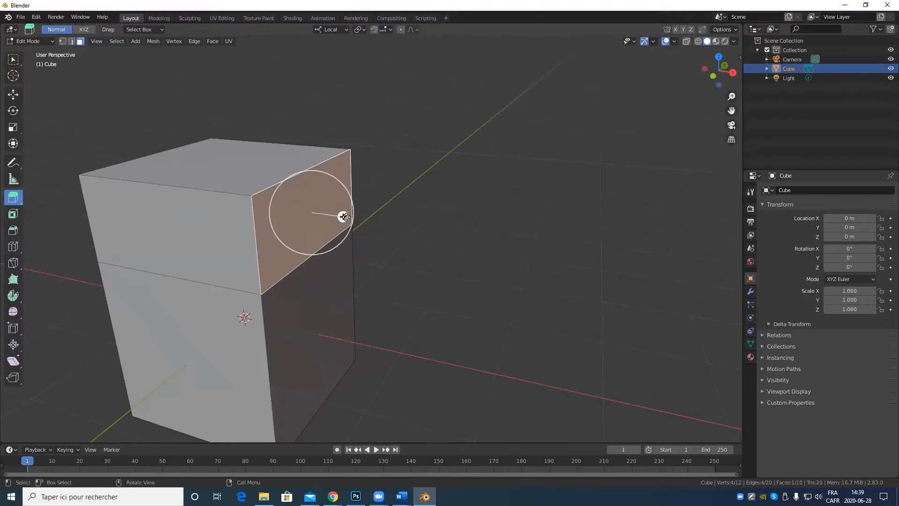
left_click_drag(344, 216, 498, 232)
Extrude the arm's underside and its adjoining side face together along their average normal.
scroll(500, 240, "down", 2)
middle_click_drag(499, 240, 307, 234)
left_click(313, 230, "shift")
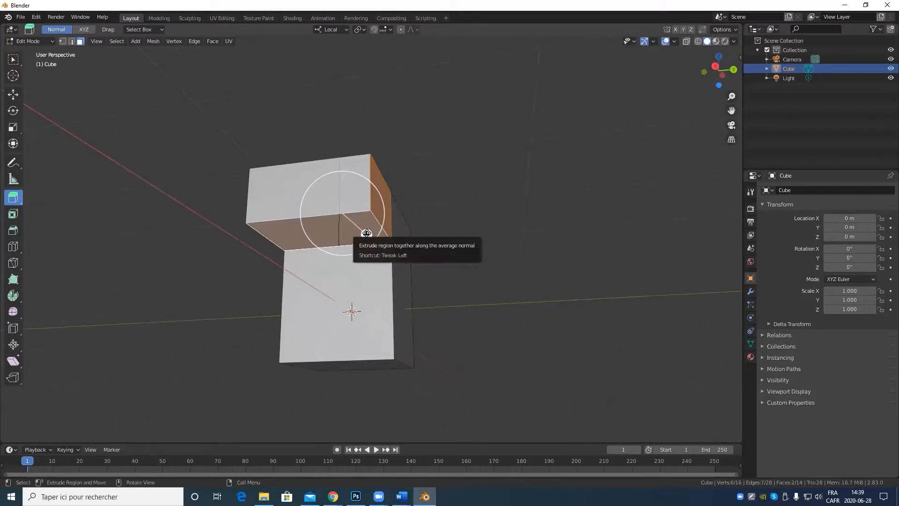
left_click_drag(366, 234, 612, 270)
Extrude the arm's end face and its two adjoining slanted side and underside faces outward with Extrude Individual.
middle_click_drag(612, 270, 400, 307)
scroll(400, 307, "up", 3)
middle_click_drag(321, 329, 338, 333)
left_click(13, 210)
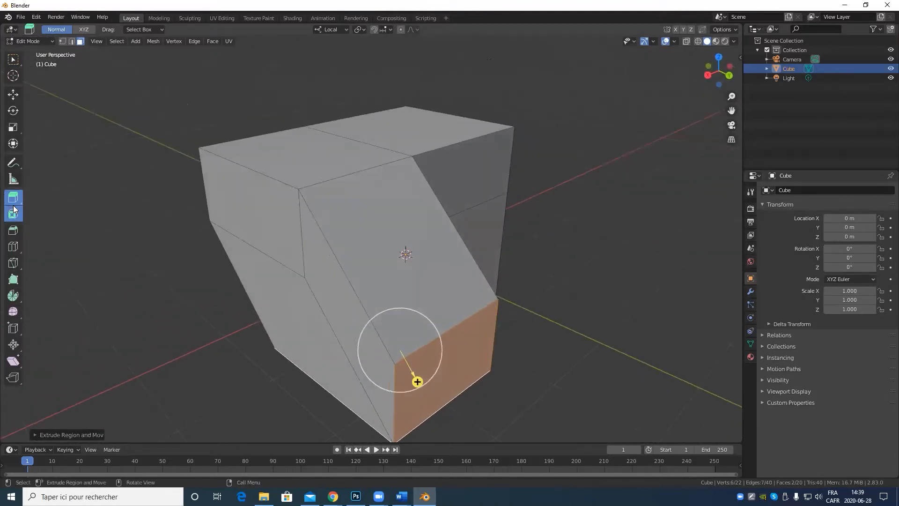
left_click(20, 201)
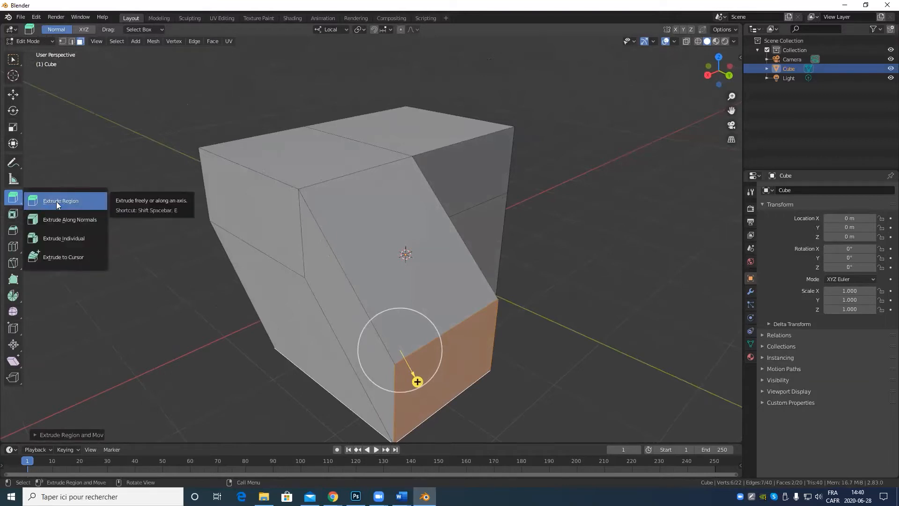
left_click(94, 242)
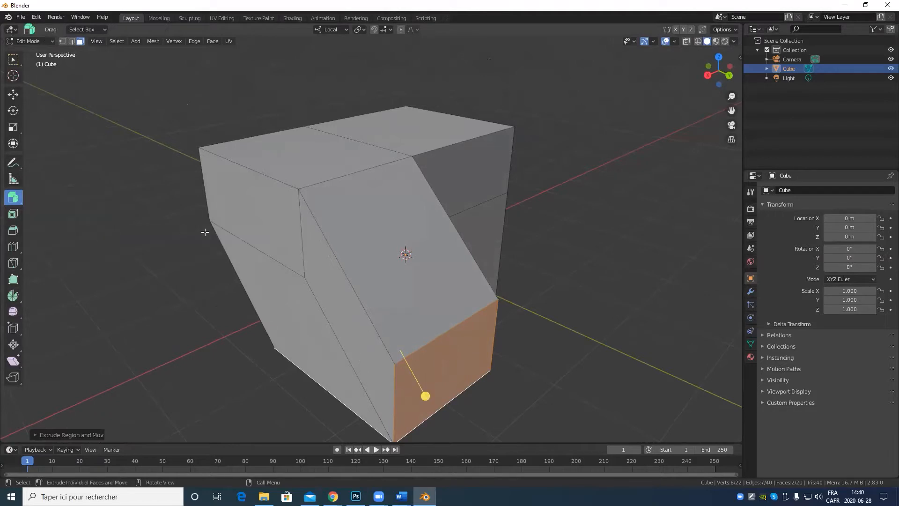
left_click(285, 222)
left_click(305, 302, "shift")
left_click(263, 313, "shift")
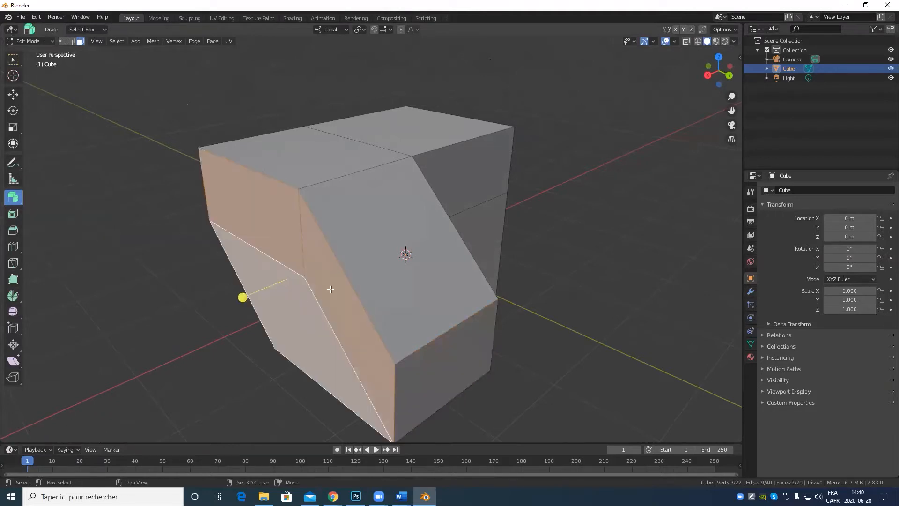
middle_click_drag(277, 307, 328, 273)
left_click_drag(223, 276, 111, 191)
scroll(297, 210, "down", 4)
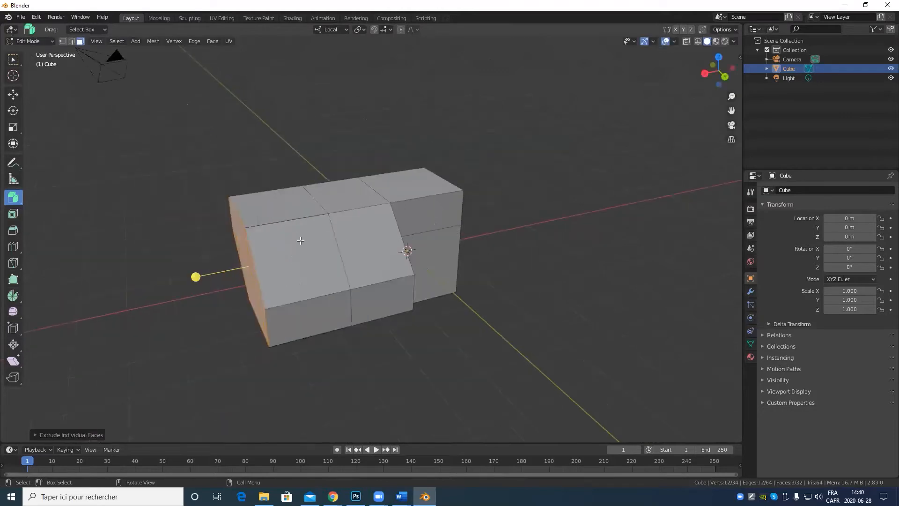
Move only the individually extruded end face freely up and away from the arm.
middle_click_drag(300, 240, 385, 201)
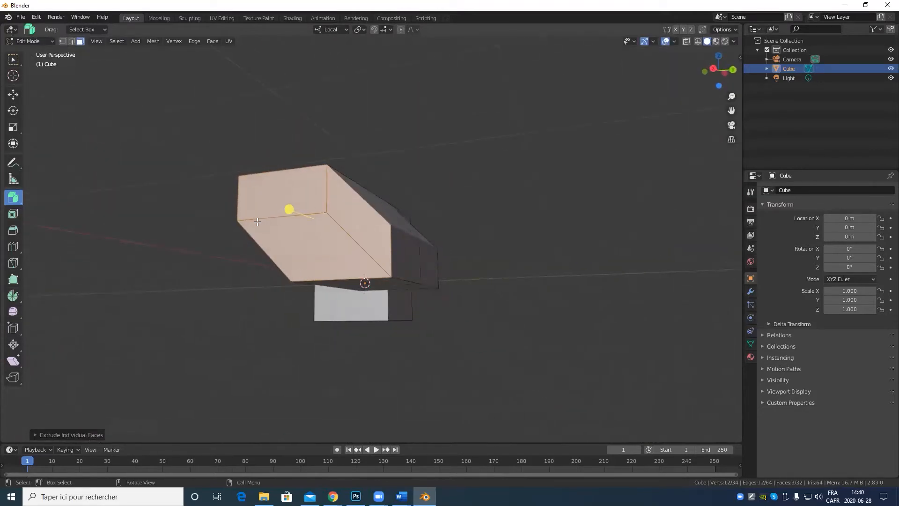
left_click(19, 91)
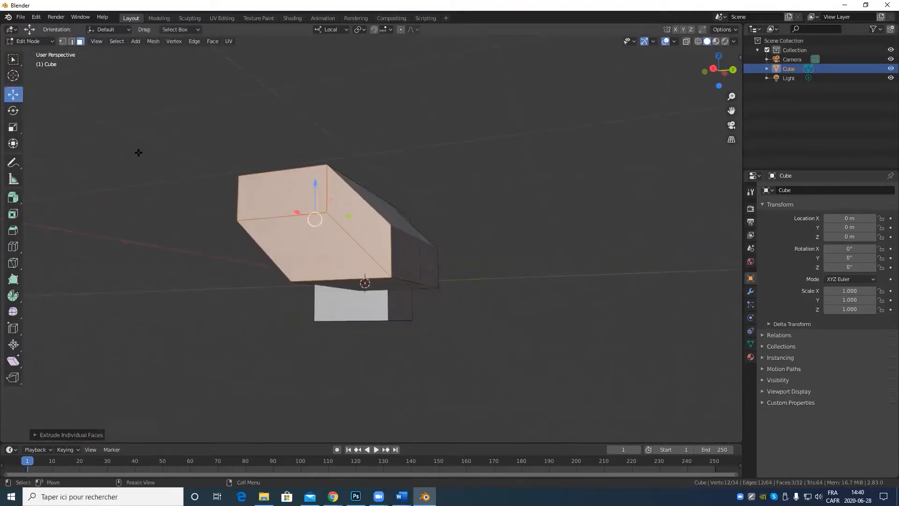
scroll(204, 279, "up", 4)
middle_click_drag(204, 280, 234, 295)
left_click(301, 224)
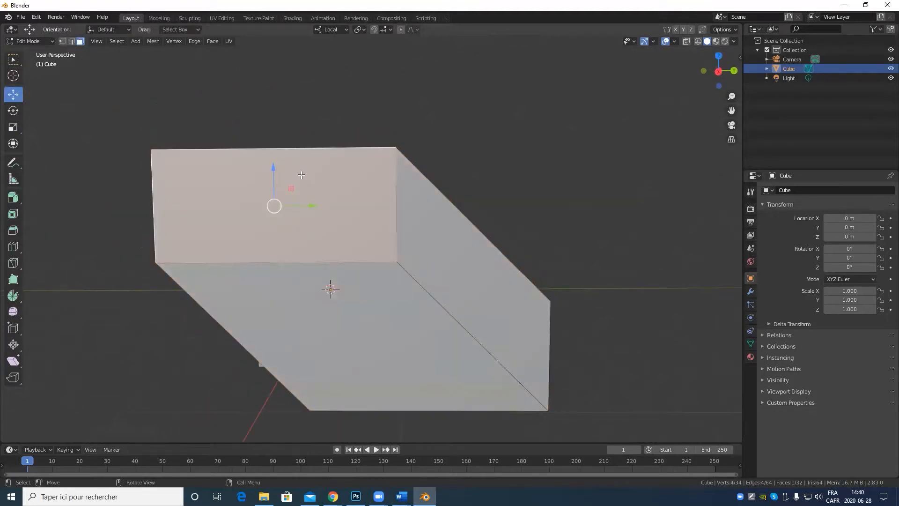
key("e")
left_click(219, 131)
Move the extruded side face outward and the extruded underside face downward, each on its own, to spread them apart.
left_click(425, 261)
key("g")
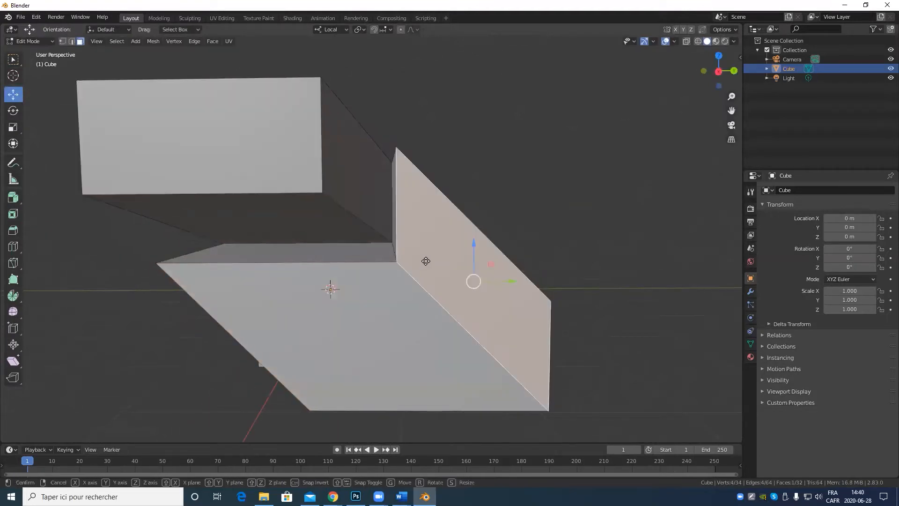
left_click(508, 226)
left_click(382, 311)
key("g")
left_click(294, 354)
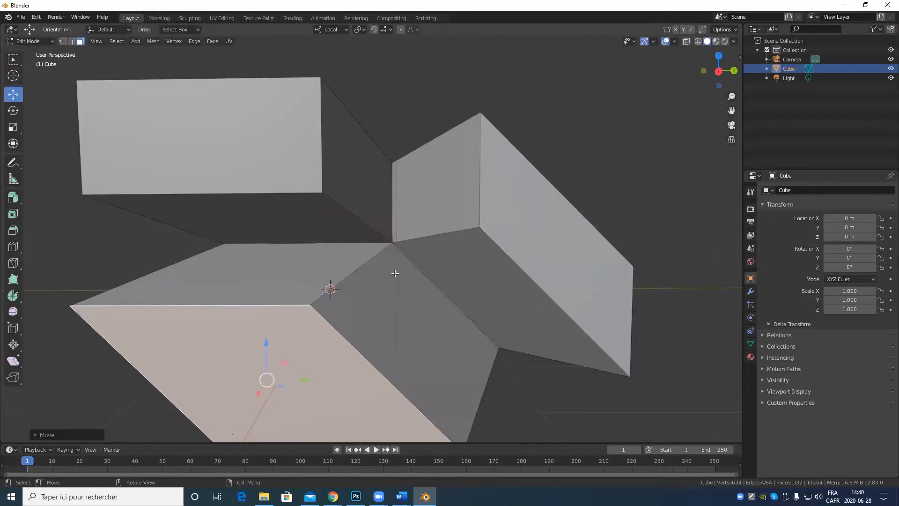
Try to freely move the arm extension's rear face, the one facing back toward the main block.
scroll(395, 273, "down", 5)
middle_click_drag(469, 258, 321, 251)
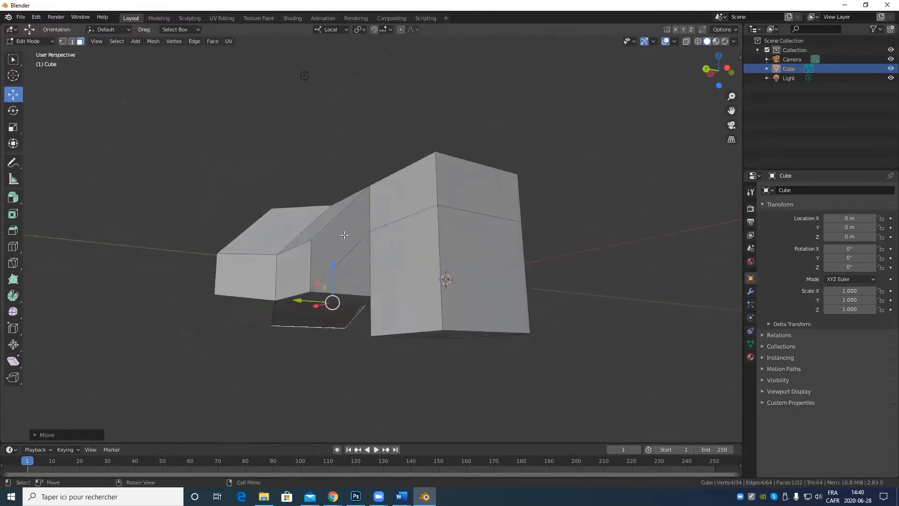
key("g")
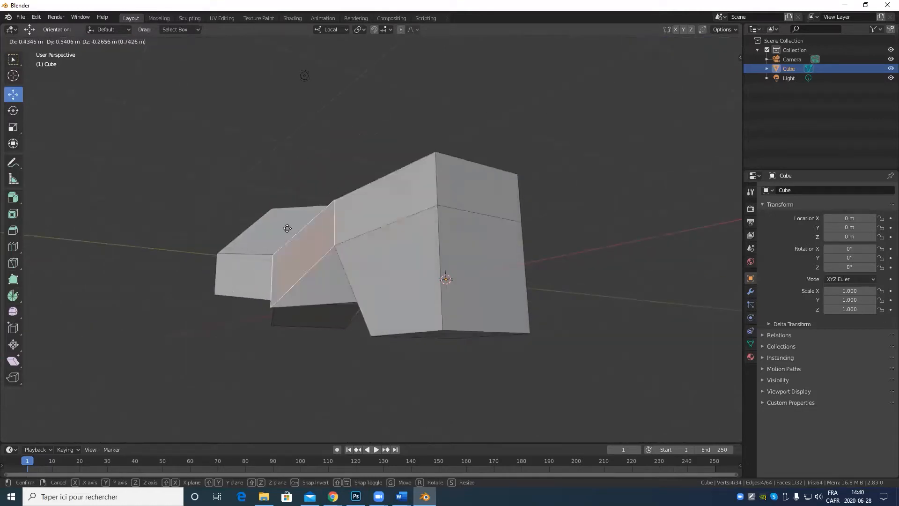
left_click(344, 213)
middle_click_drag(257, 248, 199, 262)
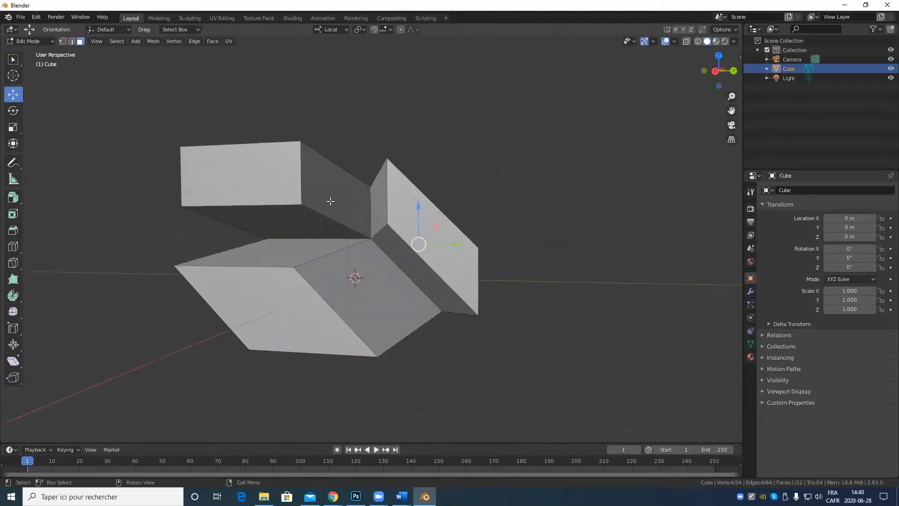
middle_click_drag(381, 234, 405, 198)
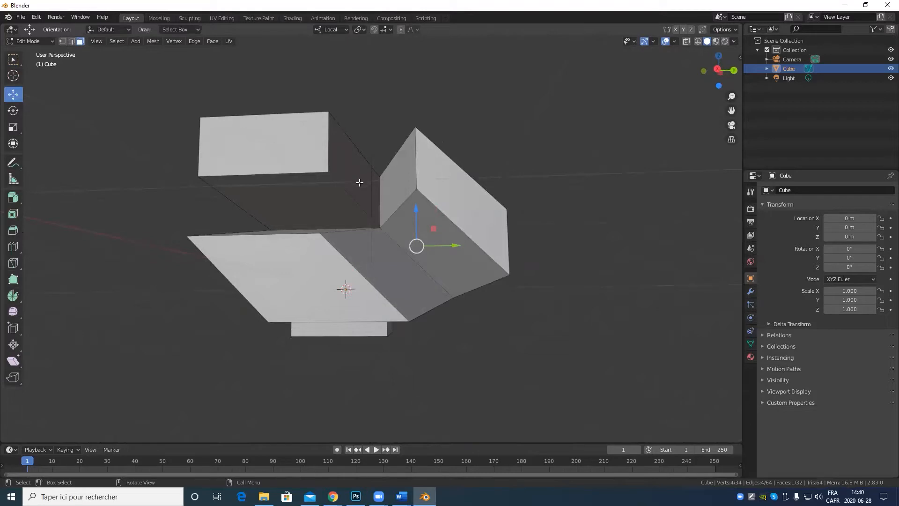
Extrude the upper block's rear face and adjoining side face together with the Extrude Along Normals tool.
scroll(298, 330, "up", 3)
middle_click_drag(299, 330, 255, 370)
left_click(13, 197)
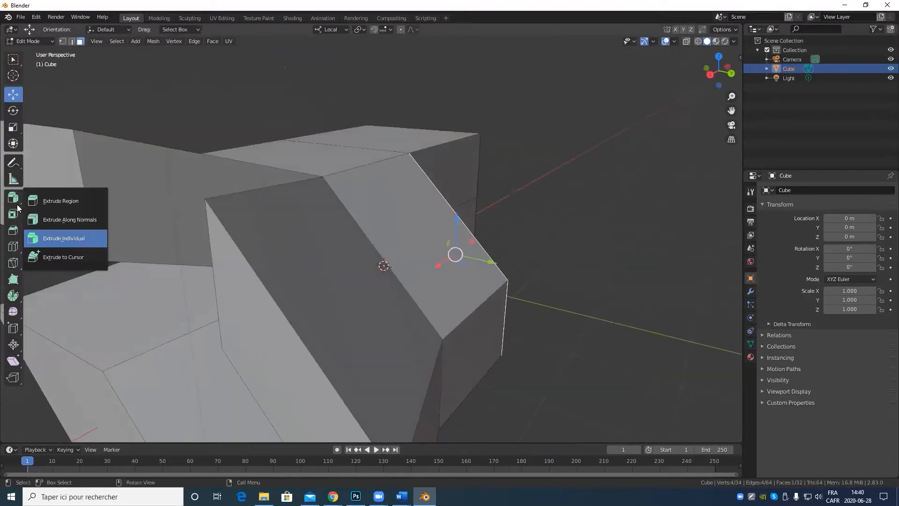
left_click(69, 216)
scroll(379, 201, "down", 4)
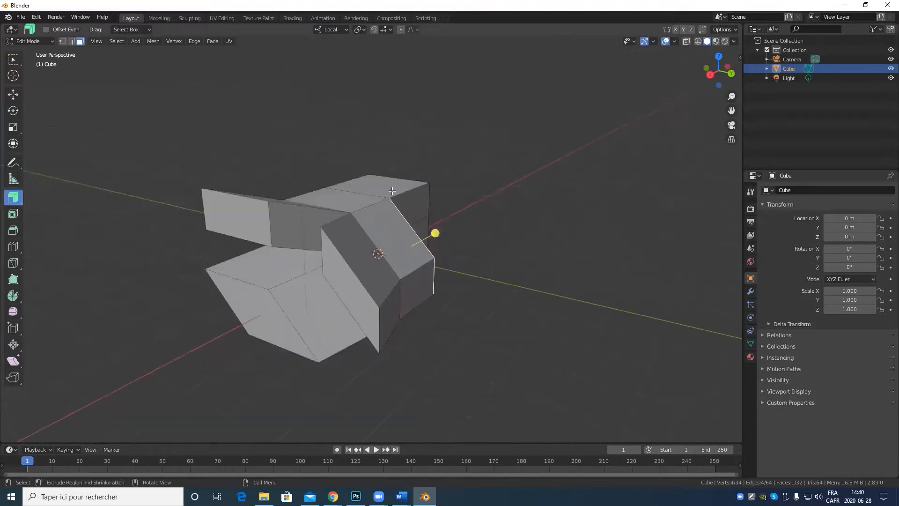
middle_click_drag(389, 199, 257, 202)
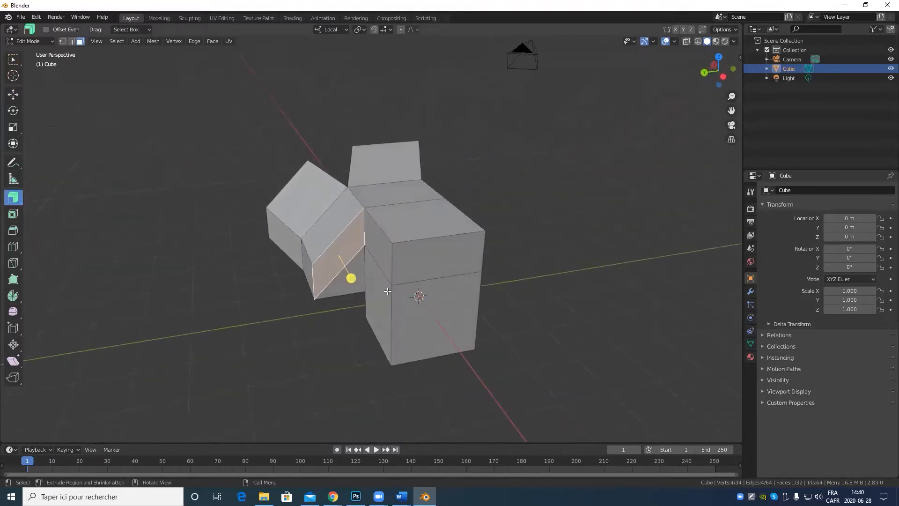
left_click(387, 251)
left_click(435, 256, "shift")
middle_click_drag(434, 257, 415, 300)
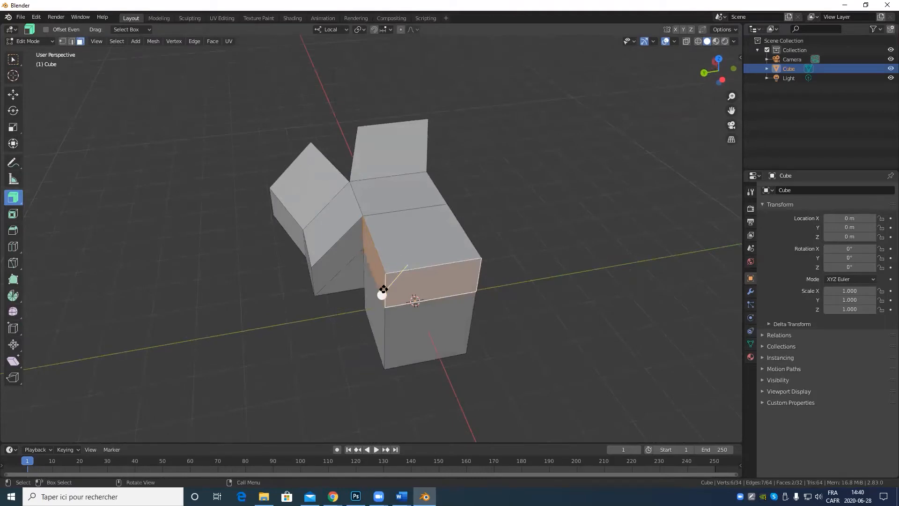
left_click_drag(383, 292, 425, 244)
Return to Object Mode and delete the extruded cube object.
middle_click_drag(472, 309, 340, 304)
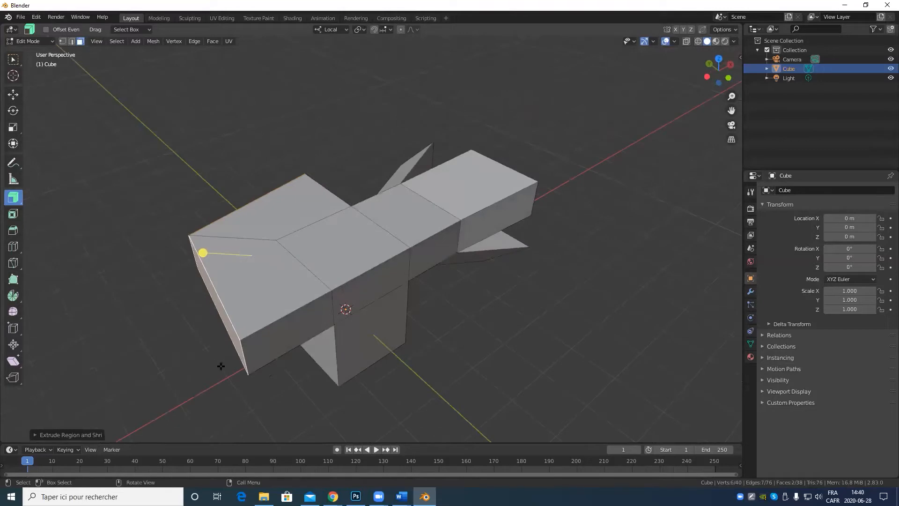
middle_click_drag(221, 366, 363, 218)
middle_click_drag(314, 267, 406, 274)
scroll(406, 274, "up", 3)
scroll(406, 274, "down", 3)
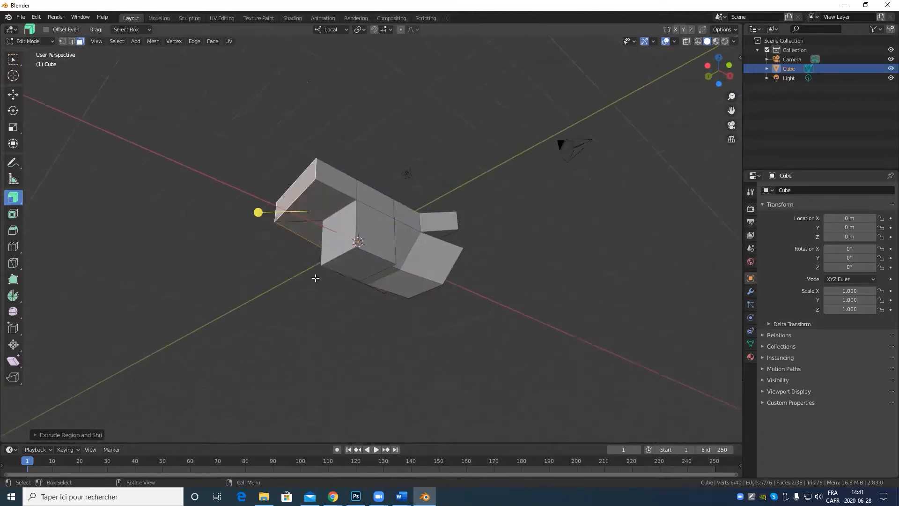
middle_click_drag(315, 276, 337, 329)
key("Tab")
key("Delete")
Add a new cube mesh at the scene origin.
left_click(133, 41)
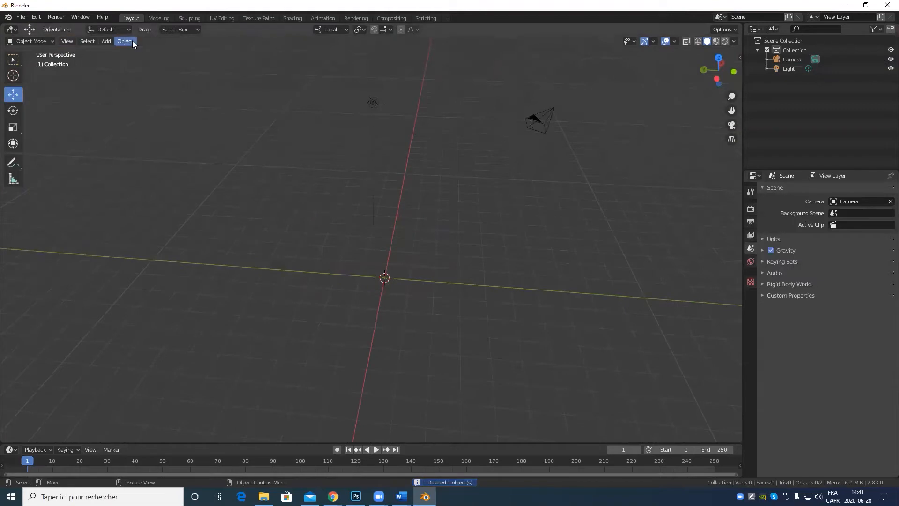
mouse_move(117, 53)
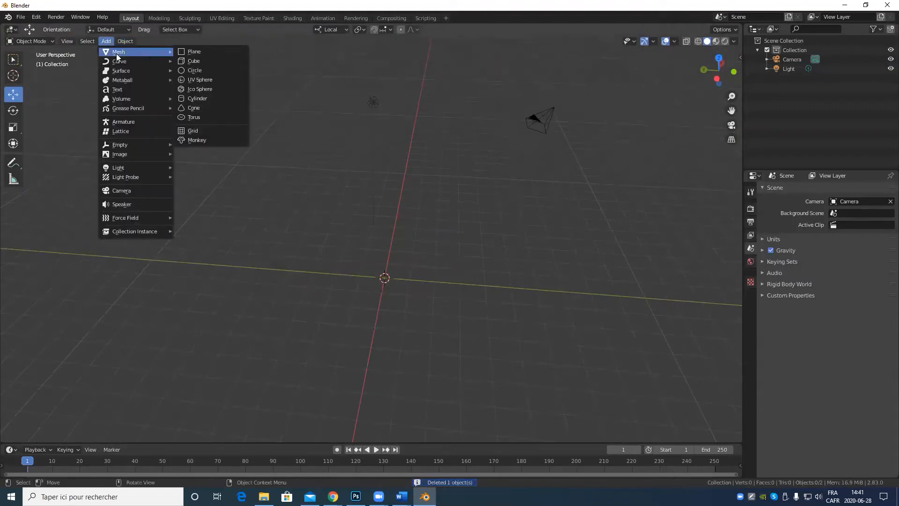
left_click(216, 57)
scroll(474, 395, "up", 4)
middle_click_drag(474, 396, 496, 361)
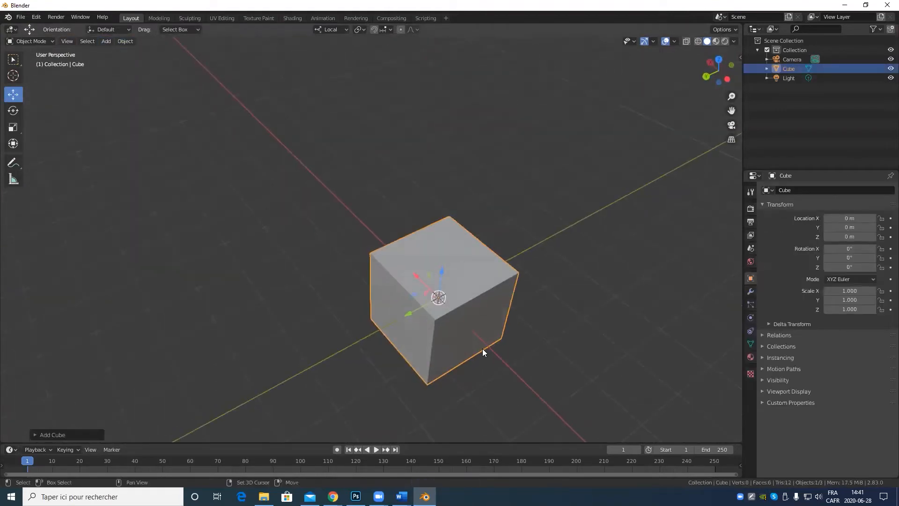
Duplicate the cube and move the copy about 7.28 m along the negative Y axis.
key("shift+d")
key("Escape")
left_click_drag(408, 313, 654, 197)
In Edit Mode, extrude three adjoining faces of the duplicated cube, including its top, outward with Extrude Along Normals.
middle_click_drag(654, 196, 394, 371)
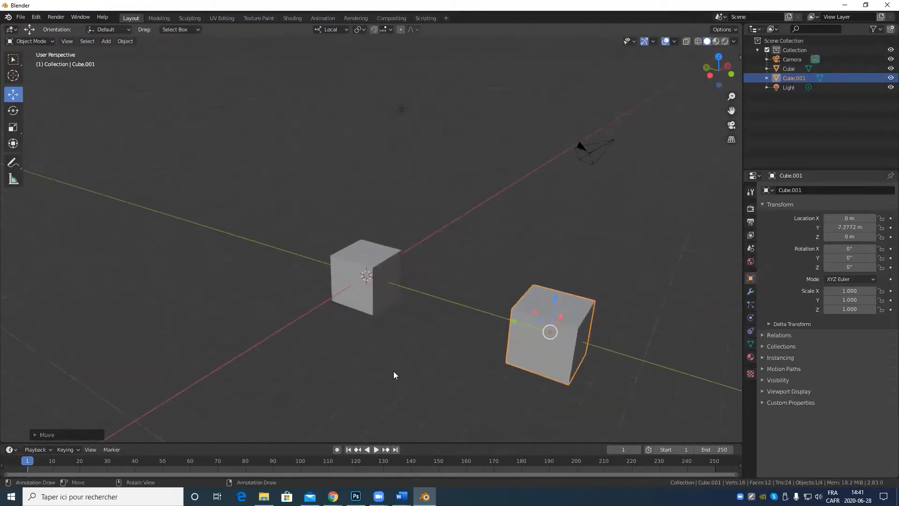
key("Tab")
left_click(573, 308)
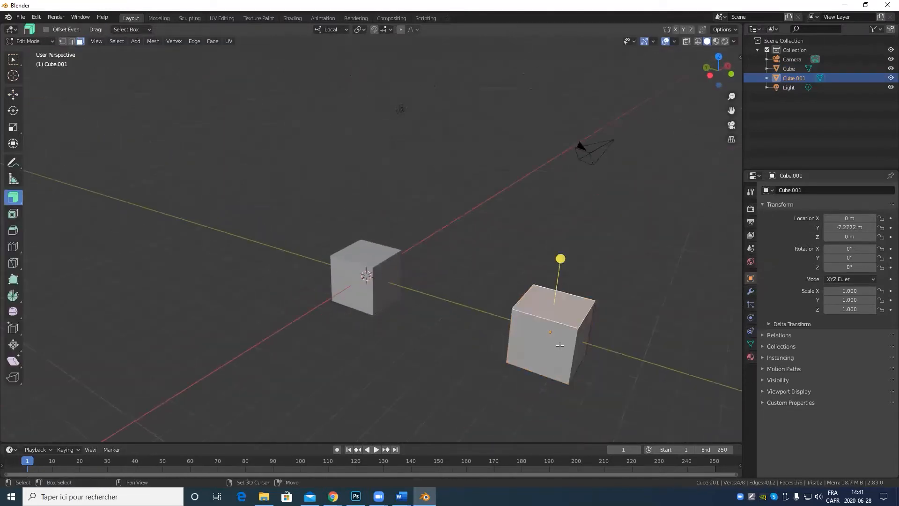
left_click(558, 346, "shift")
middle_click_drag(595, 333, 463, 351)
left_click(536, 311, "shift")
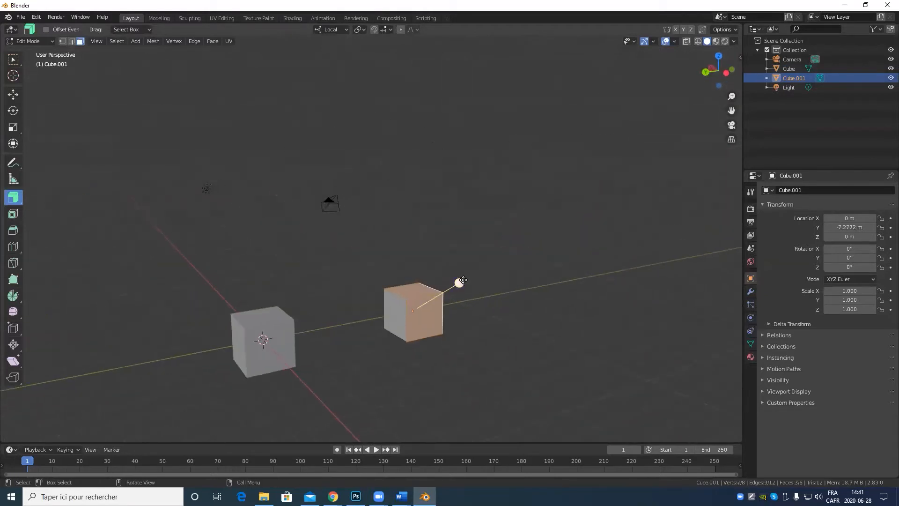
left_click_drag(465, 283, 590, 235)
Switch to editing the original cube and select its top face and two adjoining side faces.
middle_click_drag(589, 234, 270, 320)
left_click(293, 314)
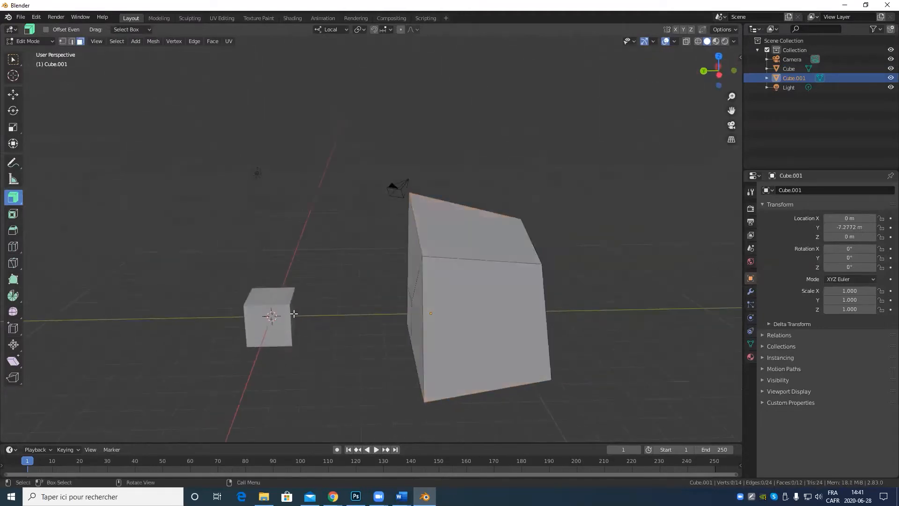
key("Tab")
left_click(279, 301)
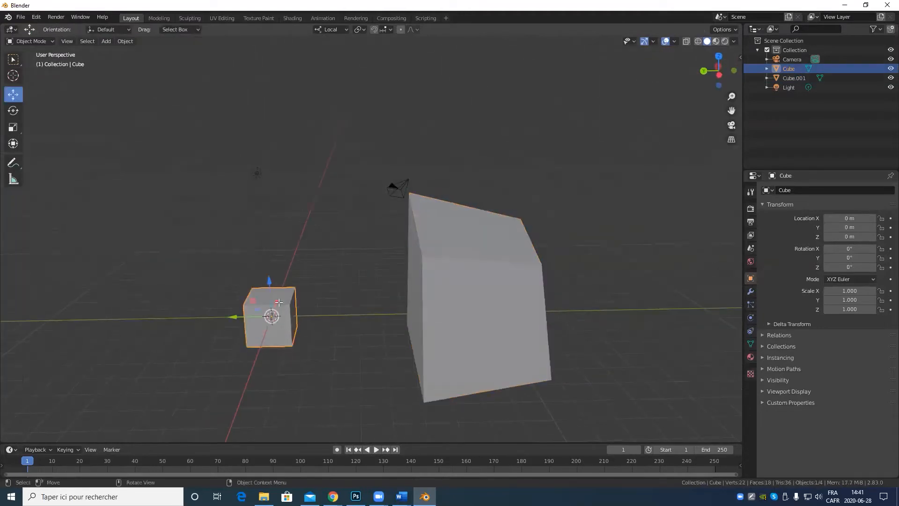
key("Tab")
key("2")
left_click(293, 312)
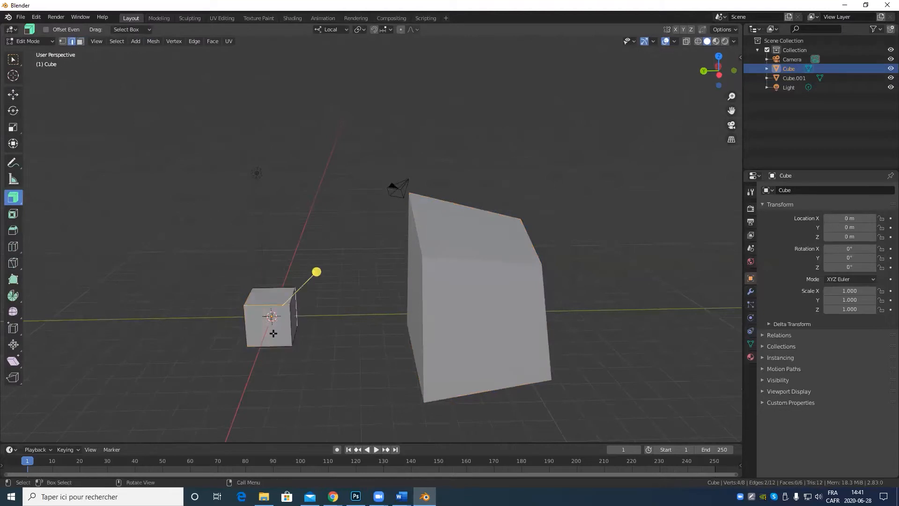
key("3")
left_click(295, 318, "shift")
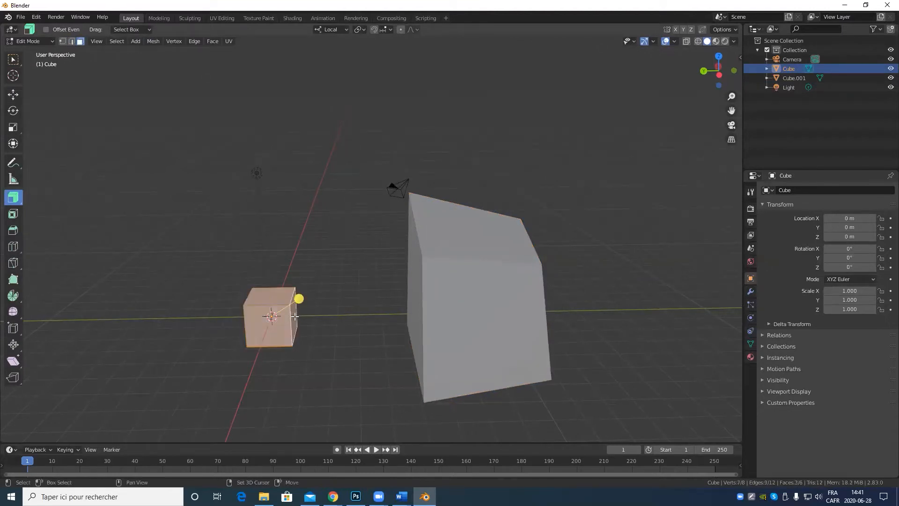
Extrude the original cube's three selected faces together along their average normal with Extrude Region.
left_click(18, 200)
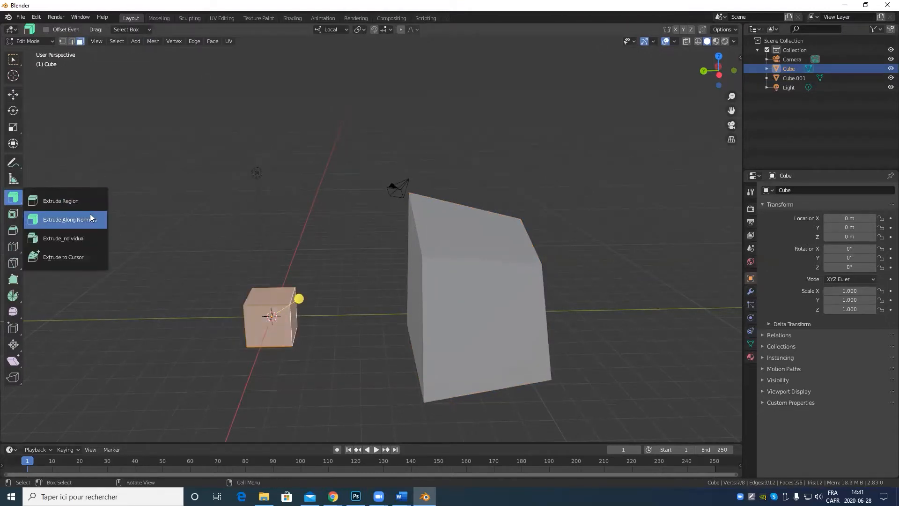
left_click(88, 200)
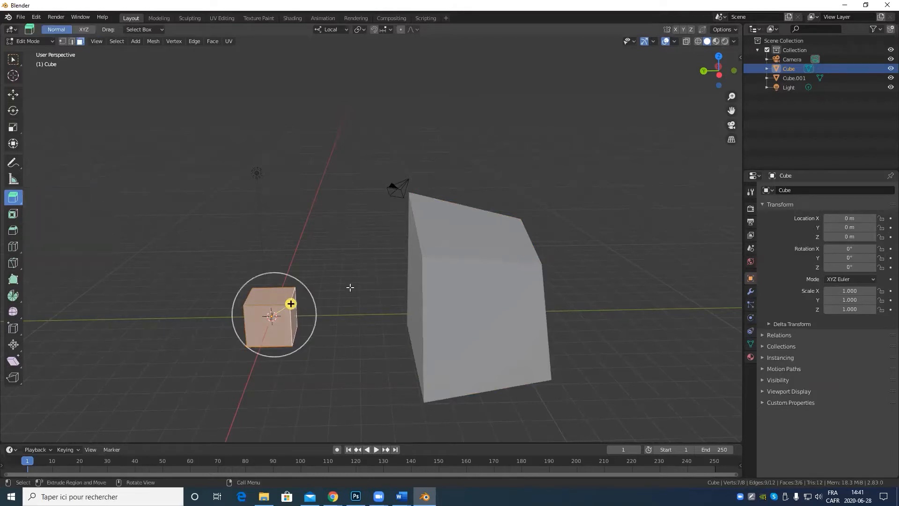
middle_click_drag(352, 287, 307, 345)
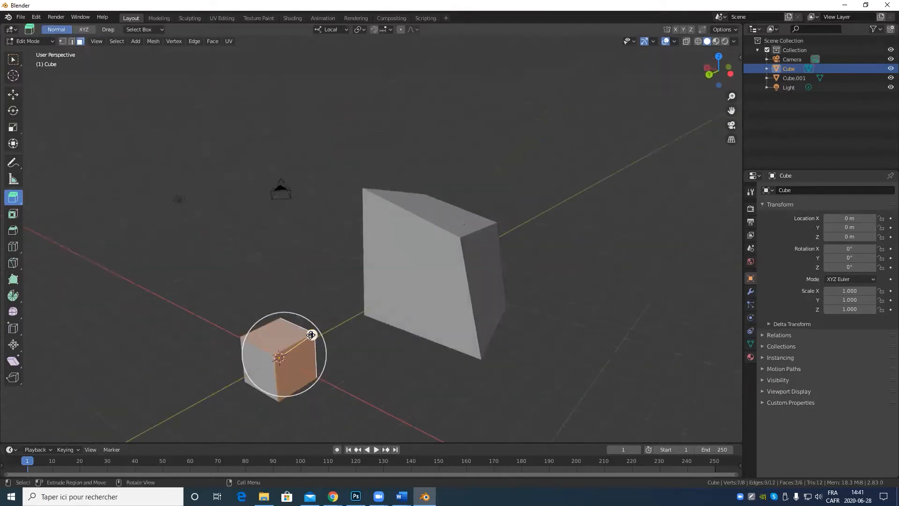
left_click_drag(313, 334, 477, 285)
Return to Object Mode and delete both extruded cubes.
middle_click_drag(476, 284, 587, 302)
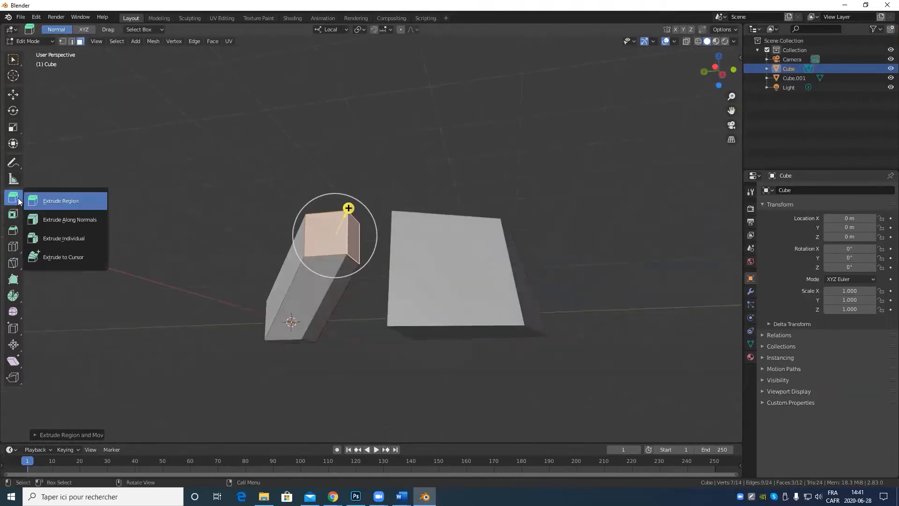
left_click(19, 197)
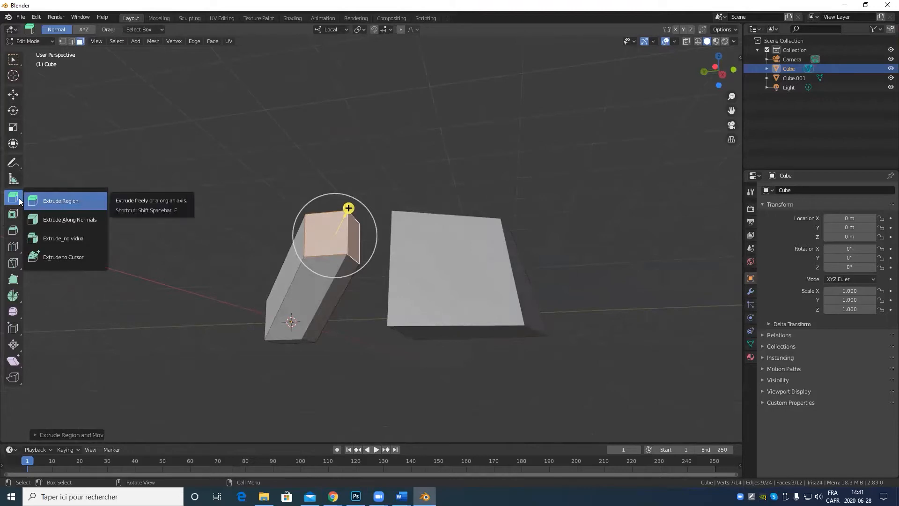
key("Tab")
left_click(458, 323)
left_click(319, 279, "shift")
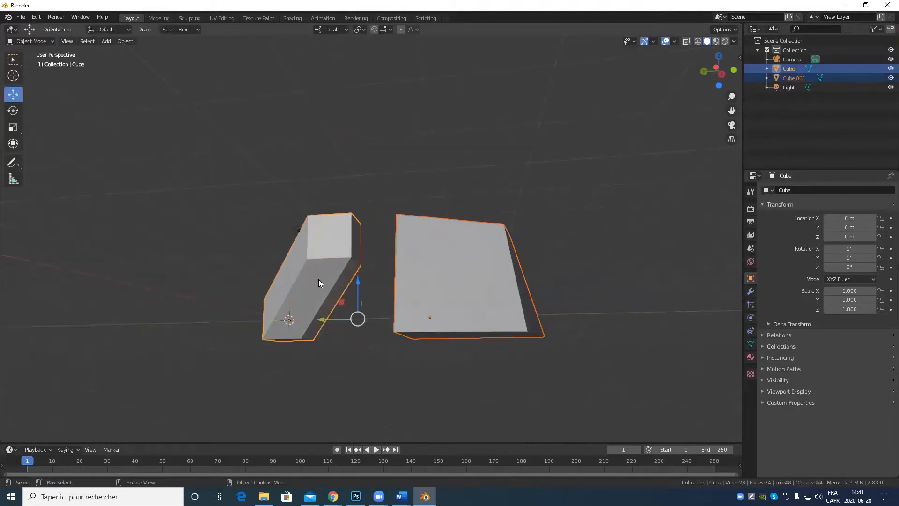
key("Delete")
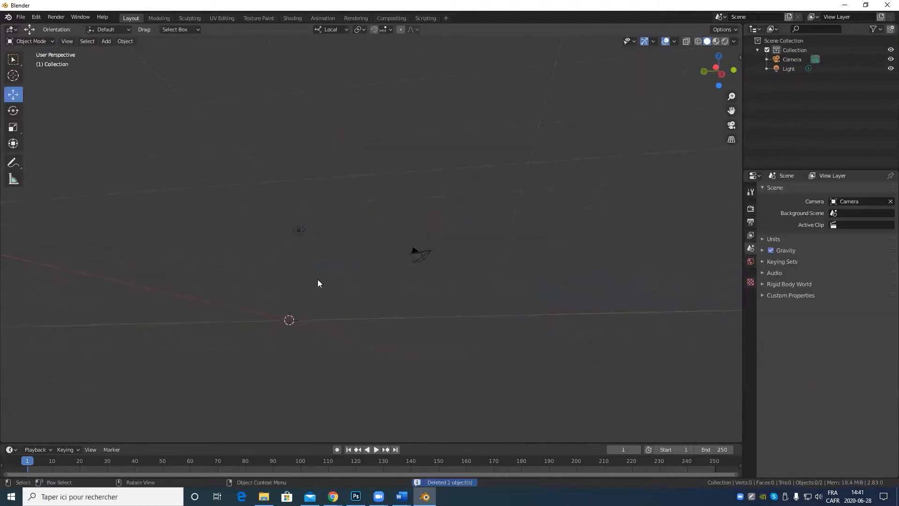
Add a new cube mesh and move it about 16.98 m along the negative Y axis.
left_click(118, 41)
left_click(107, 41)
mouse_move(117, 52)
left_click(215, 60)
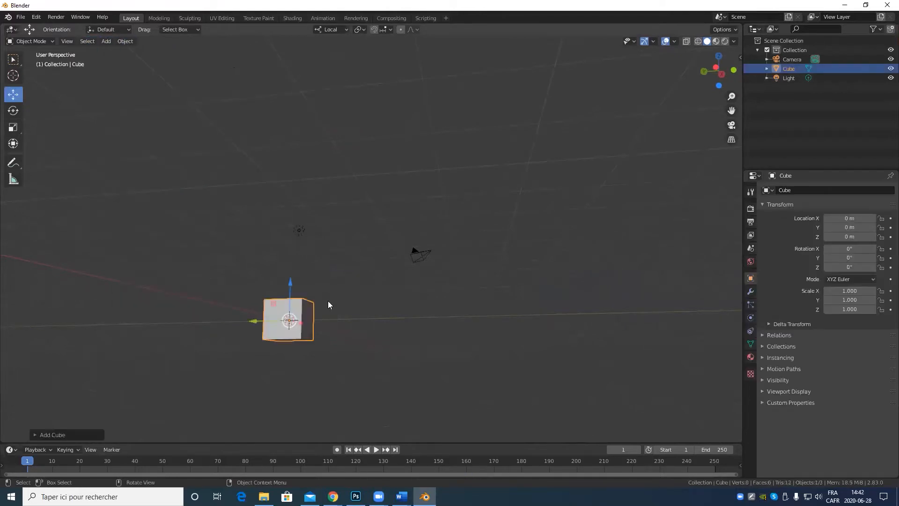
scroll(328, 301, "down", 4)
middle_click_drag(328, 301, 320, 290)
left_click_drag(290, 281, 447, 280)
middle_click_drag(448, 279, 379, 331)
In Edit Mode, select the cube's side face toward the world origin and activate the Extrude to Cursor tool.
key("Tab")
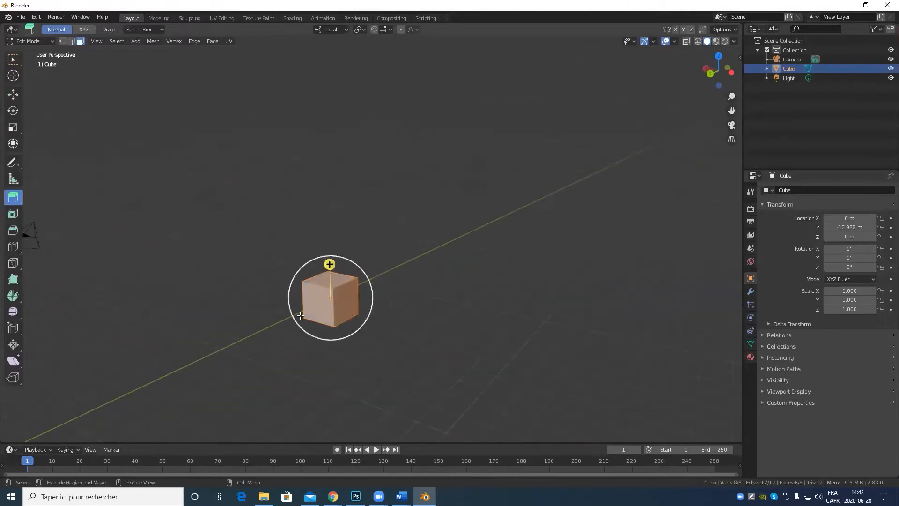
left_click(323, 309)
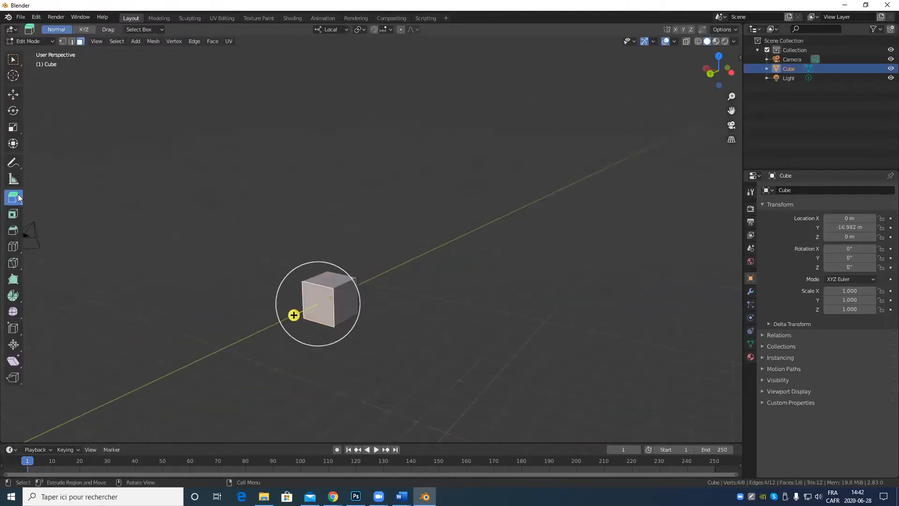
left_click_drag(17, 197, 43, 255)
middle_click_drag(515, 286, 346, 291)
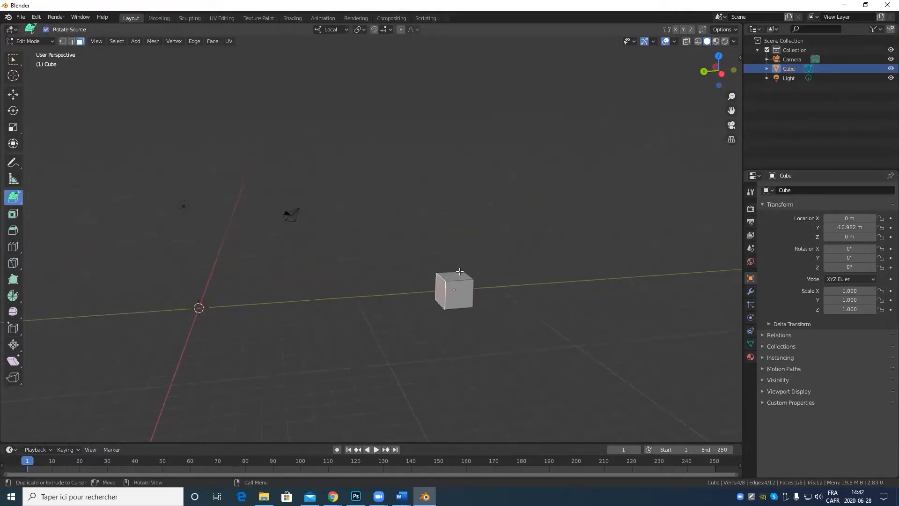
Try extruding the selected side face toward the origin with Extrude to Cursor, and undo it.
left_click_drag(439, 284, 345, 289)
key("ctrl+z")
scroll(449, 326, "up", 2)
middle_click_drag(449, 326, 470, 325)
key("ctrl+z")
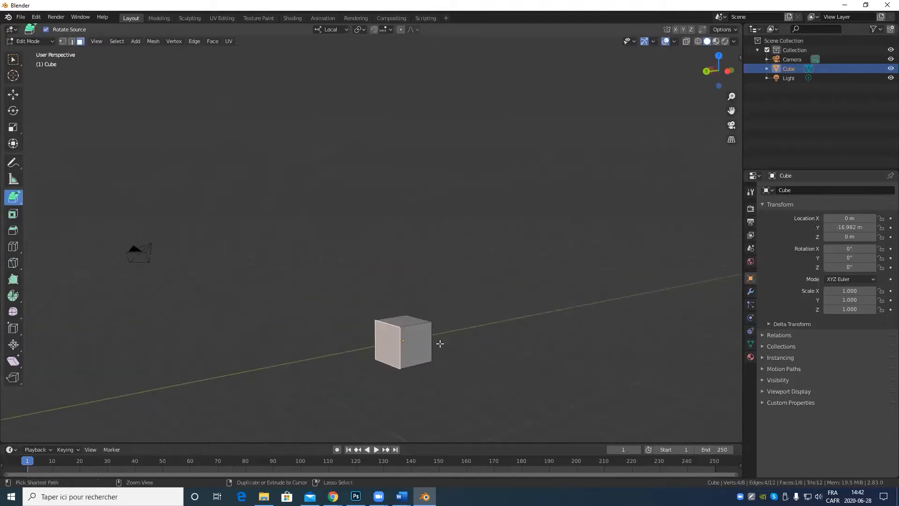
Try Extrude to Cursor with the whole cube selected to place an overlapping copy beside it, and undo the copy.
key("a")
left_click(375, 346)
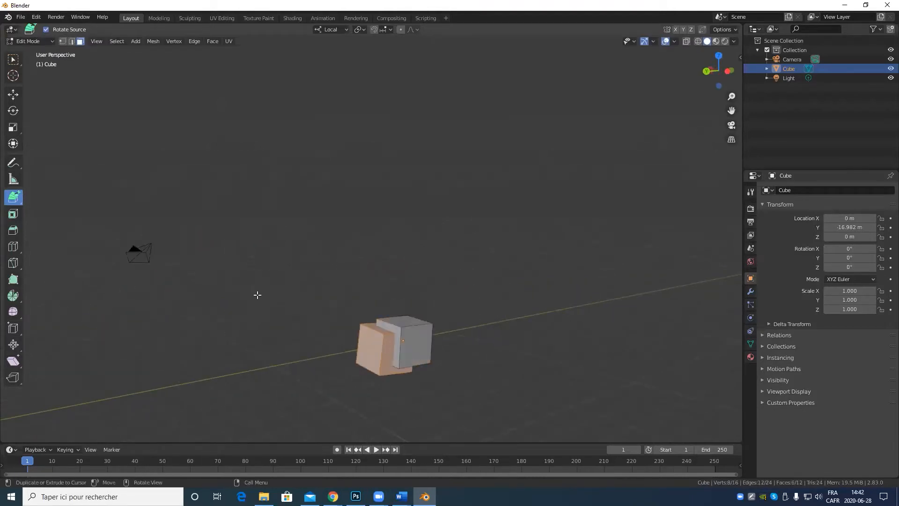
key("ctrl+z")
key("Tab")
key("Tab")
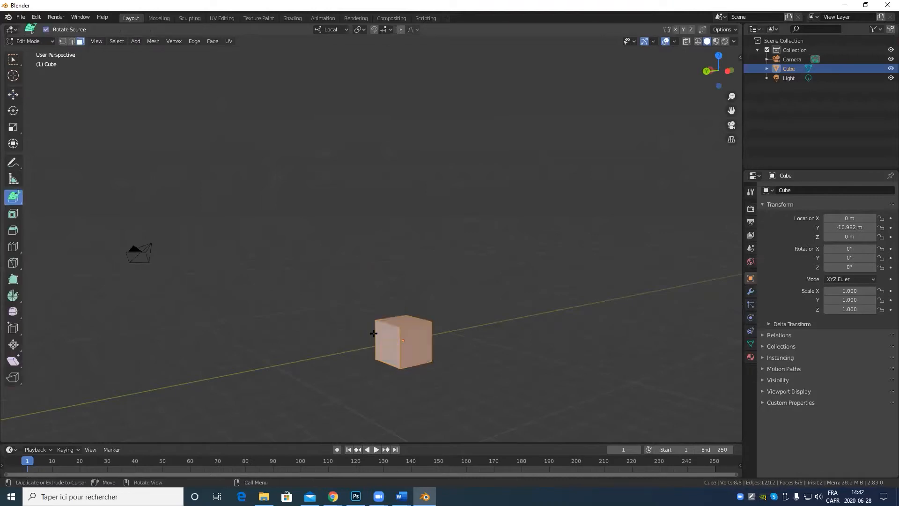
left_click(389, 335)
key("ctrl+z")
key("Tab")
key("Tab")
Extrude the cube's origin-facing side with Extrude to Cursor, moving it about 2.67 m in X, 13.43 m in Y and 1.65 m in Z, and undo it.
left_click(14, 95)
left_click(378, 324)
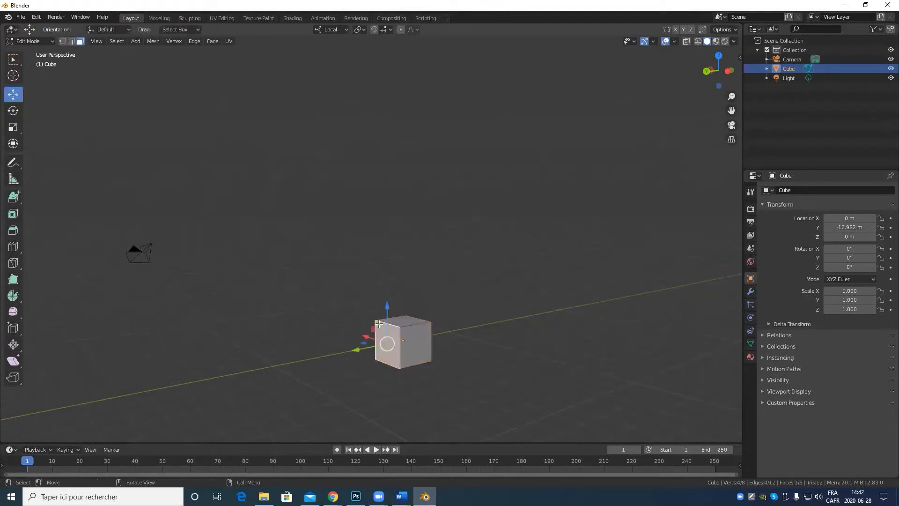
middle_click_drag(458, 317, 627, 316)
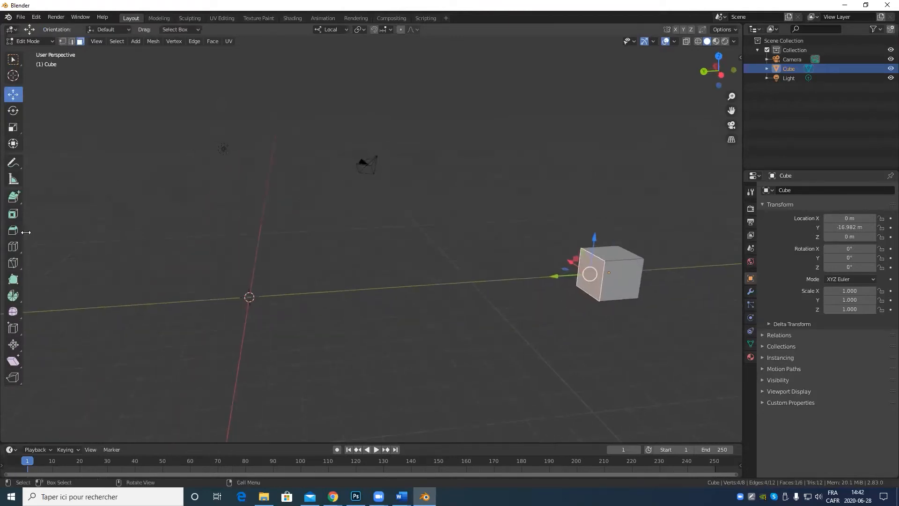
left_click(14, 199)
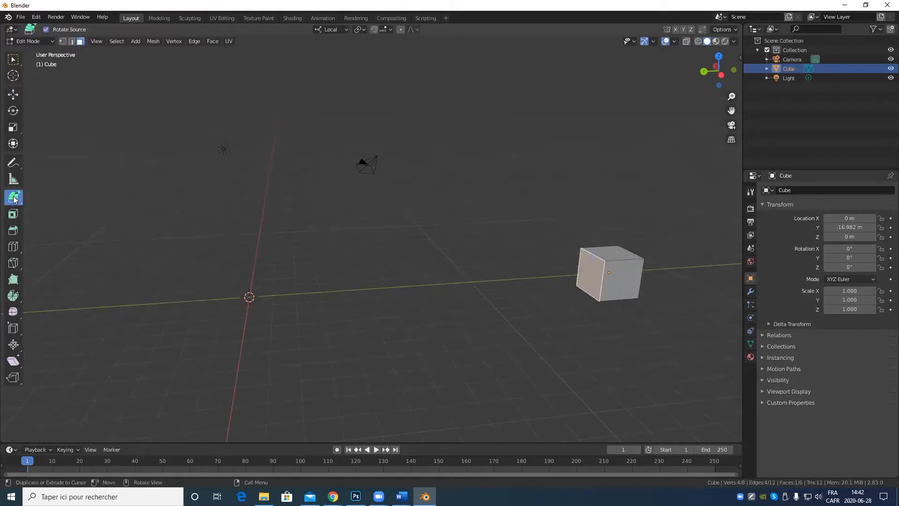
scroll(398, 347, "down", 1)
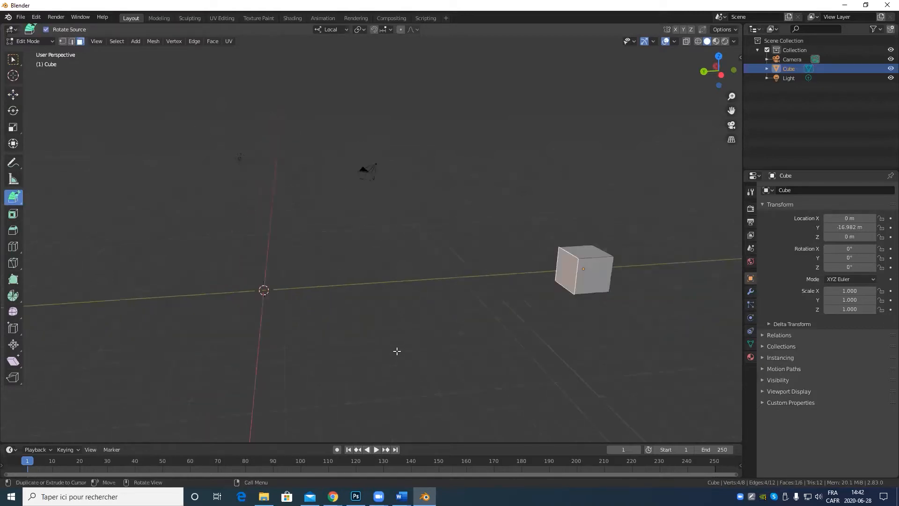
left_click(565, 272)
left_click_drag(564, 272, 253, 246)
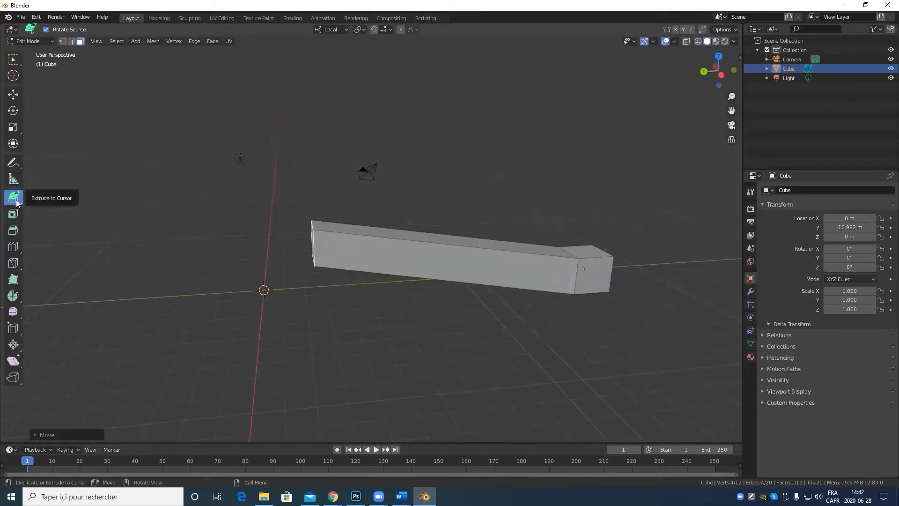
left_click(40, 435)
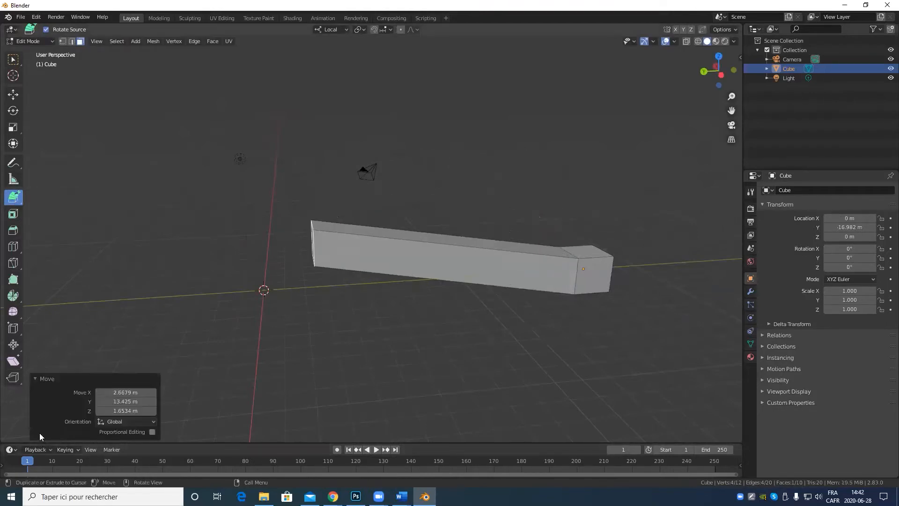
key("ctrl+z")
Select the whole cube and place a chain of eight rotated copies toward the origin and back above with Extrude to Cursor.
key("a")
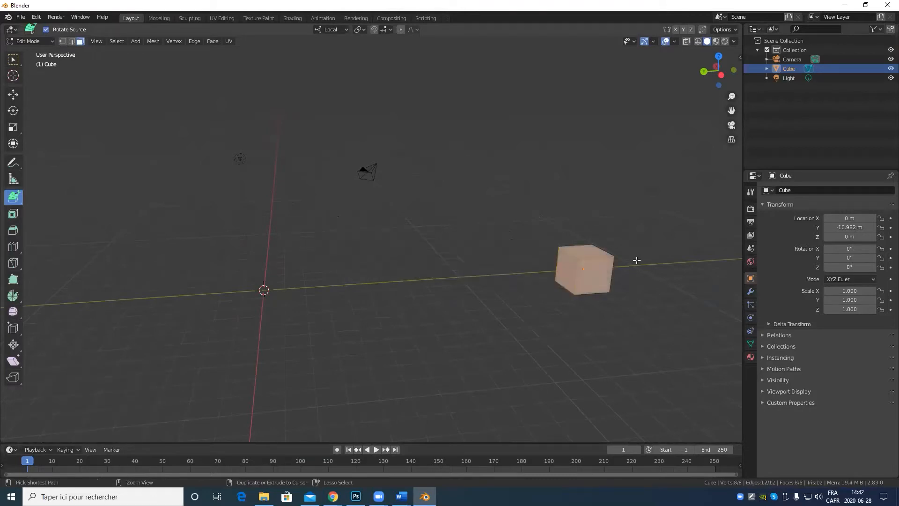
left_click_drag(568, 268, 569, 267)
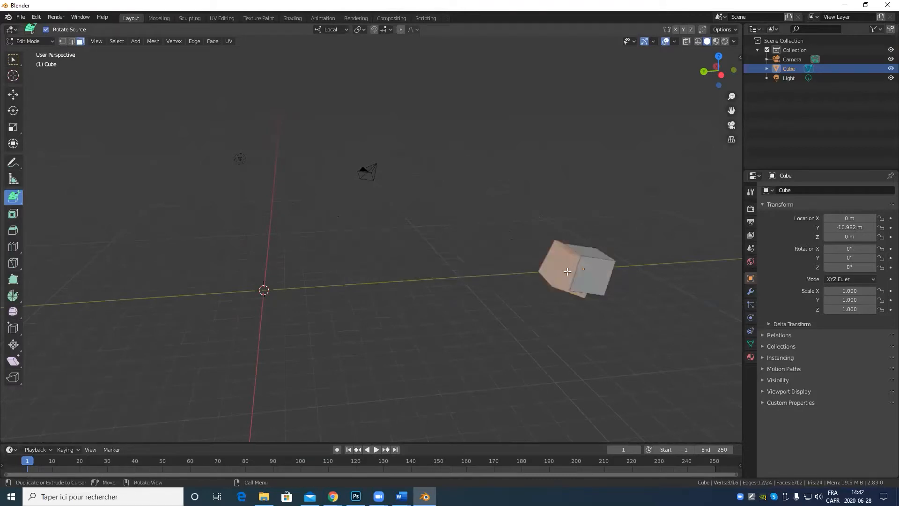
left_click(540, 257)
left_click(463, 266)
left_click(392, 288)
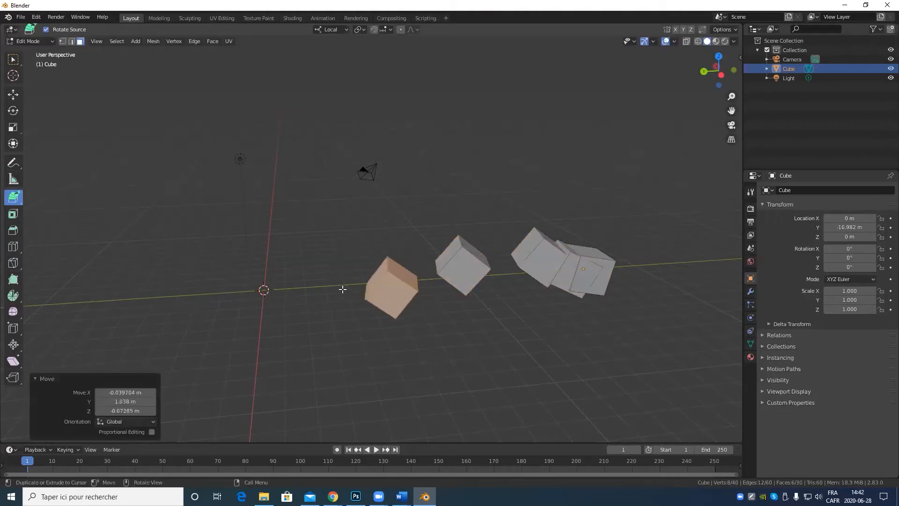
left_click(340, 289)
left_click(373, 216)
left_click(457, 197)
left_click(528, 182)
Undo all the chained cube copies so only the original cube remains.
key("ctrl+z")
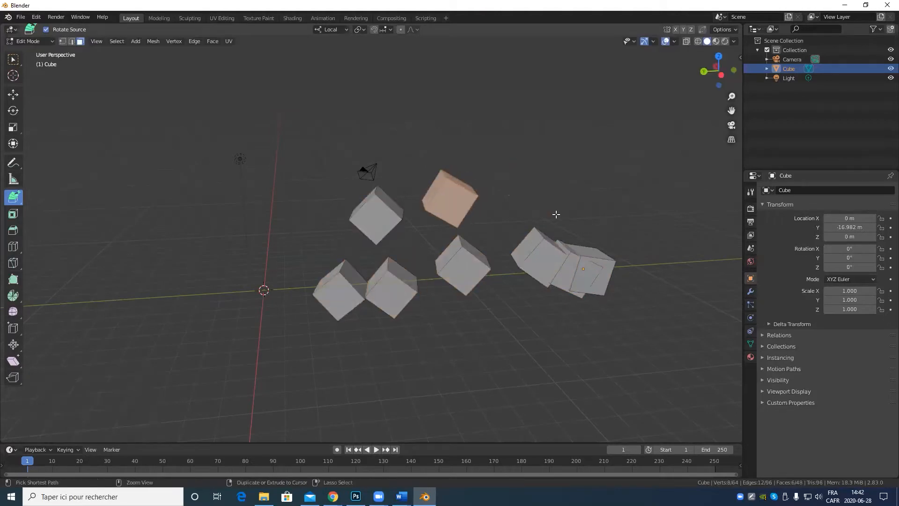
key("ctrl+z")
key("ctrl+z")
key("ctrl+z")
key("ctrl+z")
key("ctrl+z")
key("ctrl+z")
key("ctrl+z")
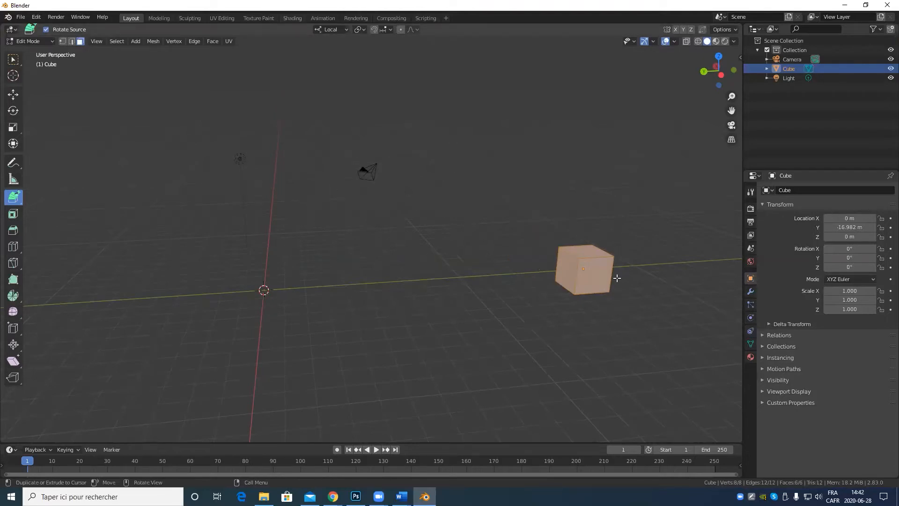
With the whole cube selected, scatter seven copies widely around the scene using Extrude to Cursor.
middle_click_drag(524, 237, 450, 271)
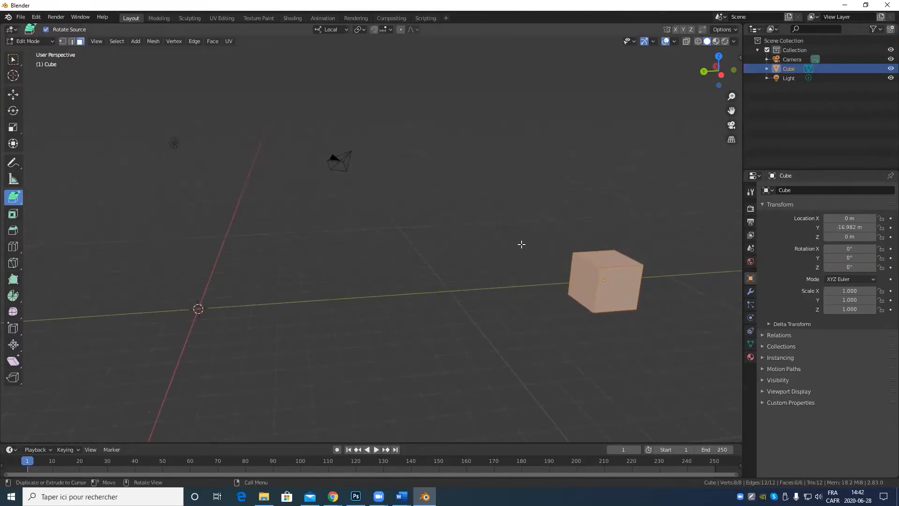
left_click(469, 196)
left_click(257, 245)
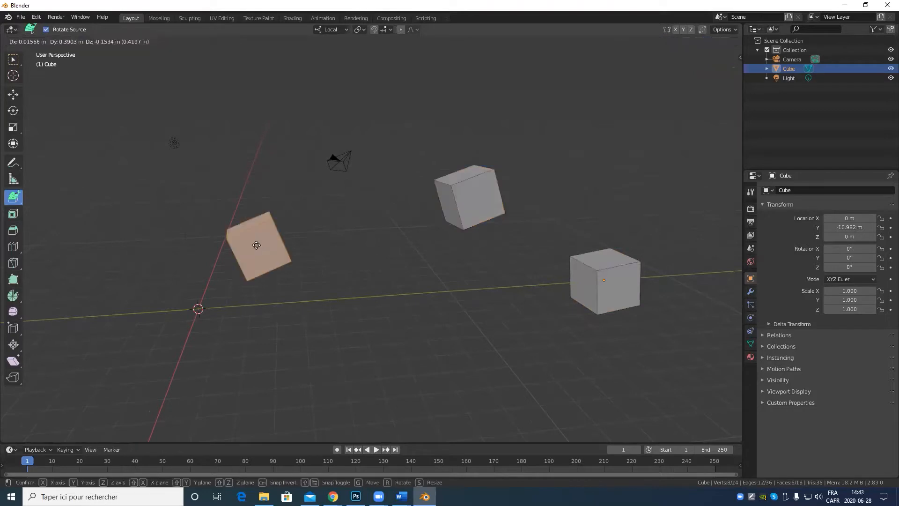
left_click(296, 98)
left_click(528, 65)
left_click(631, 137)
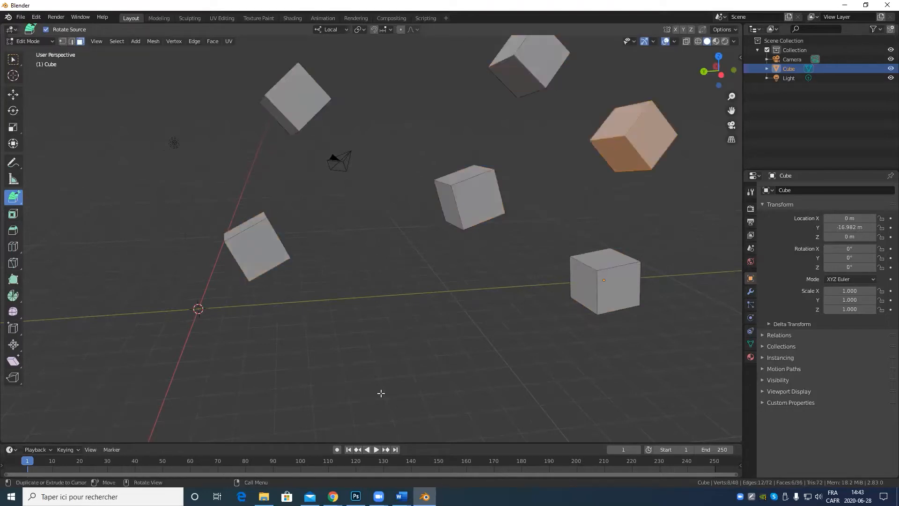
left_click(502, 292)
left_click(247, 368)
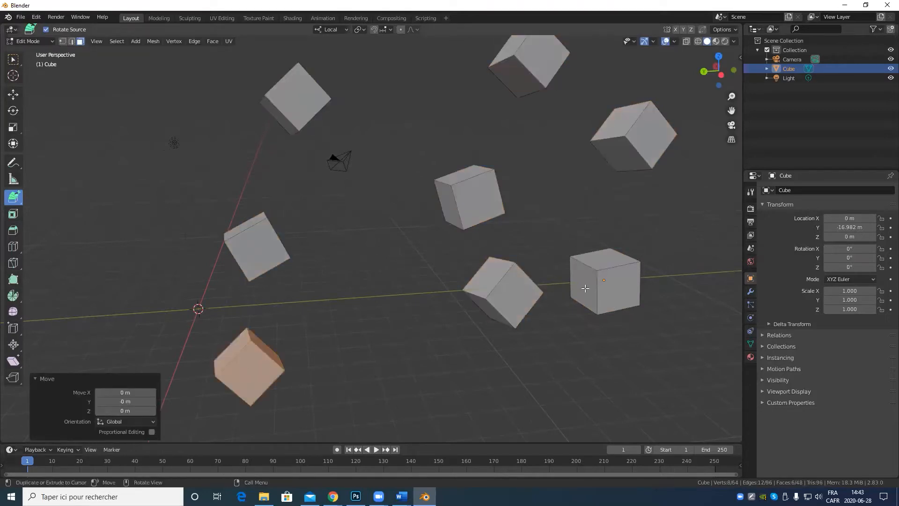
Select one face of the copy nearest the original cube and extrude ten segments in an inward-curling spiral with Extrude to Cursor.
left_click(13, 94)
left_click(476, 277)
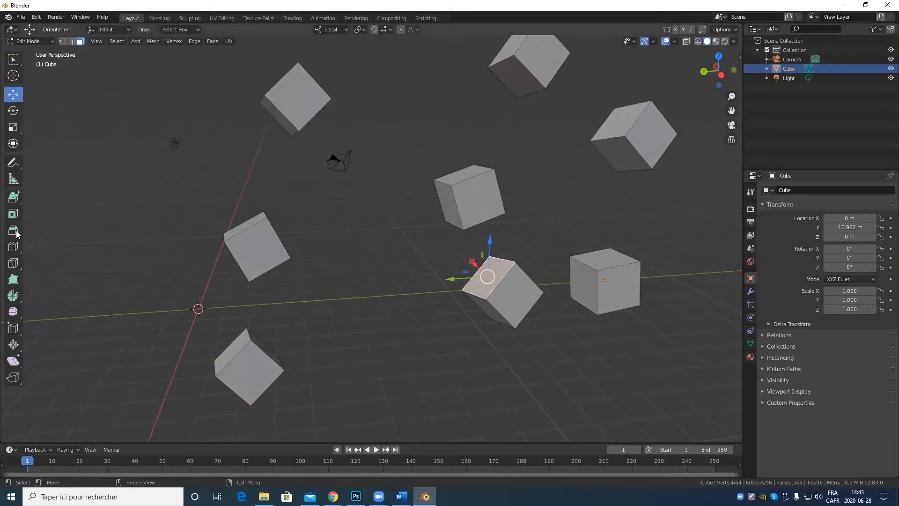
left_click(13, 197)
left_click(422, 240)
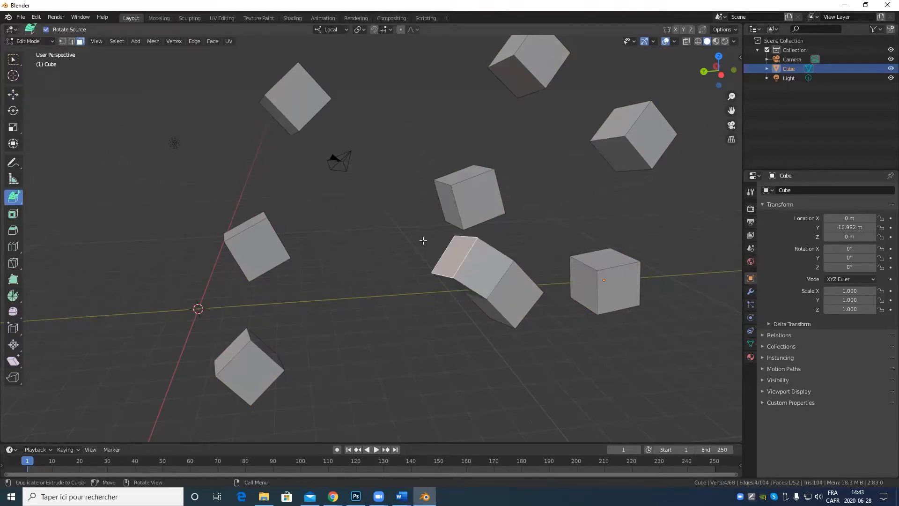
left_click(386, 243)
left_click(368, 243)
left_click(323, 297)
left_click(322, 313)
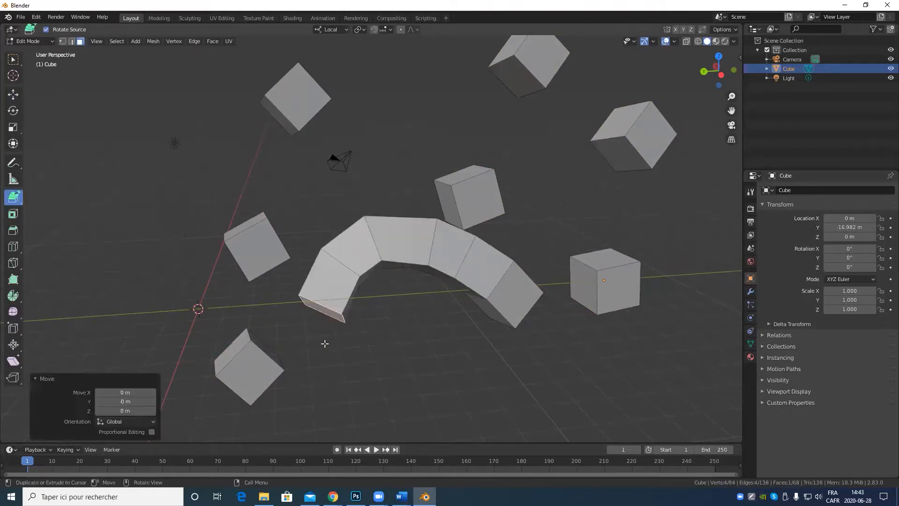
left_click(339, 364)
left_click(377, 373)
left_click(426, 368)
left_click(413, 312)
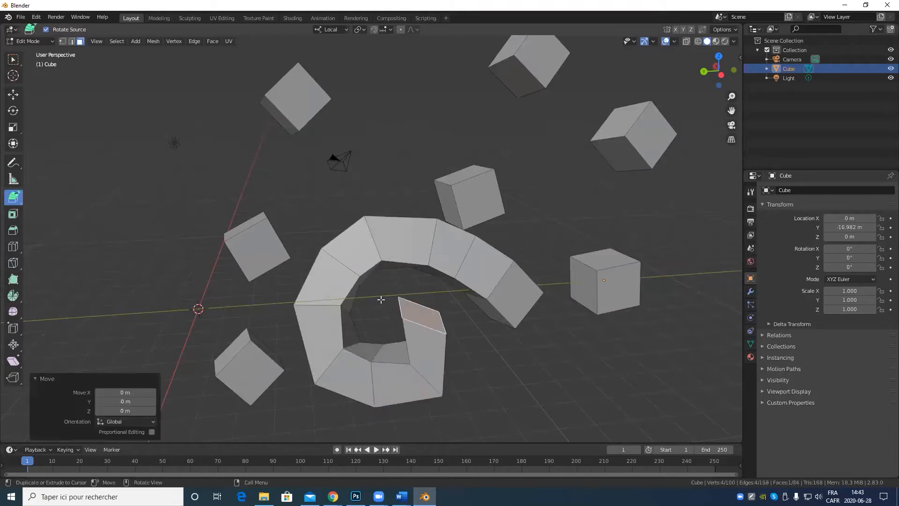
left_click(381, 300)
Undo the spiral extrusions and all the scattered cube copies, returning to the single original cube.
middle_click_drag(518, 342, 498, 277)
key("ctrl+z")
key("ctrl+z")
key("ctrl+z")
key("ctrl+z")
key("ctrl+z")
key("ctrl+z")
key("ctrl+z")
key("ctrl+z")
key("ctrl+z")
key("ctrl+z")
key("ctrl+z")
key("ctrl+z")
key("ctrl+z")
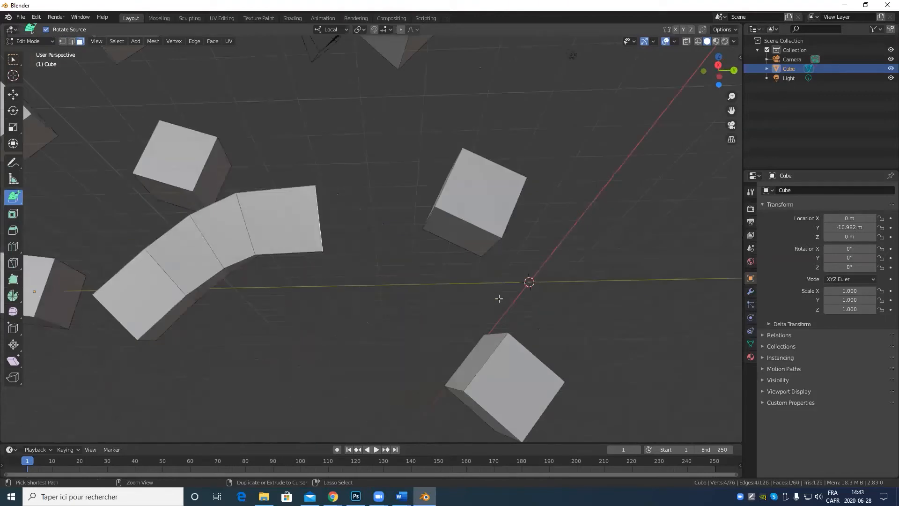
key("ctrl+z")
key("ctrl+z")
key("ctrl+z")
key("ctrl+z")
key("ctrl+z")
key("ctrl+z")
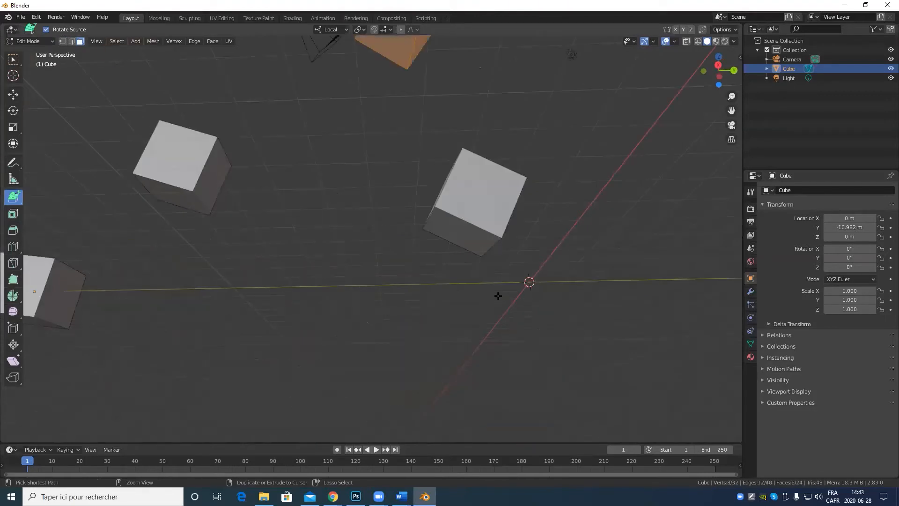
scroll(497, 295, "down", 6)
middle_click_drag(497, 296, 453, 347)
scroll(426, 299, "up", 3)
key("Tab")
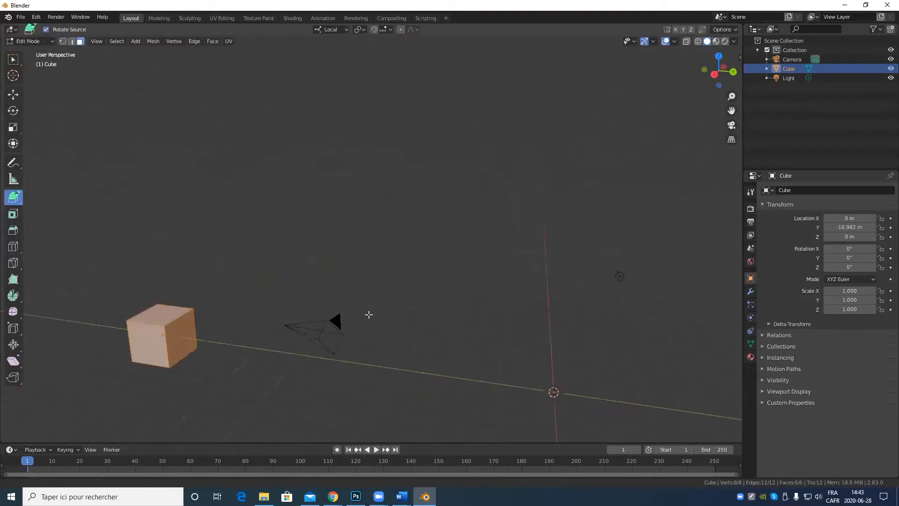
Delete all faces of the cube except its top face.
scroll(440, 317, "up", 3)
middle_click_drag(368, 313, 445, 279, "shift")
left_click(13, 94)
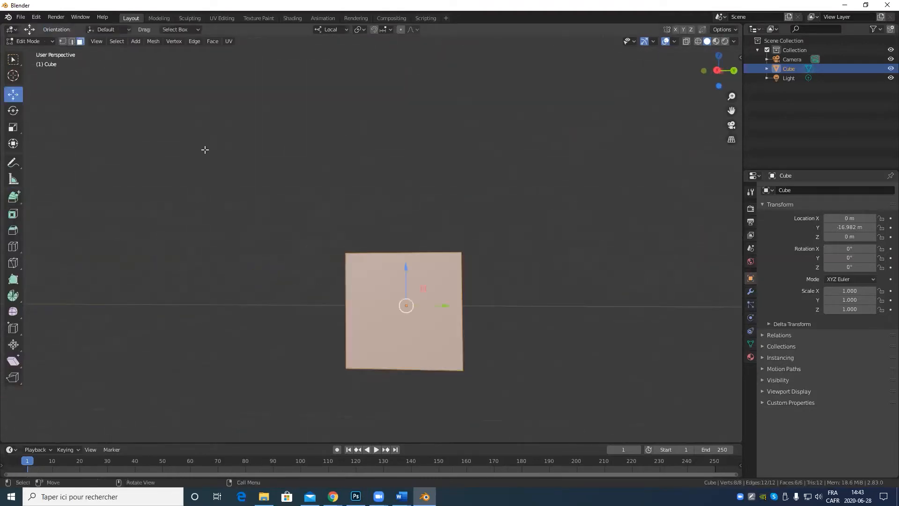
middle_click_drag(382, 271, 253, 332)
left_click(252, 332, "shift")
key("x")
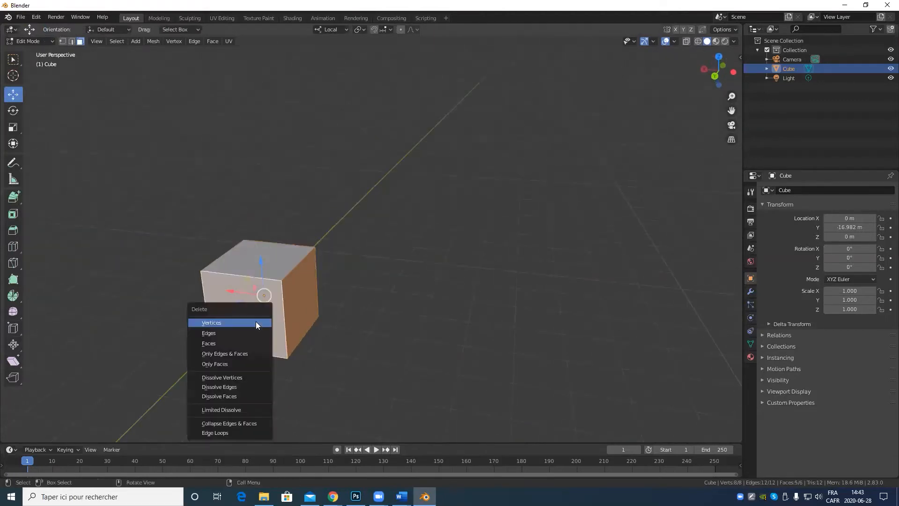
left_click(256, 323)
key("ctrl+z")
key("x")
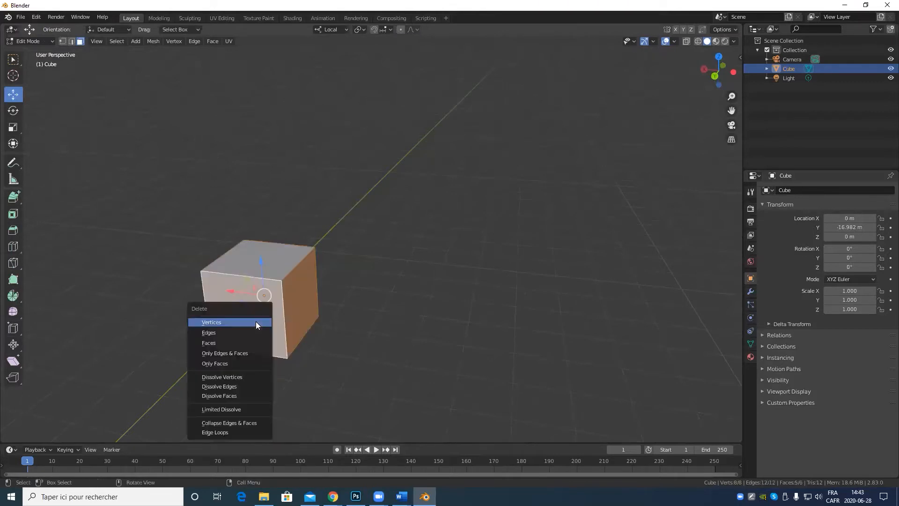
left_click(243, 343)
In edge selection mode, select the remaining face's edge on the negative X side in the front view.
middle_click_drag(283, 377, 360, 336)
key("KP_1")
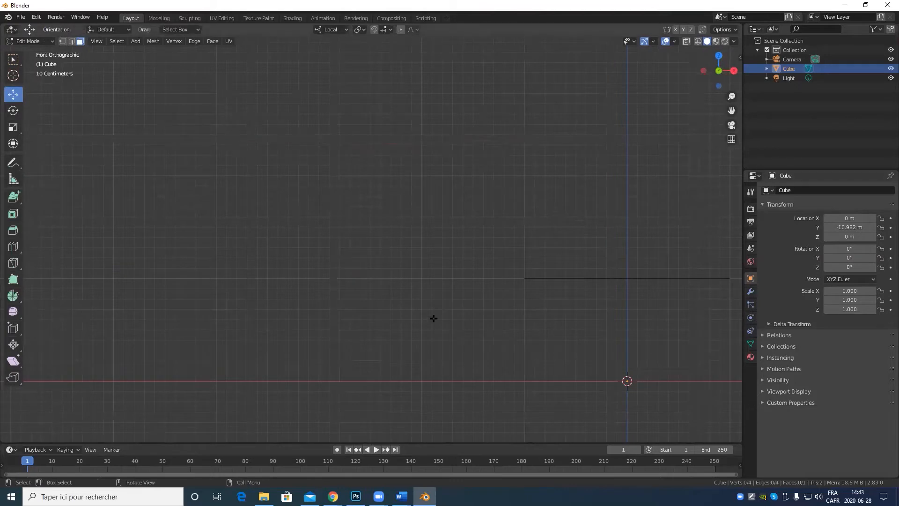
middle_click_drag(433, 318, 450, 205)
key("2")
left_click(448, 228)
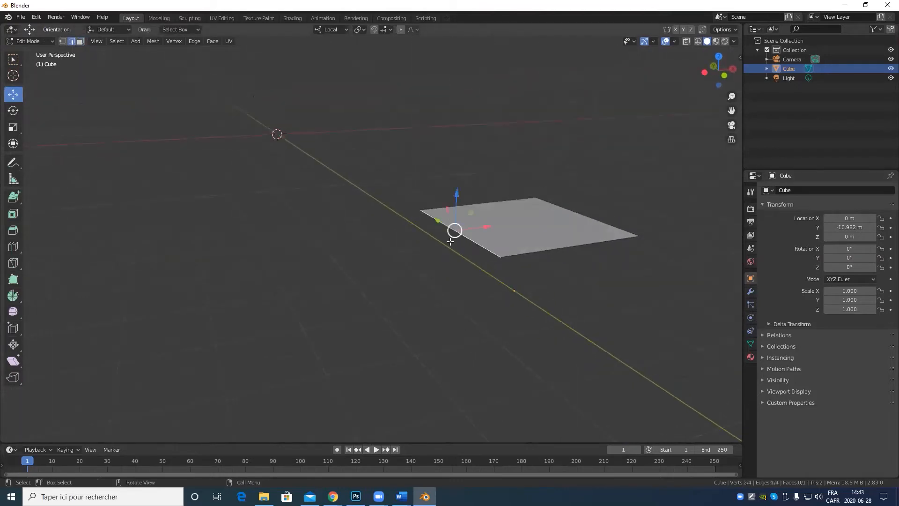
key("KP_0")
key("KP_1")
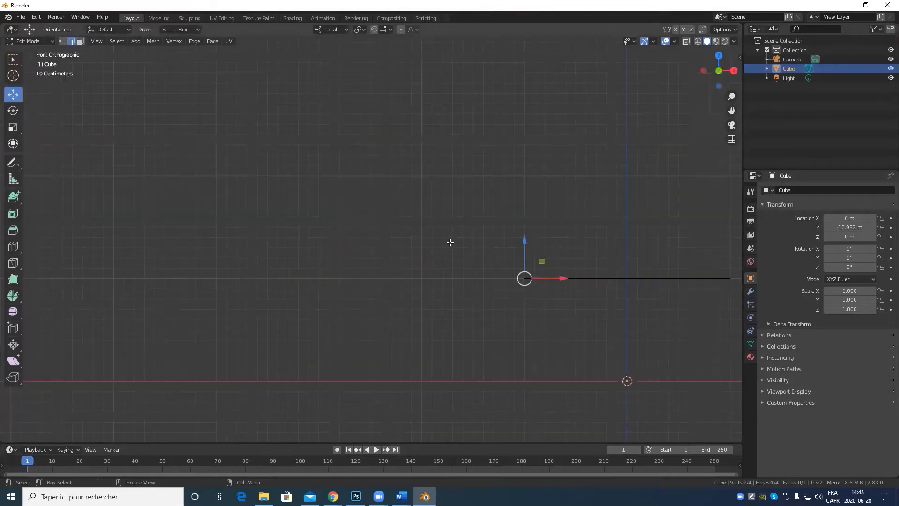
Extrude the selected edge into a winding strip of ten segments using Extrude to Cursor.
scroll(568, 391, "up", 3)
scroll(570, 367, "down", 1)
middle_click_drag(611, 308, 453, 327, "shift")
left_click(18, 198)
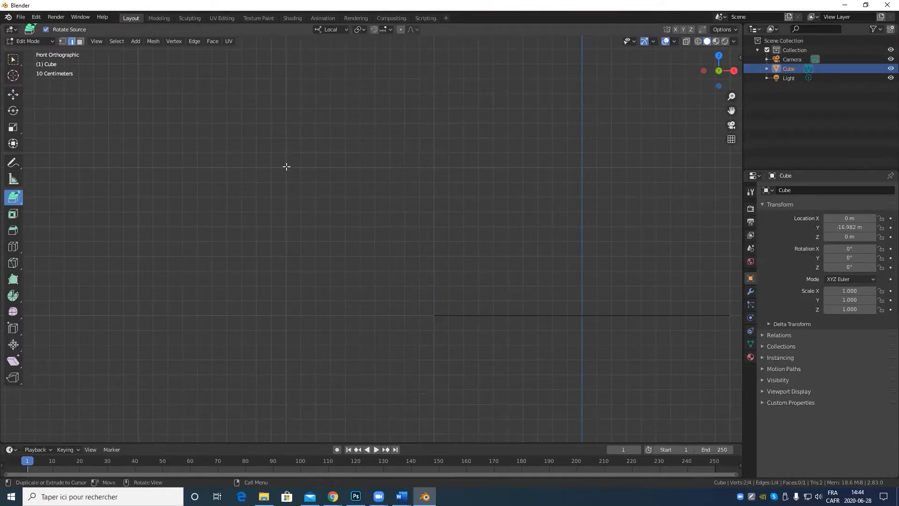
left_click(308, 116)
left_click(305, 81)
left_click(225, 88)
left_click(143, 219)
left_click(257, 394)
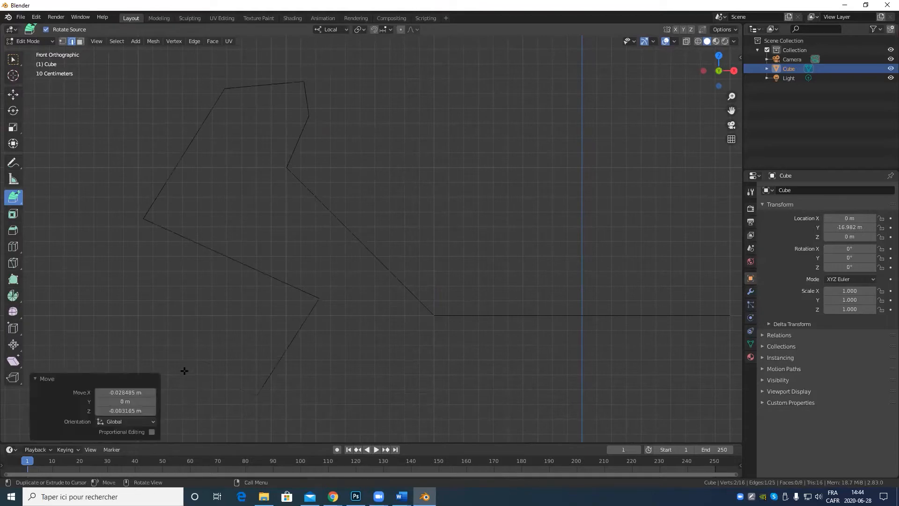
left_click(175, 360)
left_click(88, 229)
left_click(112, 179)
Continue the strip from its free edge with twelve freehand segments using Extrude Region, zigzagging upward and then curling back down.
middle_click_drag(187, 200, 230, 330, "shift")
left_click(13, 197)
left_click(50, 201)
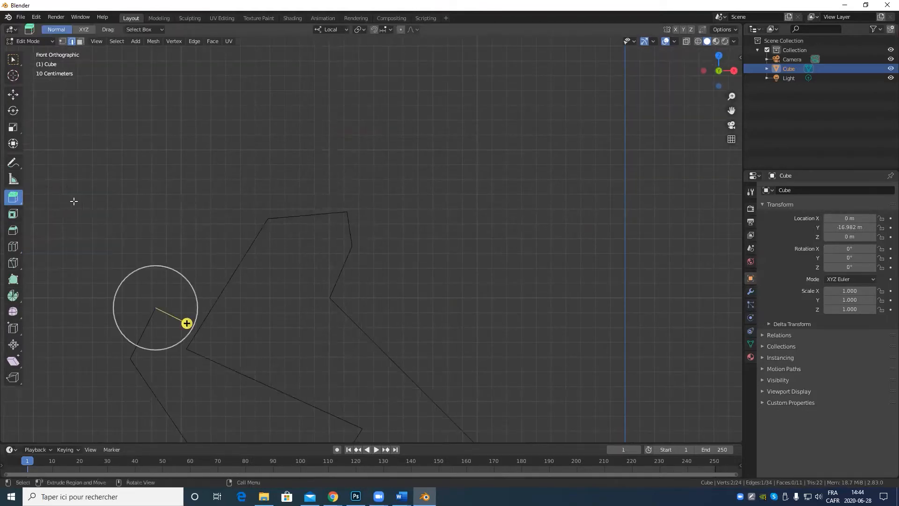
scroll(286, 188, "down", 3)
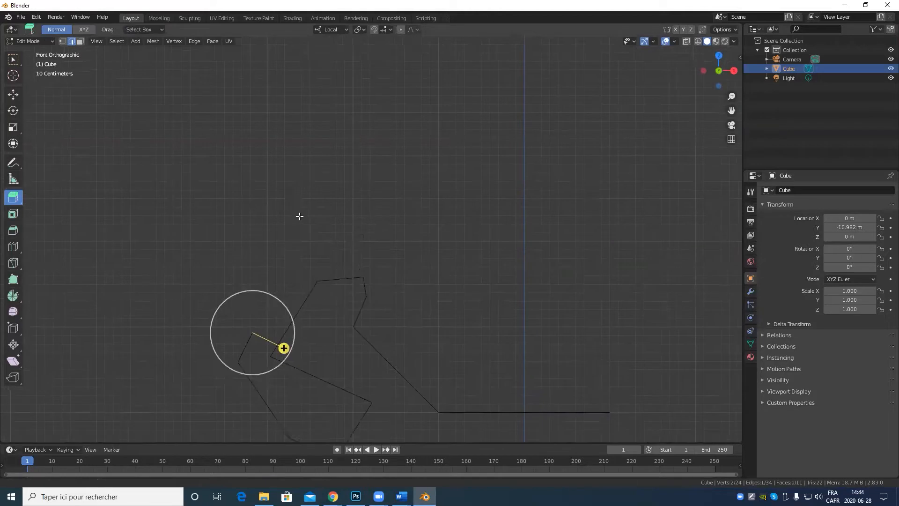
left_click(17, 95)
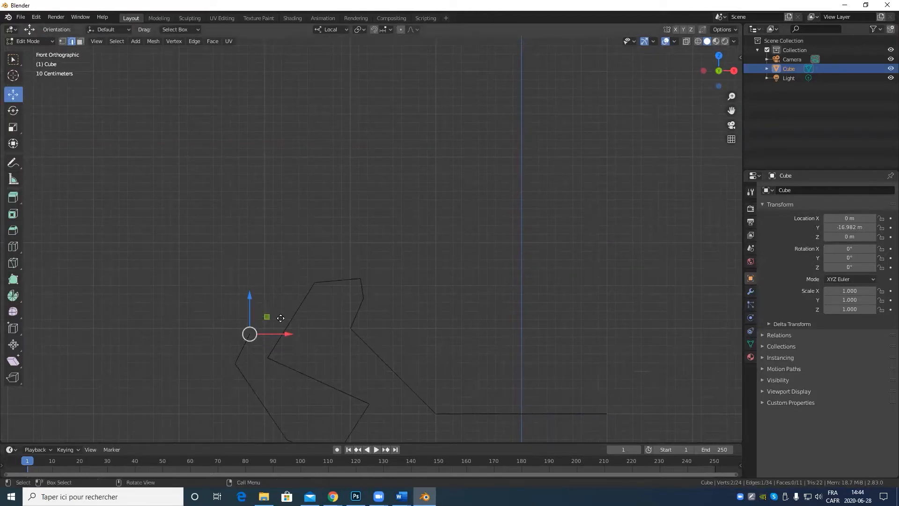
key("e")
left_click(300, 236)
key("e")
left_click(445, 185)
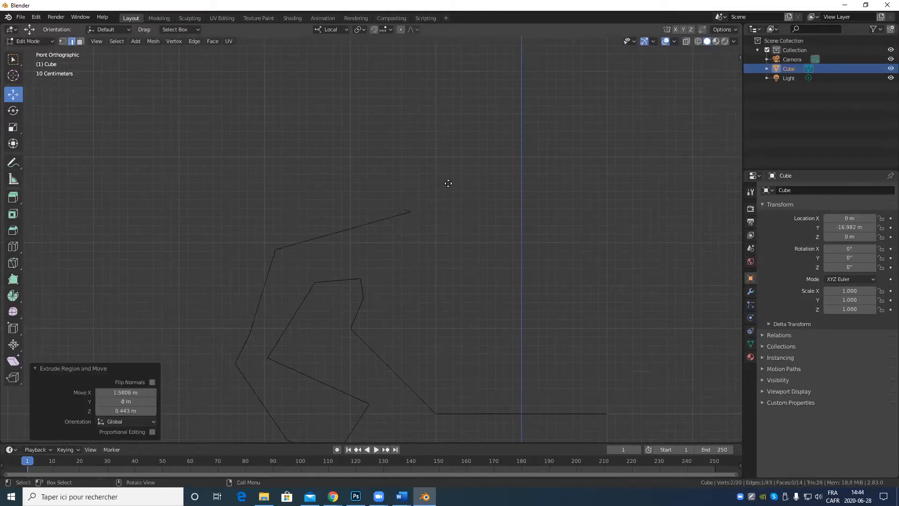
key("e")
left_click(316, 146)
key("e")
left_click(381, 117)
key("e")
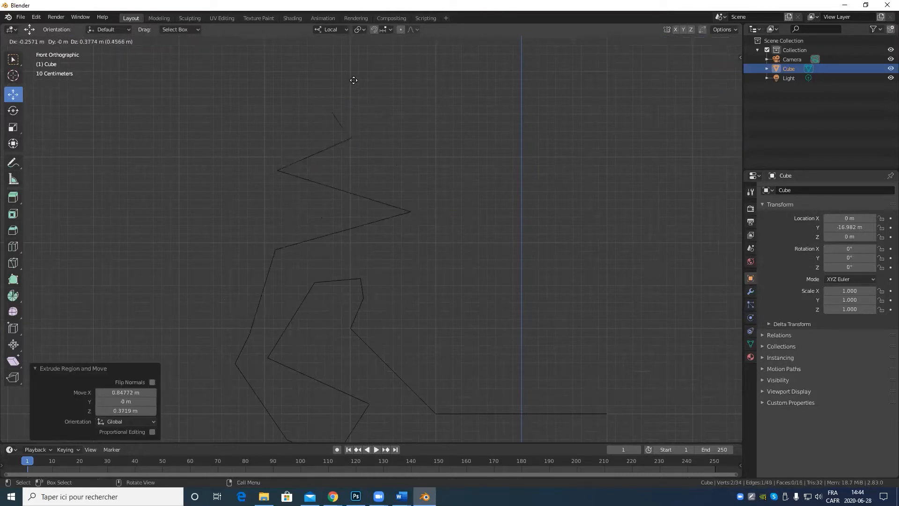
left_click(333, 76)
key("e")
right_click(175, 167)
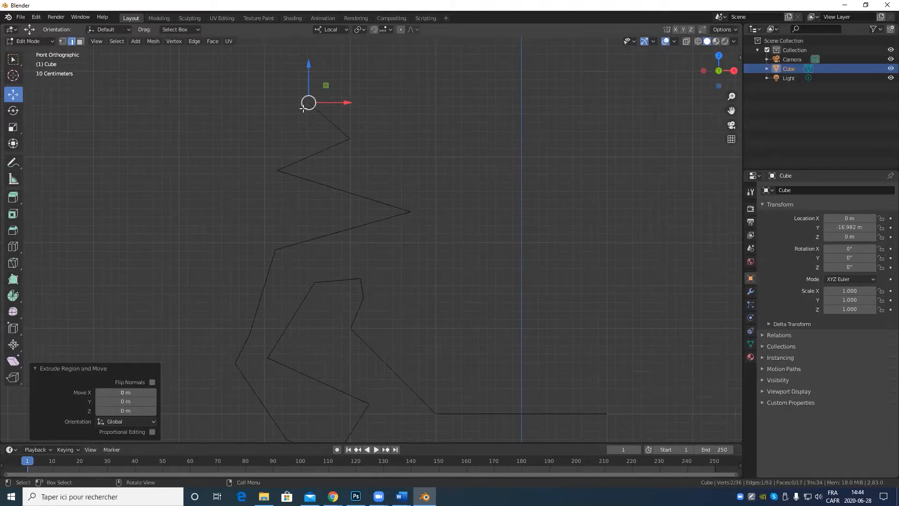
key("e")
left_click(210, 120)
key("e")
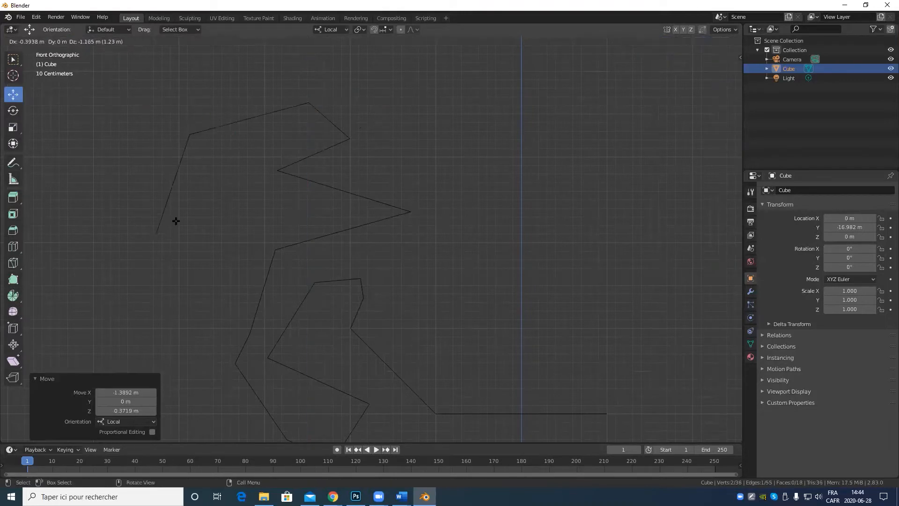
left_click(155, 332)
key("e")
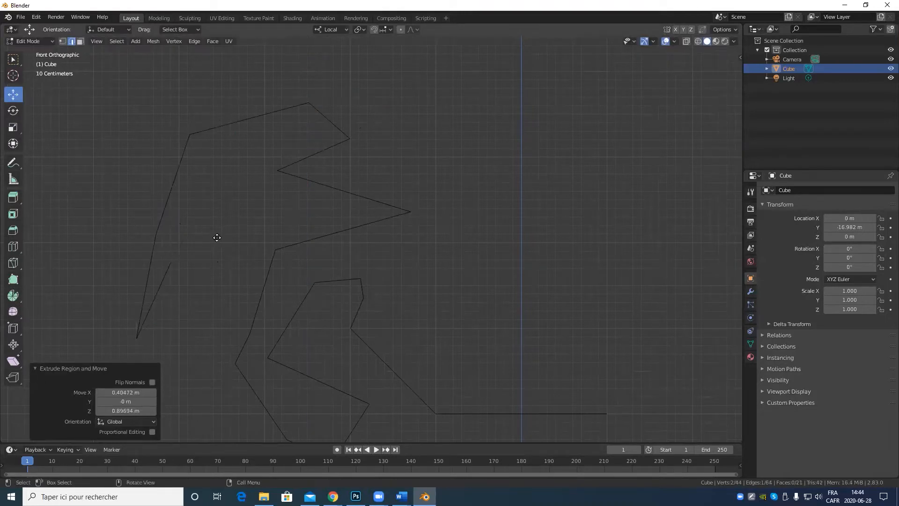
left_click(246, 190)
key("e")
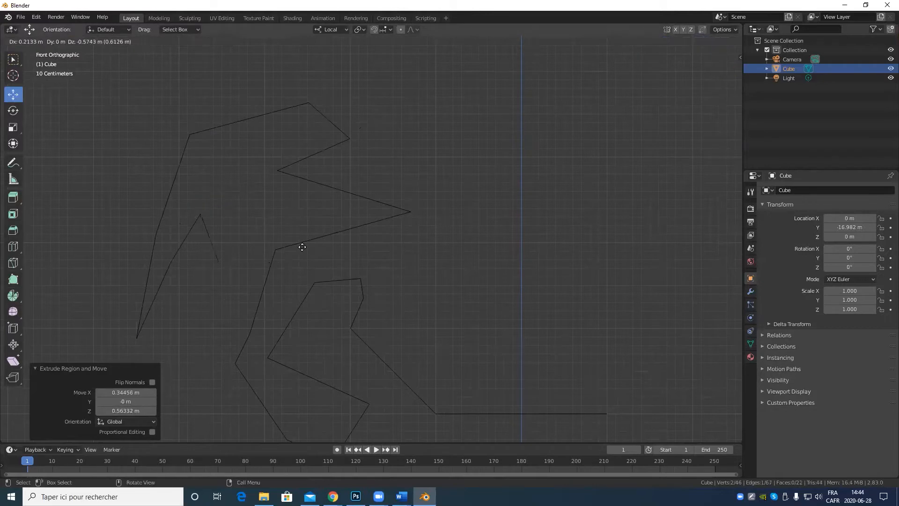
left_click(301, 247)
key("e")
left_click(246, 326)
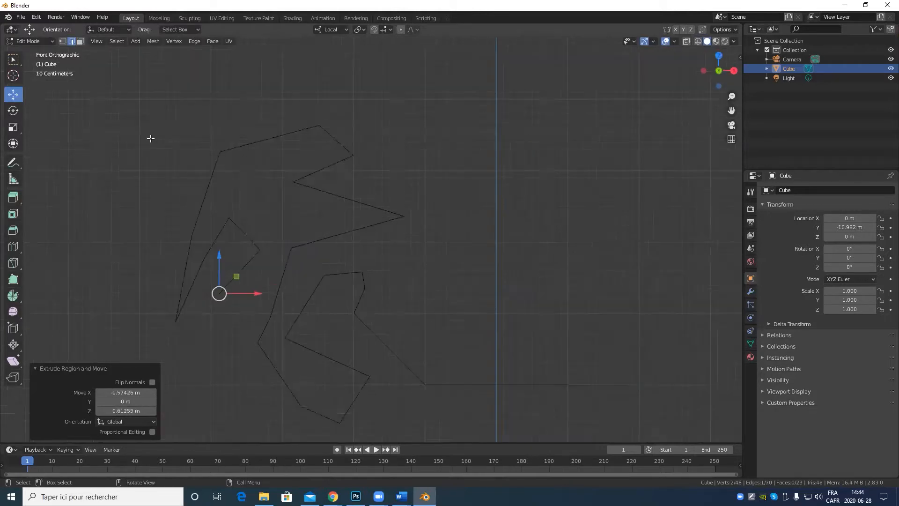
Return to Object Mode and delete the extruded strip object.
middle_click_drag(151, 139, 257, 196)
key("x")
left_click(256, 197)
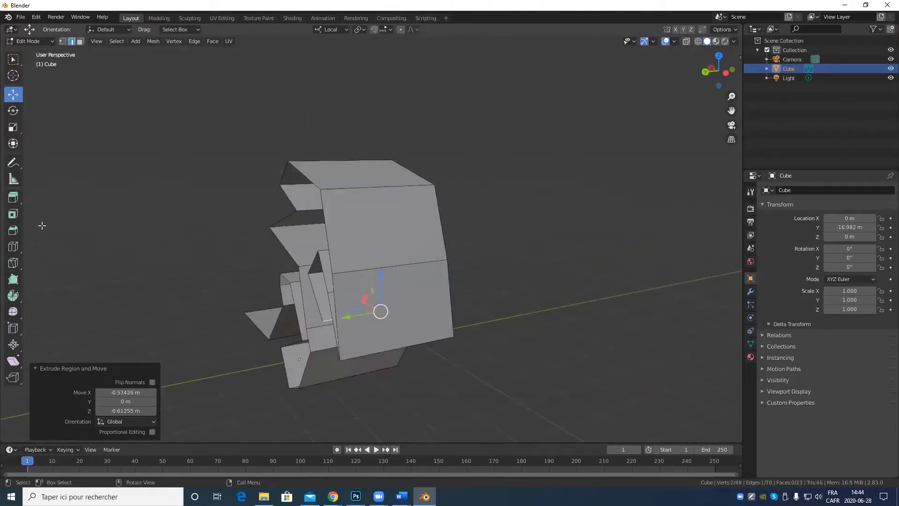
key("Tab")
key("Delete")
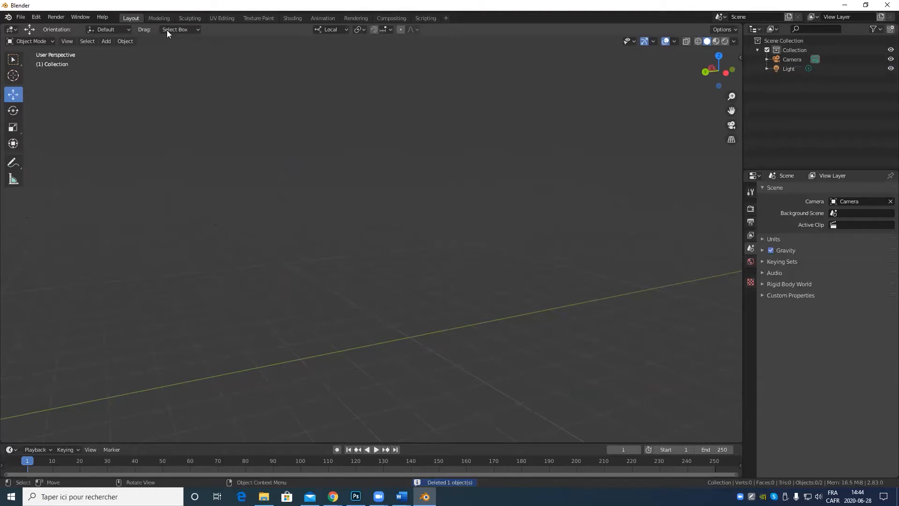
Add a new mesh cube at the world origin and frame it in the viewport.
left_click(124, 43)
mouse_move(105, 41)
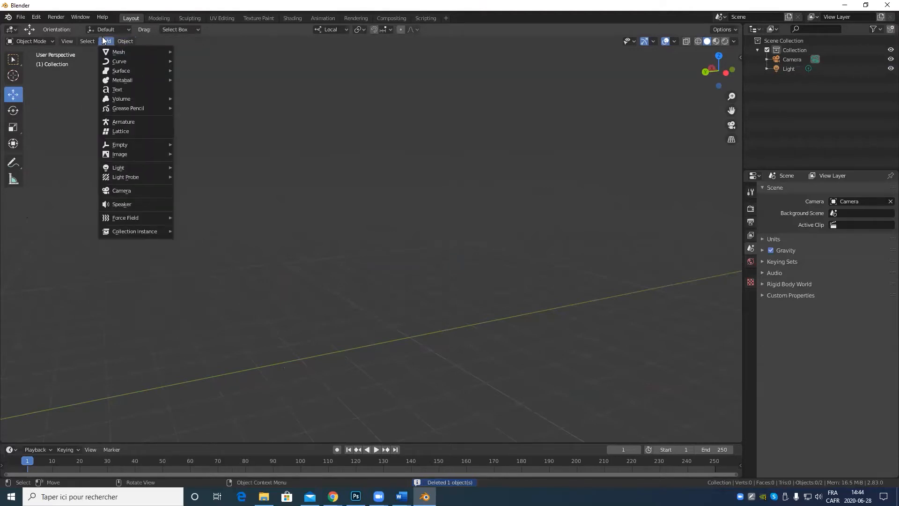
left_click(202, 59)
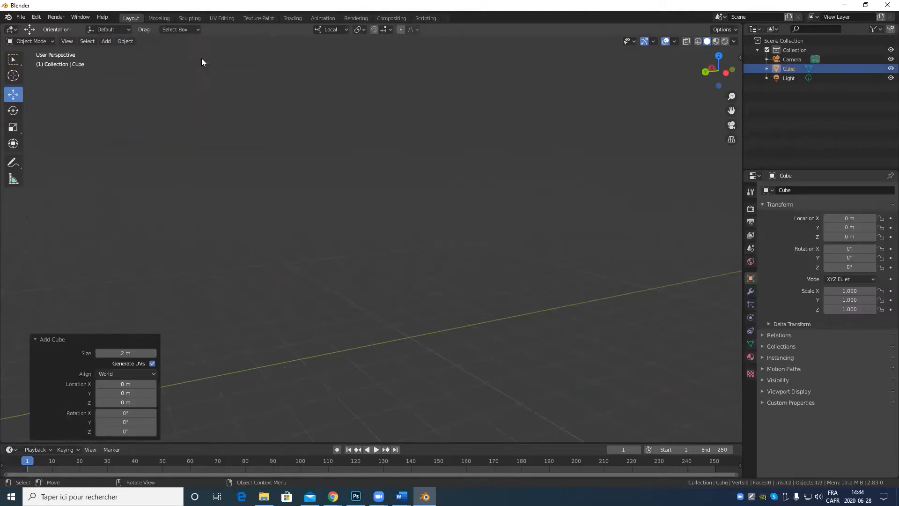
middle_click_drag(406, 306, 332, 338)
scroll(454, 320, "down", 5)
key("KP_Decimal")
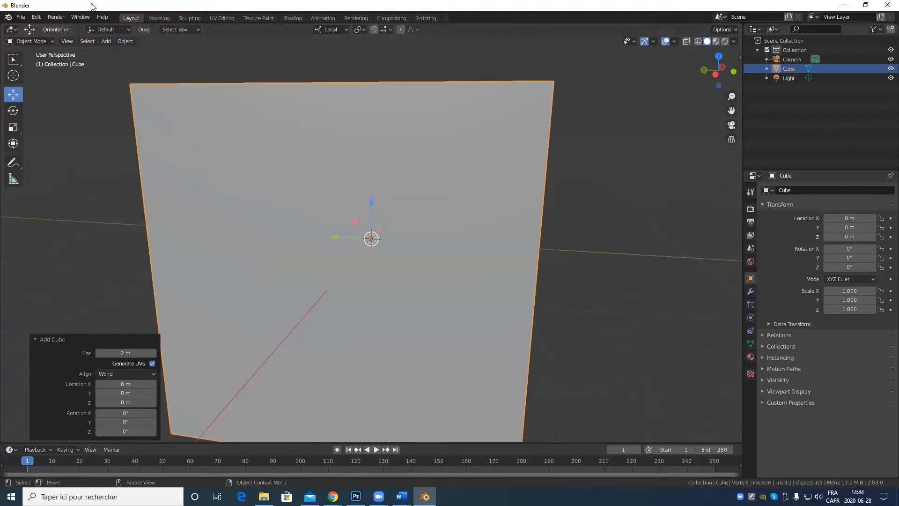
In Edit Mode with face selection, select the new cube's top face and inset it with Inset Faces.
key("Tab")
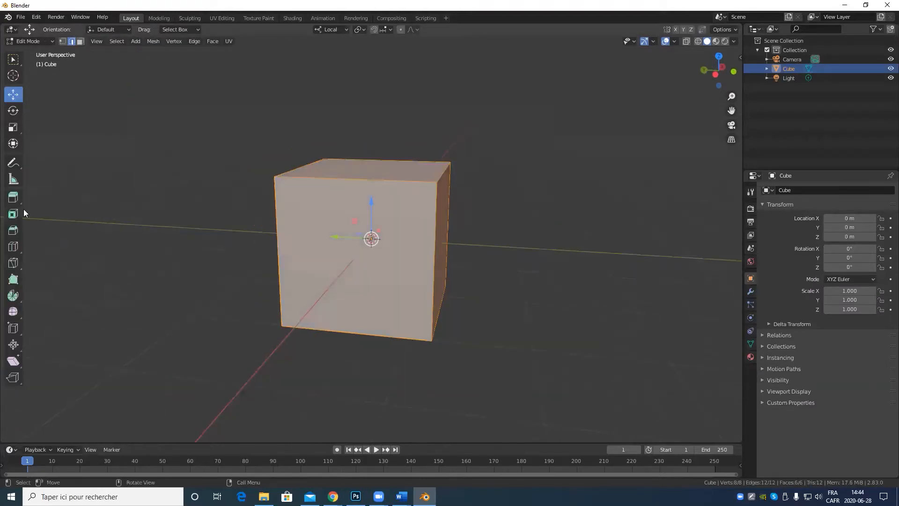
scroll(94, 219, "down", 4)
middle_click_drag(93, 219, 31, 218)
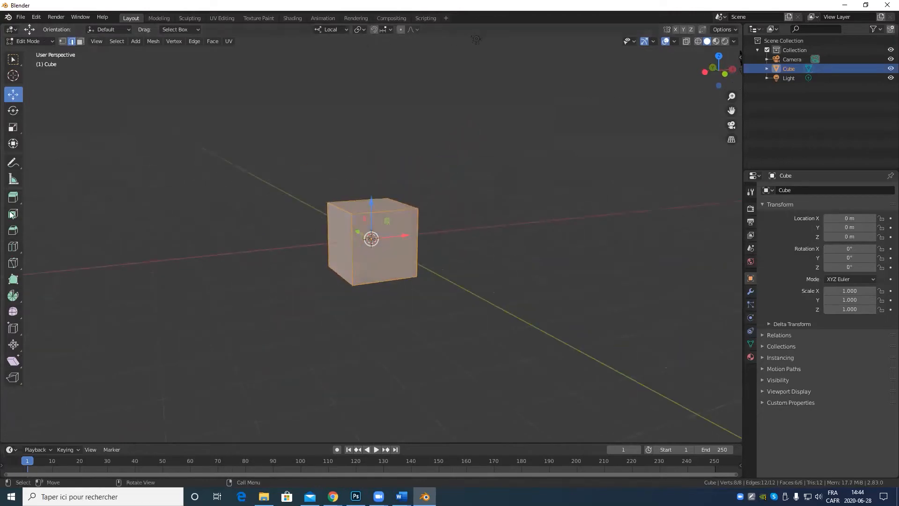
scroll(418, 233, "up", 3)
key("alt+a")
middle_click_drag(452, 245, 452, 245)
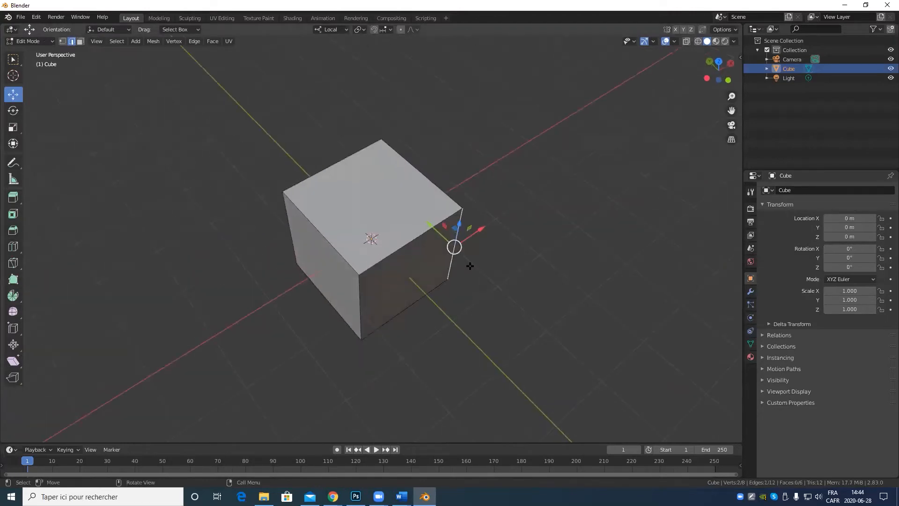
key("3")
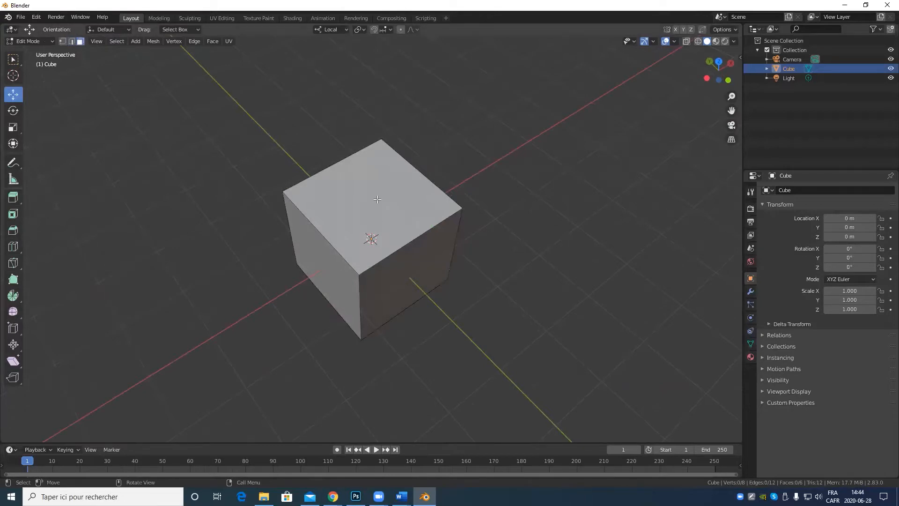
key("Tab")
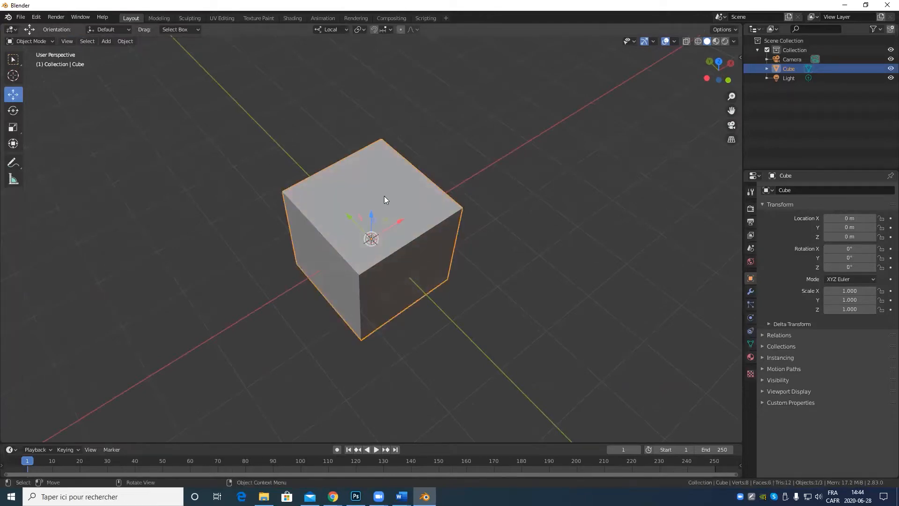
key("Tab")
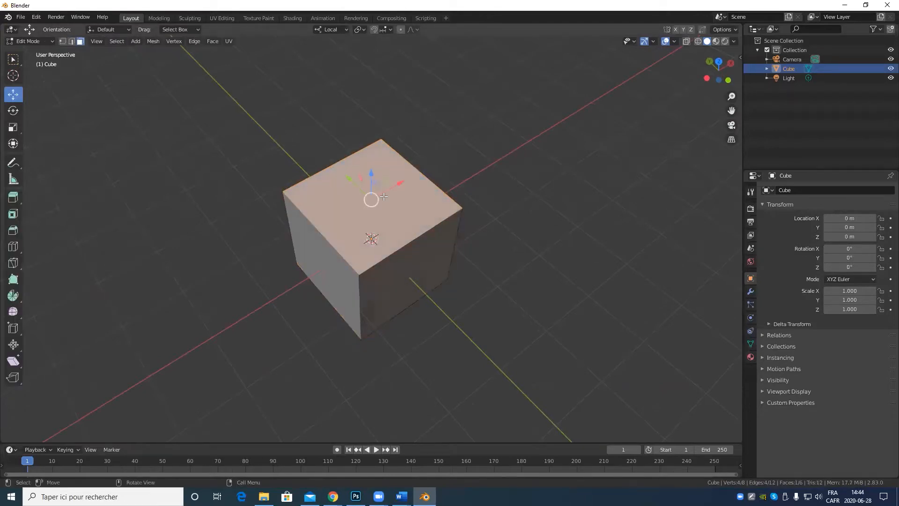
left_click(13, 214)
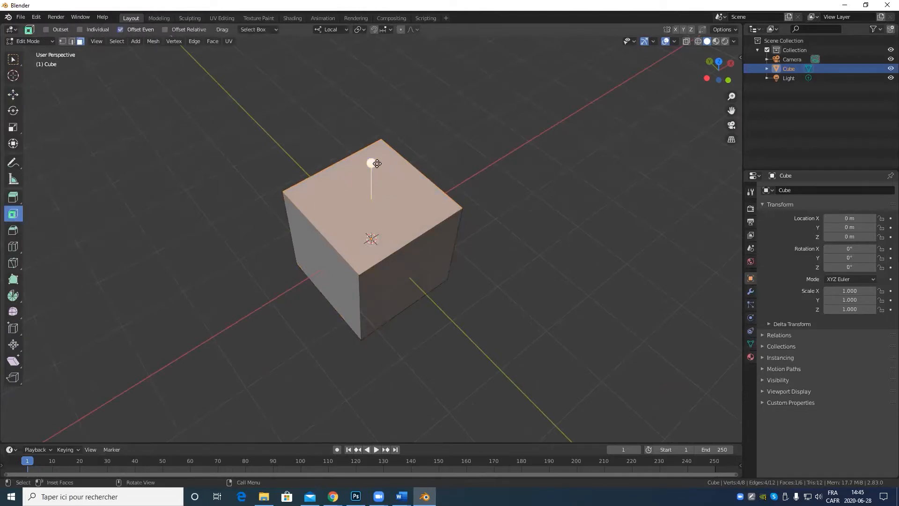
left_click_drag(377, 164, 374, 192)
Select the cube's bottom face and two adjacent side faces, and inset them together by about 0.15 m.
scroll(453, 263, "up", 4)
middle_click_drag(453, 263, 508, 262)
middle_click_drag(469, 189, 437, 325, "shift")
middle_click_drag(443, 294, 382, 192)
left_click(352, 321)
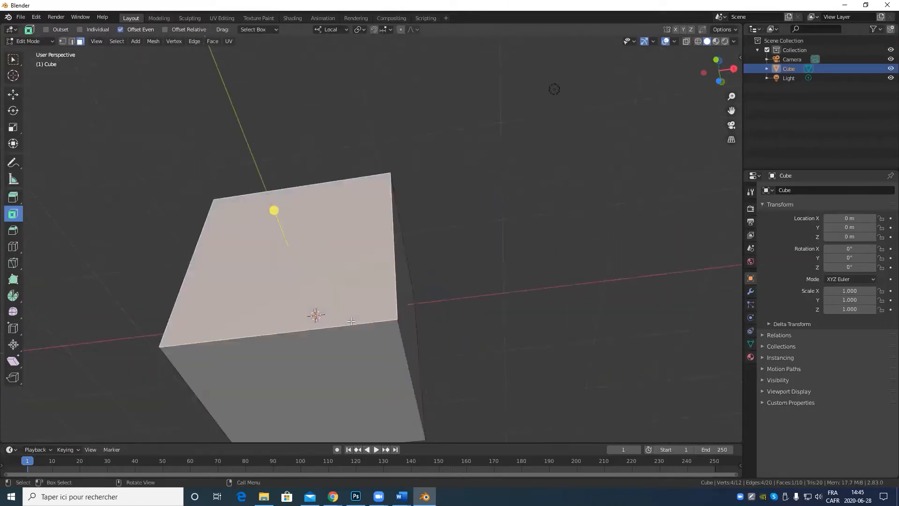
left_click(365, 363, "shift")
middle_click_drag(496, 315, 450, 288)
left_click(359, 313, "shift")
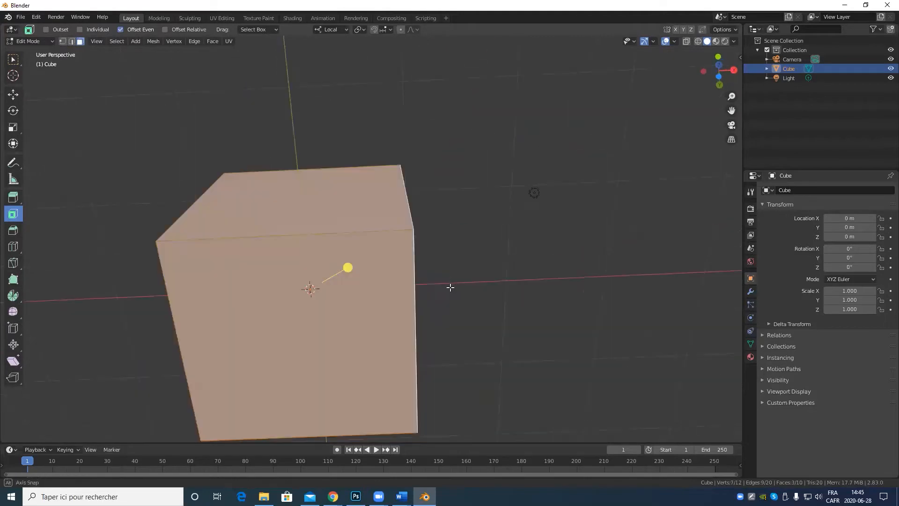
left_click_drag(347, 268, 336, 289)
scroll(440, 273, "down", 5)
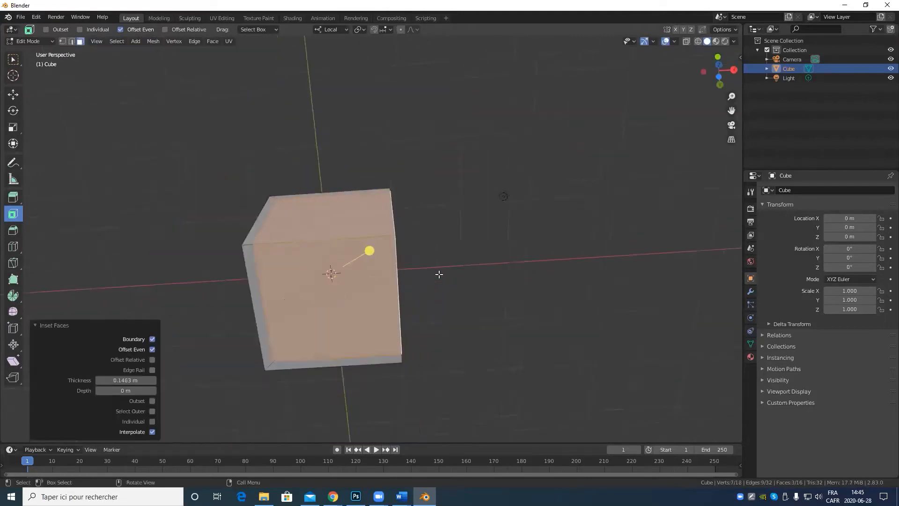
middle_click_drag(440, 273, 389, 245)
scroll(440, 289, "up", 5)
scroll(463, 277, "up", 4)
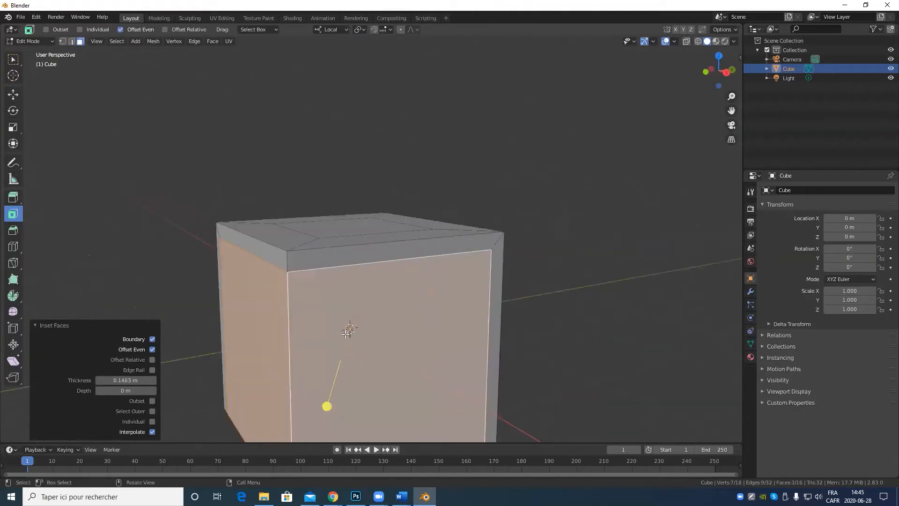
middle_click_drag(302, 218, 423, 227)
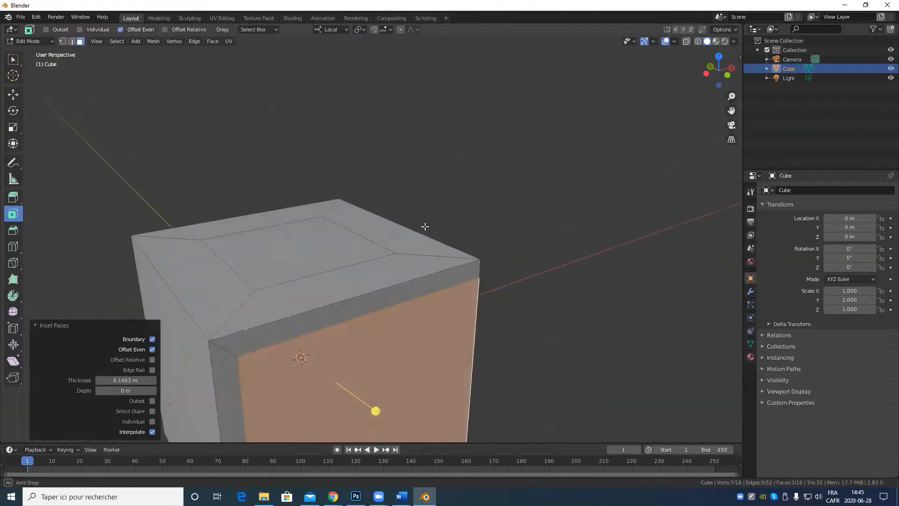
Select a single side face of the cube, try insetting it with Inset Faces, and undo the inset.
scroll(363, 261, "down", 5)
middle_click_drag(363, 261, 396, 222)
left_click(396, 223)
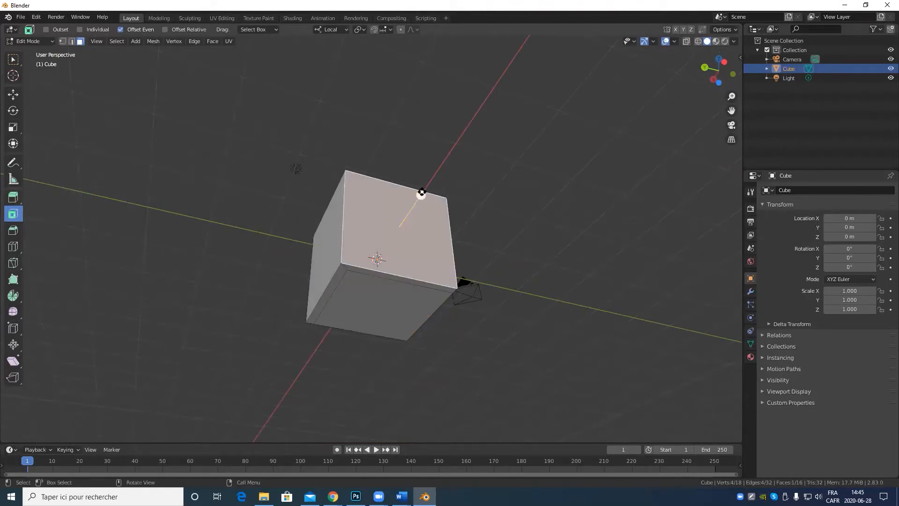
left_click_drag(422, 192, 510, 180)
middle_click_drag(479, 224, 498, 250)
key("ctrl+z")
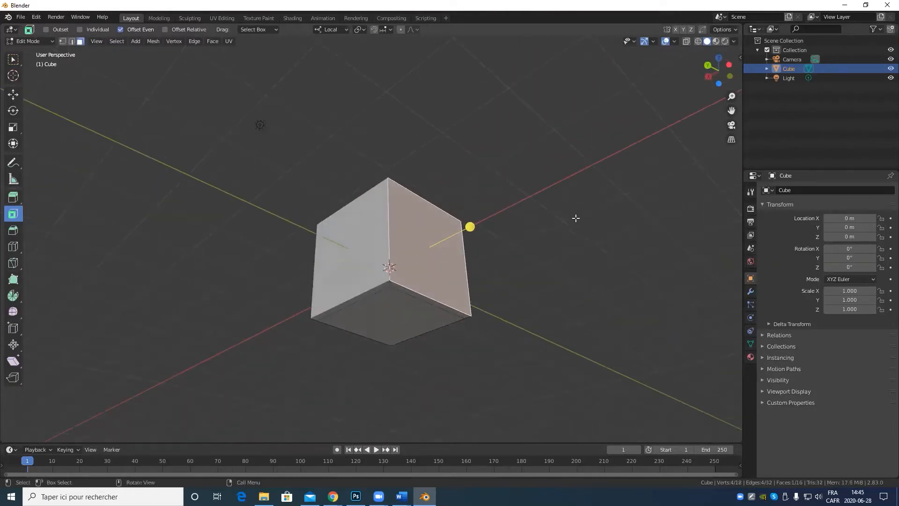
Extrude the selected side face outward by about 1.77 m with Extrude Region, and undo the extrusion.
left_click(10, 203)
scroll(484, 253, "up", 2)
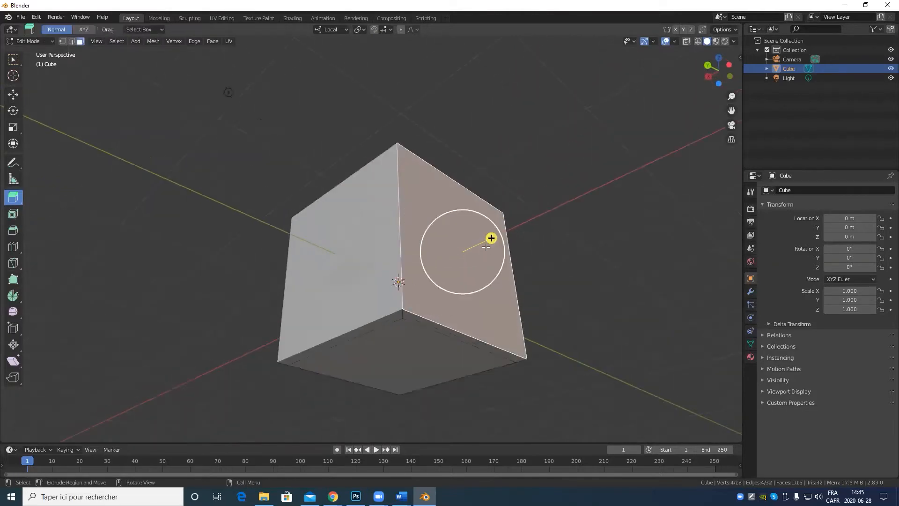
left_click_drag(492, 238, 669, 201)
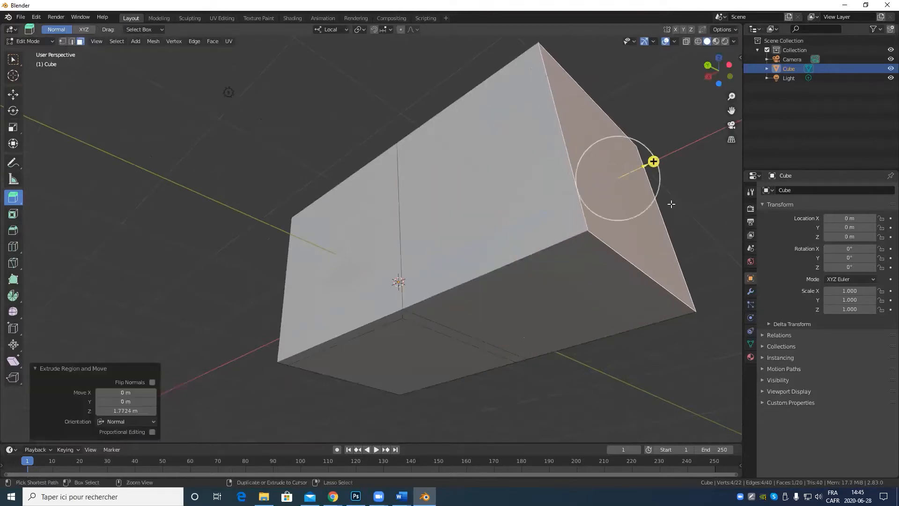
key("ctrl+z")
middle_click_drag(425, 271, 402, 296)
key("s")
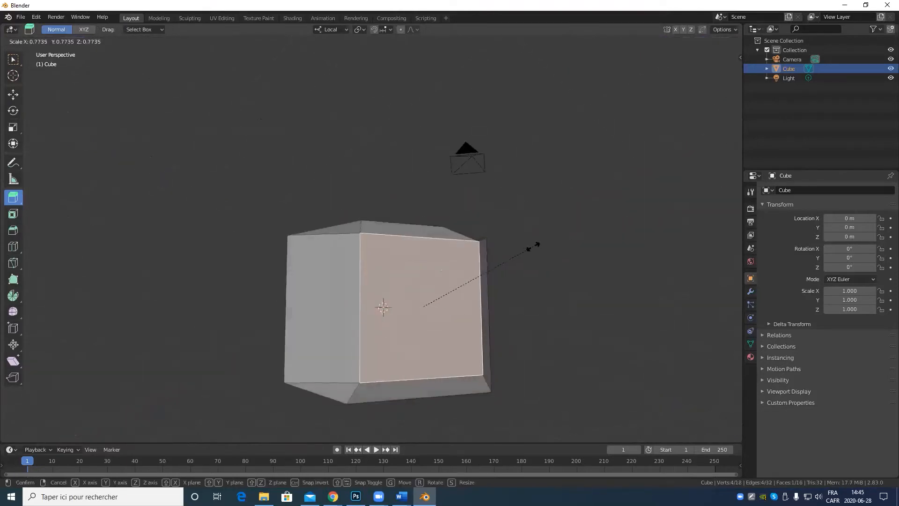
right_click(532, 247)
Extrude the selected side face in place with zero offset and scale the new face down to about 0.667.
left_click_drag(443, 307, 542, 217)
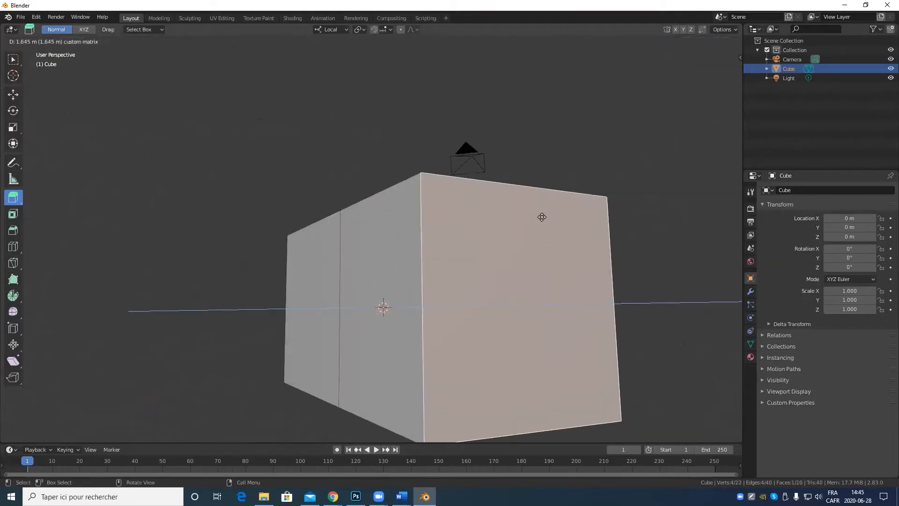
right_click(541, 217)
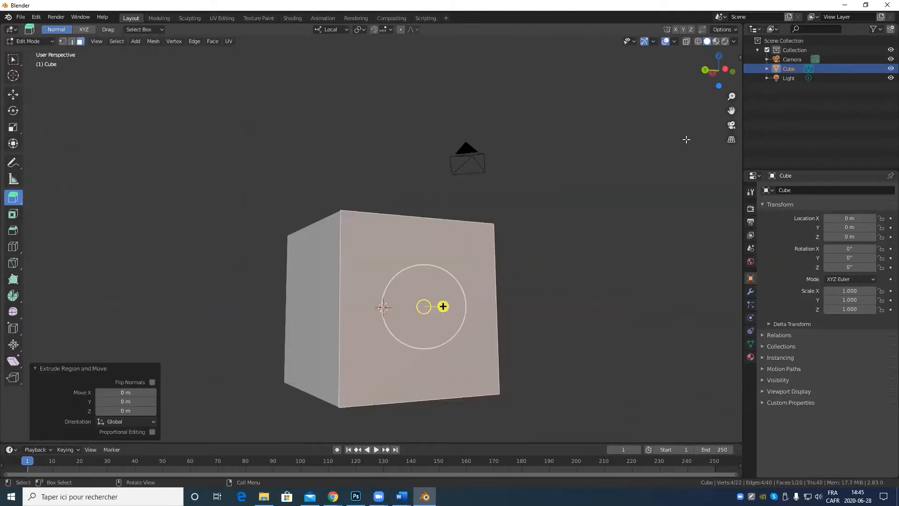
key("s")
left_click(601, 195)
scroll(576, 247, "down", 5)
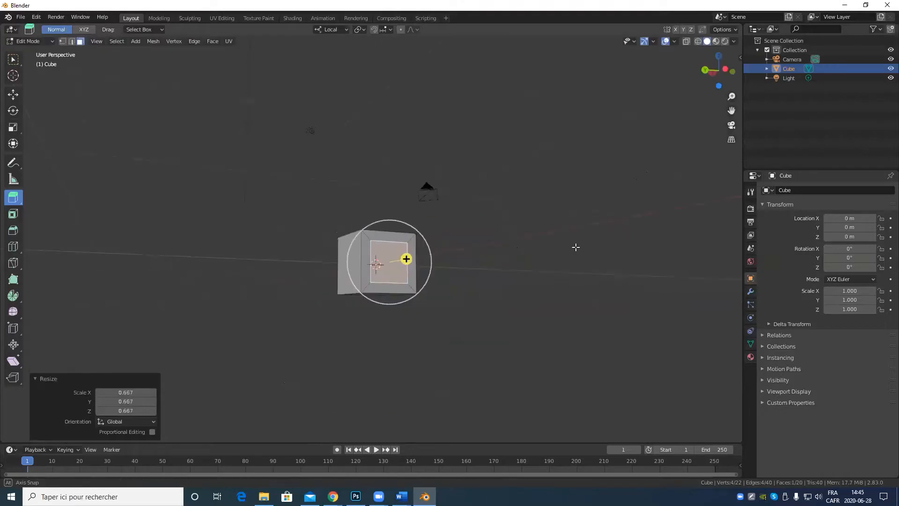
Select the bottom face and two adjacent side faces of the cube, and extrude them together in place with zero offset.
middle_click_drag(575, 247, 463, 292)
scroll(350, 344, "up", 5)
middle_click_drag(350, 344, 190, 207)
left_click(333, 267)
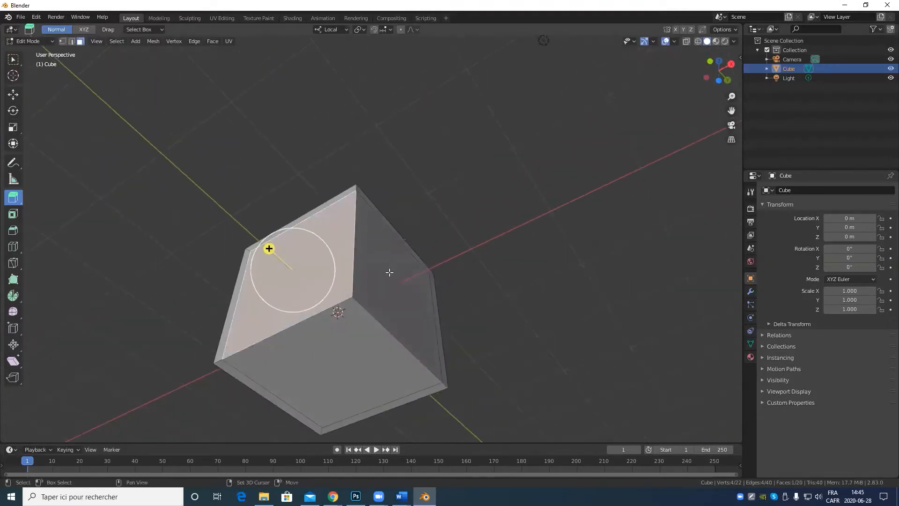
left_click(392, 281, "shift")
left_click(351, 365, "shift")
middle_click_drag(351, 365, 659, 271)
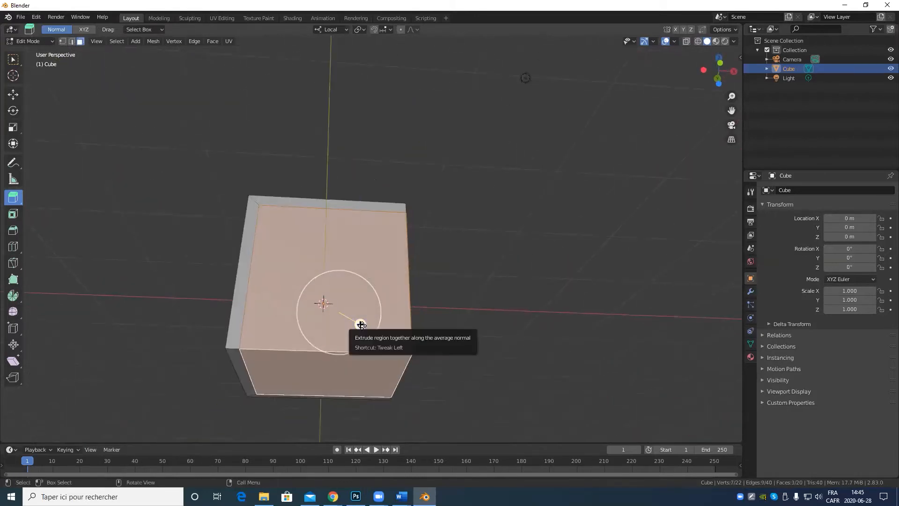
key("e")
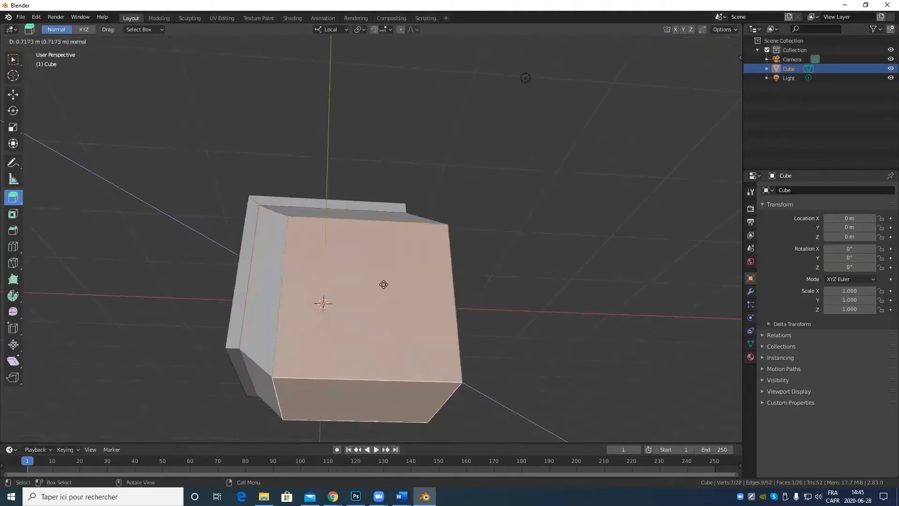
right_click(509, 249)
middle_click_drag(595, 199, 528, 221)
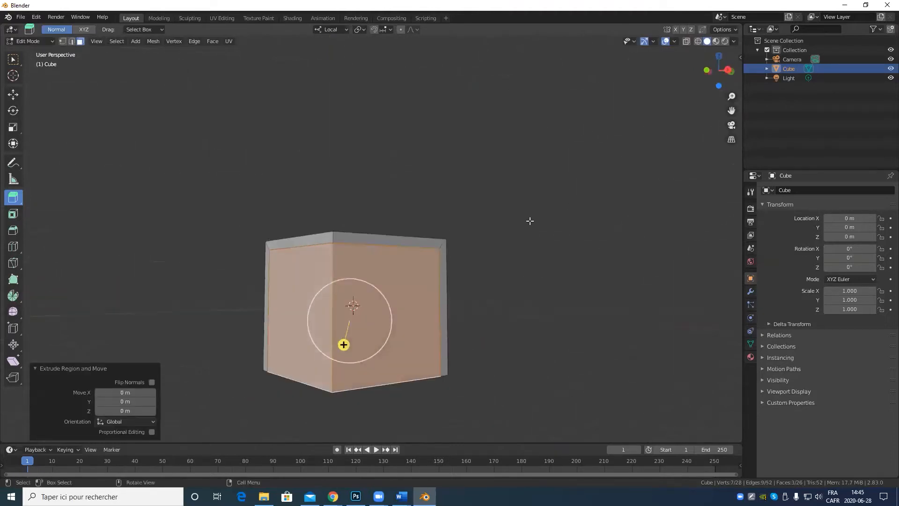
Scale the three newly extruded faces together to about 0.647.
key("s")
left_click(477, 249)
middle_click_drag(436, 347, 439, 195)
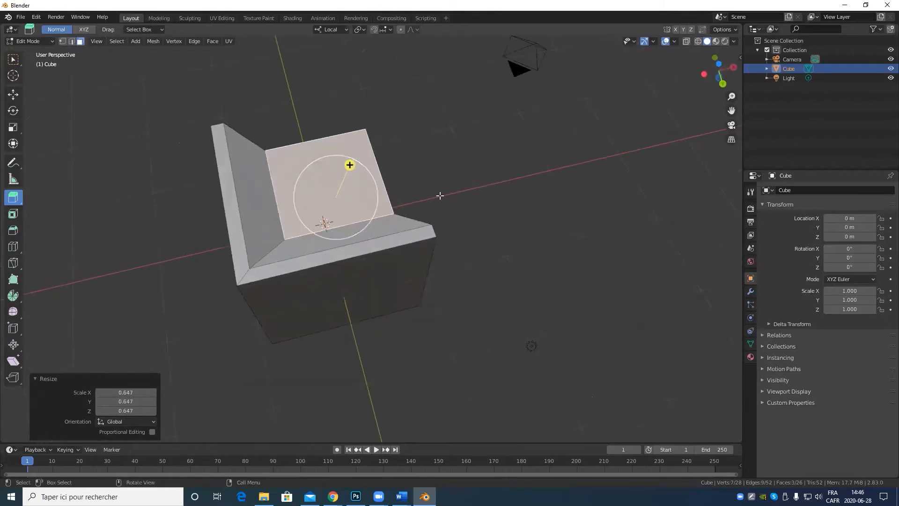
scroll(440, 195, "up", 5)
middle_click_drag(506, 93, 551, 253, "shift")
scroll(550, 253, "down", 5)
middle_click_drag(441, 300, 410, 229)
Keep the pivot point on Median Point, examine how the scaled faces sit within the cube, and undo the scaling.
left_click(365, 29)
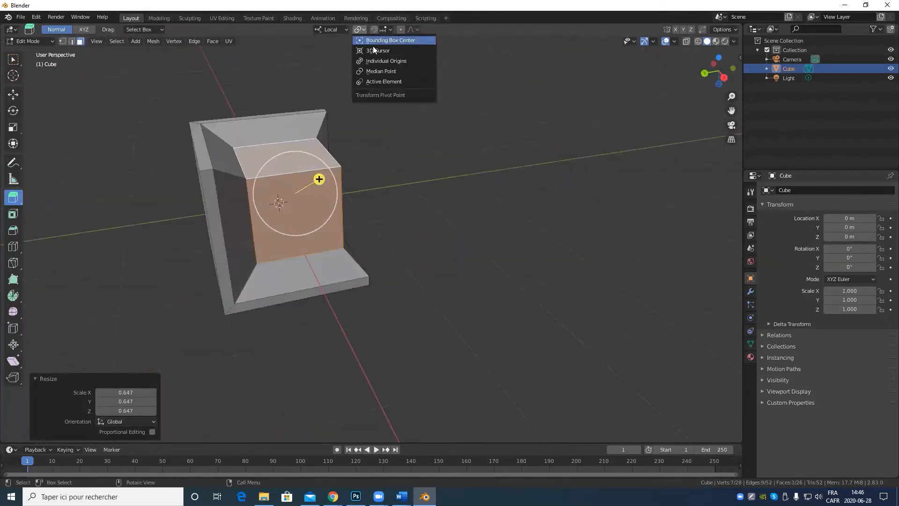
left_click(408, 70)
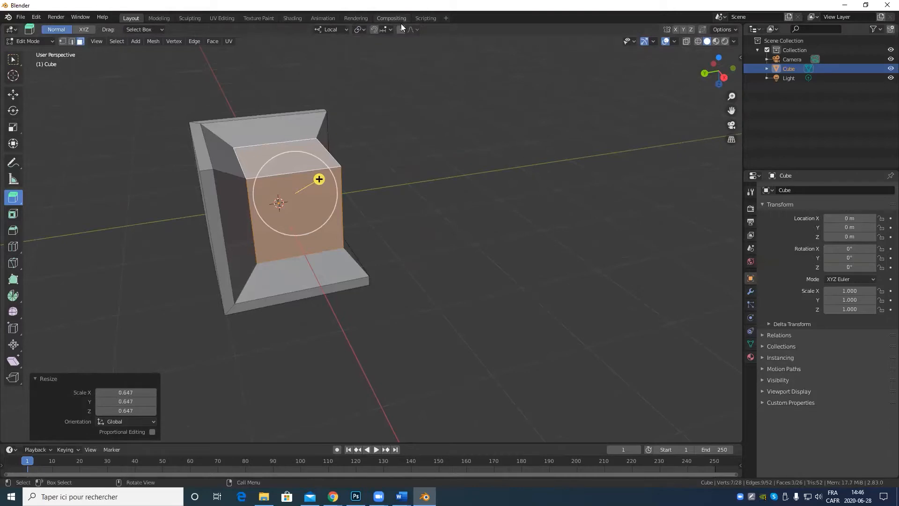
scroll(379, 164, "up", 5)
middle_click_drag(379, 164, 486, 306)
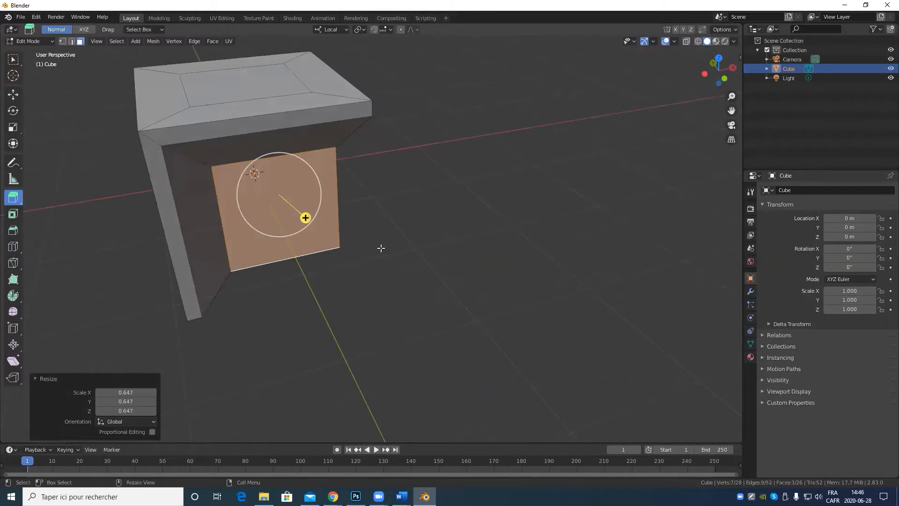
middle_click_drag(381, 248, 341, 266)
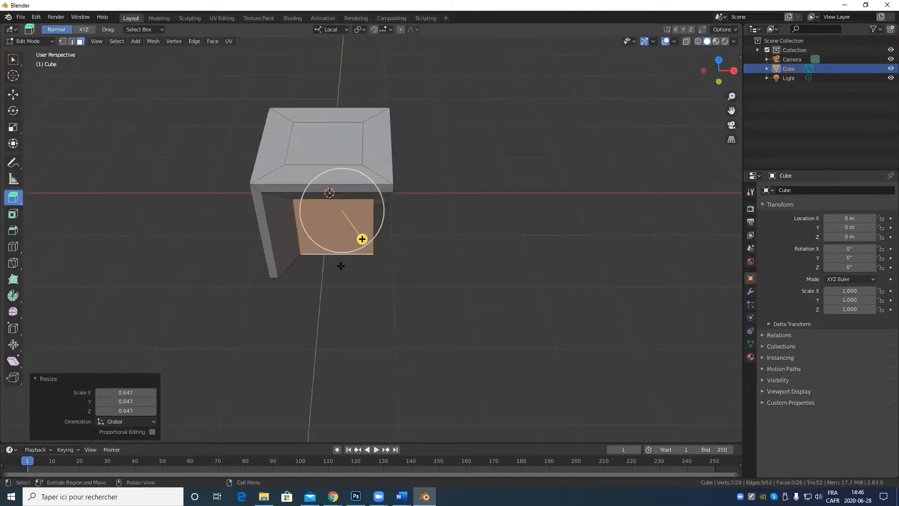
key("ctrl+z")
In vertex selection, set the pivot point to Active Element and make the three faces' shared corner vertex the active one.
middle_click_drag(415, 299, 378, 285)
key("1")
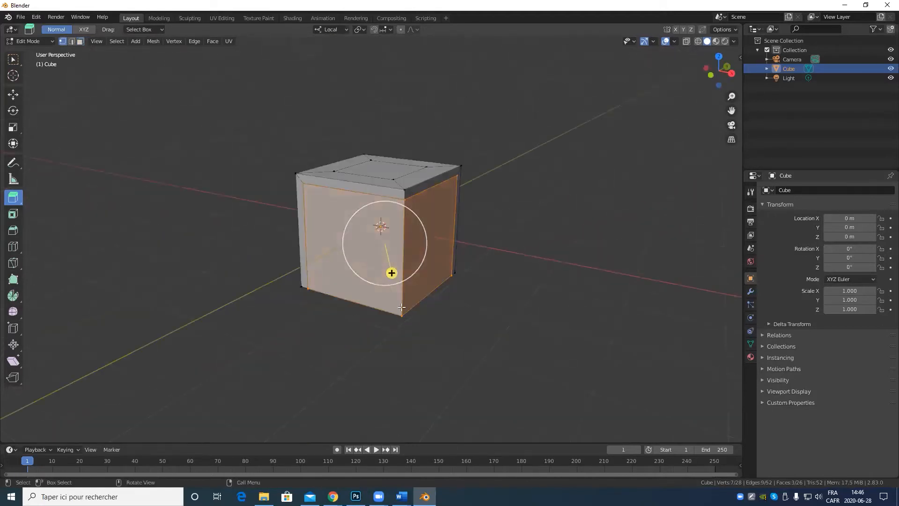
left_click(361, 30)
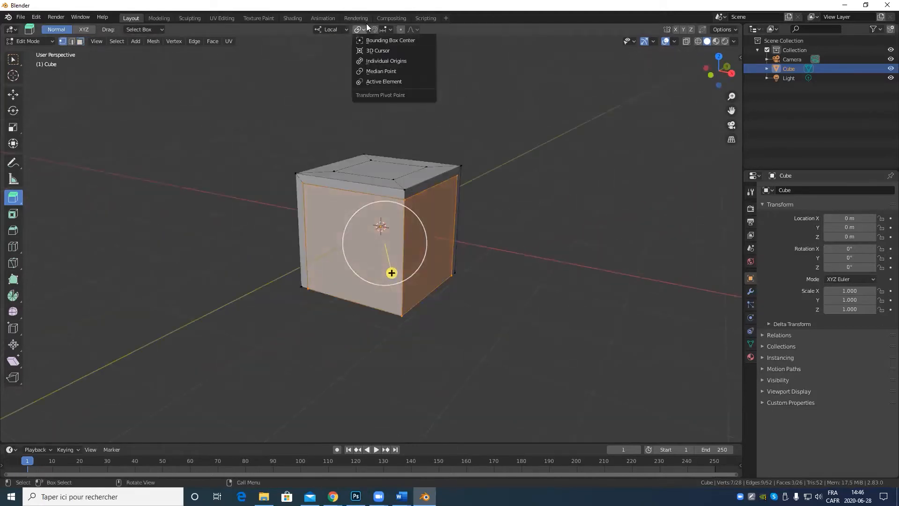
left_click(393, 81)
left_click(401, 315, "shift")
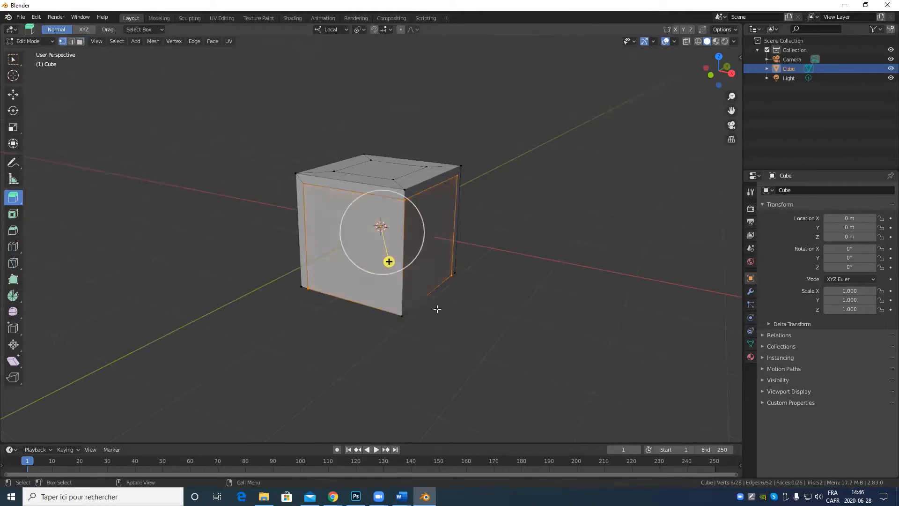
left_click(401, 318, "shift")
Scale the three faces to about 0.548 around the active corner vertex and inspect the result from several sides.
middle_click_drag(510, 308, 526, 220)
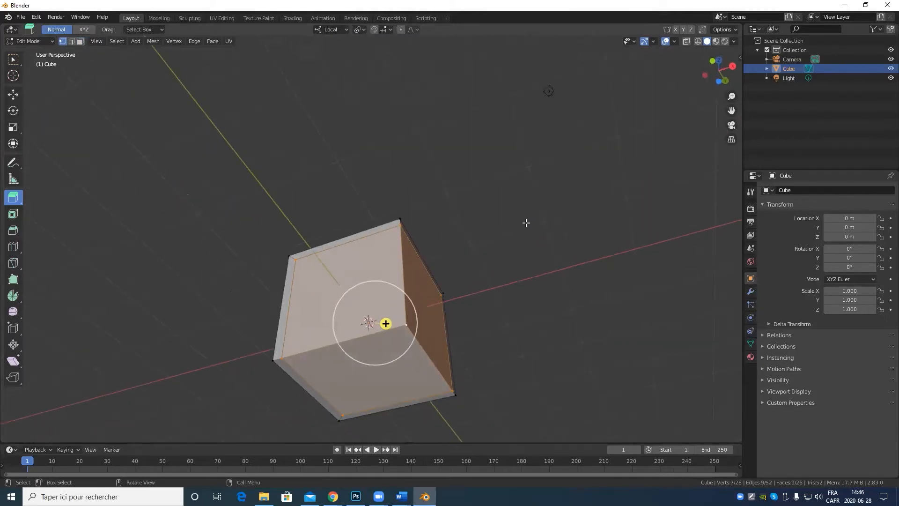
key("s")
left_click(496, 274)
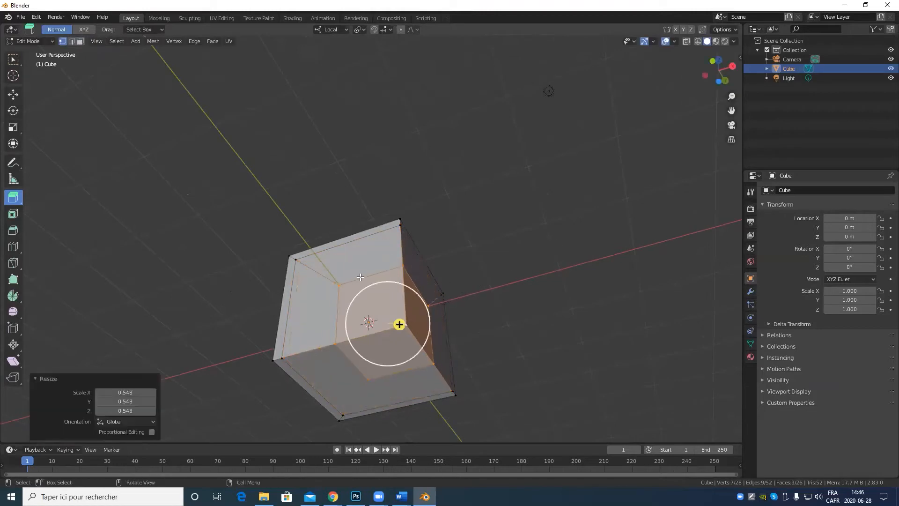
middle_click_drag(361, 277, 56, 272)
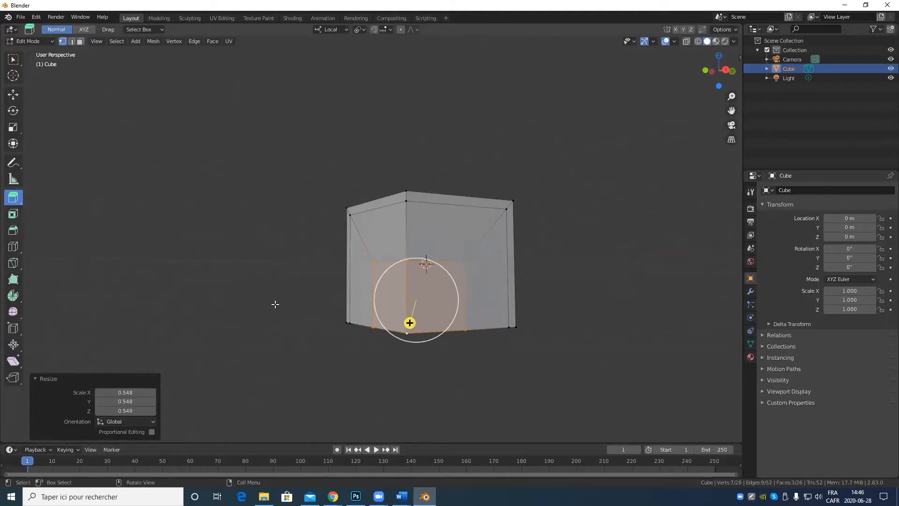
middle_click_drag(482, 251, 355, 203)
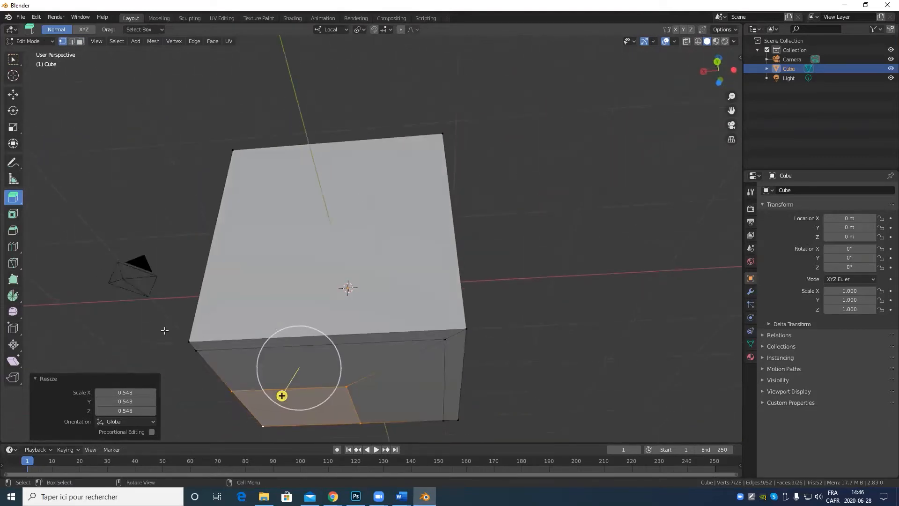
Return to Object Mode, delete the edited cube, and add a new 2 m mesh cube at the world origin.
key("Tab")
key("Delete")
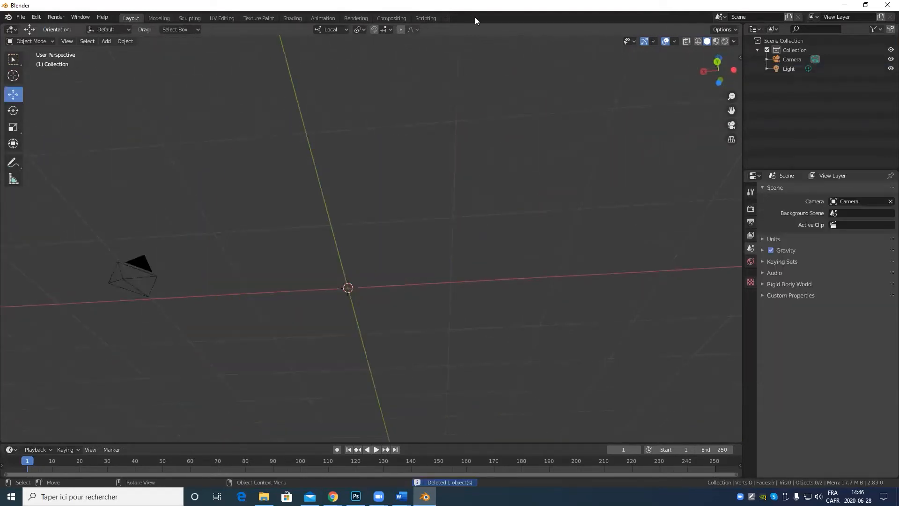
left_click(107, 41)
mouse_move(141, 52)
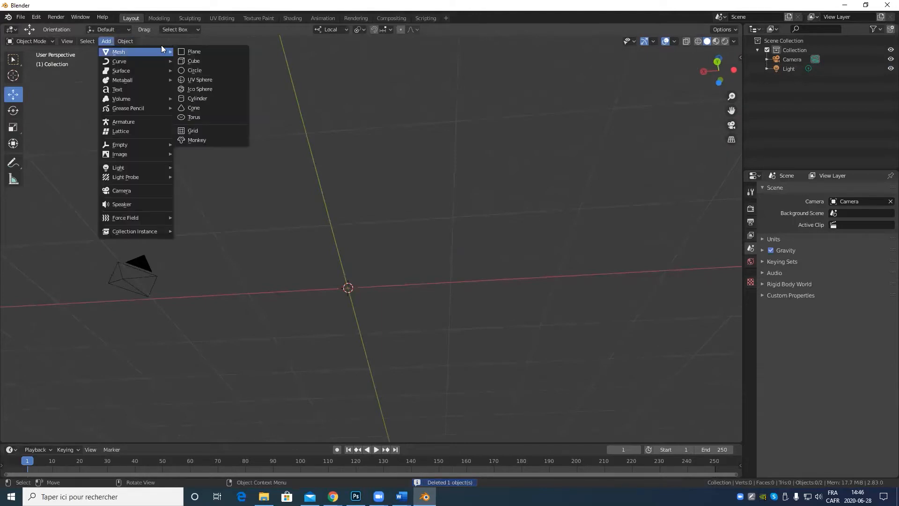
left_click(203, 61)
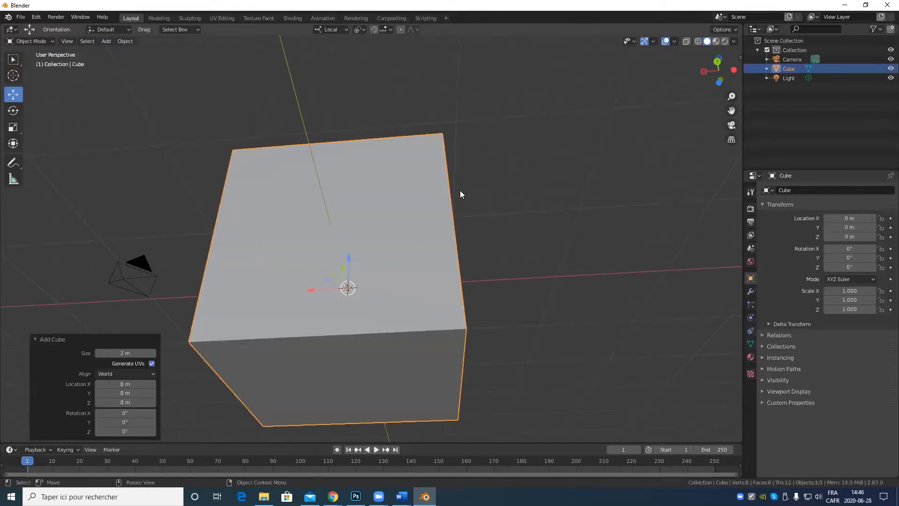
In Edit Mode with edge selection, bevel all edges of the new cube by about 0.05 m with one segment.
key("Tab")
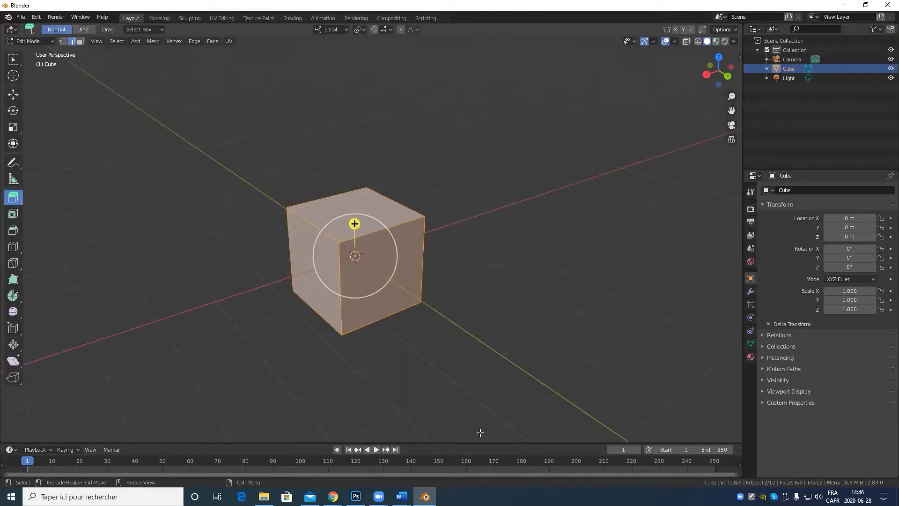
scroll(309, 355, "up", 4)
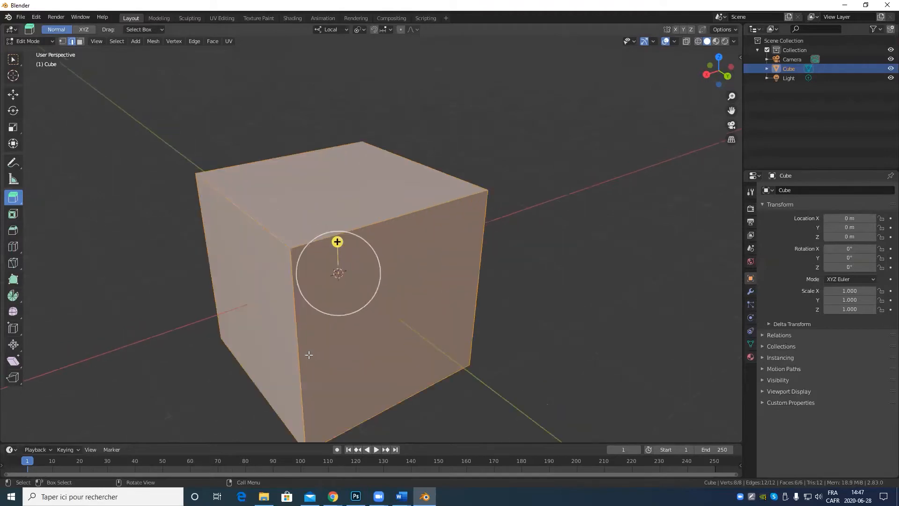
left_click(14, 232)
left_click_drag(339, 224, 340, 239)
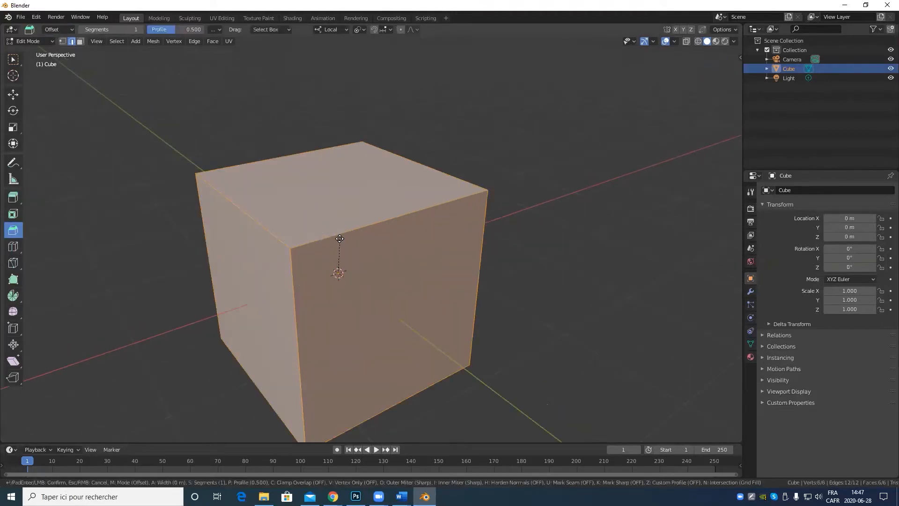
left_click_drag(339, 274, 300, 254)
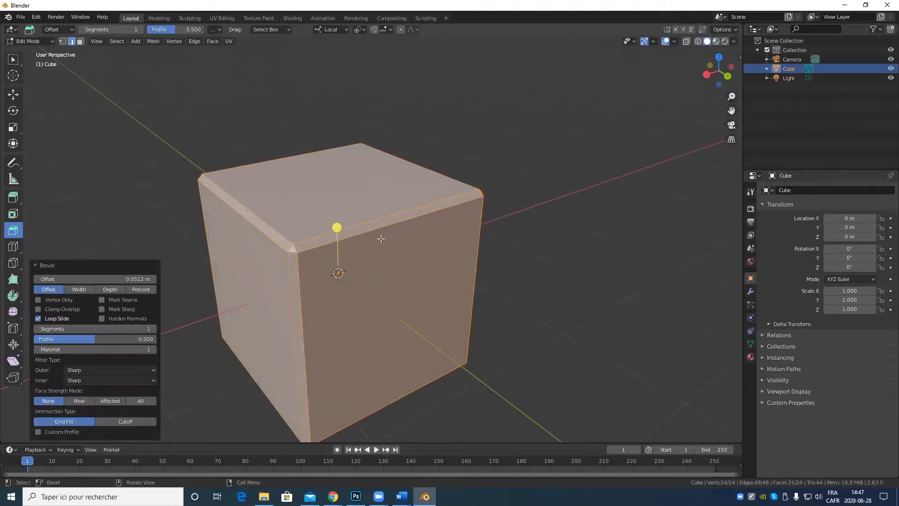
Examine the cube's bevelled edges and corners from several angles, and undo the bevel.
middle_click_drag(268, 237, 348, 251, "shift")
scroll(298, 228, "up", 4)
scroll(195, 246, "down", 6)
middle_click_drag(534, 245, 455, 197)
scroll(486, 262, "up", 3)
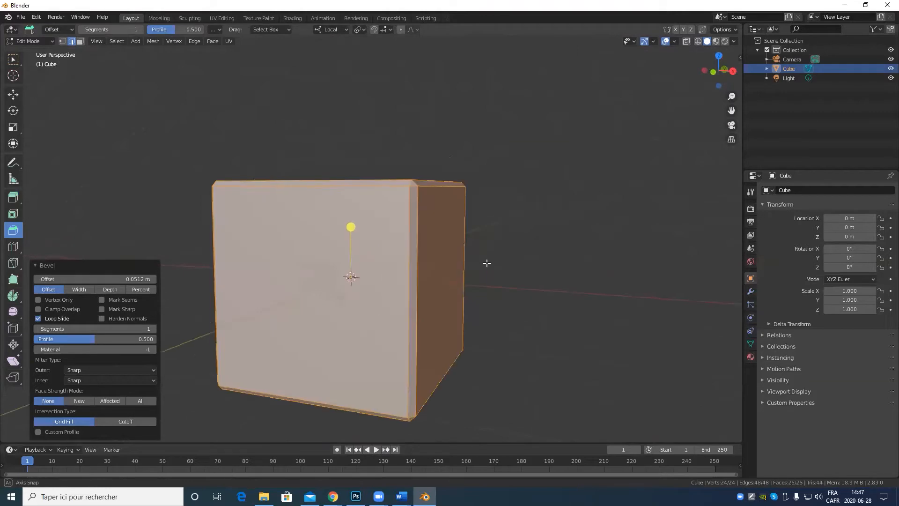
middle_click_drag(486, 263, 222, 277)
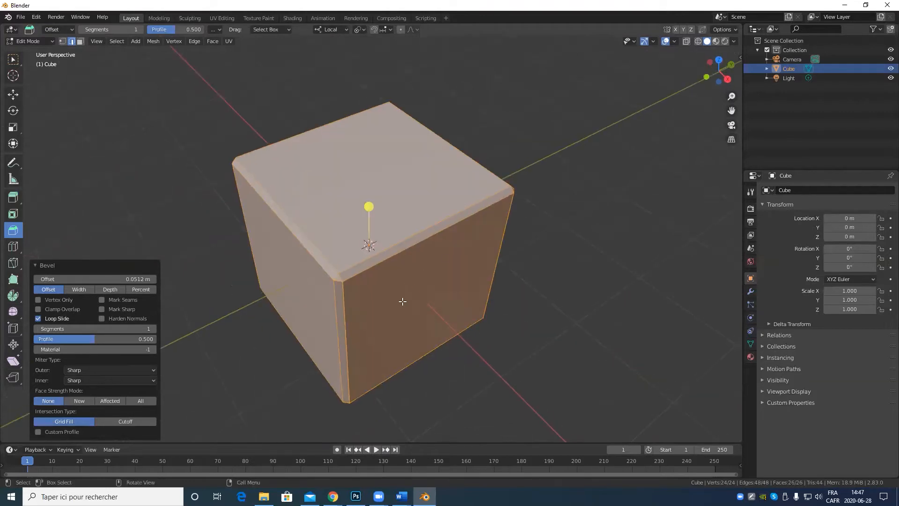
scroll(402, 301, "down", 2)
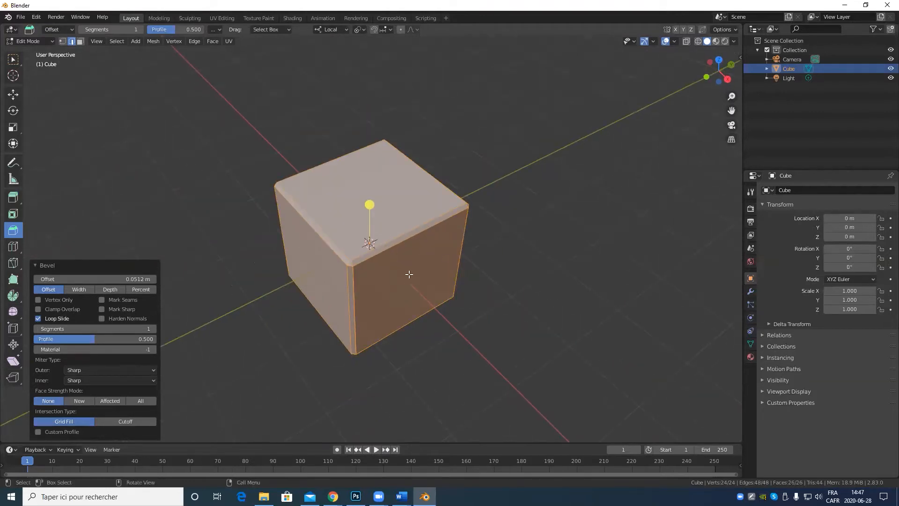
key("ctrl+z")
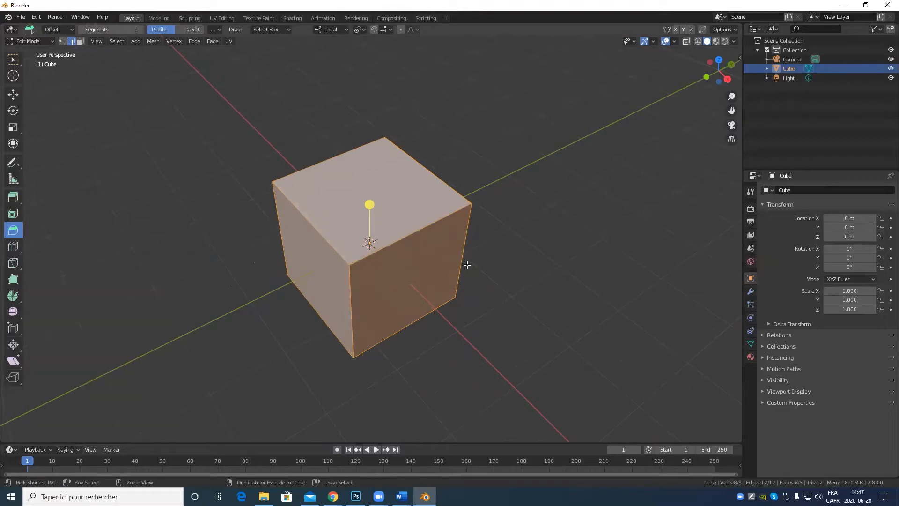
Add four parallel vertical loop cuts around the cube with the Loop Cut tool.
scroll(392, 305, "up", 3)
middle_click_drag(392, 305, 420, 305)
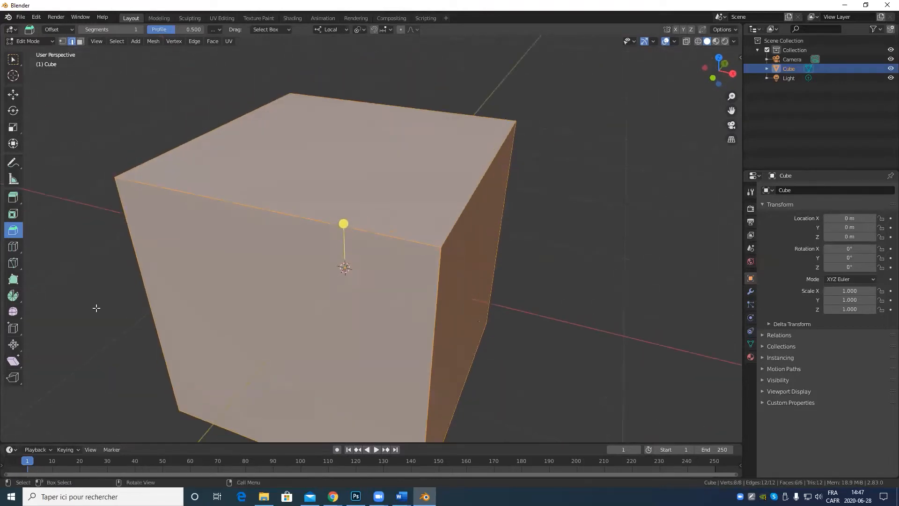
left_click(13, 252)
scroll(241, 236, "down", 5)
middle_click_drag(247, 246, 338, 215)
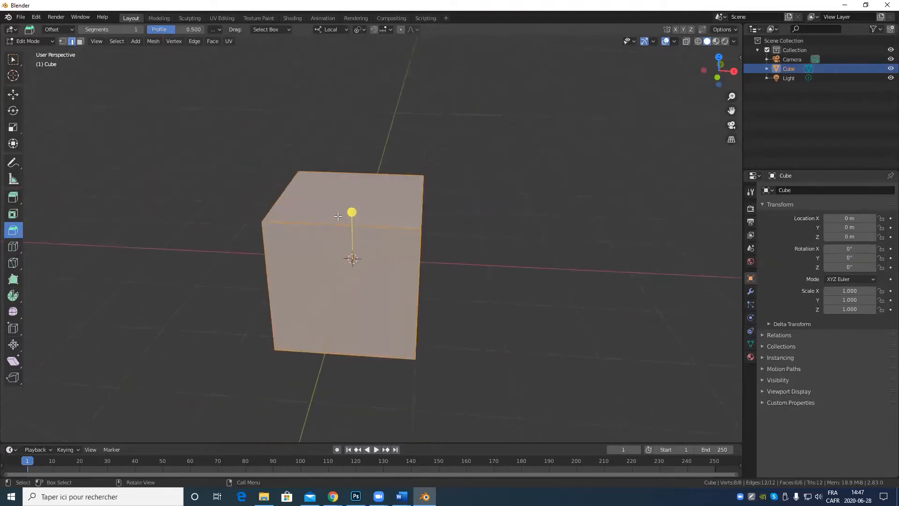
left_click(12, 247)
left_click_drag(275, 229, 380, 227)
left_click(305, 226)
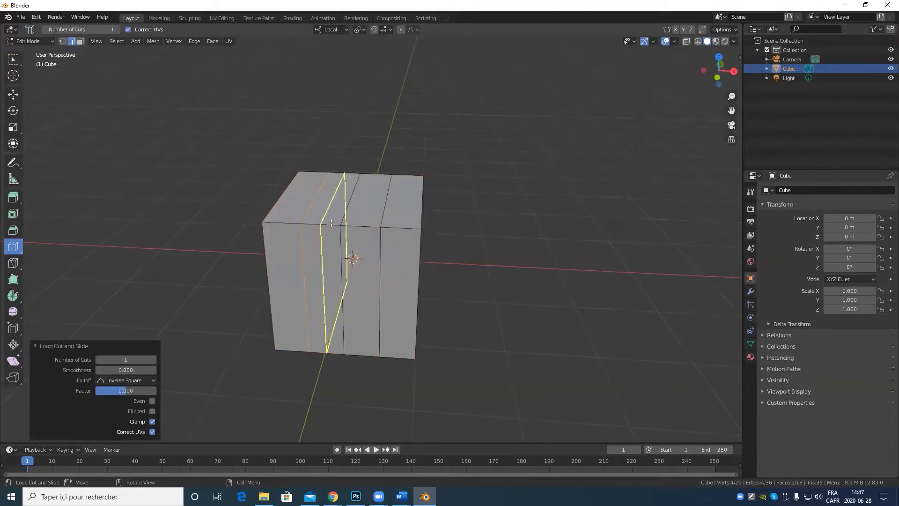
left_click(288, 227)
Add three horizontal loop cuts around the cube: near the top, just below the middle, and near the bottom.
middle_click_drag(285, 268, 334, 264)
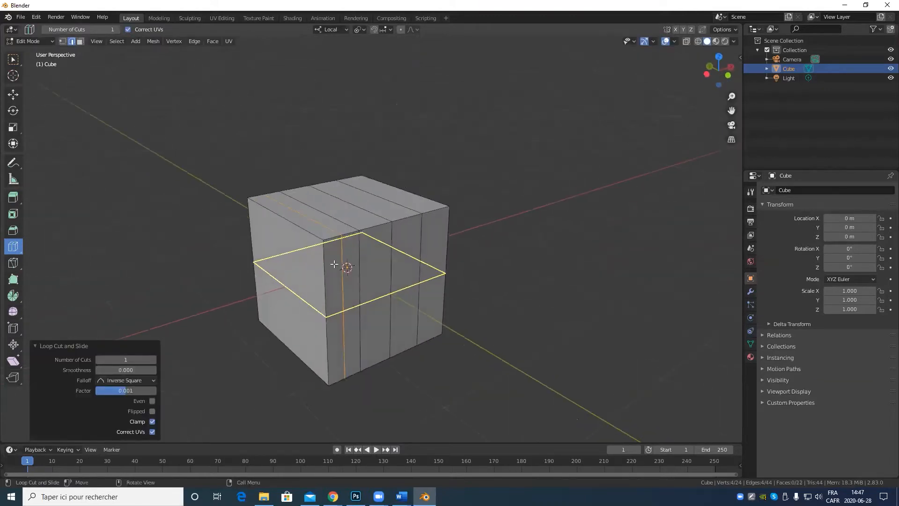
left_click_drag(377, 269, 379, 271)
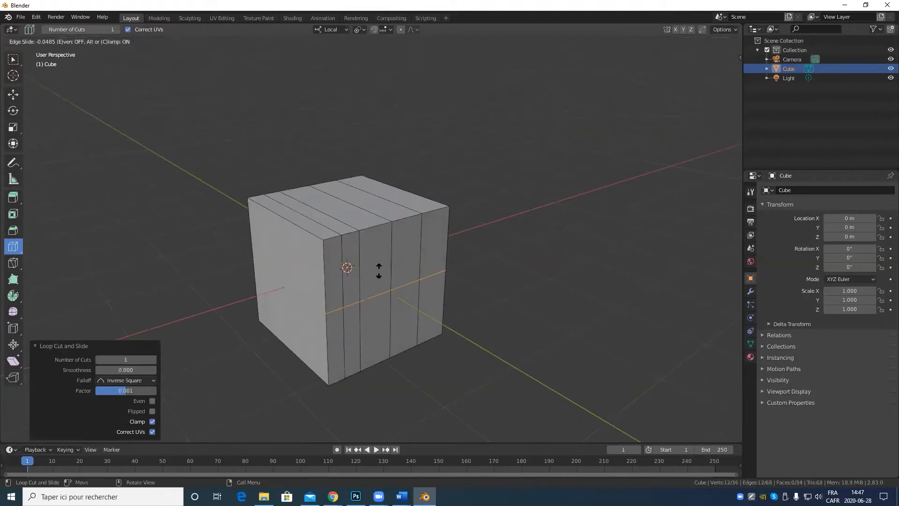
left_click_drag(398, 217, 398, 218)
left_click(360, 300)
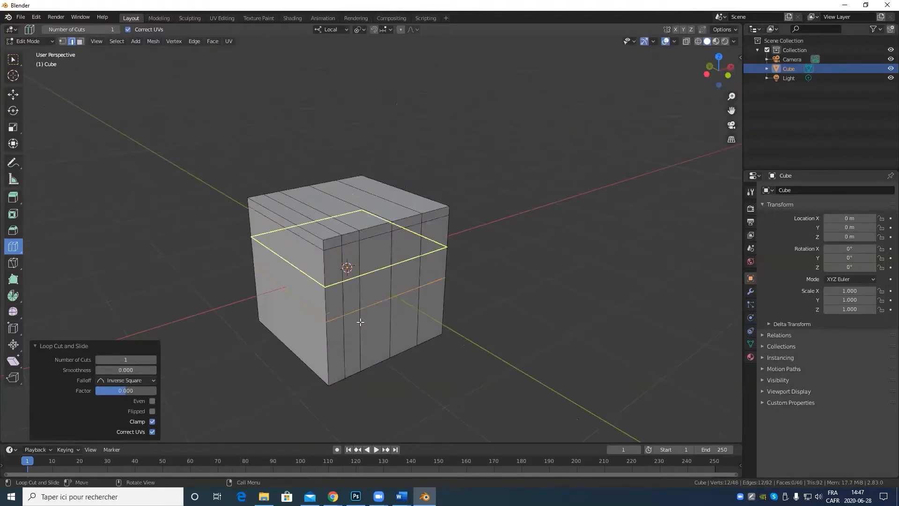
left_click(363, 341)
Add four more vertical loop cuts between the existing vertical ones.
left_click(358, 368)
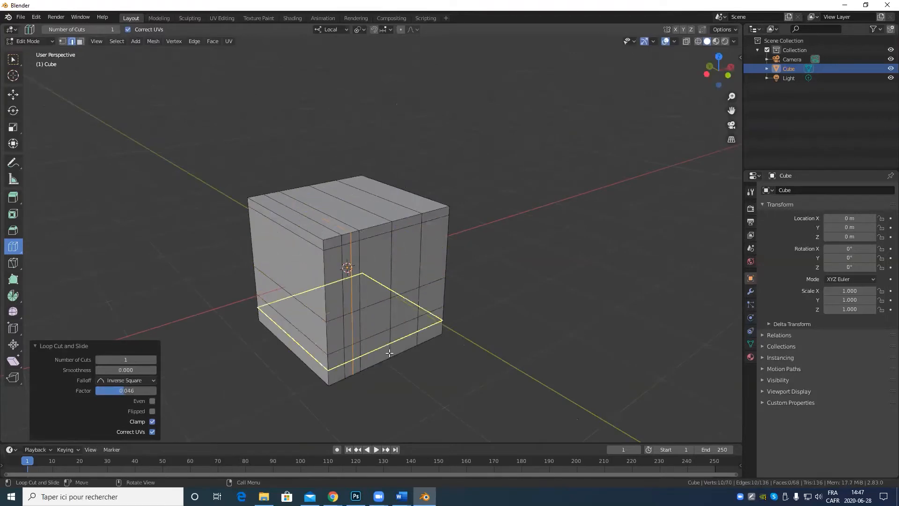
left_click(382, 358)
left_click(406, 334)
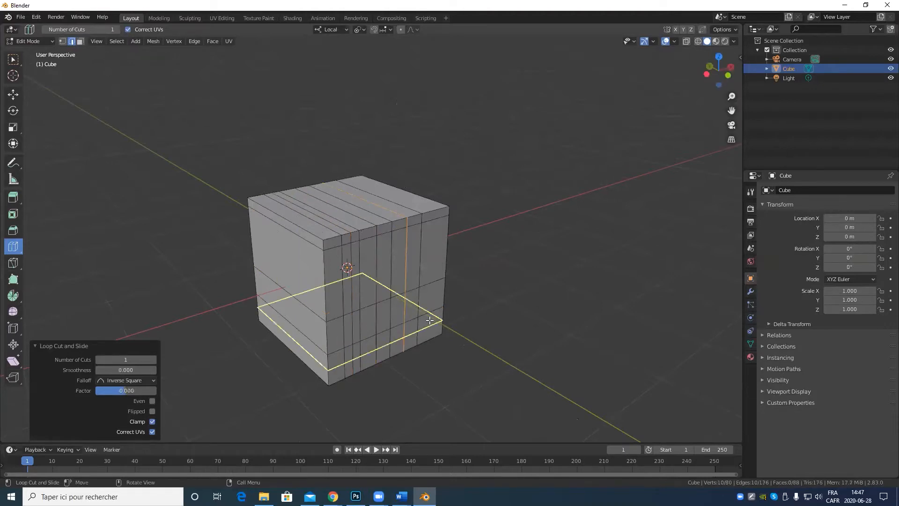
left_click(432, 322)
Subdivide the cube further with five more horizontal loop cuts and one vertical cut near its front corner.
left_click(422, 329)
left_click(354, 292)
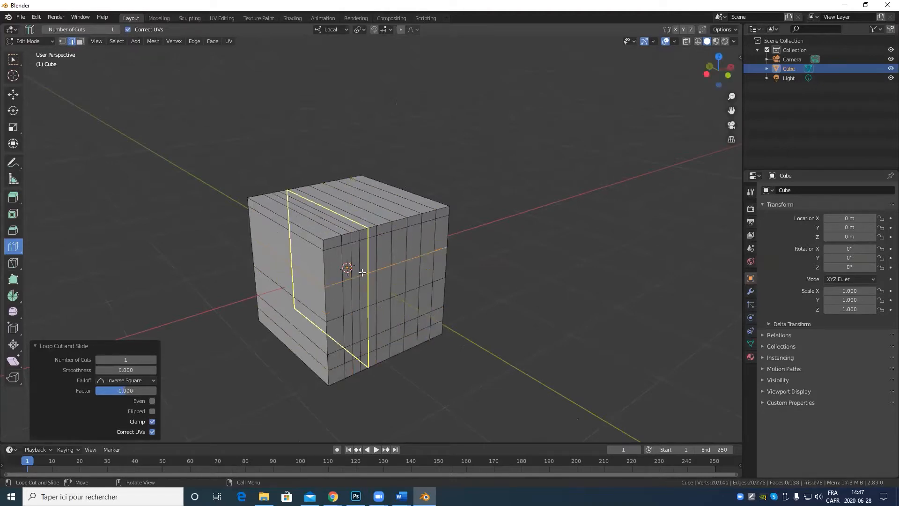
left_click(364, 259)
left_click(347, 315)
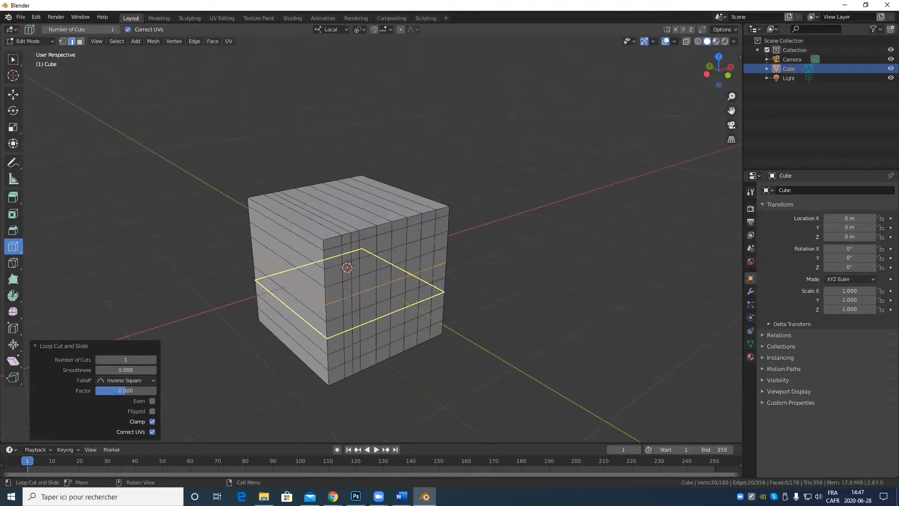
left_click(341, 342)
left_click(340, 384)
Add five loop cuts in the cube's remaining direction and one more horizontal loop, so every side carries a grid.
scroll(553, 277, "up", 4)
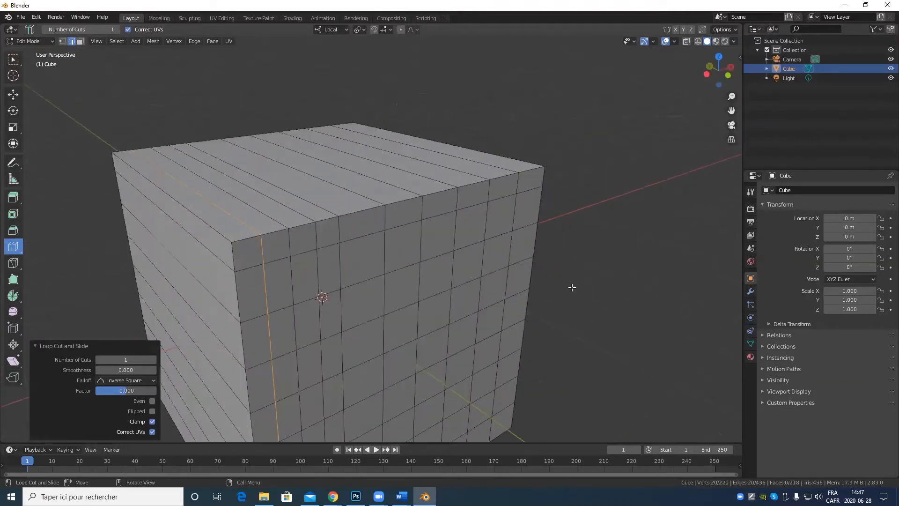
middle_click_drag(571, 288, 445, 321)
scroll(442, 318, "down", 5)
middle_click_drag(395, 278, 400, 274)
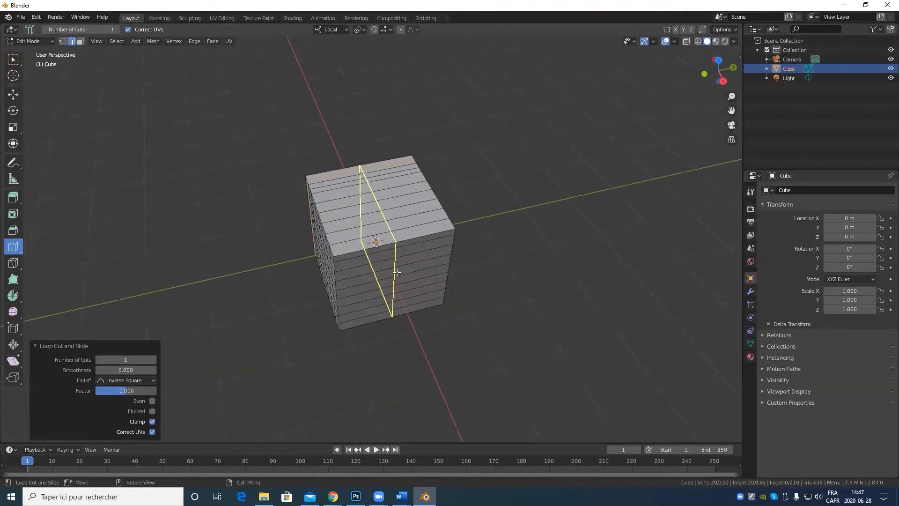
left_click(397, 274)
left_click(352, 291)
left_click(453, 245)
left_click(439, 272)
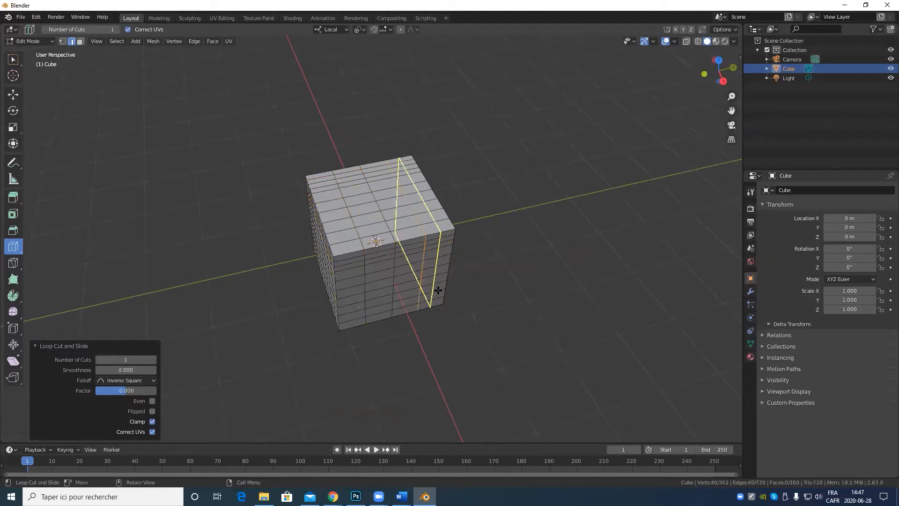
left_click(440, 288)
left_click(372, 292)
In face selection, select six scattered faces on one gridded side, extrude them in place, and move them outward along X.
left_click(11, 95)
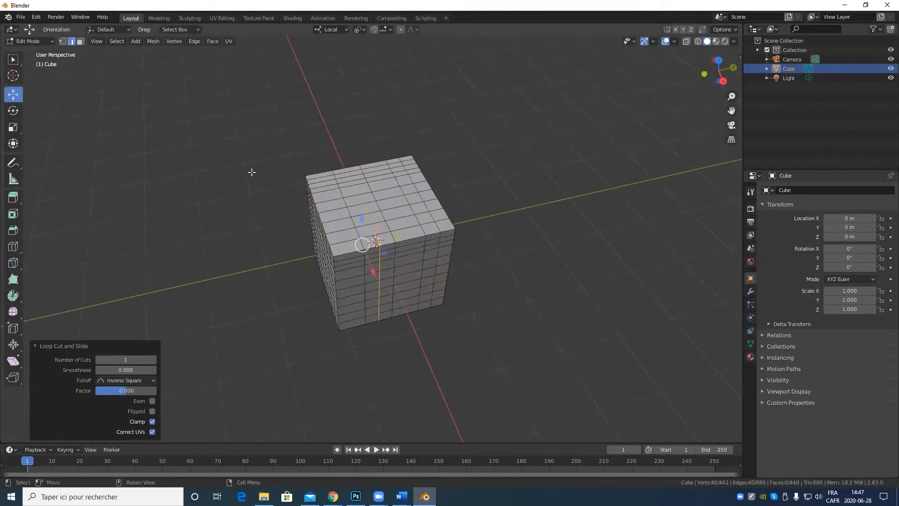
scroll(419, 347, "up", 5)
middle_click_drag(433, 379, 428, 311)
key("3")
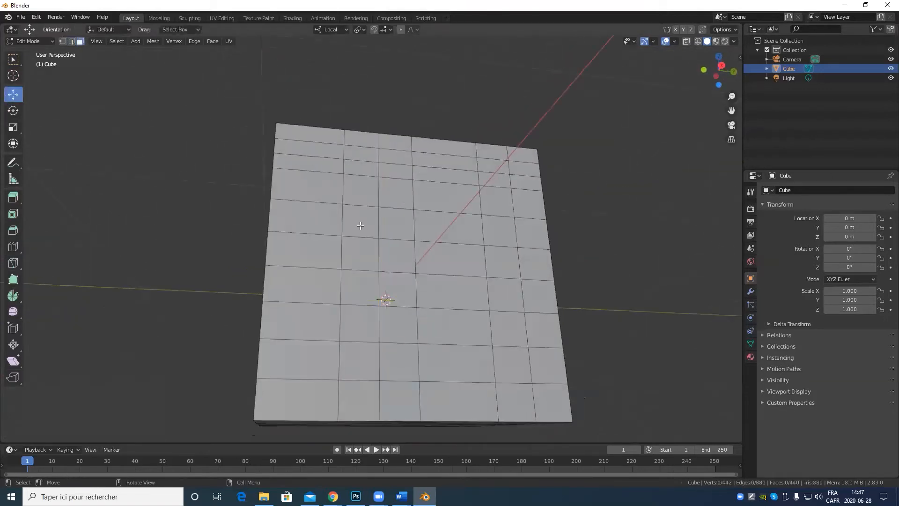
left_click(361, 222)
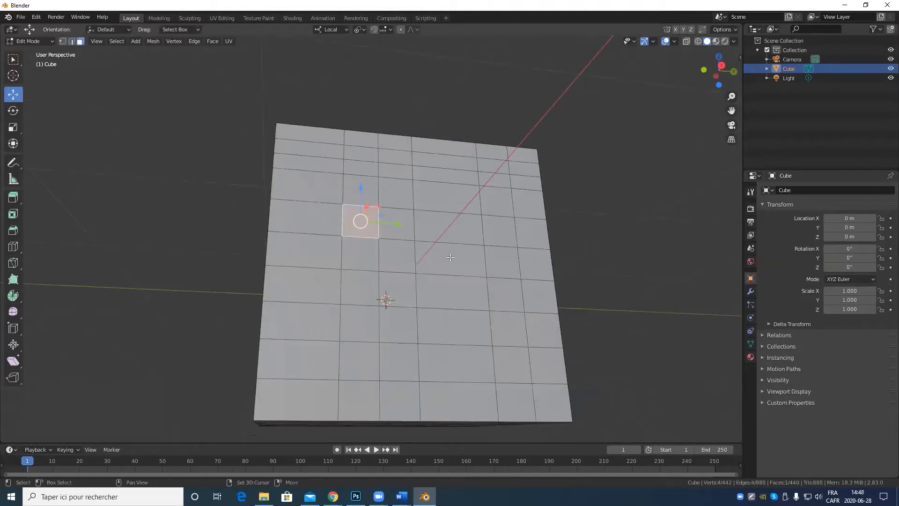
left_click(457, 346, "shift")
left_click(515, 356, "shift")
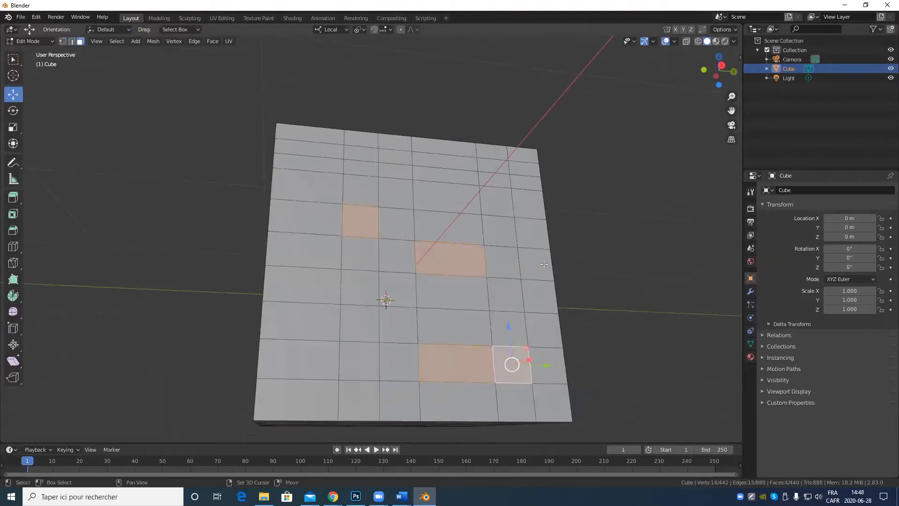
left_click(539, 253, "shift")
left_click(432, 203, "shift")
middle_click_drag(431, 203, 426, 344)
key("e")
key("Escape")
left_click_drag(494, 233, 503, 238)
Select seven other faces on the same side, extrude them in place, and move them about 0.138 m inward along local X.
left_click(416, 207)
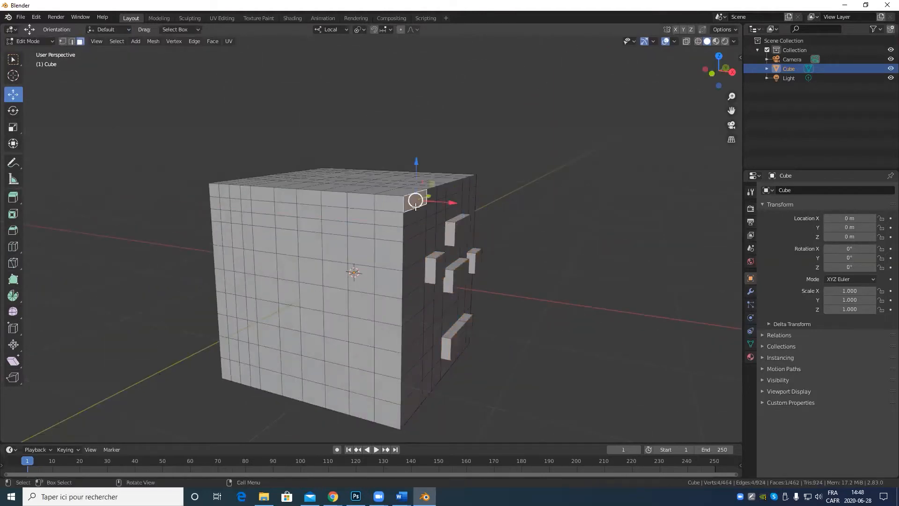
left_click(419, 268, "shift")
middle_click_drag(420, 268, 327, 243)
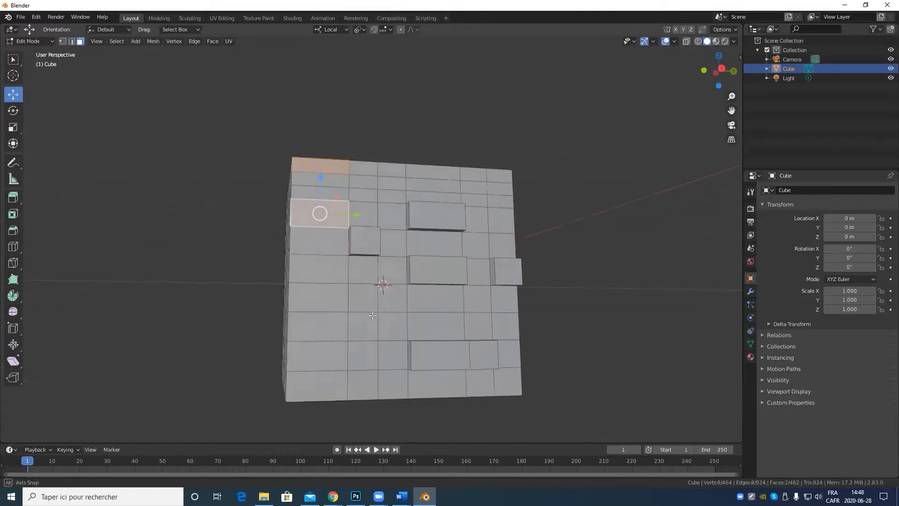
left_click(353, 330, "shift")
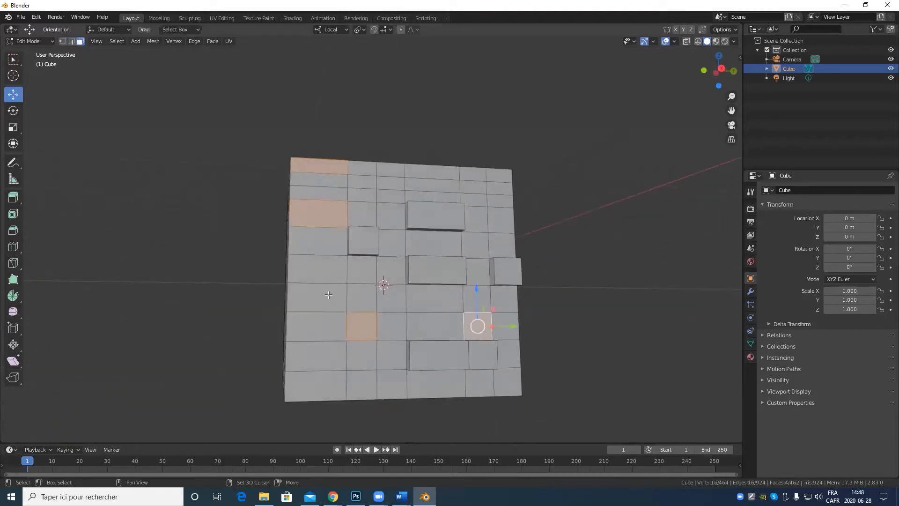
left_click(323, 384, "shift")
middle_click_drag(323, 384, 370, 386)
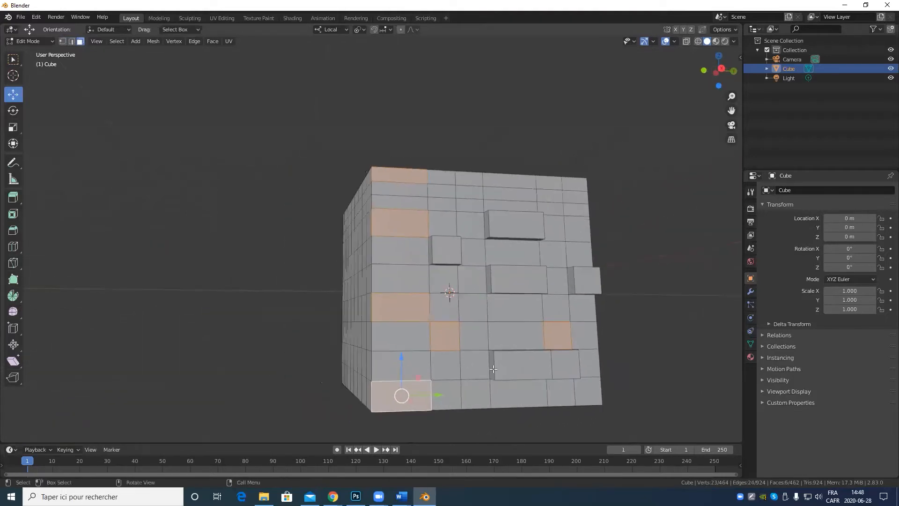
left_click(519, 393, "shift")
middle_click_drag(555, 407, 592, 407)
key("e")
key("Escape")
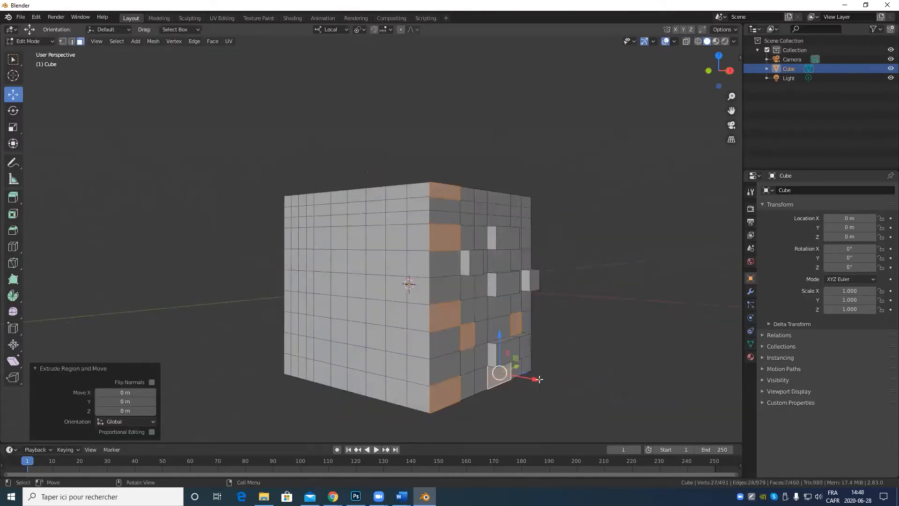
left_click_drag(538, 379, 526, 379)
Examine the extruded blocks and recessed faces on the cube's side from several angles.
middle_click_drag(527, 379, 371, 295)
middle_click_drag(420, 272, 447, 371)
scroll(447, 371, "down", 2)
scroll(473, 300, "up", 3)
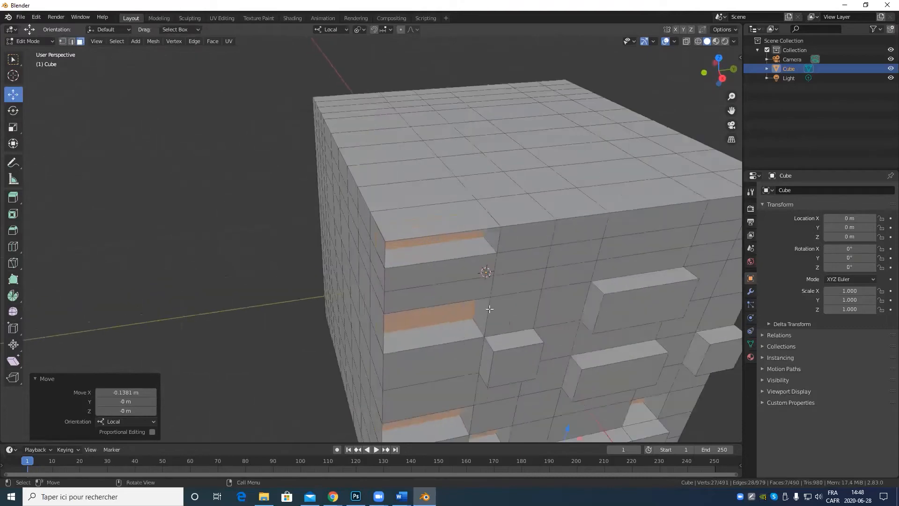
middle_click_drag(473, 281, 317, 243, "shift")
scroll(397, 295, "down", 3)
middle_click_drag(396, 295, 346, 263)
scroll(408, 284, "down", 2)
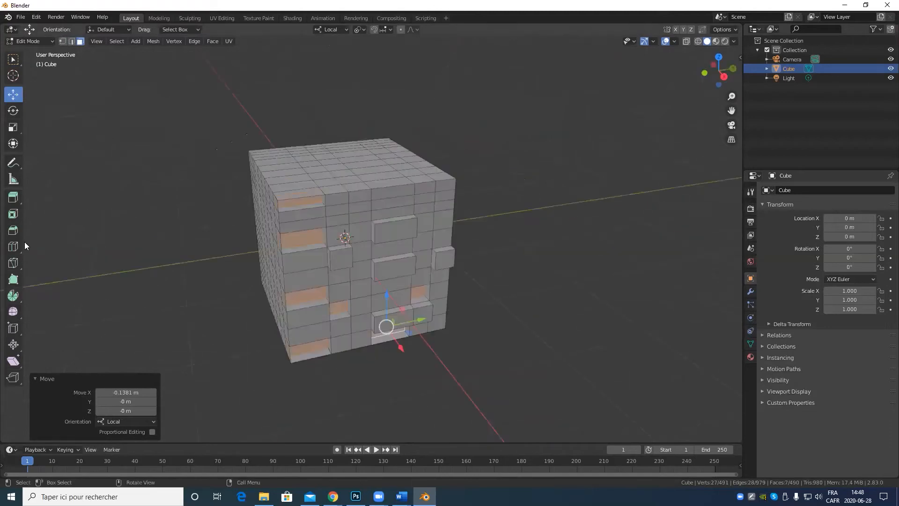
Activate the Loop Cut tool and preview a loop running across the cube's top and extruded side.
left_click(19, 245)
middle_click_drag(220, 248, 263, 243)
middle_click_drag(180, 277, 271, 294)
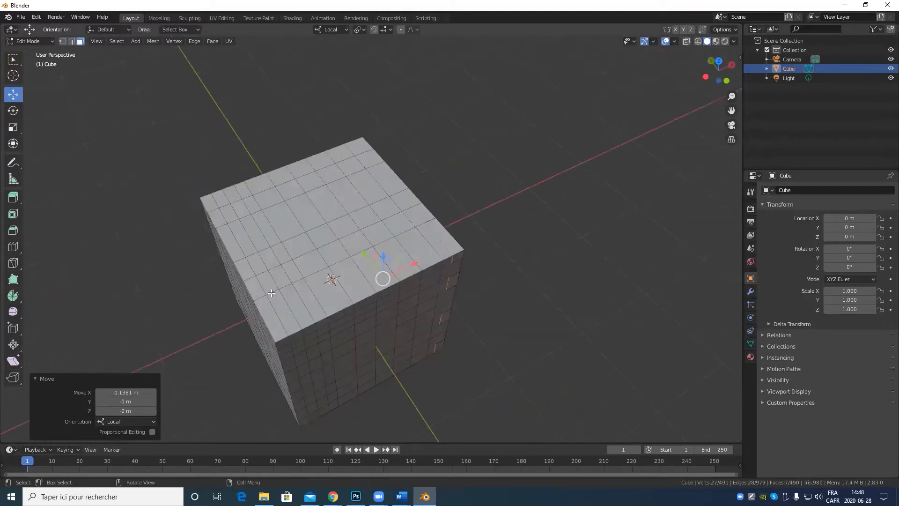
left_click(13, 247)
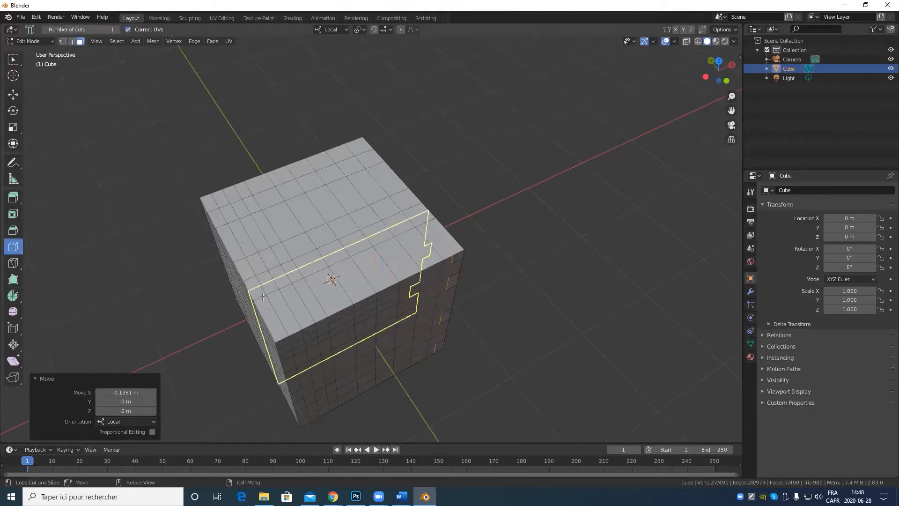
Try to add a loop cut across the cube, and undo it.
left_click_drag(274, 304, 308, 301)
middle_click_drag(461, 294, 403, 263)
key("ctrl+z")
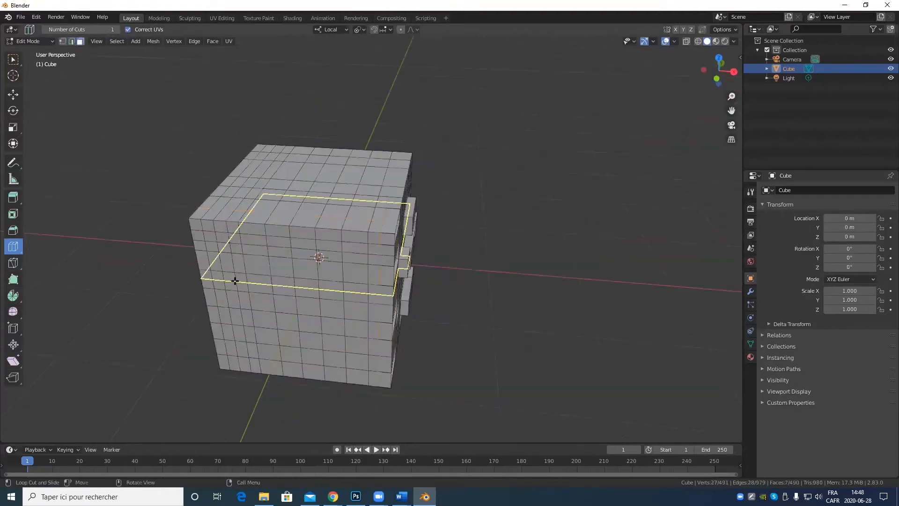
Use Offset Edge Loop Cut to add offset edges around the selected edges of the cube with a factor of 0.
middle_click_drag(121, 262, 169, 250)
left_click_drag(16, 249, 51, 267)
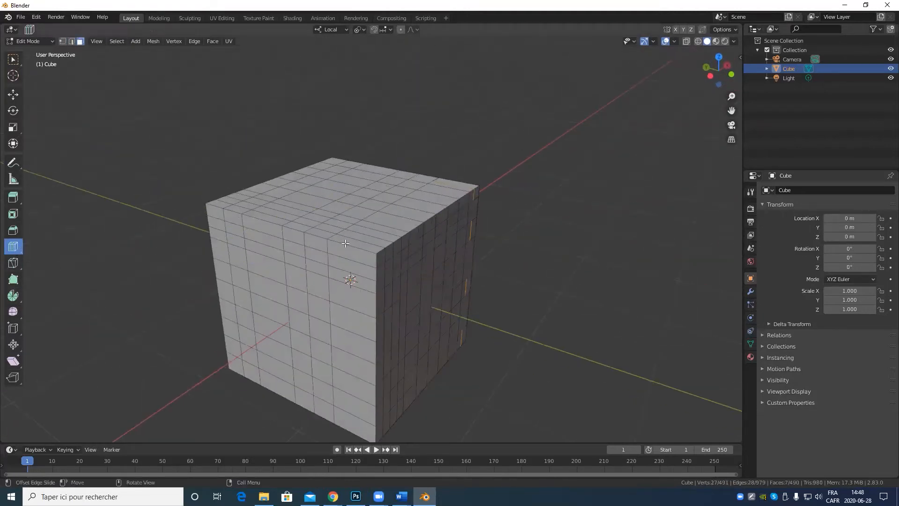
left_click(371, 245)
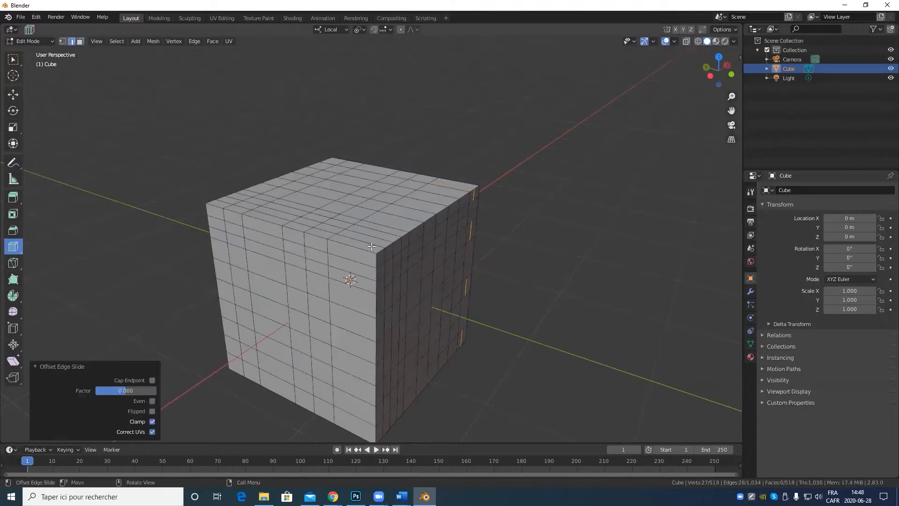
middle_click_drag(401, 249, 313, 248)
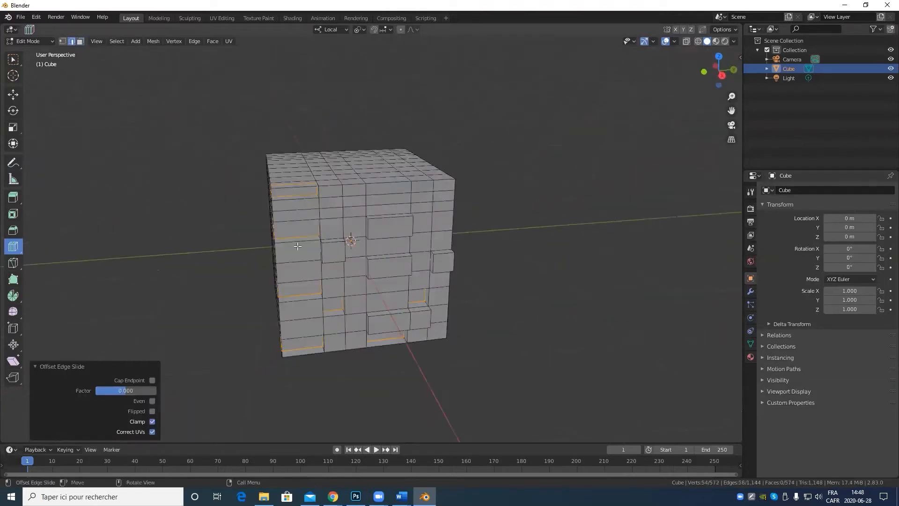
scroll(309, 248, "up", 5)
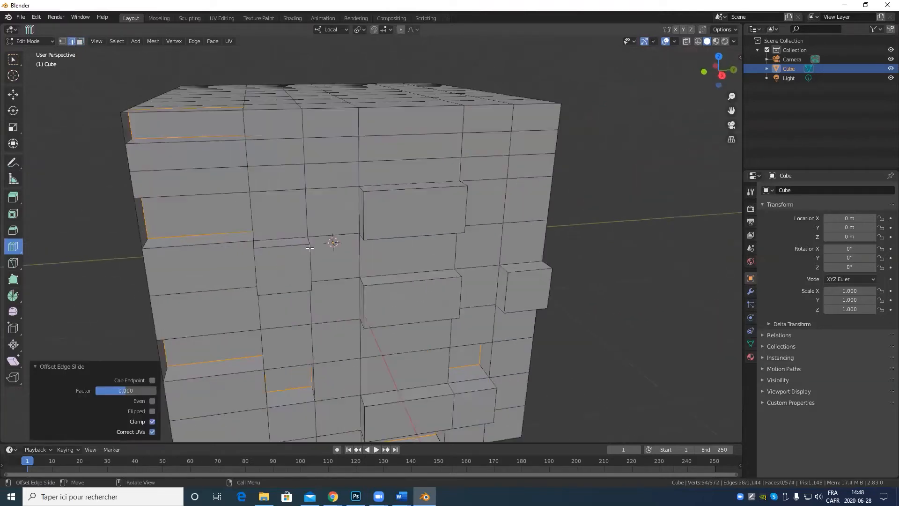
Select an edge loop across the cube's top, and in face selection mode select the face loop running over the top and the stepped side.
left_click(334, 135, "alt")
left_click(325, 108, "alt")
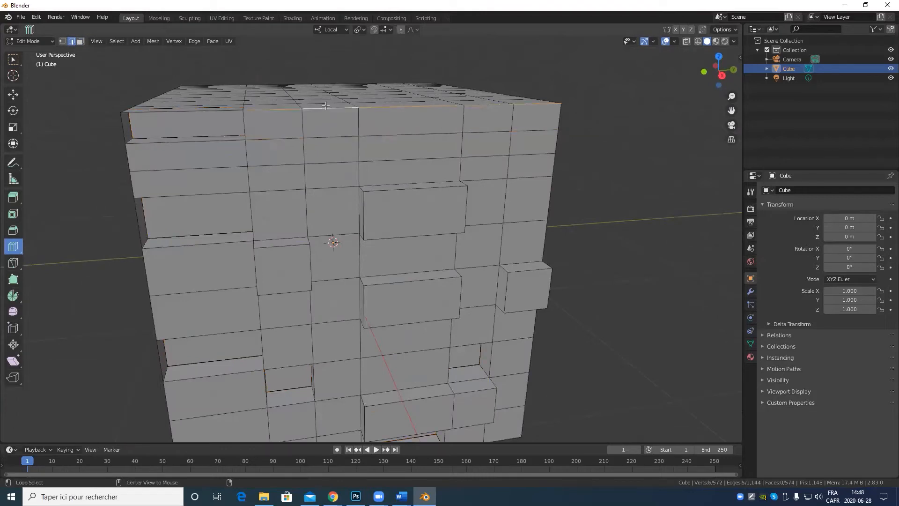
left_click(320, 102, "alt")
middle_click_drag(333, 117, 358, 139)
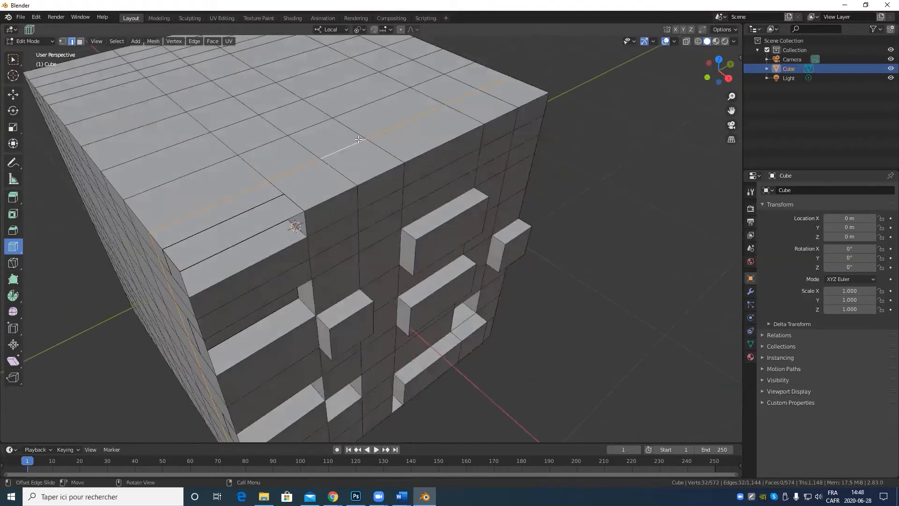
scroll(358, 139, "down", 4)
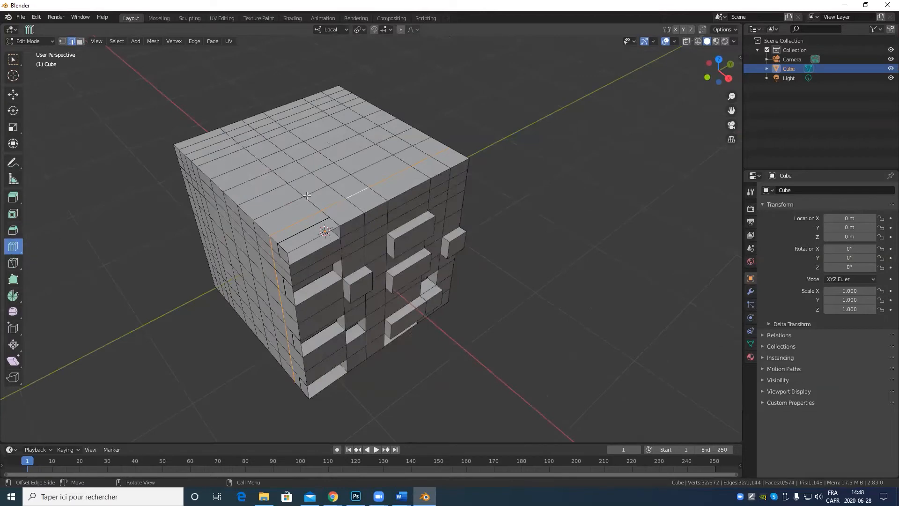
left_click(302, 217, "alt")
key("3")
left_click(294, 226, "alt")
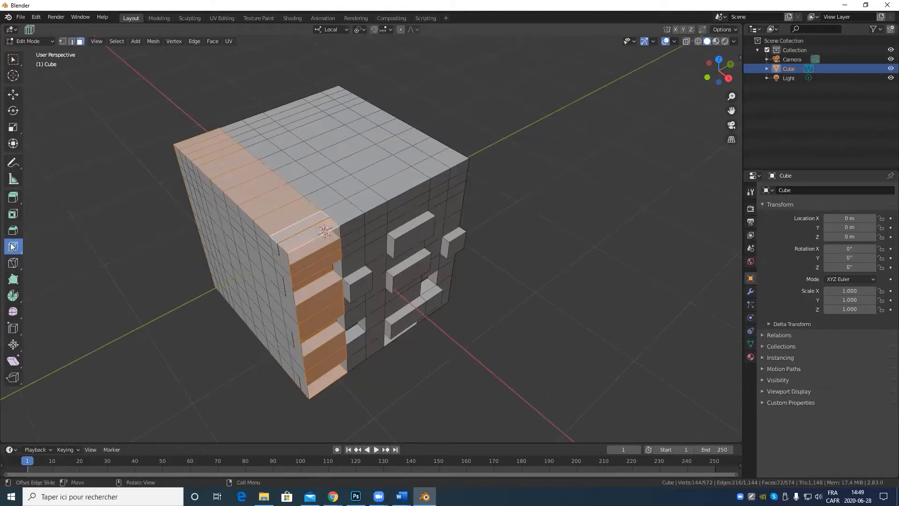
left_click_drag(13, 246, 60, 249)
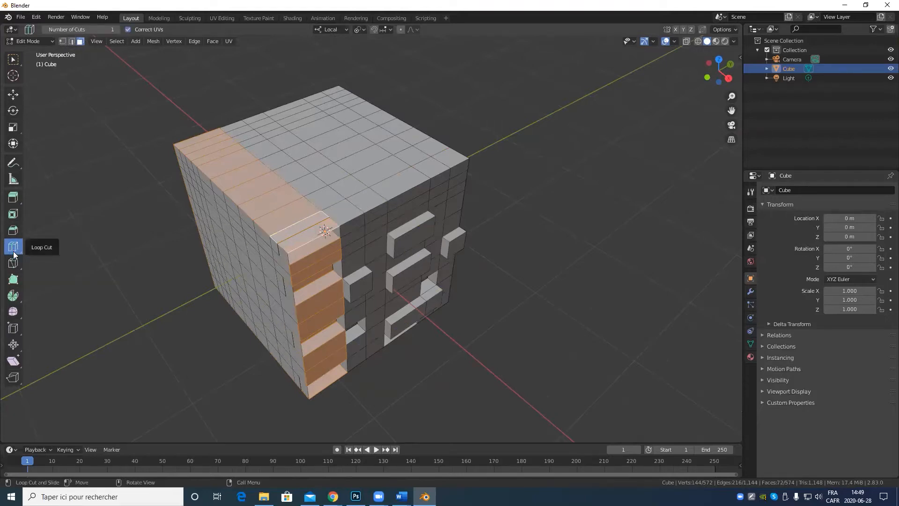
left_click_drag(18, 250, 48, 279)
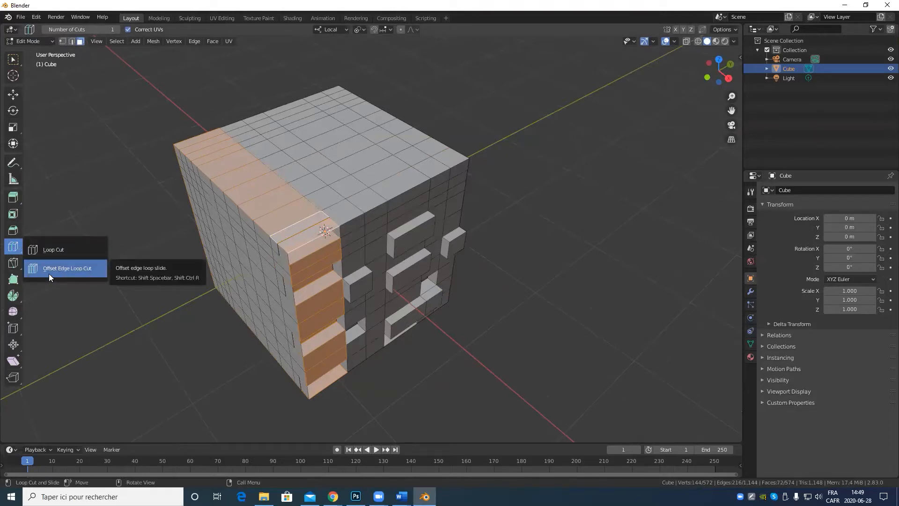
left_click_drag(49, 273, 8, 248)
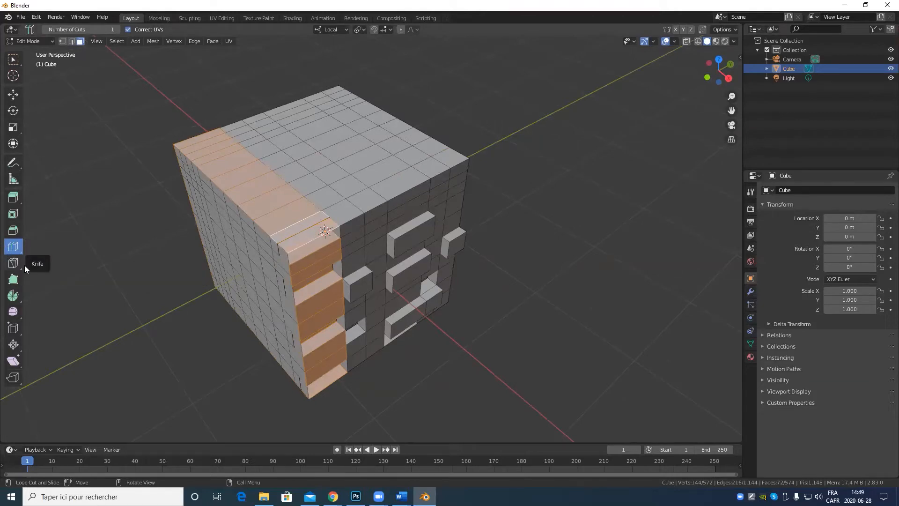
Cut a zigzag line with the Knife tool down the cube's gridded side face from its top edge to its bottom edge.
middle_click_drag(300, 224, 327, 281)
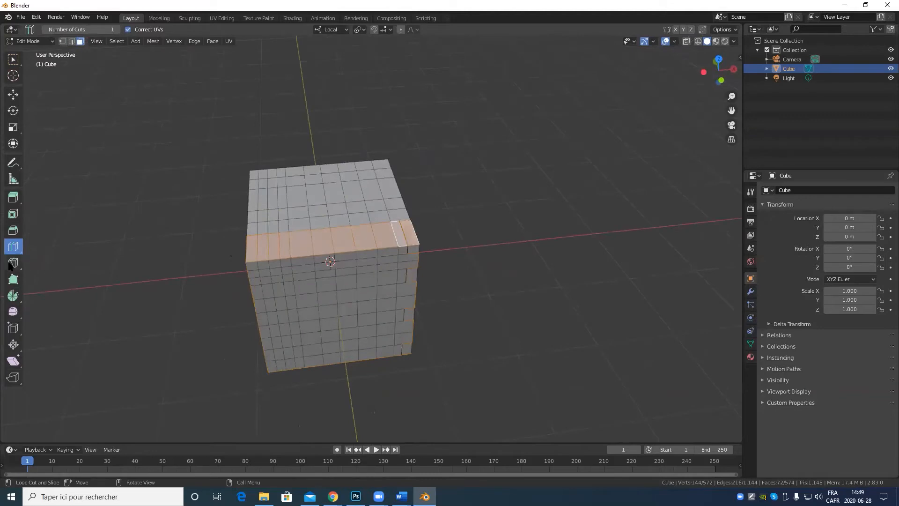
left_click_drag(9, 265, 17, 265)
left_click(52, 266)
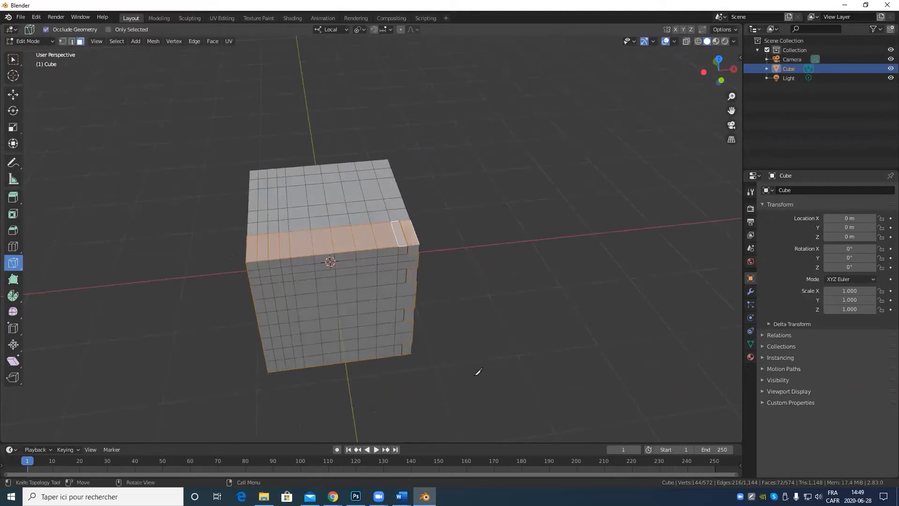
middle_click_drag(477, 371, 387, 344)
scroll(386, 344, "up", 3)
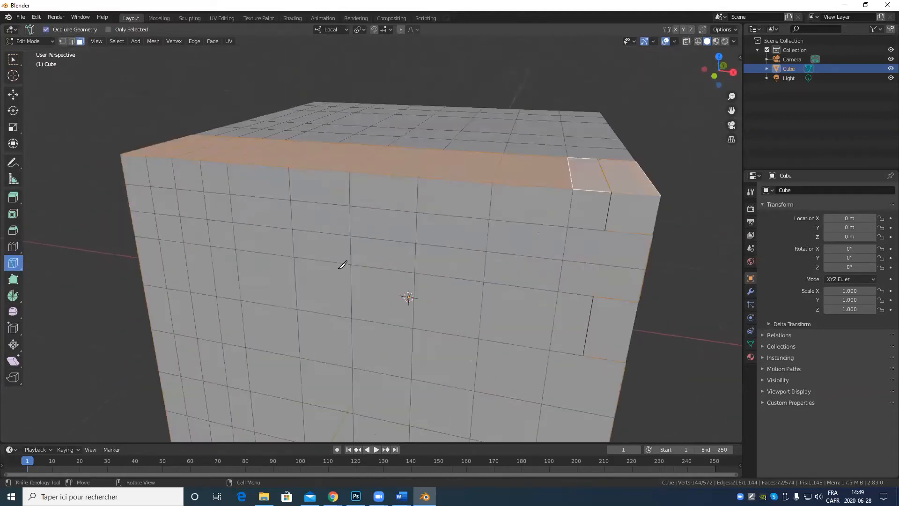
left_click(335, 171)
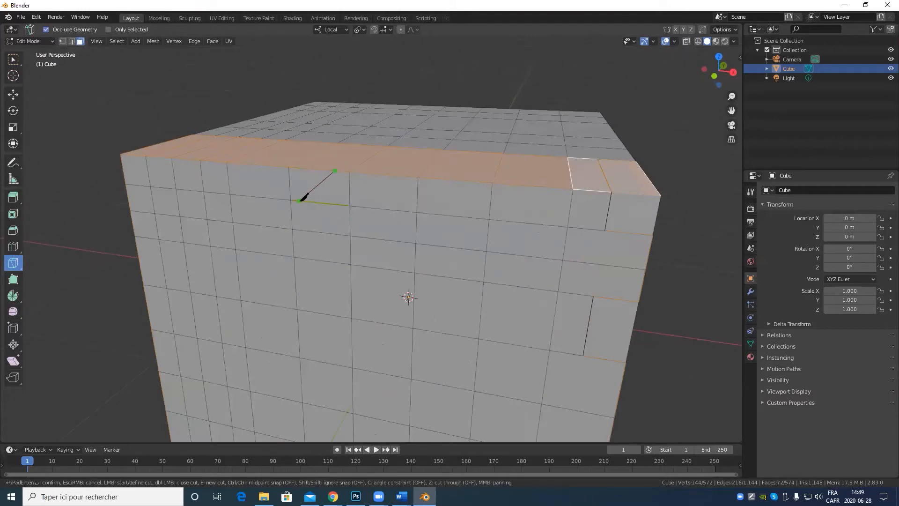
left_click(300, 201)
left_click(313, 231)
left_click(337, 262)
left_click(319, 313)
left_click(323, 362)
middle_click_drag(340, 407, 344, 255)
left_click(331, 266)
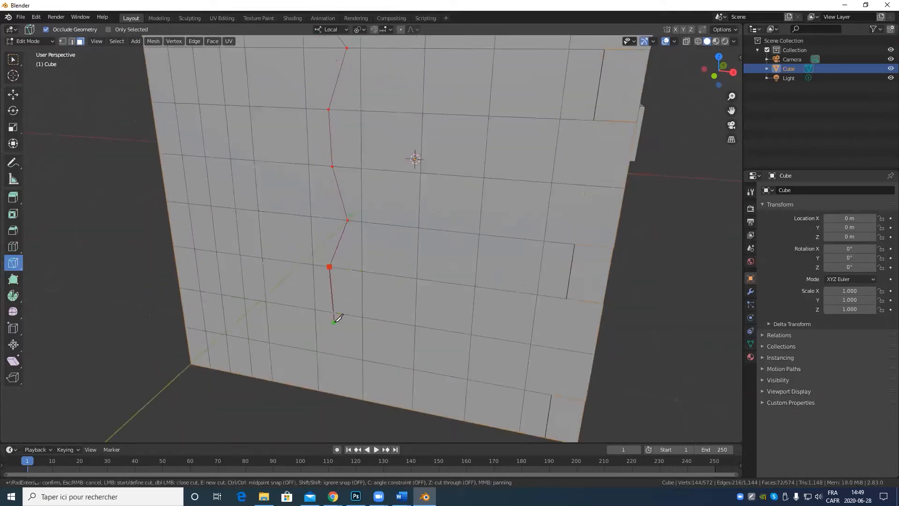
left_click(337, 313)
left_click(328, 353)
left_click(353, 396)
key("Return")
scroll(342, 354, "down", 3)
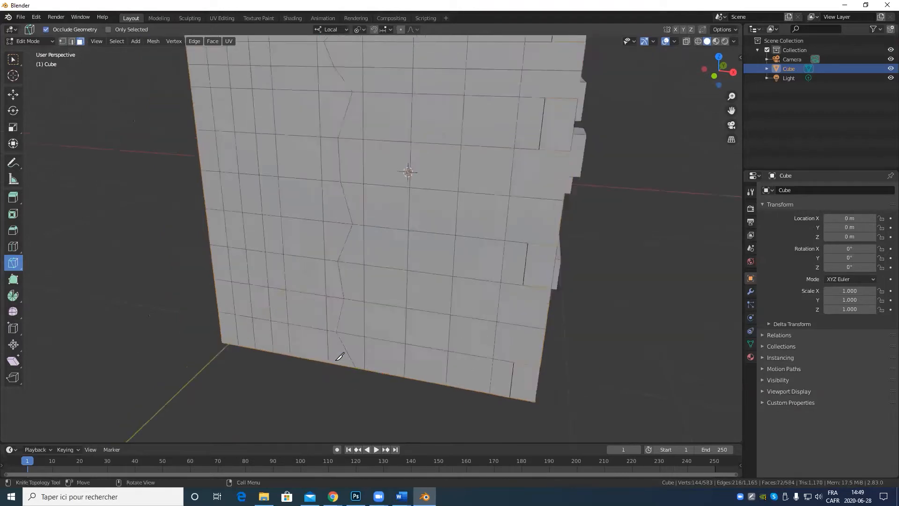
Activate the Move tool and, in edge selection mode, select the edges around one face on the cube's top next to the knife cut.
middle_click_drag(363, 348, 395, 381)
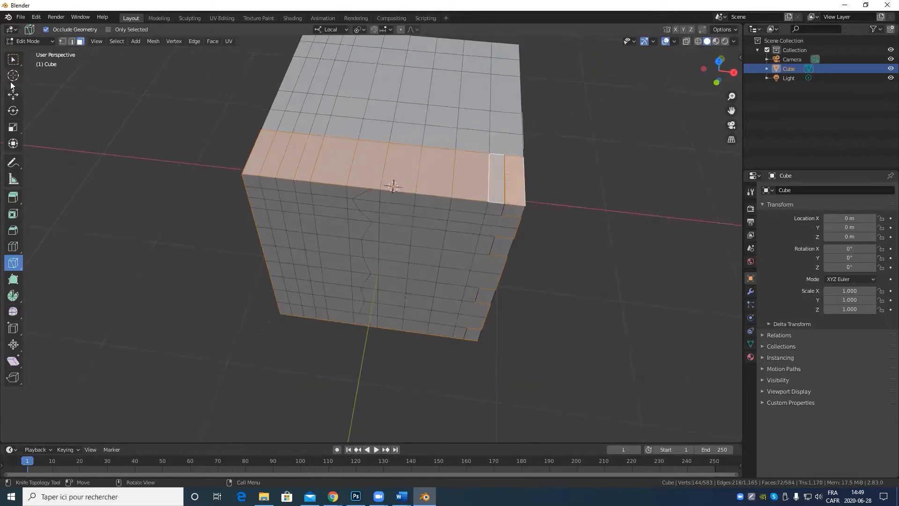
key("k")
key("Escape")
left_click(15, 97)
scroll(277, 217, "up", 4)
middle_click_drag(277, 217, 397, 194)
key("Tab")
key("Tab")
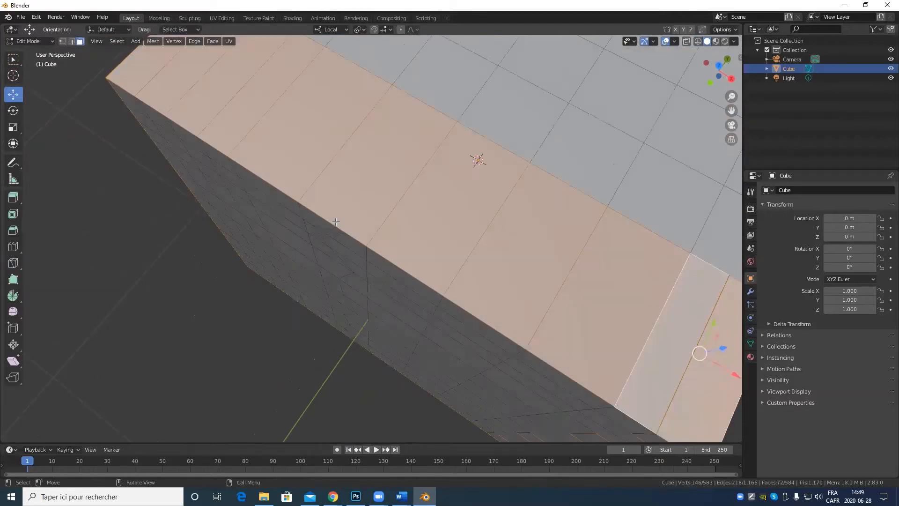
left_click(338, 220)
key("2")
left_click(337, 227)
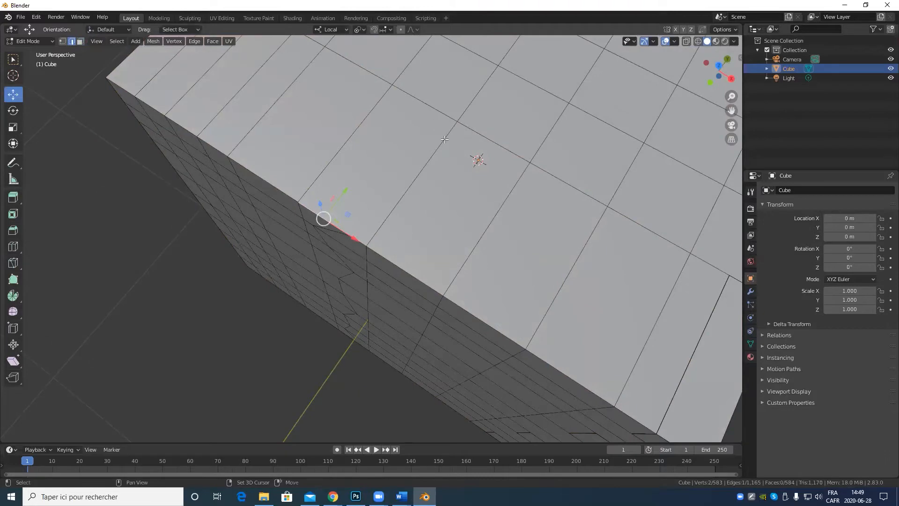
left_click(446, 124, "shift")
left_click(423, 101, "shift")
left_click(380, 117, "shift")
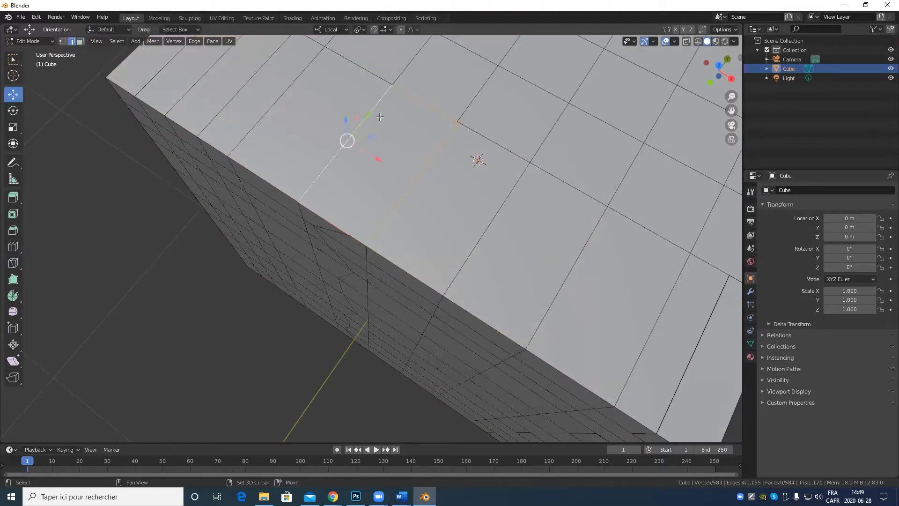
left_click(360, 233, "shift")
In face selection mode, extrude three faces beside the zigzag cut and pull them outward 0.18607 m along the local Y axis.
middle_click_drag(359, 238, 322, 185)
key("3")
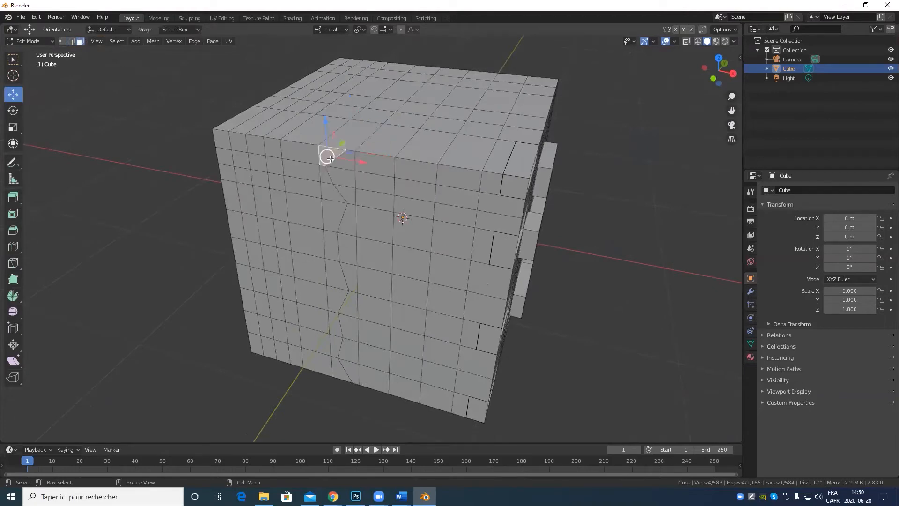
left_click(332, 217, "shift")
left_click(332, 294, "shift")
middle_click_drag(333, 294, 298, 289)
key("e")
right_click(322, 267)
left_click_drag(322, 267, 301, 273)
middle_click_drag(304, 272, 522, 116)
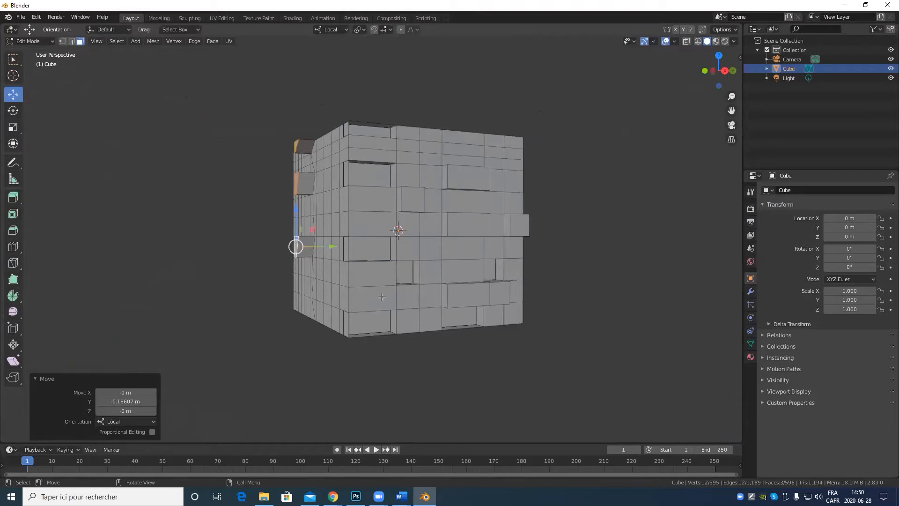
Select two adjacent faces with the Move tool on the cube's side beside the extruded blocks.
middle_click_drag(340, 194, 291, 167)
scroll(291, 280, "up", 5)
scroll(291, 279, "down", 5)
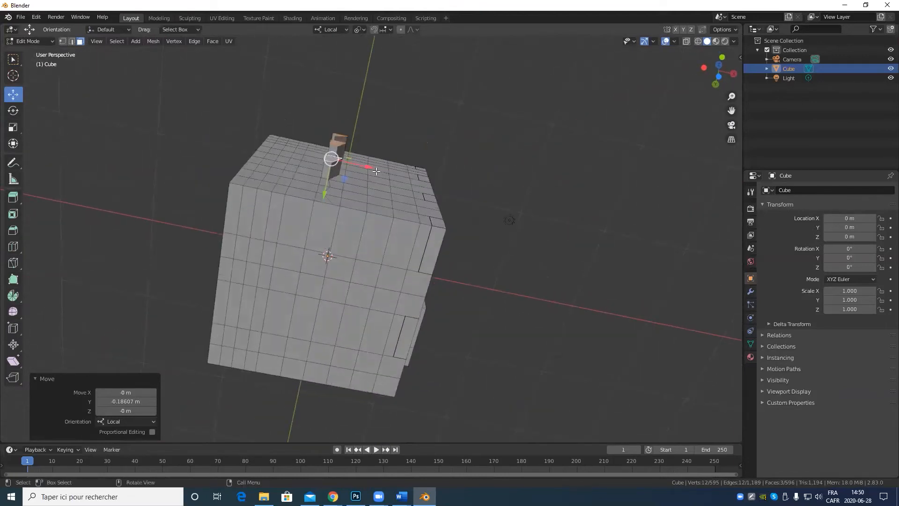
middle_click_drag(376, 171, 364, 220)
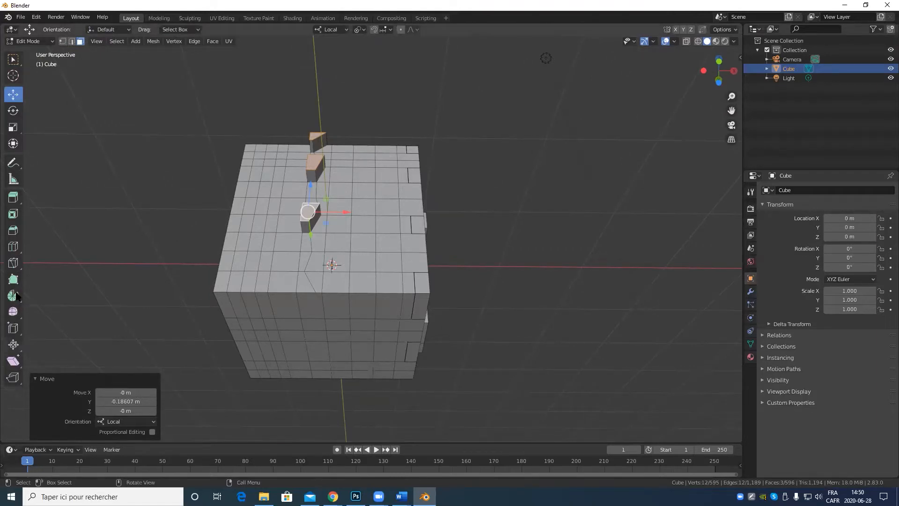
left_click(13, 263)
scroll(326, 279, "up", 5)
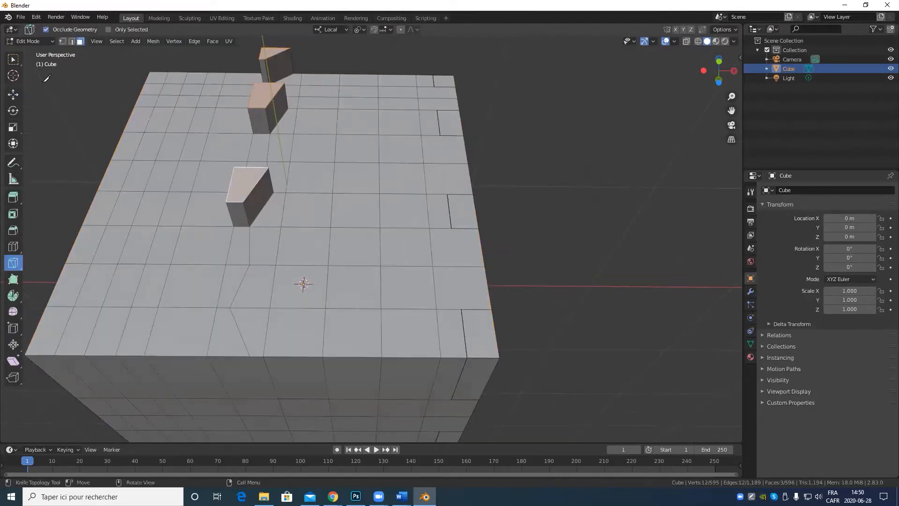
left_click(19, 92)
left_click_drag(384, 119, 388, 135)
middle_click_drag(388, 134, 445, 220)
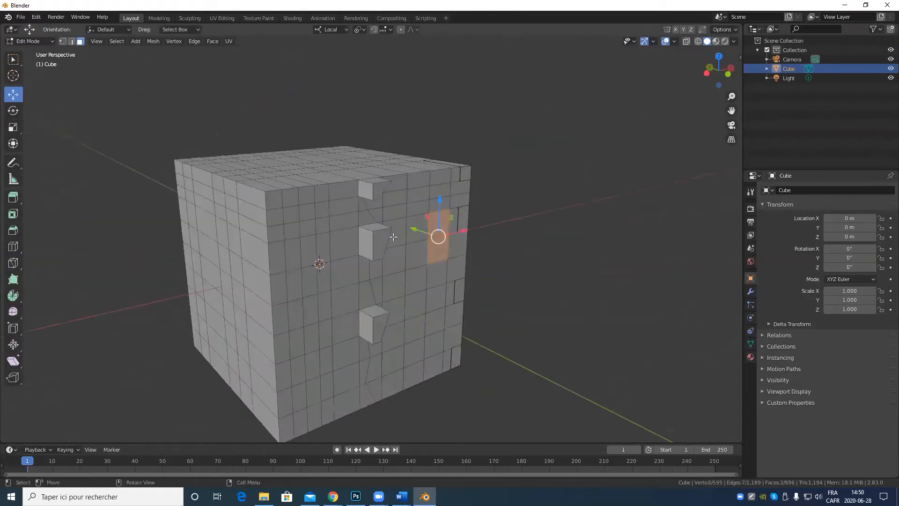
Select the cube's top corner vertex in vertex selection mode, and enable snapping with Vertex as the snap target.
scroll(393, 237, "up", 2)
middle_click_drag(307, 230, 407, 113, "shift")
key("Tab")
key("Tab")
left_click(347, 261)
left_click(383, 29)
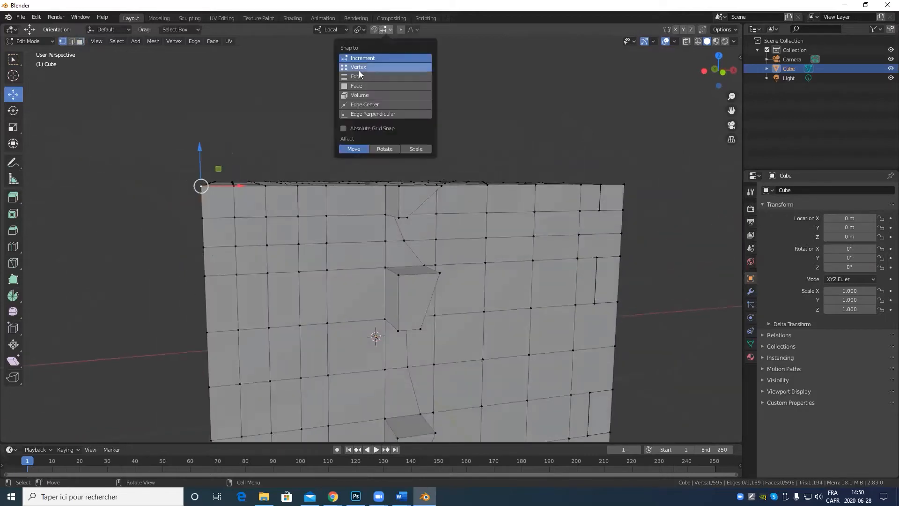
left_click(380, 63)
left_click(374, 29)
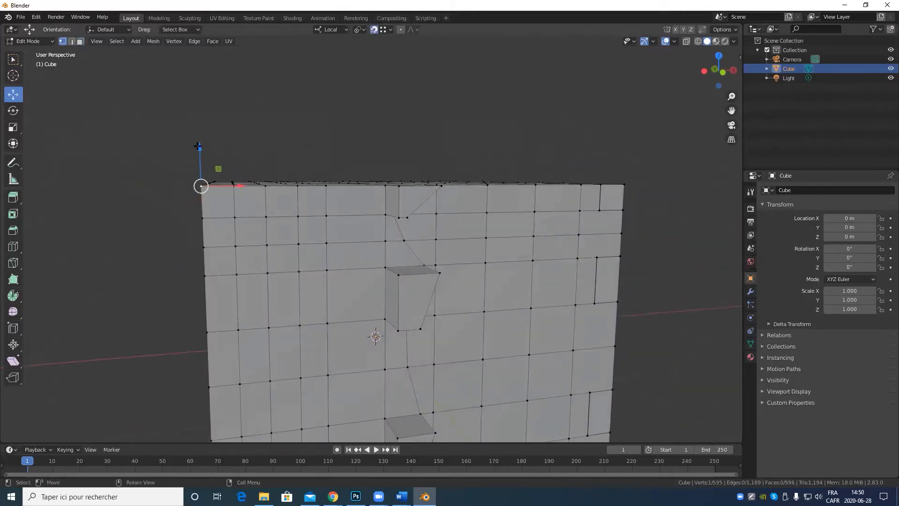
Try a knife cut starting at the cube's corner vertex and running across the top with snapping enabled.
left_click(14, 263)
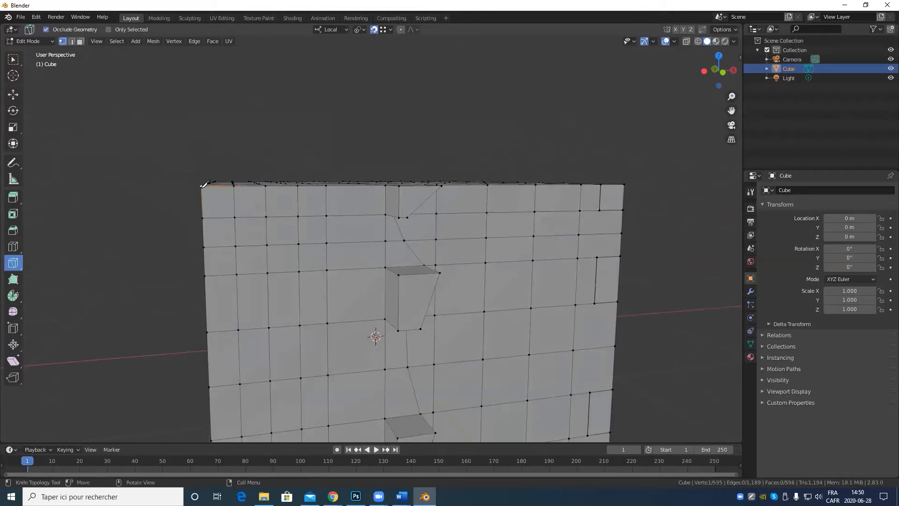
middle_click_drag(176, 232, 258, 249)
scroll(253, 248, "up", 3)
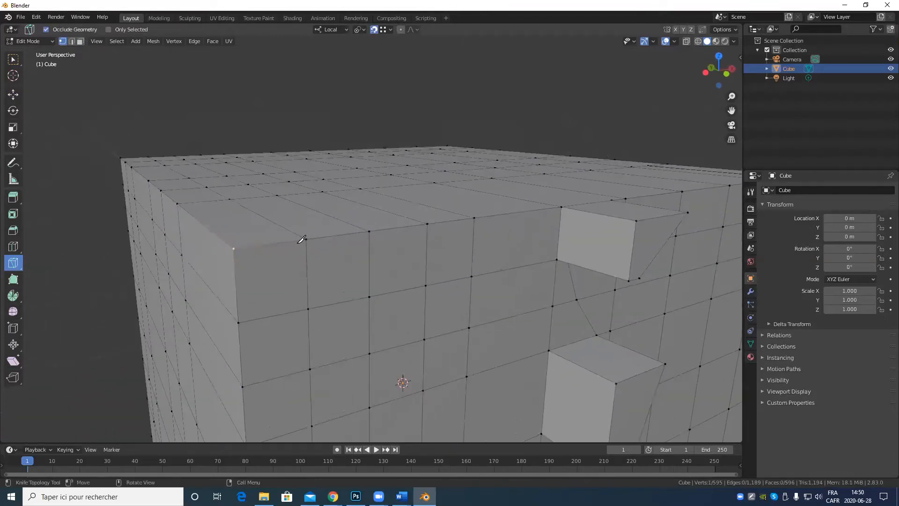
left_click(386, 29)
left_click(235, 248)
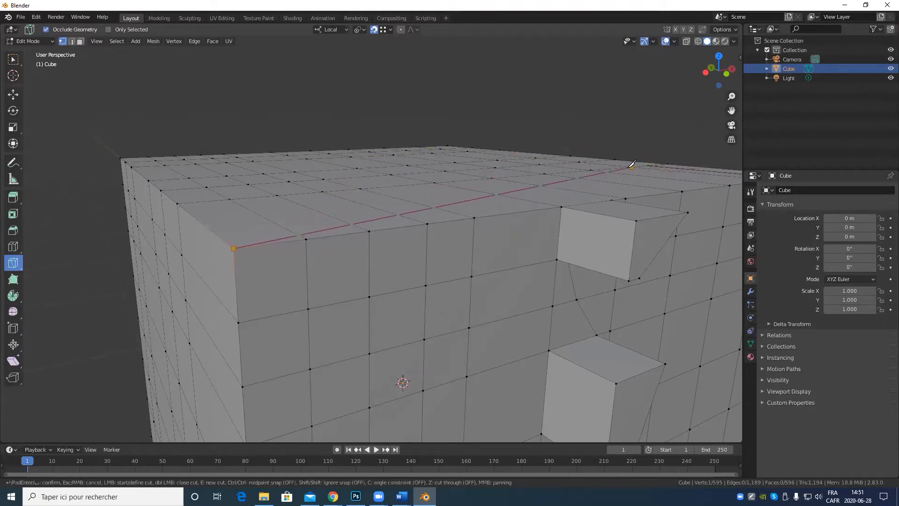
key("Escape")
Turn off snapping and activate the Knife tool.
scroll(232, 276, "up", 1)
middle_click_drag(222, 290, 273, 307)
left_click(13, 96)
scroll(361, 385, "down", 4)
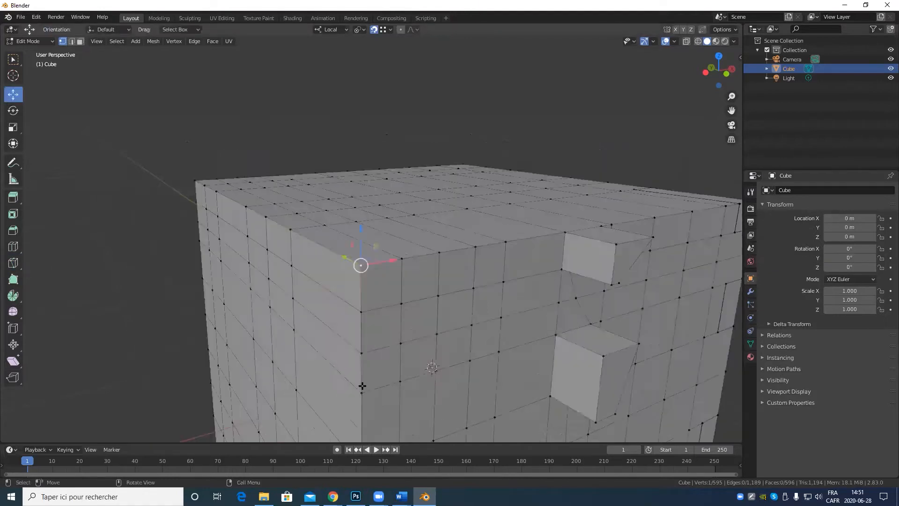
scroll(407, 216, "up", 2)
left_click(374, 29)
left_click(14, 247)
left_click(13, 263)
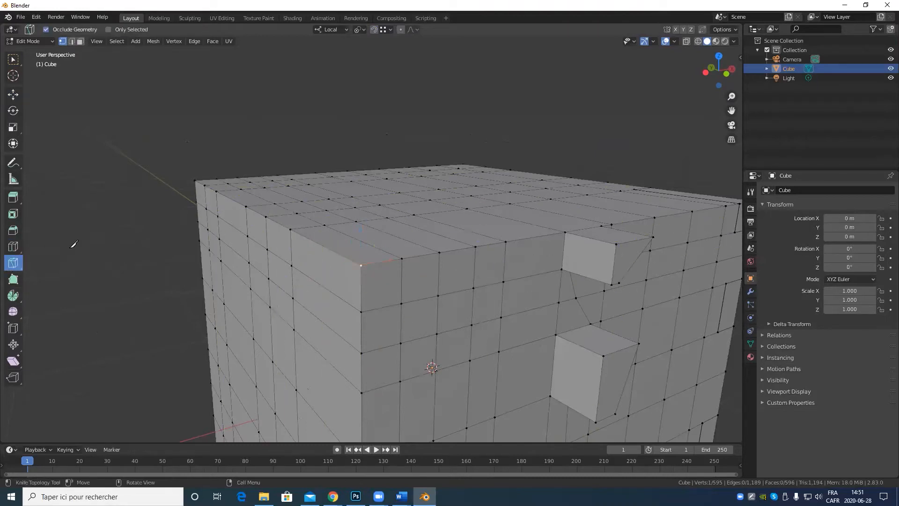
key("ctrl")
key("super")
left_click(604, 60)
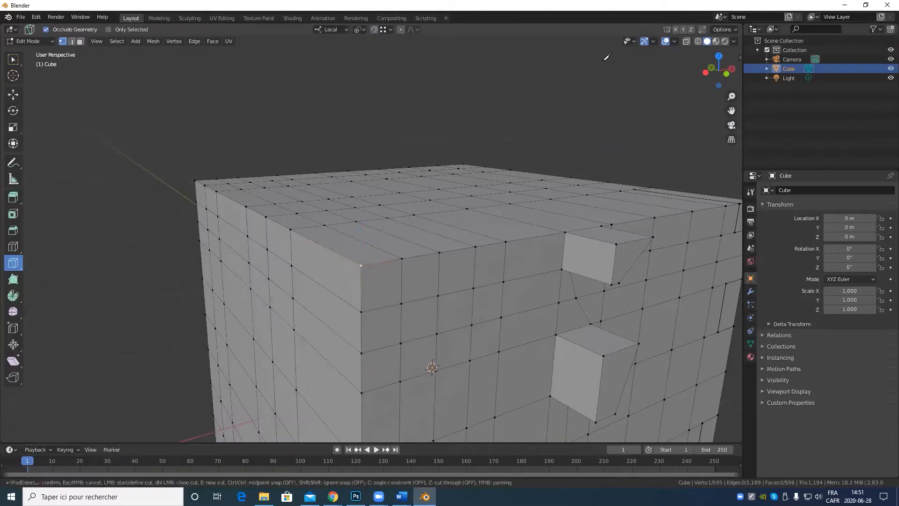
key("Escape")
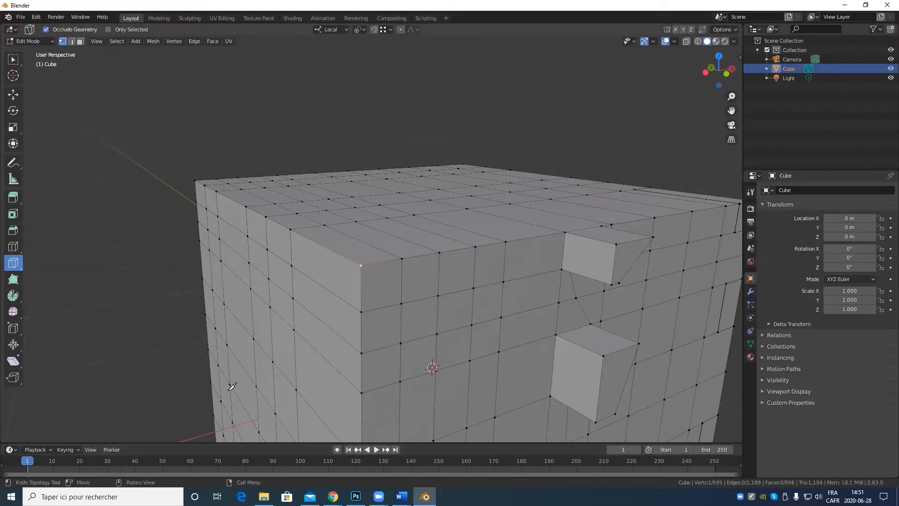
scroll(502, 359, "up", 3)
scroll(493, 375, "down", 3)
middle_click_drag(411, 299, 419, 328)
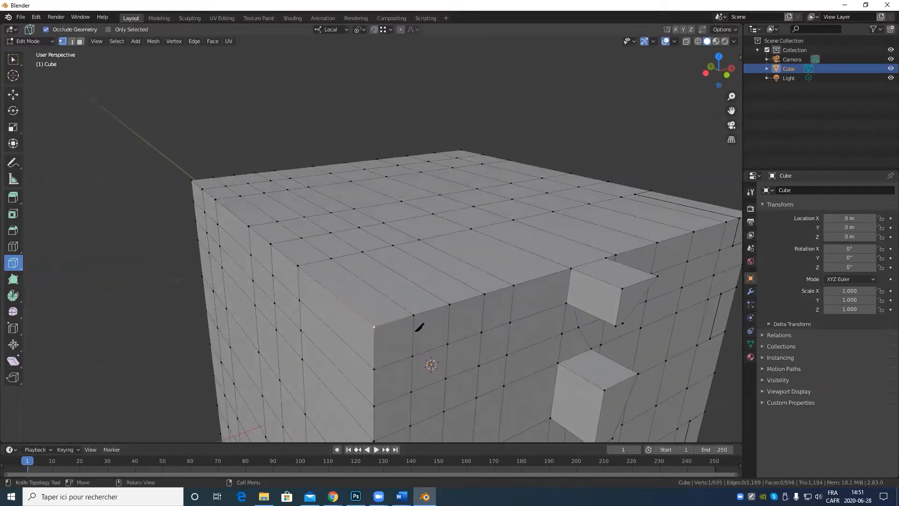
left_click(368, 321)
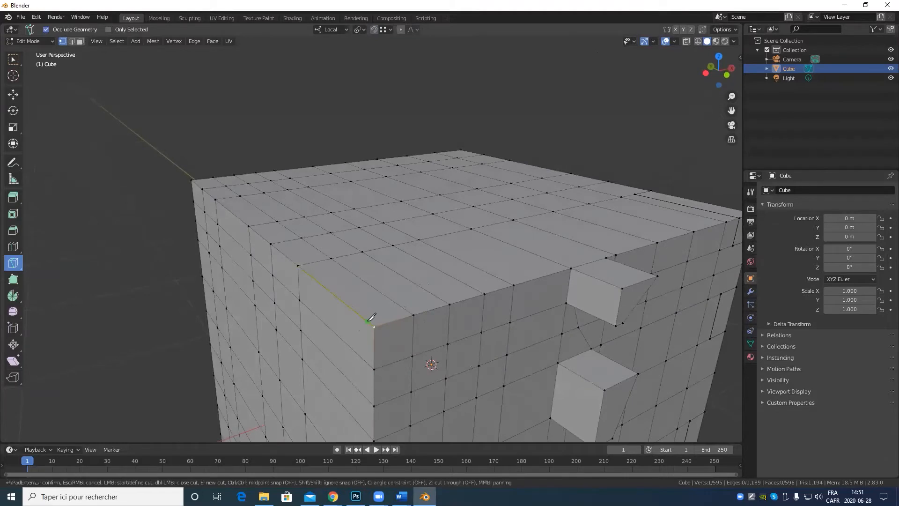
left_click(720, 163)
key("Escape")
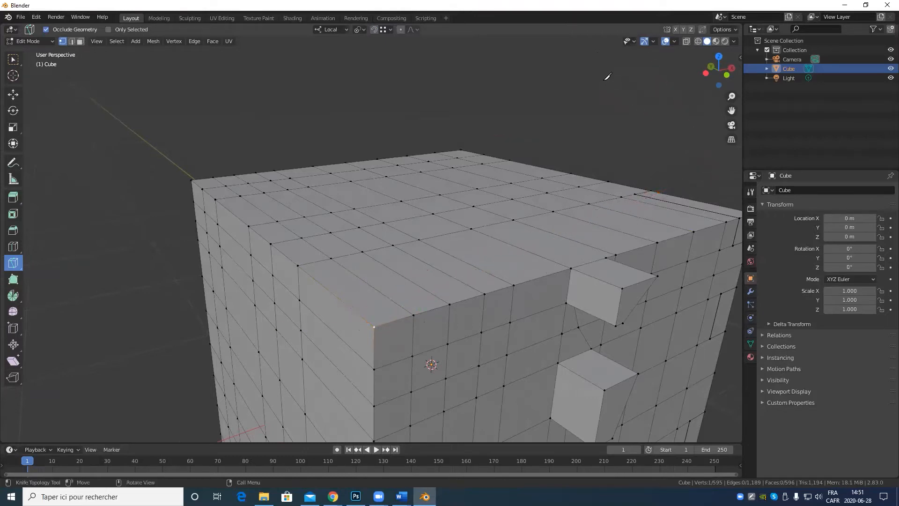
Make a knife cut across the cube's top face, from the edge just beside the selected corner vertex to the far edge.
left_click(370, 323)
left_click(695, 169)
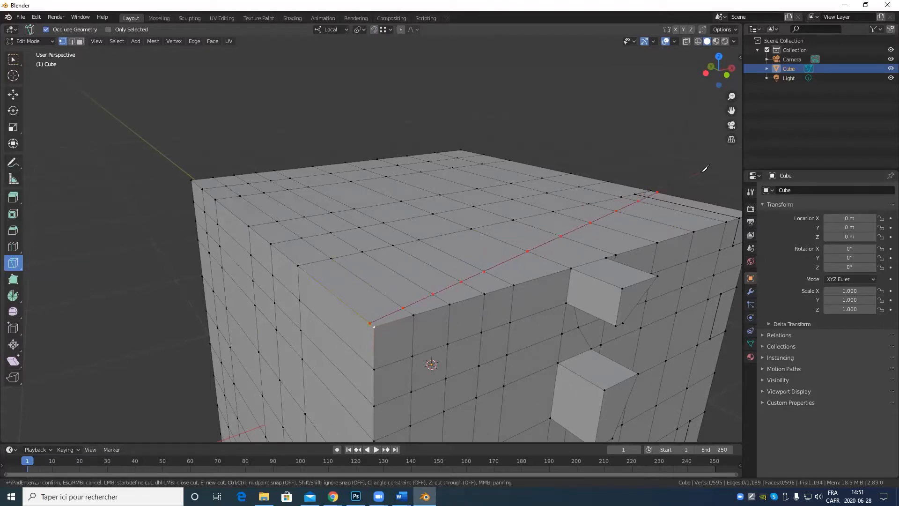
key("Return")
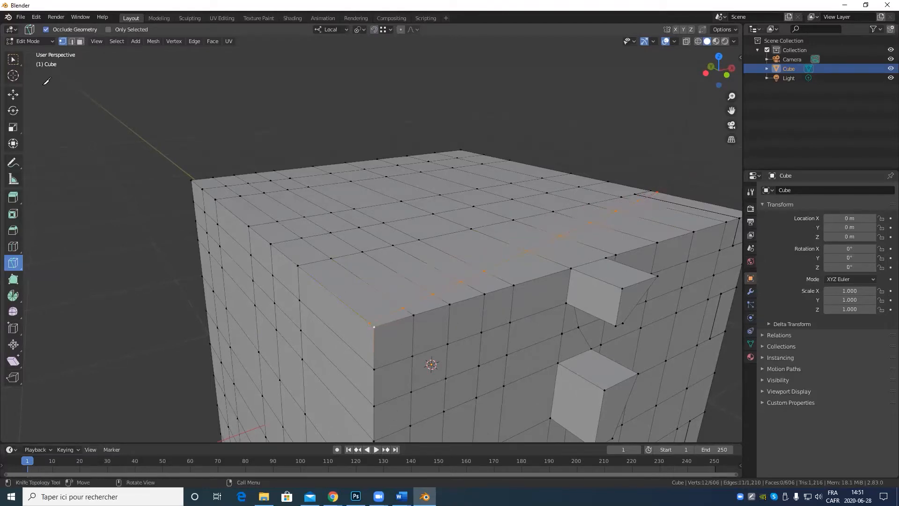
Merge the knife cut's starting vertex into the adjacent cube corner vertex using At Last.
left_click(20, 96)
scroll(420, 282, "up", 1)
middle_click_drag(525, 297, 327, 268, "shift")
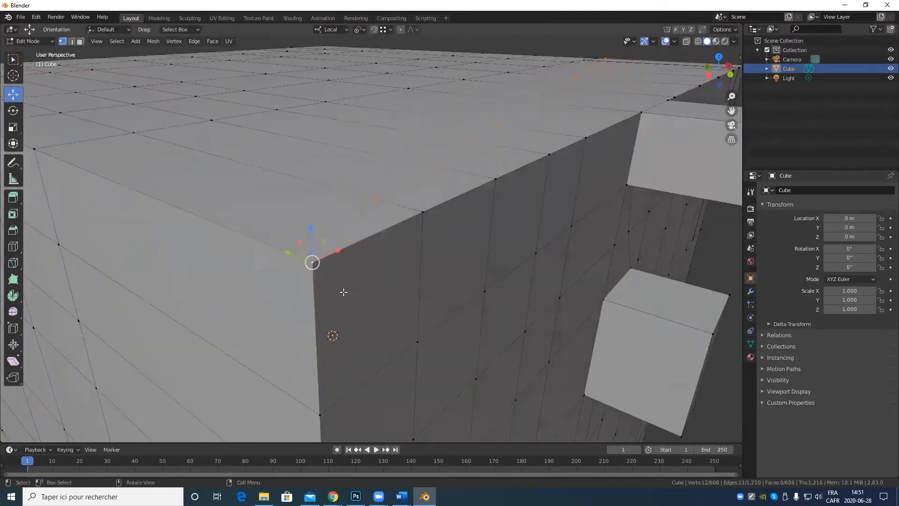
left_click(261, 260)
left_click(291, 252)
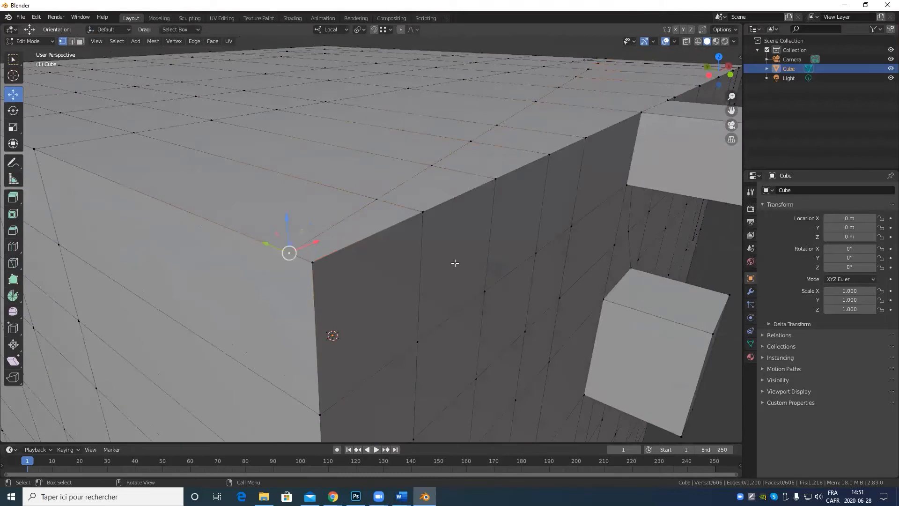
left_click(315, 264, "shift")
key("m")
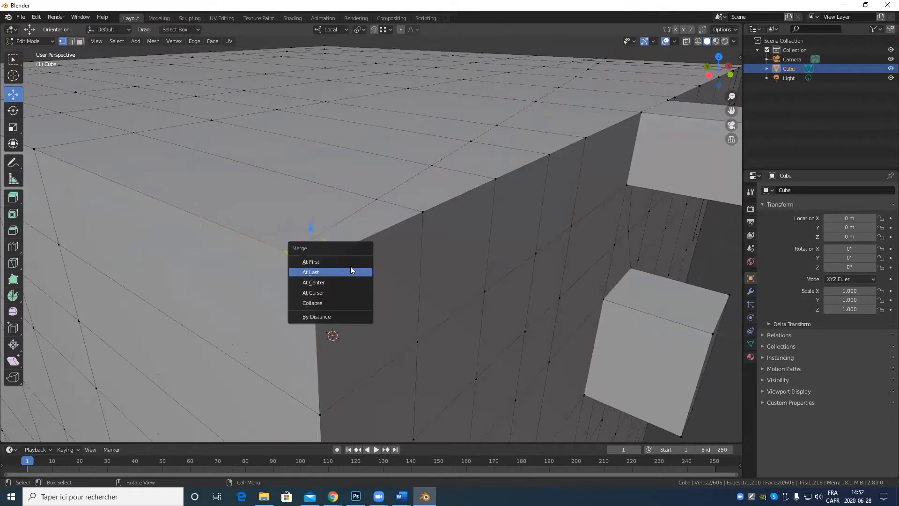
left_click(336, 271)
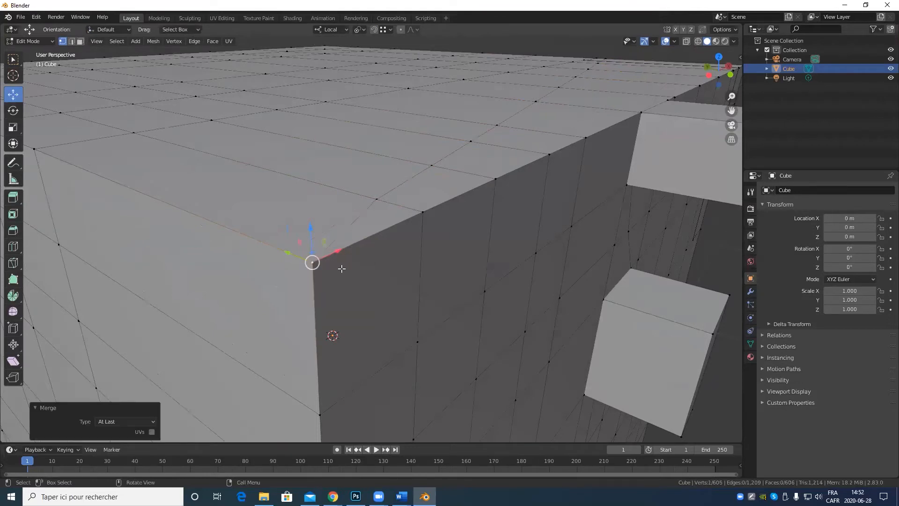
key("g")
right_click(329, 263)
scroll(524, 191, "down", 5)
middle_click_drag(527, 165, 538, 205)
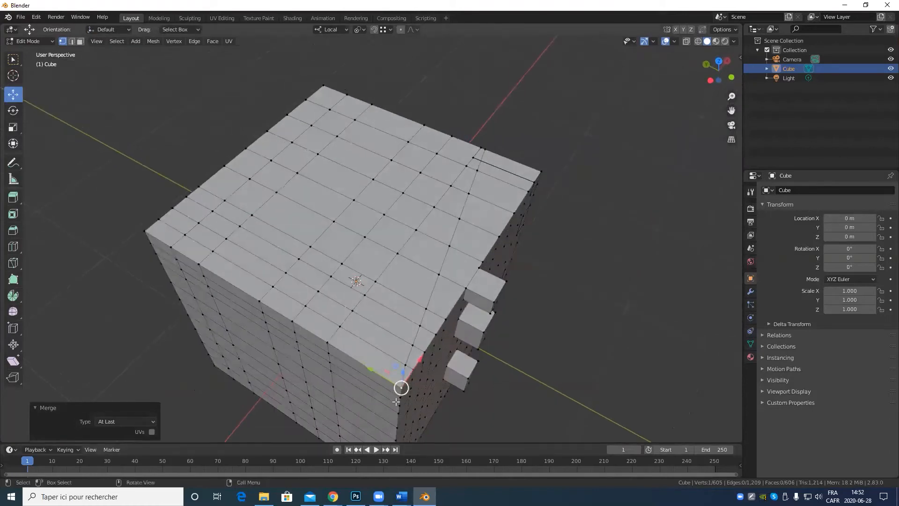
Undo the vertex merge and the knife cut across the cube's top face.
key("ctrl+z")
key("ctrl+z")
key("ctrl+z")
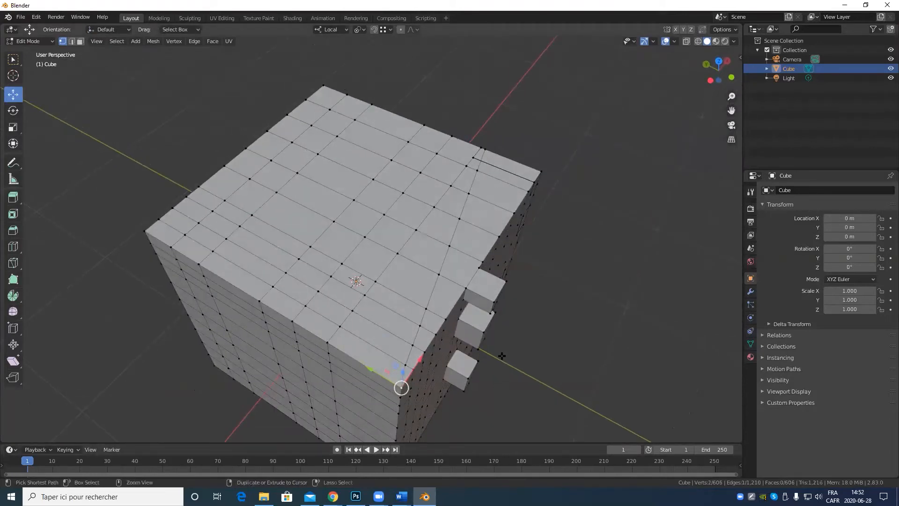
key("ctrl+z")
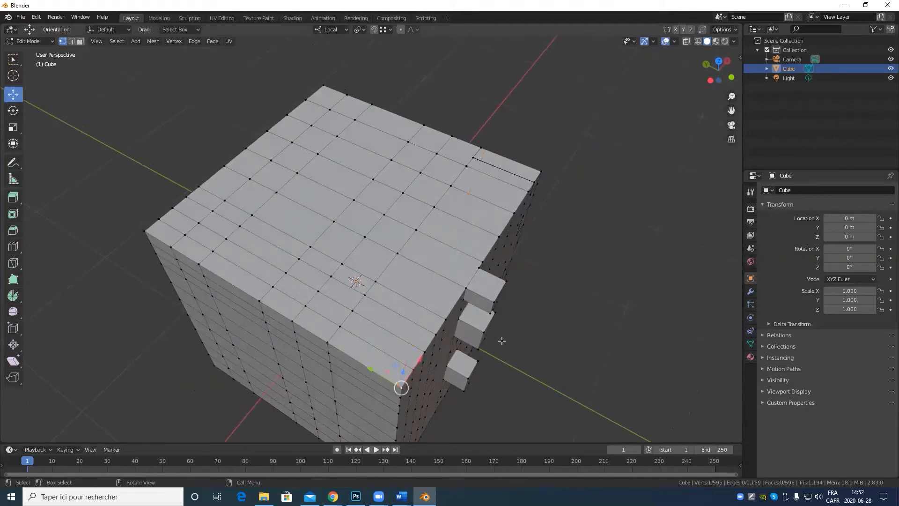
middle_click_drag(502, 321, 361, 365)
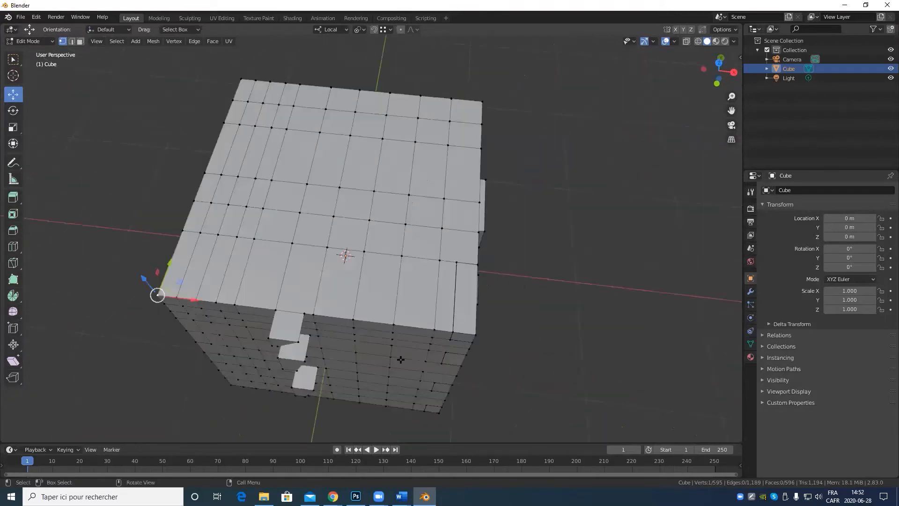
scroll(401, 360, "down", 4)
middle_click_drag(409, 351, 431, 343)
key("alt+Tab")
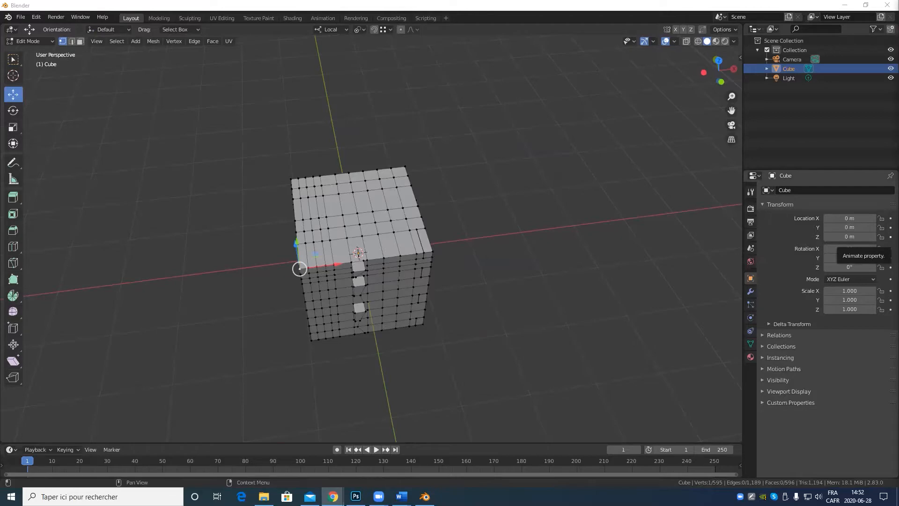
Try several knife cuts starting at or beside the cube's top corner vertex and running across the top face.
scroll(427, 365, "up", 6)
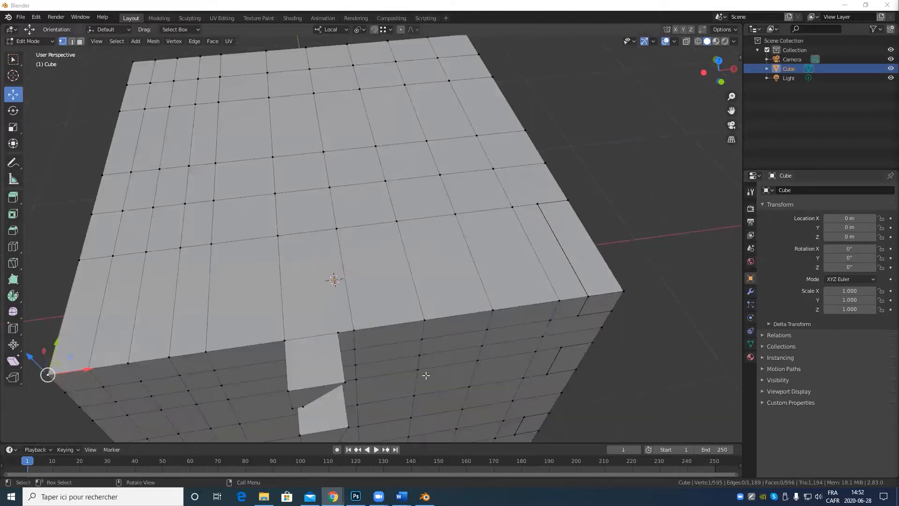
middle_click_drag(426, 375, 478, 362)
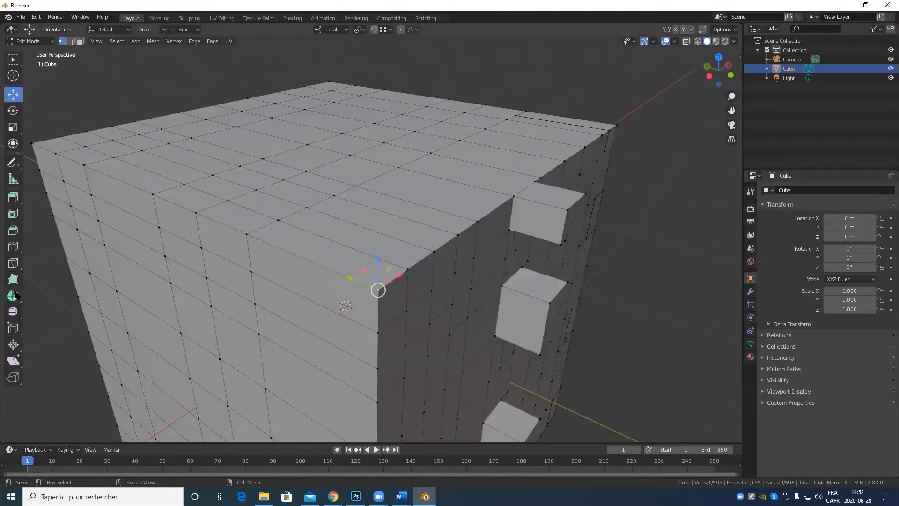
left_click(13, 263)
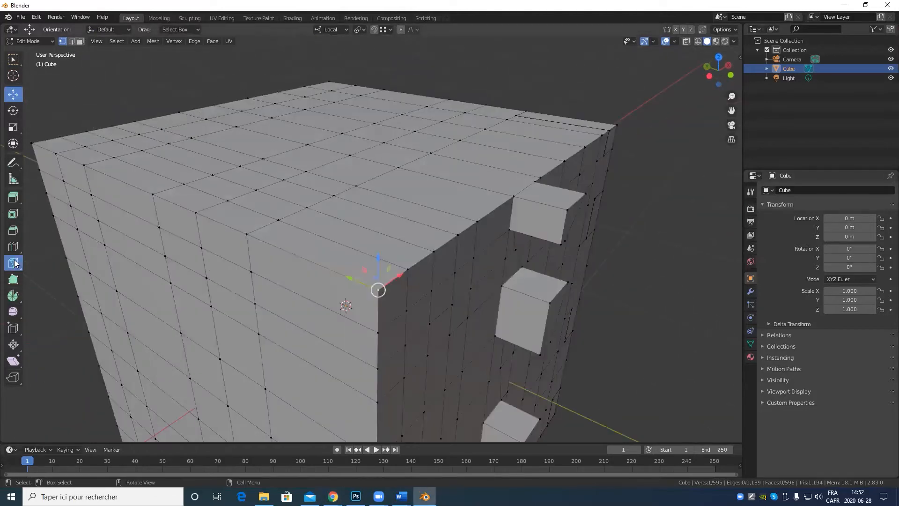
left_click(379, 289)
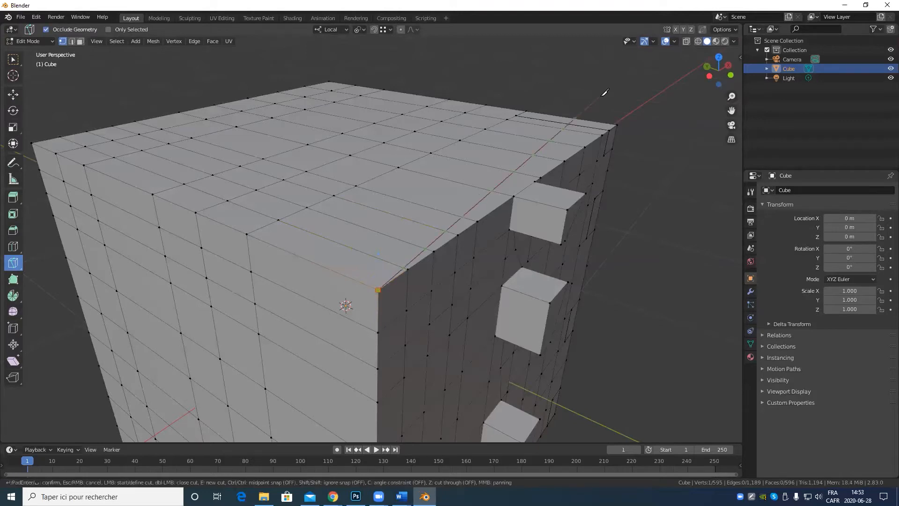
key("Escape")
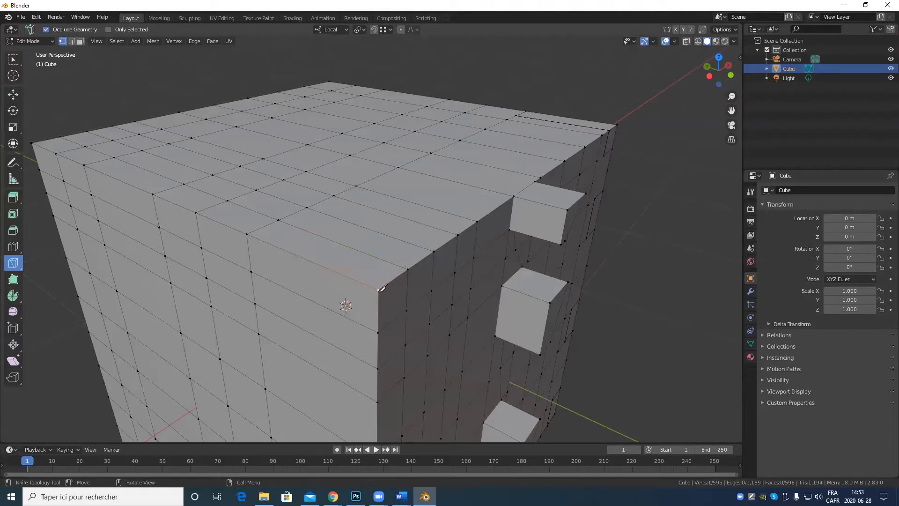
left_click(379, 290)
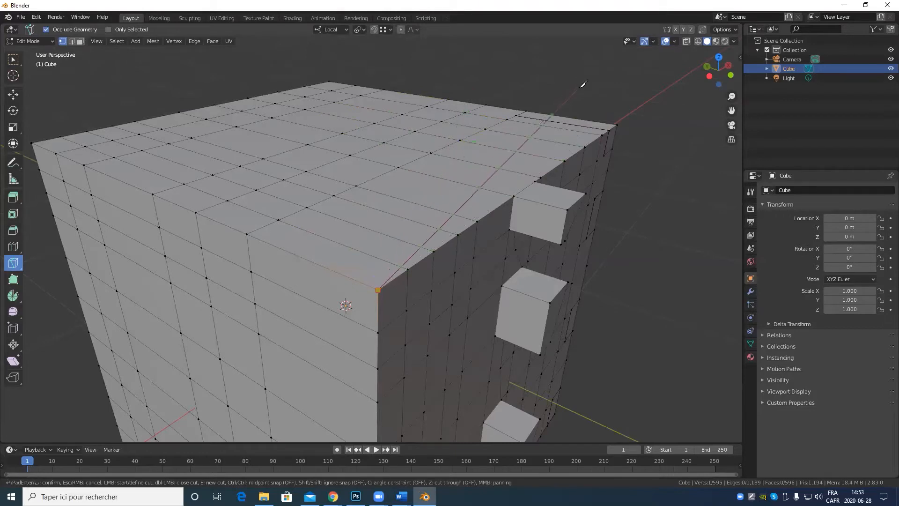
key("Escape")
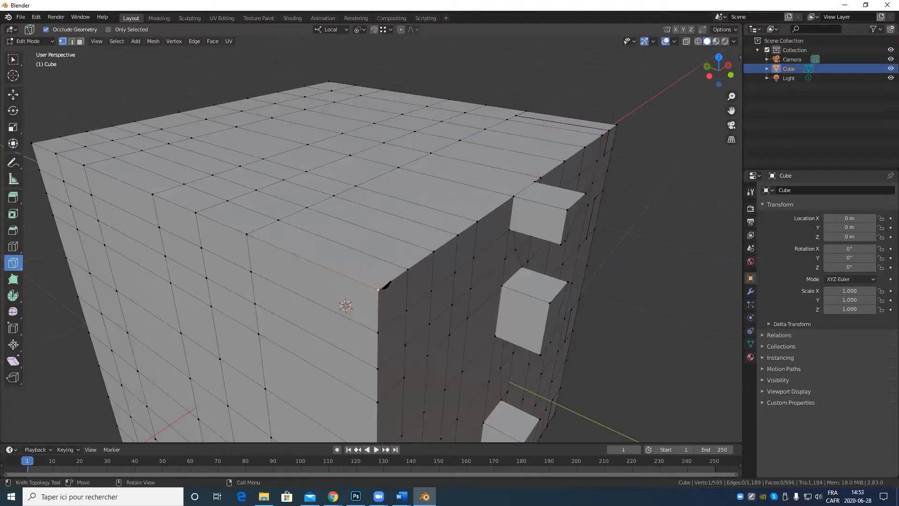
left_click(379, 289)
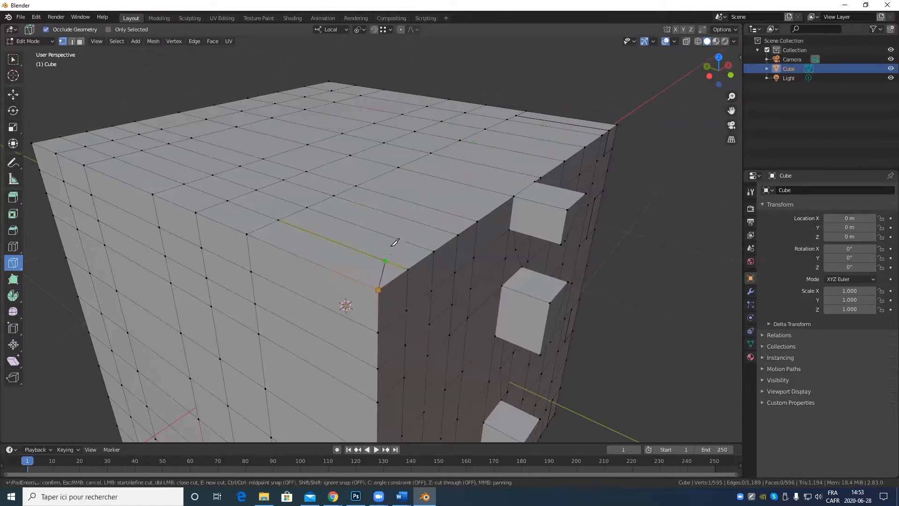
key("Escape")
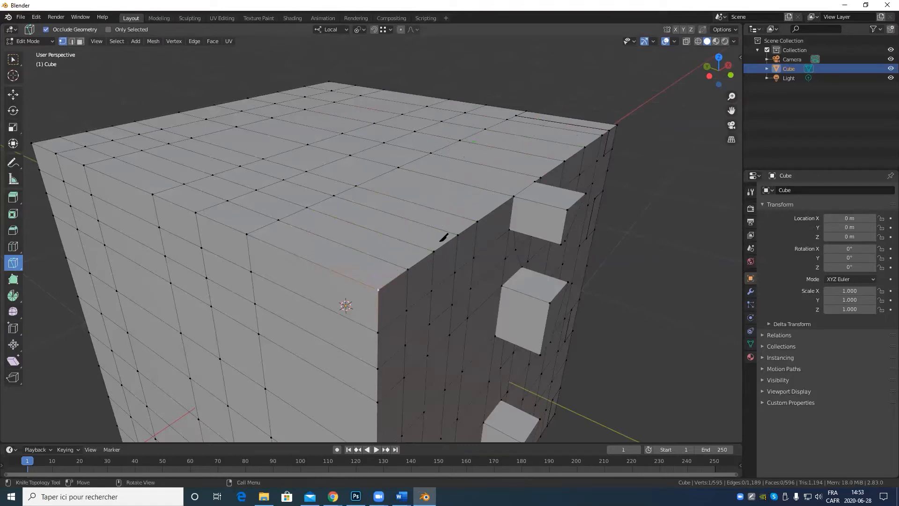
left_click(392, 280)
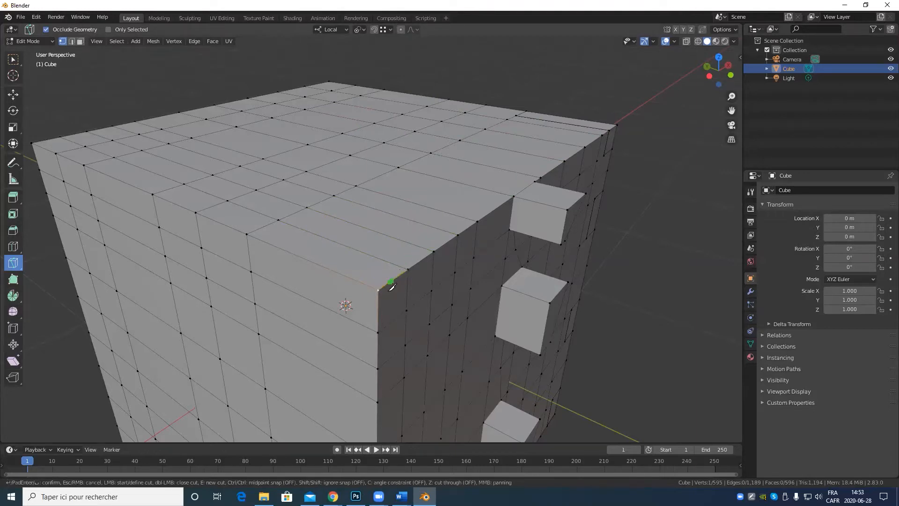
key("Escape")
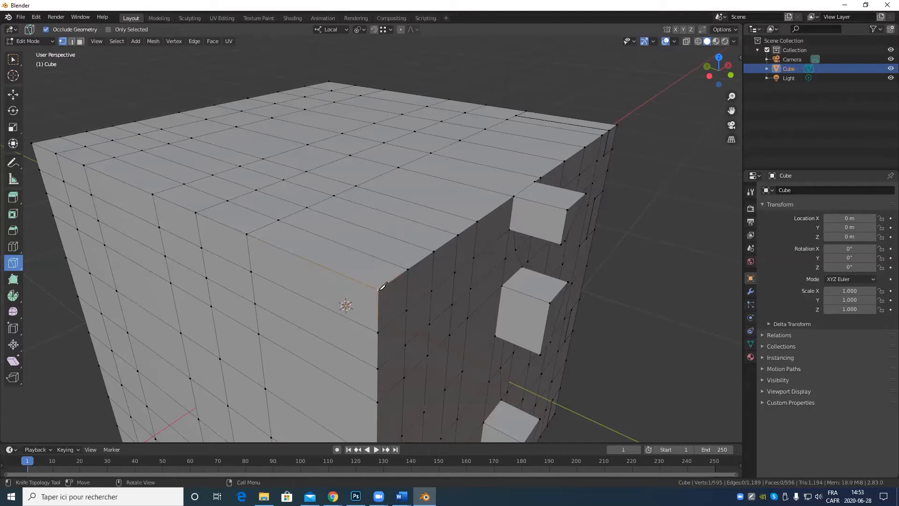
left_click(379, 289)
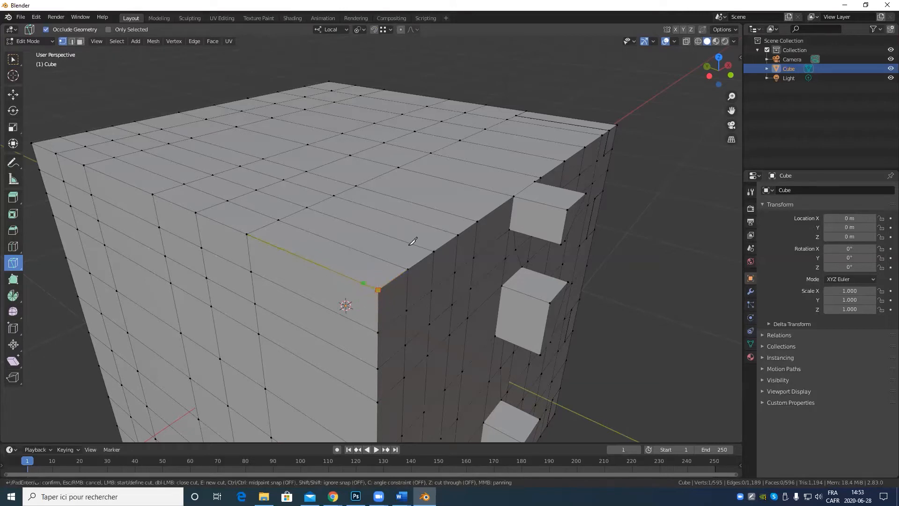
key("Escape")
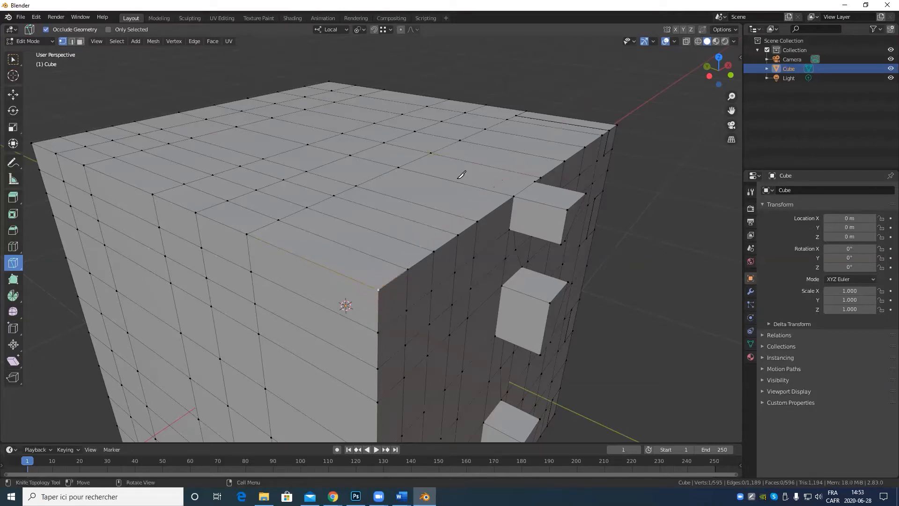
left_click(379, 289)
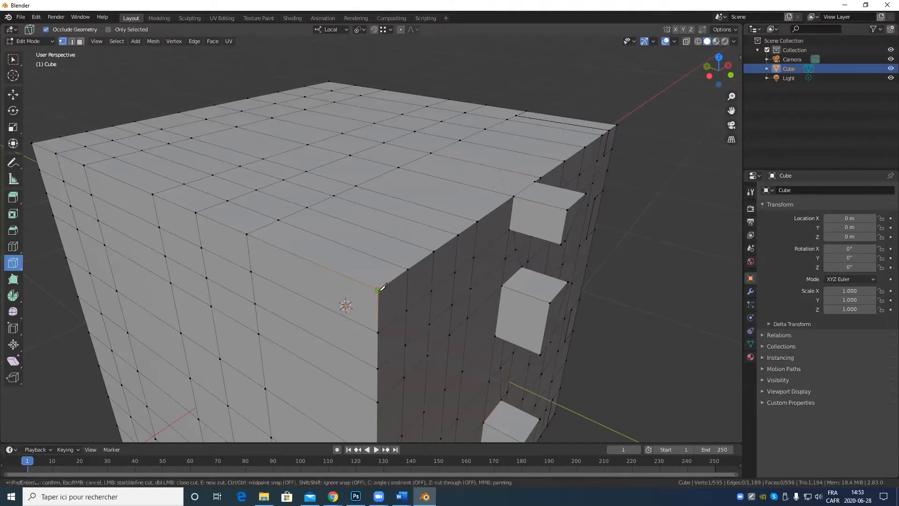
key("Escape")
Inspect the cube's subdivided top and the side with the extruded blocks from several angles.
scroll(459, 174, "down", 2)
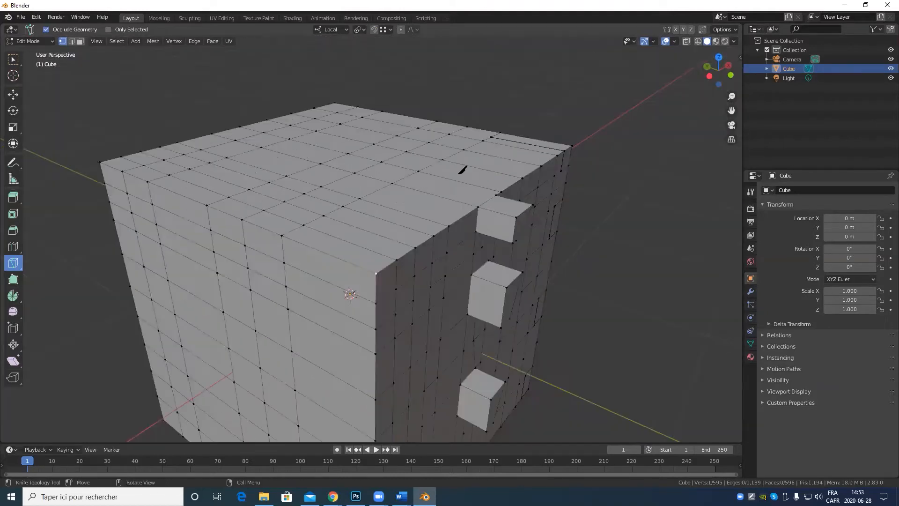
middle_click_drag(489, 189, 457, 282)
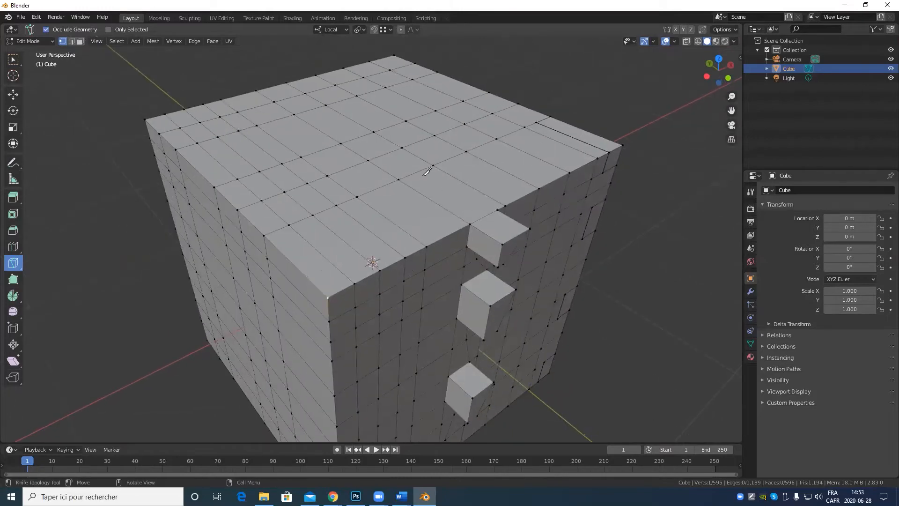
scroll(403, 268, "up", 2)
scroll(404, 269, "down", 4)
middle_click_drag(457, 241, 499, 238)
scroll(399, 260, "up", 2)
middle_click_drag(399, 261, 470, 297, "shift")
scroll(468, 310, "down", 4)
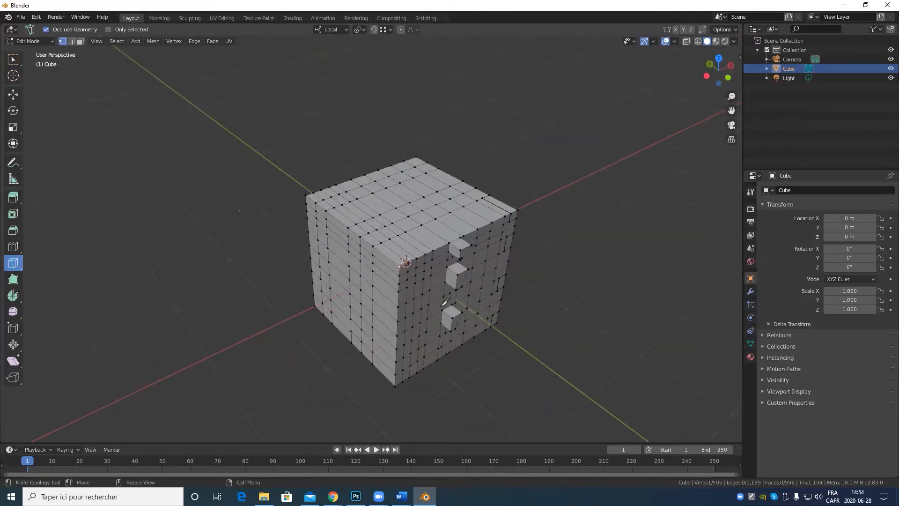
scroll(444, 302, "up", 2)
middle_click_drag(444, 302, 482, 412)
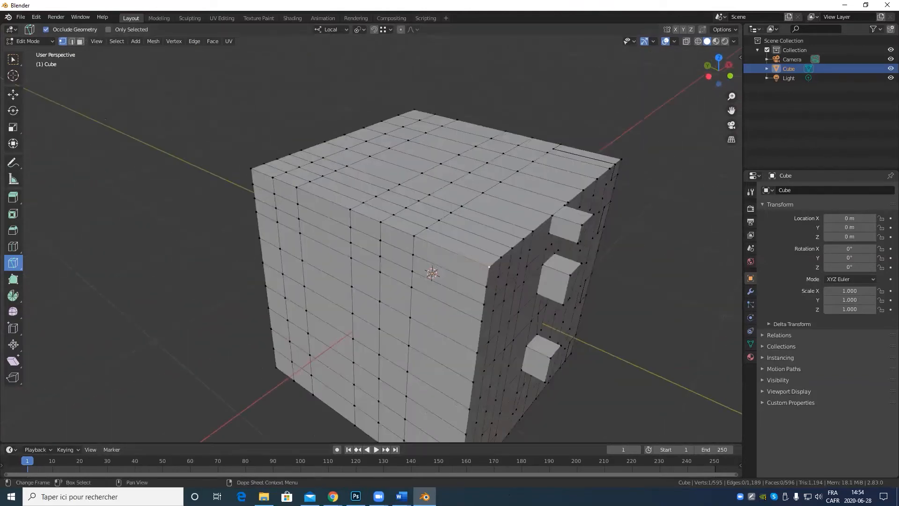
middle_click_drag(627, 347, 551, 301, "shift")
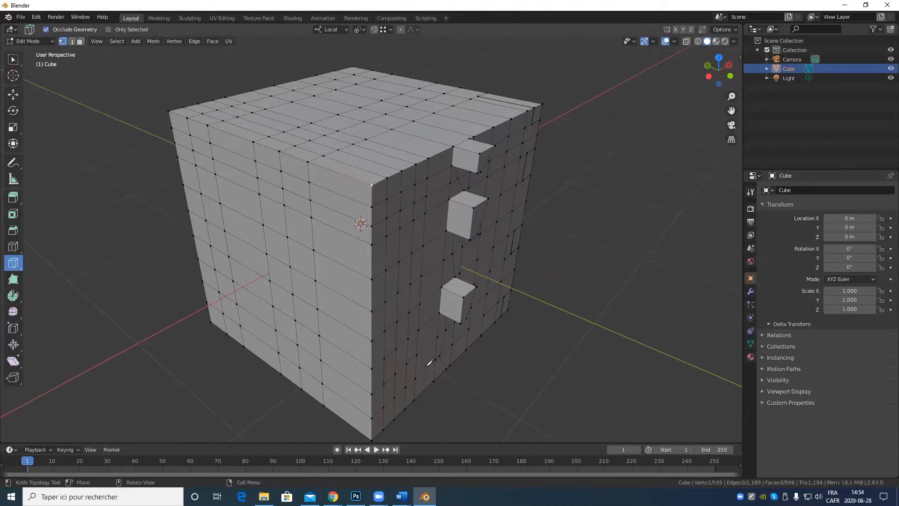
scroll(375, 255, "up", 4)
scroll(484, 297, "down", 5)
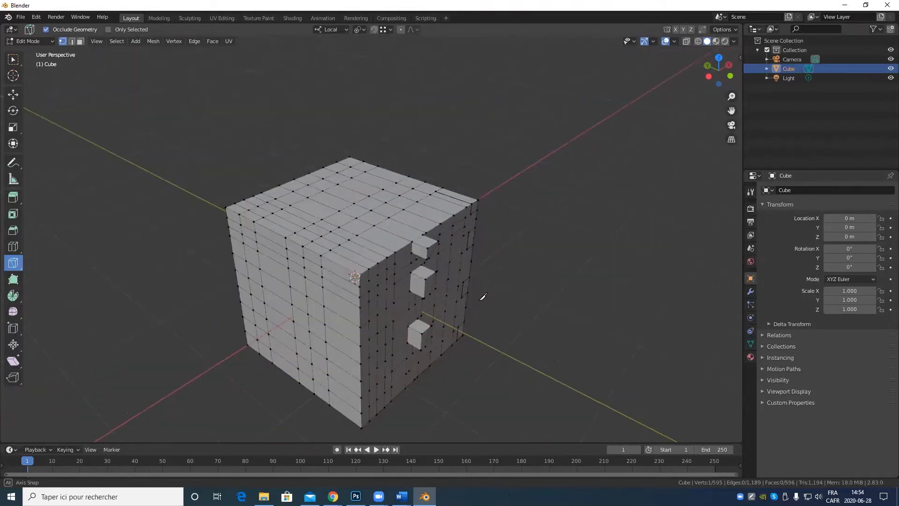
scroll(474, 305, "up", 7)
scroll(465, 286, "down", 5)
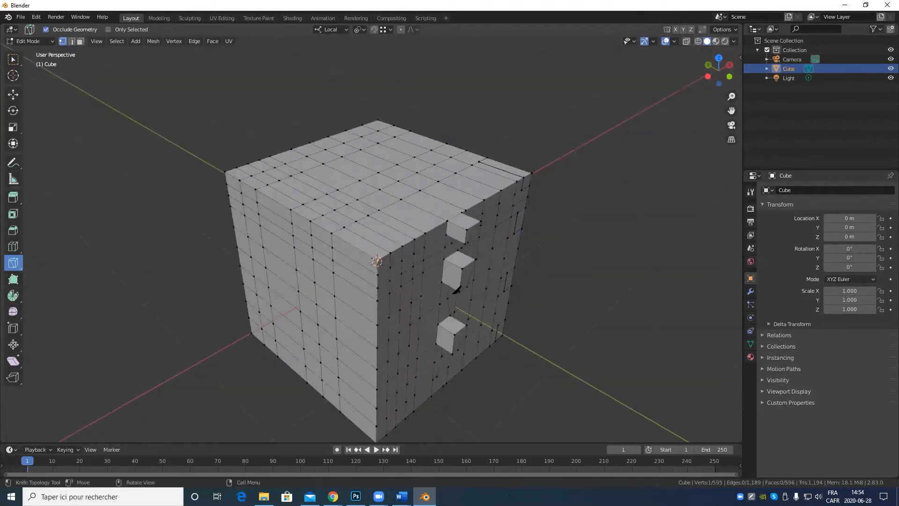
middle_click_drag(464, 286, 529, 309)
scroll(398, 290, "up", 6)
middle_click_drag(496, 248, 410, 223)
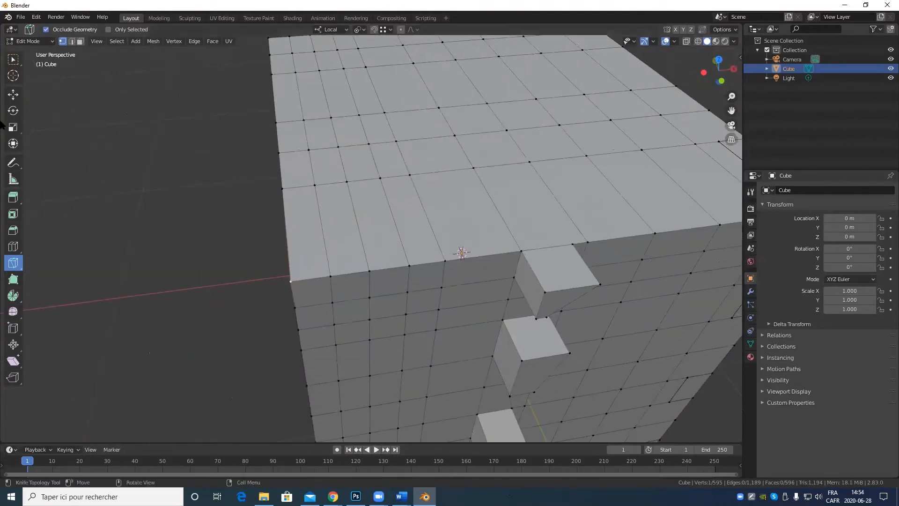
Activate the Poly Build tool with quad creation and view the cube's top corner.
left_click(13, 279)
scroll(117, 279, "down", 6)
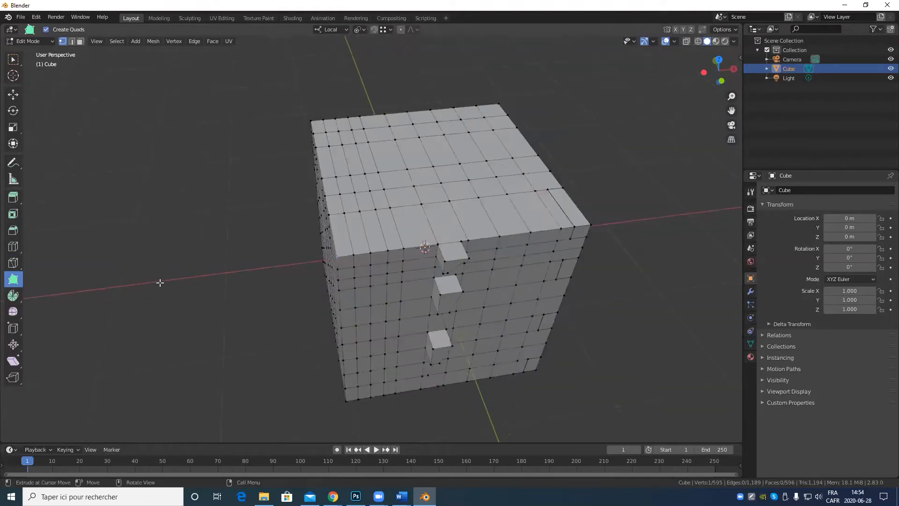
scroll(174, 284, "up", 6)
middle_click_drag(174, 284, 234, 263)
middle_click_drag(125, 321, 61, 356, "shift")
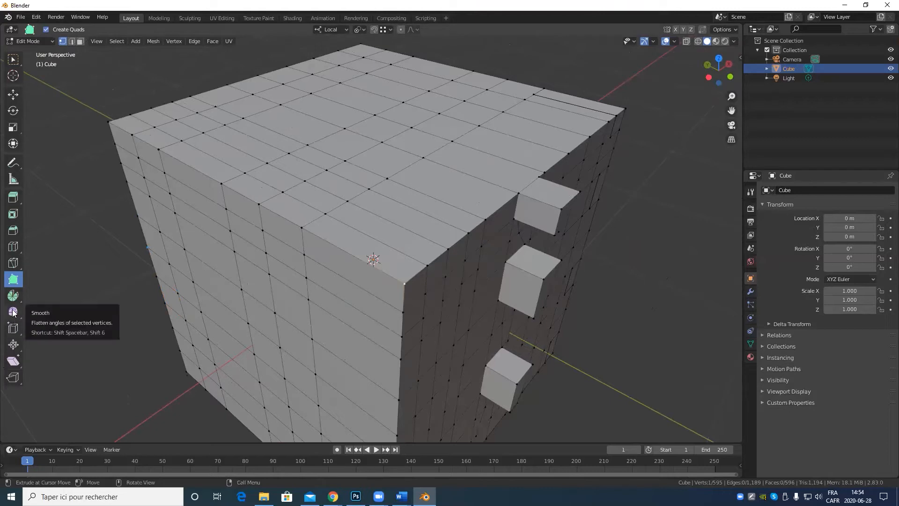
Try the Smooth tool on all vertices of the cube with the extruded blocks, and undo the smoothing.
scroll(173, 282, "down", 4)
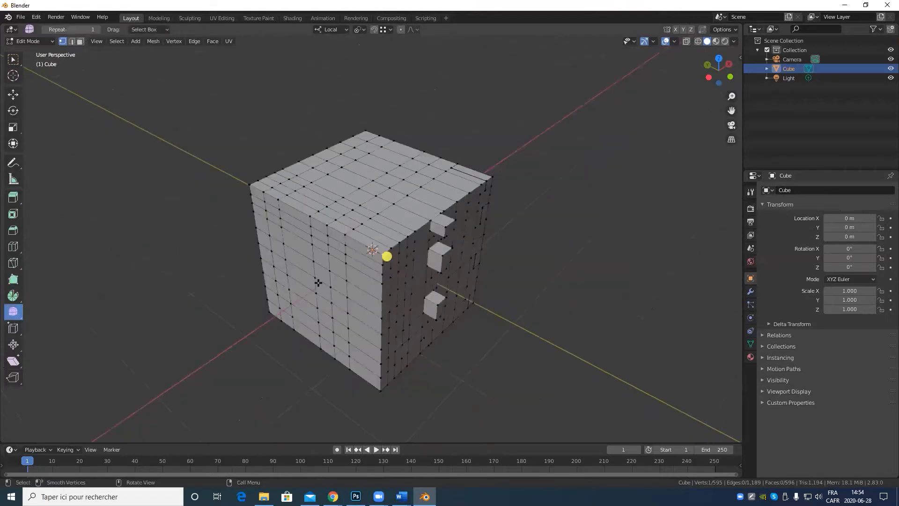
middle_click_drag(363, 274, 333, 283)
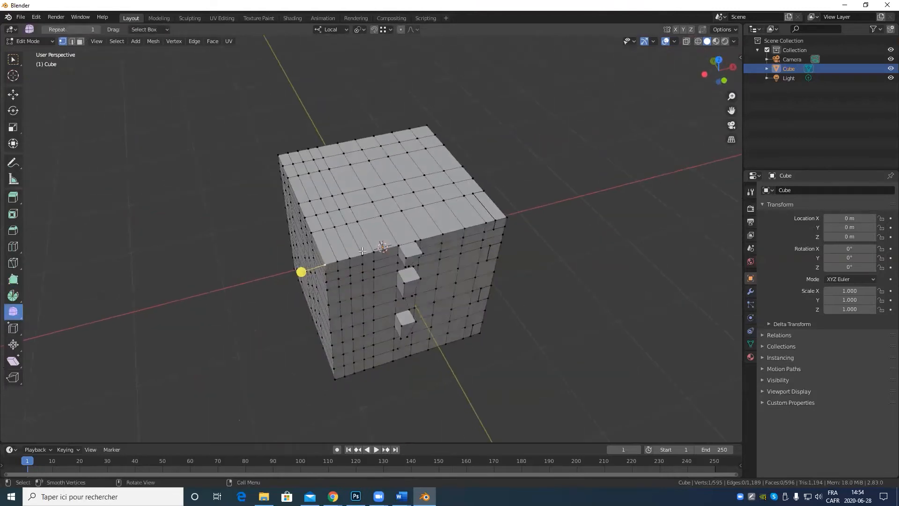
middle_click_drag(383, 281, 289, 296)
scroll(255, 297, "up", 4)
key("a")
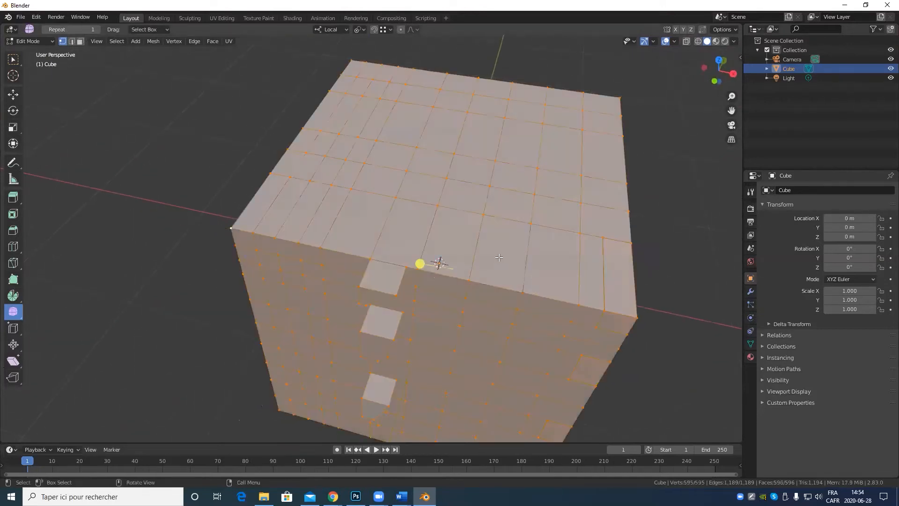
middle_click_drag(453, 303, 414, 272)
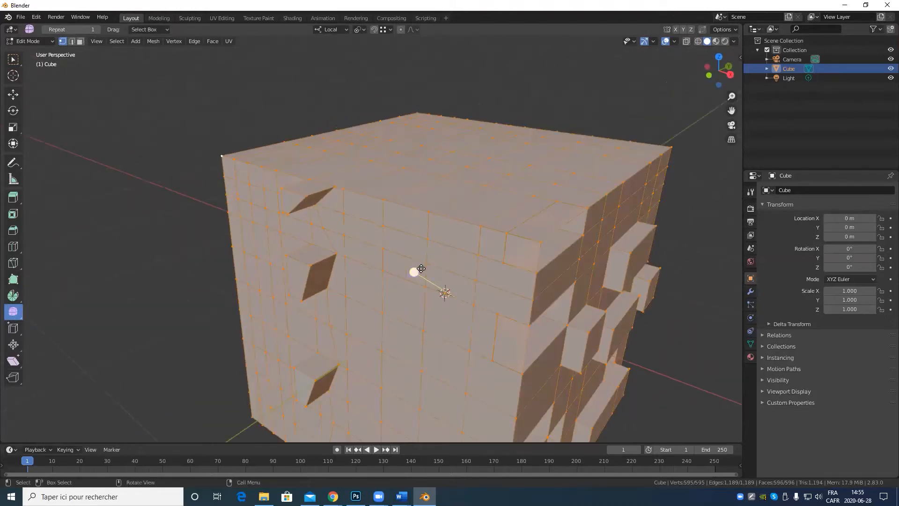
left_click_drag(414, 271, 384, 76)
key("ctrl+z")
Leave Edit Mode and delete the cube with the extruded blocks from the scene.
scroll(431, 236, "down", 4)
middle_click_drag(432, 236, 482, 259)
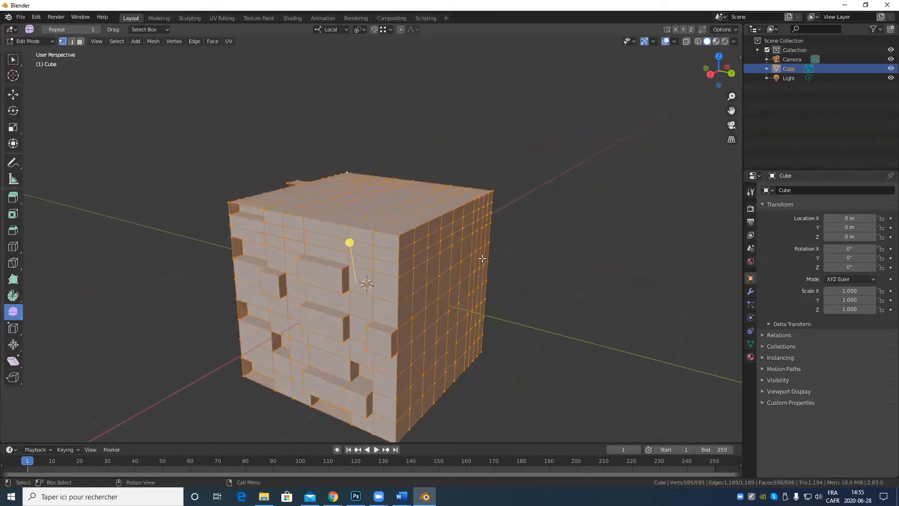
key("Tab")
scroll(542, 249, "down", 6)
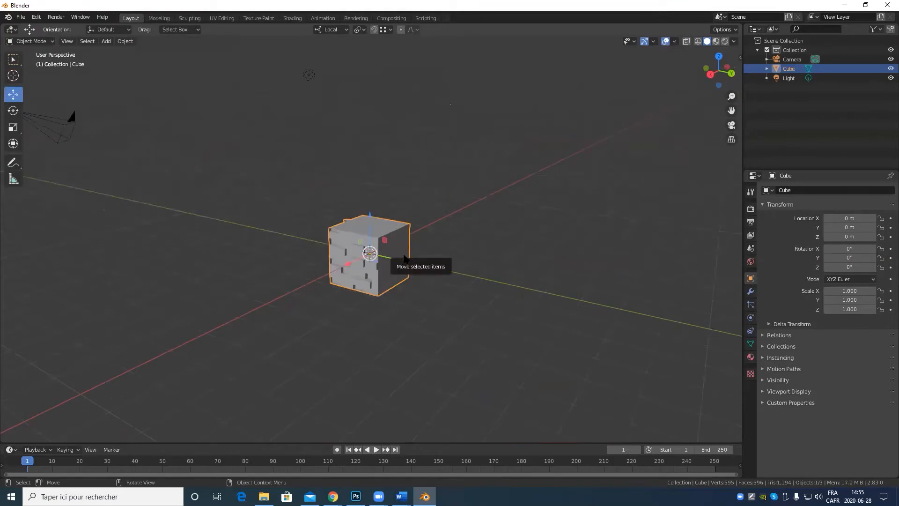
key("Delete")
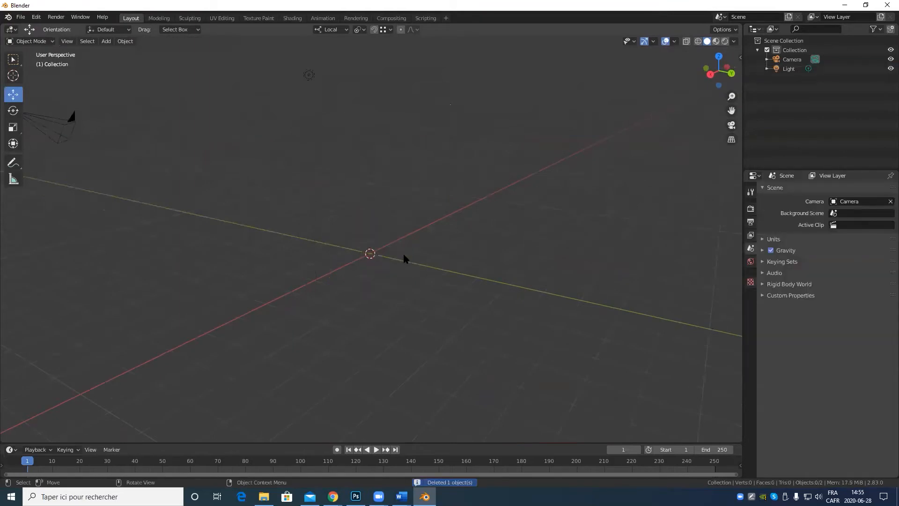
Add a new cube mesh to the scene.
left_click(107, 41)
left_click(107, 42)
left_click(107, 41)
mouse_move(124, 50)
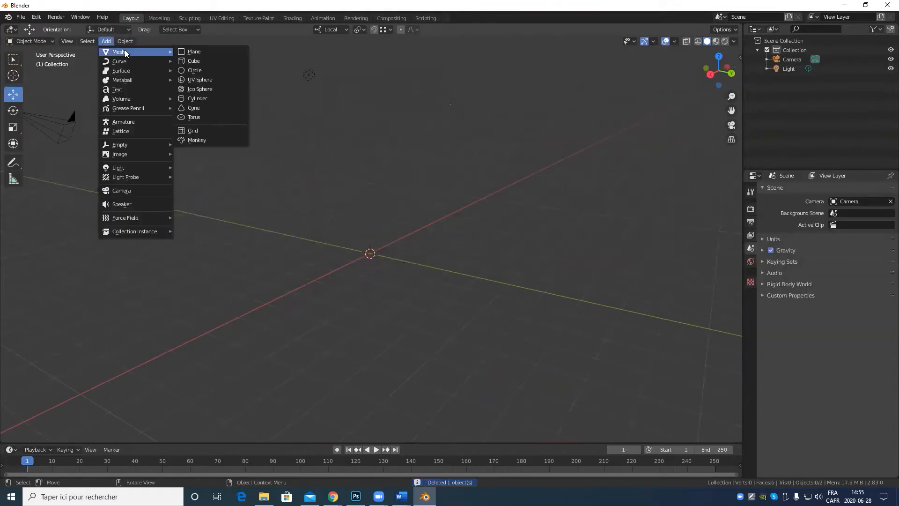
left_click(233, 60)
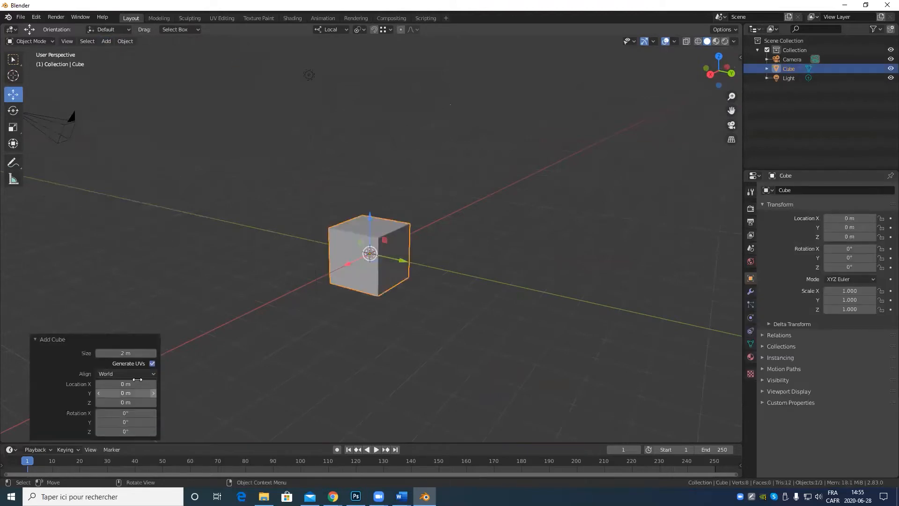
scroll(361, 339, "up", 5)
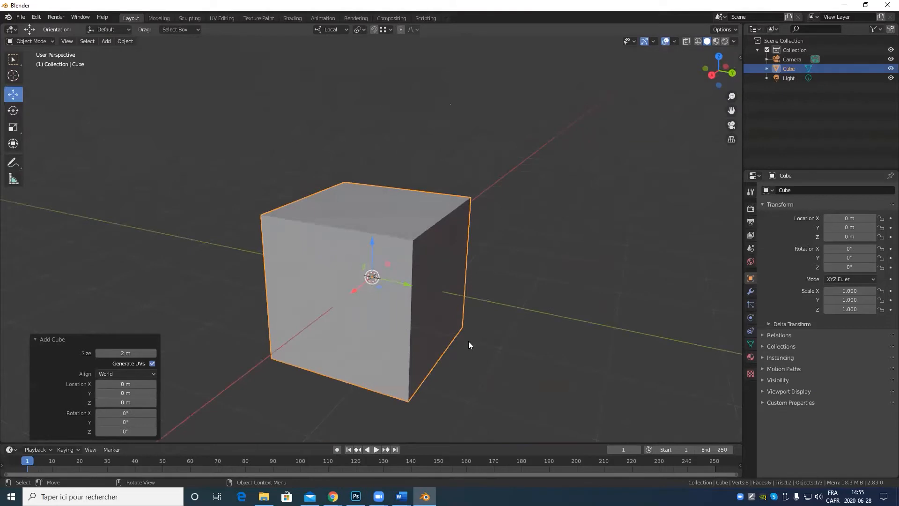
Add a Subdivision Surface modifier to the new cube in Edit Mode and set its type to Simple.
key("Tab")
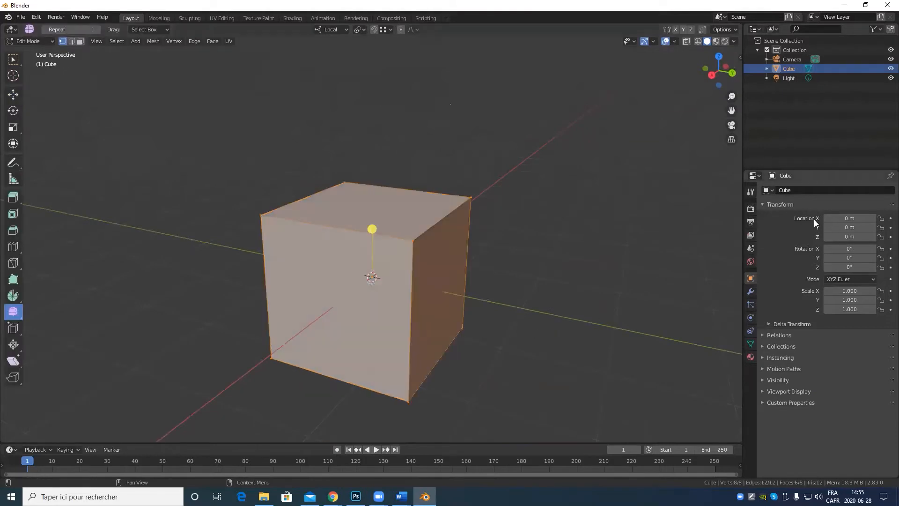
left_click(750, 291)
left_click(789, 191)
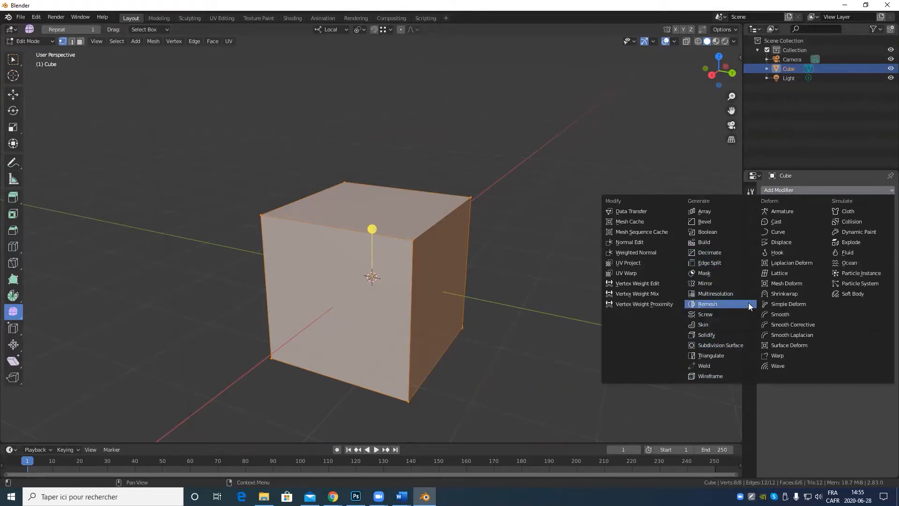
left_click(733, 344)
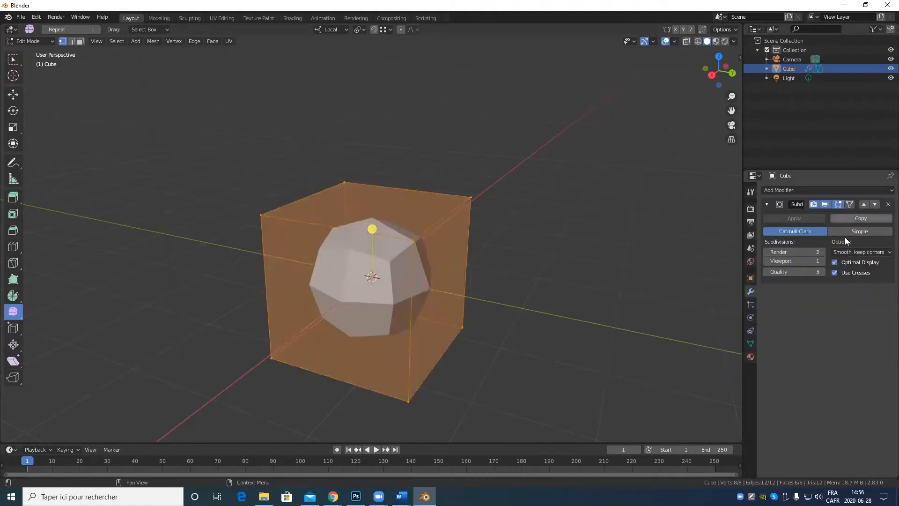
left_click(850, 232)
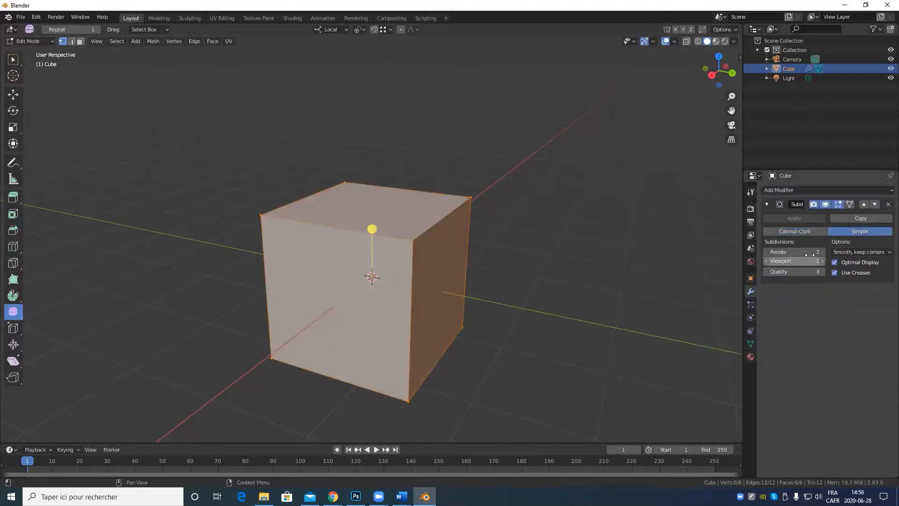
left_click(809, 254)
left_click(808, 311)
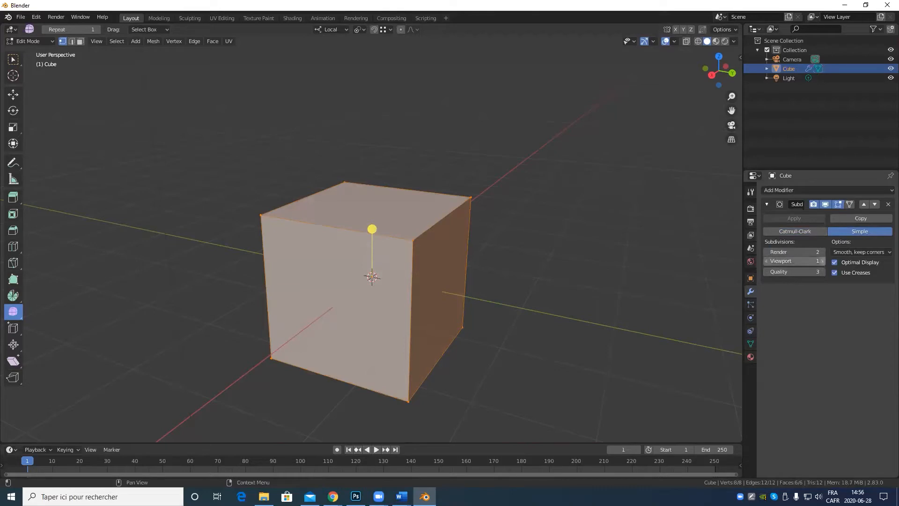
Set the modifier's viewport subdivisions to 5, apply it in Object Mode, and return to Edit Mode.
left_click(823, 261)
left_click(823, 261)
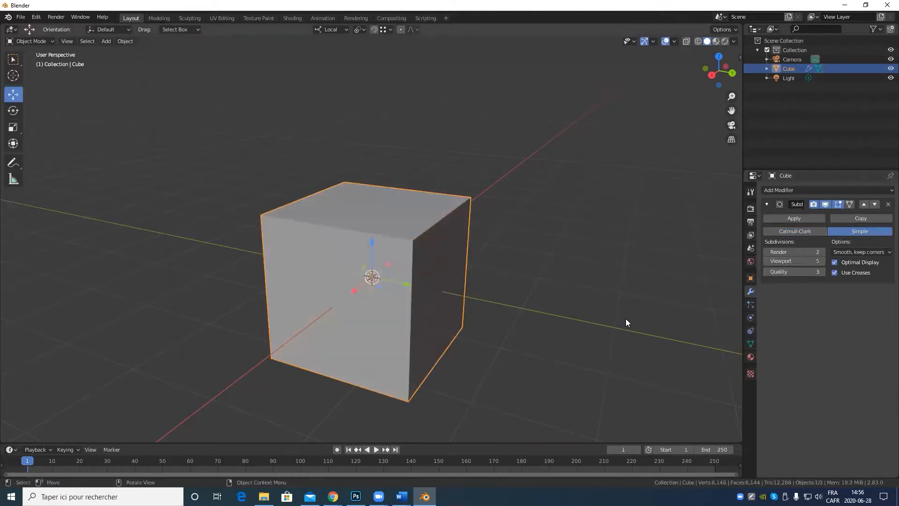
key("Tab")
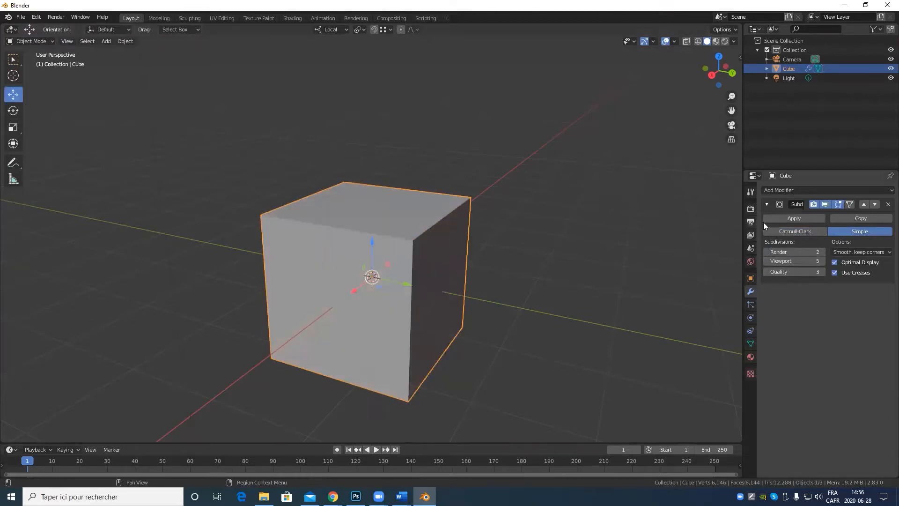
left_click(774, 222)
key("Tab")
scroll(435, 318, "up", 4)
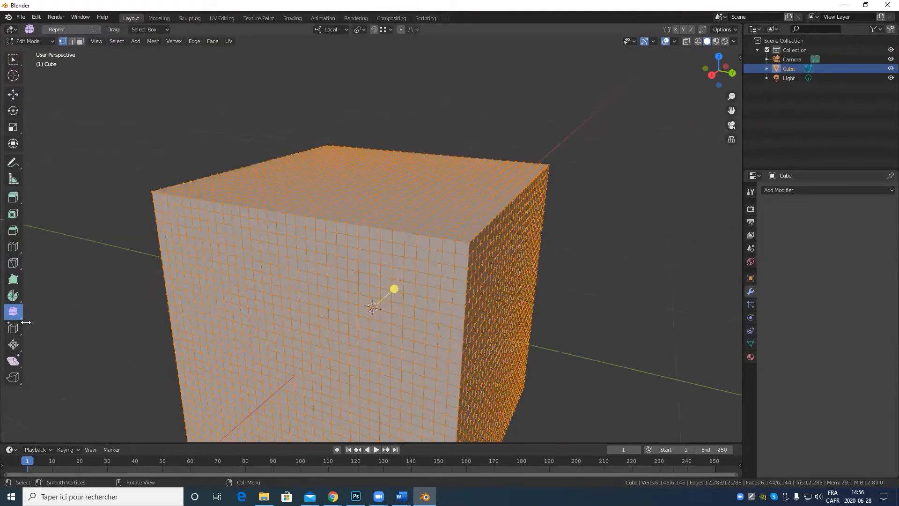
Try smoothing all of the cube's vertices with a factor of about 1.465, and undo it.
left_click_drag(395, 288, 537, 211)
middle_click_drag(537, 210, 299, 152)
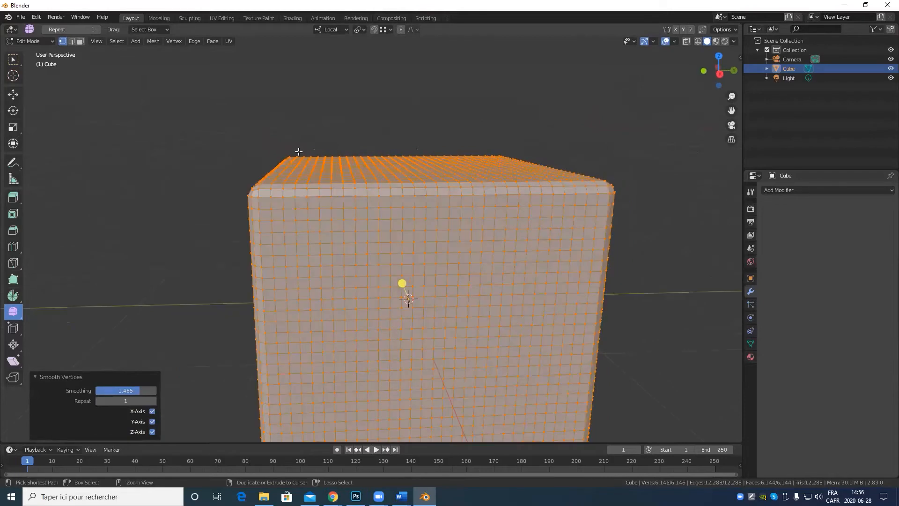
key("ctrl+z")
Apply negative smoothing of about -1.100 to all vertices and examine the cube's flared edges.
middle_click_drag(499, 271, 440, 281)
left_click_drag(392, 289, 201, 381)
middle_click_drag(215, 206, 257, 187)
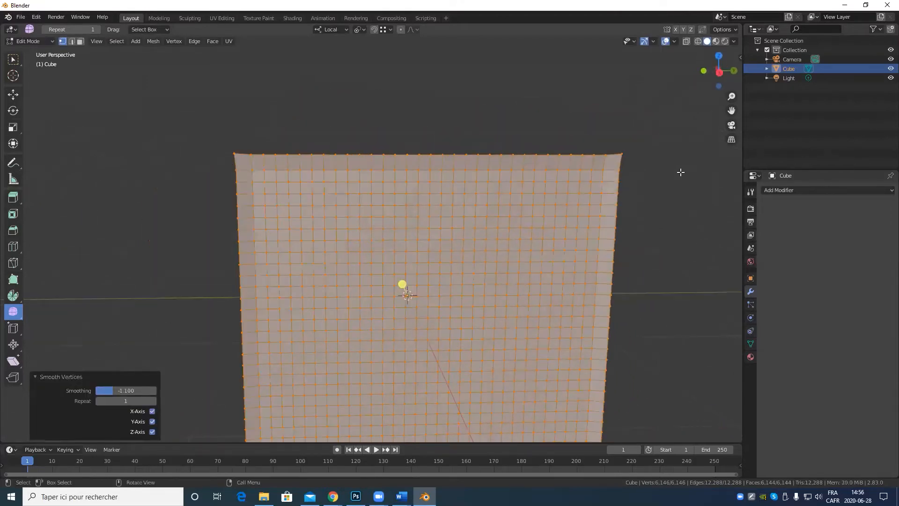
middle_click_drag(416, 151, 457, 271)
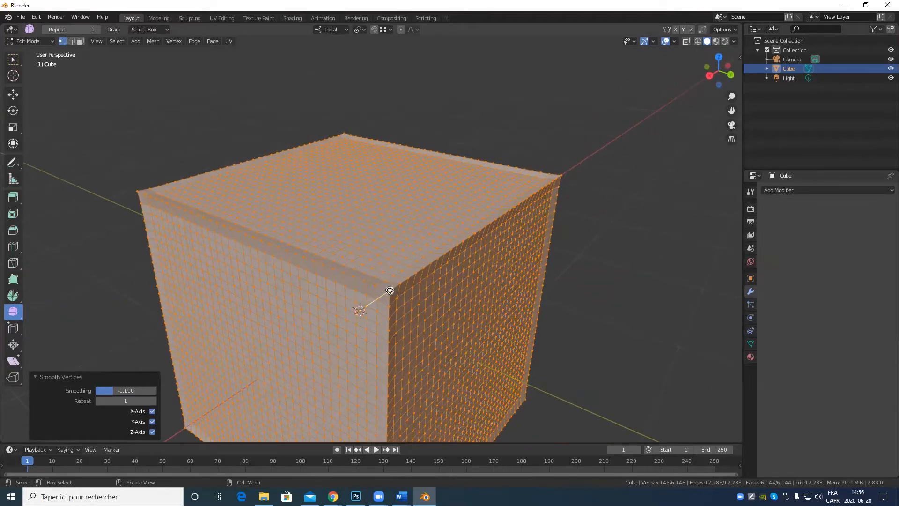
Smooth all vertices repeatedly with positive factors, ending at about 0.454, to round the cube's edges.
left_click_drag(389, 290, 369, 303)
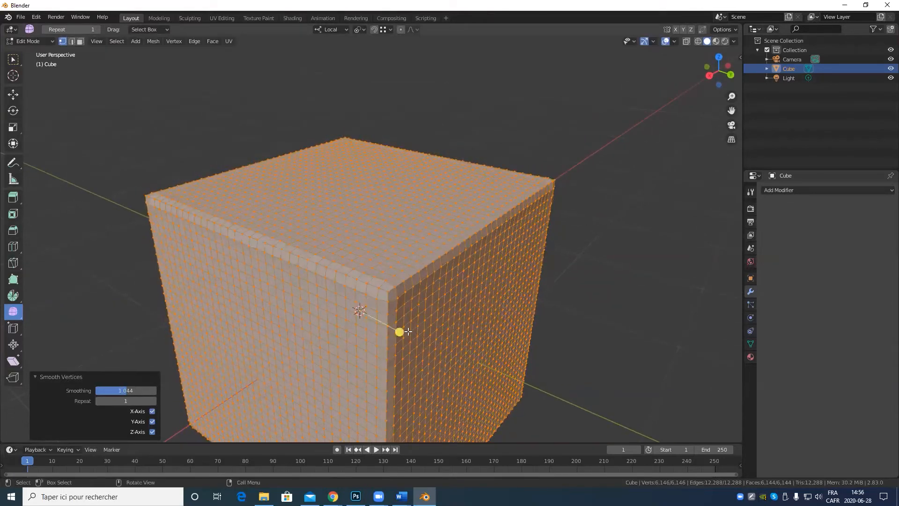
left_click_drag(408, 331, 476, 358)
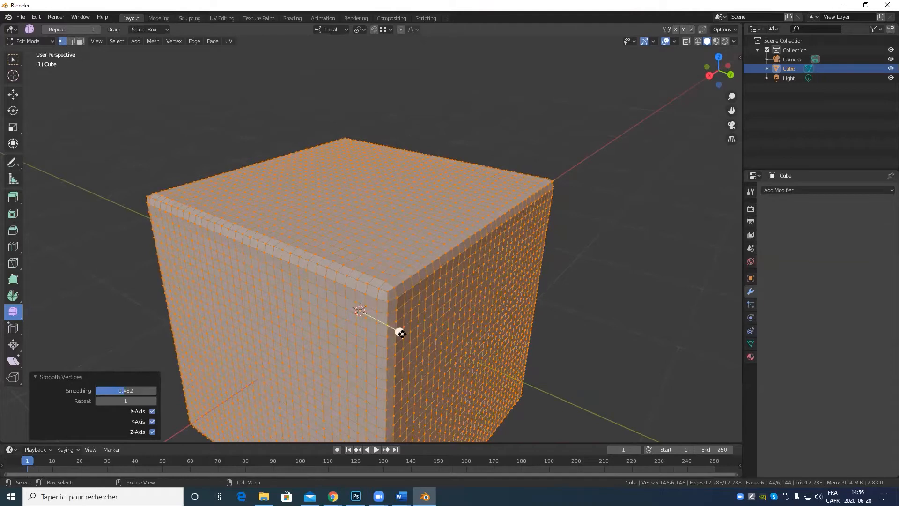
left_click_drag(398, 331, 371, 334)
left_click_drag(317, 284, 357, 311)
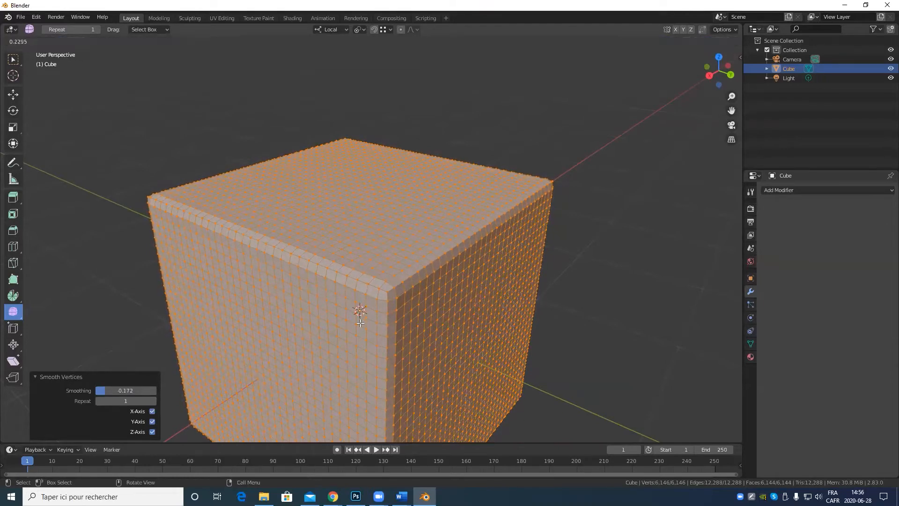
left_click_drag(315, 287, 366, 312)
middle_click_drag(375, 260, 342, 257)
middle_click_drag(264, 293, 276, 284)
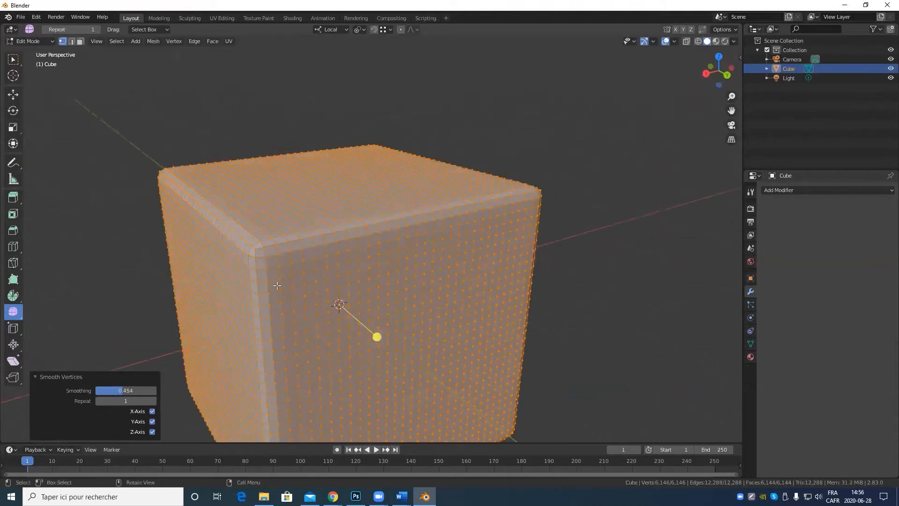
Undo all the smoothing passes on the subdivided cube.
scroll(291, 288, "up", 2)
key("ctrl+z")
key("ctrl+z")
key("ctrl+z")
key("ctrl+z")
key("ctrl+z")
key("ctrl+z")
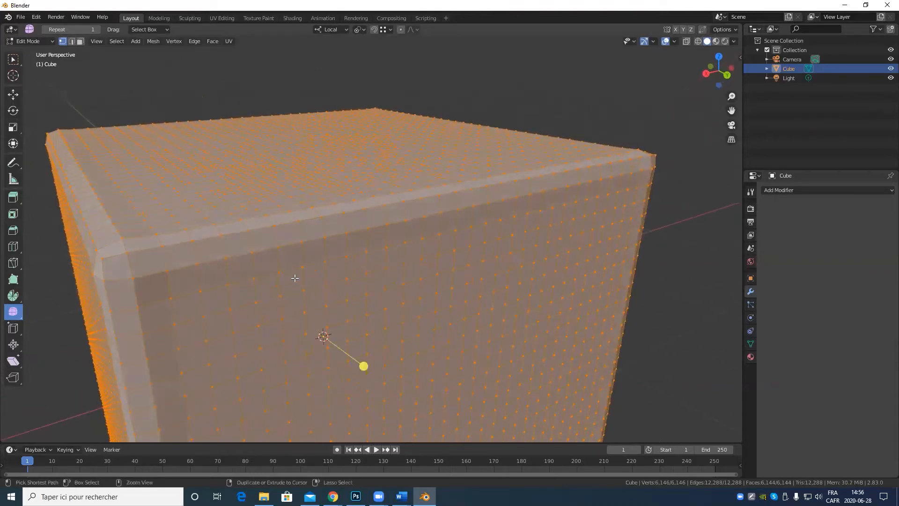
Select the six vertices surrounding one upper corner of the densely subdivided cube.
middle_click_drag(141, 253, 275, 256)
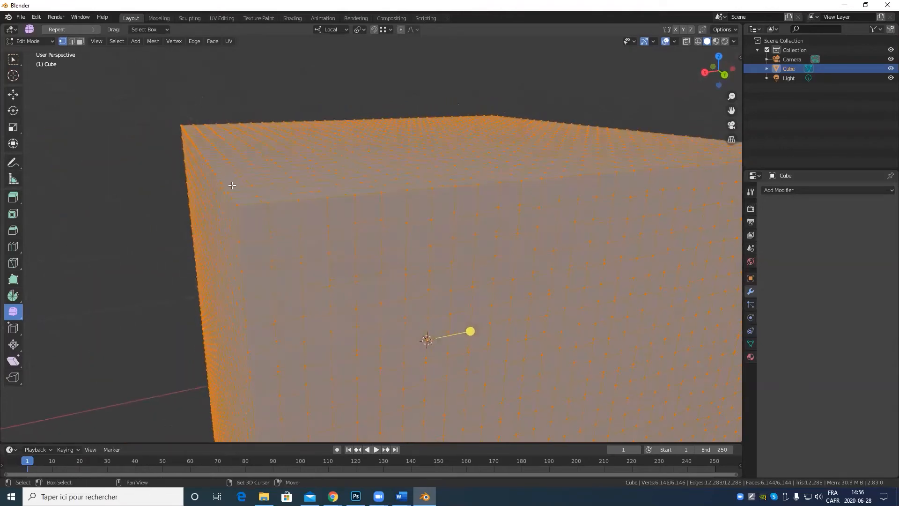
scroll(247, 214, "up", 3)
left_click(231, 218)
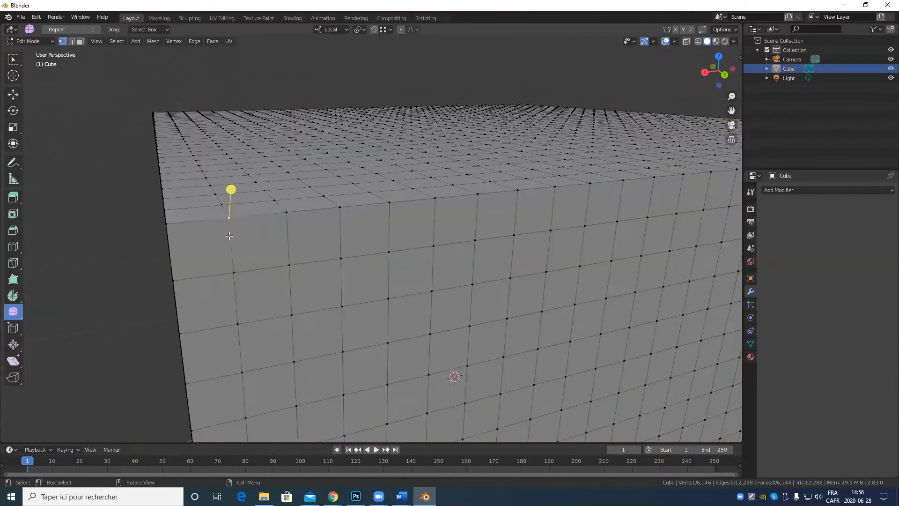
middle_click_drag(231, 234, 239, 233)
left_click(269, 233, "shift")
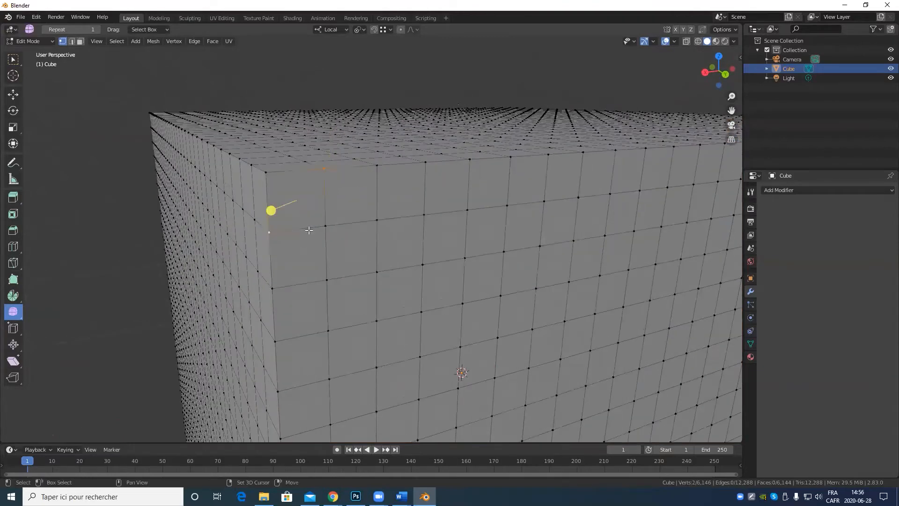
left_click(324, 225, "shift")
left_click(254, 220, "shift")
left_click(252, 166, "shift")
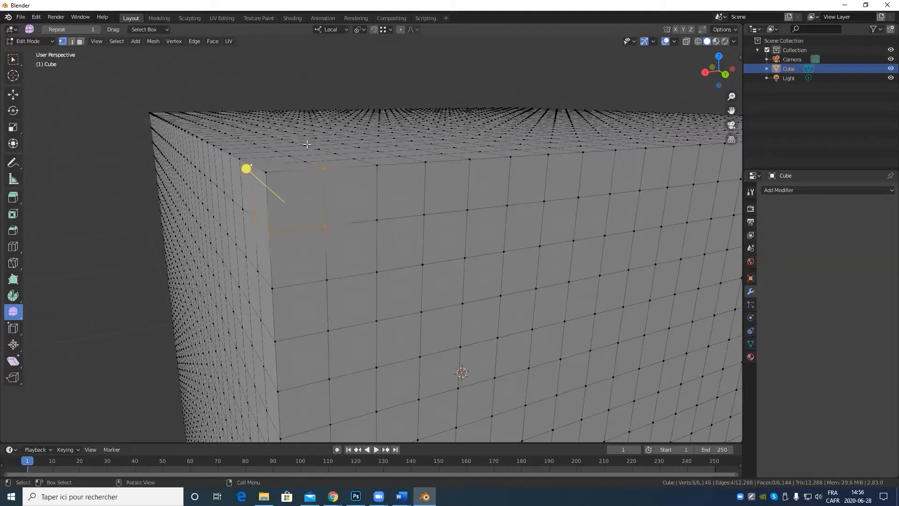
left_click(305, 160, "shift")
middle_click_drag(277, 184, 310, 230)
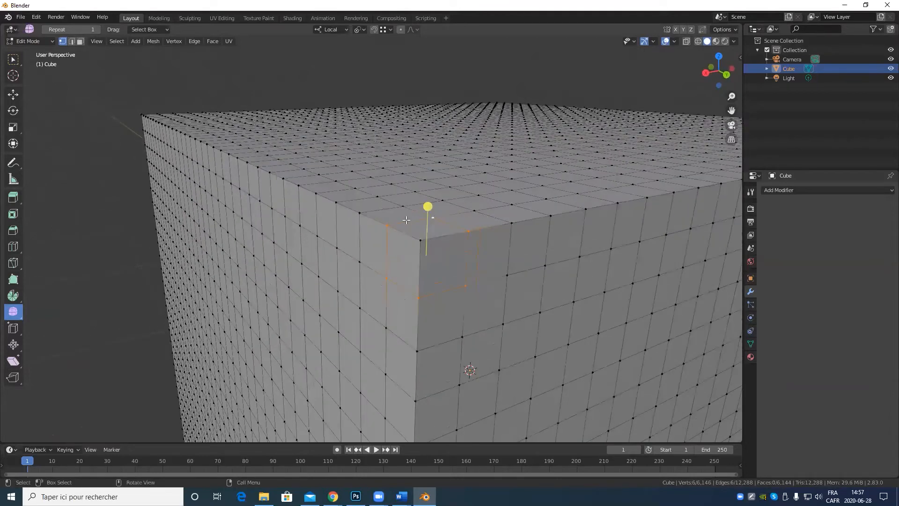
Select the corner vertex alone and examine the vertex grid along the cube's edges and faces.
left_click(420, 241)
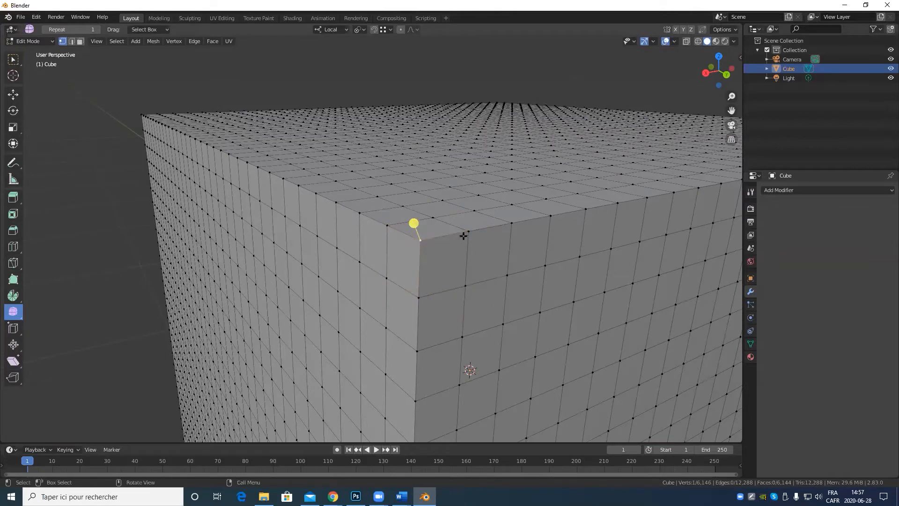
mouse_move(464, 235)
middle_mouse_down()
mouse_move(455, 239)
mouse_move(452, 225)
middle_mouse_up()
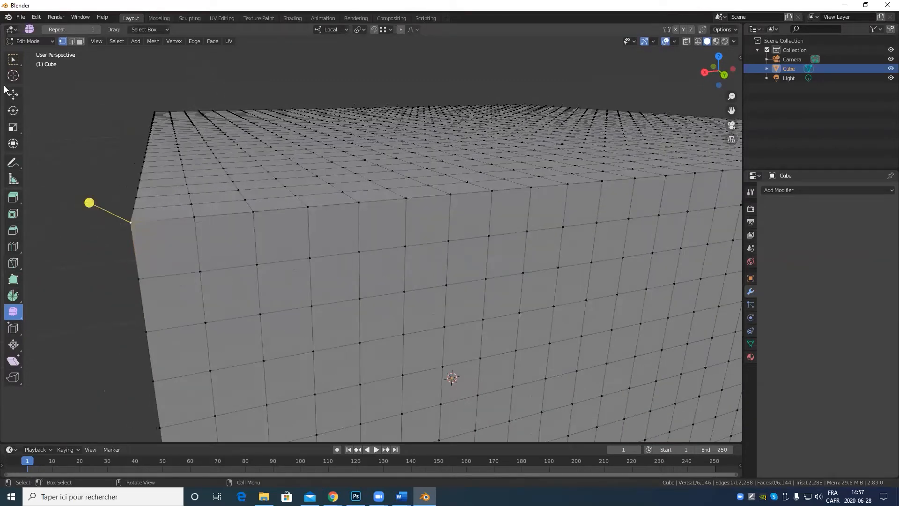
middle_click_drag(189, 179, 262, 209)
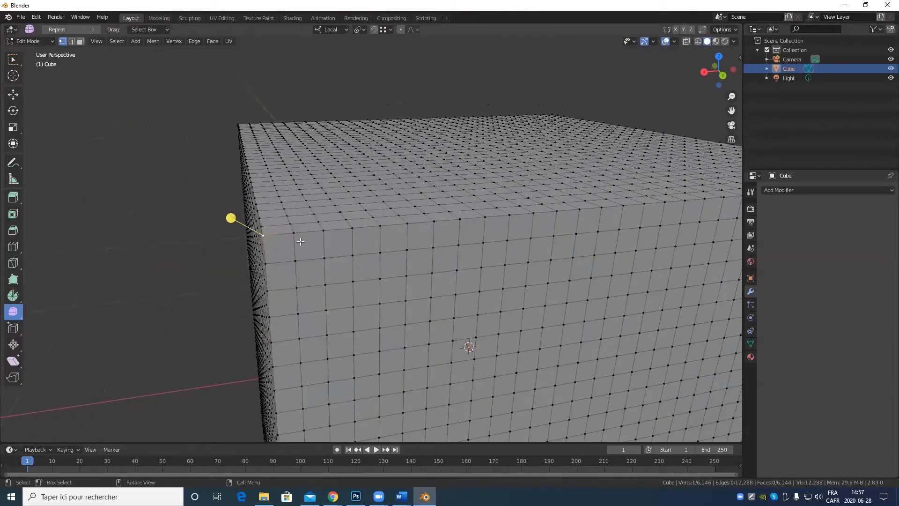
middle_click_drag(293, 233, 367, 241)
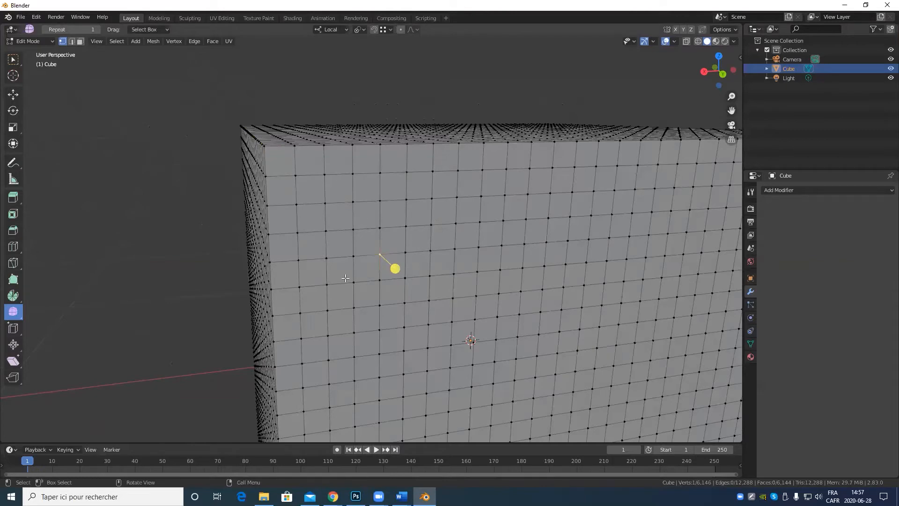
middle_click_drag(451, 246, 588, 265)
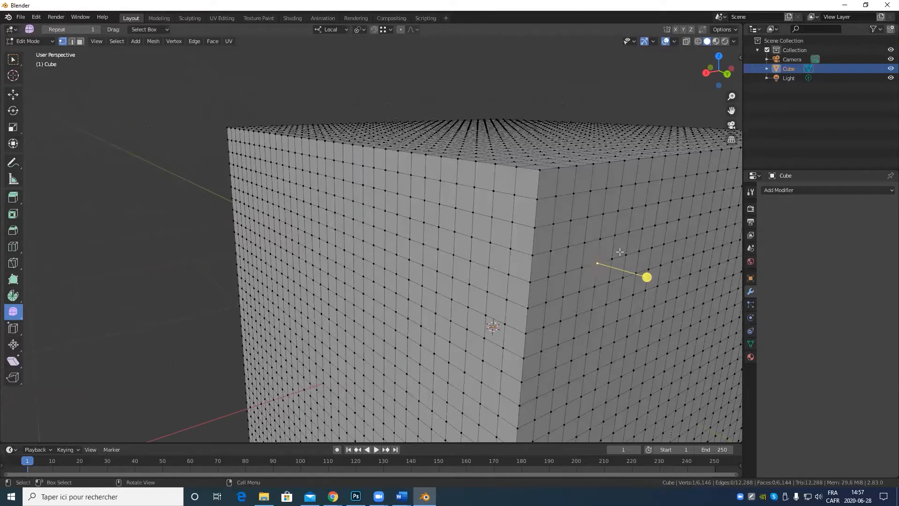
middle_click_drag(562, 274, 432, 227)
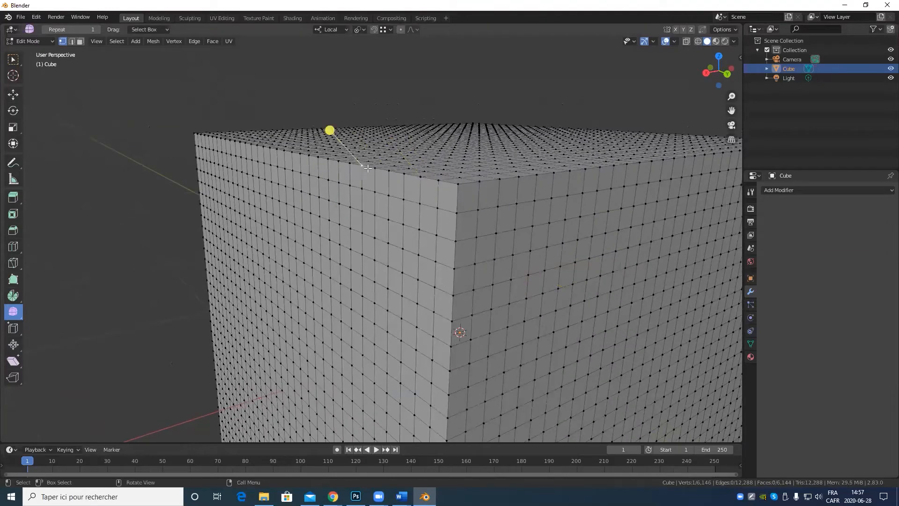
middle_click_drag(366, 172, 334, 257)
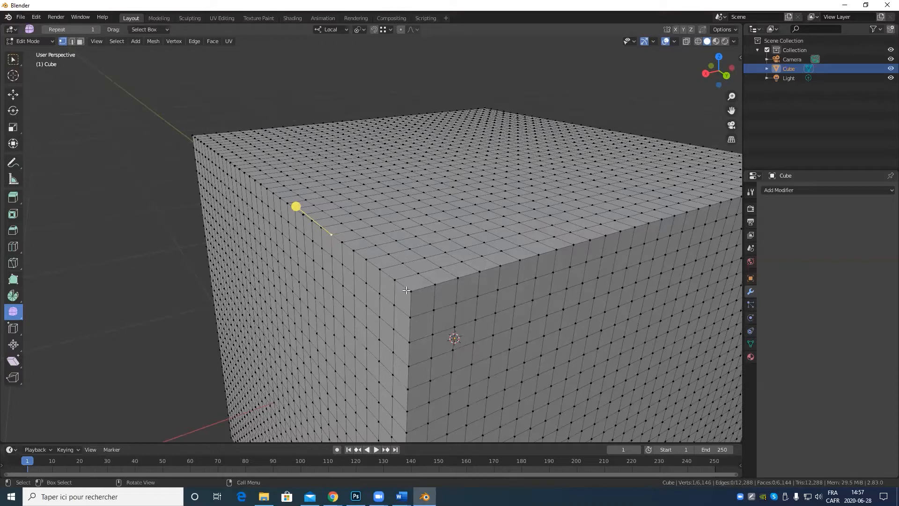
scroll(413, 249, "down", 6)
middle_click_drag(413, 250, 447, 260)
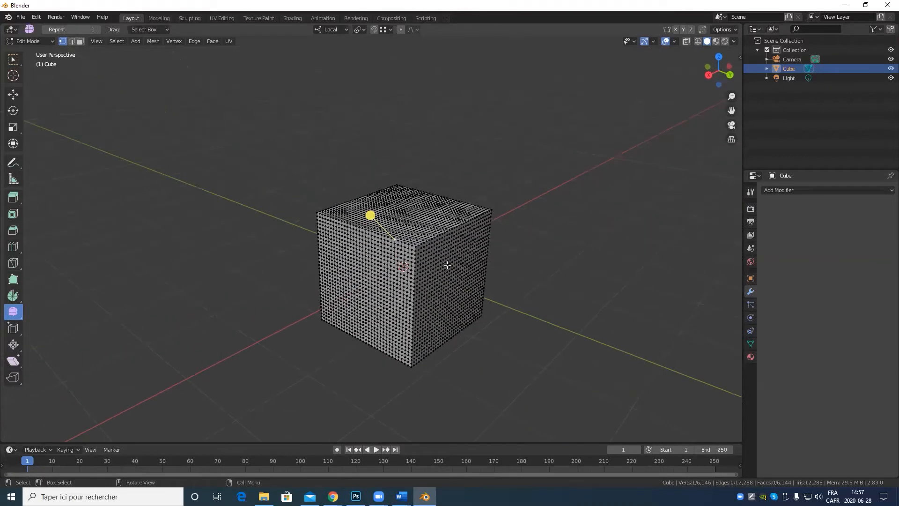
scroll(436, 276, "up", 6)
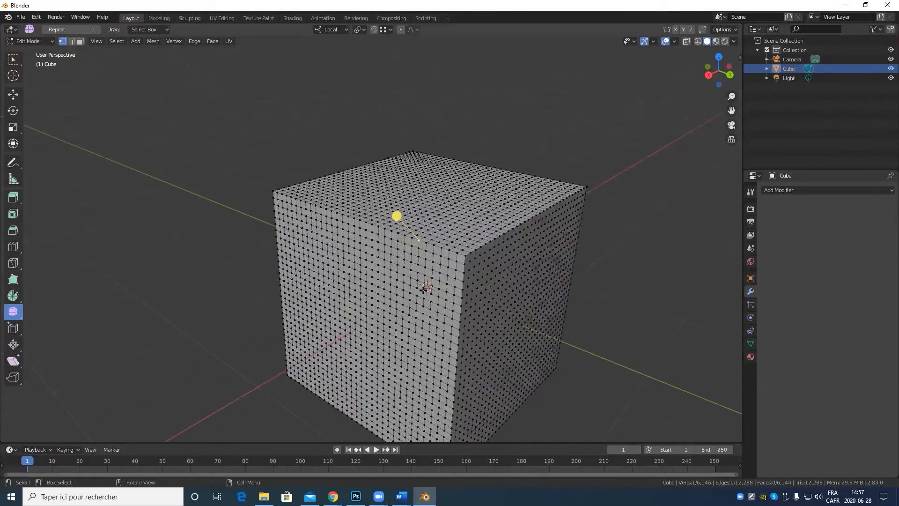
Return to Object Mode and delete the densely subdivided cube.
key("Tab")
middle_click_drag(438, 286, 348, 254)
scroll(458, 273, "down", 3)
key("Tab")
scroll(387, 224, "down", 6)
key("Tab")
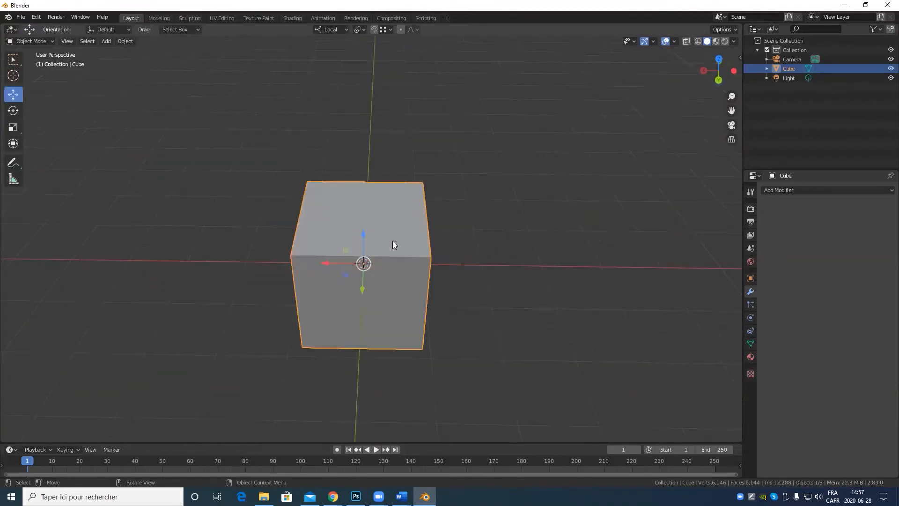
scroll(392, 241, "up", 5)
middle_click_drag(423, 255, 402, 250)
key("Delete")
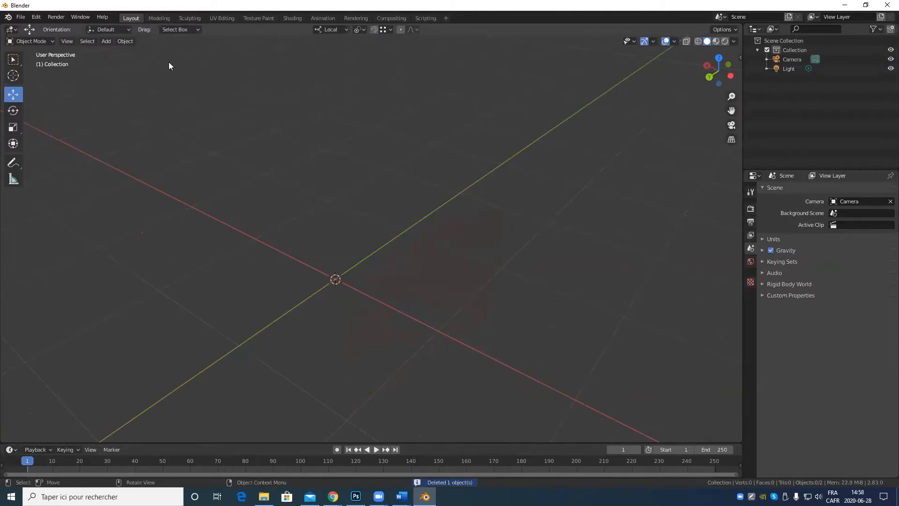
Add a new mesh cube with the default 2 m size at the world origin.
left_click(106, 41)
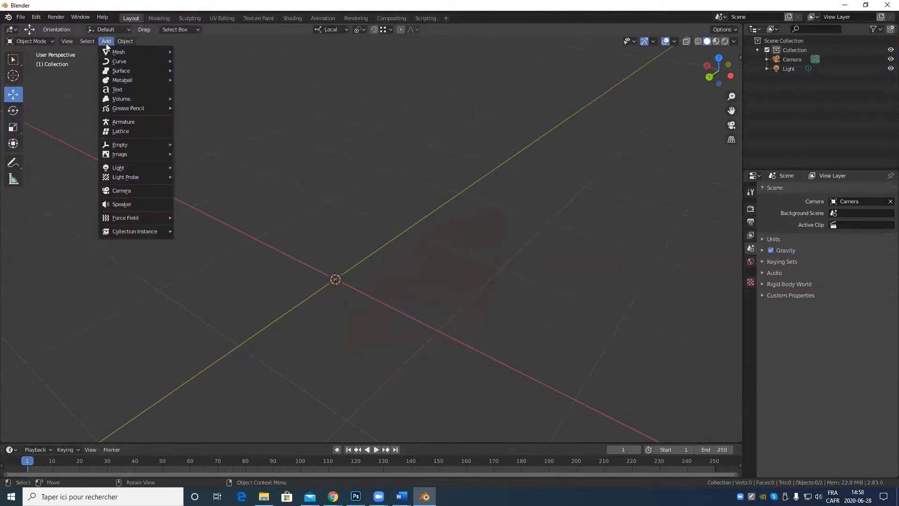
mouse_move(110, 51)
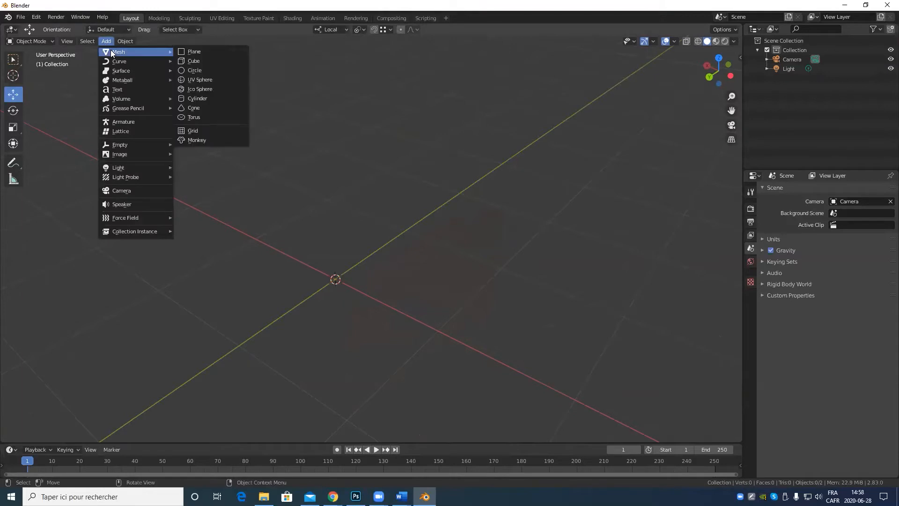
left_click(191, 63)
scroll(395, 328, "down", 5)
middle_click_drag(396, 329, 370, 345)
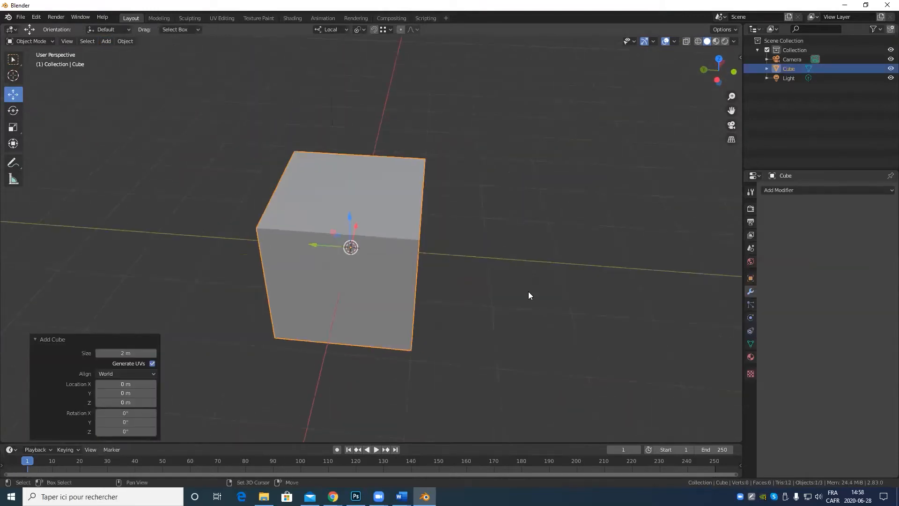
middle_click_drag(528, 295, 340, 239, "shift")
Duplicate the cube in place and move the copy about -3.46 m along its local Y axis.
left_click_drag(267, 220, 369, 248)
key("ctrl+z")
key("shift+d")
right_click(397, 245)
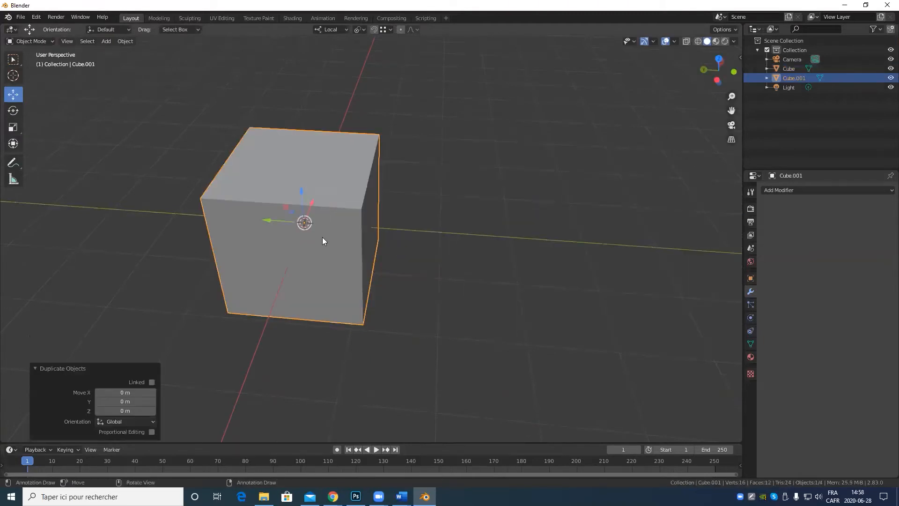
left_click_drag(260, 220, 506, 257)
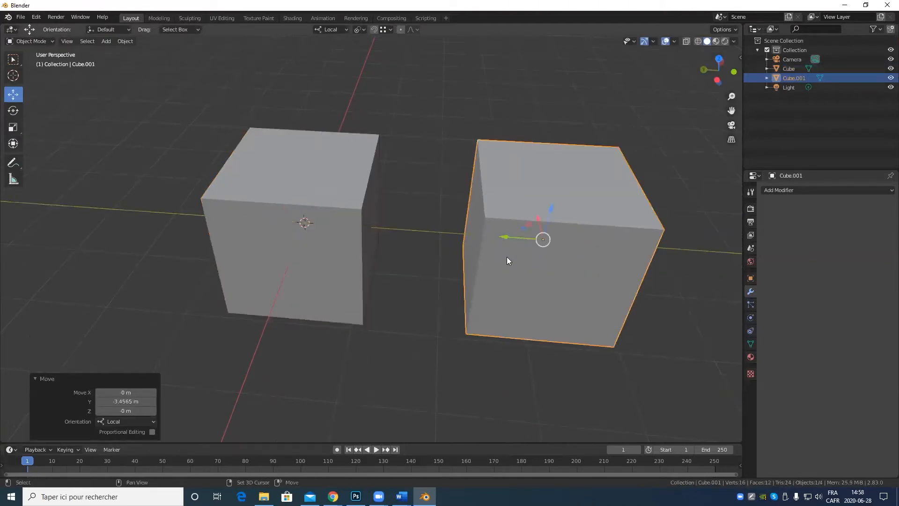
middle_click_drag(507, 257, 411, 309)
scroll(448, 281, "down", 4)
scroll(412, 309, "up", 3)
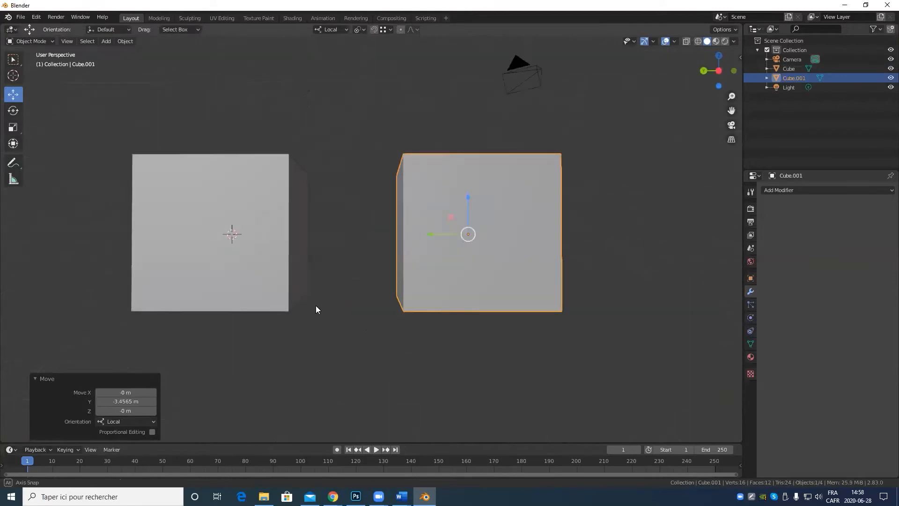
Add four loop cuts in Edit Mode to the duplicated cube, two horizontal near its top and bottom and two vertical near its side edges.
key("Tab")
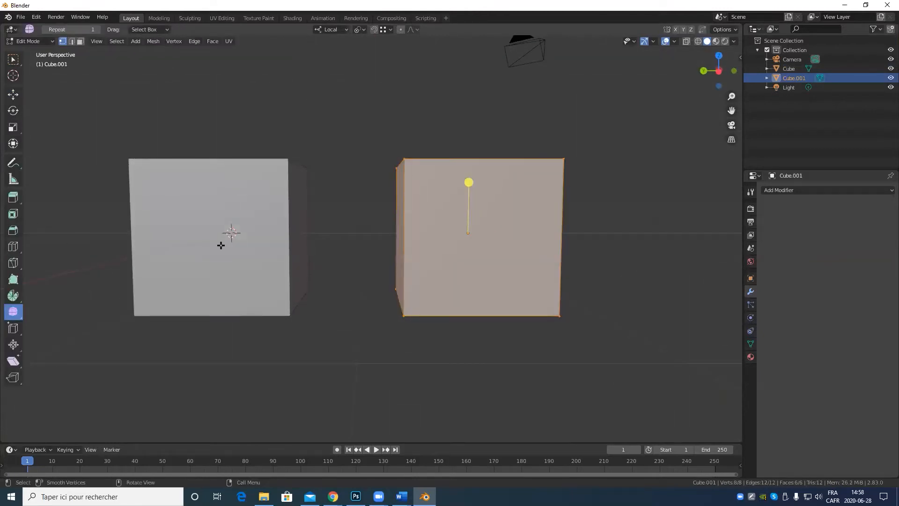
left_click(13, 247)
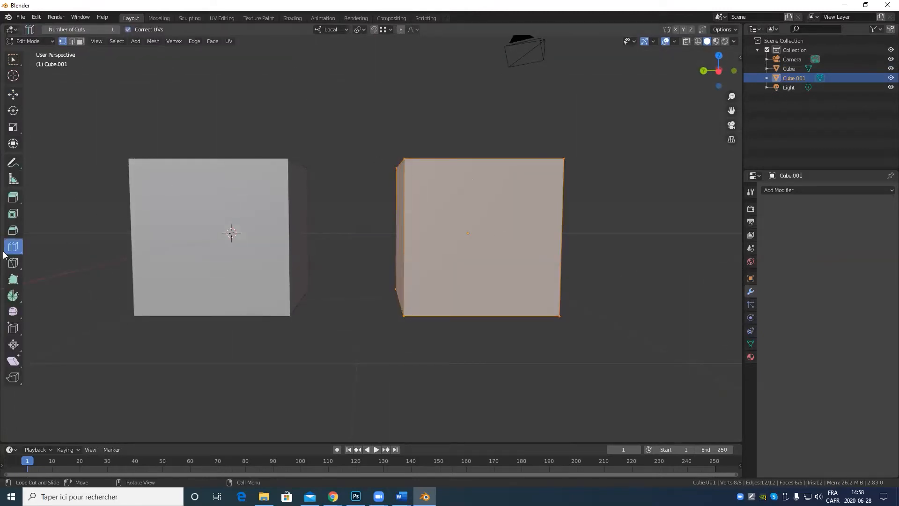
left_click_drag(409, 230, 420, 198)
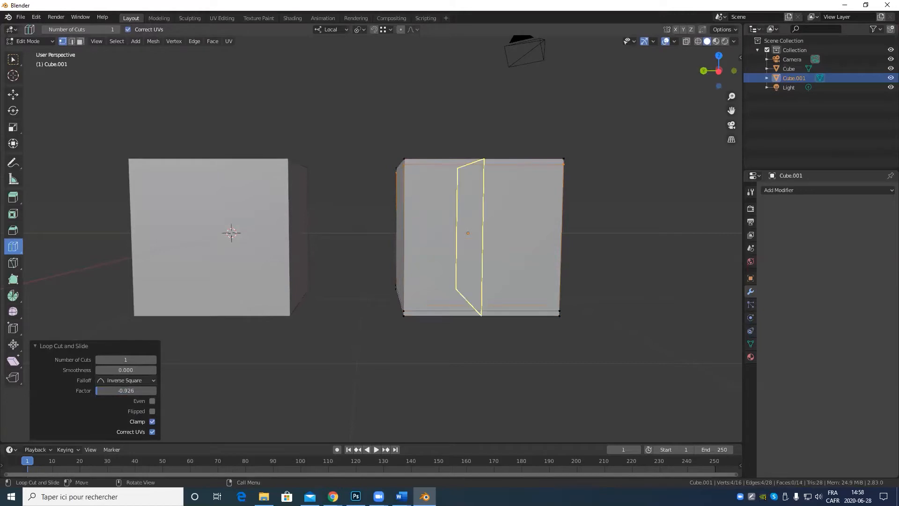
left_click_drag(474, 197, 410, 198)
left_click_drag(489, 160, 542, 179)
Add two more loop cuts near the copy's front and back edges, with factors of about 0.800 and -0.865, and return to Object Mode.
middle_click_drag(543, 179, 574, 261)
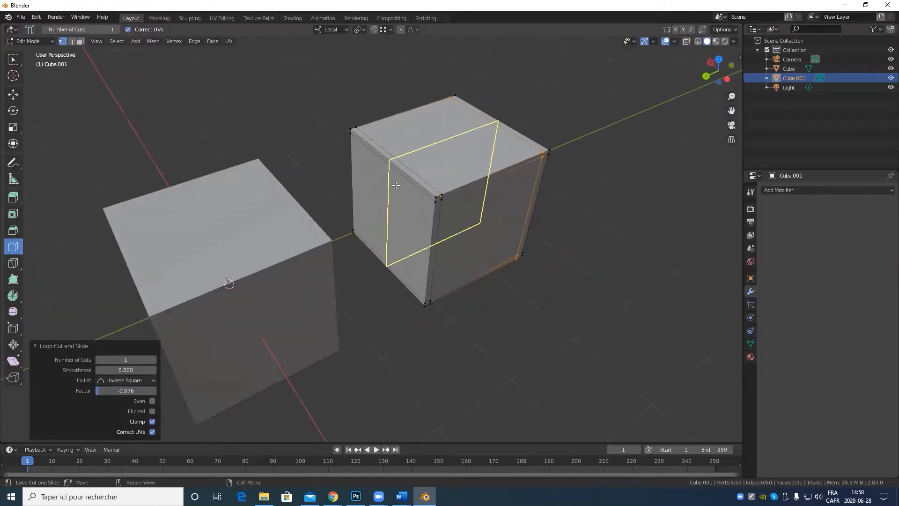
left_click_drag(397, 185, 435, 213)
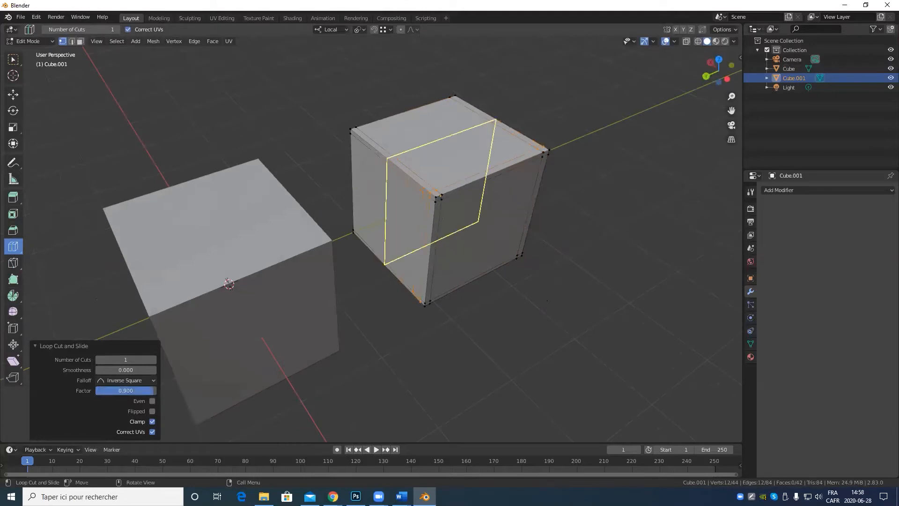
left_click_drag(395, 170, 365, 135)
left_click(363, 132)
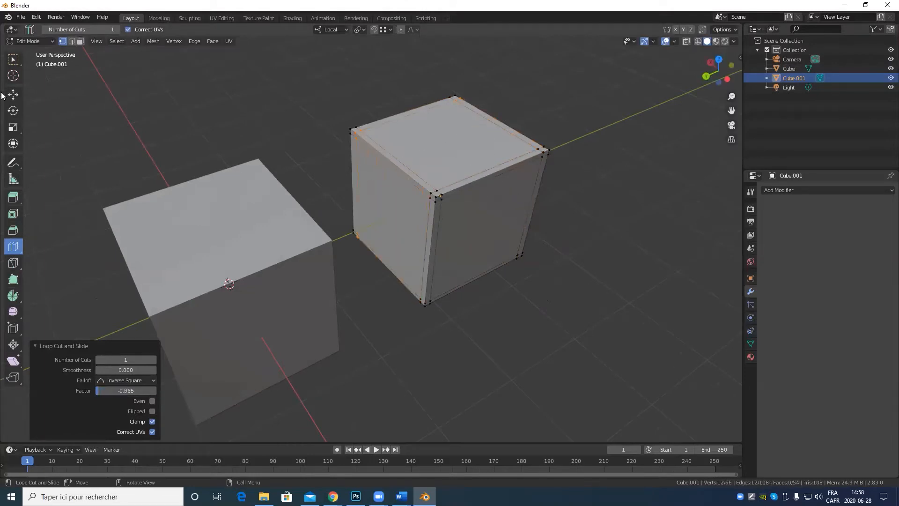
key("Tab")
Select both cubes, apply a level 1 subdivision surface to them, and compare their shapes.
middle_click_drag(156, 300, 268, 231)
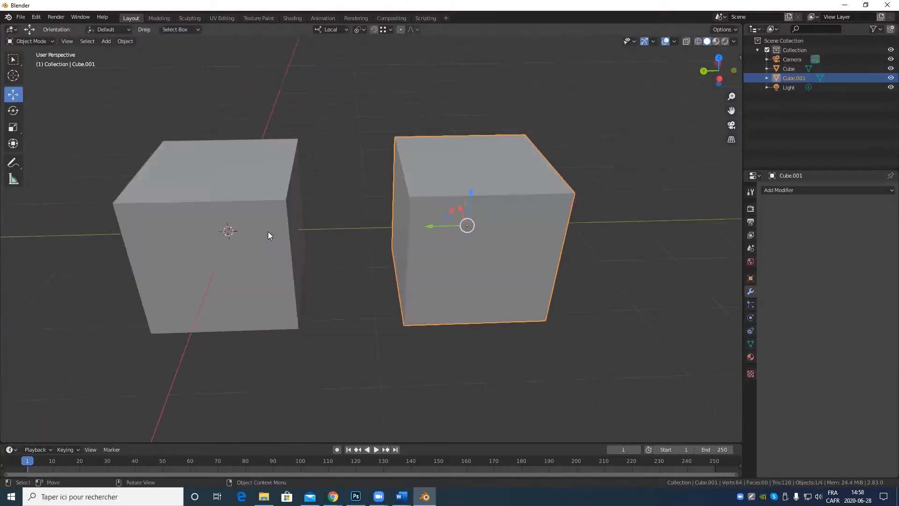
middle_click_drag(330, 230, 444, 251)
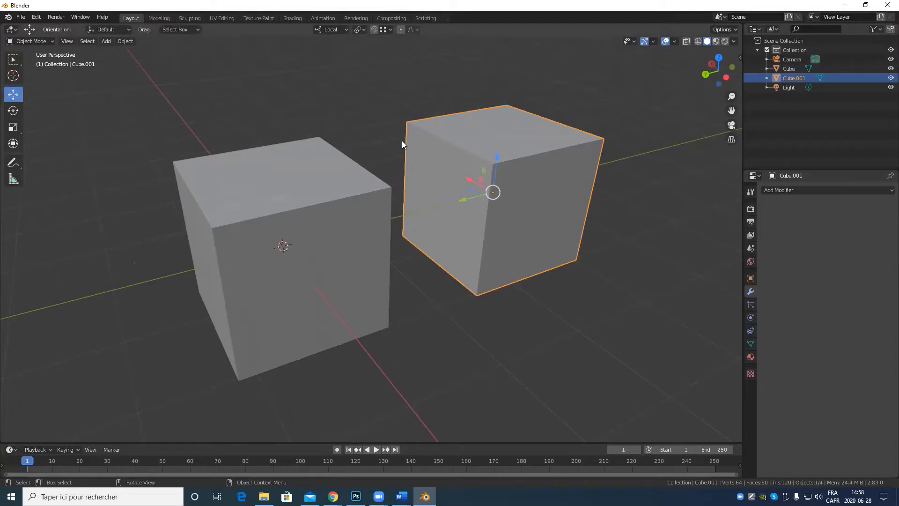
scroll(503, 137, "down", 4)
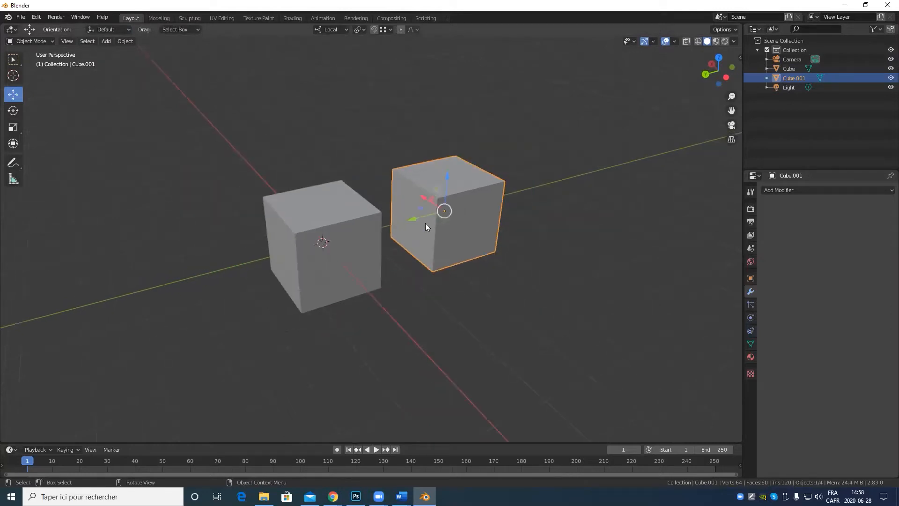
left_click(342, 254, "shift")
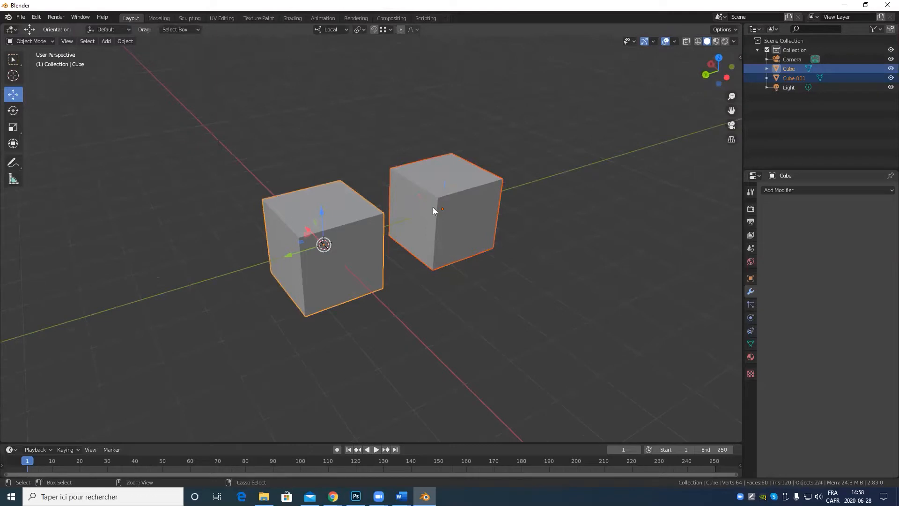
key("ctrl+1")
scroll(477, 249, "up", 5)
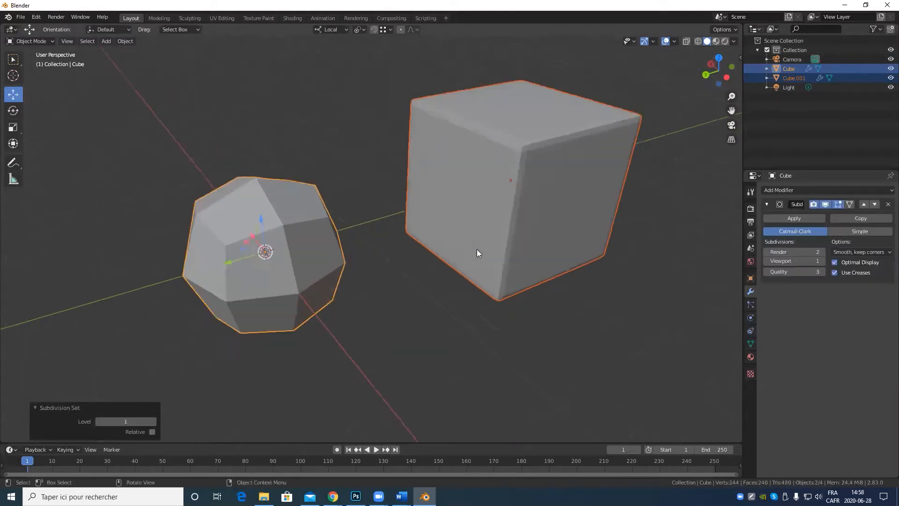
middle_click_drag(577, 201, 468, 198)
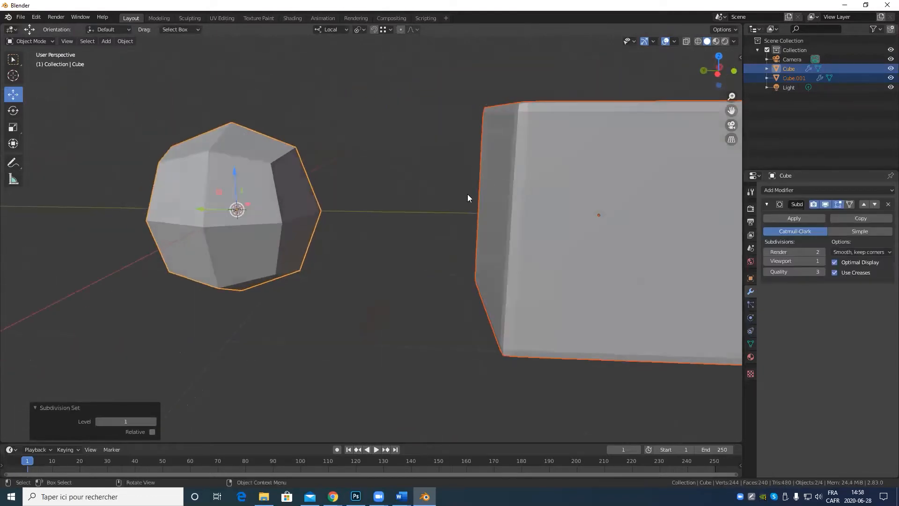
scroll(140, 152, "down", 5)
middle_click_drag(168, 154, 252, 175)
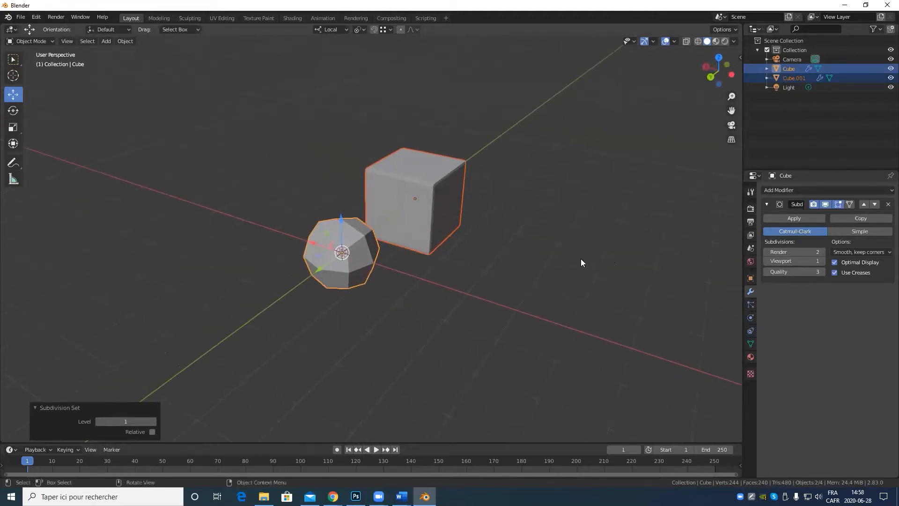
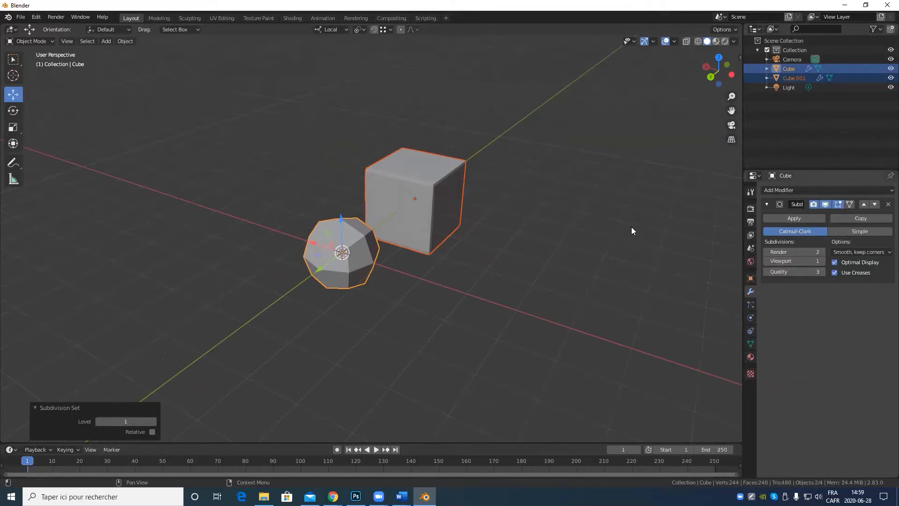
Enter Edit Mode on both subdivided cubes and activate the Move tool.
scroll(520, 196, "up", 3)
middle_click_drag(520, 195, 434, 220)
key("Tab")
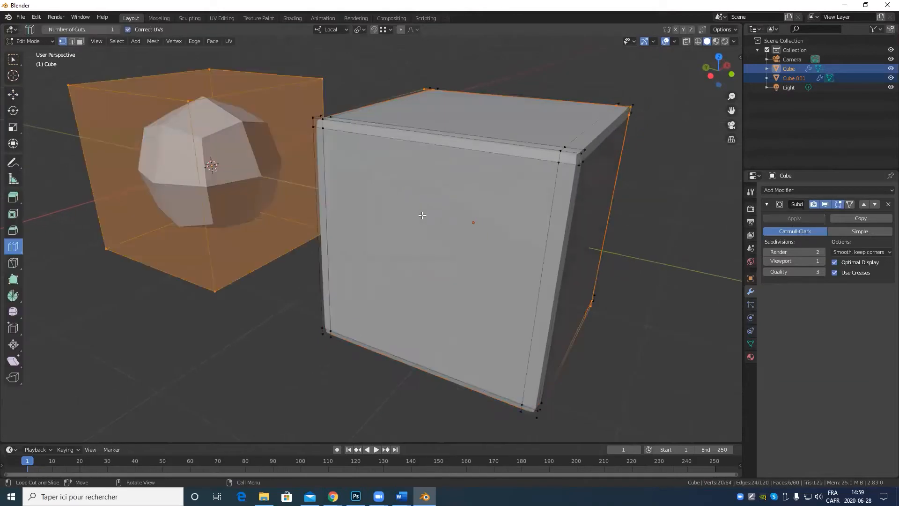
middle_click_drag(251, 128, 516, 176)
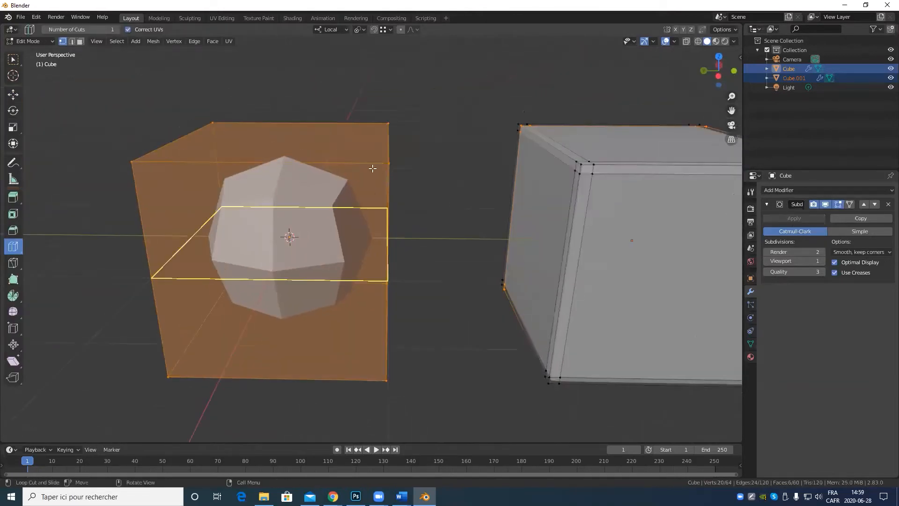
left_click(13, 94)
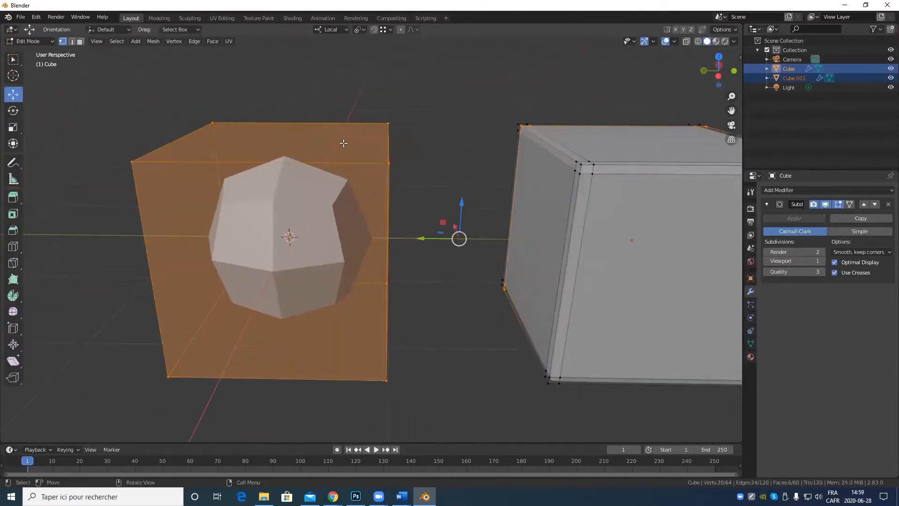
Try moving two upper corner vertices of the original cube's cage to show their effect on the subdivided shape.
left_click(390, 164)
mouse_move(391, 163)
left_mouse_down()
mouse_move(521, 433)
mouse_move(367, 225)
mouse_move(387, 161)
left_mouse_up()
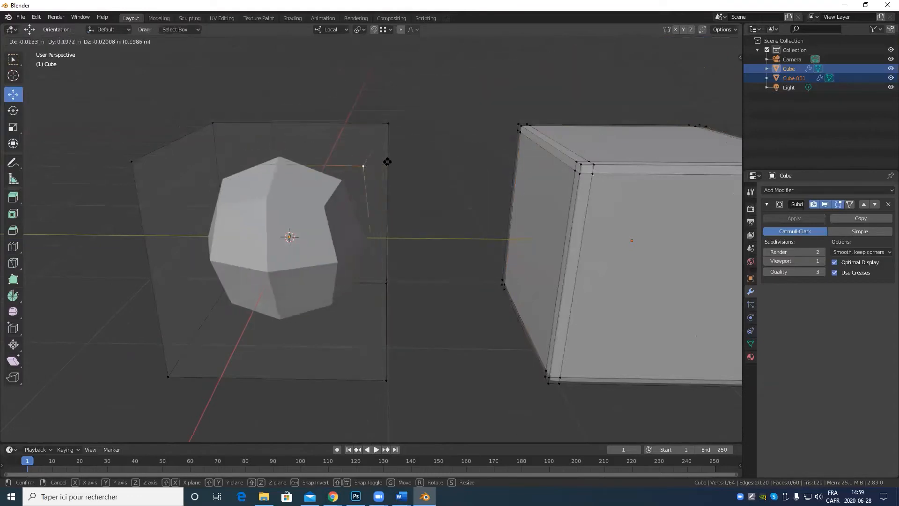
right_click(409, 154)
left_click(406, 122)
key("g")
right_click(356, 99)
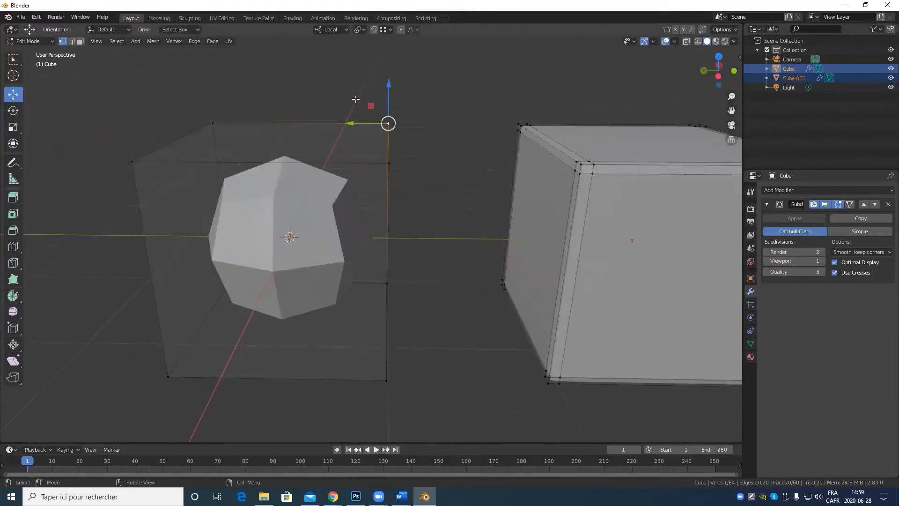
Select another upper corner vertex of the original cube and examine how its control cage relates to the rounded mesh.
scroll(397, 129, "down", 3)
middle_click_drag(400, 130, 222, 235)
scroll(317, 95, "up", 5)
scroll(317, 95, "down", 3)
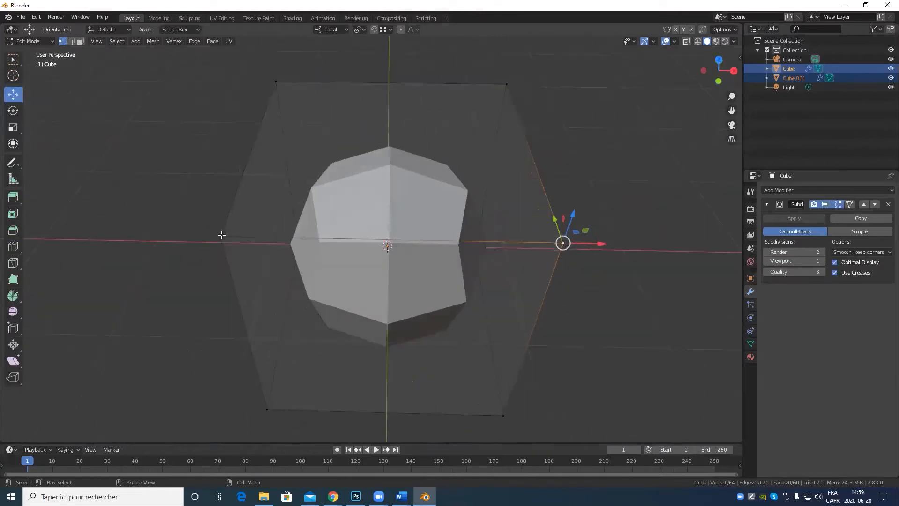
left_click(221, 235)
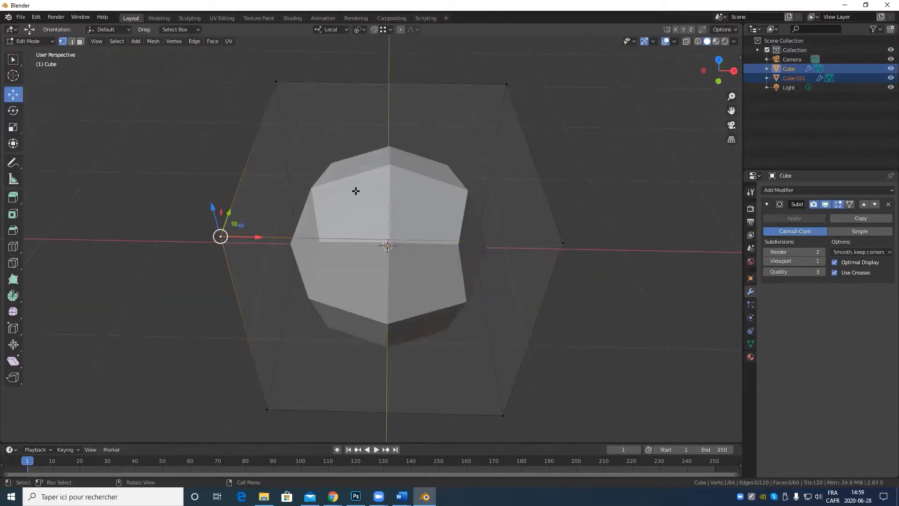
middle_click_drag(356, 191, 330, 240)
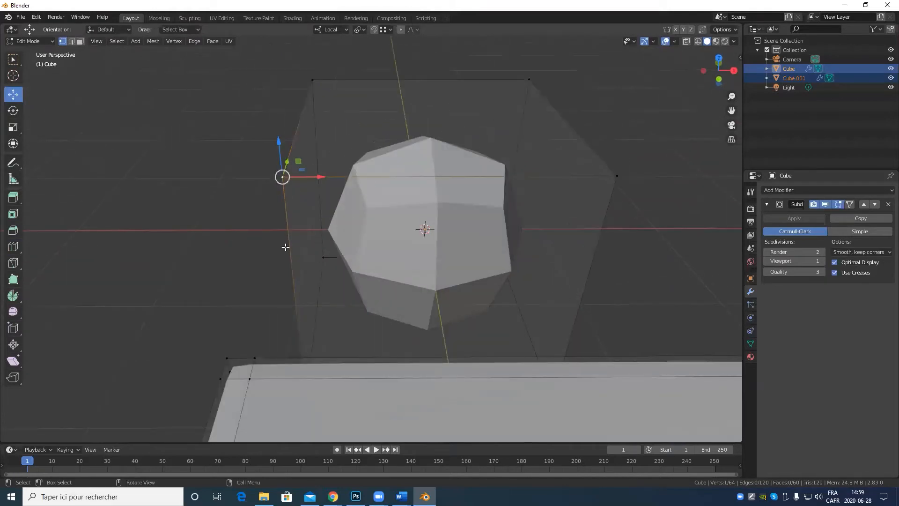
scroll(328, 209, "up", 2)
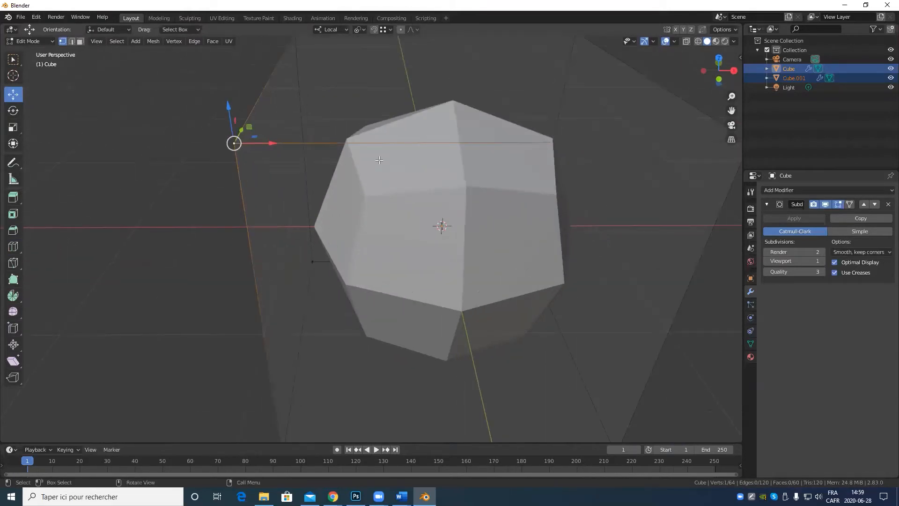
scroll(370, 175, "down", 1)
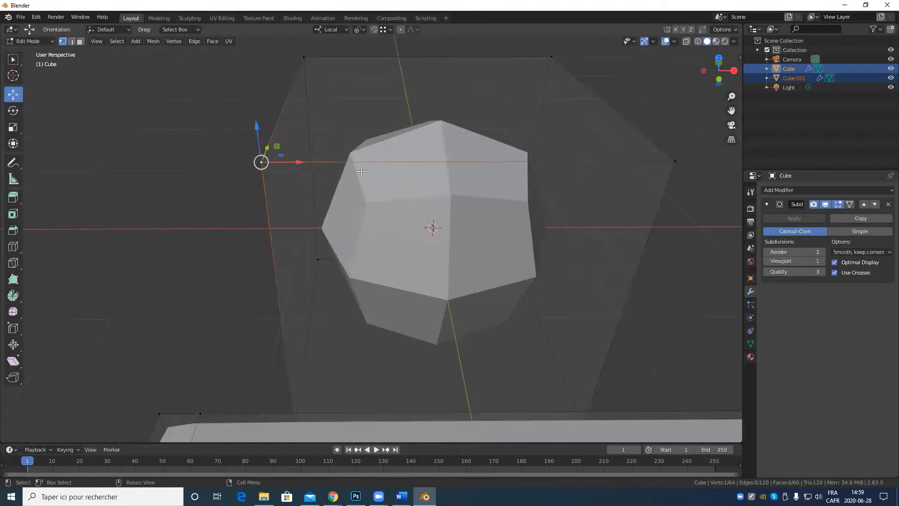
middle_click_drag(375, 170, 375, 178)
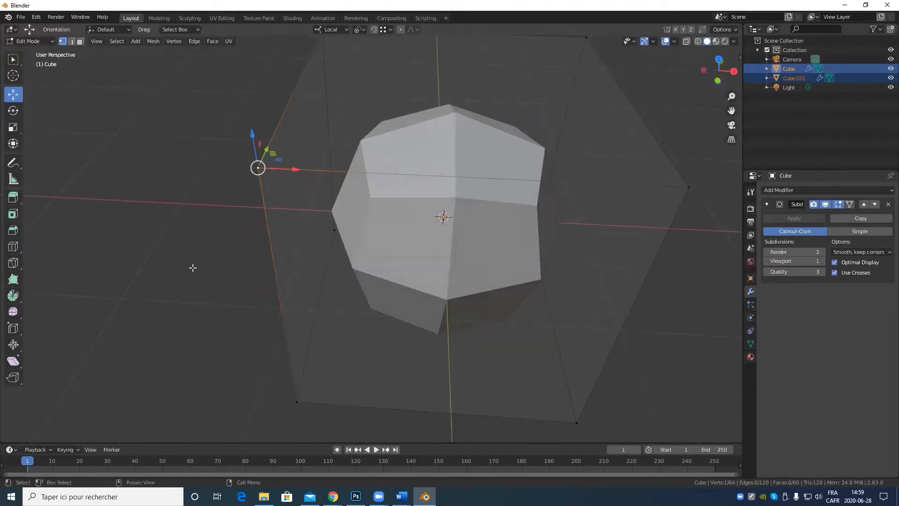
mouse_move(327, 274)
middle_mouse_down()
mouse_move(437, 245)
mouse_move(322, 244)
mouse_move(326, 260)
middle_mouse_up()
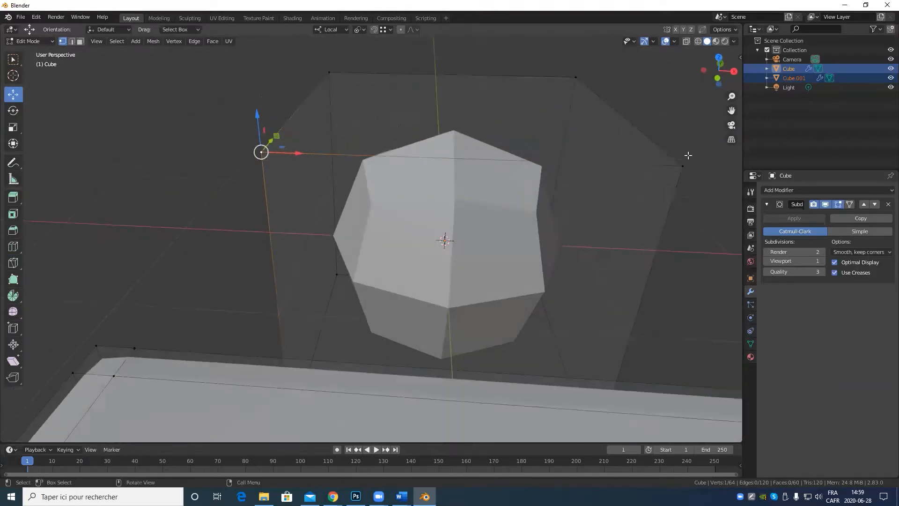
middle_click_drag(441, 174, 445, 155)
mouse_move(339, 243)
middle_mouse_down()
mouse_move(373, 227)
mouse_move(342, 250)
middle_mouse_up()
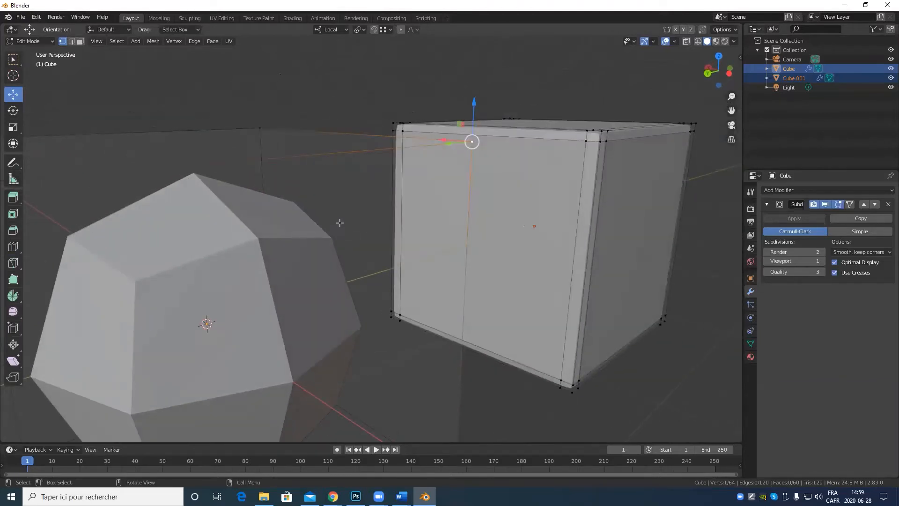
Compare the control cages of both cubes from several angles, and return to Object Mode.
middle_click_drag(340, 223, 376, 196)
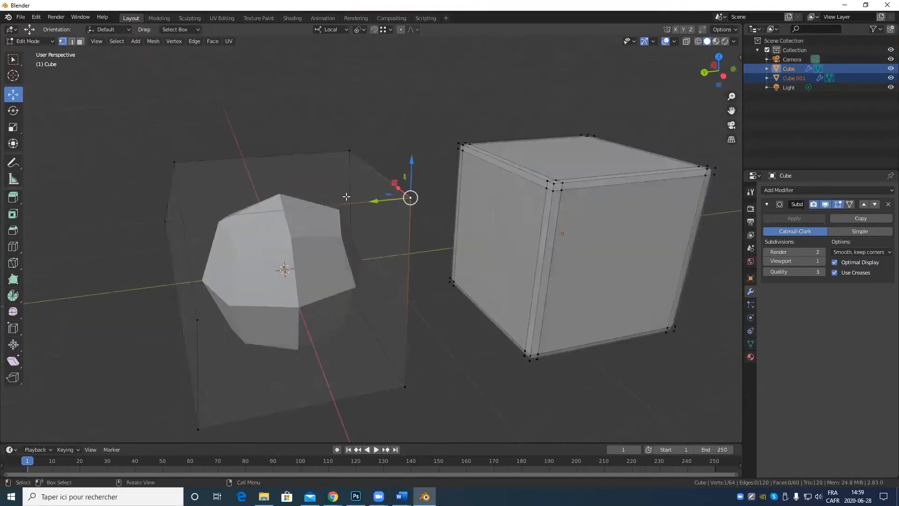
middle_click_drag(327, 243, 300, 160)
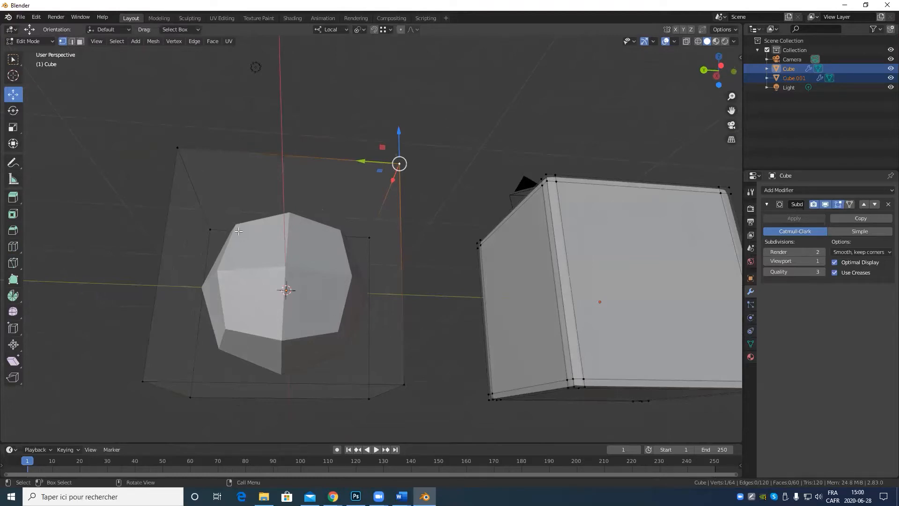
scroll(422, 246, "down", 5)
middle_click_drag(422, 245, 400, 283)
scroll(420, 228, "up", 5)
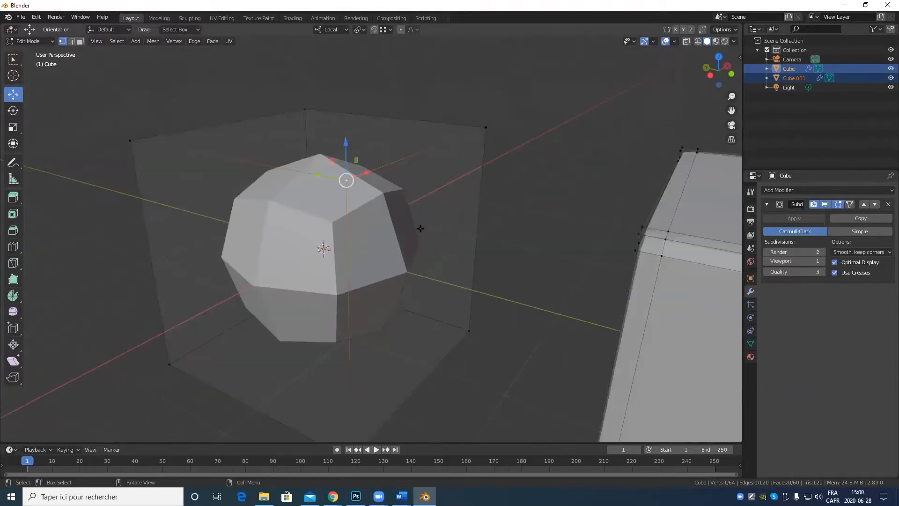
scroll(420, 229, "down", 5)
key("Tab")
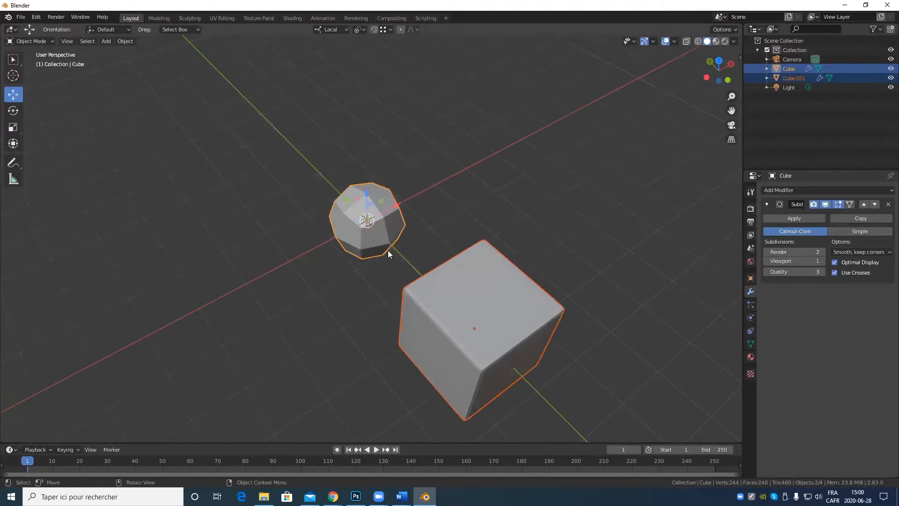
Compare the rounded original with the sharper-edged copy in Object Mode, up close and from different angles.
middle_click_drag(388, 250, 481, 198)
scroll(406, 242, "up", 4)
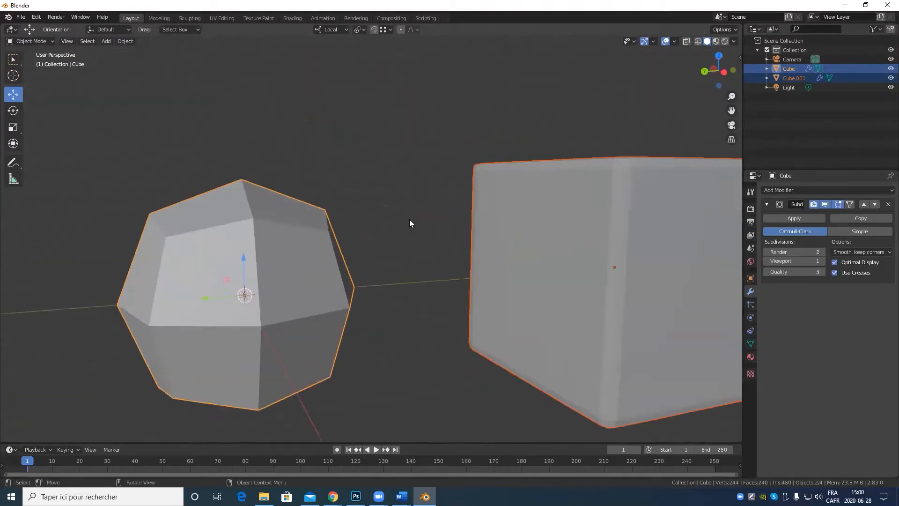
scroll(410, 222, "down", 3)
middle_click_drag(410, 220, 445, 218)
scroll(445, 230, "up", 3)
scroll(447, 232, "down", 3)
middle_click_drag(503, 225, 493, 218)
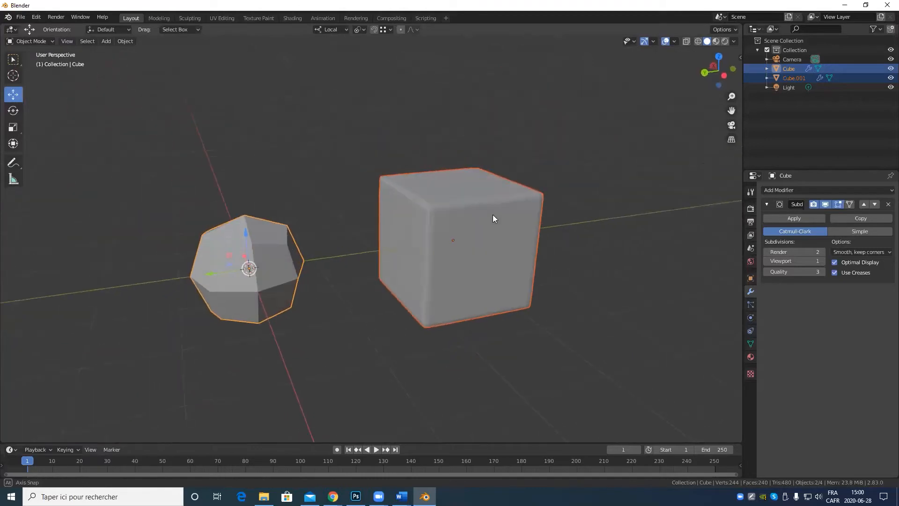
Open only the loop-cut cube in Edit Mode and select the supporting edge loop near its upper front edge to inspect it.
left_click(499, 224)
key("Tab")
scroll(604, 221, "up", 3)
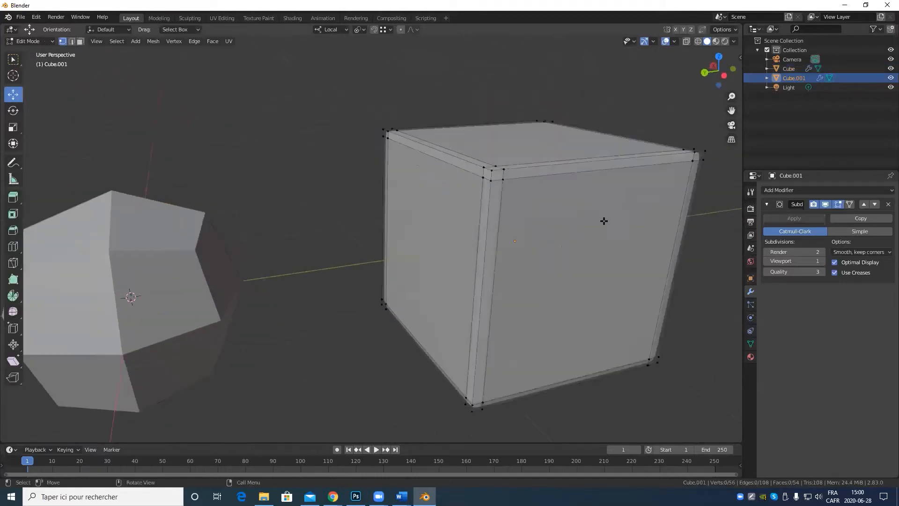
middle_click_drag(605, 221, 425, 197)
scroll(389, 185, "up", 2)
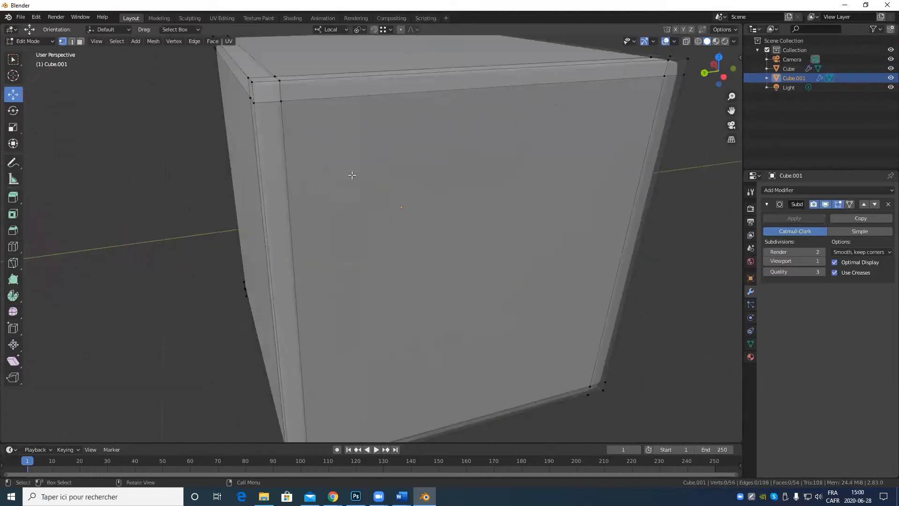
left_click(362, 90, "alt")
scroll(390, 82, "down", 3)
middle_click_drag(515, 164, 549, 152)
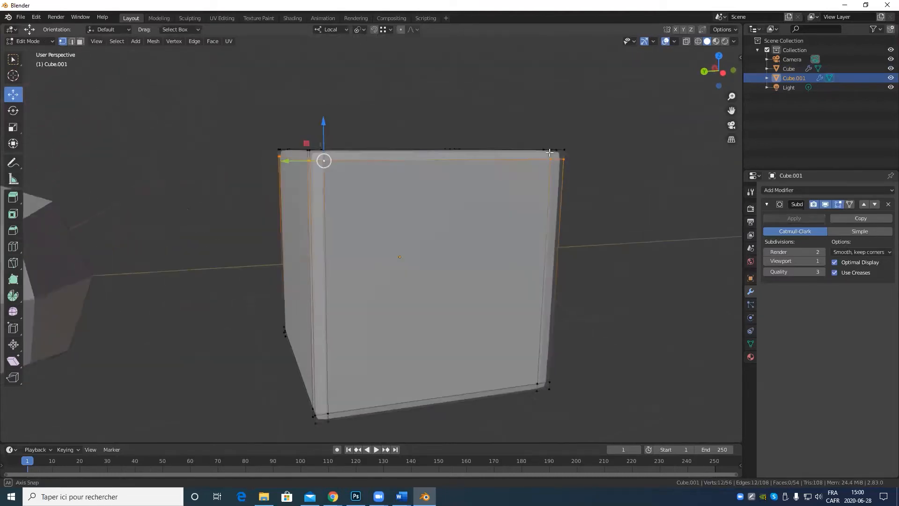
Switch the loop-cut cube between Object and Edit Mode to compare its subdivided surface with its supporting loops.
key("Tab")
scroll(571, 192, "down", 5)
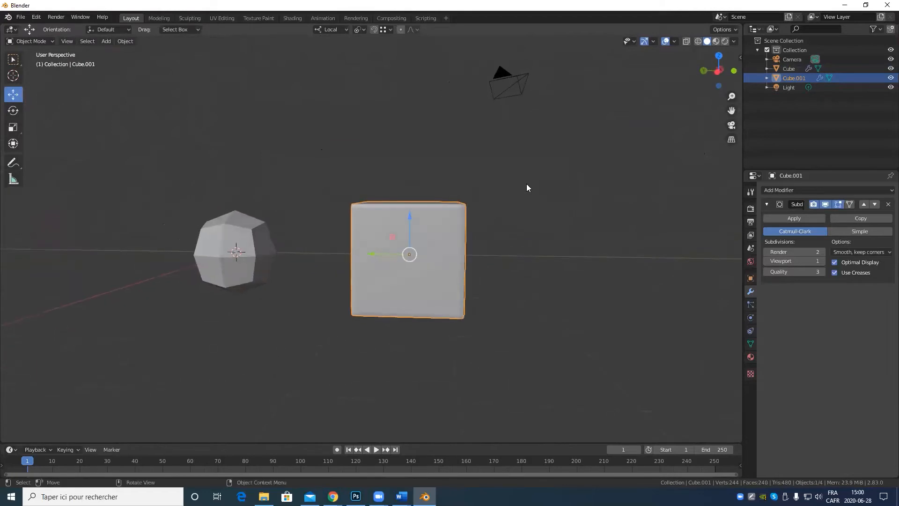
scroll(411, 211, "up", 4)
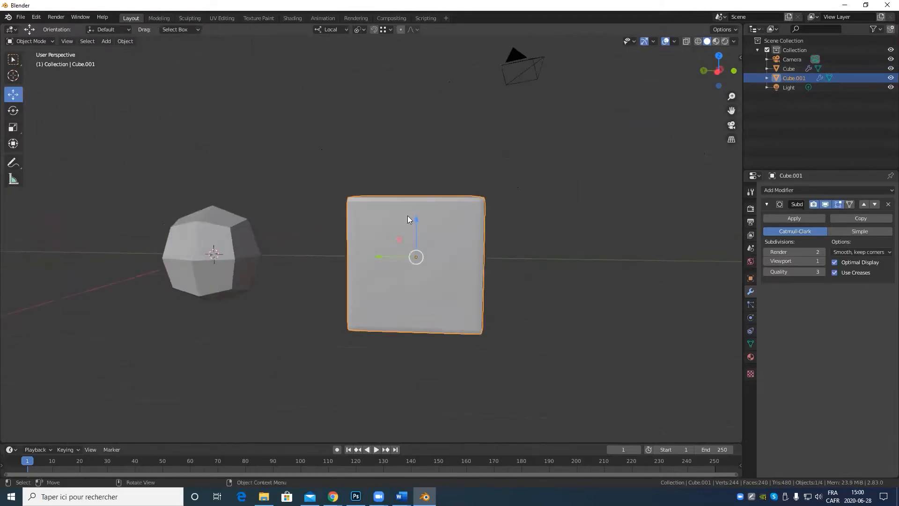
middle_click_drag(406, 179, 355, 218, "shift")
key("Tab")
scroll(407, 217, "down", 6)
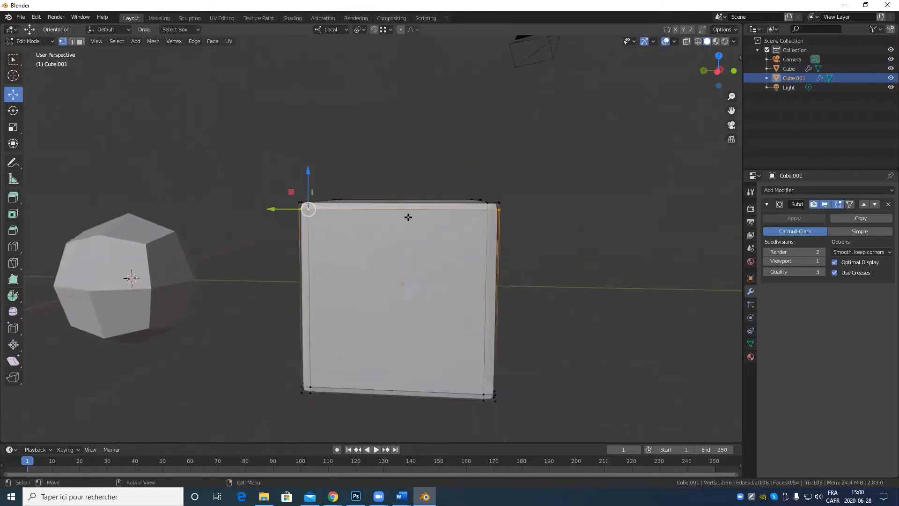
middle_click_drag(458, 185, 470, 199)
key("Tab")
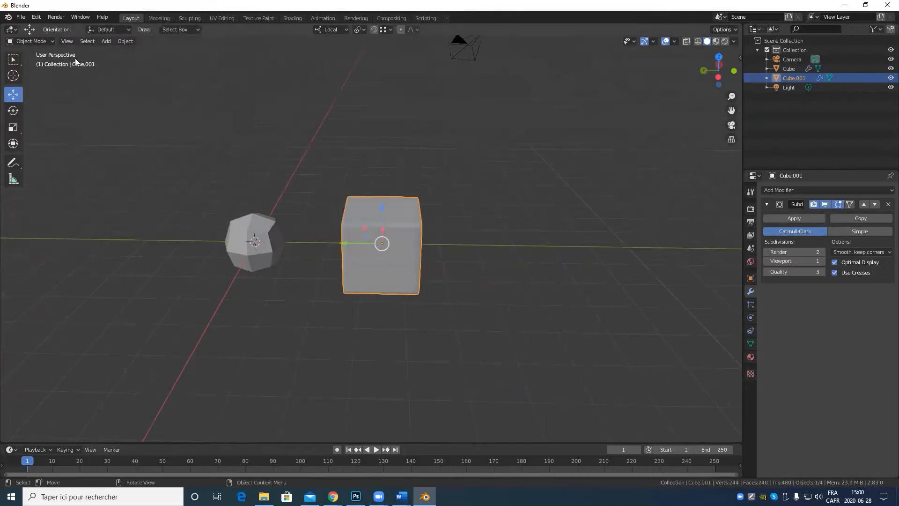
left_click(107, 41)
key("Tab")
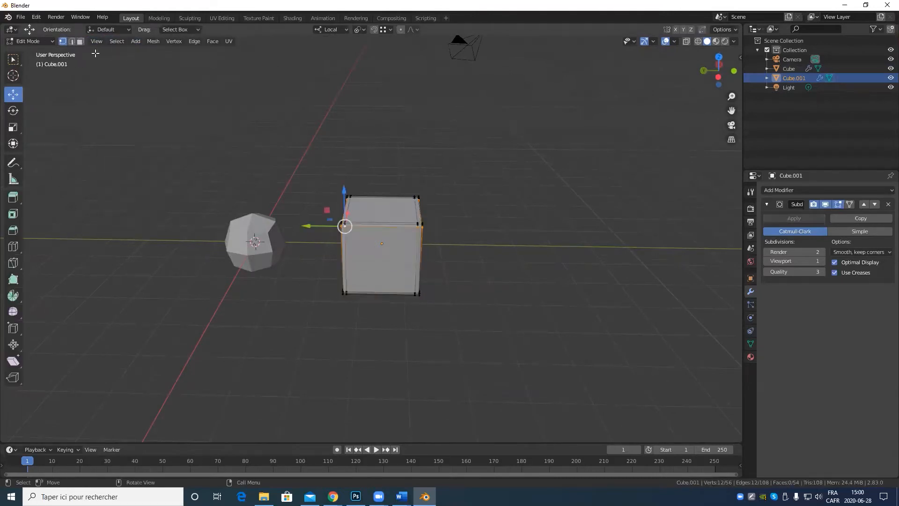
left_click(135, 42)
left_click(141, 63)
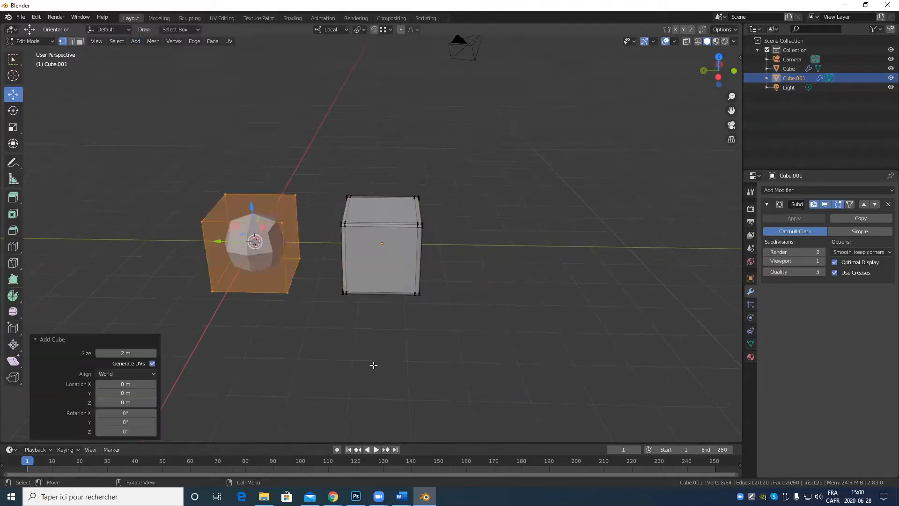
key("ctrl+z")
key("ctrl+z")
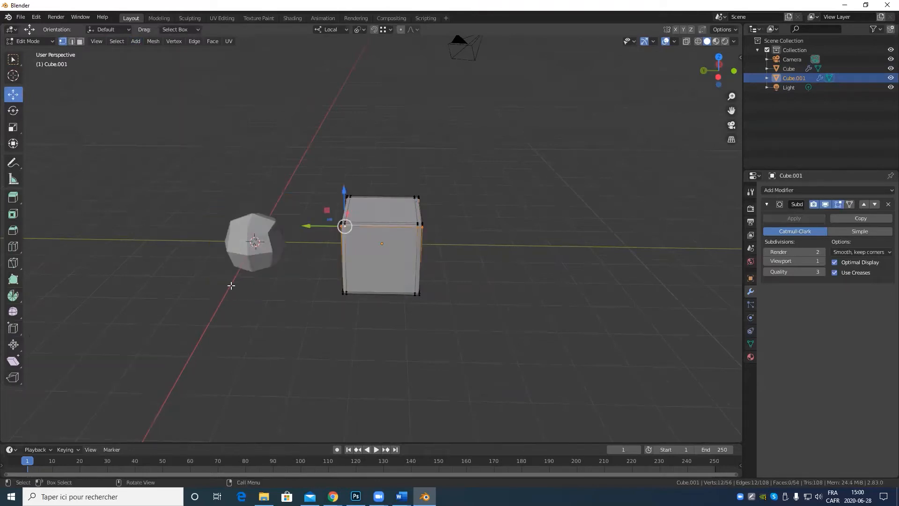
Add a new 2 m cube in Object Mode and move it along its Y axis to the far side of the loop-cut cube.
left_click(104, 42)
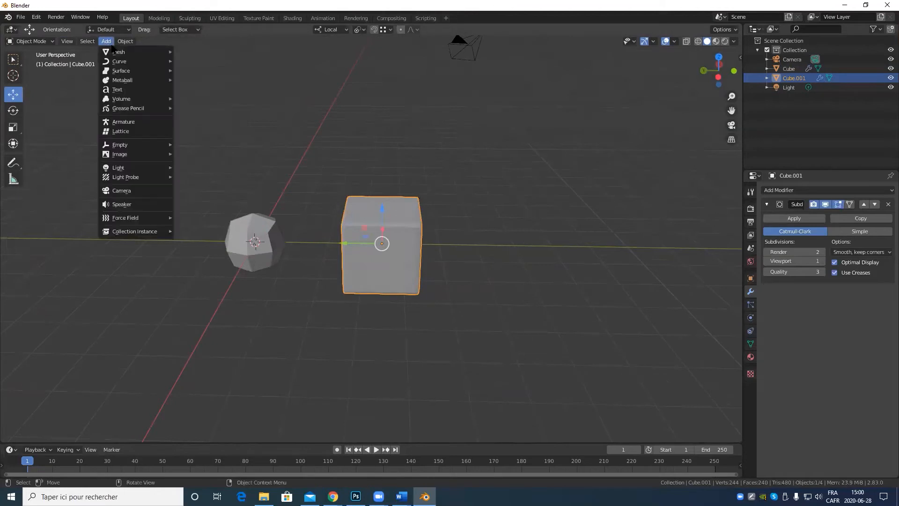
mouse_move(143, 58)
left_click(194, 63)
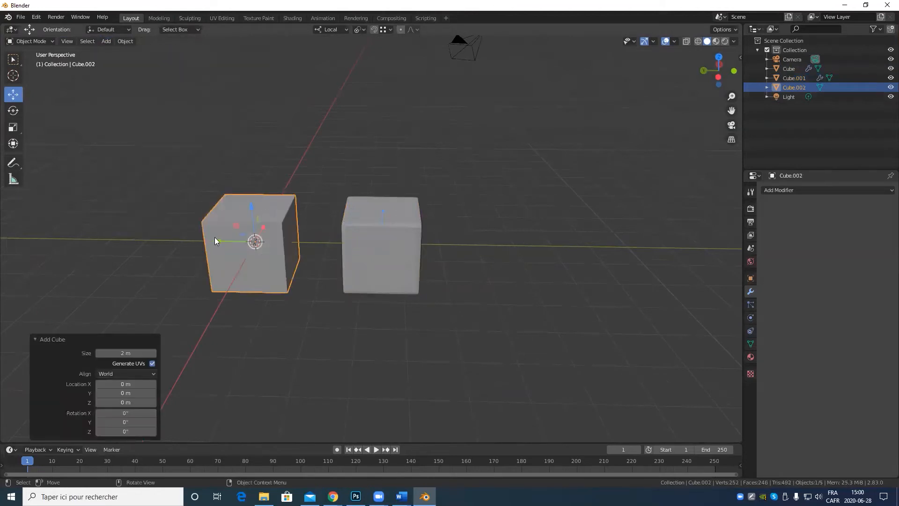
left_click_drag(214, 237, 464, 258)
scroll(486, 286, "up", 4)
middle_click_drag(486, 285, 271, 297, "shift")
Check the new cube's plain mesh in Edit Mode with nothing selected, return to Object Mode and select the loop-cut cube.
key("Tab")
left_click(185, 264)
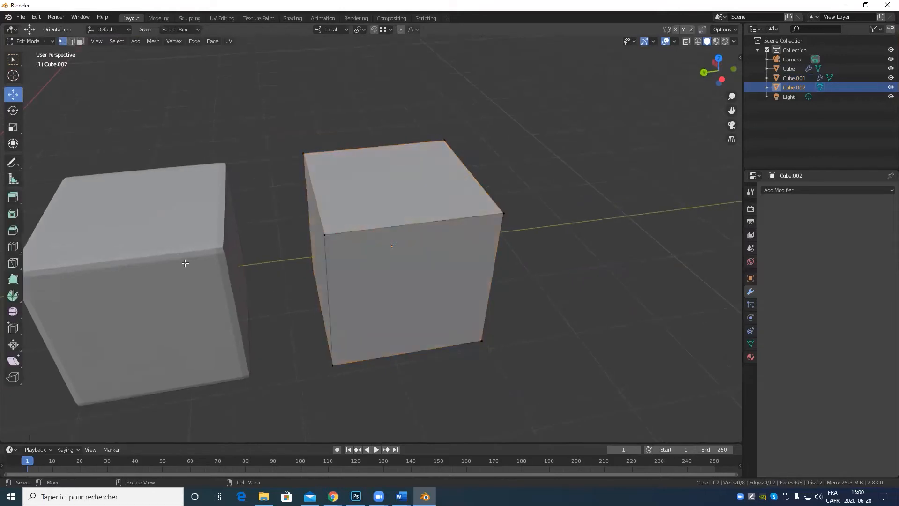
scroll(230, 285, "down", 4)
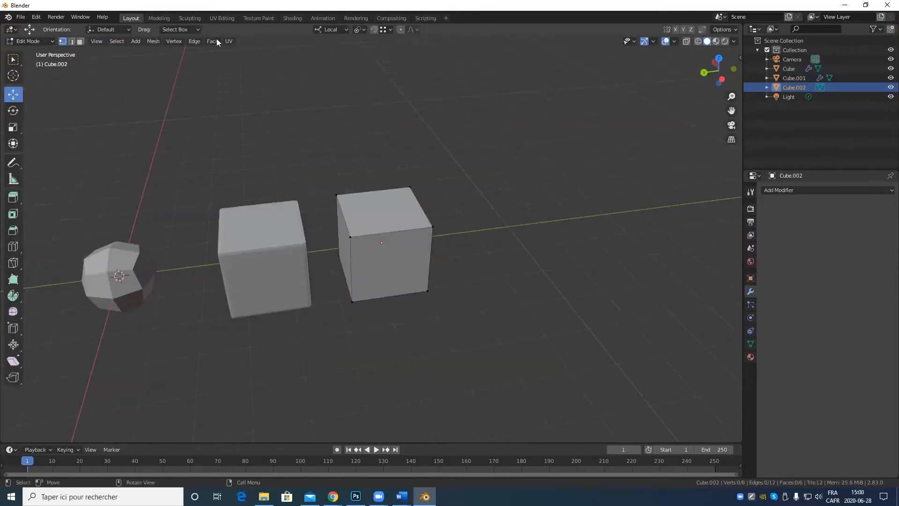
key("Tab")
left_click(259, 291)
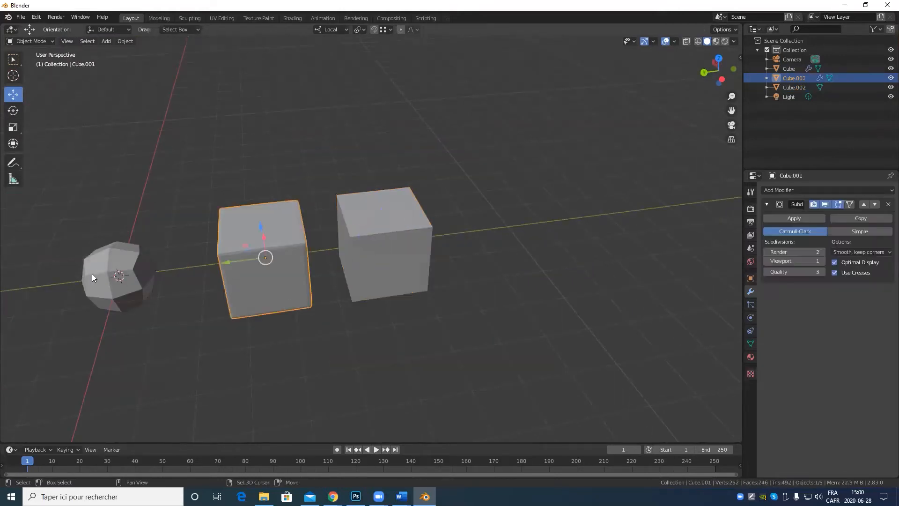
Apply smooth shading to the uncut subdivided cube and the loop-cut cube, and clear the selection.
left_click(93, 275, "shift")
left_click(127, 42)
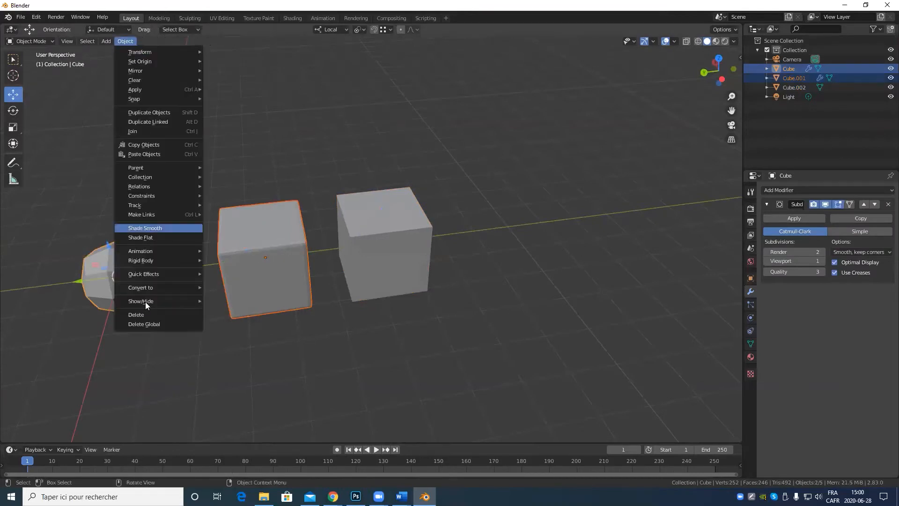
left_click(160, 229)
scroll(300, 299, "up", 2)
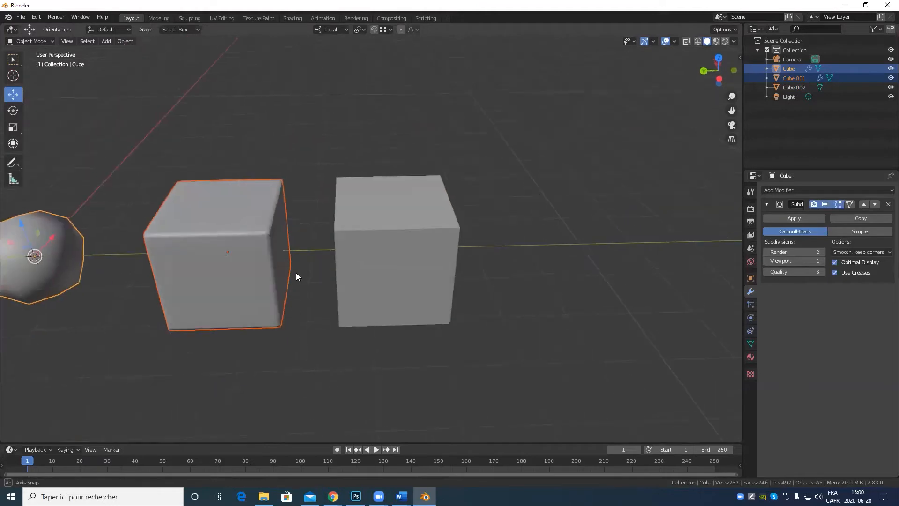
left_click(330, 179)
scroll(318, 192, "up", 3)
middle_click_drag(307, 206, 146, 313)
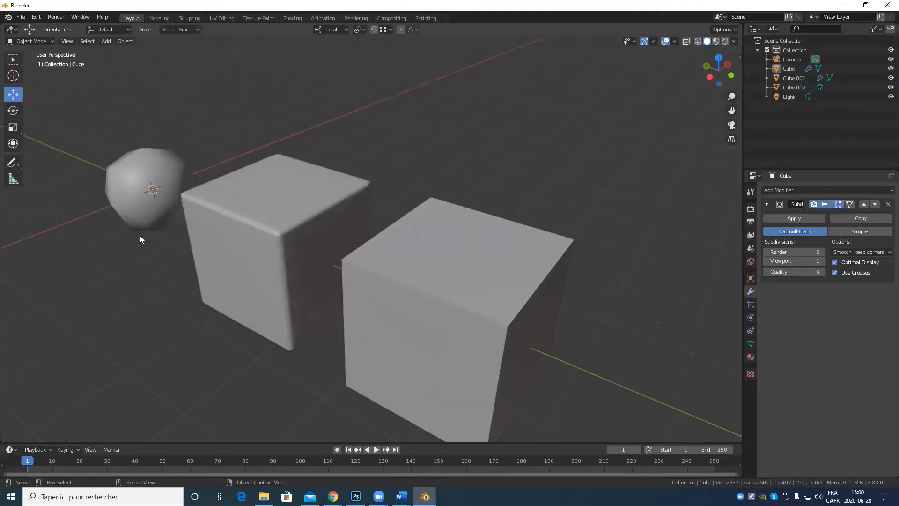
Examine the edges of the smooth-shaded loop-cut cube beside the other two objects from several angles.
left_click(265, 215)
scroll(262, 236, "up", 2)
middle_click_drag(261, 242, 324, 251, "shift")
left_click_drag(476, 131, 492, 178)
scroll(281, 225, "down", 2)
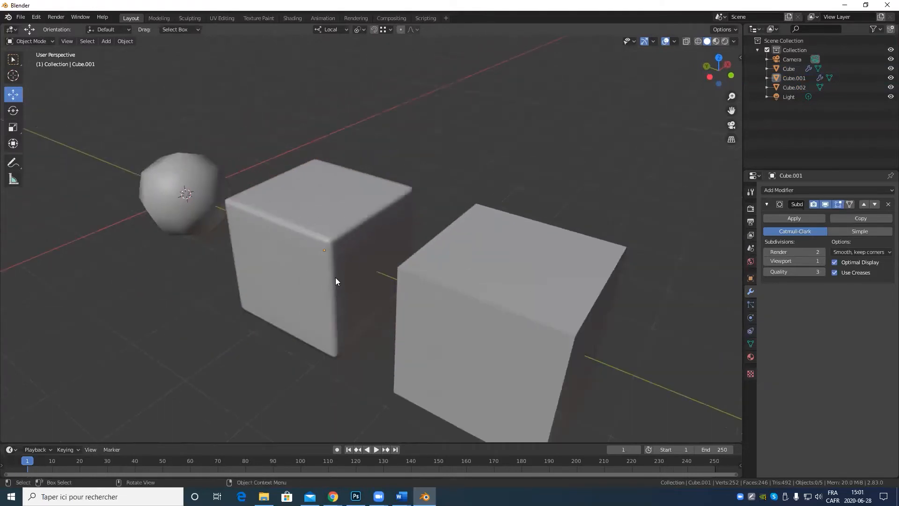
scroll(335, 277, "up", 2)
scroll(336, 276, "down", 3)
mouse_move(354, 282)
middle_mouse_down()
mouse_move(320, 287)
mouse_move(347, 288)
middle_mouse_up()
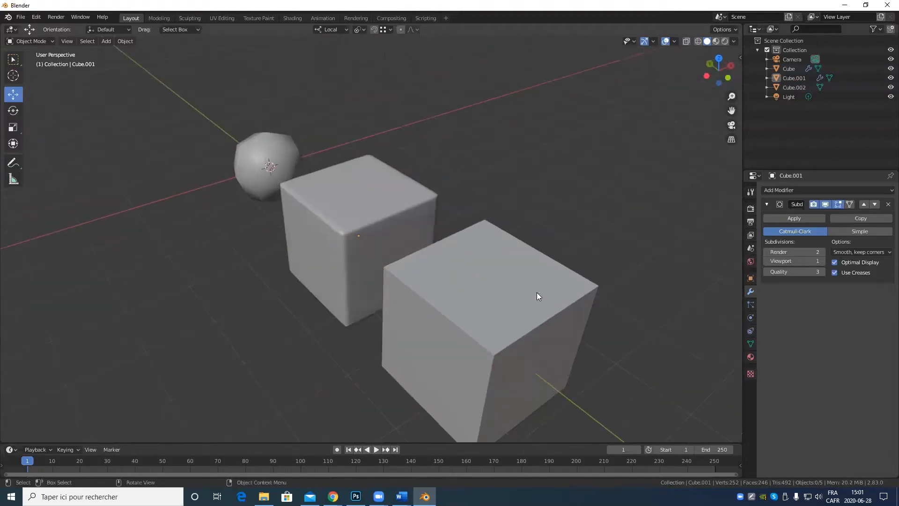
Select the plain cube and compare its edges with those of the loop-cut cube.
left_click(535, 291)
middle_click_drag(592, 354, 403, 291)
scroll(408, 243, "up", 2)
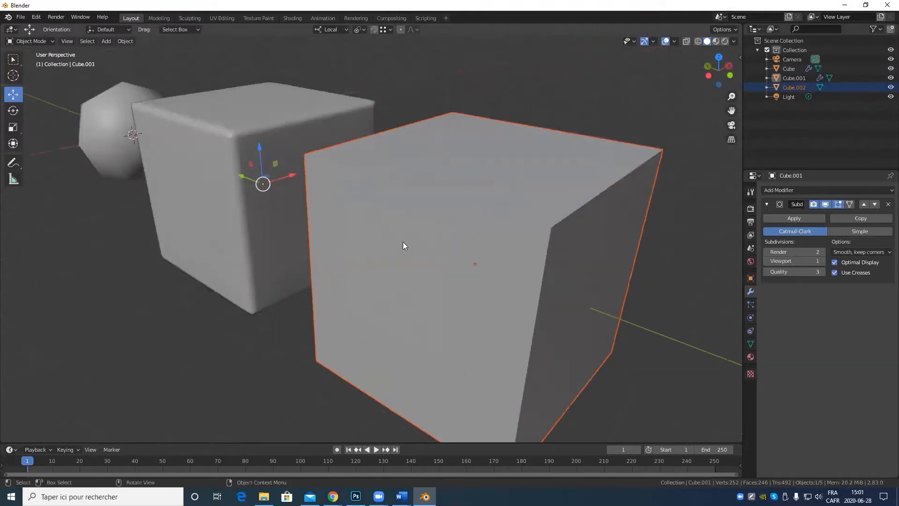
middle_click_drag(405, 245, 331, 229)
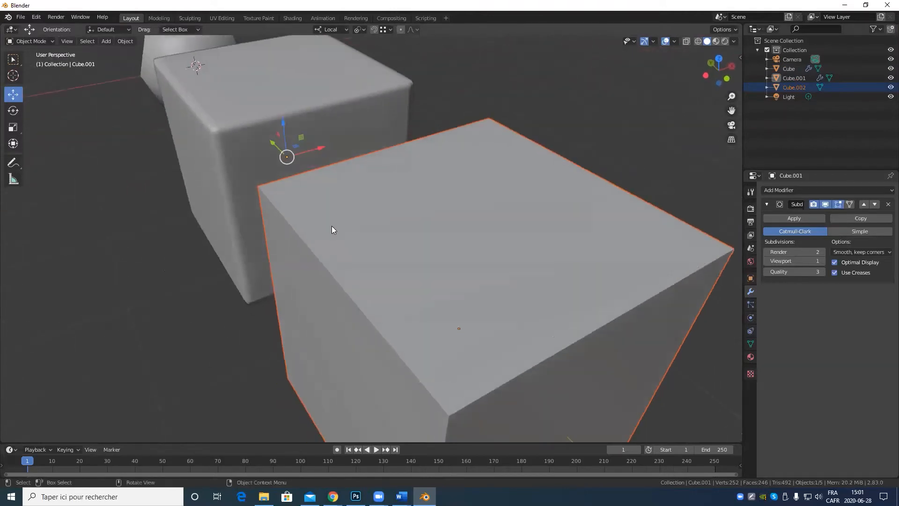
middle_click_drag(290, 209, 370, 271)
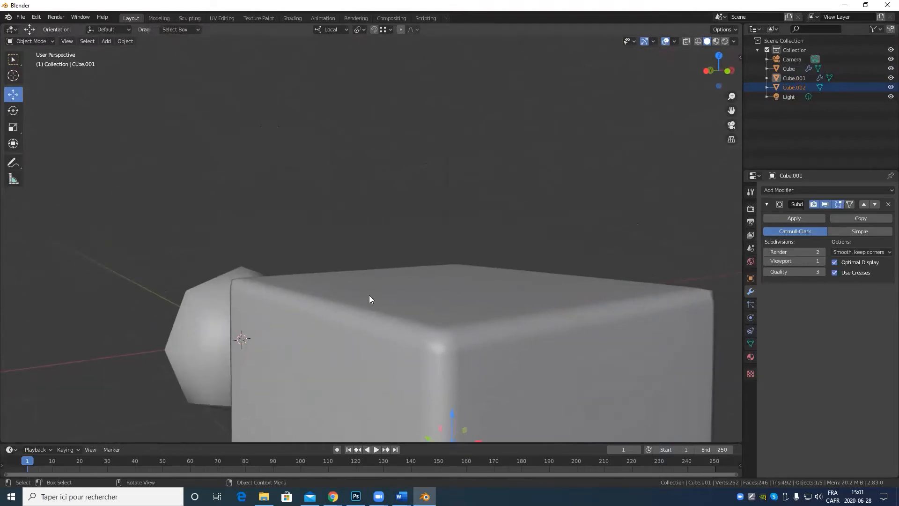
scroll(369, 295, "down", 3)
mouse_move(368, 320)
middle_mouse_down()
mouse_move(329, 284)
mouse_move(321, 295)
mouse_move(378, 331)
middle_mouse_up()
scroll(341, 287, "down", 3)
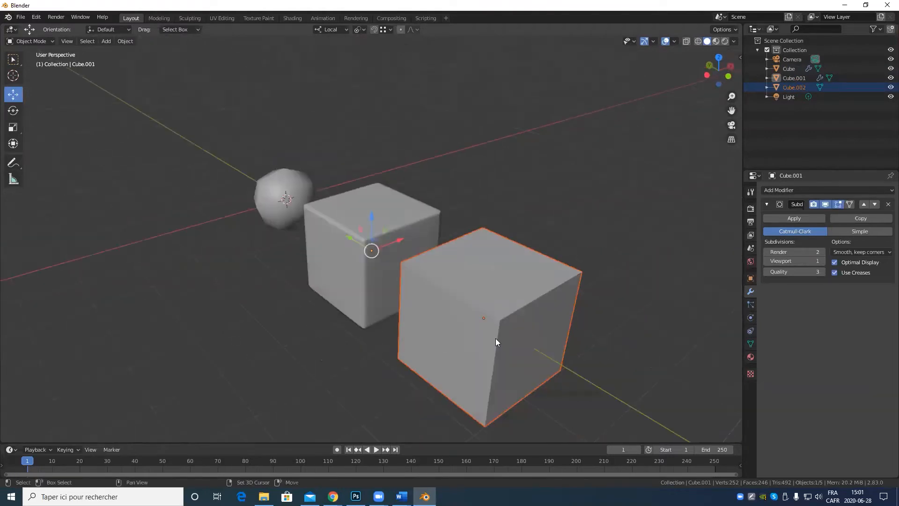
Examine the plain cube's corners and upper edges up close, including against the loop-cut cube's neighbouring edges.
middle_click_drag(495, 341, 408, 274)
scroll(407, 272, "up", 5)
middle_click_drag(354, 218, 363, 218)
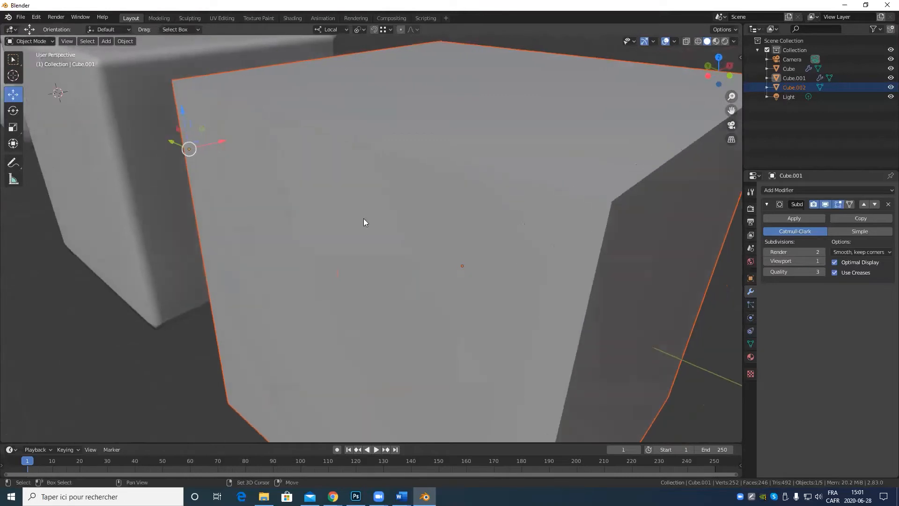
middle_click_drag(223, 179, 219, 236, "shift")
middle_click_drag(576, 318, 520, 309)
scroll(259, 194, "up", 4)
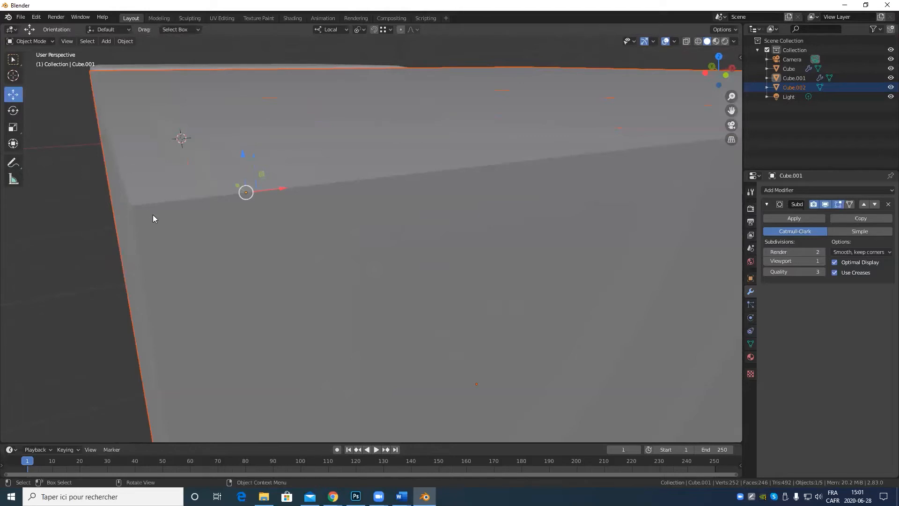
scroll(160, 215, "down", 2)
middle_click_drag(235, 239, 264, 245)
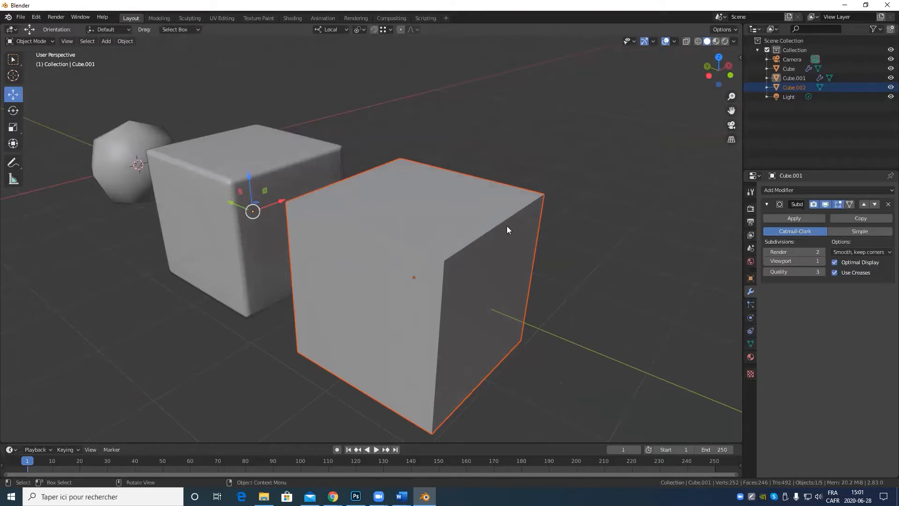
scroll(417, 253, "up", 2)
middle_click_drag(386, 252, 451, 295, "shift")
scroll(262, 265, "up", 2)
middle_click_drag(236, 264, 401, 293)
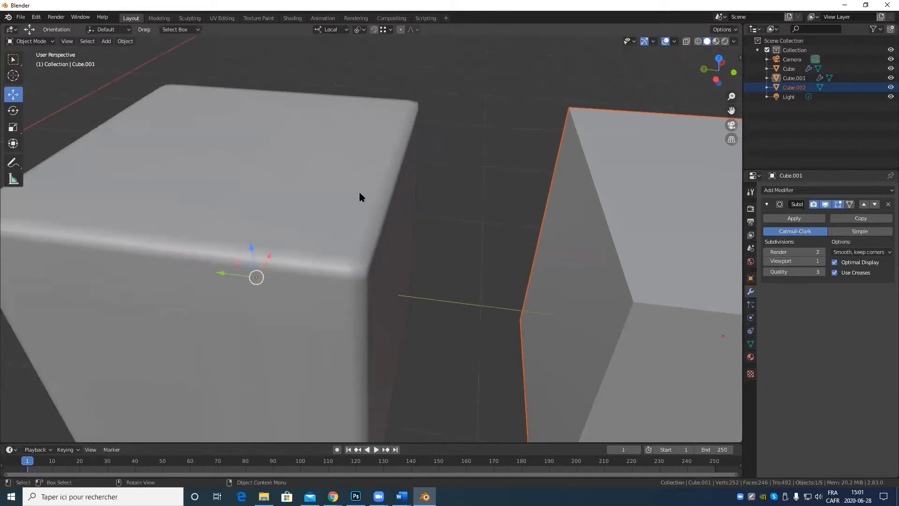
scroll(407, 253, "down", 5)
Open only the plain cube in Edit Mode and select its entire mesh.
key("Tab")
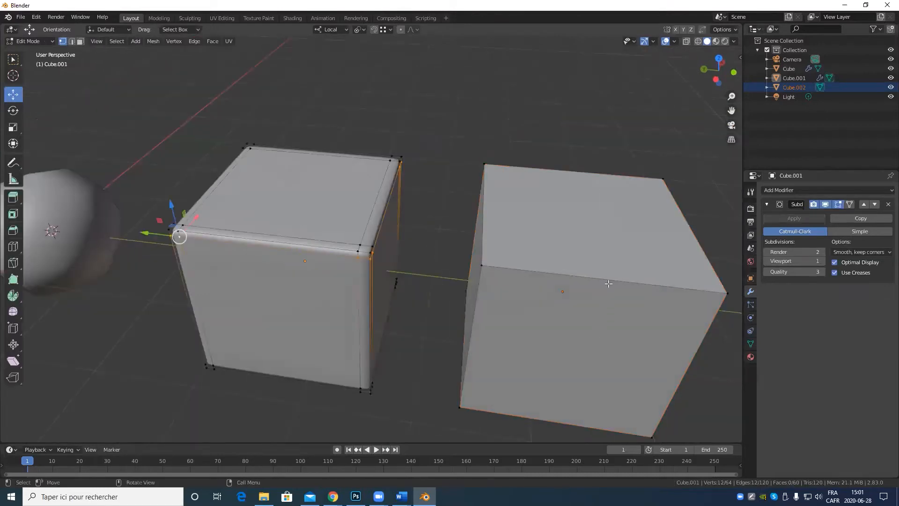
scroll(615, 280, "down", 2)
middle_click_drag(589, 284, 555, 273, "shift")
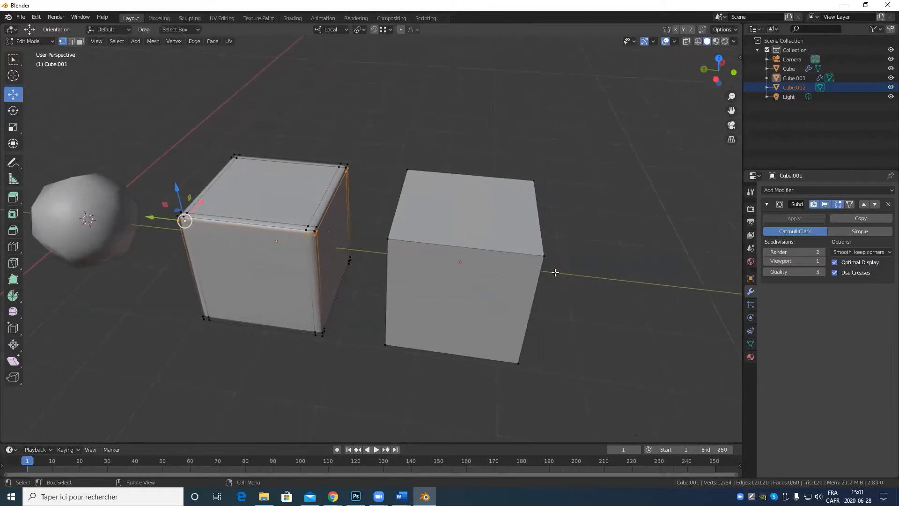
key("Tab")
left_click(501, 269)
key("Tab")
key("a")
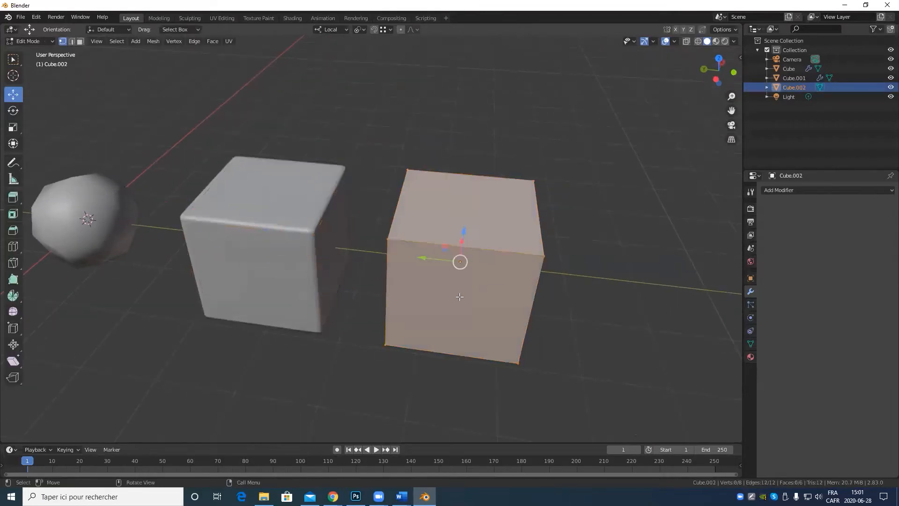
Switch to edge selection and bevel all of the plain cube's edges with an offset of about 0.08 m.
key("2")
left_click(14, 230)
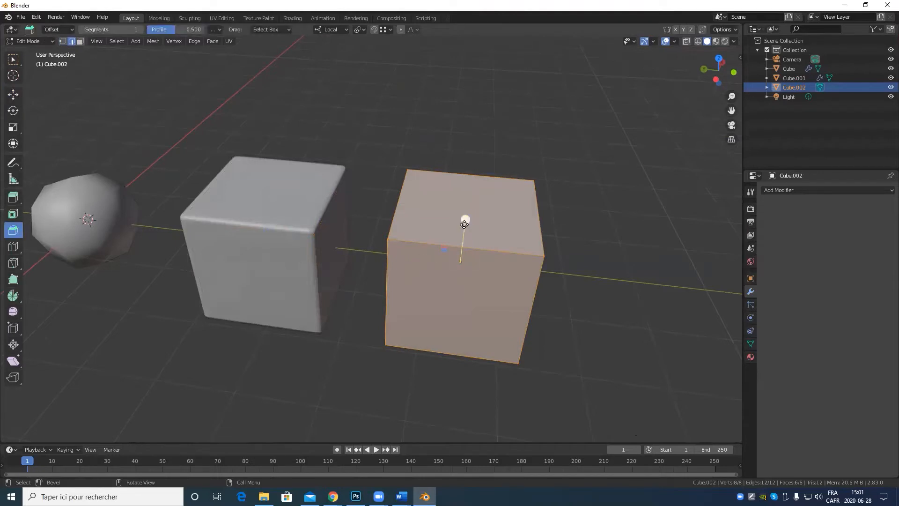
mouse_move(465, 220)
left_mouse_down()
mouse_move(469, 209)
mouse_move(466, 216)
left_mouse_up()
scroll(395, 314, "up", 3)
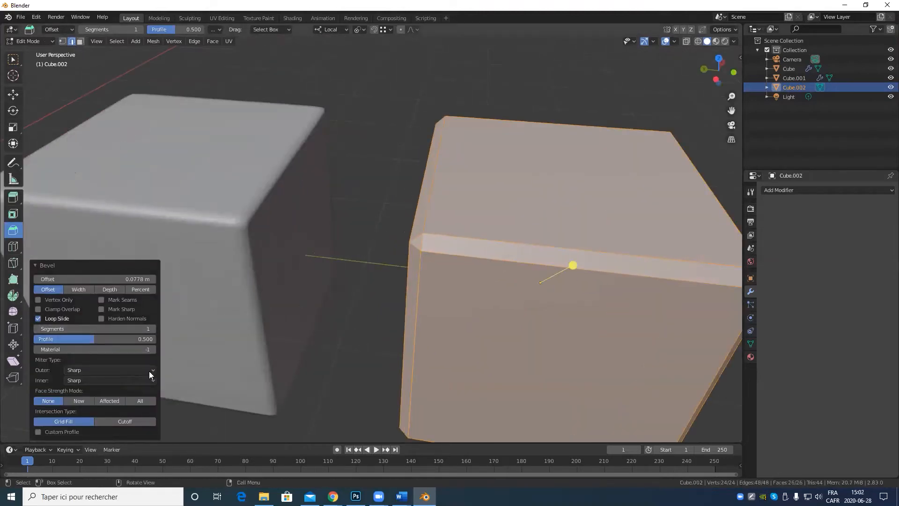
Set the bevel's segments to 3 on the plain cube.
scroll(402, 302, "down", 3)
middle_click_drag(413, 304, 430, 280)
scroll(469, 281, "up", 3)
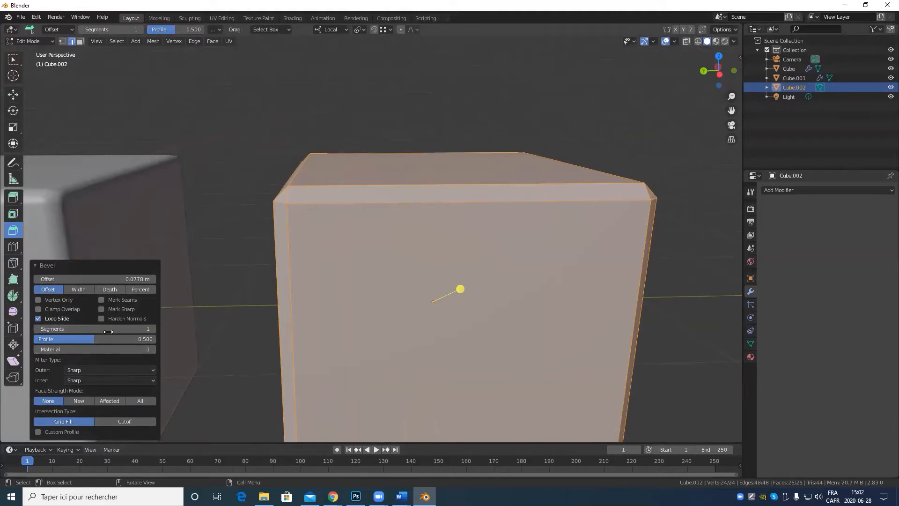
left_click_drag(109, 329, 125, 329)
middle_click_drag(272, 212, 310, 213)
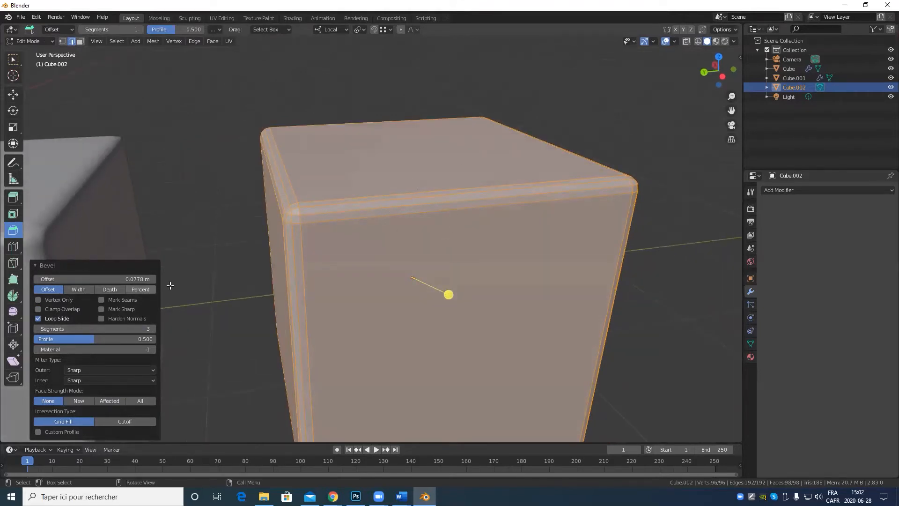
Return the bevelled cube to Object Mode and compare its shaded surface with its edit mesh.
middle_click_drag(270, 293, 287, 302)
scroll(287, 301, "down", 3)
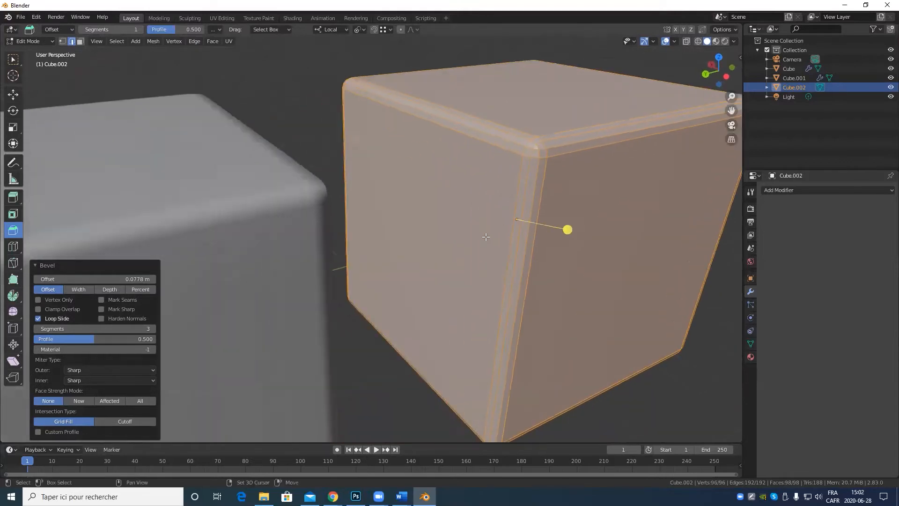
key("Tab")
mouse_move(564, 185)
middle_mouse_down()
mouse_move(512, 178)
mouse_move(554, 180)
middle_mouse_up()
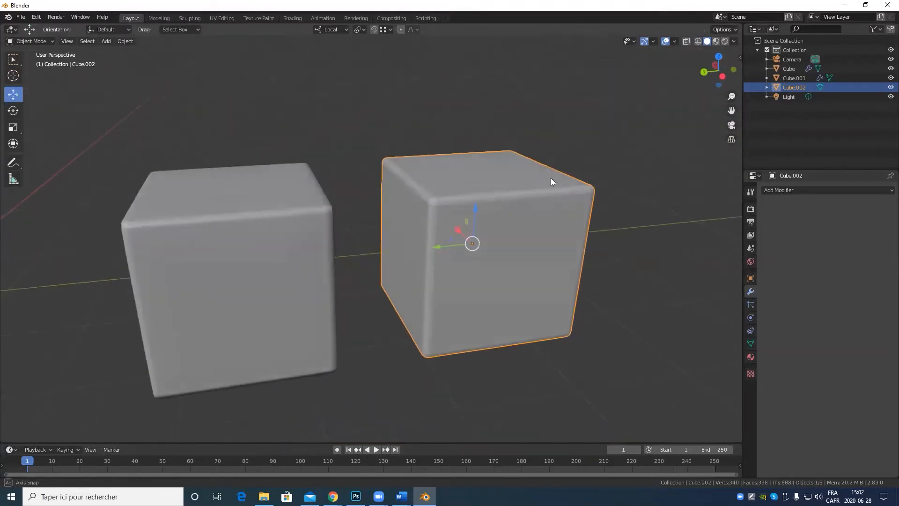
key("Tab")
key("Tab")
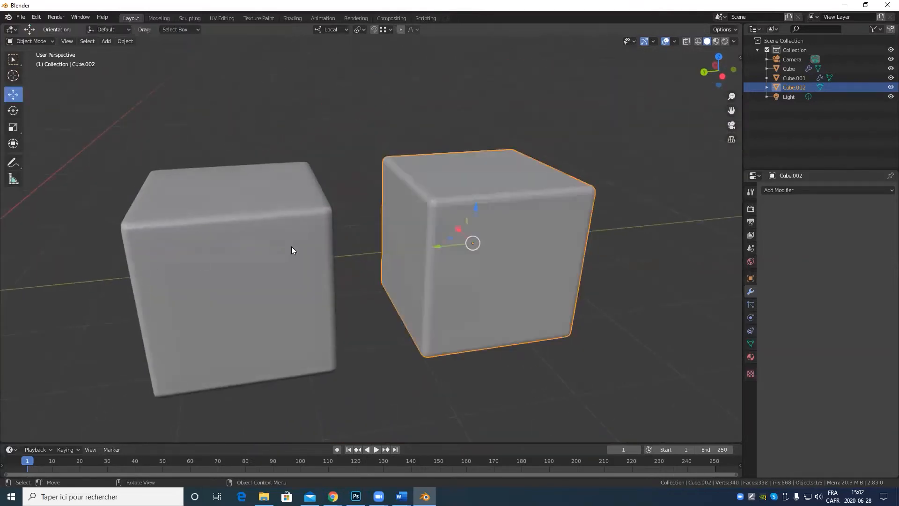
Open the loop-cut cube in Edit Mode and inspect its supporting loops beside the bevelled cube.
left_click(316, 252)
key("Tab")
scroll(311, 245, "up", 5)
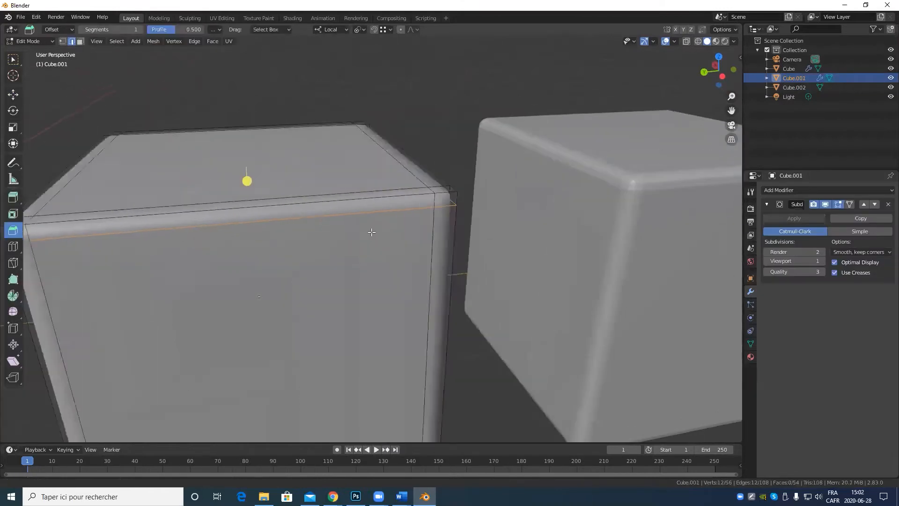
middle_click_drag(371, 232, 258, 154)
scroll(368, 236, "down", 5)
middle_click_drag(371, 239, 345, 234)
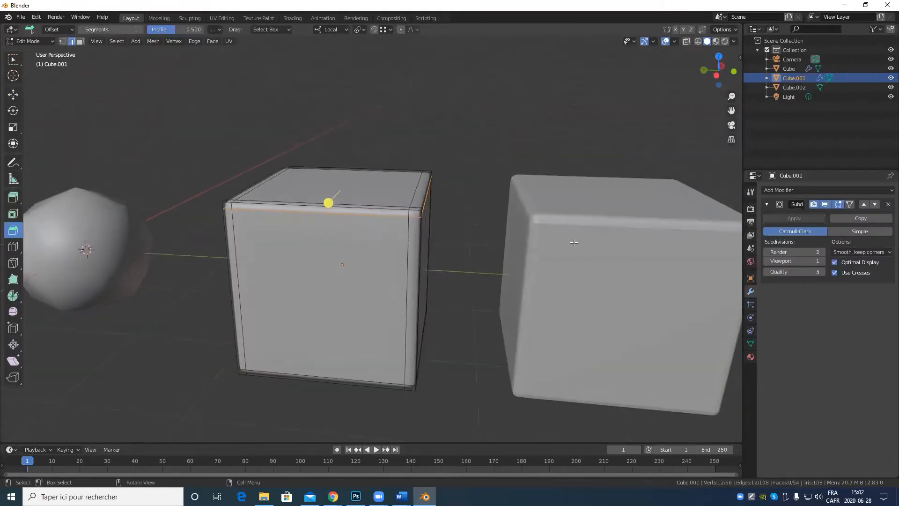
Open only the bevelled cube in Edit Mode and examine the topology of its upper front corner.
key("Tab")
left_click(627, 233)
middle_click_drag(636, 233, 474, 224, "shift")
key("Tab")
scroll(367, 231, "up", 3)
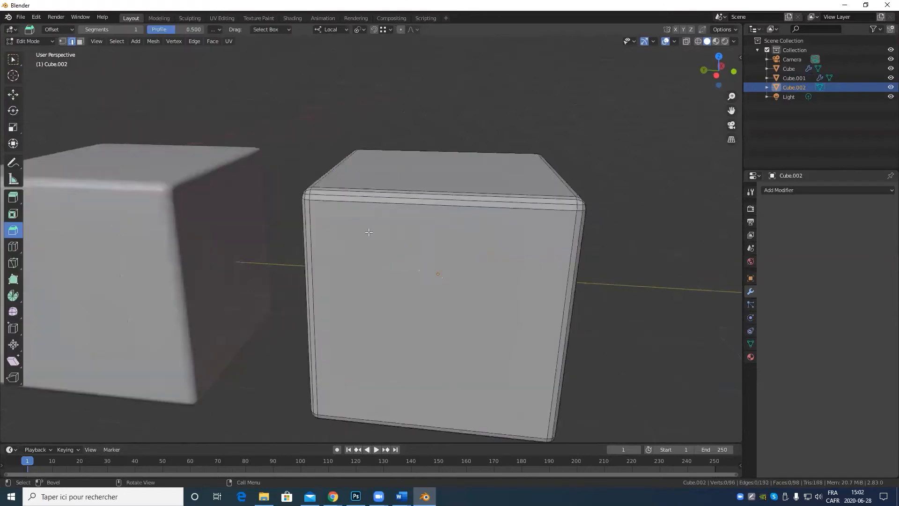
middle_click_drag(367, 231, 422, 247)
middle_click_drag(490, 218, 374, 213, "shift")
scroll(359, 247, "up", 2)
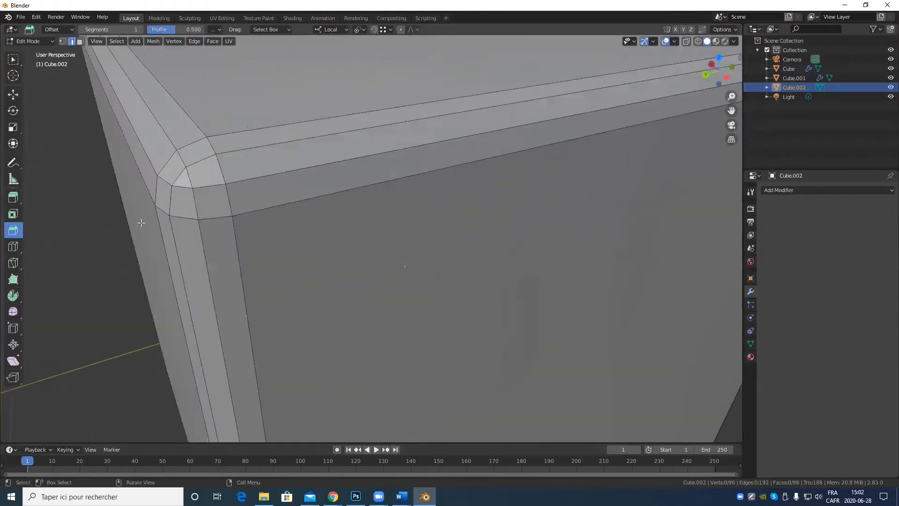
middle_click_drag(143, 223, 195, 263, "shift")
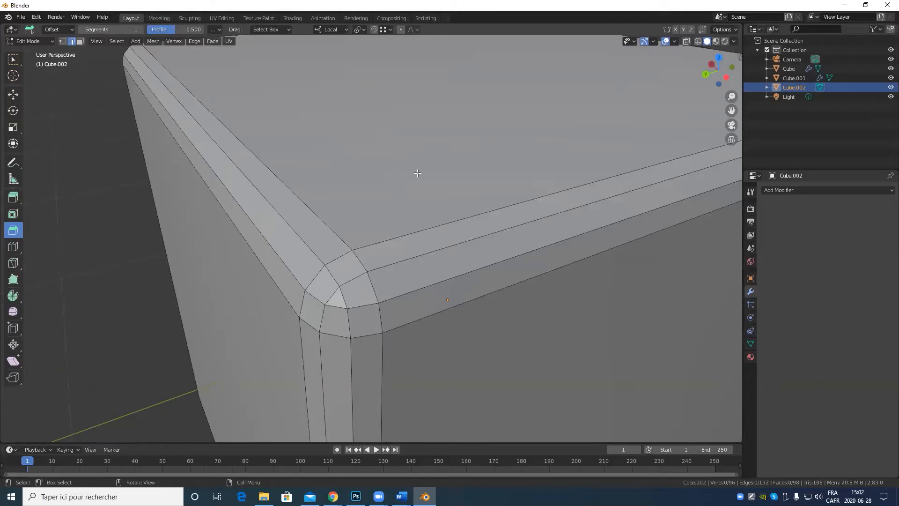
Switch to face selection and select the triangular face in the middle of the bevelled corner.
key("3")
left_click(337, 301)
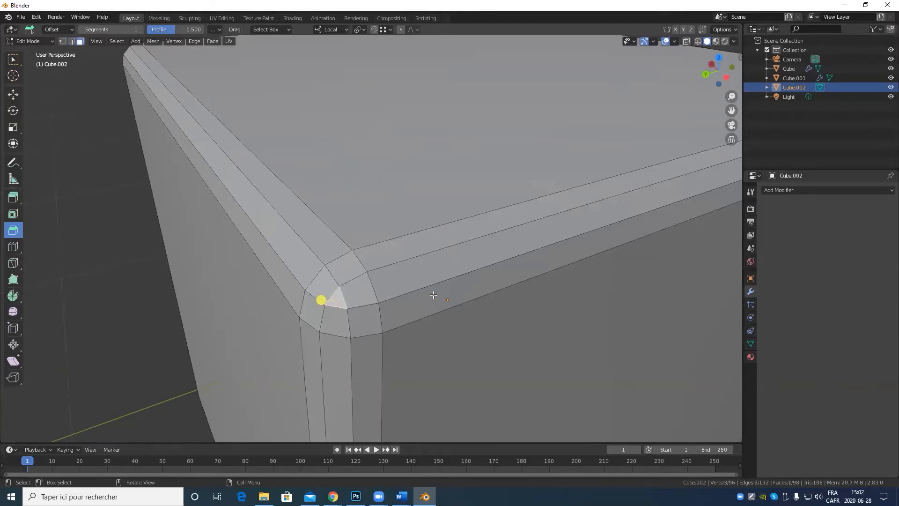
scroll(426, 306, "down", 6)
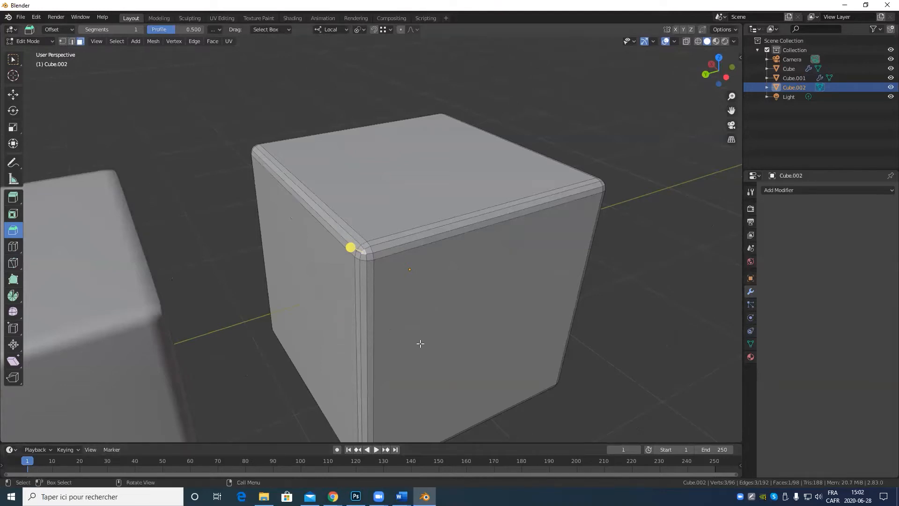
Examine the selected triangular face and the bevel faces around it from different angles.
mouse_move(424, 496)
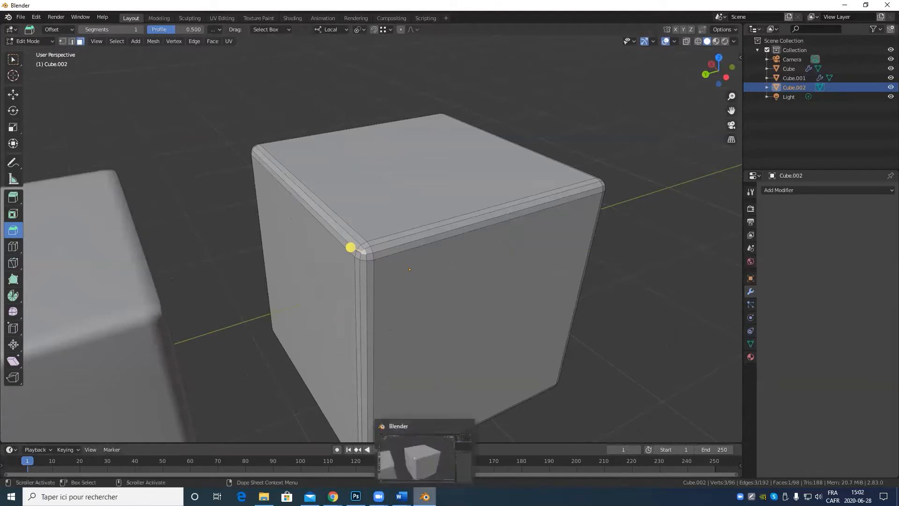
scroll(425, 266, "up", 4)
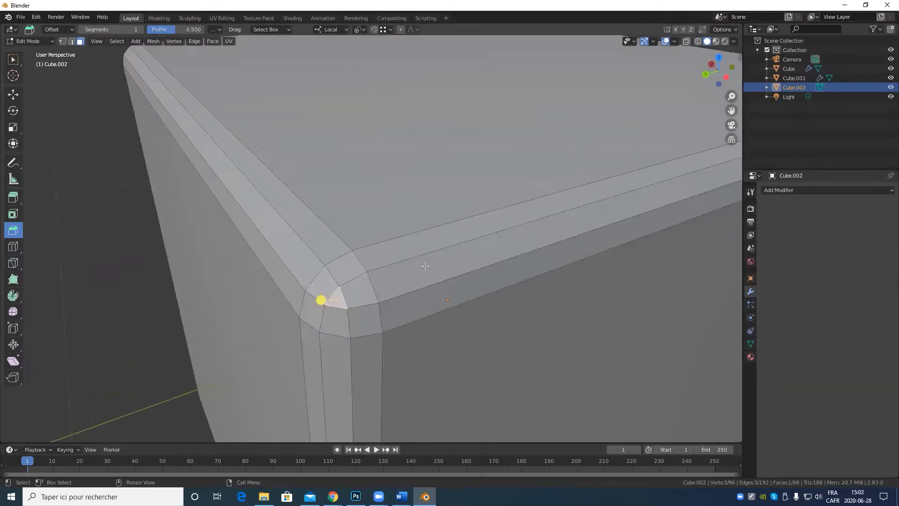
middle_click_drag(440, 268, 455, 255)
scroll(484, 242, "down", 4)
scroll(456, 255, "up", 5)
middle_click_drag(319, 309, 390, 269, "shift")
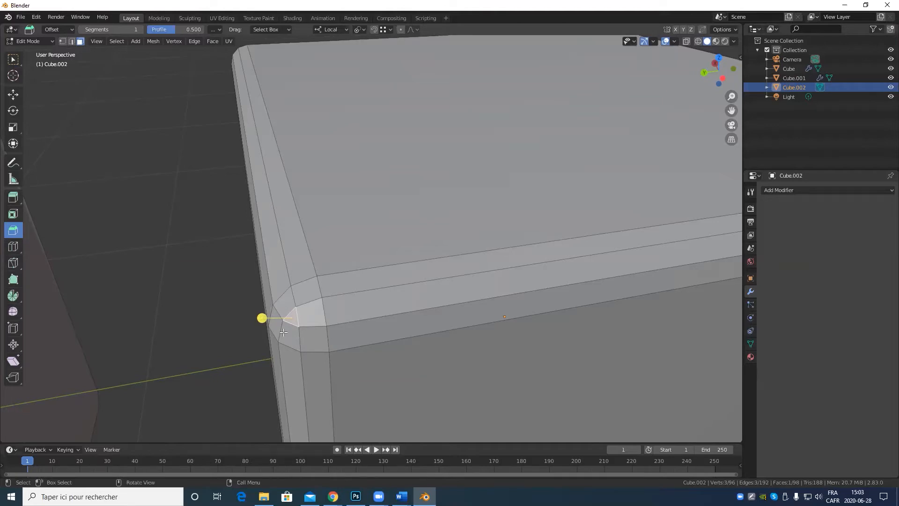
Return the bevelled cube to Object Mode and view the shading along its upper edge and corner.
scroll(532, 242, "down", 5)
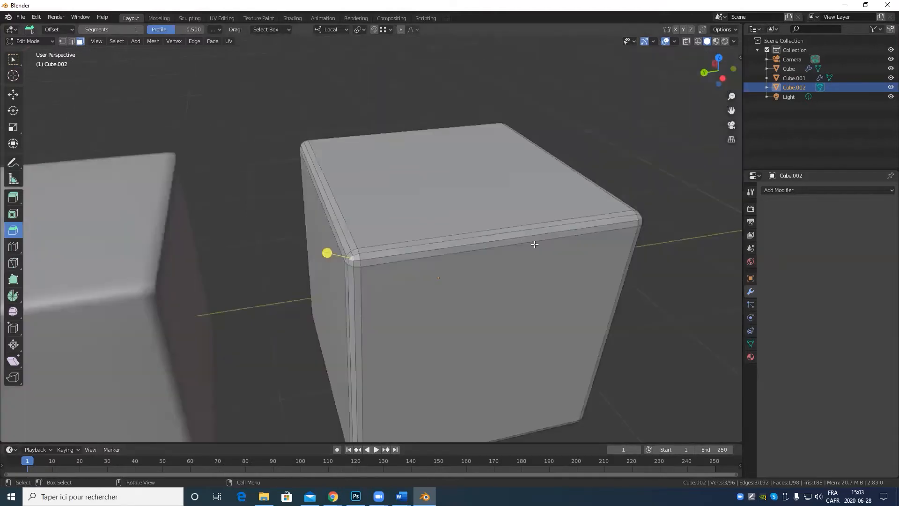
middle_click_drag(534, 243, 504, 246)
middle_click_drag(380, 267, 418, 290, "shift")
scroll(368, 301, "up", 2)
key("Tab")
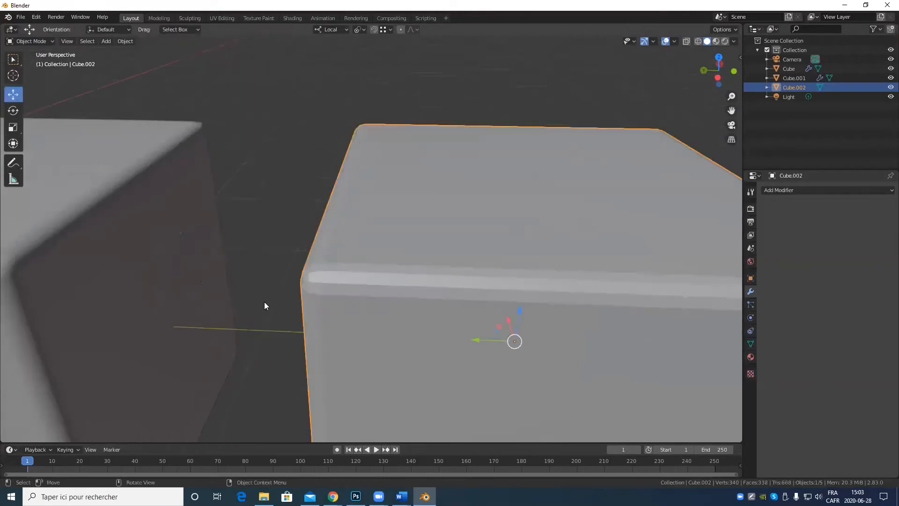
Compare the bevelled cube's upper corner topology in Edit Mode with its shading in Object Mode.
middle_click_drag(398, 254, 430, 286)
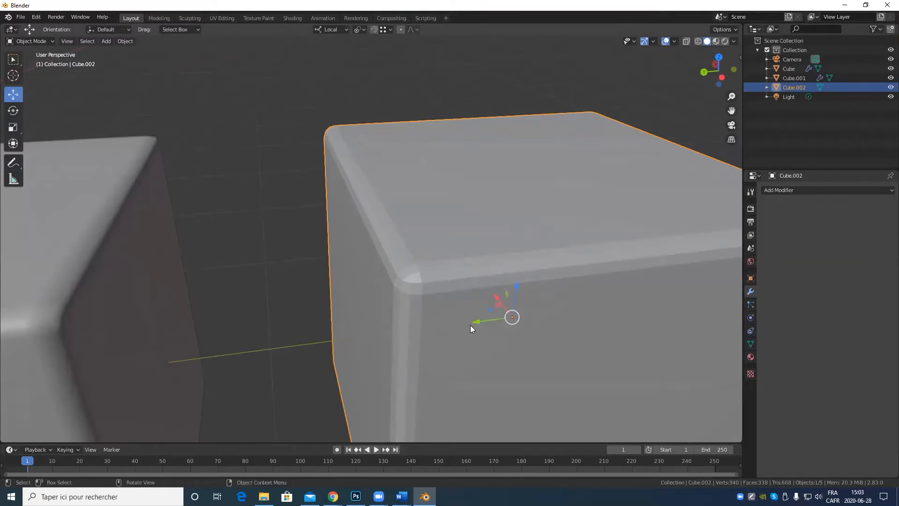
key("Tab")
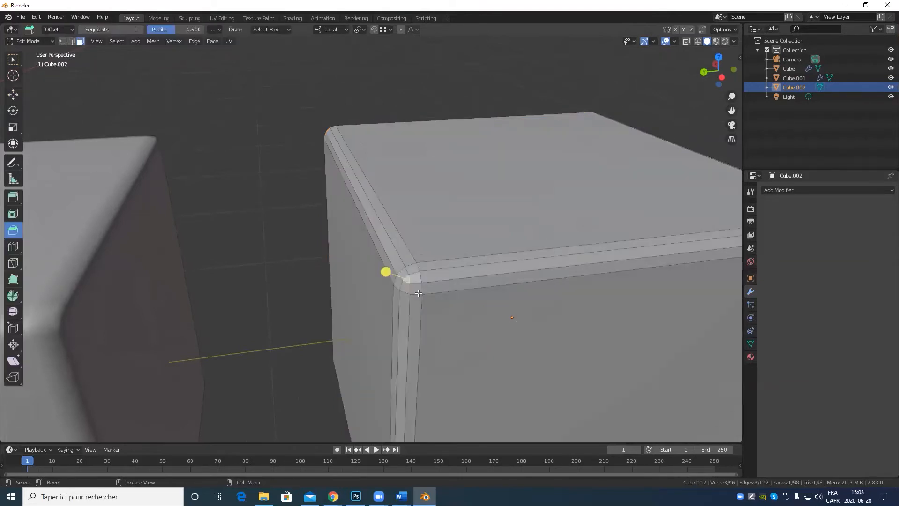
left_click(418, 291)
key("Tab")
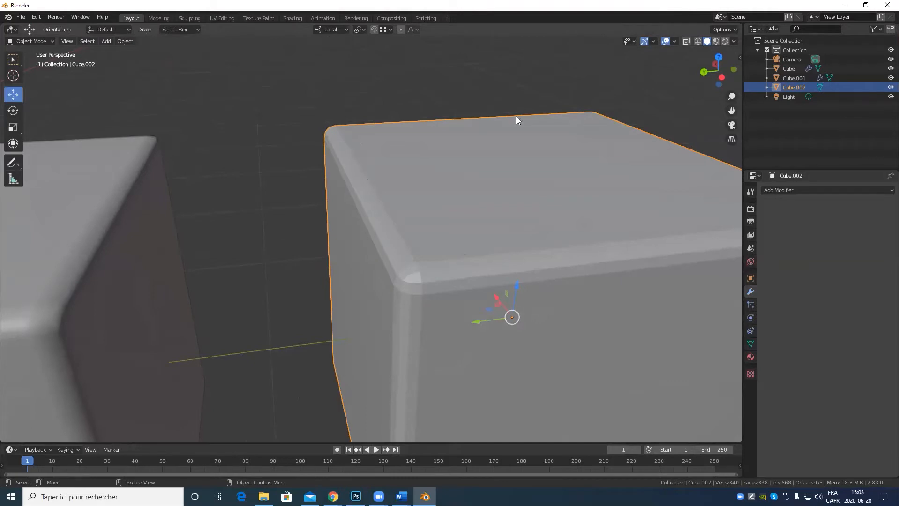
middle_click_drag(414, 331, 506, 326)
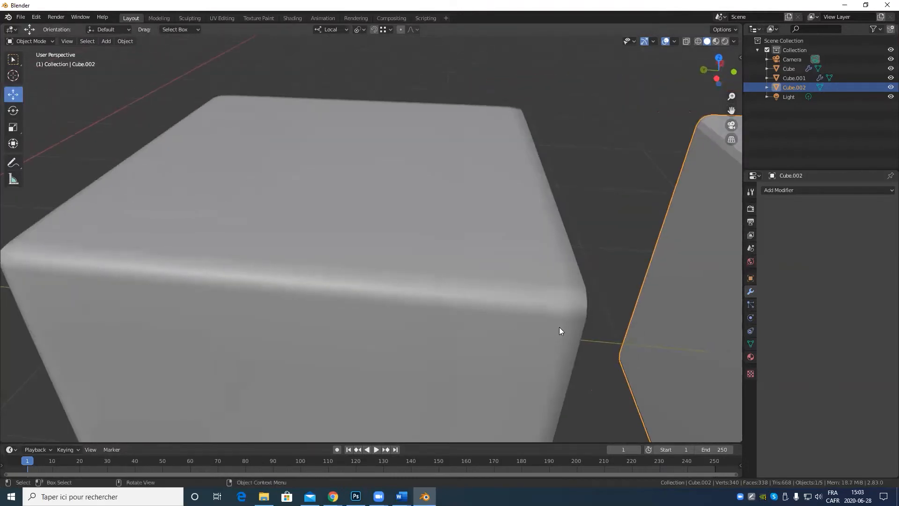
Open the middle cube with the Subdivision modifier in Edit Mode and examine the supporting loops around its upper corner.
scroll(501, 233, "down", 4)
middle_click_drag(503, 276, 468, 269)
left_click(374, 277)
key("Tab")
scroll(386, 288, "up", 5)
middle_click_drag(386, 287, 272, 246)
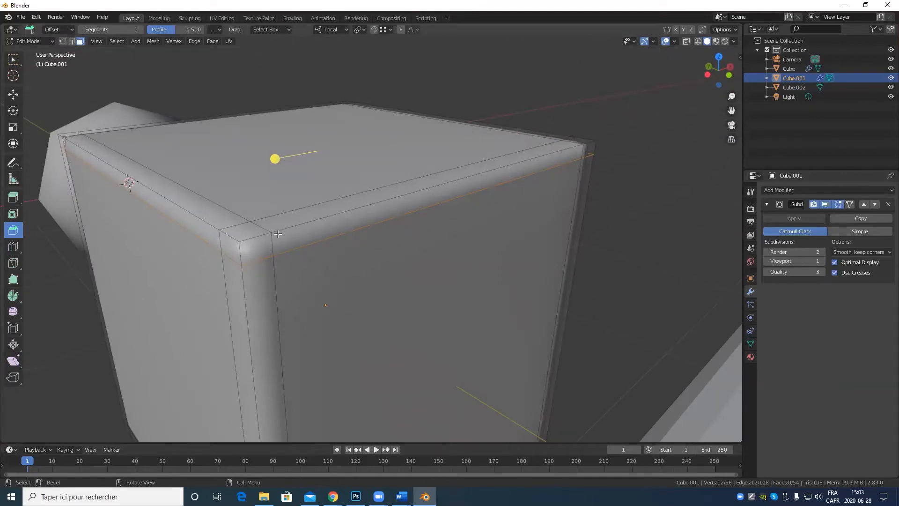
scroll(431, 323, "down", 6)
middle_click_drag(431, 323, 528, 350)
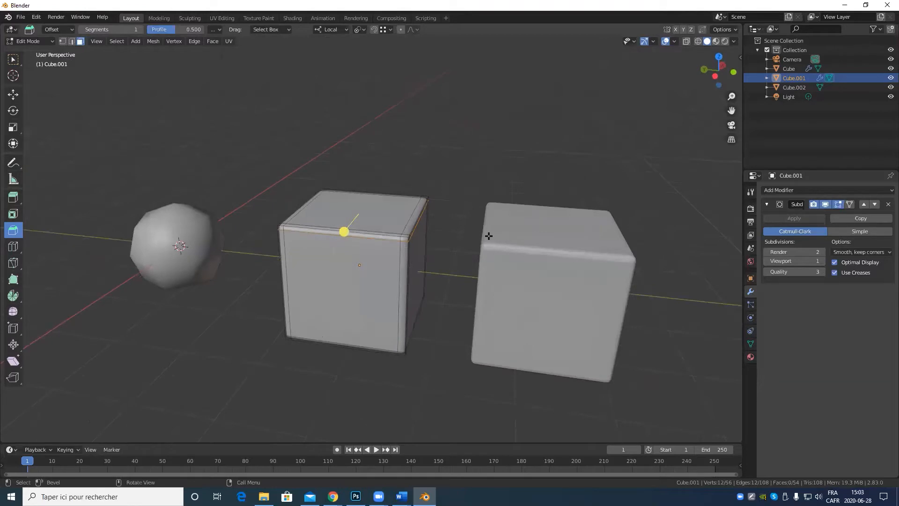
Move the subdivided cube's selected upper horizontal edge loop down about 0.44 m along local Z with the Move tool.
scroll(483, 257, "up", 3)
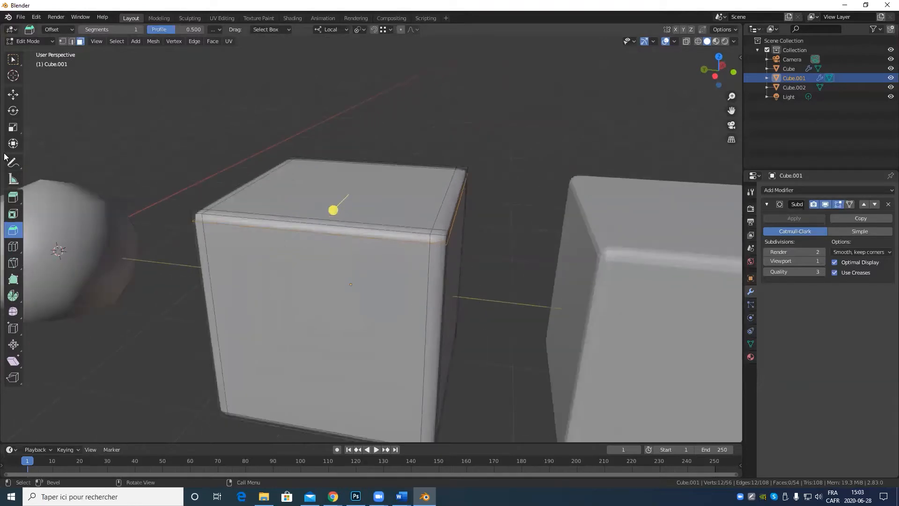
left_click(12, 94)
middle_click_drag(608, 267, 451, 288)
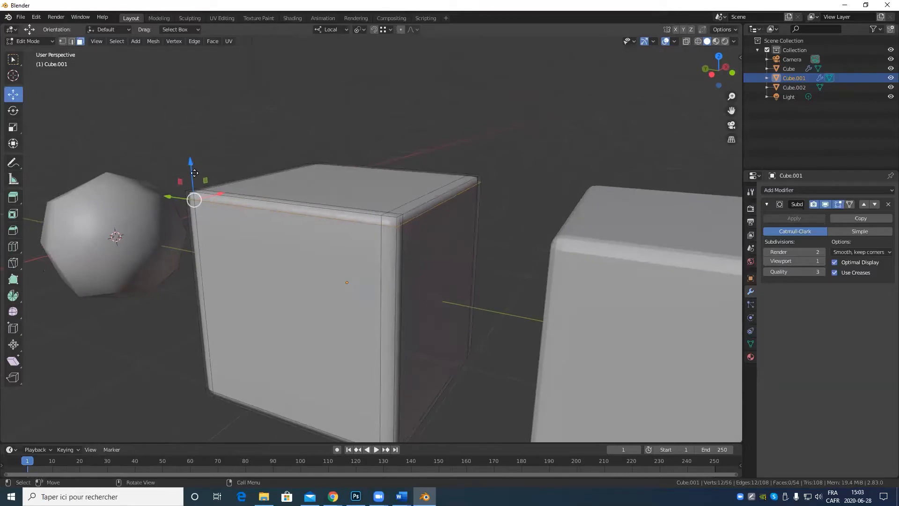
left_click_drag(193, 165, 189, 217)
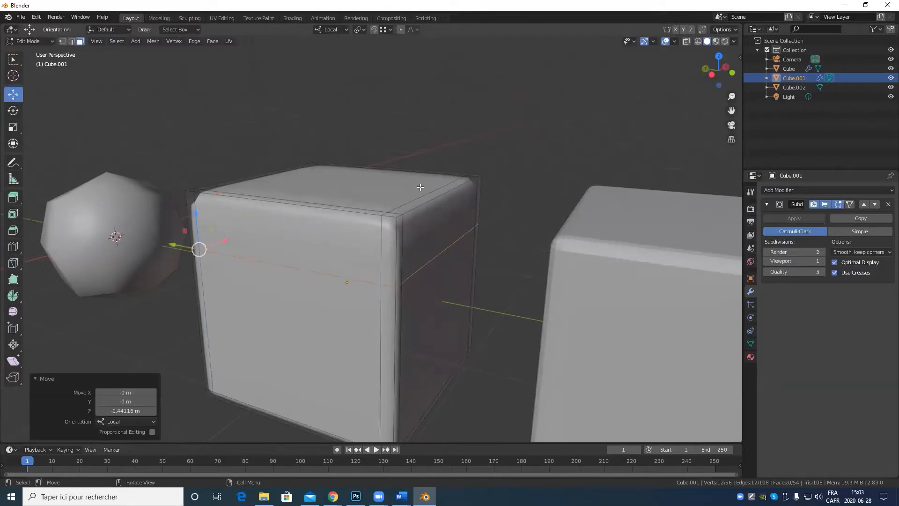
Select the subdivided cube's vertical supporting edge loop near the corner and move it about 0.75 m along local X.
middle_click_drag(190, 218, 264, 258)
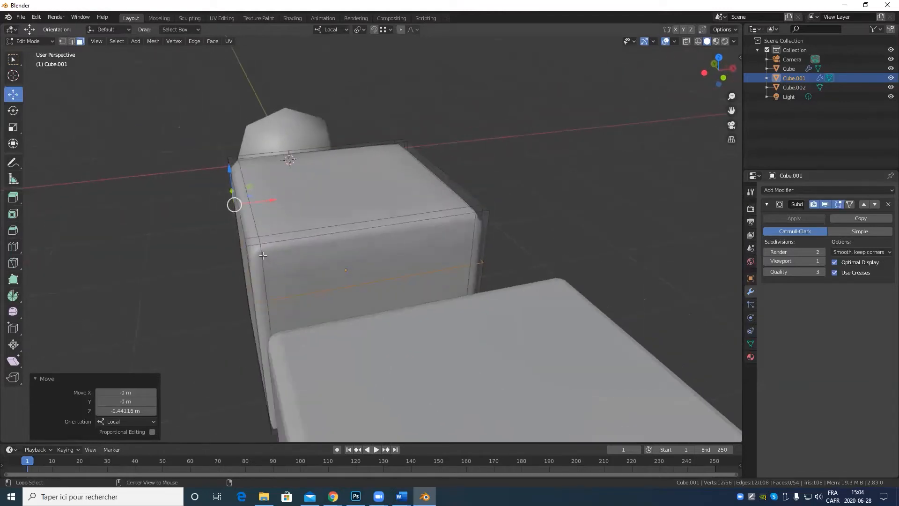
left_click(263, 256, "ctrl+alt")
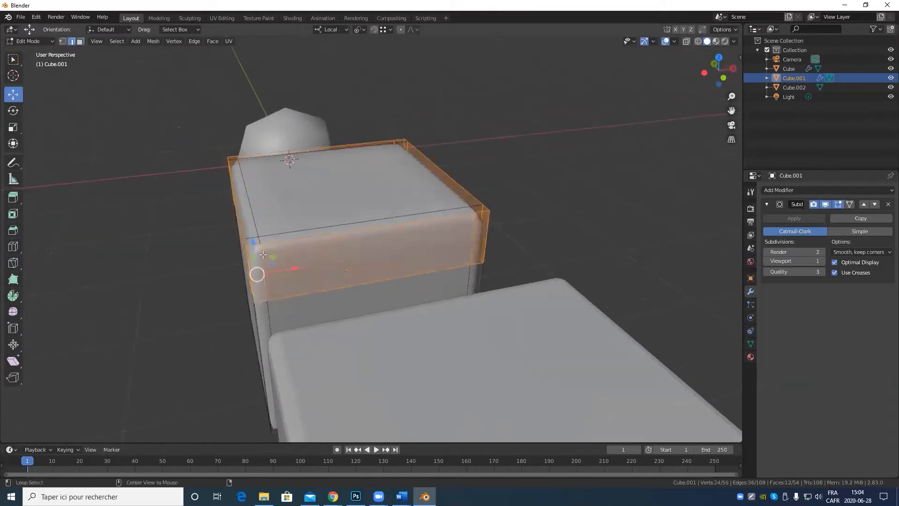
left_click(274, 260, "alt")
left_click_drag(312, 266, 398, 253)
middle_click_drag(293, 294, 469, 239)
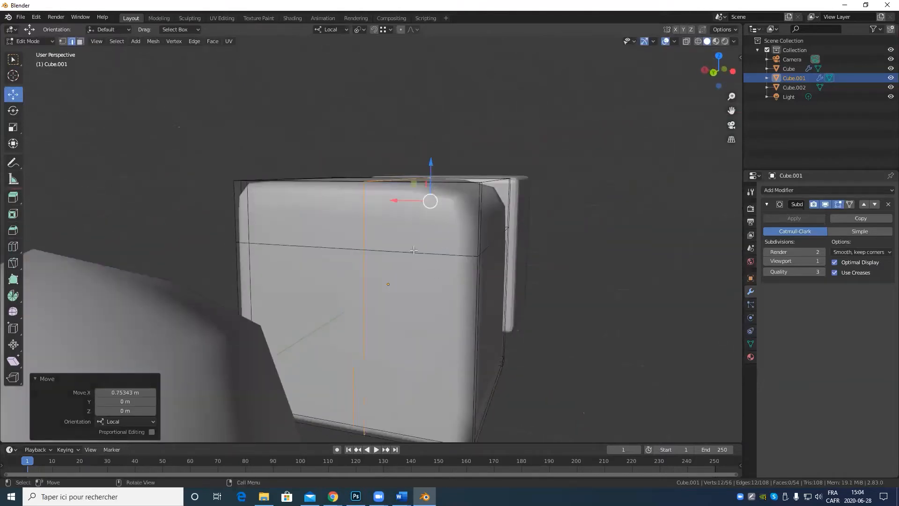
Return the subdivided cube to Object Mode and open the bevelled cube in Edit Mode at its upper corner.
scroll(533, 208, "down", 4)
middle_click_drag(526, 214, 447, 225)
key("Tab")
left_click(523, 250)
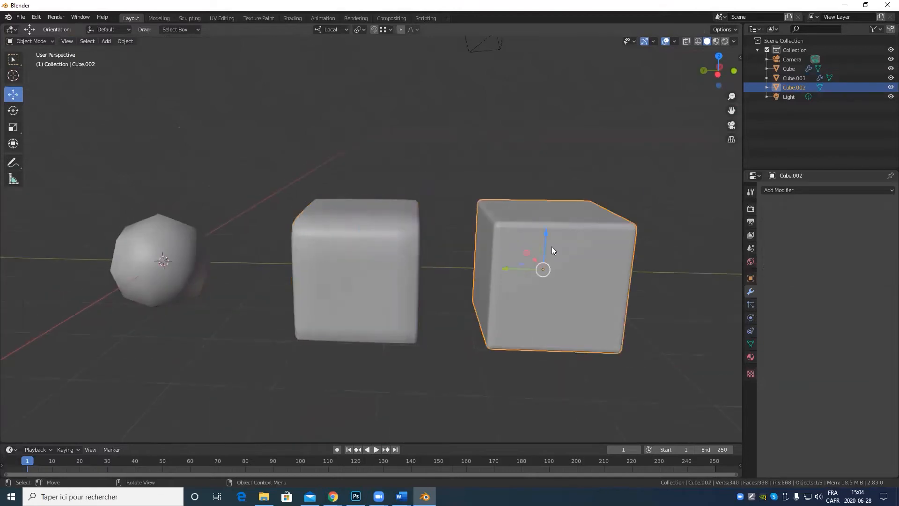
scroll(551, 249, "up", 2)
middle_click_drag(548, 256, 440, 266, "shift")
key("Tab")
scroll(443, 262, "up", 3)
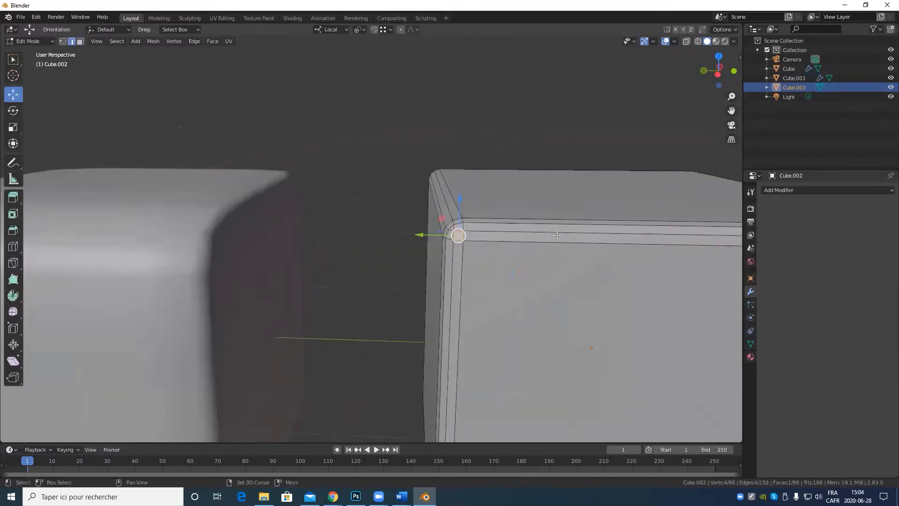
middle_click_drag(503, 238, 566, 257, "shift")
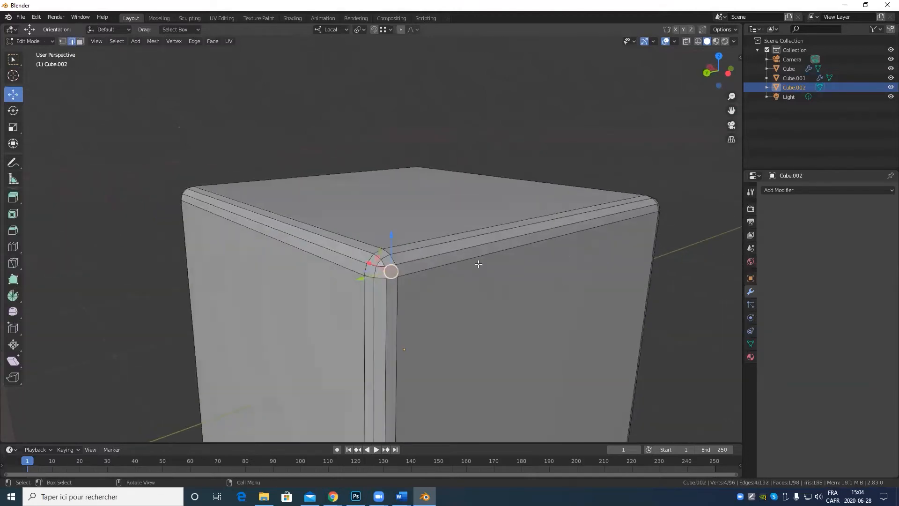
Move the two lower horizontal edge loops of the upper bevel down the cube's sides, one after the other.
left_click(476, 256, "alt")
left_click_drag(563, 200, 567, 280)
left_click(488, 229, "alt")
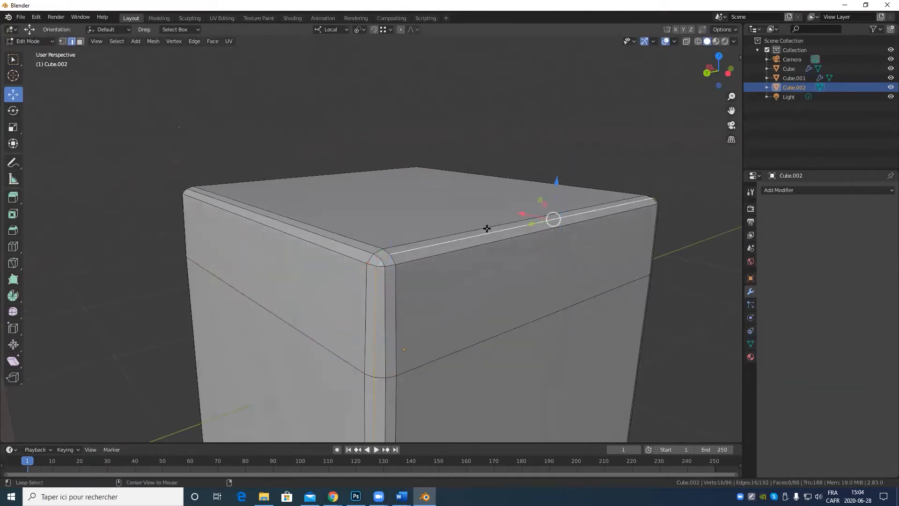
left_click(496, 240, "alt")
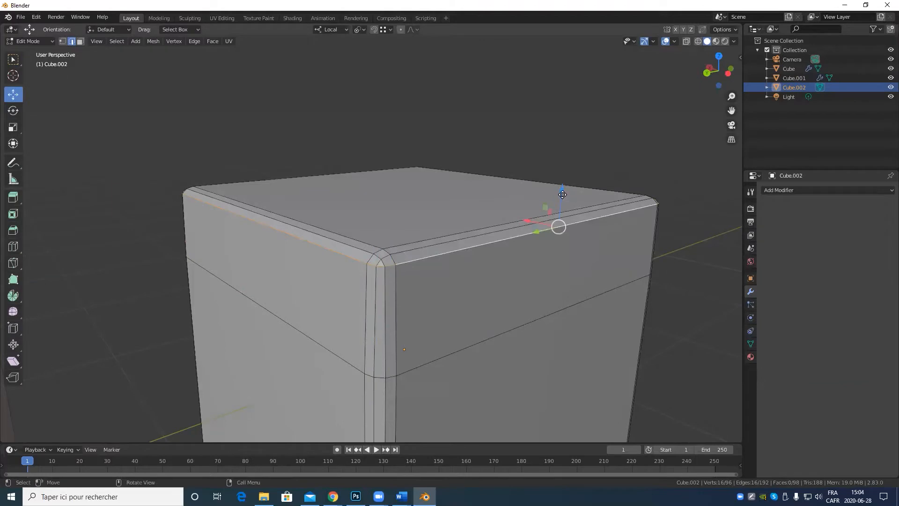
left_click_drag(562, 194, 565, 240)
middle_click_drag(423, 243, 335, 271)
left_click_drag(454, 192, 456, 226)
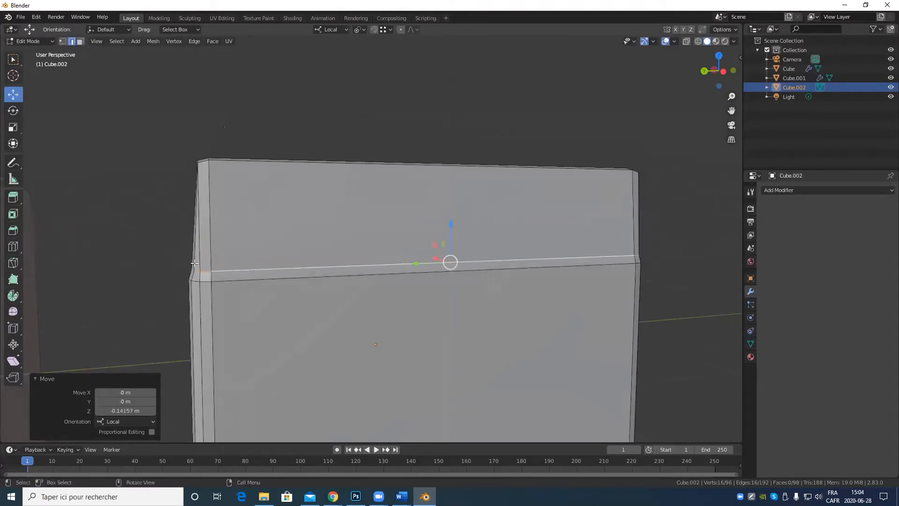
Select the edge loops along the remaining upper bevel edges and examine how they run down the cube's vertical corner.
middle_click_drag(215, 272, 568, 235)
left_click(291, 300, "alt")
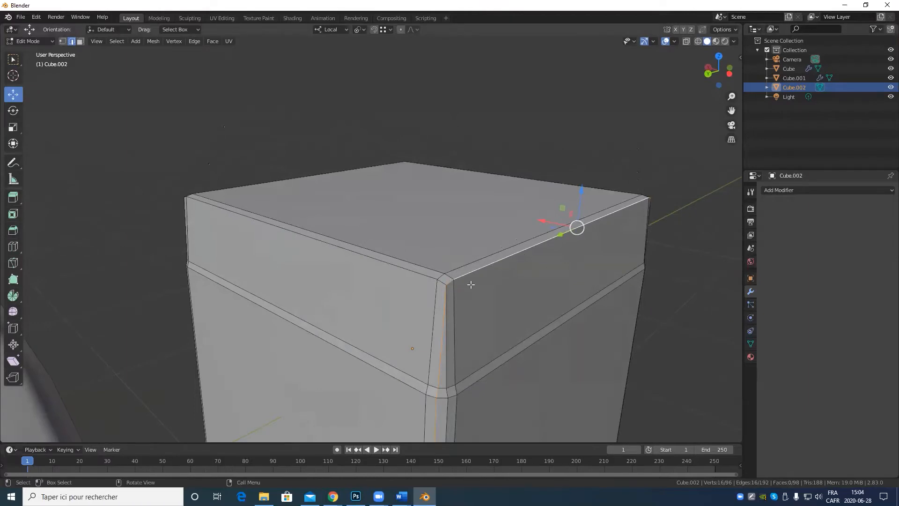
left_click(434, 277, "alt")
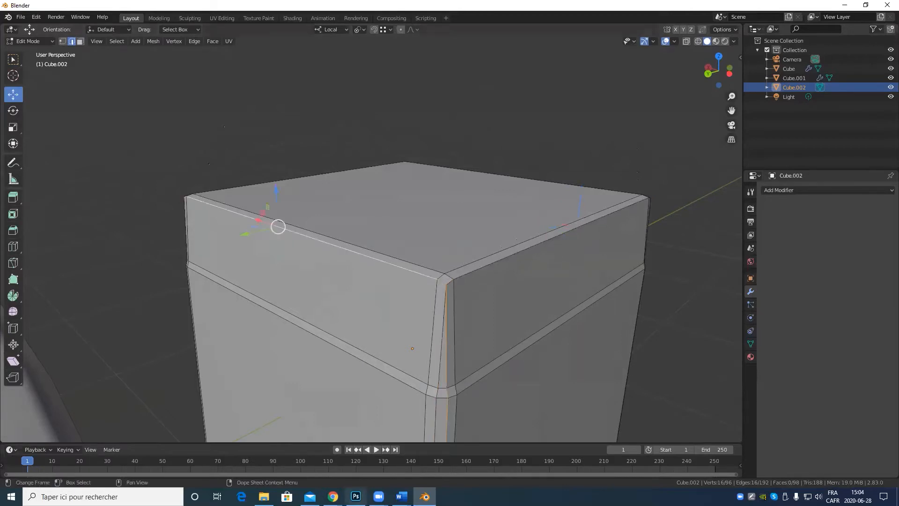
scroll(478, 334, "down", 3)
middle_click_drag(587, 275, 547, 306)
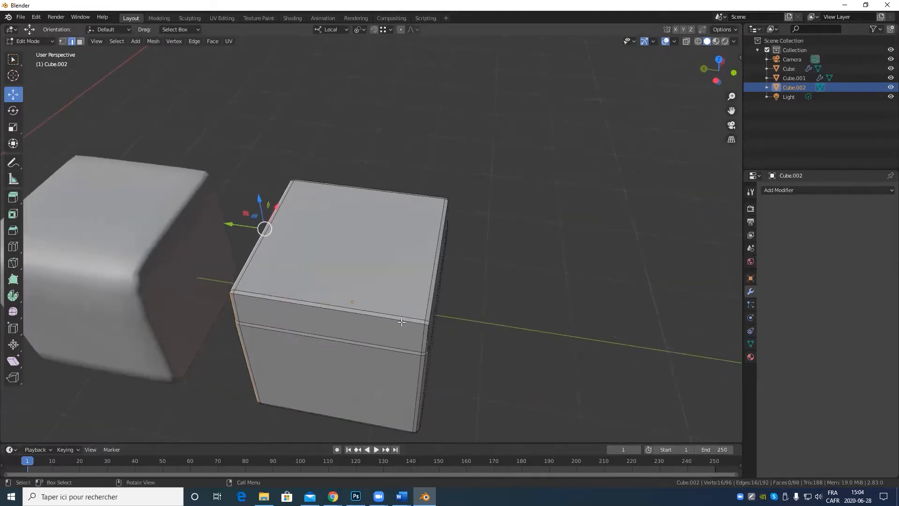
scroll(349, 335, "up", 3)
scroll(347, 335, "down", 3)
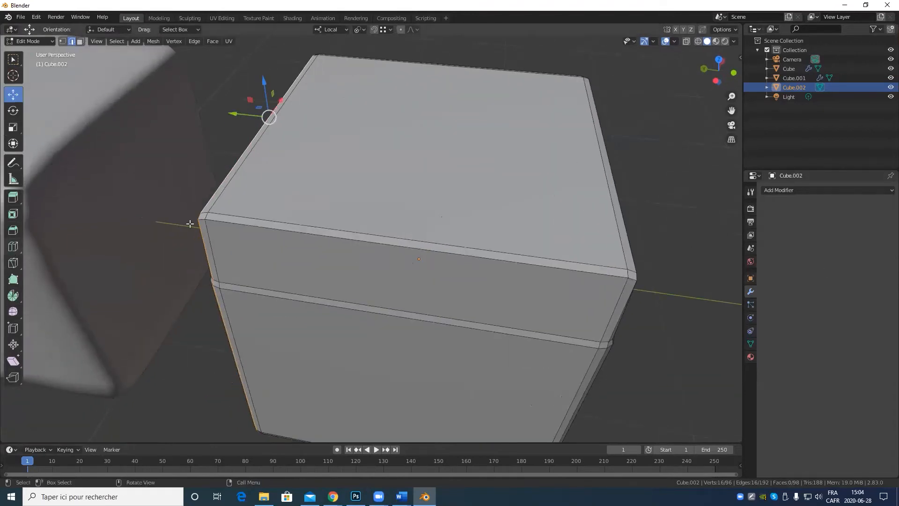
scroll(455, 367, "down", 2)
middle_click_drag(456, 367, 344, 329)
scroll(380, 349, "up", 4)
middle_click_drag(299, 265, 332, 258)
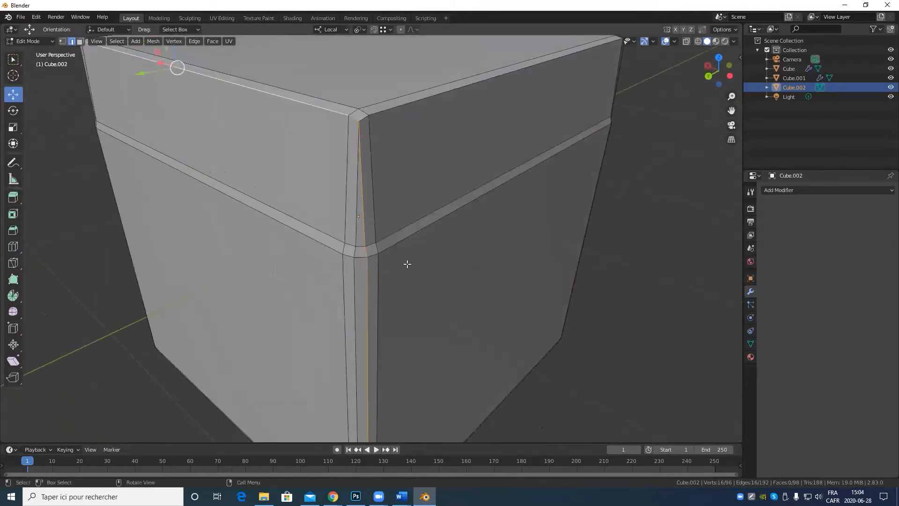
Select the lower edge loop of the lowered horizontal band and examine how it wraps around the cube's corner.
left_click(413, 234)
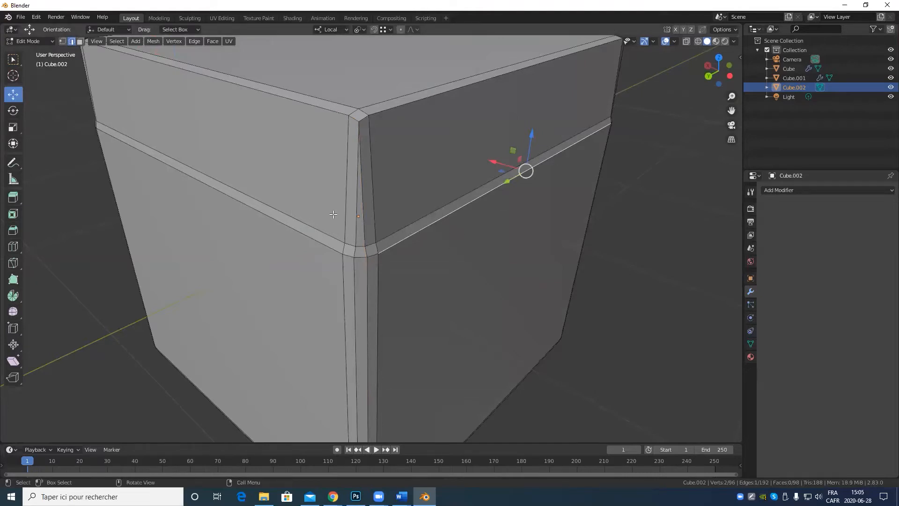
left_click(463, 208, "alt")
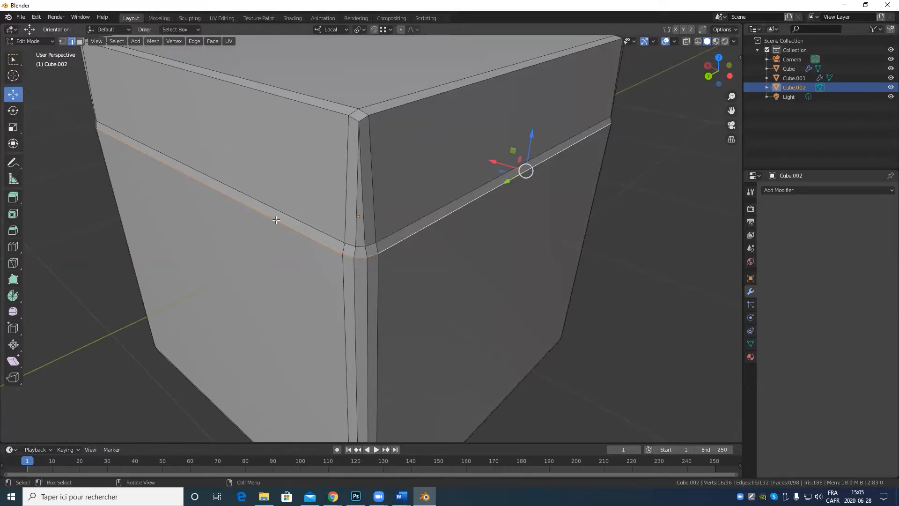
scroll(453, 231, "down", 4)
scroll(490, 240, "up", 6)
middle_click_drag(499, 242, 397, 266)
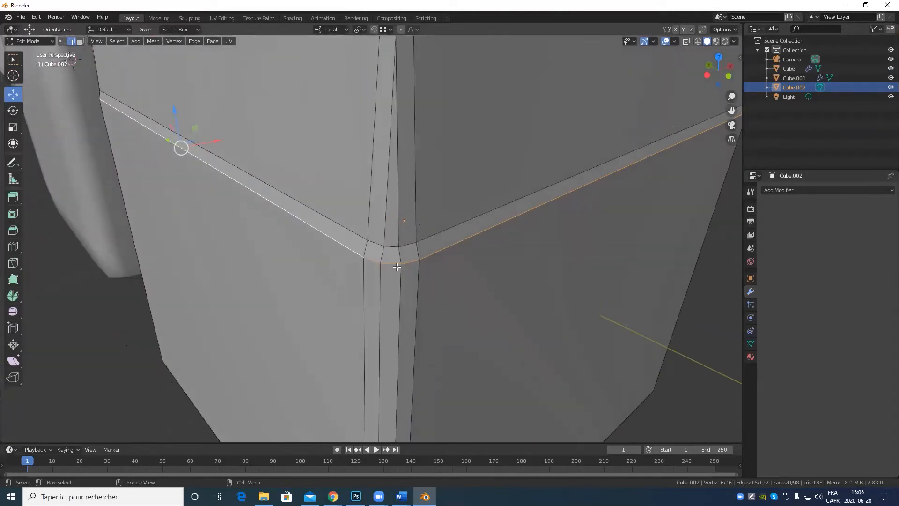
Select a short corner edge of the lowered band and extend the selection by shortest path to the adjoining long edge.
left_click(415, 262)
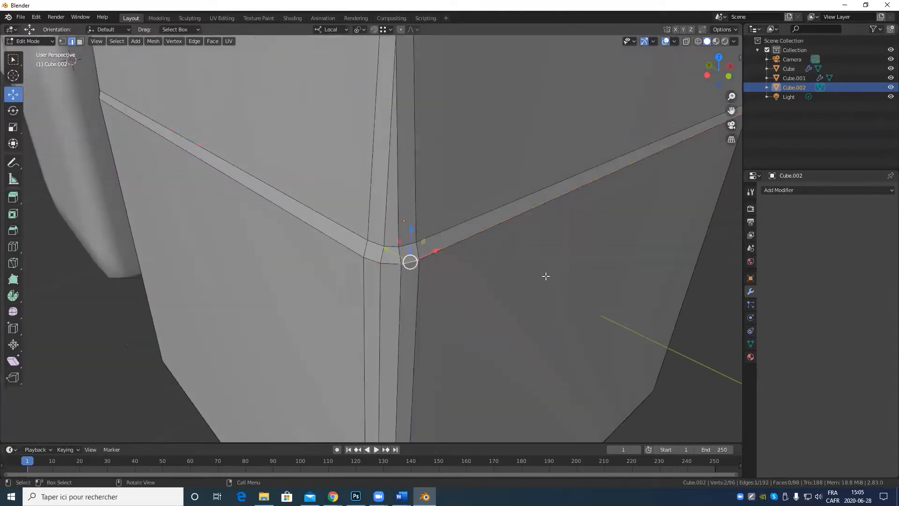
scroll(371, 262, "down", 6)
middle_click_drag(341, 257, 384, 276)
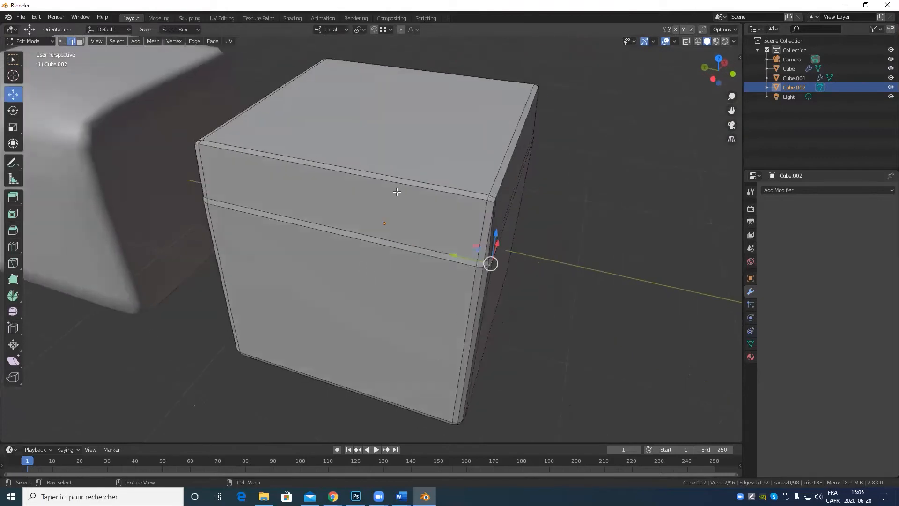
scroll(486, 254, "up", 3)
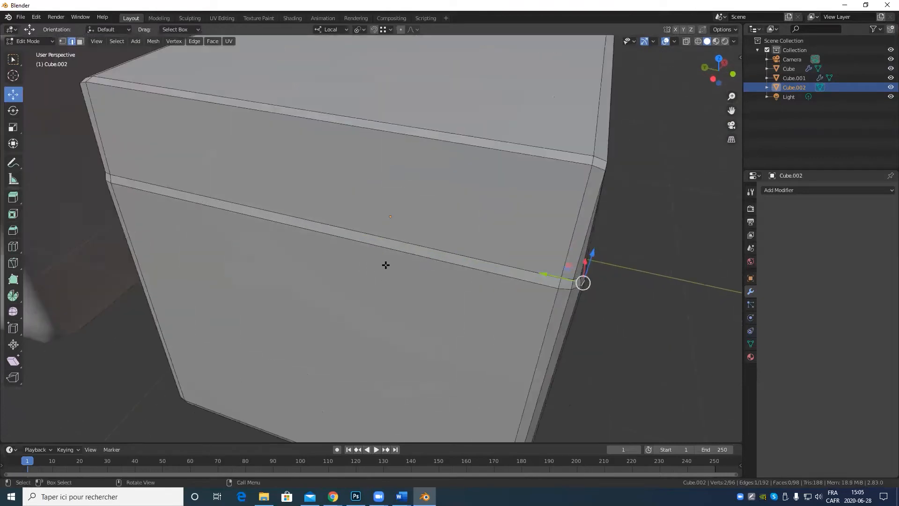
left_click(268, 219, "ctrl")
middle_click_drag(586, 267, 521, 270)
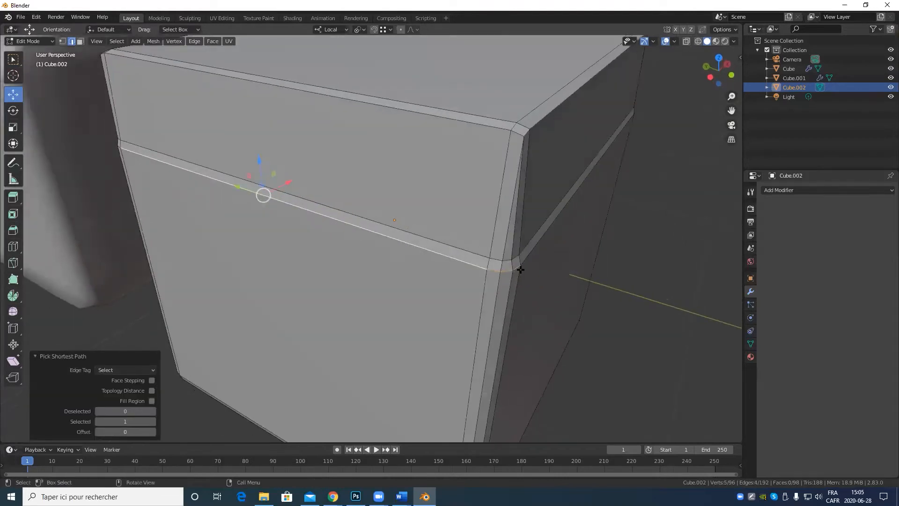
Select the single vertical bevel edge just below the lowered band at the cube's corner.
left_click(323, 220)
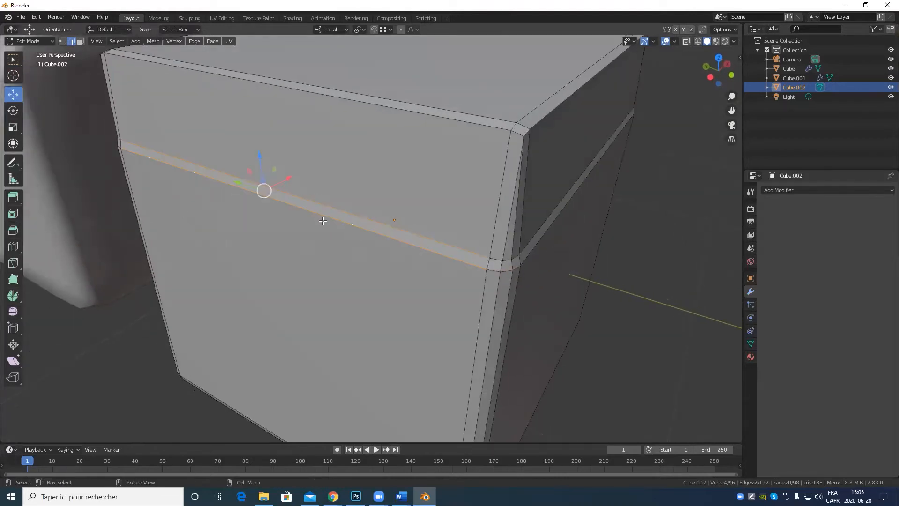
left_click(519, 284)
scroll(524, 285, "down", 4)
middle_click_drag(530, 287, 488, 287)
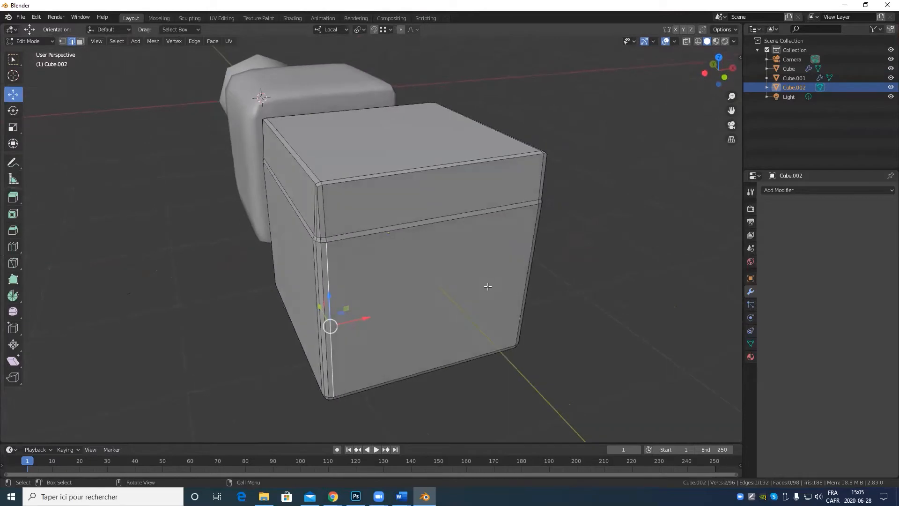
Switch to face selection and select the vertical face loop crossing the lowered band and the cube's top face.
scroll(470, 278, "up", 3)
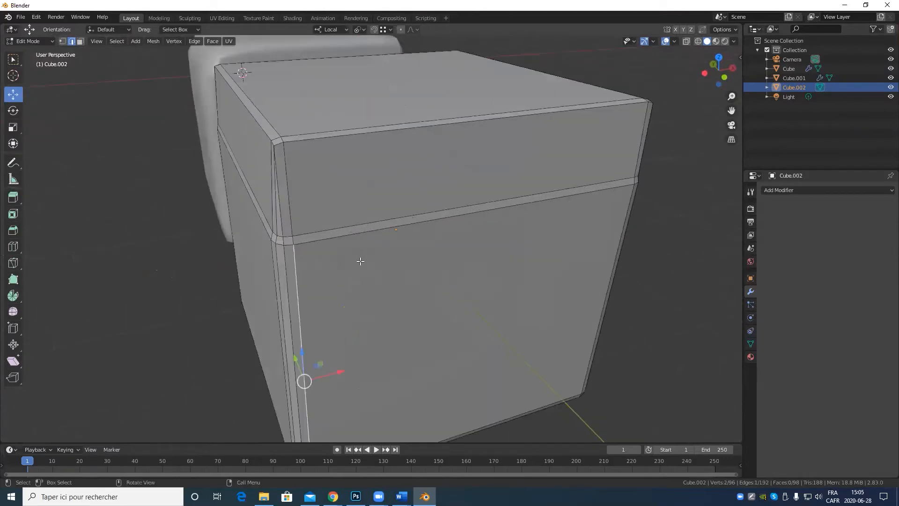
middle_click_drag(360, 261, 362, 261)
key("3")
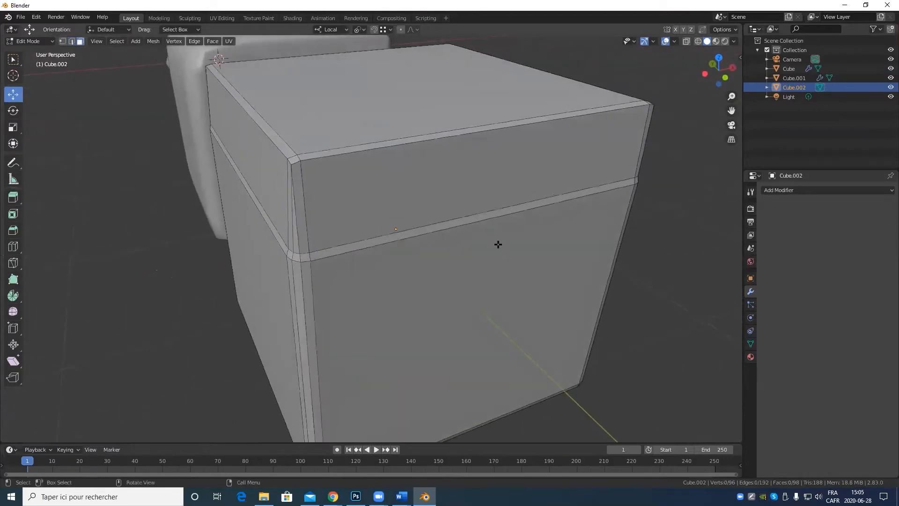
left_click(460, 217, "alt")
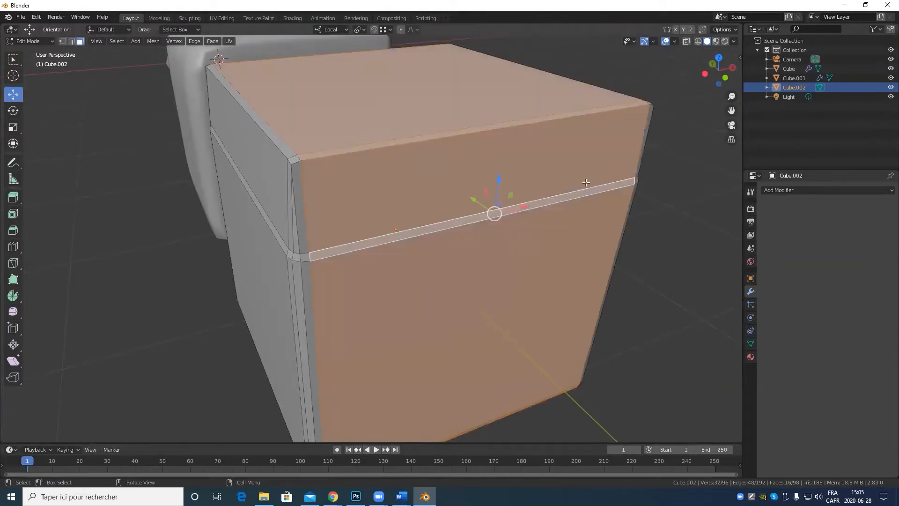
Select the short horizontal face loop covering the upper front band and the cube's vertical corner bevel.
scroll(447, 264, "down", 5)
middle_click_drag(448, 265, 483, 262)
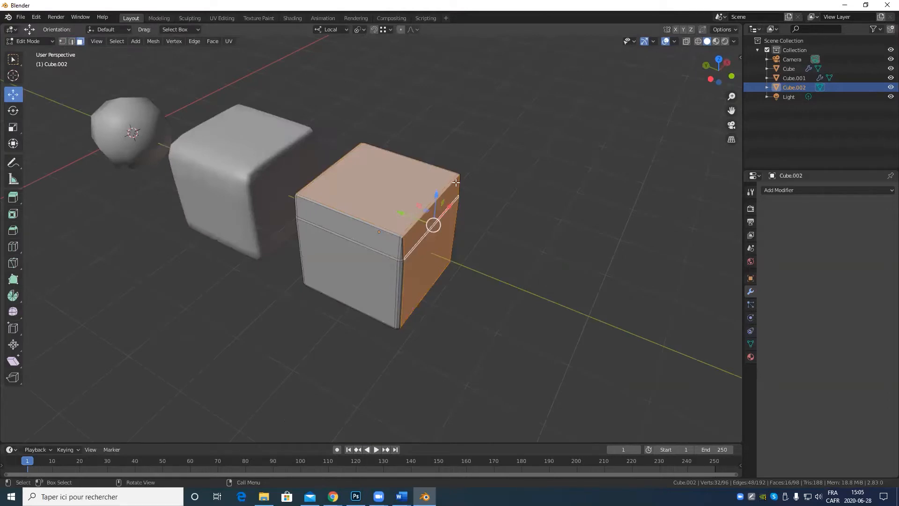
middle_click_drag(456, 182, 427, 221)
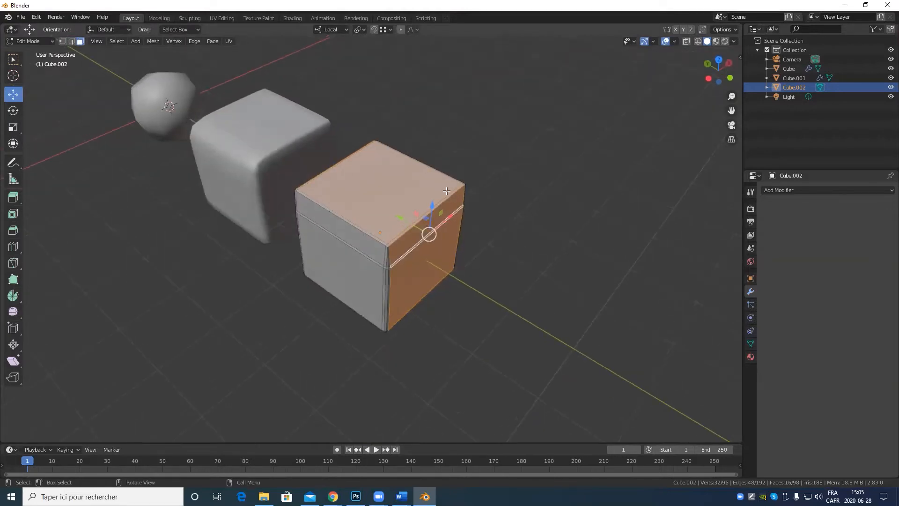
middle_click_drag(447, 191, 313, 194)
left_click(308, 198, "alt")
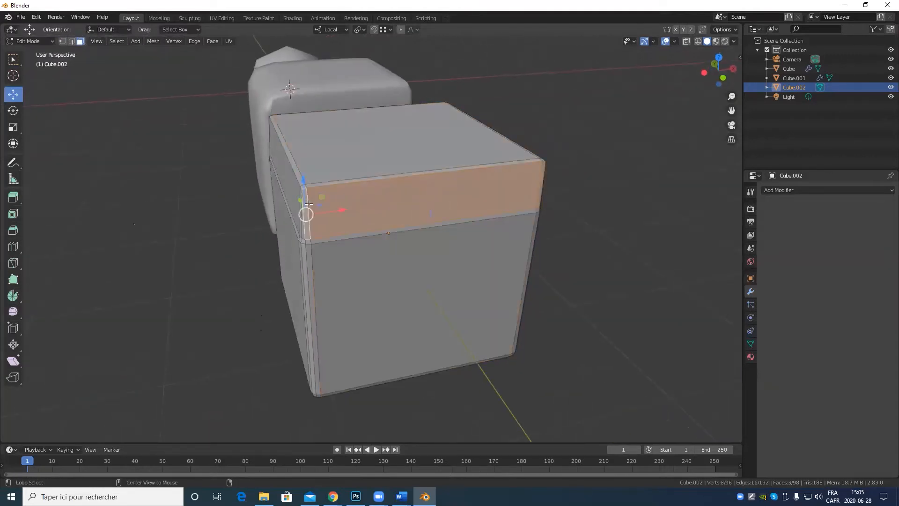
Select the edge loop along the top face's side bevel in edge mode, then the face loop wrapping the front and top in face mode.
key("2")
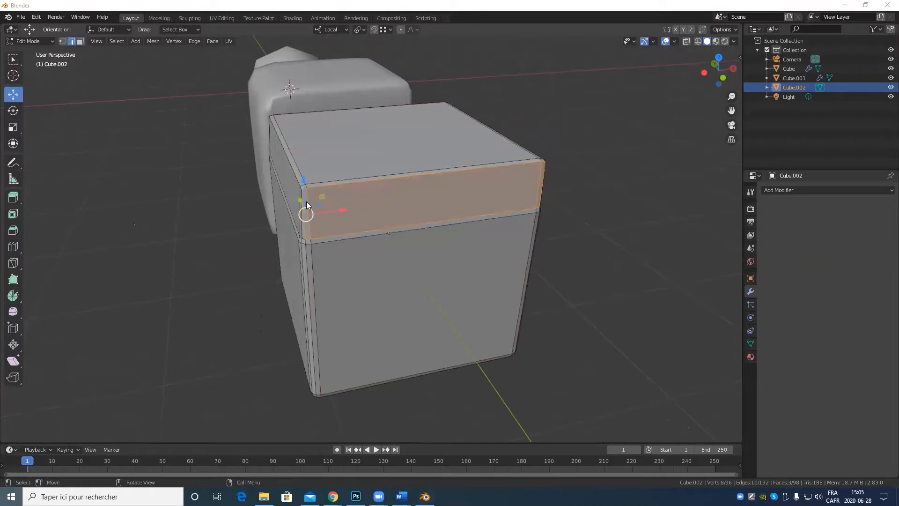
left_click(300, 169, "alt")
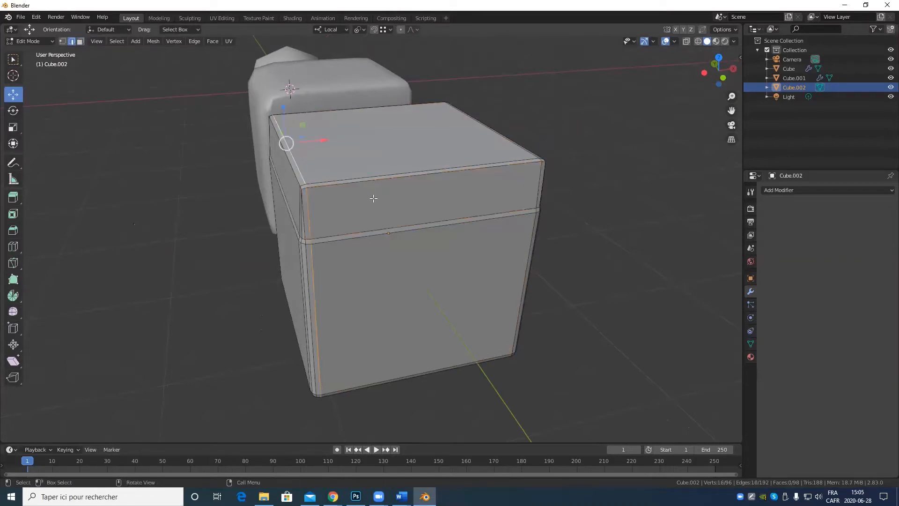
key("3")
left_click(383, 180, "alt")
scroll(327, 245, "up", 3)
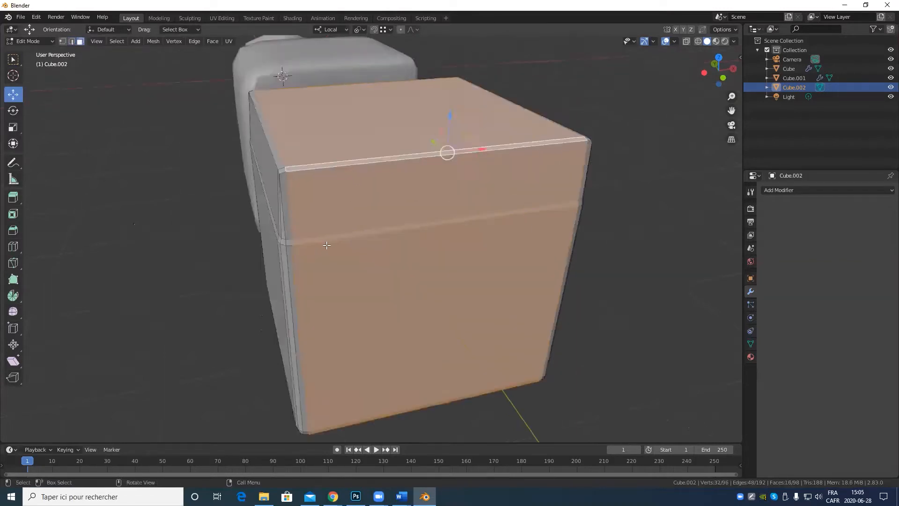
Select the large front face below the band and extend the selection by shortest path to the cube's top face.
middle_click_drag(359, 257, 477, 148)
scroll(551, 205, "down", 3)
middle_click_drag(551, 205, 427, 284)
left_click(431, 301)
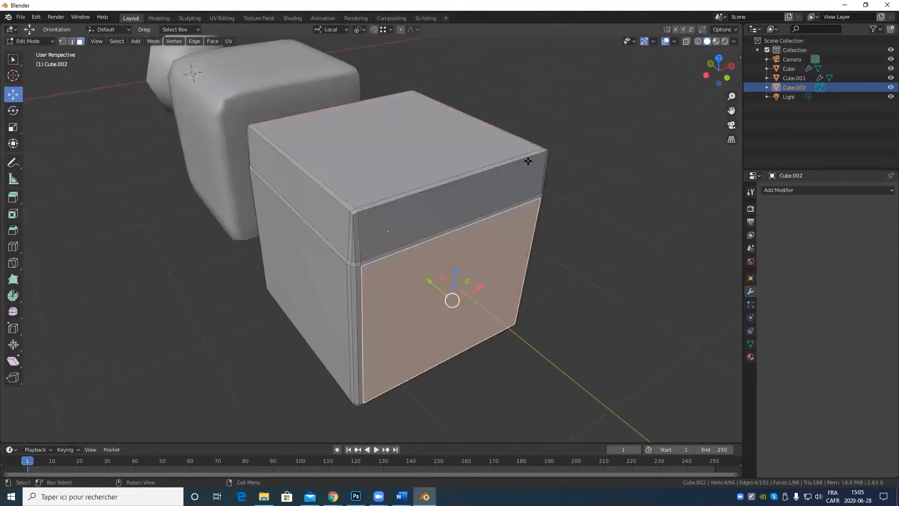
left_click(382, 143, "ctrl")
middle_click_drag(383, 143, 471, 364)
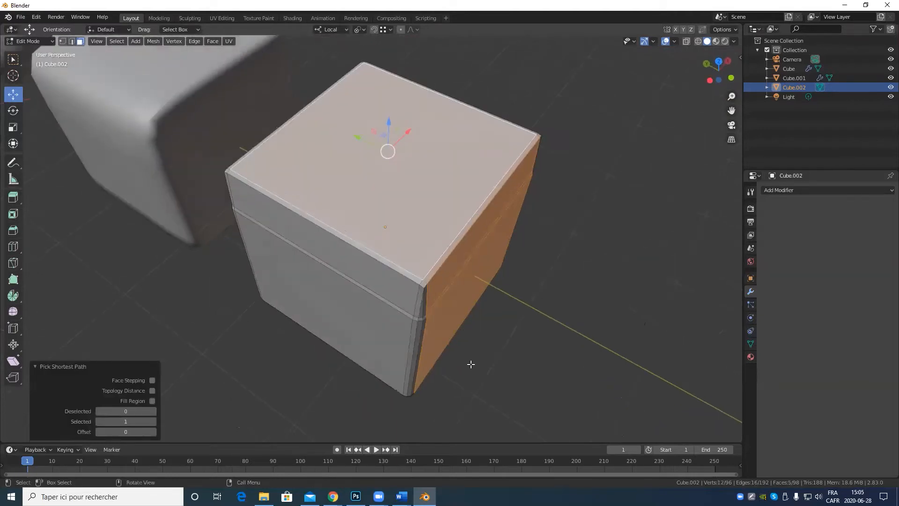
scroll(483, 277, "down", 5)
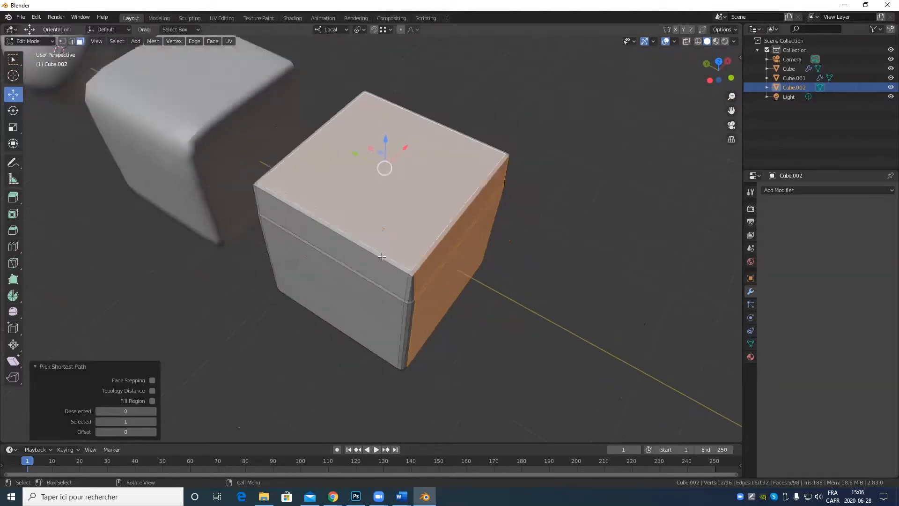
middle_click_drag(483, 278, 402, 221)
scroll(376, 254, "up", 4)
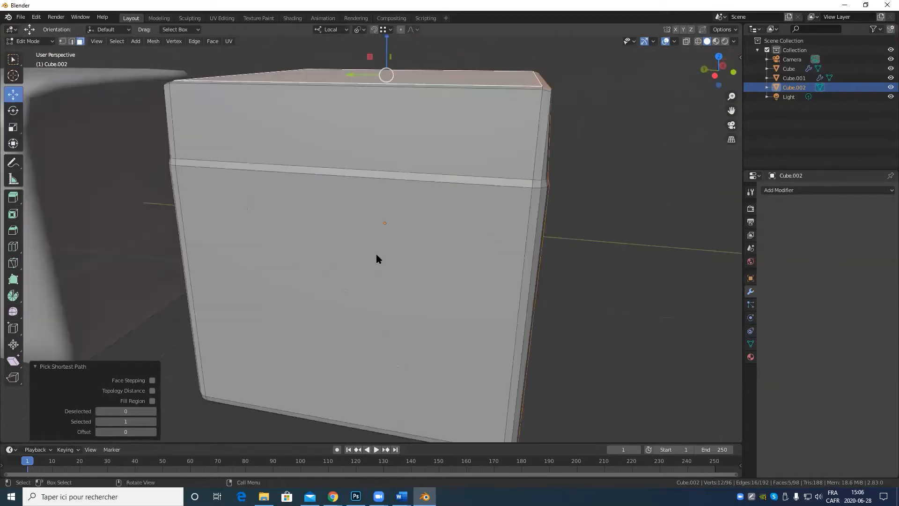
Return to Object Mode and examine the bevelled cube beside the two subdivided cubes.
key("Tab")
scroll(370, 245, "down", 7)
middle_click_drag(451, 306, 541, 310)
middle_click_drag(479, 321, 410, 322)
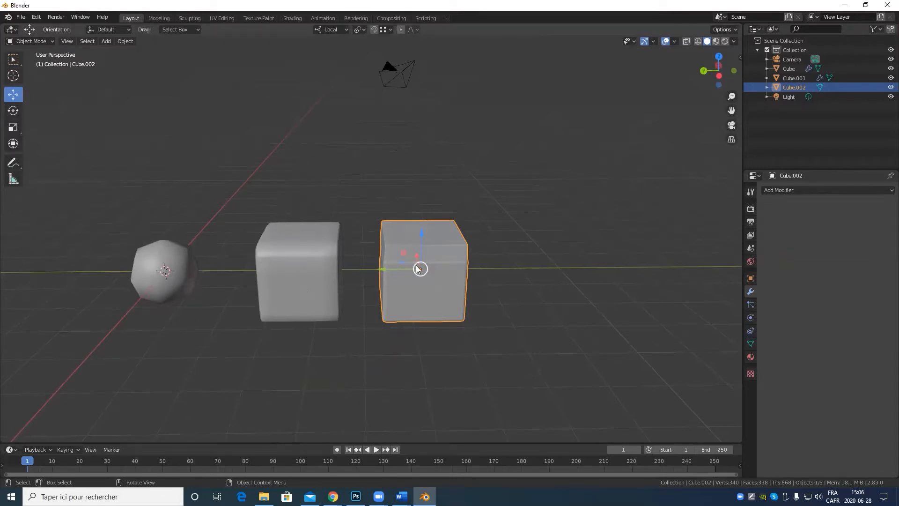
scroll(418, 237, "up", 4)
middle_click_drag(452, 266, 301, 263)
scroll(255, 256, "up", 3)
scroll(337, 261, "down", 6)
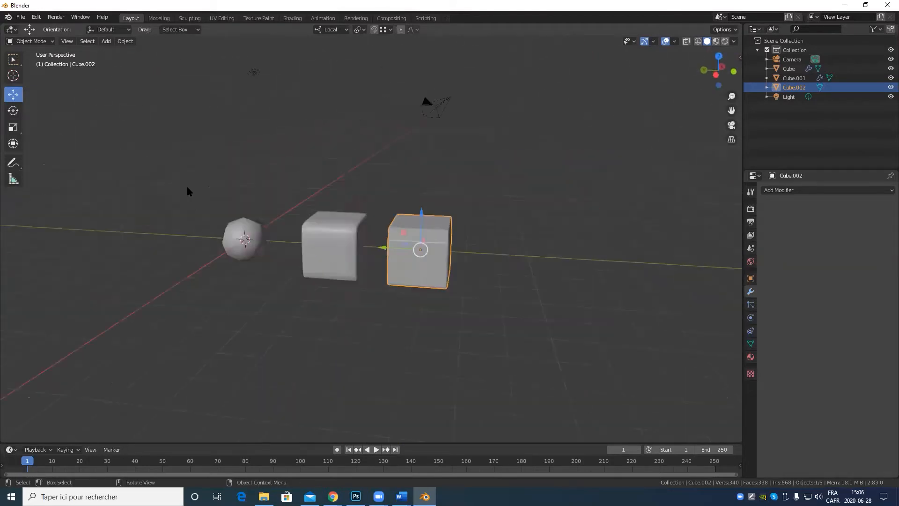
Delete all three demonstration cubes, keeping only the camera and light.
key("Tab")
key("Tab")
key("Delete")
left_click(342, 267)
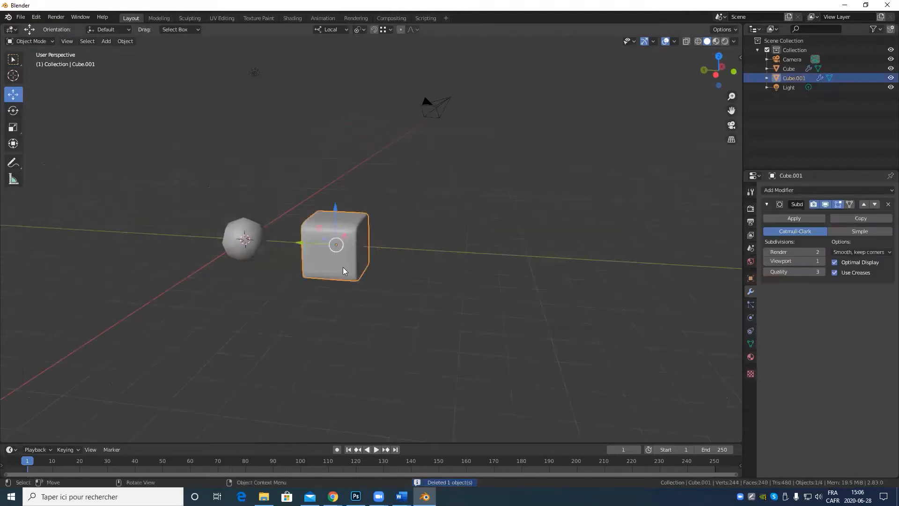
key("Delete")
left_click(251, 241)
key("Delete")
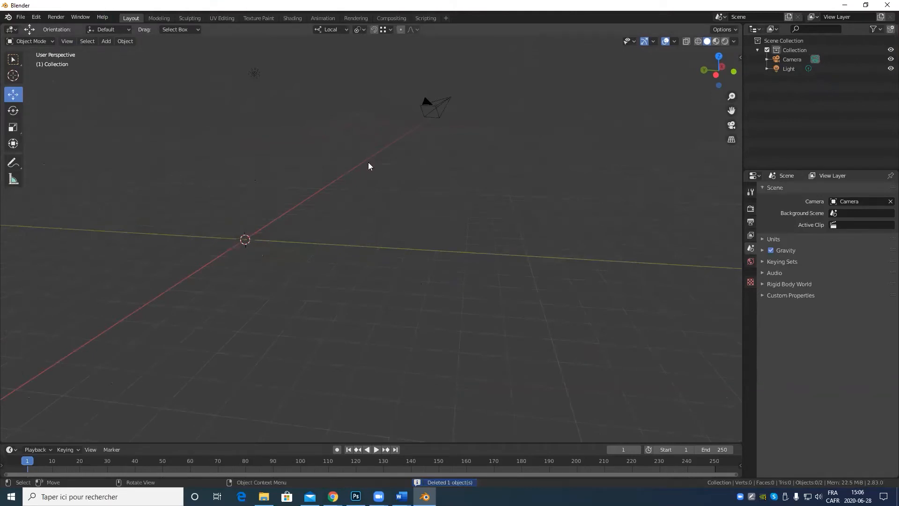
Add a new 2 m mesh cube at the world origin.
middle_click_drag(393, 212, 486, 261, "shift")
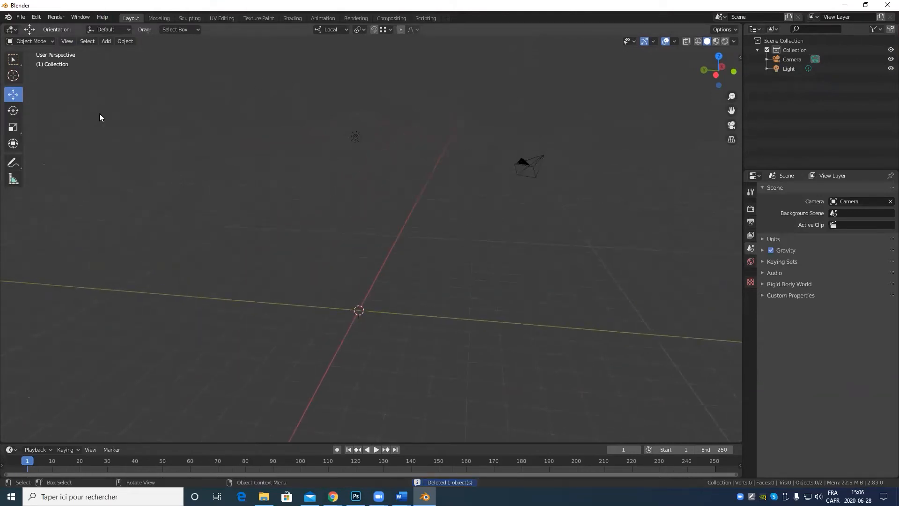
left_click(107, 41)
mouse_move(115, 52)
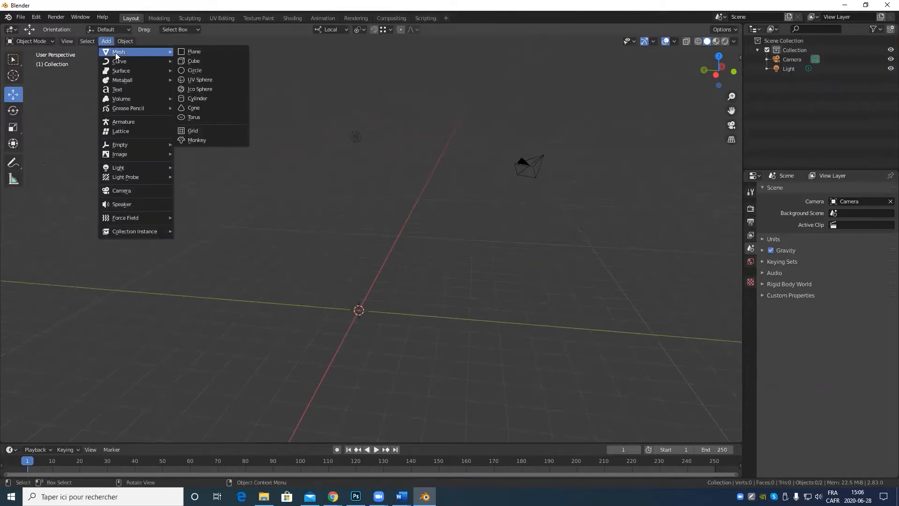
left_click(190, 64)
Flatten the cube to about 0.057 along Z as a seat slab and raise it about 1.65 m.
middle_click_drag(421, 315, 403, 300)
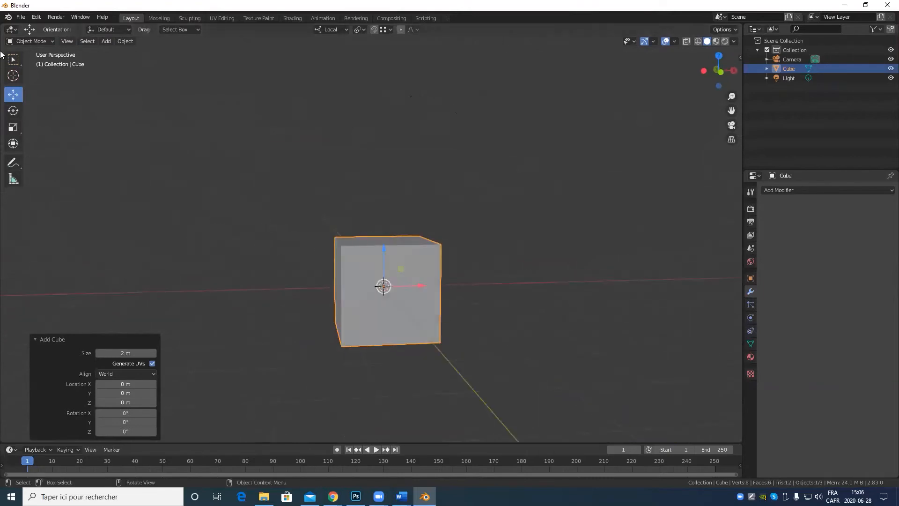
left_click(13, 129)
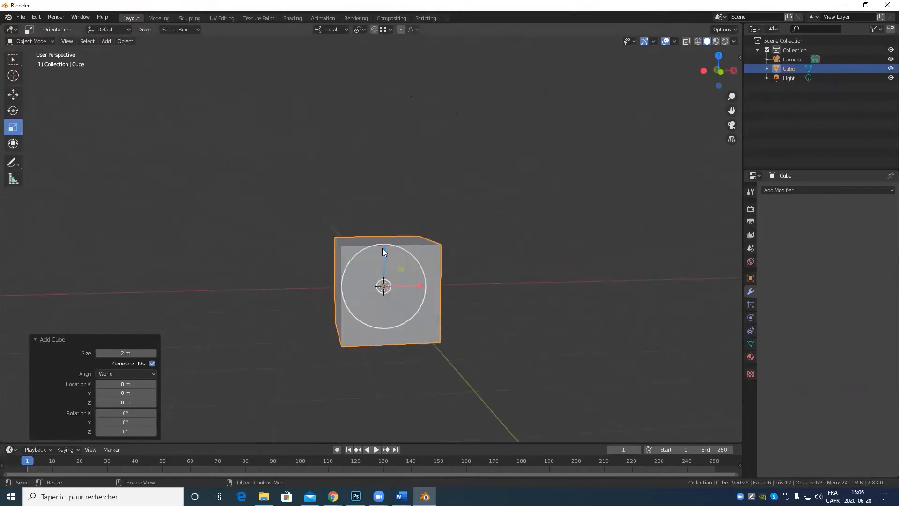
left_click_drag(382, 248, 383, 286)
left_click(18, 98)
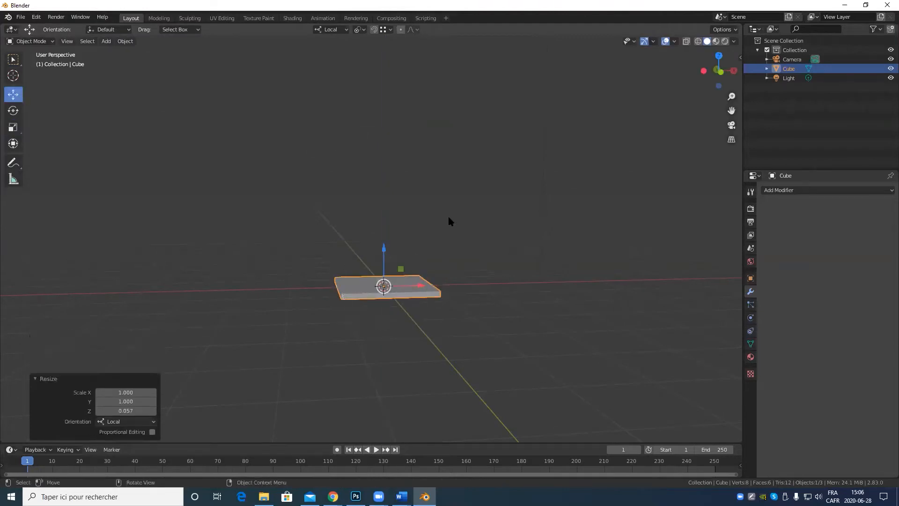
left_click_drag(384, 248, 389, 167)
middle_click_drag(363, 243, 522, 309)
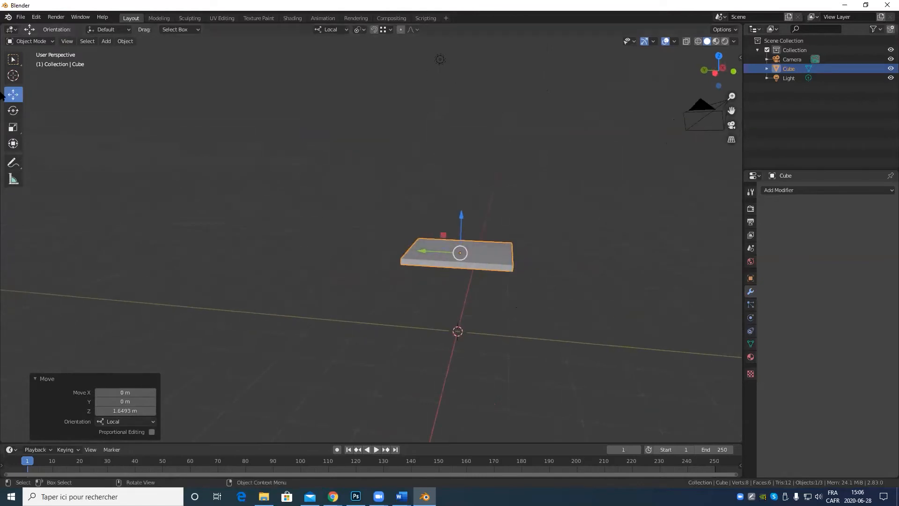
Add a second 2 m mesh cube at the origin beneath the raised seat slab.
left_click(125, 42)
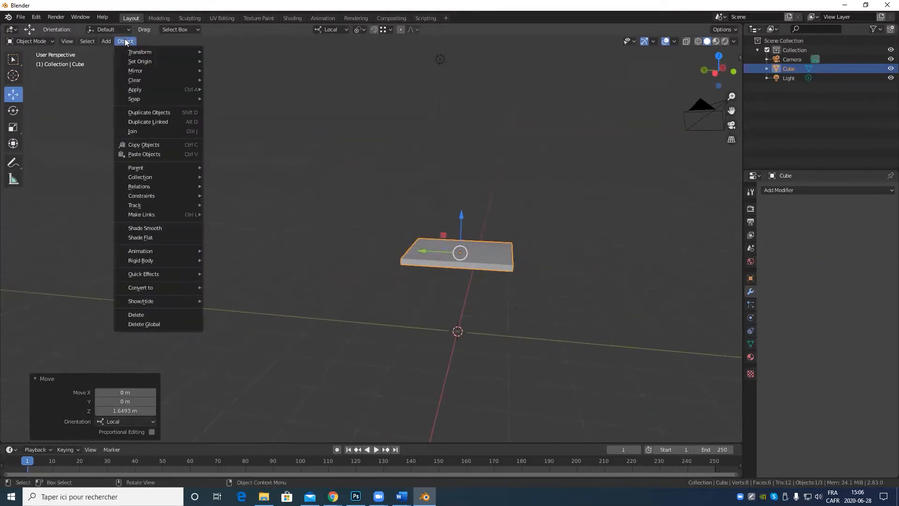
left_click(125, 41)
left_click(126, 41)
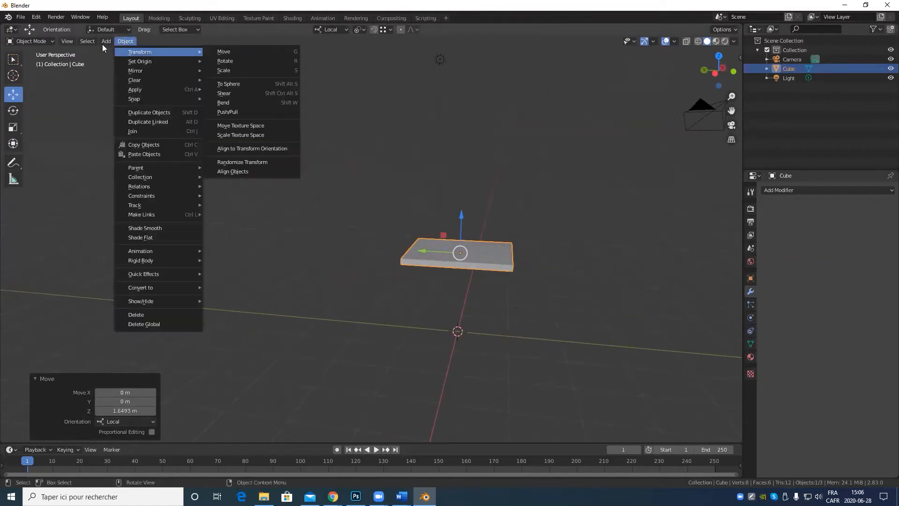
mouse_move(103, 42)
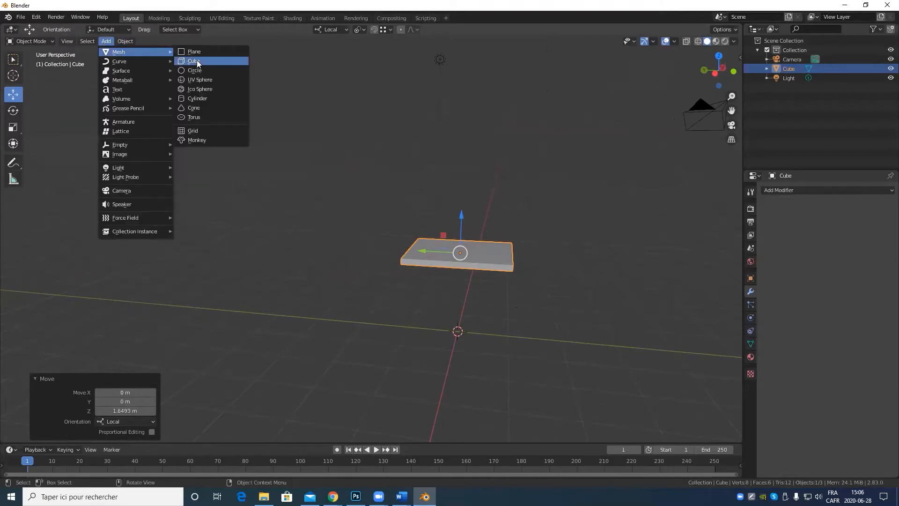
left_click(197, 62)
Scale the second cube to about 0.118 on X and Y, keeping its Z height, to form a slim chair leg.
middle_click_drag(415, 157, 366, 265)
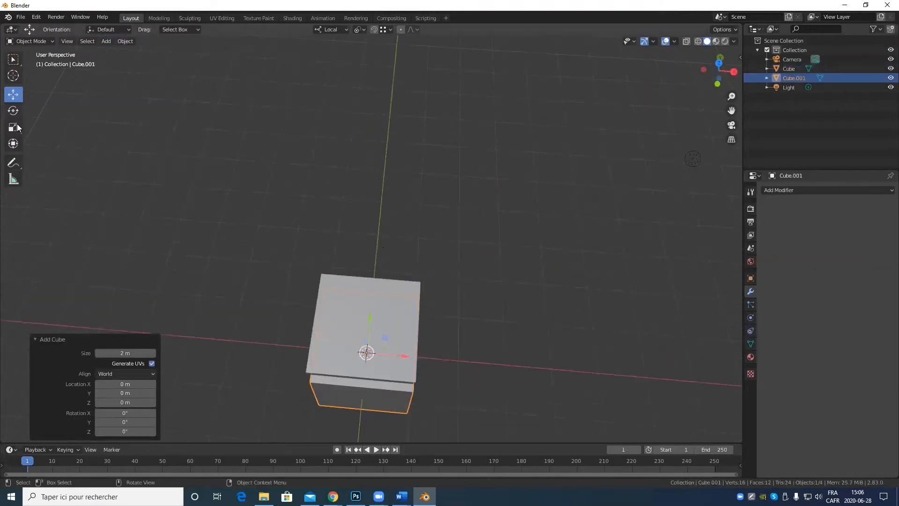
left_click(13, 127)
middle_click_drag(340, 335, 366, 259)
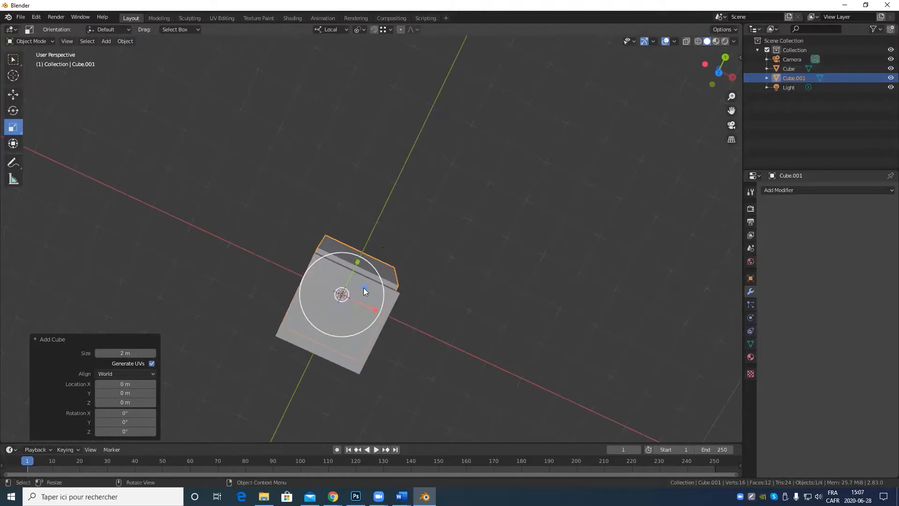
left_click_drag(363, 288, 343, 295)
middle_click_drag(368, 298, 281, 299)
Raise the leg about 0.62 m, then shift it about 0.84 m in X and 0.83 m in Y under the seat's corner.
left_click(13, 94)
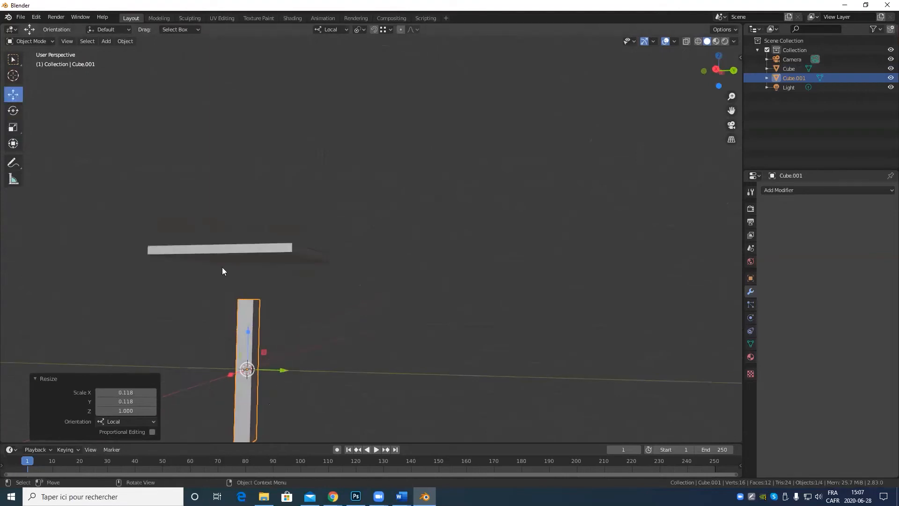
left_click_drag(245, 332, 245, 287)
middle_click_drag(246, 287, 328, 315)
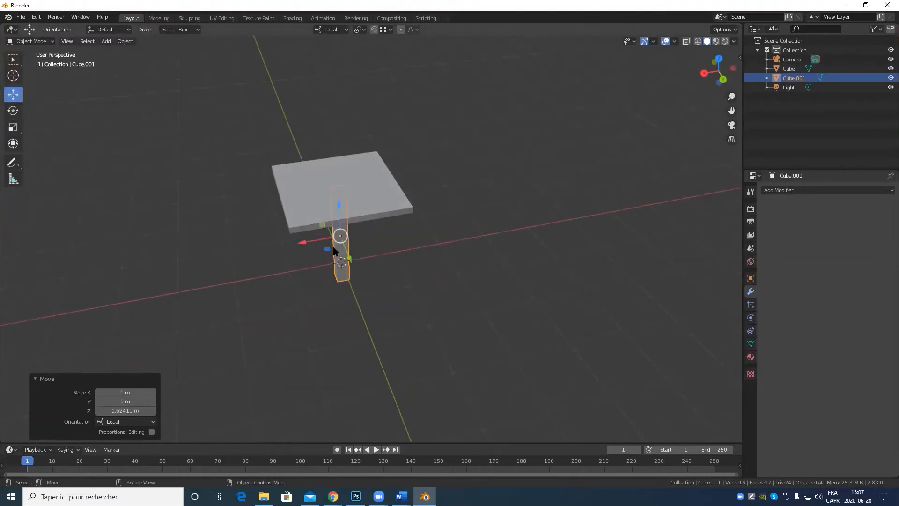
left_click_drag(330, 249, 290, 285)
middle_click_drag(289, 285, 330, 252)
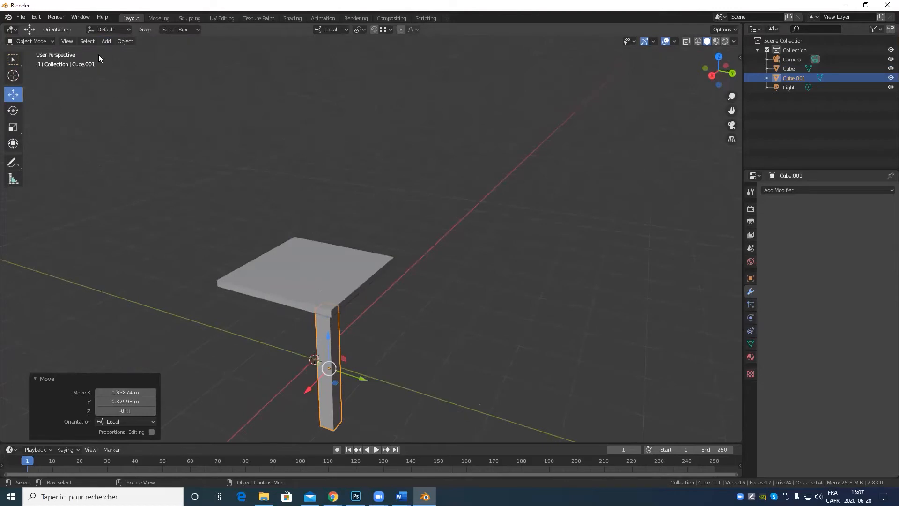
Add a third 2 m cube at the origin and flatten it along Y into a thin upright backrest panel.
left_click(108, 43)
mouse_move(113, 50)
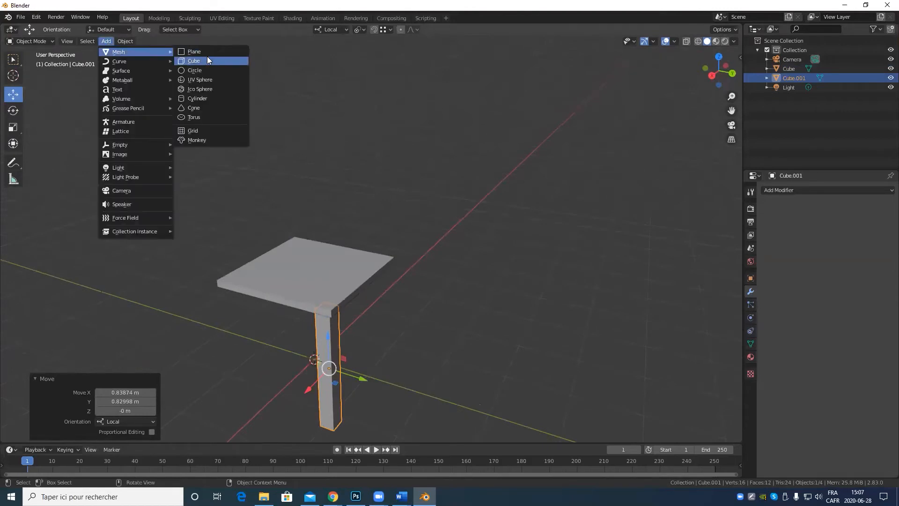
left_click(208, 60)
middle_click_drag(328, 299, 374, 281)
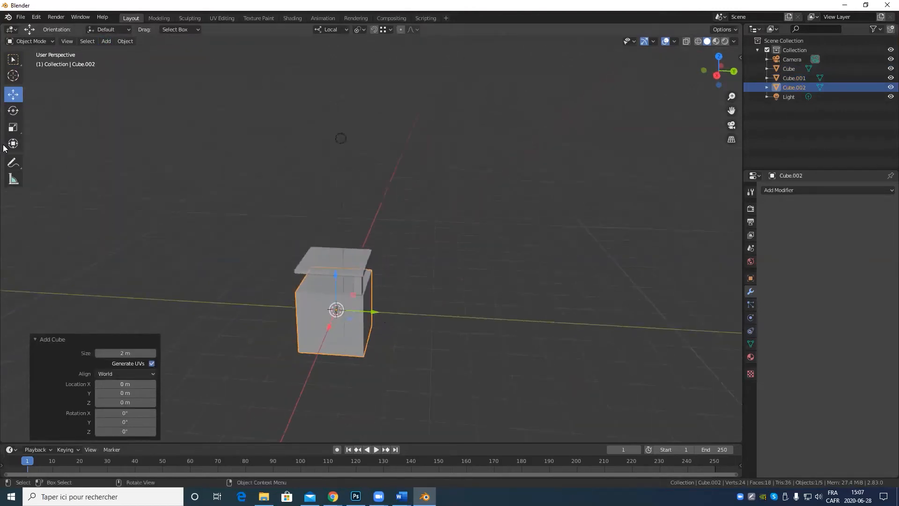
left_click(13, 128)
left_click_drag(369, 310, 341, 310)
key("ctrl+z")
Raise the backrest panel above the seat and move it about -1.14 m along Y to the seat's back edge.
left_click(13, 96)
middle_click_drag(212, 199, 346, 295)
left_click_drag(346, 295, 345, 204)
middle_click_drag(345, 204, 356, 226)
left_click_drag(371, 226, 329, 226)
scroll(343, 248, "up", 1)
scroll(343, 247, "up", 2)
middle_click_drag(343, 248, 305, 251)
scroll(306, 251, "down", 3)
Duplicate the chair leg and move the copy about -1.73 m along X to the seat's other front corner.
middle_click_drag(365, 283, 462, 267, "shift")
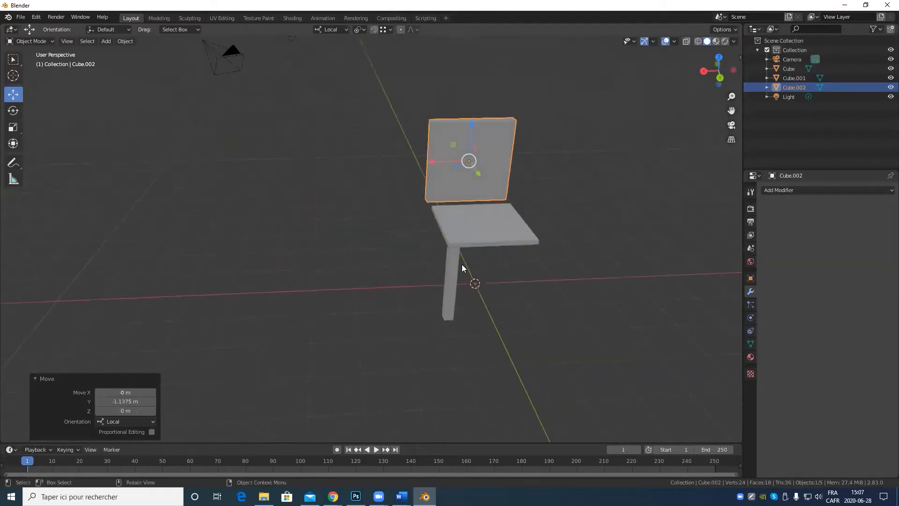
left_click(452, 269)
key("shift+d")
right_click(513, 272)
left_click_drag(419, 283, 493, 280)
Duplicate both front legs together and move the copies about -1.70 m along Y under the seat's back corners.
middle_click_drag(493, 280, 464, 252)
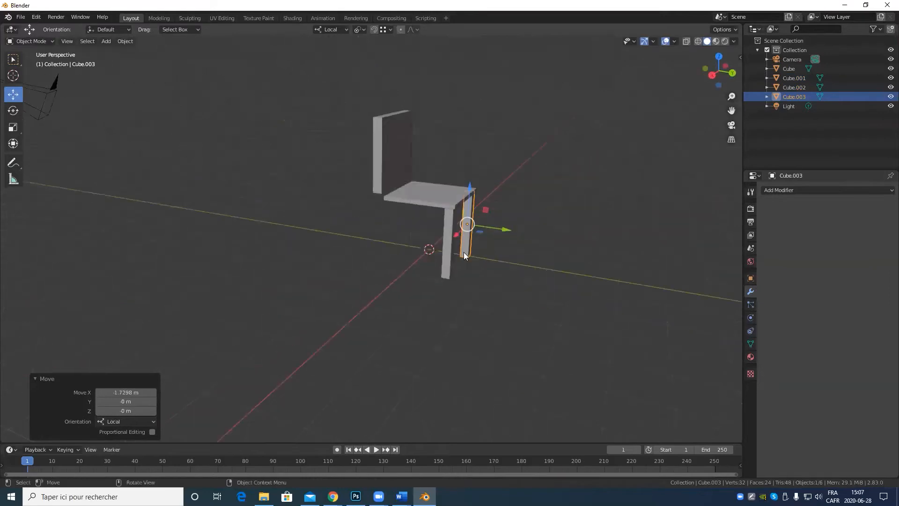
left_click(456, 265, "shift")
scroll(427, 171, "up", 2)
middle_click_drag(427, 173, 588, 214, "shift")
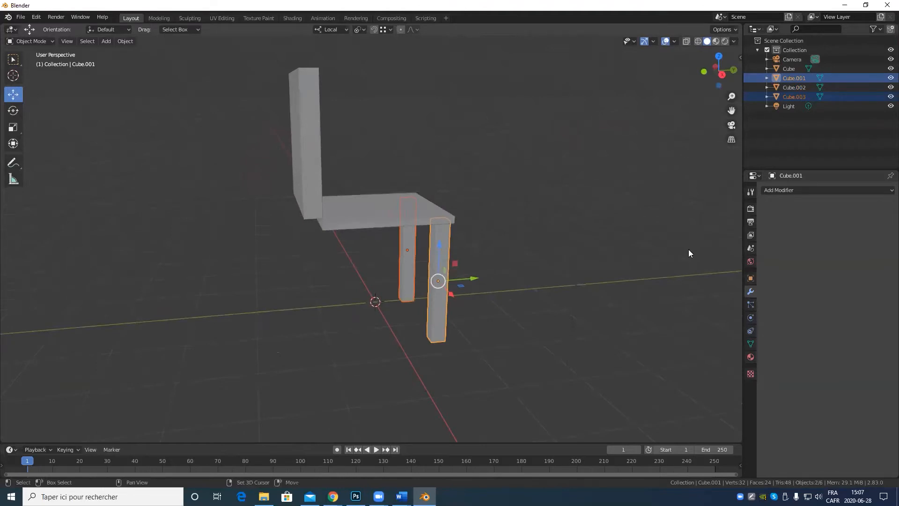
key("shift+d")
right_click(537, 248)
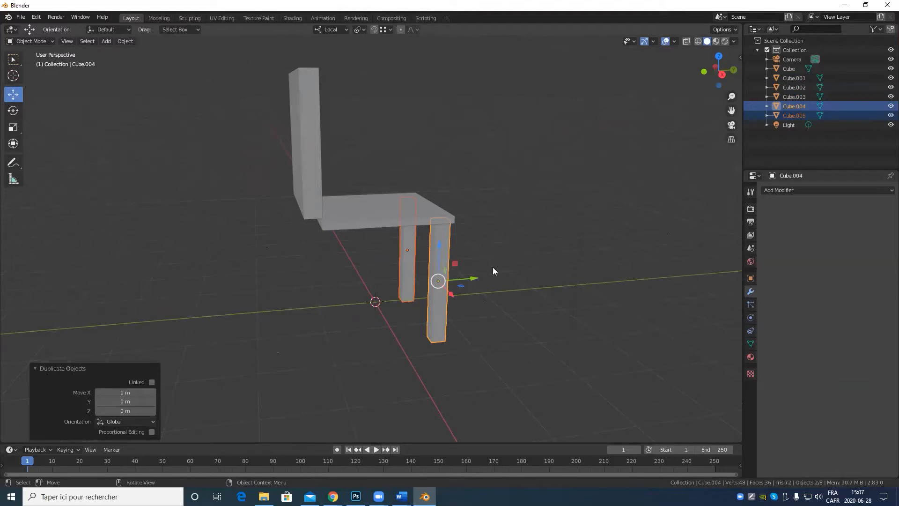
key("g")
key("y")
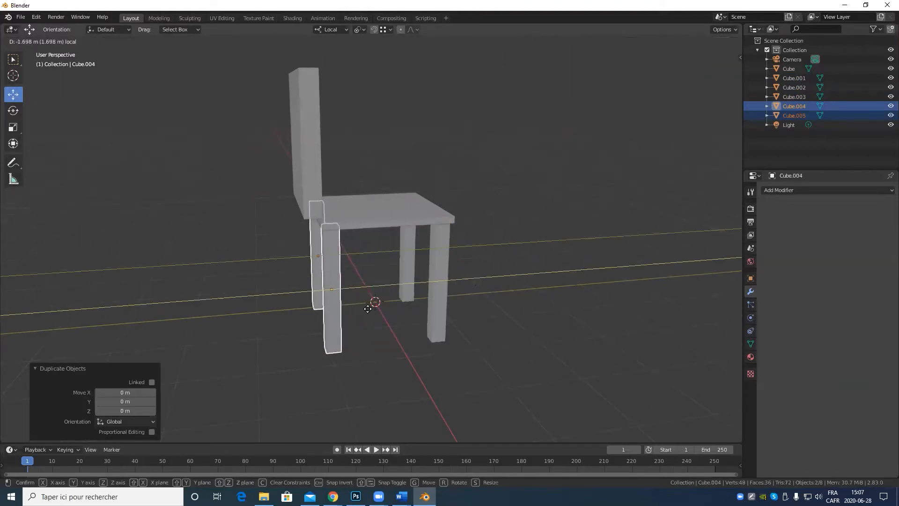
left_click(371, 307)
Shift the backrest panel about -0.11 m along X to align it with the seat.
middle_click_drag(371, 307, 380, 207)
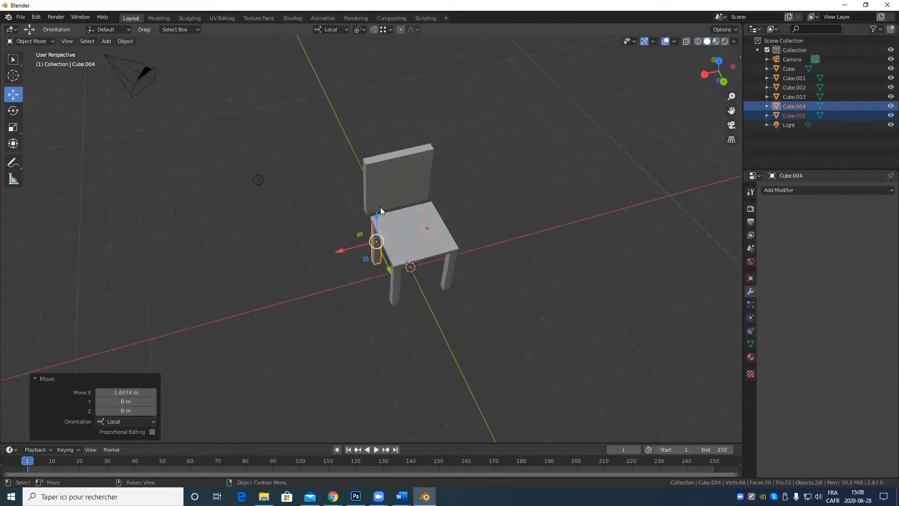
scroll(384, 325, "up", 4)
middle_click_drag(384, 325, 449, 243)
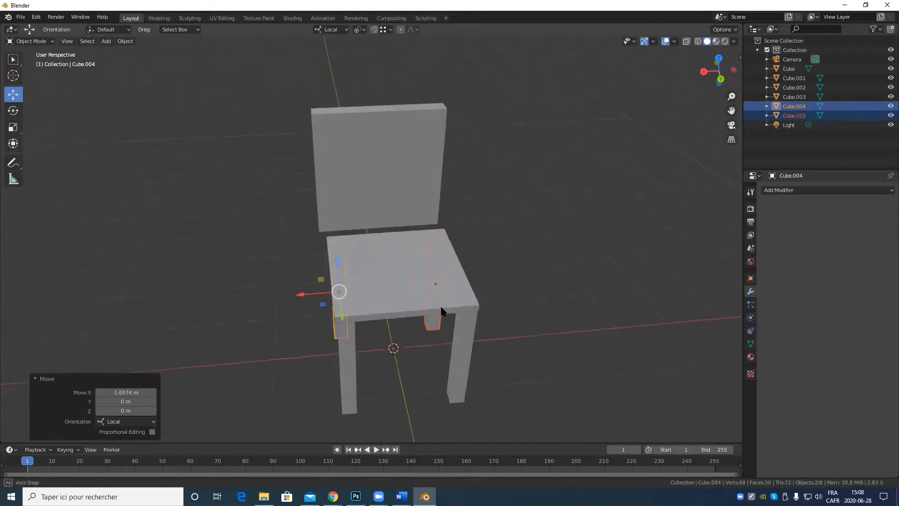
left_click(375, 181)
left_click_drag(351, 173, 361, 172)
scroll(389, 246, "up", 3)
scroll(369, 268, "down", 4)
middle_click_drag(369, 269, 348, 250)
scroll(399, 361, "up", 1)
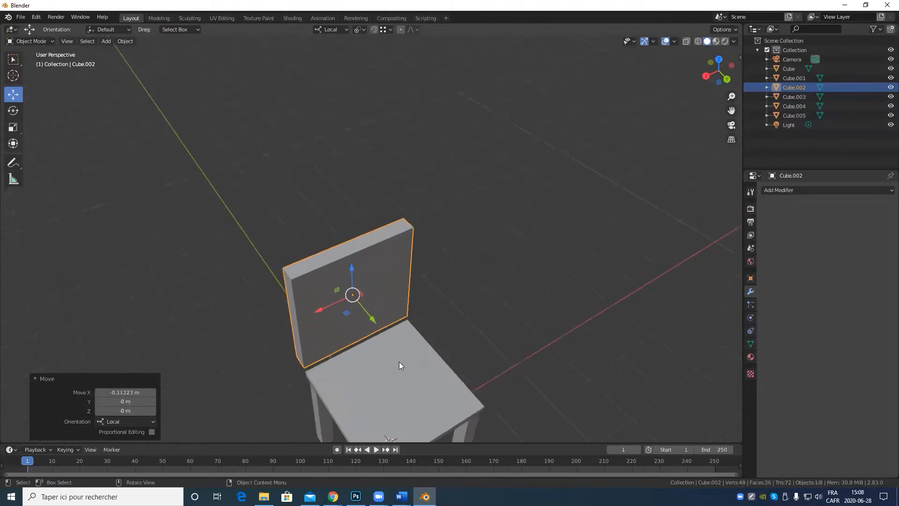
scroll(388, 359, "down", 2)
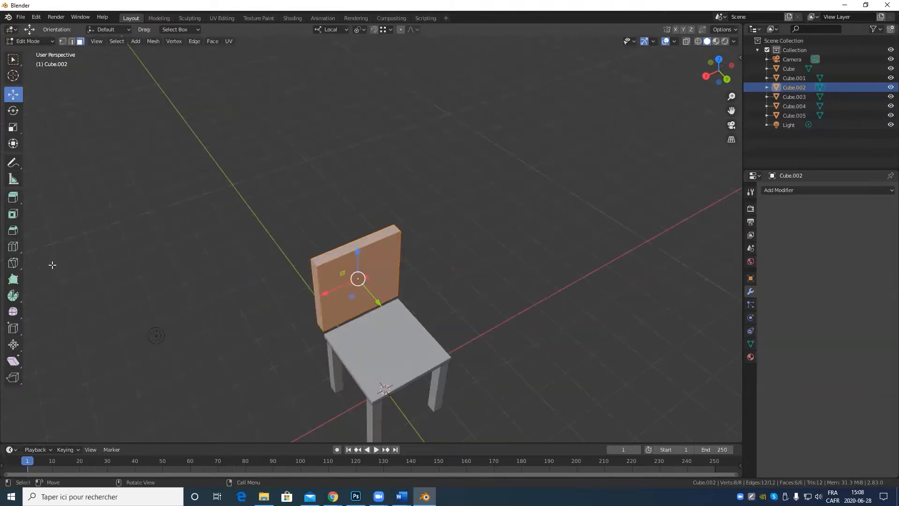
Cut two vertical edge loops into the backrest mesh with Loop Cut.
left_click(13, 246)
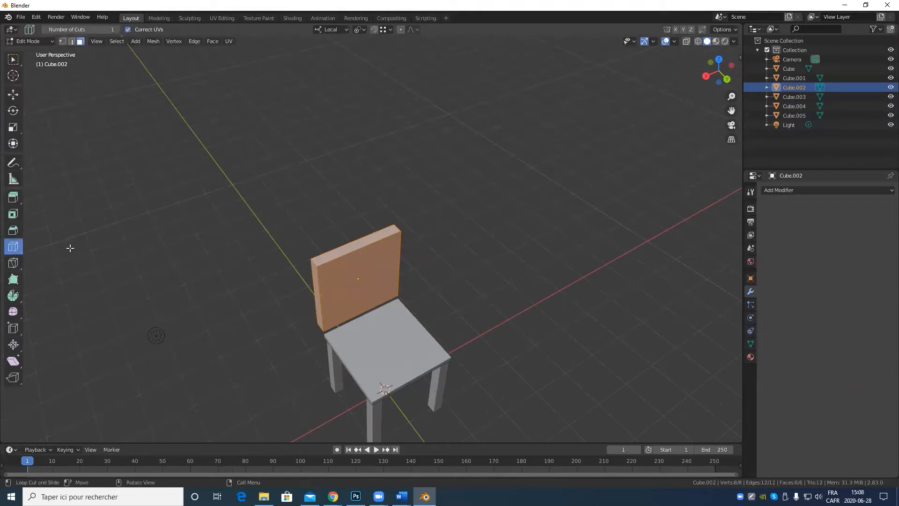
left_click(351, 250)
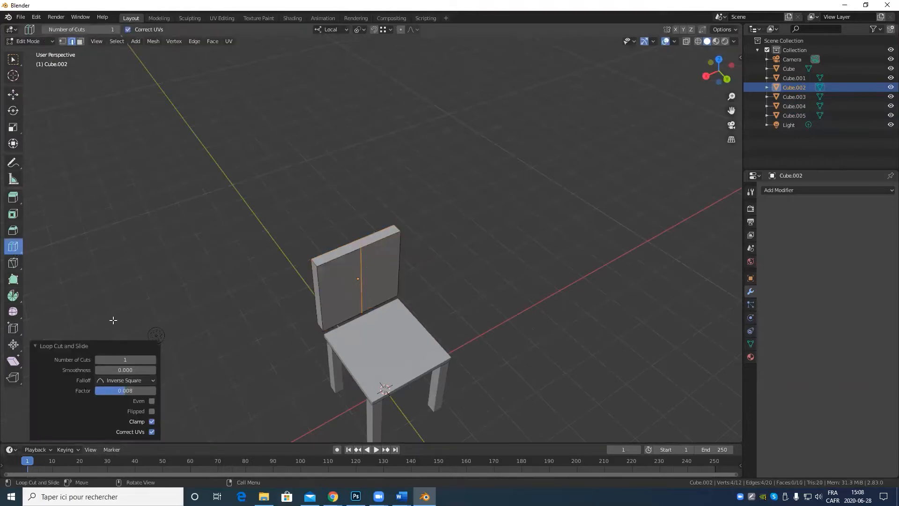
left_click(136, 360)
type("2")
key("Return")
Move the two new edge loops about -0.28 m along Y to curve the backrest, and return to Object Mode.
left_click(20, 94)
scroll(342, 263, "up", 2)
left_click_drag(375, 323, 367, 312)
middle_click_drag(413, 320, 471, 259)
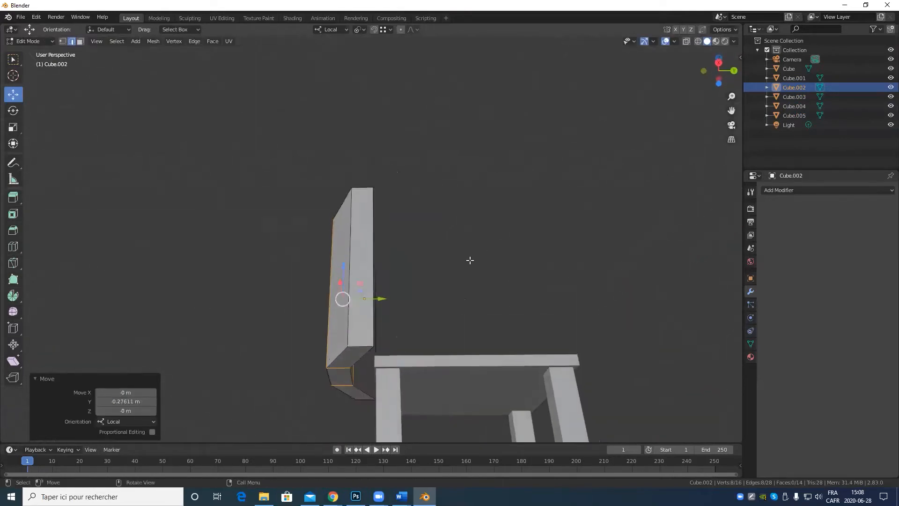
key("Tab")
Examine the chair and its curved backrest from several sides and distances.
scroll(470, 260, "down", 5)
middle_click_drag(469, 328, 359, 359)
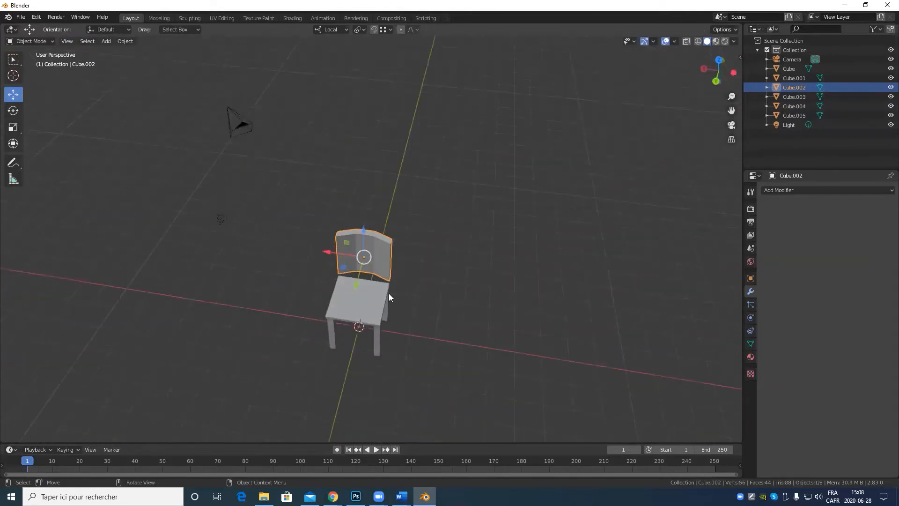
scroll(398, 323, "up", 4)
middle_click_drag(414, 366, 1, 310)
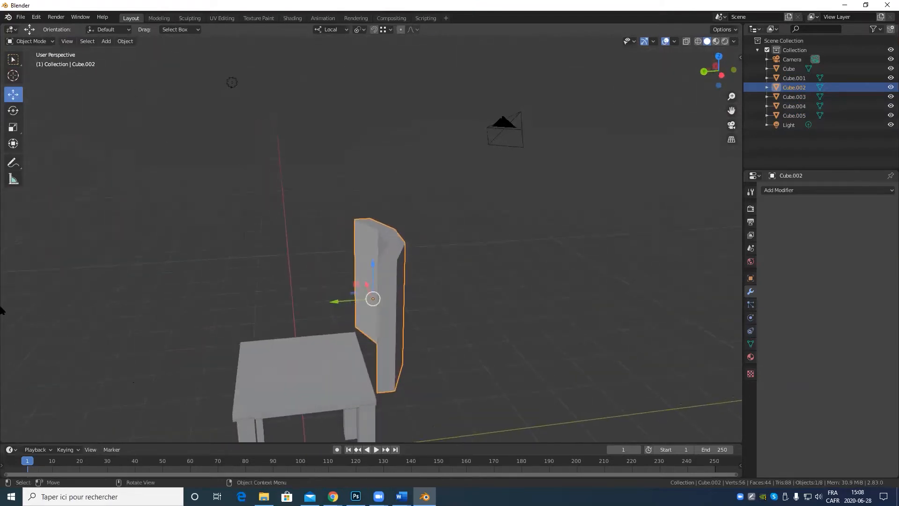
scroll(213, 272, "up", 3)
middle_click_drag(239, 305, 264, 319)
scroll(264, 318, "down", 4)
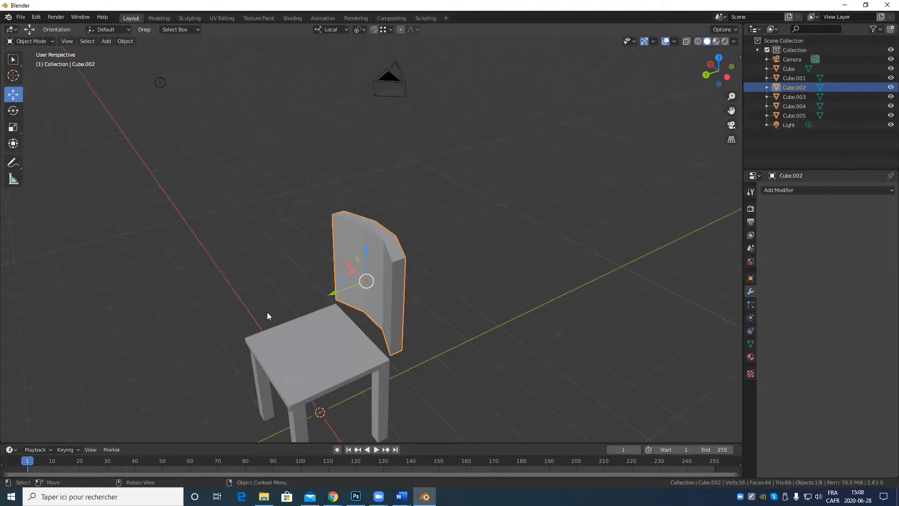
scroll(445, 342, "down", 3)
middle_click_drag(476, 351, 433, 316)
scroll(374, 337, "up", 5)
middle_click_drag(321, 362, 496, 276)
scroll(399, 187, "up", 2)
scroll(526, 243, "down", 4)
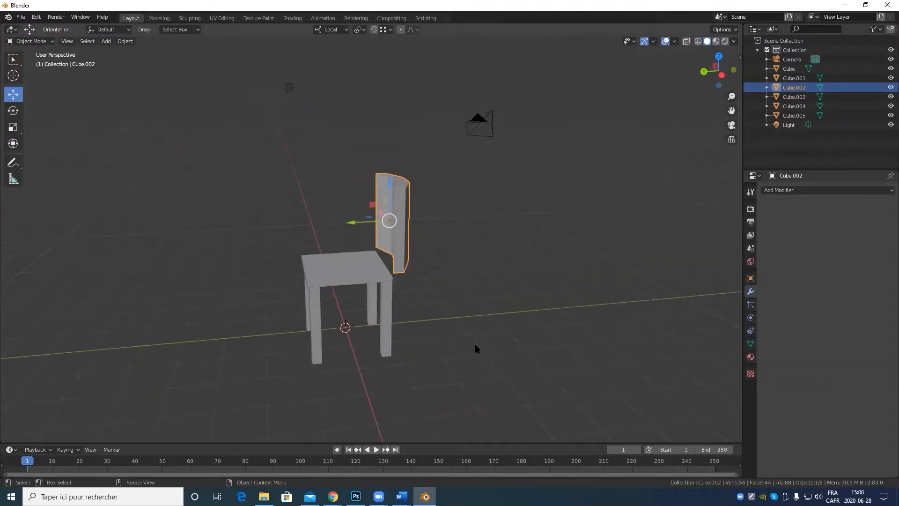
middle_click_drag(345, 237, 350, 254)
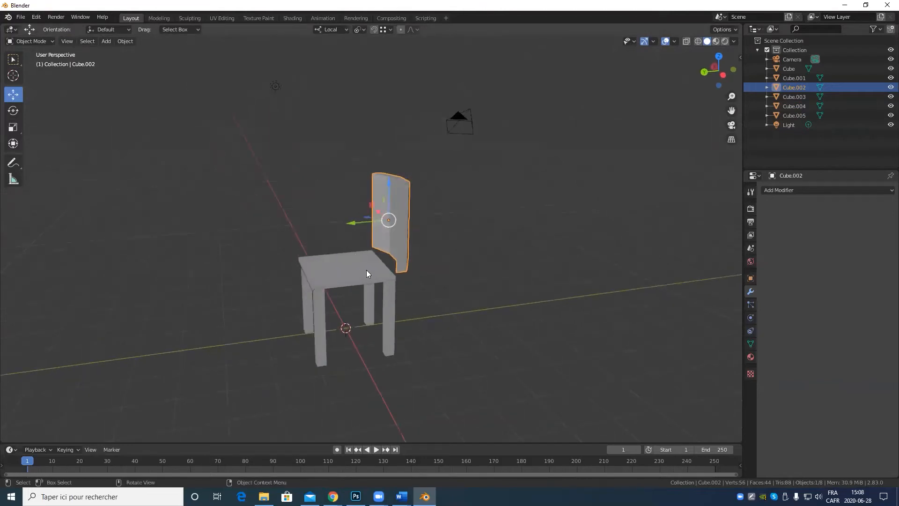
scroll(382, 307, "up", 4)
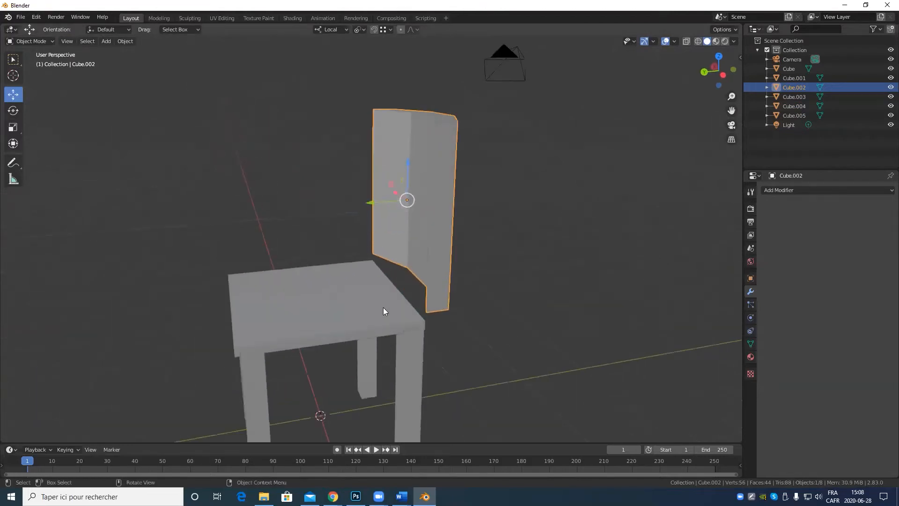
scroll(389, 310, "up", 2)
scroll(411, 283, "down", 5)
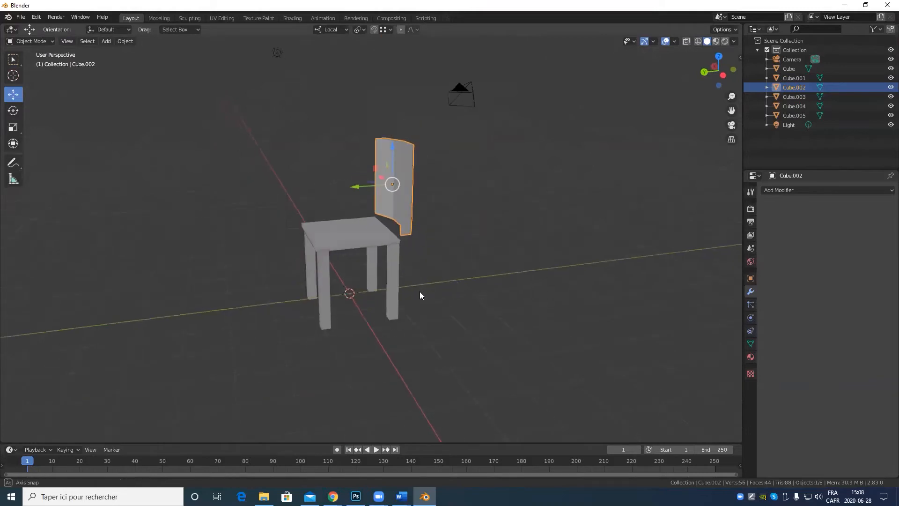
middle_click_drag(380, 263, 392, 356)
scroll(413, 310, "up", 5)
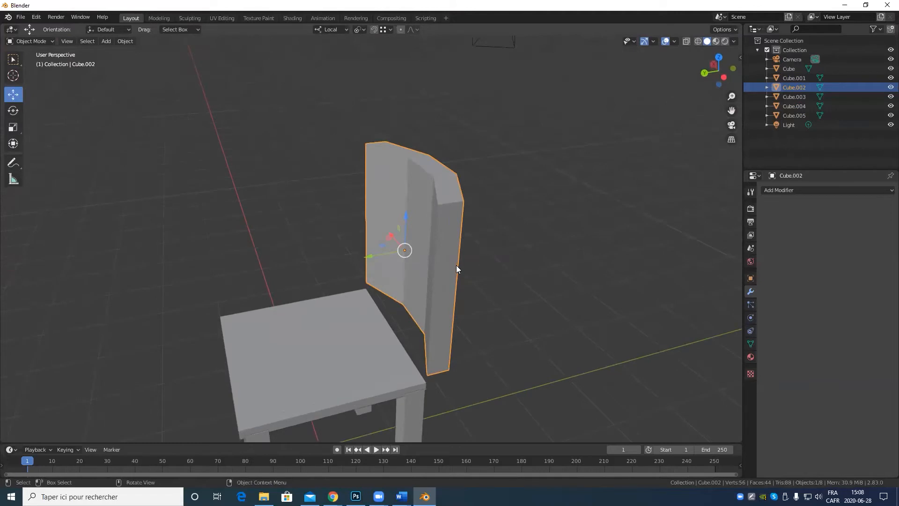
scroll(386, 334, "down", 5)
middle_click_drag(438, 308, 411, 238)
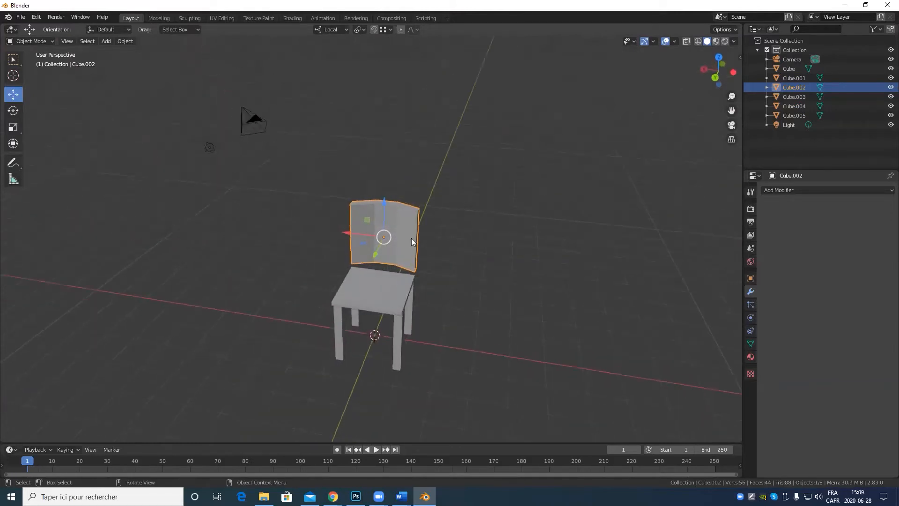
Scale the backrest up uniformly by about 3.1.
key("s")
left_click(508, 201)
right_click(514, 222)
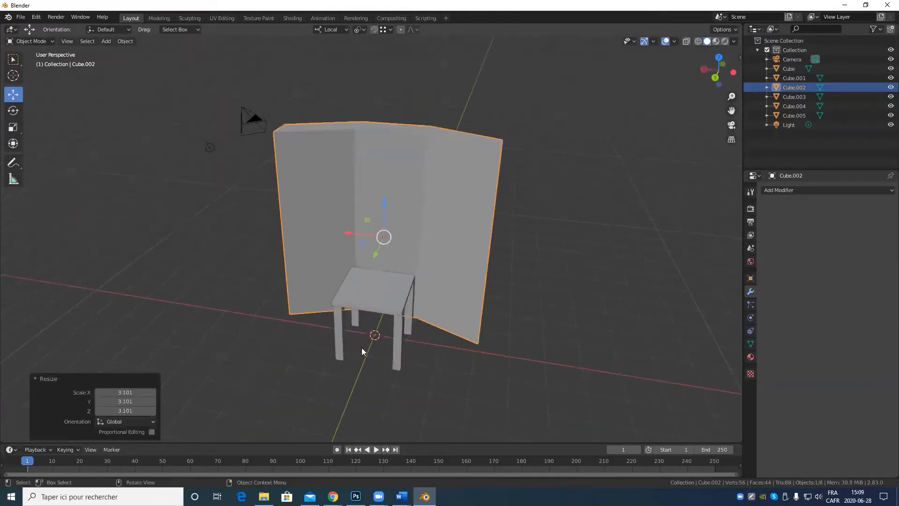
left_click(426, 337)
scroll(420, 332, "up", 1)
middle_click_drag(420, 333, 362, 226)
Select the seat as the active object and reset its scale to 1 on all three axes in its transform values.
left_click(363, 225)
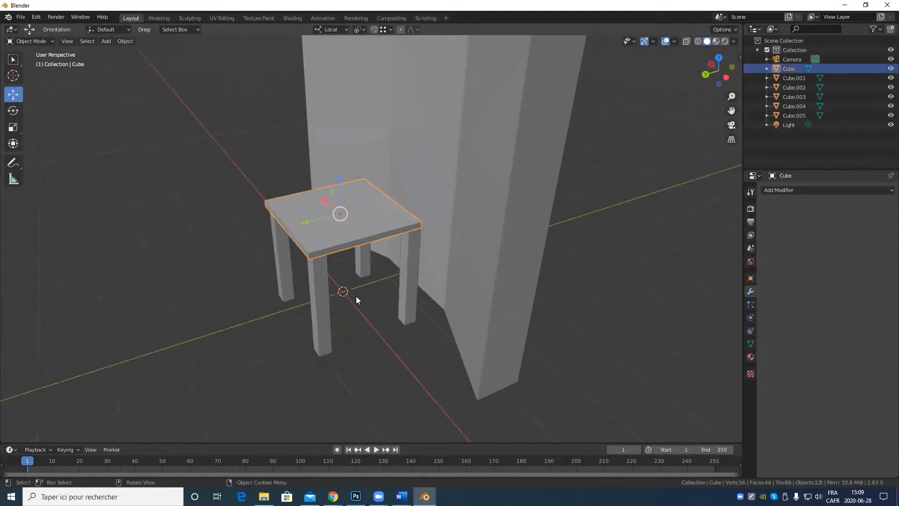
key("g")
right_click(312, 253)
scroll(510, 369, "down", 3)
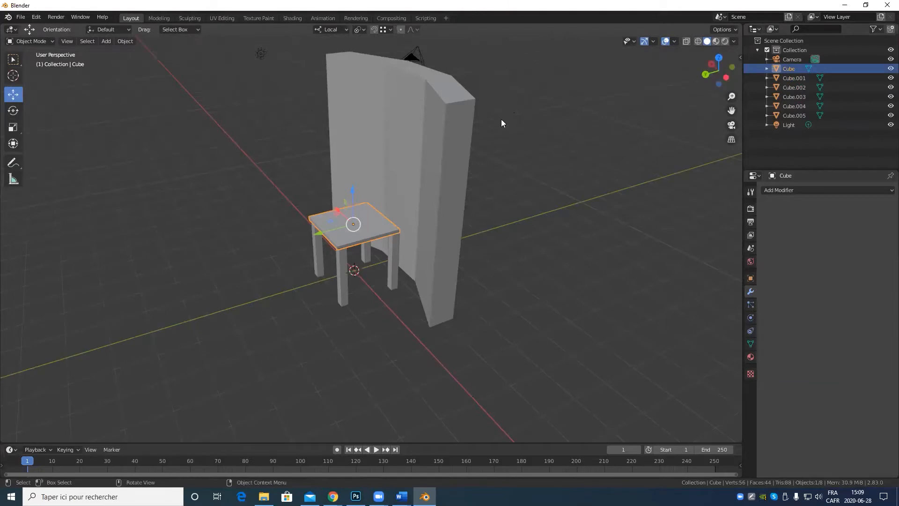
middle_click_drag(501, 119, 459, 237)
left_click(453, 247)
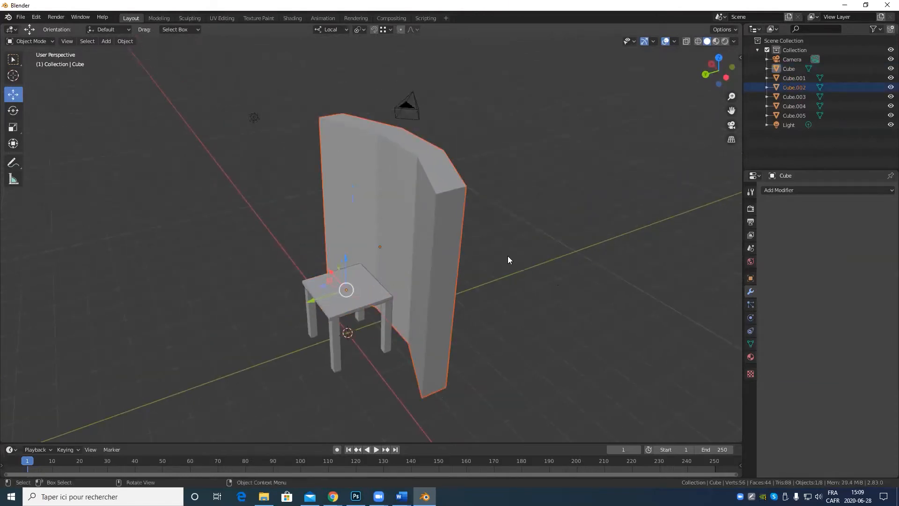
left_click(740, 59)
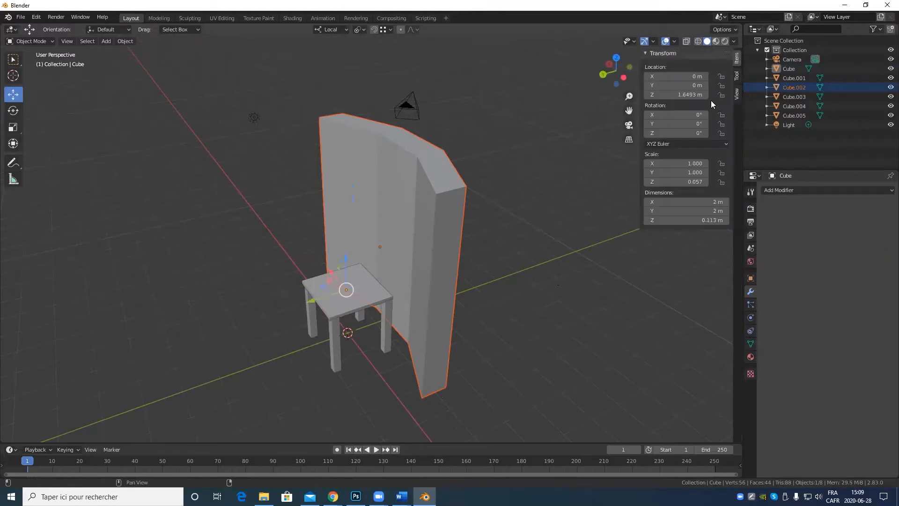
left_click(686, 163)
key("Return")
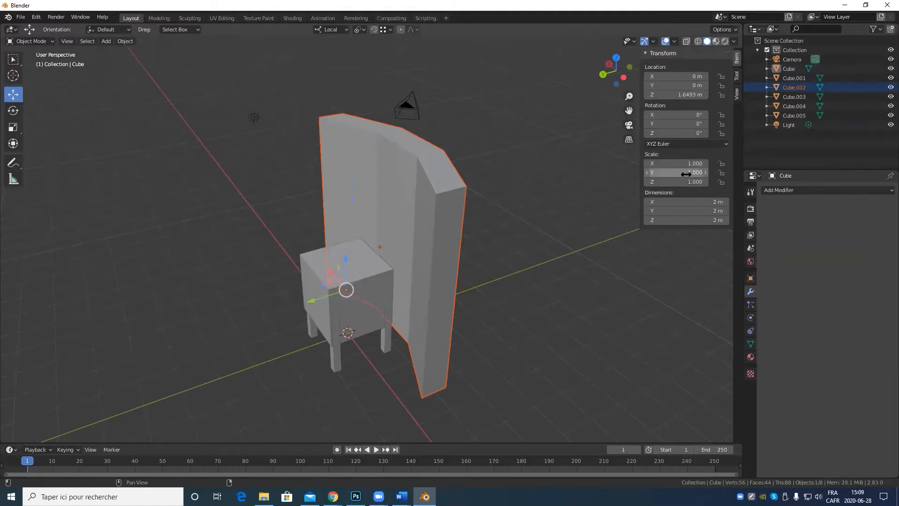
Select the enlarged backrest and reset its scale to 1 on all three axes.
middle_click_drag(394, 274, 454, 258)
key("Tab")
key("Tab")
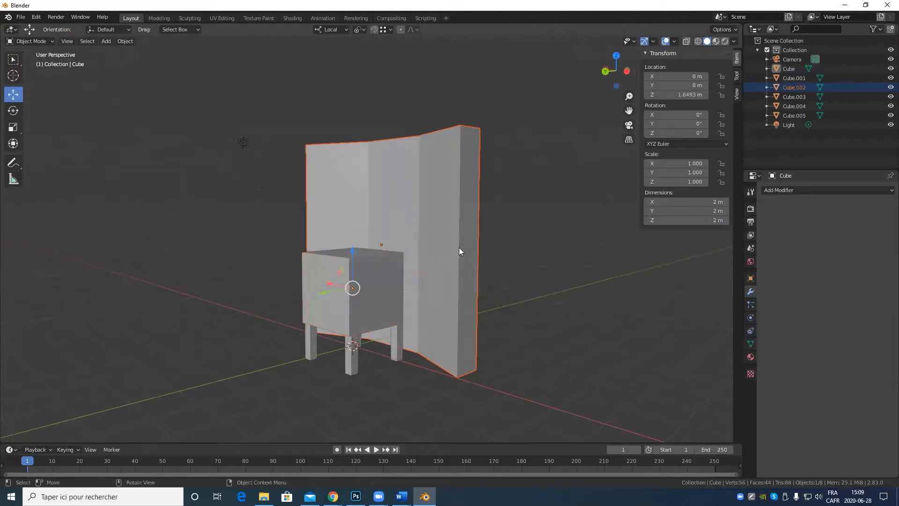
left_click(459, 248)
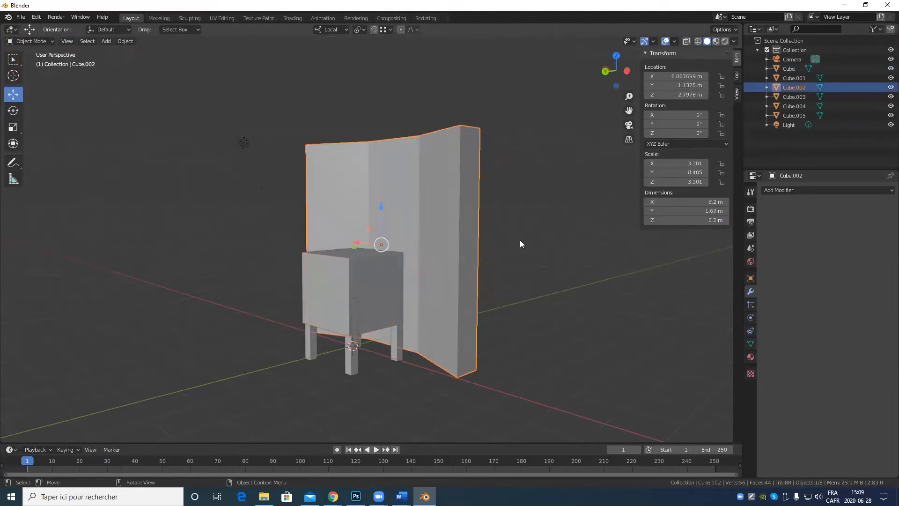
left_click(689, 165)
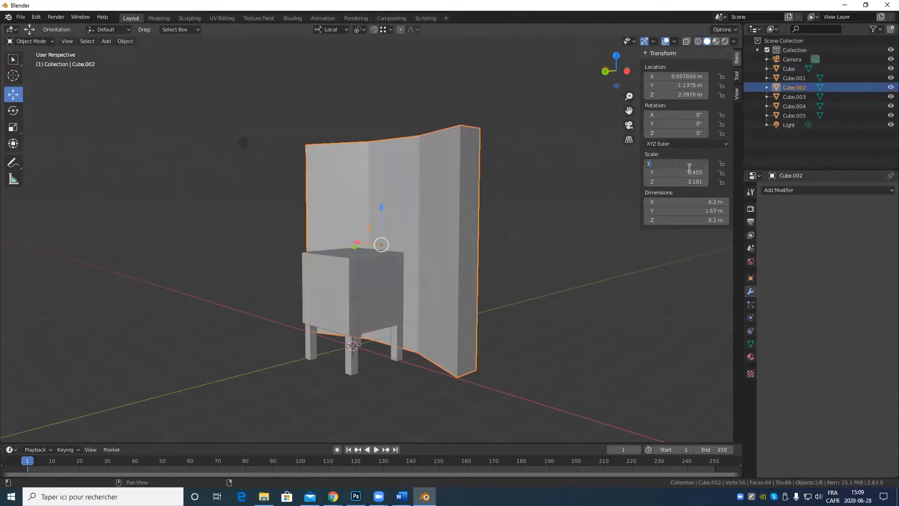
type("1")
key("Return")
key("BackSpace")
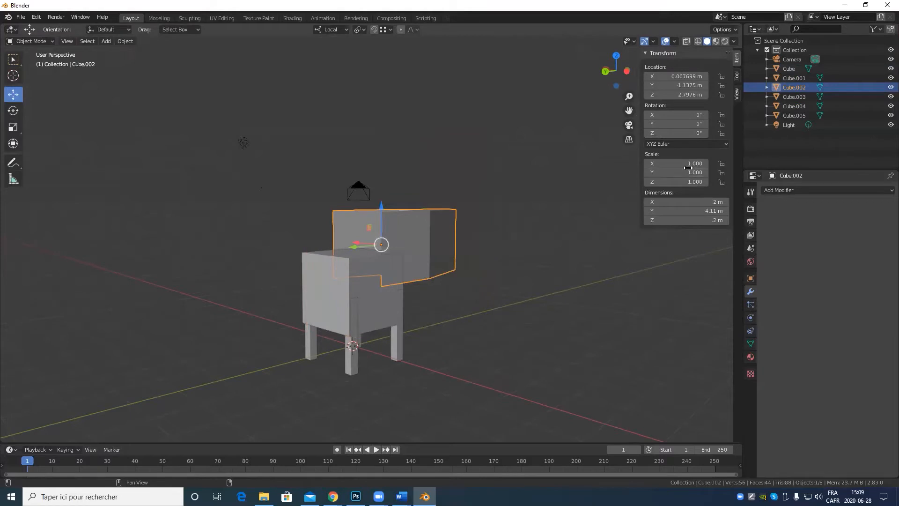
Set the front corner leg's X and Y scale to 1.
scroll(388, 323, "up", 4)
middle_click_drag(370, 328, 399, 209)
left_click(399, 209)
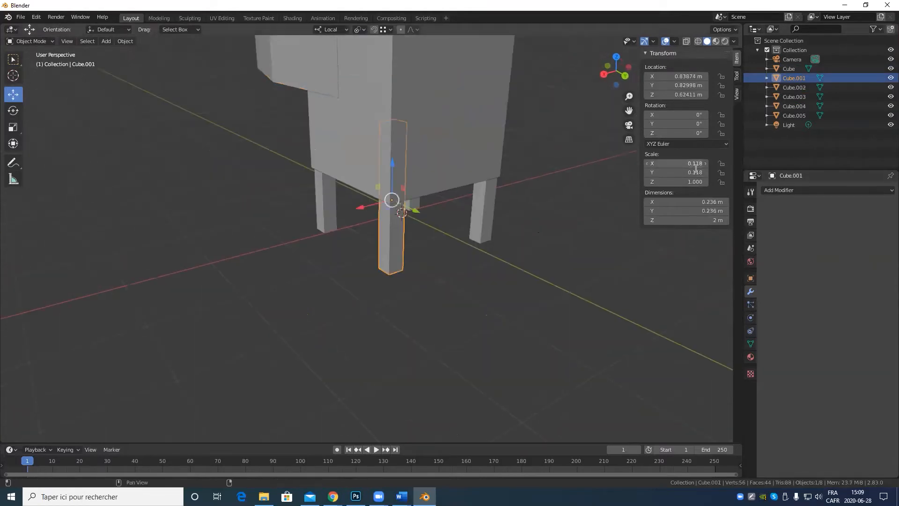
left_click(696, 167)
type("1")
key("Tab")
type("1")
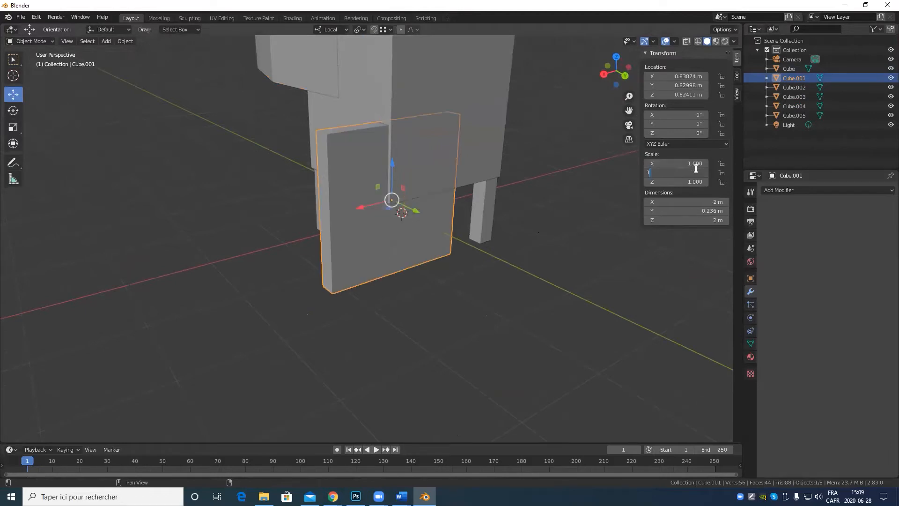
key("Return")
Undo the scale resets made on the front corner leg and the enlarged backrest.
scroll(416, 289, "down", 3)
middle_click_drag(416, 290, 414, 230)
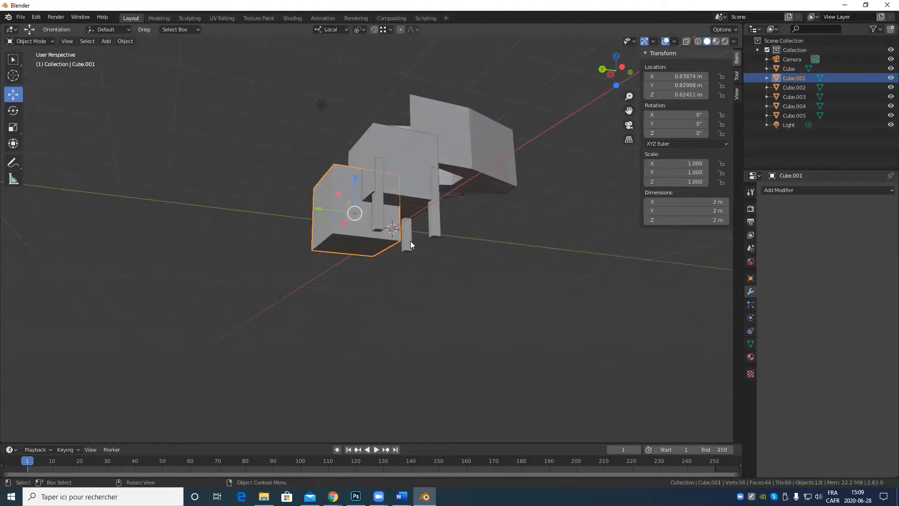
middle_click_drag(463, 240, 433, 286)
key("ctrl+z")
key("ctrl+z")
key("ctrl+z")
key("ctrl+z")
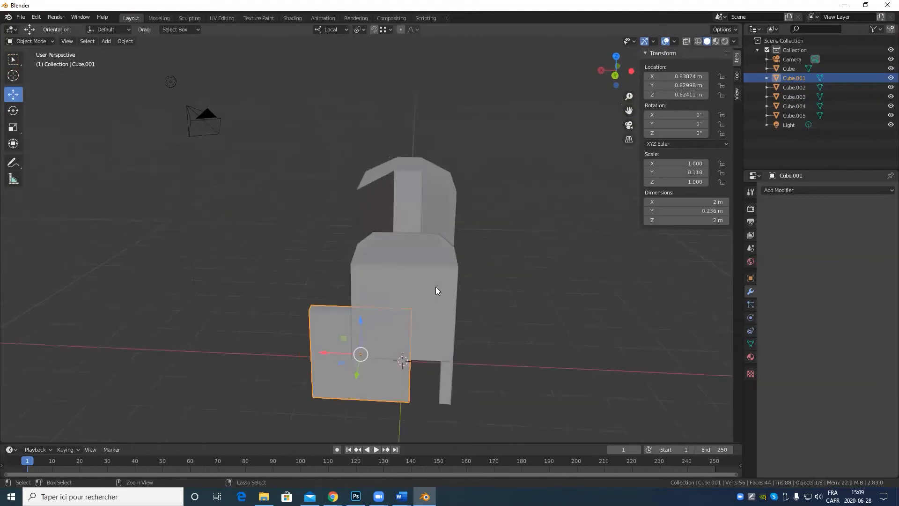
key("ctrl+z")
key("ctrl+z")
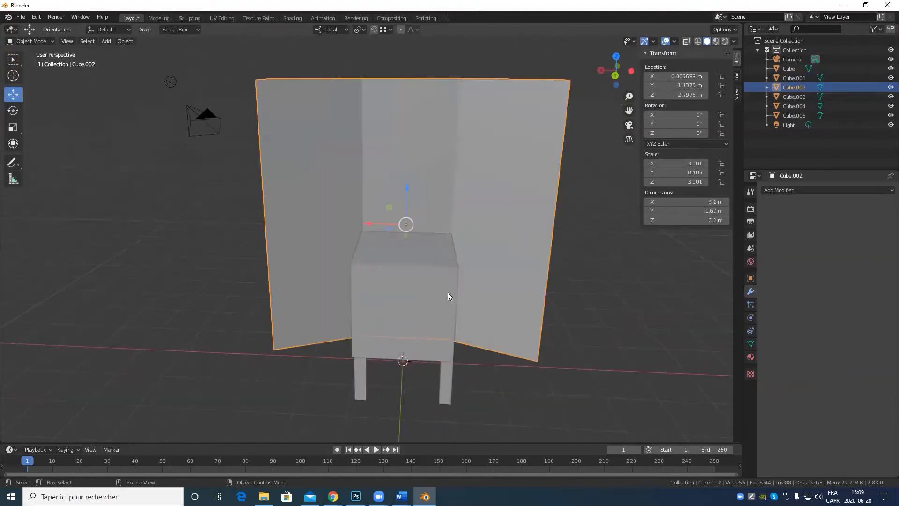
Undo the seat's scale reset and the backrest's uniform enlargement.
scroll(462, 289, "down", 4)
middle_click_drag(497, 285, 456, 284)
key("ctrl+z")
key("ctrl+z")
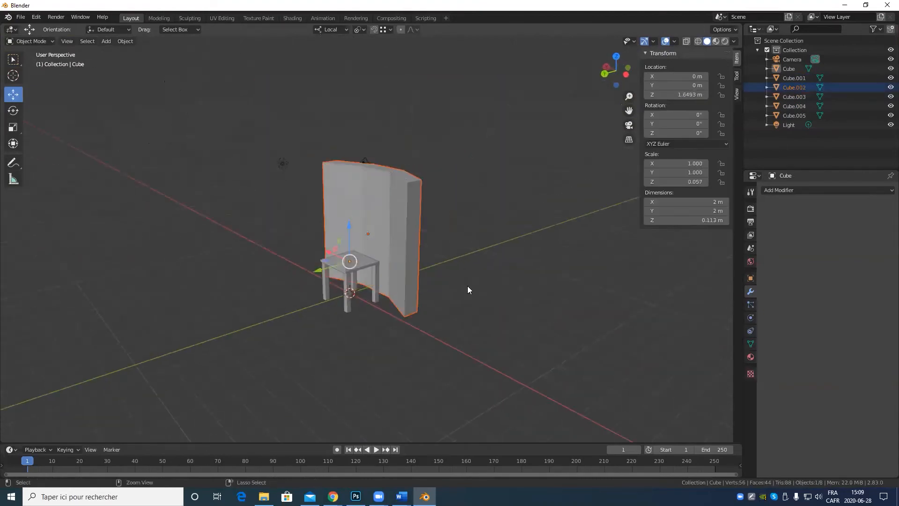
key("ctrl+z")
key("ctrl+z")
key("ctrl+z")
key("ctrl+z")
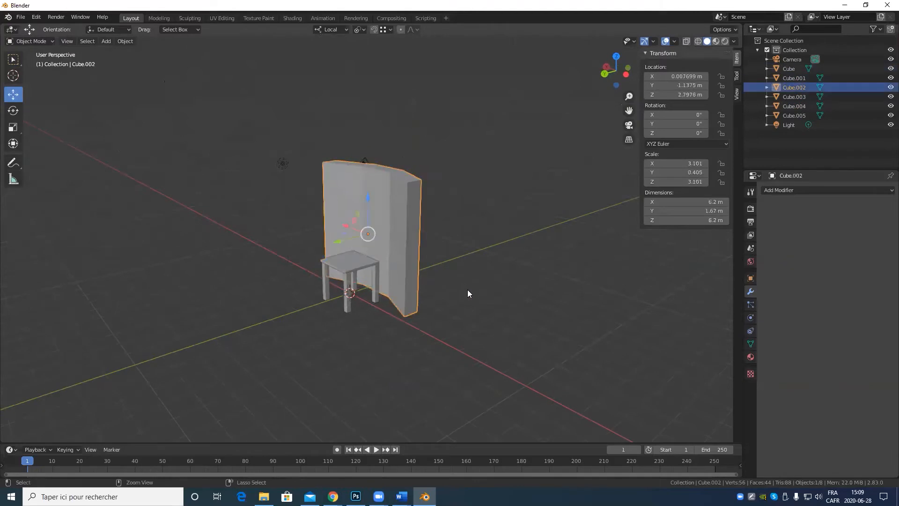
scroll(369, 302, "up", 4)
middle_click_drag(406, 299, 405, 319)
scroll(546, 377, "up", 5)
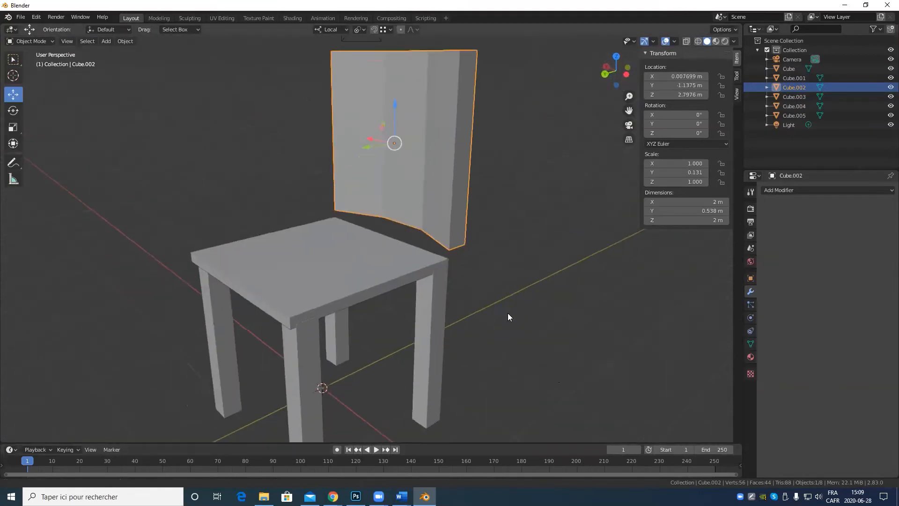
Apply the scale transform to the curved backrest.
key("Tab")
key("Tab")
scroll(478, 300, "down", 4)
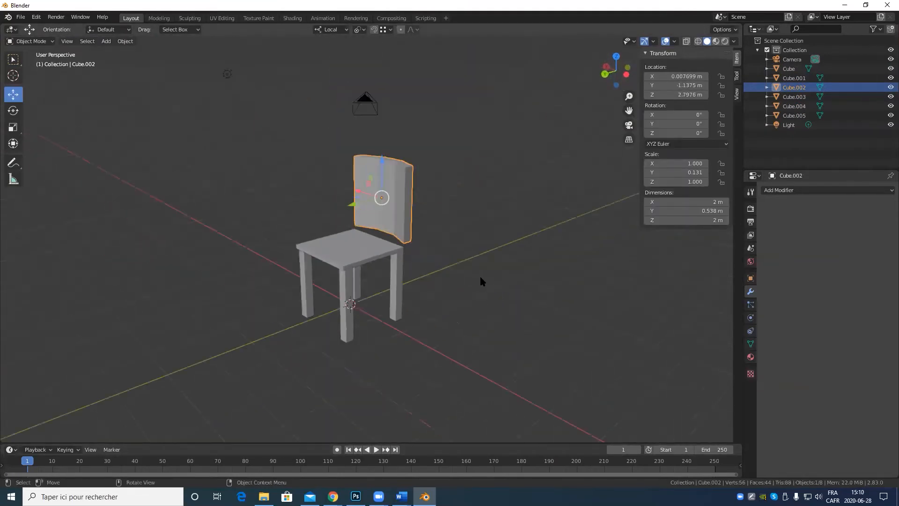
middle_click_drag(480, 274, 425, 281)
middle_click_drag(336, 314, 397, 305)
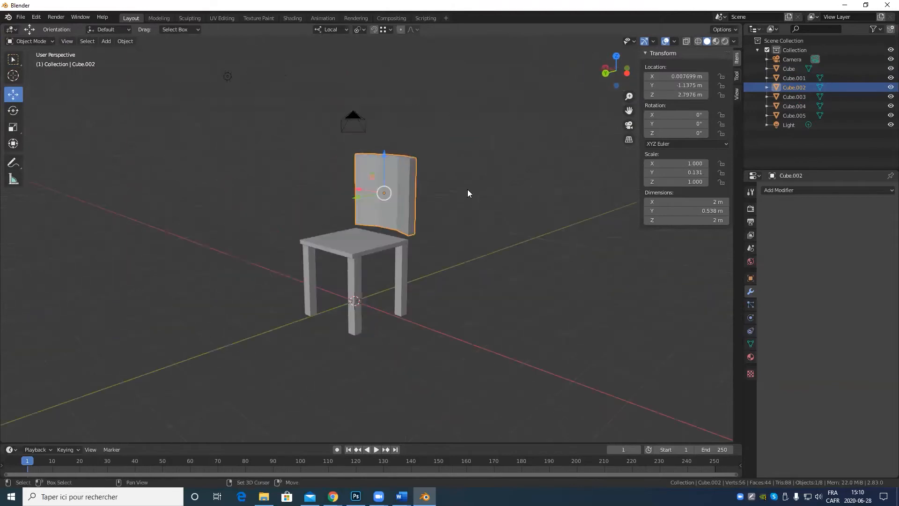
middle_click_drag(467, 194, 512, 370)
scroll(487, 267, "up", 2)
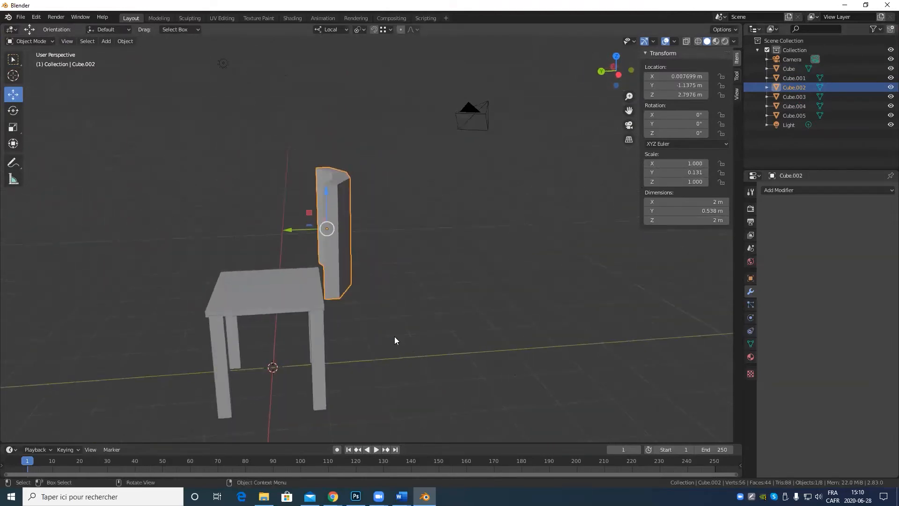
middle_click_drag(394, 336, 396, 317, "shift")
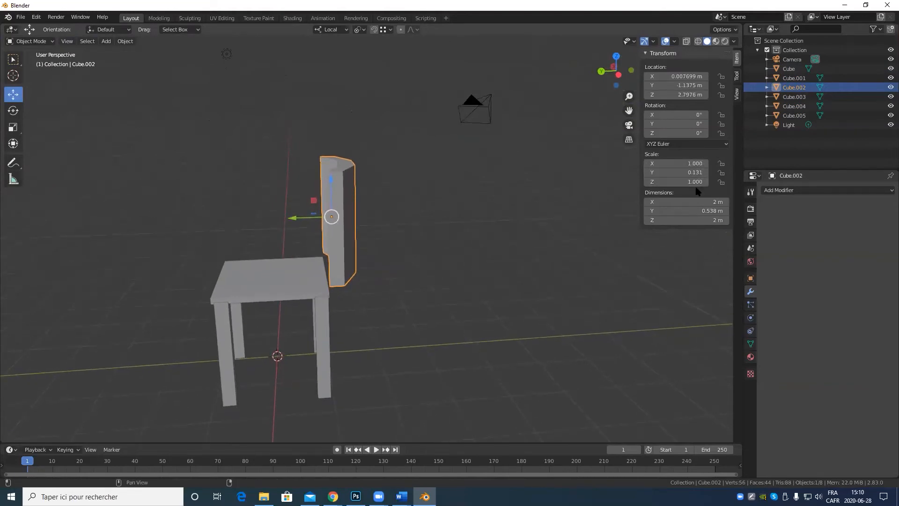
middle_click_drag(420, 208, 443, 233)
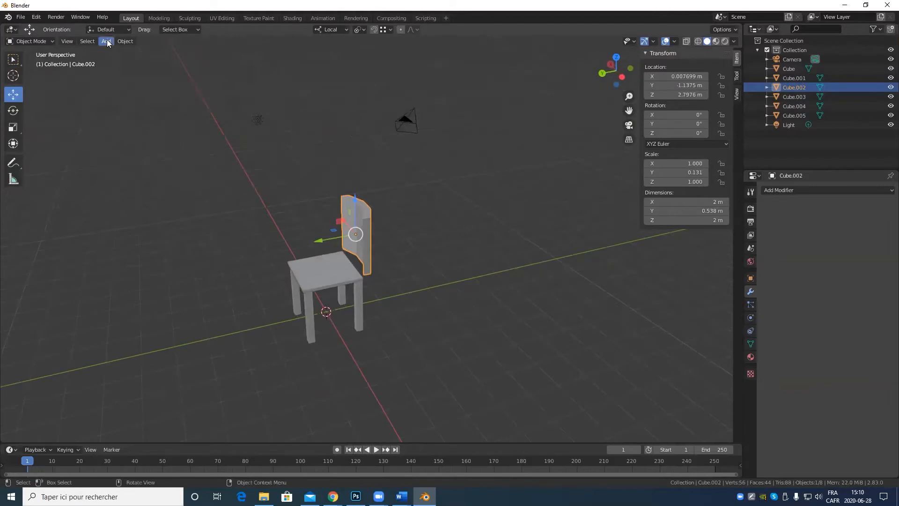
mouse_move(124, 42)
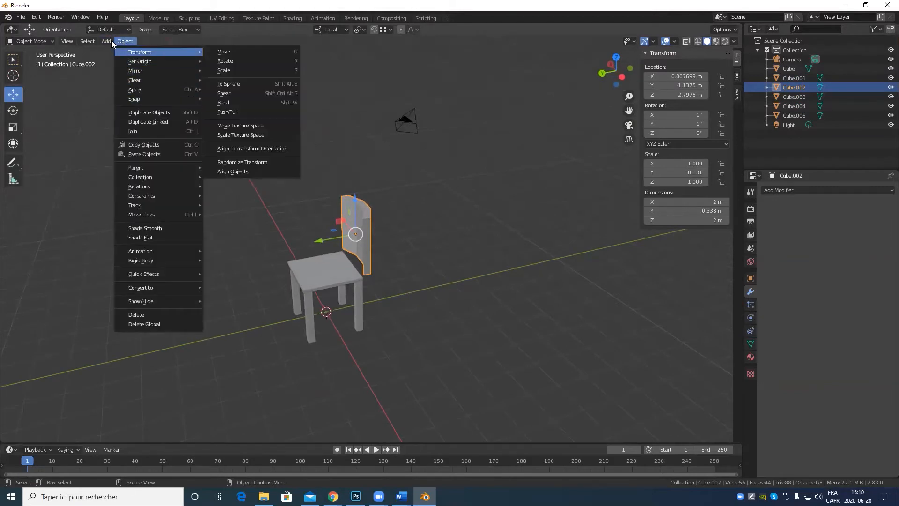
mouse_move(151, 90)
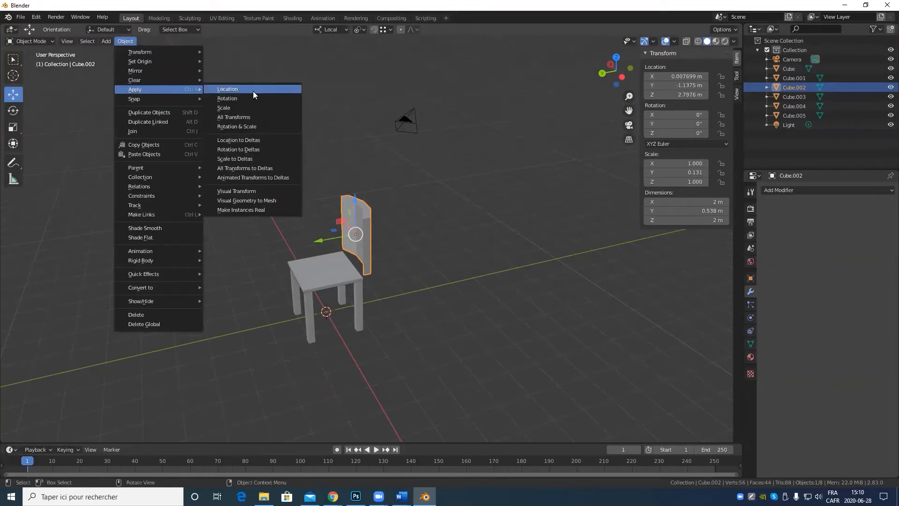
left_click(247, 107)
Scale the backrest up uniformly by about 3.35.
scroll(310, 296, "up", 5)
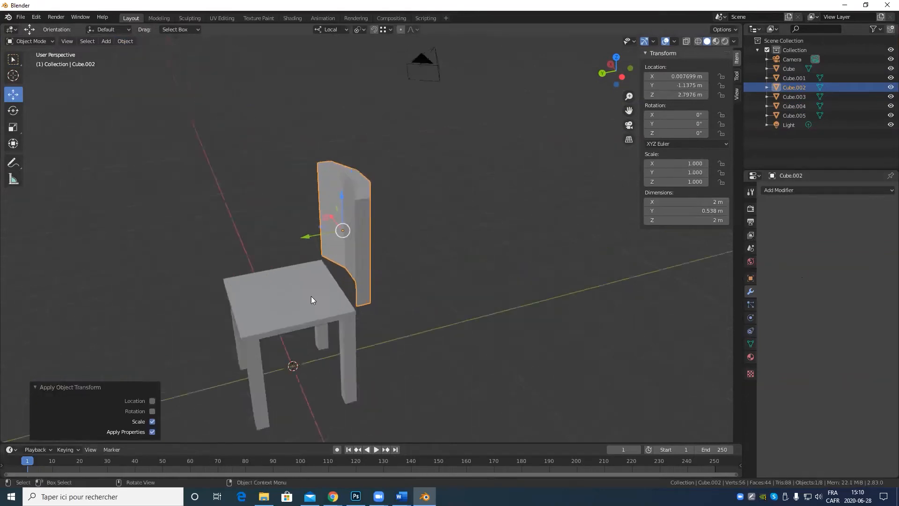
middle_click_drag(372, 294, 364, 307, "shift")
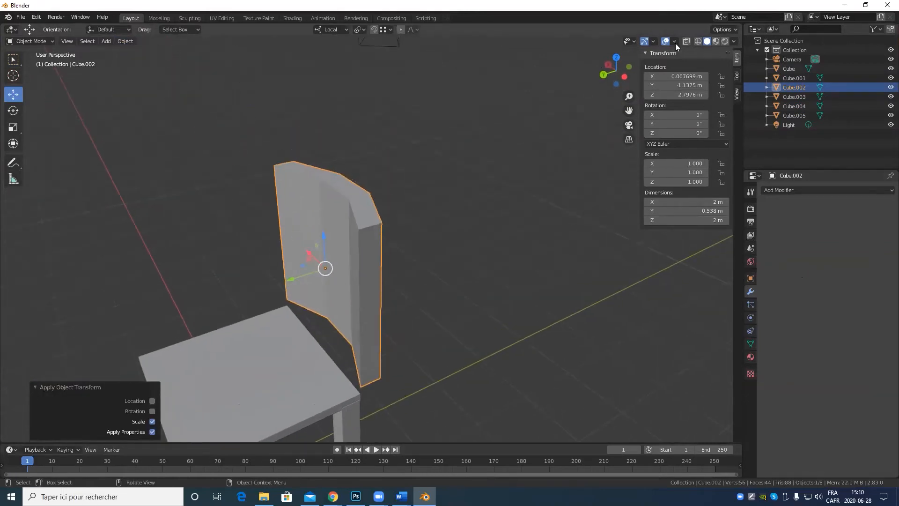
key("s")
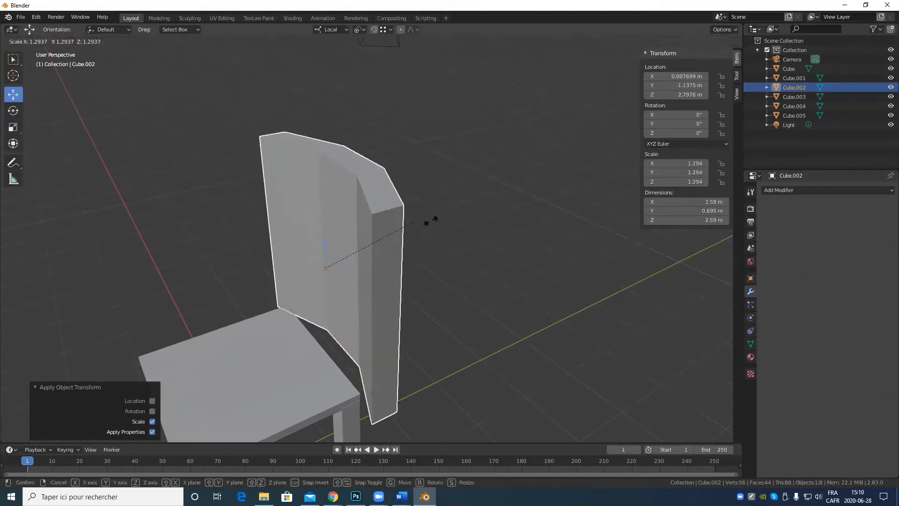
left_click(568, 262)
scroll(623, 235, "down", 4)
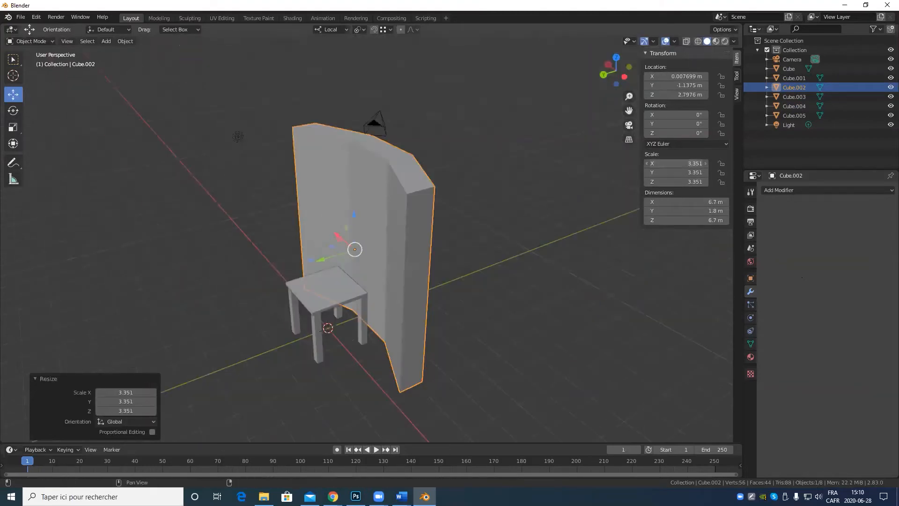
Reset the backrest's scale to 1 on all three axes and deselect it.
left_click(667, 166)
type("1")
key("Tab")
type("1")
key("Tab")
type("1")
key("Return")
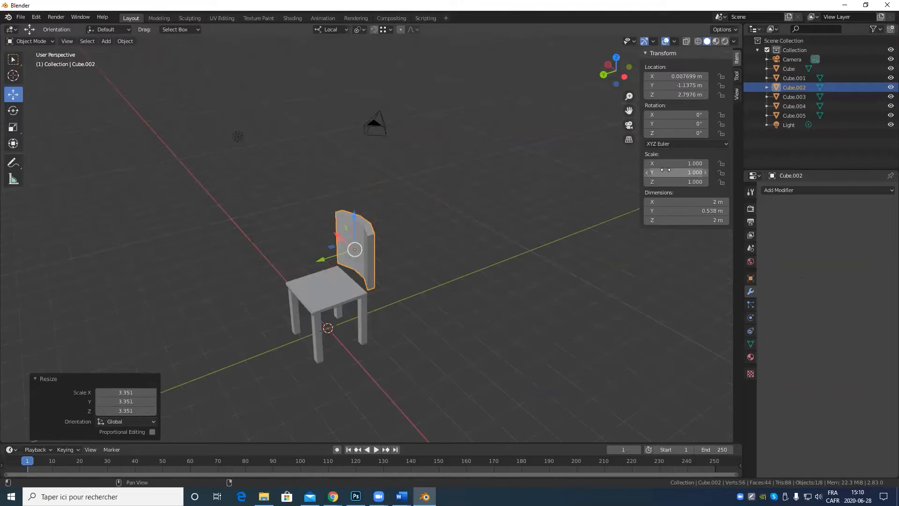
left_click(409, 387)
Examine the whole chair from several angles, showing and hiding the backrest's transform values.
scroll(410, 388, "up", 4)
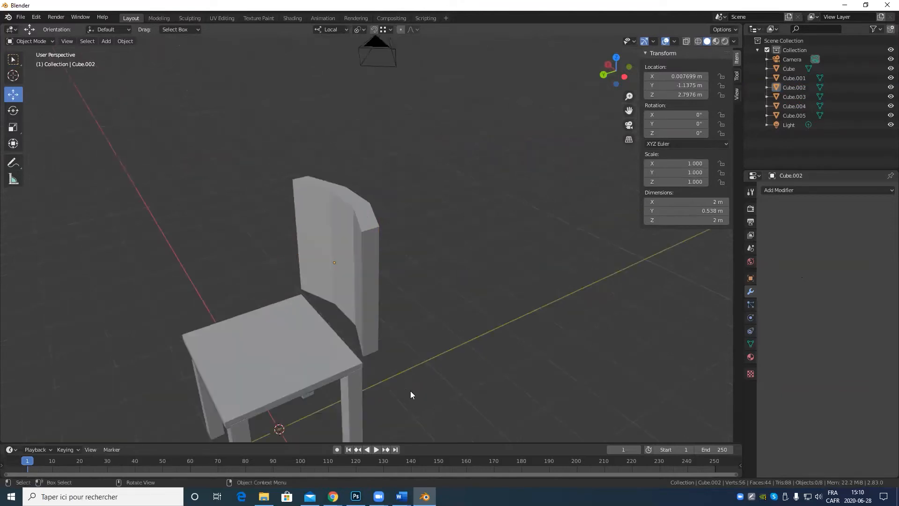
middle_click_drag(410, 390, 406, 306)
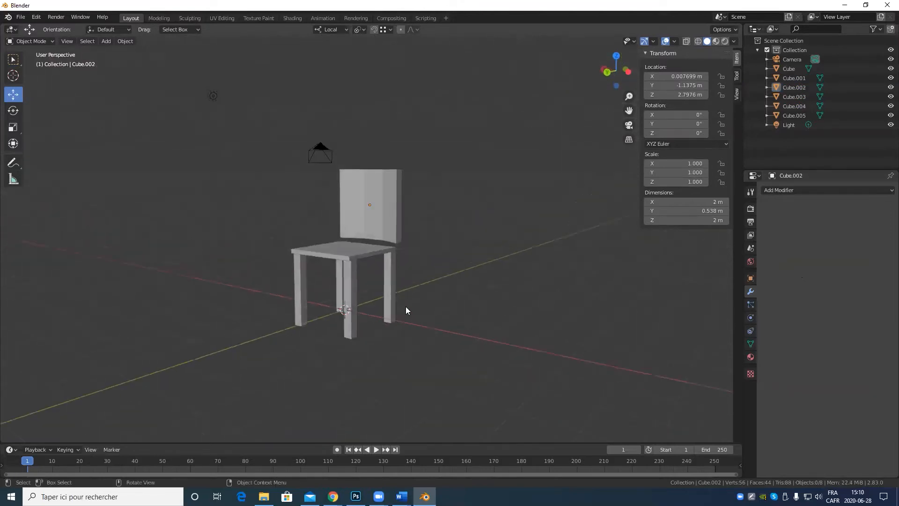
scroll(406, 306, "up", 3)
middle_click_drag(455, 288, 462, 261, "shift")
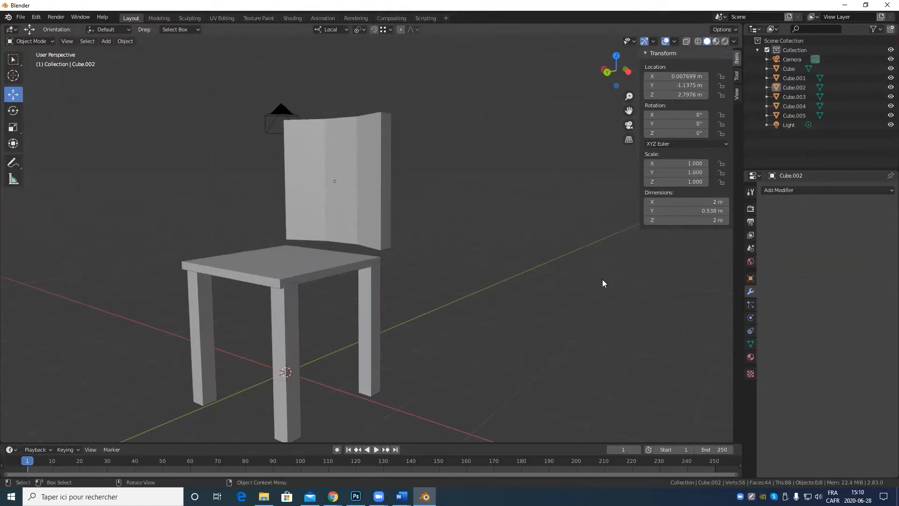
key("n")
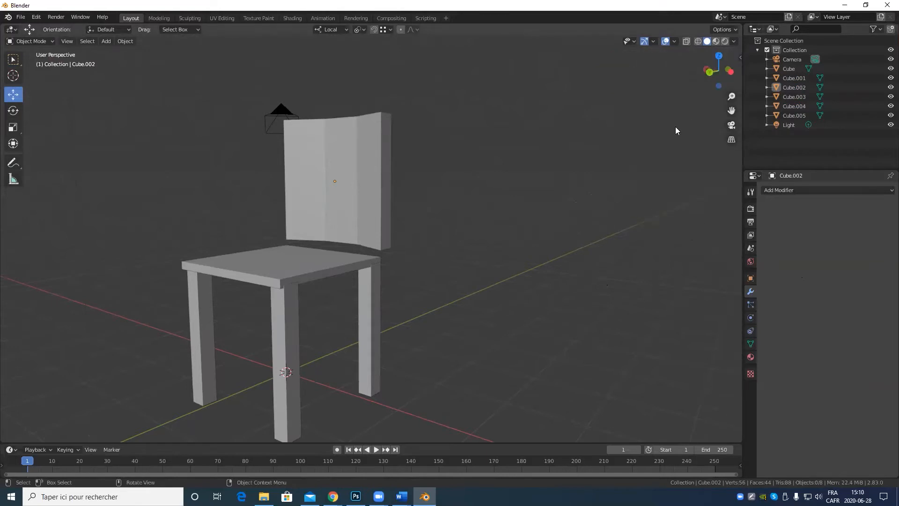
middle_click_drag(555, 213, 566, 191, "shift")
key("n")
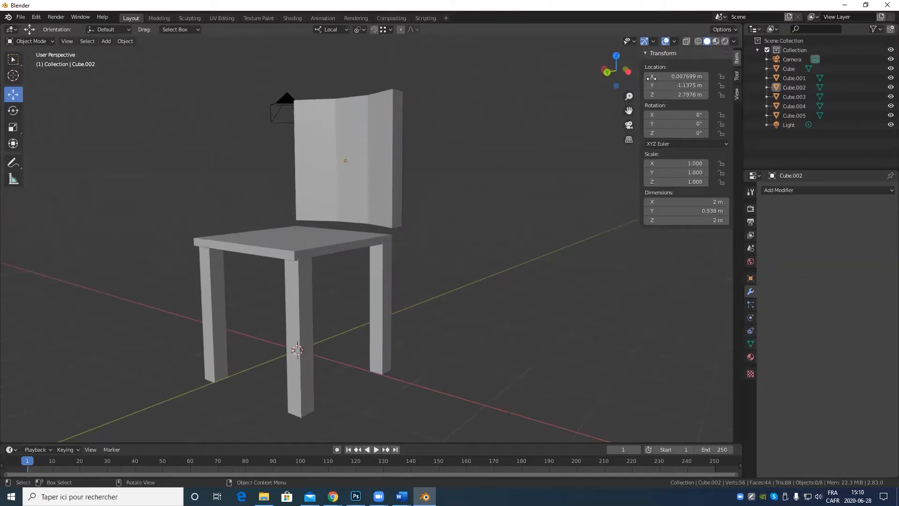
key("n")
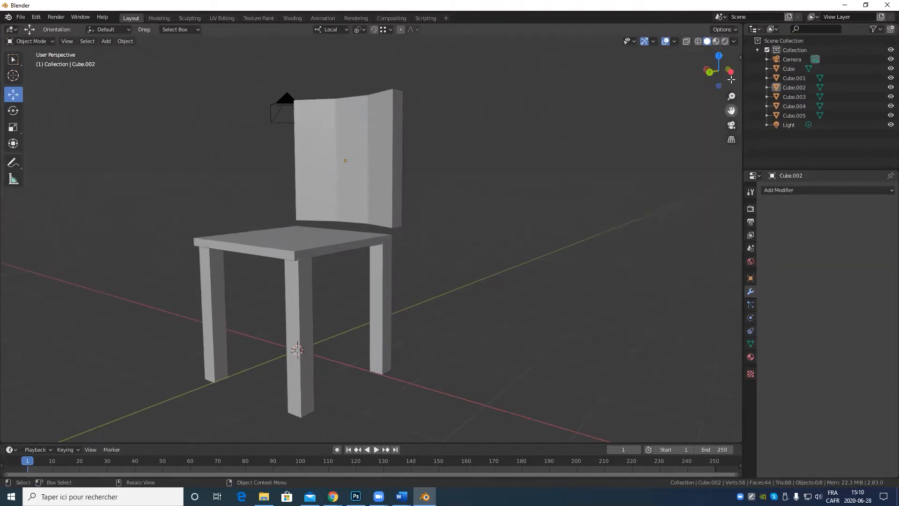
key("n")
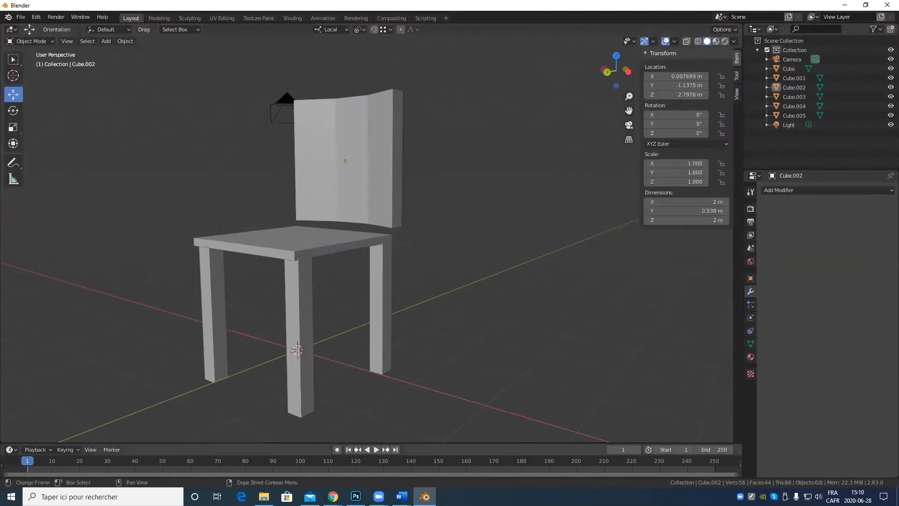
scroll(516, 296, "down", 2)
middle_click_drag(515, 296, 623, 267)
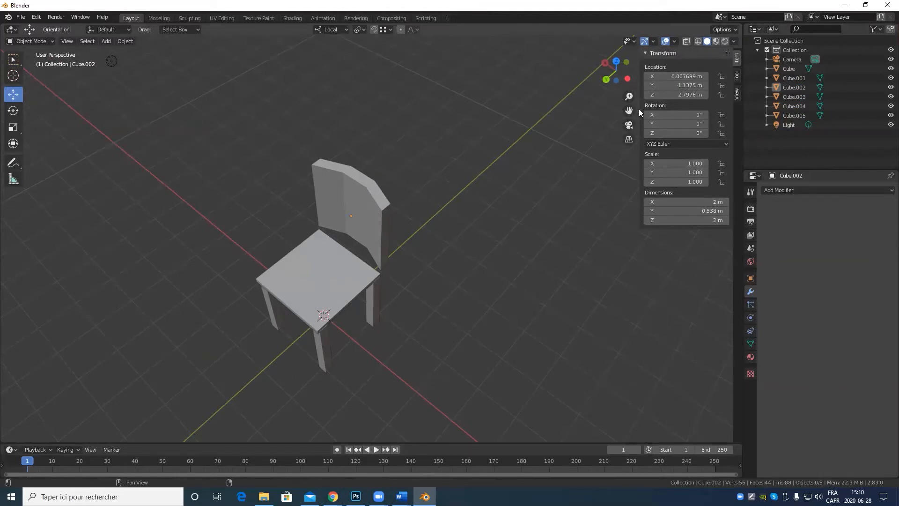
middle_click_drag(566, 213, 540, 286)
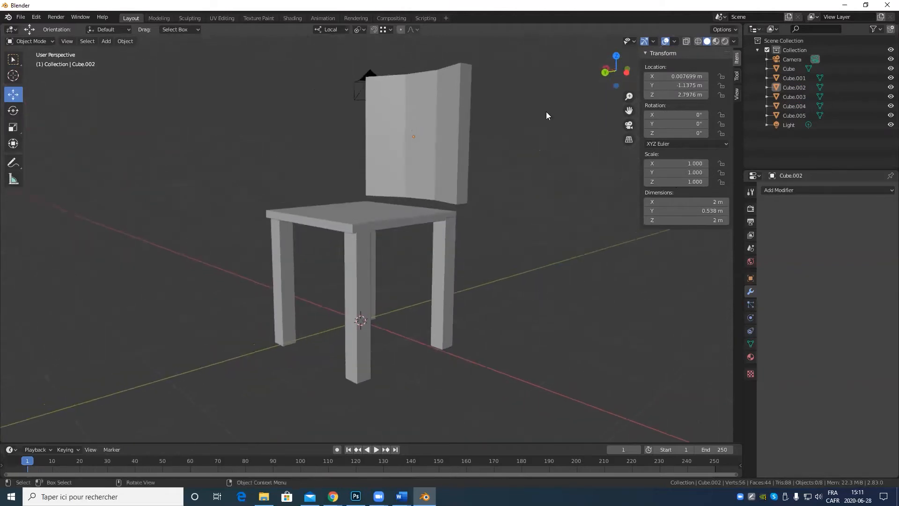
Enter Edit Mode on the backrest and select its outer and middle top faces in face selection mode.
key("Tab")
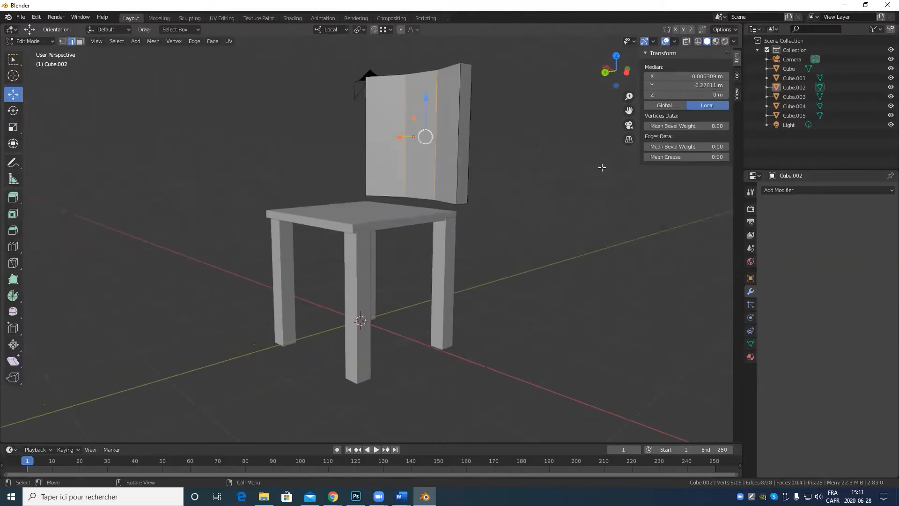
middle_click_drag(539, 164, 501, 226)
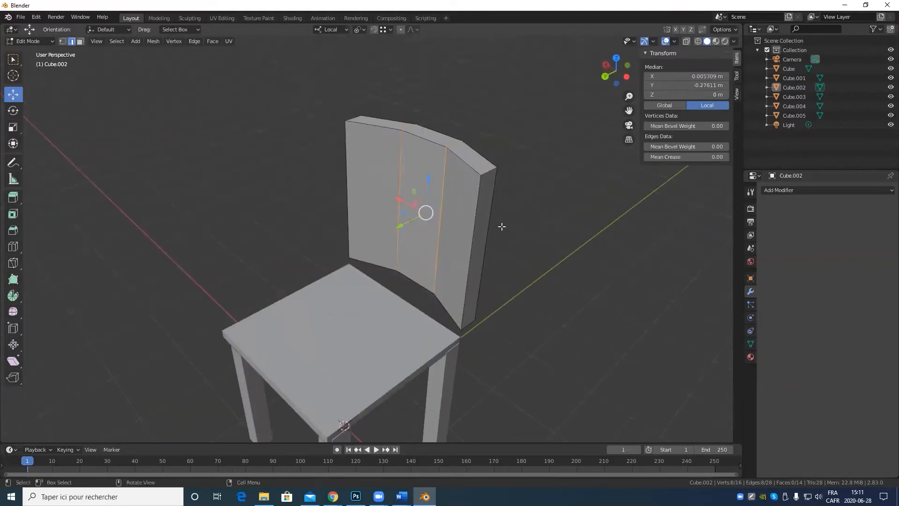
key("3")
left_click(466, 149)
left_click(419, 128, "shift")
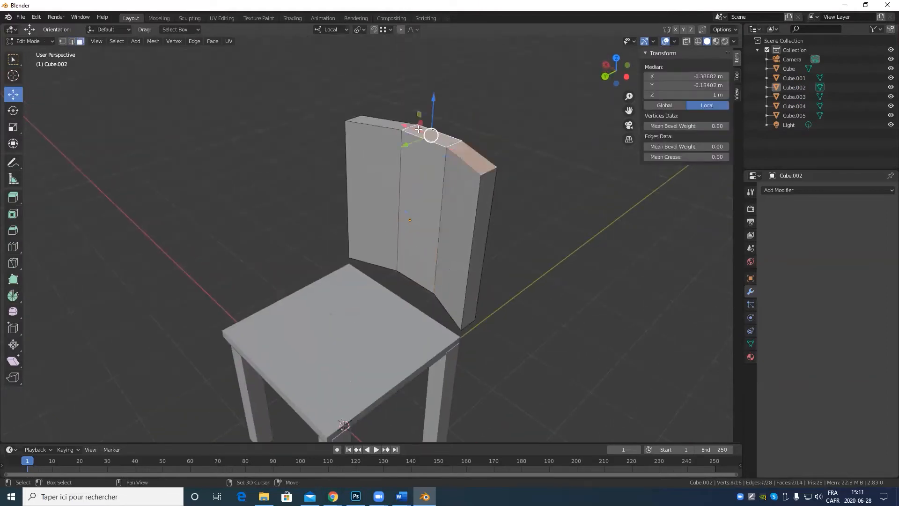
Add the last unselected top face of the backrest to the selection and set the three faces' median Z to 1.24 m.
left_click(373, 121, "shift")
middle_click_drag(373, 122, 278, 258)
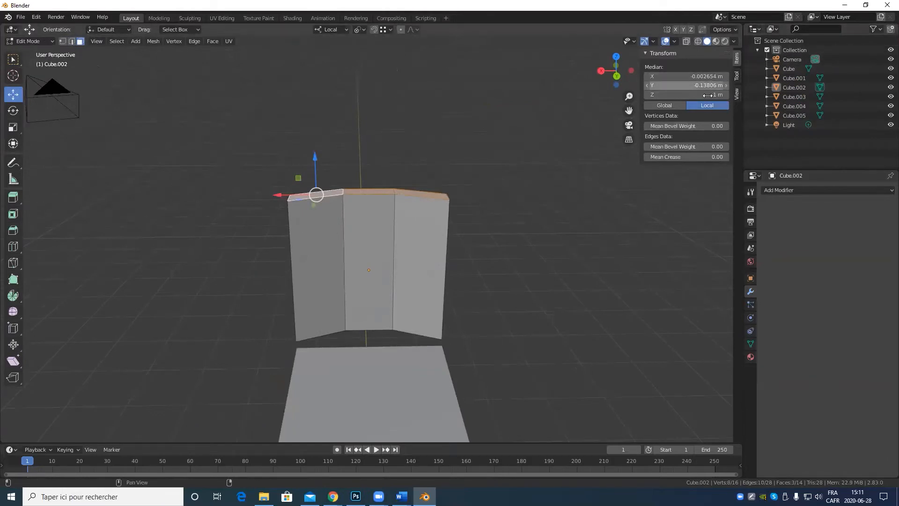
left_click(711, 76)
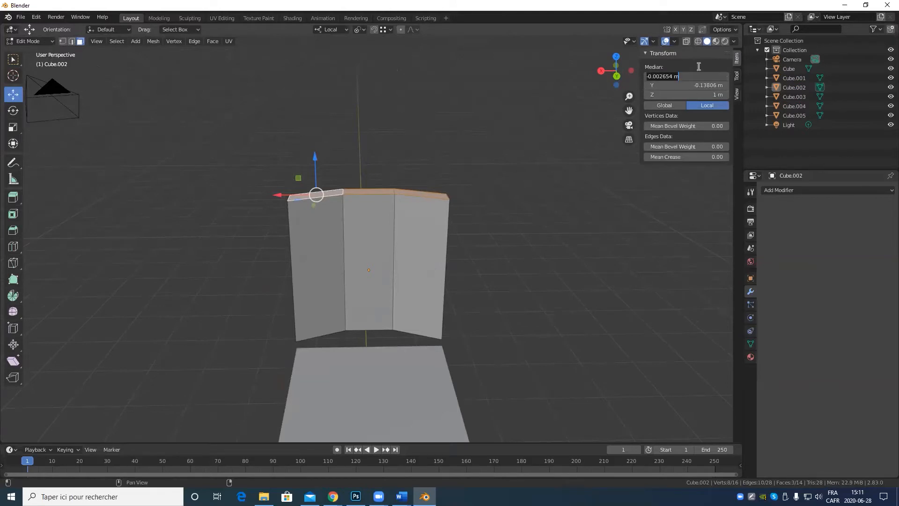
key("Return")
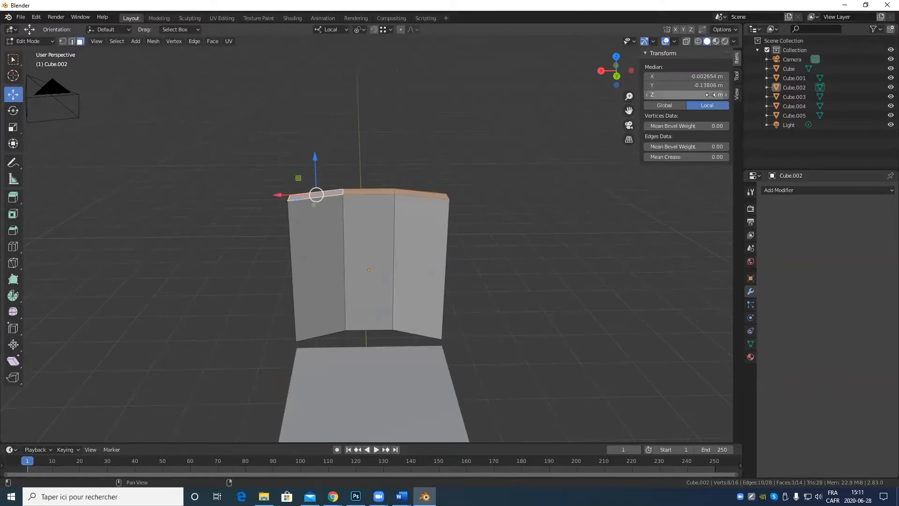
left_click(710, 95)
type("5.2")
key("Return")
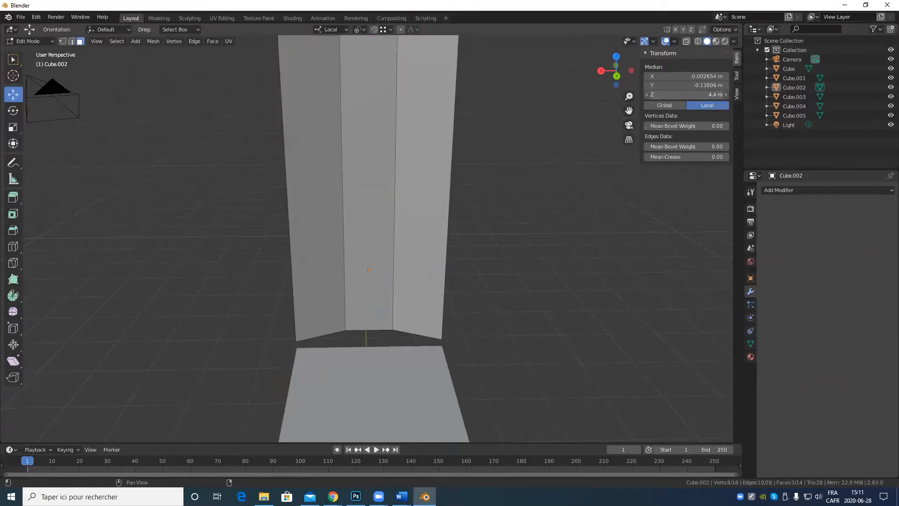
left_click_drag(716, 94, 702, 95)
left_click(703, 95)
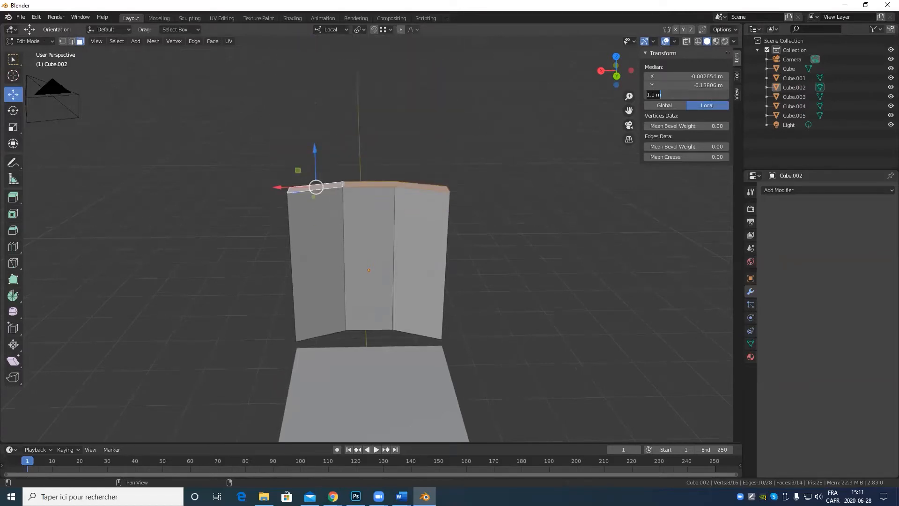
type("1.24")
key("Return")
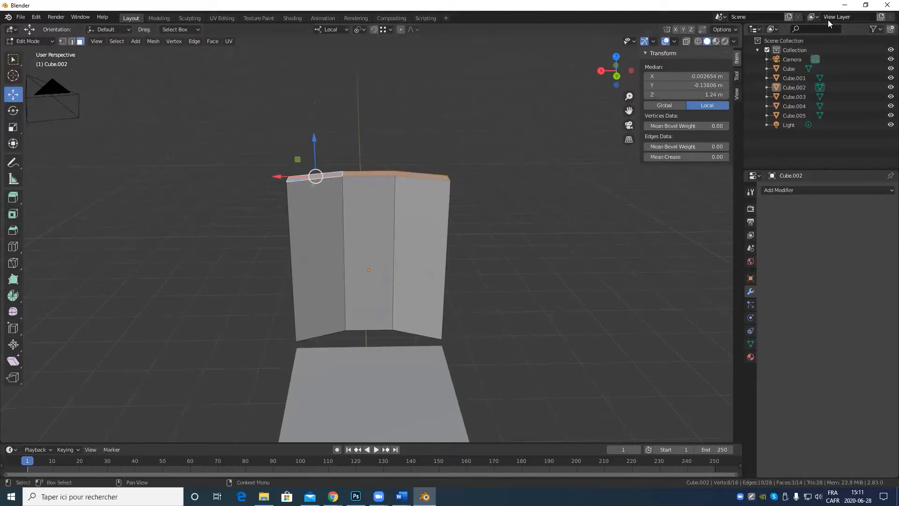
Leave mesh editing of the backrest and select it as a whole object in Object Mode.
scroll(300, 224, "down", 4)
middle_click_drag(300, 224, 348, 241)
scroll(438, 243, "up", 2)
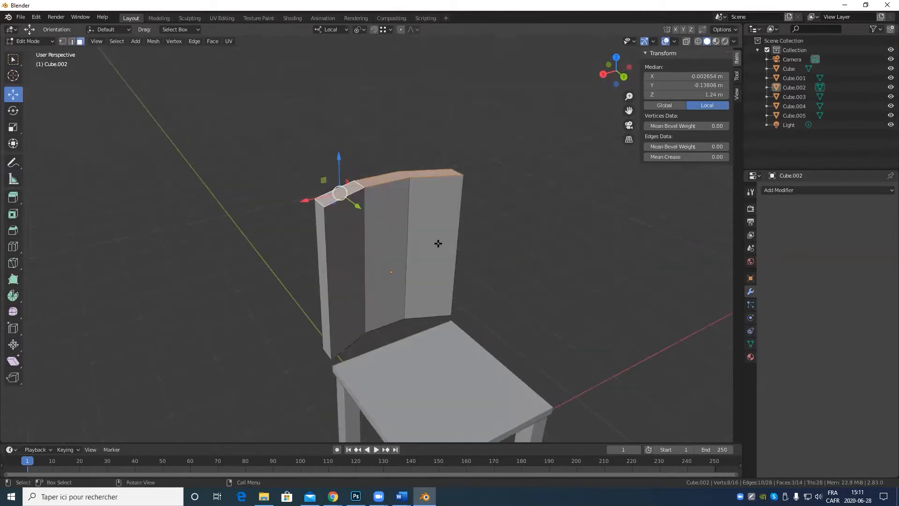
key("a")
key("Tab")
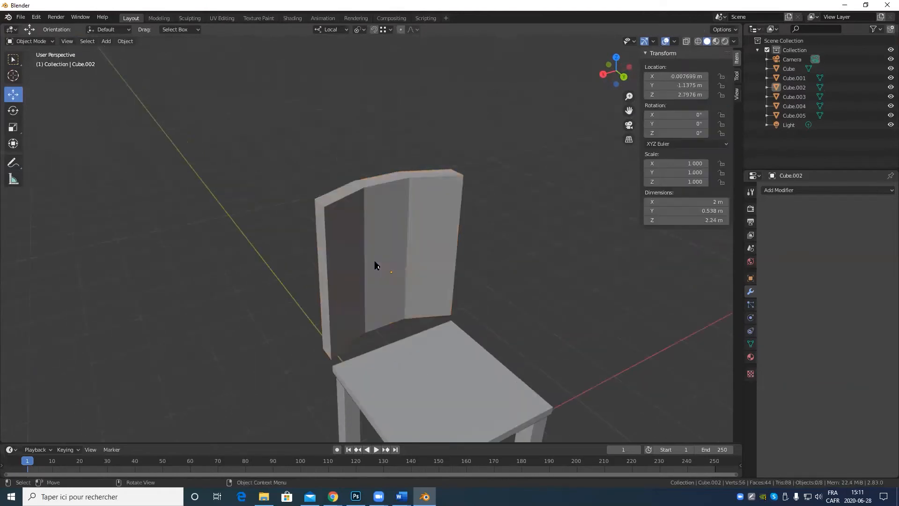
left_click(399, 259)
scroll(399, 259, "down", 3)
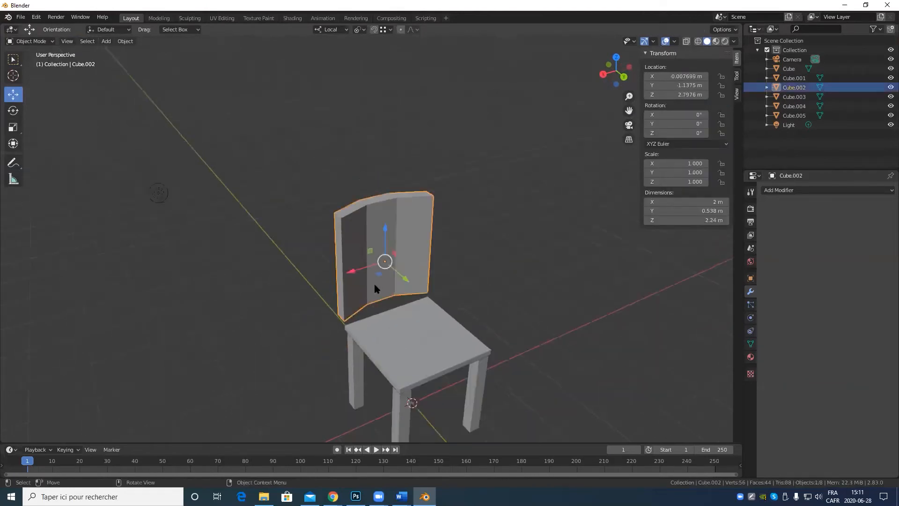
Examine how the backrest sits relative to the seat and legs from the front, side and close up.
middle_click_drag(400, 260, 397, 273)
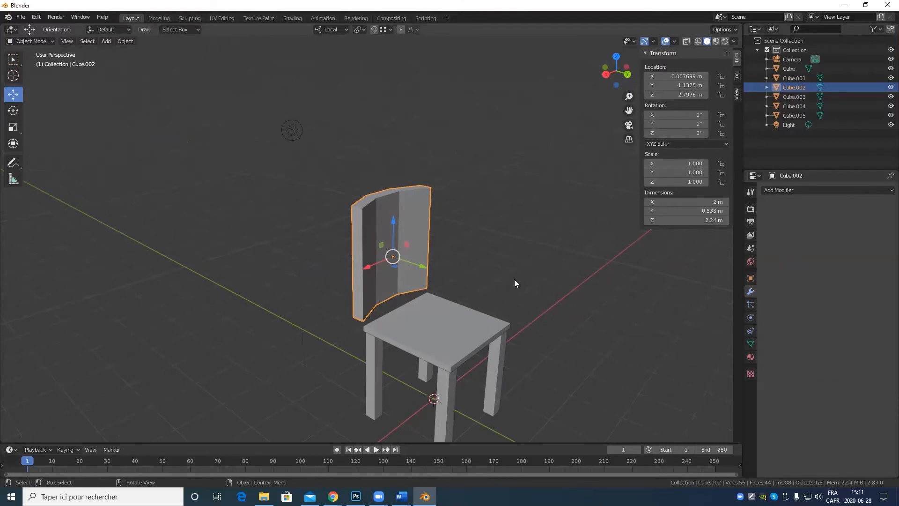
scroll(514, 280, "up", 4)
middle_click_drag(501, 291, 409, 290, "shift")
scroll(355, 281, "down", 4)
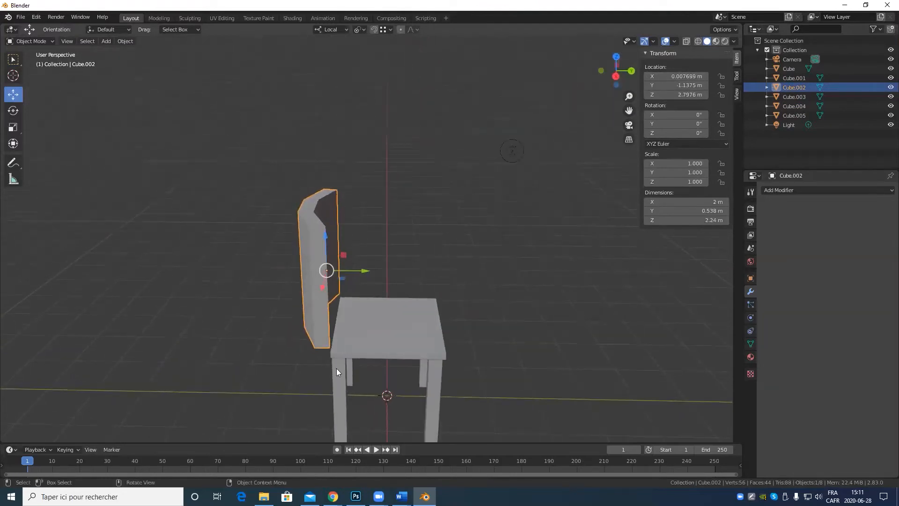
middle_click_drag(441, 237, 370, 251)
scroll(329, 296, "up", 2)
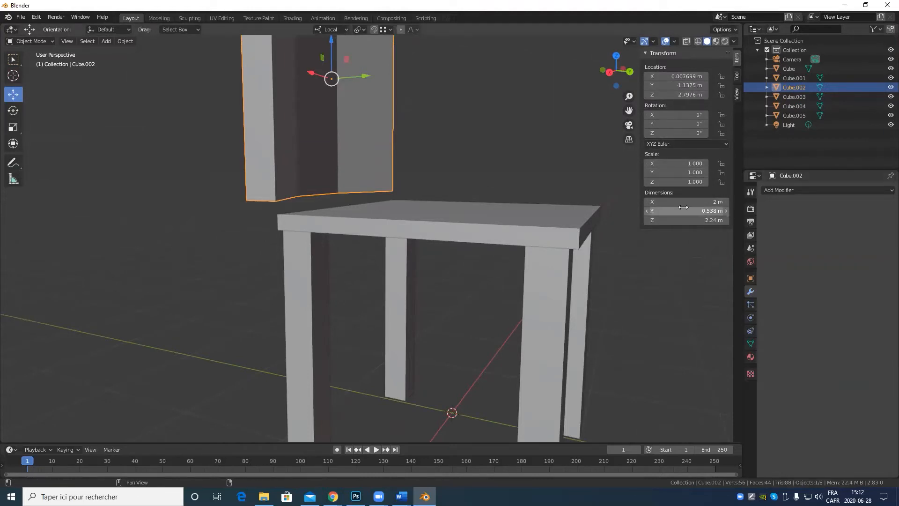
scroll(520, 178, "down", 3)
middle_click_drag(521, 178, 495, 193)
middle_click_drag(429, 197, 412, 232)
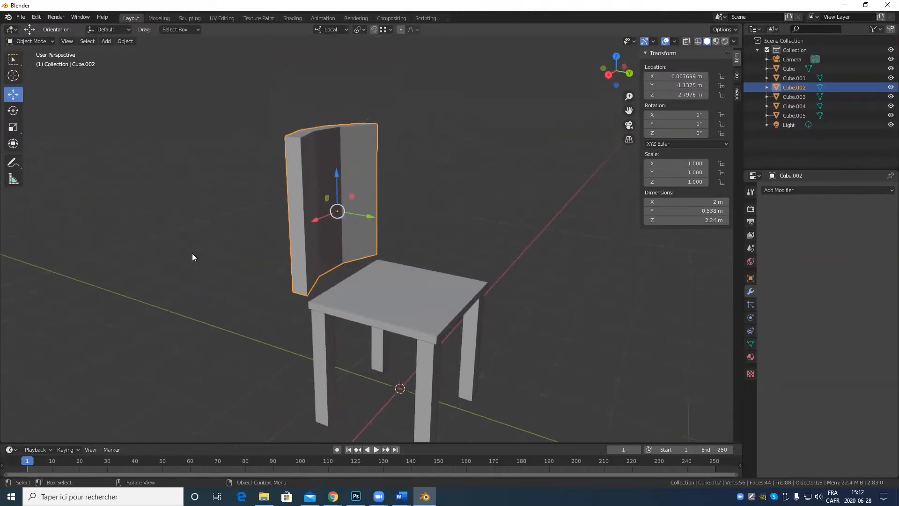
middle_click_drag(380, 188, 253, 235)
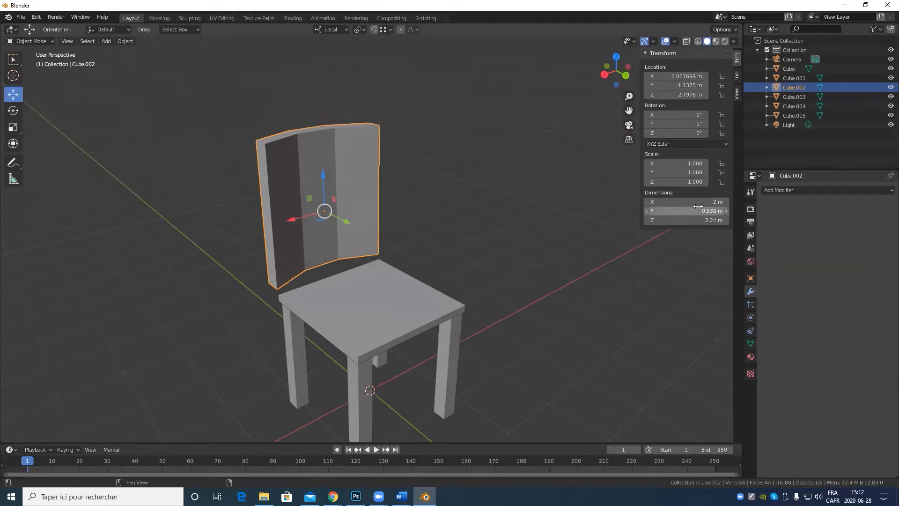
Try widening the backrest to X dimensions of 9.9 m, 3.5 m and 4 m, and undo the changes.
left_click_drag(702, 202, 890, 201)
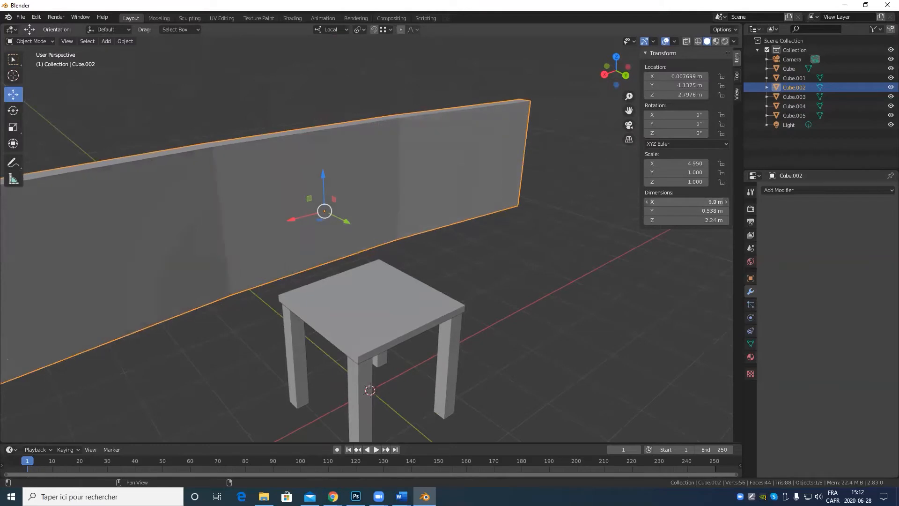
key("ctrl+z")
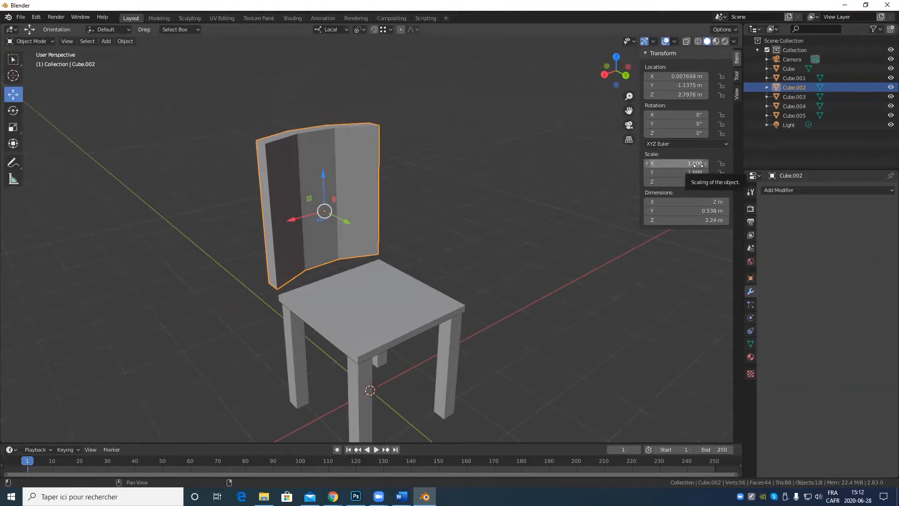
left_click(698, 201)
type("2.9")
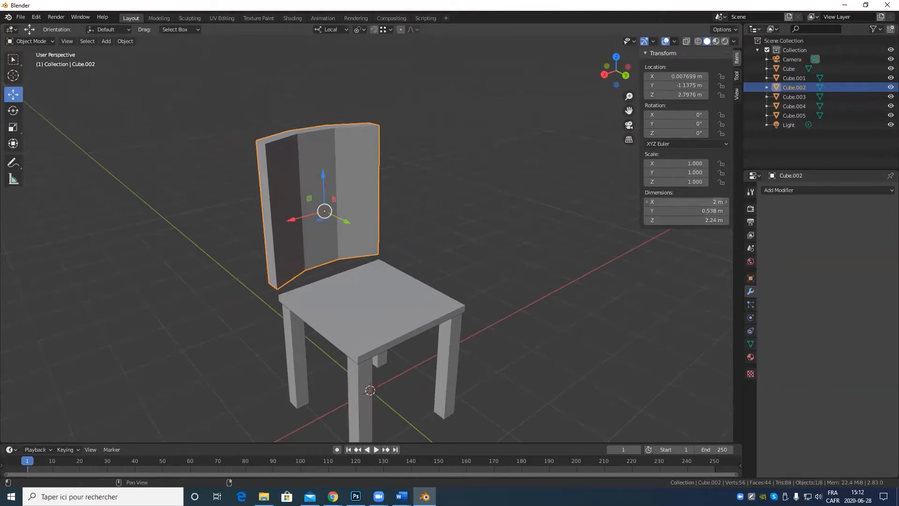
key("Return")
left_click_drag(698, 202, 713, 203)
left_click(712, 204)
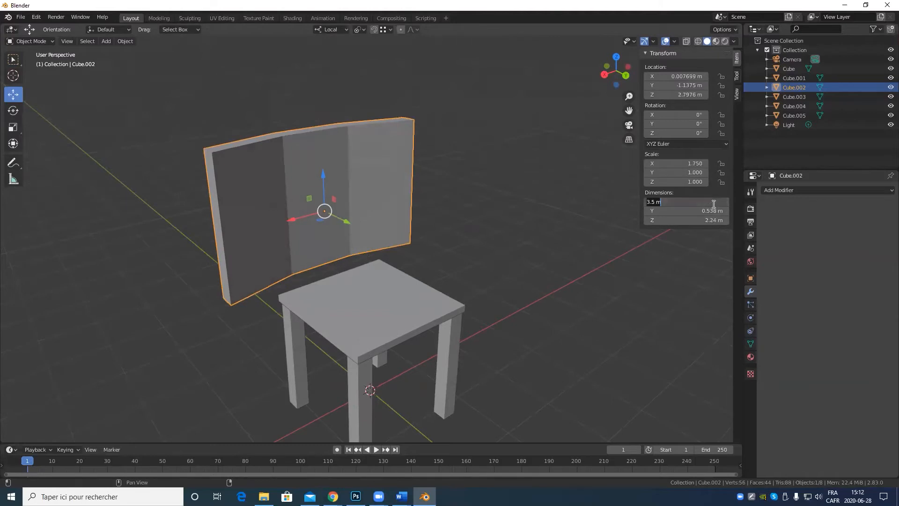
type("4")
key("Return")
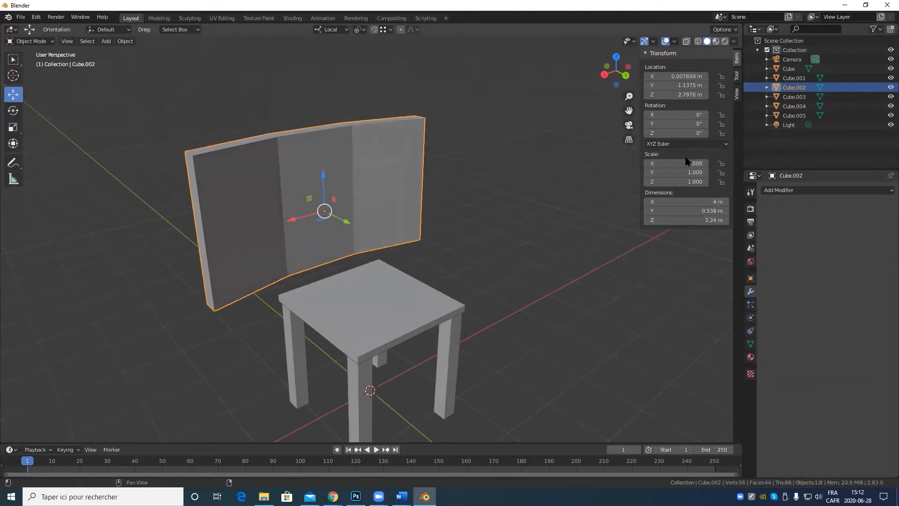
key("ctrl+z")
key("ctrl+z")
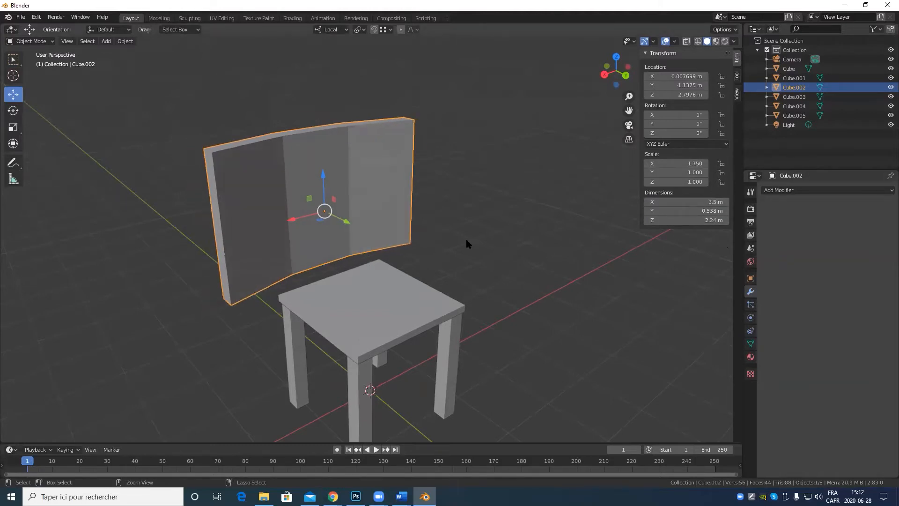
Inspect the whole chair from below, behind and the front, including the gap between backrest and seat.
middle_click_drag(452, 218, 449, 280)
scroll(445, 274, "down", 5)
scroll(381, 305, "up", 5)
middle_click_drag(378, 308, 409, 206, "shift")
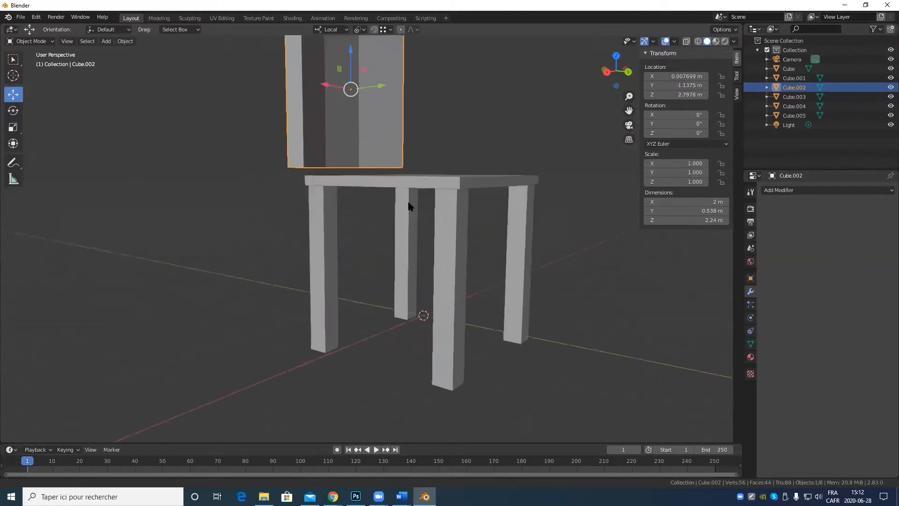
scroll(421, 211, "down", 5)
middle_click_drag(471, 234, 404, 231)
scroll(409, 239, "up", 4)
scroll(445, 229, "down", 3)
middle_click_drag(482, 225, 452, 257)
scroll(517, 219, "down", 3)
middle_click_drag(517, 219, 263, 234)
scroll(500, 323, "up", 2)
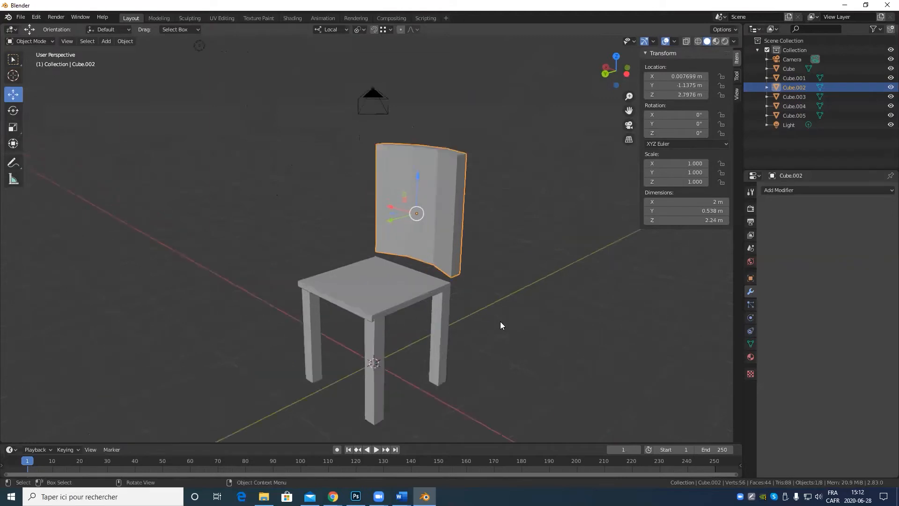
scroll(510, 309, "down", 5)
middle_click_drag(514, 307, 500, 322)
scroll(500, 323, "up", 3)
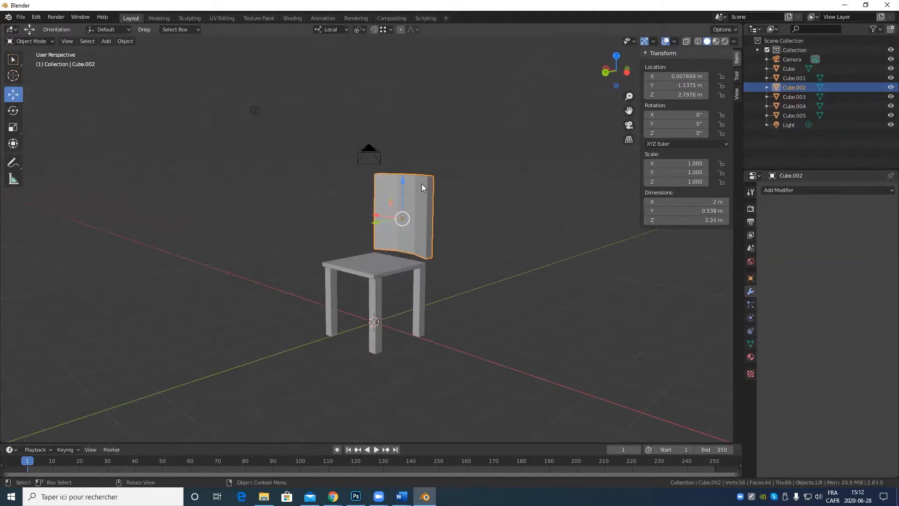
middle_click_drag(422, 207, 477, 250)
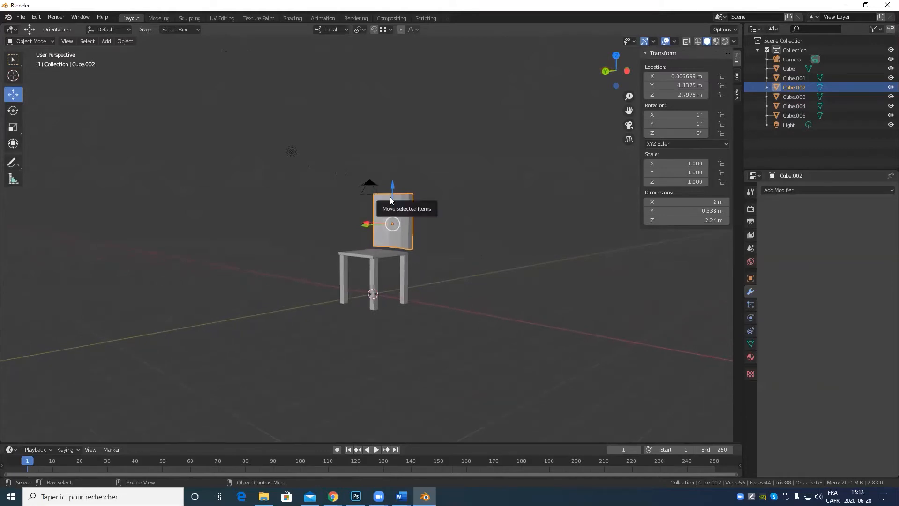
middle_click_drag(390, 198, 467, 294)
scroll(445, 314, "up", 5)
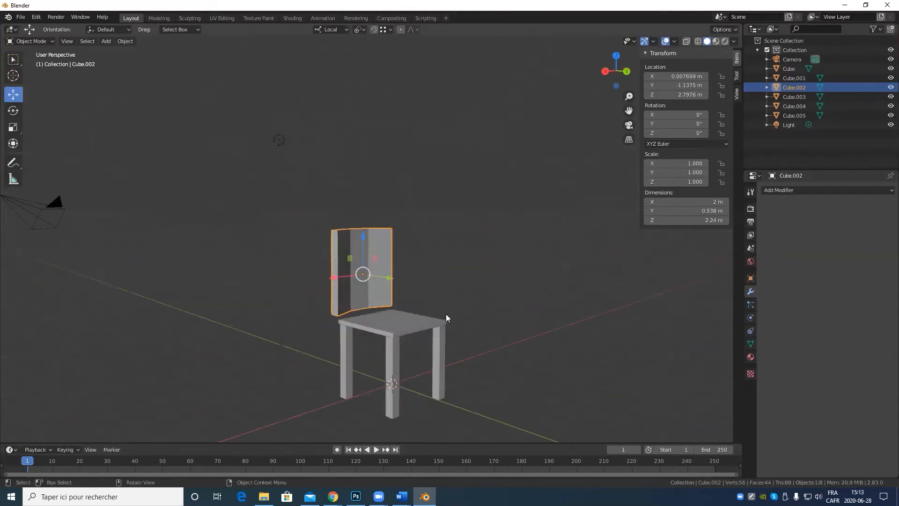
middle_click_drag(493, 330, 463, 291, "shift")
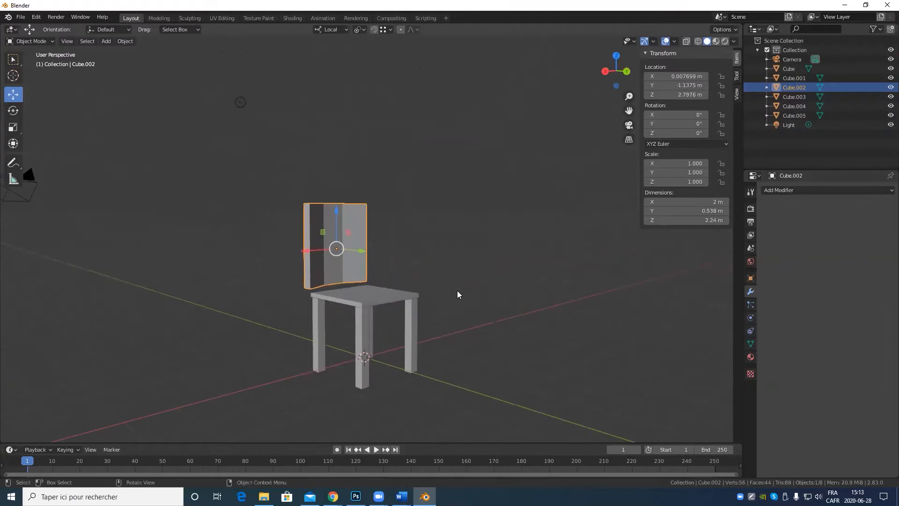
key("Tab")
key("Tab")
scroll(422, 225, "down", 5)
scroll(436, 242, "up", 6)
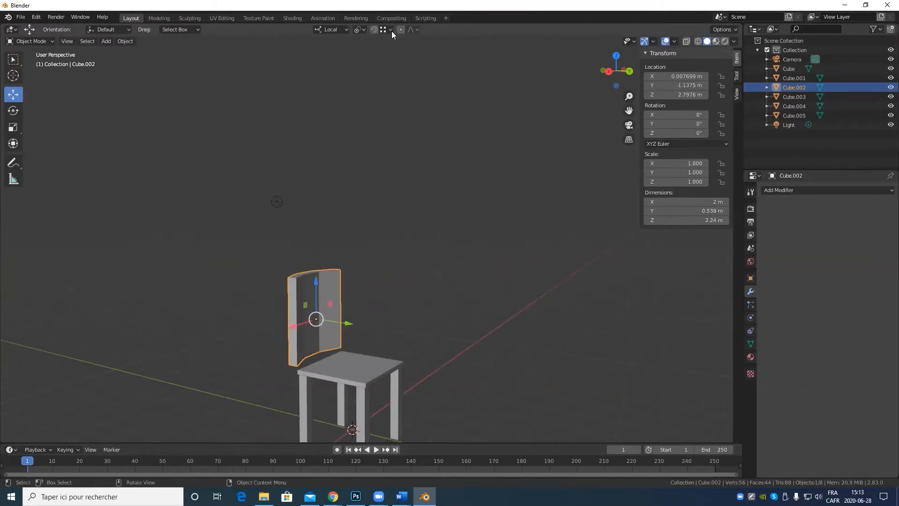
middle_click_drag(455, 136, 464, 164, "shift")
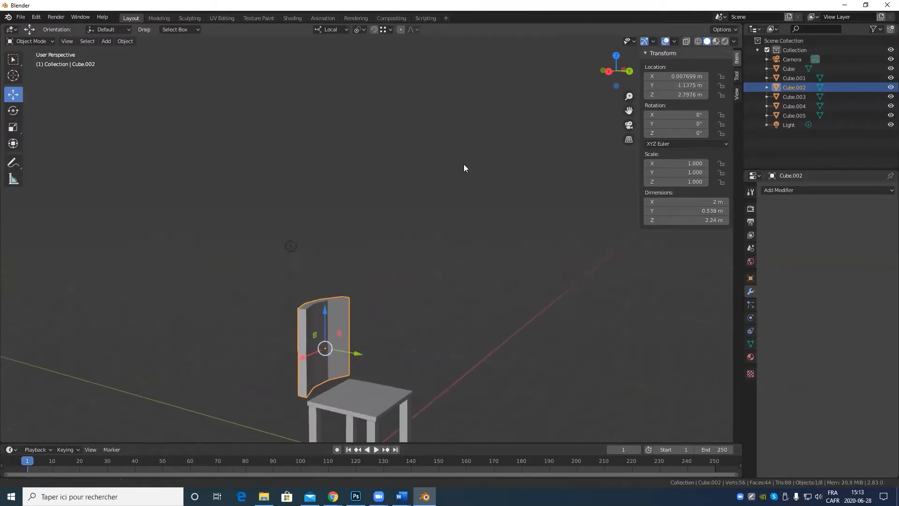
middle_click_drag(441, 285, 444, 207, "shift")
scroll(420, 218, "up", 2)
scroll(420, 220, "up", 2)
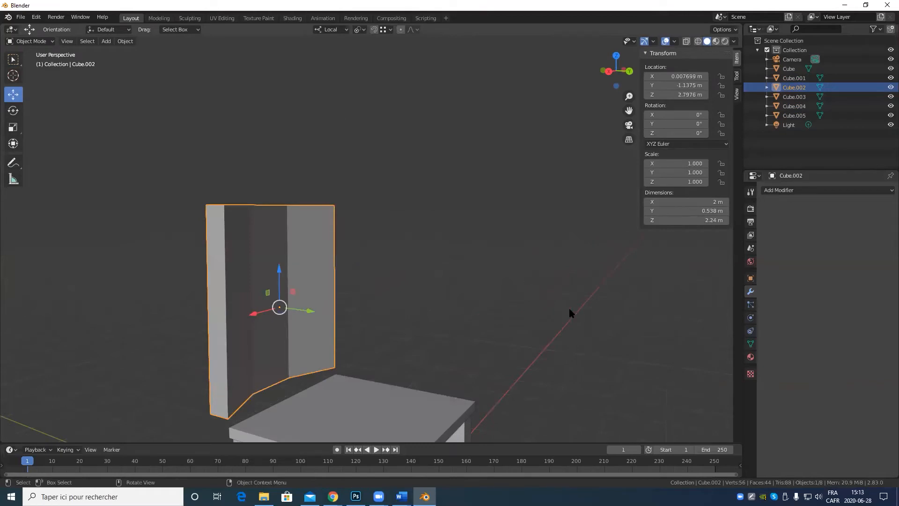
middle_click_drag(406, 272, 451, 231, "shift")
scroll(452, 232, "down", 2)
middle_click_drag(453, 266, 392, 265, "shift")
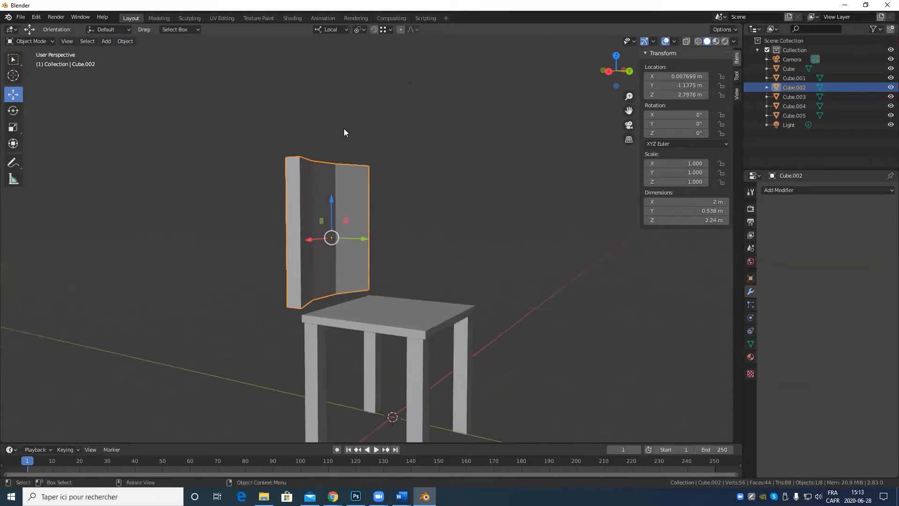
Turn on snapping for object transforms.
left_click(374, 30)
left_click(387, 30)
scroll(376, 219, "down", 2)
middle_click_drag(376, 218, 399, 227)
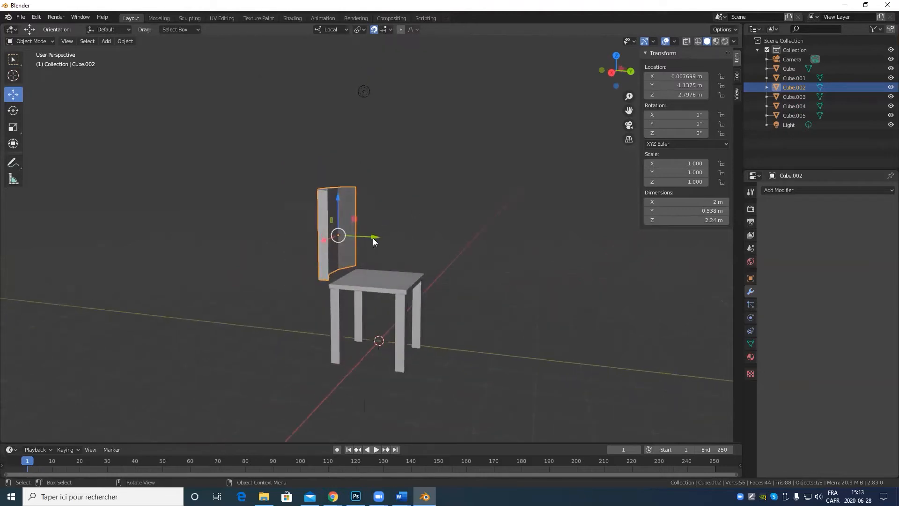
Try snapped moves of the backrest along Y and, in front view, 5 m along X, and revert both.
left_click_drag(374, 236, 333, 236)
key("ctrl+z")
scroll(513, 401, "down", 2)
middle_click_drag(338, 300, 362, 303)
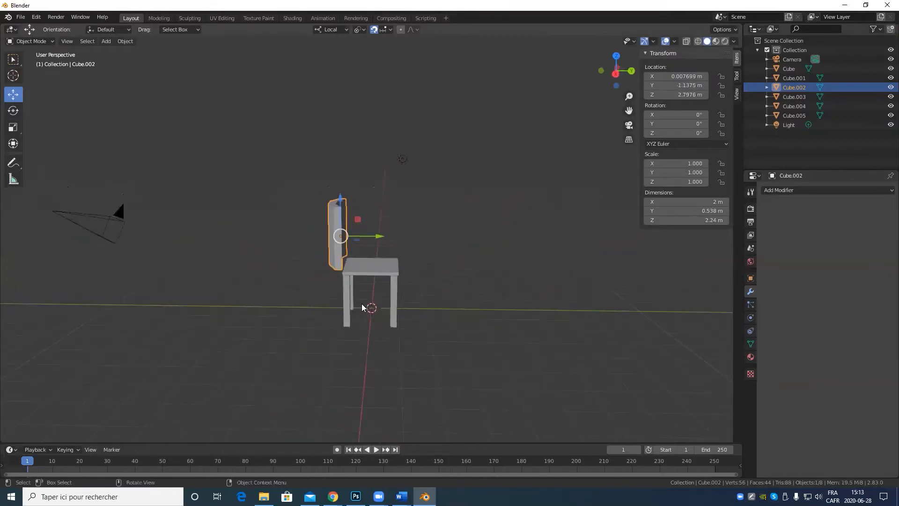
key("KP_1")
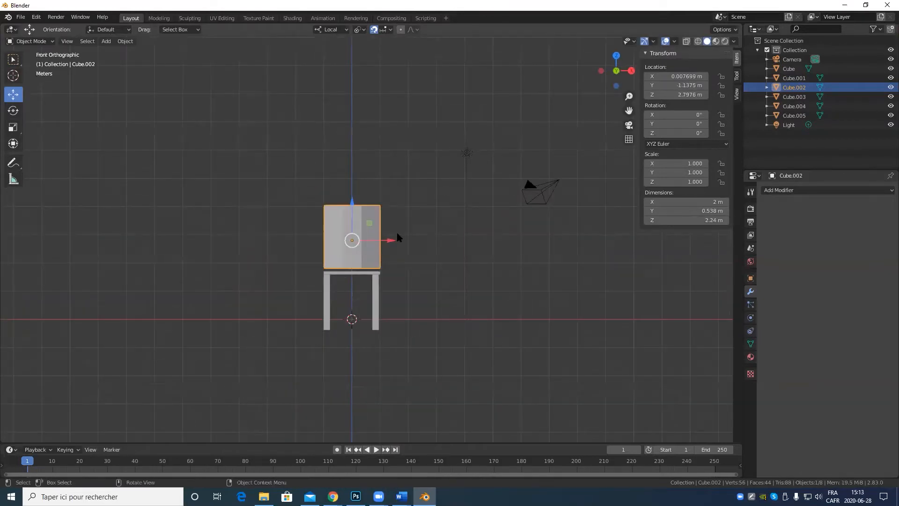
left_click_drag(397, 240, 523, 241)
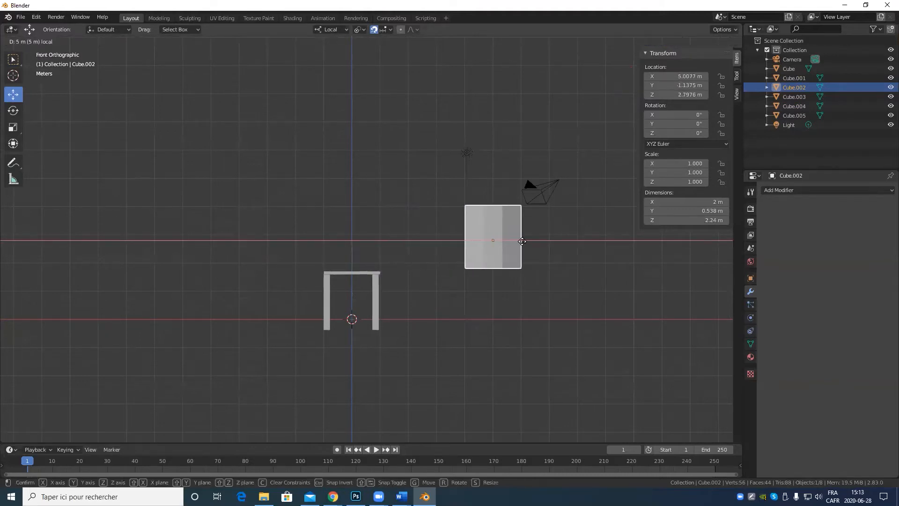
key("Escape")
scroll(488, 263, "up", 5)
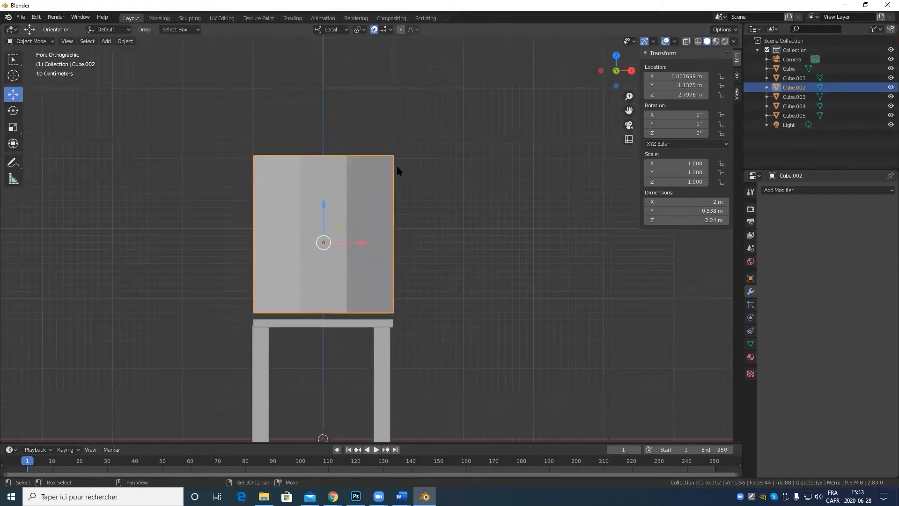
Set the snapping target to Vertex.
middle_click_drag(397, 166, 472, 308, "shift")
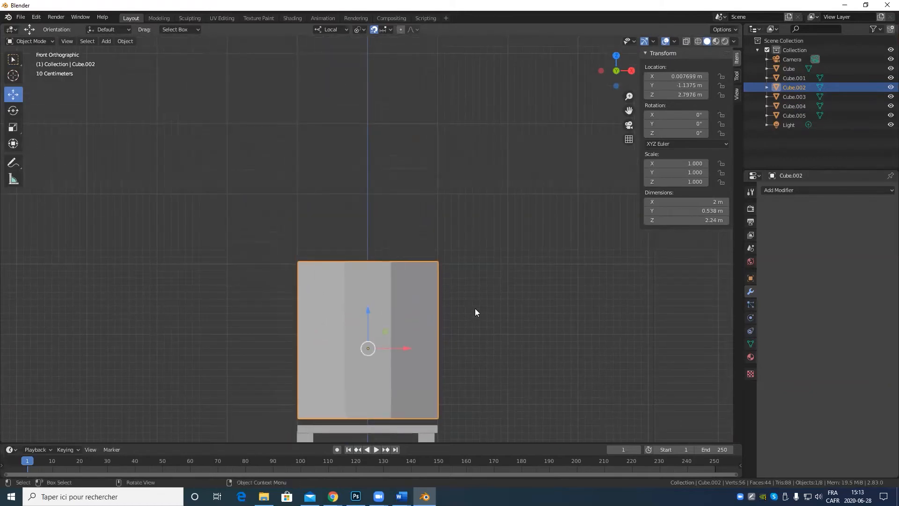
scroll(476, 315, "down", 5)
middle_click_drag(431, 271, 410, 263)
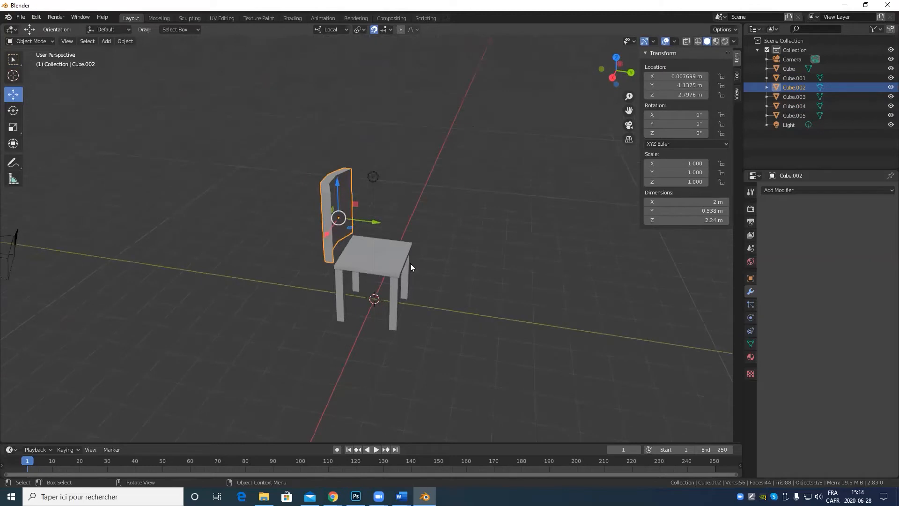
left_click(391, 29)
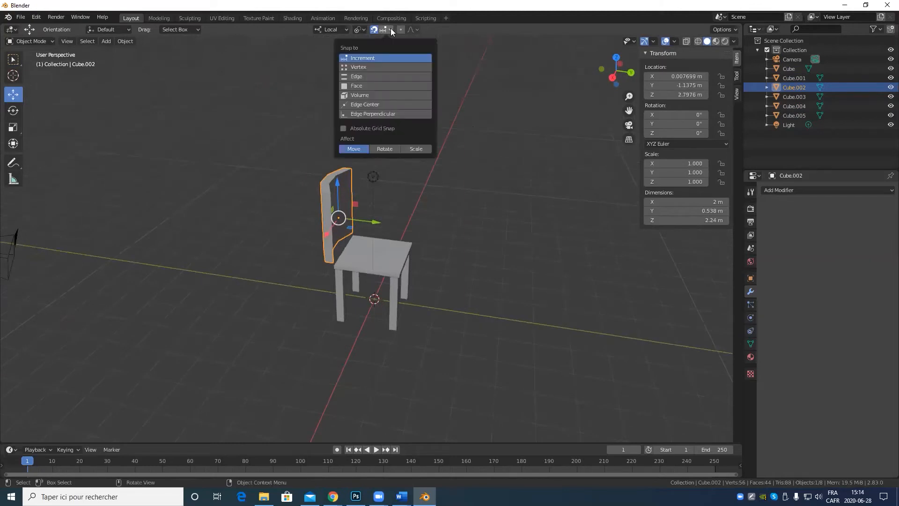
left_click(369, 66)
Using vertex snapping, move the backrest about 0.007 m along Y and lower it about 0.092 m onto the seat's rear edge.
scroll(435, 365, "up", 5)
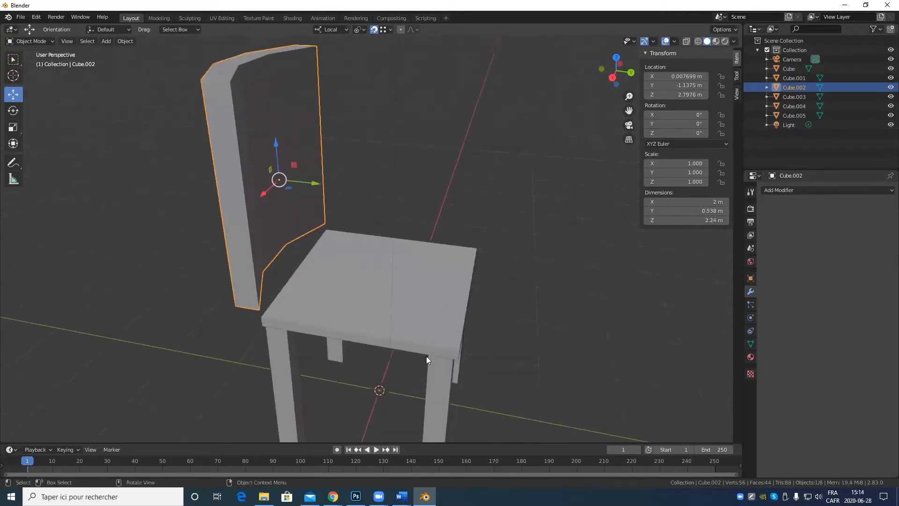
middle_click_drag(426, 357, 294, 209)
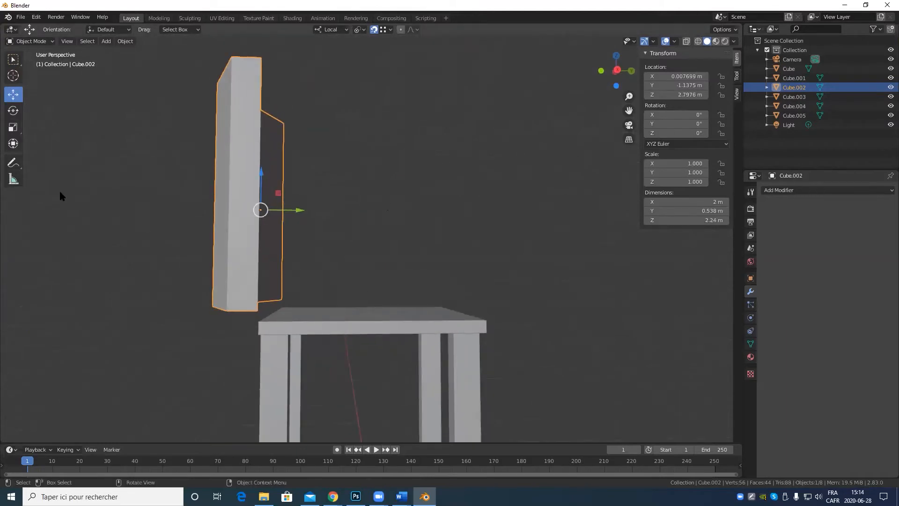
key("g")
key("y")
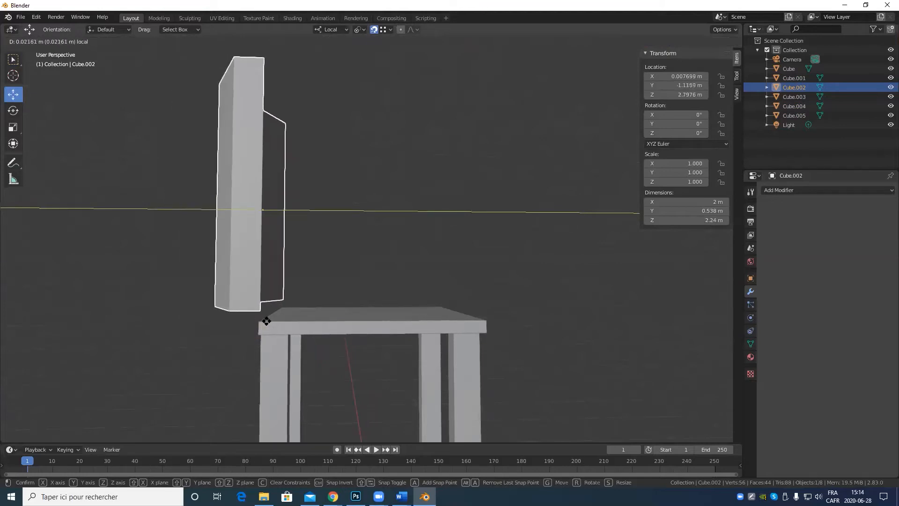
left_click(286, 211)
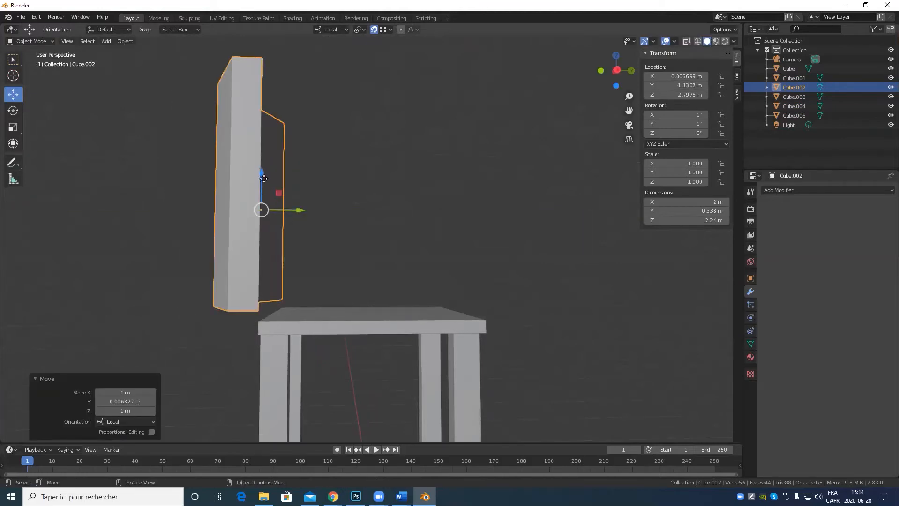
left_click_drag(260, 172, 259, 317)
Examine the contact between the backrest's lower corners and the seat's top surface from several angles.
mouse_move(385, 307)
middle_mouse_down()
mouse_move(351, 306)
mouse_move(380, 307)
middle_mouse_up()
scroll(213, 354, "up", 5)
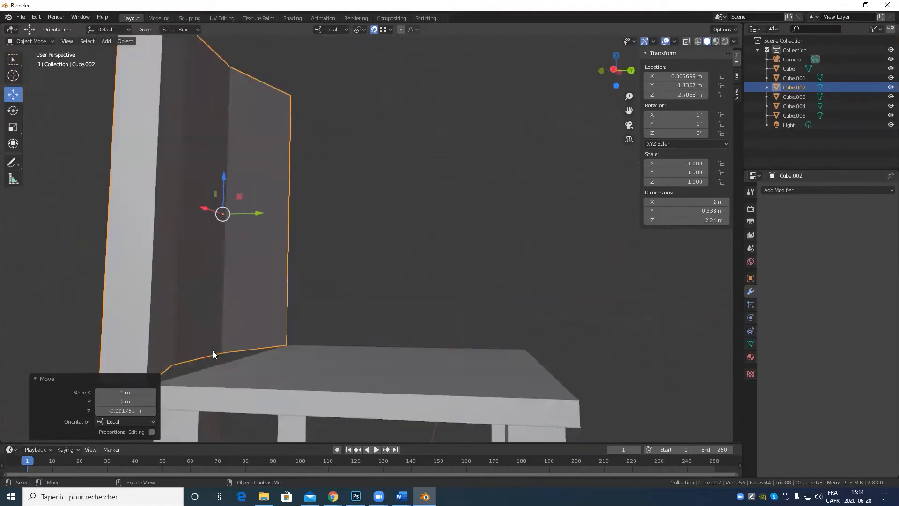
middle_click_drag(213, 350, 443, 224)
scroll(349, 343, "up", 3)
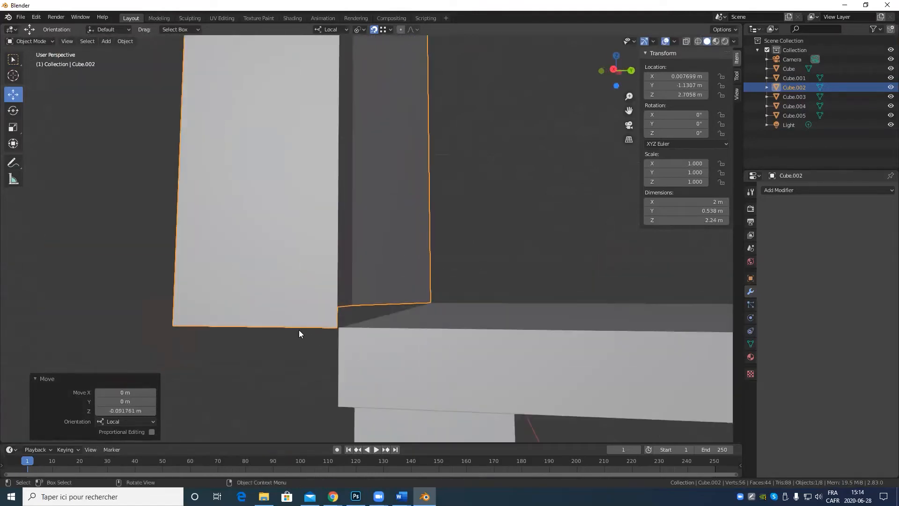
middle_click_drag(354, 373, 435, 317)
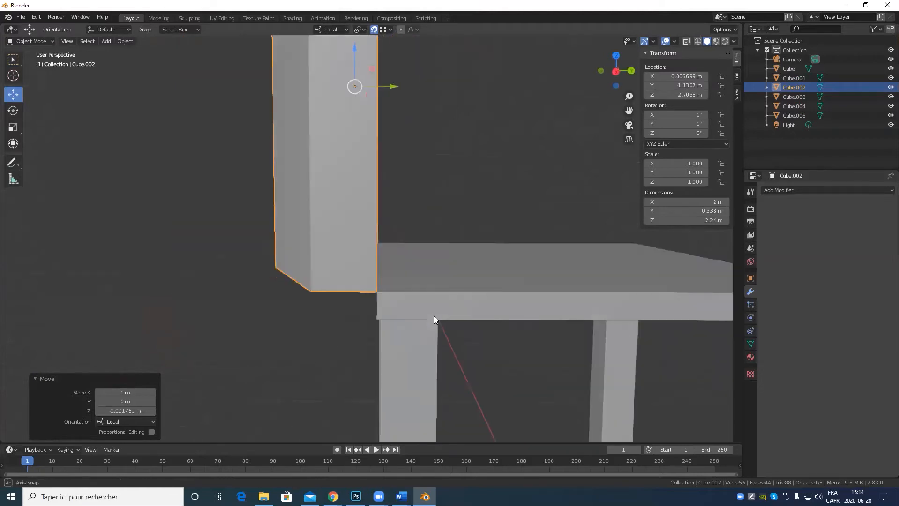
scroll(436, 224, "up", 3)
scroll(413, 226, "down", 4)
middle_click_drag(421, 271, 259, 224)
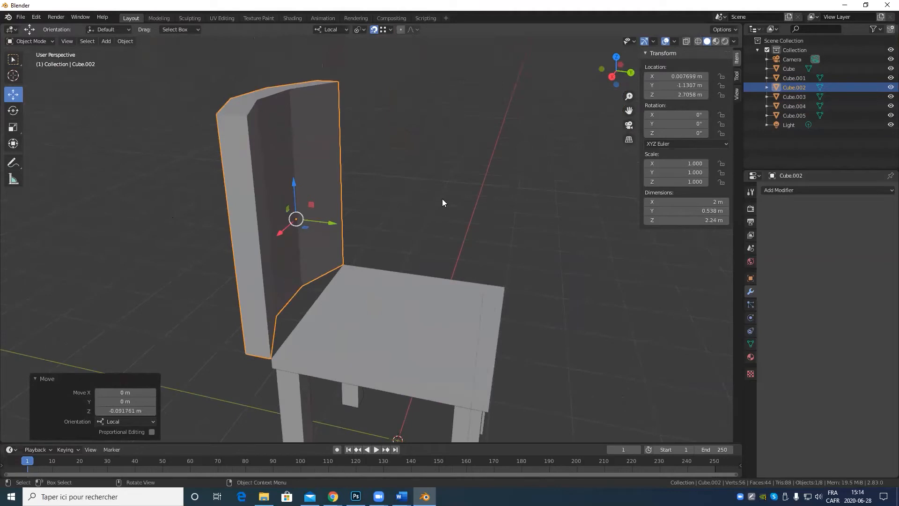
Try another vertical move of the backrest with vertex snapping and the Center reference, and undo it.
left_click(389, 30)
left_click(390, 29)
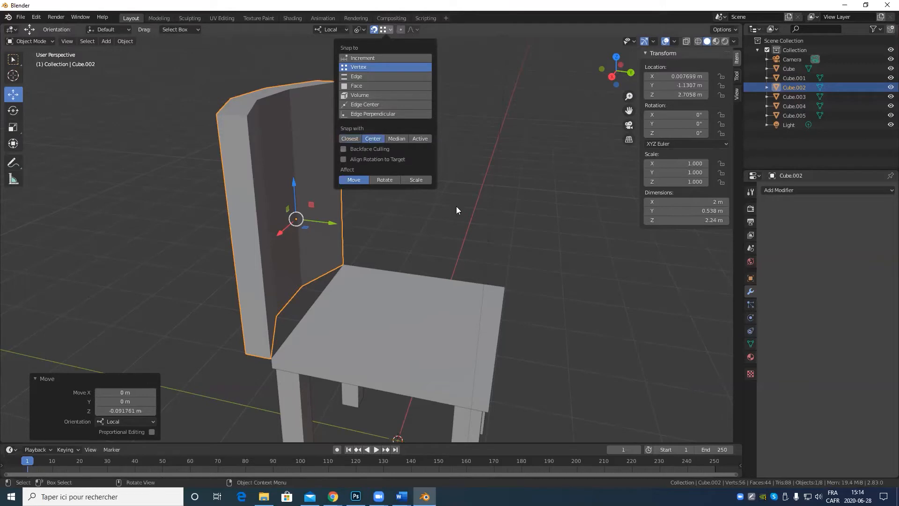
middle_click_drag(233, 228, 284, 195)
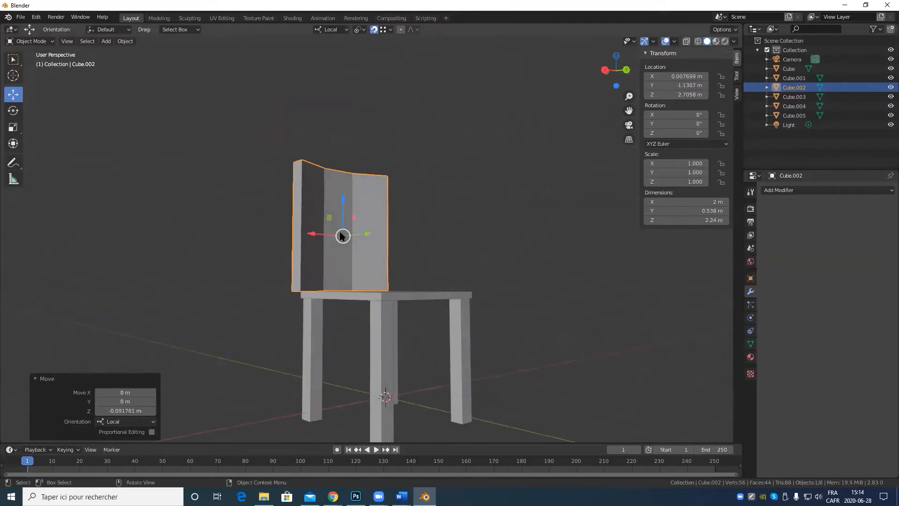
middle_click_drag(342, 236, 352, 236)
left_click_drag(327, 199, 323, 300)
left_click_drag(363, 290, 375, 293)
scroll(375, 294, "up", 4)
middle_click_drag(374, 295, 414, 272)
key("ctrl+z")
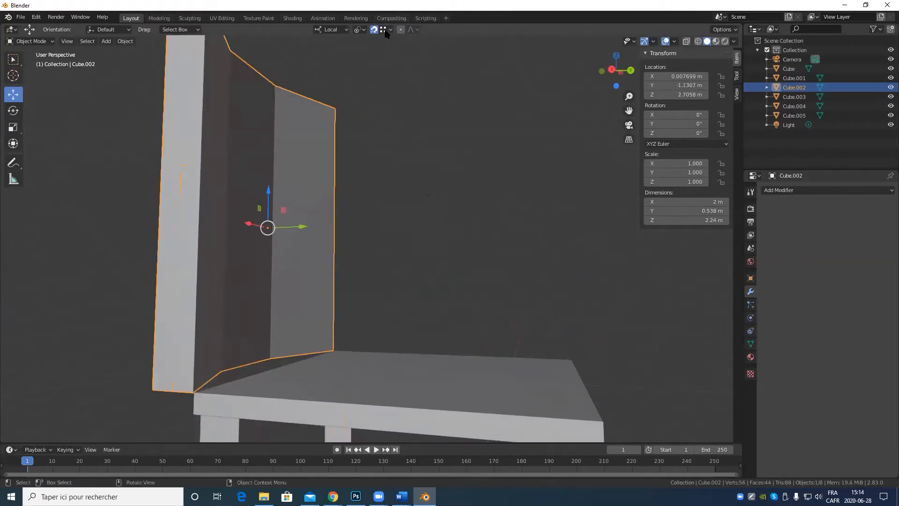
Set the snapping reference point (Snap with) to Active.
left_click(388, 30)
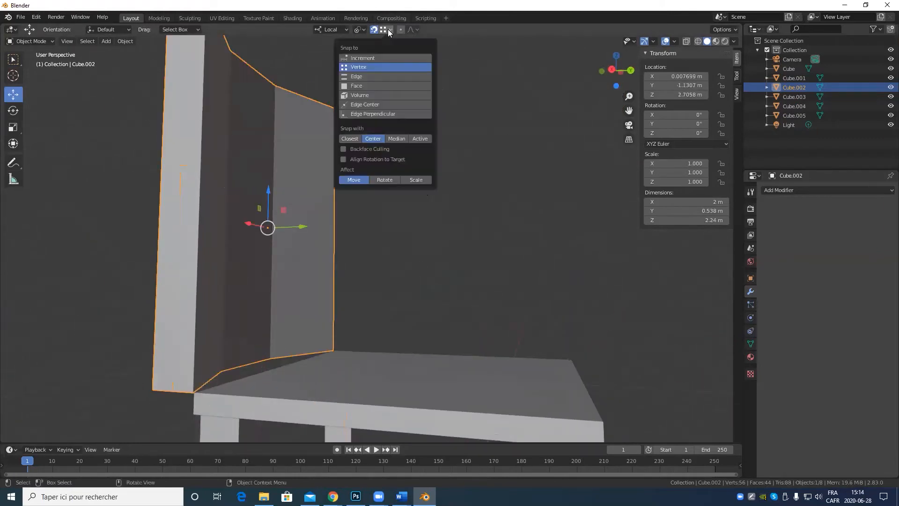
left_click(403, 138)
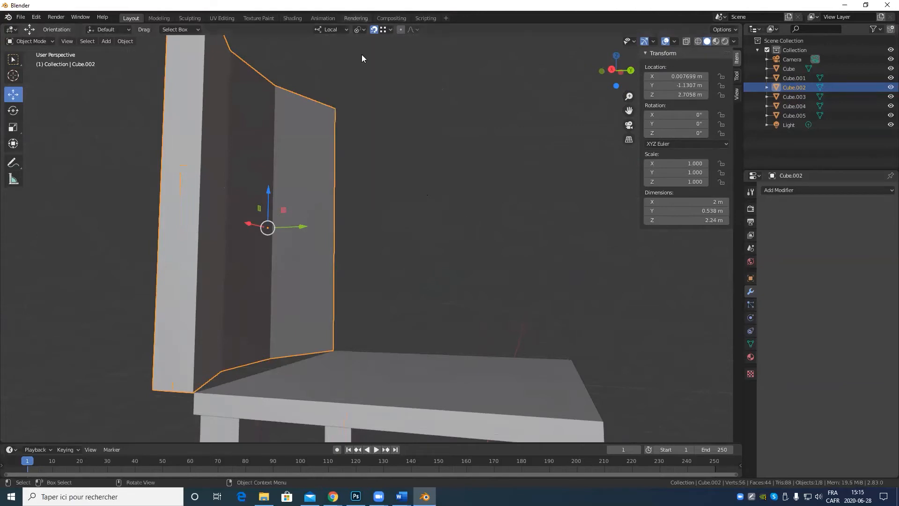
left_click(389, 30)
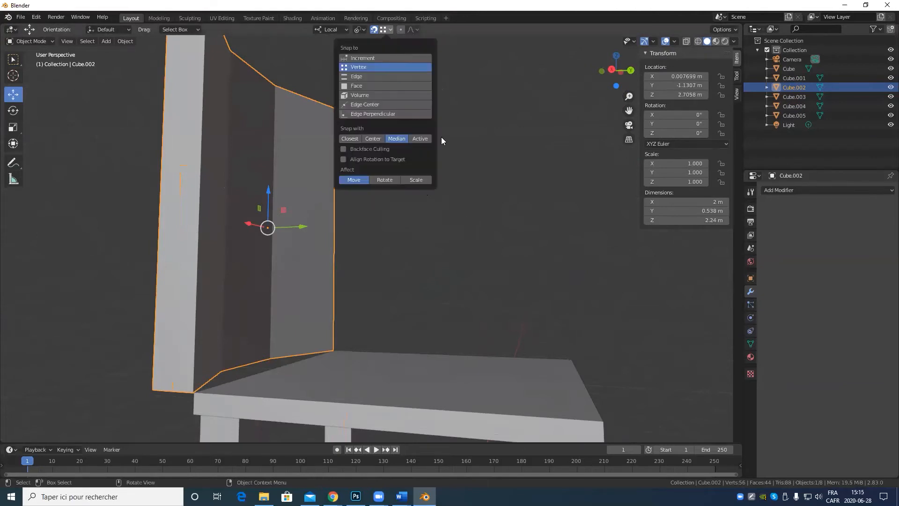
left_click(421, 139)
Enter Edit Mode on the backrest and make one outer bottom face active while its whole mesh stays selected.
middle_click_drag(352, 287, 328, 298)
key("Tab")
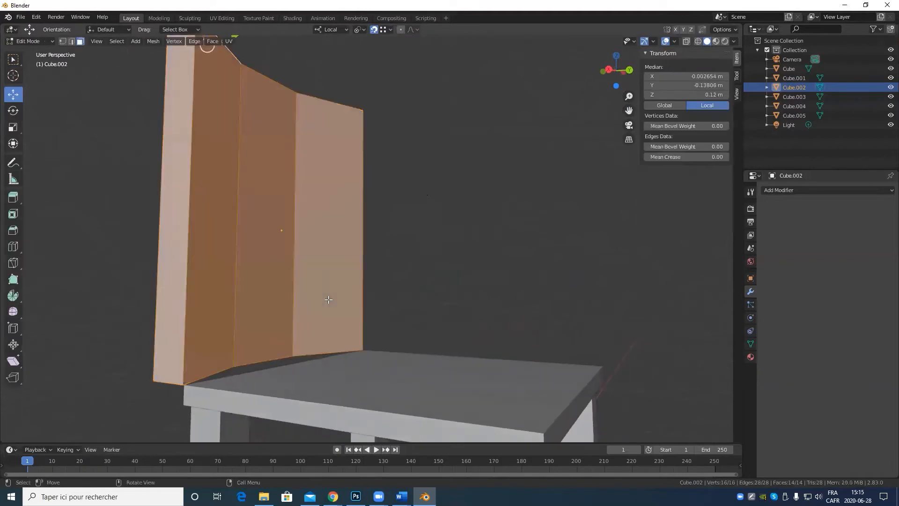
middle_click_drag(244, 253, 315, 210)
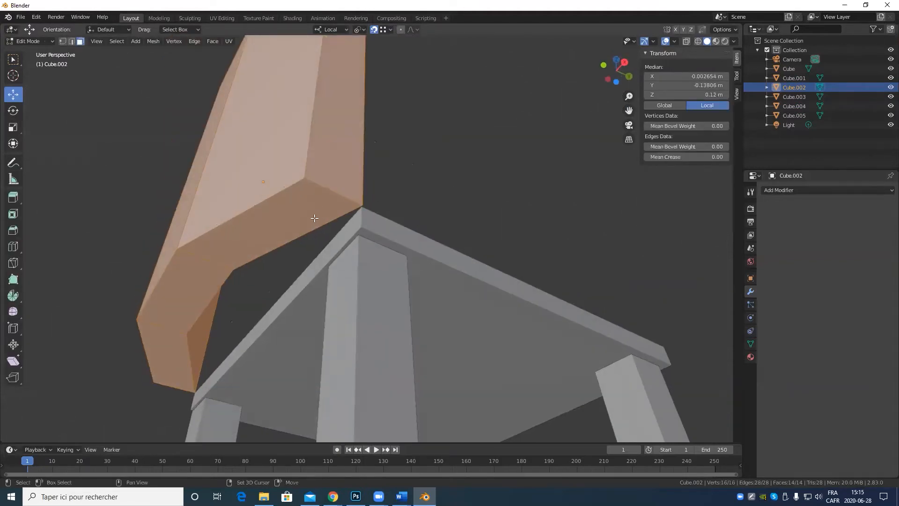
left_click(313, 217, "shift")
left_click(305, 224, "shift")
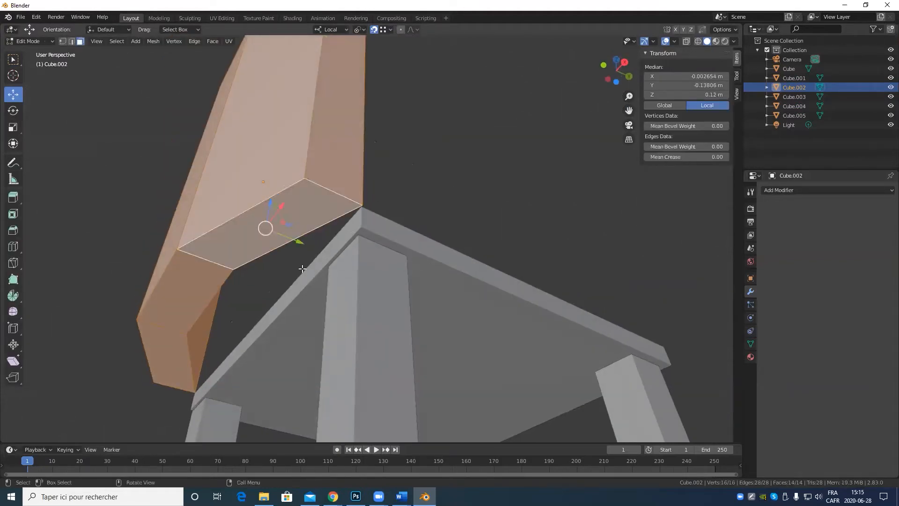
middle_click_drag(302, 268, 270, 284)
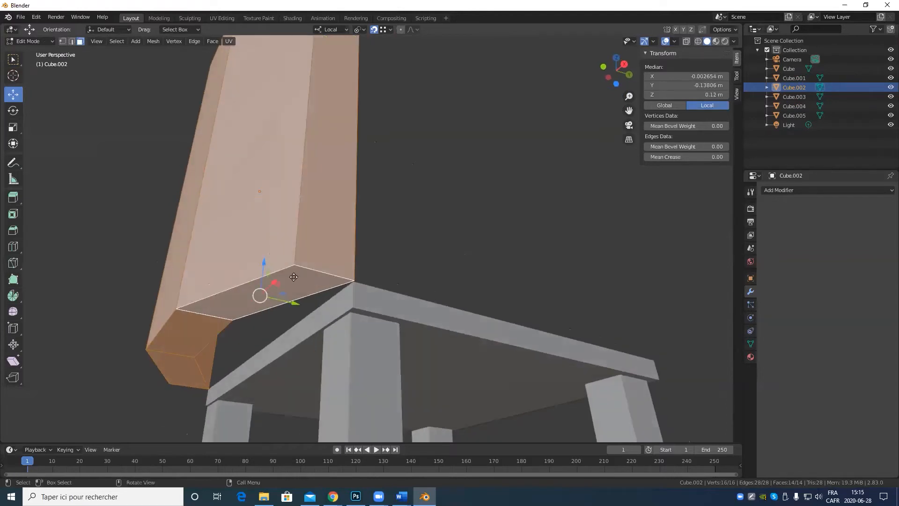
Try to move the whole backrest mesh along Z and Y with vertex snapping to the seat corner, and undo the move.
key("g")
key("z")
left_click_drag(358, 280, 357, 285)
left_click_drag(302, 303, 361, 278)
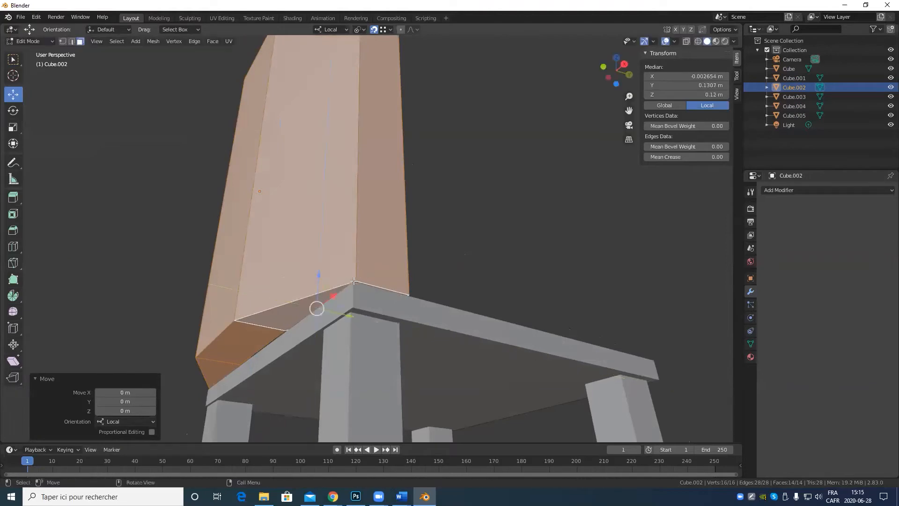
middle_click_drag(369, 285, 436, 272)
scroll(508, 235, "down", 5)
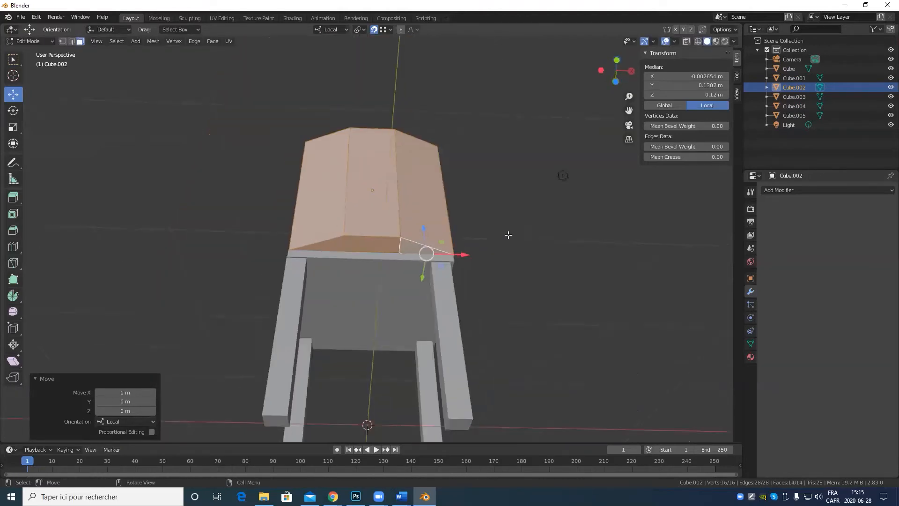
middle_click_drag(508, 234, 580, 249)
key("ctrl+z")
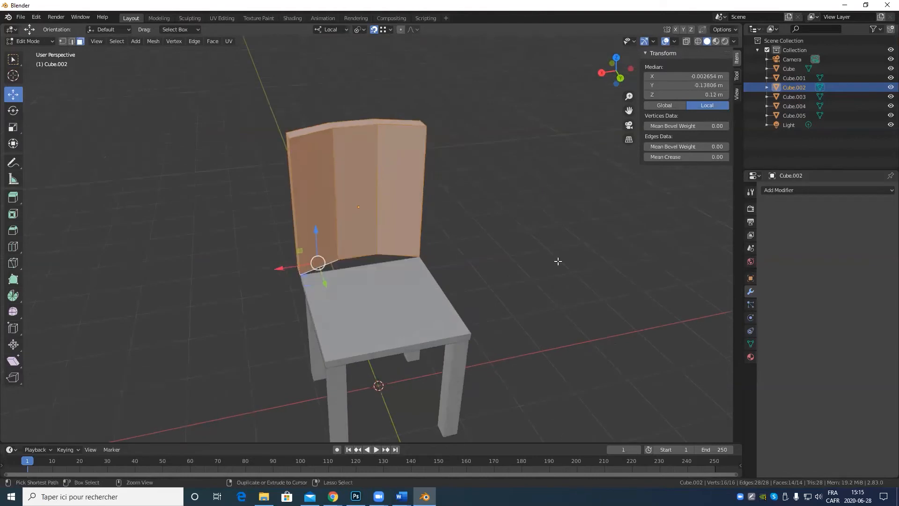
Change the snapping target to Volume.
scroll(539, 264, "up", 4)
middle_click_drag(408, 279, 403, 257)
scroll(398, 266, "down", 4)
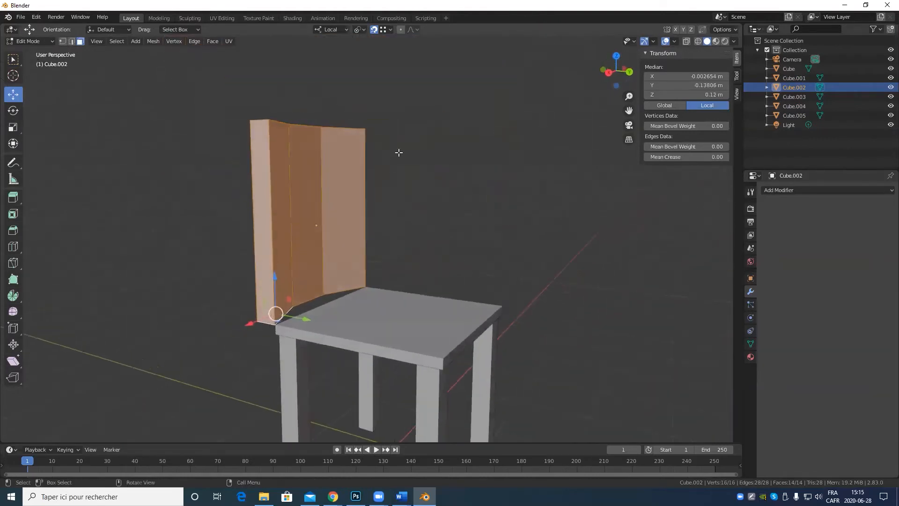
scroll(382, 229, "up", 2)
middle_click_drag(410, 179, 415, 220, "shift")
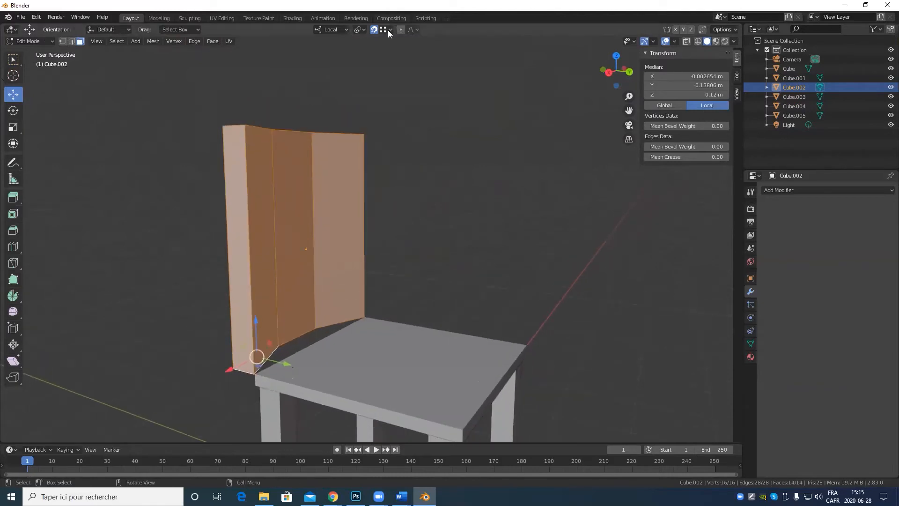
left_click(390, 30)
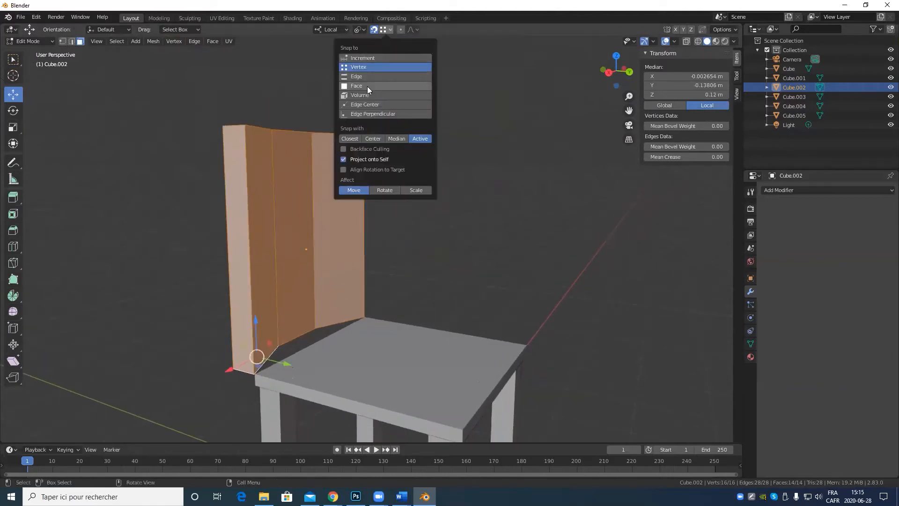
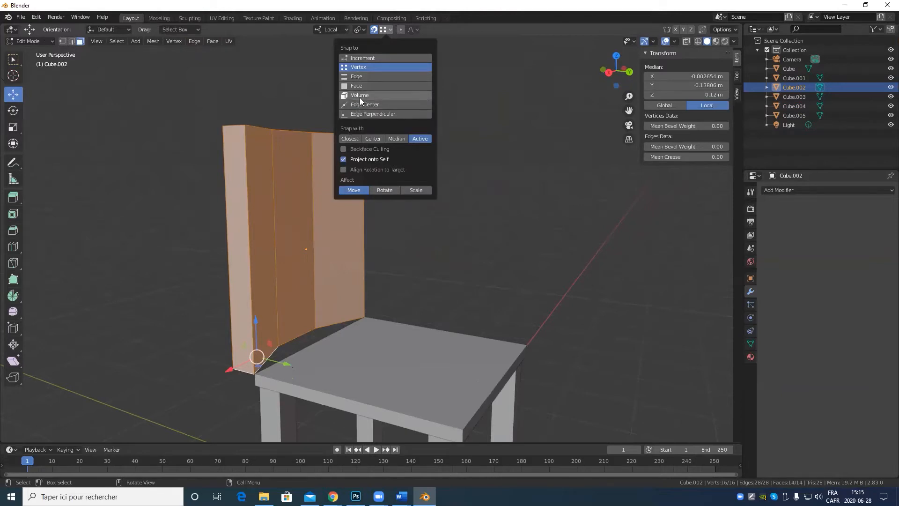
left_click(360, 96)
Return to Object Mode and move the backrest about 0.147 m along Y over the seat's rear edge with volume snapping.
middle_click_drag(349, 256, 294, 352)
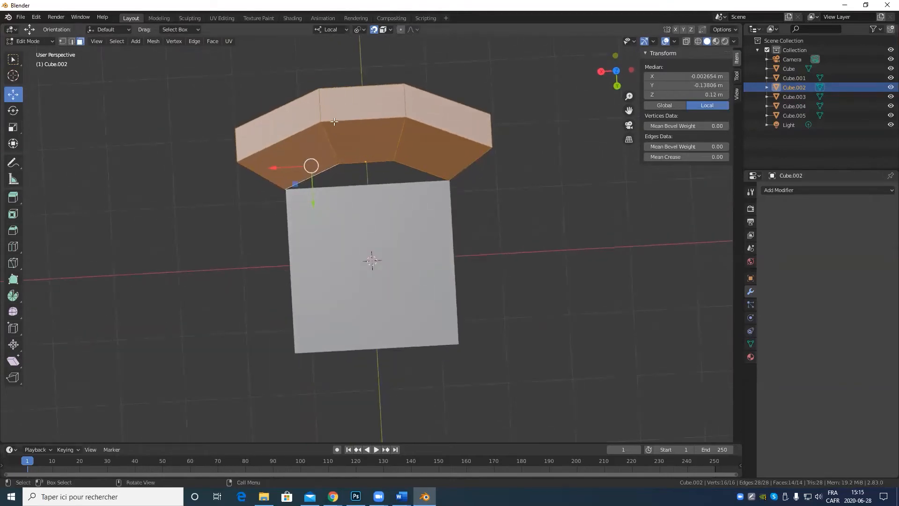
middle_click_drag(370, 176, 301, 346)
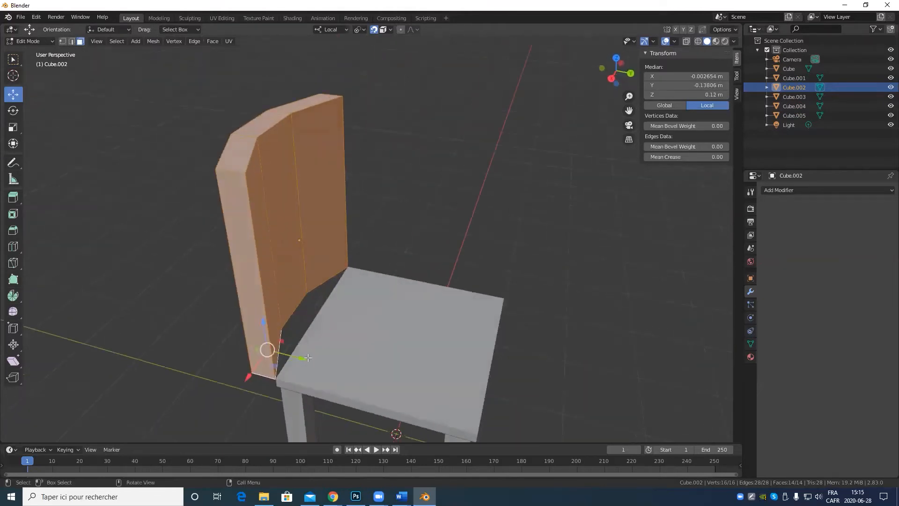
key("Tab")
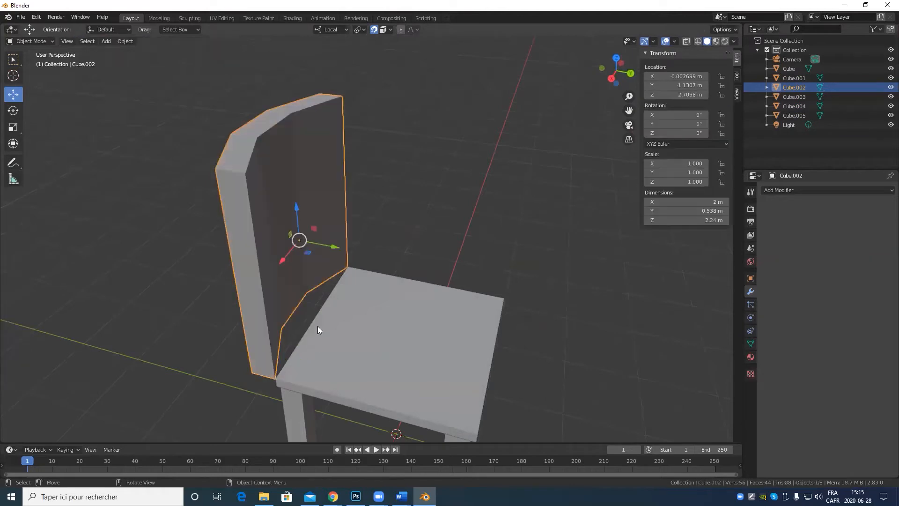
left_click_drag(335, 245, 282, 373)
middle_click_drag(302, 352, 380, 190)
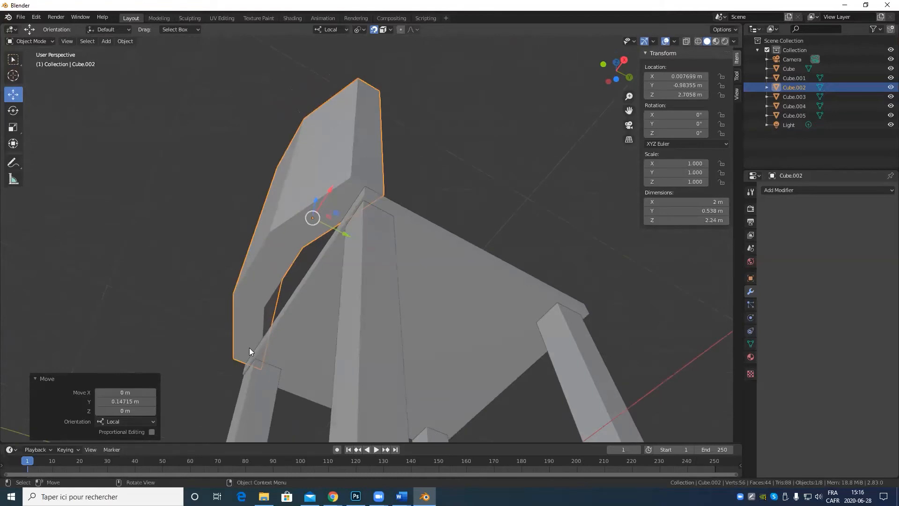
middle_click_drag(217, 399, 320, 313)
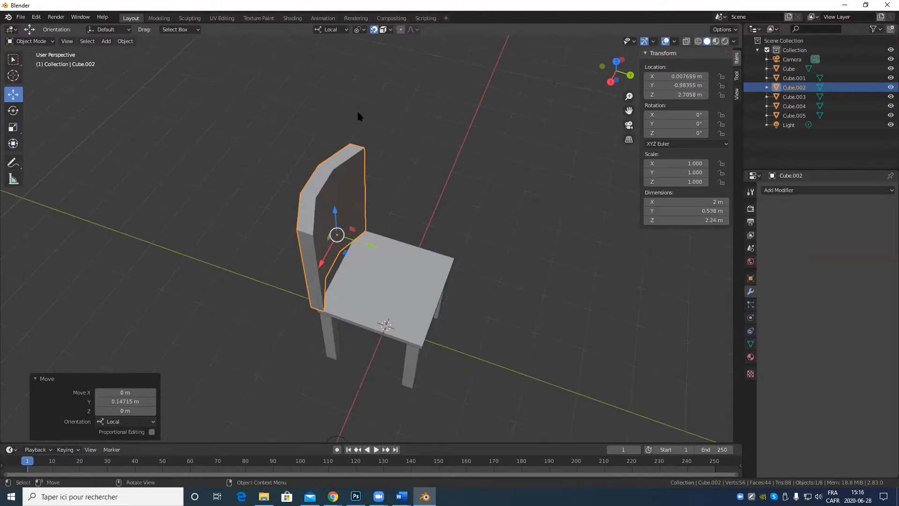
Check the snapping target choices, keep Volume, and select the chair seat.
left_click(389, 30)
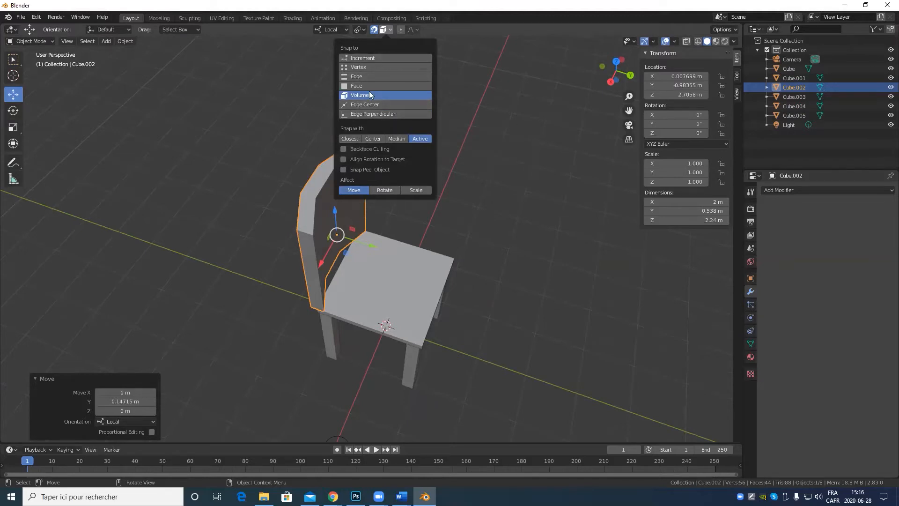
left_click(372, 289)
scroll(433, 351, "up", 5)
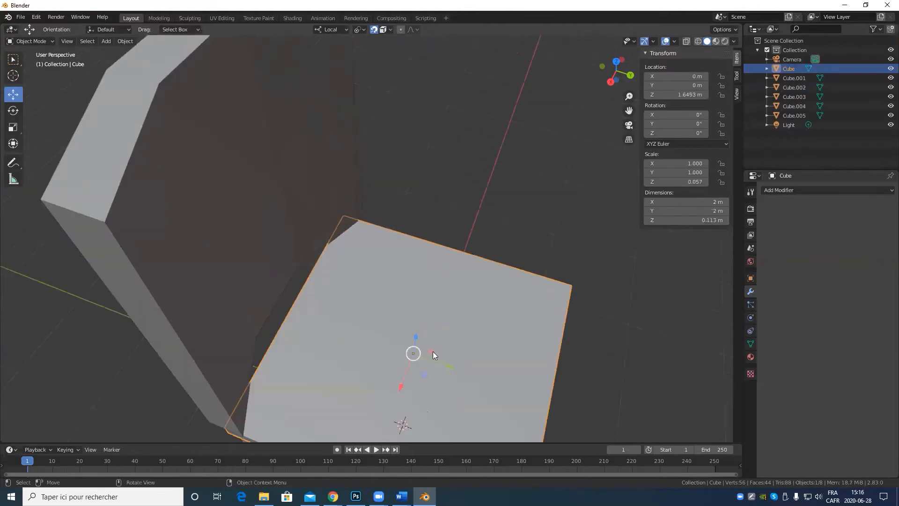
scroll(433, 352, "down", 5)
middle_click_drag(445, 330, 402, 317)
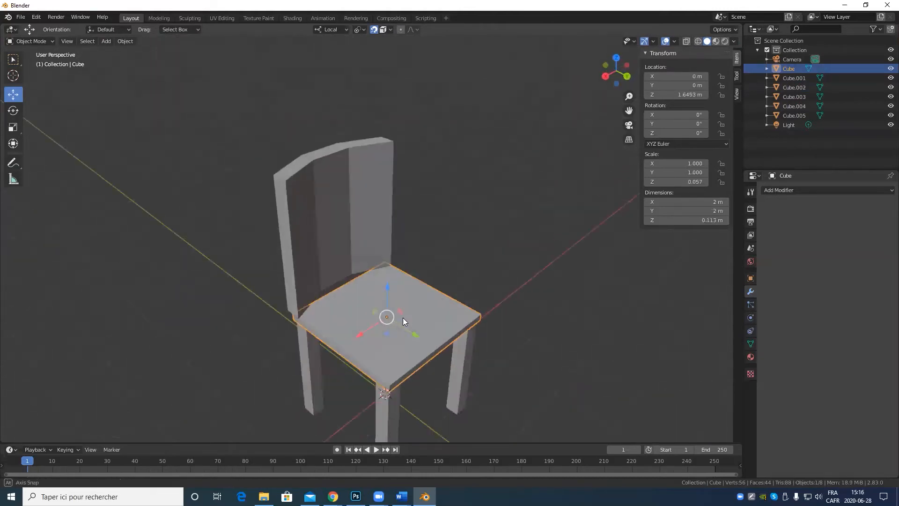
left_click(372, 31)
middle_click_drag(336, 304, 406, 377)
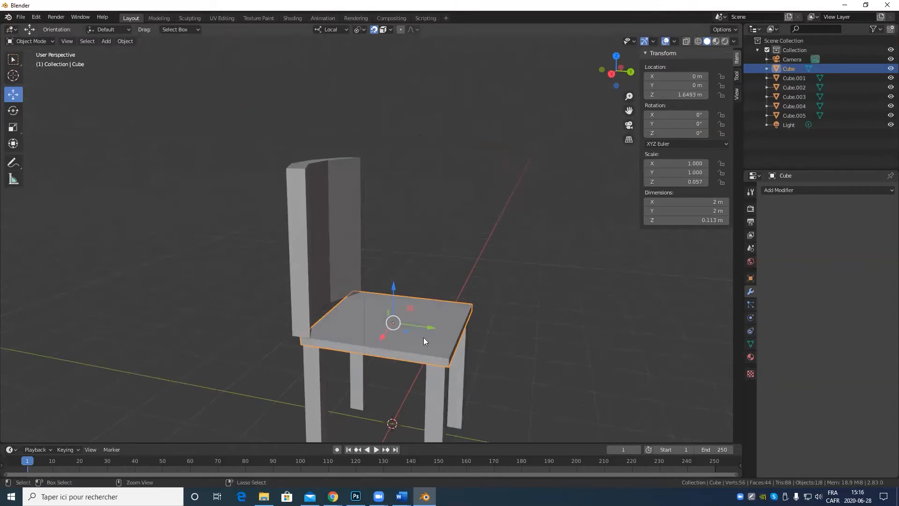
Try moving the seat along Z with snapping on, turn snapping off, retry about 0.11 m downward, and undo both moves.
left_click_drag(398, 291, 444, 357)
key("ctrl+z")
left_click(373, 30)
left_click_drag(393, 288, 329, 293)
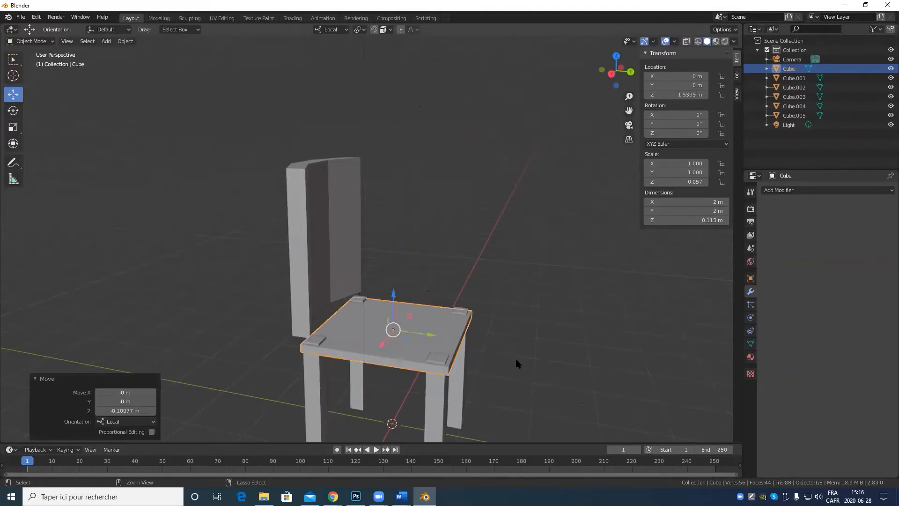
key("ctrl+z")
Examine the seat and its joint with the backrest in Object Mode and Edit Mode.
scroll(374, 275, "down", 3)
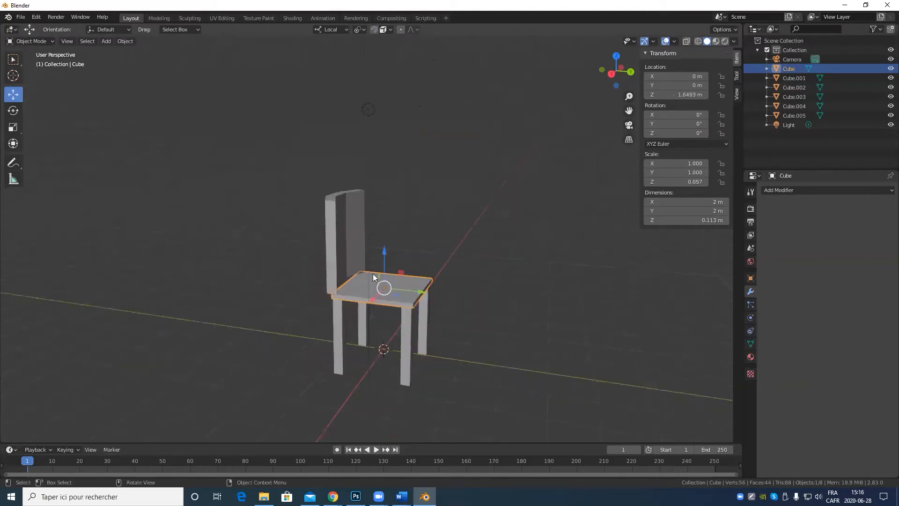
middle_click_drag(389, 295, 395, 366)
scroll(366, 162, "up", 4)
scroll(422, 286, "down", 4)
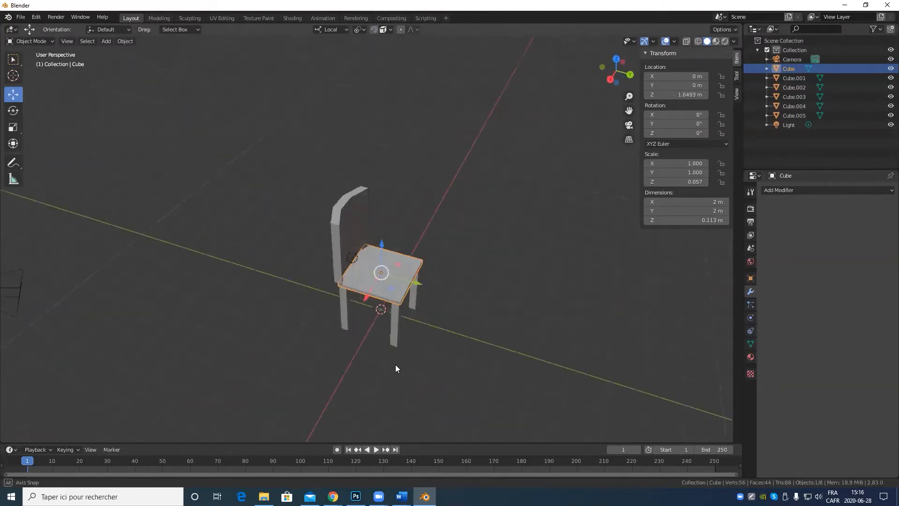
scroll(434, 307, "up", 5)
mouse_move(433, 305)
middle_mouse_down()
mouse_move(435, 331)
mouse_move(448, 281)
mouse_move(448, 307)
mouse_move(418, 324)
mouse_move(421, 313)
middle_mouse_up()
key("Tab")
scroll(448, 319, "down", 3)
scroll(469, 341, "up", 5)
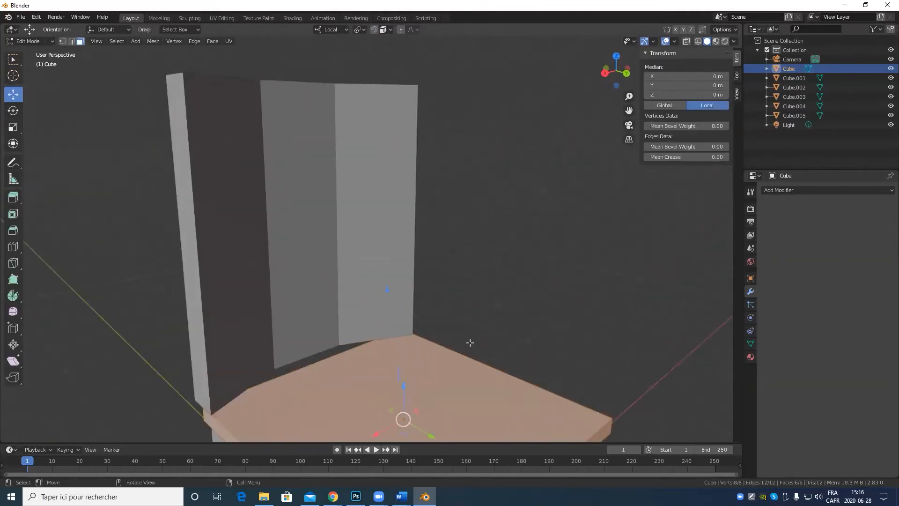
middle_click_drag(385, 363, 345, 213, "shift")
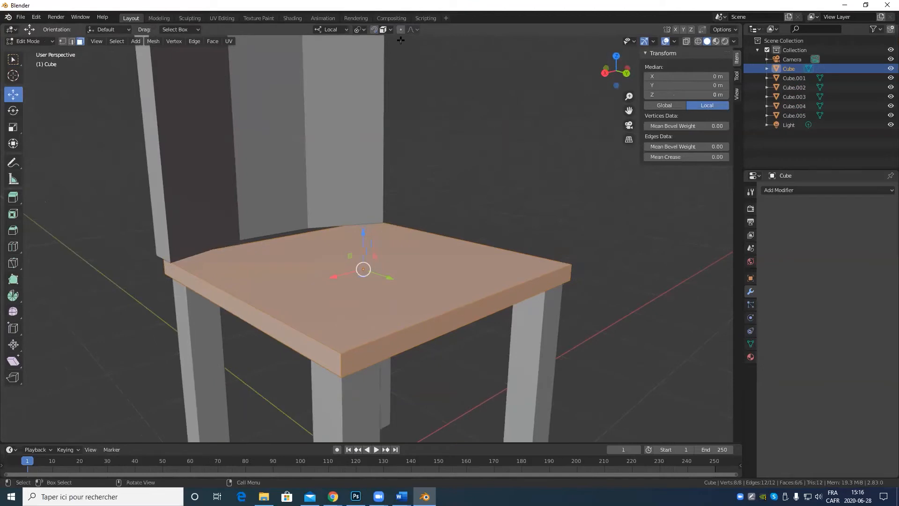
key("Tab")
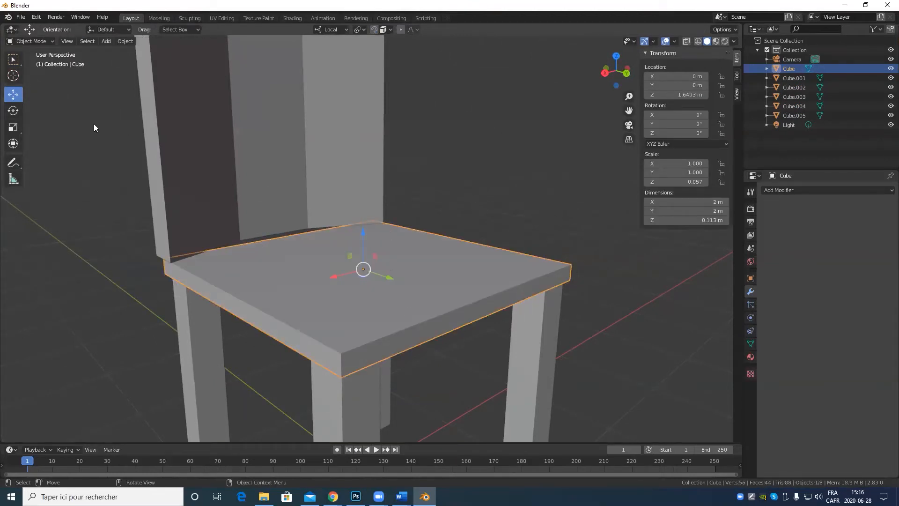
Tilt the seat with trackball rotation to about -38.5° on X, 26° on Y and -28° on Z.
left_click(13, 110)
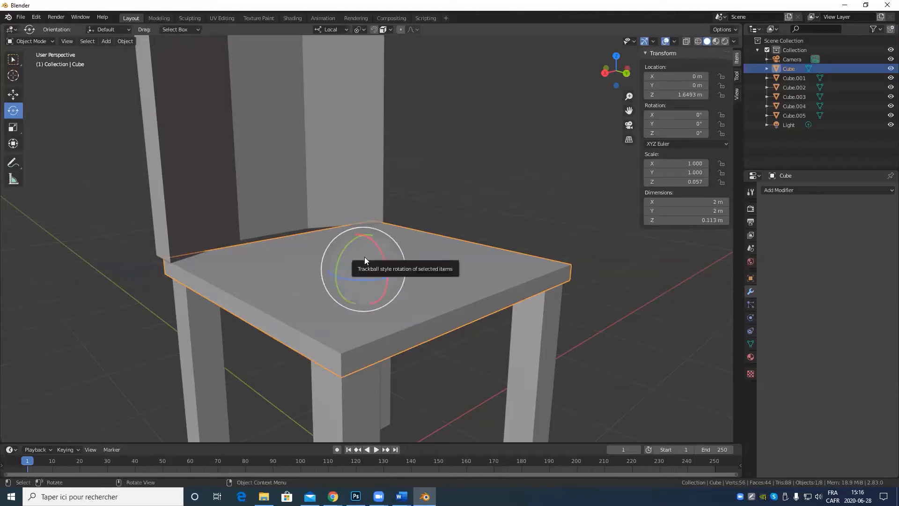
left_click_drag(364, 256, 402, 262)
left_click_drag(328, 268, 350, 290)
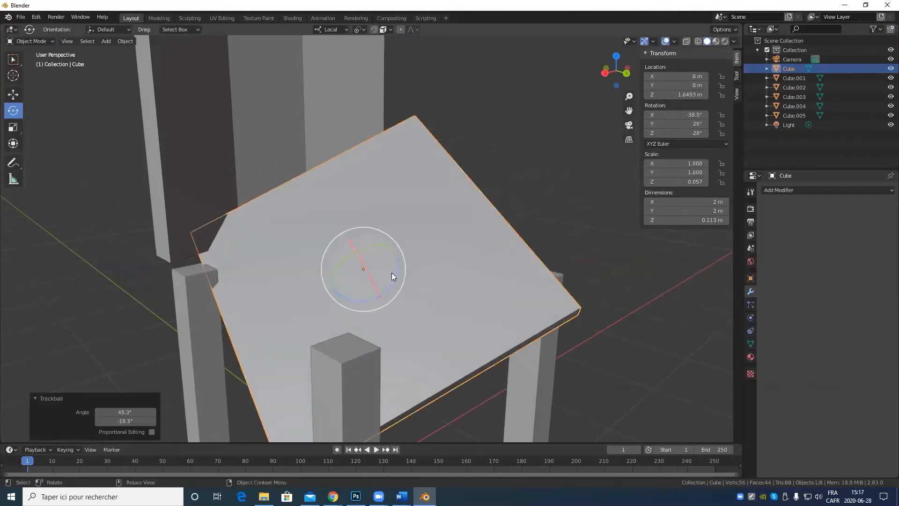
In Edit Mode, select a long edge of the tilted seat and create a custom transform orientation from it.
mouse_move(391, 273)
middle_mouse_down()
mouse_move(428, 263)
mouse_move(380, 273)
middle_mouse_up()
key("Tab")
scroll(430, 268, "down", 4)
scroll(415, 226, "up", 2)
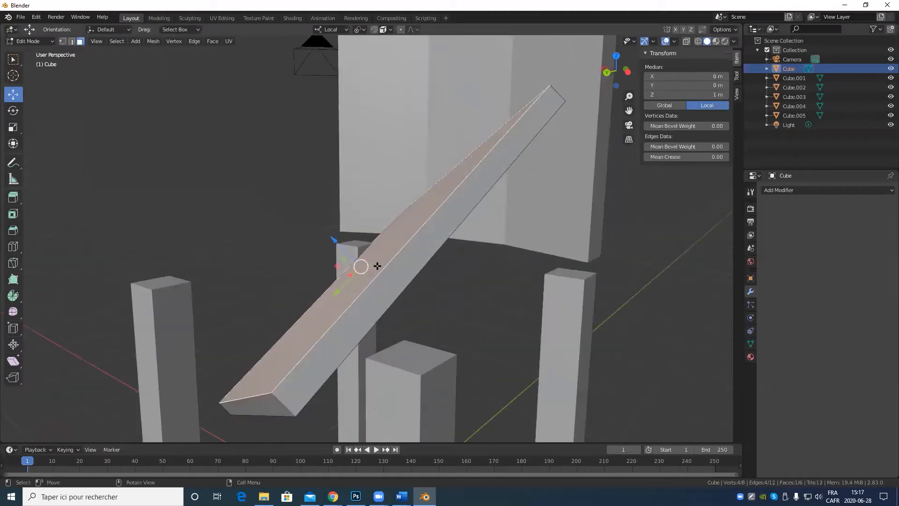
key("2")
left_click(400, 259)
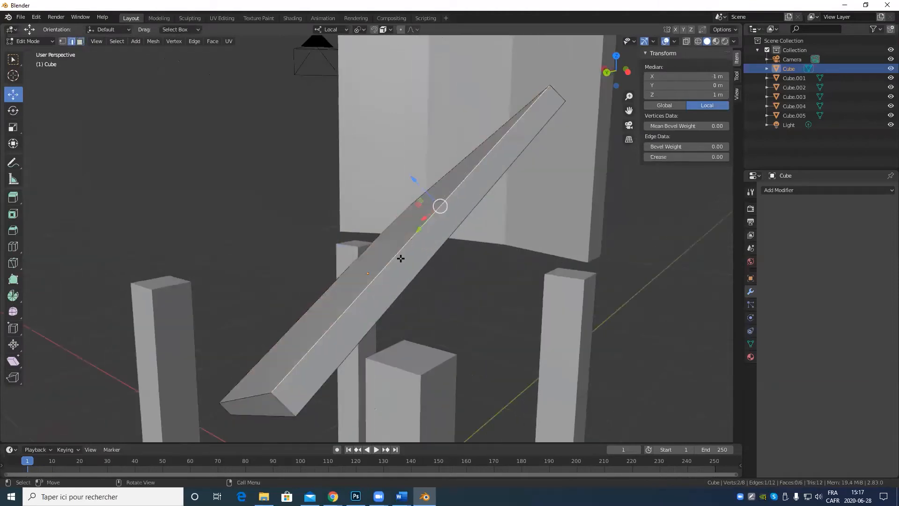
left_click(344, 29)
left_click(341, 30)
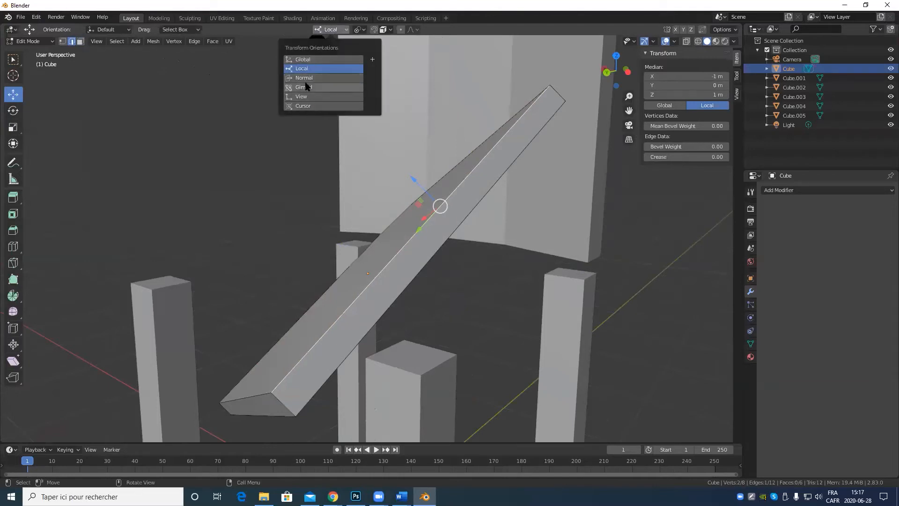
left_click(374, 59)
middle_click_drag(518, 263, 365, 332)
scroll(365, 331, "up", 4)
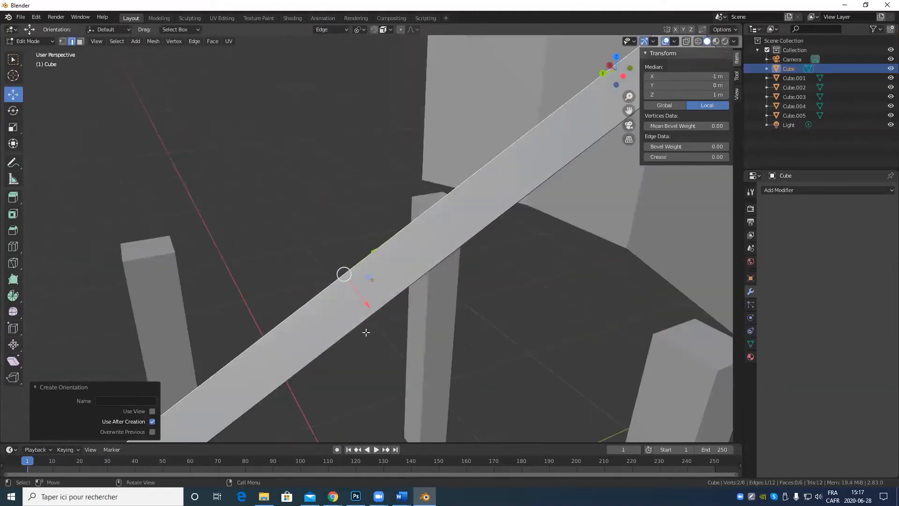
Select the seat's whole mesh, rotate it freely under the custom Edge orientation, and return to Object Mode.
left_click(332, 30)
scroll(342, 291, "down", 3)
middle_click_drag(357, 286, 459, 283)
key("a")
key("r")
left_click(442, 221)
key("Tab")
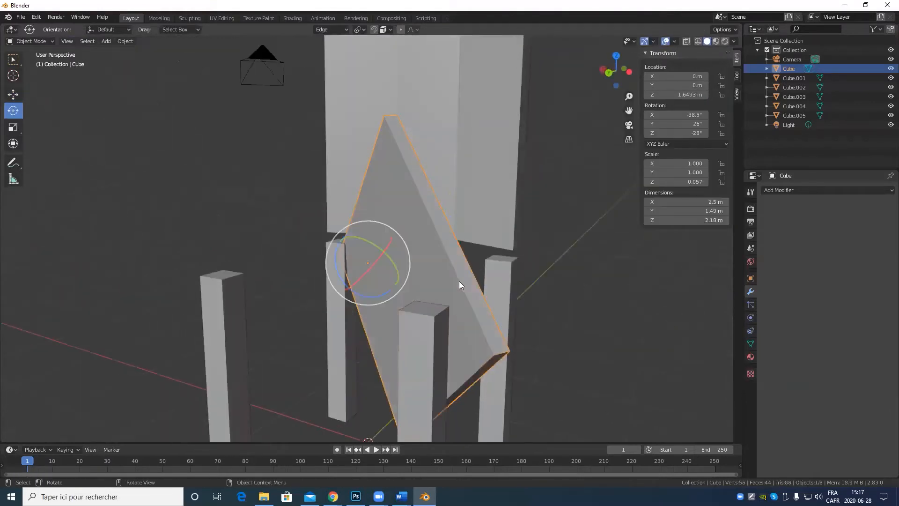
Reselect the seat's long edge in Edit Mode and create a second custom orientation from it.
middle_click_drag(377, 296, 436, 318)
key("Tab")
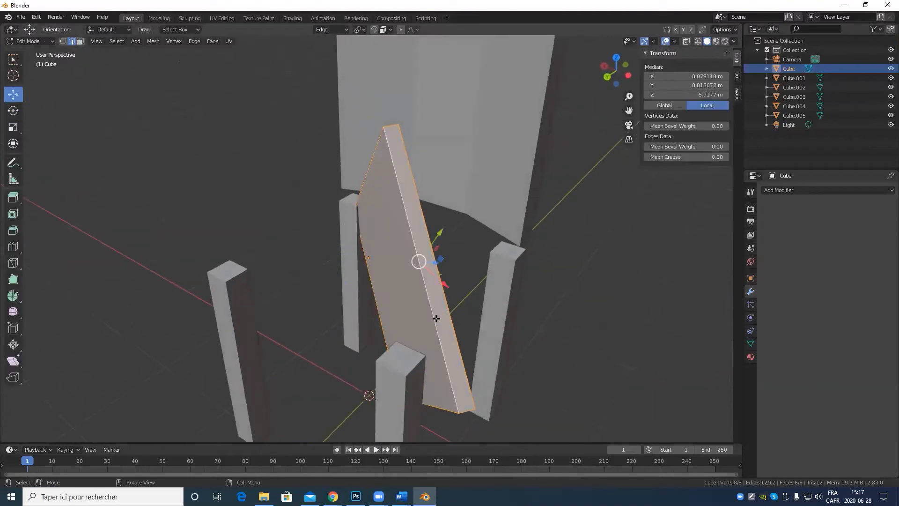
left_click(430, 308)
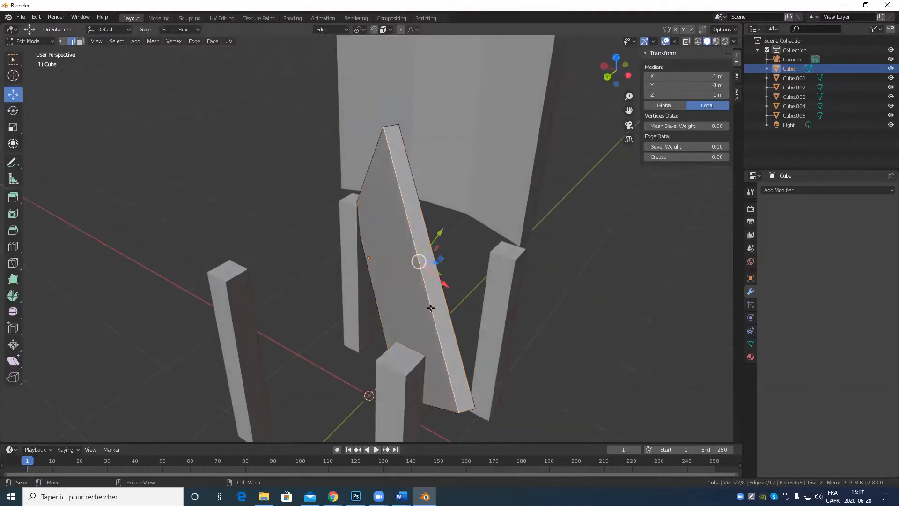
left_click(343, 30)
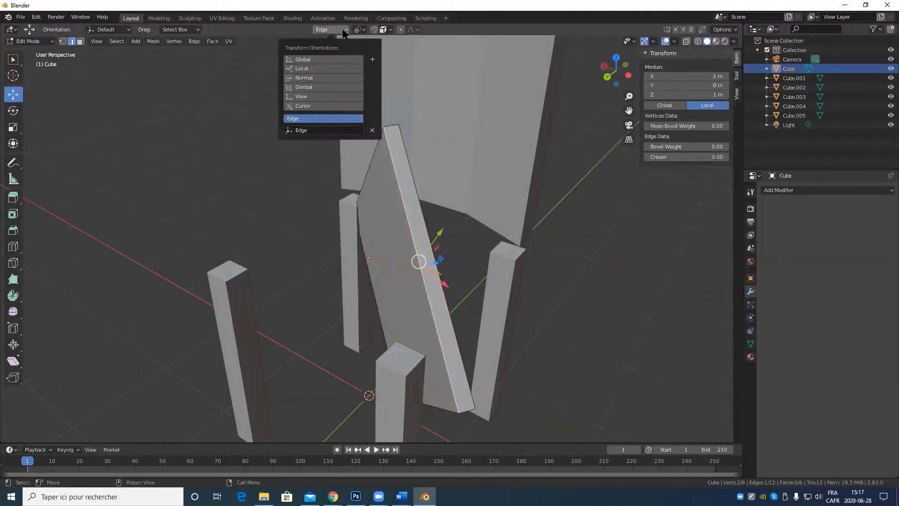
left_click(373, 60)
Try to move the short edge at the seat's raised corner along the custom Y axis, and undo the move.
middle_click_drag(412, 103, 434, 215)
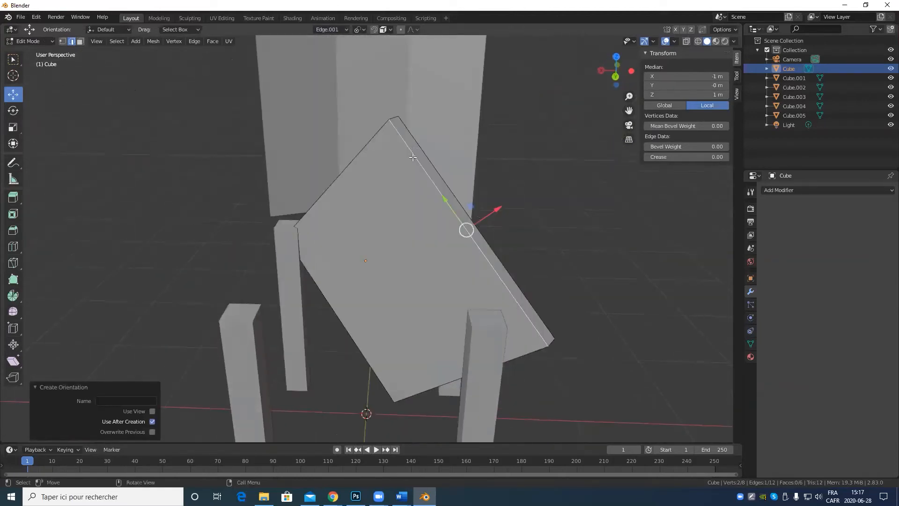
left_click(395, 117)
left_click_drag(371, 82, 461, 213)
key("ctrl+z")
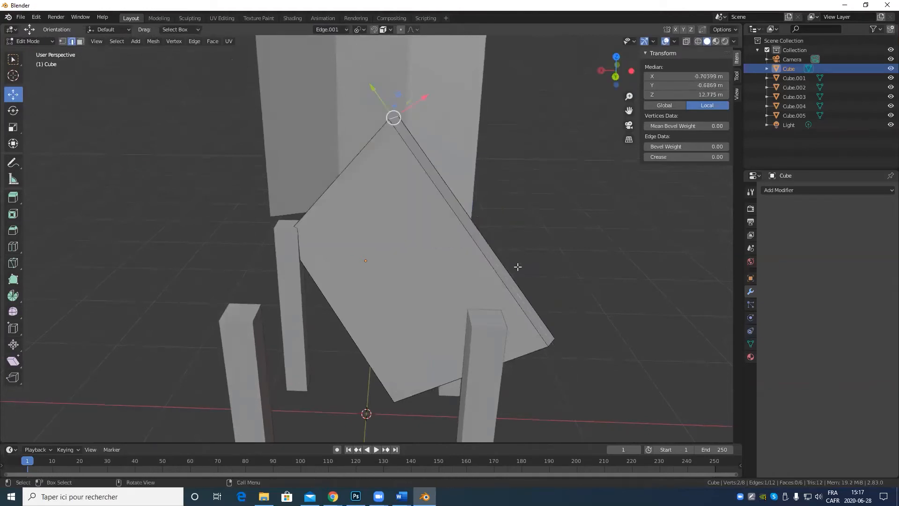
Select the seat's long narrow side face in face mode and create a custom transform orientation from it.
middle_click_drag(505, 249, 489, 242)
key("3")
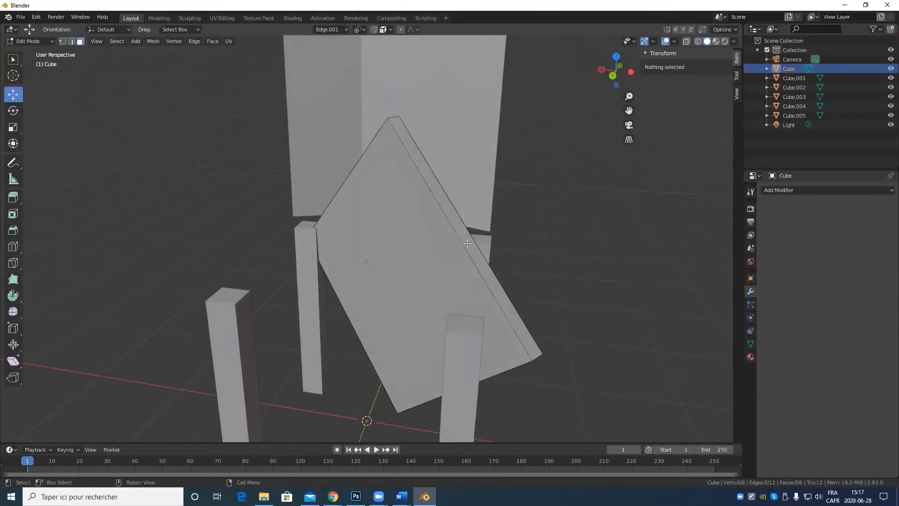
left_click(460, 234)
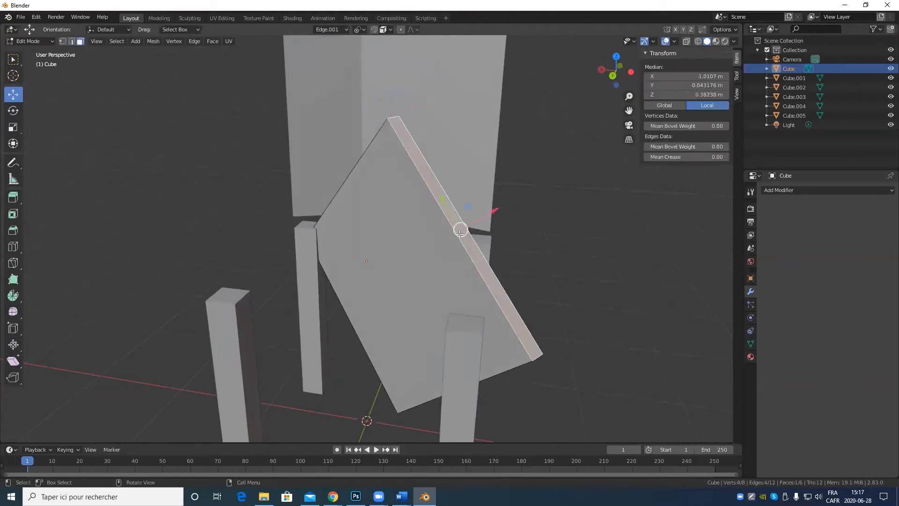
left_click(341, 30)
left_click(373, 58)
middle_click_drag(495, 203, 441, 238)
middle_click_drag(447, 290, 550, 281)
Examine the tilted seat and its rotation gizmo in Object Mode under the custom Face orientation.
key("Tab")
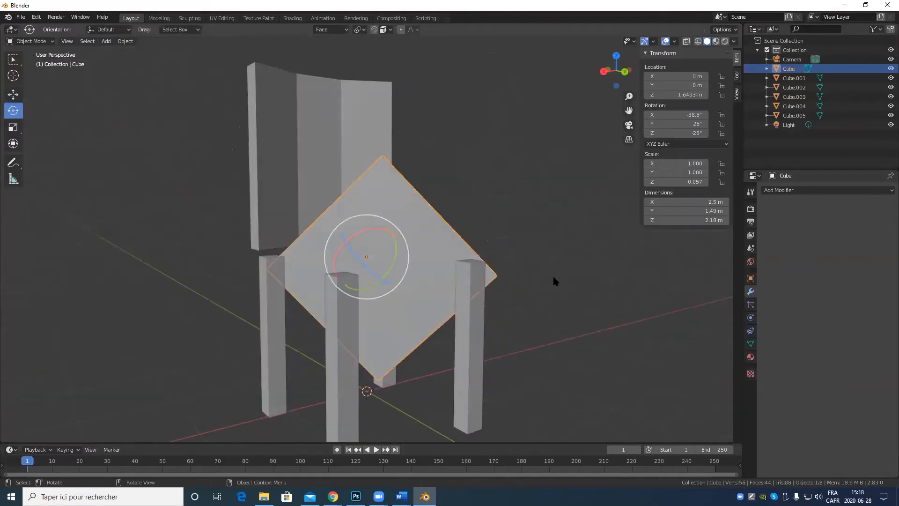
scroll(535, 280, "down", 4)
scroll(539, 268, "down", 5)
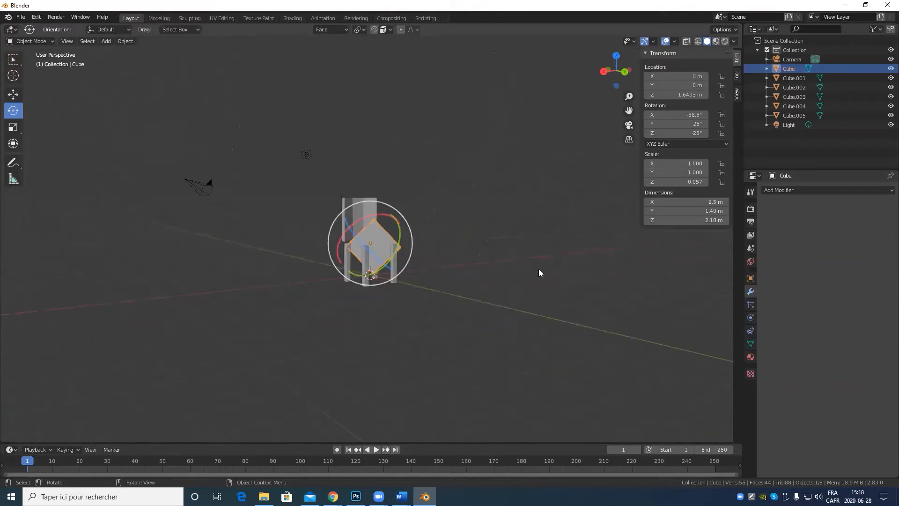
scroll(538, 269, "up", 5)
scroll(524, 276, "up", 5)
middle_click_drag(515, 278, 456, 257)
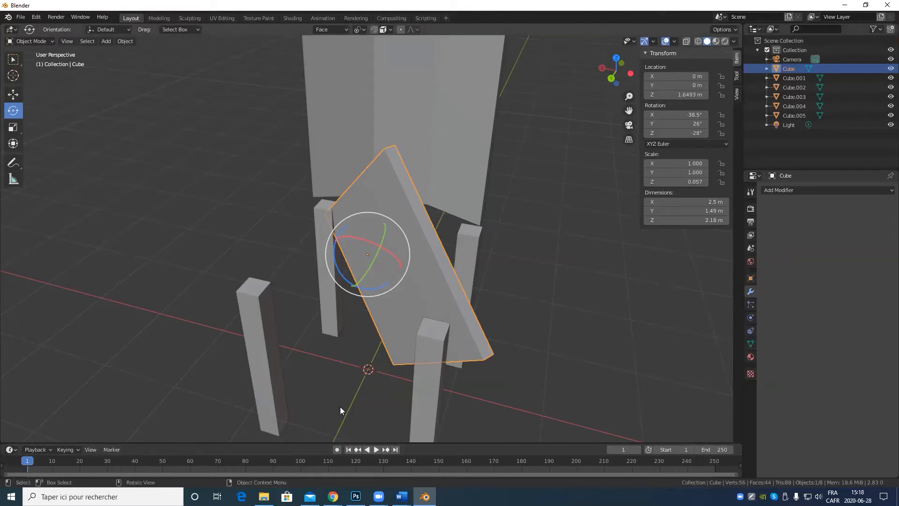
mouse_move(378, 375)
middle_mouse_down()
mouse_move(342, 378)
mouse_move(383, 383)
middle_mouse_up()
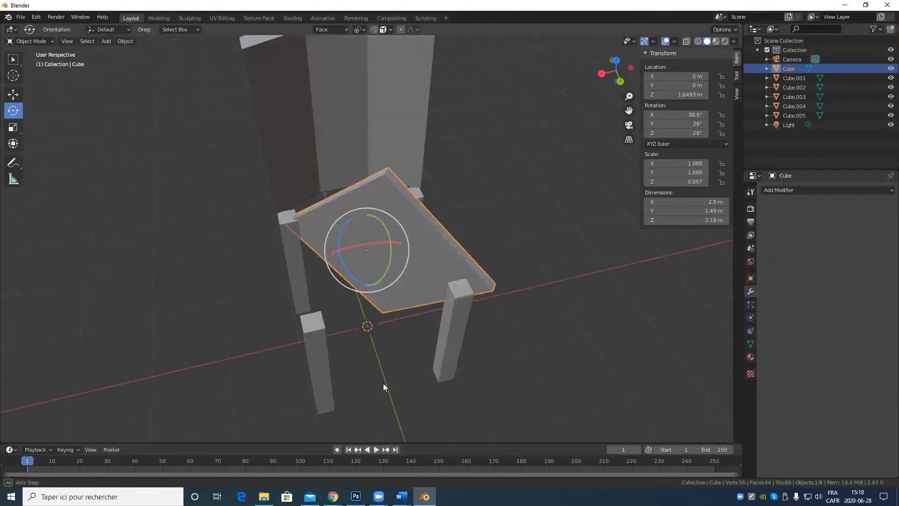
middle_click_drag(395, 280, 410, 320)
scroll(428, 261, "up", 4)
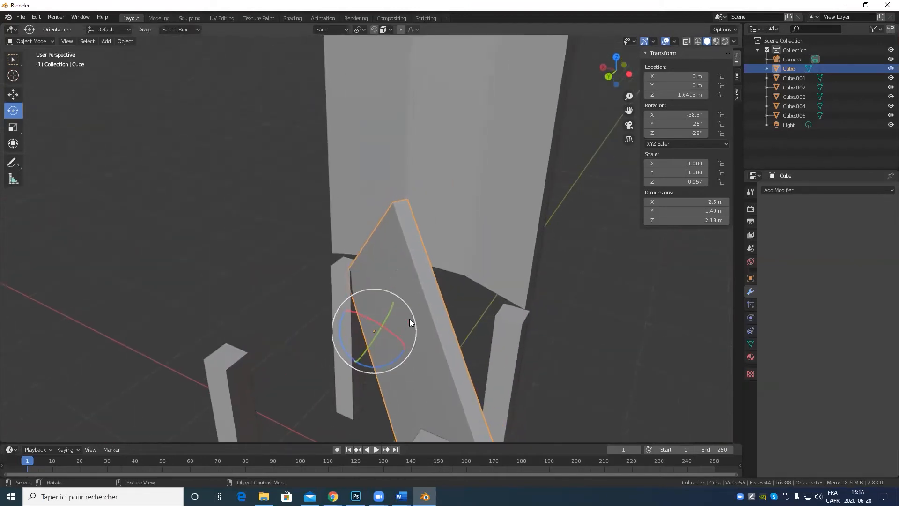
In Edit Mode, select the vertex at the seat's raised corner and snap the 3D cursor to it.
key("Tab")
key("1")
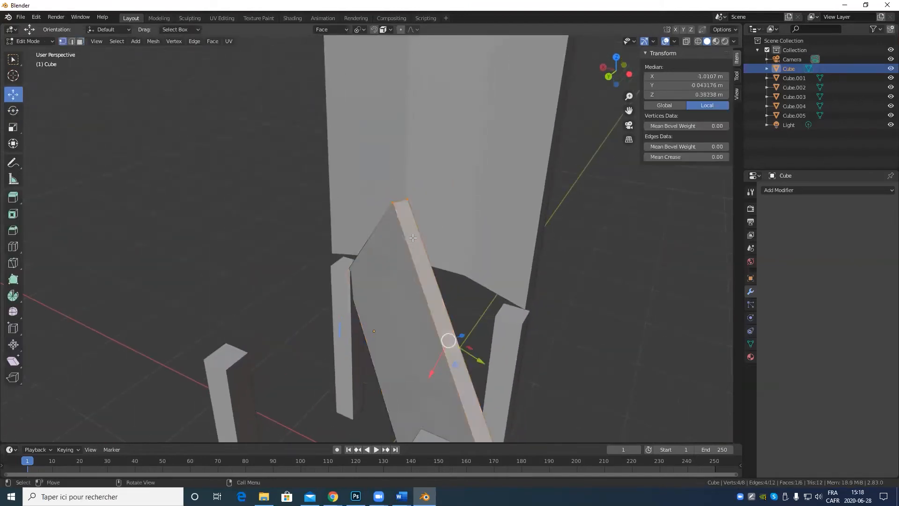
left_click(390, 204)
middle_click_drag(369, 197, 465, 289)
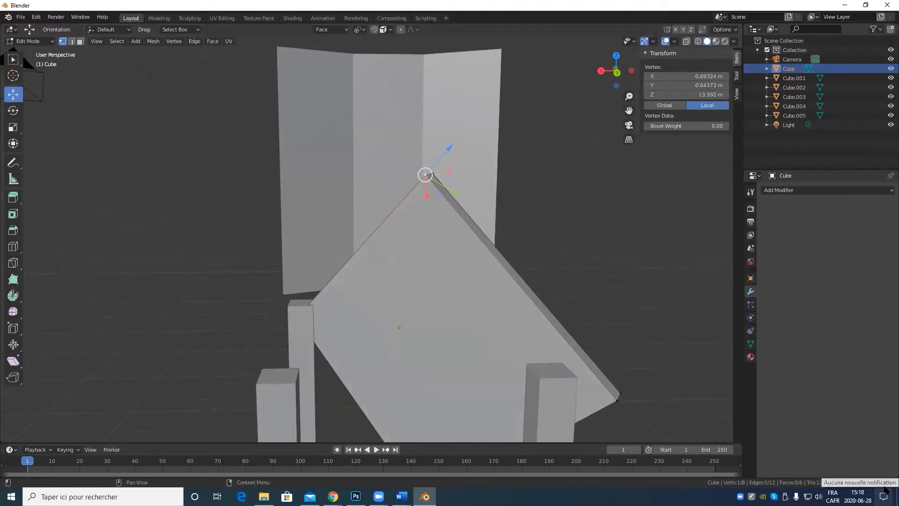
key("shift+s")
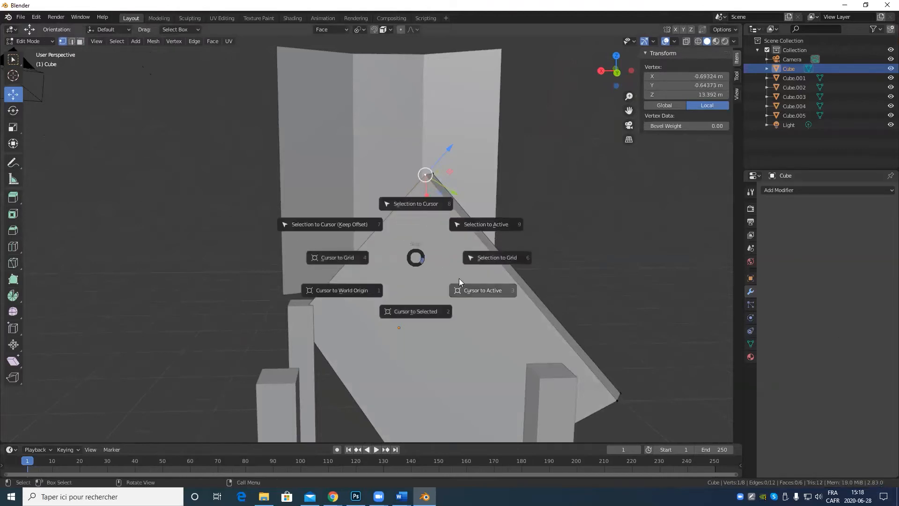
left_click(489, 291)
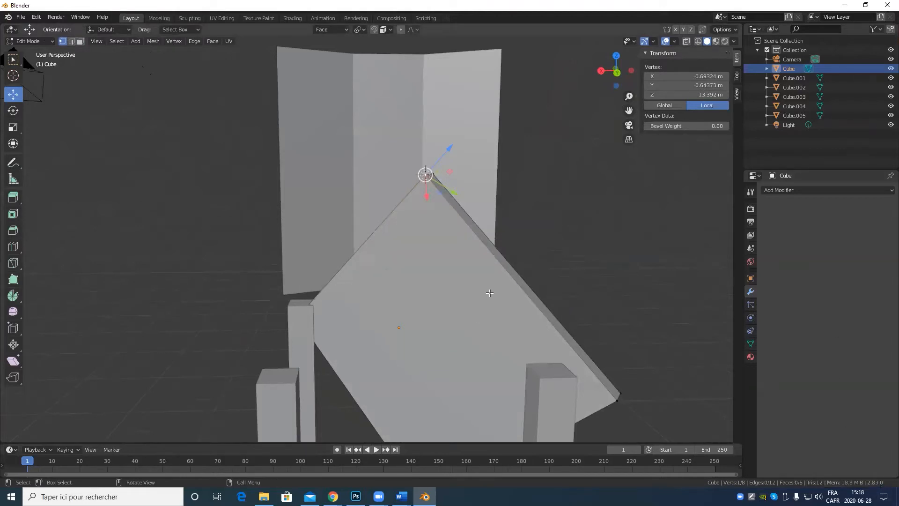
Select the vertices at both ends of the seat's narrow side, finishing with the second vertex at the raised corner.
scroll(475, 262, "down", 5)
middle_click_drag(475, 262, 427, 291)
left_click(431, 374)
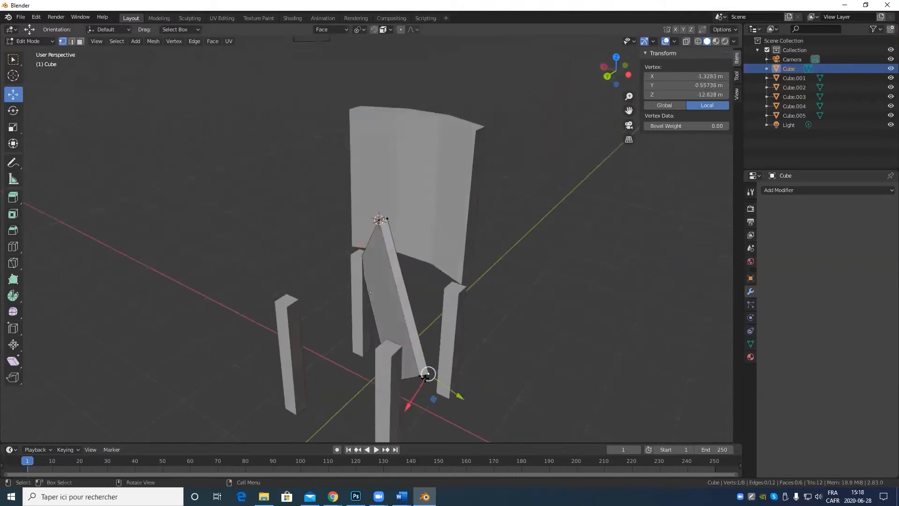
left_click(409, 372, "shift")
left_click(395, 225, "shift")
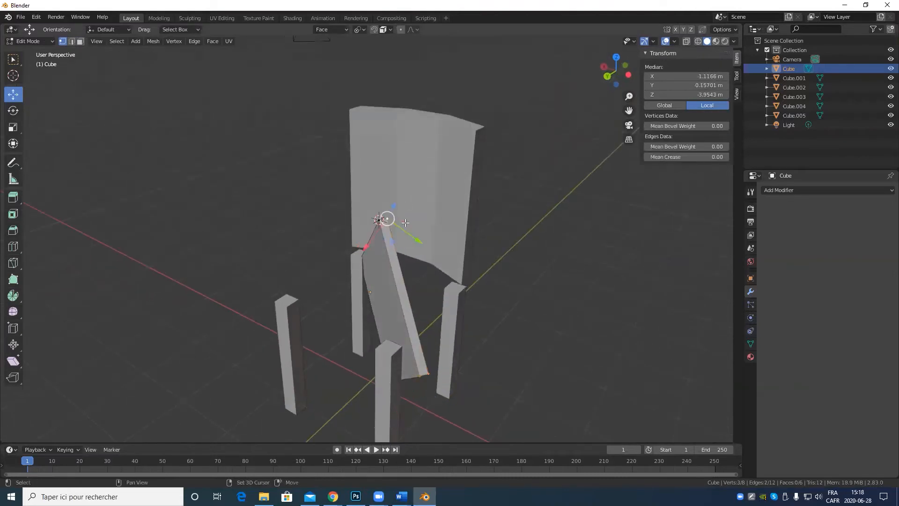
Set the transform pivot point to the 3D Cursor.
scroll(290, 243, "up", 3)
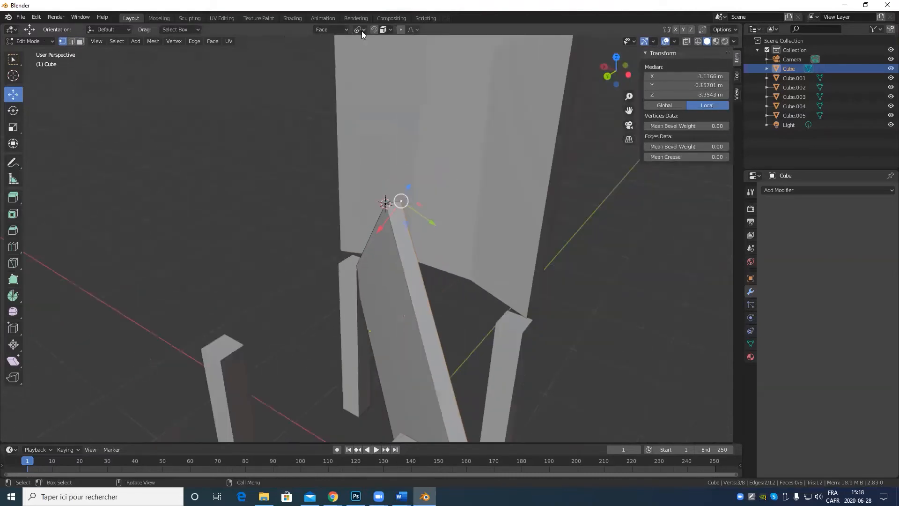
left_click(361, 31)
left_click(395, 52)
middle_click_drag(387, 278, 411, 201)
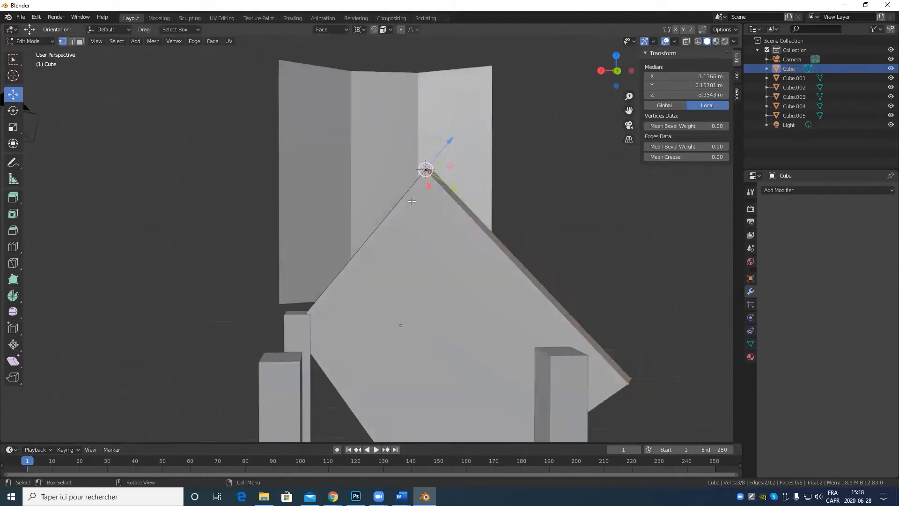
Try to move the selected seat vertices freely, and undo the move.
key("g")
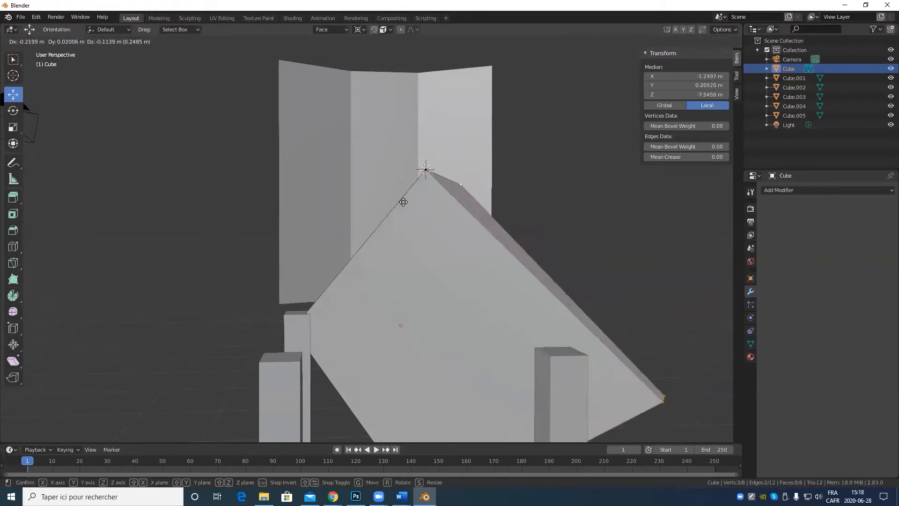
left_click_drag(404, 174, 457, 151)
key("ctrl+z")
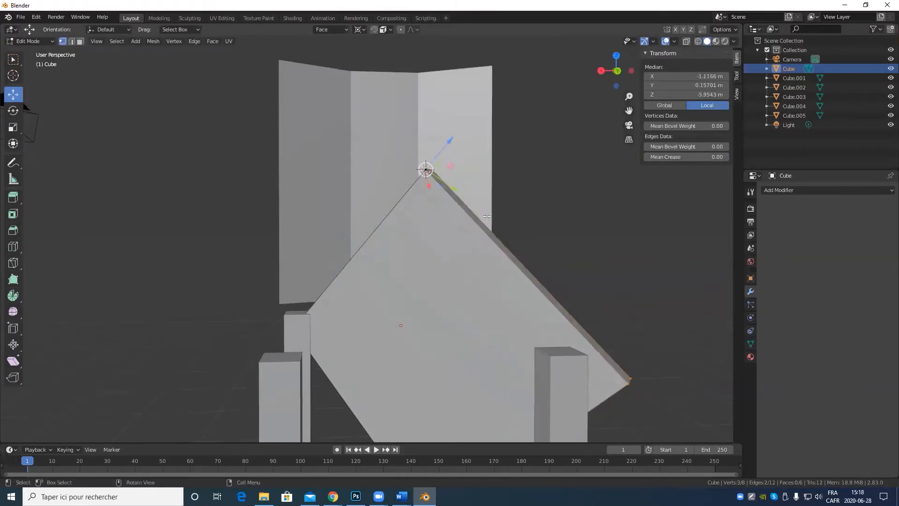
Set snapping to target Vertex and to snap with Closest.
scroll(453, 223, "down", 3)
middle_click_drag(454, 223, 503, 218)
scroll(515, 218, "up", 4)
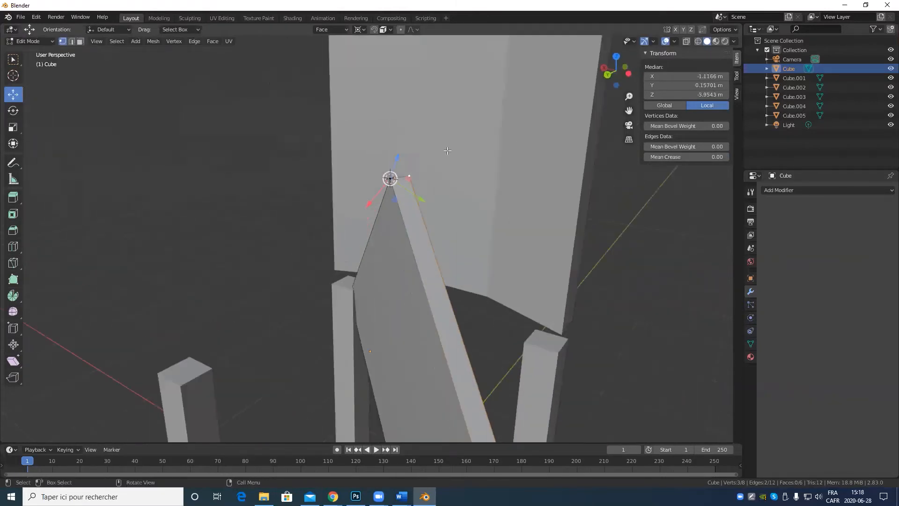
middle_click_drag(448, 151, 328, 218, "shift")
middle_click_drag(281, 262, 304, 247)
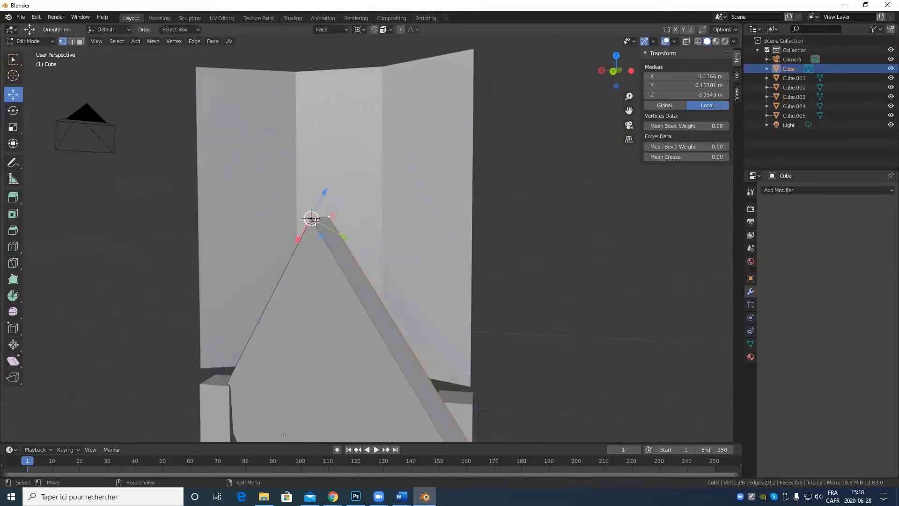
mouse_move(315, 216)
left_mouse_down()
mouse_move(347, 207)
mouse_move(312, 216)
left_mouse_up()
left_click(391, 30)
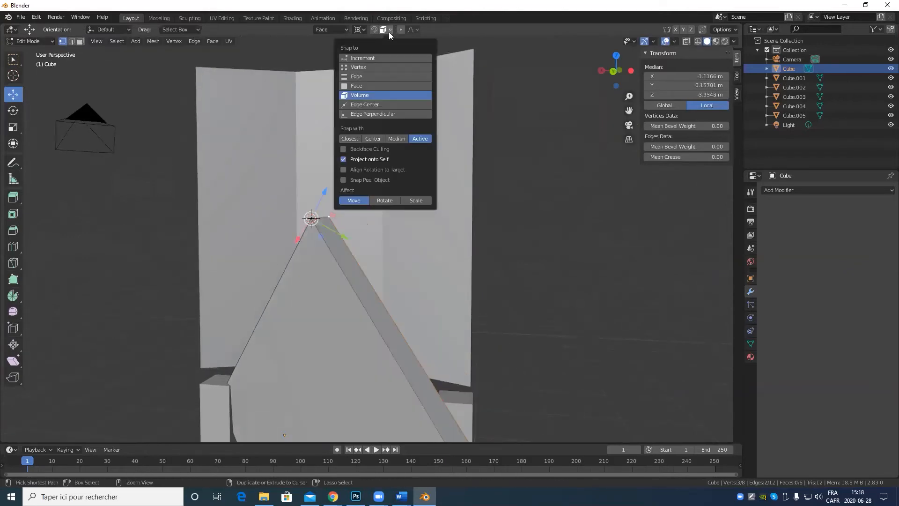
left_click(373, 66)
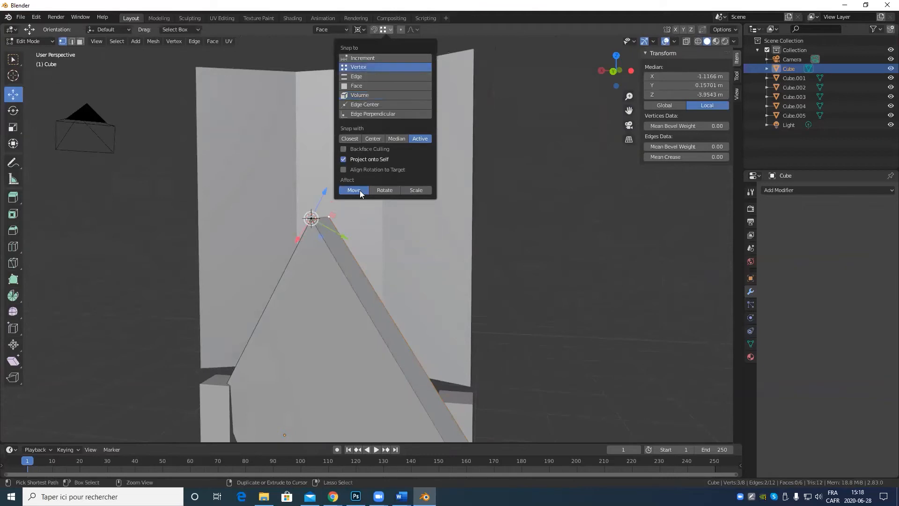
left_click(350, 139)
Try to move the selected seat vertices from the 3D cursor pivot, and undo the move.
left_click_drag(318, 214, 313, 213)
scroll(516, 216, "down", 5)
middle_click_drag(515, 216, 480, 246)
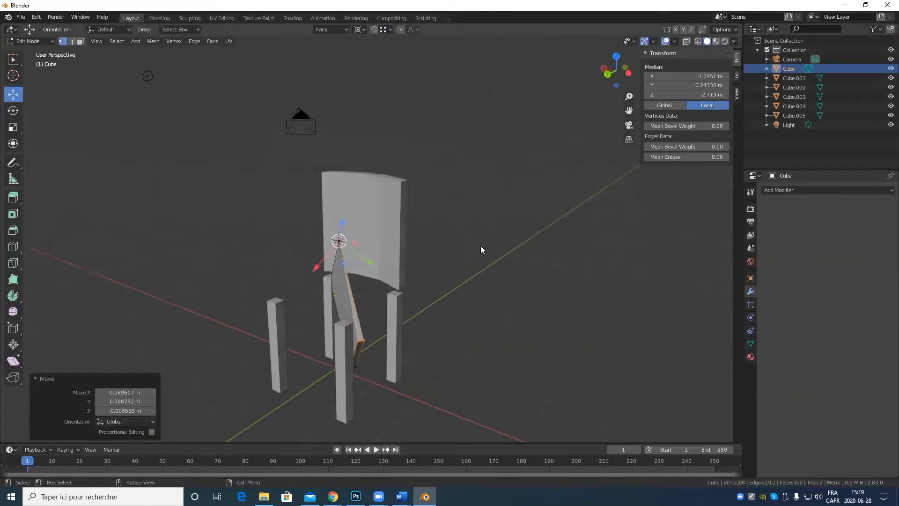
scroll(416, 259, "up", 5)
key("ctrl+z")
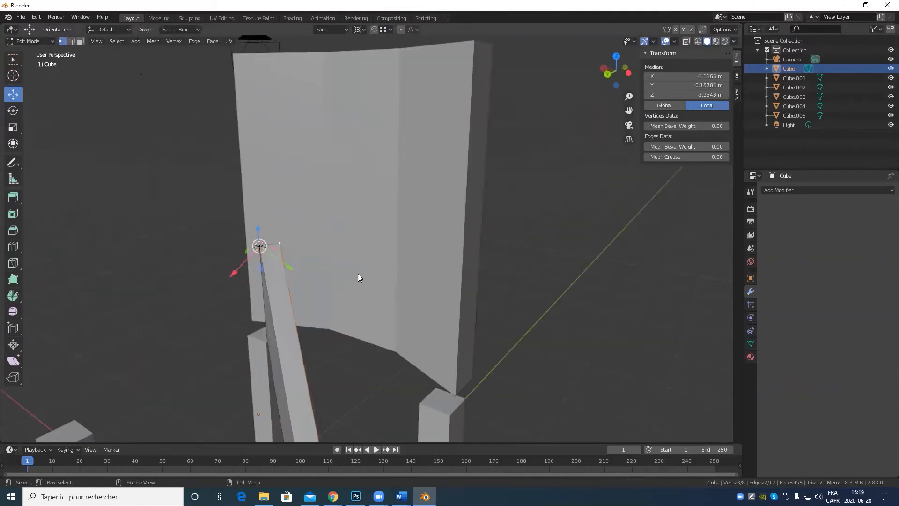
Examine the tilted seat and the gizmo at the 3D cursor from several angles in both Edit Mode and Object Mode.
scroll(358, 274, "down", 6)
middle_click_drag(376, 261, 425, 253)
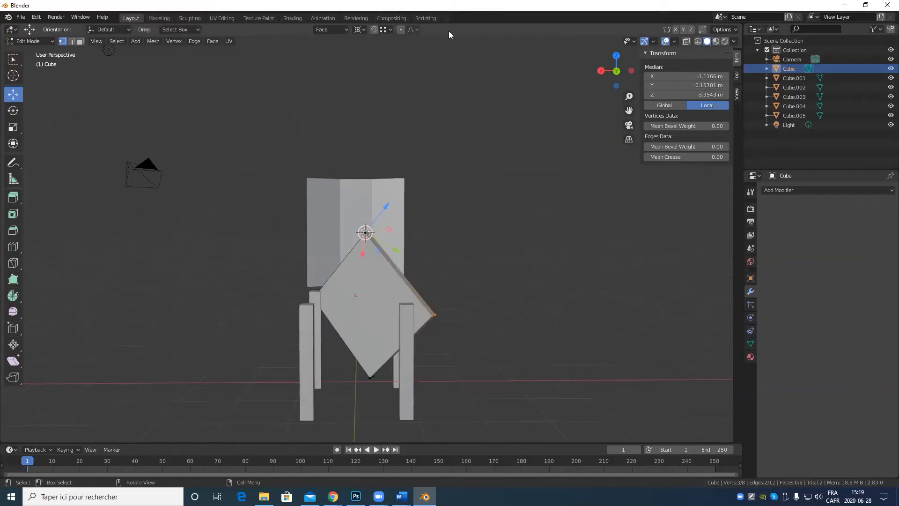
scroll(514, 317, "up", 5)
middle_click_drag(514, 317, 308, 296)
scroll(374, 322, "down", 4)
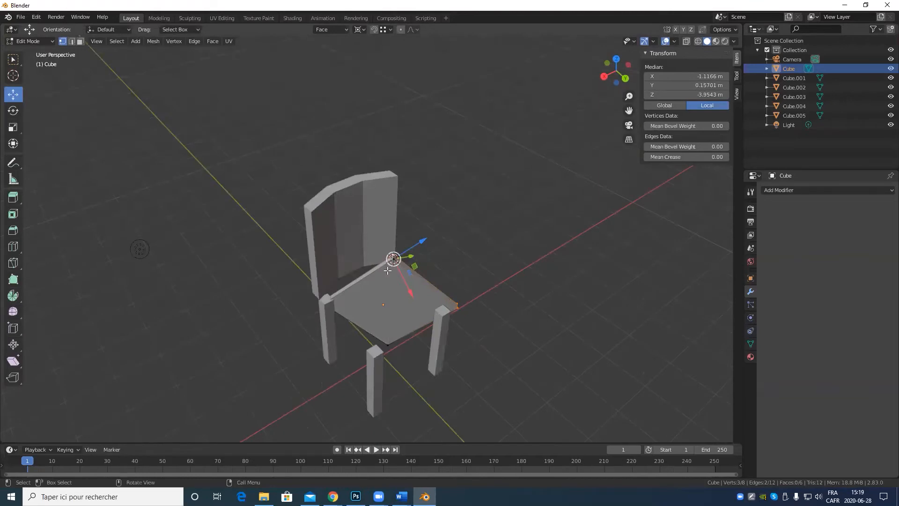
scroll(434, 327, "up", 4)
middle_click_drag(427, 325, 443, 234)
scroll(444, 234, "down", 5)
key("Tab")
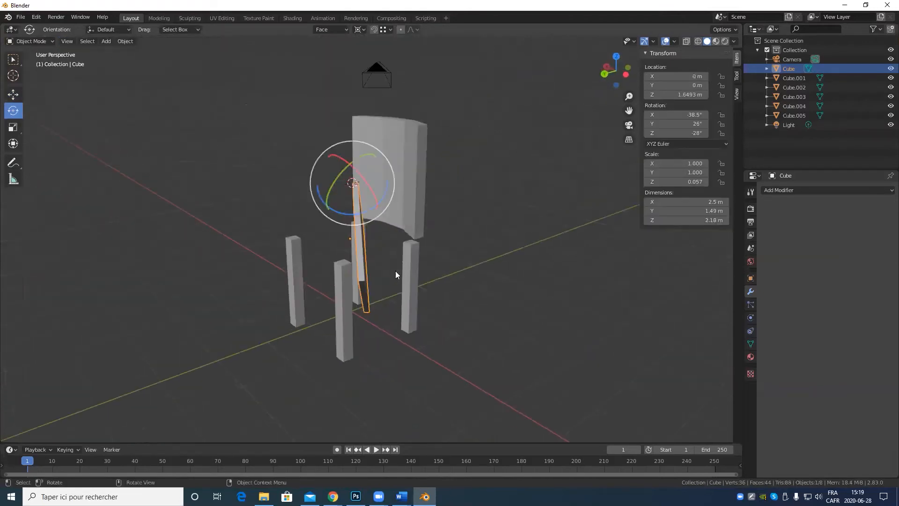
mouse_move(395, 271)
middle_mouse_down()
mouse_move(411, 286)
mouse_move(387, 269)
middle_mouse_up()
key("Tab")
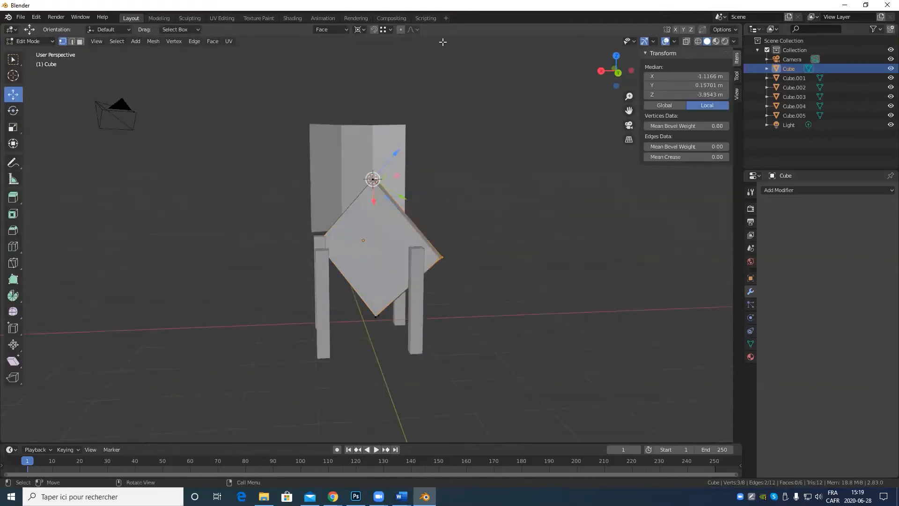
scroll(489, 276, "up", 3)
middle_click_drag(468, 255, 388, 285)
scroll(388, 285, "down", 5)
In Object Mode, select the seat, all four legs and the backrest, and delete them.
key("Tab")
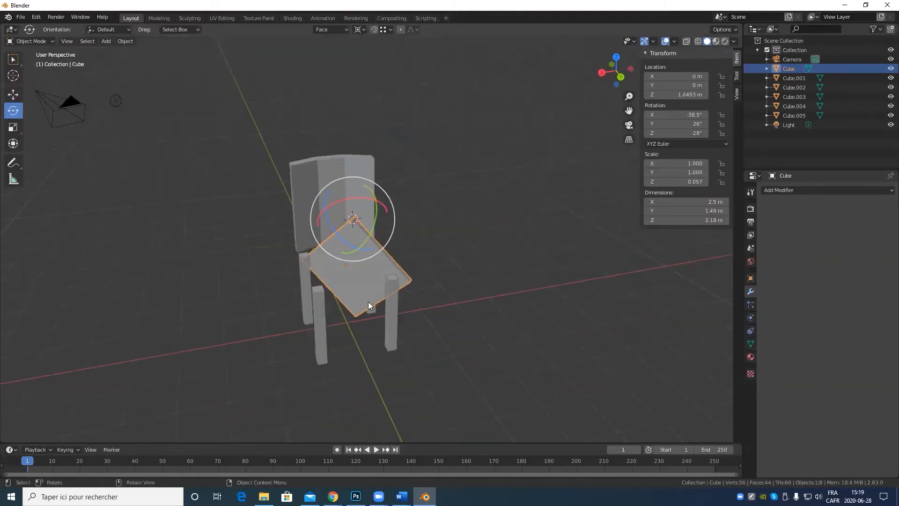
left_click(391, 305, "shift")
left_click(322, 316, "shift")
left_click(302, 280, "shift")
left_click(300, 207, "shift")
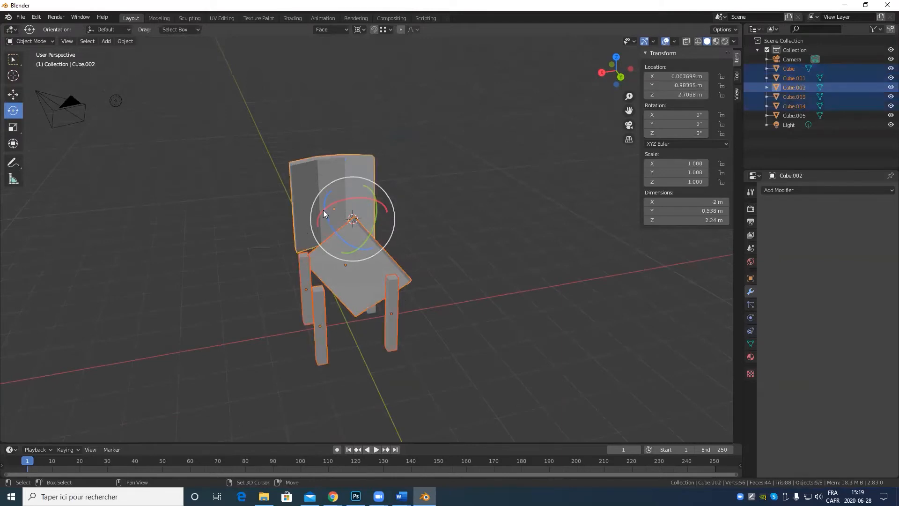
middle_click_drag(323, 209, 463, 337)
left_click(391, 282, "shift")
key("Delete")
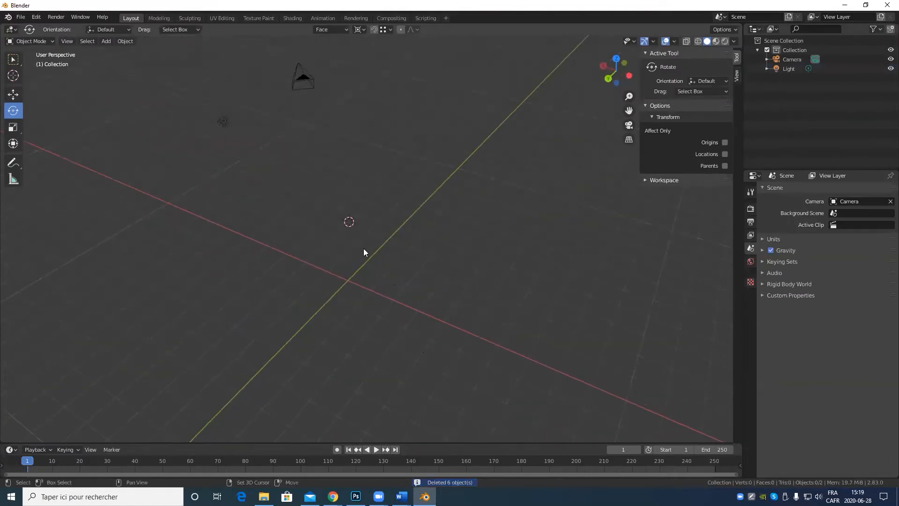
Add a Grid mesh at the 3D cursor in the emptied scene.
middle_click_drag(363, 252, 376, 324, "shift")
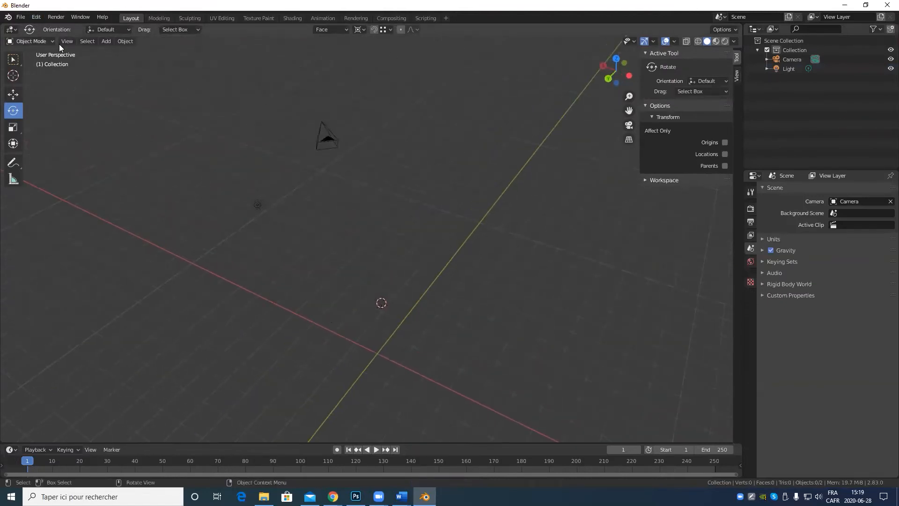
left_click(42, 43)
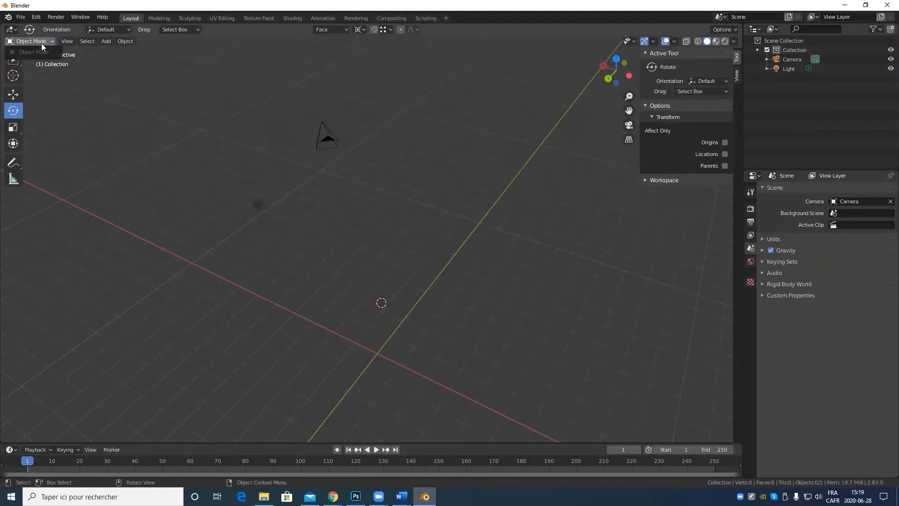
left_click(106, 42)
left_click(108, 42)
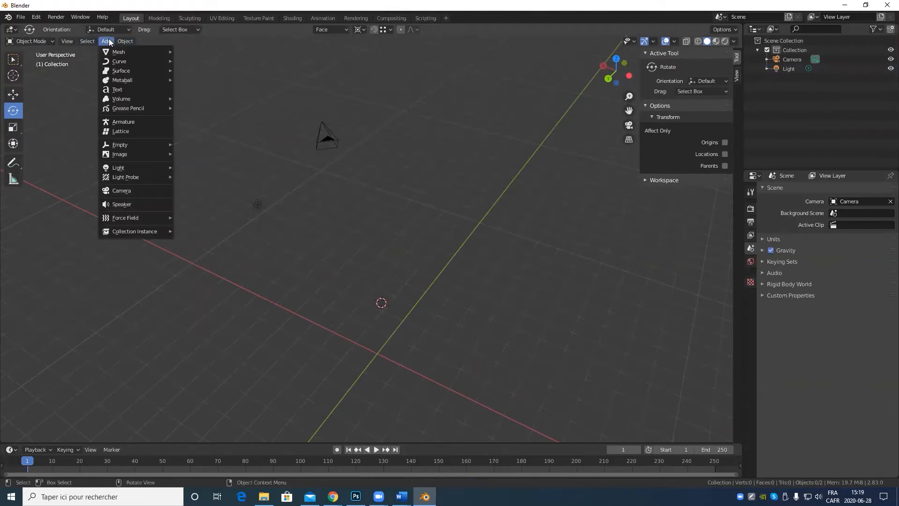
mouse_move(137, 52)
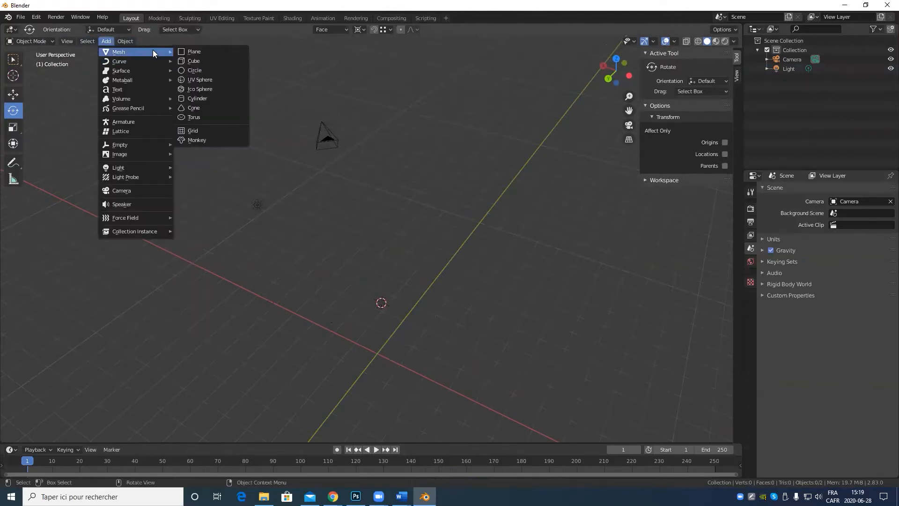
left_click(207, 131)
Set the grid's X and Y subdivisions to 100 each and its size to 100 m.
left_click(125, 334)
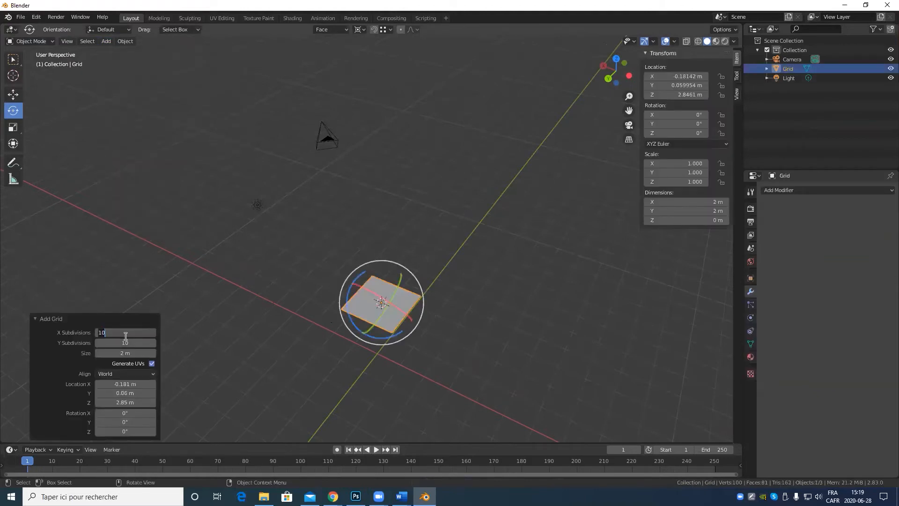
type("0")
key("Tab")
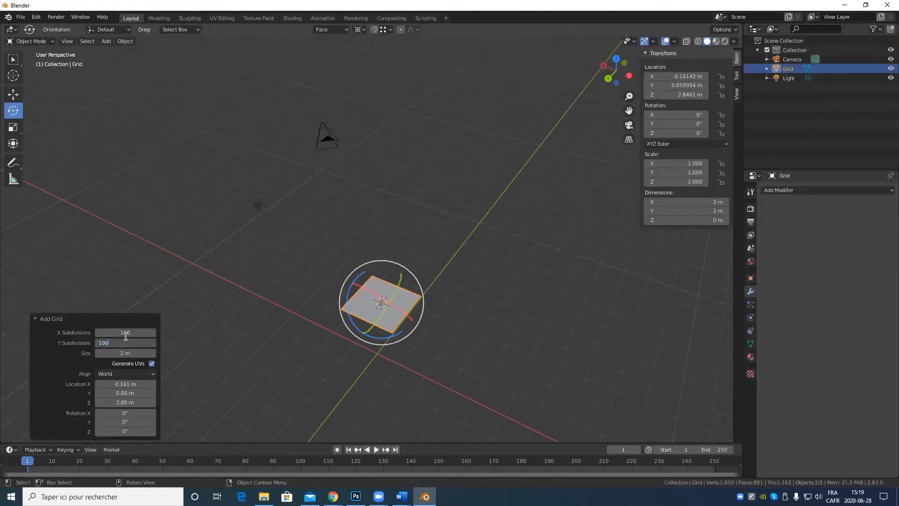
type("0")
key("Return")
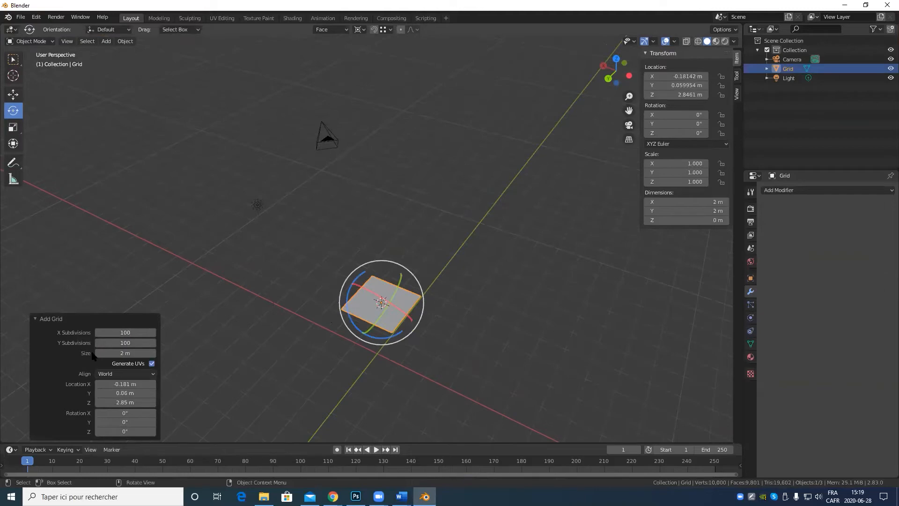
left_click(112, 353)
type("100")
key("Return")
Enter Edit Mode on the grid and replace the full selection with a single vertex.
key("Tab")
scroll(439, 295, "down", 6)
scroll(439, 295, "down", 5)
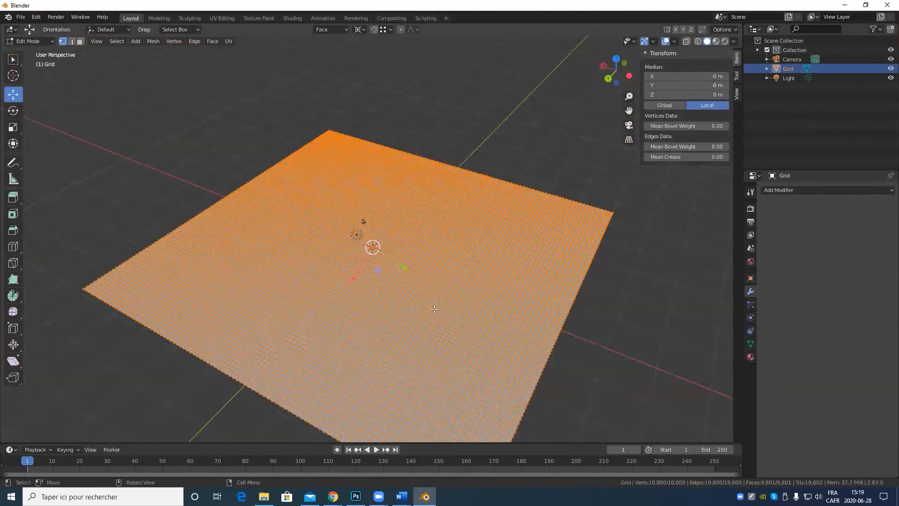
mouse_move(439, 296)
middle_mouse_down()
mouse_move(477, 301)
mouse_move(435, 312)
mouse_move(417, 290)
mouse_move(457, 310)
mouse_move(440, 300)
middle_mouse_up()
scroll(416, 290, "down", 6)
scroll(417, 290, "up", 5)
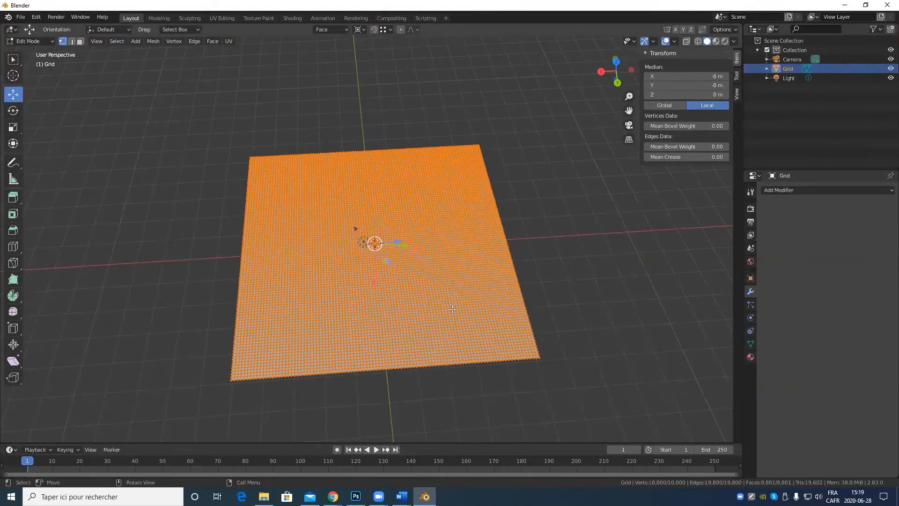
left_click(452, 309)
middle_click_drag(452, 309, 477, 245)
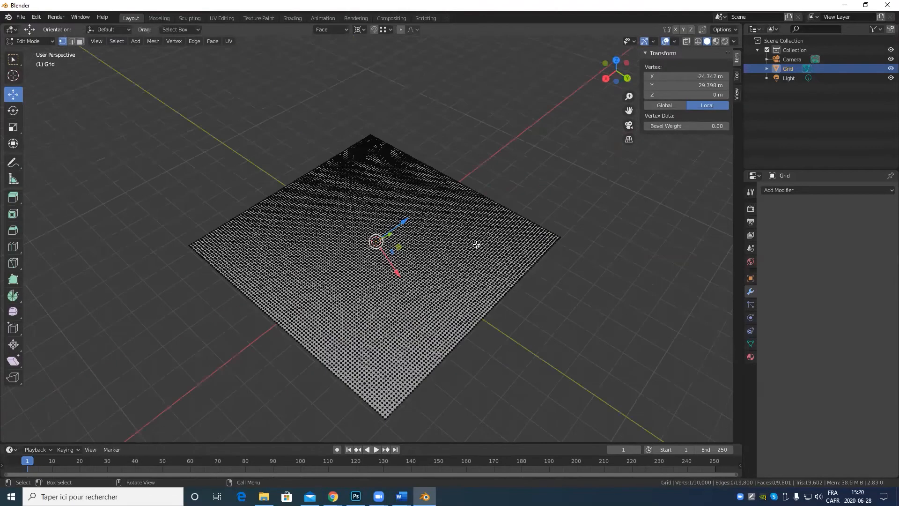
Add two nearby vertices to the grid's vertex selection.
scroll(479, 258, "up", 6)
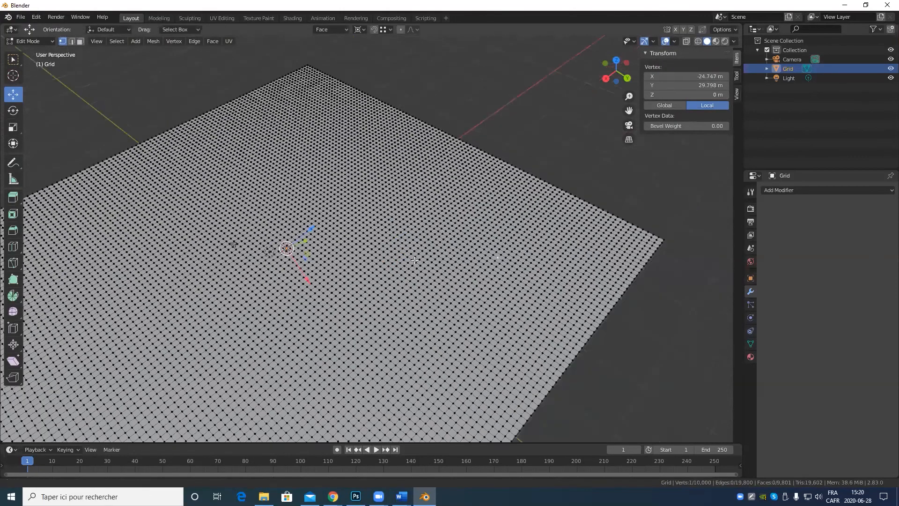
left_click(487, 282, "shift")
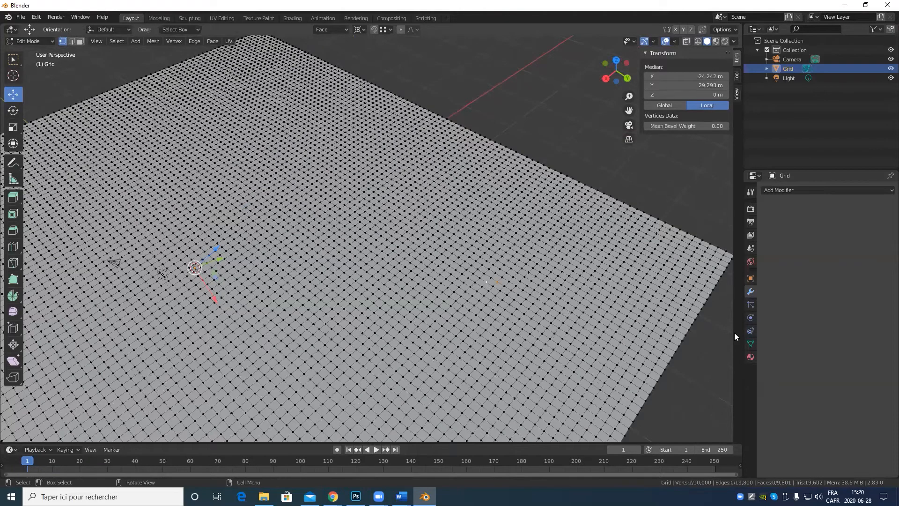
left_click(504, 286, "shift")
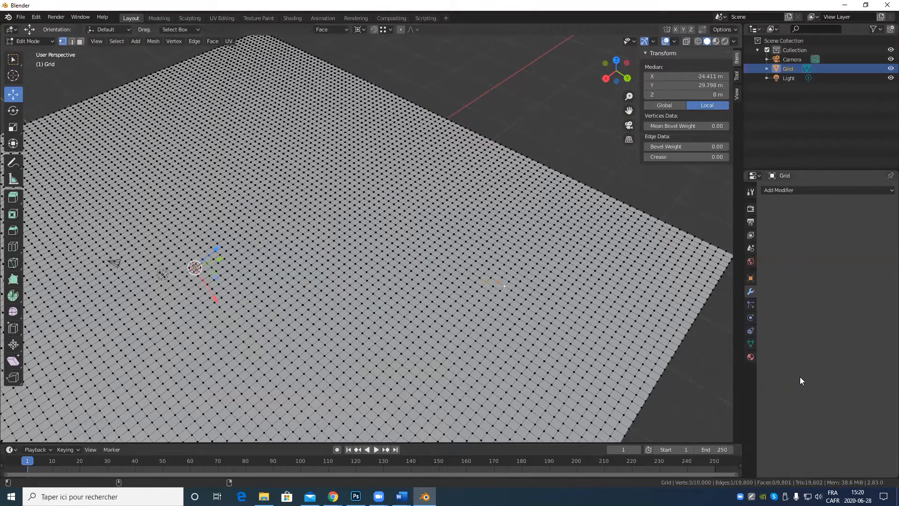
Select only one vertex on the grid, away from its edges.
left_click(497, 286)
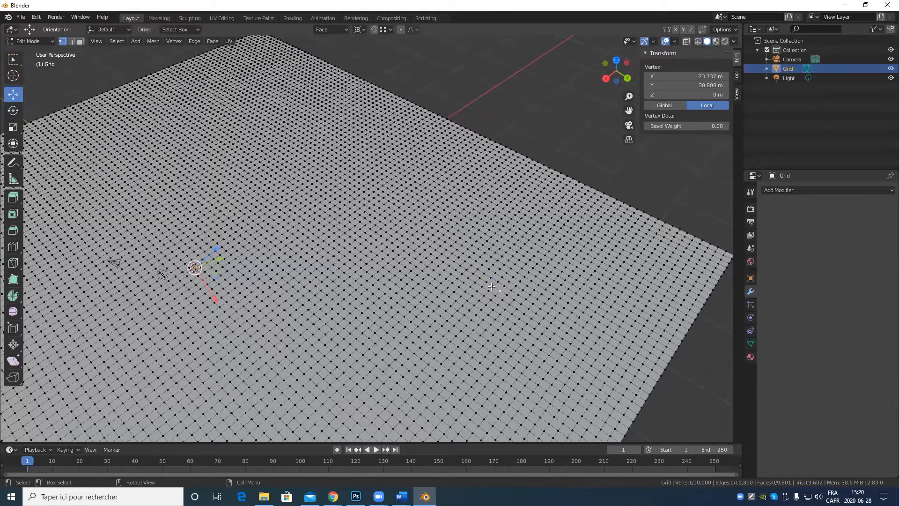
scroll(562, 351, "down", 3)
scroll(516, 318, "up", 3)
left_click(482, 288)
scroll(567, 346, "down", 4)
middle_click_drag(466, 309, 443, 327)
scroll(391, 317, "up", 3)
middle_click_drag(391, 317, 464, 307)
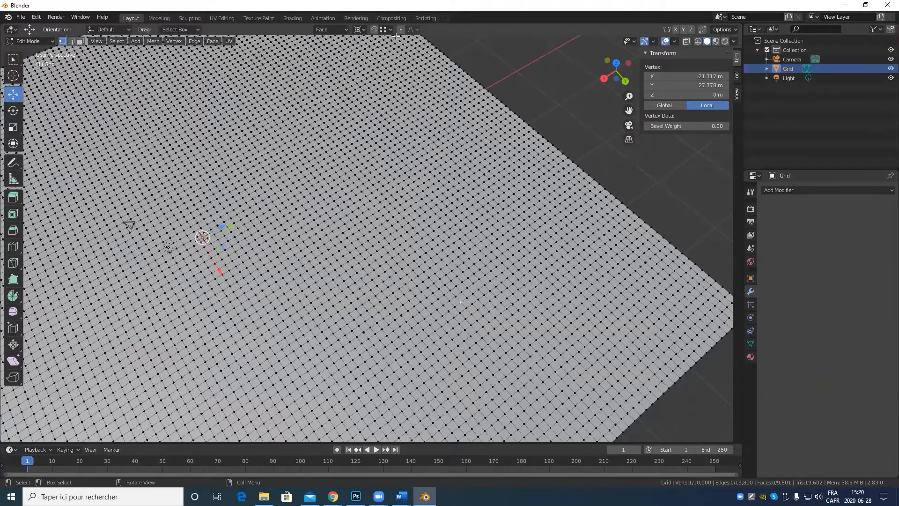
scroll(396, 36, "down", 3)
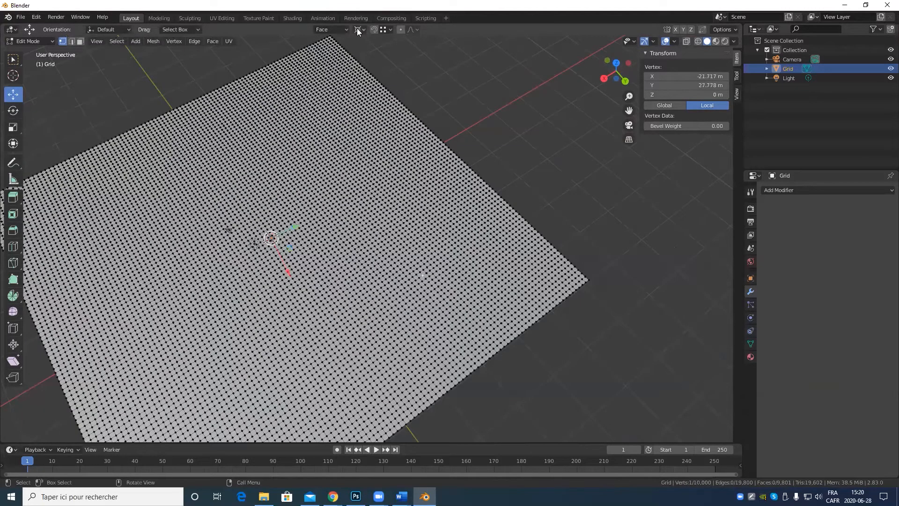
Turn on proportional editing for the grid's vertices.
left_click(401, 29)
middle_click_drag(488, 106, 398, 119)
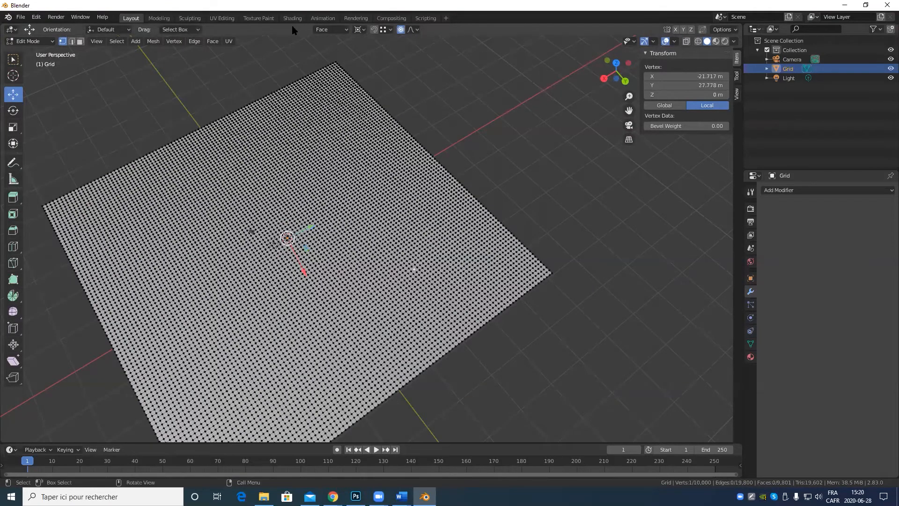
scroll(425, 326, "up", 3)
middle_click_drag(453, 331, 478, 315)
Set the transform pivot point to Bounding Box Center and the transform orientation to Global.
left_click(364, 31)
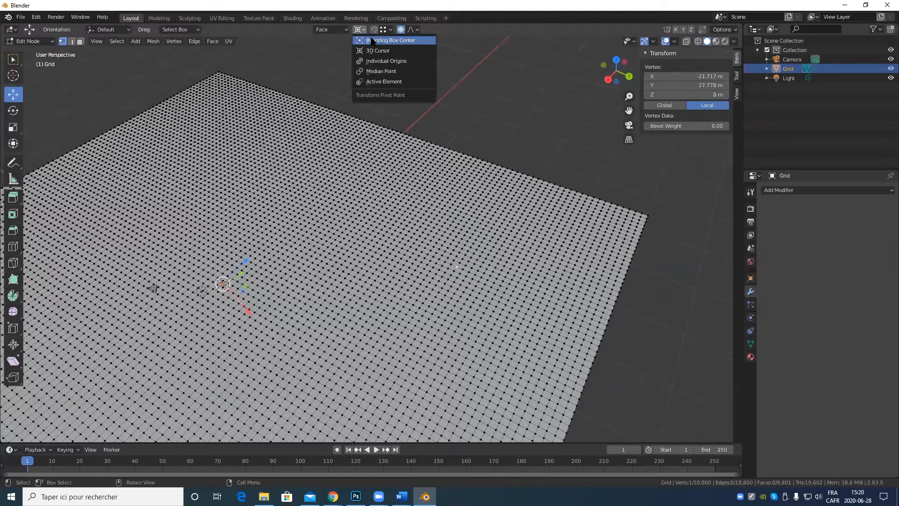
left_click(375, 40)
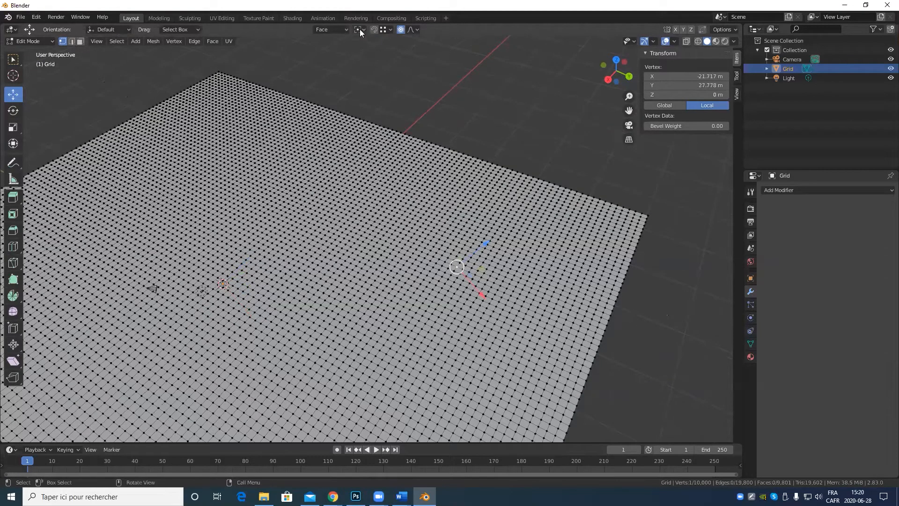
left_click(330, 29)
left_click(313, 59)
scroll(527, 280, "up", 3)
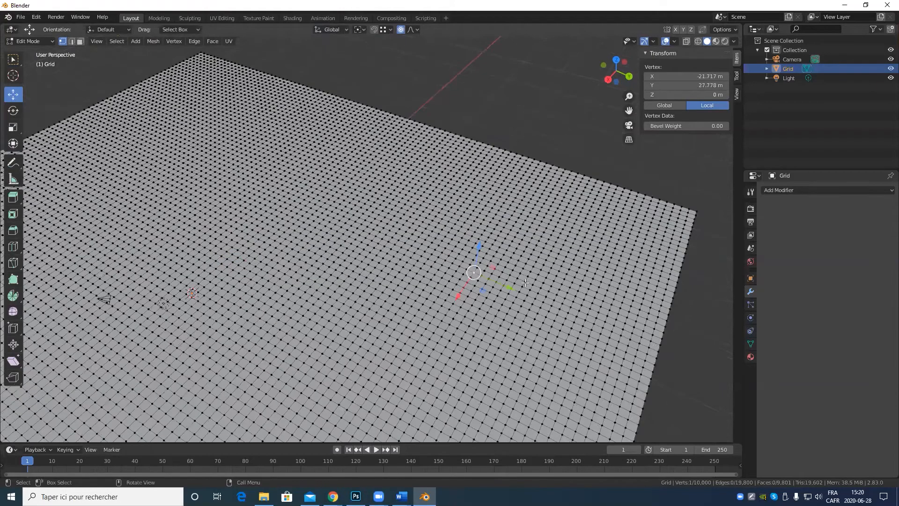
Raise the vertex near X -16.7 m, Y 27.8 m about 10 m along Z, with a proportional size of about 19.2.
middle_click_drag(525, 296, 438, 326, "shift")
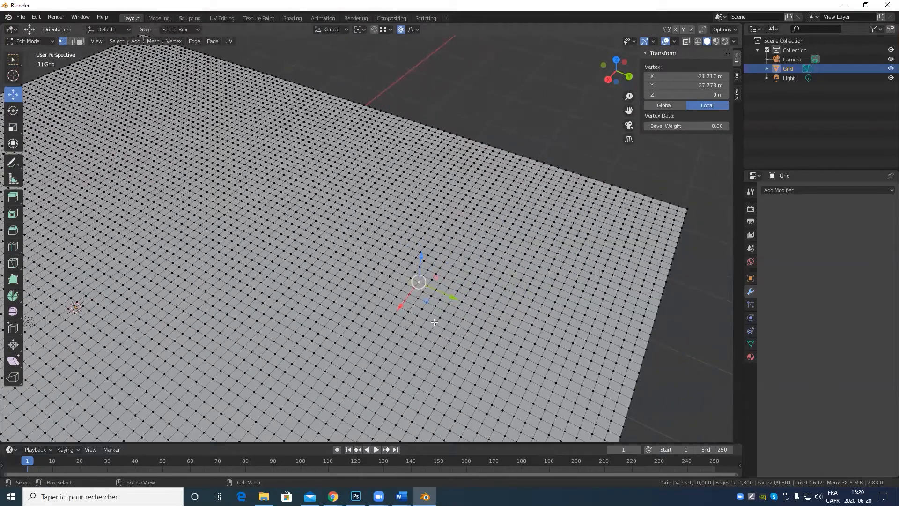
left_click(434, 322)
scroll(482, 238, "down", 3)
middle_click_drag(481, 238, 424, 235)
scroll(421, 266, "up", 3)
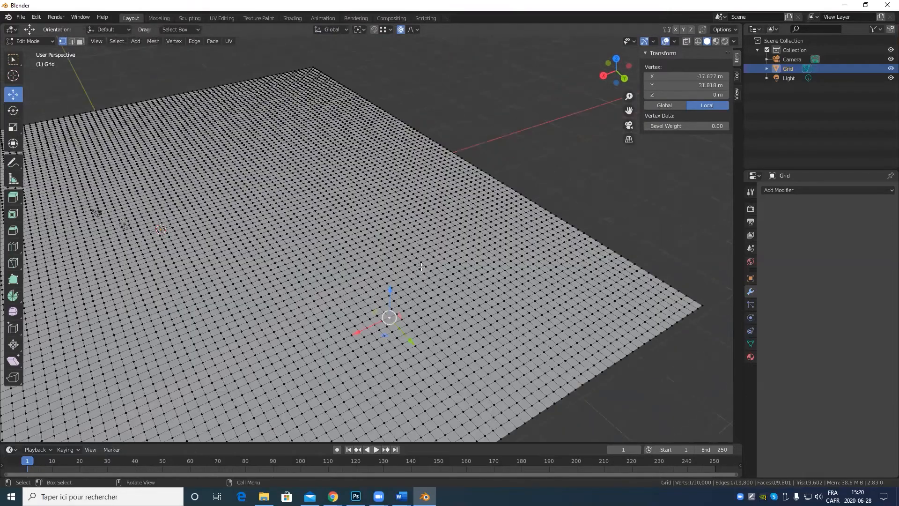
left_click(365, 299)
middle_click_drag(272, 290, 411, 131)
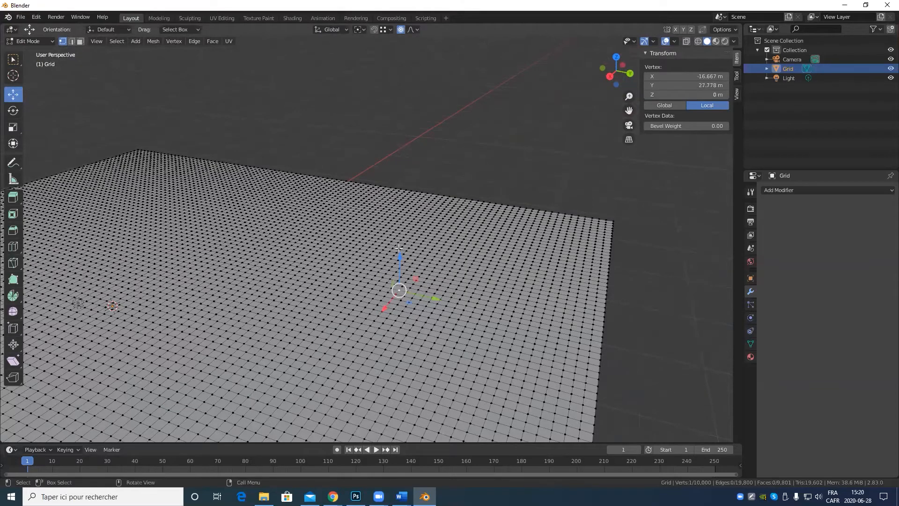
left_click_drag(399, 258, 397, 237)
scroll(399, 234, "up", 6)
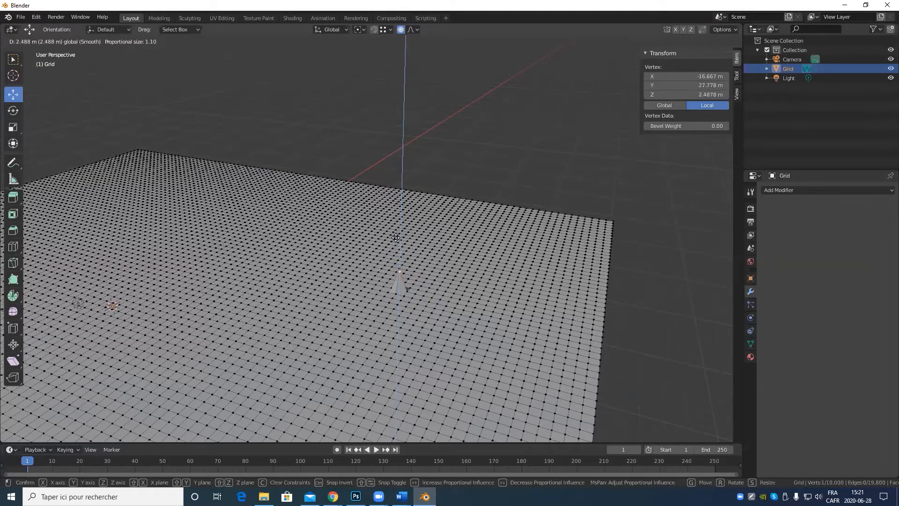
scroll(395, 238, "down", 6)
scroll(395, 239, "down", 9)
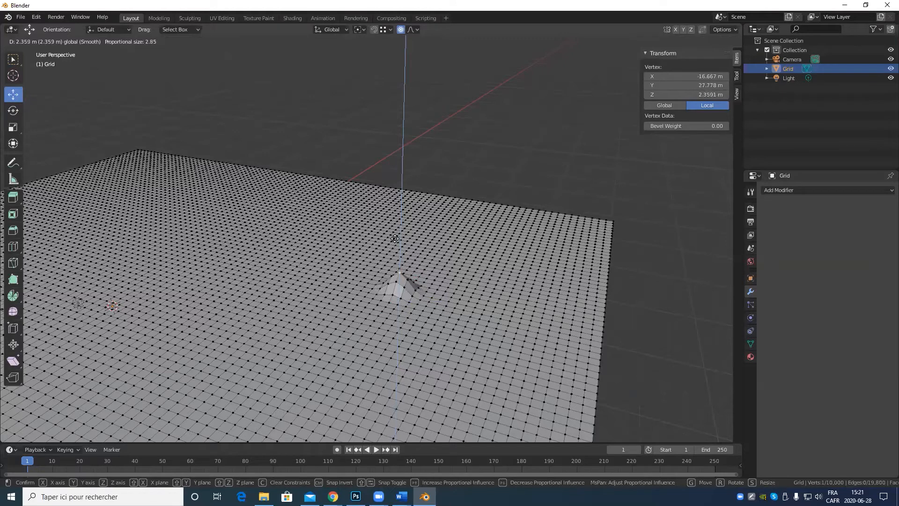
scroll(393, 239, "down", 12)
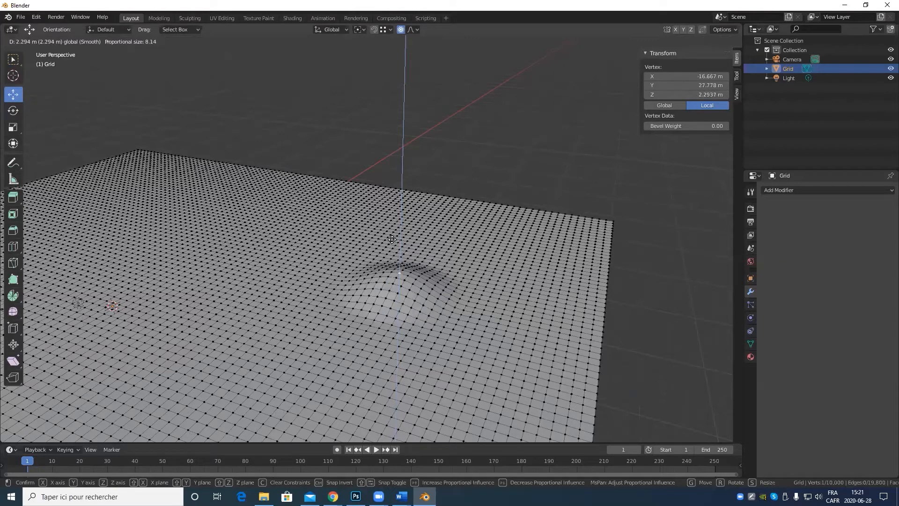
scroll(392, 239, "down", 3)
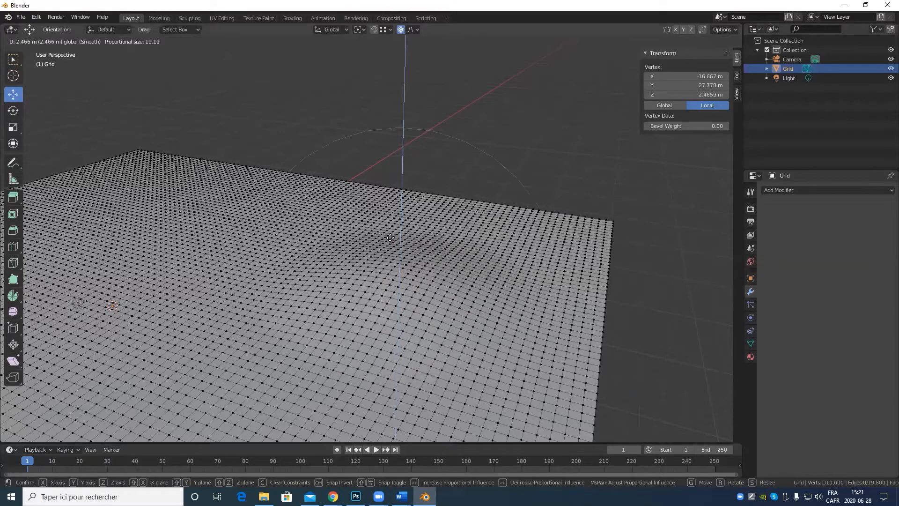
left_click(389, 178)
Form a second hill by raising the vertex near X -10.6 m, Y -21.7 m about 13.6 m along Z.
scroll(399, 103, "down", 6)
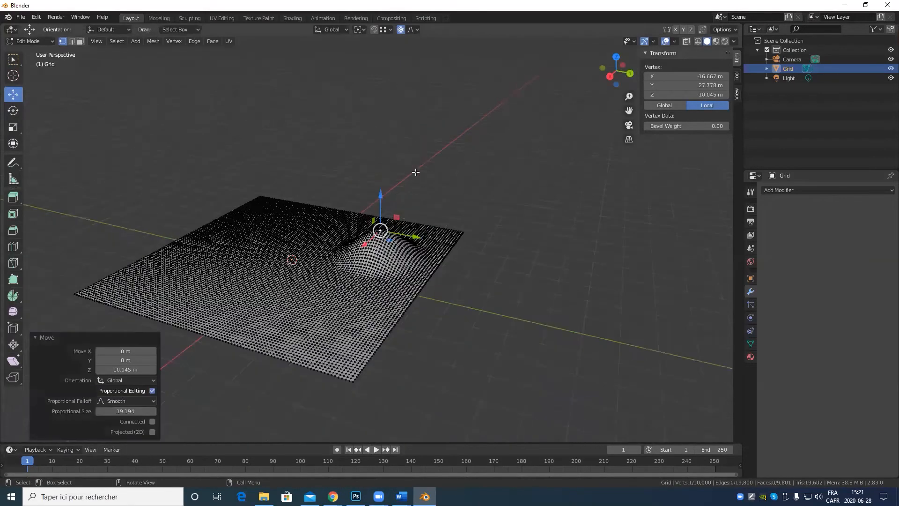
middle_click_drag(382, 248, 396, 280)
left_click(253, 253)
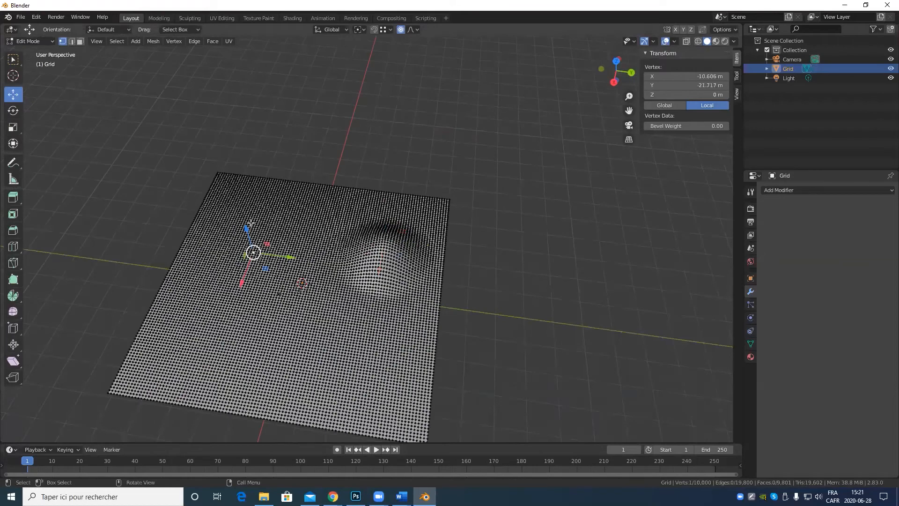
left_click_drag(245, 227, 238, 203)
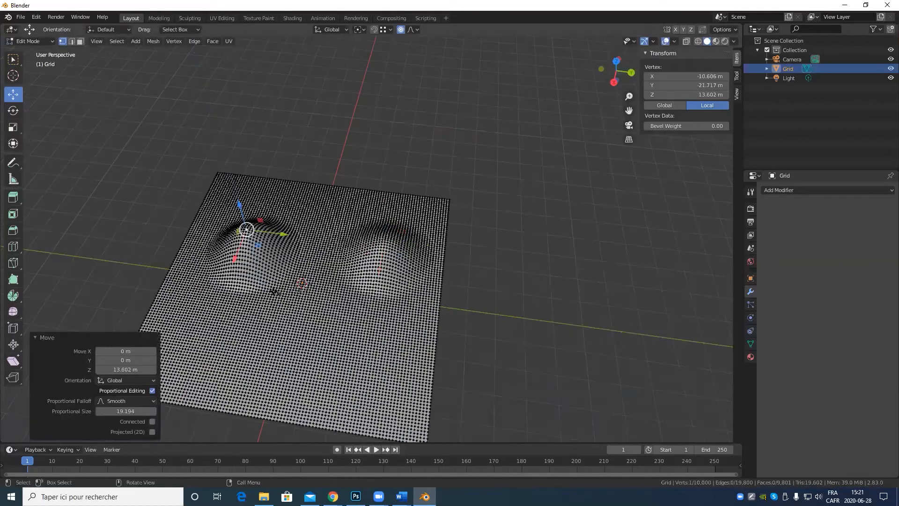
Form a wider hill near X 24.7 m, Y 16.7 m, raising its vertex about 21 m with a proportional size of about 37.4.
left_click(334, 351)
left_click_drag(331, 333, 344, 294)
scroll(340, 300, "down", 3)
Select a single vertex in the flat area between the three hills and lower it about 10.8 m along Z.
scroll(344, 295, "up", 3)
scroll(341, 285, "up", 3)
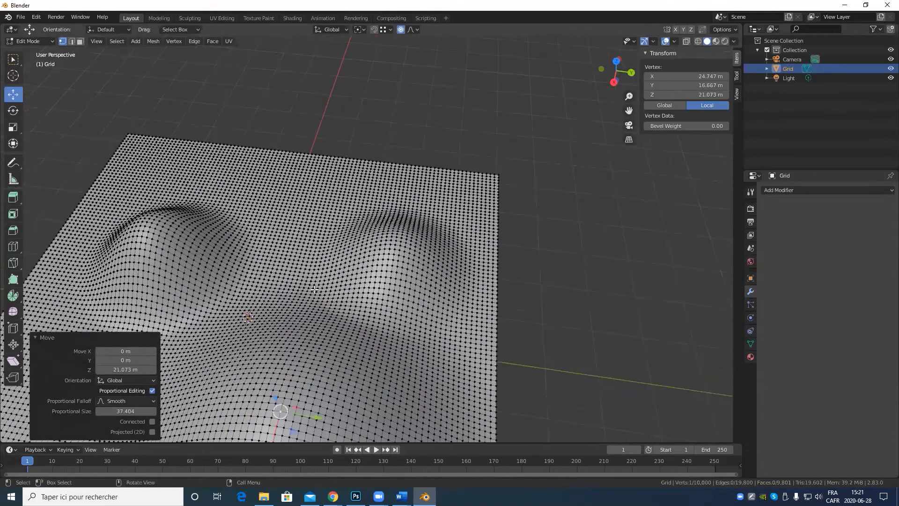
left_click(292, 284)
left_click_drag(301, 308, 338, 304)
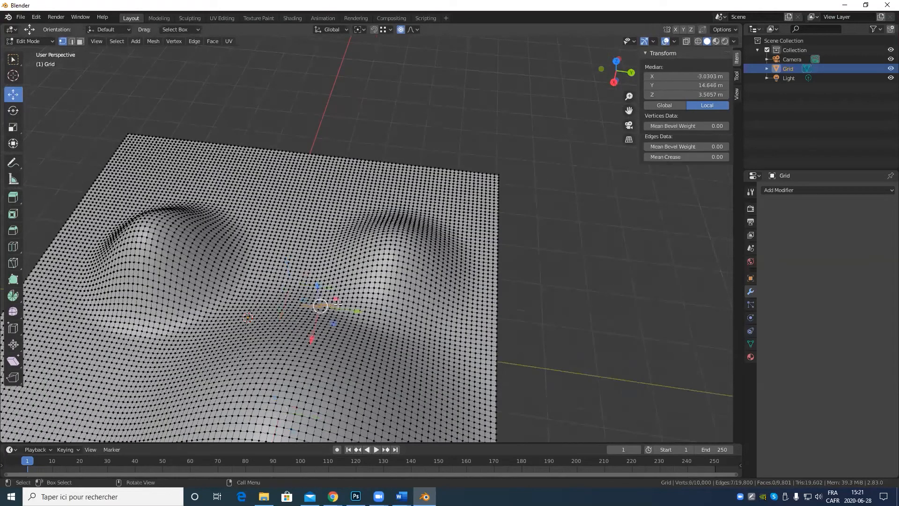
left_click(279, 285)
middle_click_drag(279, 285, 340, 305)
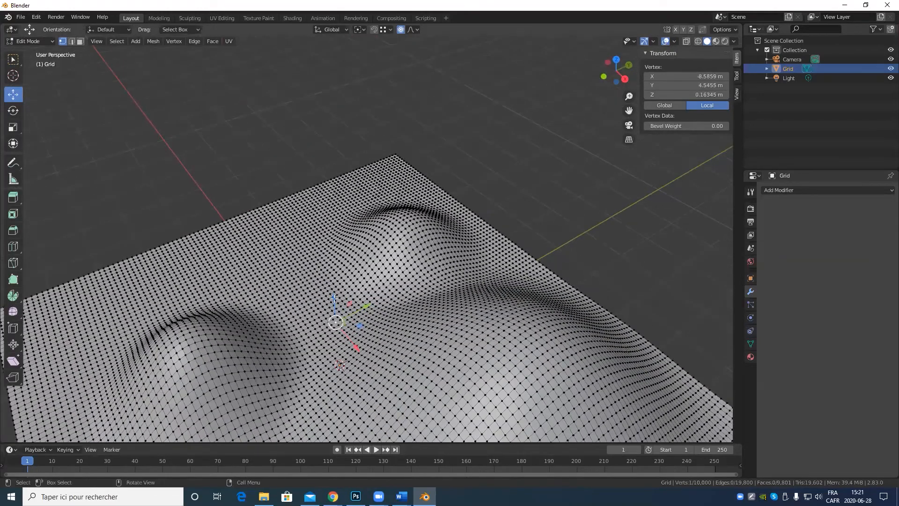
left_click_drag(335, 298, 336, 331)
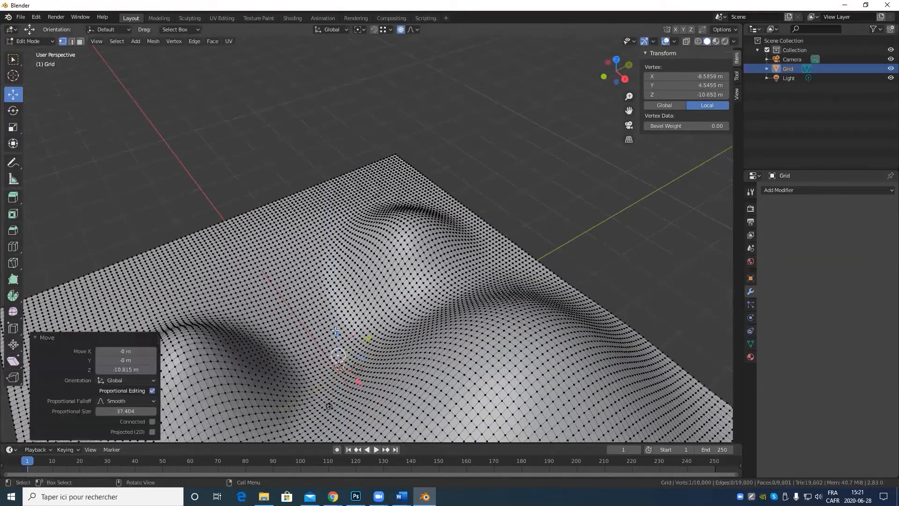
Raise a vertex near the grid's remaining flat corner, around X 40.9 m, Y -33.8 m, about 12.6 m along Z.
scroll(361, 302, "down", 3)
middle_click_drag(361, 326, 325, 301)
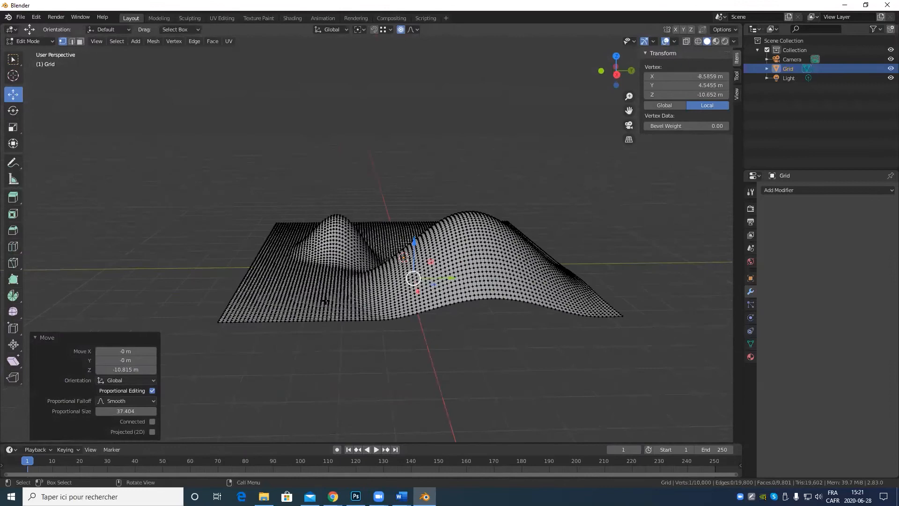
left_click(290, 307)
key("g")
key("z")
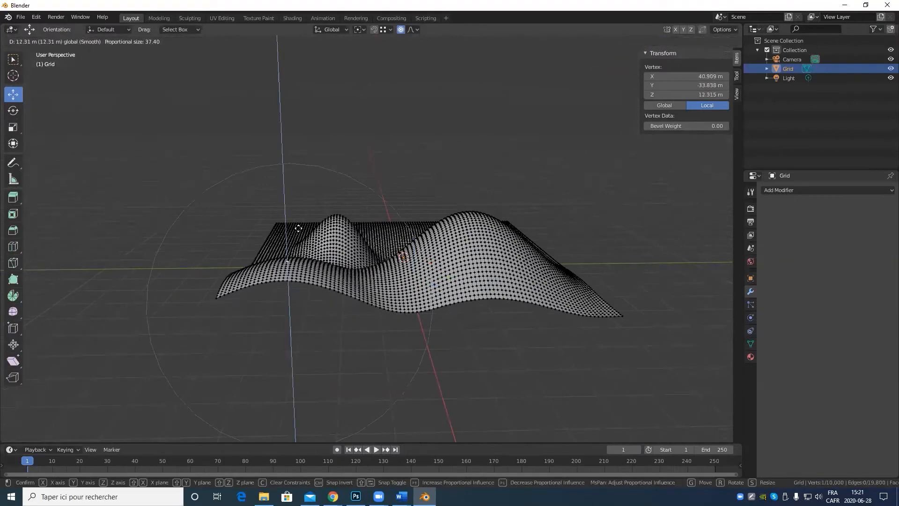
left_click_drag(298, 228, 299, 228)
Select the four corner vertices of the grid together.
scroll(336, 218, "down", 4)
middle_click_drag(457, 226, 285, 245)
scroll(263, 344, "up", 5)
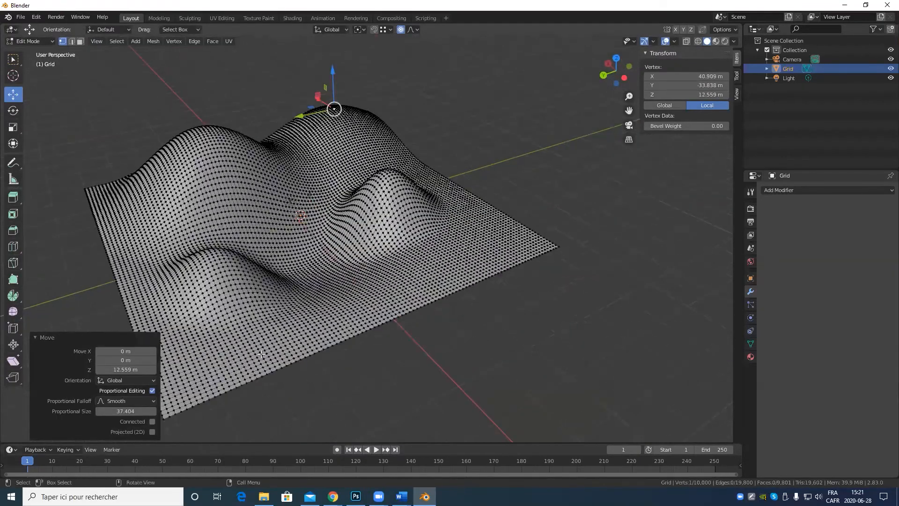
left_click(163, 417)
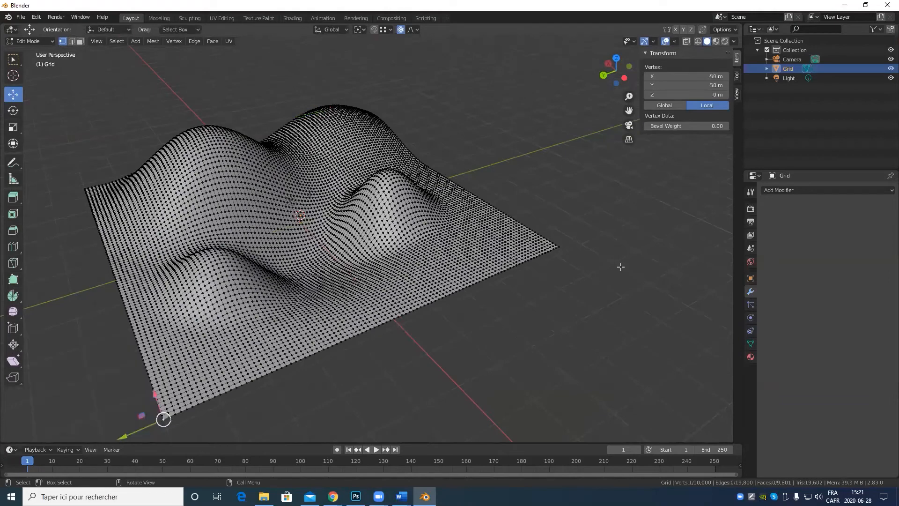
left_click(556, 245, "shift")
left_click(163, 418, "shift")
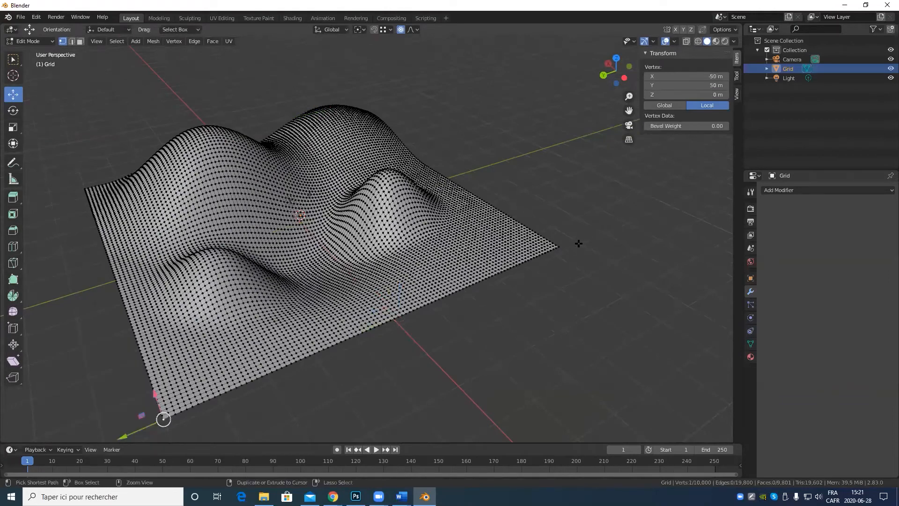
left_click(163, 418, "shift")
left_click(162, 426, "shift")
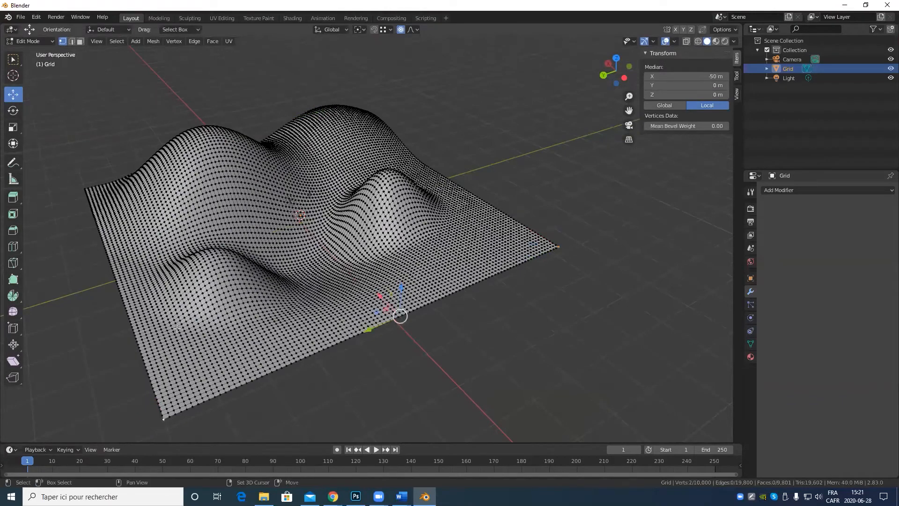
left_click(81, 185, "shift")
middle_click_drag(81, 185, 300, 311)
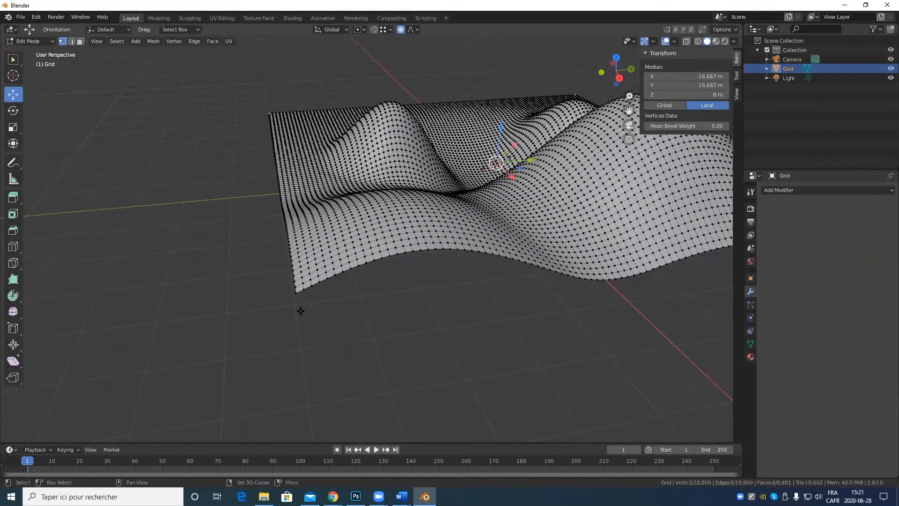
left_click(295, 295, "shift")
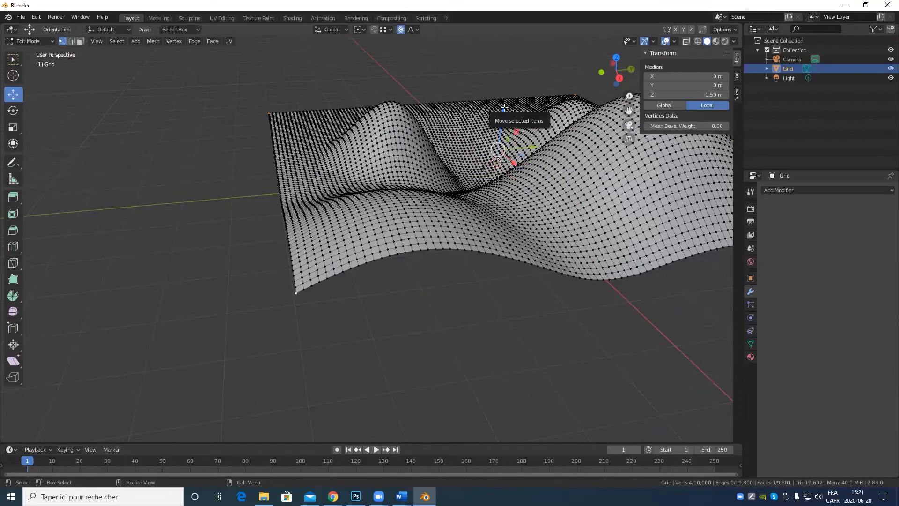
Try to lower the four corner vertices about 33.7 m along Z with a proportional size of about 80.
left_click_drag(499, 114, 538, 238)
scroll(538, 238, "down", 4)
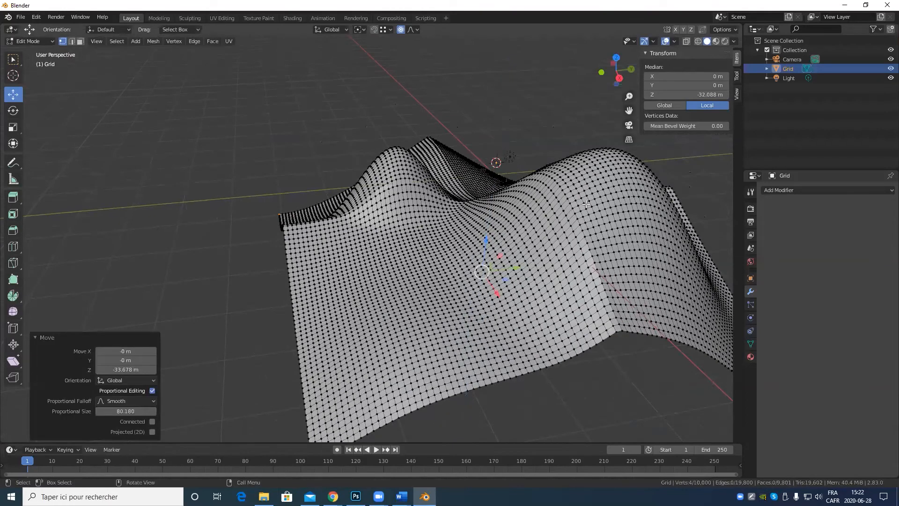
key("ctrl+z")
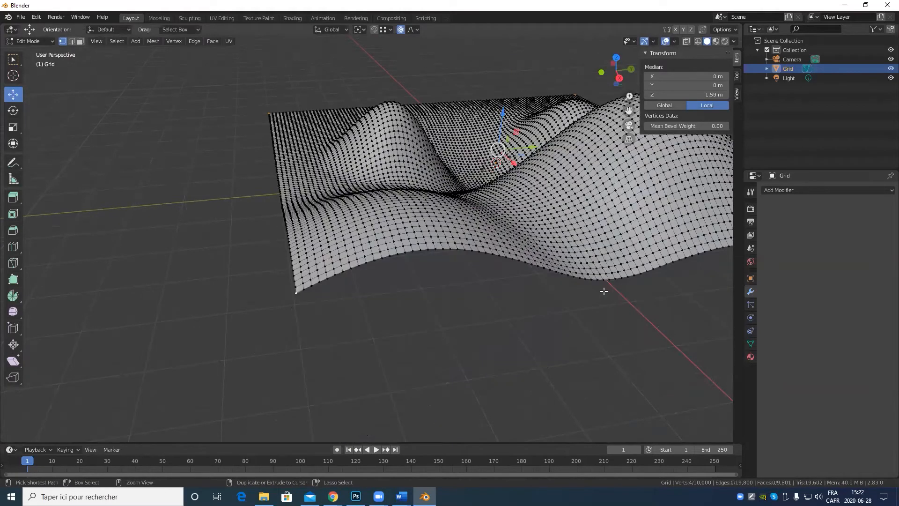
Lower the four corner vertices along Z, adjusting the proportional size until the terrain slopes down smoothly towards them.
left_click_drag(507, 113, 528, 208)
scroll(534, 219, "up", 7)
scroll(538, 218, "down", 1)
scroll(538, 217, "up", 1)
scroll(537, 222, "down", 12)
scroll(537, 222, "down", 9)
scroll(538, 220, "up", 1)
scroll(529, 154, "up", 17)
scroll(546, 167, "down", 3)
scroll(545, 171, "up", 3)
scroll(542, 174, "down", 3)
scroll(535, 180, "up", 1)
scroll(531, 181, "up", 1)
scroll(534, 181, "up", 1)
scroll(534, 179, "up", 3)
scroll(535, 177, "down", 1)
scroll(504, 246, "down", 5)
Return to Object Mode and deselect the finished terrain.
middle_click_drag(504, 245, 618, 421)
key("Tab")
scroll(497, 230, "up", 4)
scroll(521, 350, "up", 6)
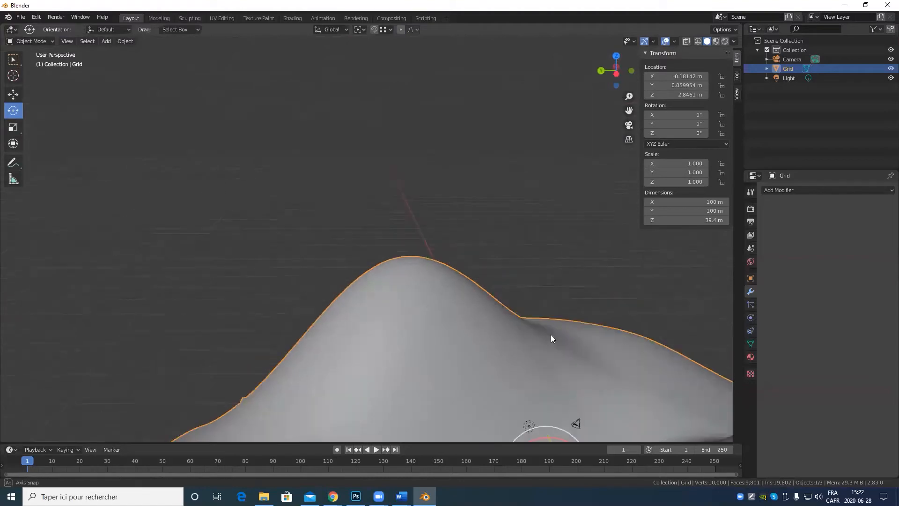
middle_click_drag(551, 334, 516, 304)
middle_click_drag(497, 353, 435, 224, "shift")
scroll(438, 219, "down", 1)
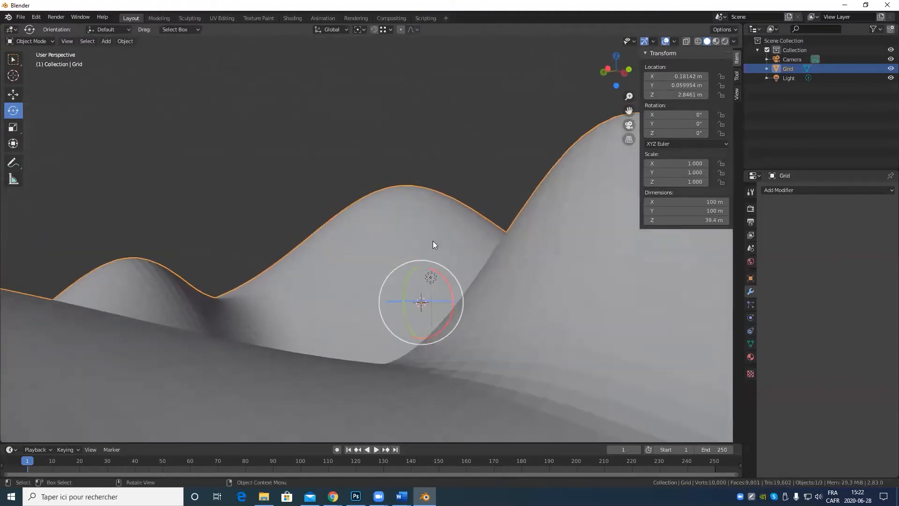
left_click(313, 143)
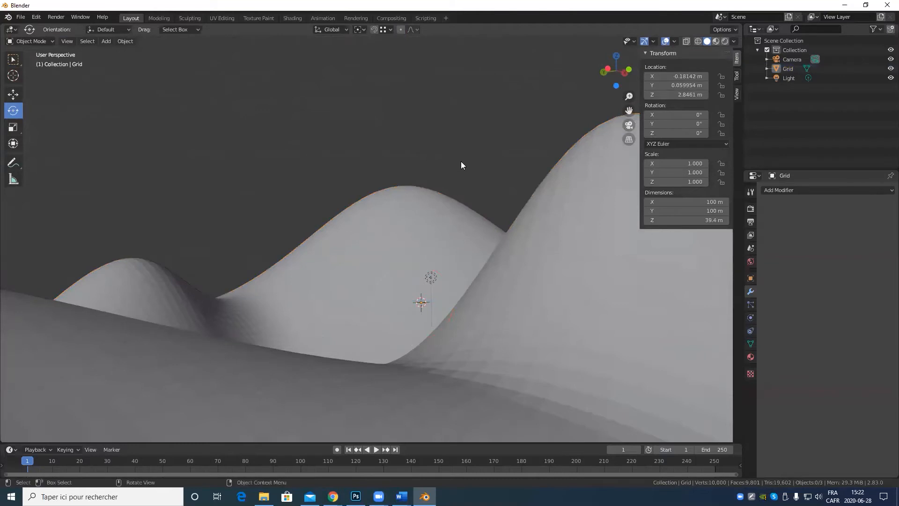
scroll(461, 165, "down", 5)
middle_click_drag(455, 169, 460, 188)
scroll(283, 94, "up", 2)
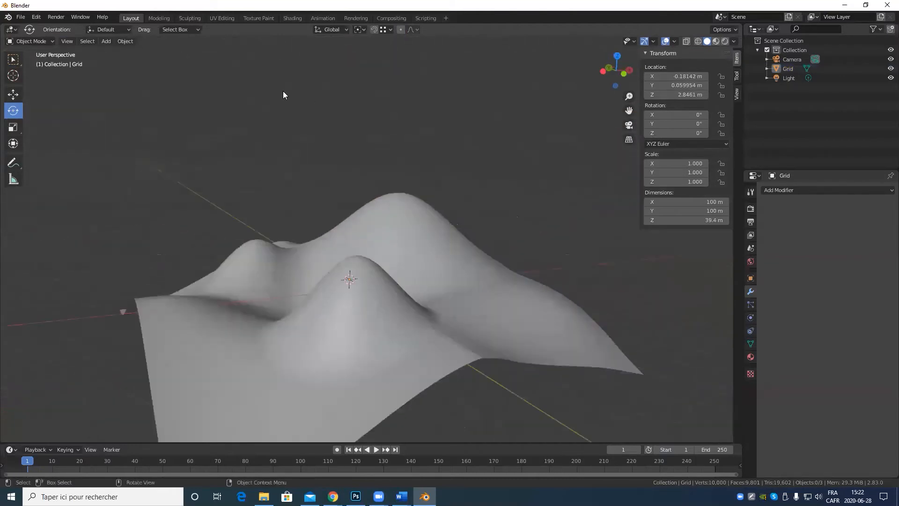
Look through the camera with Lock Camera to View enabled and frame the hills from a low angle.
key("KP_0")
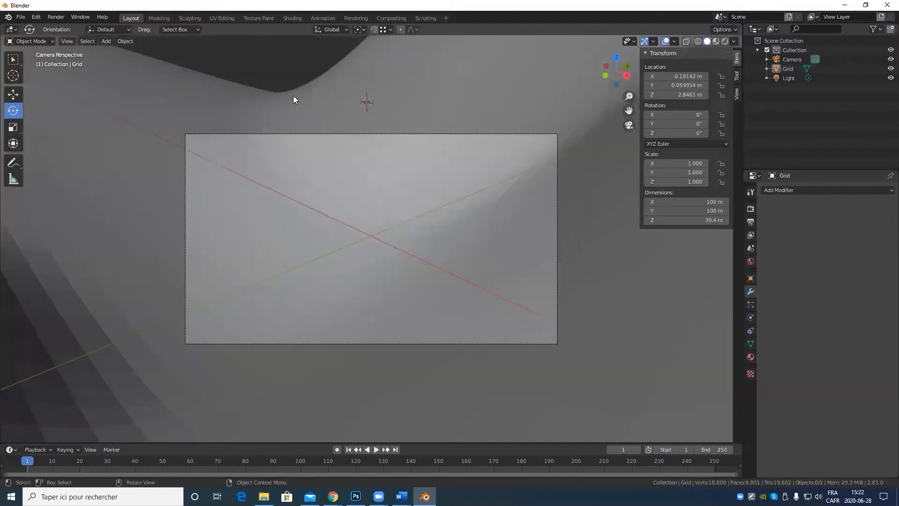
left_click(737, 94)
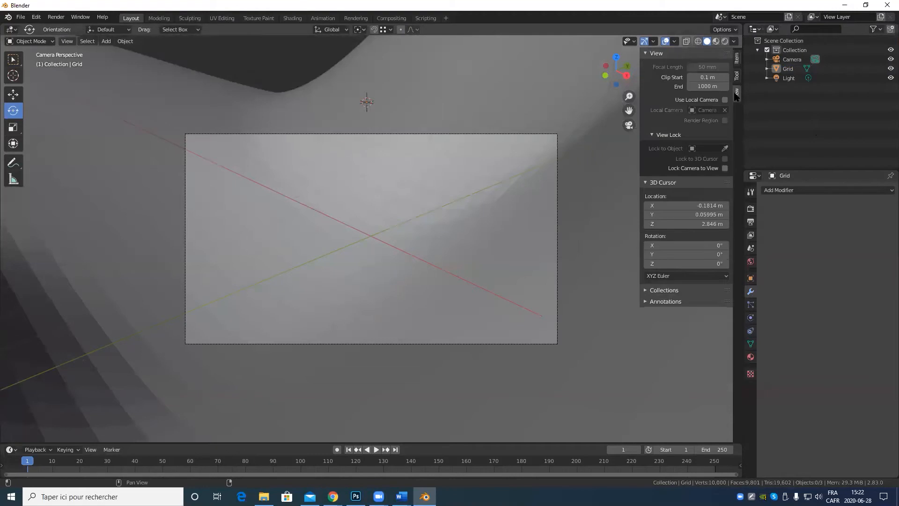
left_click(725, 168)
middle_click_drag(388, 157, 355, 221)
scroll(342, 221, "up", 1)
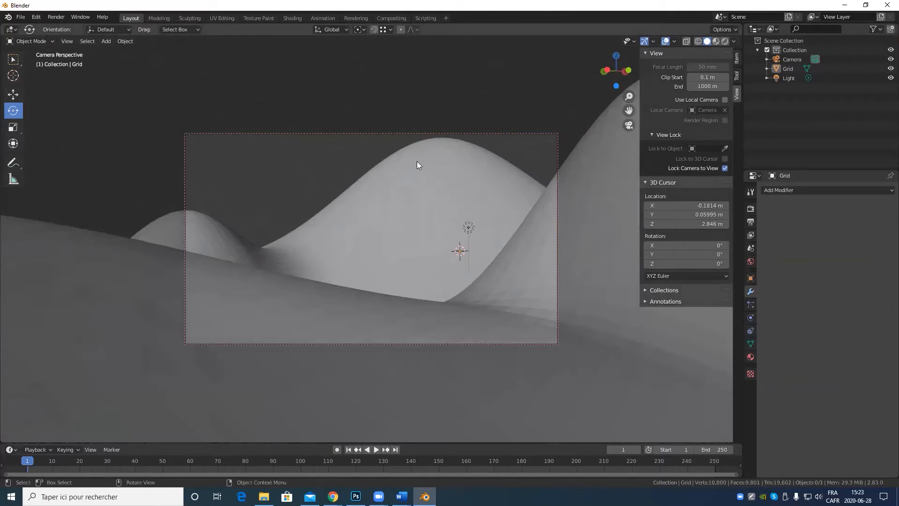
Set the scene's render engine to Cycles and preview the camera view in Rendered shading.
left_click(750, 192)
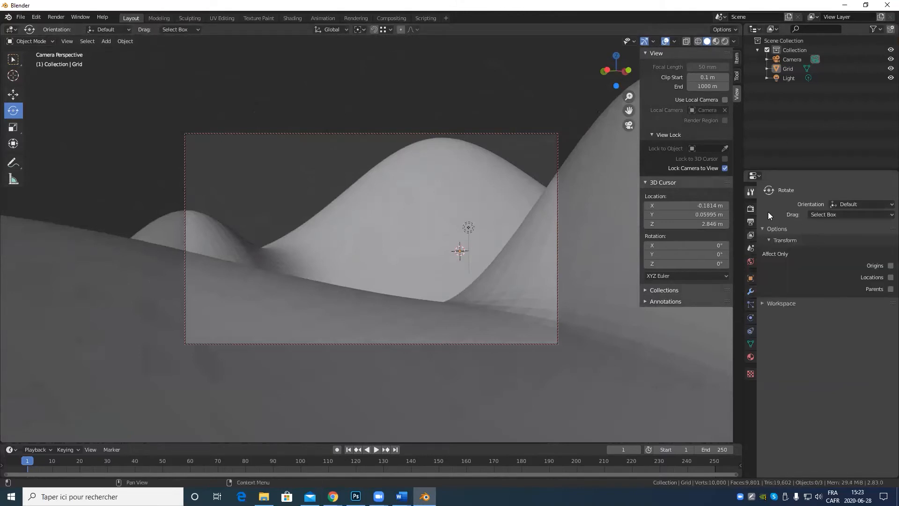
left_click(750, 208)
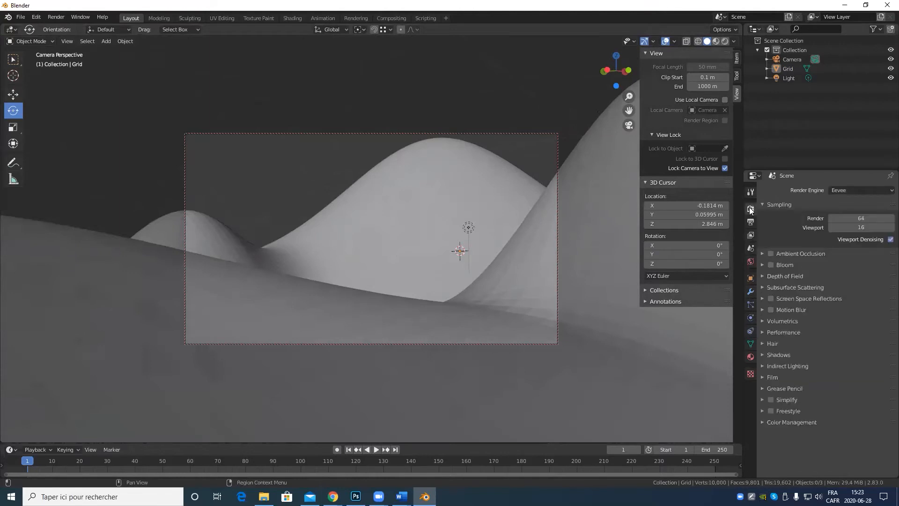
left_click(838, 190)
left_click(858, 222)
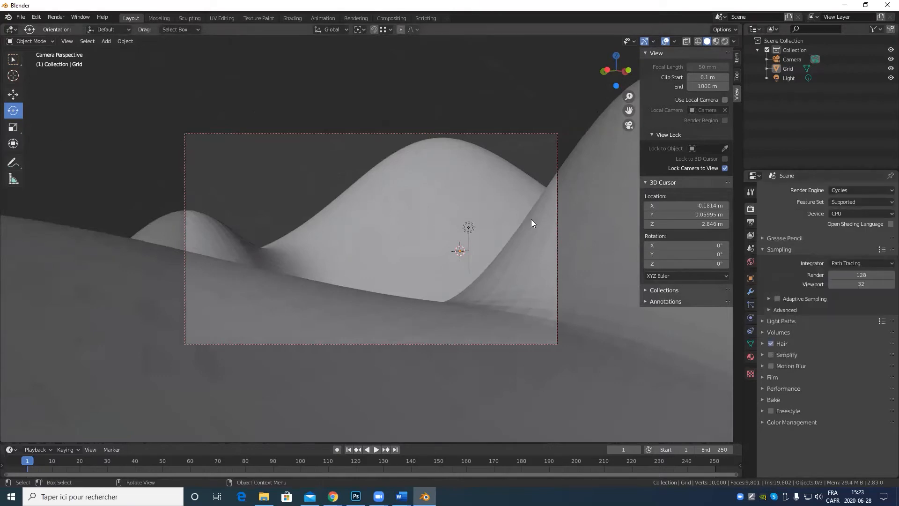
key("z")
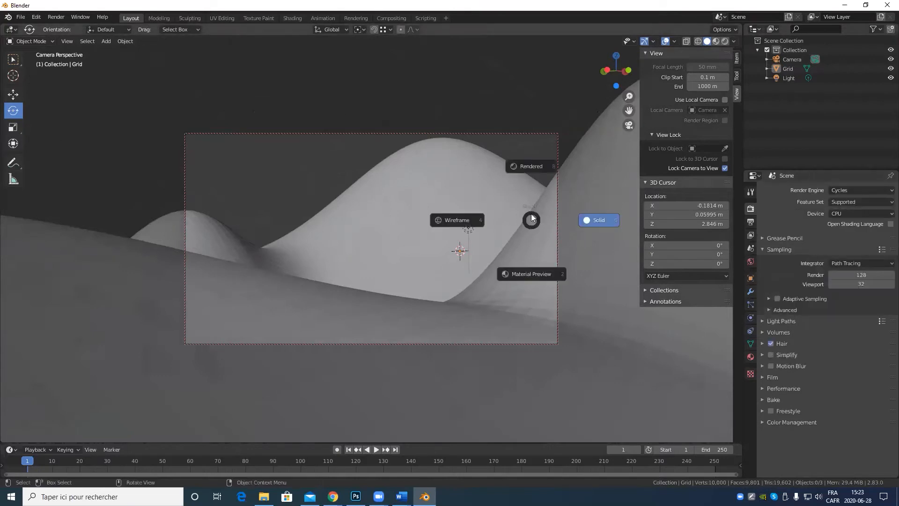
left_click(572, 161)
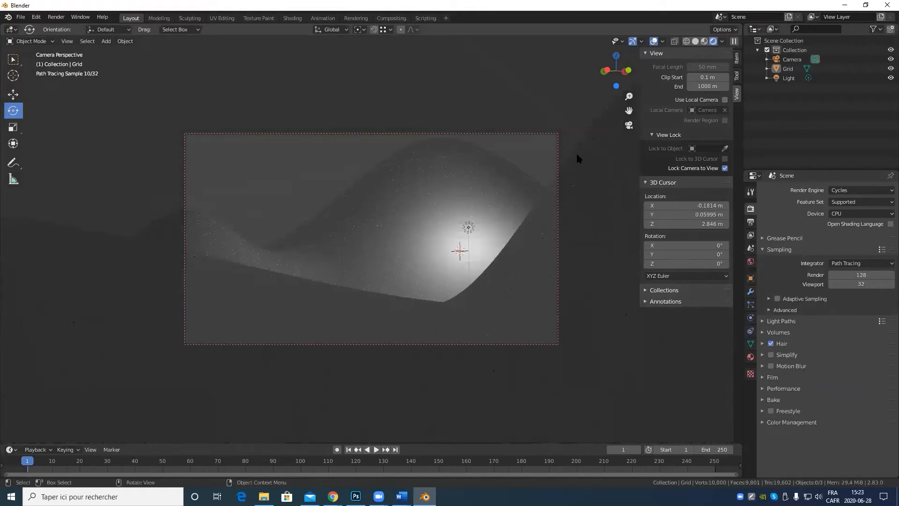
Return the viewport to Solid shading in Object Mode.
key("Tab")
key("Tab")
key("z")
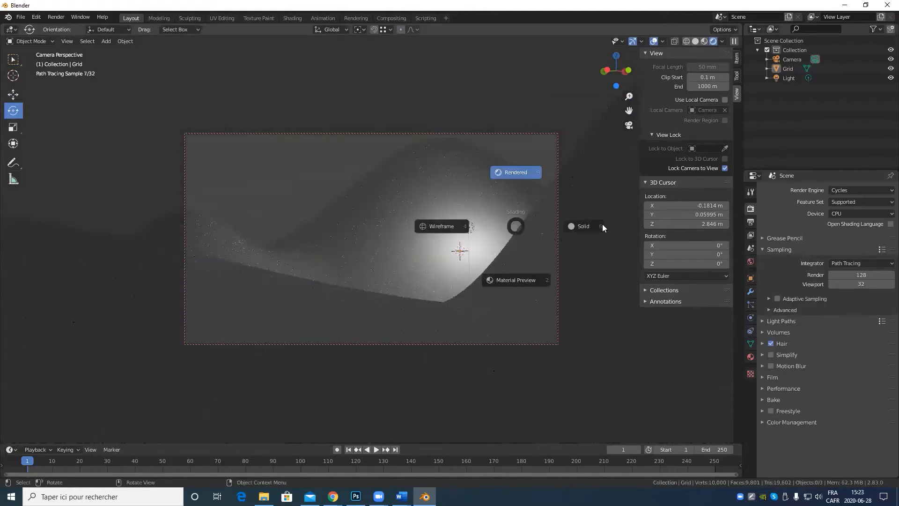
left_click(593, 225)
Leave the camera view and examine the terrain's hills from several angles and distances.
scroll(408, 254, "up", 3)
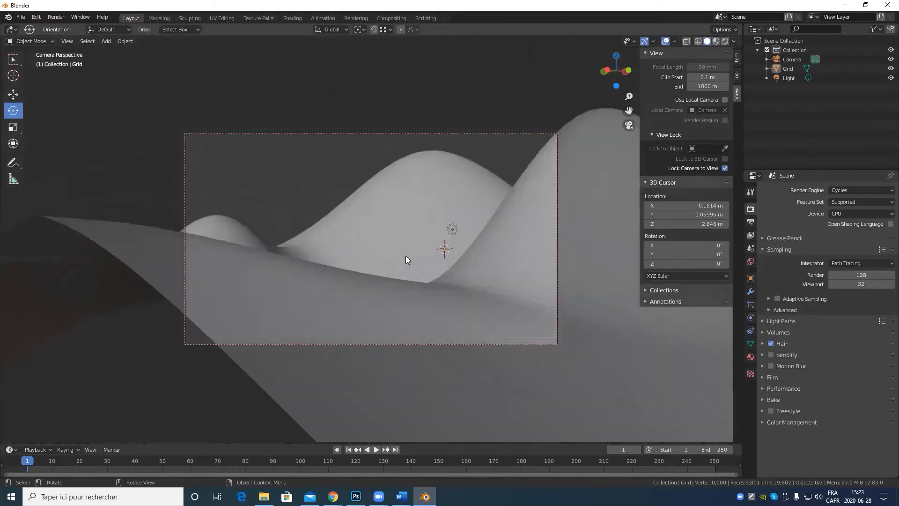
scroll(406, 259, "up", 2)
key("KP_0")
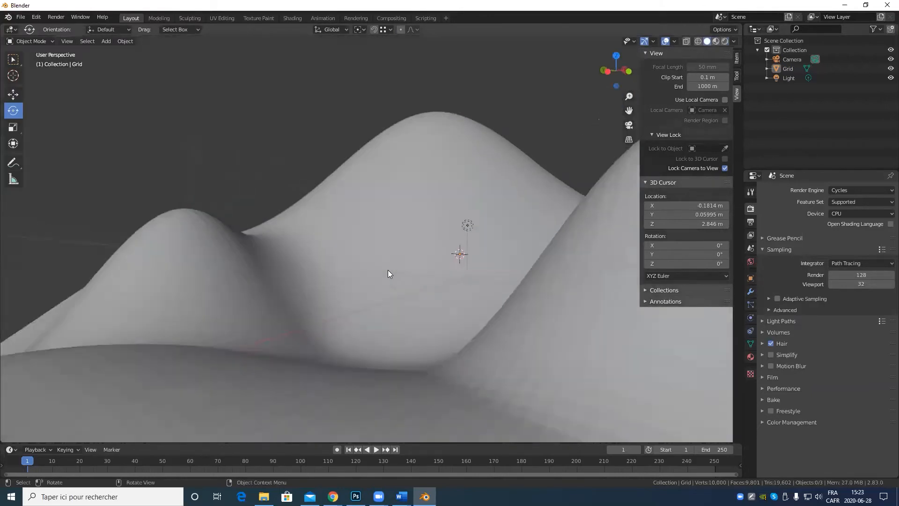
scroll(308, 243, "down", 7)
middle_click_drag(363, 257, 547, 265)
scroll(449, 289, "up", 5)
middle_click_drag(449, 289, 408, 268)
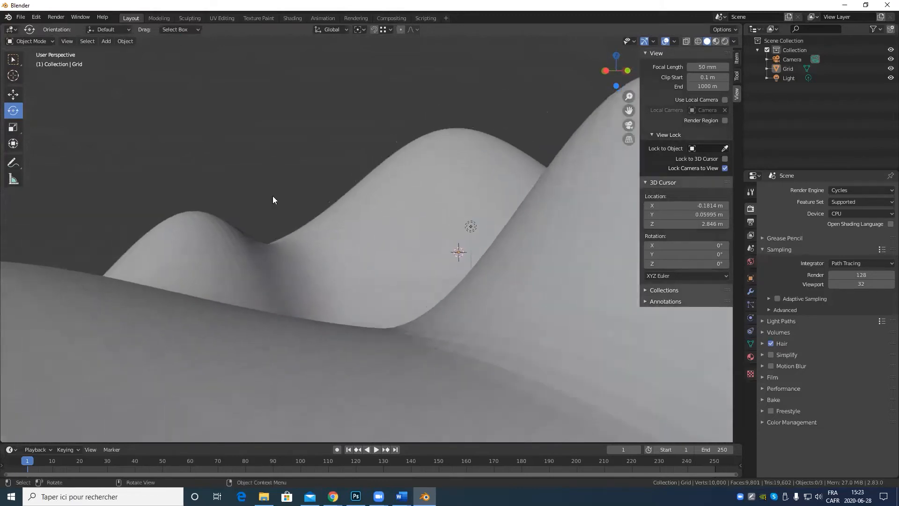
Delete the terrain grid from the scene.
scroll(341, 281, "down", 5)
middle_click_drag(347, 280, 326, 315)
scroll(327, 315, "down", 5)
scroll(335, 318, "up", 7)
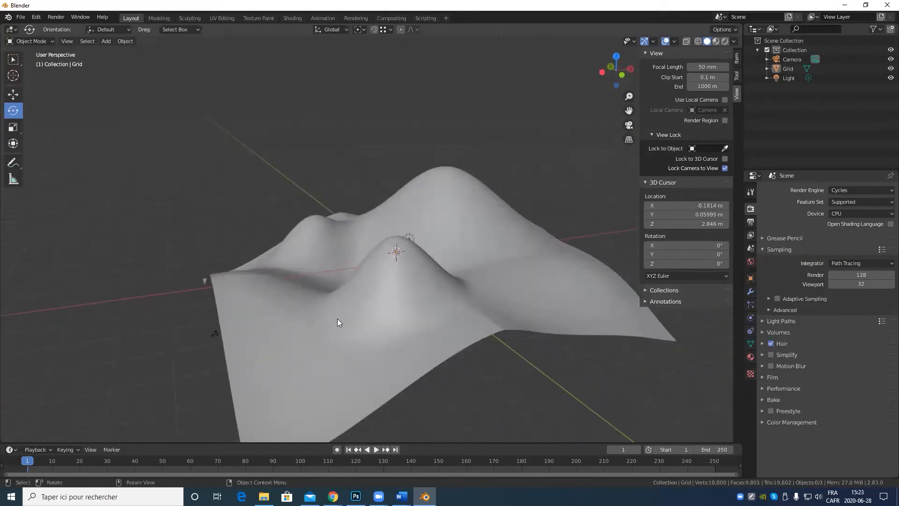
left_click(433, 317)
key("Delete")
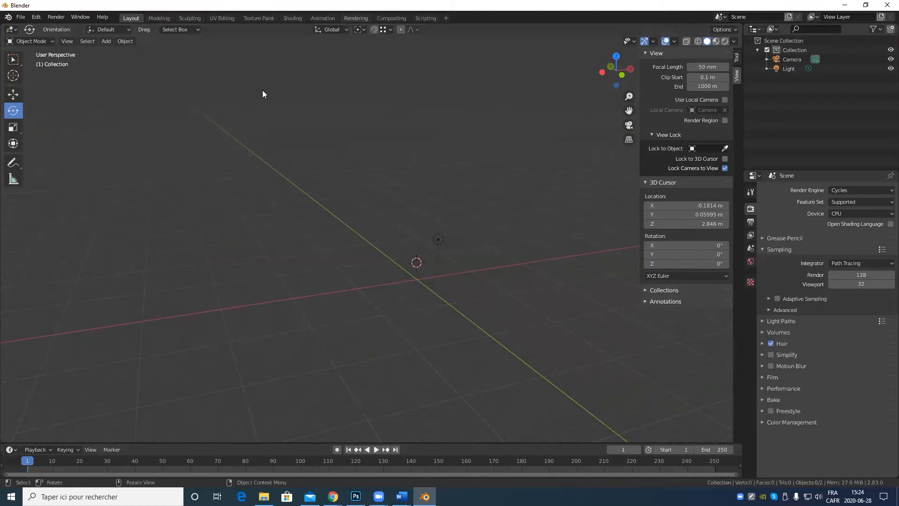
Search the add-ons in the preferences for "image" and enable Import Images as Planes.
left_click(37, 17)
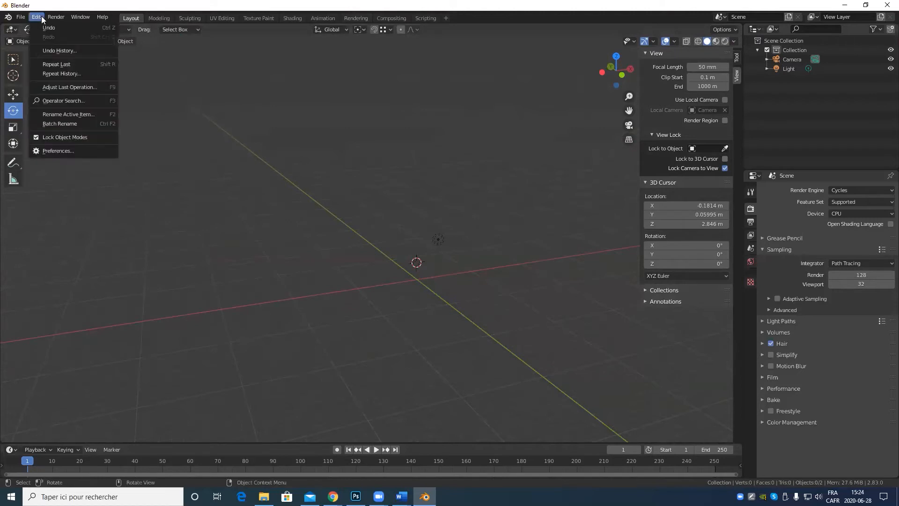
left_click(88, 147)
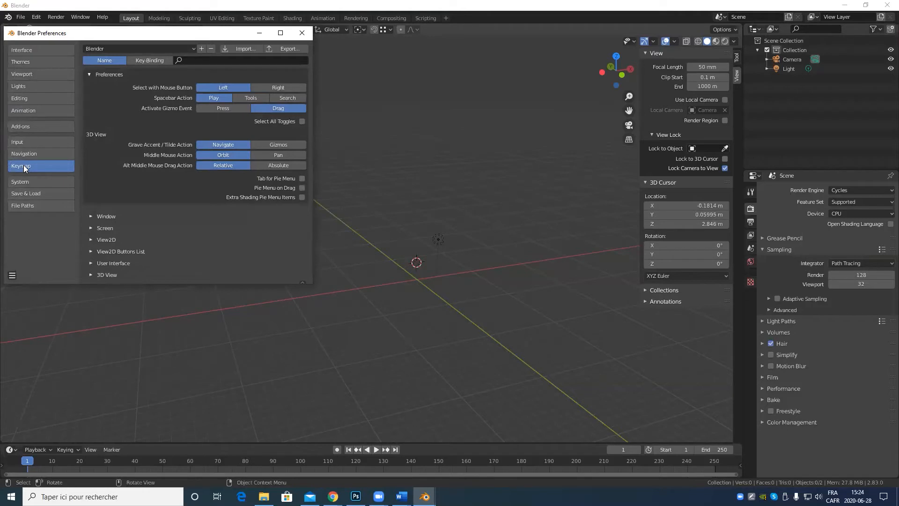
left_click(31, 126)
left_click(260, 60)
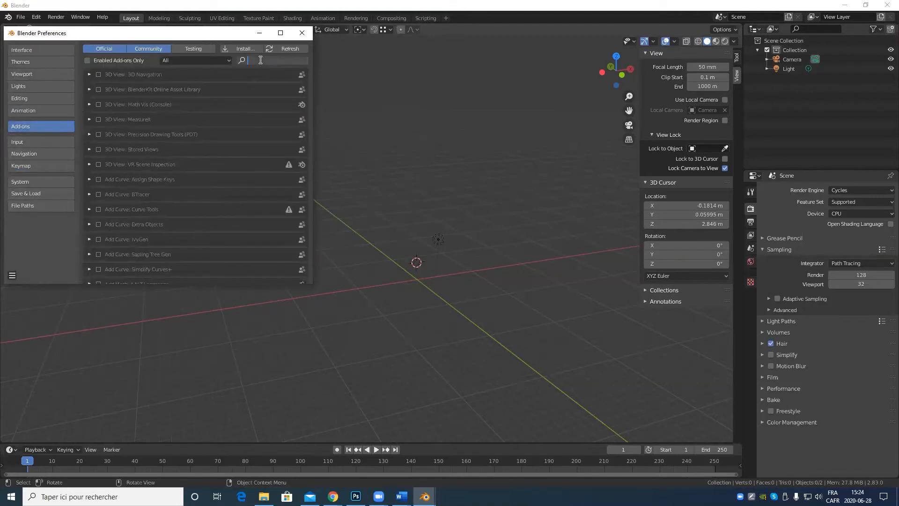
type("imag")
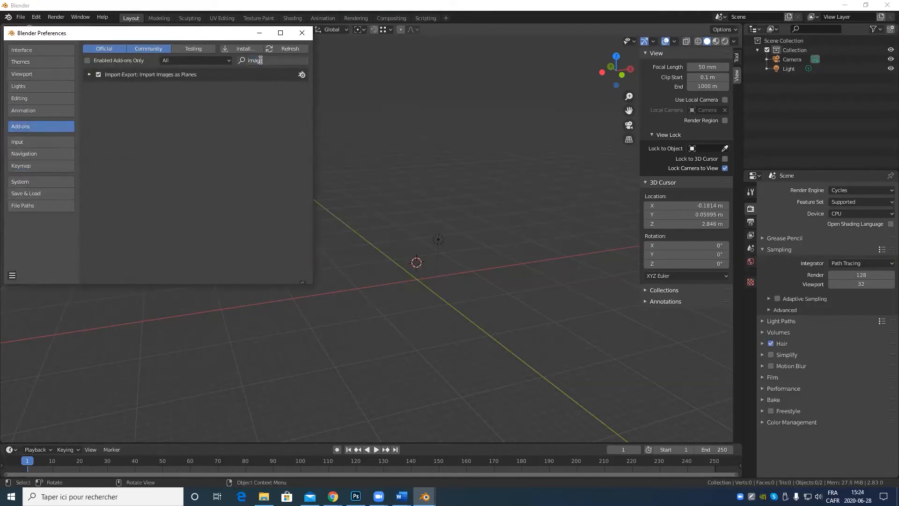
type("e")
key("Return")
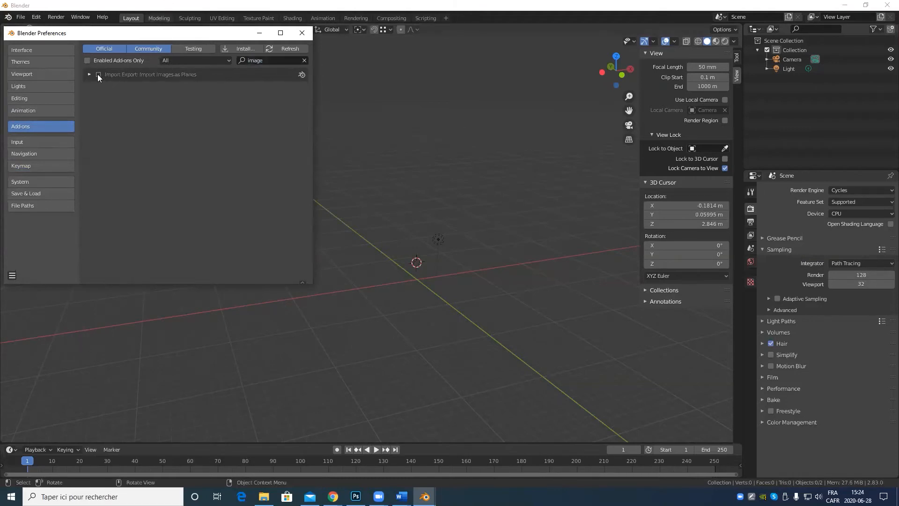
left_click(98, 75)
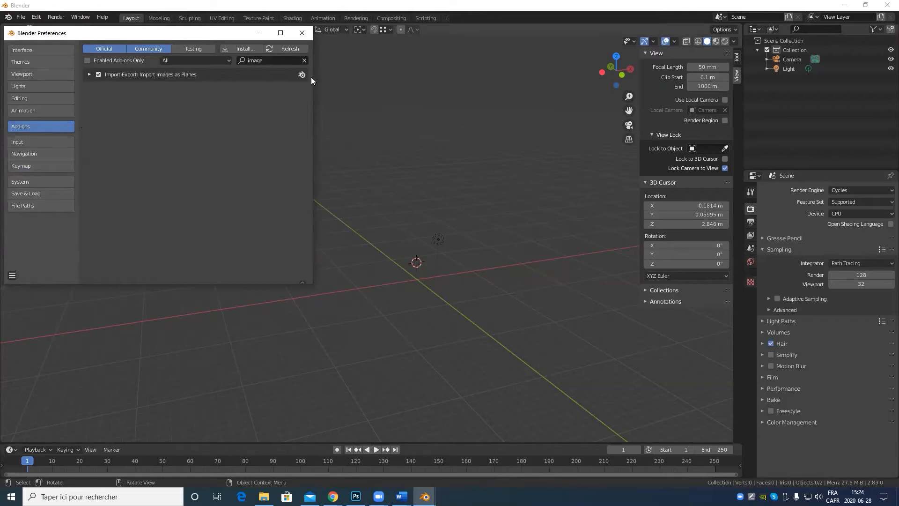
left_click(302, 33)
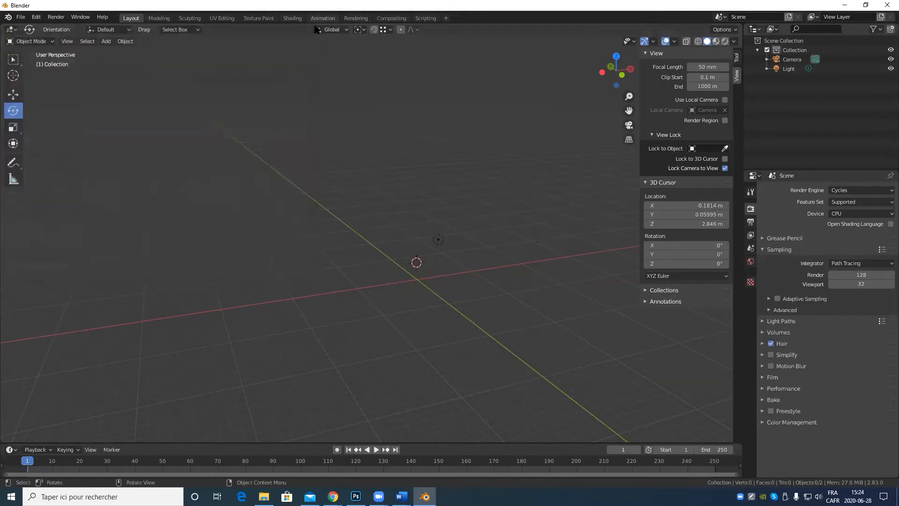
Import office_chair-21220.jpg from the Desktop folder as an image plane.
scroll(393, 284, "up", 5)
middle_click_drag(392, 284, 389, 287)
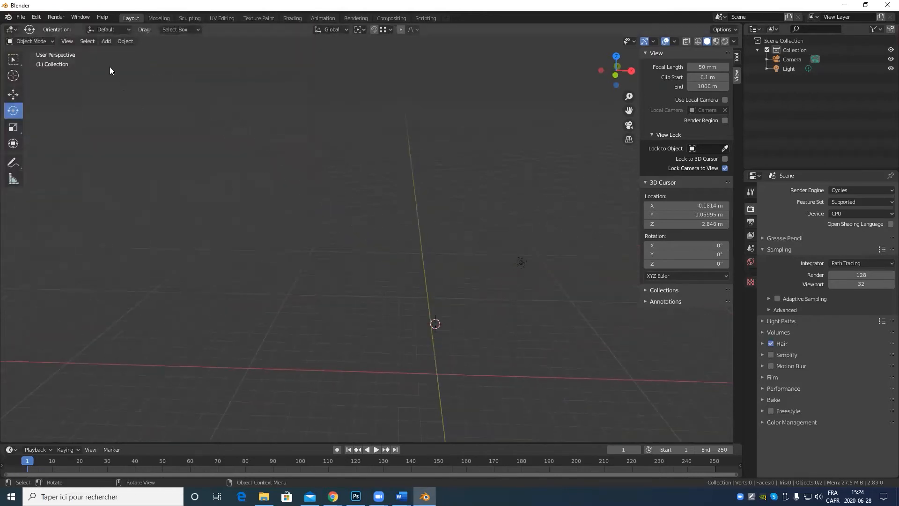
left_click(26, 18)
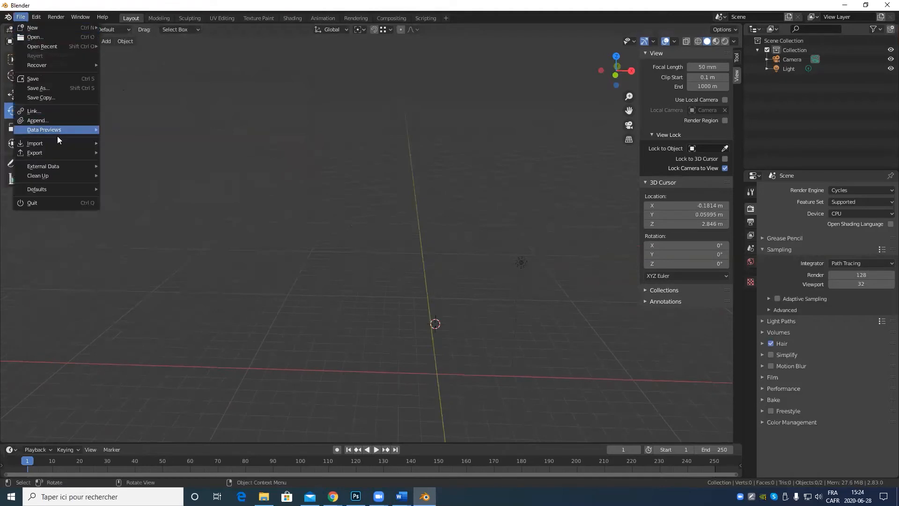
mouse_move(53, 145)
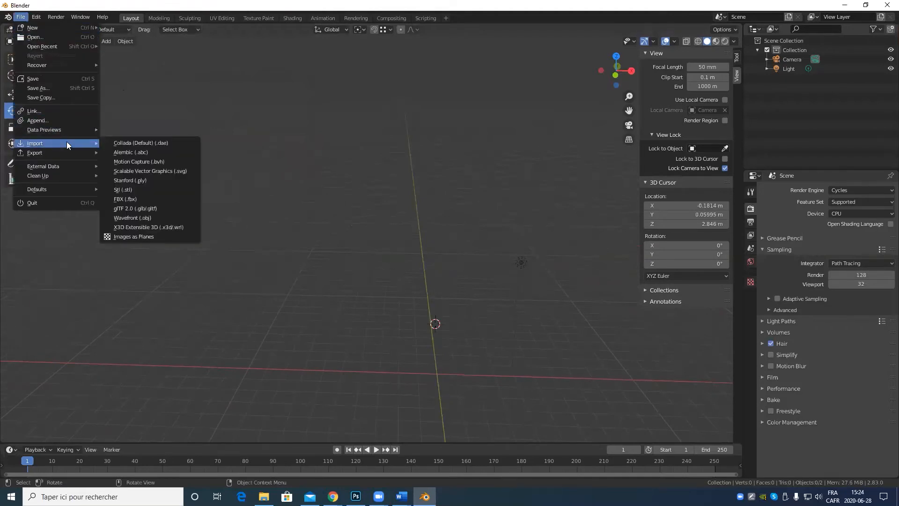
left_click(124, 237)
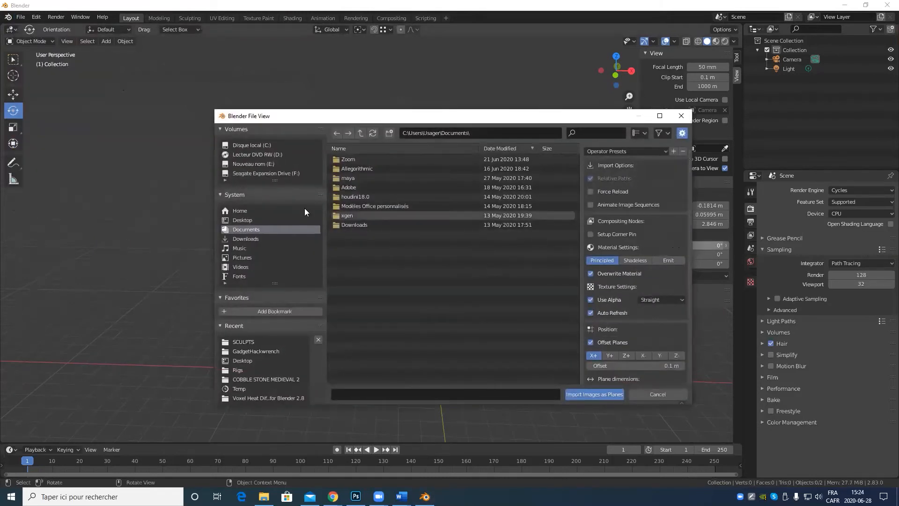
left_click(248, 221)
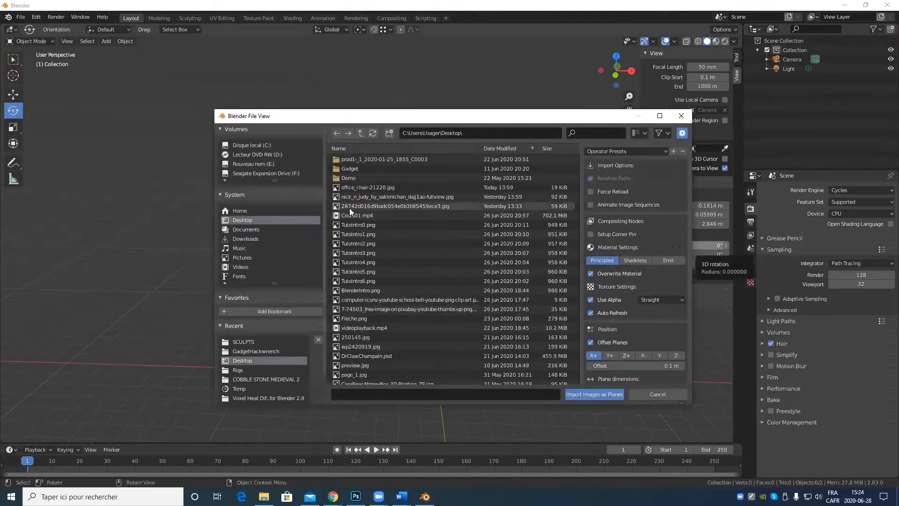
left_click(415, 187)
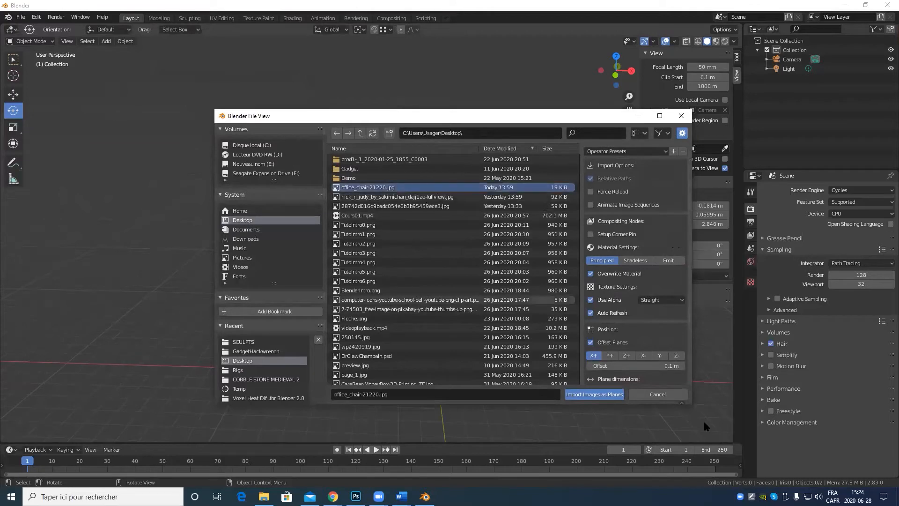
left_click(605, 393)
Show the scene in Material Preview shading and inspect the imported office chair plane.
middle_click_drag(576, 378, 447, 217)
key("z")
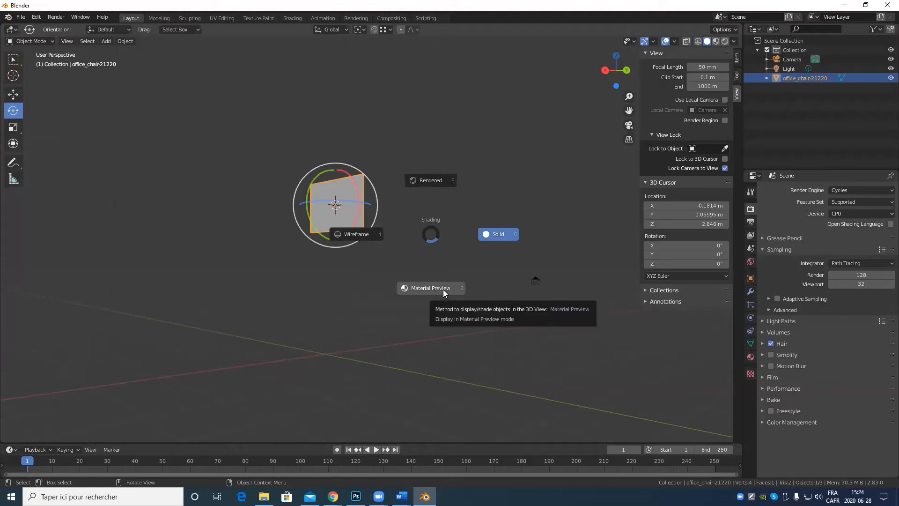
left_click(443, 289)
mouse_move(443, 289)
middle_mouse_down()
mouse_move(369, 281)
mouse_move(399, 304)
mouse_move(477, 310)
mouse_move(348, 283)
middle_mouse_up()
scroll(348, 283, "up", 3)
mouse_move(317, 235)
middle_mouse_down()
mouse_move(429, 325)
mouse_move(410, 306)
mouse_move(485, 328)
mouse_move(491, 303)
mouse_move(436, 314)
mouse_move(451, 309)
mouse_move(445, 328)
middle_mouse_up()
Activate the Move tool and set the image plane's X, Y and Z location to 0 m.
left_click(13, 94)
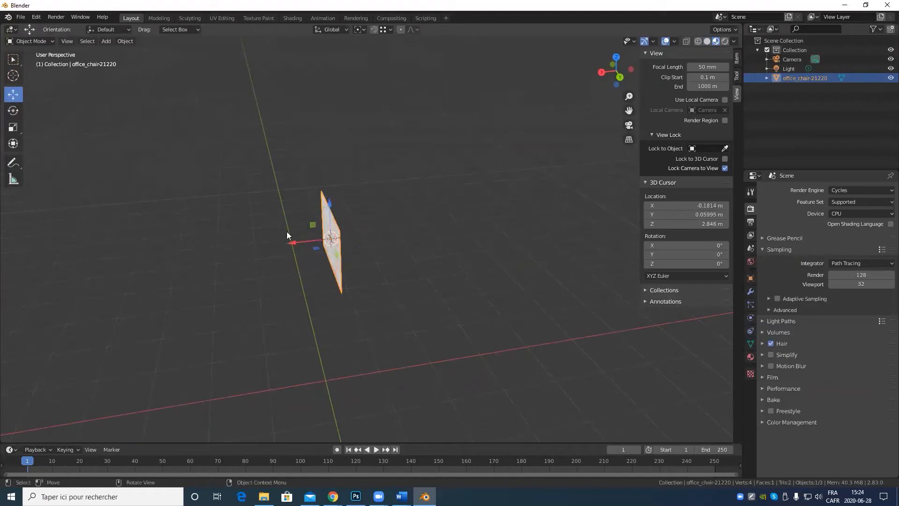
left_click(347, 209)
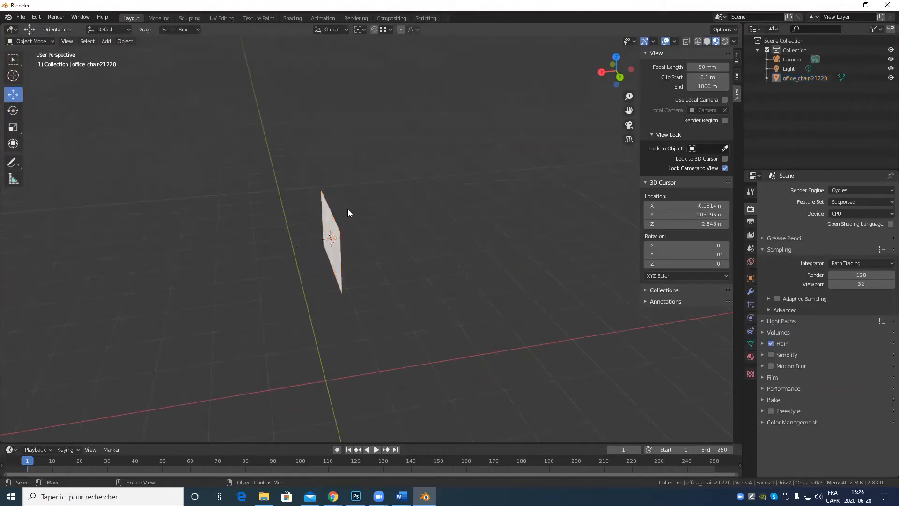
left_click(736, 59)
double_click(683, 77)
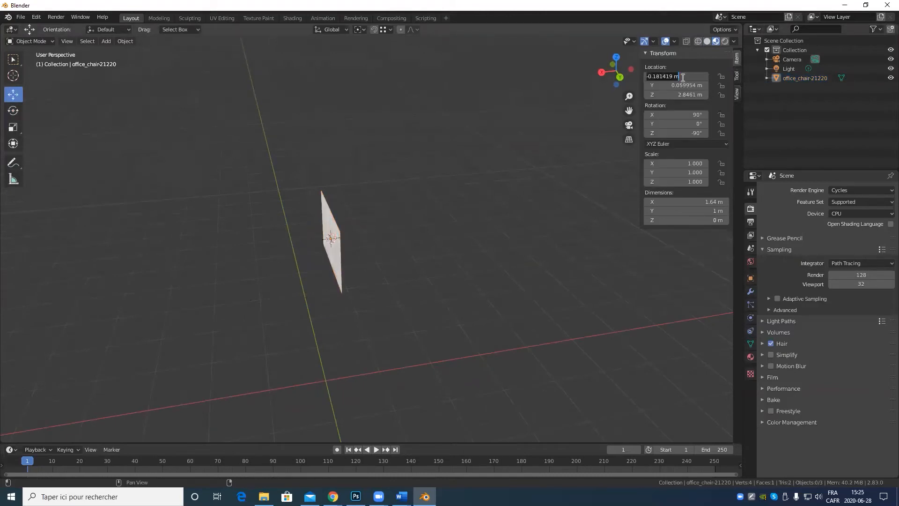
type("0")
key("Tab")
type("0")
key("Tab")
type("0")
key("Return")
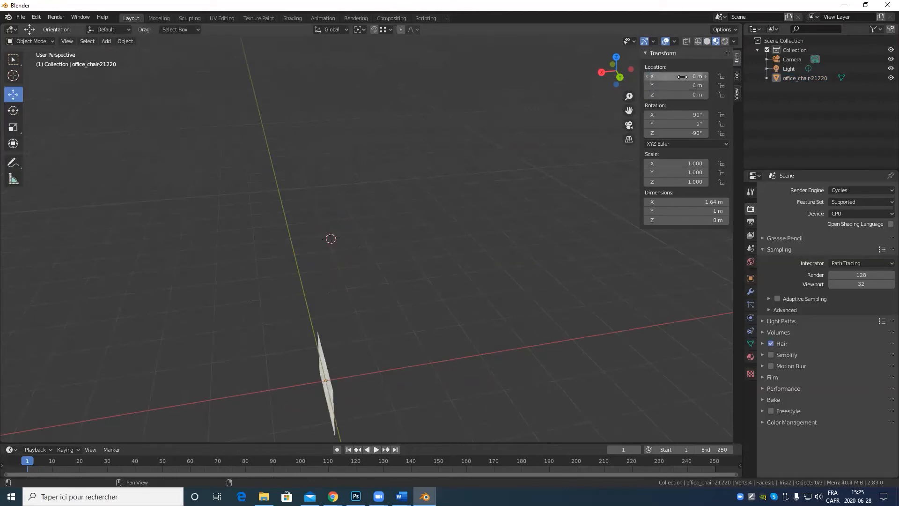
Add a cube mesh at the 3D cursor above the image plane and delete it again.
middle_click_drag(310, 243, 414, 207)
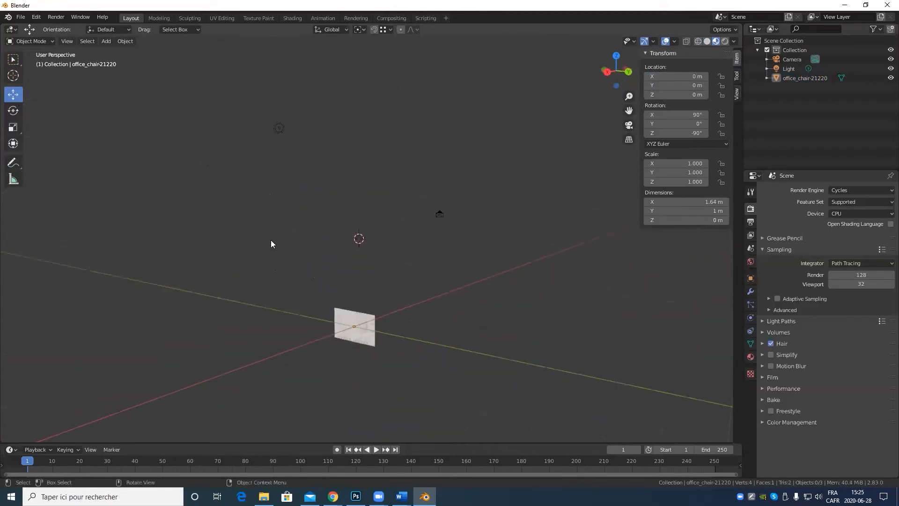
scroll(501, 261, "up", 4)
middle_click_drag(334, 308, 346, 222, "shift")
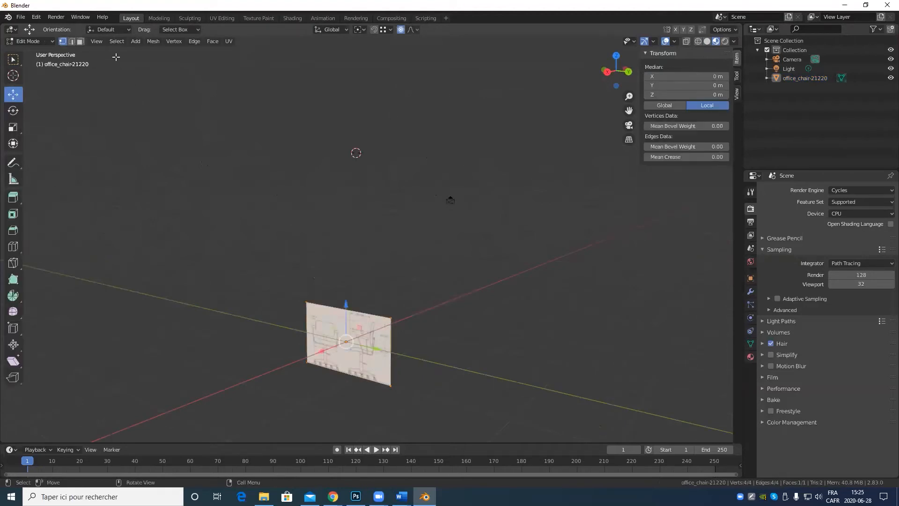
left_click(108, 42)
mouse_move(115, 56)
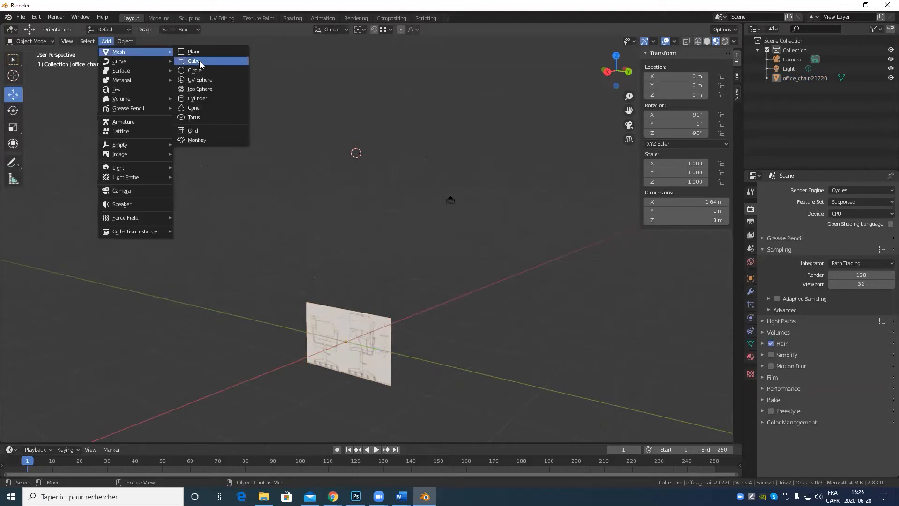
left_click(200, 62)
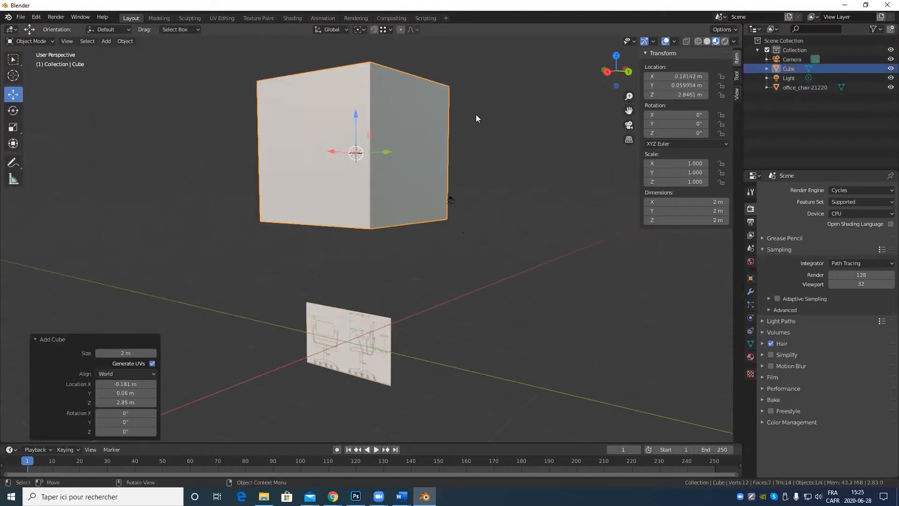
key("Delete")
Select the office chair image plane and scale its mesh up uniformly in Edit Mode by a factor of about 5.64.
scroll(433, 160, "down", 3)
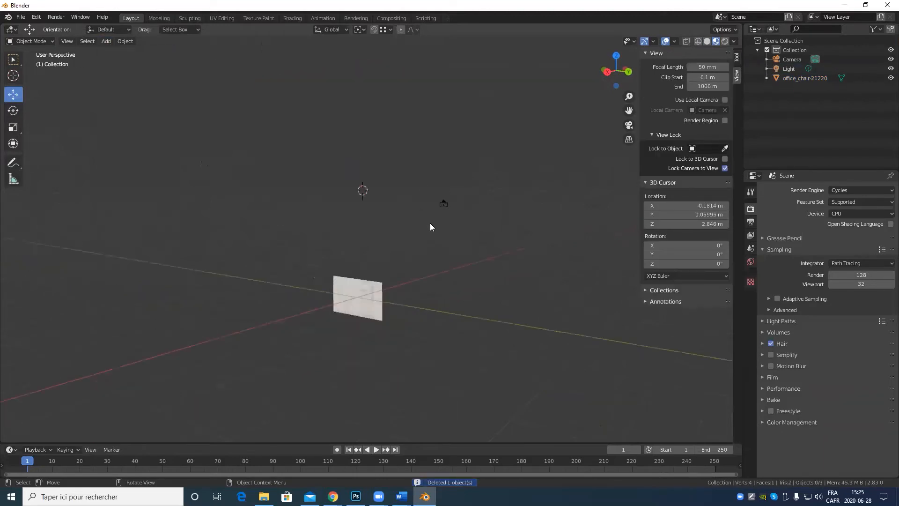
middle_click_drag(430, 223, 389, 244)
left_click(351, 309)
scroll(347, 310, "up", 2)
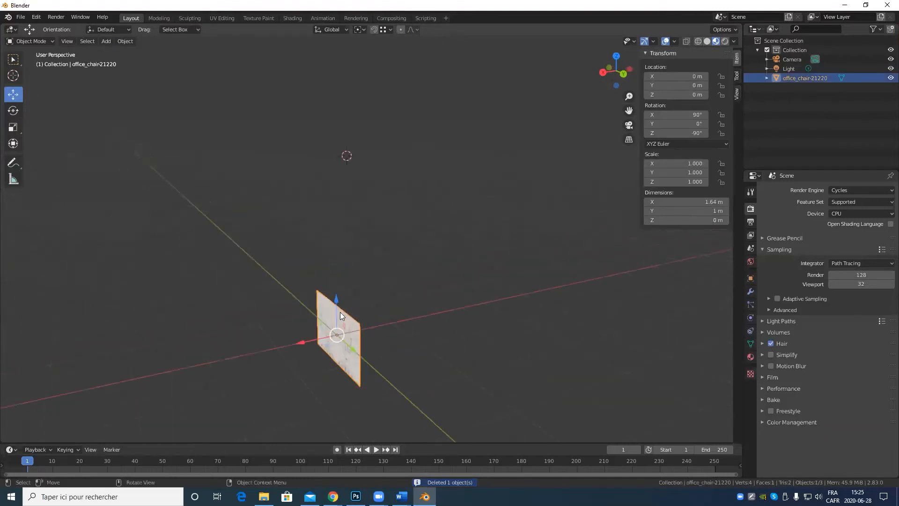
middle_click_drag(353, 330, 204, 301)
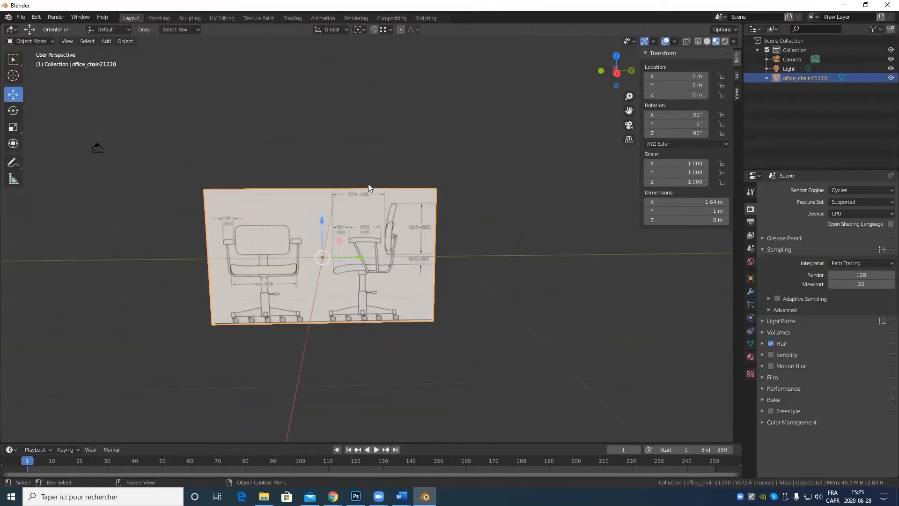
key("Tab")
key("s")
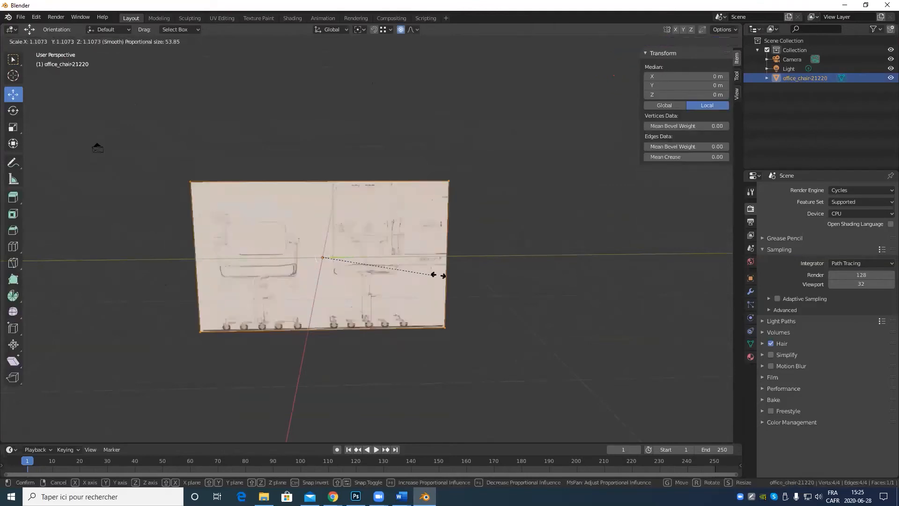
left_click(161, 235)
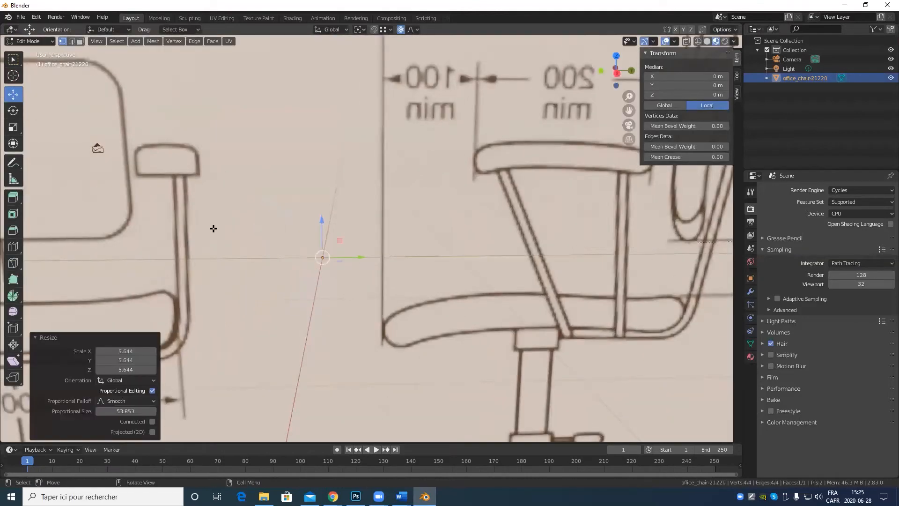
scroll(283, 216, "down", 3)
key("Tab")
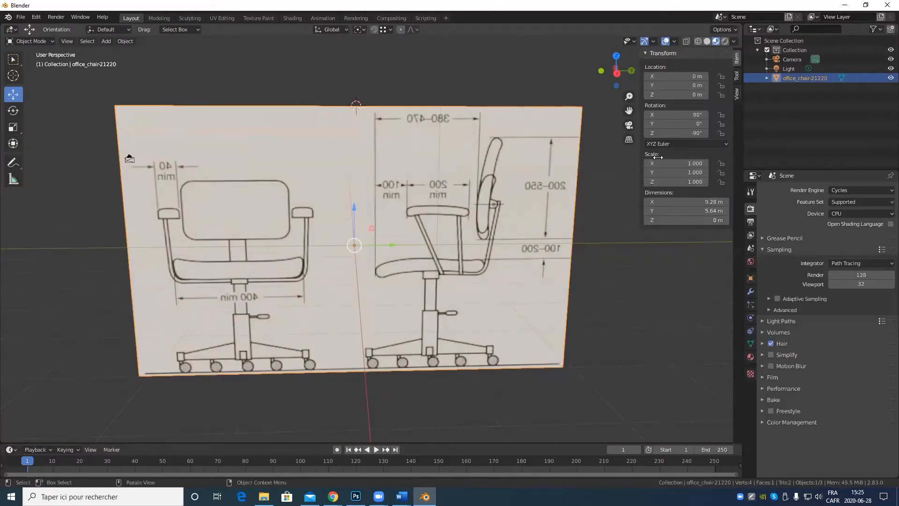
In the right view, move the plane about 2.77 m up and -1.59 m along Y, centring the side-view chair on the Z axis.
key("KP_1")
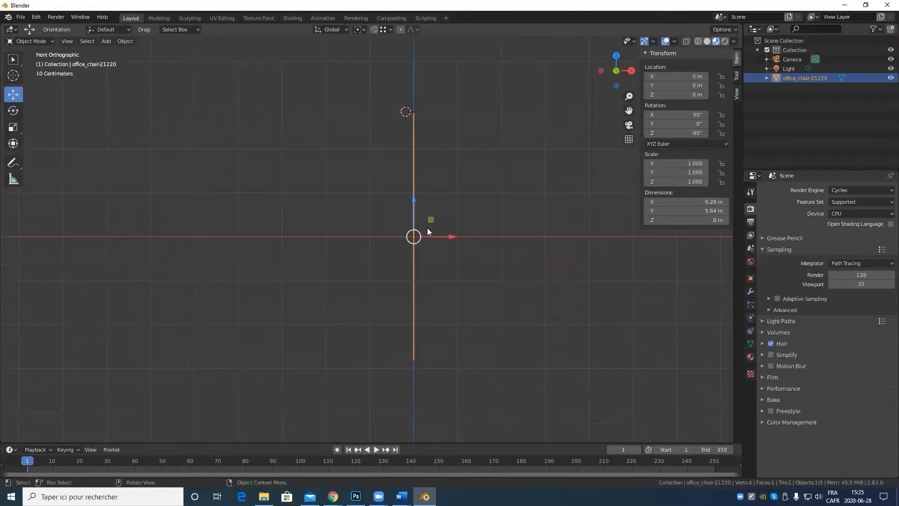
key("KP_3")
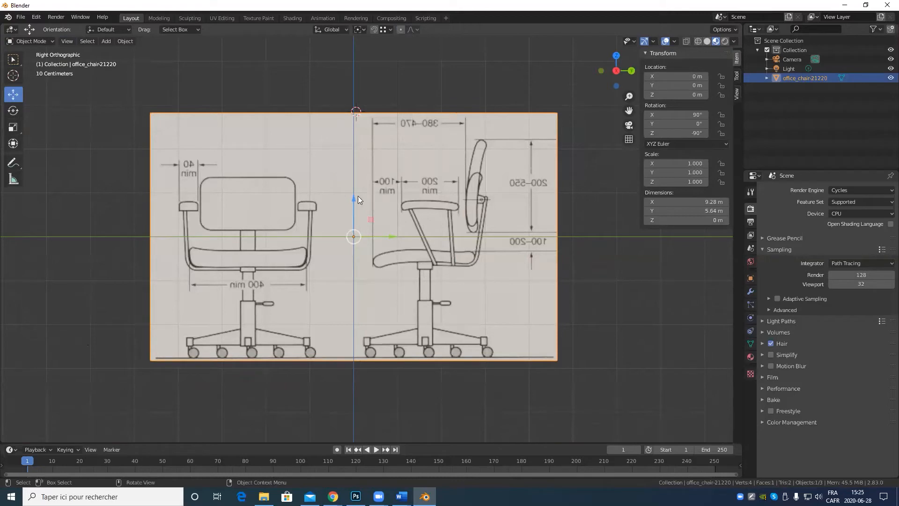
left_click_drag(355, 201, 355, 74)
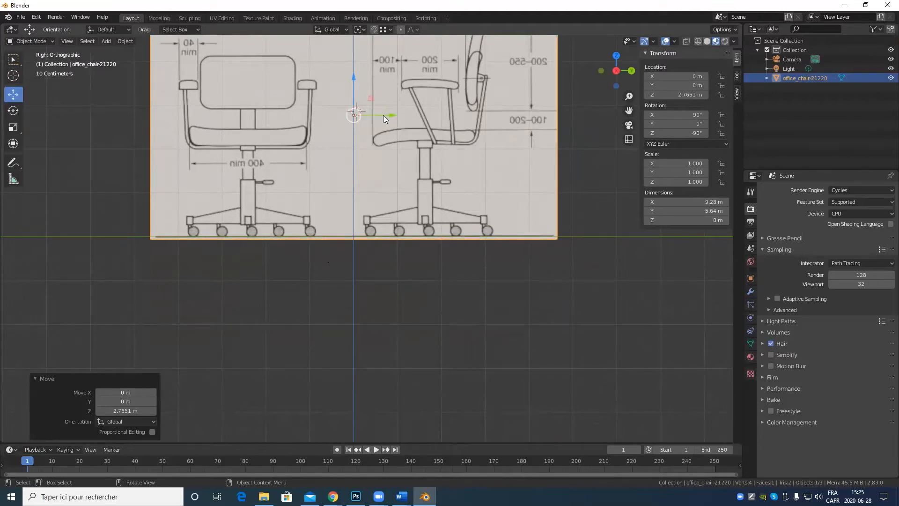
left_click_drag(383, 115, 311, 115)
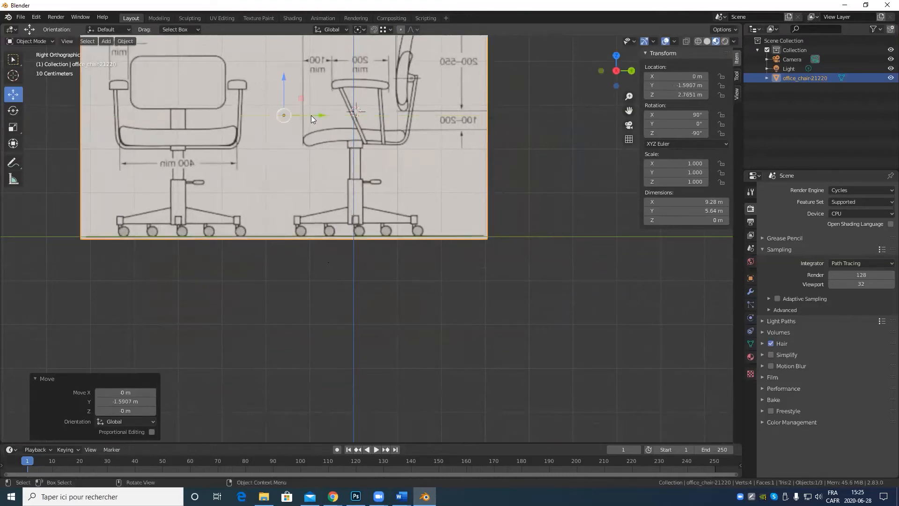
Move the chair image plane back along the X axis by about -20 m, away from the origin.
scroll(379, 154, "down", 5)
middle_click_drag(365, 177, 426, 238)
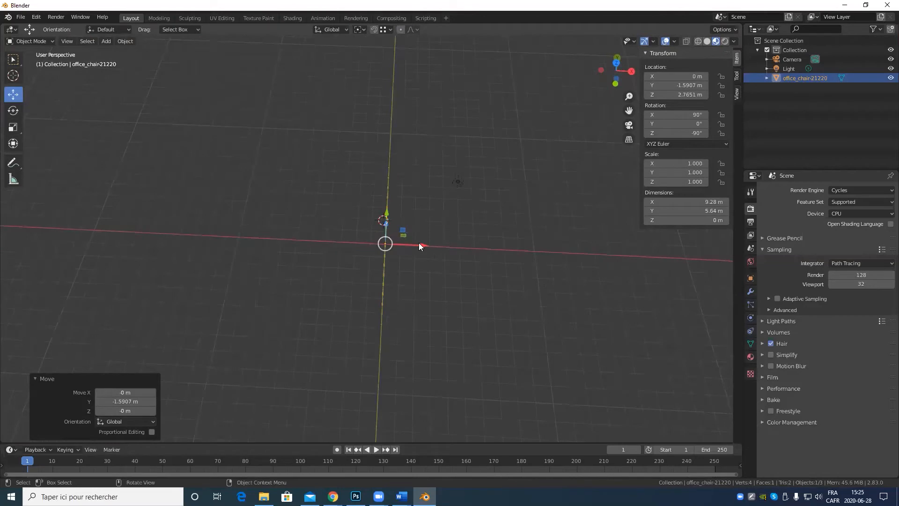
left_click_drag(418, 243, 96, 251)
scroll(375, 275, "down", 5)
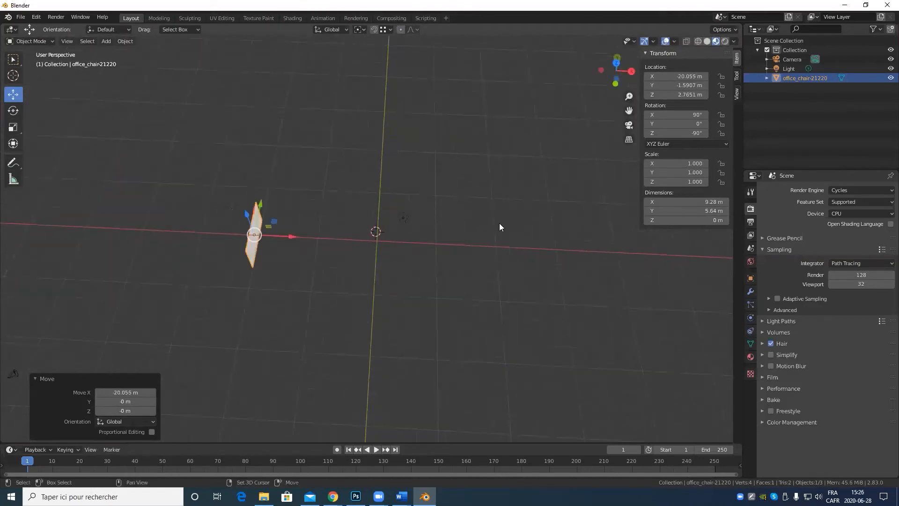
Duplicate the chair image plane in place and set the copy's X and Y location to 0 m.
key("shift+d")
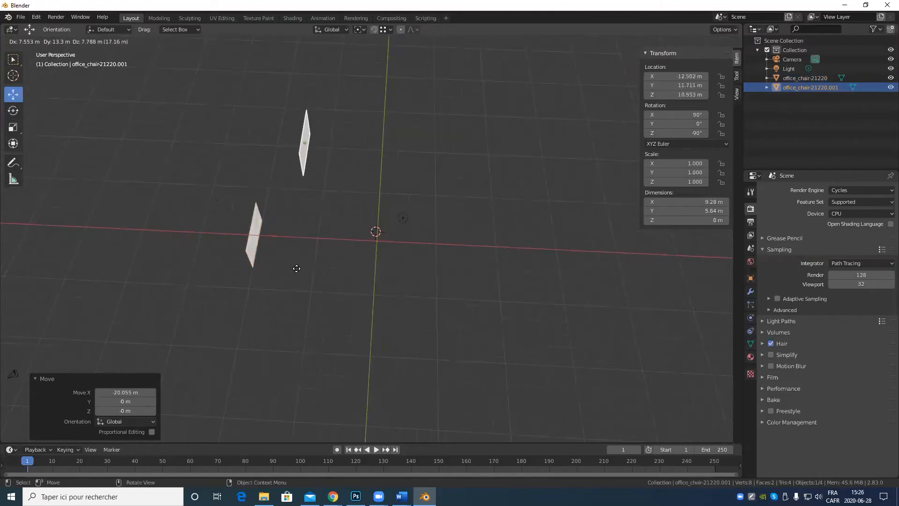
right_click(296, 268)
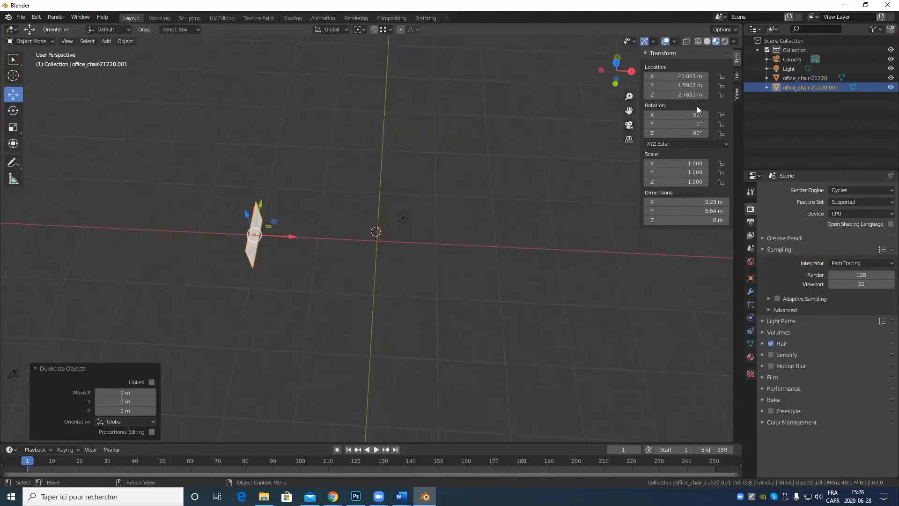
left_click(684, 76)
type("0")
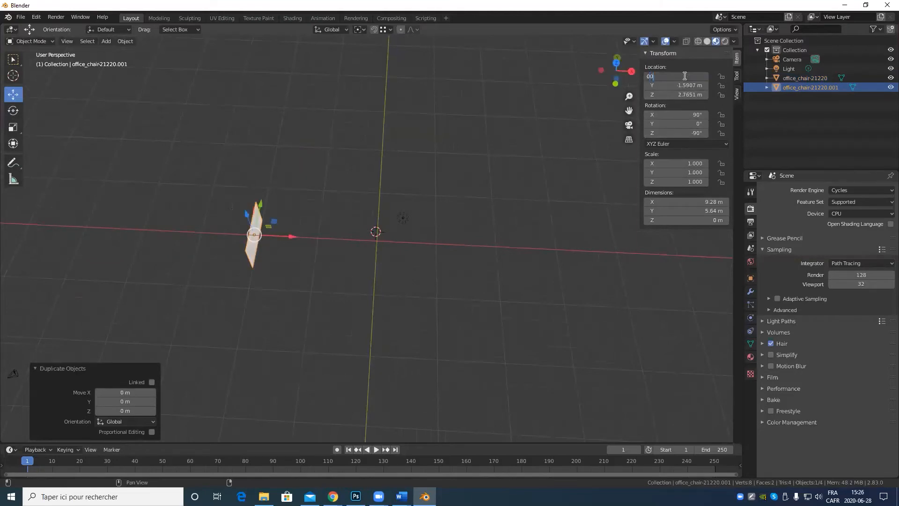
type("0")
key("Tab")
type("0")
key("Return")
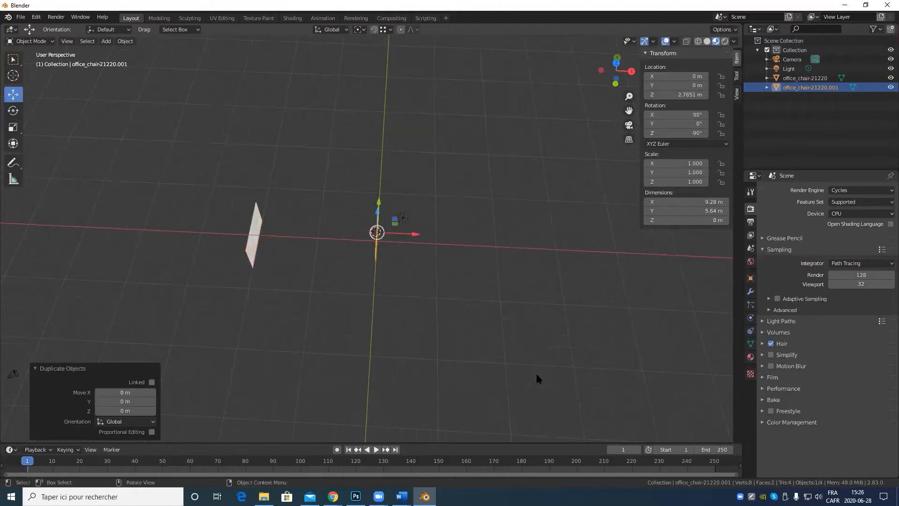
Rotate the duplicated plane about Z to face the front view and set its Z rotation to -180°.
middle_click_drag(403, 299, 427, 219)
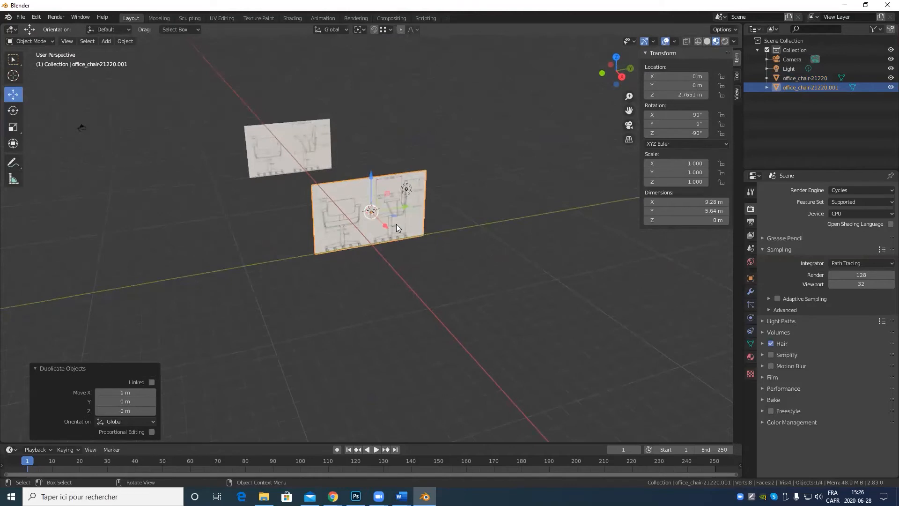
key("KP_1")
scroll(396, 216, "up", 8)
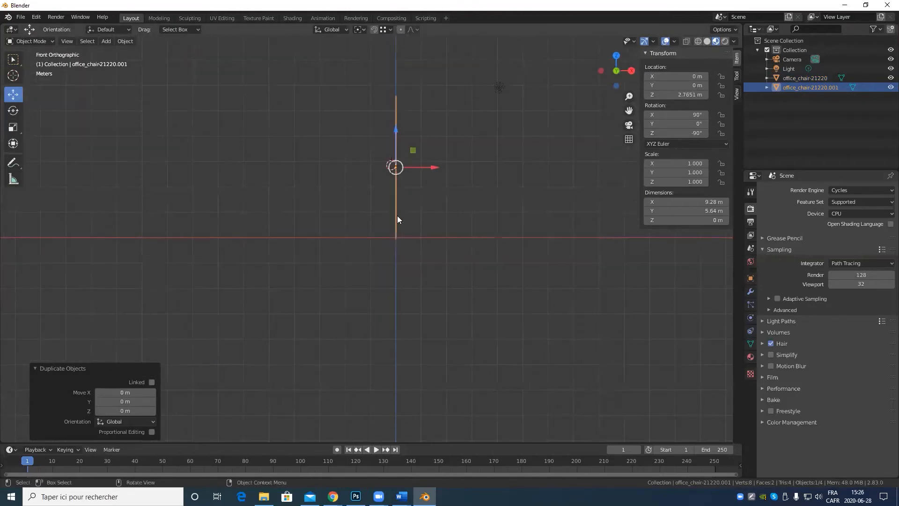
middle_click_drag(417, 190, 357, 250, "shift")
left_click(13, 109)
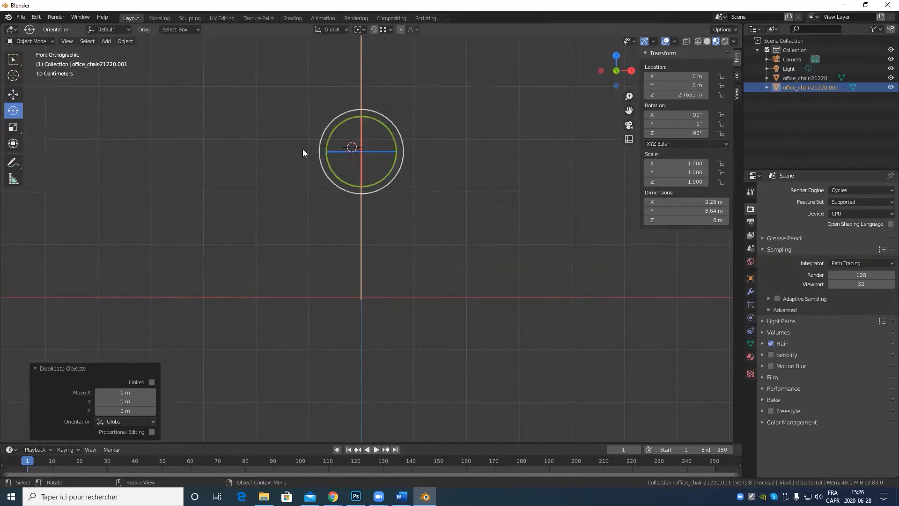
left_click_drag(383, 152, 355, 146)
left_click(688, 133)
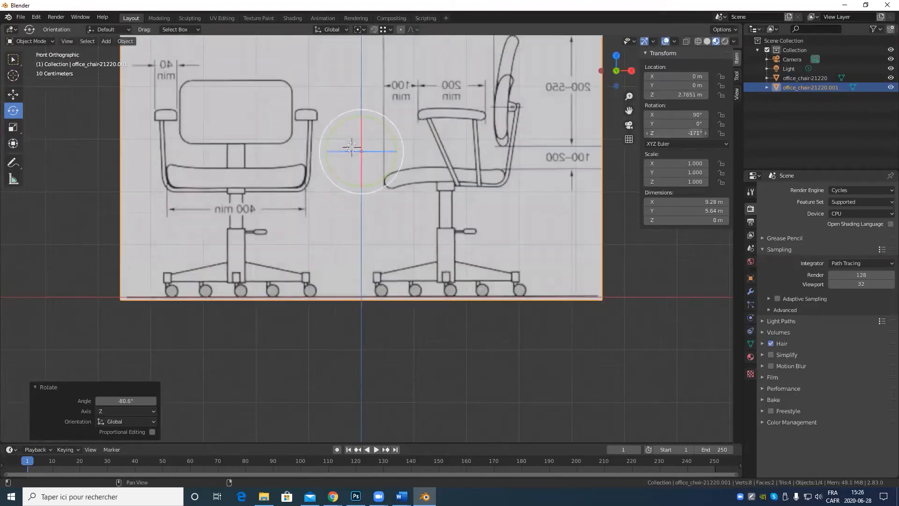
key("BackSpace")
type("-180")
key("Return")
Move the duplicated plane about 2.41 m along X so the front-view chair is centred on the Z axis.
scroll(373, 208, "down", 5)
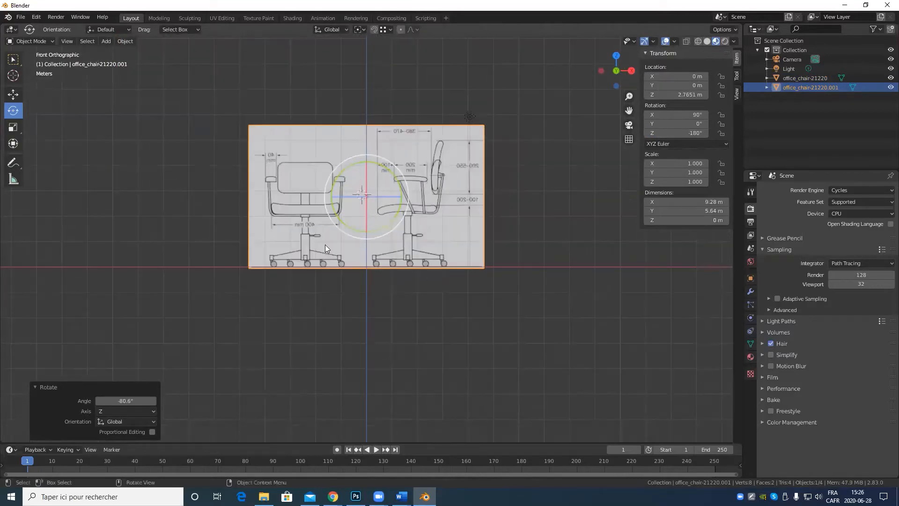
middle_click_drag(244, 264, 250, 318, "shift")
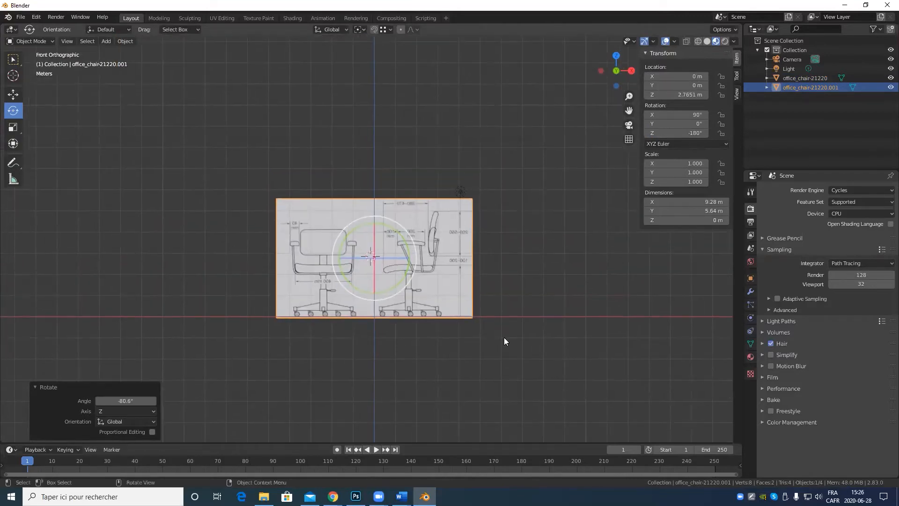
left_click(15, 97)
scroll(419, 289, "up", 4)
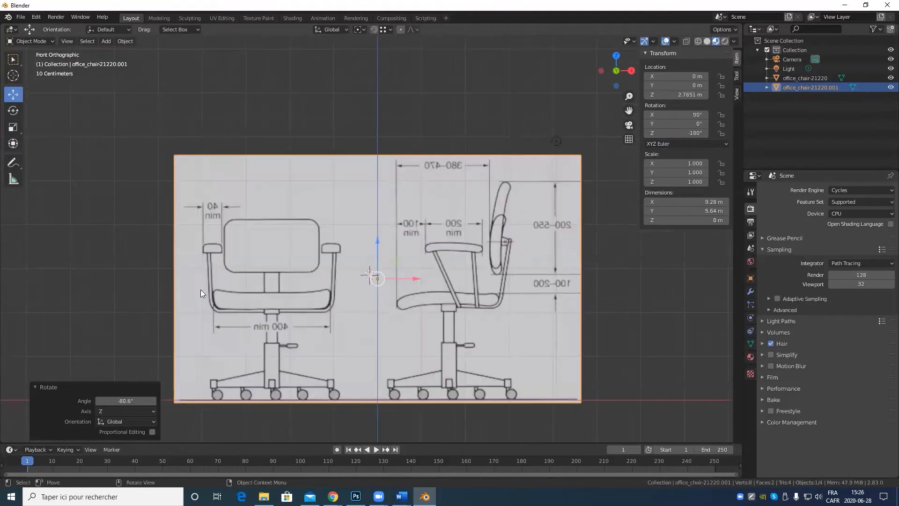
left_click_drag(410, 281, 516, 285)
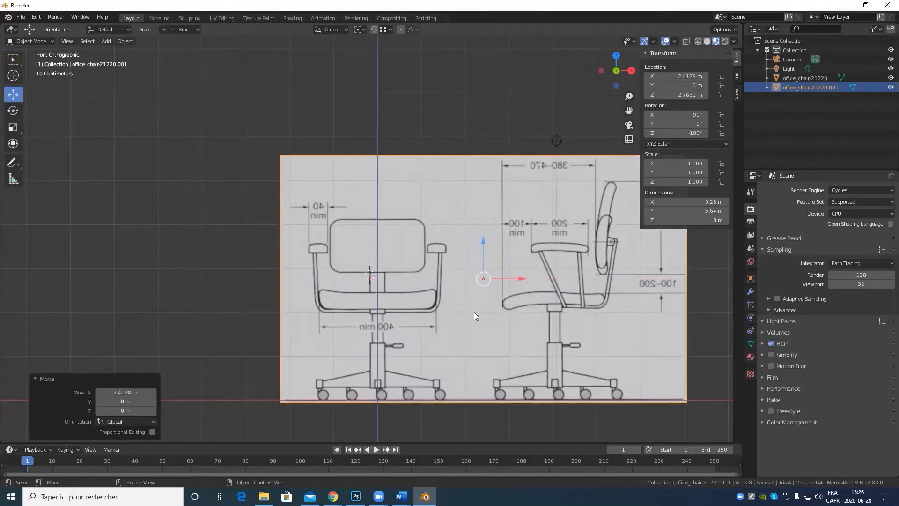
Move the duplicated plane back along the Y axis by about 28.5 m, clear of the origin.
scroll(470, 313, "down", 8)
middle_click_drag(449, 366, 406, 325)
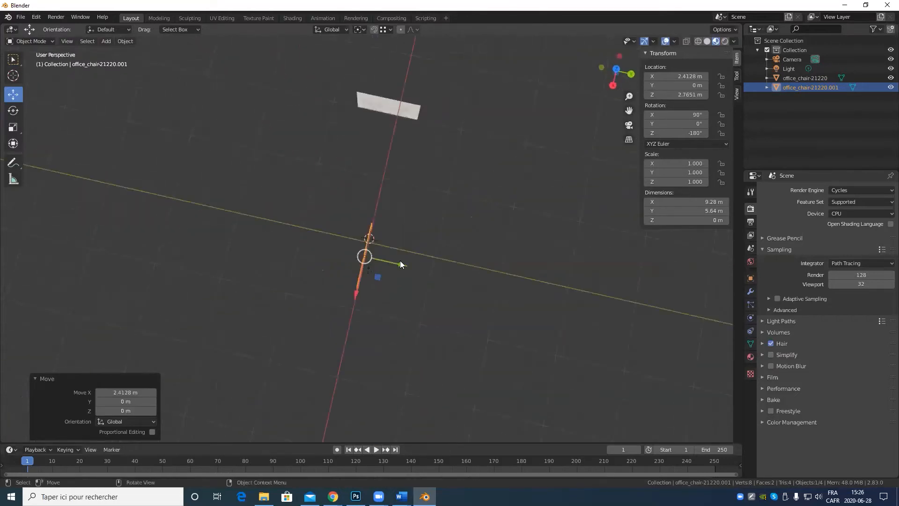
left_click_drag(400, 264, 596, 310)
scroll(294, 313, "down", 5)
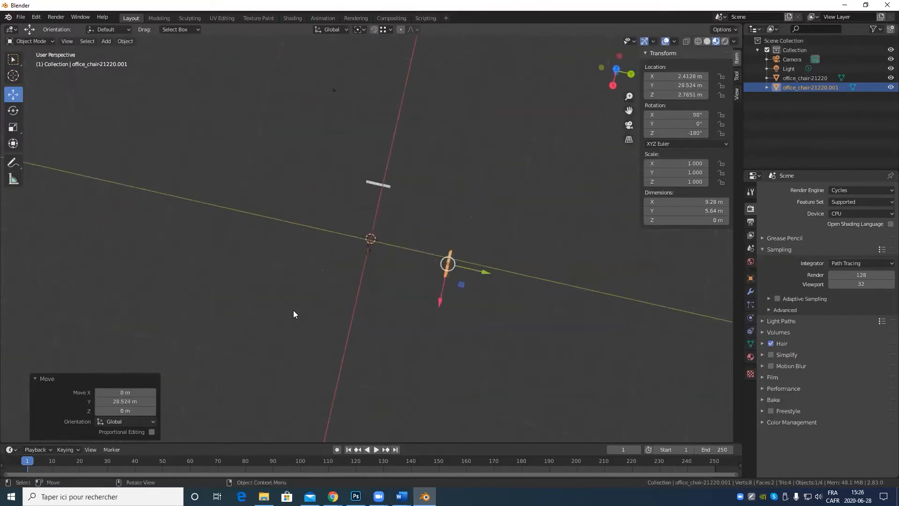
Compare the reference planes in the front and right orthographic views, examining how both chair drawings line up with the axes.
key("KP_7")
key("KP_1")
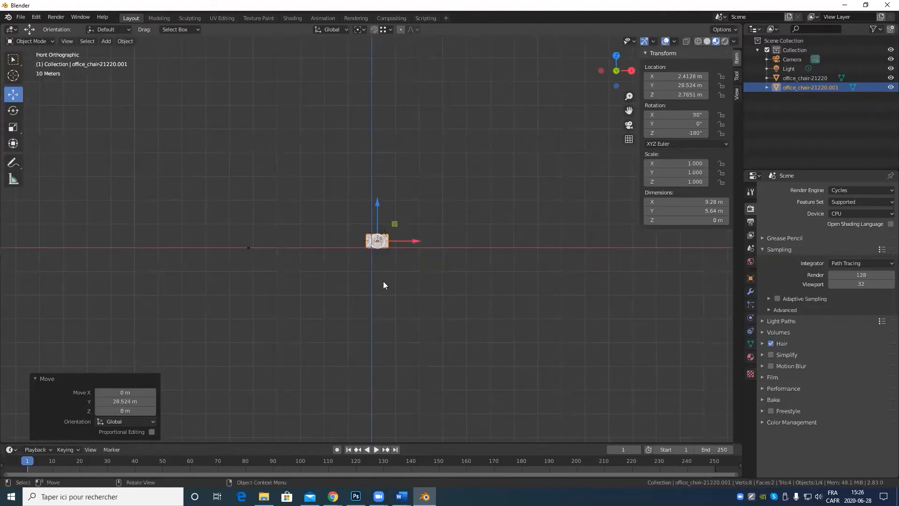
scroll(375, 272, "up", 15)
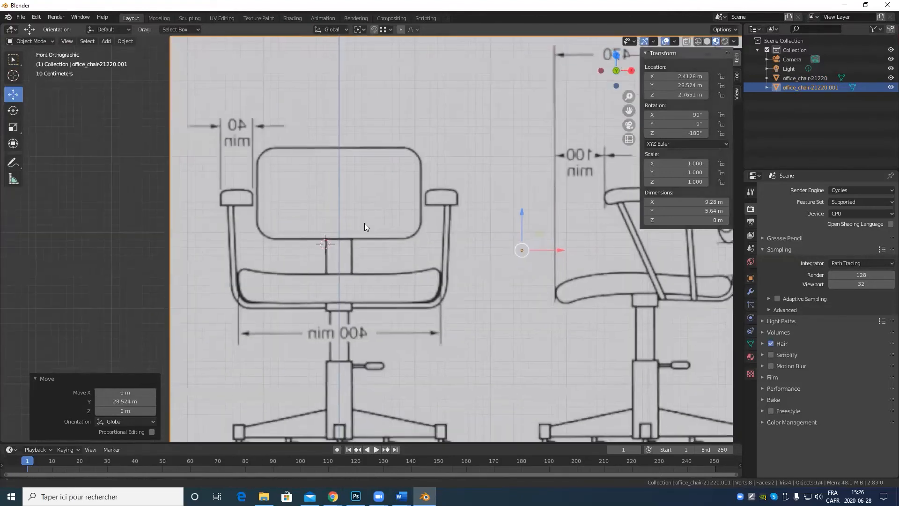
middle_click_drag(364, 223, 365, 219, "shift")
key("KP_3")
key("KP_1")
key("KP_3")
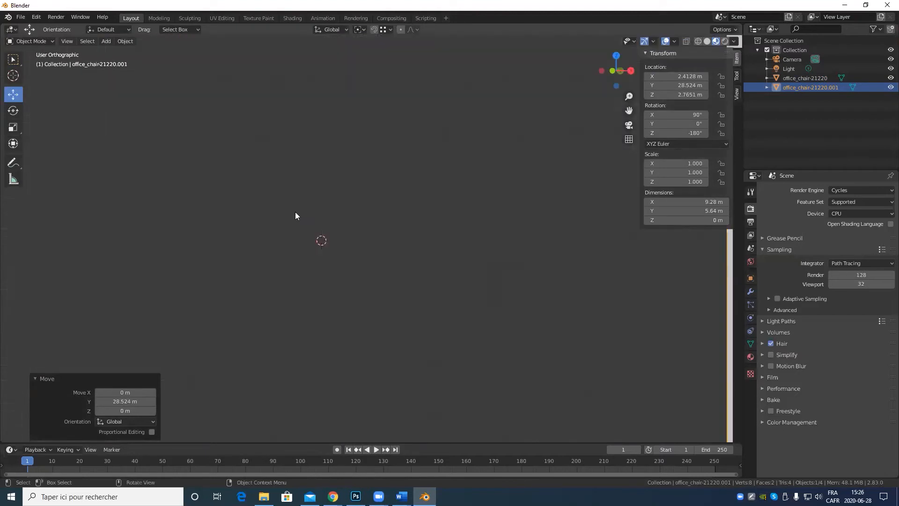
key("KP_1")
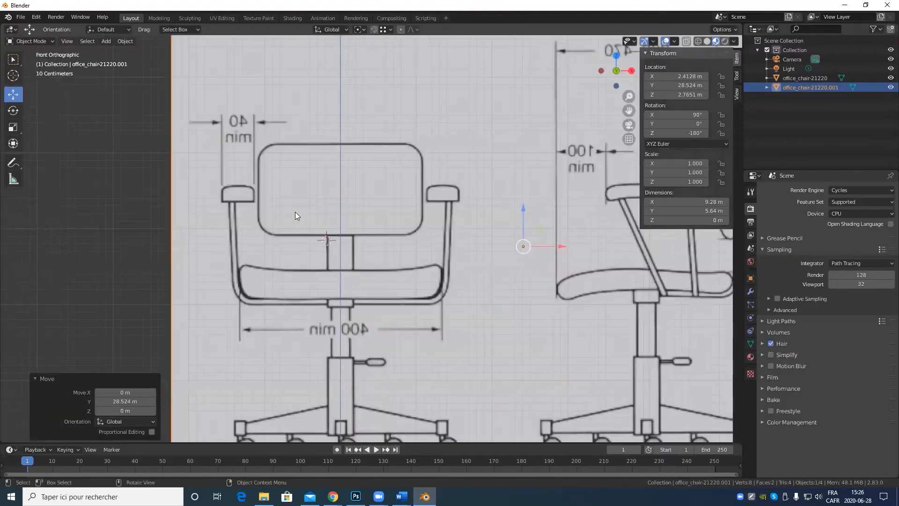
key("KP_3")
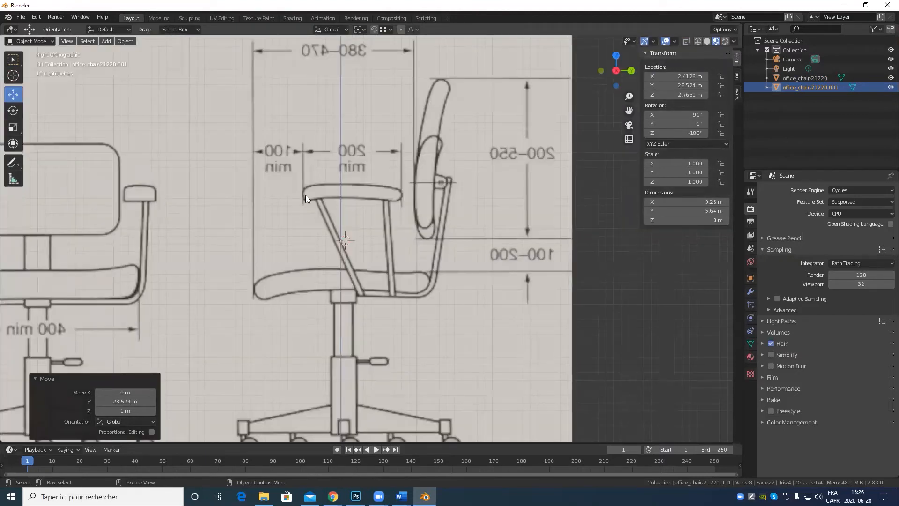
scroll(454, 264, "down", 3)
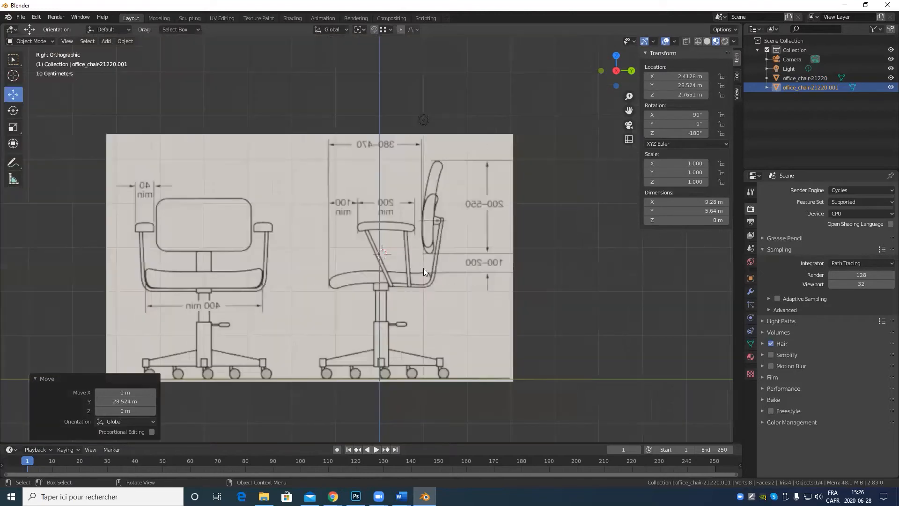
scroll(424, 268, "up", 3)
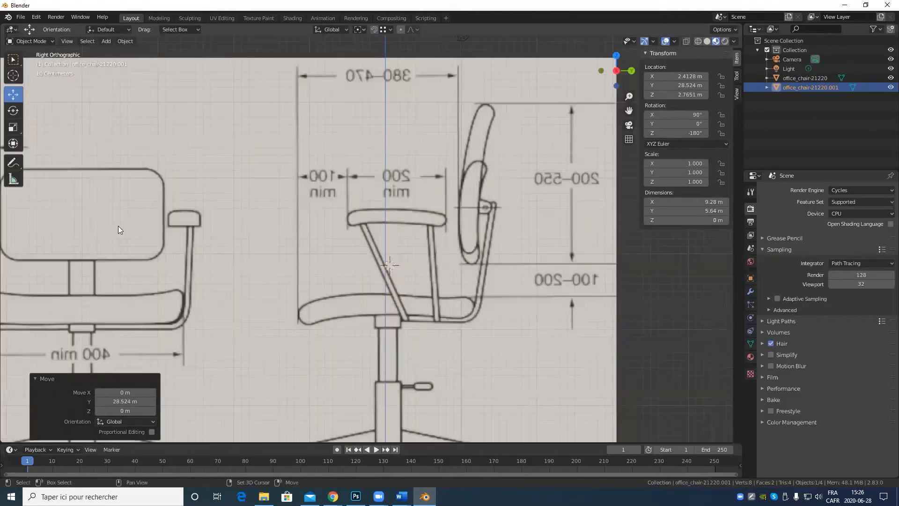
middle_click_drag(200, 201, 267, 212, "shift")
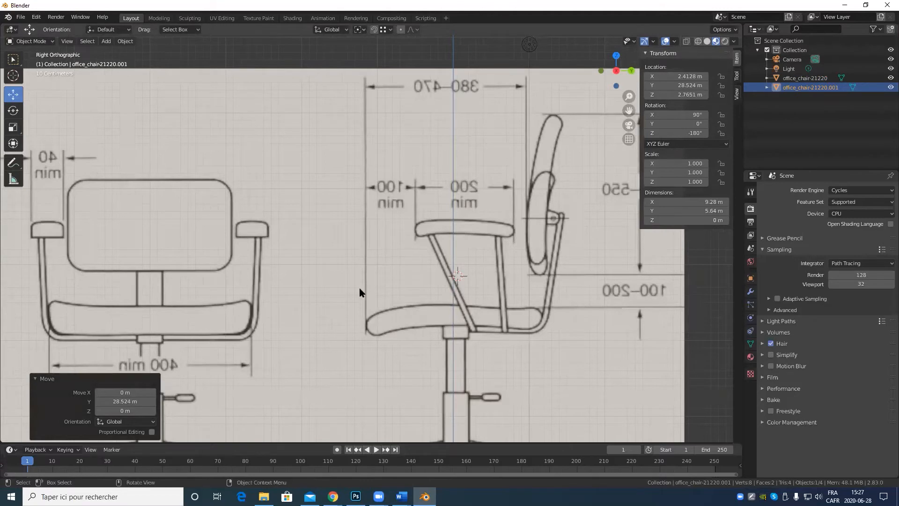
scroll(361, 293, "down", 4)
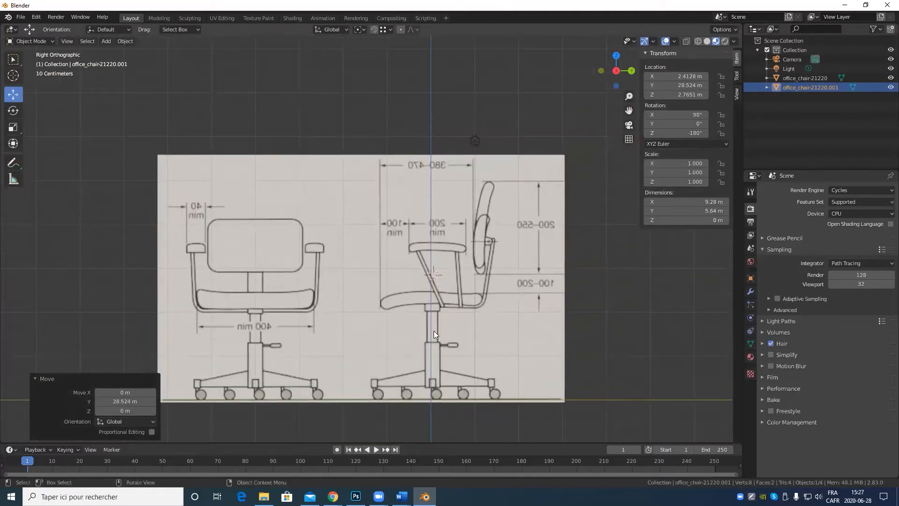
scroll(431, 326, "up", 6)
key("KP_1")
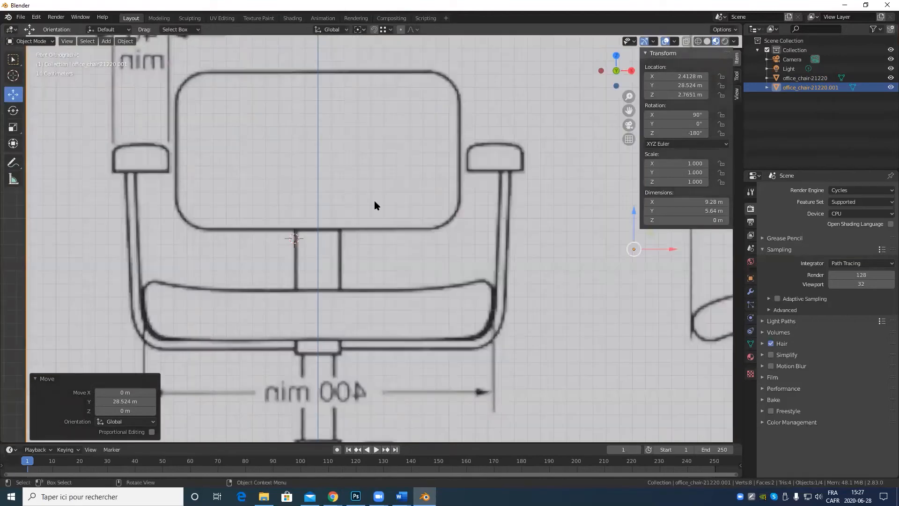
scroll(375, 202, "down", 5)
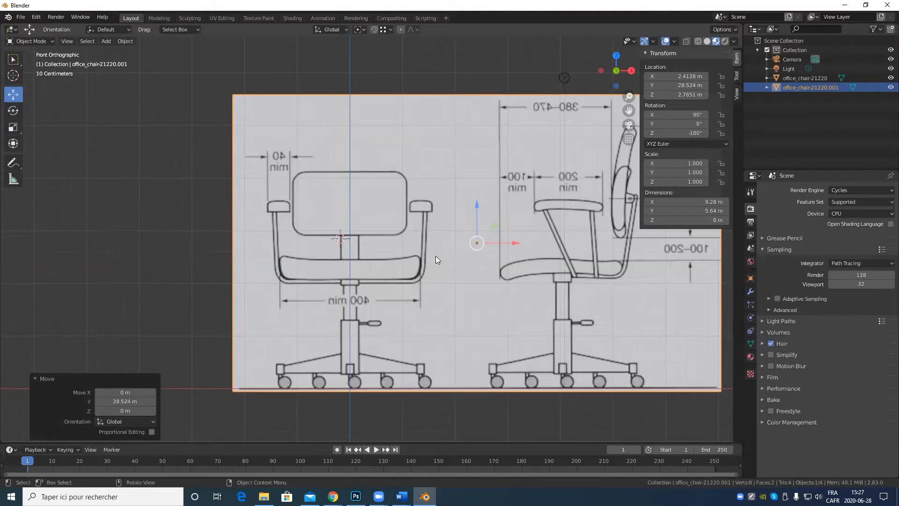
key("Tab")
key("Tab")
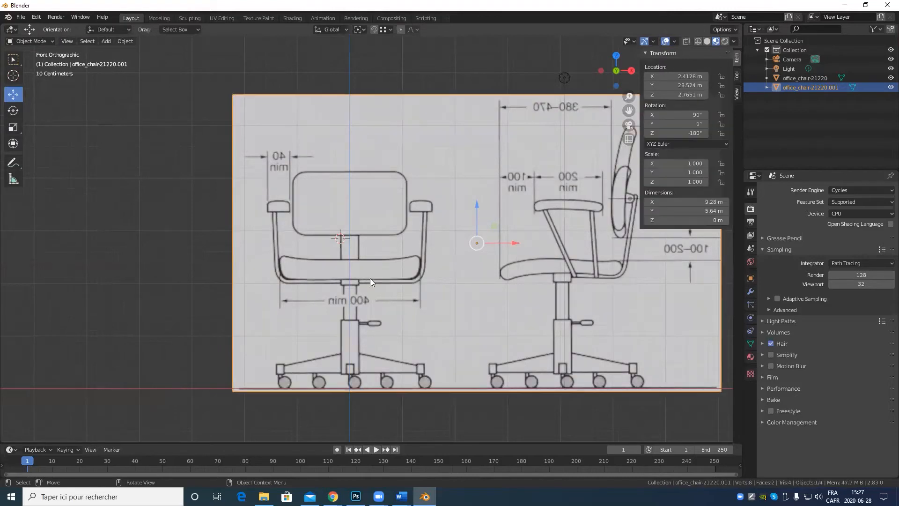
Add a 2 m mesh plane at the 3D cursor, between the two office chair reference planes.
scroll(370, 281, "down", 10)
middle_click_drag(506, 271, 512, 305)
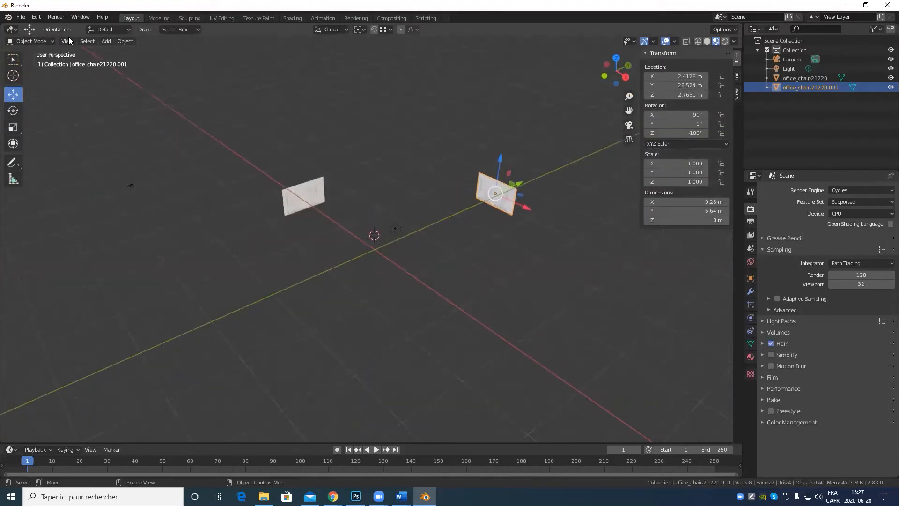
left_click(106, 41)
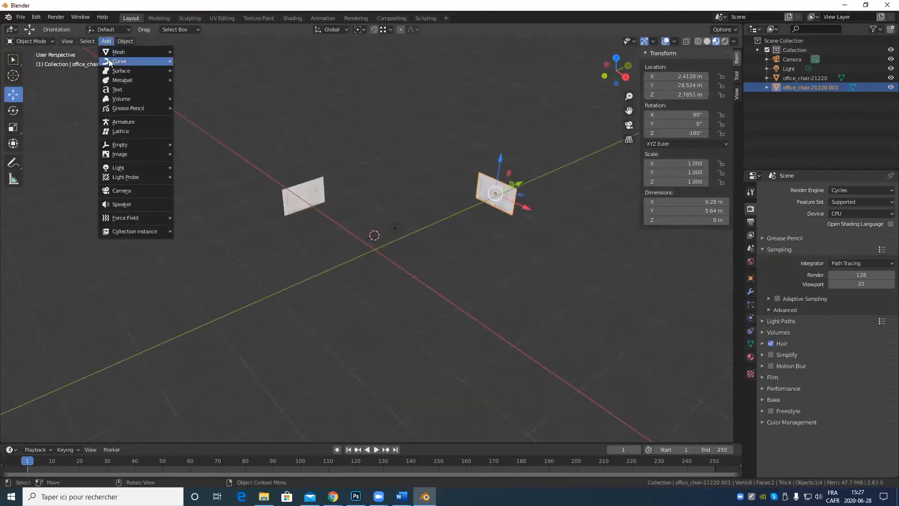
mouse_move(131, 56)
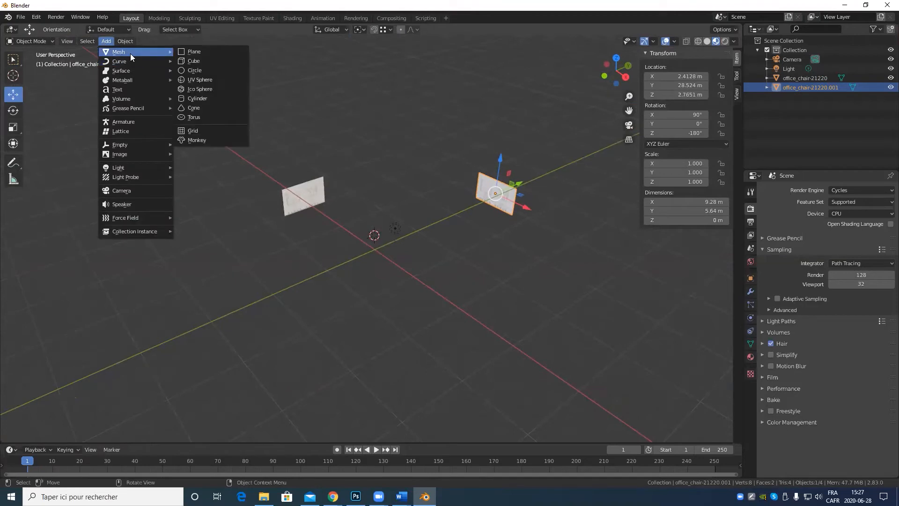
left_click(229, 49)
scroll(418, 346, "up", 5)
scroll(418, 345, "up", 3)
middle_click_drag(419, 342, 474, 393)
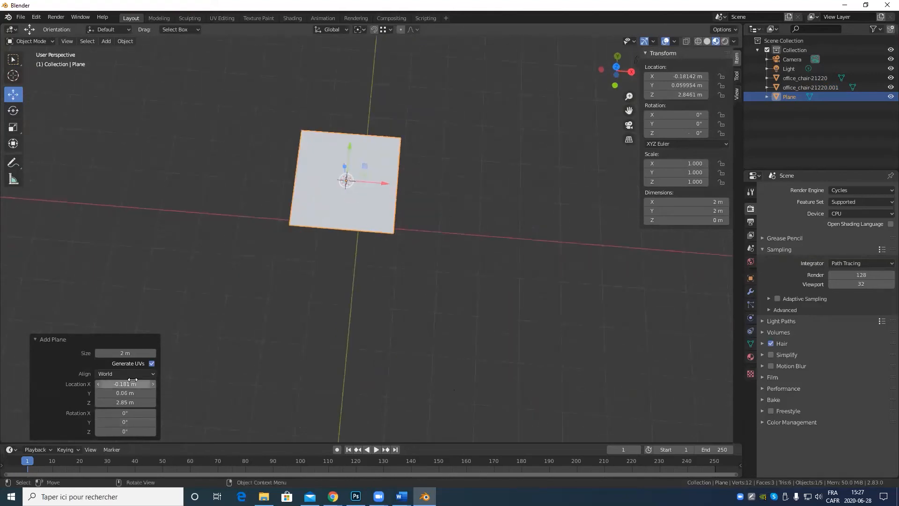
scroll(474, 264, "down", 5)
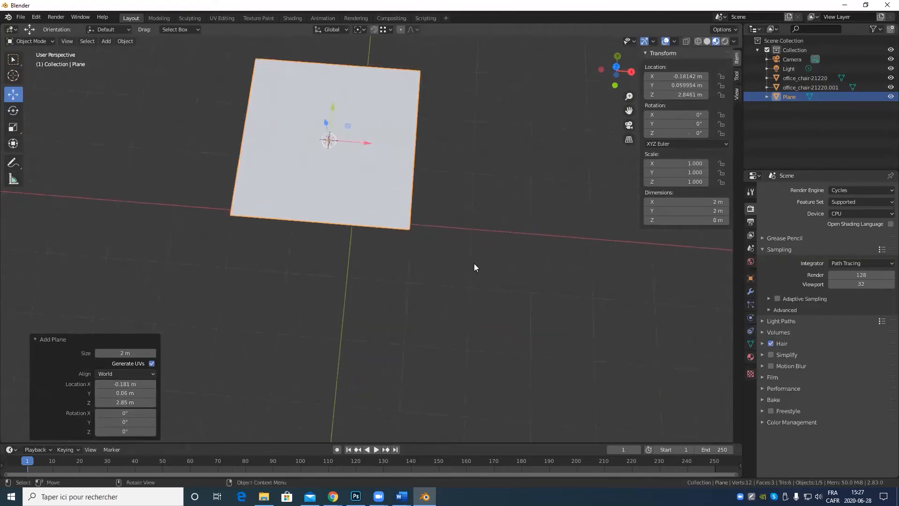
middle_click_drag(458, 209, 460, 235)
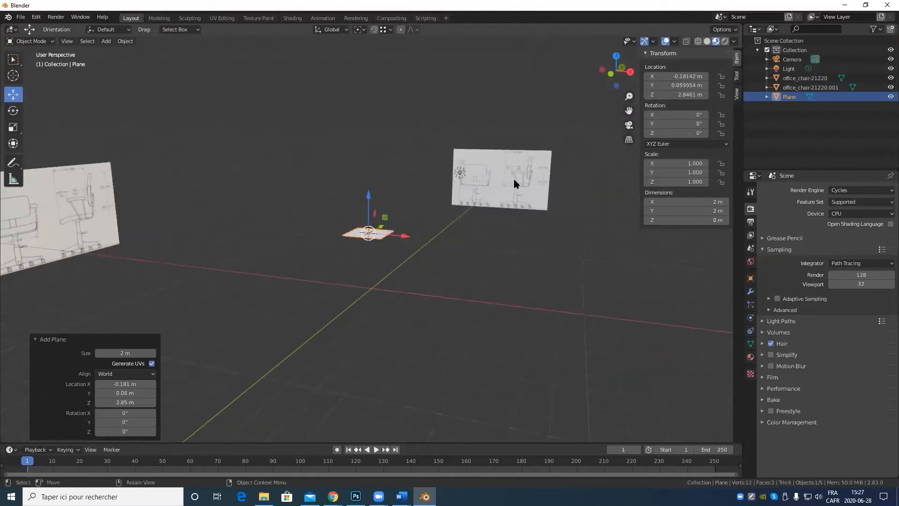
middle_click_drag(498, 207, 382, 373)
Resize the new plane's mesh in Edit Mode with scale factors of 19.2 in X and 10.8 in Y.
key("Tab")
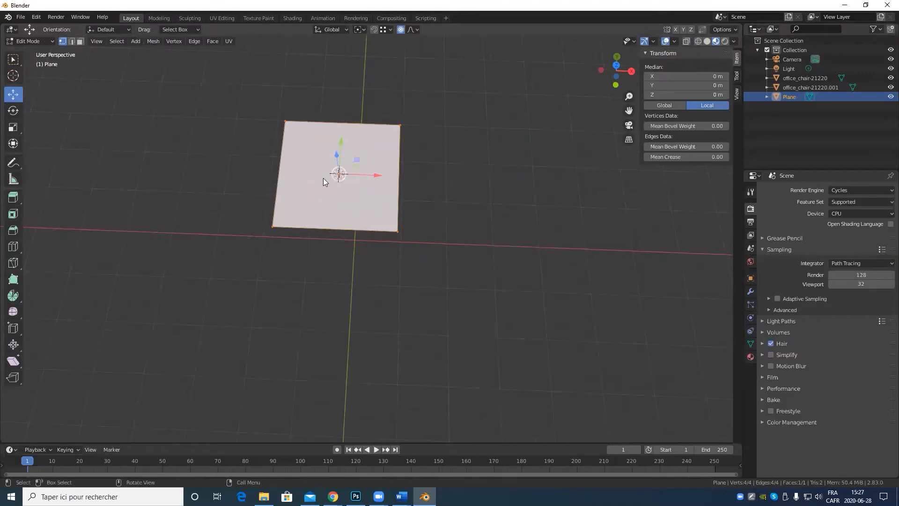
key("s")
left_click(441, 186)
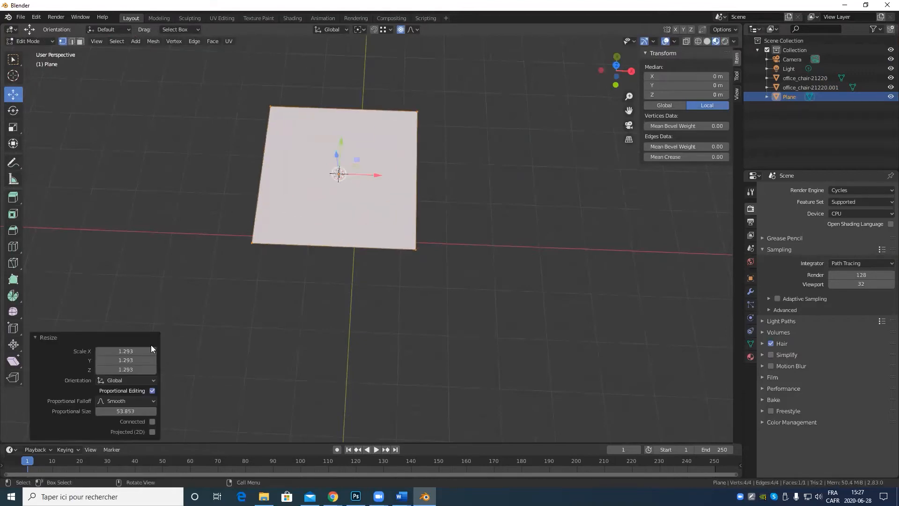
left_click(138, 351)
type("19.2")
key("Tab")
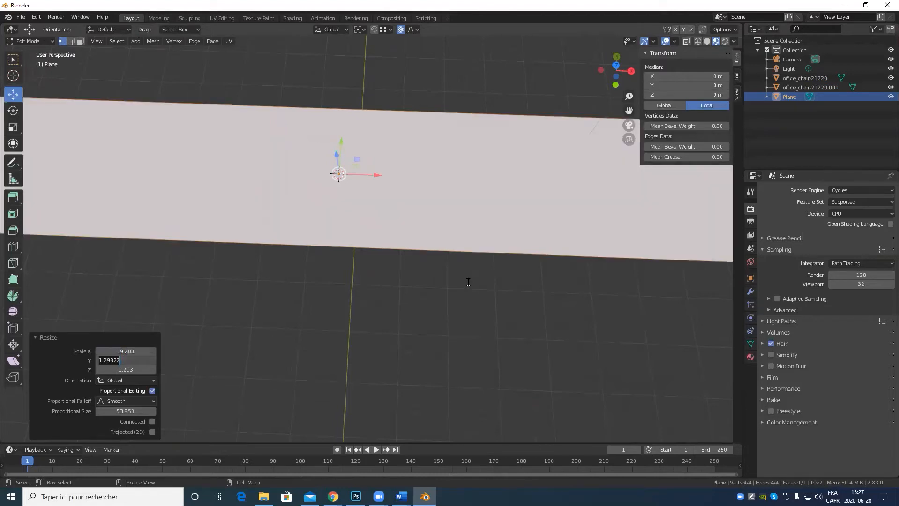
type("10.80")
key("Return")
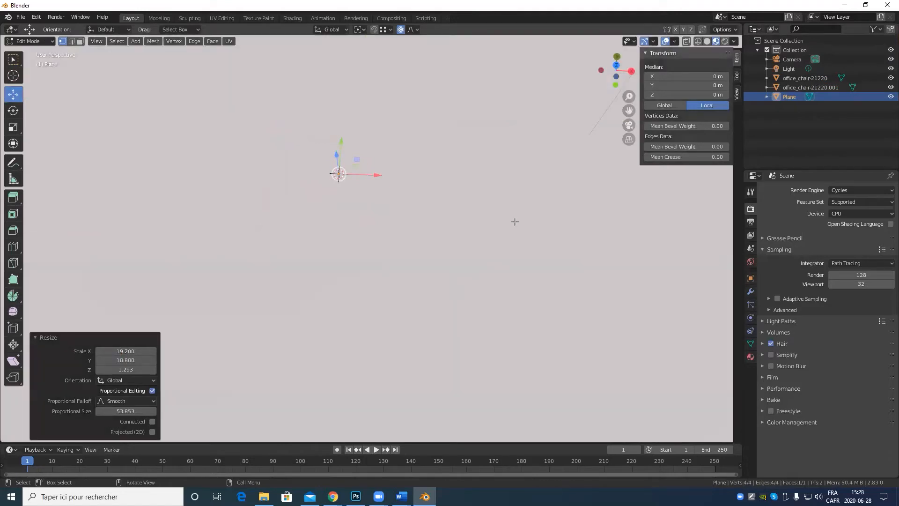
Scale the plane's mesh down uniformly by a factor of about 0.511.
scroll(448, 104, "down", 6)
key("s")
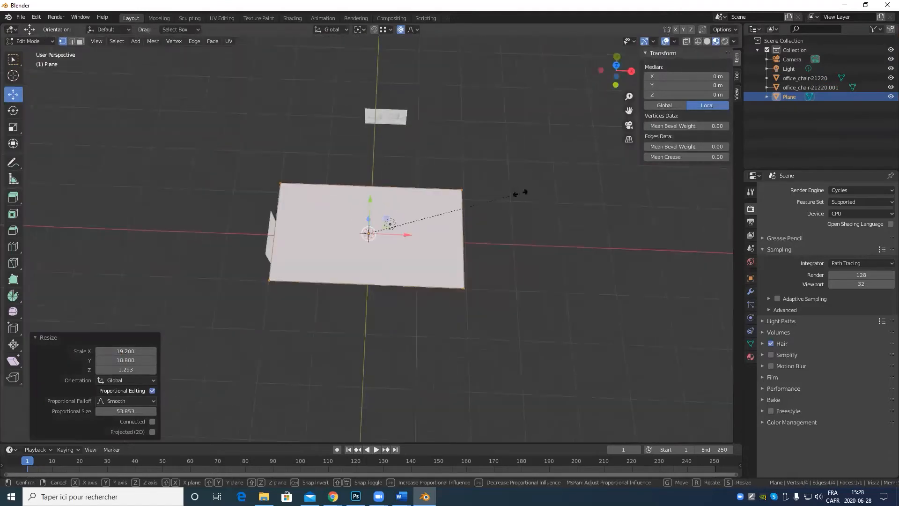
left_click(445, 208)
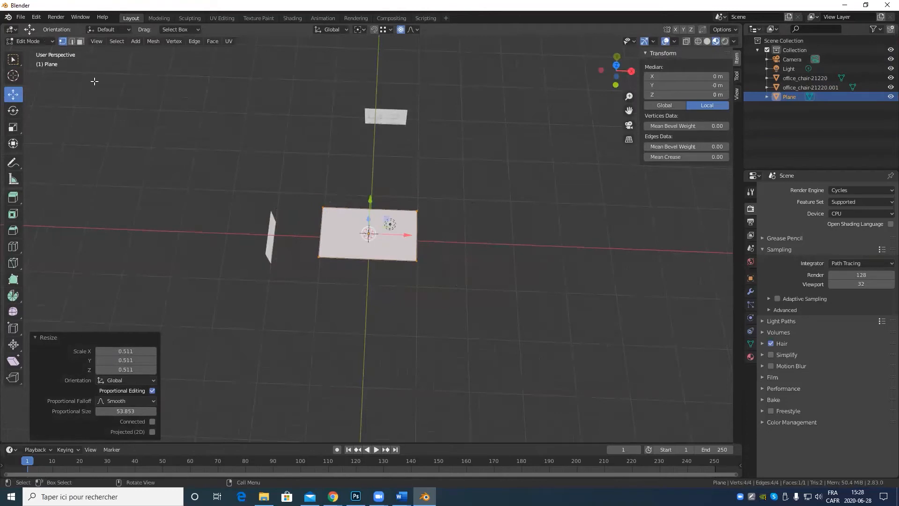
Unwrap the resized plane's UVs with the Angle Based method.
scroll(431, 144, "up", 7)
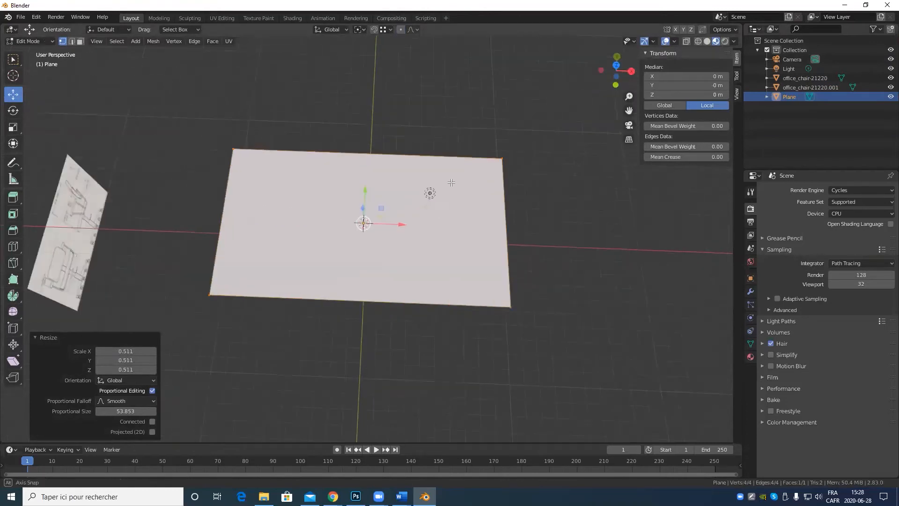
middle_click_drag(427, 185, 468, 275)
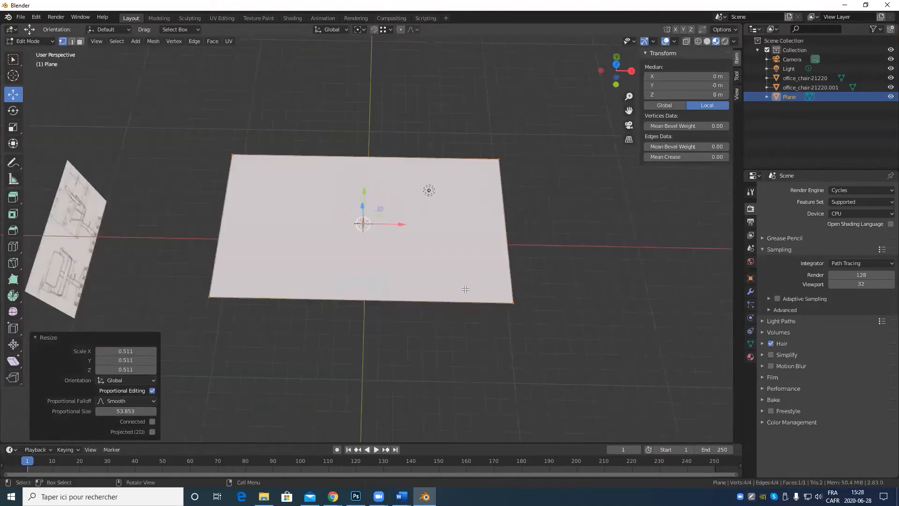
key("u")
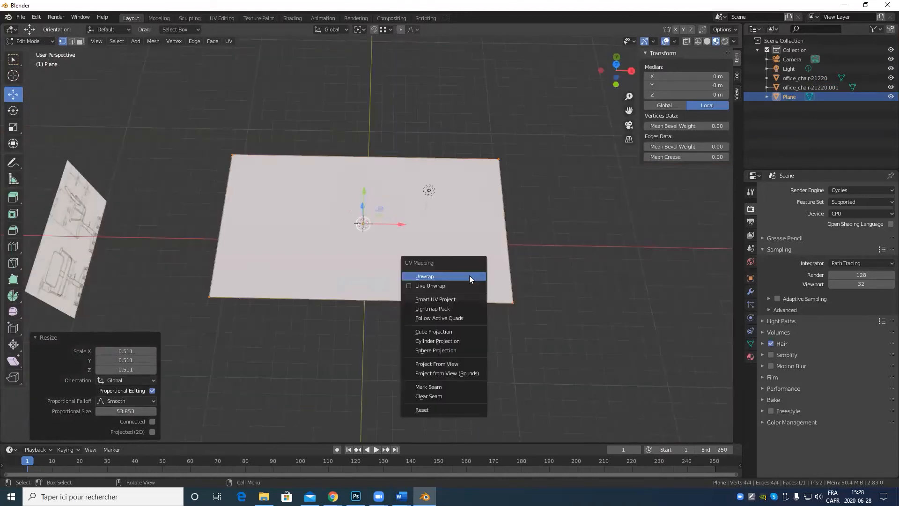
left_click(469, 275)
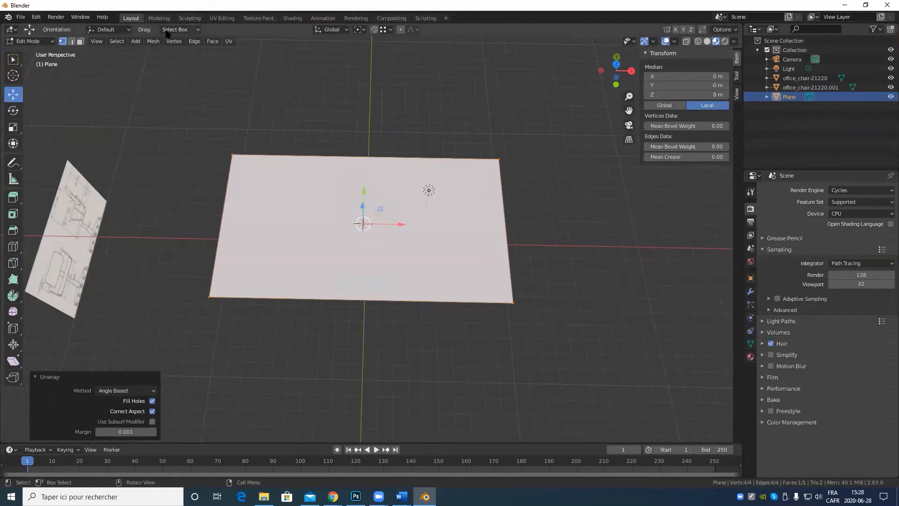
Inspect the plane's UV layout in the UV Editing workspace and undo the unwrap.
left_click(221, 17)
scroll(230, 253, "up", 3)
scroll(231, 248, "down", 4)
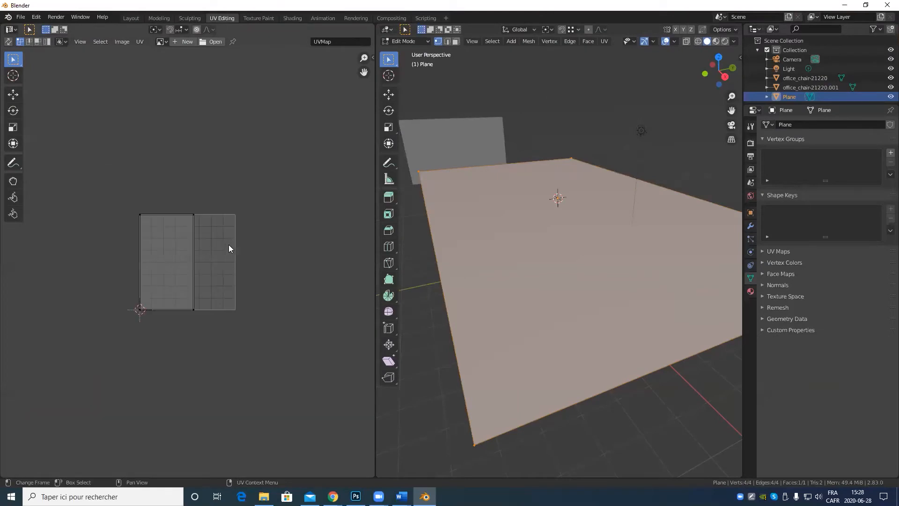
key("ctrl+z")
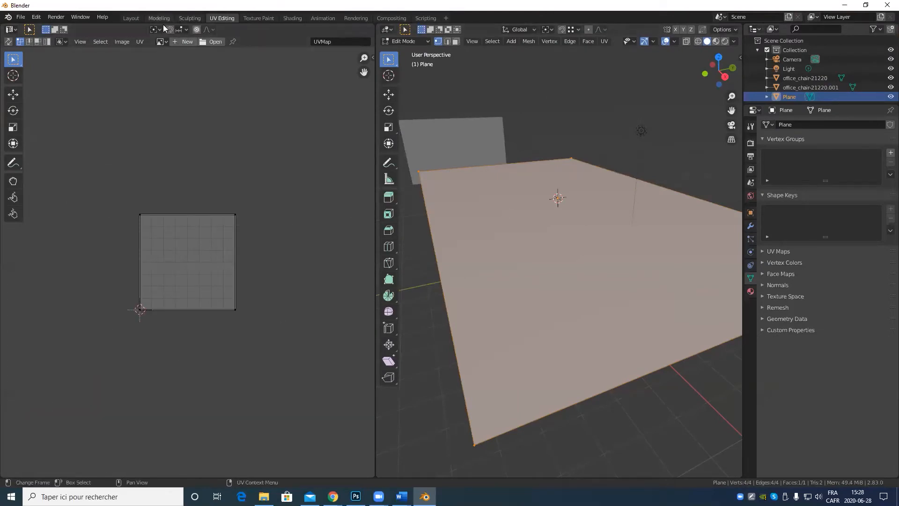
Return to the Layout workspace, give the plane a new material and show the node choices for its Base Color.
left_click(131, 17)
scroll(440, 282, "down", 4)
middle_click_drag(439, 282, 424, 255)
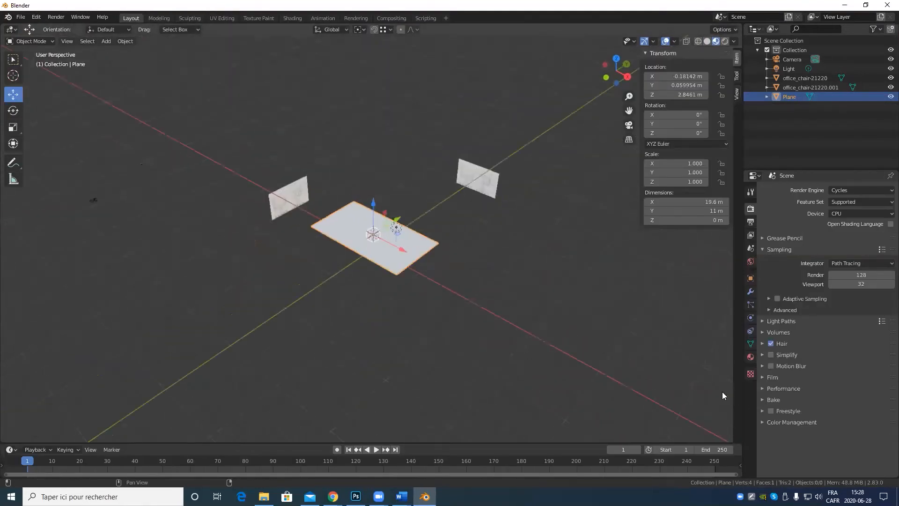
left_click(751, 359)
left_click(785, 223)
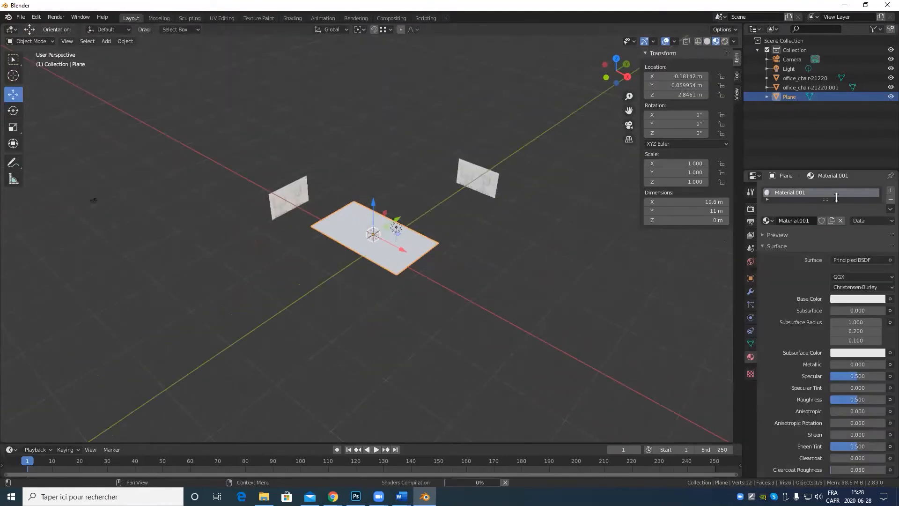
left_click(889, 299)
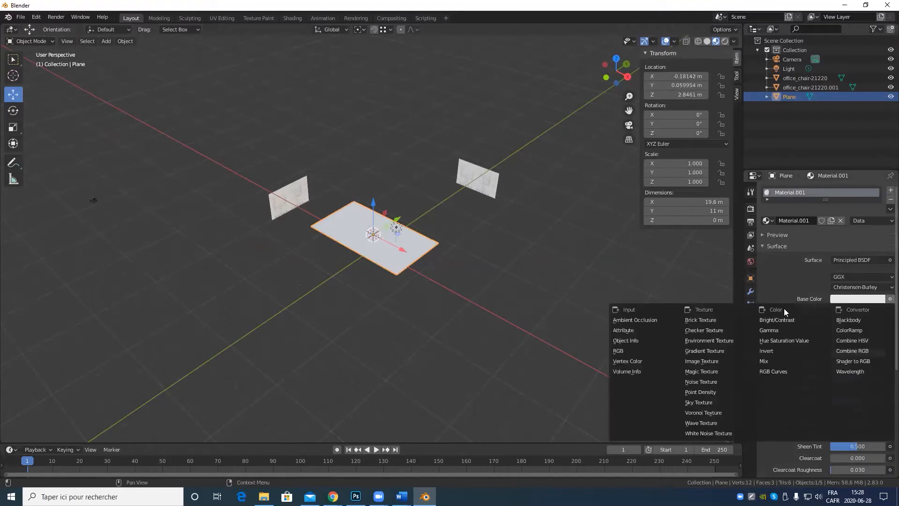
Dismiss the node choices and delete the plain white plane.
left_click(597, 301)
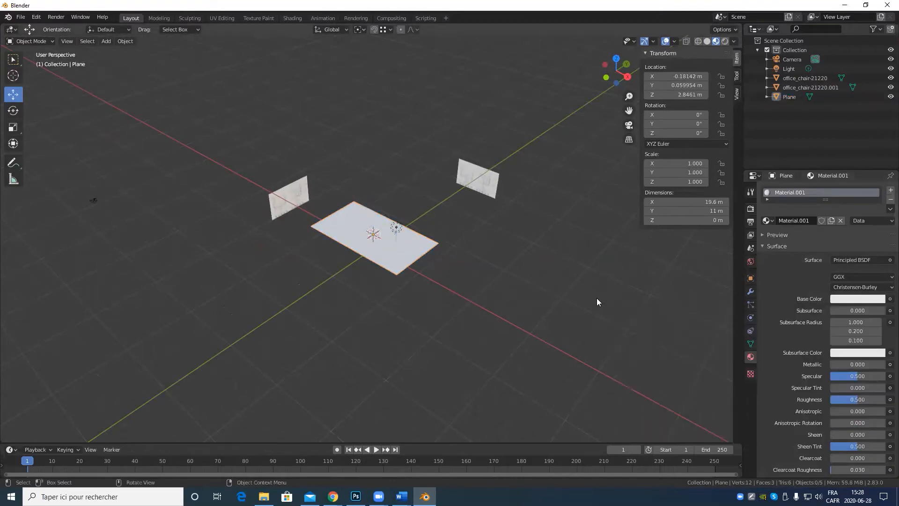
left_click(431, 244)
key("Delete")
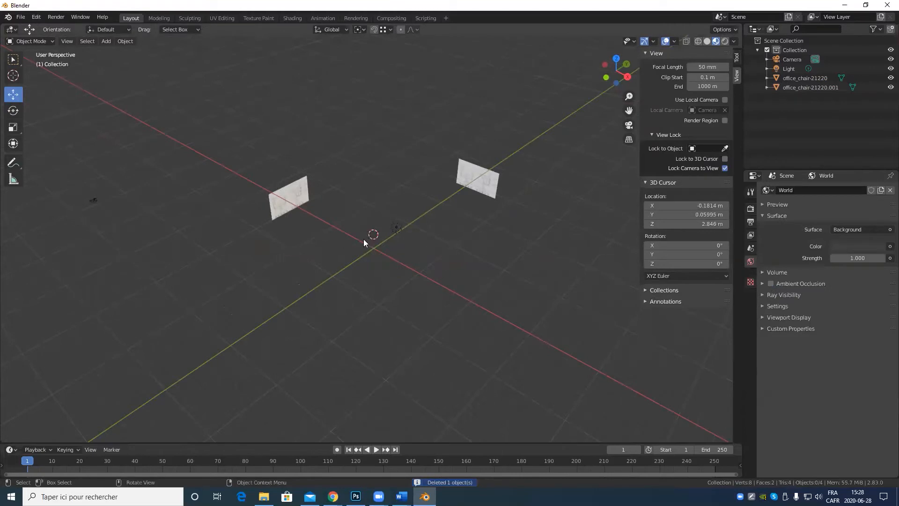
Orbit around the scene and examine how the front and side chair reference planes are placed relative to the axes, selecting each one.
mouse_move(365, 243)
middle_mouse_down()
mouse_move(316, 251)
mouse_move(367, 249)
middle_mouse_up()
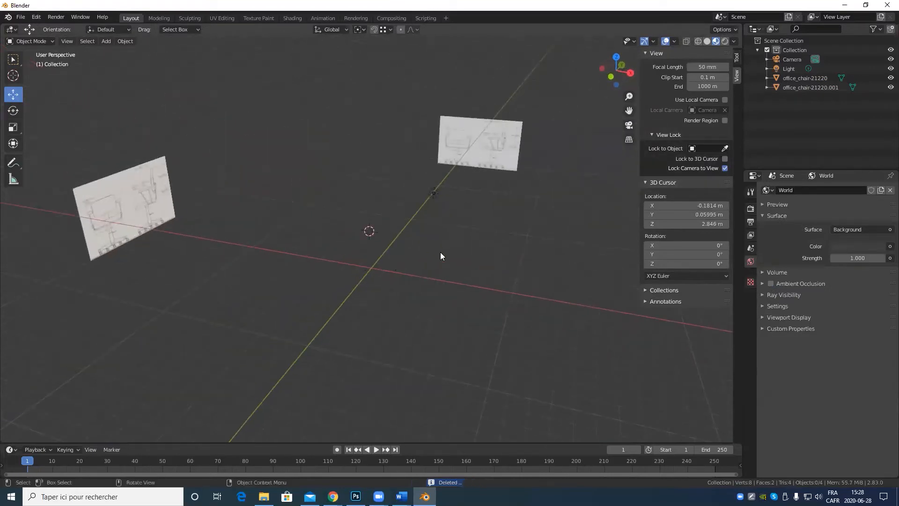
middle_click_drag(440, 253, 477, 196)
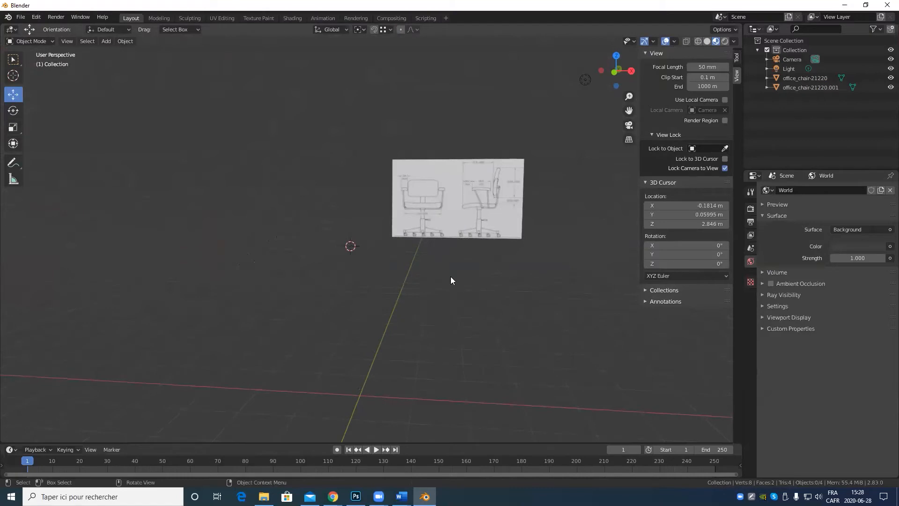
middle_click_drag(451, 276, 503, 412)
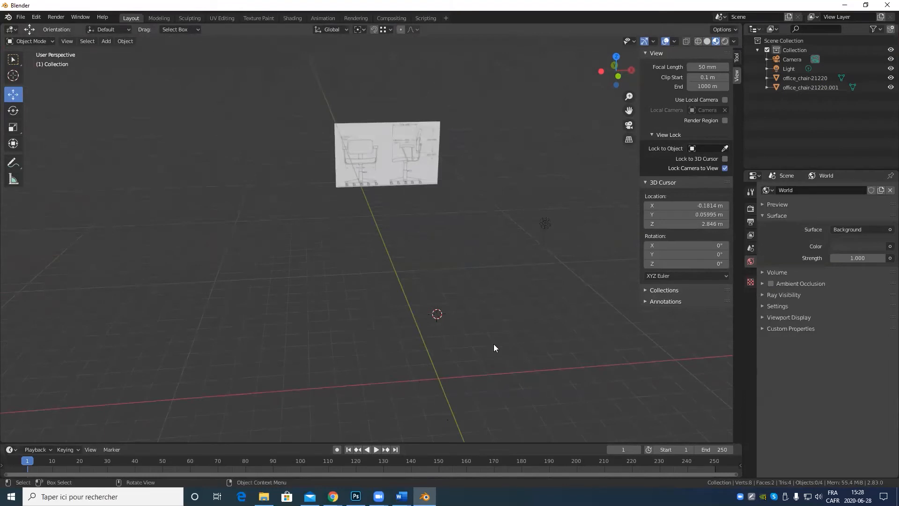
middle_click_drag(493, 348, 331, 322)
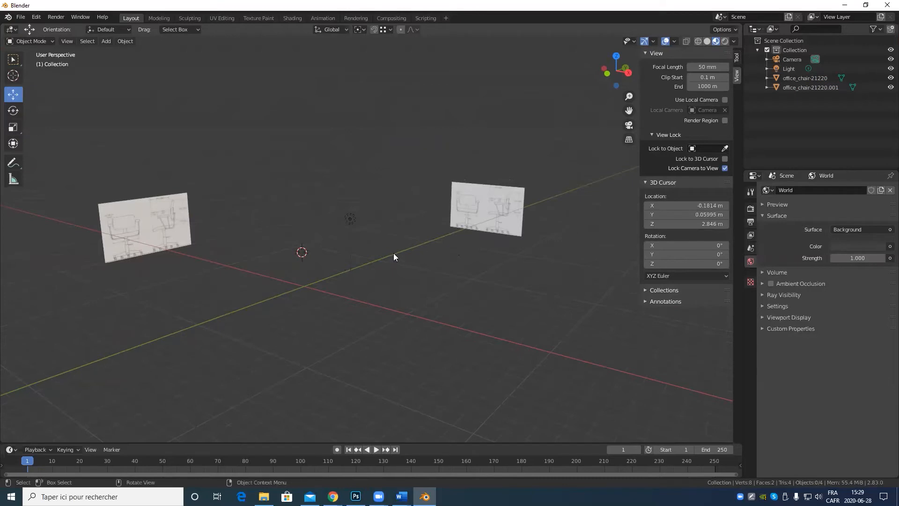
middle_click_drag(393, 255, 435, 251)
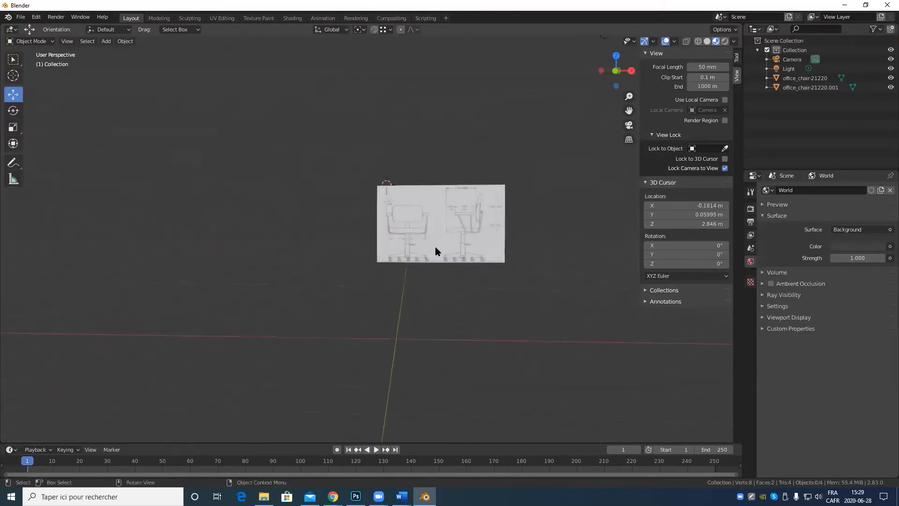
left_click(448, 236)
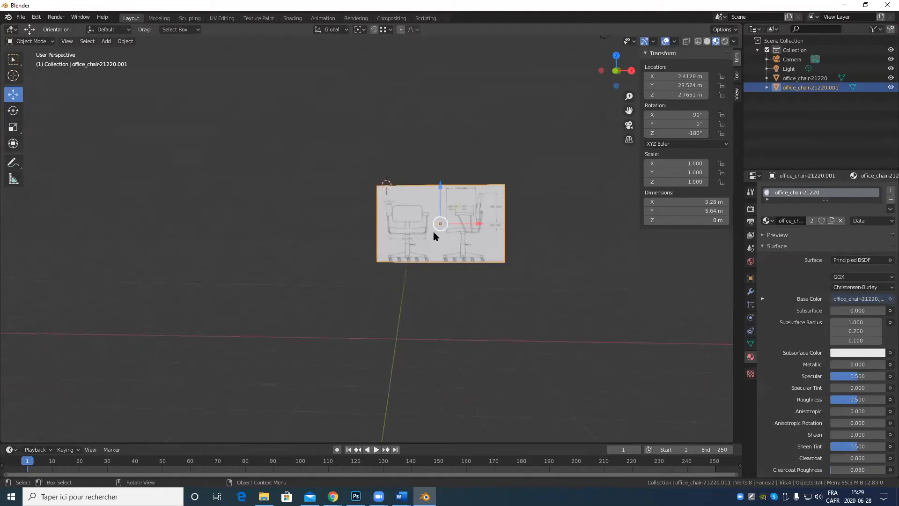
middle_click_drag(362, 232, 274, 248)
left_click(267, 196)
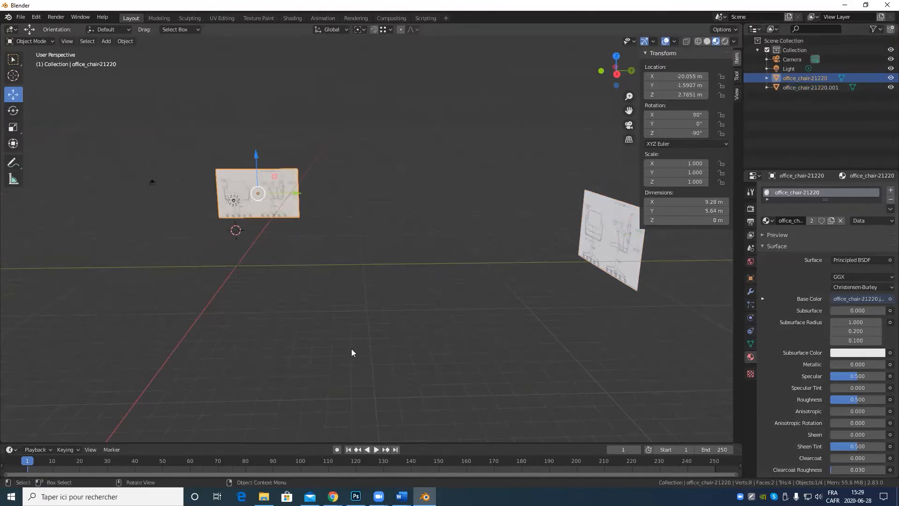
middle_click_drag(351, 349, 447, 326)
scroll(449, 327, "down", 4)
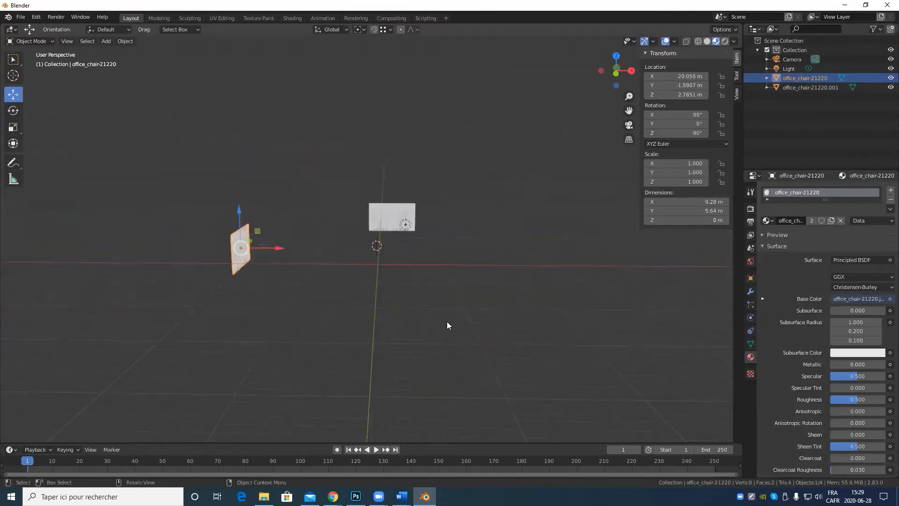
scroll(451, 320, "up", 5)
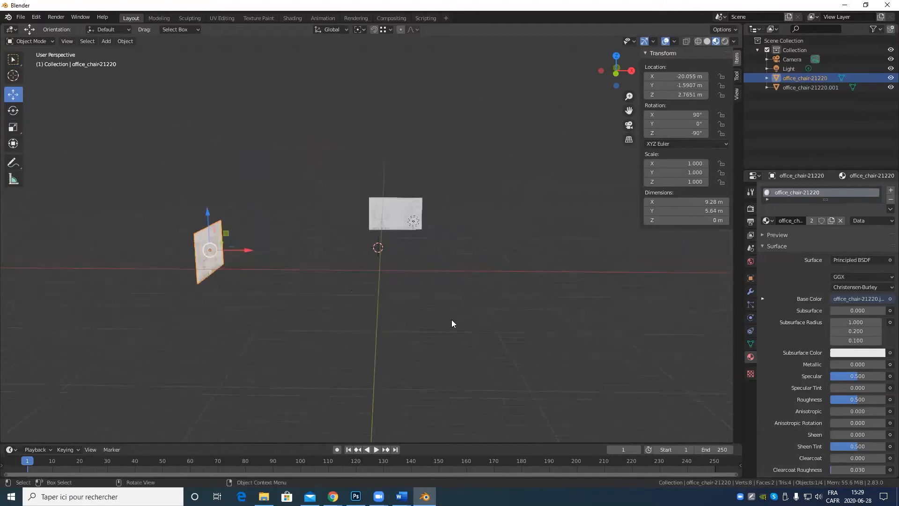
Show the scene in front orthographic view with the chair's front drawing framed.
scroll(456, 322, "down", 4)
key("KP_1")
scroll(443, 252, "up", 10)
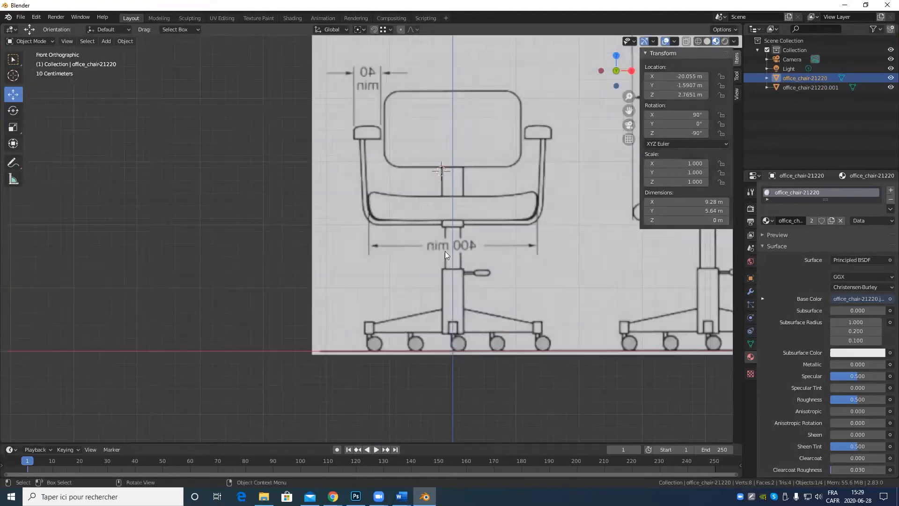
middle_click_drag(503, 160, 422, 194, "shift")
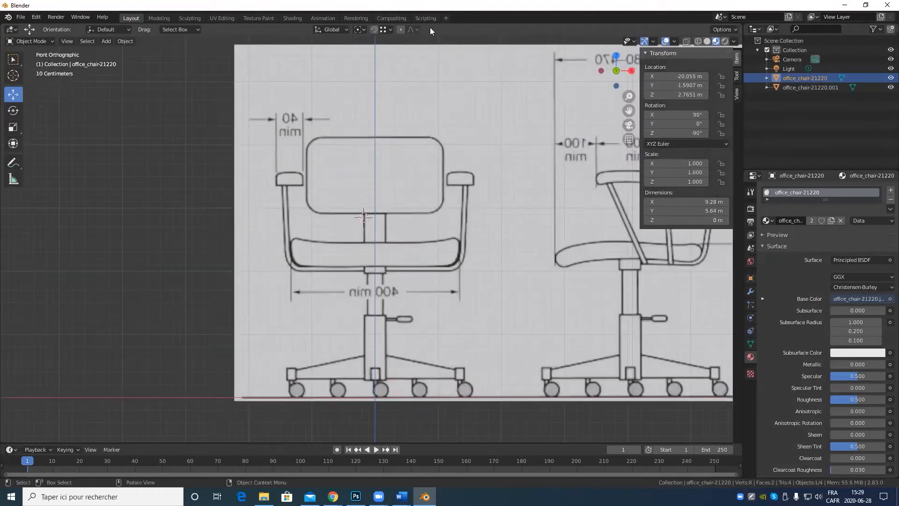
left_click(106, 42)
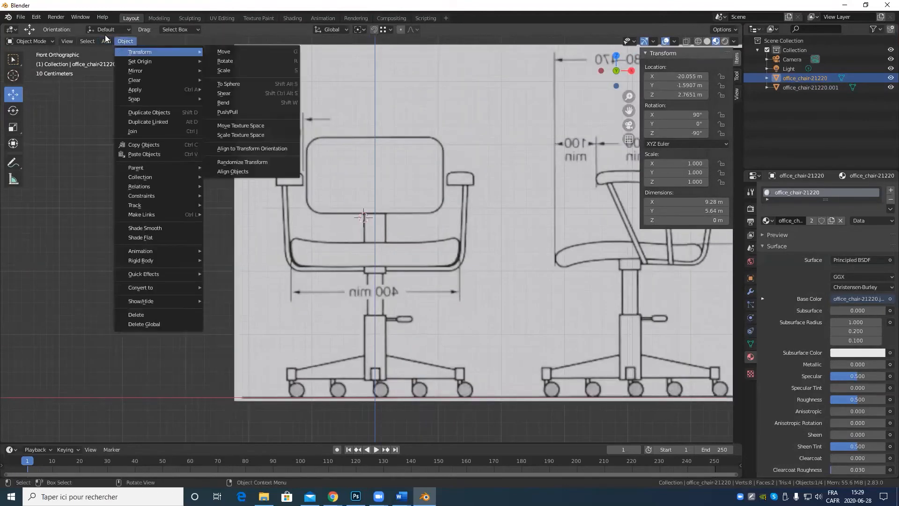
mouse_move(120, 52)
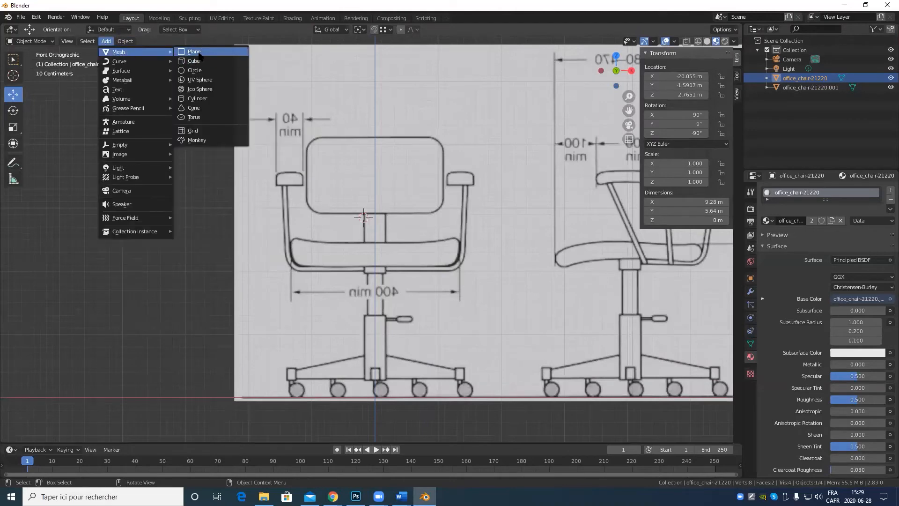
left_click(197, 53)
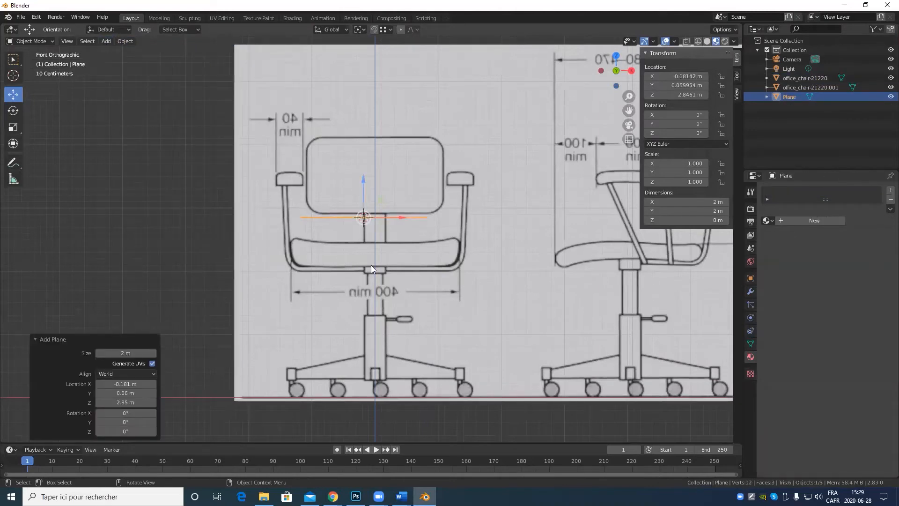
key("ctrl+z")
Add a 2 m cube mesh to the scene in front of the chair drawing.
left_click(124, 41)
left_click(107, 41)
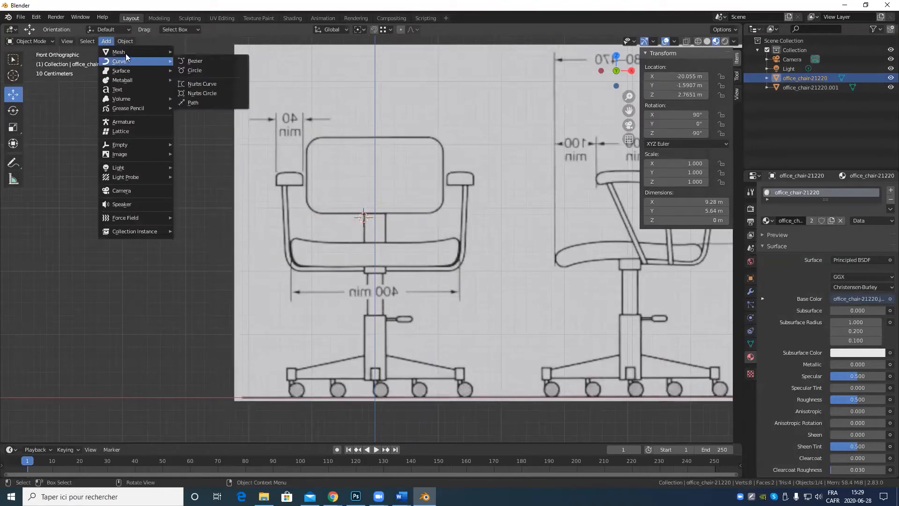
mouse_move(121, 52)
left_click(226, 62)
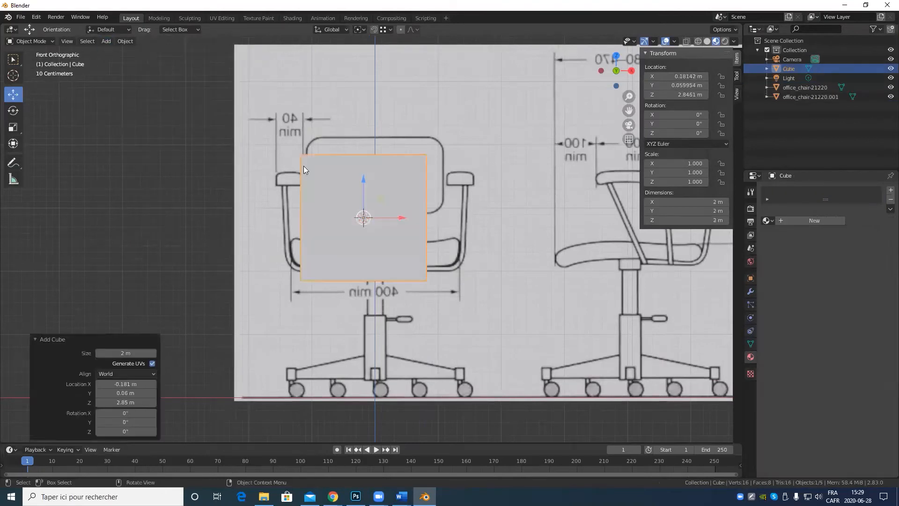
scroll(383, 216, "down", 2)
scroll(383, 215, "up", 4)
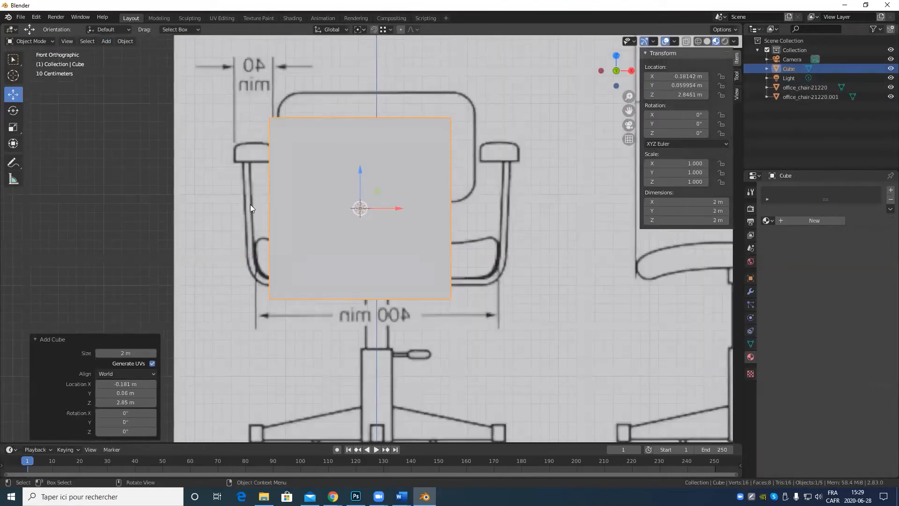
middle_click_drag(409, 171, 364, 168, "shift")
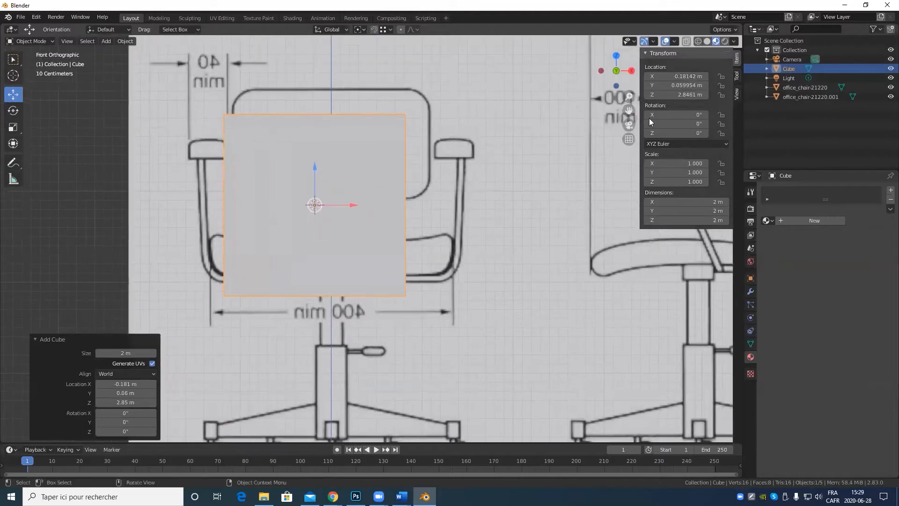
Set the cube's X, Y and Z location to 0 m.
double_click(671, 79)
type("0")
key("Tab")
type("0")
key("Tab")
type("0")
key("Return")
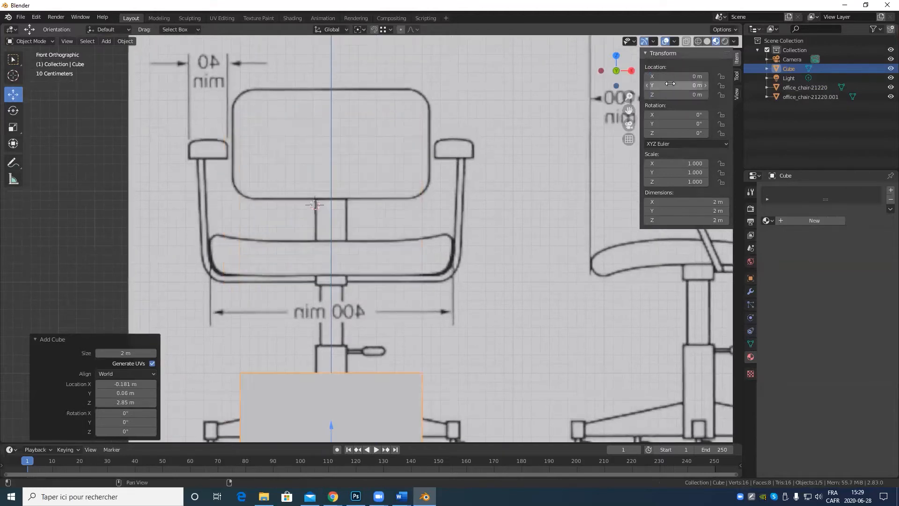
scroll(374, 244, "down", 5)
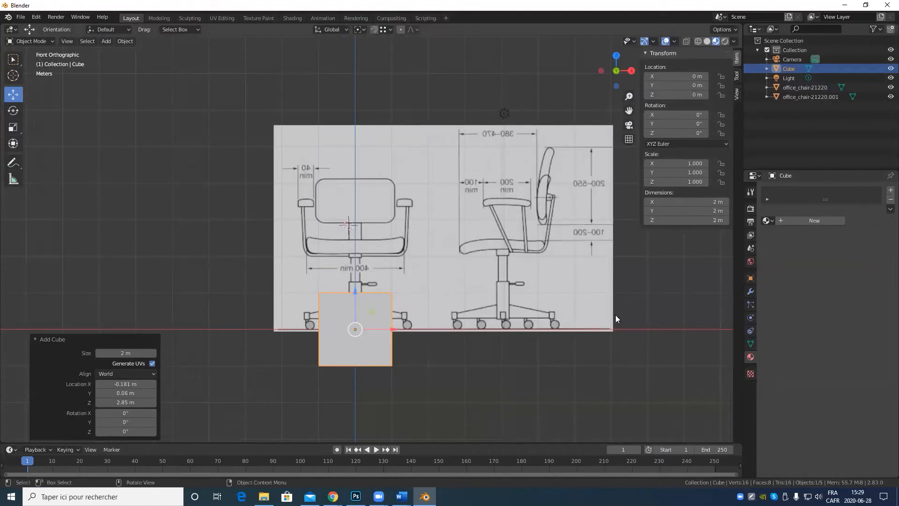
scroll(336, 390, "up", 4)
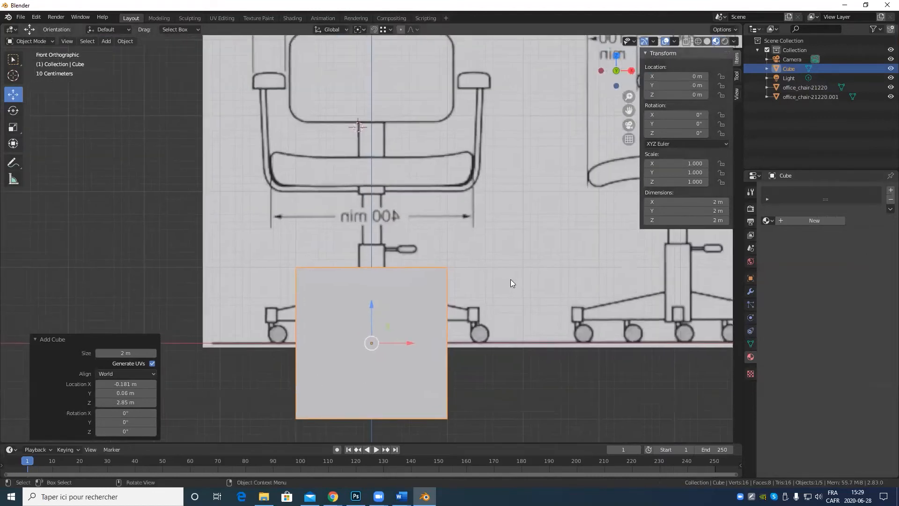
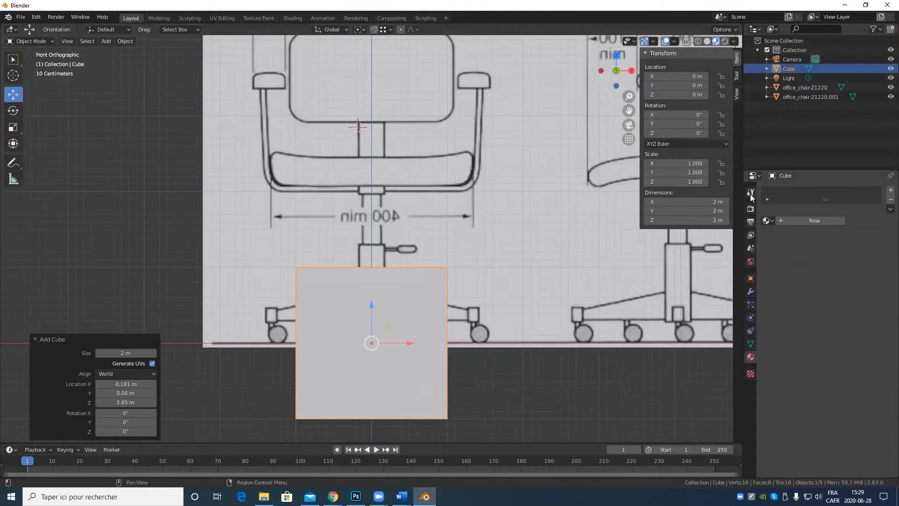
Set the cube's viewport display to Wire so the reference drawing shows through it.
left_click(751, 278)
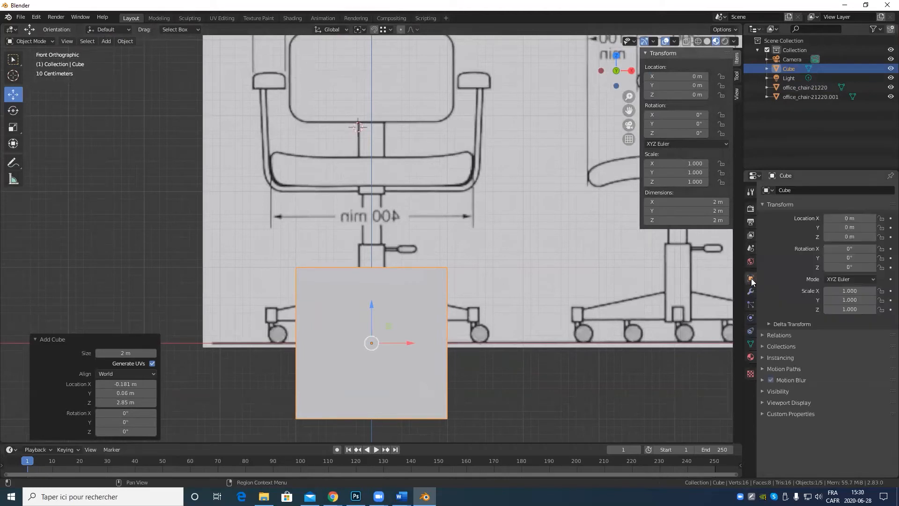
left_click(762, 403)
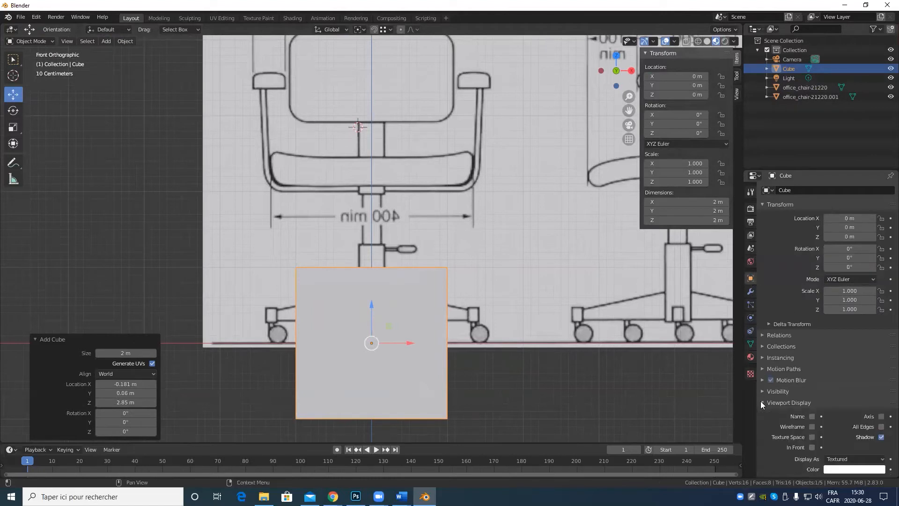
left_click(843, 460)
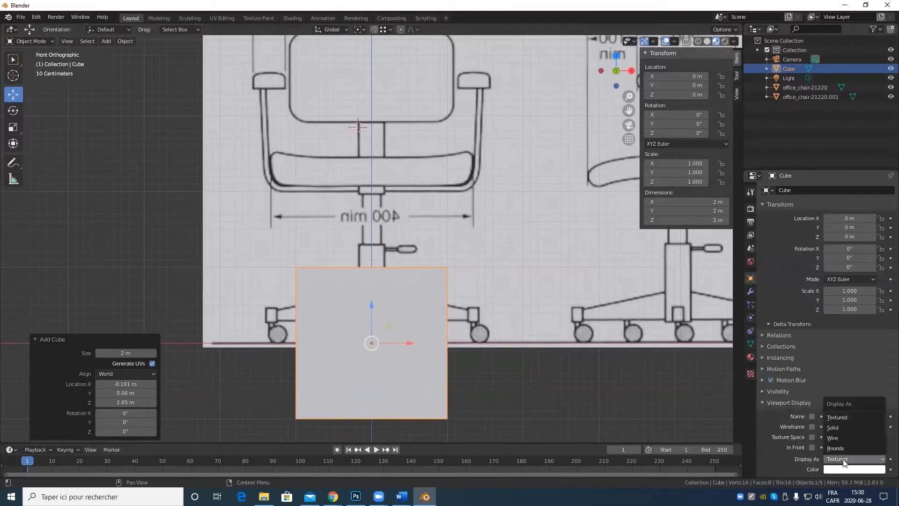
left_click(840, 438)
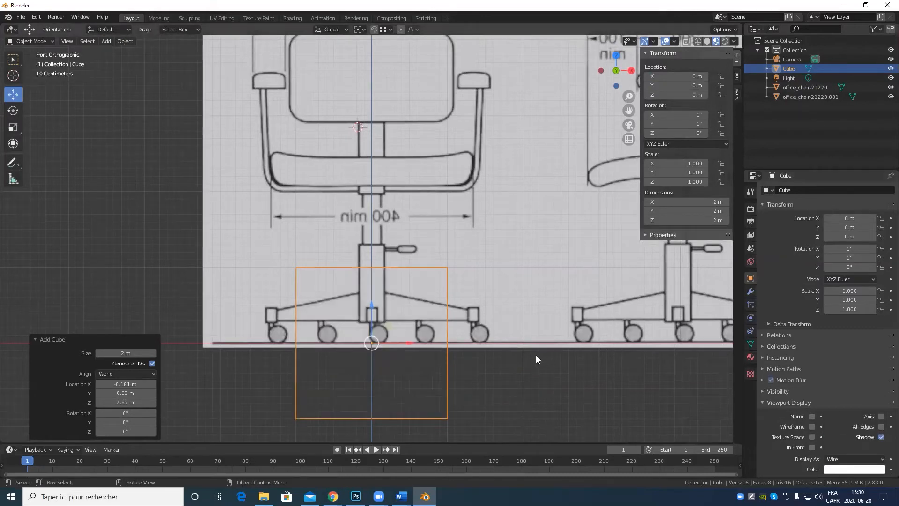
scroll(463, 354, "up", 3)
scroll(463, 354, "down", 4)
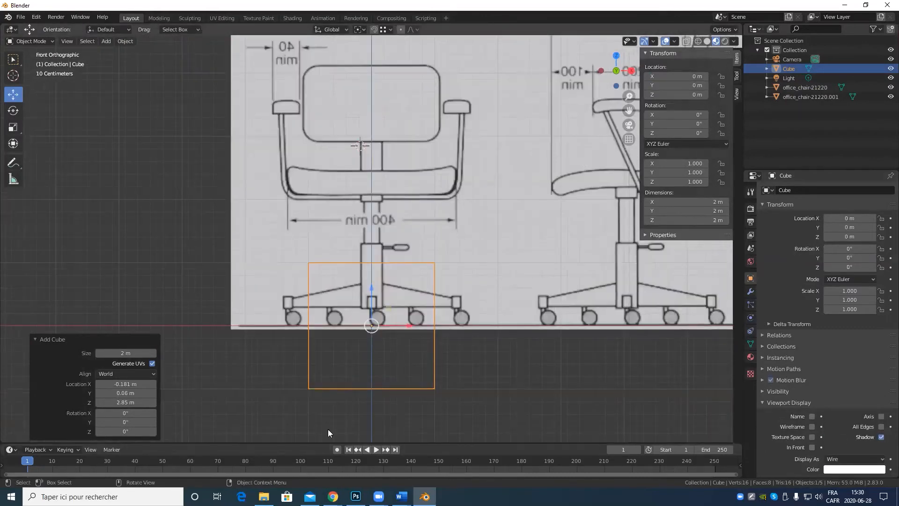
Move the cube straight up along Z to about 3.57 m, over the chair's backrest.
scroll(470, 368, "up", 3)
mouse_move(454, 375)
middle_mouse_down("shift")
mouse_move(459, 336)
mouse_move(452, 390)
middle_mouse_up("shift")
scroll(396, 315, "down", 4)
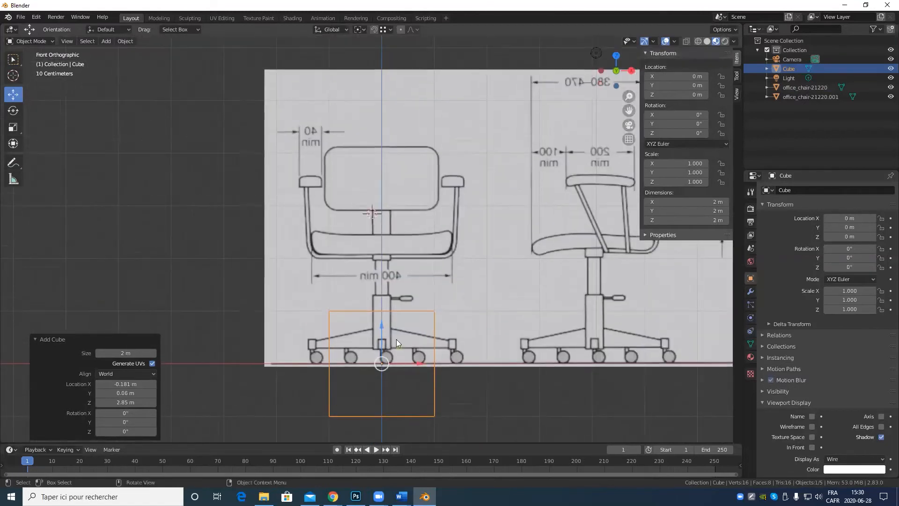
left_click_drag(384, 326, 392, 135)
In Edit Mode, scale the cube uniformly by about 1.09 to the backrest's width, and by about 0.62 along Z to approximate its height.
key("Tab")
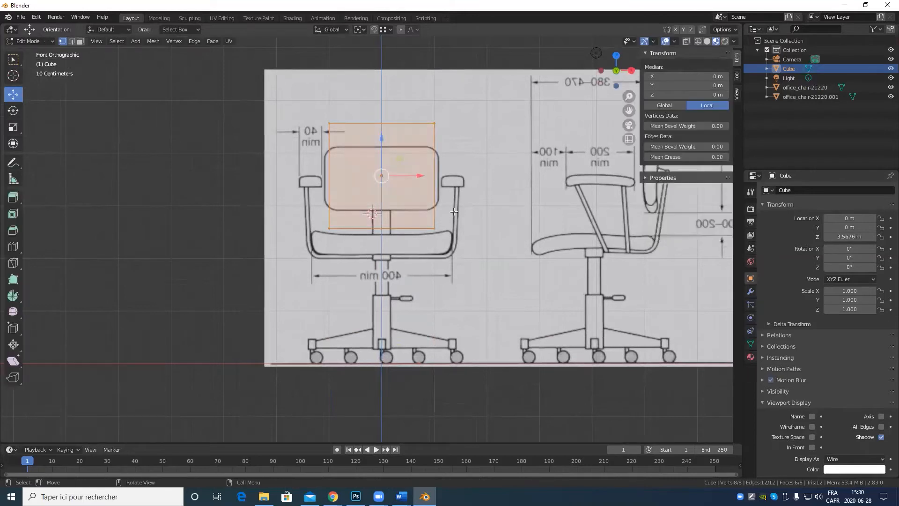
scroll(455, 201, "up", 1)
scroll(455, 201, "up", 3)
middle_click_drag(200, 95, 186, 202, "shift")
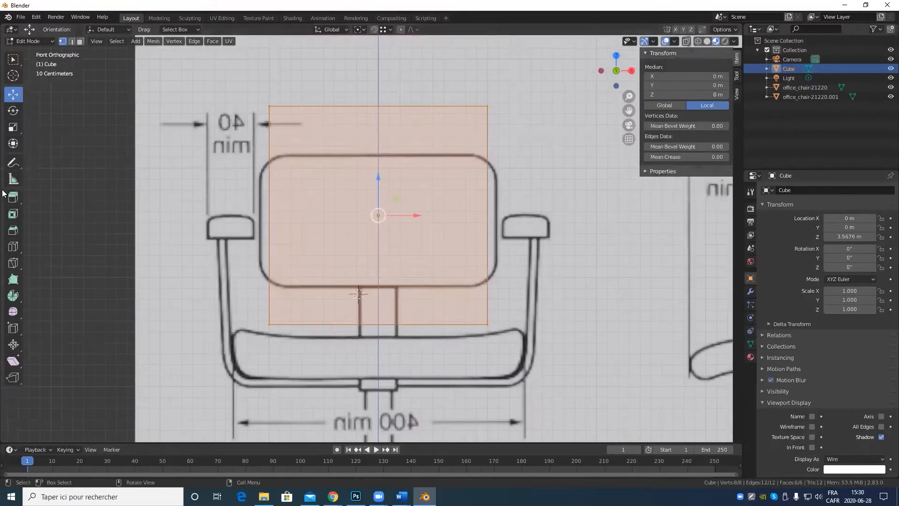
left_click(14, 132)
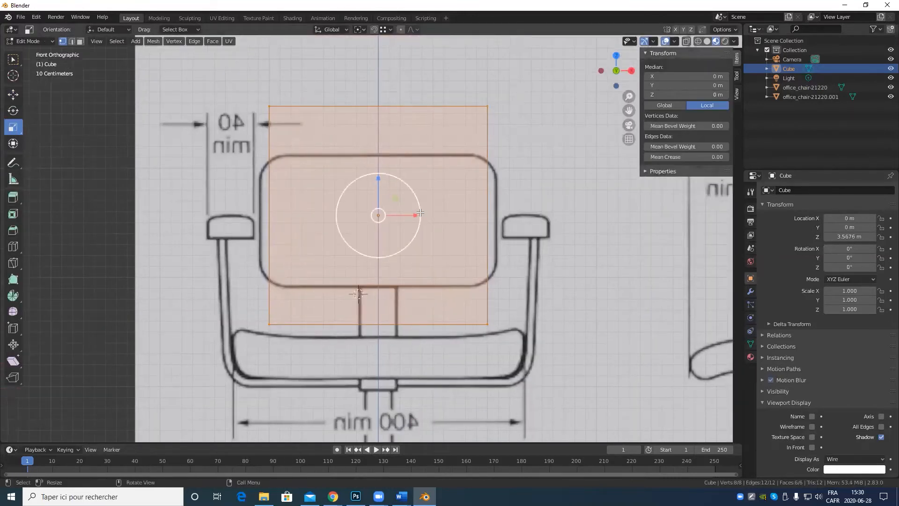
left_click_drag(421, 212, 424, 210)
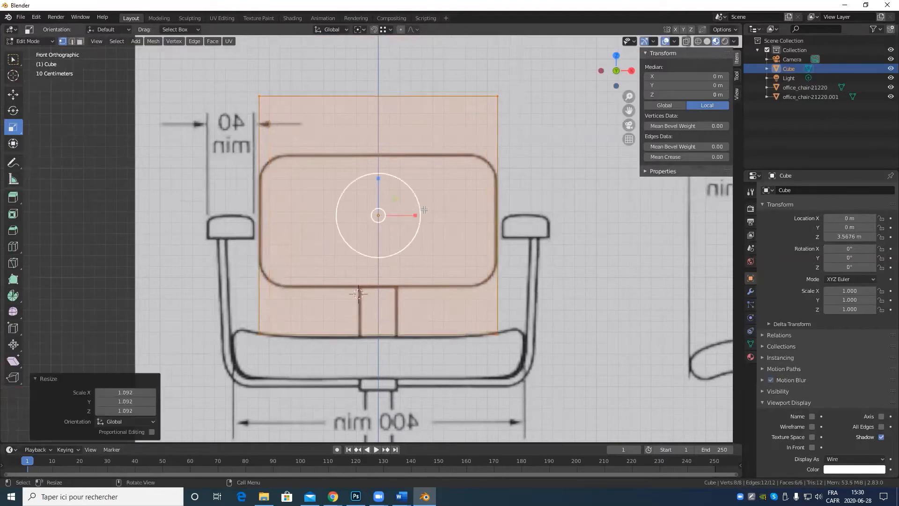
left_click_drag(380, 178, 384, 192)
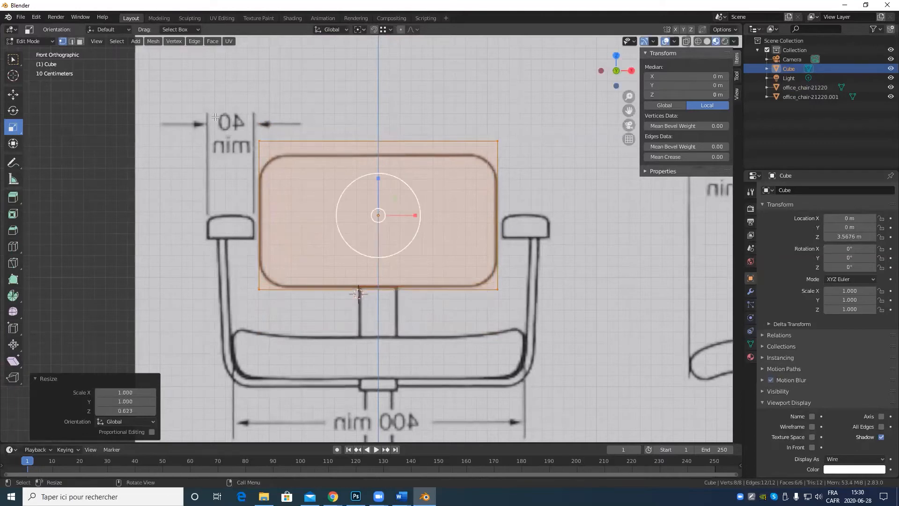
Select only the box's top face and lower it about 0.13 m to the backrest's top outline in front view.
scroll(300, 169, "down", 4)
middle_click_drag(300, 169, 401, 209)
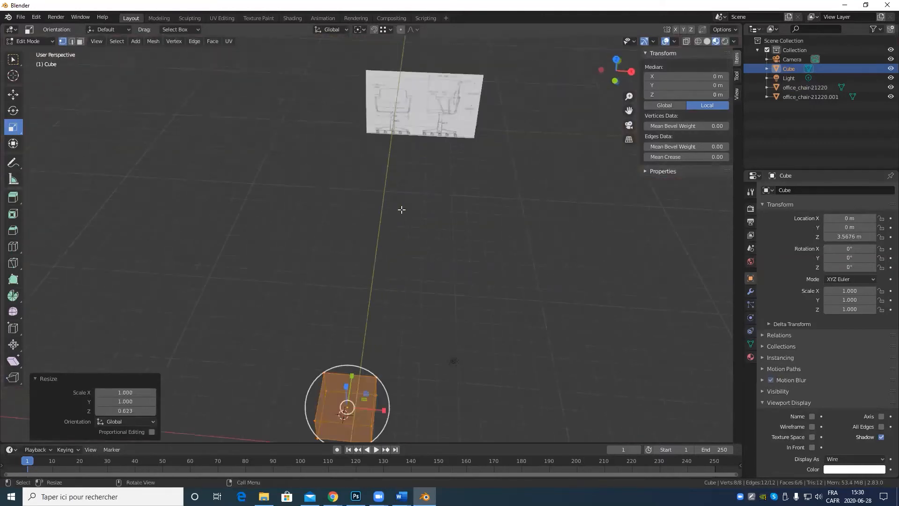
key("3")
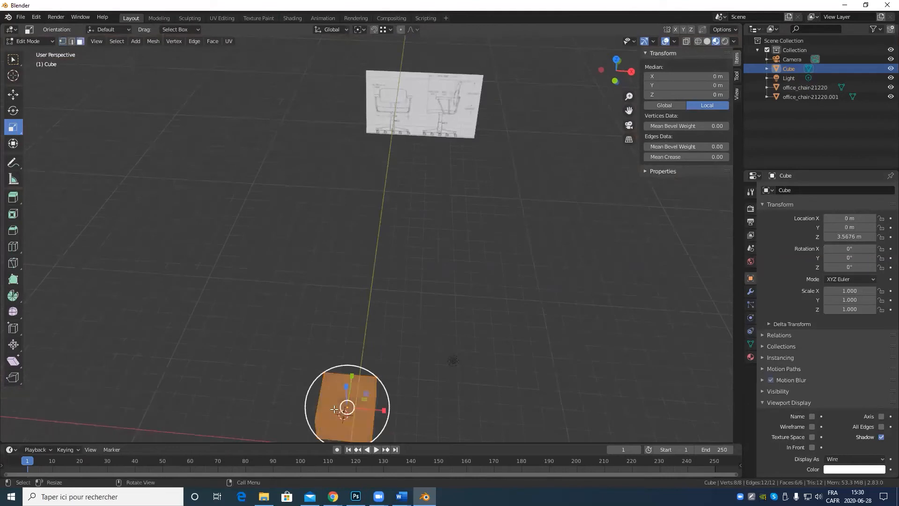
left_click(332, 400)
key("KP_1")
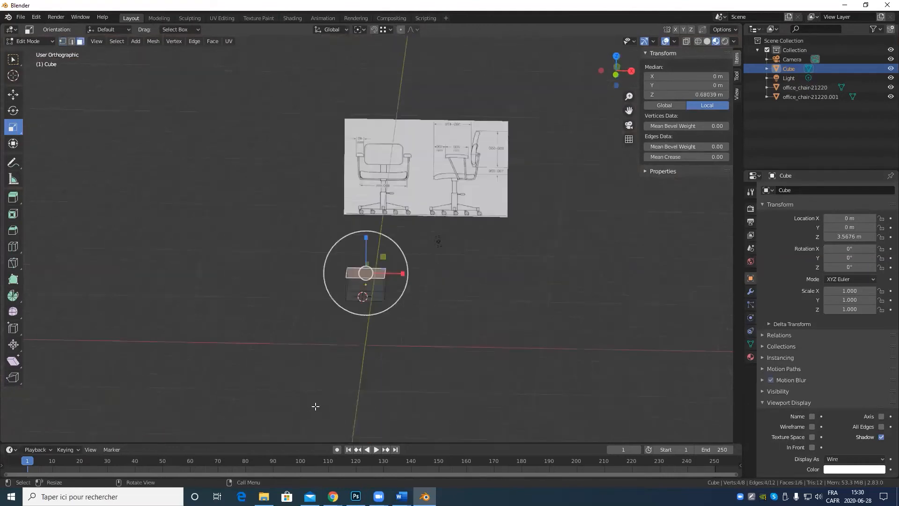
scroll(315, 406, "up", 6)
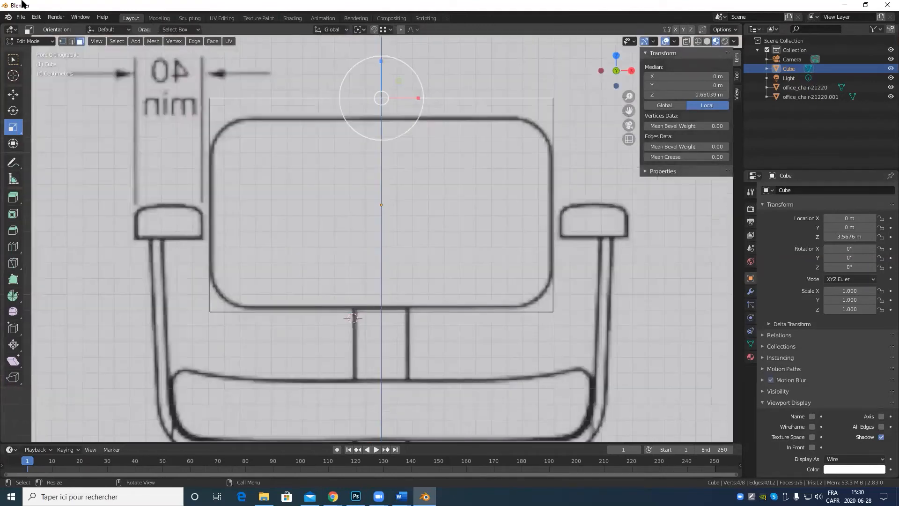
left_click(13, 94)
left_click_drag(382, 60, 382, 83)
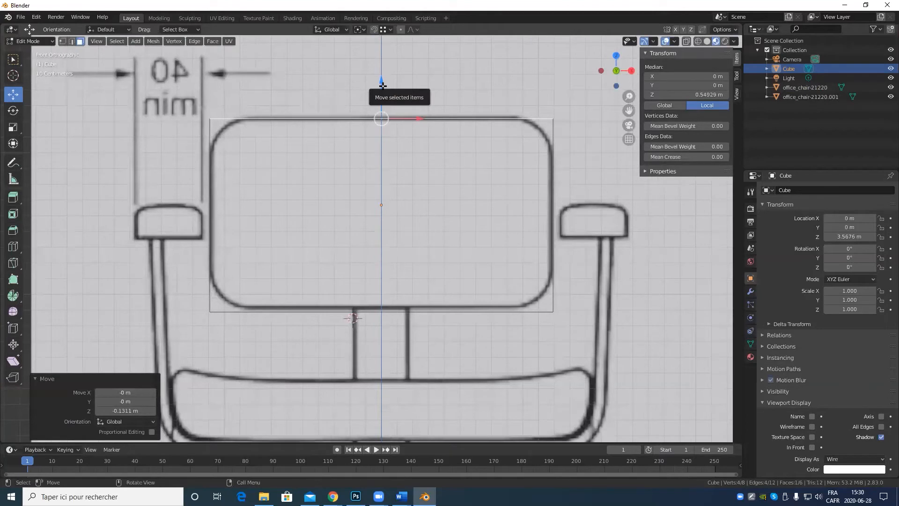
Select the whole box, raise it about 0.012 m and shift it in side view to about 1.2 m along Y, over the backrest.
key("a")
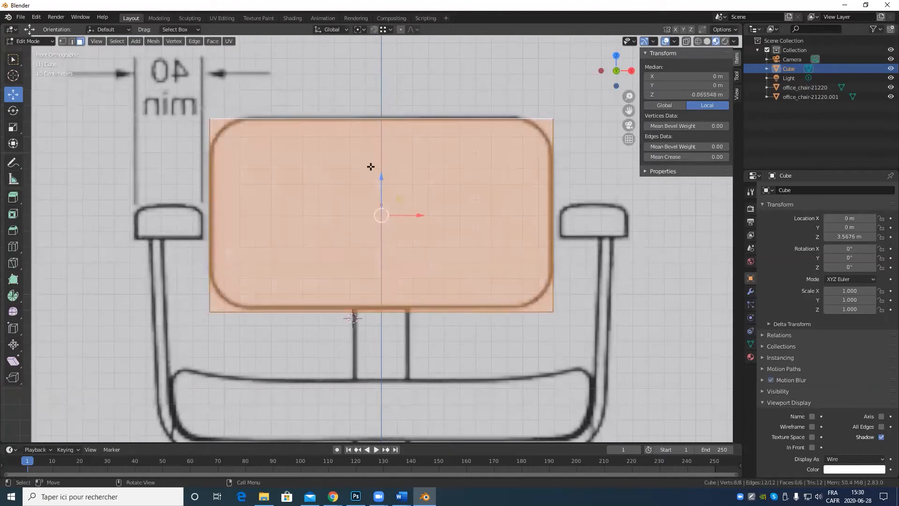
left_click_drag(382, 176, 382, 174)
key("KP_3")
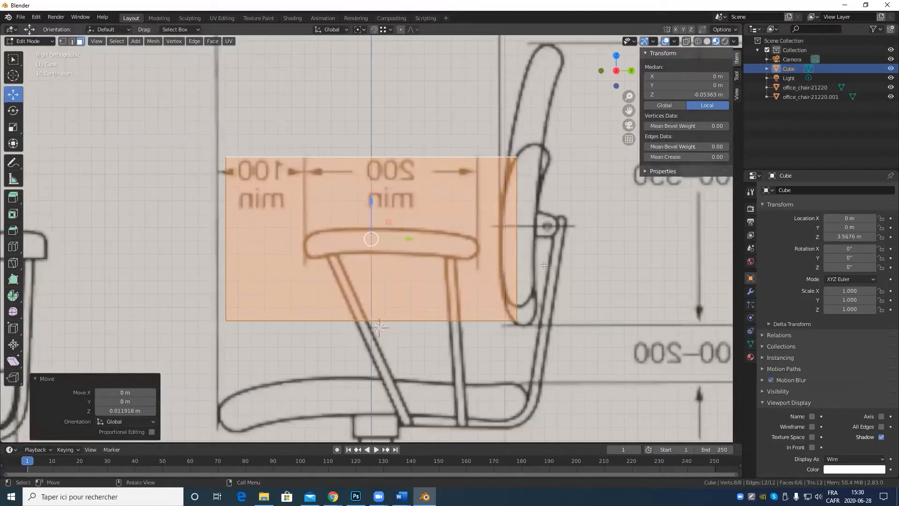
left_click_drag(411, 243, 583, 240)
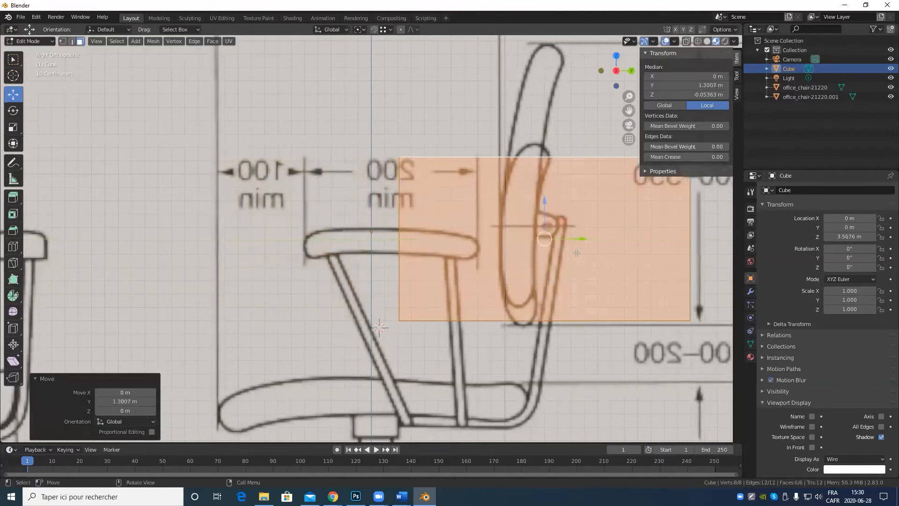
middle_click_drag(582, 241, 445, 281, "shift")
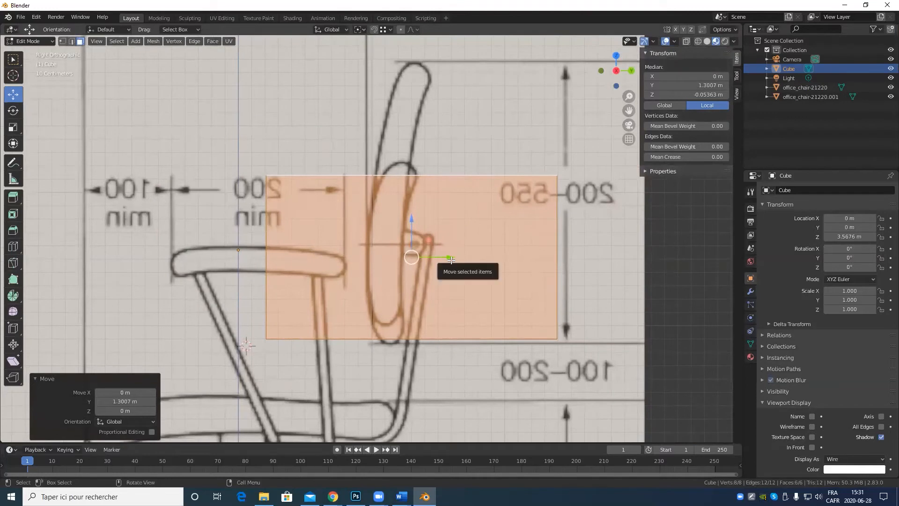
left_click_drag(447, 257, 434, 261)
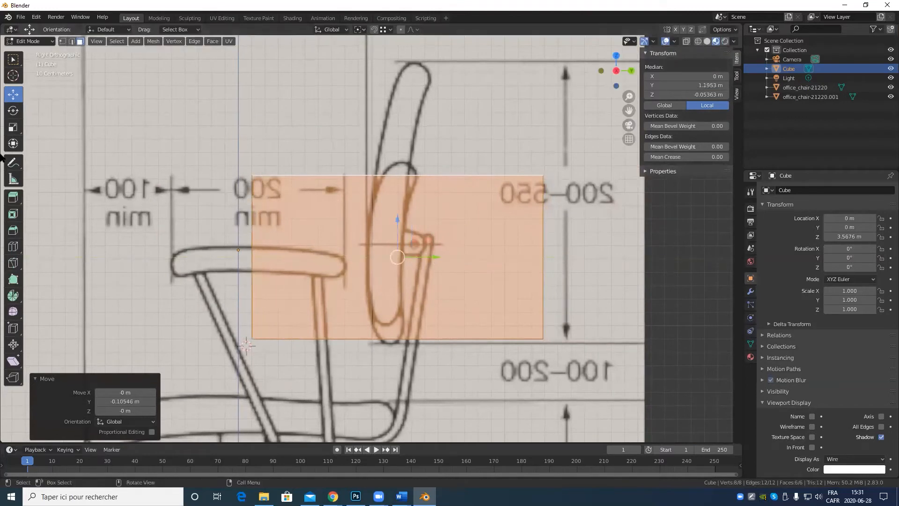
Scale the box to about 0.09 along Y and shift it about 0.049 m toward the front to fit the backrest's side profile.
left_click(16, 251)
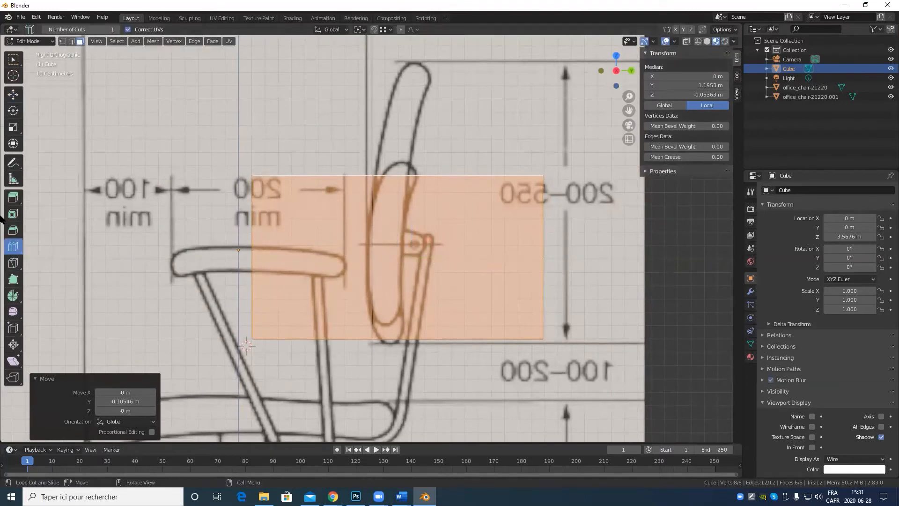
left_click(13, 126)
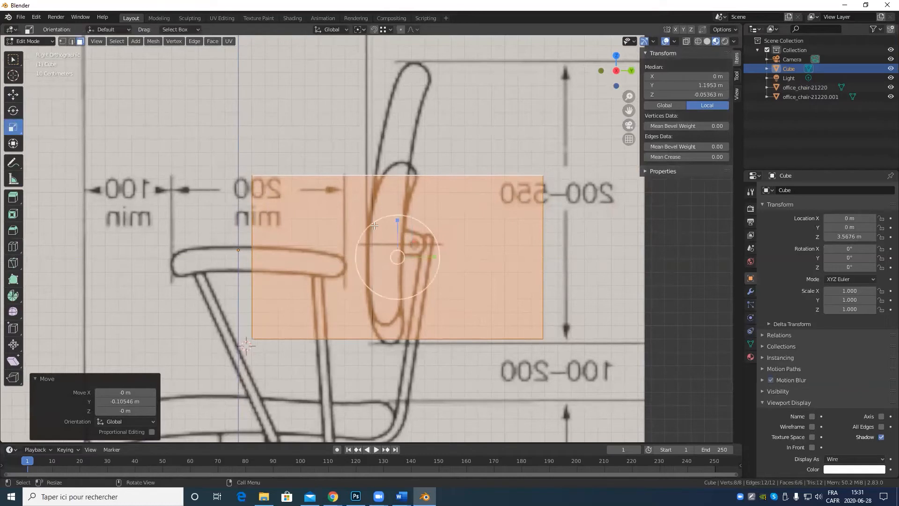
left_click_drag(437, 259, 401, 256)
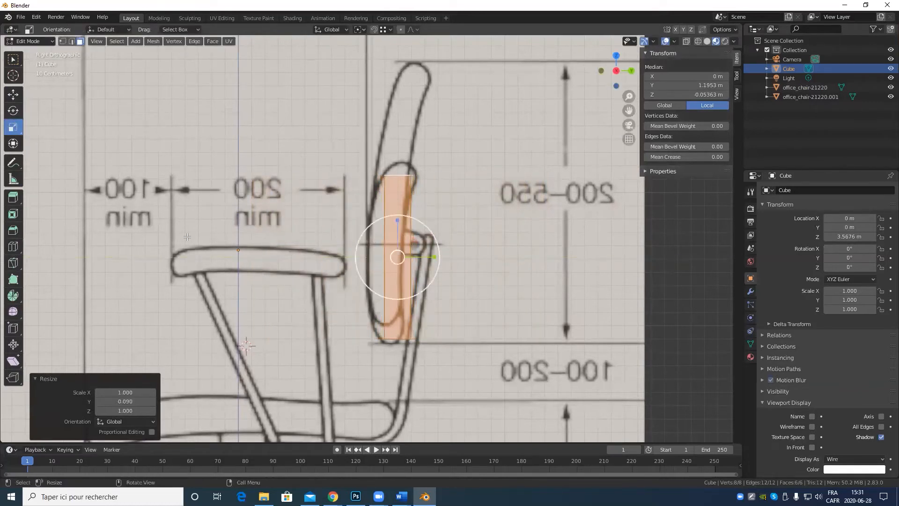
left_click(13, 94)
scroll(409, 306, "up", 3)
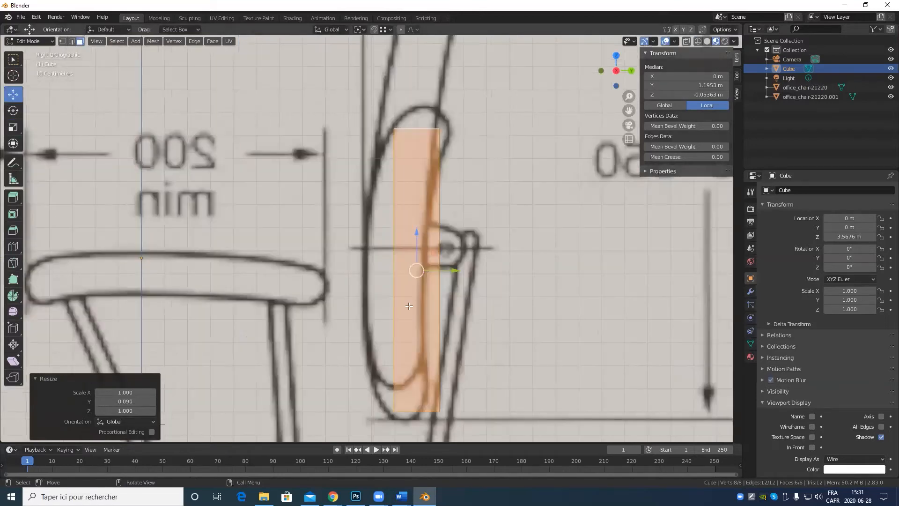
left_click_drag(457, 269, 446, 269)
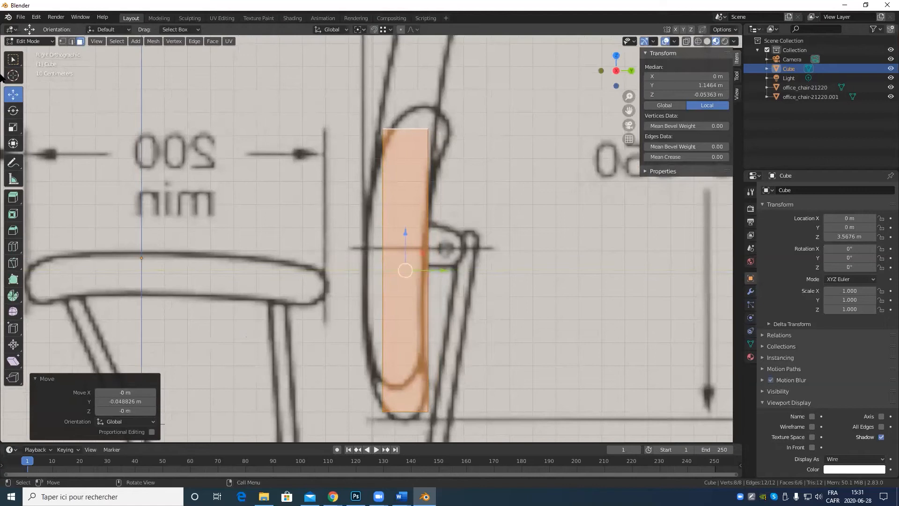
Fit the box's height to the side profile by scaling Z by about 1.09, raising it about 0.022 m, and scaling Z by about 0.92.
left_click(13, 127)
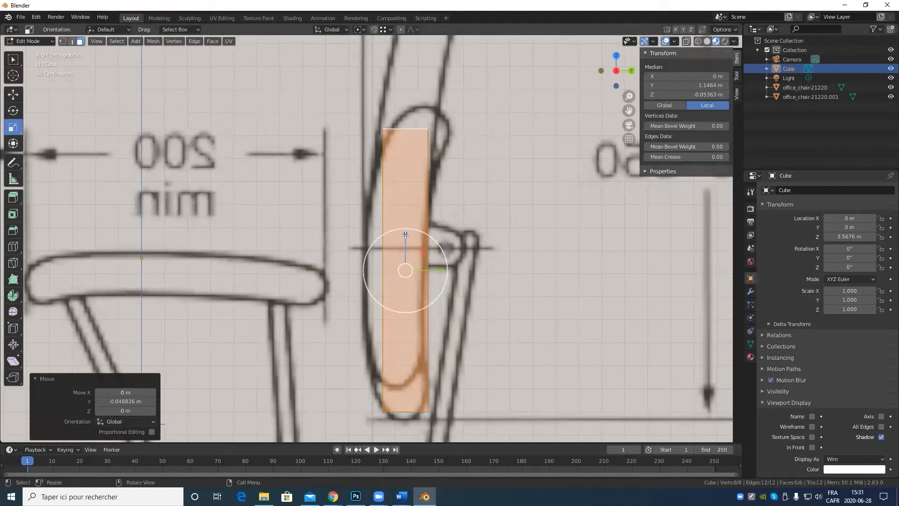
left_click_drag(405, 234, 407, 230)
left_click(13, 96)
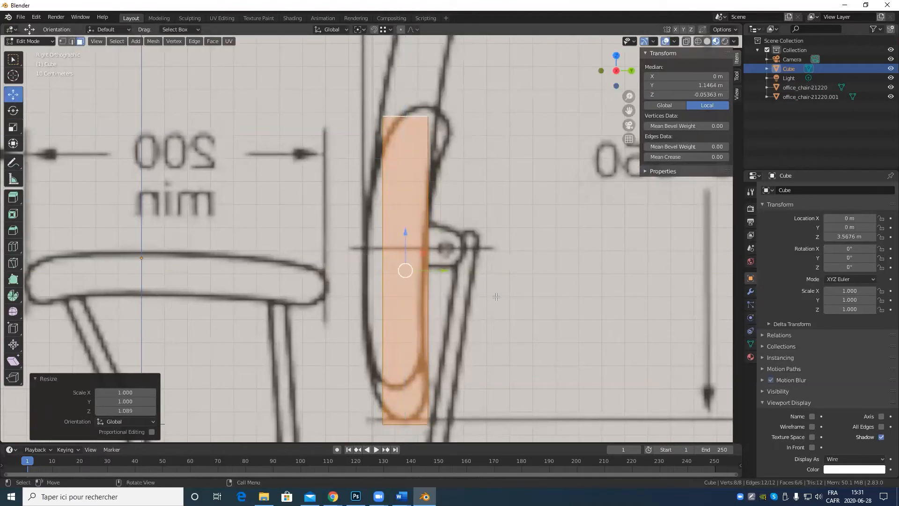
left_click_drag(406, 233, 406, 225)
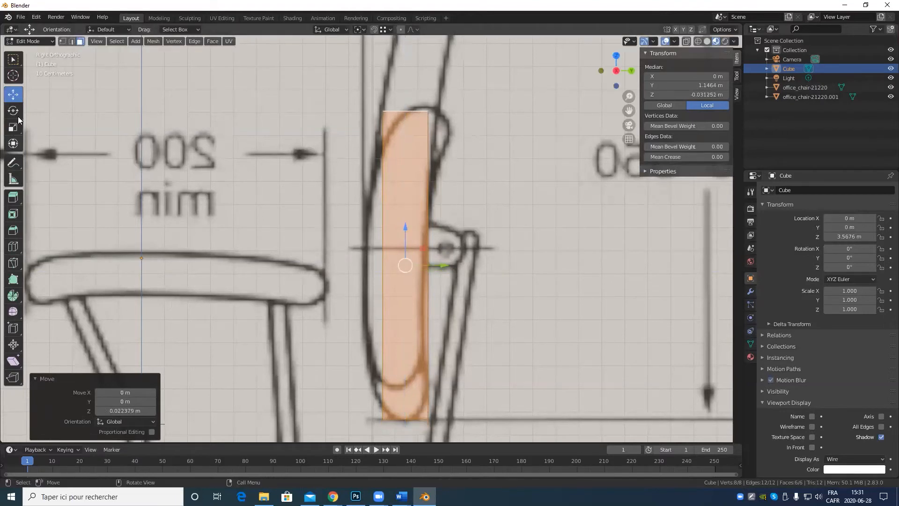
left_click(8, 128)
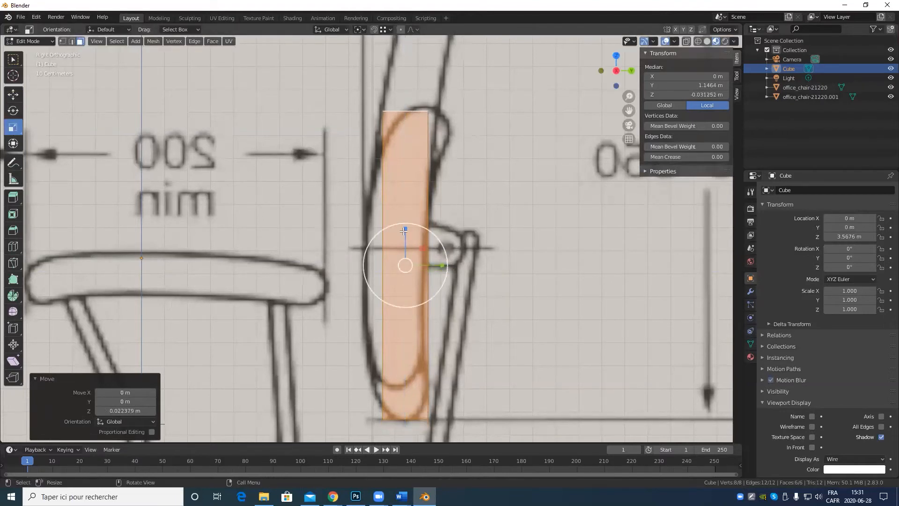
left_click_drag(404, 230, 405, 234)
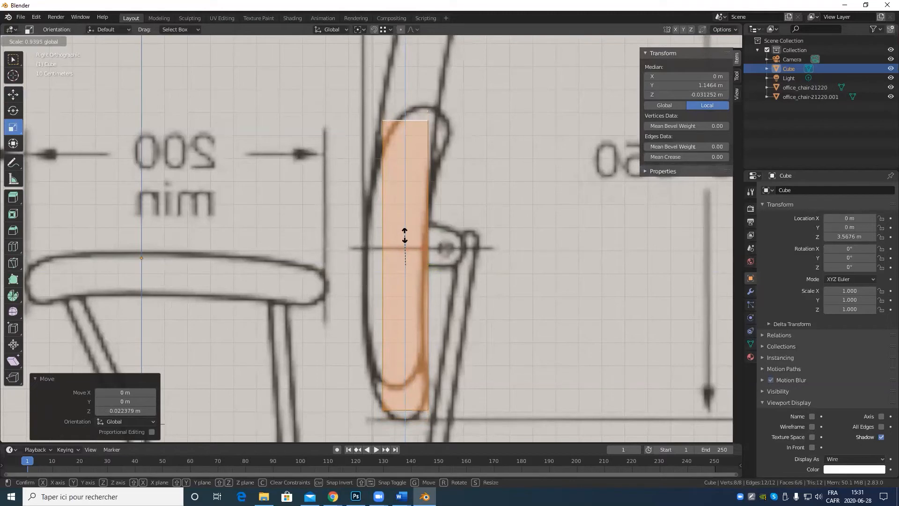
left_click(405, 239)
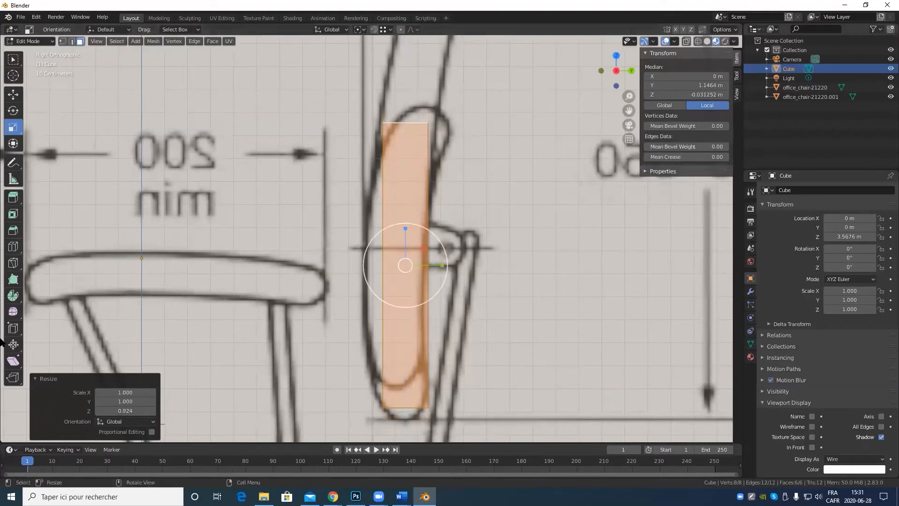
Add two horizontal loop cuts around the backrest box and move them about 0.053 m toward the front along Y.
left_click(13, 247)
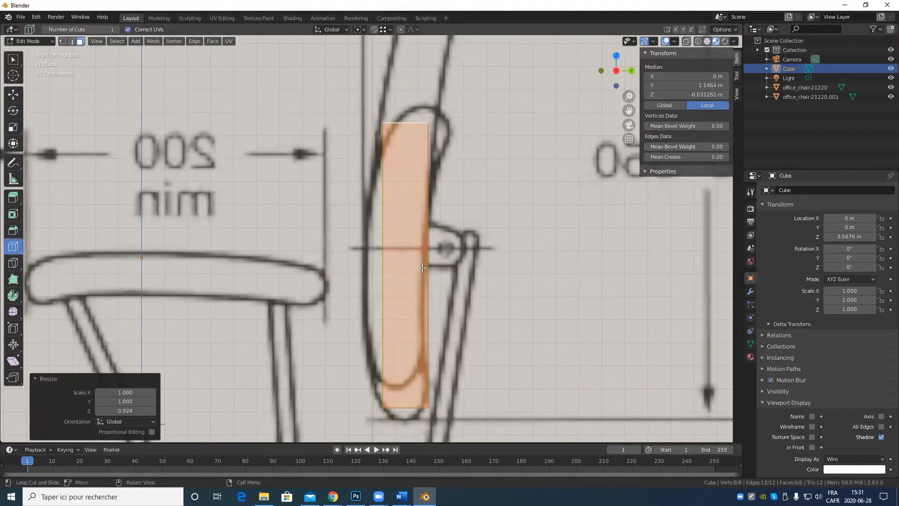
left_click(391, 259)
left_click(133, 356)
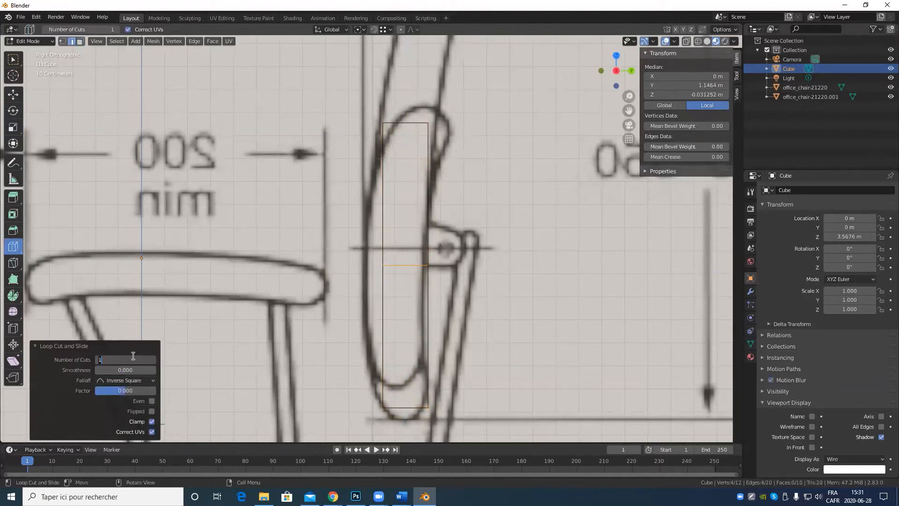
key("Return")
left_click(13, 95)
left_click_drag(448, 263, 435, 265)
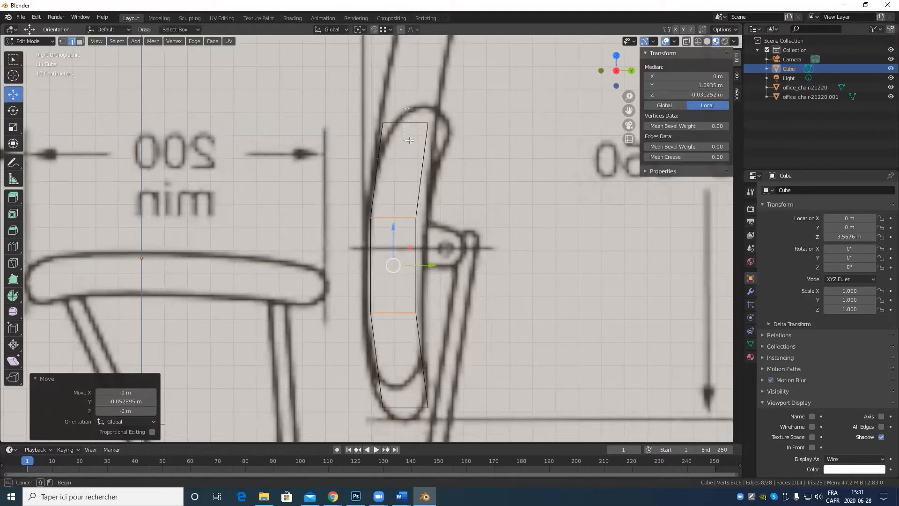
left_click(405, 123)
left_click_drag(444, 123, 457, 126)
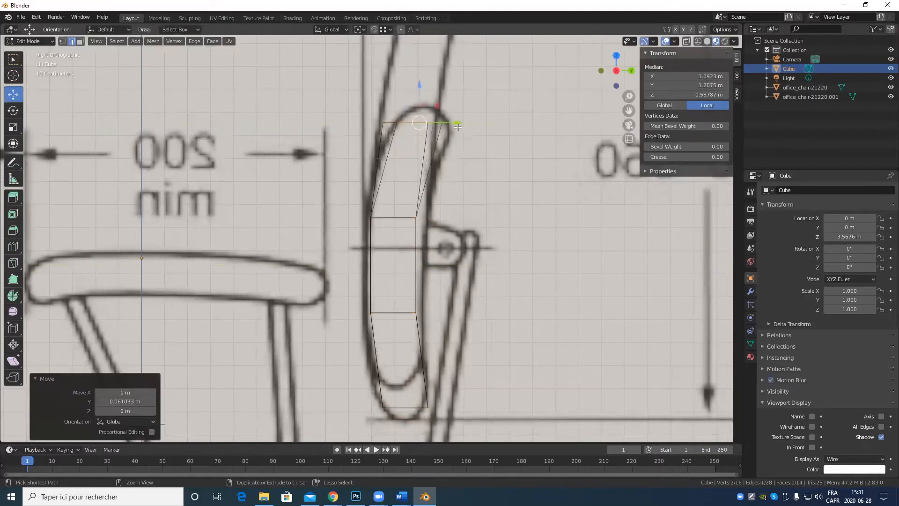
key("ctrl+z")
Select the box's top face and move it about 0.073 m backward along Y to follow the backrest's curve in side view.
middle_click_drag(456, 164, 453, 185)
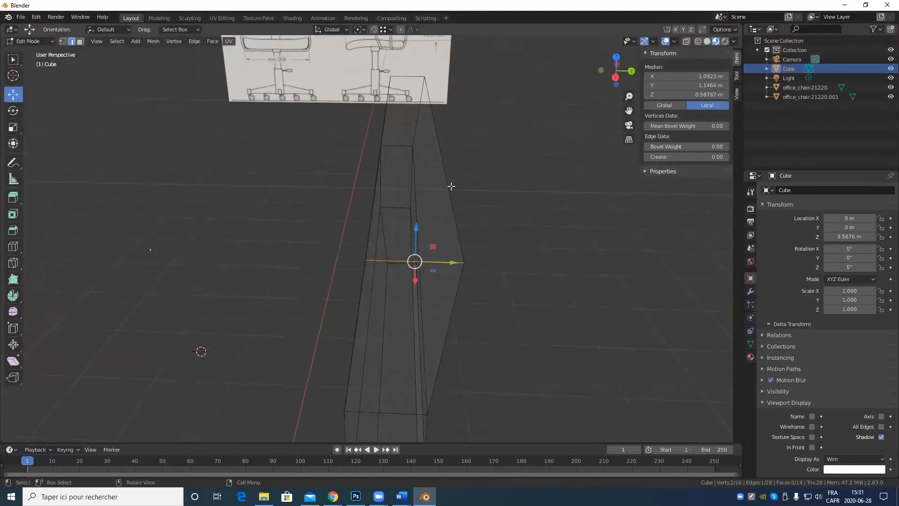
key("3")
left_click(414, 160)
key("KP_3")
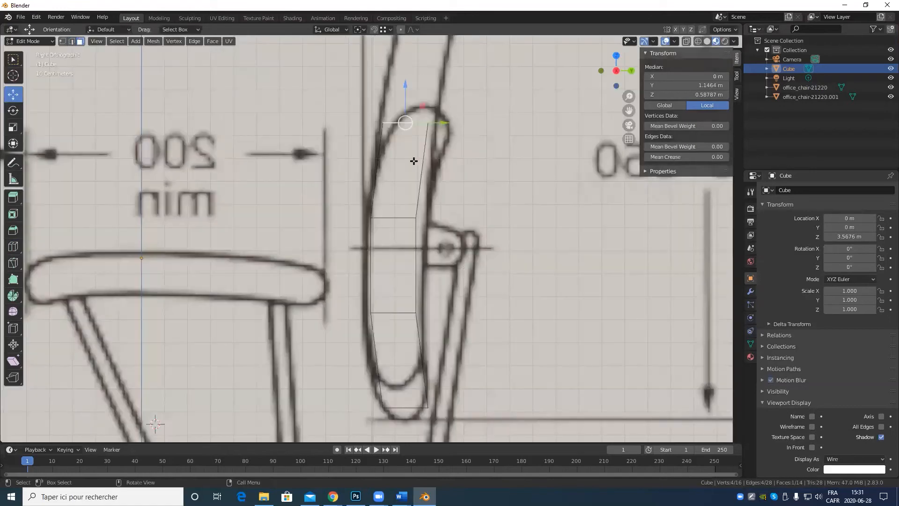
left_click_drag(447, 124, 464, 126)
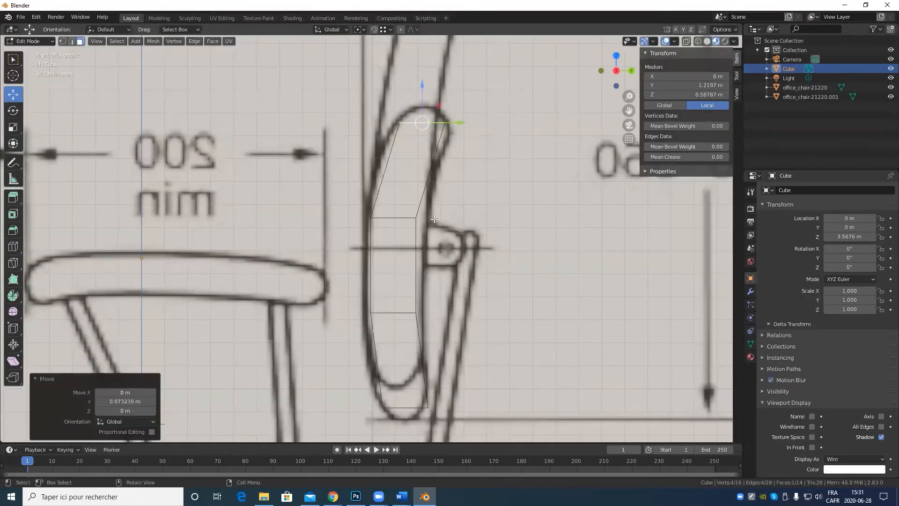
Add two vertical loop cuts across the backrest's width.
scroll(434, 218, "down", 15)
middle_click_drag(314, 255, 405, 254)
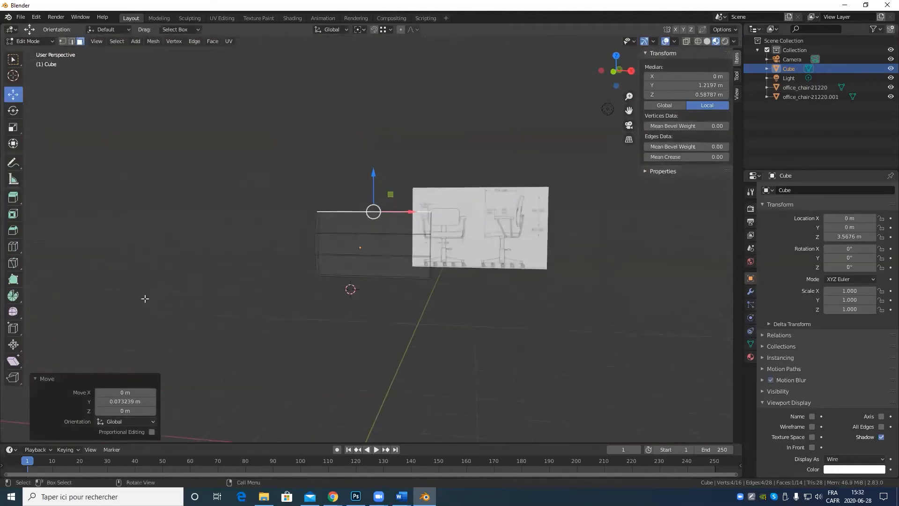
left_click(13, 247)
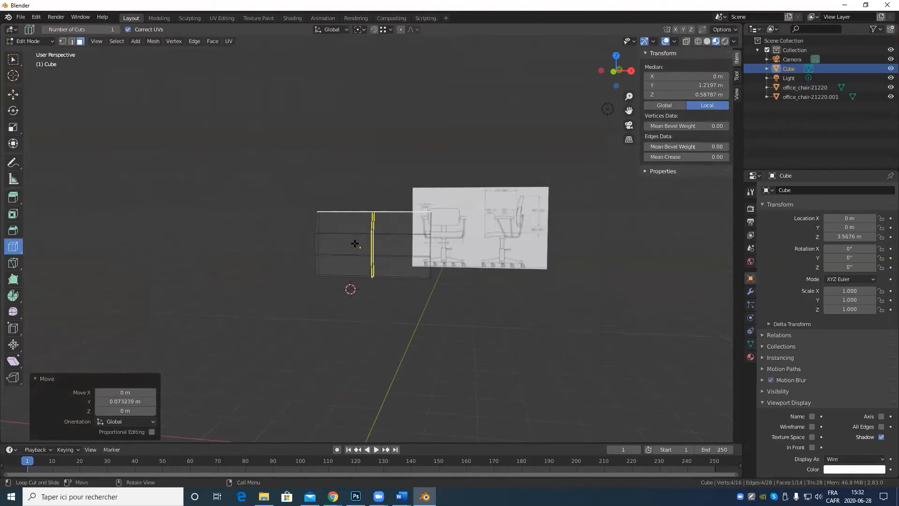
left_click(359, 244)
left_click(129, 362)
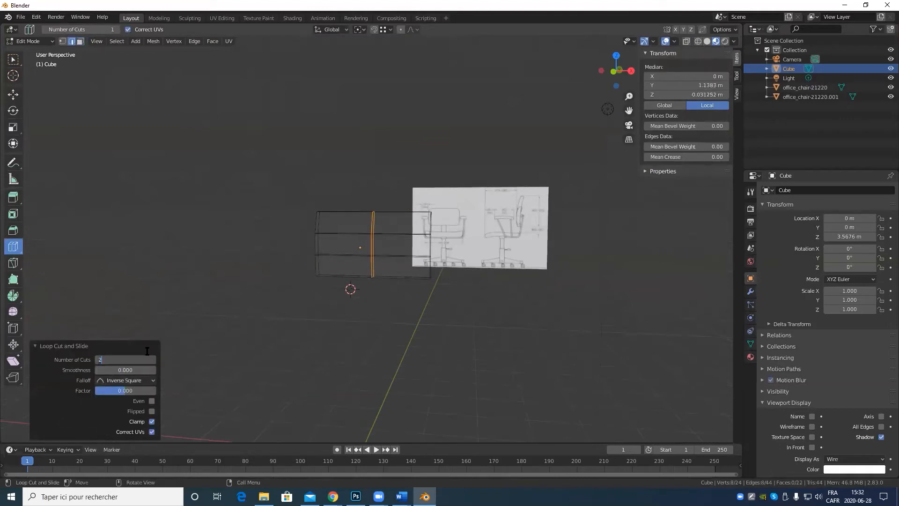
type("2")
key("Return")
Examine the vertical loop cuts against the reference backrest outline in front view.
scroll(496, 297, "up", 4)
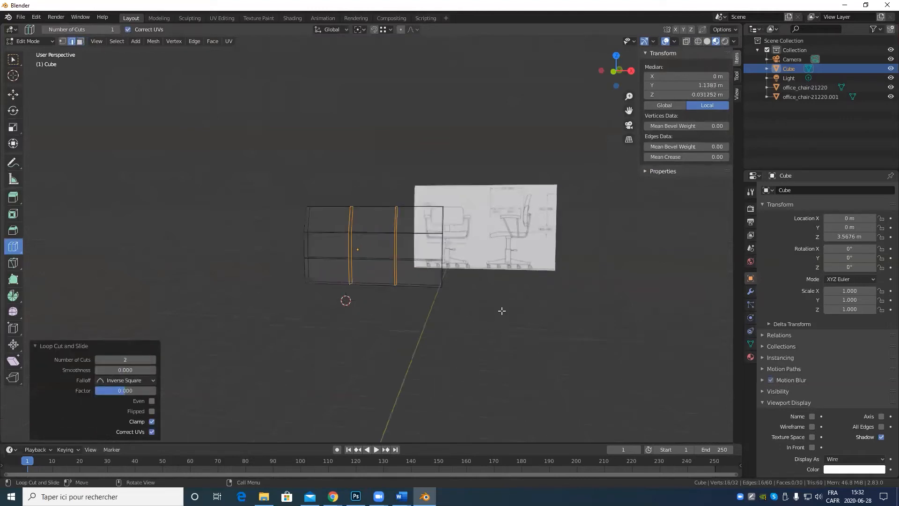
left_click(13, 97)
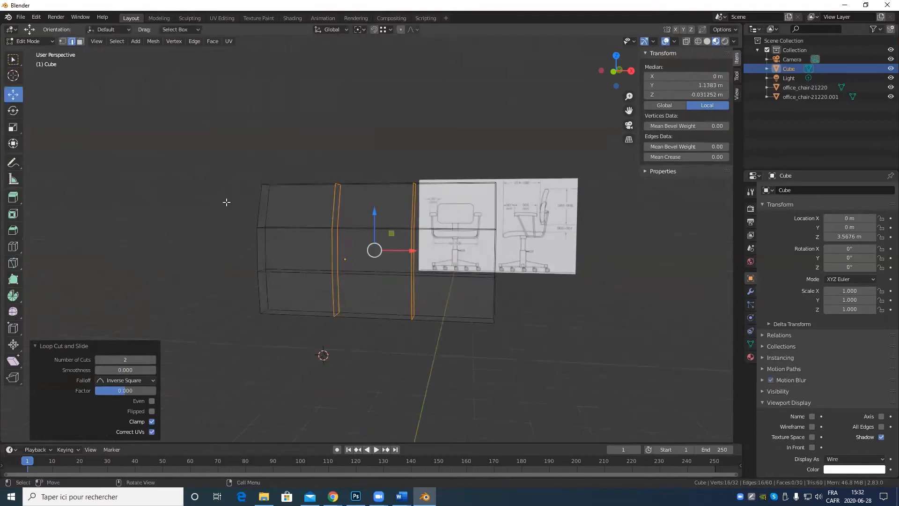
scroll(414, 248, "down", 5)
middle_click_drag(442, 246, 362, 270)
scroll(450, 246, "up", 4)
key("KP_1")
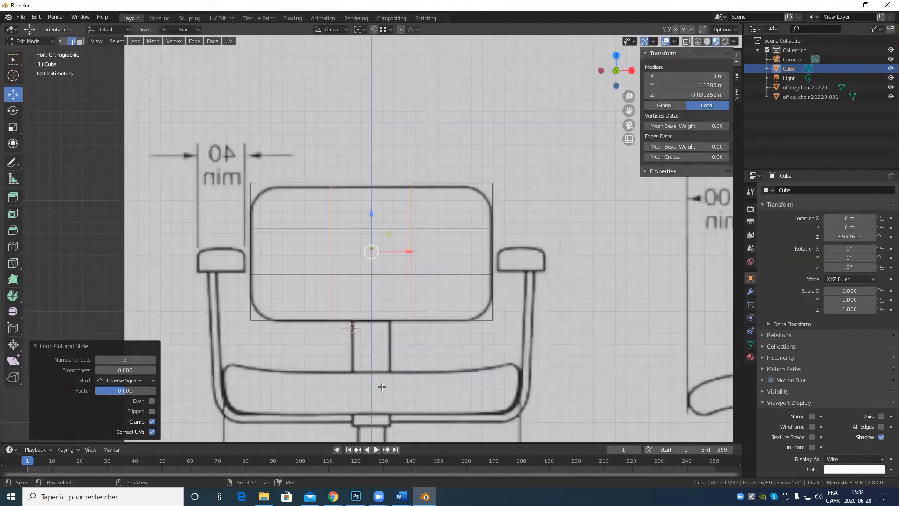
middle_click_drag(357, 386, 342, 345, "shift")
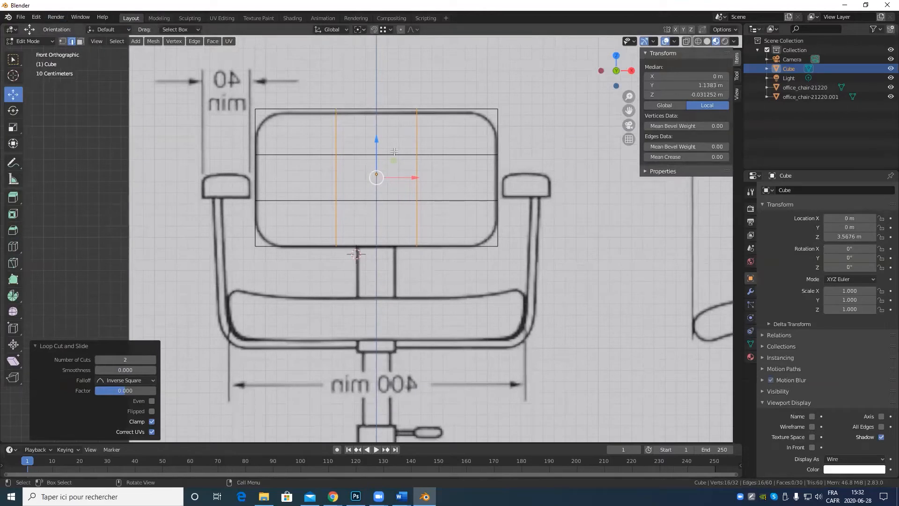
Leave Edit Mode on the backrest, add a new cube mesh and set its viewport display to Wire.
key("Tab")
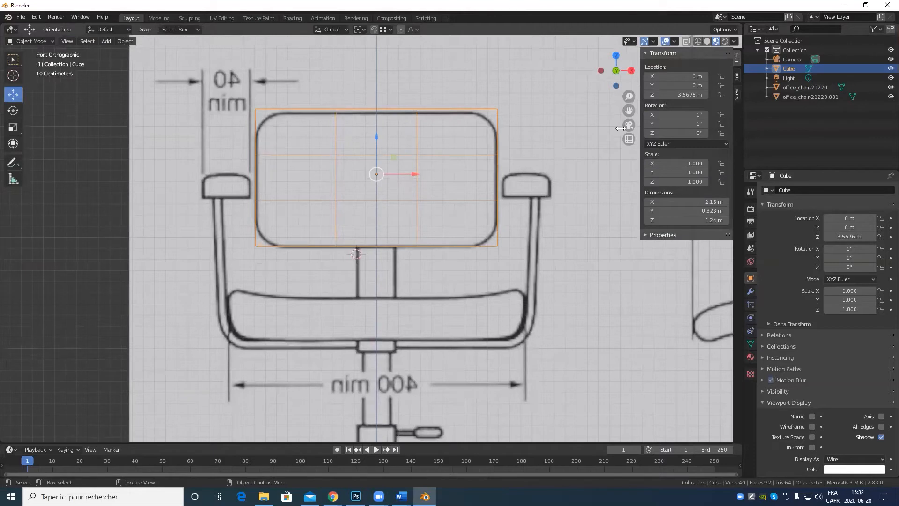
left_click(107, 45)
mouse_move(112, 57)
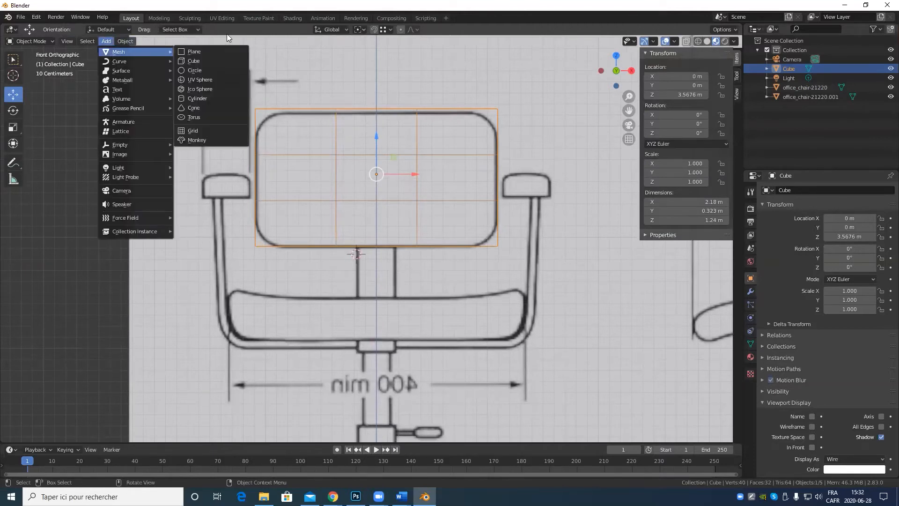
left_click(214, 61)
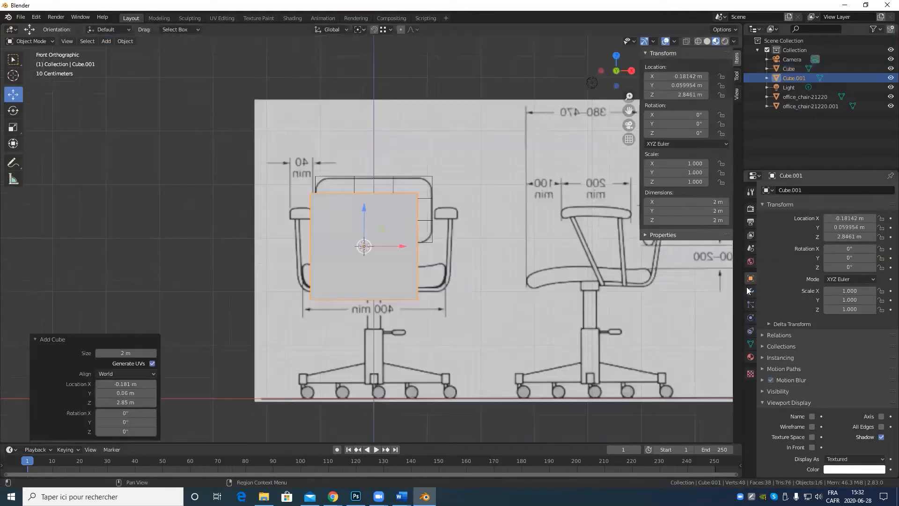
left_click(841, 460)
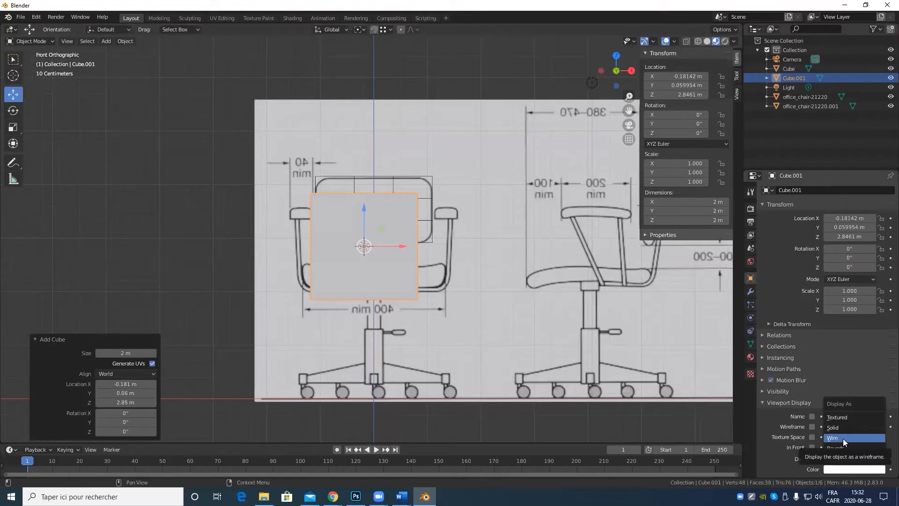
left_click(843, 438)
Set the new cube's X, Y and Z location to 0 m.
scroll(313, 302, "up", 4)
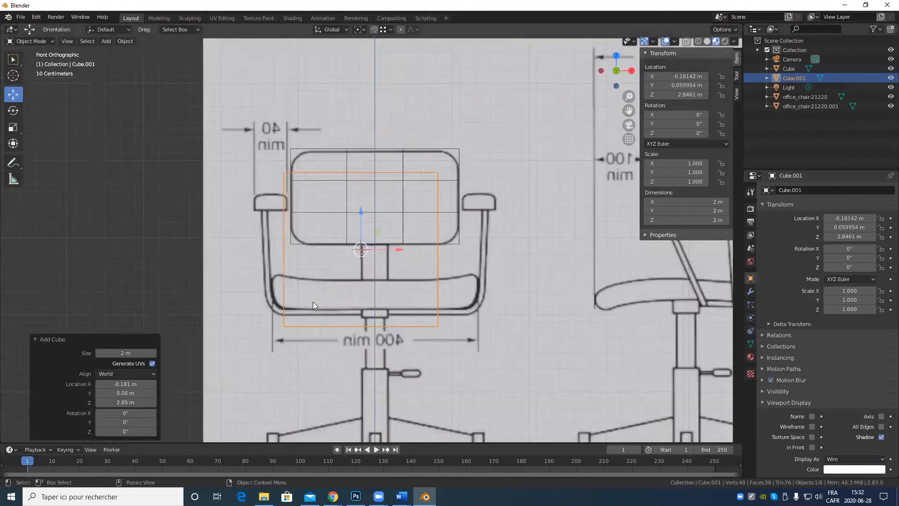
left_click(675, 76)
type("0")
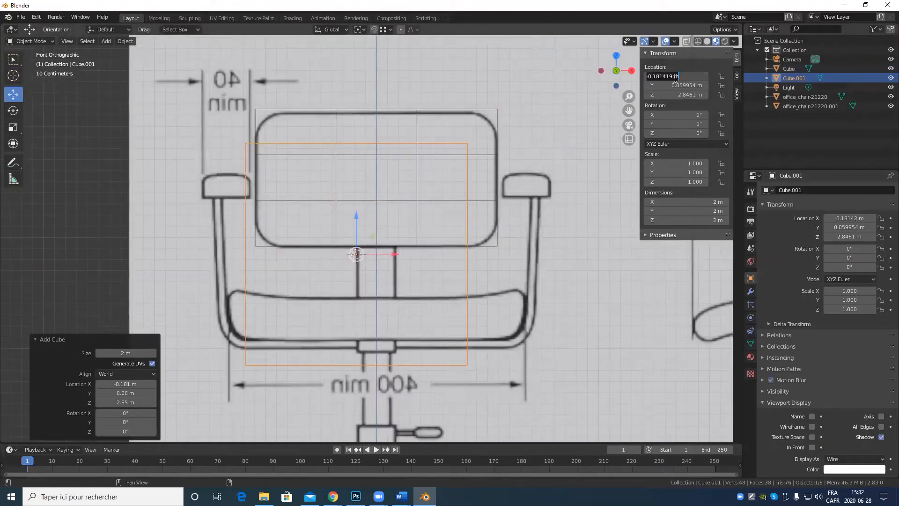
key("Tab")
type("0")
key("Tab")
type("0")
key("Return")
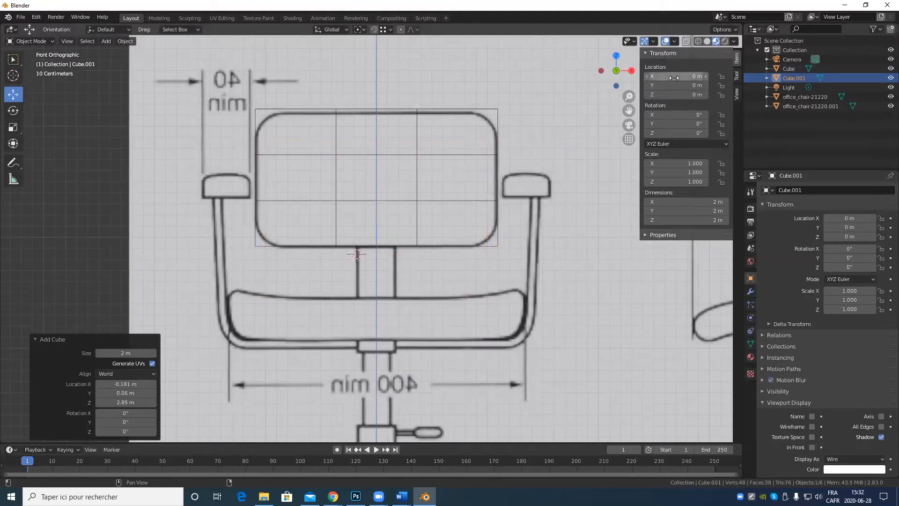
Raise the new cube about 2.27 m along Z to the seat's height in the reference drawing.
scroll(174, 273, "down", 5)
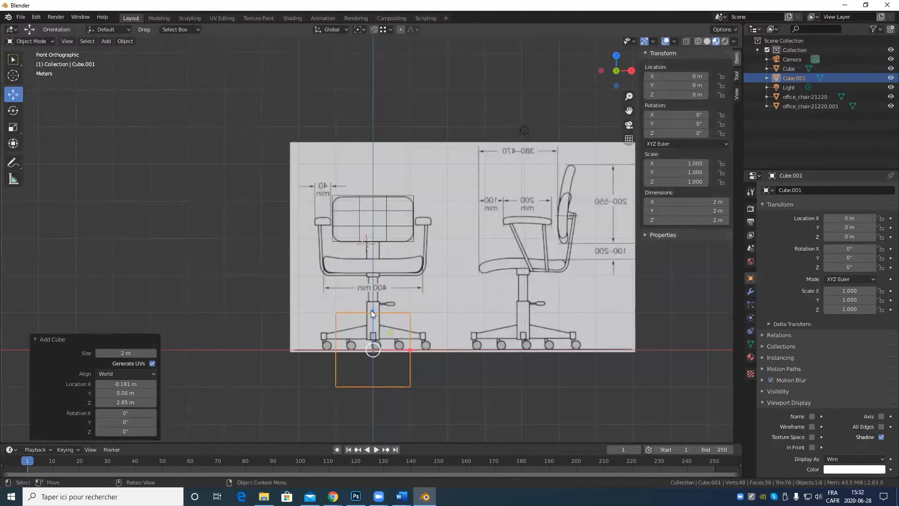
key("g")
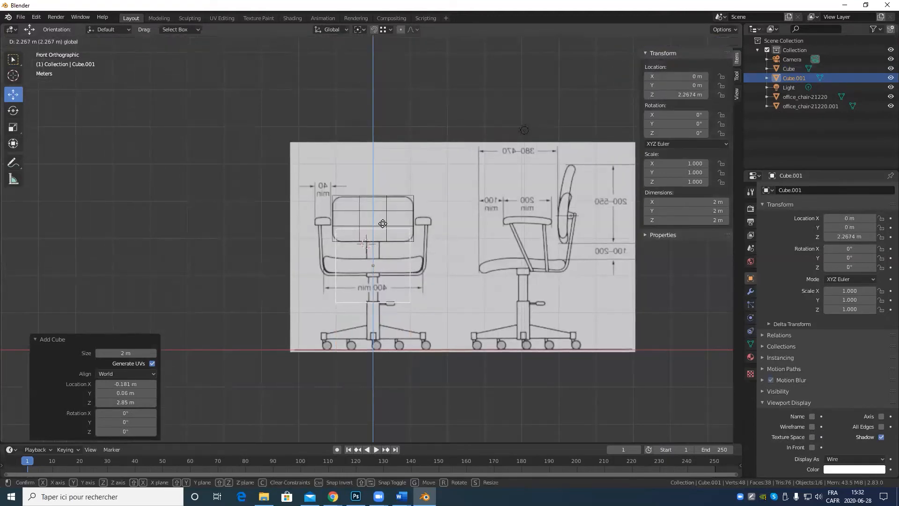
left_click(383, 224)
scroll(403, 293, "up", 5)
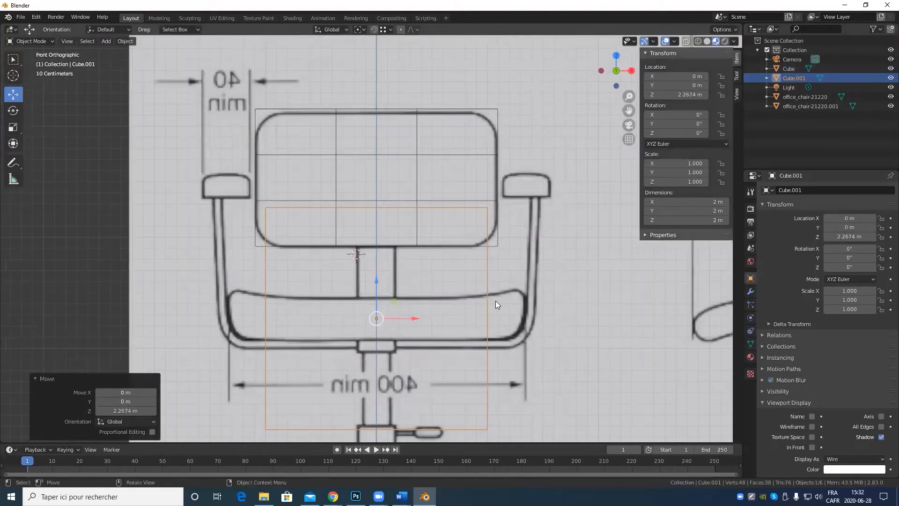
scroll(496, 301, "down", 5)
scroll(495, 307, "up", 5)
Enable the In Front viewport display for the reference image office_chair-21220.001.
left_click(13, 126)
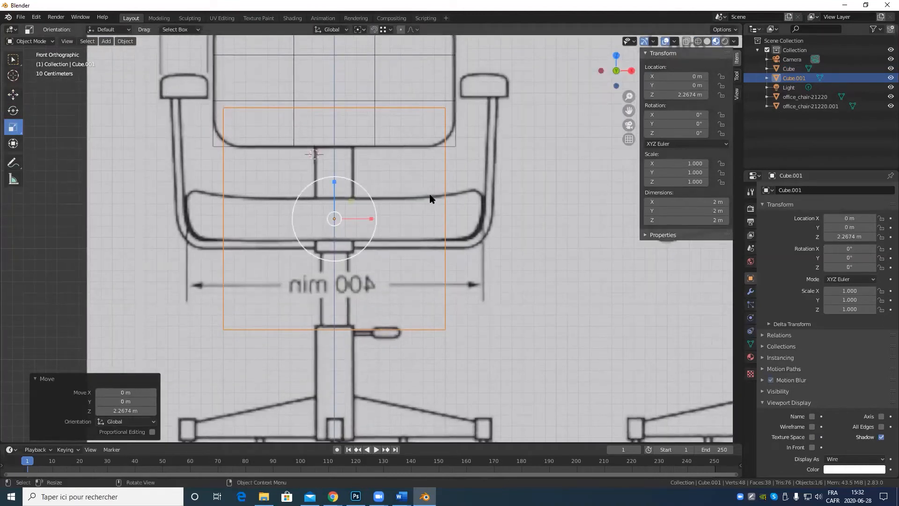
scroll(431, 199, "down", 6)
key("Tab")
scroll(475, 213, "down", 5)
middle_click_drag(475, 212, 506, 123)
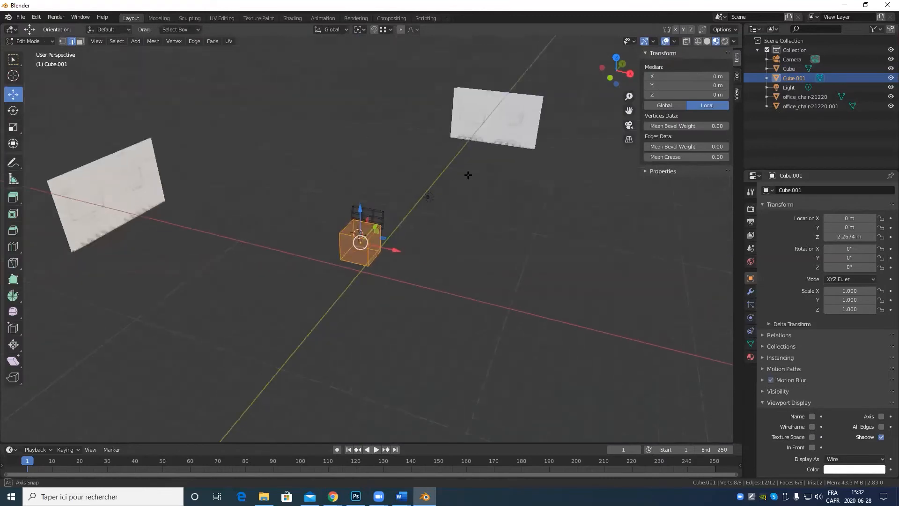
key("Tab")
left_click(508, 124)
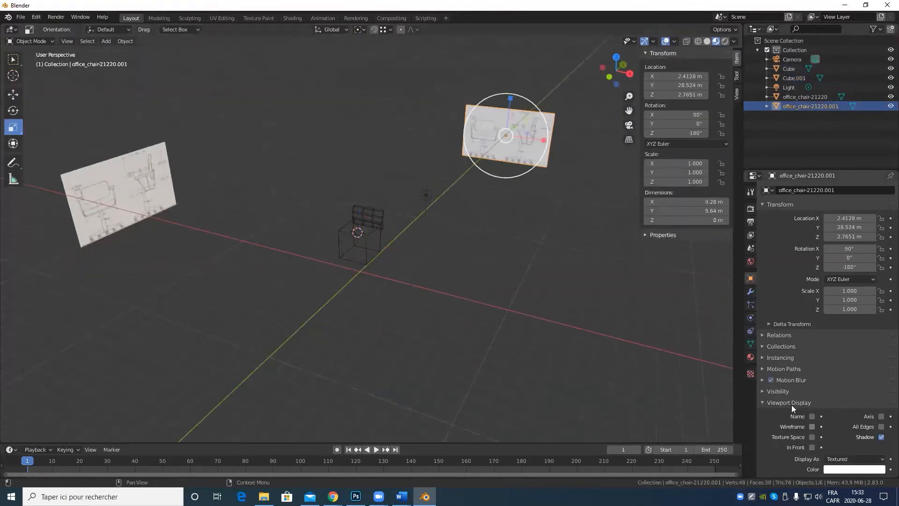
scroll(786, 405, "down", 2)
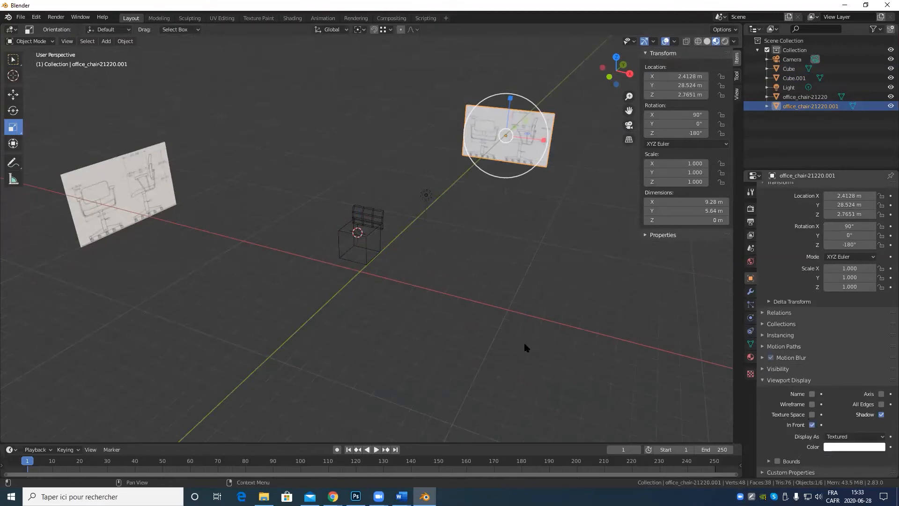
scroll(346, 305, "up", 5)
key("Tab")
key("Tab")
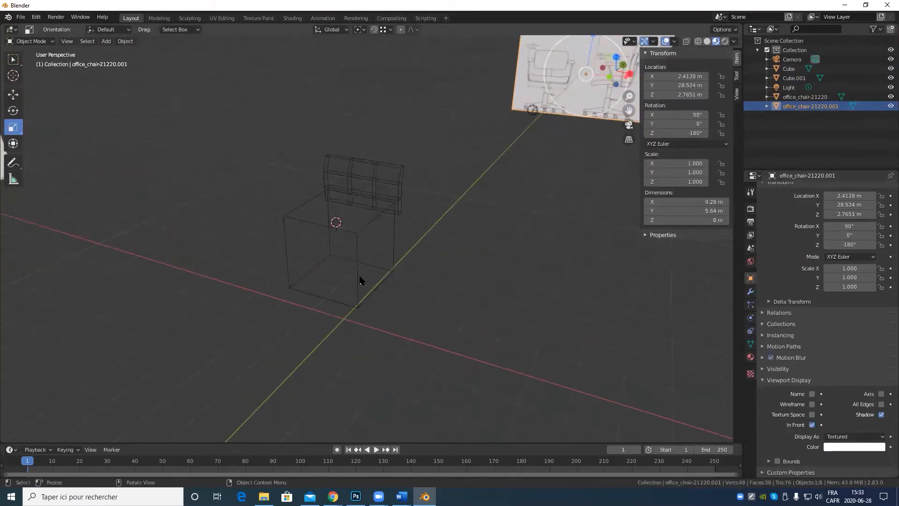
Select the new seat cube, enter Edit Mode and set its viewport display to Textured.
left_click(358, 277)
key("KP_1")
scroll(359, 276, "up", 4)
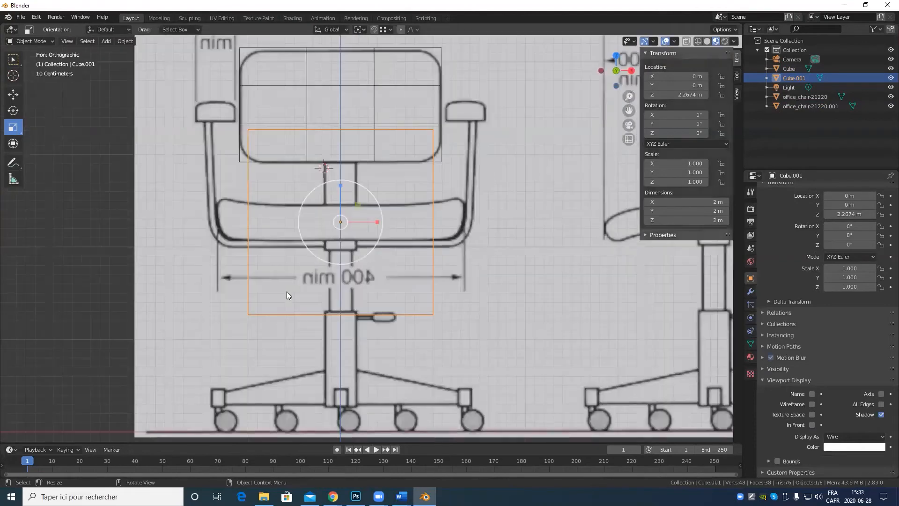
scroll(458, 241, "down", 2)
scroll(465, 237, "up", 4)
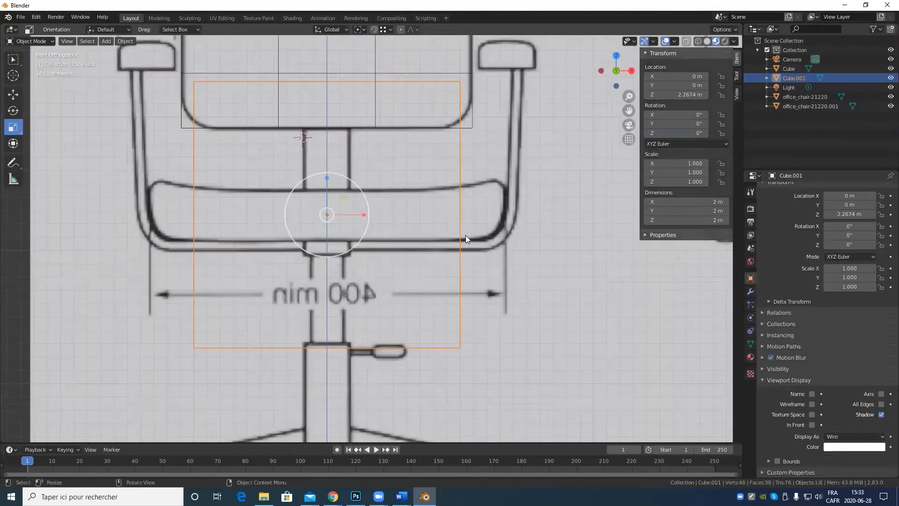
scroll(485, 255, "down", 1)
key("Tab")
scroll(484, 254, "down", 3)
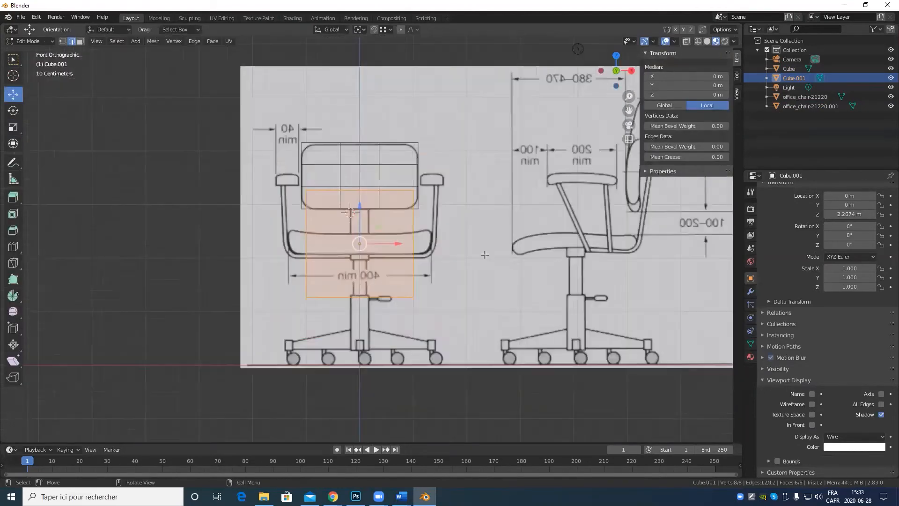
middle_click_drag(484, 255, 451, 260)
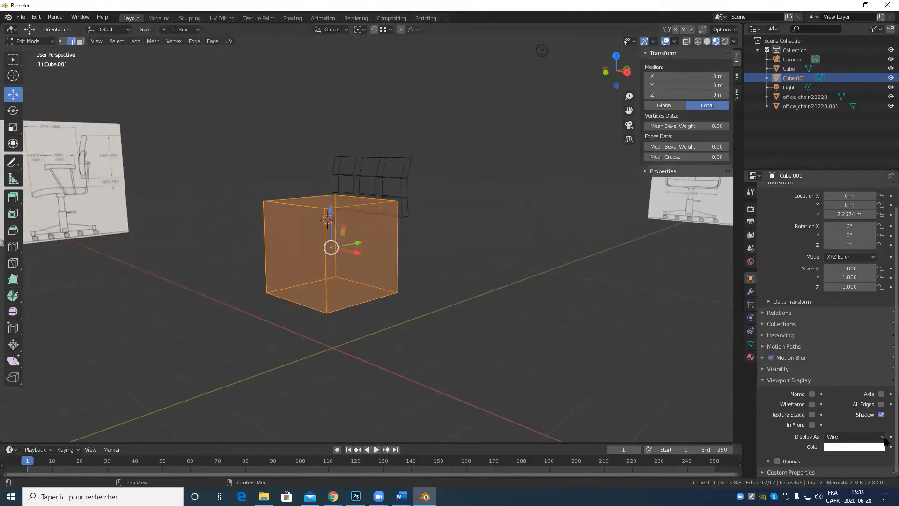
left_click(857, 437)
left_click(856, 394)
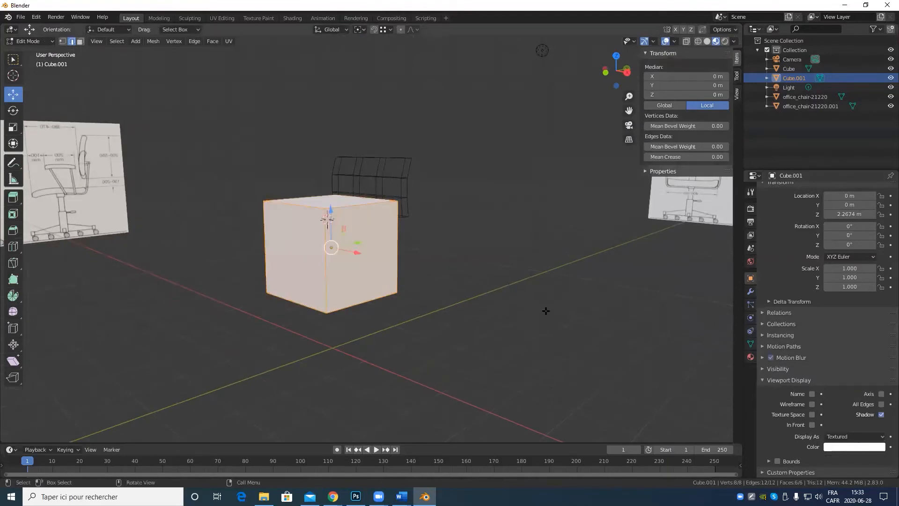
Examine how the solid seat cube covers the reference image in front and perspective views, with the office_chair-21220.001 image selected.
key("KP_1")
scroll(510, 309, "up", 4)
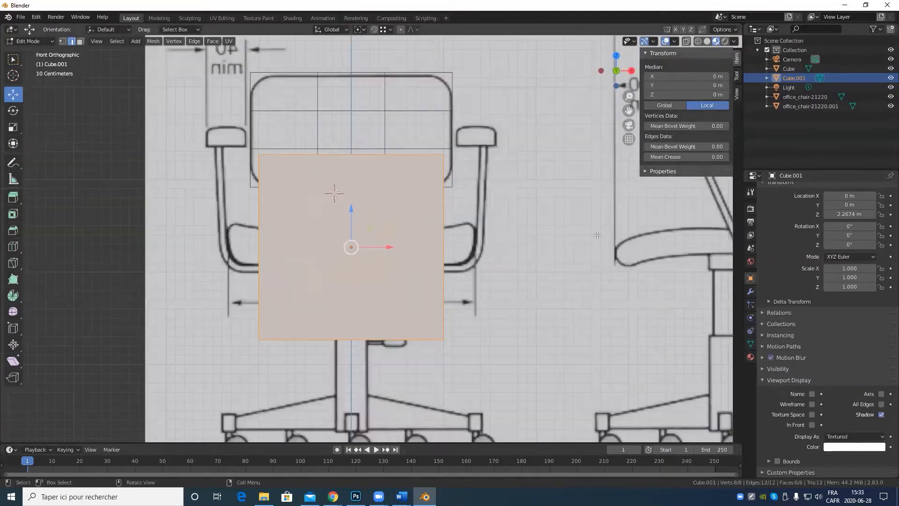
key("alt+a")
key("Tab")
left_click(600, 250)
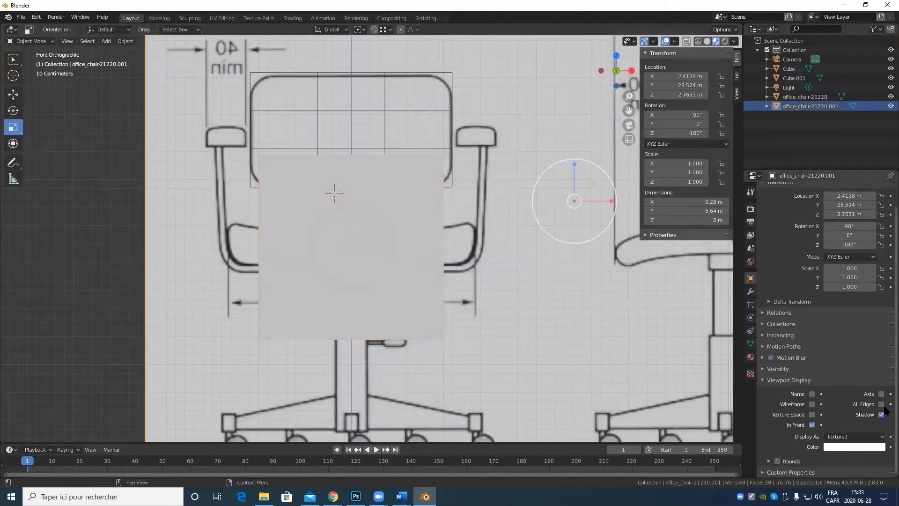
scroll(440, 265, "down", 5)
mouse_move(444, 264)
middle_mouse_down()
mouse_move(434, 277)
mouse_move(443, 274)
middle_mouse_up()
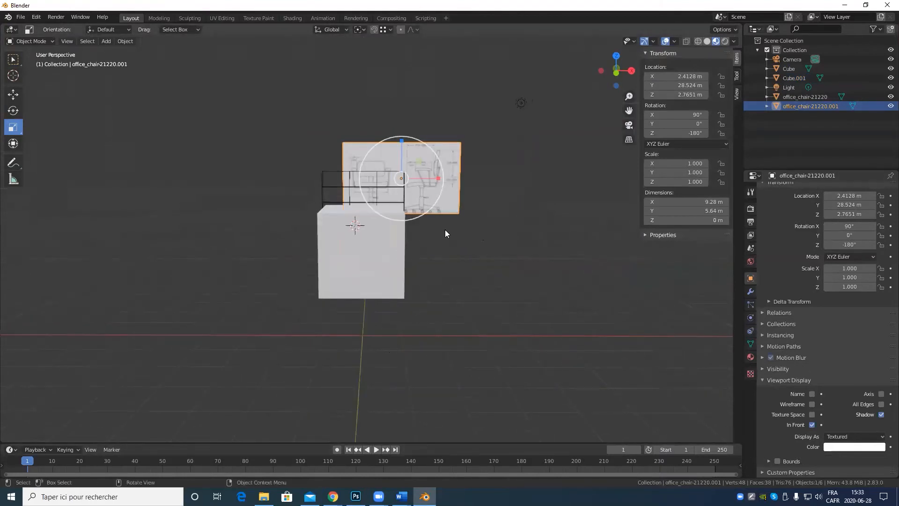
middle_click_drag(481, 208, 484, 210)
scroll(479, 271, "up", 1)
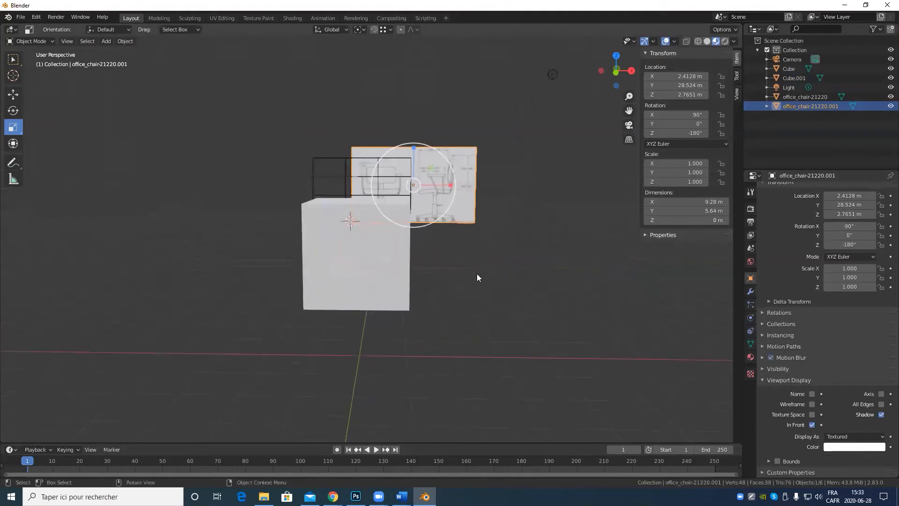
left_click(475, 275)
left_click(427, 203)
scroll(465, 258, "up", 3)
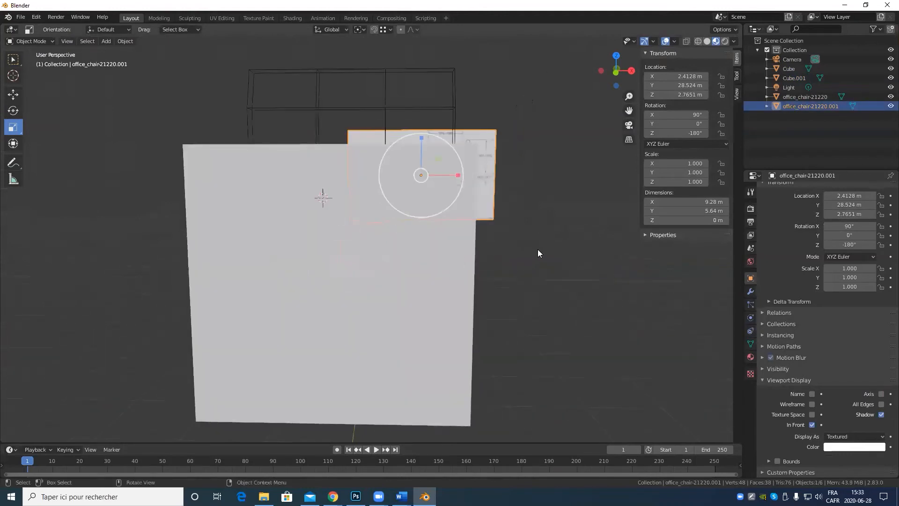
middle_click_drag(542, 250, 540, 252)
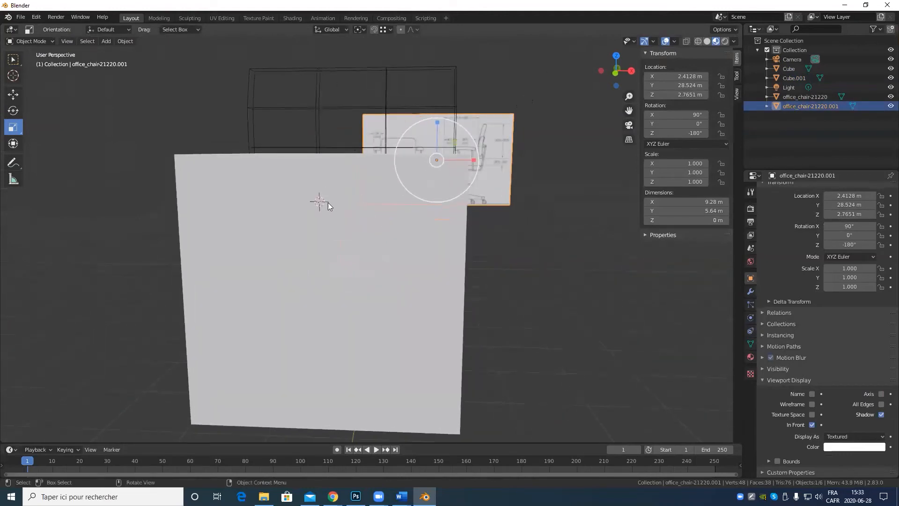
Move the office_chair-21220.001 reference image about -33.68 m along Y, past the seat cube.
scroll(555, 212, "down", 6)
middle_click_drag(555, 212, 466, 230)
scroll(534, 208, "down", 6)
scroll(478, 257, "down", 4)
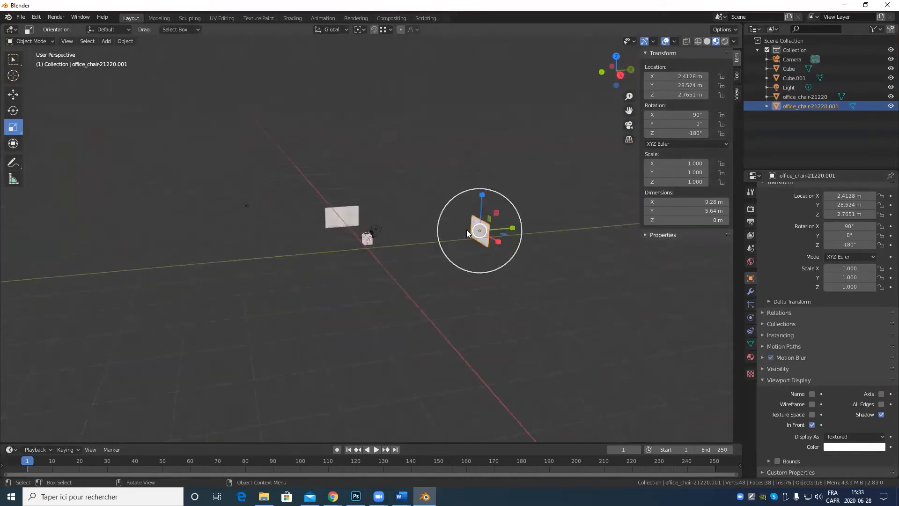
left_click(11, 97)
left_click_drag(516, 229, 359, 244)
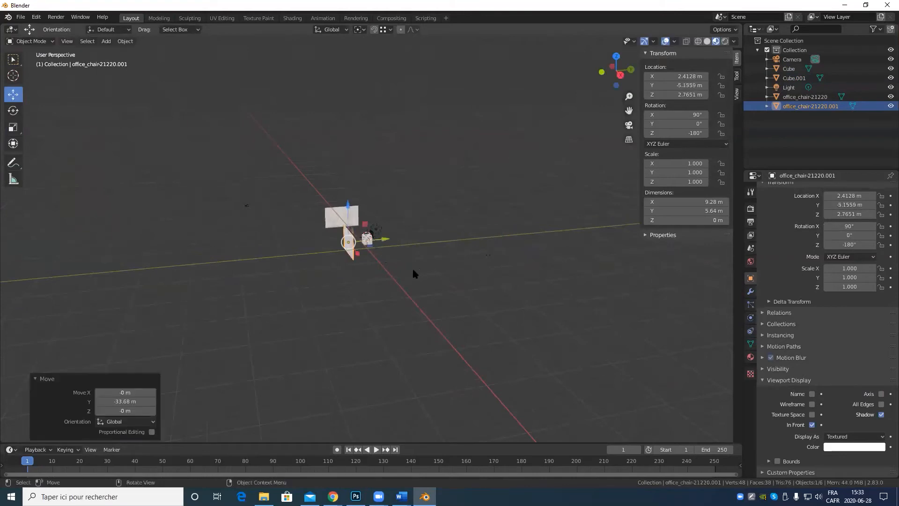
Open the seat cube in Edit Mode and align the view to front orthographic over the drawing's seat.
scroll(412, 266, "up", 4)
left_click(365, 252)
key("Tab")
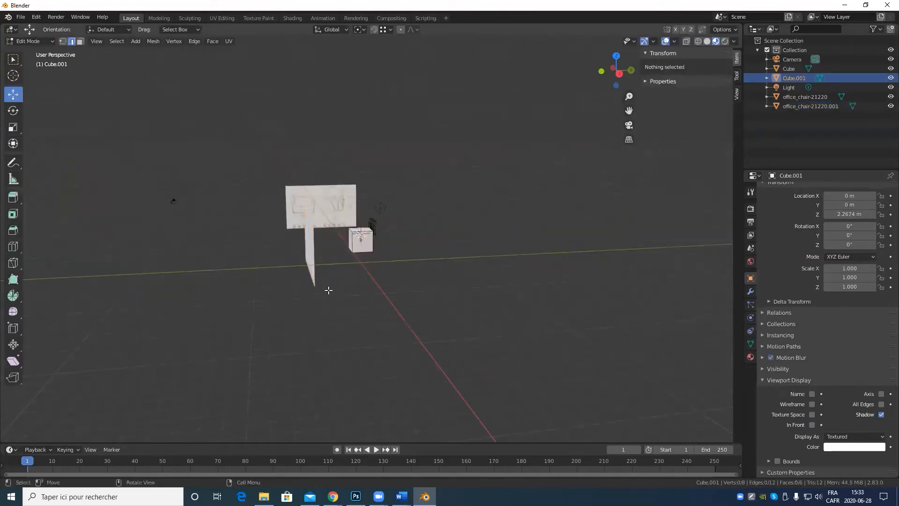
middle_click_drag(328, 287, 420, 269)
scroll(398, 283, "up", 6)
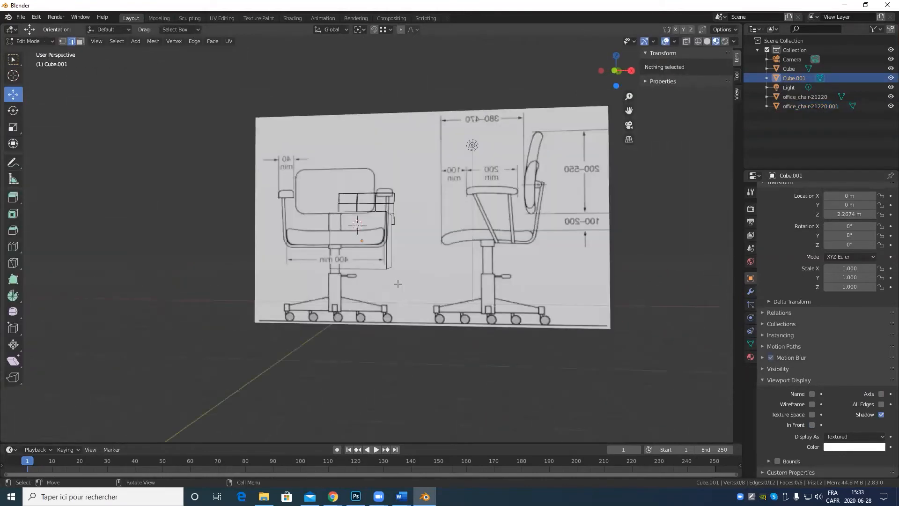
key("KP_1")
scroll(395, 283, "up", 8)
middle_click_drag(455, 279, 473, 276)
key("KP_1")
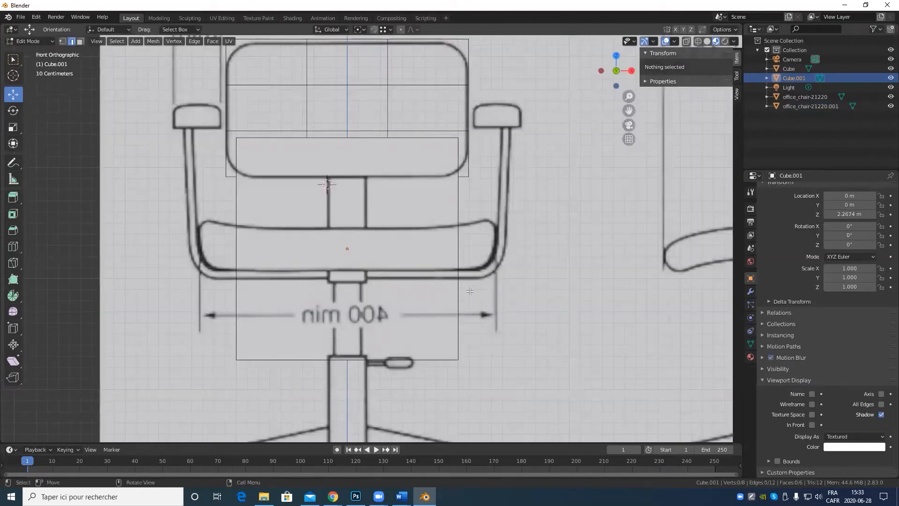
key("a")
key("r")
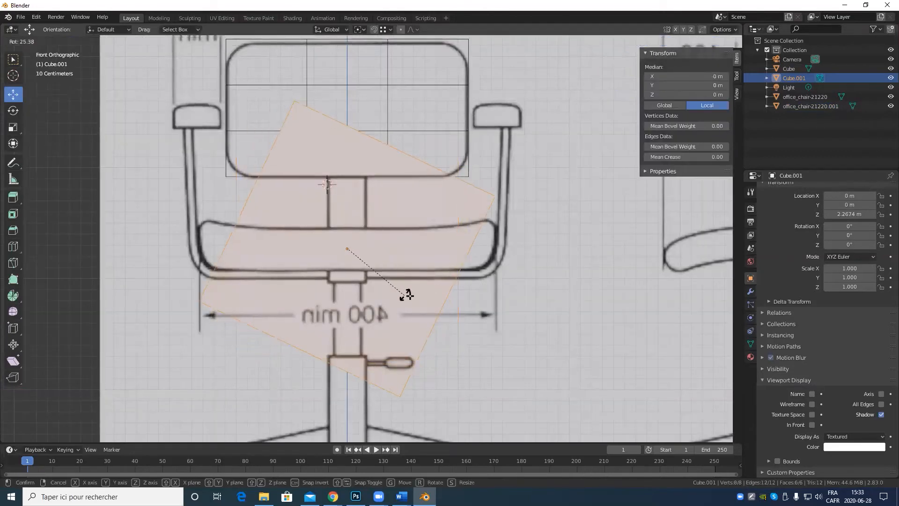
key("Escape")
Select all of the seat cube's geometry and rotate it freely with the trackball by about 18.3° and -39°.
left_click(4, 109)
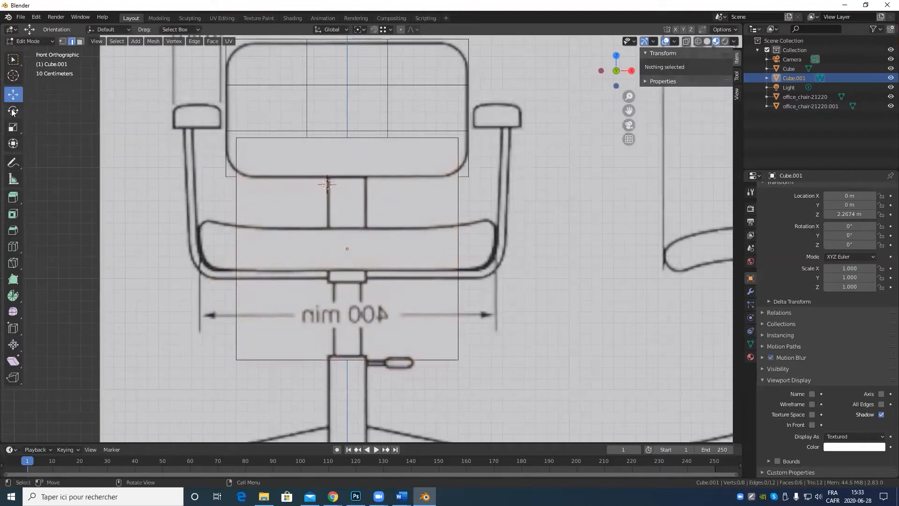
key("a")
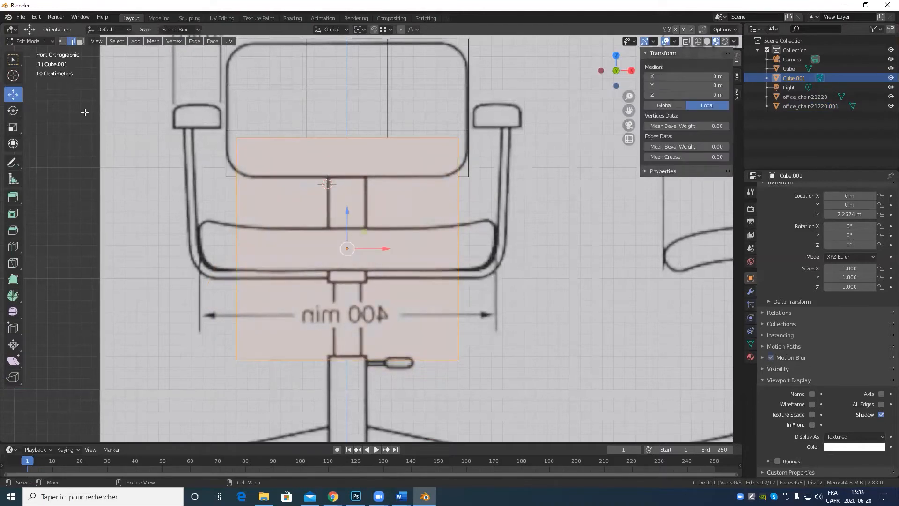
left_click(13, 110)
left_click_drag(366, 252, 333, 266)
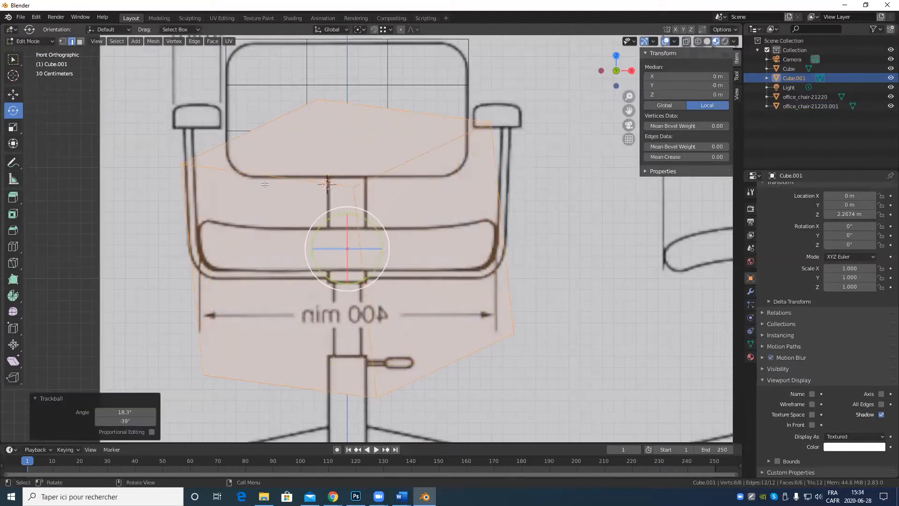
Undo the trackball rotation of the seat cube's geometry and return to Object Mode.
key("ctrl+z")
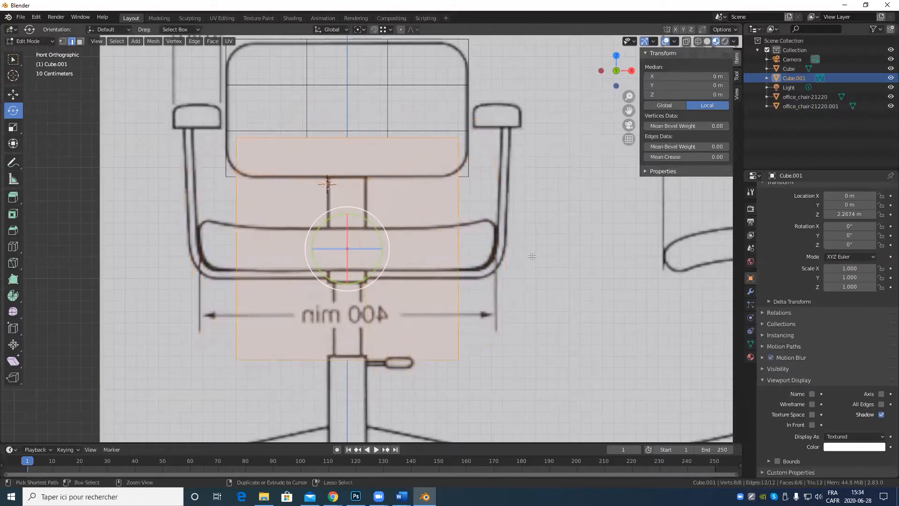
scroll(529, 228, "down", 4)
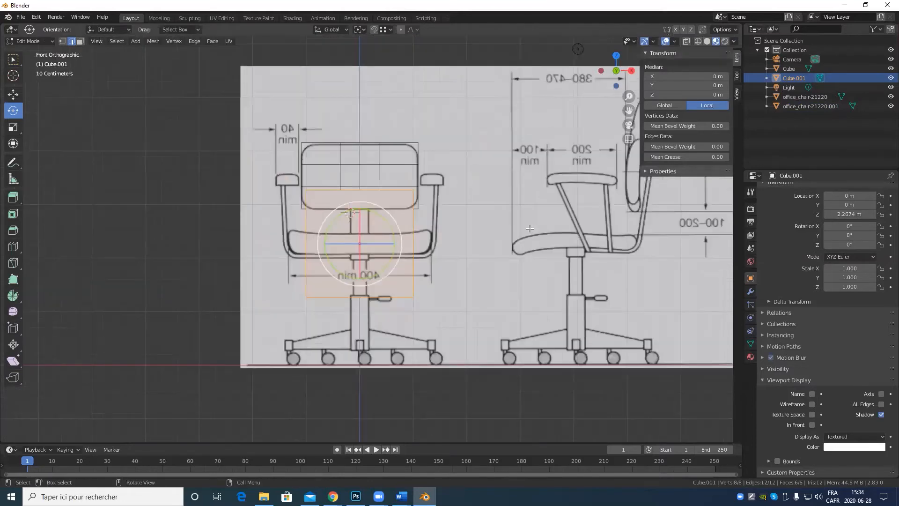
mouse_move(536, 246)
middle_mouse_down()
mouse_move(576, 265)
mouse_move(553, 243)
middle_mouse_up()
key("Tab")
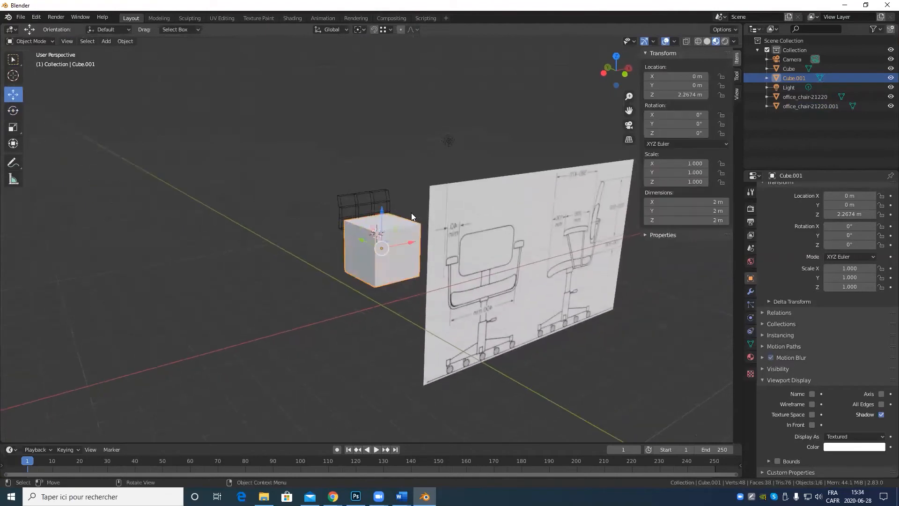
Set the seat cube's viewport display to Wire, matching the backrest.
left_click(387, 205)
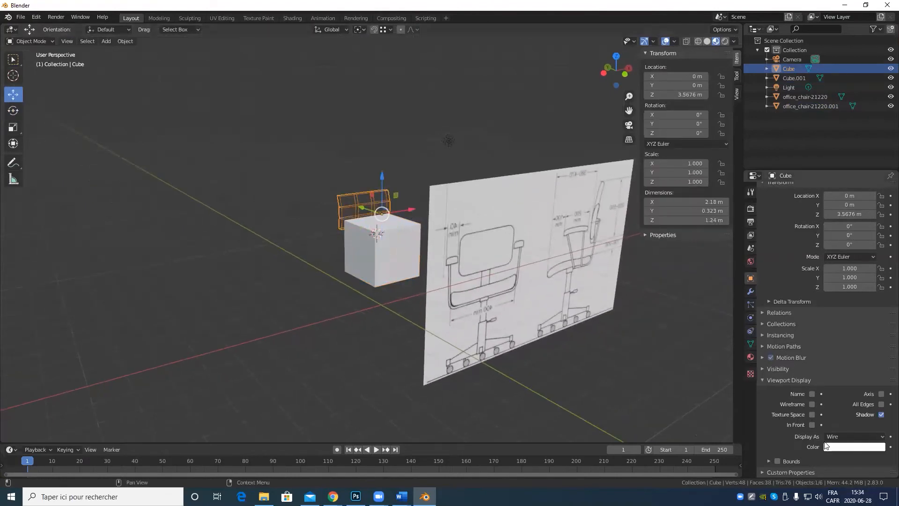
left_click(398, 272)
left_click(832, 436)
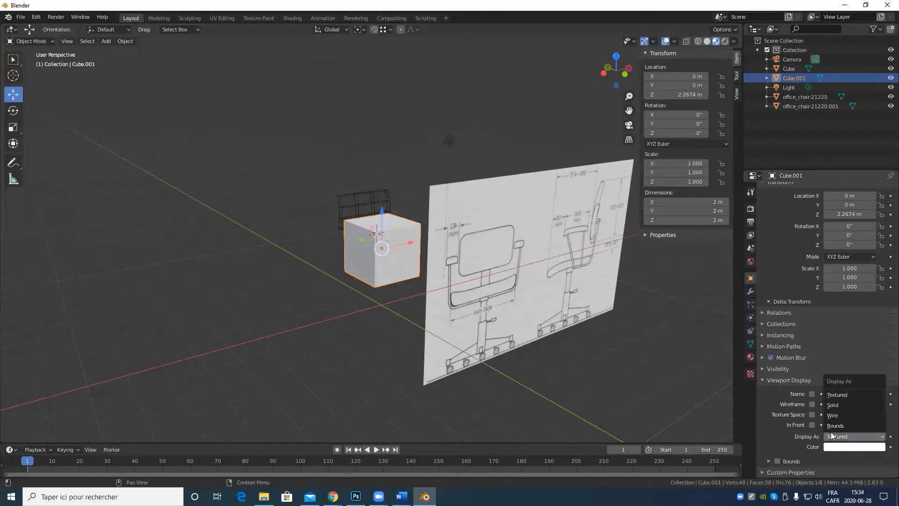
left_click(843, 416)
key("KP_1")
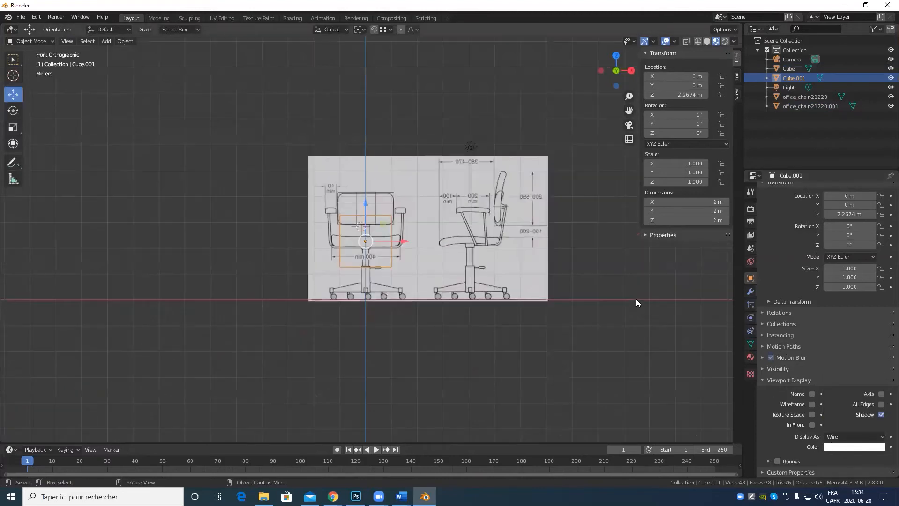
key("KP_Decimal")
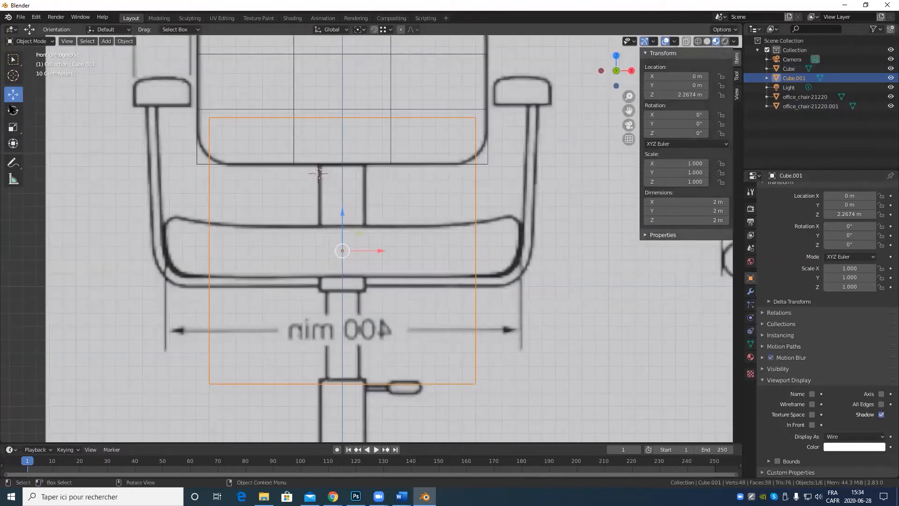
left_click(11, 109)
key("r")
right_click(370, 264)
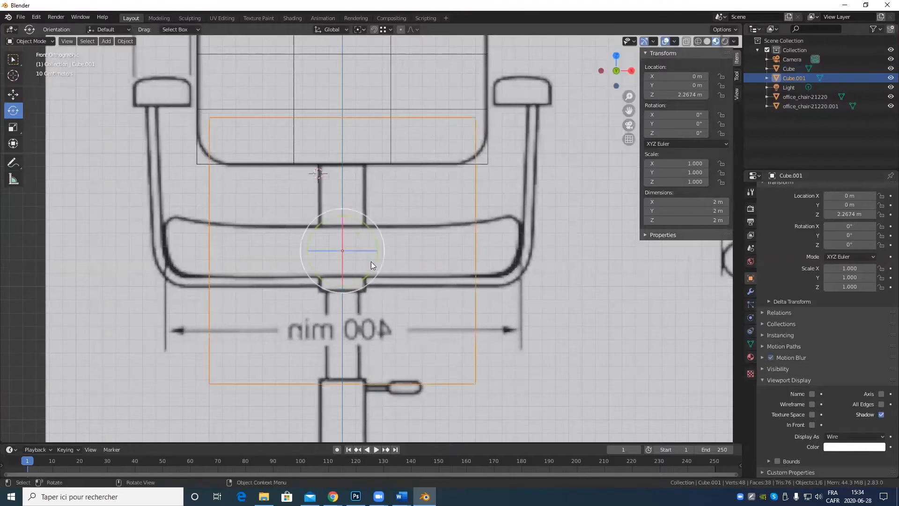
left_click_drag(354, 232, 408, 232)
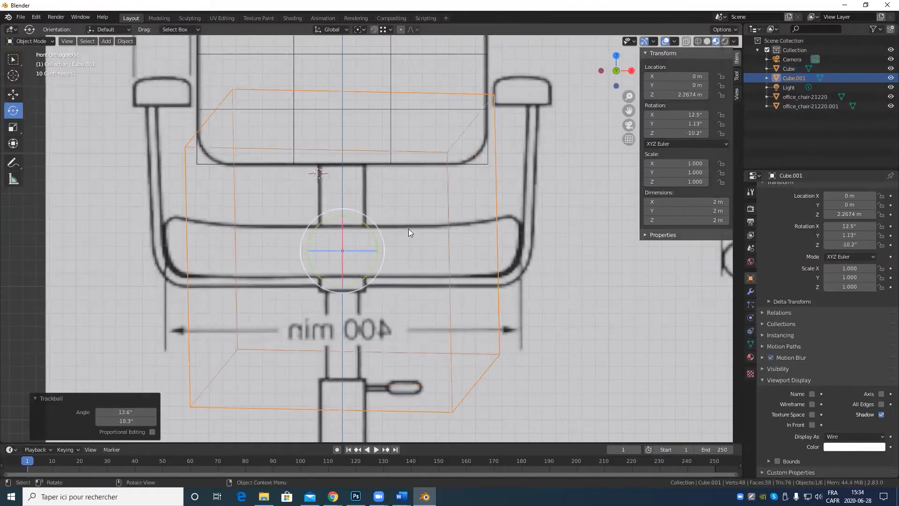
key("ctrl+z")
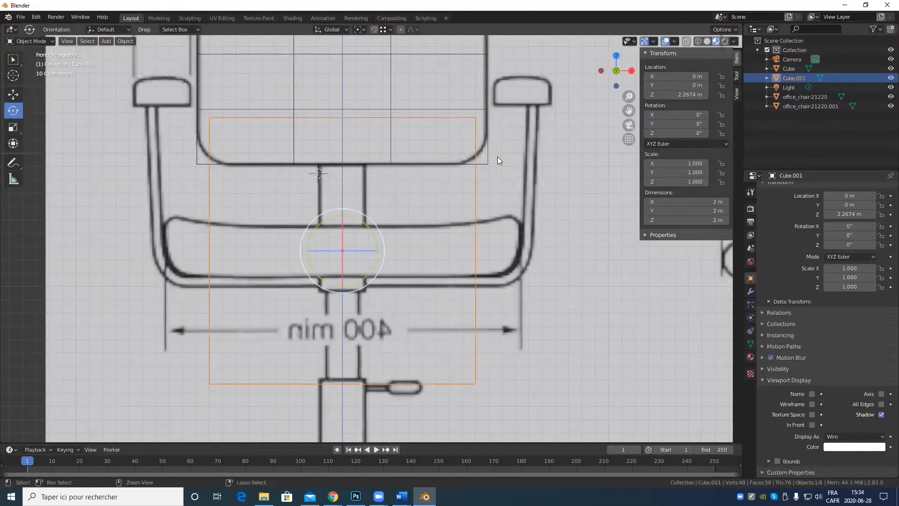
scroll(411, 248, "down", 4)
middle_click_drag(390, 261, 497, 280)
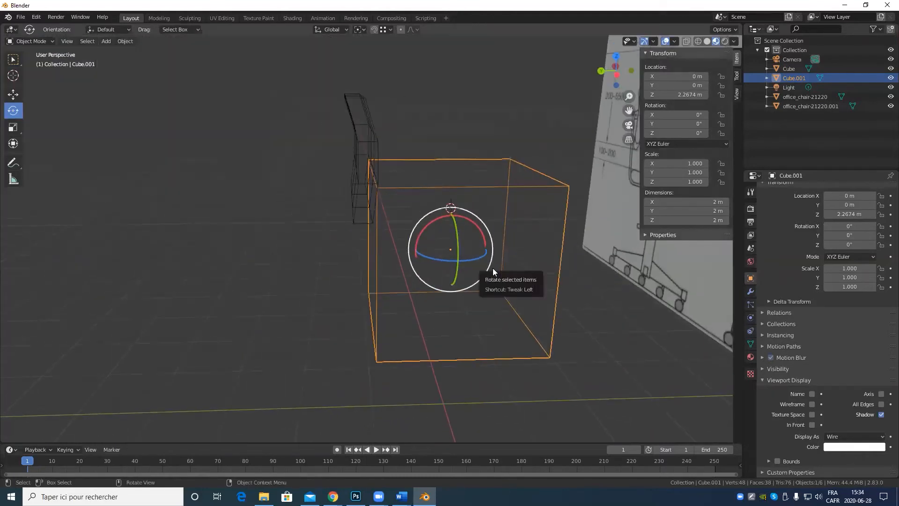
scroll(492, 268, "down", 5)
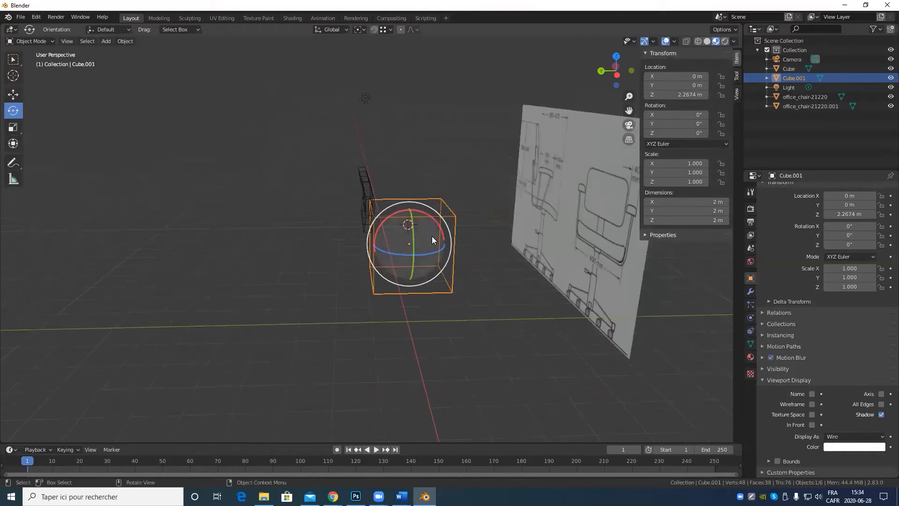
In front orthographic view, scale the seat cube along X by about 1.3 to match the drawn seat's width.
key("KP_1")
scroll(422, 198, "up", 6)
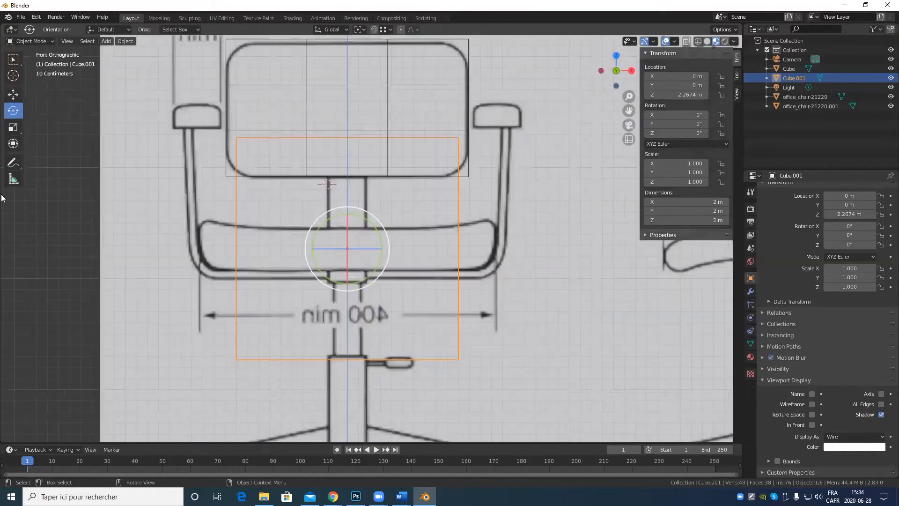
left_click(14, 125)
left_click_drag(385, 248, 397, 247)
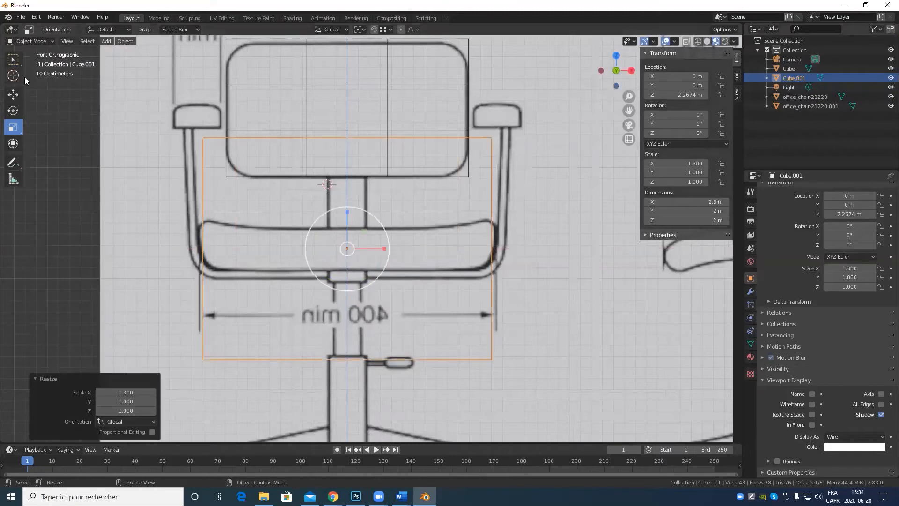
left_click(13, 94)
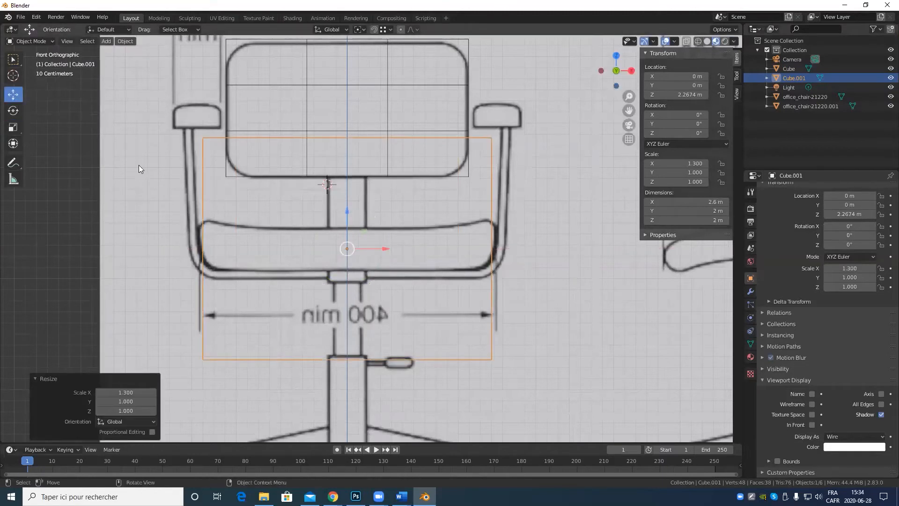
Flatten the seat cube along Z to a scale of about 0.182 so its height fits the drawn seat.
left_click(14, 127)
left_click_drag(347, 212, 344, 231)
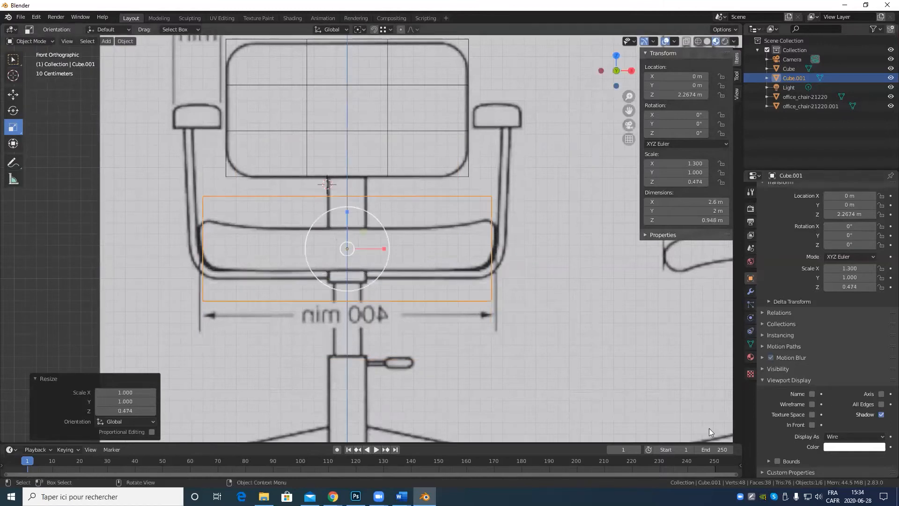
scroll(432, 210, "down", 3)
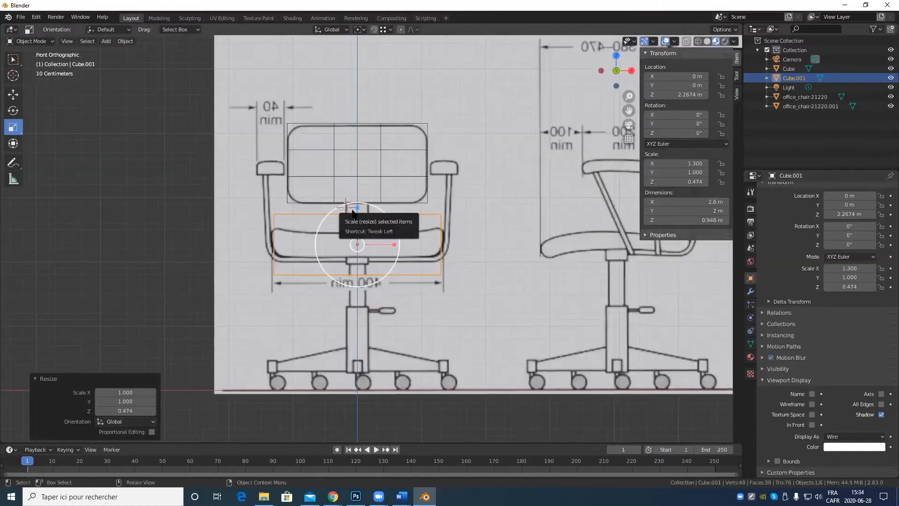
left_click_drag(358, 207, 361, 234)
scroll(362, 237, "up", 3)
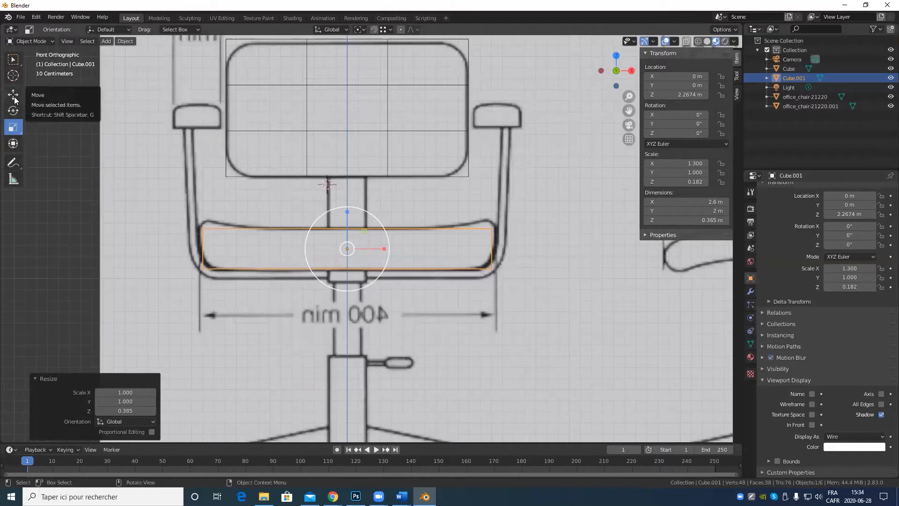
Open the flattened seat block in Edit Mode and select its front face.
middle_click_drag(26, 105, 30, 106)
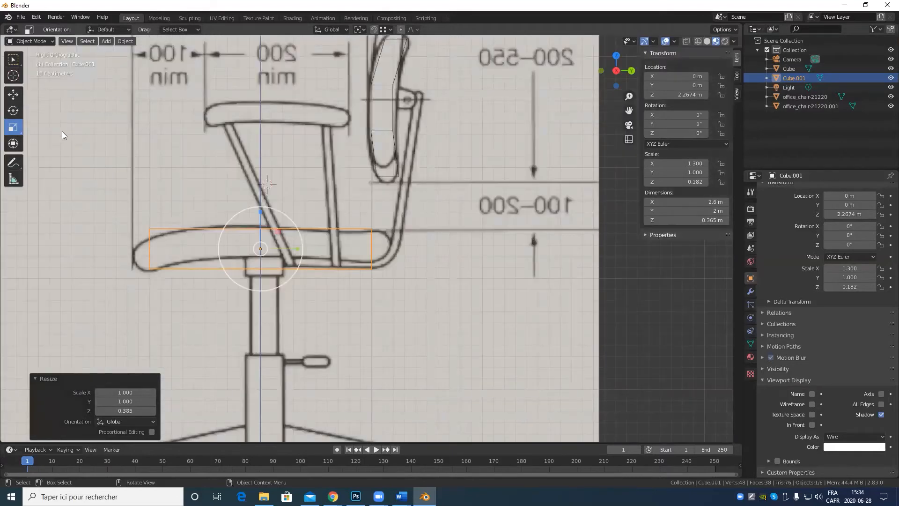
scroll(184, 210, "down", 5)
middle_click_drag(183, 210, 273, 257)
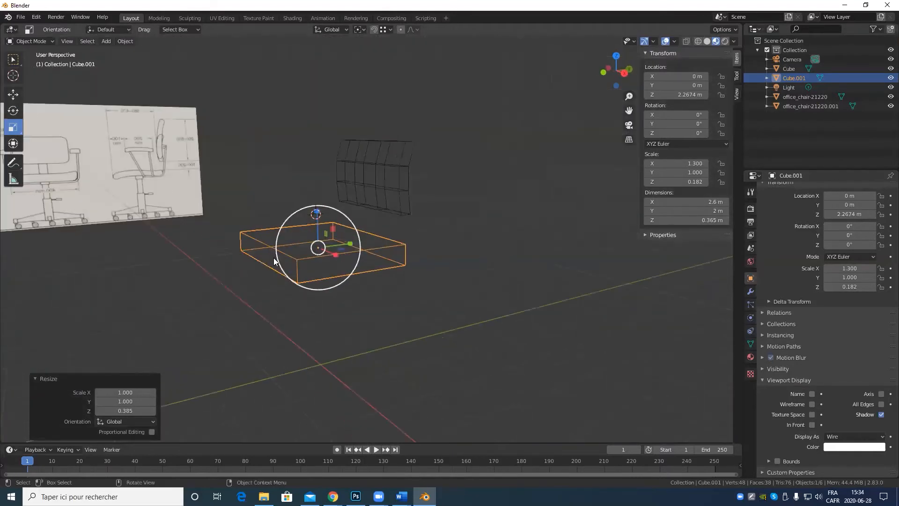
left_click(267, 254)
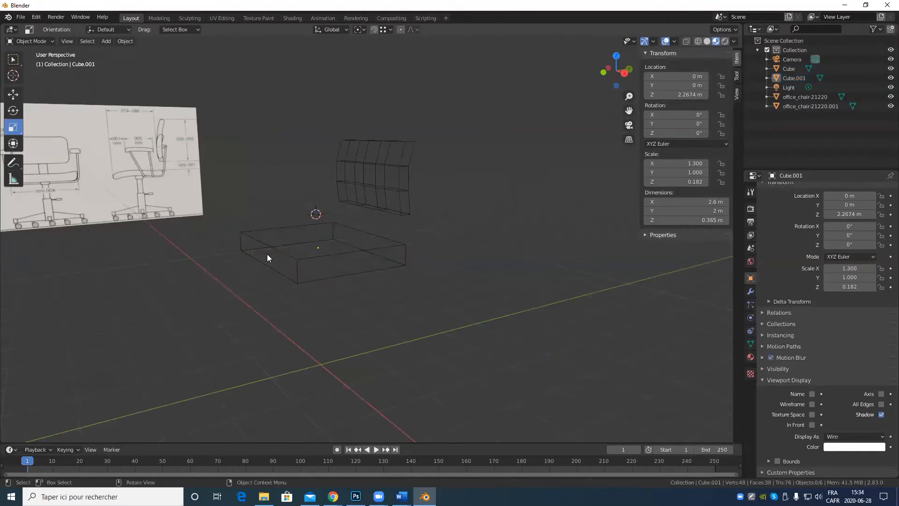
key("Tab")
left_click(267, 254)
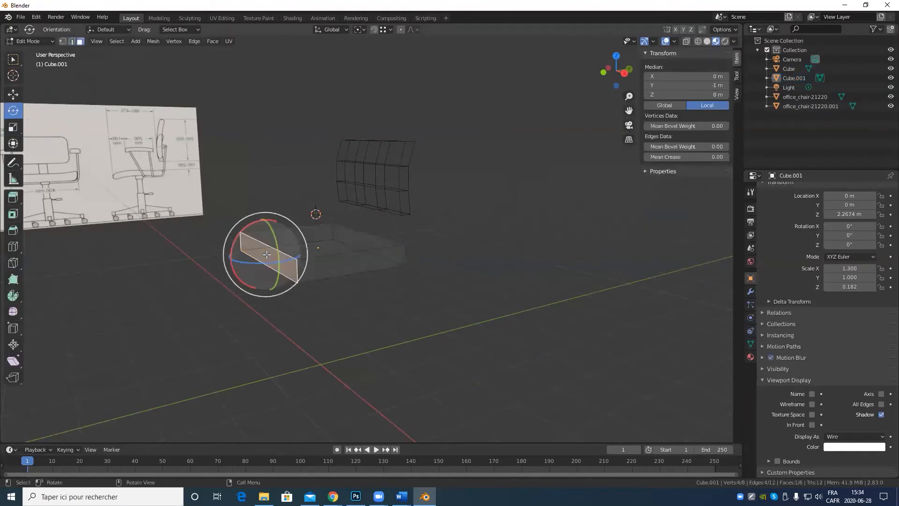
Return to Object Mode, select the seat block and apply its scale.
key("Tab")
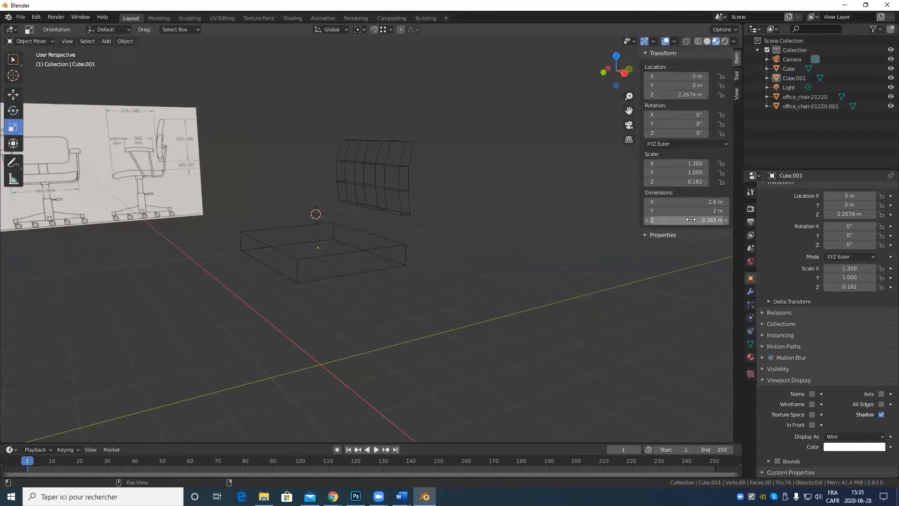
key("Tab")
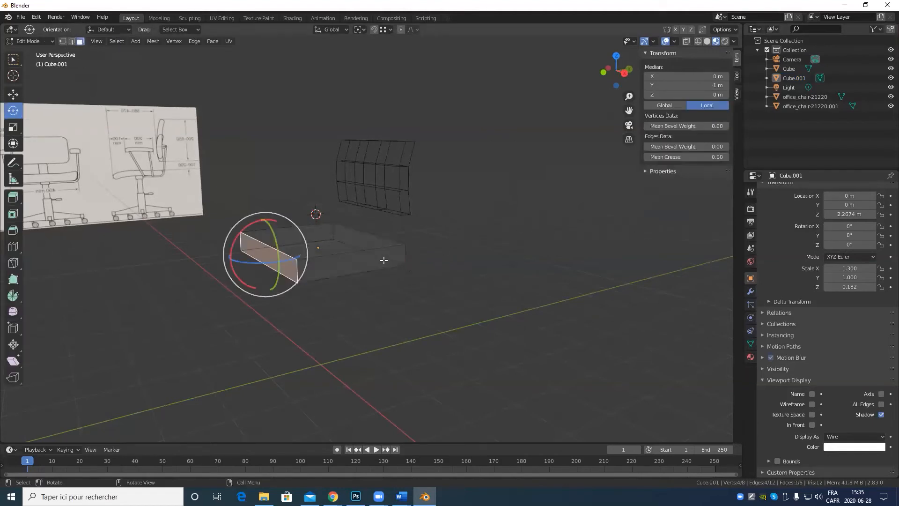
key("Tab")
left_click(364, 256)
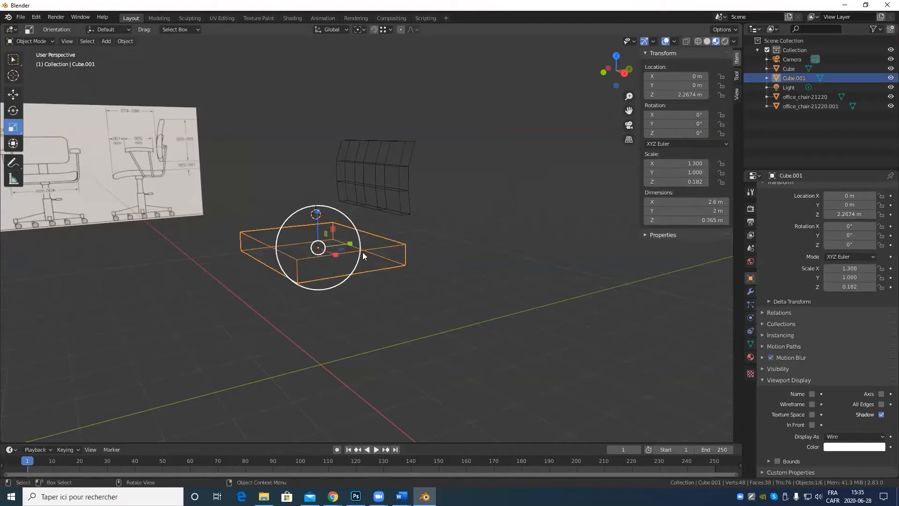
left_click(109, 44)
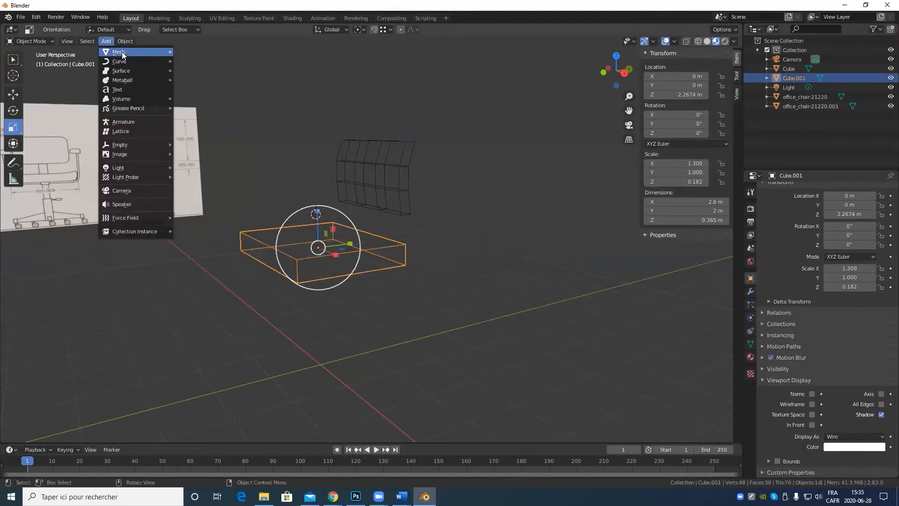
mouse_move(122, 51)
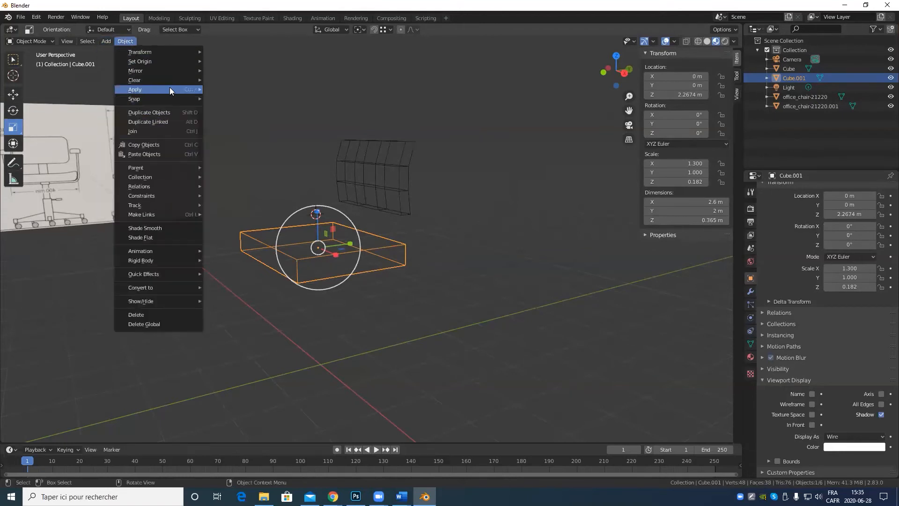
mouse_move(169, 90)
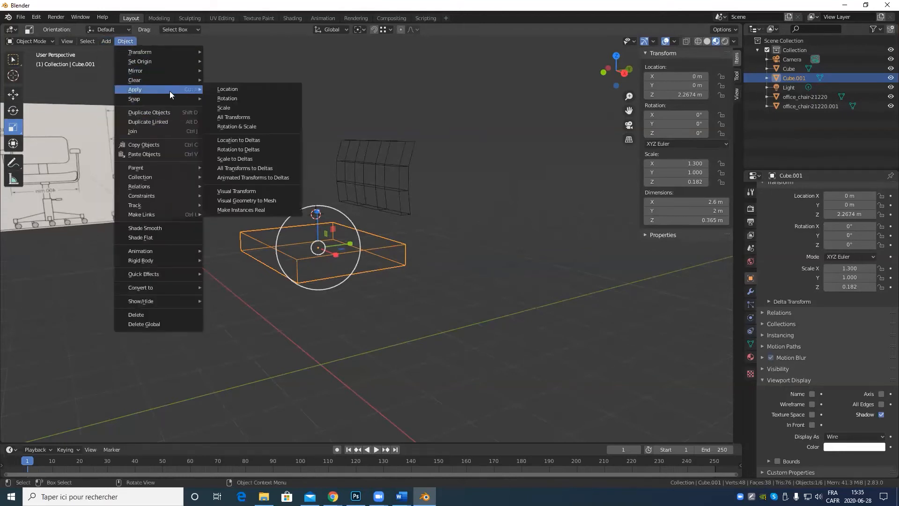
left_click(288, 109)
In right orthographic Edit Mode view, move the seat block's front face about -0.144 m along Y to the drawn seat's front edge.
key("Tab")
key("KP_3")
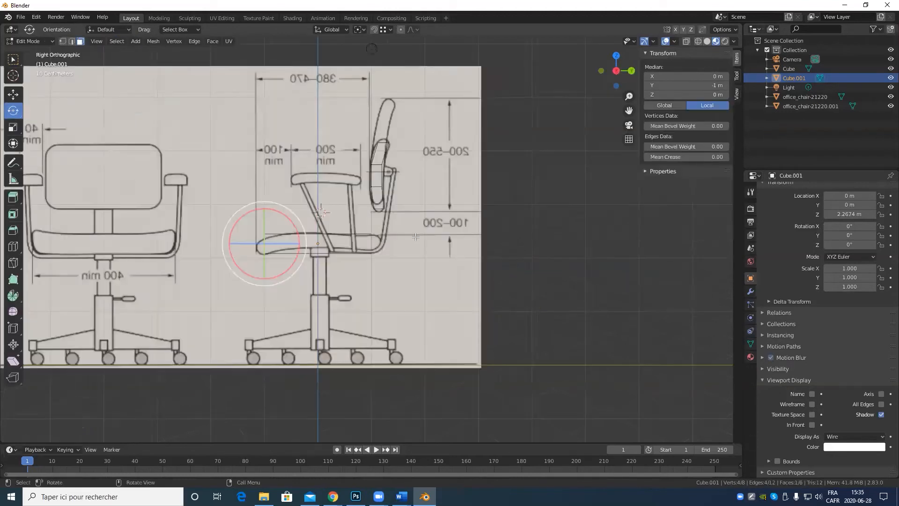
scroll(348, 246, "up", 5)
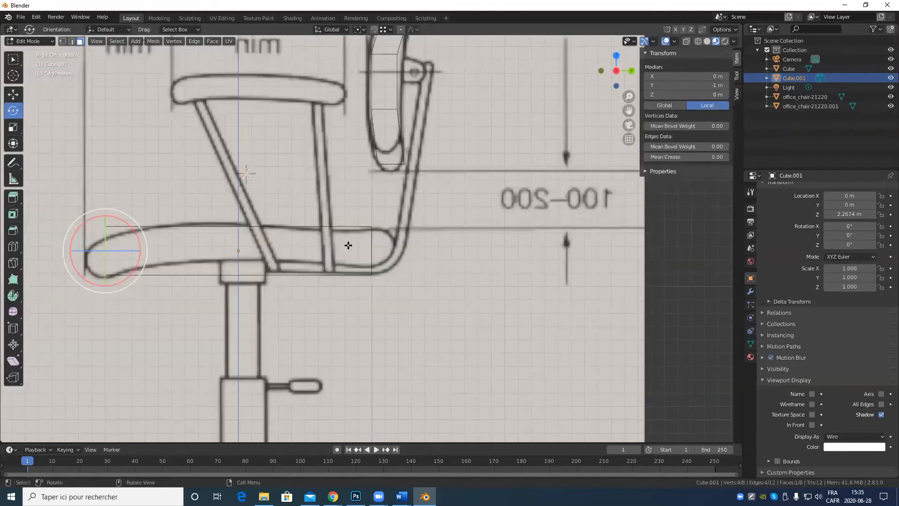
left_click(14, 94)
left_click_drag(146, 251, 123, 253)
Select the seat block's back face and move it about 0.173 m along Y to the drawn seat's rear edge.
middle_click_drag(465, 249, 520, 252)
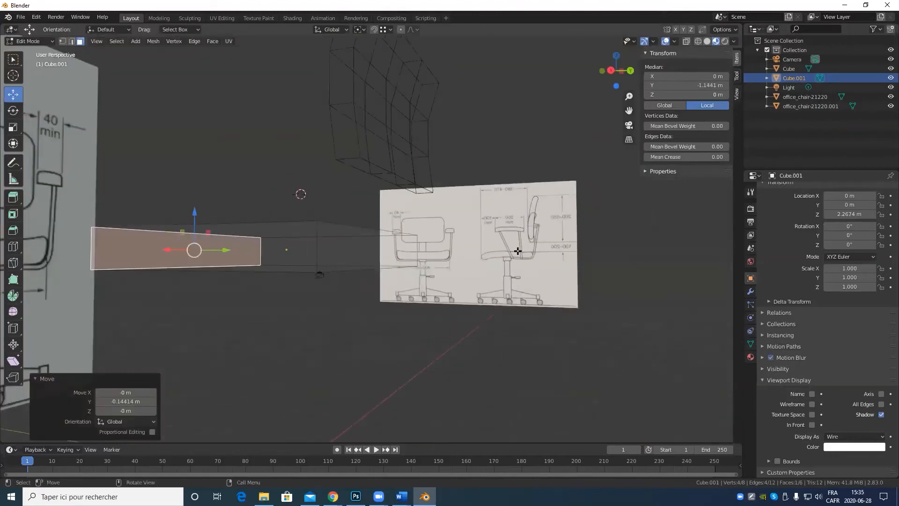
left_click(520, 251)
left_click(339, 248)
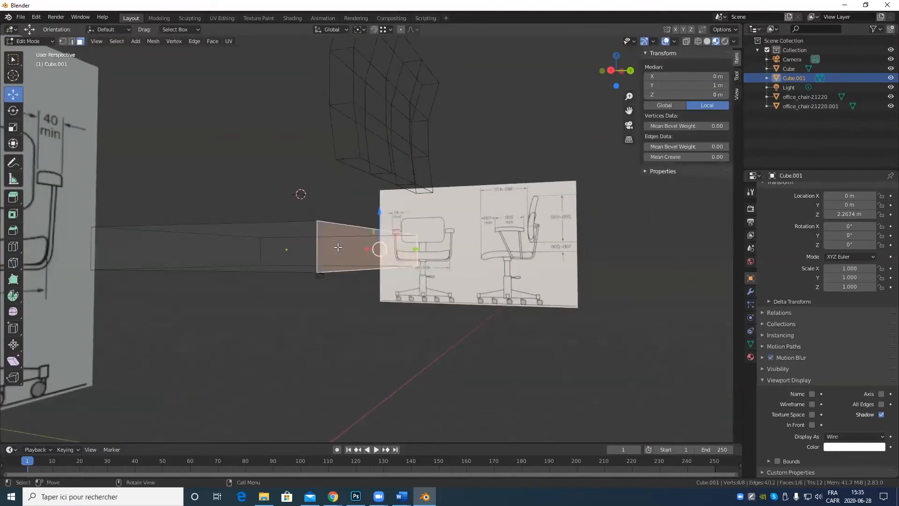
key("KP_1")
key("KP_3")
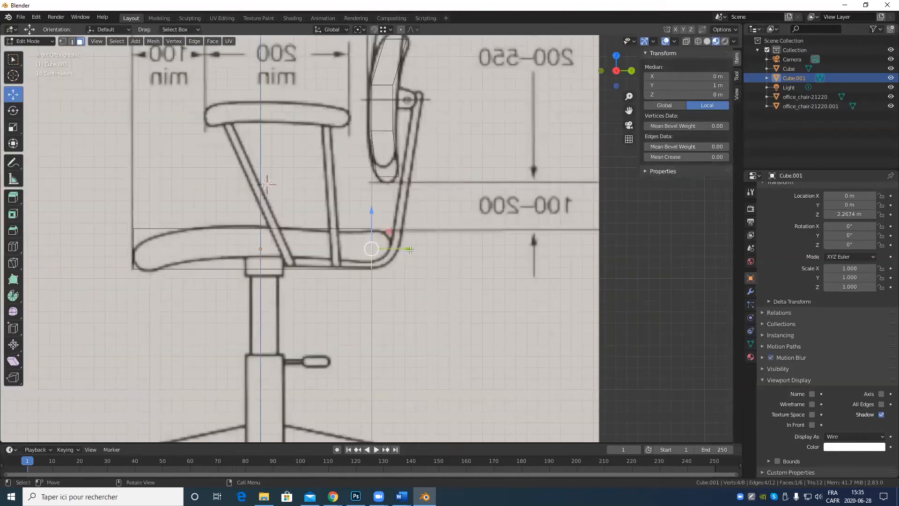
left_click_drag(409, 250, 429, 246)
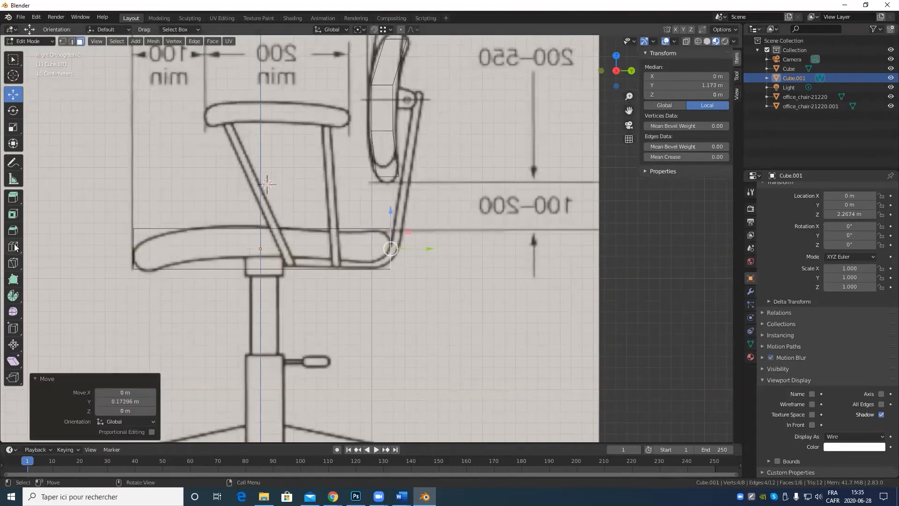
Add three evenly spaced loop cuts across the seat block's depth in the right orthographic view.
left_click(14, 247)
left_click(262, 229)
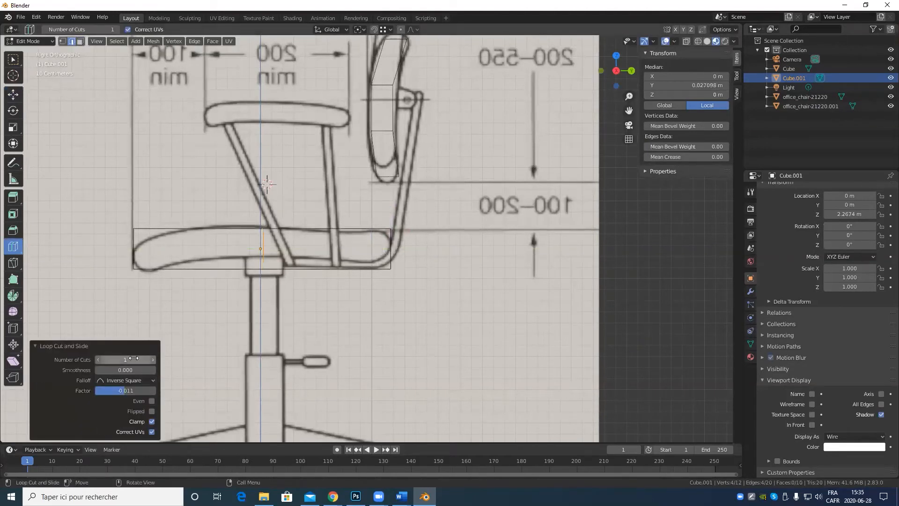
left_click_drag(134, 358, 145, 365)
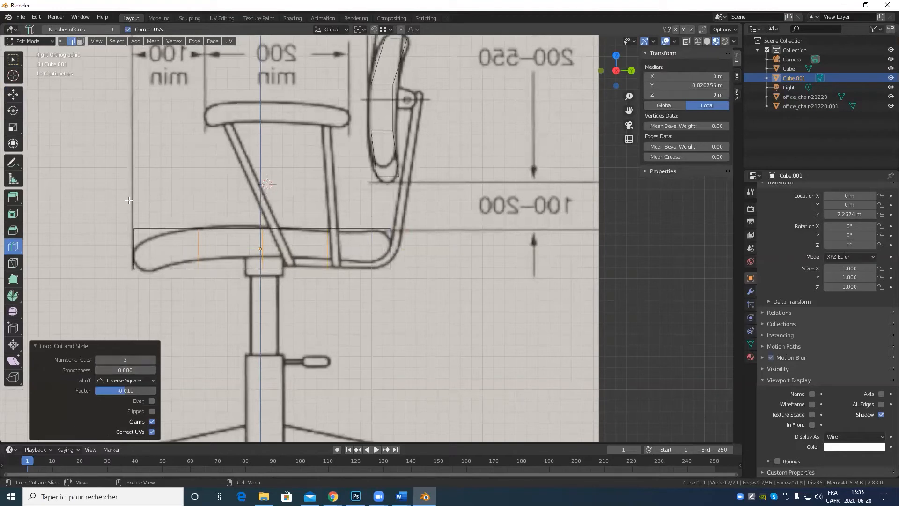
Select the frontmost of the seat's three new edge loops and raise it along Z toward the drawn seat's curve.
left_click(9, 94)
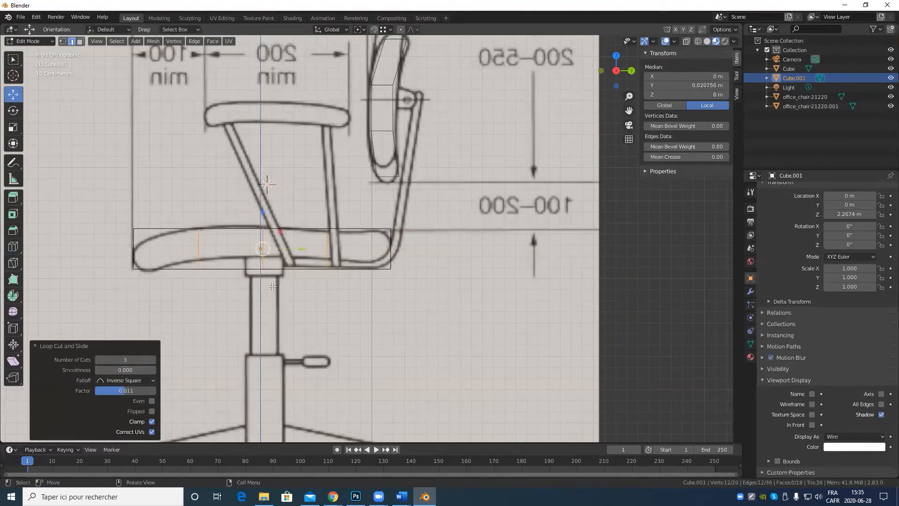
left_click(197, 251, "alt")
left_click_drag(197, 211, 198, 204)
Move the seat block's front face about -0.105 m along Z and rotate it -24.7° to follow the drawn front curve.
middle_click_drag(147, 235, 226, 272)
key("3")
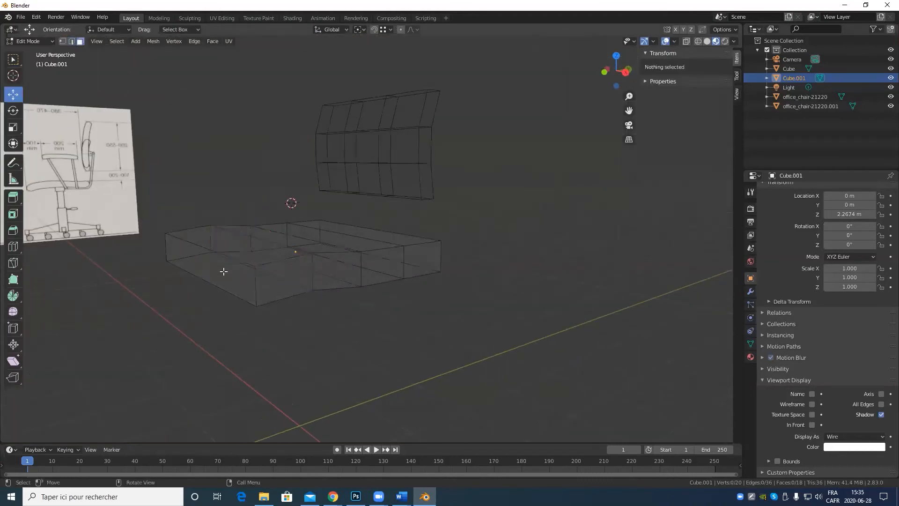
left_click(202, 261)
key("KP_3")
scroll(359, 243, "up", 3)
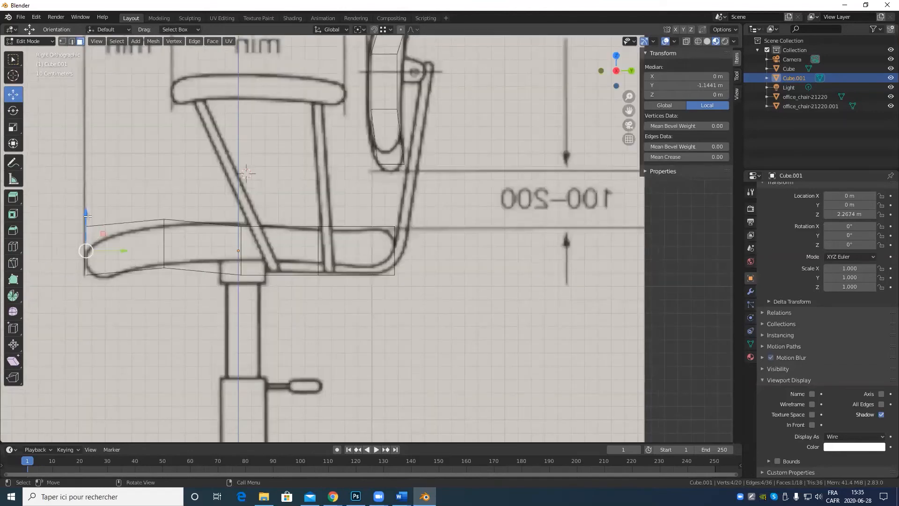
left_click_drag(87, 216, 100, 230)
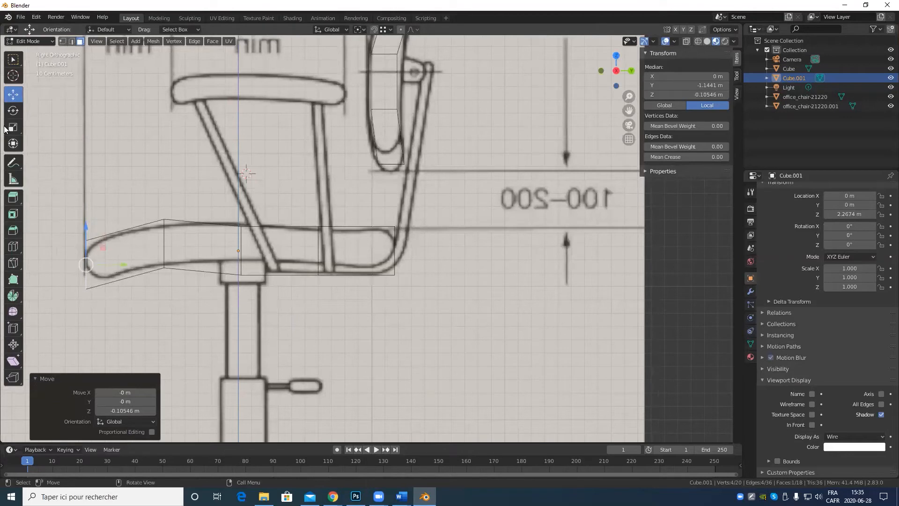
left_click(13, 111)
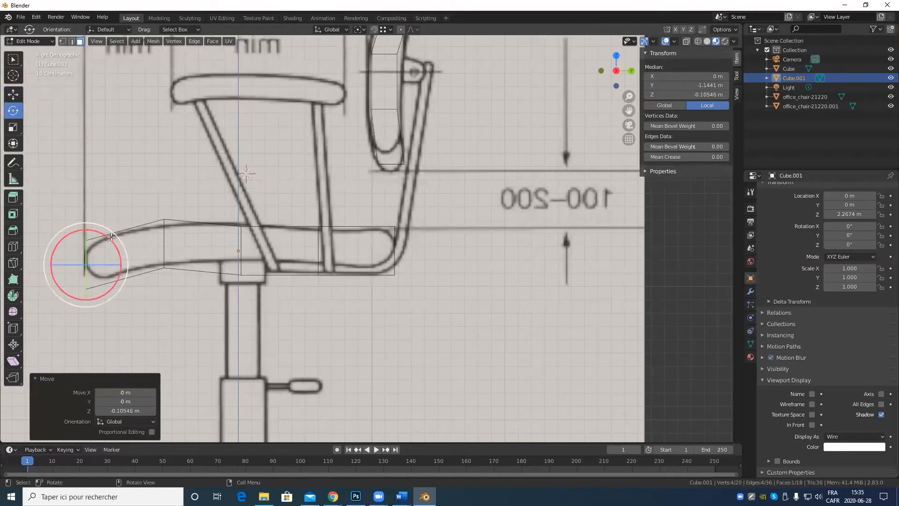
left_click_drag(112, 234, 100, 220)
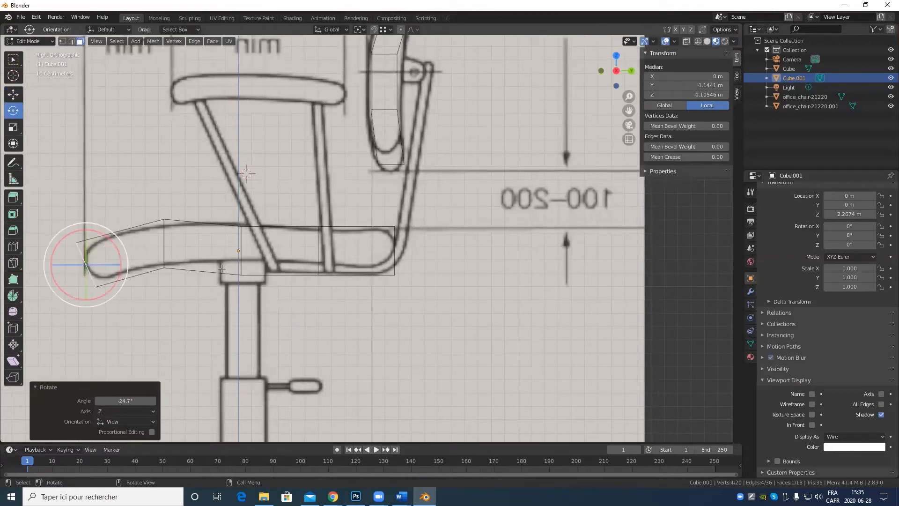
Select the seat's middle edge loop and raise it slightly along Z toward the drawn profile.
key("2")
left_click(239, 259, "alt")
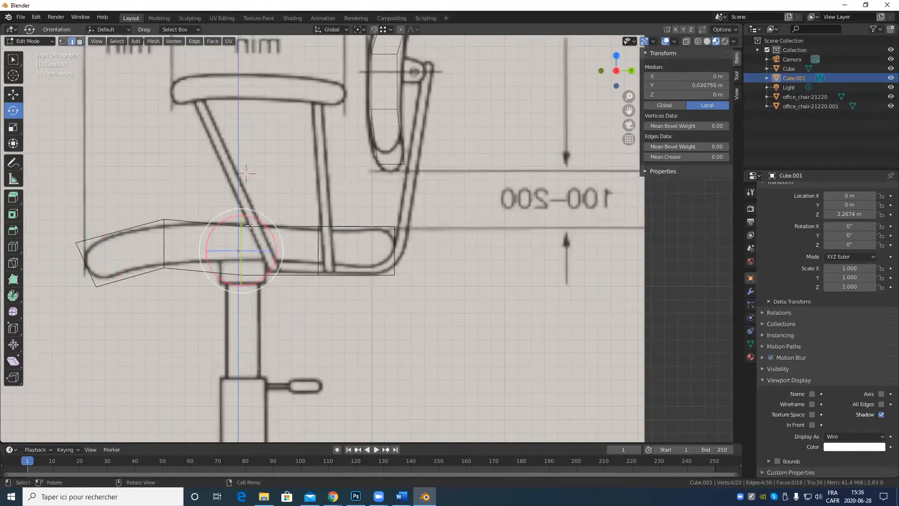
left_click(13, 94)
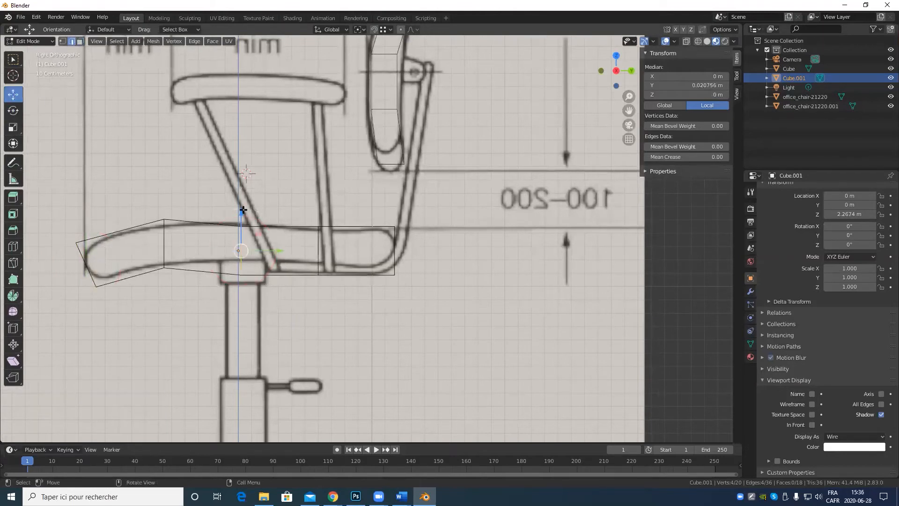
left_click_drag(241, 212, 242, 203)
Select the seat block's back face and raise it slightly along Z in the right orthographic view.
scroll(408, 255, "down", 4)
middle_click_drag(408, 255, 391, 265)
key("3")
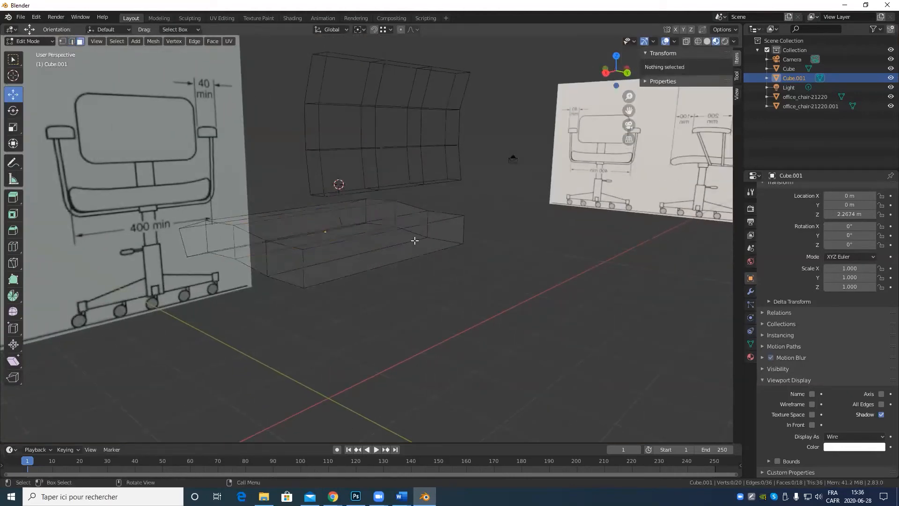
left_click(411, 242)
key("KP_1")
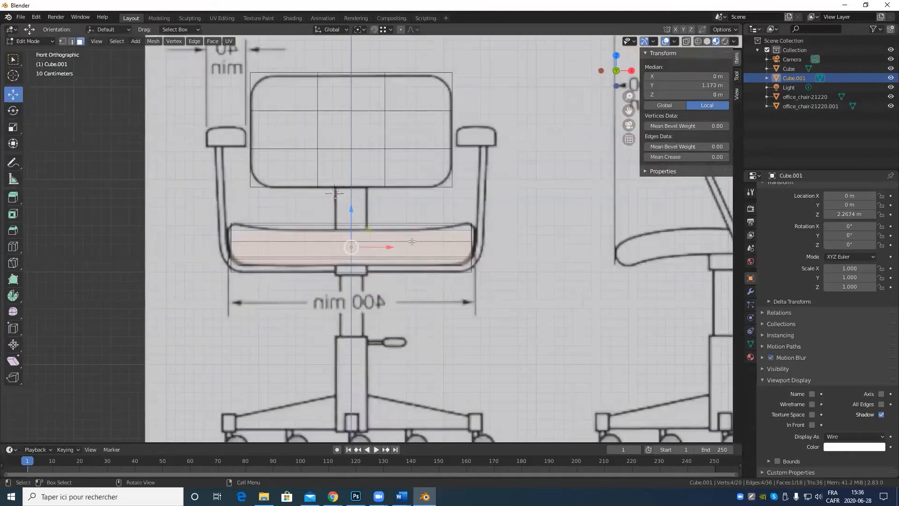
key("KP_3")
scroll(382, 216, "up", 5)
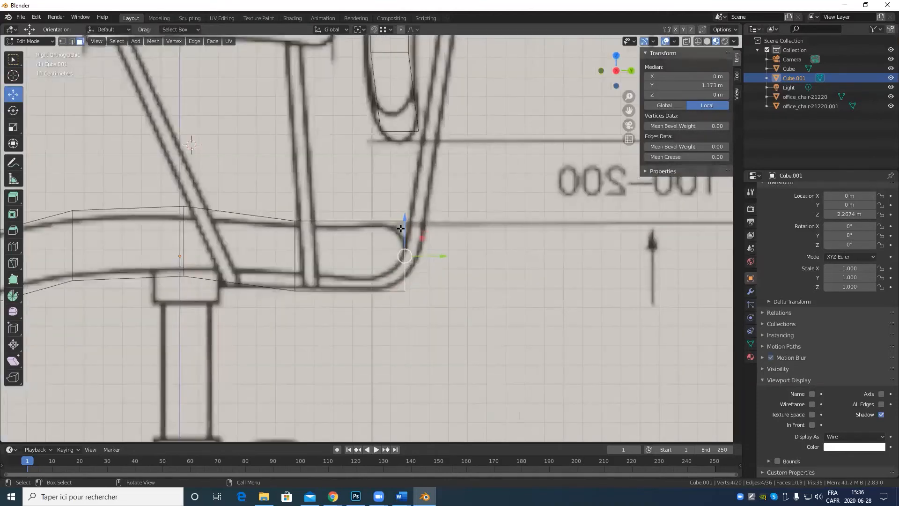
Select the seat's four top faces and lower them along Z onto the drawn seat's upper outline in right view.
key("a")
scroll(331, 233, "down", 2)
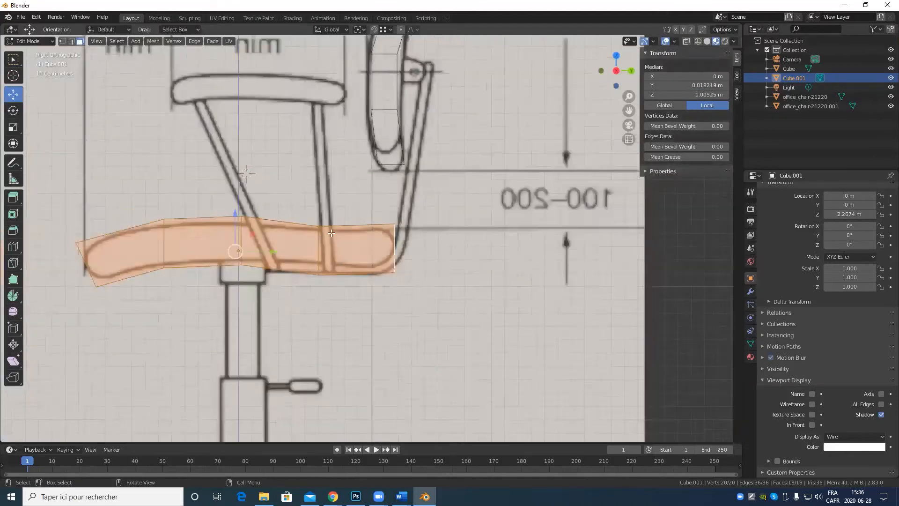
middle_click_drag(331, 233, 377, 261)
left_click(377, 261)
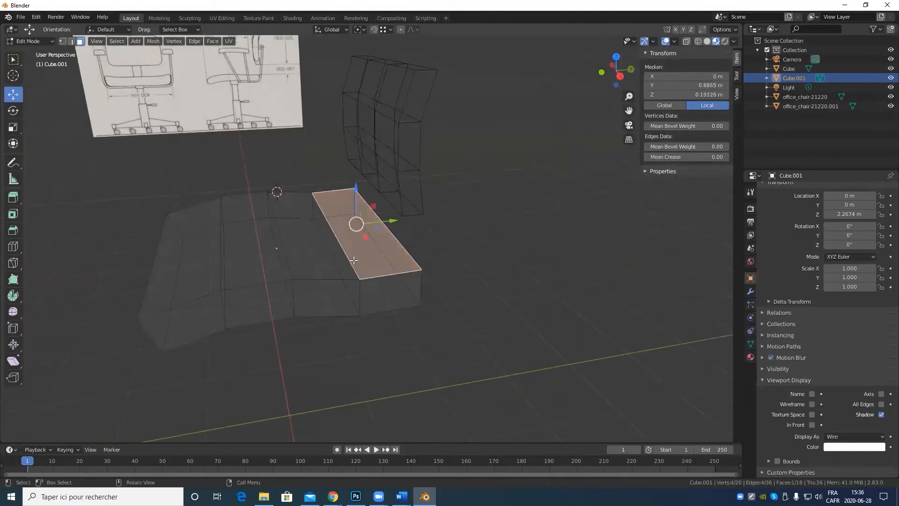
left_click(287, 257, "shift")
left_click(235, 245, "shift")
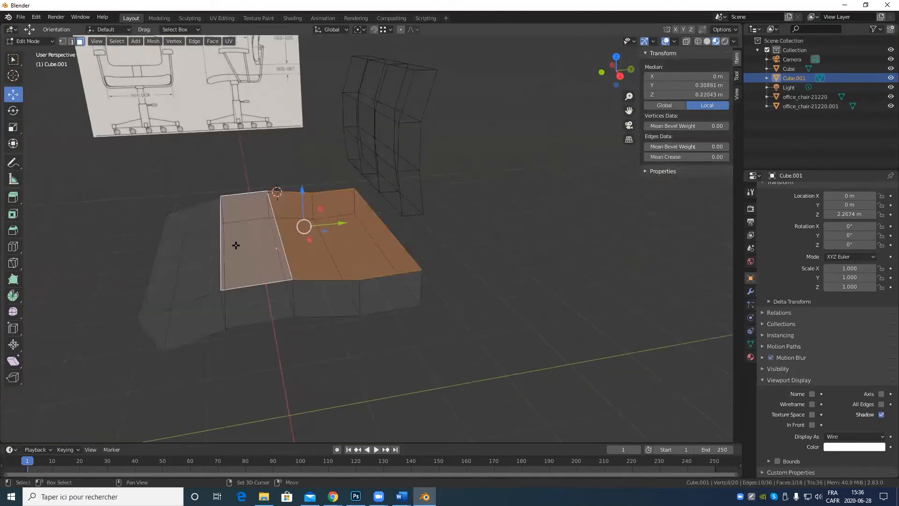
left_click(199, 255, "shift")
key("KP_1")
key("KP_3")
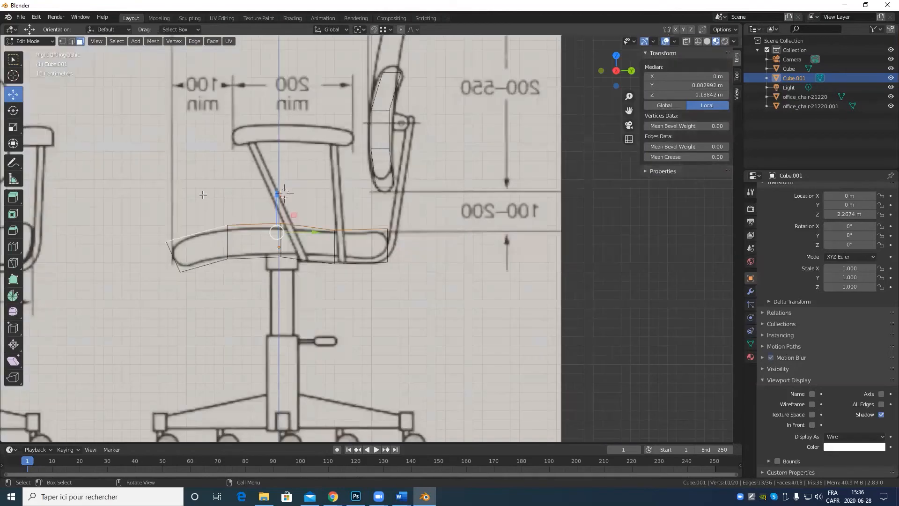
scroll(199, 148, "up", 3)
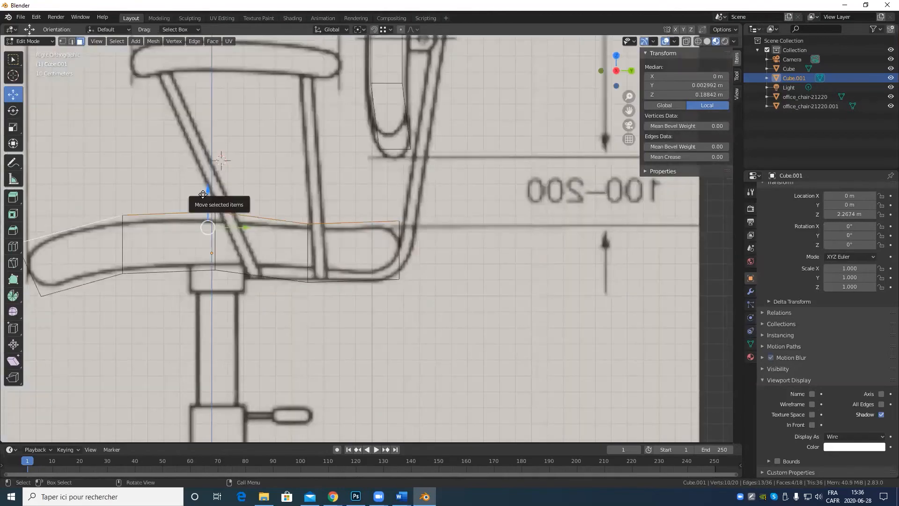
left_click_drag(208, 193, 200, 201)
Select the seat's four underside faces and move them about 0.042 m up along Z to the drawn lower outline.
scroll(240, 233, "down", 3)
middle_click_drag(240, 232, 300, 220)
left_click(359, 208)
left_click(292, 221, "shift")
left_click(234, 233, "shift")
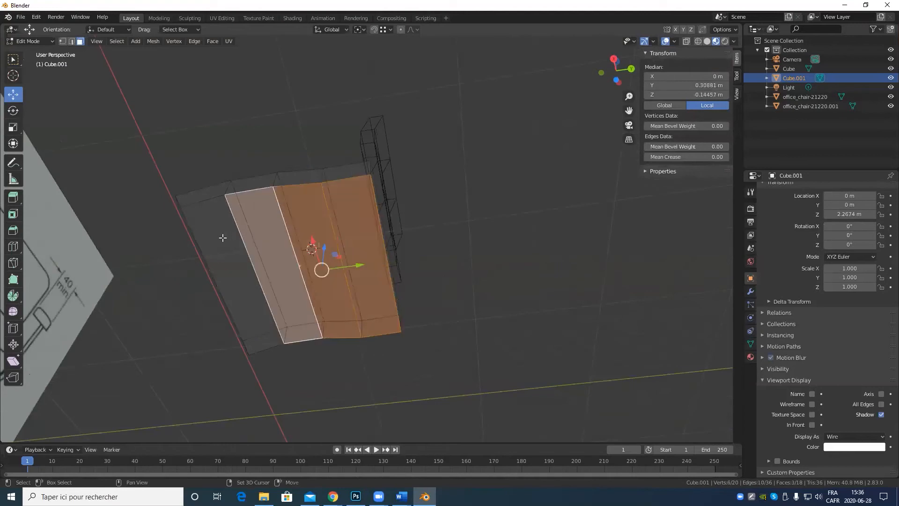
left_click(211, 234, "shift")
key("KP_3")
scroll(240, 231, "up", 5)
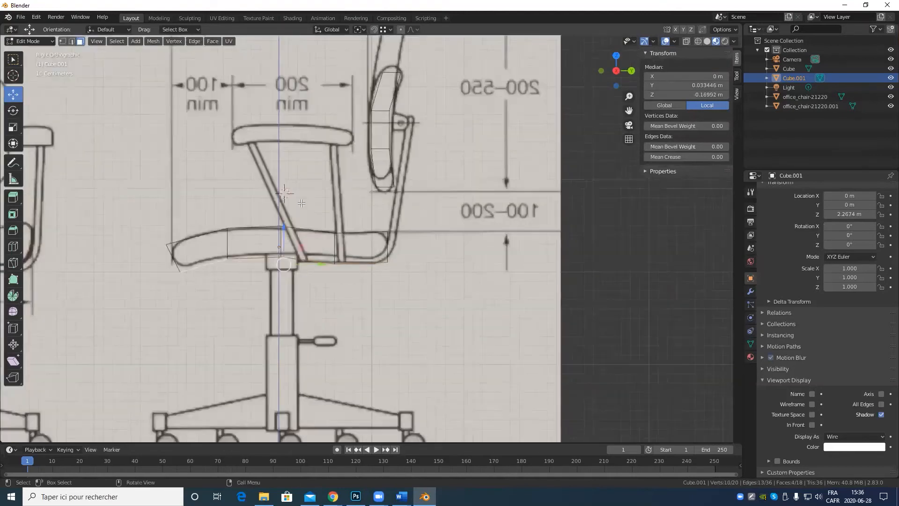
key("g")
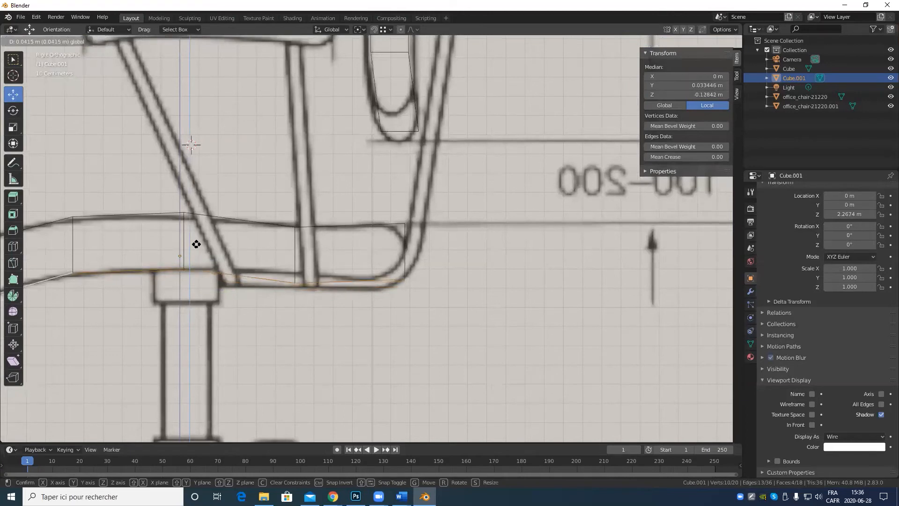
left_click(196, 244)
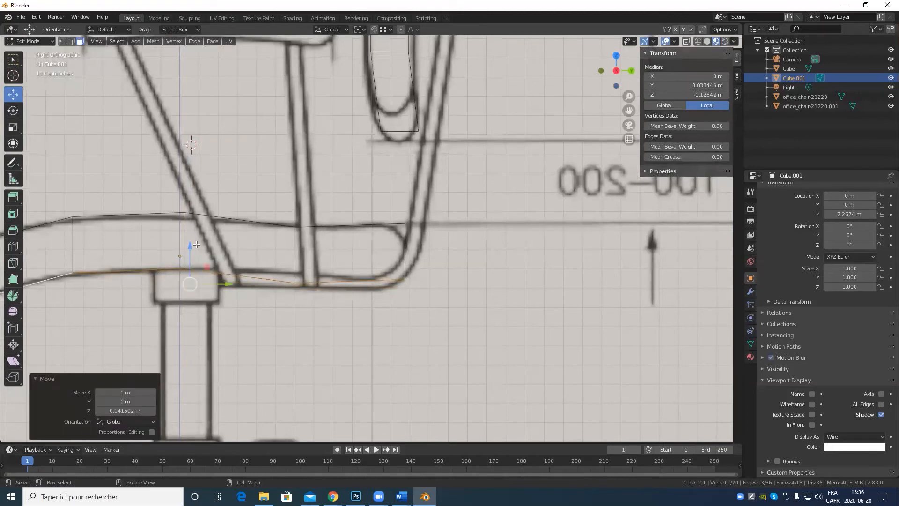
Select the seat's upper front edge and move it about 0.035 m along Y toward the drawn front outline.
scroll(206, 243, "down", 4)
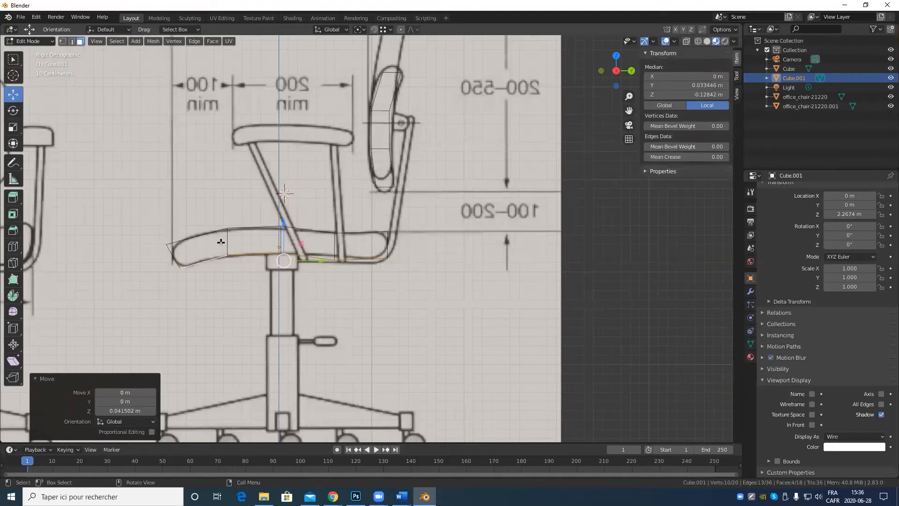
middle_click_drag(217, 263, 307, 300)
key("2")
left_click(213, 265)
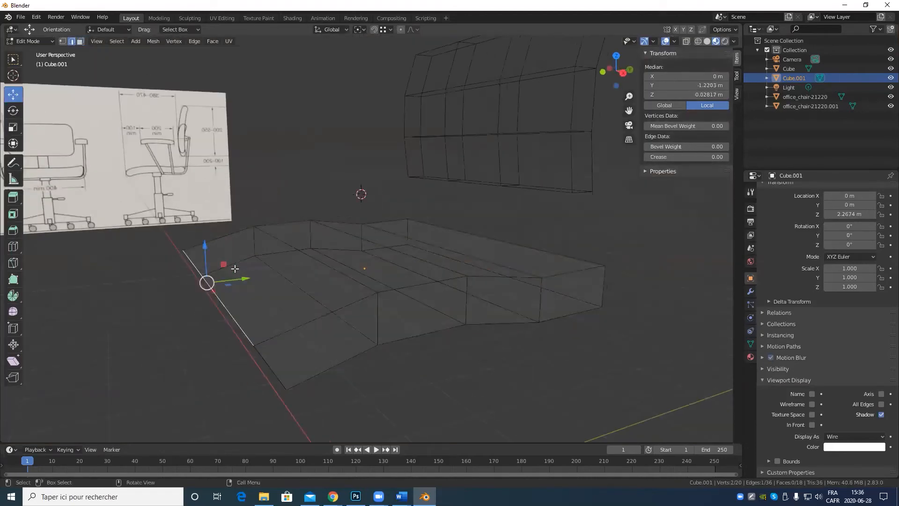
key("KP_3")
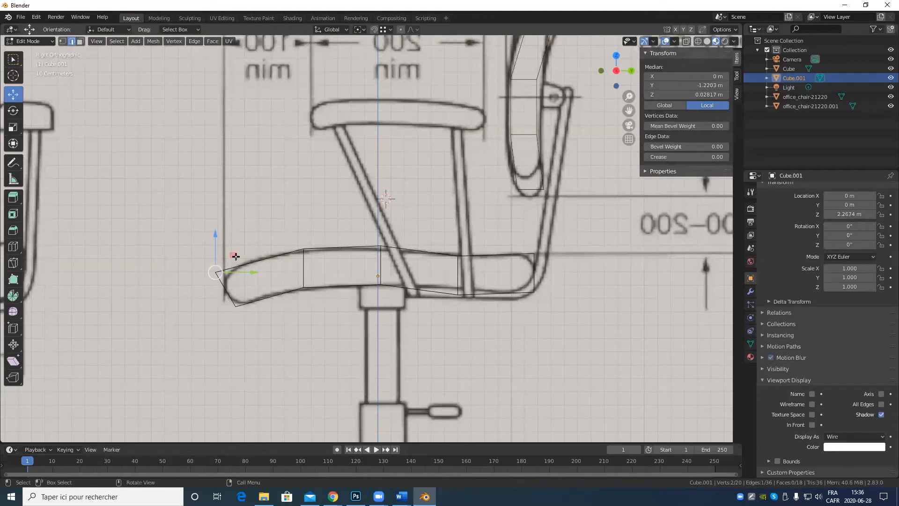
left_click_drag(235, 257, 242, 255)
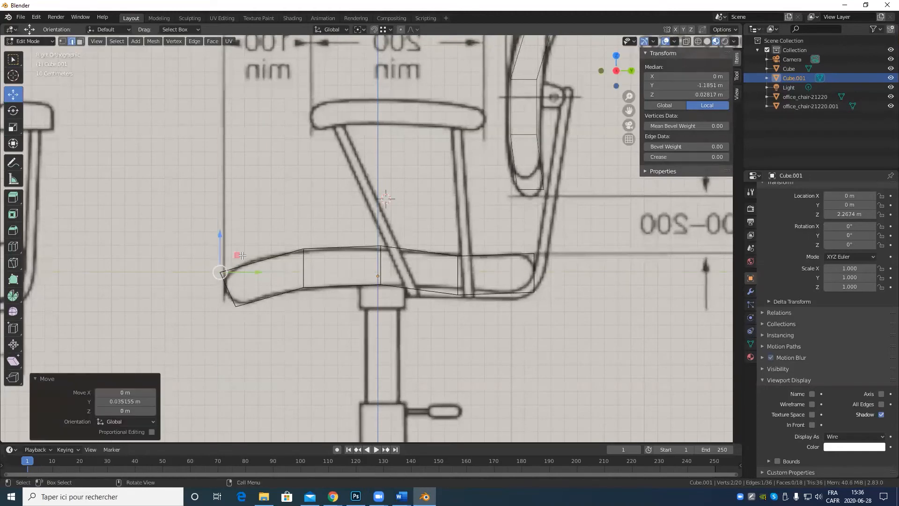
In front orthographic view, add two evenly spaced vertical loop cuts across the seat's width.
key("KP_1")
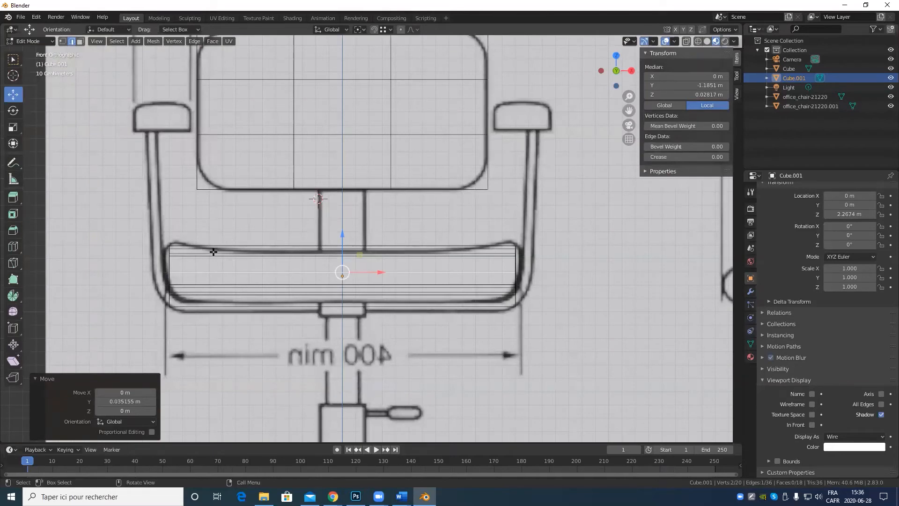
left_click_drag(217, 266, 202, 229)
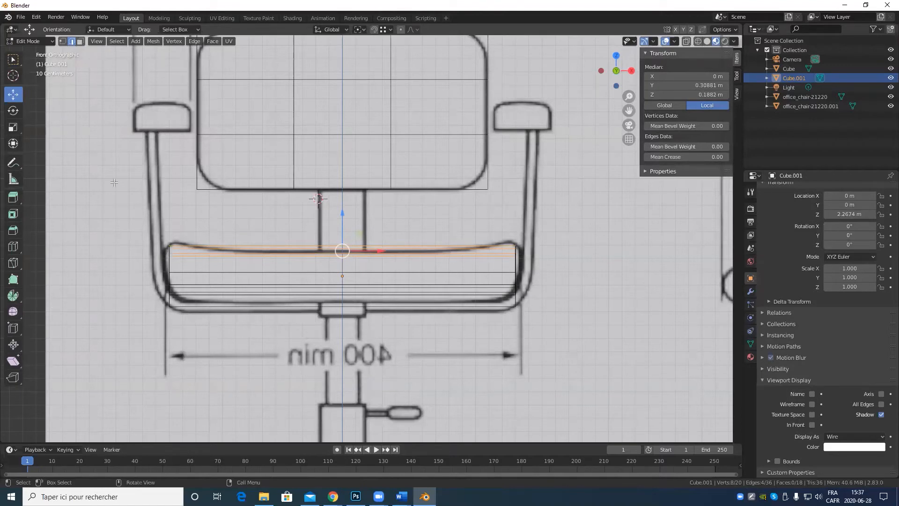
left_click(13, 246)
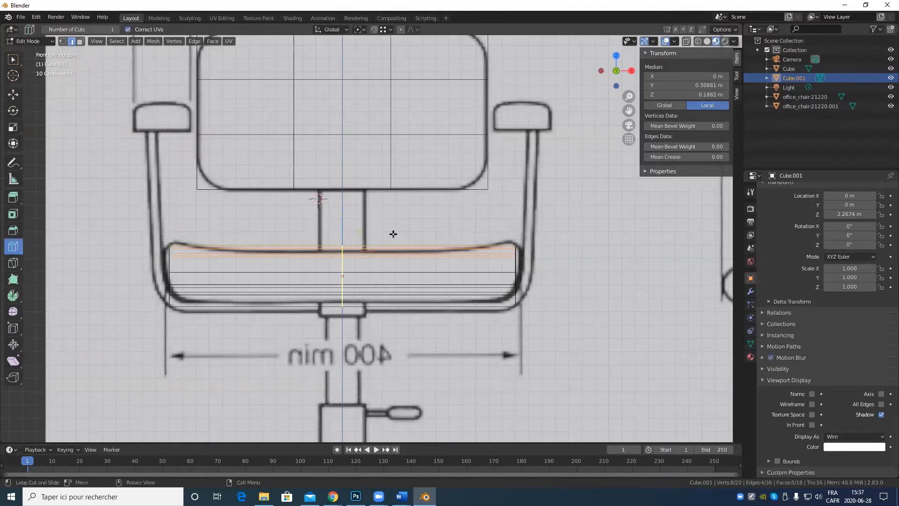
left_click(393, 234)
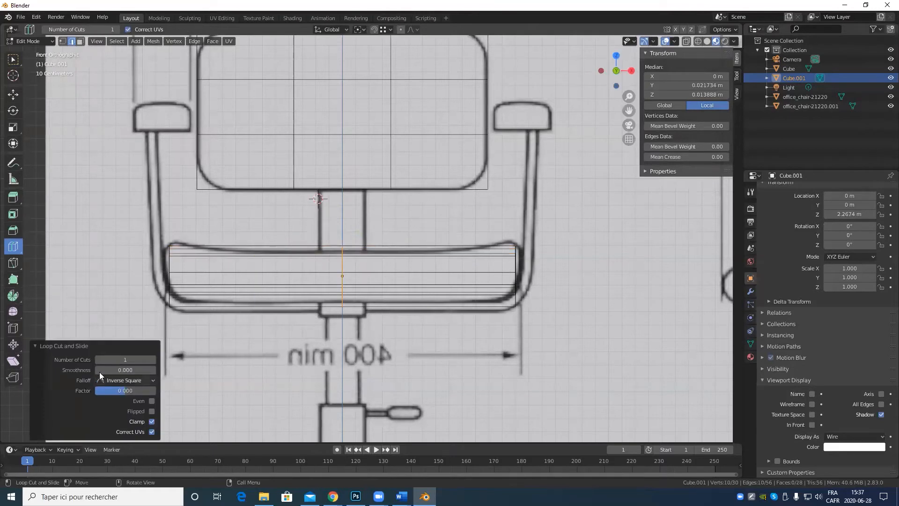
left_click(127, 359)
type("2")
key("Return")
Scale the two new loop cuts by about 2.084 along X to spread them toward the seat's sides.
left_click(11, 130)
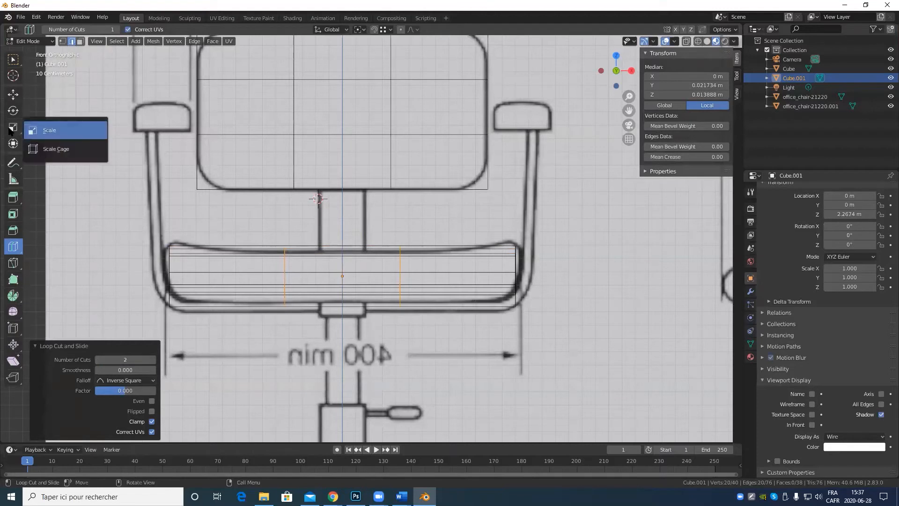
left_click(15, 129)
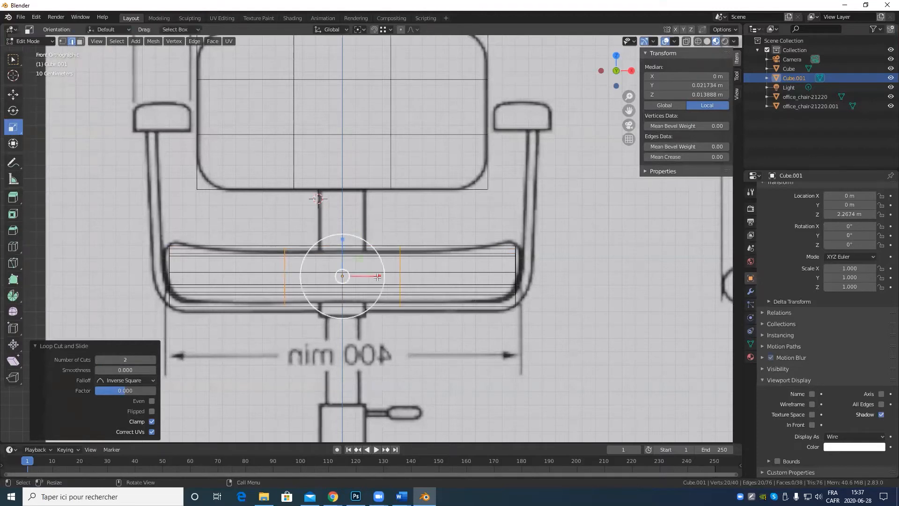
left_click_drag(378, 277, 418, 272)
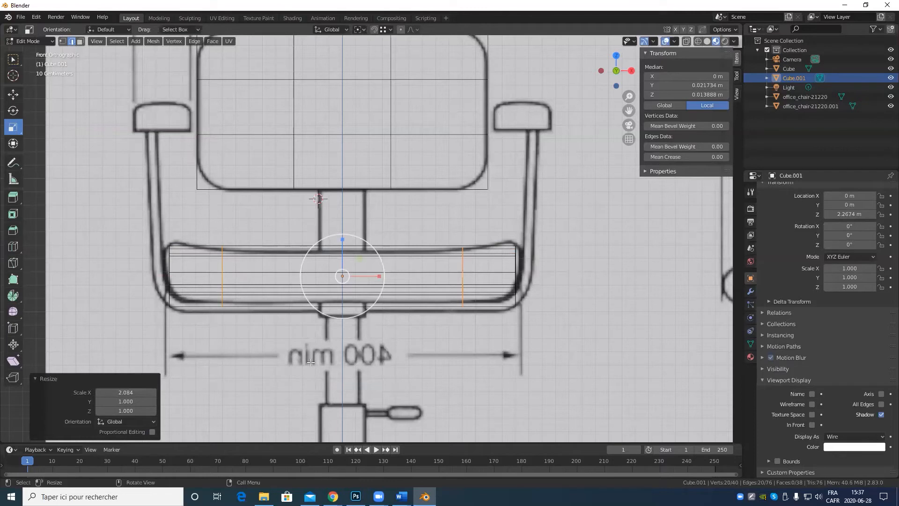
Select the upper edges between the seat's two outer loop cuts and move them about 0.063 m down along Z to the drawn outline.
left_click(20, 58)
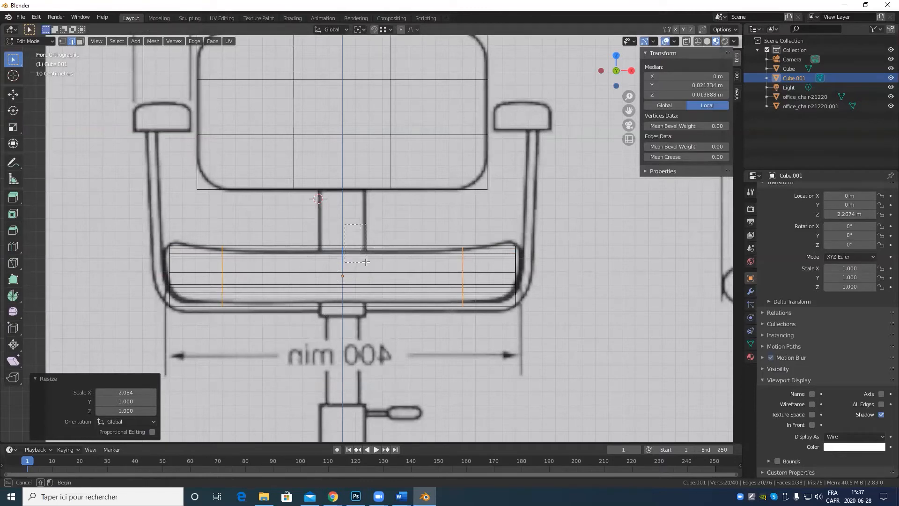
left_click_drag(344, 225, 366, 263)
left_click(13, 94)
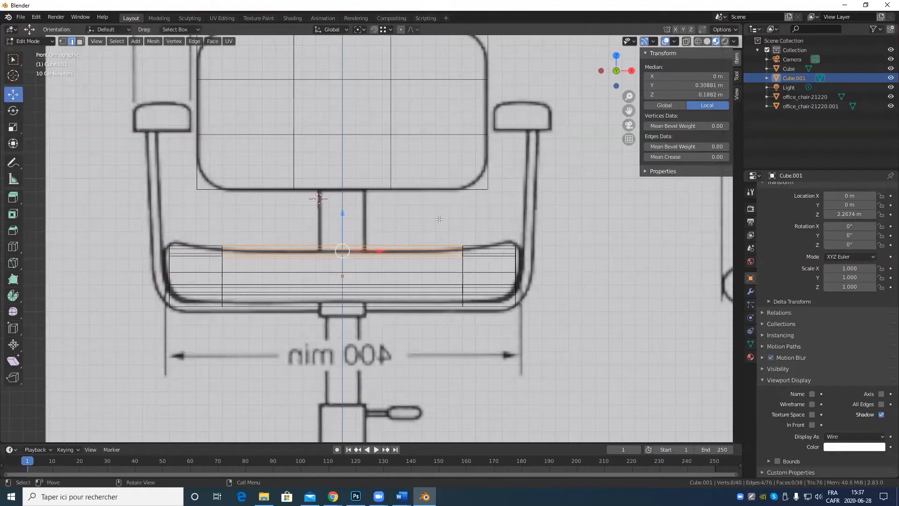
left_click_drag(341, 211, 346, 222)
scroll(346, 222, "down", 4)
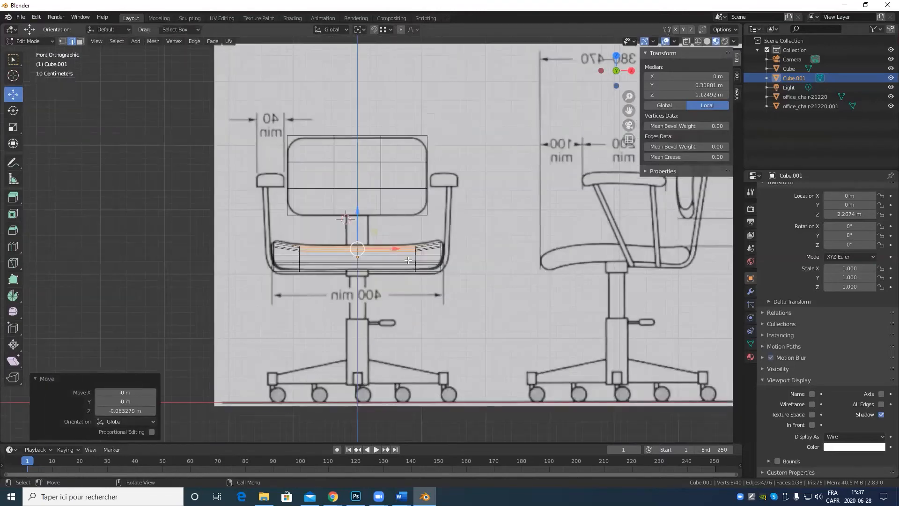
Examine the seat and backrest shapes from several angles in object mode and compare the seat with the front drawing.
middle_click_drag(346, 221, 276, 432)
scroll(359, 287, "down", 2)
key("Tab")
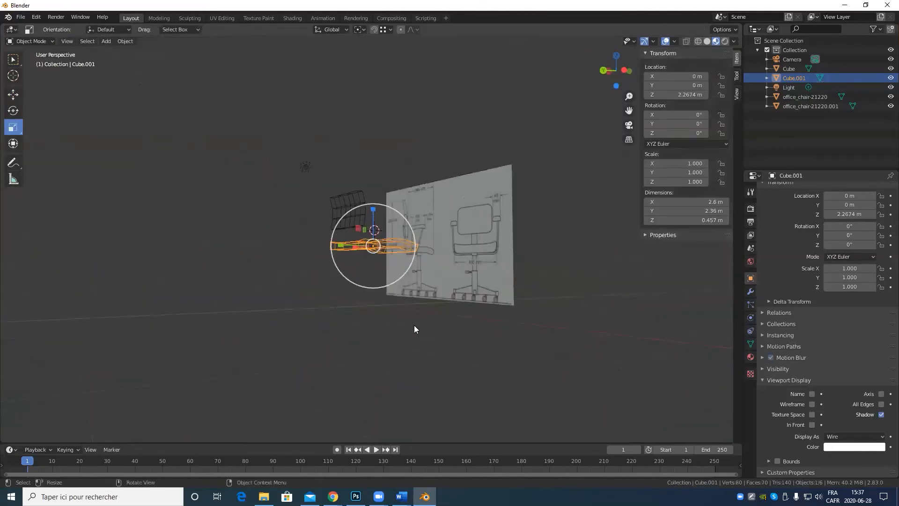
scroll(384, 351, "up", 7)
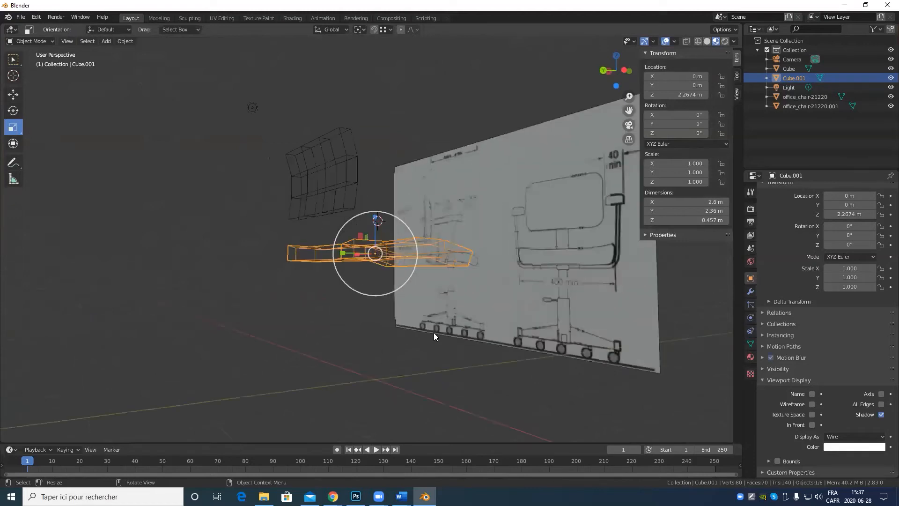
middle_click_drag(403, 256, 361, 214, "shift")
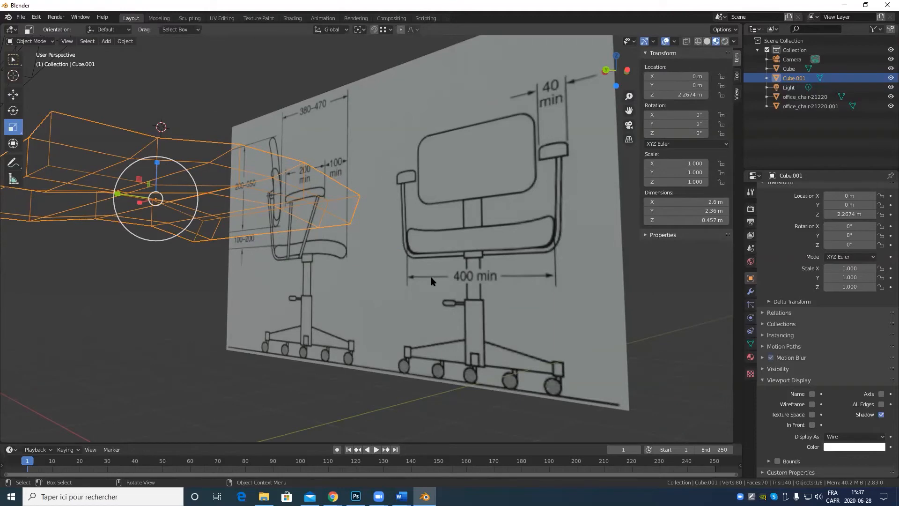
middle_click_drag(431, 280, 332, 305)
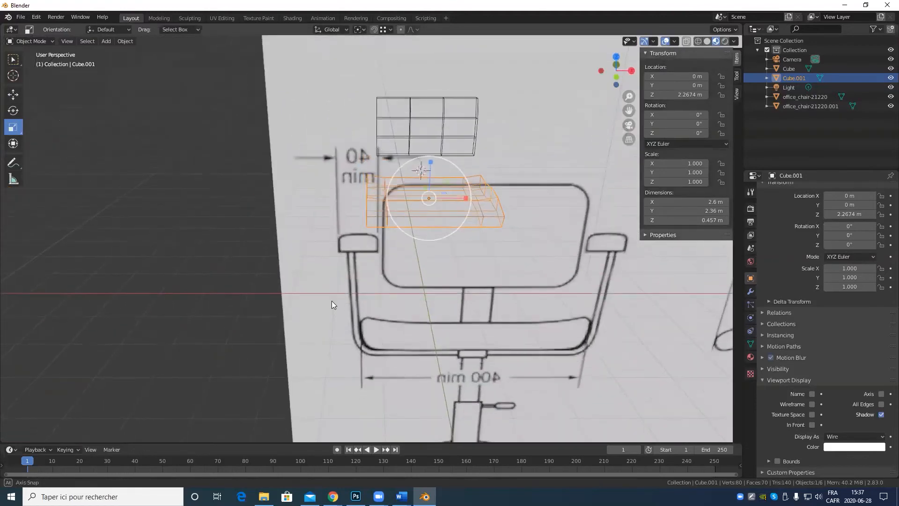
scroll(437, 326, "down", 6)
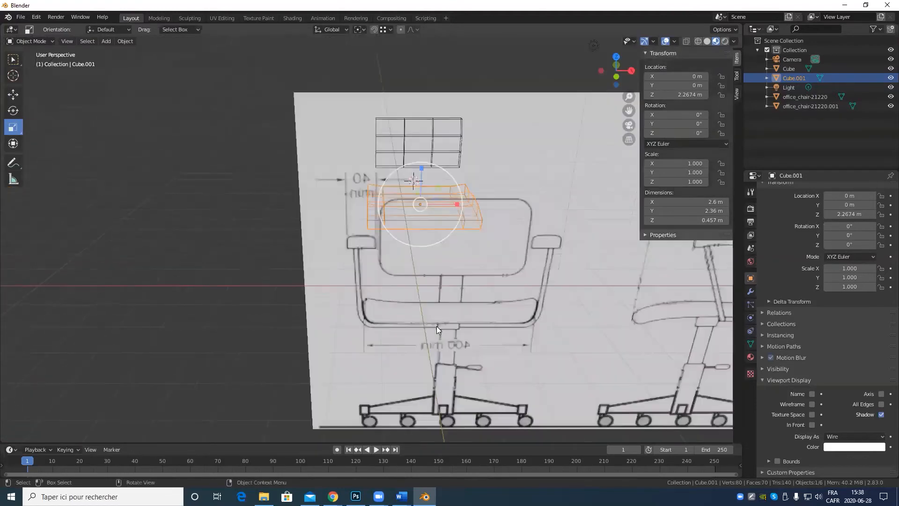
scroll(447, 330, "up", 6)
middle_click_drag(447, 327, 441, 306)
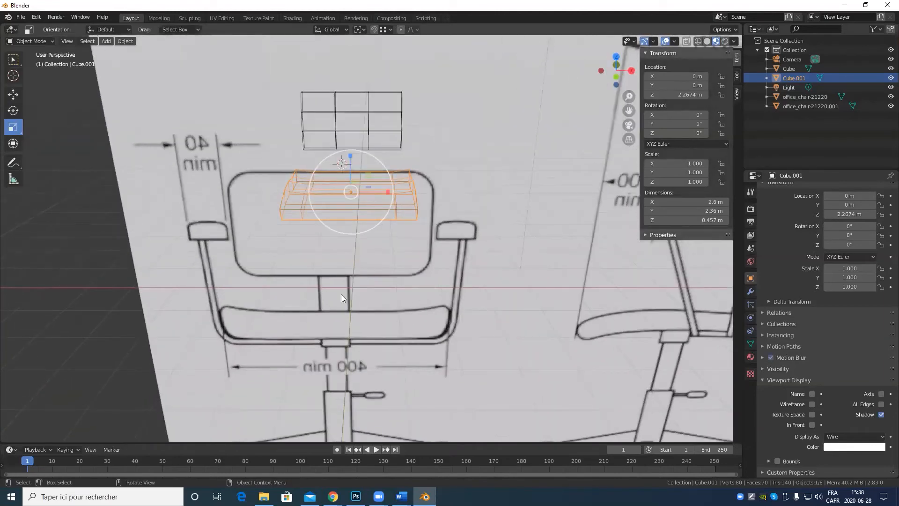
scroll(341, 294, "down", 5)
scroll(427, 285, "up", 5)
middle_click_drag(323, 291, 284, 285)
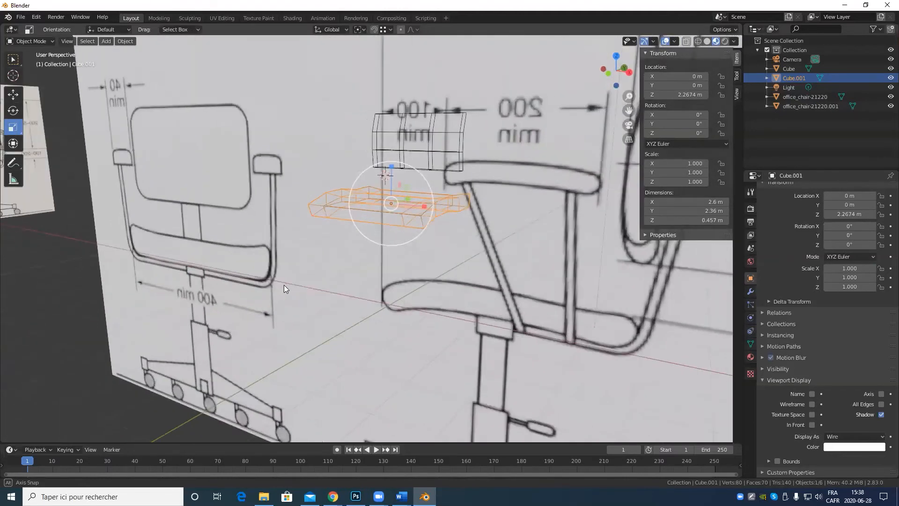
middle_click_drag(311, 285, 290, 269)
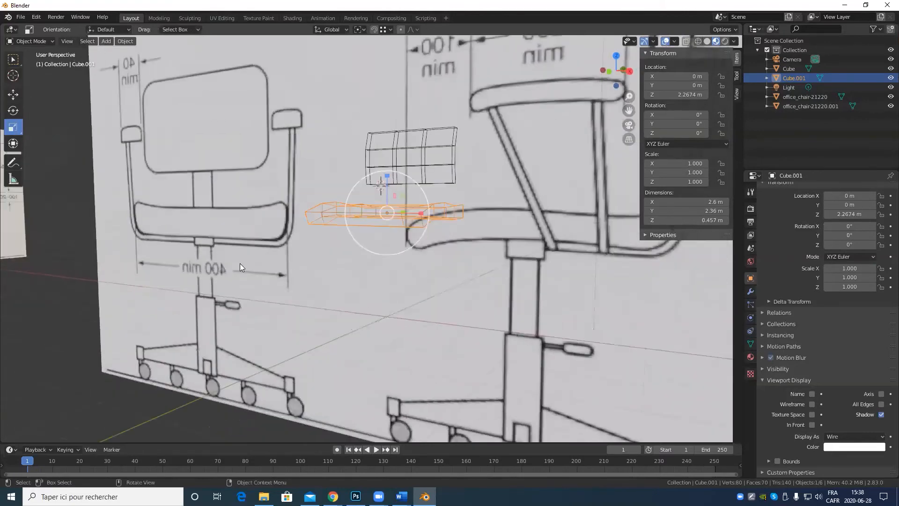
key("KP_1")
scroll(387, 247, "up", 8)
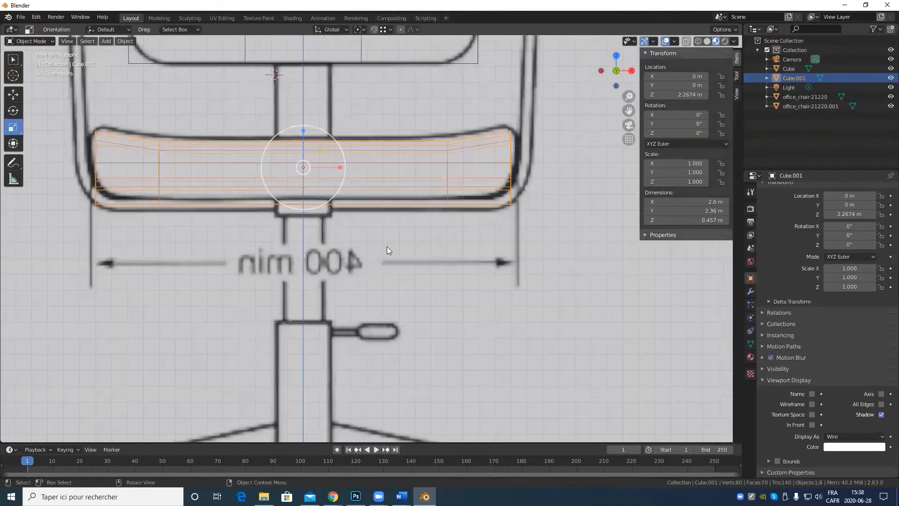
middle_click_drag(257, 252, 306, 297, "shift")
key("Tab")
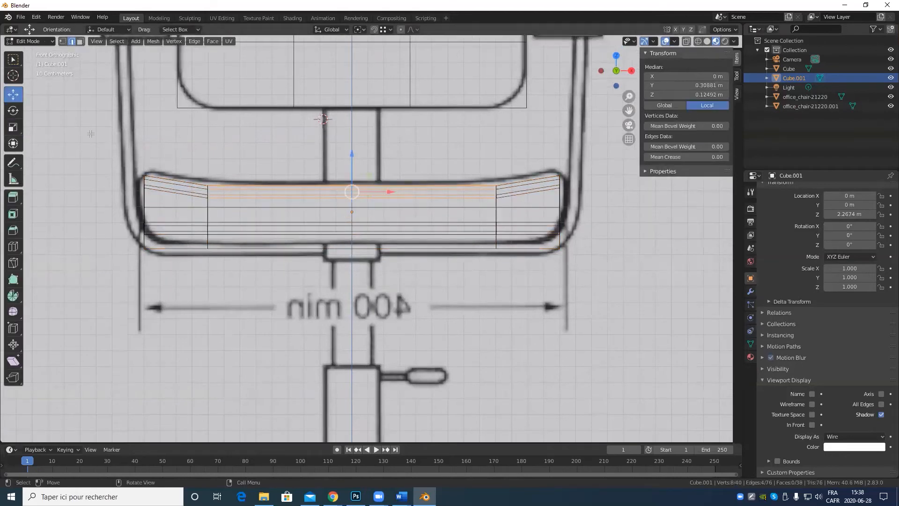
left_click(133, 41)
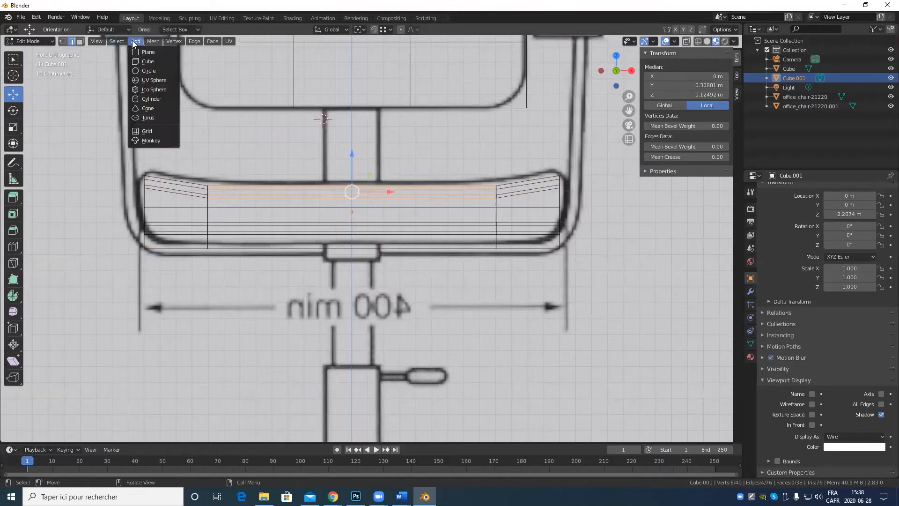
left_click(146, 65)
scroll(492, 227, "down", 4)
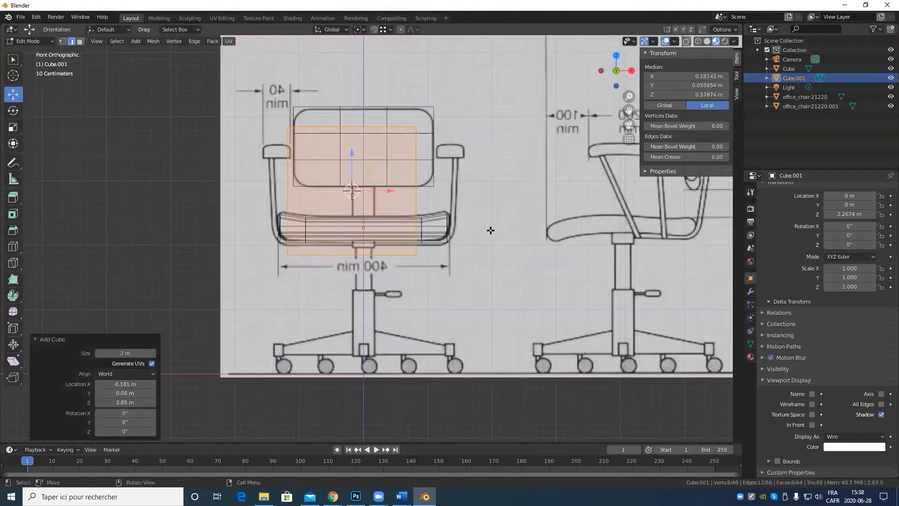
key("ctrl+z")
key("ctrl+z")
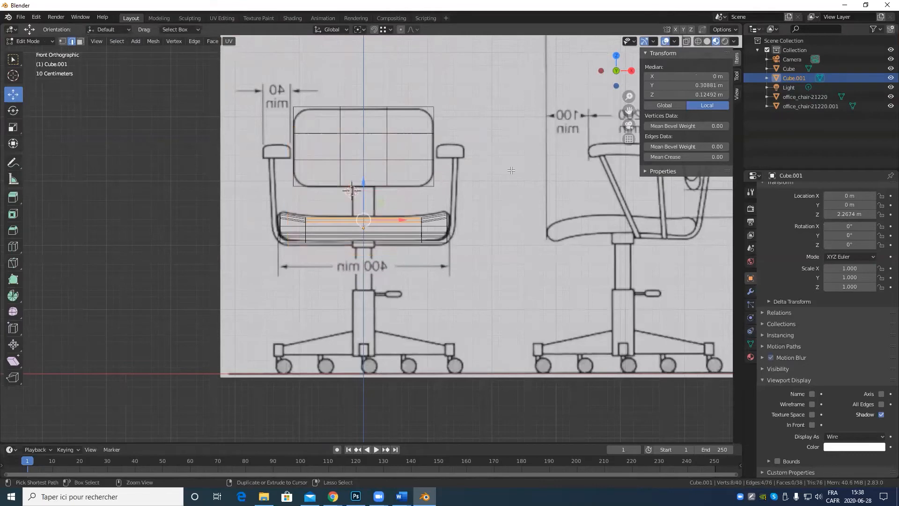
Add a 2 m mesh cube as a separate object in object mode.
left_click(106, 41)
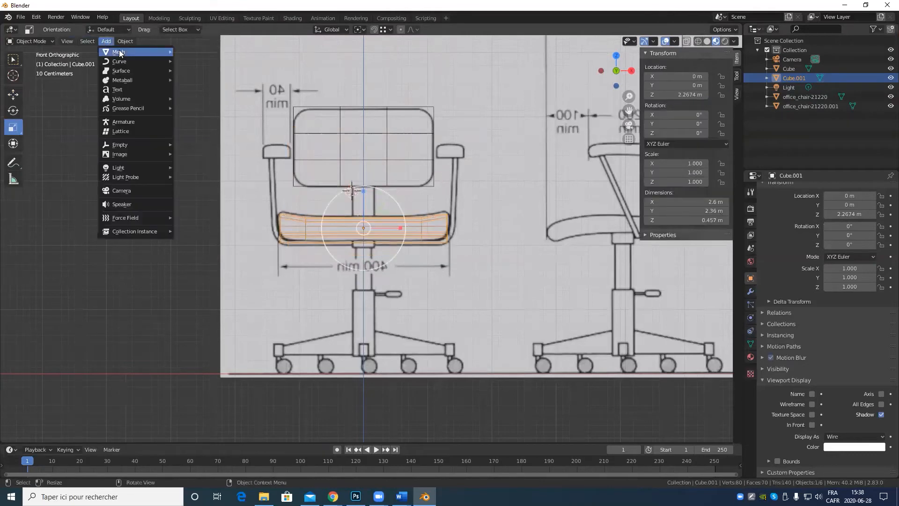
mouse_move(120, 53)
left_click(197, 61)
scroll(328, 186, "up", 4)
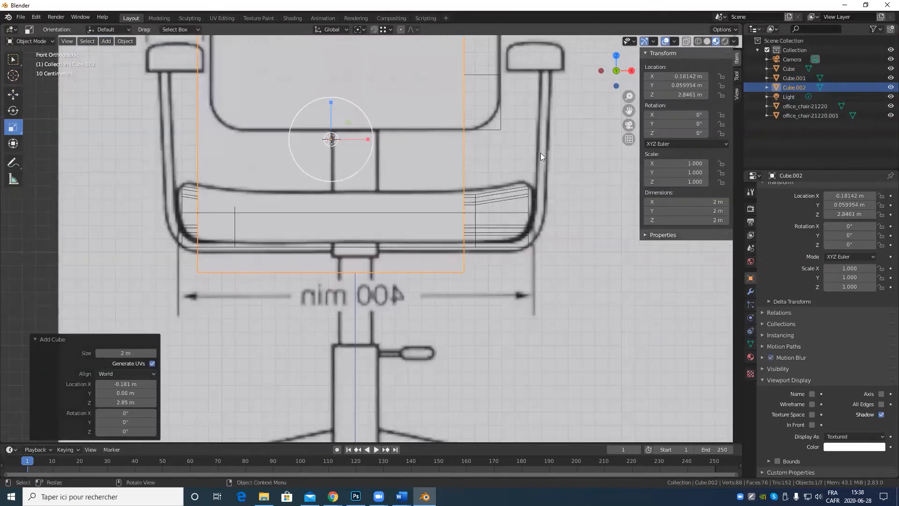
Set the new cube's X, Y and Z location to 1 m.
double_click(685, 76)
type("1")
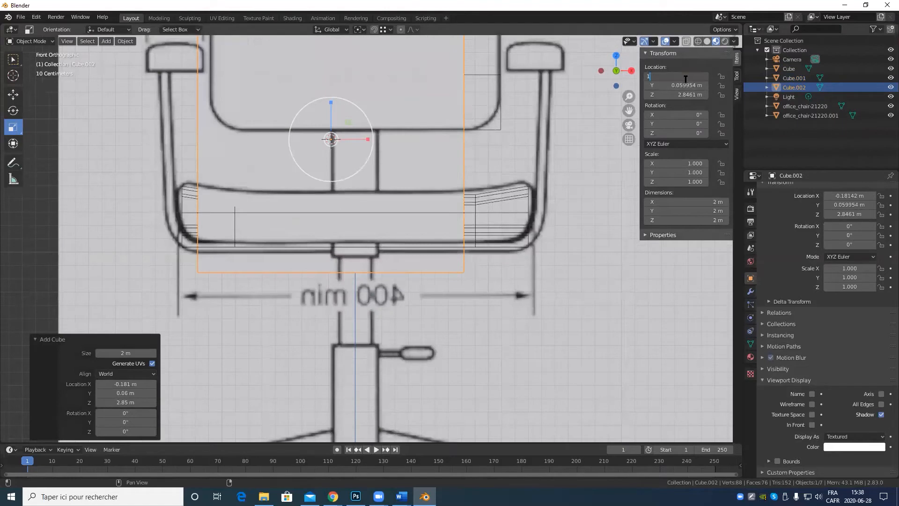
key("Tab")
type("1")
key("Tab")
type("1")
key("Return")
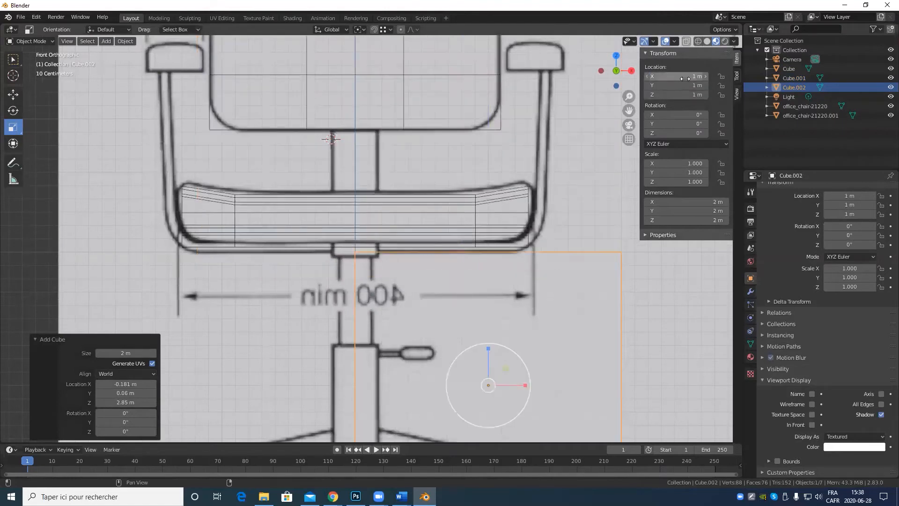
Set the new cube's X, Y and Z location to 0 m.
double_click(688, 77)
type("0")
key("Tab")
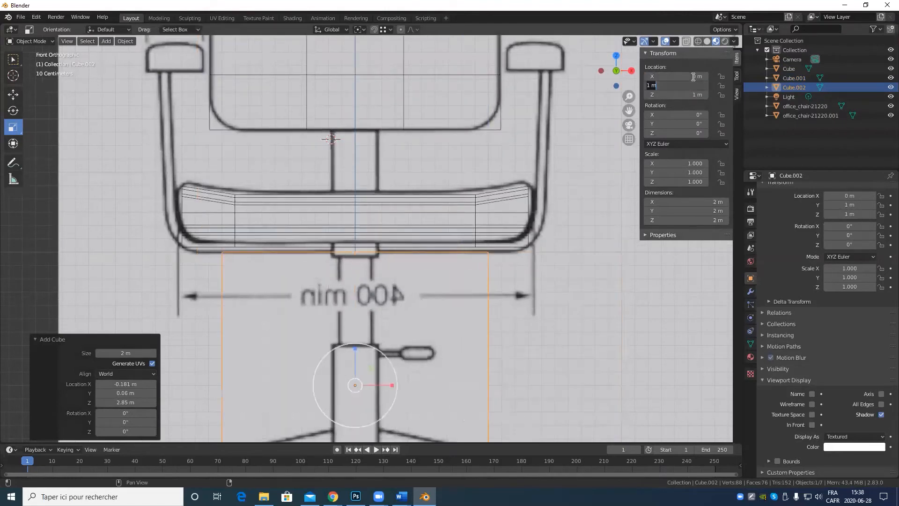
type("0")
key("Tab")
type("0")
key("Return")
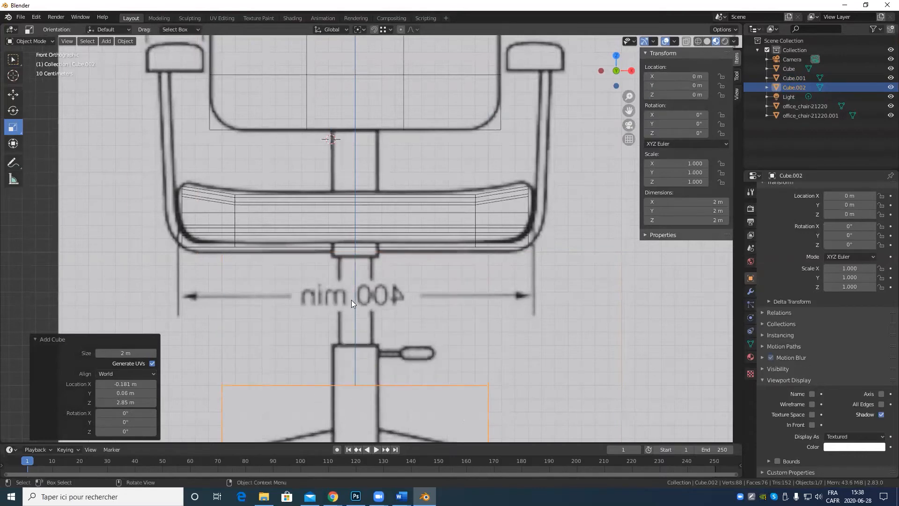
Move the new cube about 2.012 m up along Z, centring it around the drawn underside of the seat.
scroll(372, 325, "down", 4)
key("shift+space")
key("g")
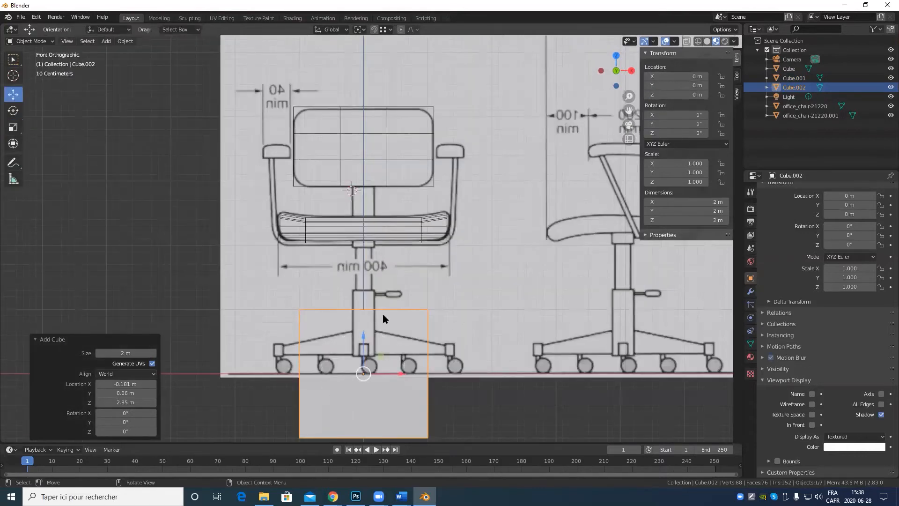
left_click_drag(360, 343, 358, 212)
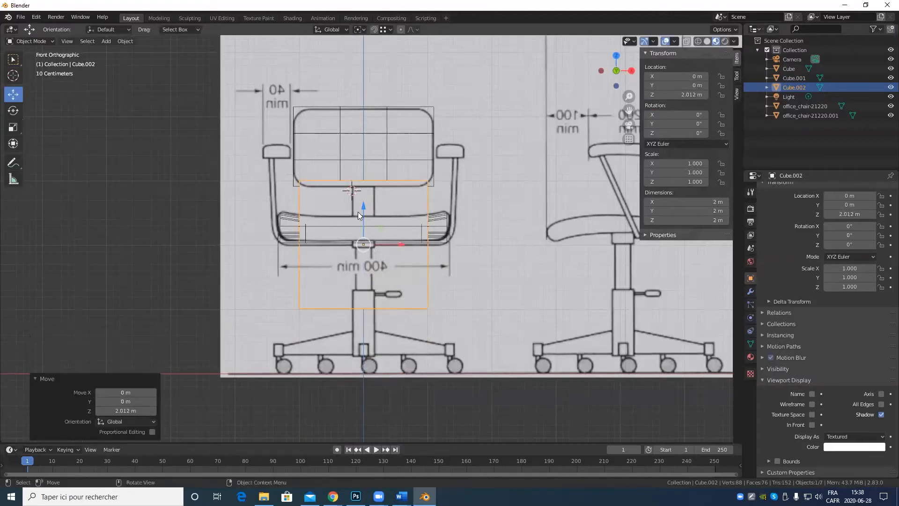
Select the side-view reference plane and move it about 32.964 m along X to the other side of the model.
key("KP_3")
left_click(593, 316)
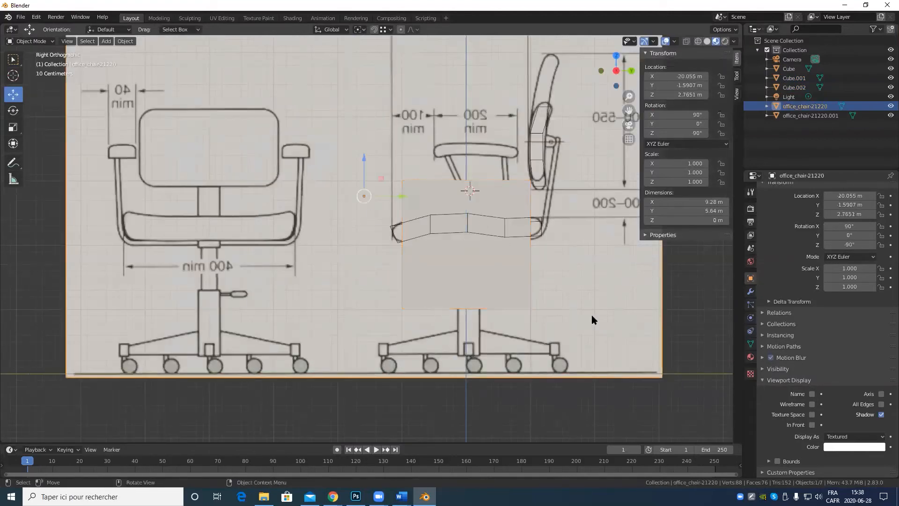
scroll(409, 304, "down", 5)
mouse_move(409, 304)
middle_mouse_down()
mouse_move(466, 348)
mouse_move(269, 241)
middle_mouse_up()
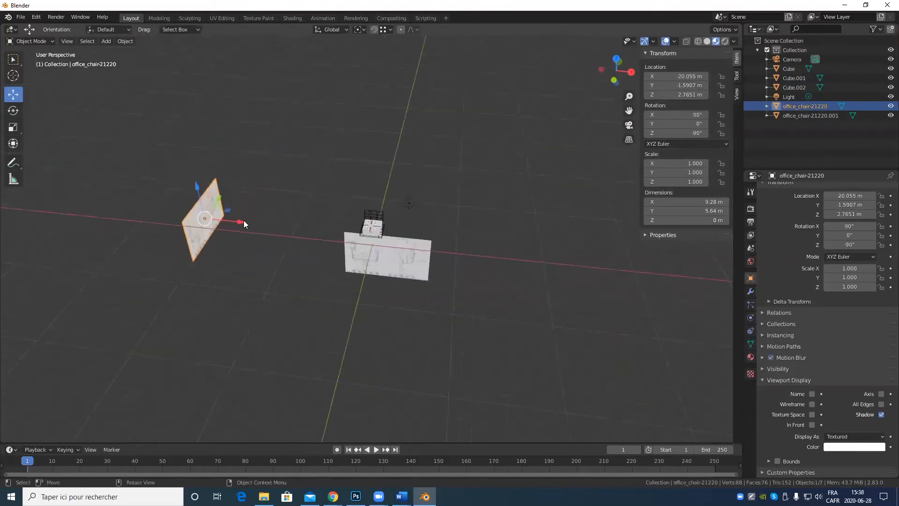
left_click_drag(243, 224, 529, 258)
scroll(473, 290, "up", 3)
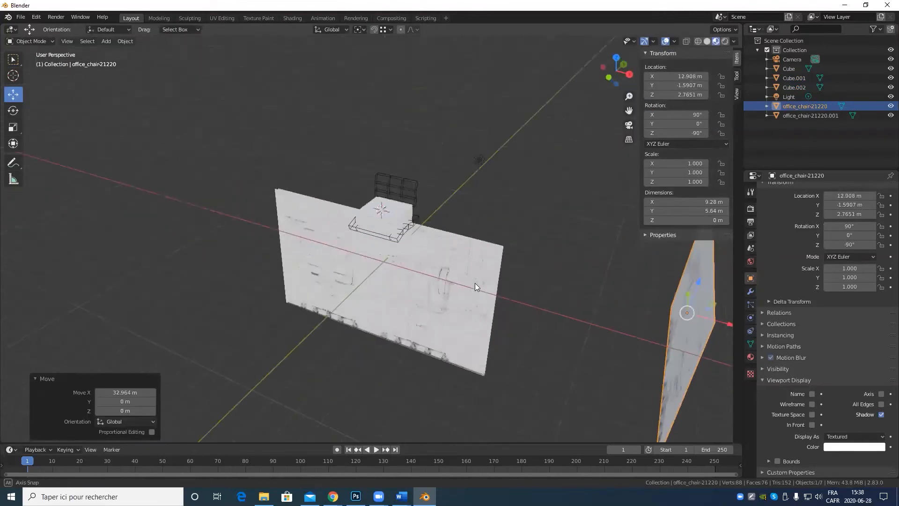
Select the new cube and view it against the side drawing in right orthographic view.
middle_click_drag(475, 283, 416, 259)
left_click(420, 234)
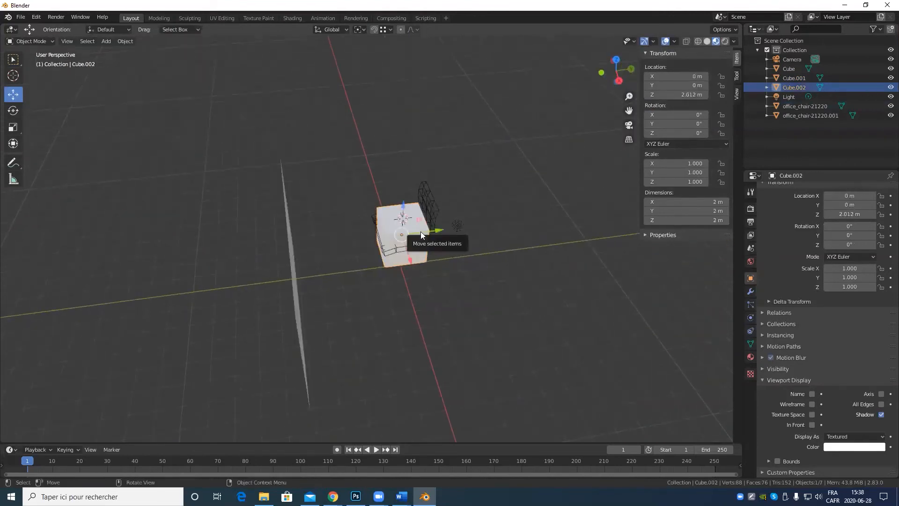
key("KP_3")
scroll(351, 274, "up", 10)
middle_click_drag(327, 255, 159, 262, "shift")
key("Tab")
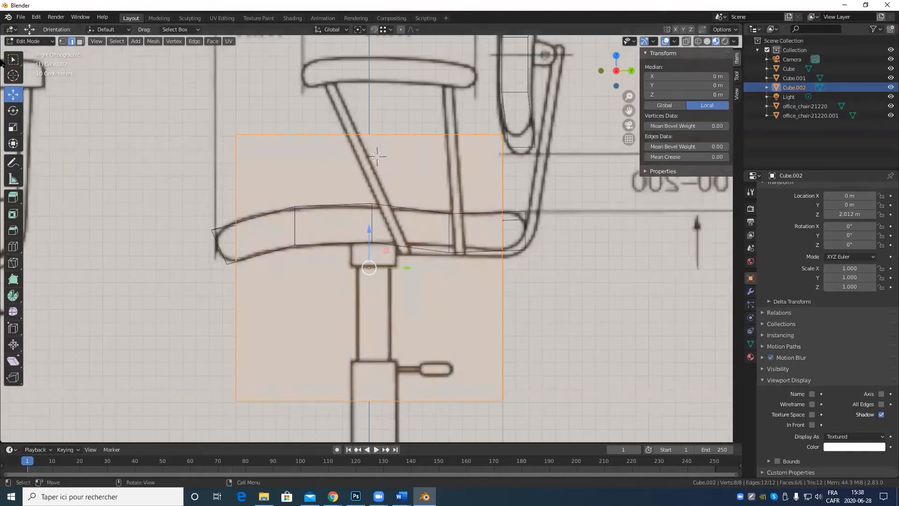
left_click(13, 130)
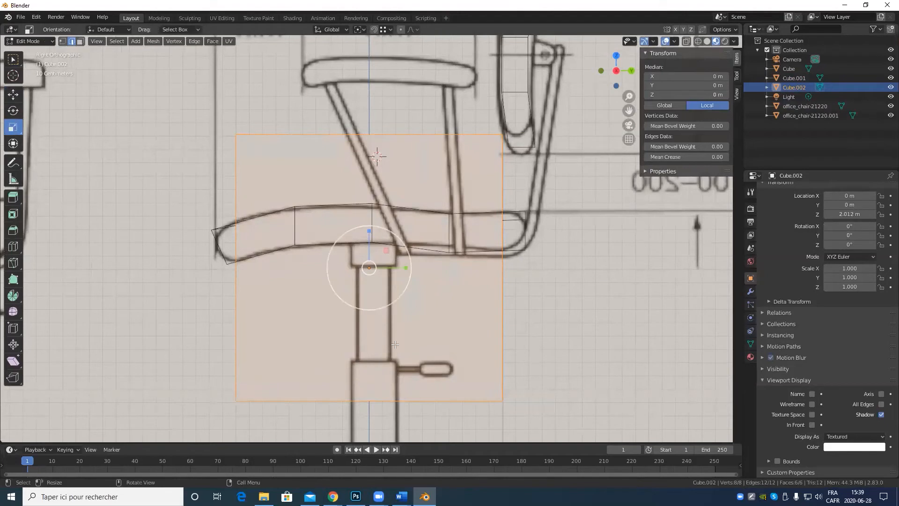
left_click_drag(369, 233, 402, 255)
key("ctrl+z")
Move the cube in object mode about 0.26 m along Y and 0.137 m up along Z toward the drawn seat frame.
left_click(13, 94)
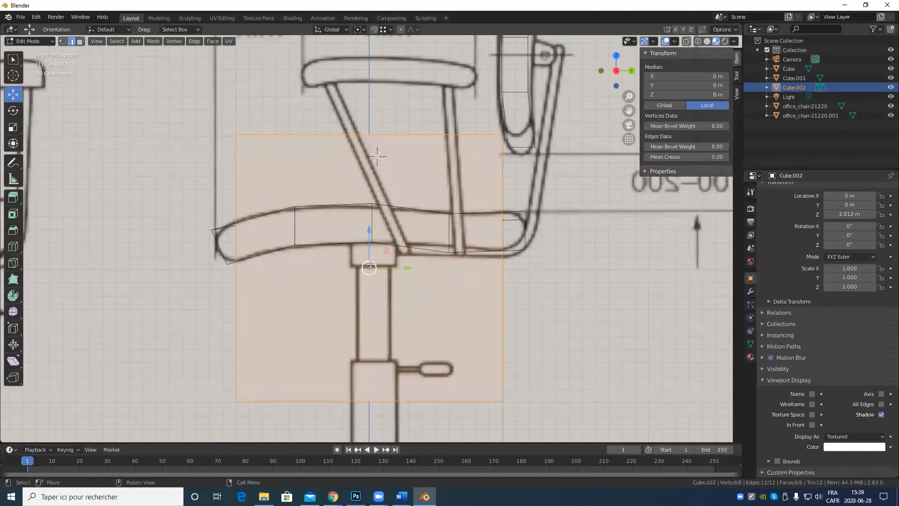
key("Tab")
mouse_move(377, 263)
left_mouse_down()
mouse_move(419, 241)
mouse_move(412, 245)
left_mouse_up()
scroll(331, 294, "down", 4)
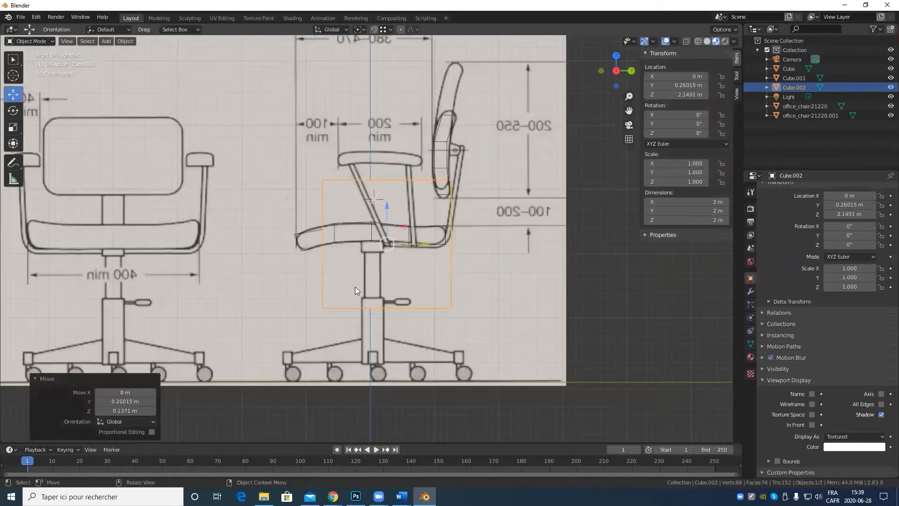
In front orthographic view, scale the cube's mesh down uniformly to about 0.317 m per side at the drawn centre post.
key("KP_1")
key("Tab")
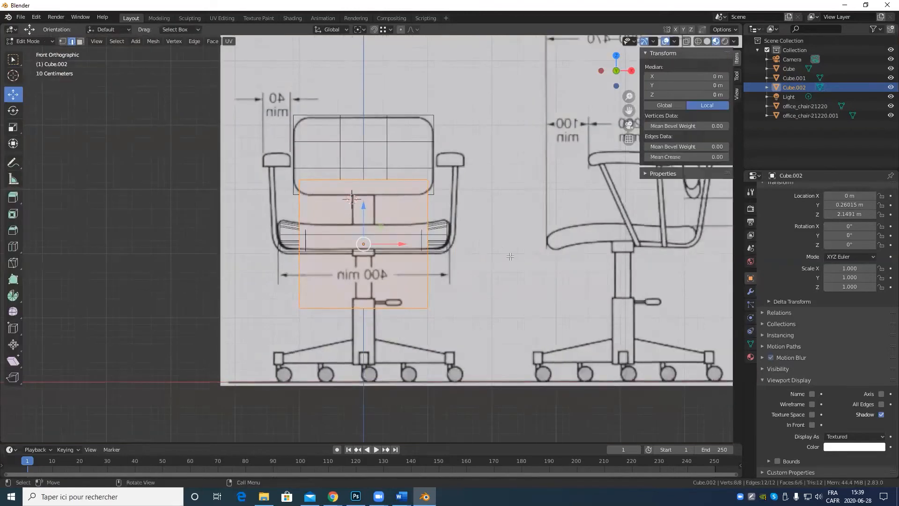
key("s")
left_click(410, 245)
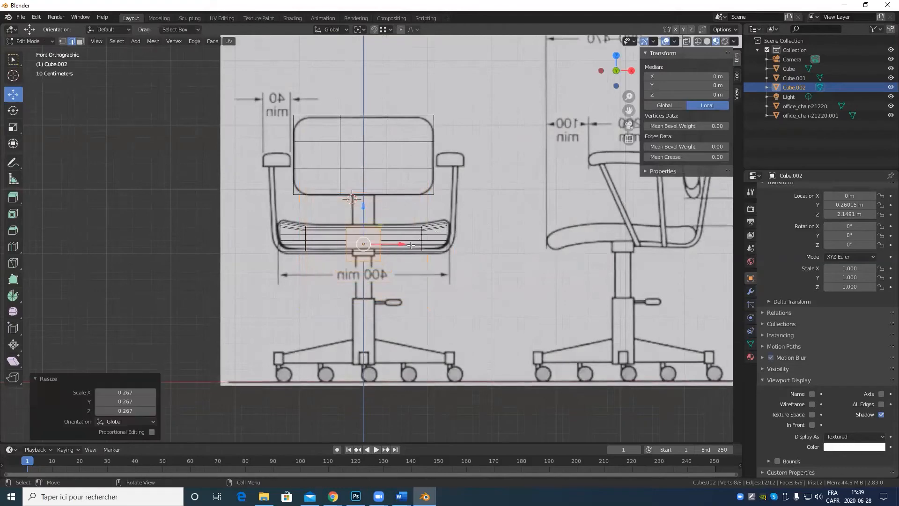
key("s")
left_click(440, 208)
scroll(463, 256, "up", 5)
middle_click_drag(469, 271, 490, 224, "shift")
key("Tab")
scroll(443, 266, "down", 6)
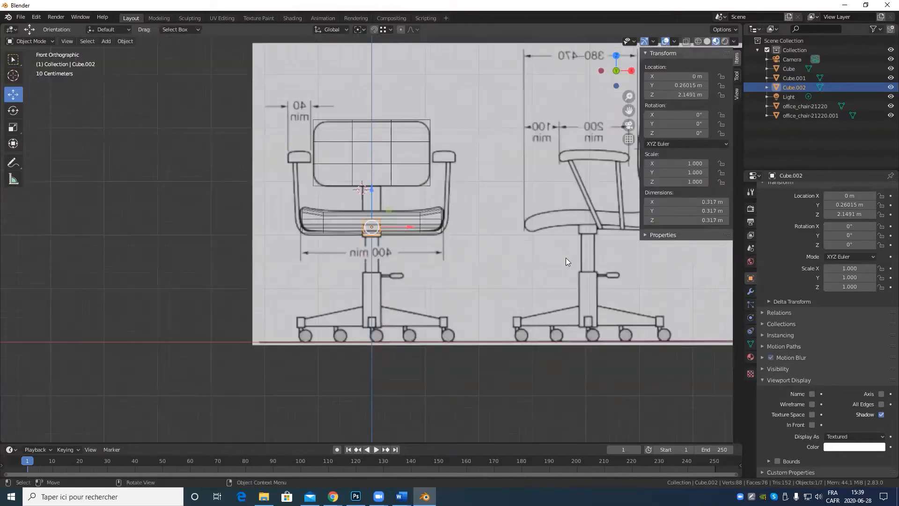
Select the seat mesh and set its viewport display to Solid.
scroll(581, 256, "up", 4)
middle_click_drag(557, 259, 454, 299, "shift")
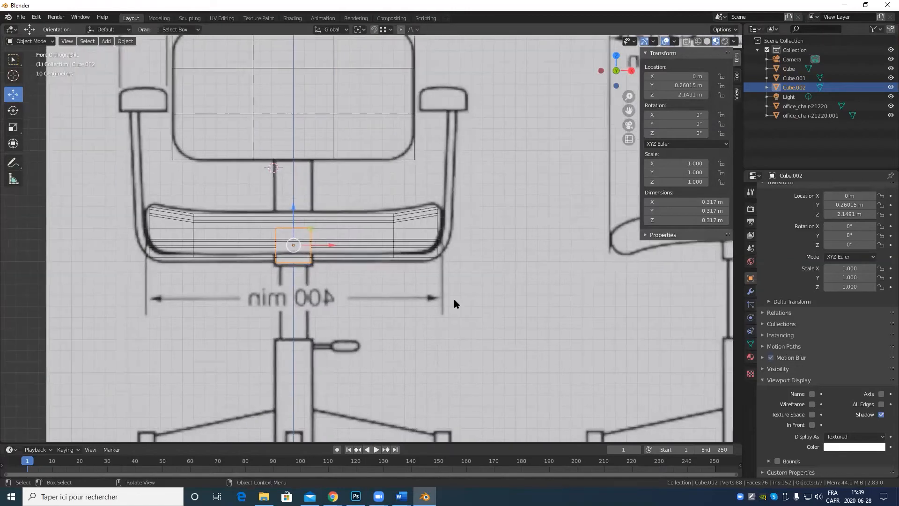
scroll(307, 251, "up", 4)
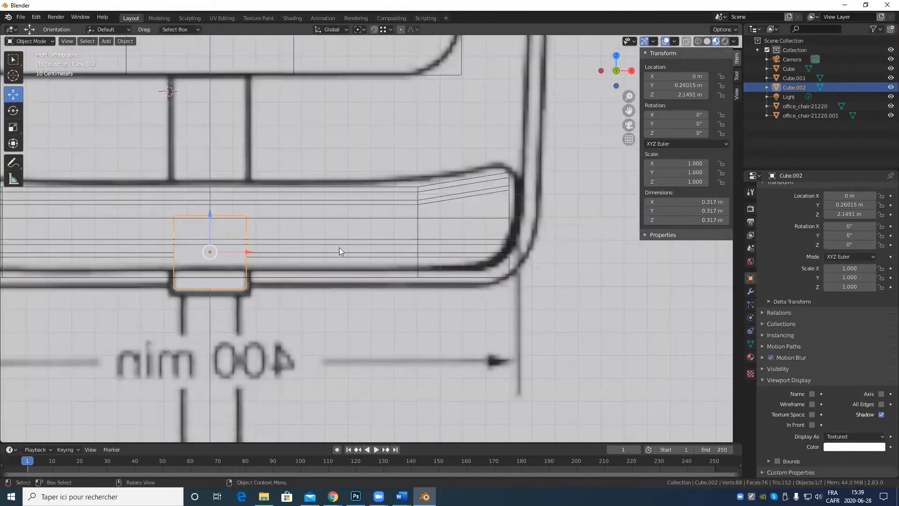
left_click(13, 64)
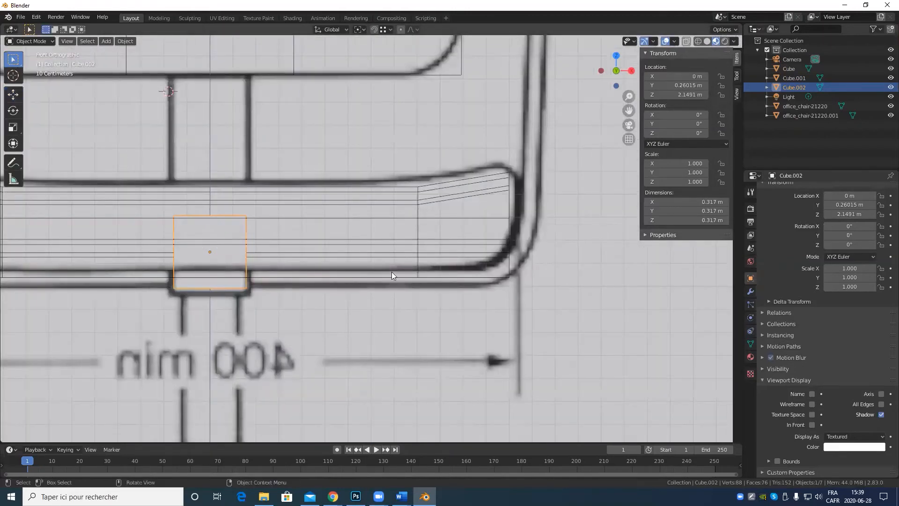
scroll(391, 271, "down", 6)
middle_click_drag(405, 284, 375, 284)
scroll(394, 280, "up", 4)
left_click(504, 235)
left_click(503, 221)
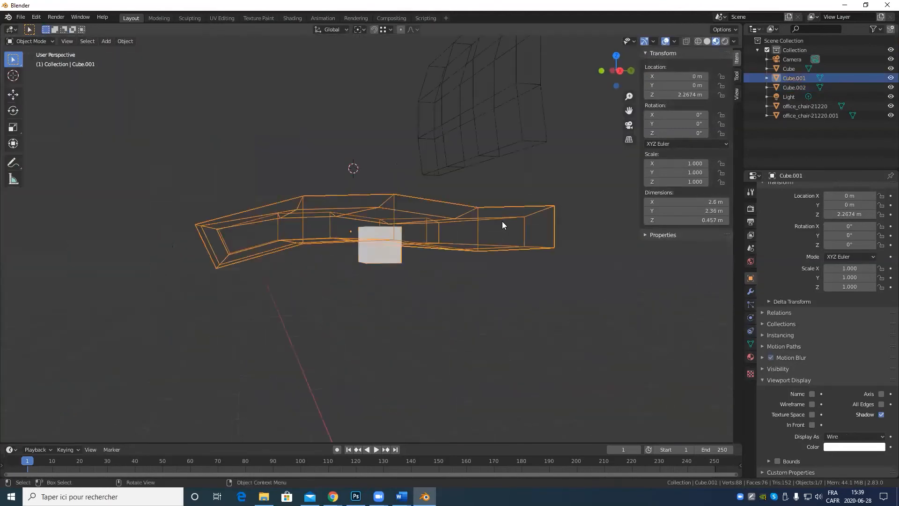
left_click(842, 436)
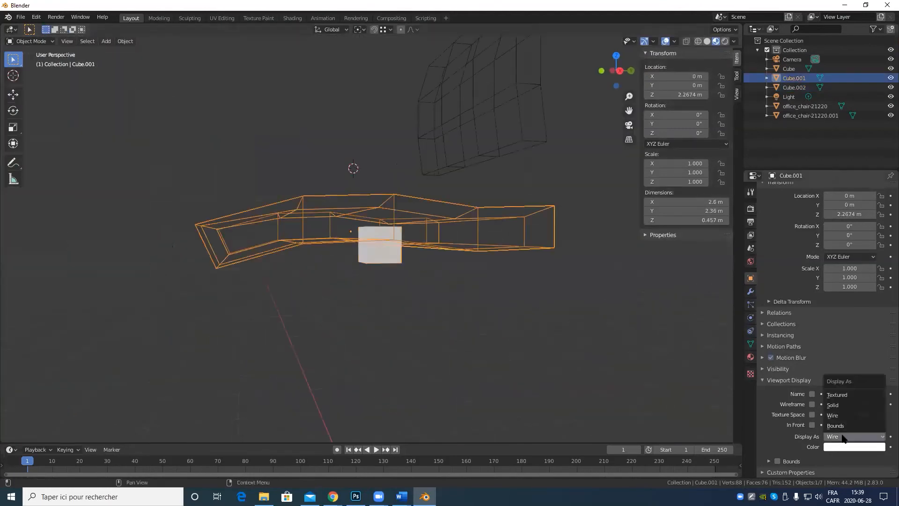
left_click(851, 406)
Select the small cube under the seat and view it in front orthographic view.
middle_click_drag(268, 221, 344, 271)
left_click(328, 280)
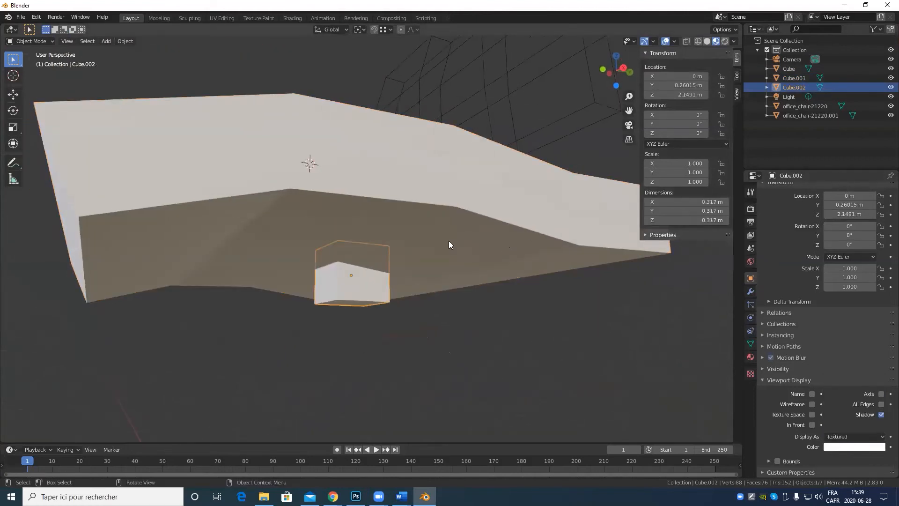
key("KP_1")
key("s")
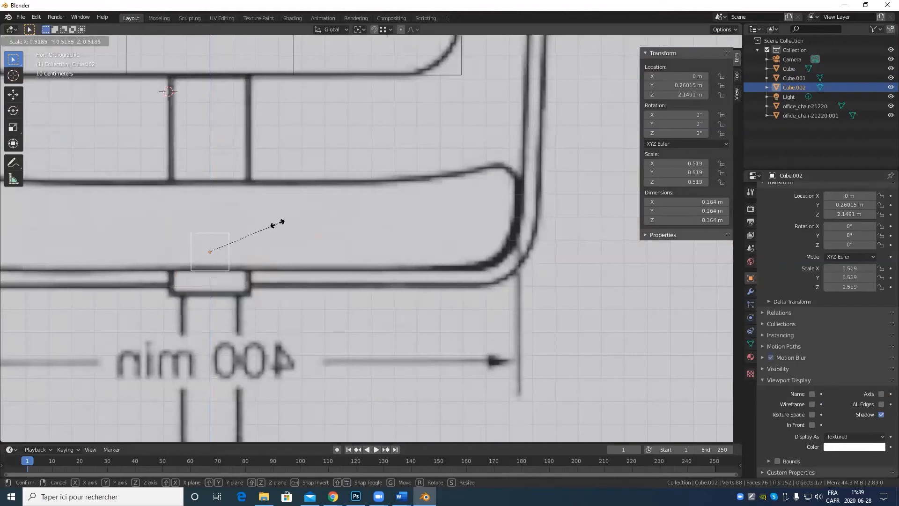
left_click(259, 227)
left_click(10, 95)
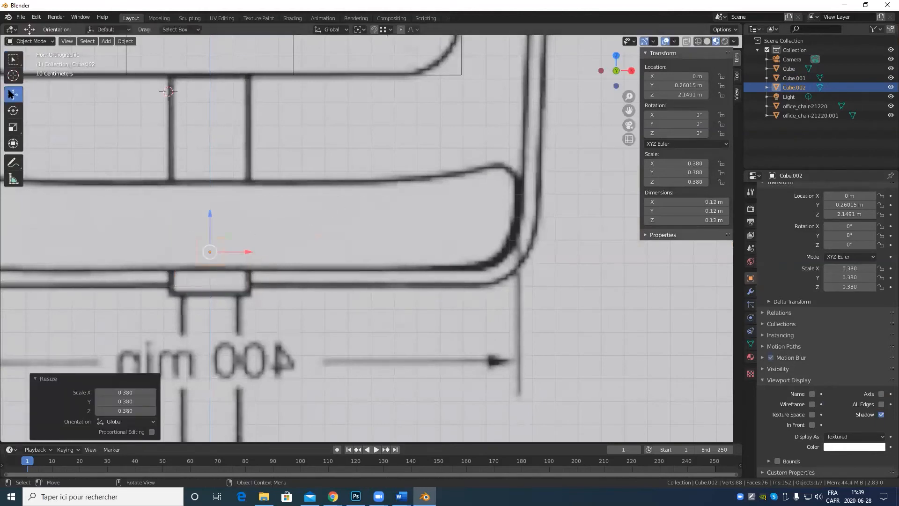
key("ctrl+z")
Scale the cube's mesh by 0.588 to 0.186 m per side and lower the object to about Z 2.037 m at the drawn bracket.
key("Tab")
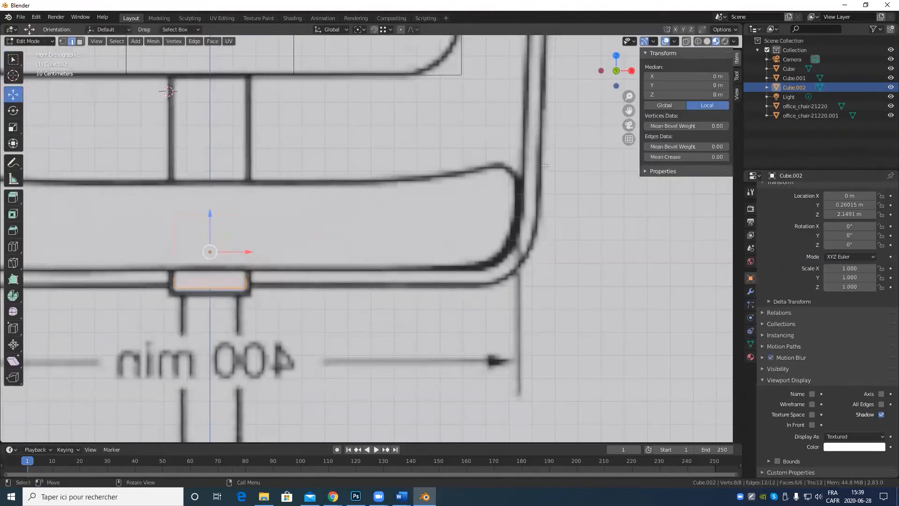
key("s")
left_click(404, 204)
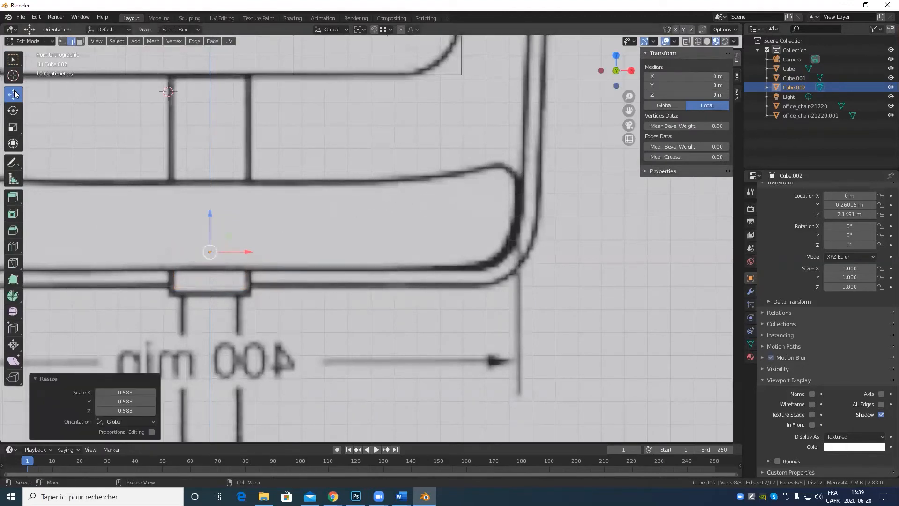
key("Tab")
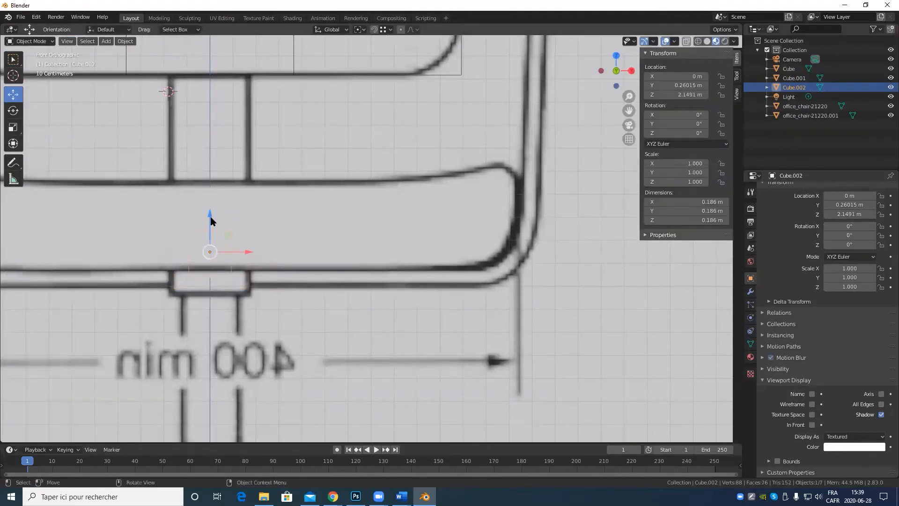
left_click_drag(210, 216, 210, 243)
Scale the cube's mesh by 0.436 to 0.081 m per side, then return to Object Mode.
key("Tab")
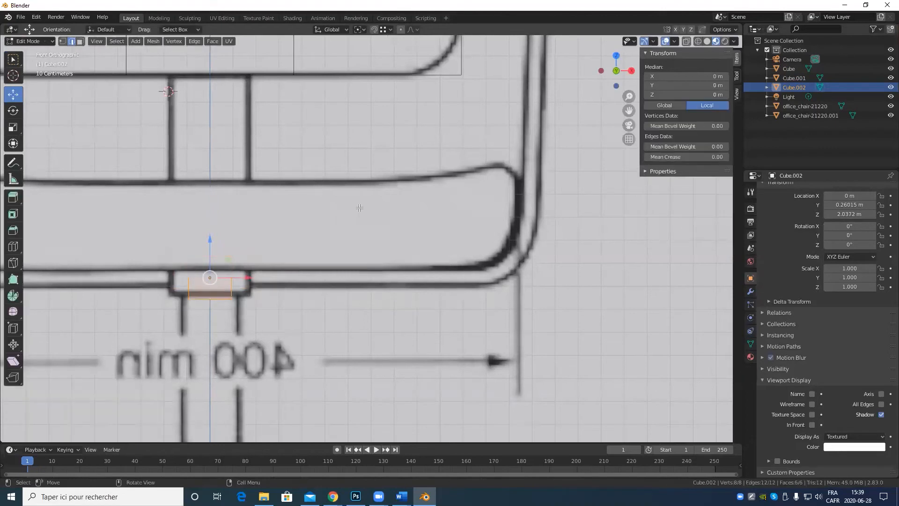
key("s")
left_click(285, 229)
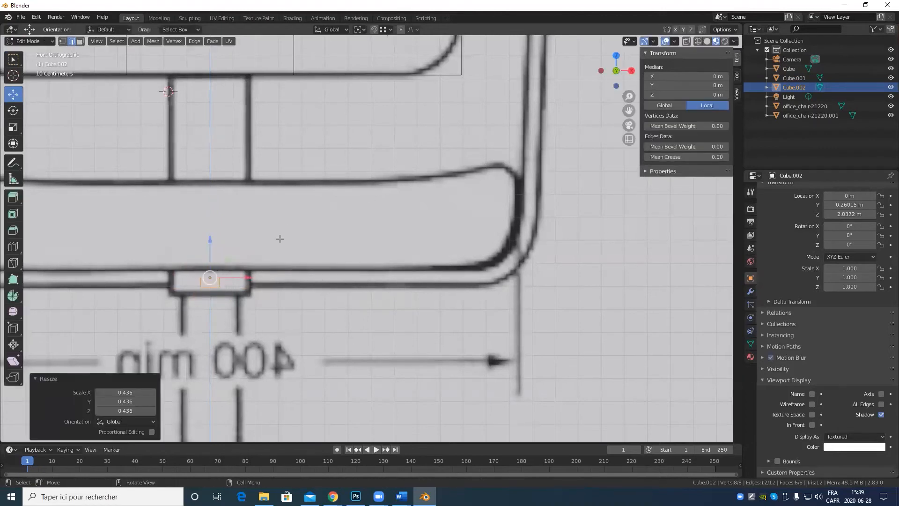
key("Tab")
Move the cube about 0.262 m along X, beside the drawn centre bracket.
key("g")
key("x")
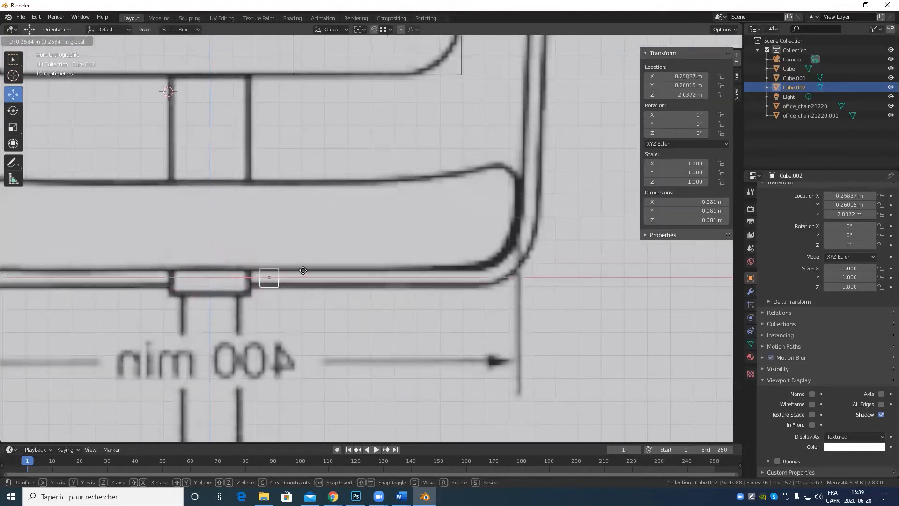
left_click(303, 271)
Raise the cube about 0.102 m along Z so it meets the underside of the seat.
scroll(348, 234, "down", 6)
middle_click_drag(347, 234, 438, 249)
scroll(476, 230, "up", 4)
left_click_drag(365, 241, 365, 216)
In front orthographic view, set the cube's X location to 0 m.
scroll(408, 236, "down", 4)
middle_click_drag(408, 236, 650, 238)
key("KP_1")
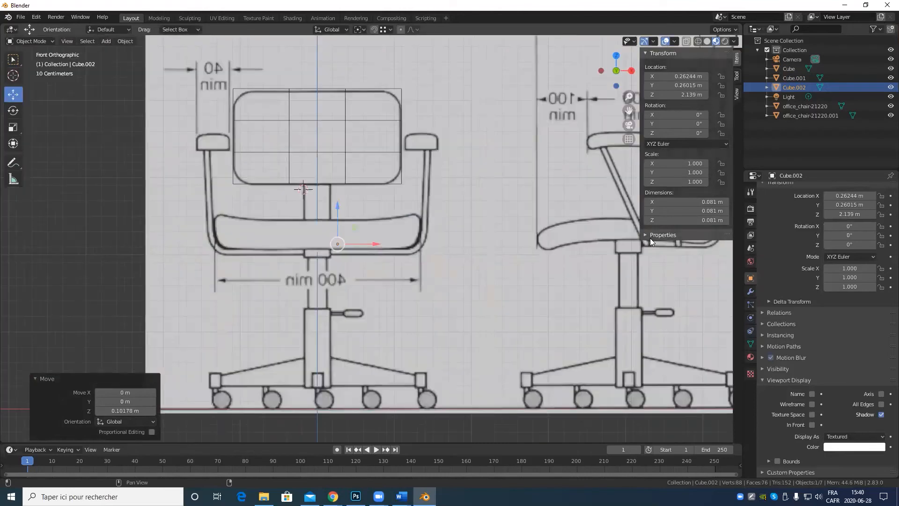
scroll(206, 291, "up", 6)
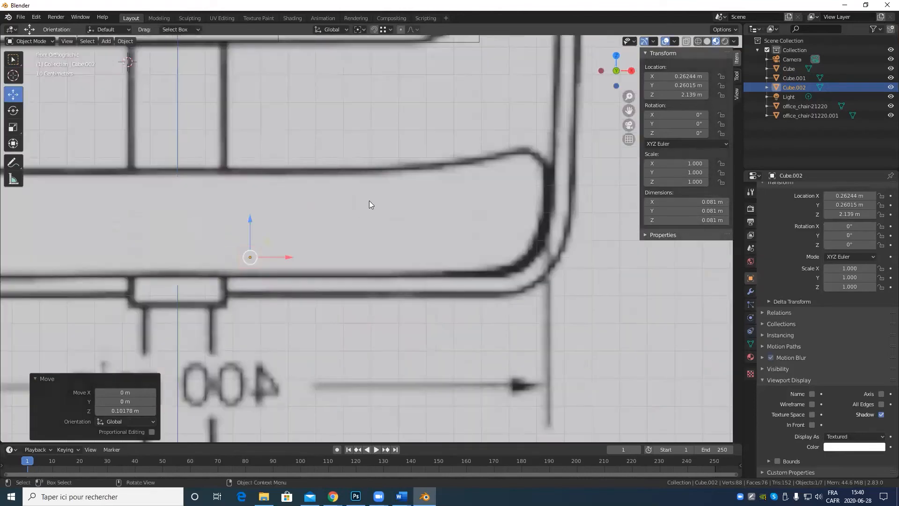
left_click(692, 76)
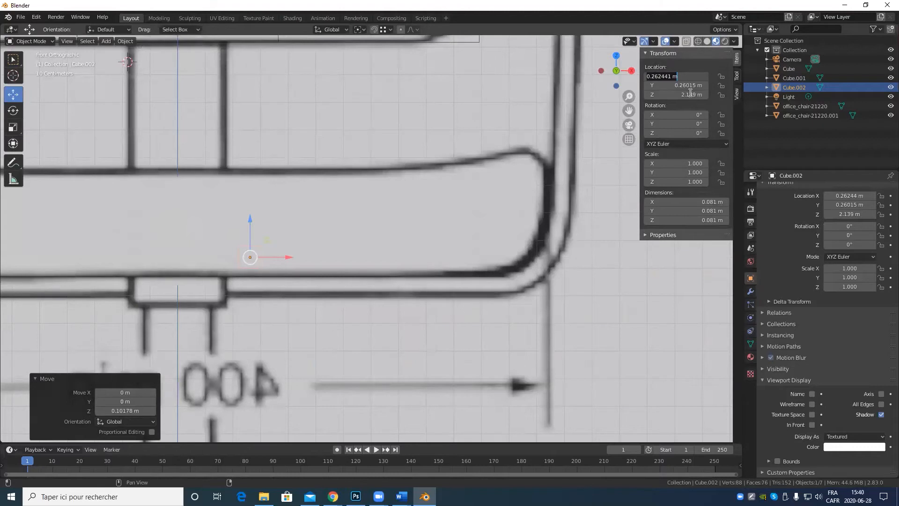
type("0")
key("Return")
In Edit Mode, add one loop cut through the cube's middle, dividing it into two halves along X.
scroll(328, 304, "up", 3)
middle_click_drag(361, 299, 489, 290, "shift")
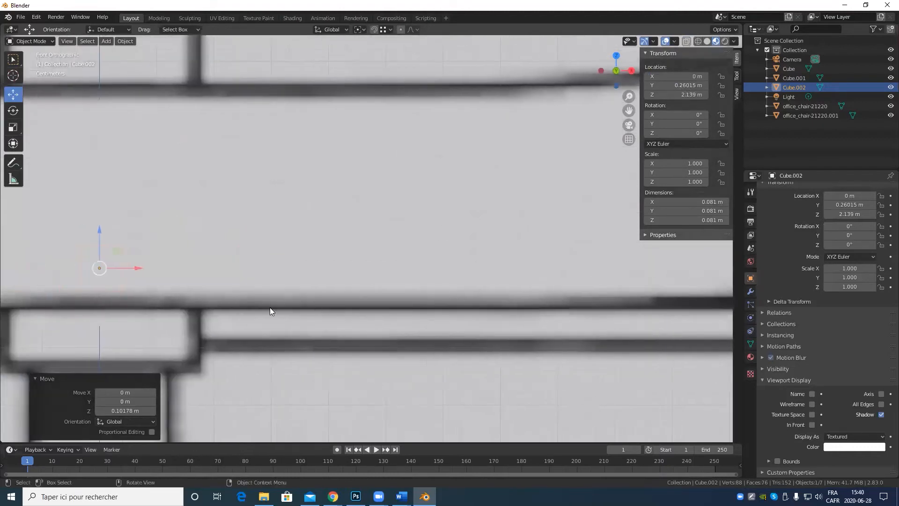
middle_click_drag(270, 307, 117, 225)
scroll(340, 316, "down", 4)
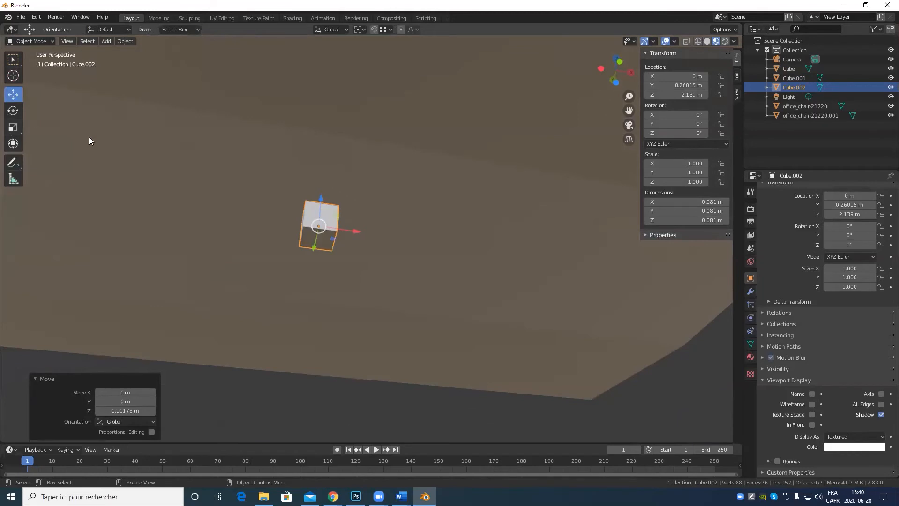
key("Tab")
left_click(13, 245)
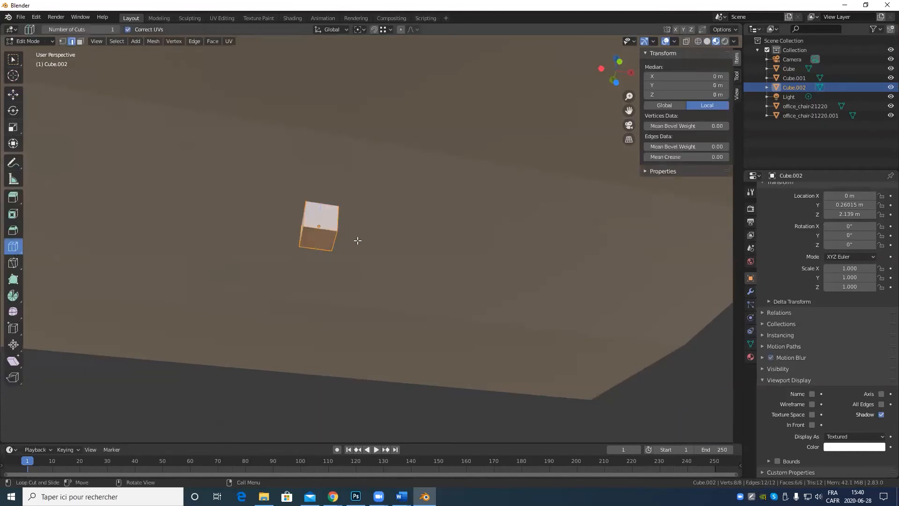
left_click(323, 234)
left_click(14, 96)
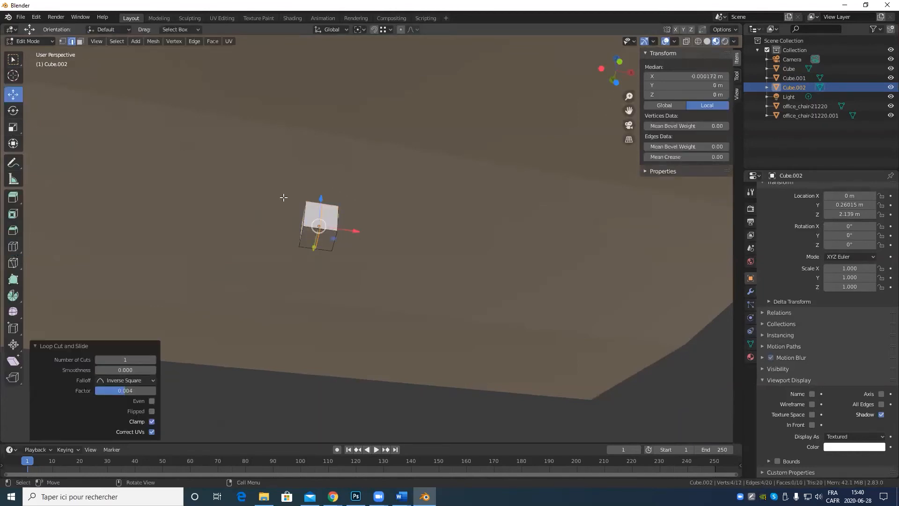
In face select mode, select the loop of four faces around the cube's negative X half.
scroll(284, 198, "up", 4)
middle_click_drag(273, 243, 406, 251, "shift")
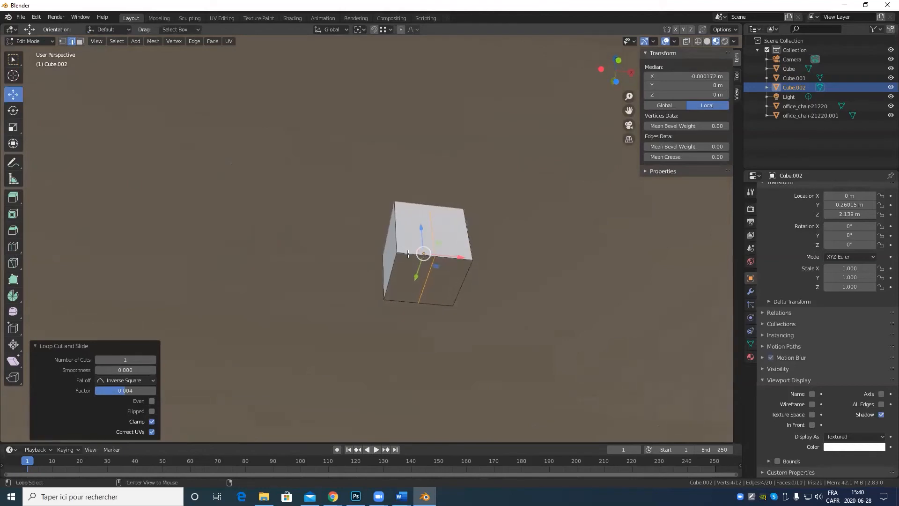
left_click(408, 253, "alt")
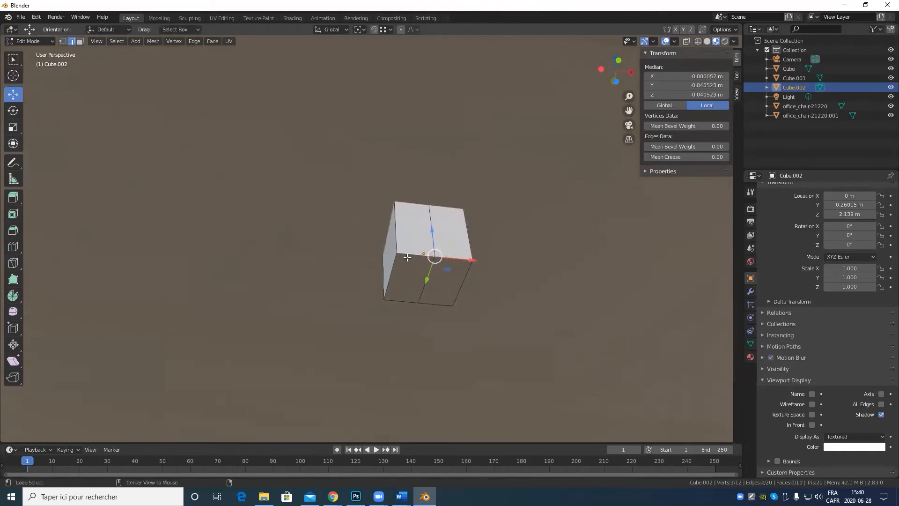
key("3")
left_click(409, 254, "alt")
scroll(330, 266, "up", 1)
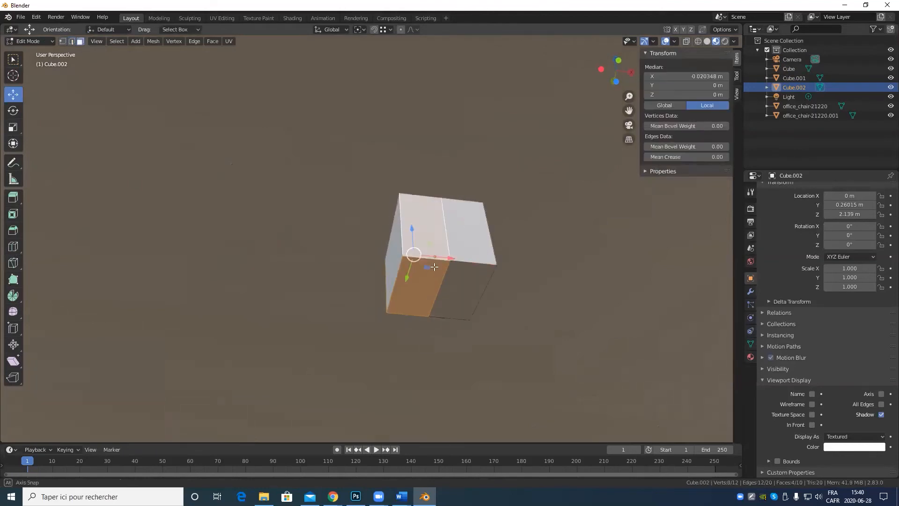
middle_click_drag(329, 266, 337, 267)
key("x")
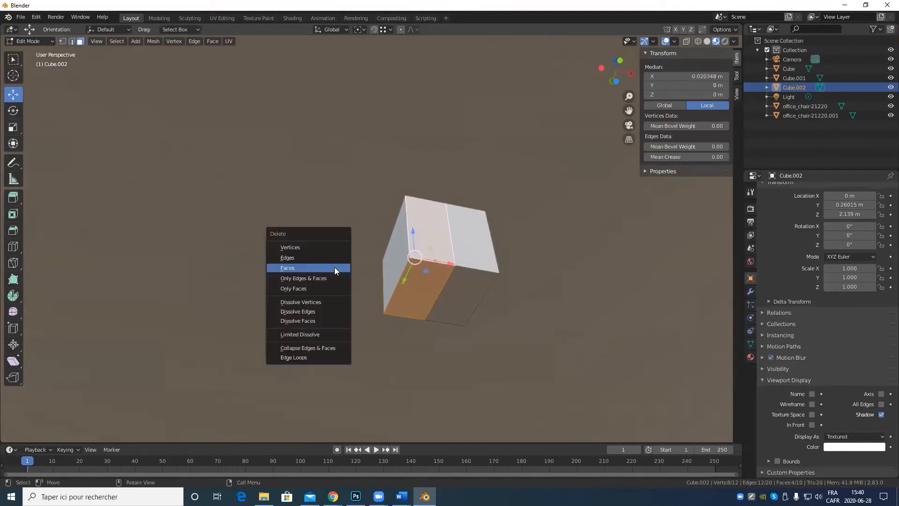
left_click(303, 267)
middle_click_drag(414, 266, 414, 276)
left_click(411, 278)
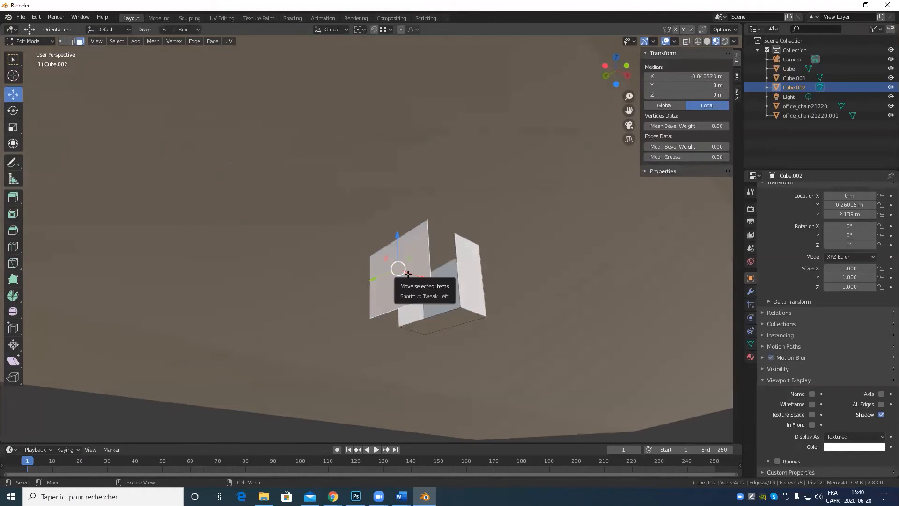
key("ctrl+z")
key("ctrl+z")
Delete the four selected faces of the negative X half, and delete the remaining end face.
middle_click_drag(456, 308, 352, 310)
scroll(455, 311, "up", 3)
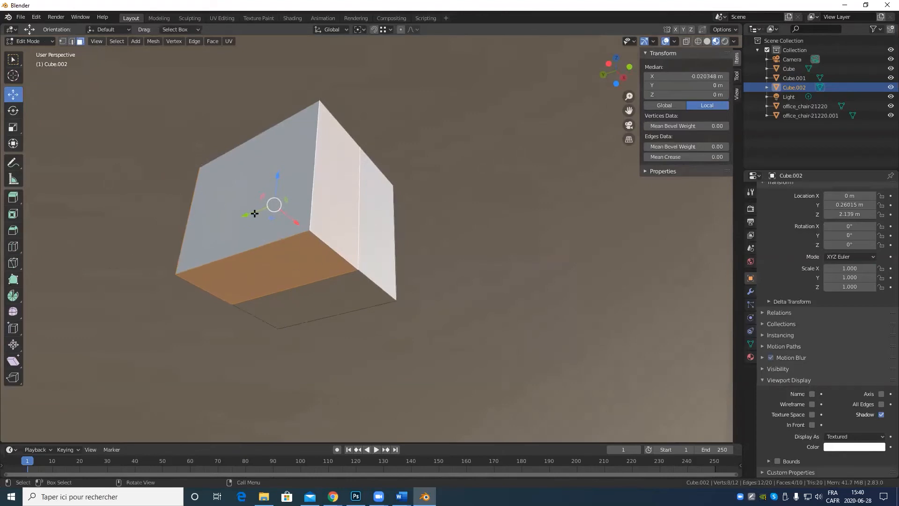
key("x")
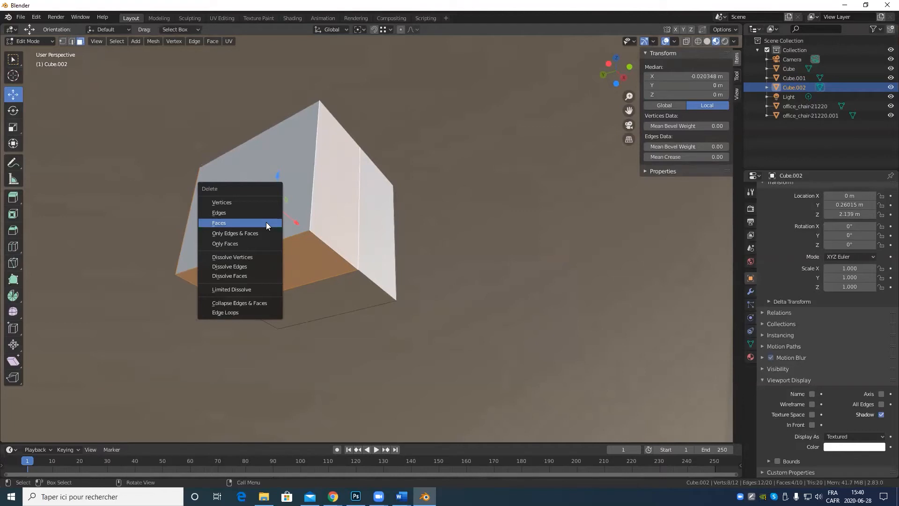
left_click(266, 222)
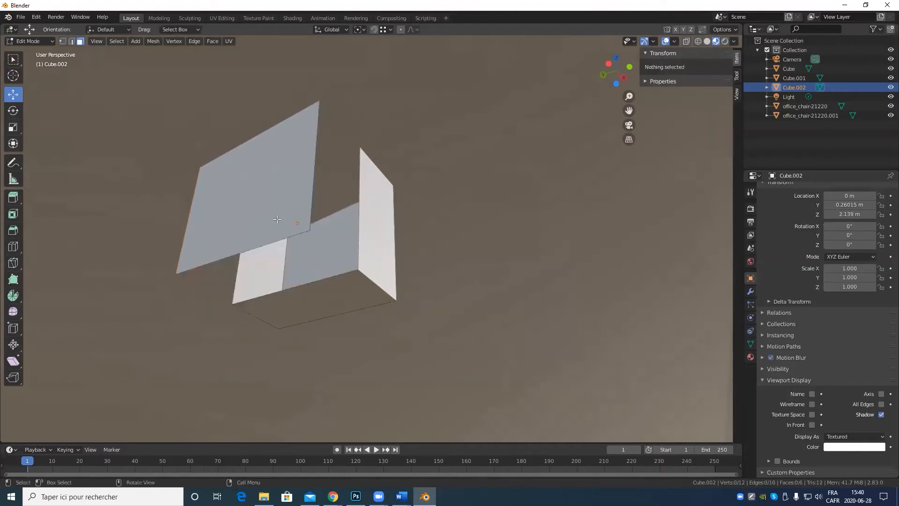
left_click(264, 177)
key("x")
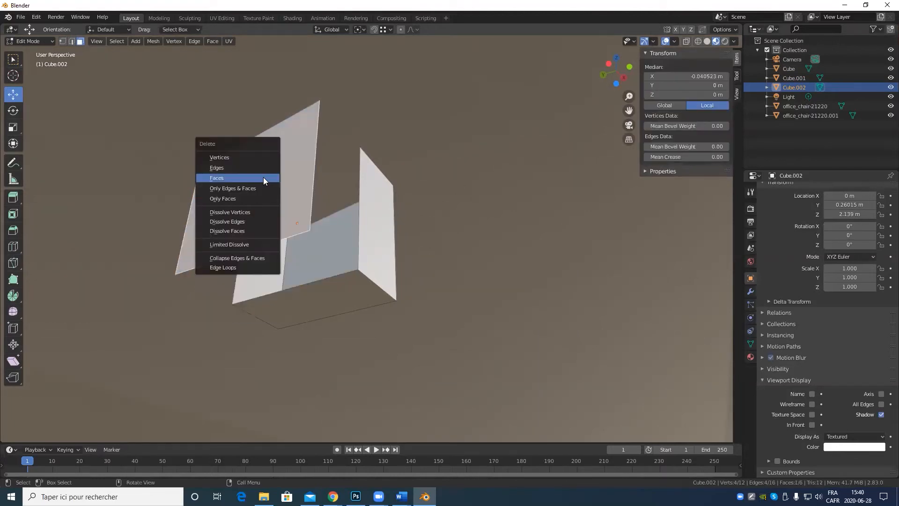
left_click(263, 177)
Return to Object Mode and add a Mirror modifier to the half cube.
middle_click_drag(263, 177, 365, 281)
middle_click_drag(378, 339, 450, 341)
key("Tab")
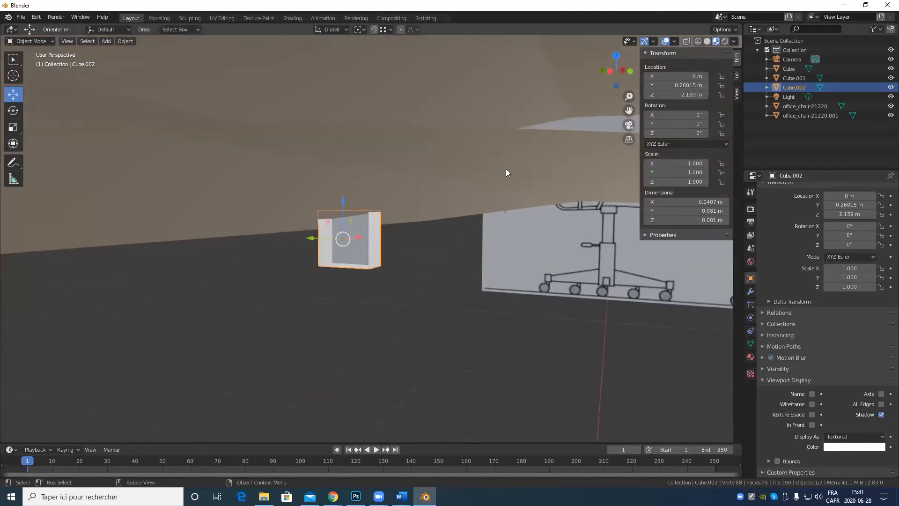
left_click(750, 293)
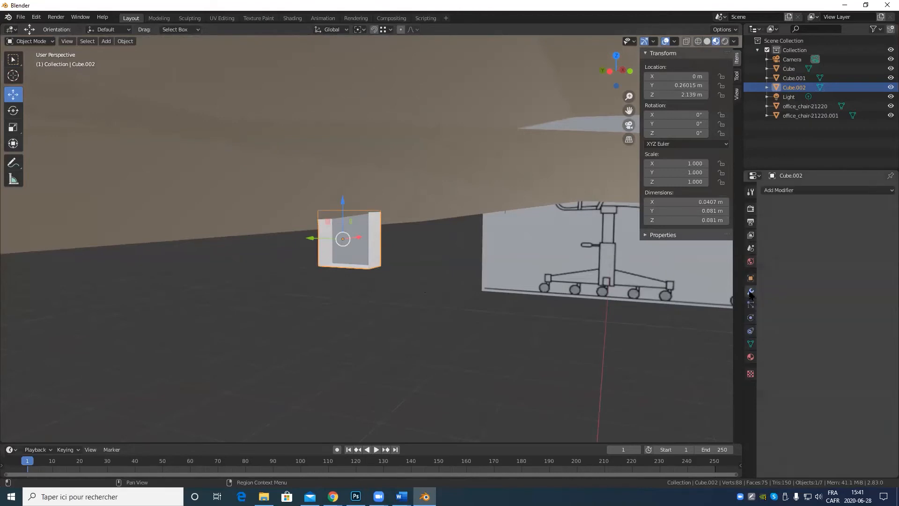
left_click(790, 190)
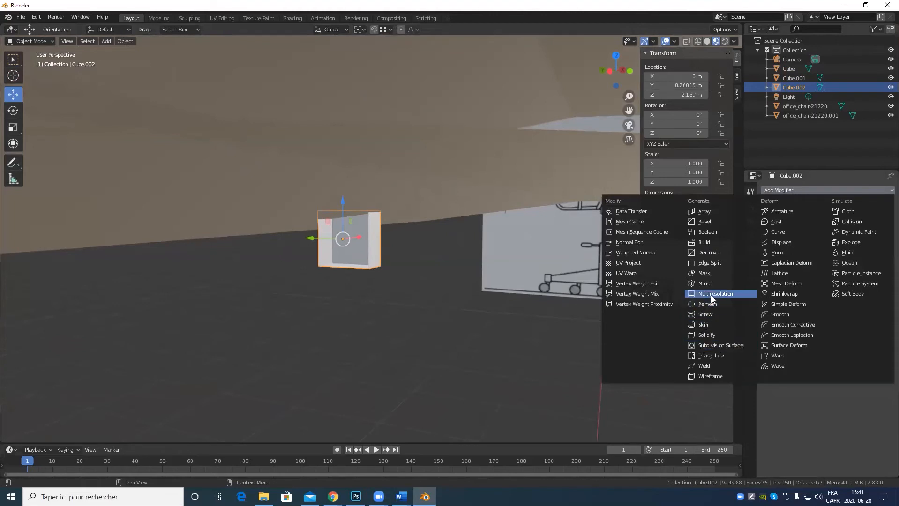
left_click(705, 283)
In Edit Mode, turn off the X axis of the half cube's Mirror modifier.
middle_click_drag(611, 300, 377, 251)
scroll(391, 274, "up", 5)
key("Tab")
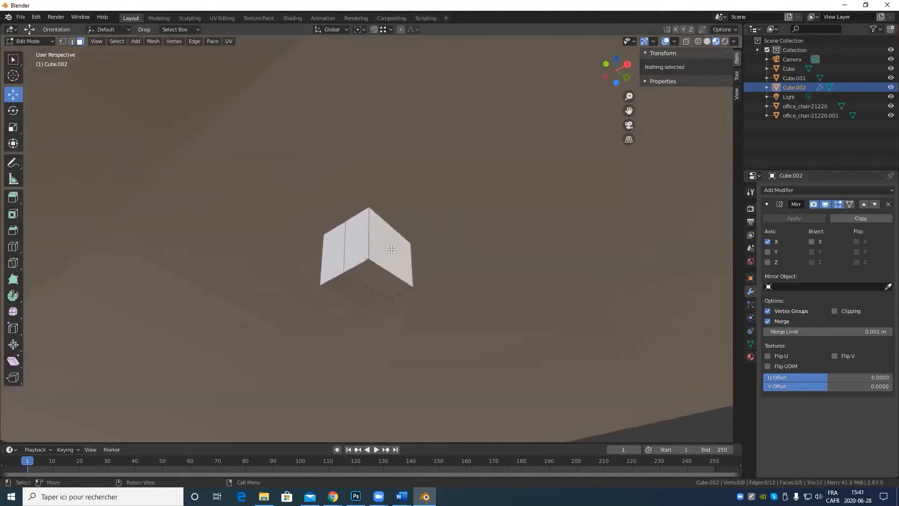
left_click(767, 242)
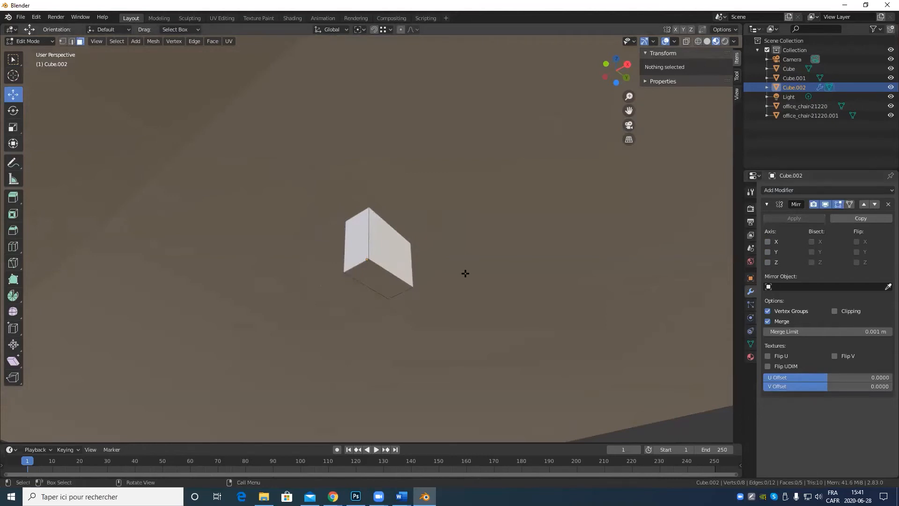
Turn the X axis of the half cube's Mirror modifier back on and select the half cube's outer end face.
middle_click_drag(427, 297, 375, 381)
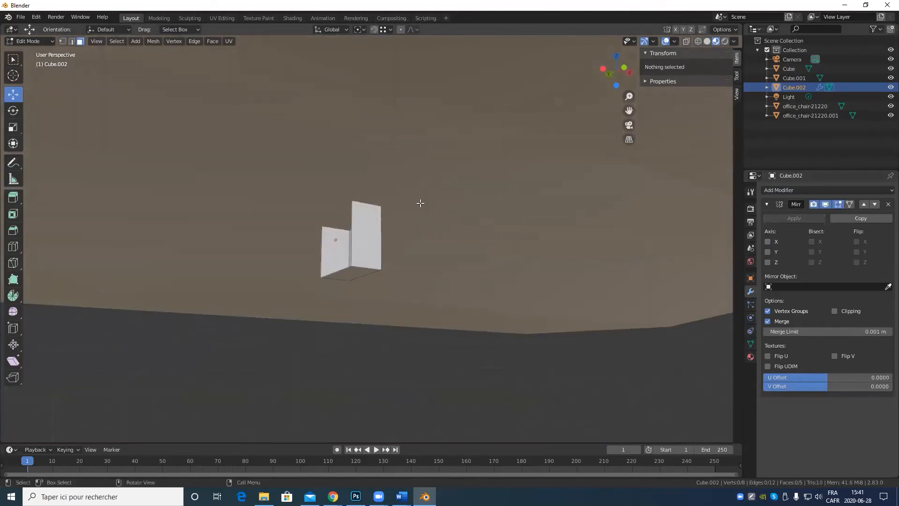
left_click(767, 242)
scroll(401, 260, "up", 2)
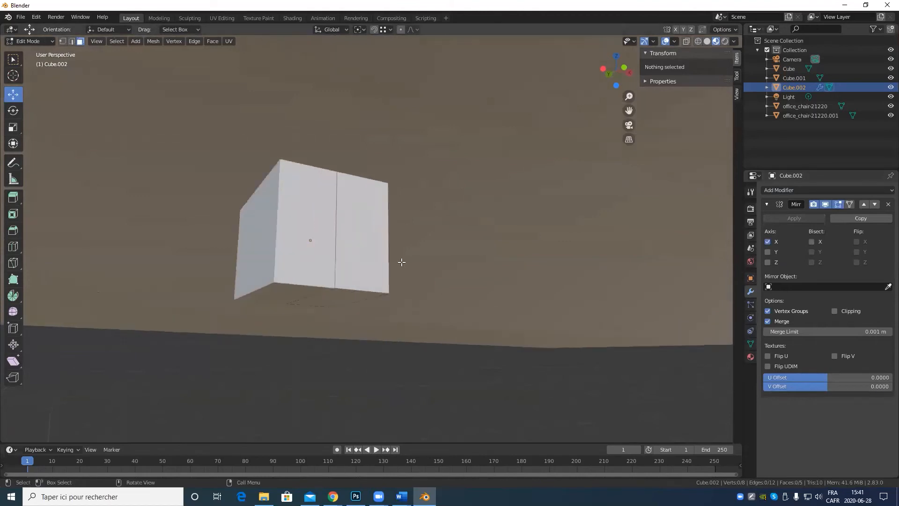
middle_click_drag(402, 260, 371, 212)
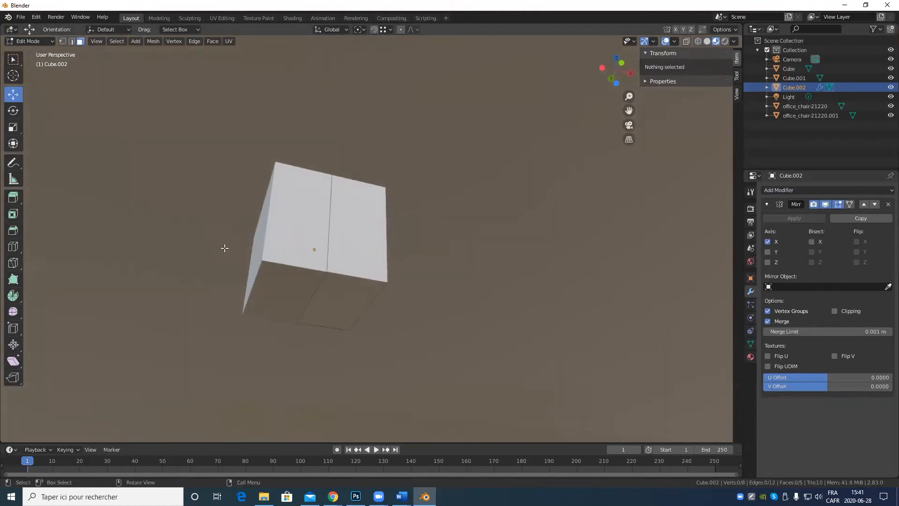
middle_click_drag(225, 248, 395, 265)
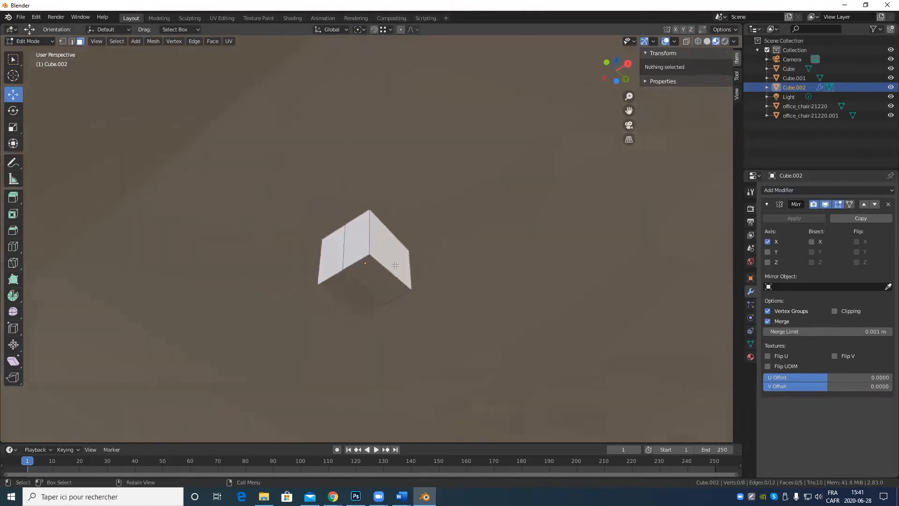
left_click(392, 251)
key("g")
key("x")
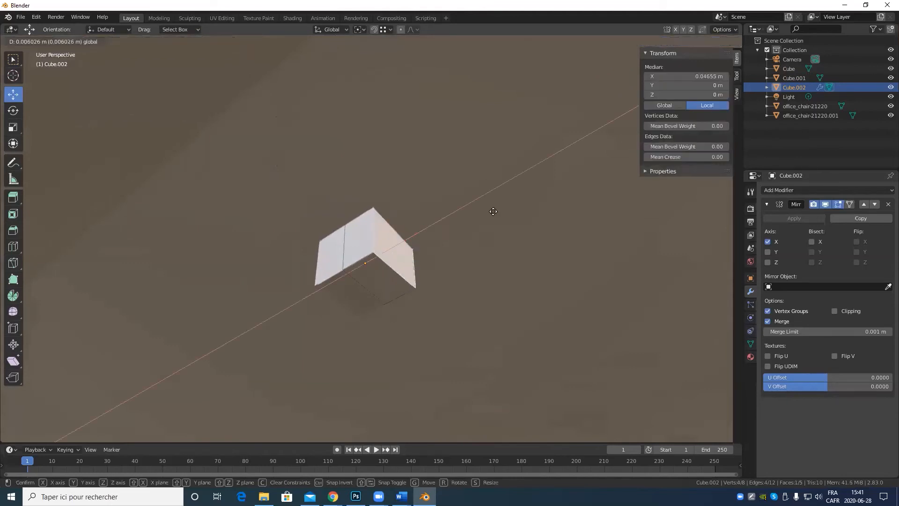
key("Escape")
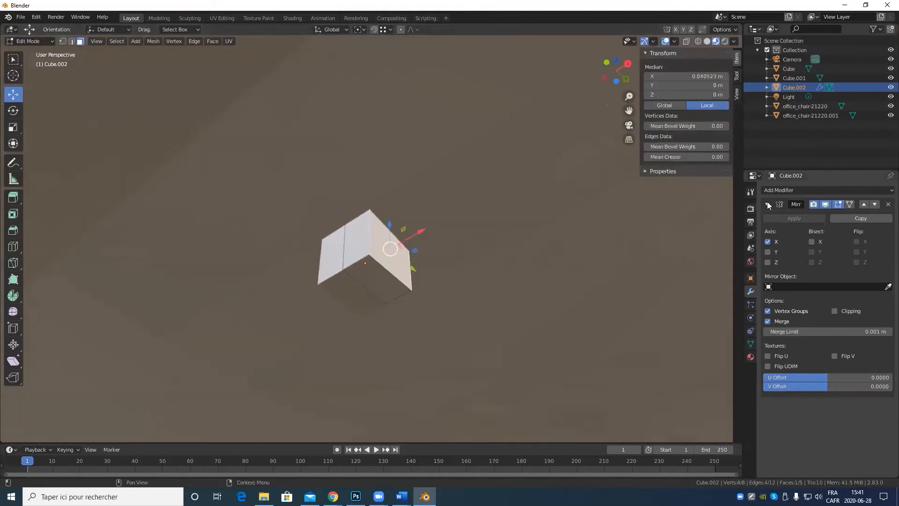
In front view, move the selected end face about 1.19 m along X to the seat's lower corner in the drawing.
key("KP_Decimal")
key("KP_1")
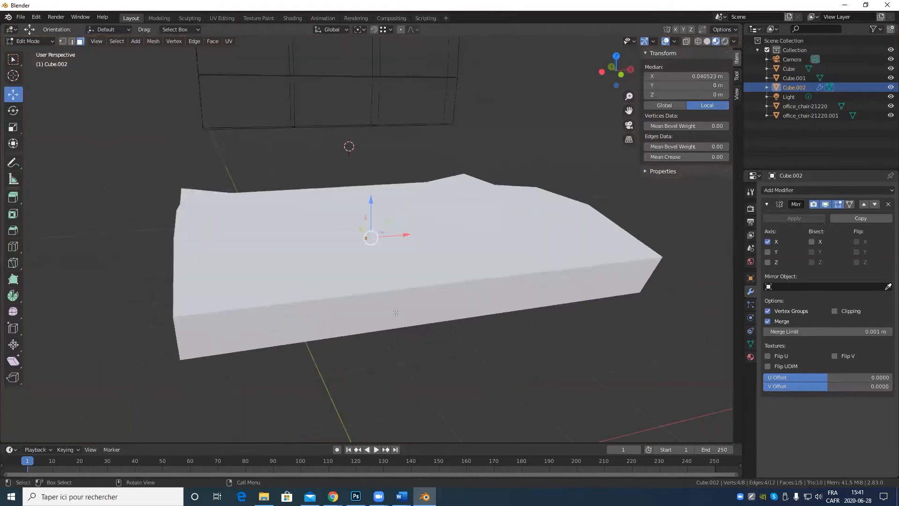
scroll(396, 313, "up", 4)
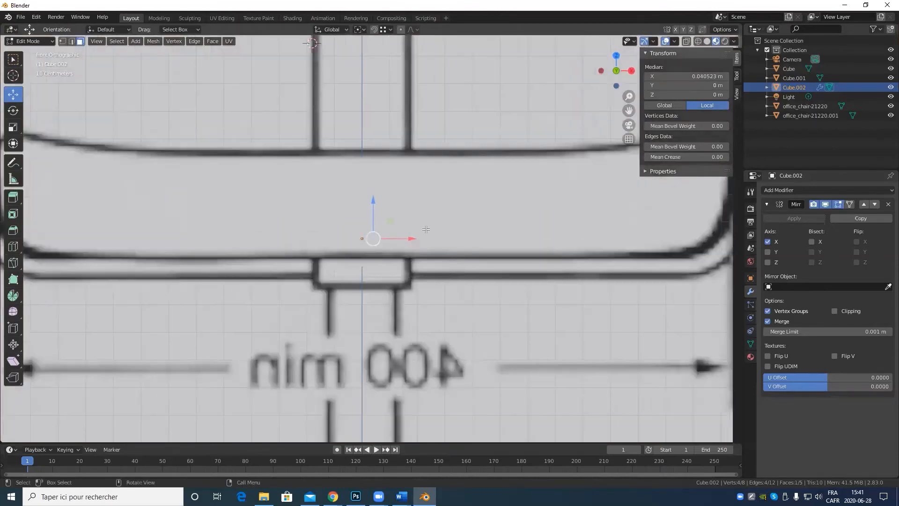
left_click_drag(413, 236, 656, 253)
left_click_drag(732, 245, 3, 258)
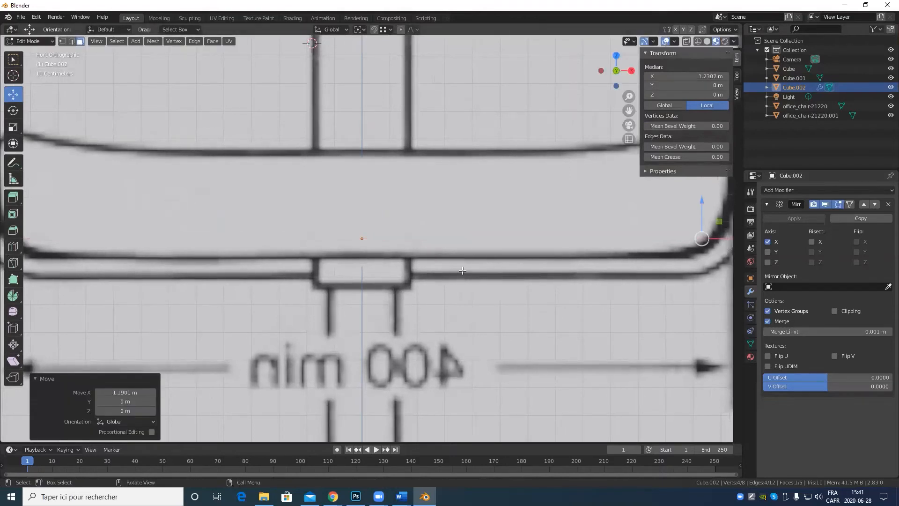
Extrude the end face about 0.124 m further along X into the frame's bend and activate the Rotate tool.
scroll(463, 270, "down", 3)
scroll(299, 288, "up", 5)
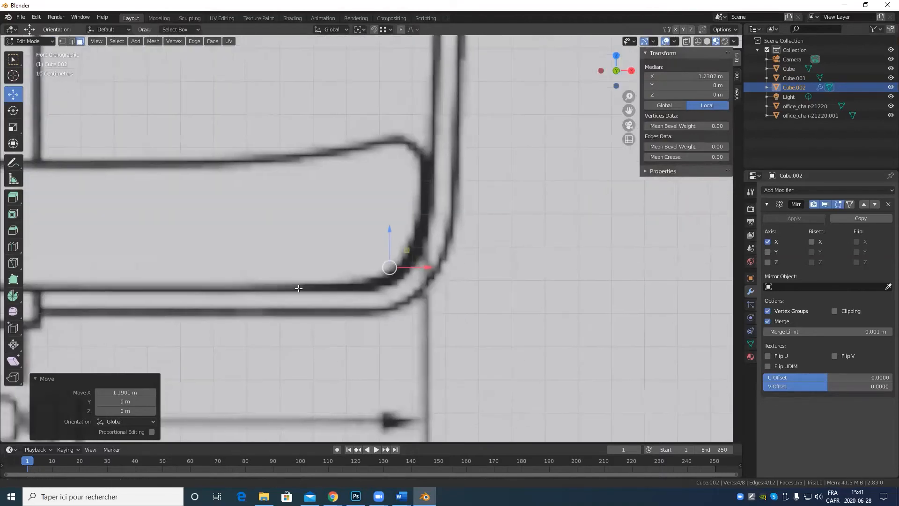
middle_click_drag(299, 288, 295, 287, "shift")
key("e")
right_click(419, 256)
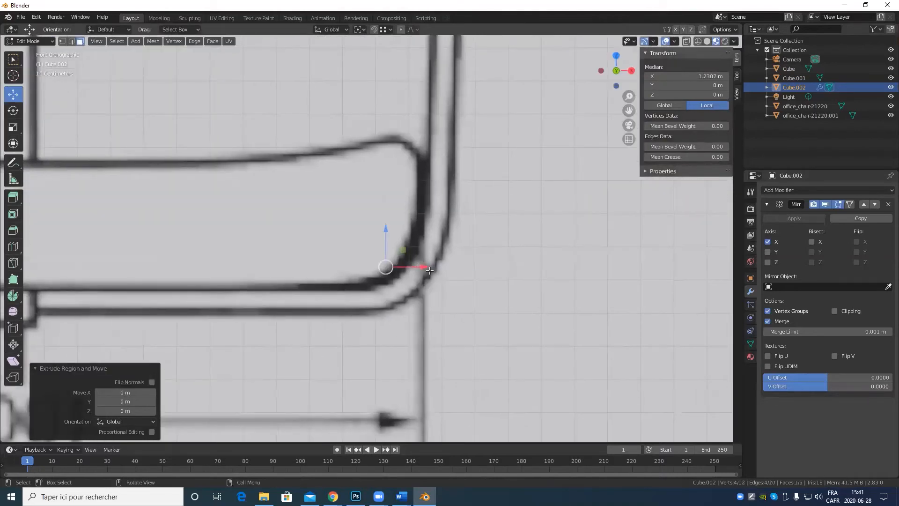
left_click_drag(429, 267, 469, 268)
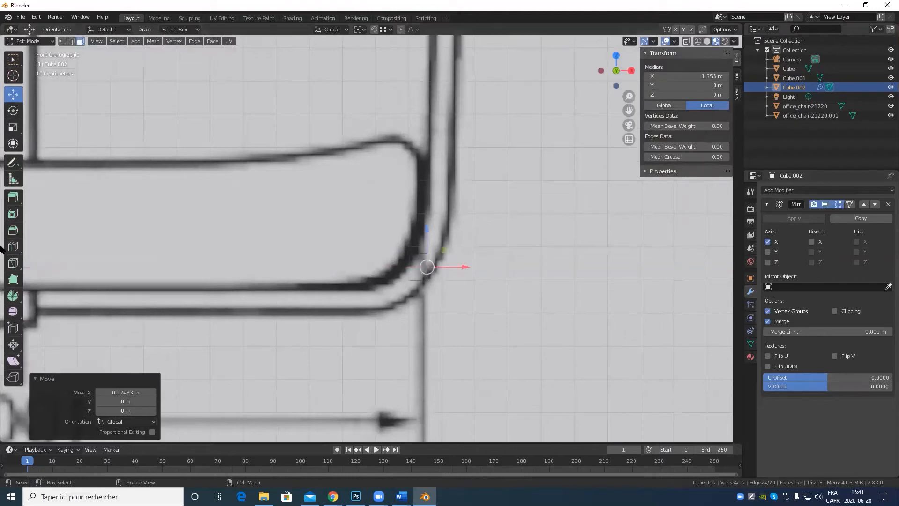
left_click(13, 111)
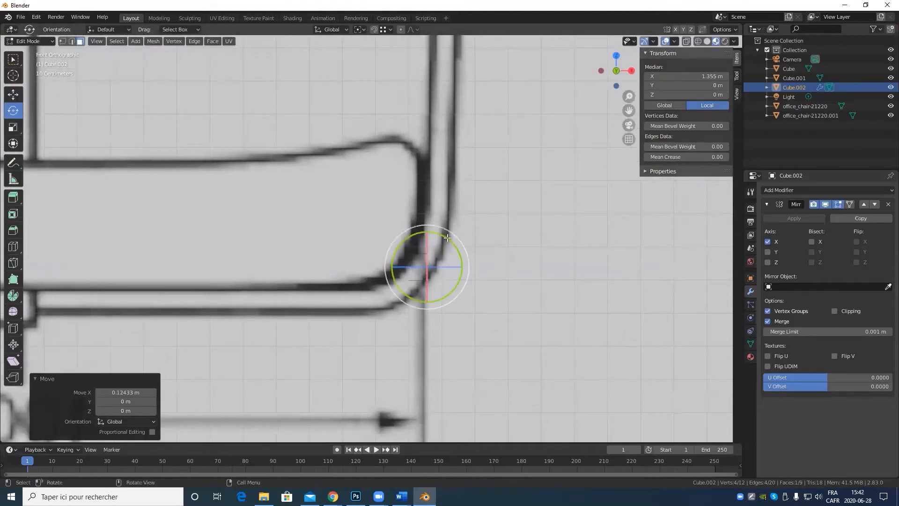
mouse_move(405, 240)
left_mouse_down()
mouse_move(429, 234)
mouse_move(412, 240)
left_mouse_up()
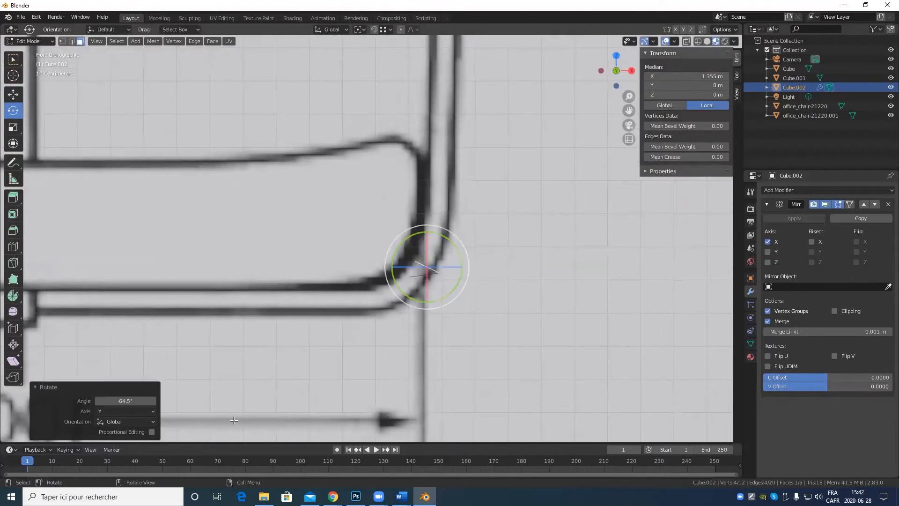
left_click(124, 401)
key("Return")
key("ctrl+z")
Rotate the extruded end face by -45° about the Y axis.
left_click_drag(450, 239, 408, 245)
left_click(123, 401)
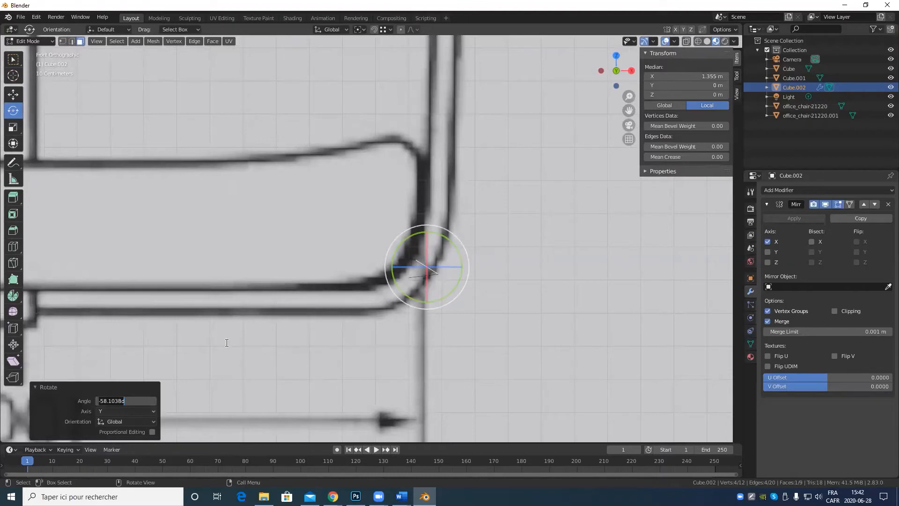
key("Return")
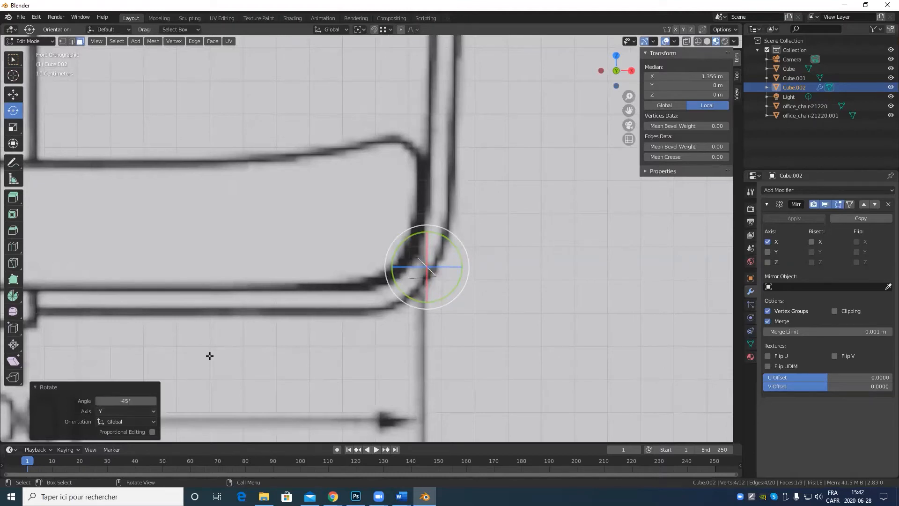
In front view, move the angled end face about 0.01 m along X and 0.04 m up to follow the frame's bend.
scroll(497, 187, "down", 4)
scroll(663, 324, "up", 5)
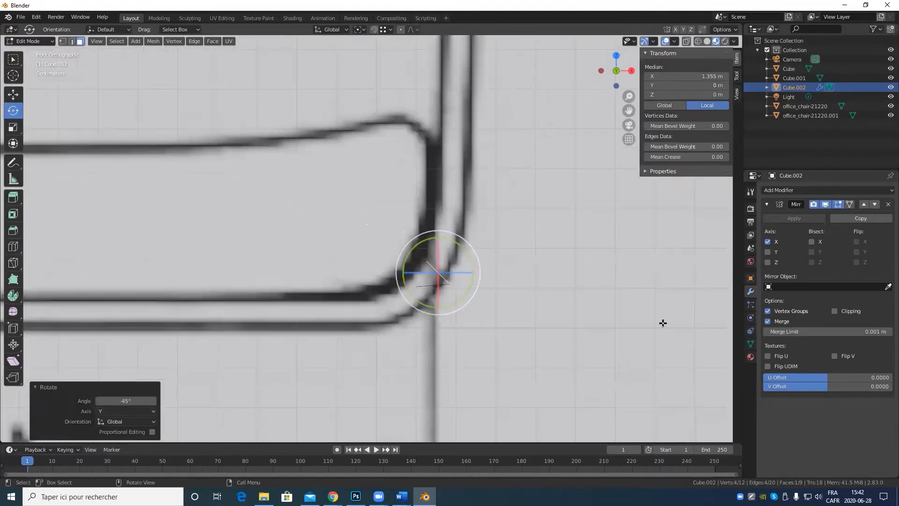
mouse_move(663, 323)
middle_mouse_down()
mouse_move(612, 302)
mouse_move(617, 286)
middle_mouse_up()
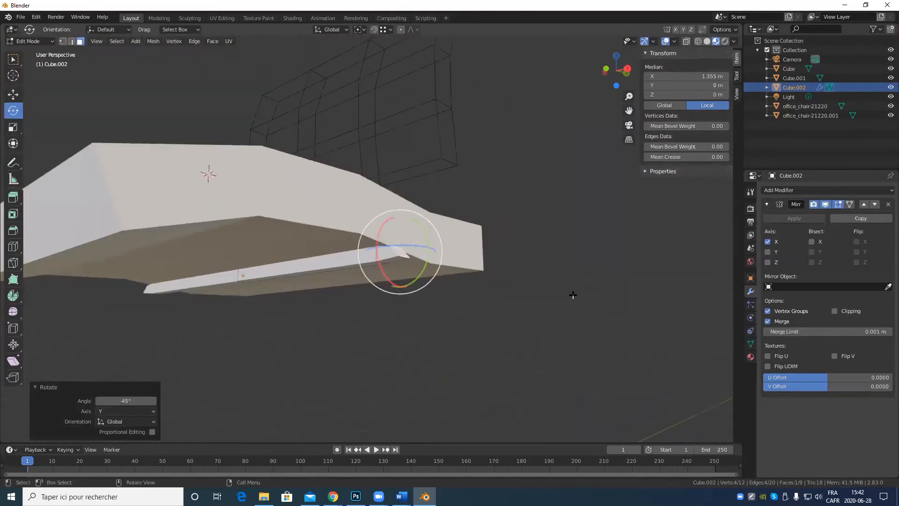
key("KP_1")
scroll(572, 295, "up", 5)
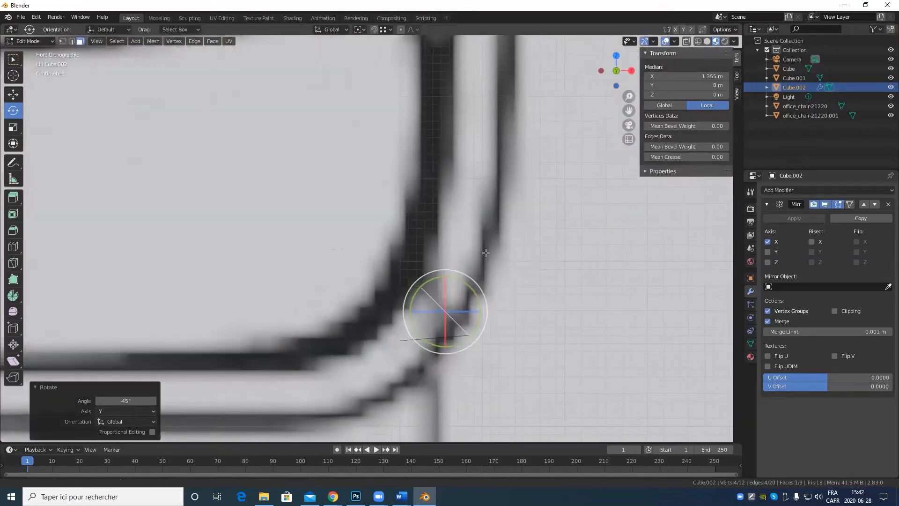
middle_click_drag(486, 253, 459, 254, "shift")
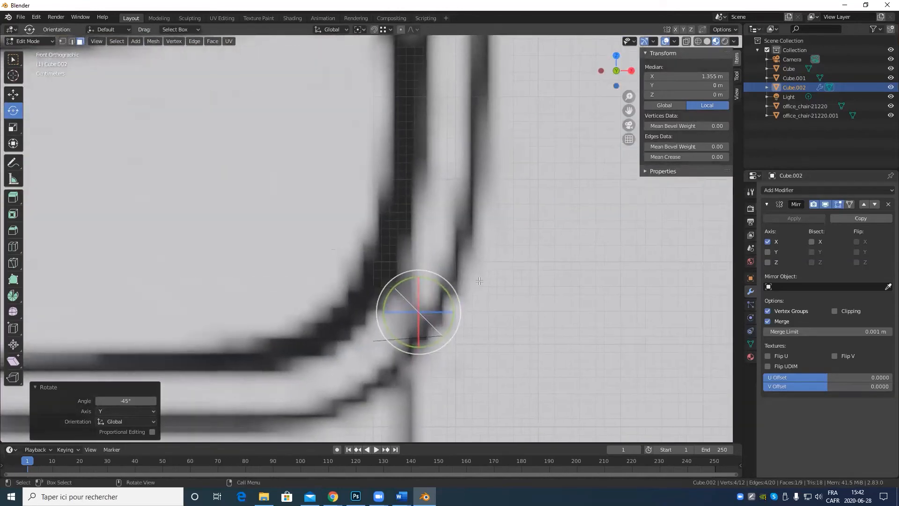
left_click(10, 92)
left_click_drag(444, 292, 447, 258)
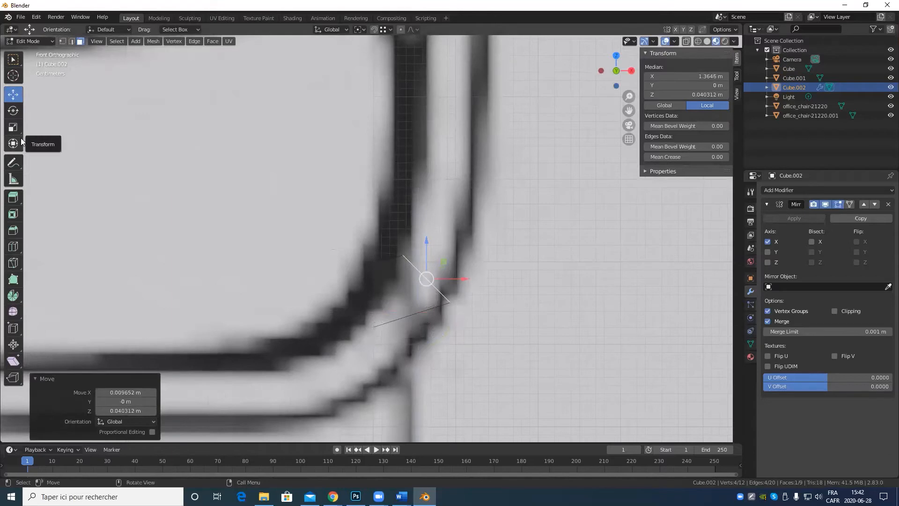
In front view, extrude the angled end face and move the new face about 0.19 m up along Z.
key("KP_0")
key("KP_1")
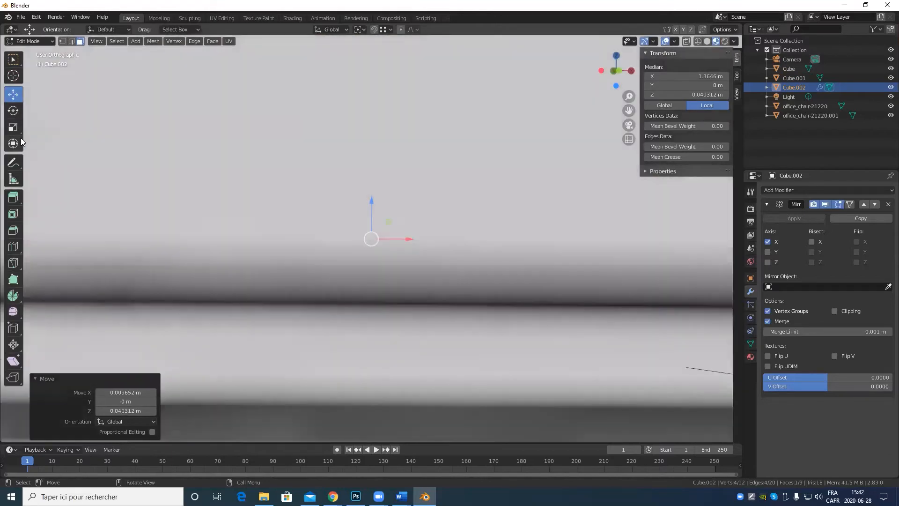
middle_click_drag(307, 217, 372, 224)
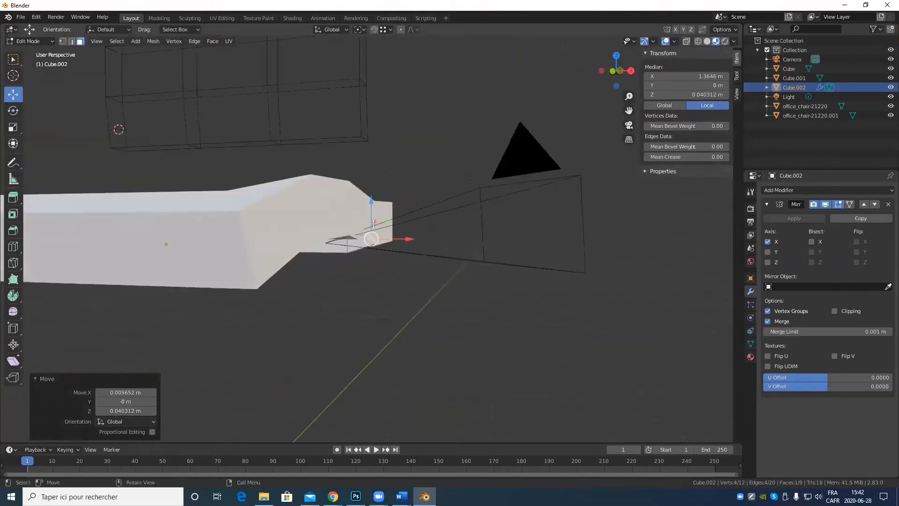
key("KP_1")
key("e")
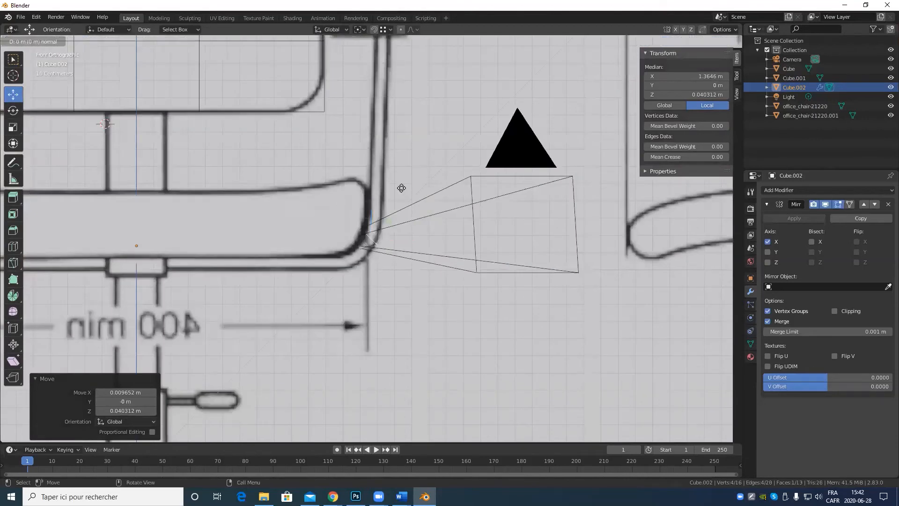
key("Escape")
left_click_drag(372, 203, 370, 171)
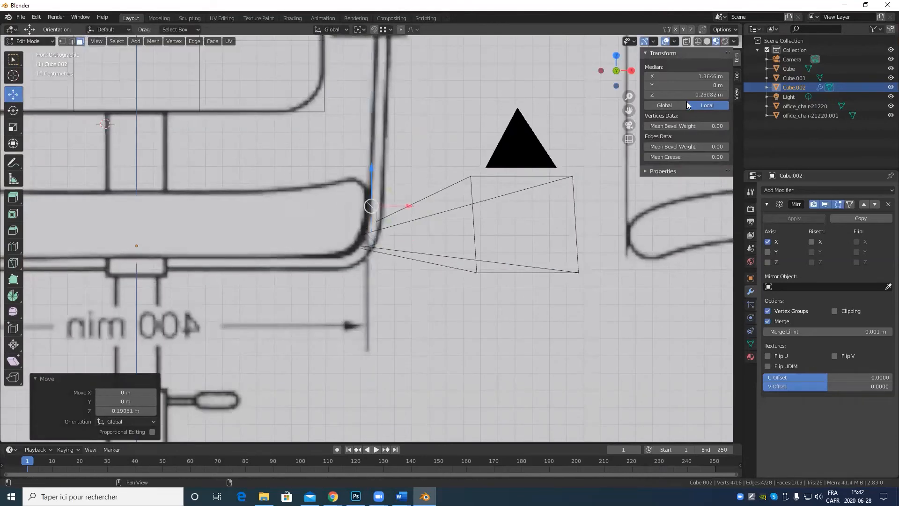
Rotate the new end face by -45° about the Y axis so it lies horizontal.
left_click(13, 111)
left_click_drag(403, 187, 373, 182)
left_click(128, 398)
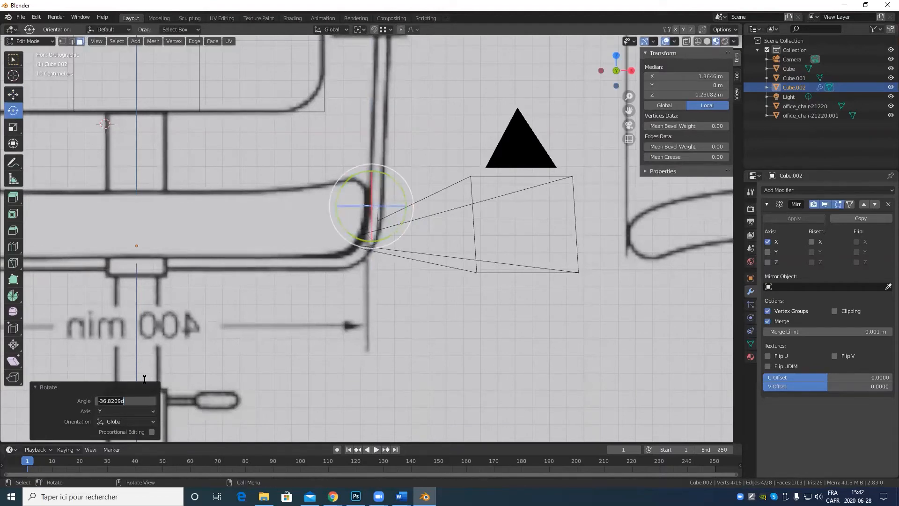
type("-45")
key("Return")
Move the horizontal end face about 0.025 m along X to centre it between the armrest post's outlines.
scroll(440, 234, "up", 5)
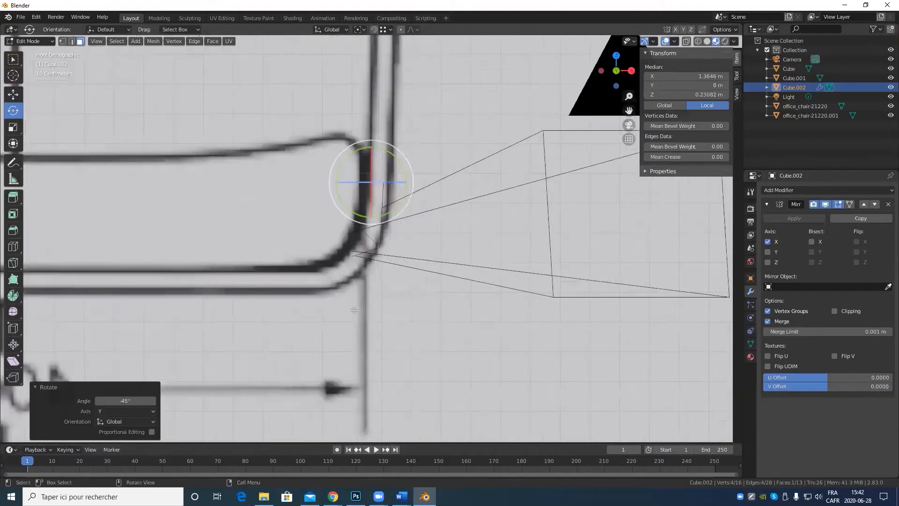
middle_click_drag(452, 146, 416, 243, "shift")
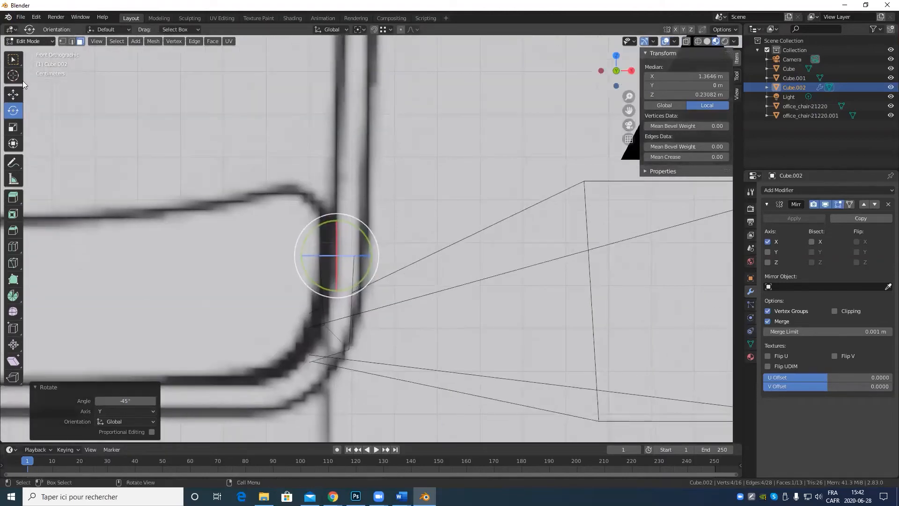
left_click(13, 94)
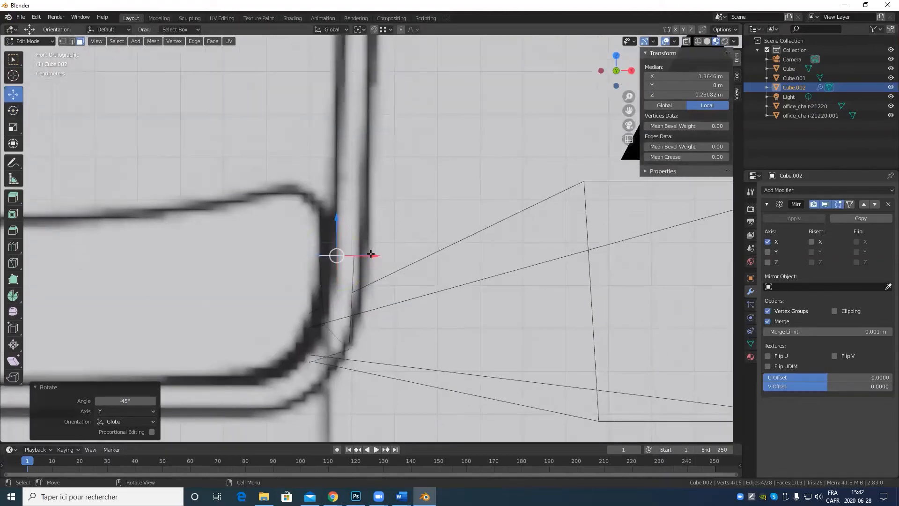
left_click_drag(371, 254, 382, 253)
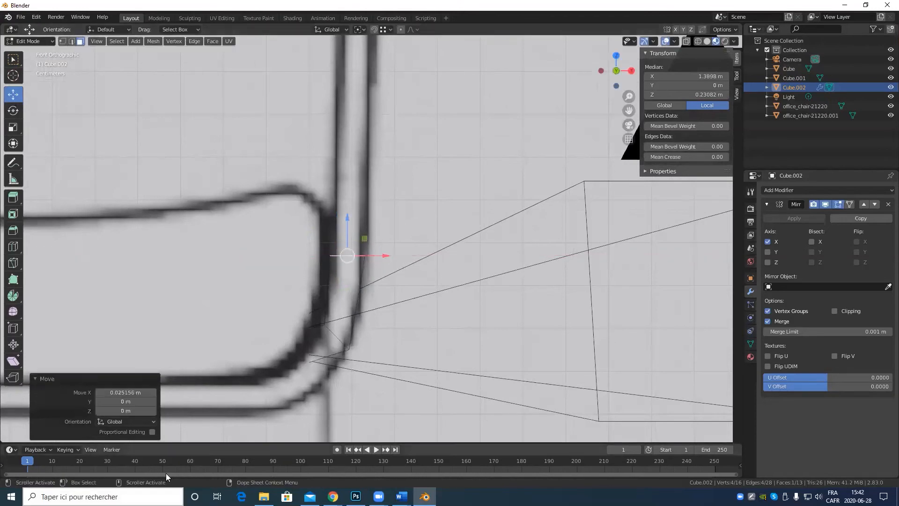
In front view, extrude the end face about 0.99 m up along Z to the underside of the armrest.
scroll(432, 314, "down", 4)
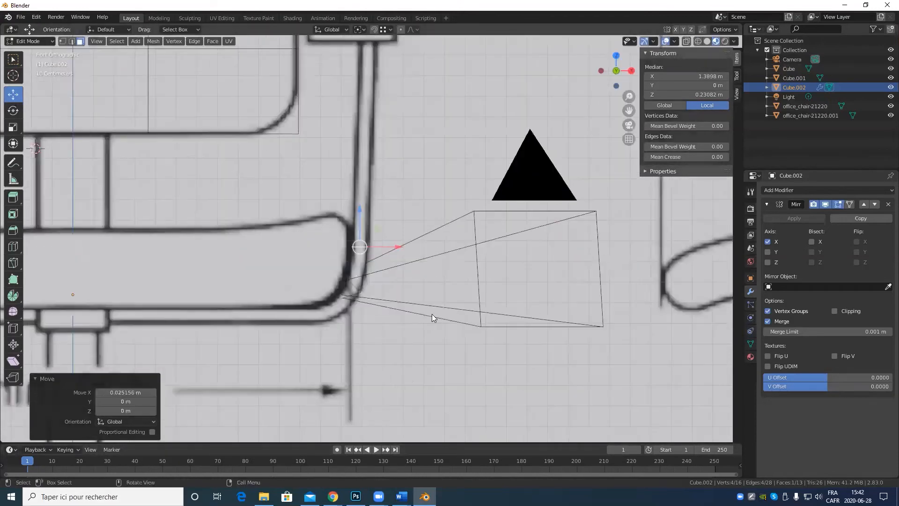
middle_click_drag(289, 339, 55, 311)
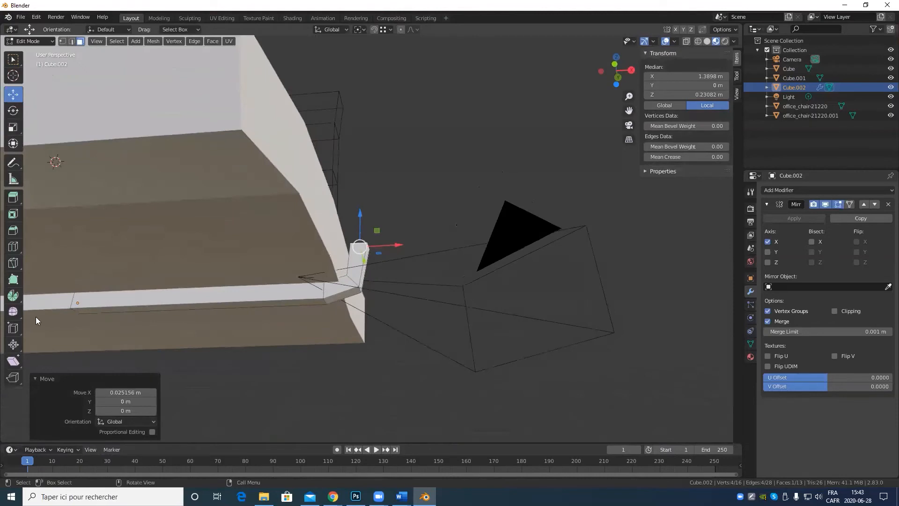
key("KP_1")
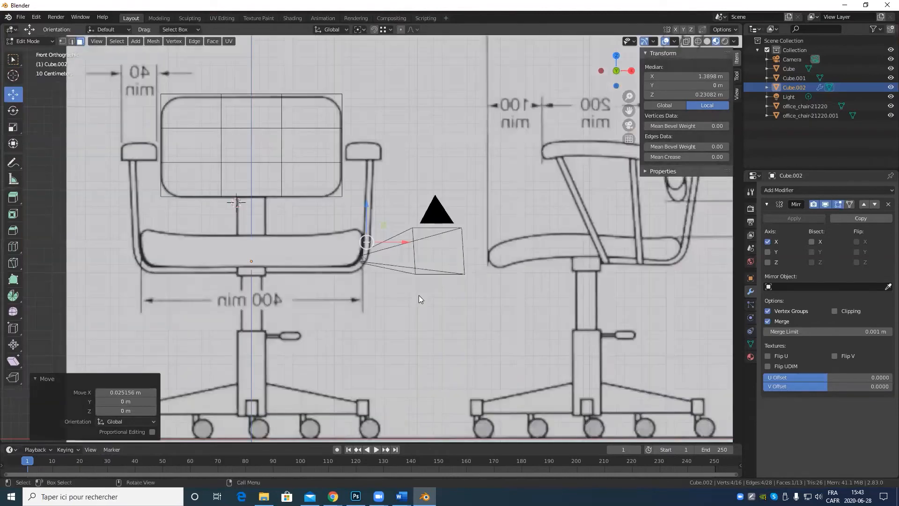
key("e")
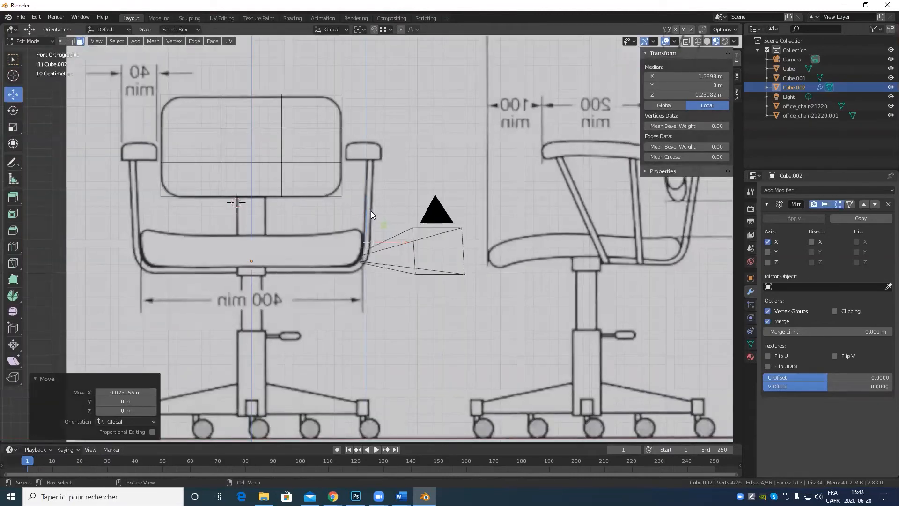
right_click(371, 211)
left_click_drag(370, 212, 374, 131)
scroll(372, 161, "up", 6)
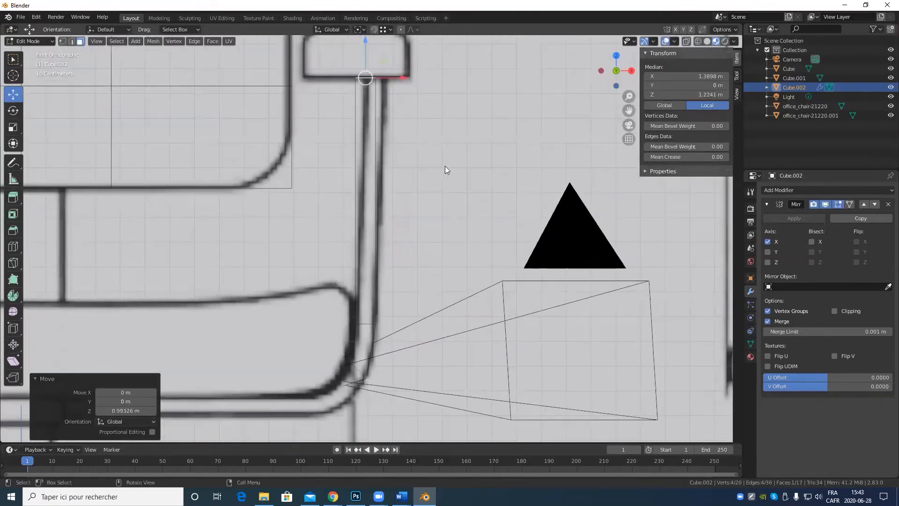
Move the post's top end face about 0.038 m along X and, in side view, about -0.55 m along Y to the front support's top.
middle_click_drag(431, 105, 423, 157, "shift")
left_click_drag(399, 129, 409, 129)
key("KP_3")
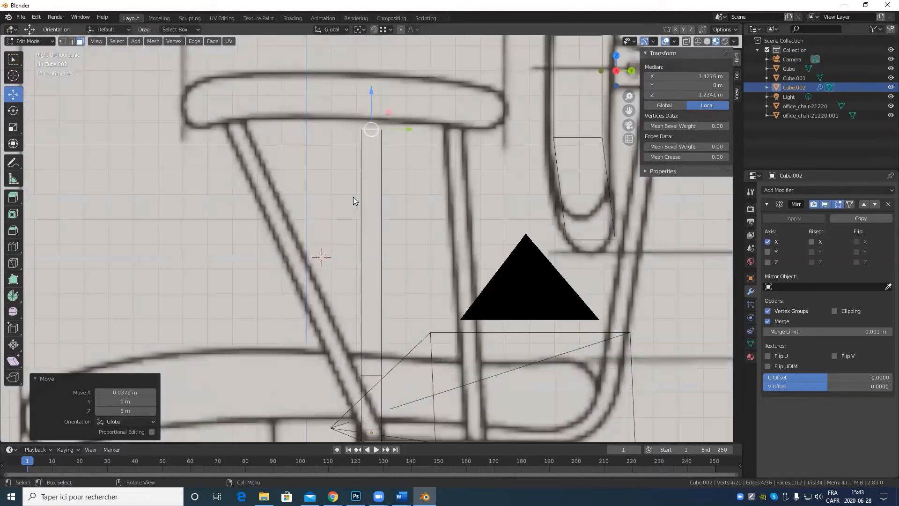
scroll(296, 278, "down", 6)
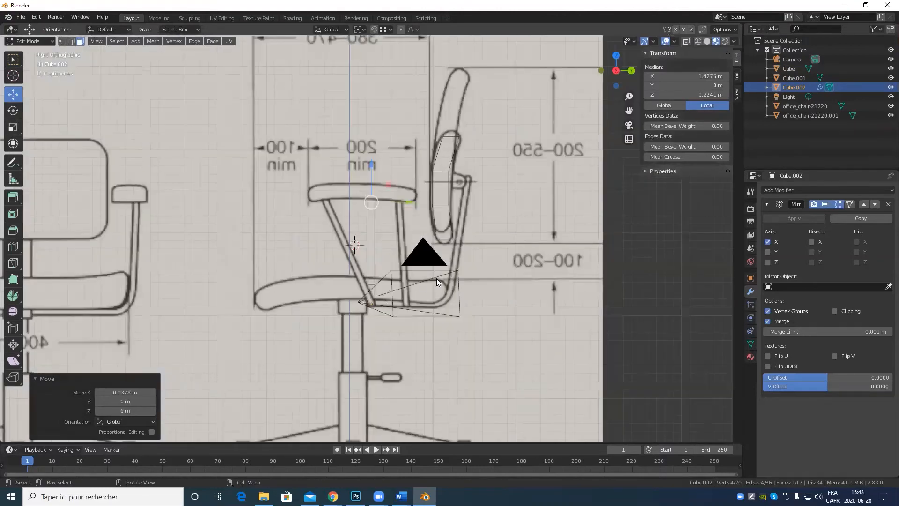
mouse_move(436, 278)
middle_mouse_down()
mouse_move(433, 258)
mouse_move(421, 273)
middle_mouse_up()
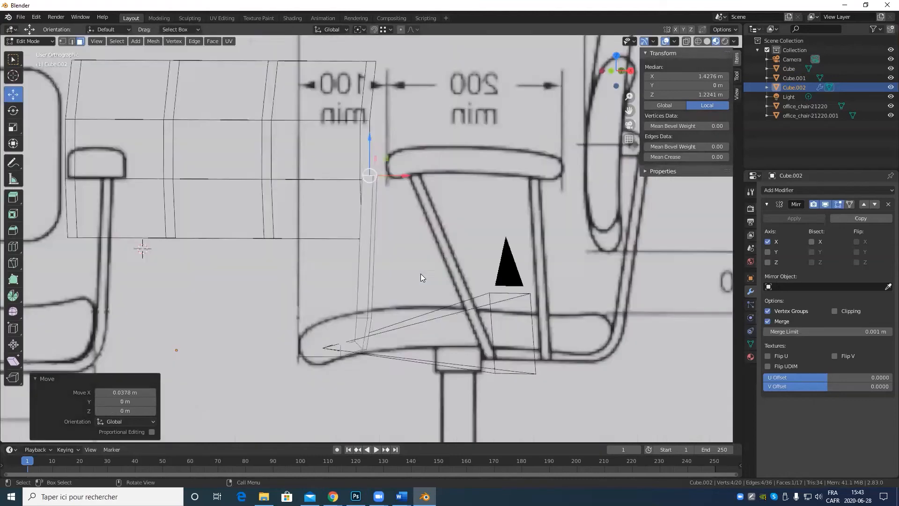
key("KP_1")
key("KP_3")
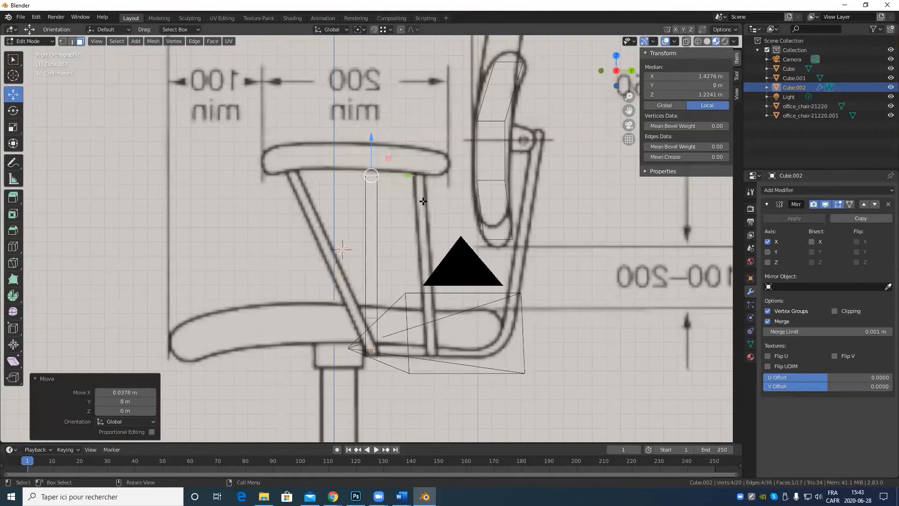
left_click_drag(416, 173, 331, 169)
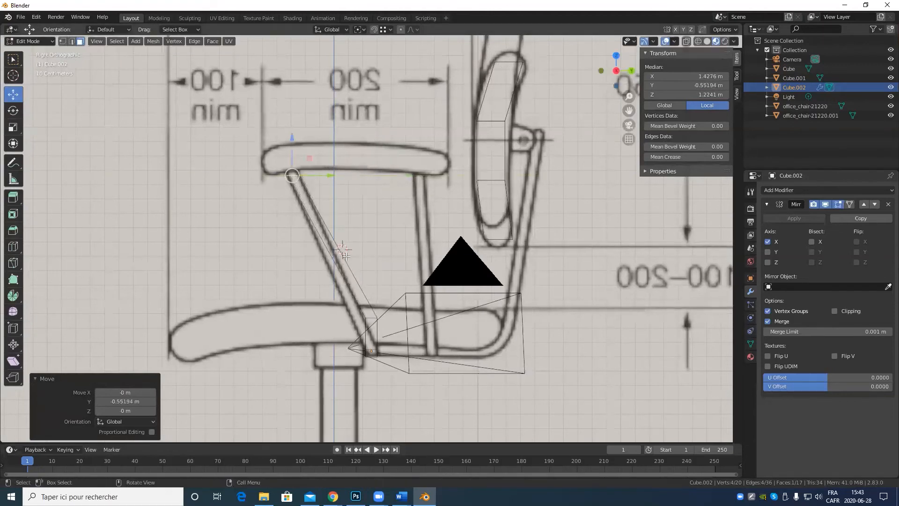
Select the vertex loop at the slanted post's lower end and move it about -0.095 m along Y onto the drawn support bar.
scroll(352, 310, "up", 1)
left_click(373, 333, "alt")
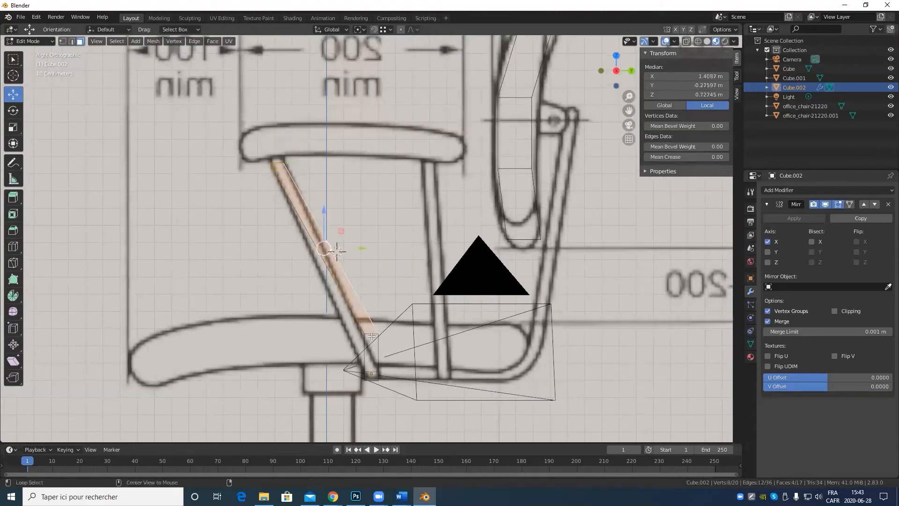
key("2")
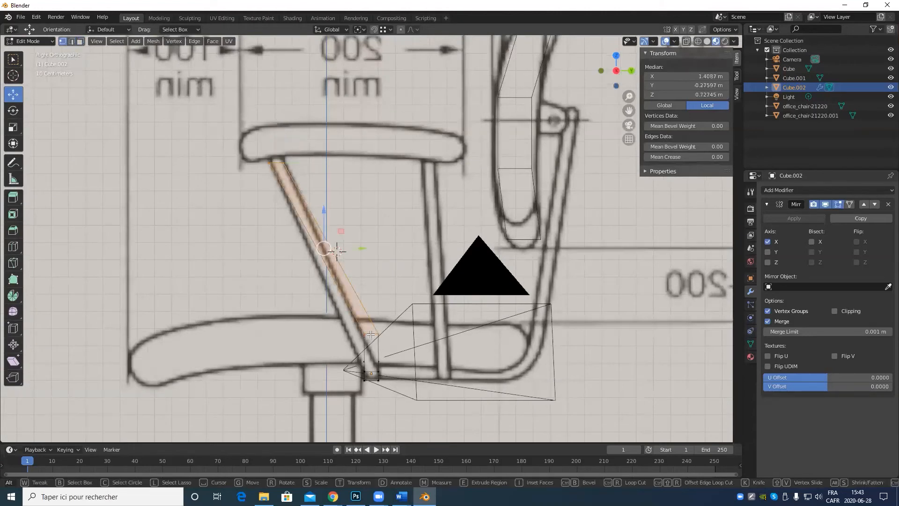
left_click(371, 332, "alt")
key("g")
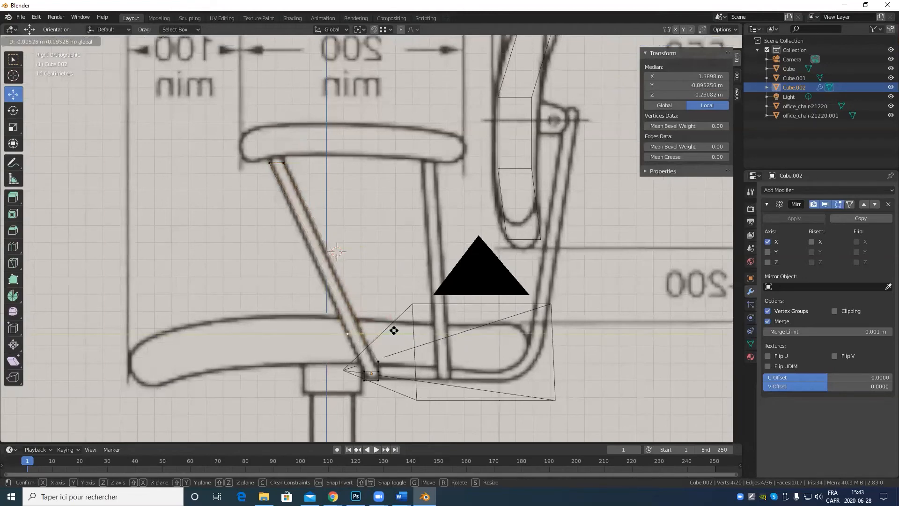
left_click(394, 330)
middle_click_drag(354, 237, 386, 311, "shift")
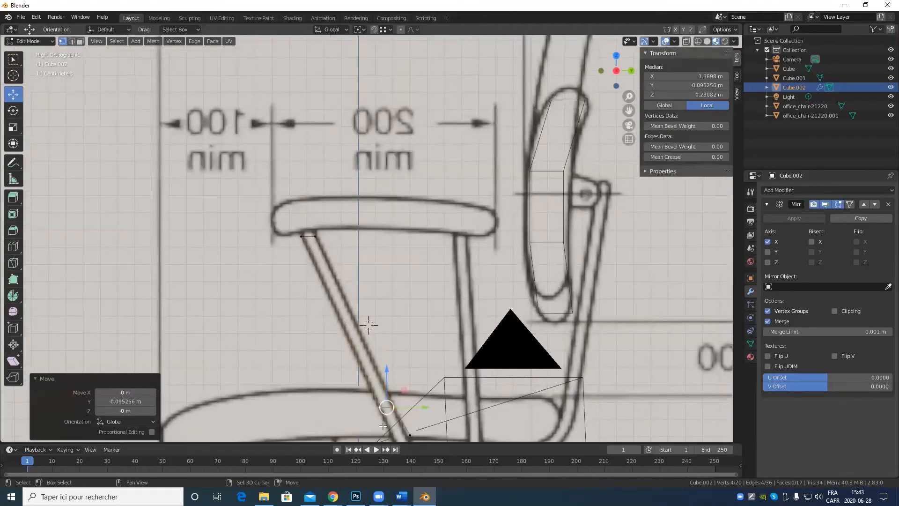
middle_click_drag(383, 426, 364, 227, "shift")
scroll(400, 232, "up", 5)
left_click(404, 229, "alt")
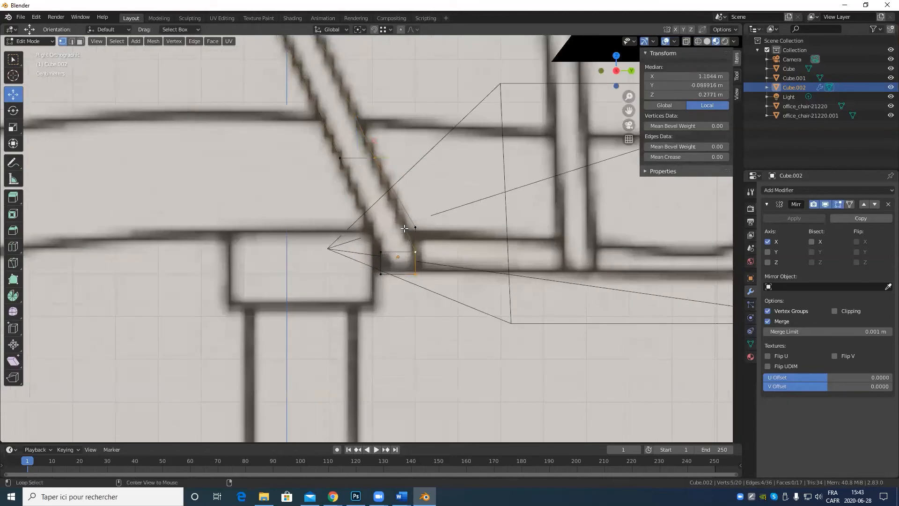
left_click(415, 247, "alt")
middle_click_drag(428, 252, 361, 225)
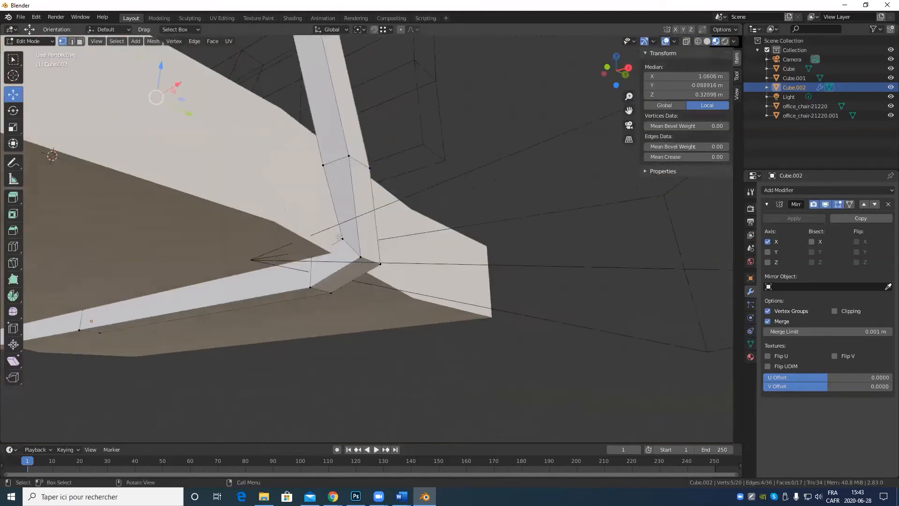
middle_click_drag(475, 242, 422, 263)
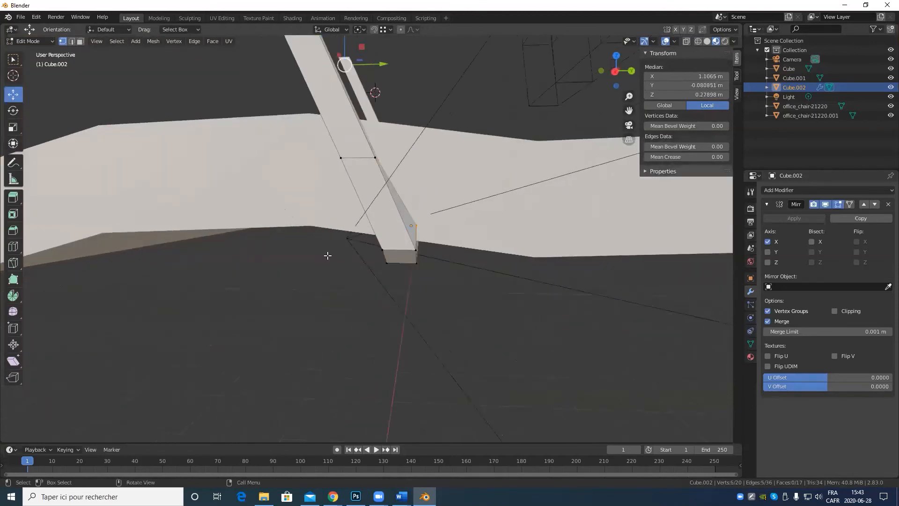
key("KP_3")
key("KP_1")
key("KP_3")
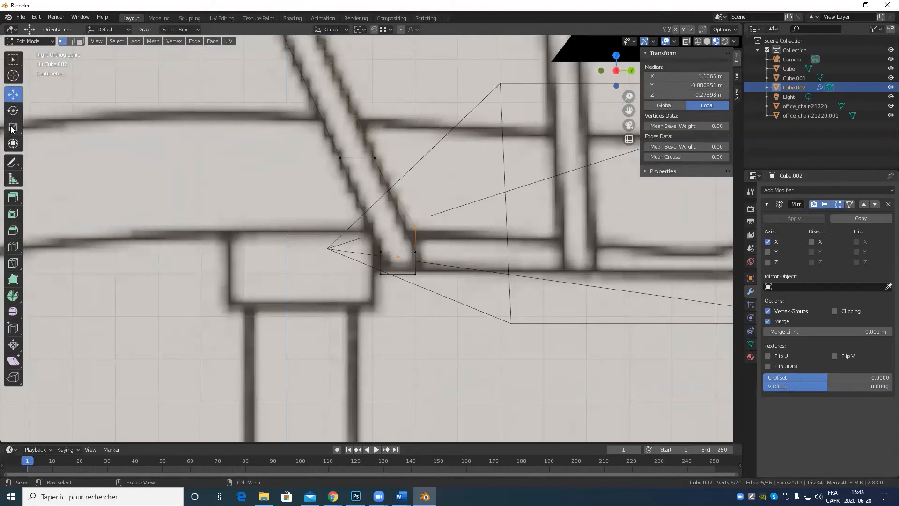
scroll(371, 221, "down", 6)
scroll(381, 178, "up", 3)
scroll(383, 135, "down", 2)
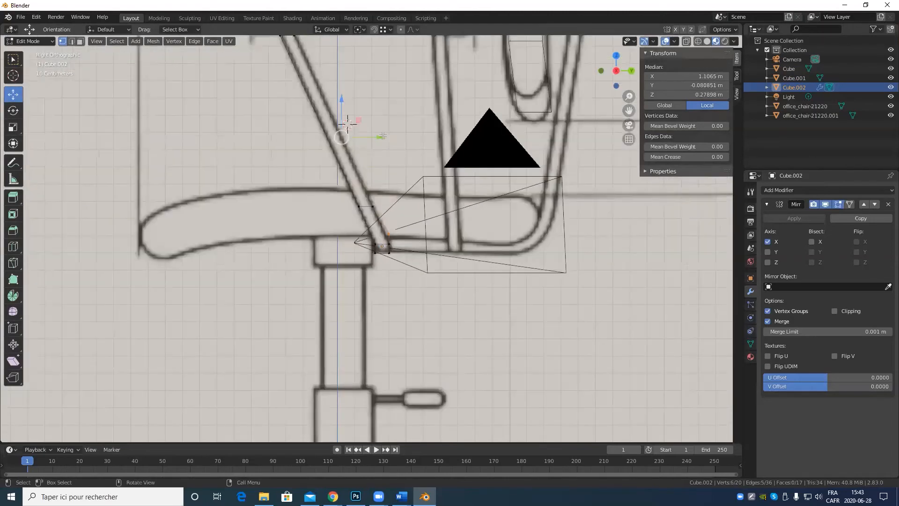
Select the two inner upper vertices of the bend beneath the post and move them about -0.026 m along Y in side view.
left_click(390, 234)
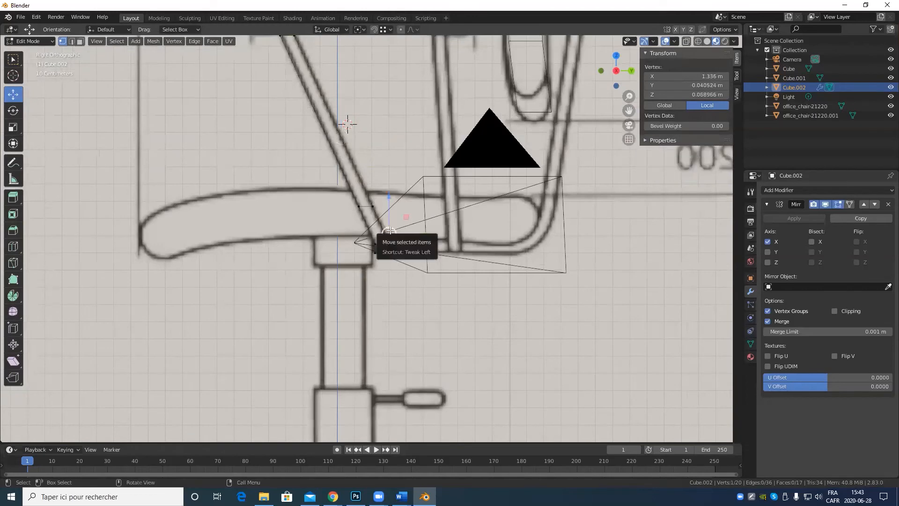
key("KP_Decimal")
middle_click_drag(249, 316, 347, 269)
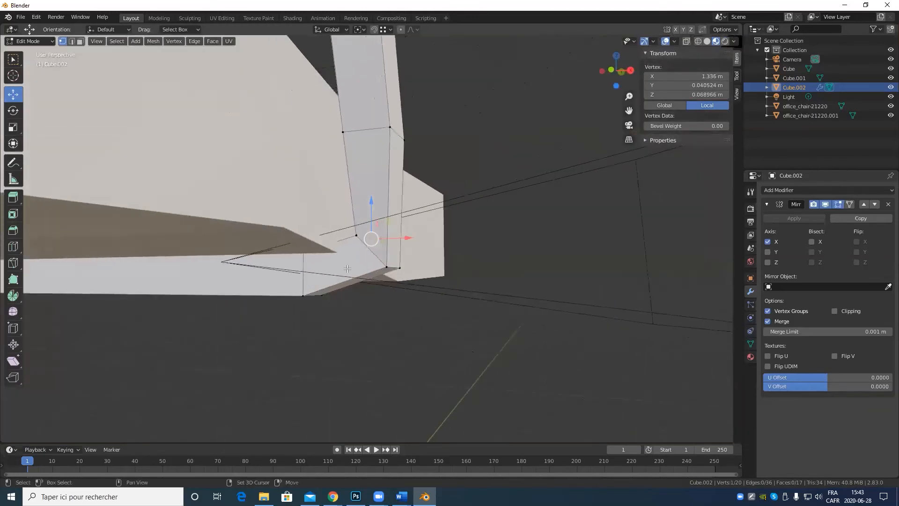
left_click(350, 243, "shift")
key("KP_3")
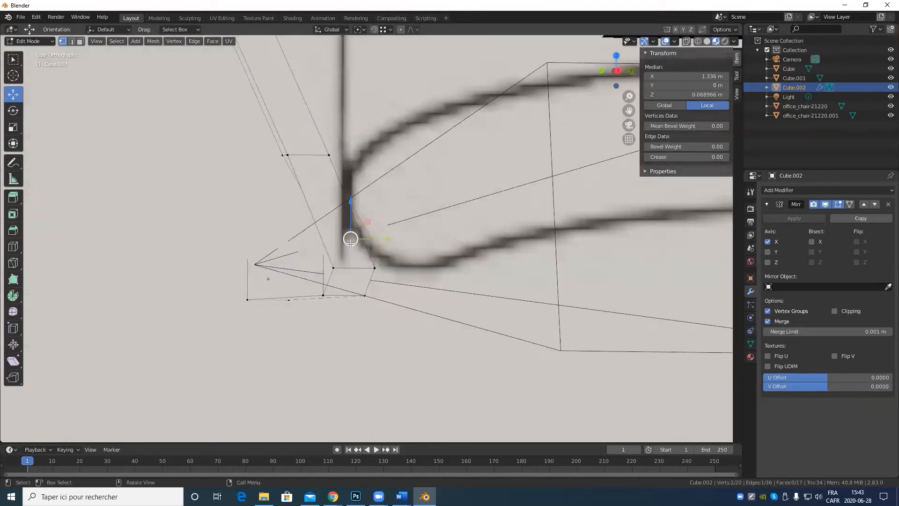
left_click_drag(392, 238, 381, 243)
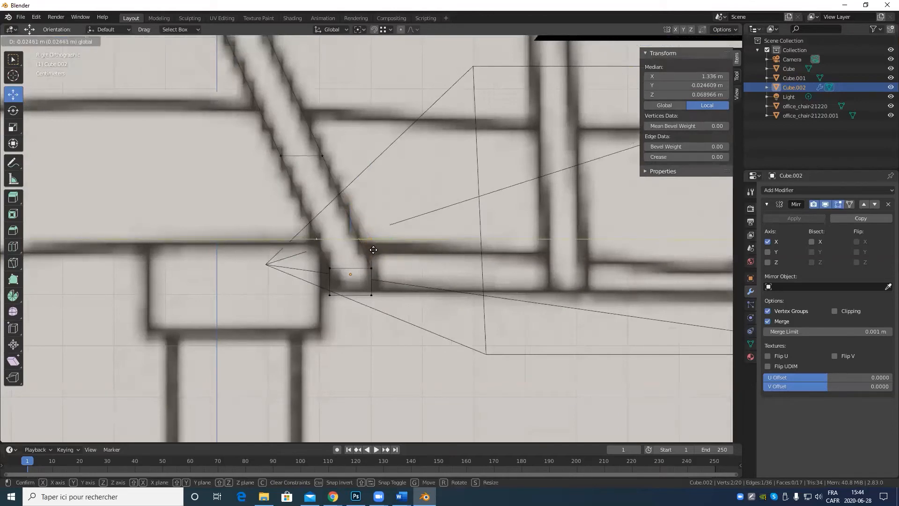
left_click_drag(372, 250, 373, 251)
Compare the reshaped support with the front and side drawings, and return to Object Mode to see both mirrored sides.
scroll(409, 299, "up", 4)
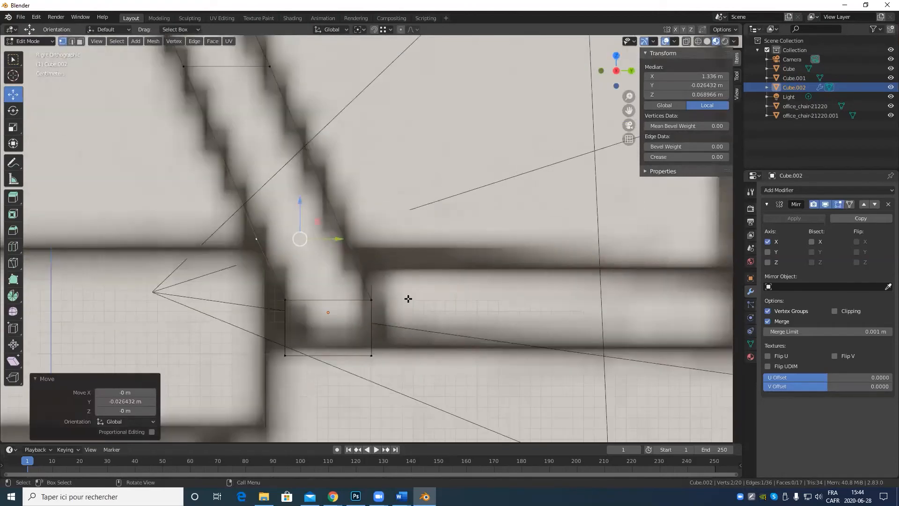
middle_click_drag(409, 298, 377, 329)
middle_click_drag(373, 268, 385, 274)
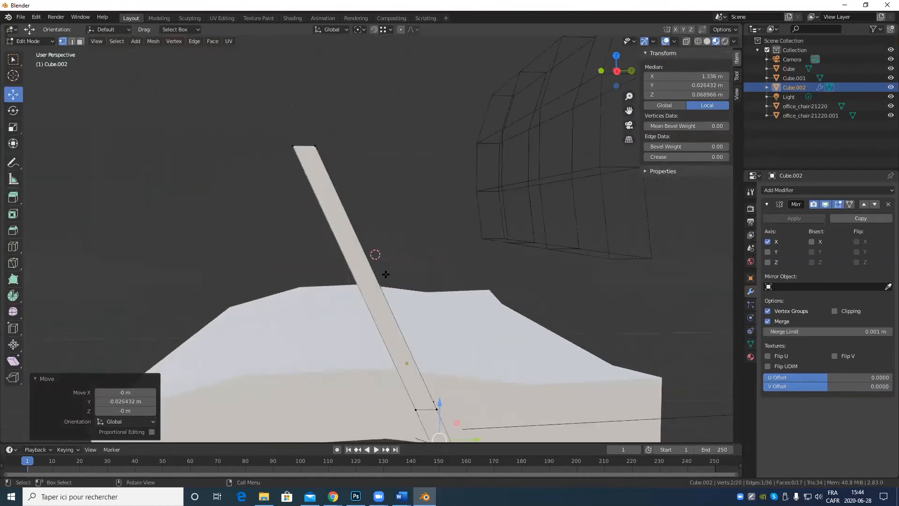
key("KP_1")
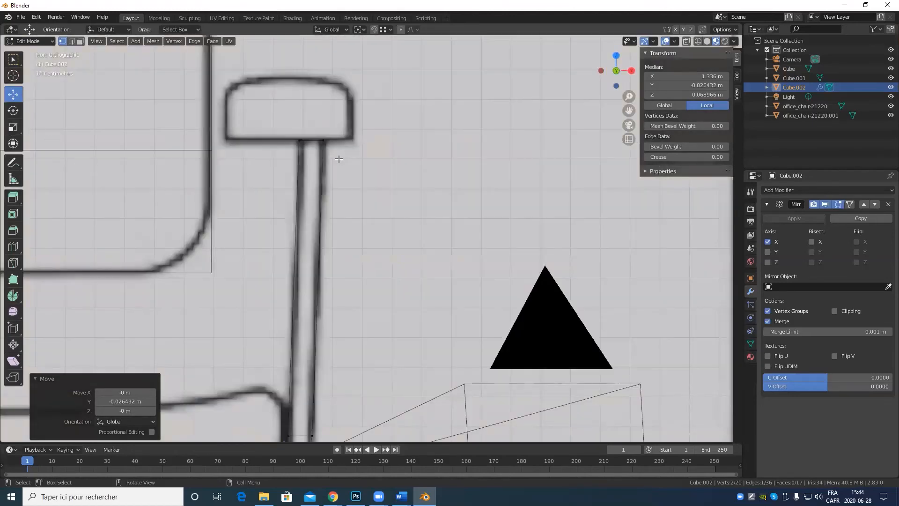
scroll(239, 281, "down", 5)
scroll(343, 246, "up", 3)
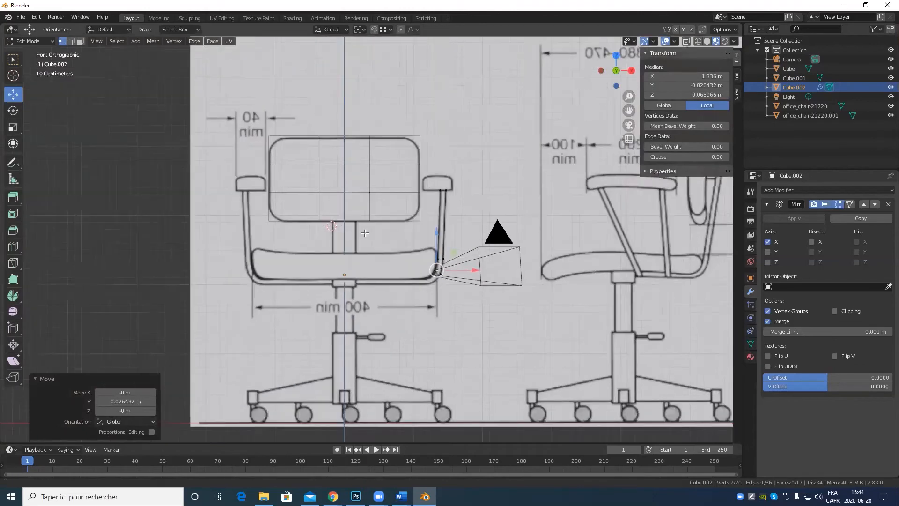
scroll(343, 246, "up", 2)
key("Tab")
scroll(341, 246, "down", 3)
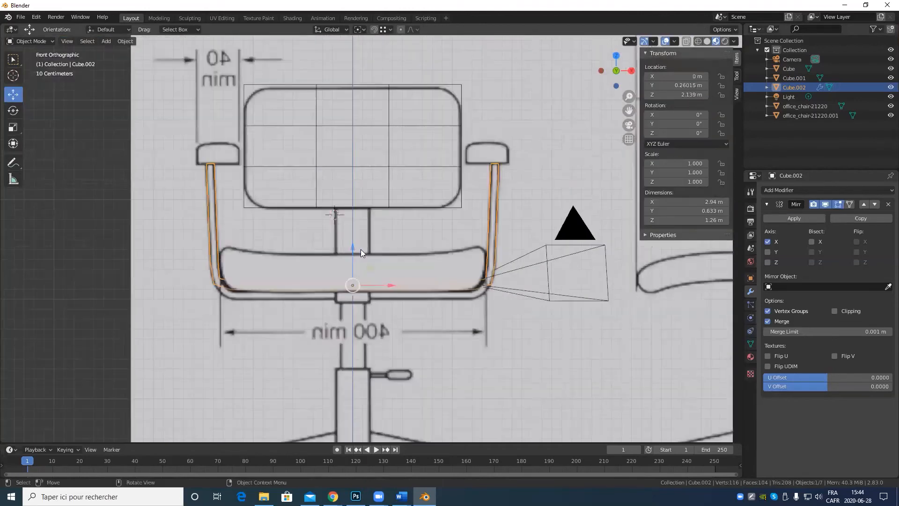
Examine the mirrored support frame from below, the side and a distance, checking its bends and its fit around the seat.
middle_click_drag(360, 249, 301, 76)
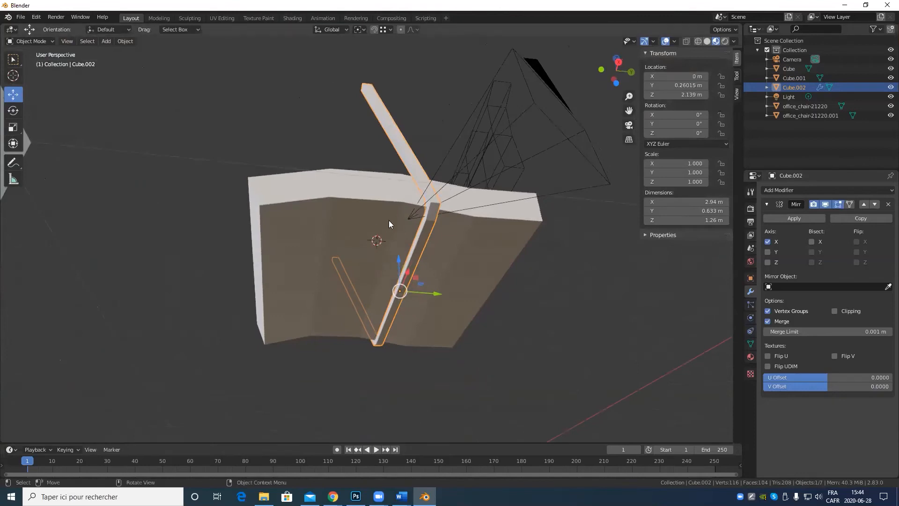
scroll(416, 229, "up", 4)
scroll(414, 224, "down", 4)
middle_click_drag(414, 224, 419, 263)
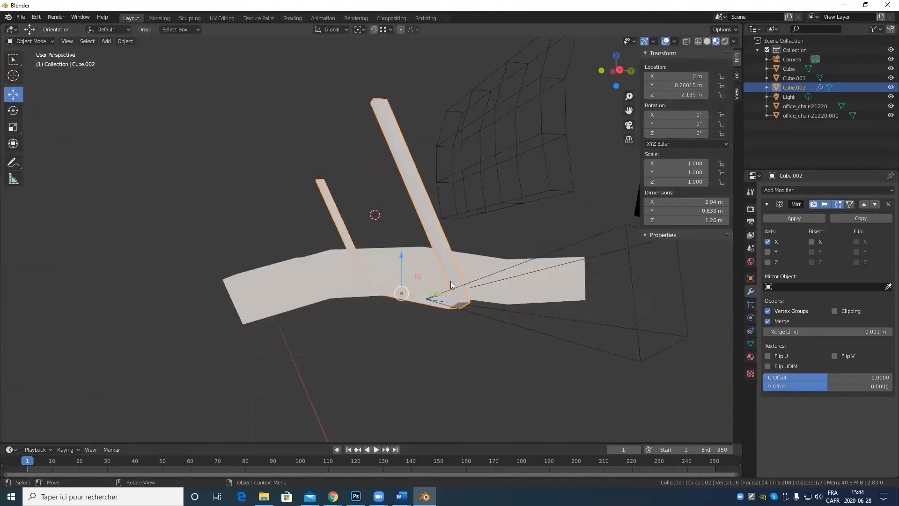
scroll(450, 281, "up", 4)
middle_click_drag(483, 276, 420, 263)
middle_click_drag(264, 281, 215, 274)
left_click(35, 307)
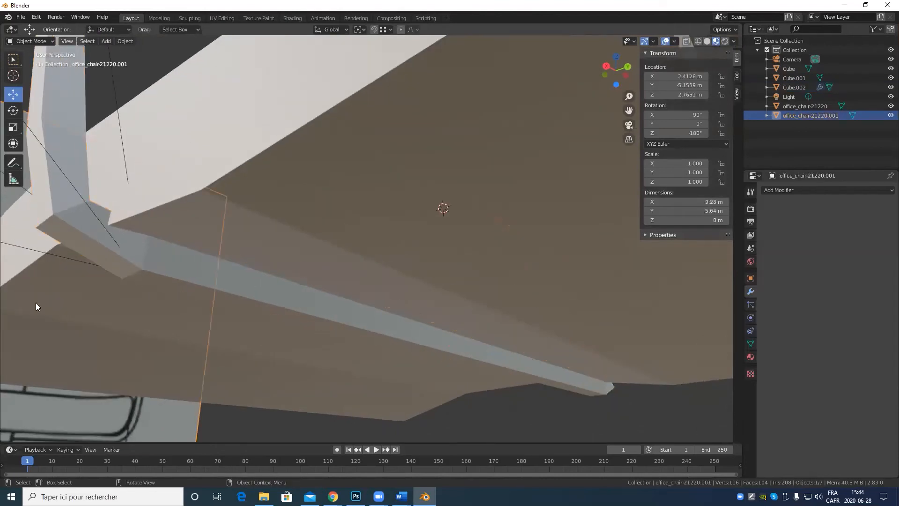
left_click(164, 274)
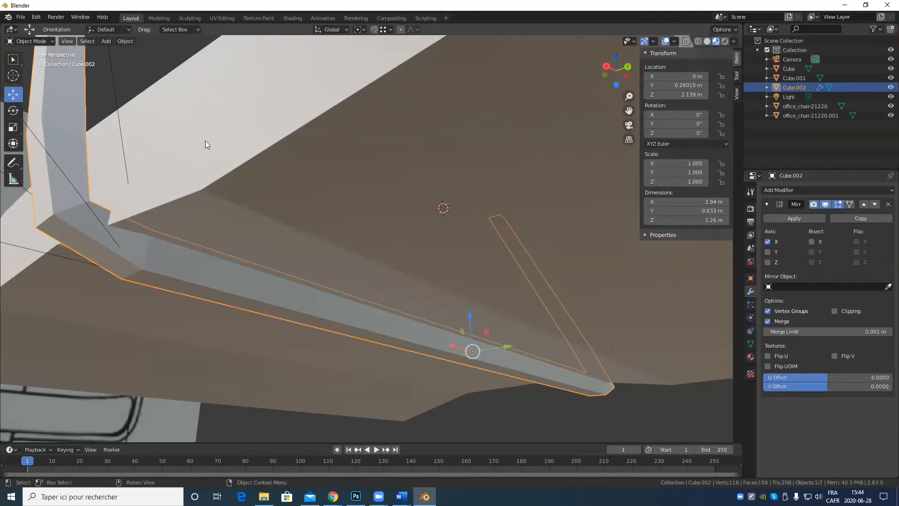
scroll(174, 206, "down", 6)
middle_click_drag(226, 206, 296, 241)
scroll(434, 223, "down", 4)
scroll(475, 242, "up", 7)
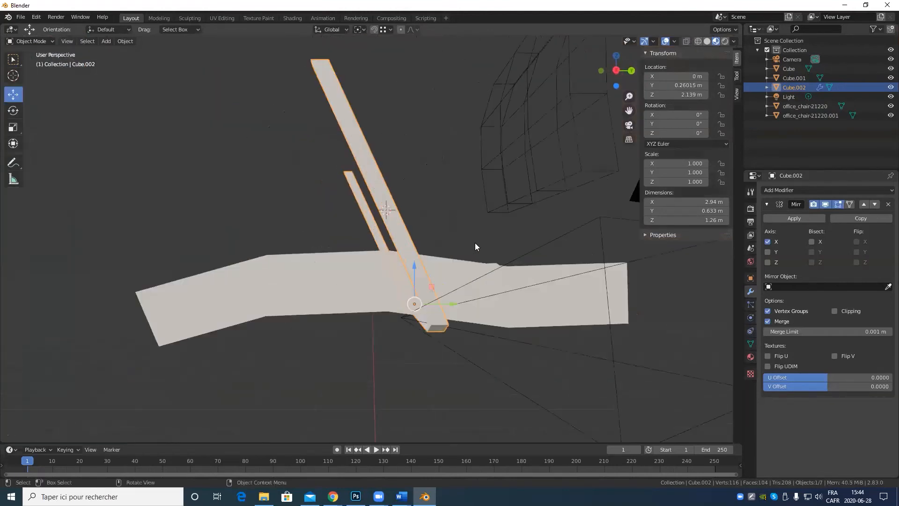
middle_click_drag(491, 249, 392, 276)
scroll(401, 239, "down", 6)
scroll(403, 264, "up", 5)
scroll(393, 277, "down", 6)
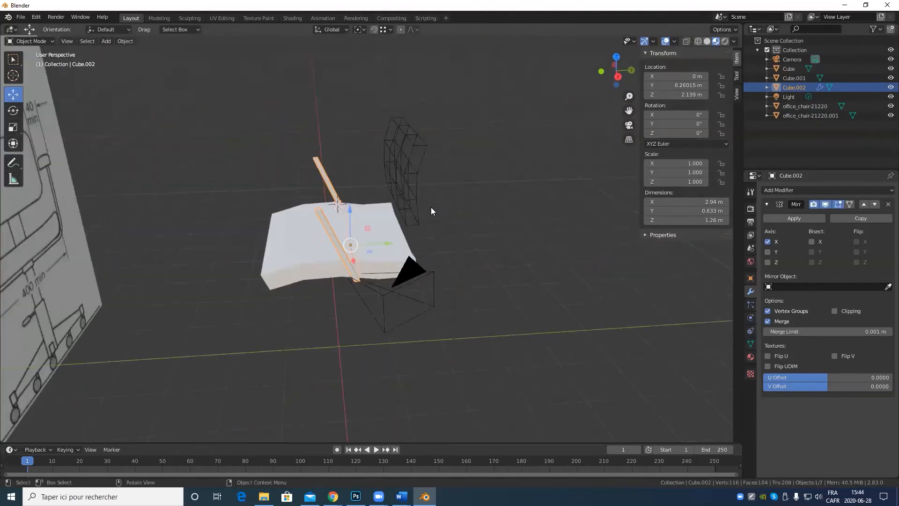
middle_click_drag(385, 286, 436, 188)
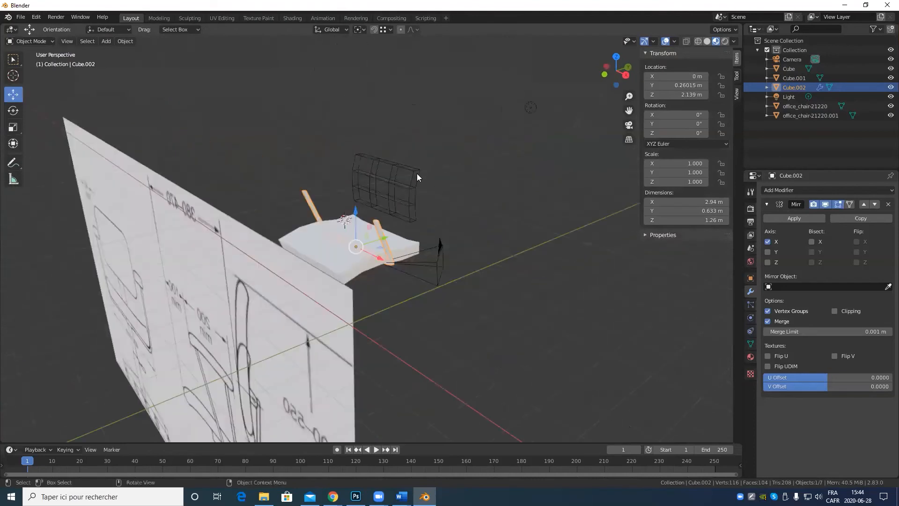
Set the backrest's viewport display from wireframe to Solid and open its mesh in Edit Mode.
left_click(417, 174)
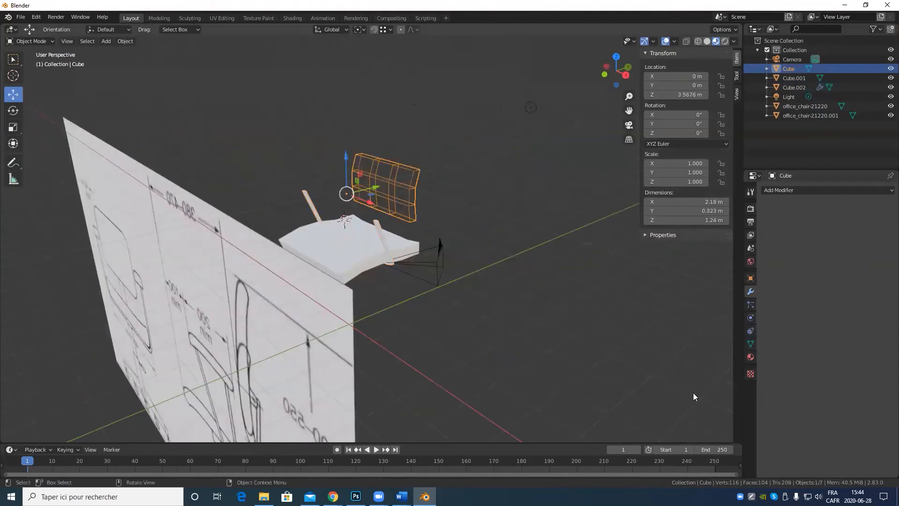
left_click(751, 279)
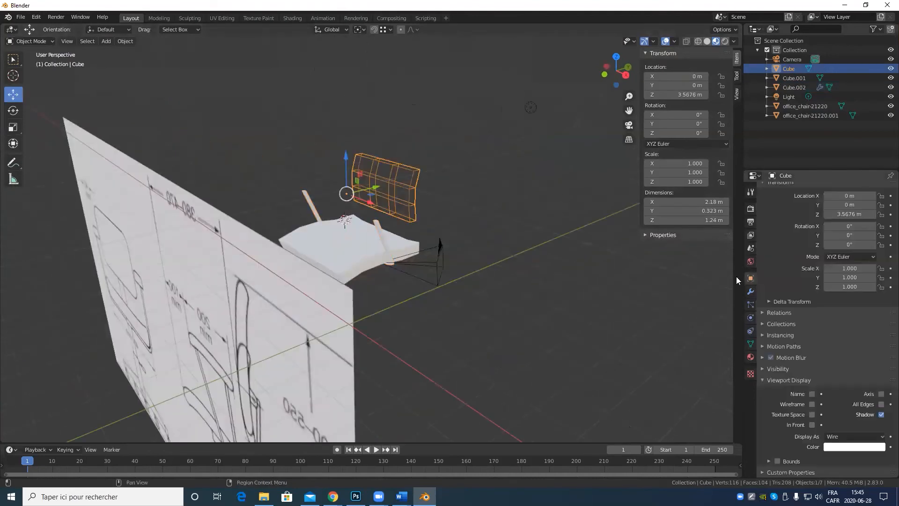
left_click(838, 433)
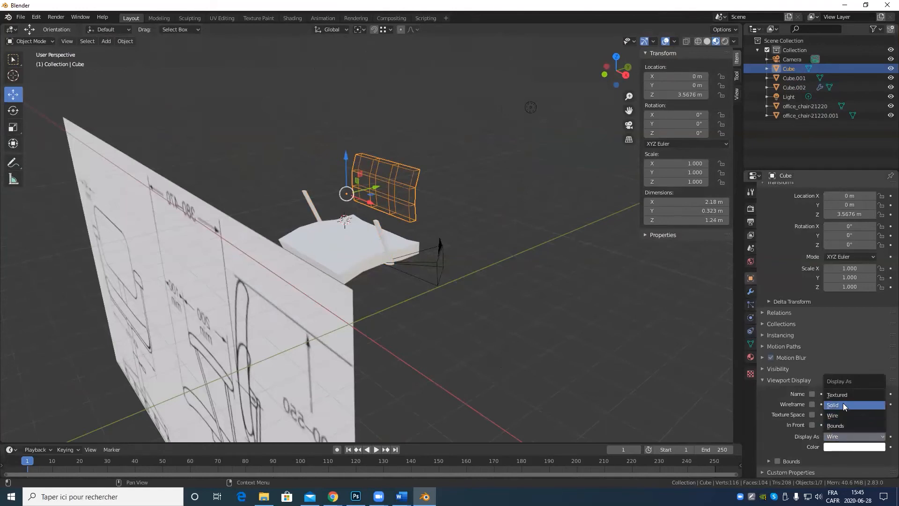
left_click(843, 405)
scroll(334, 222, "up", 8)
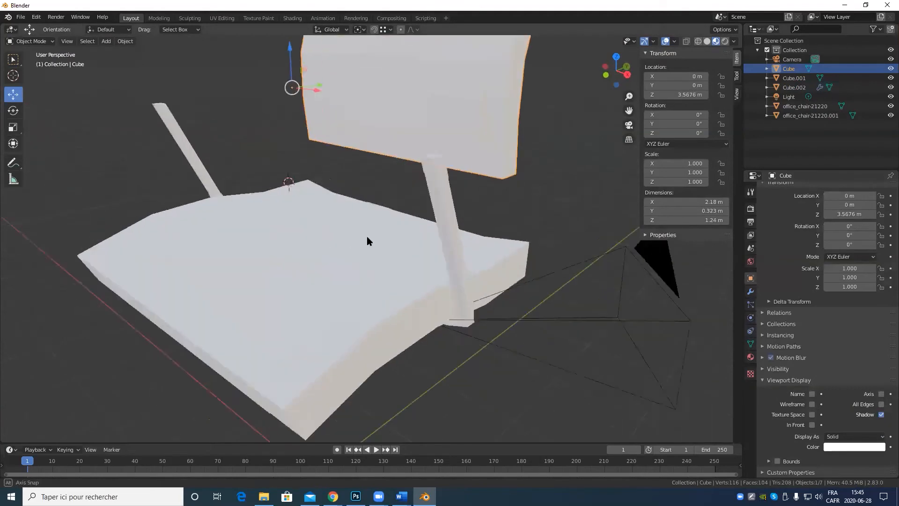
middle_click_drag(367, 236, 375, 328)
key("Tab")
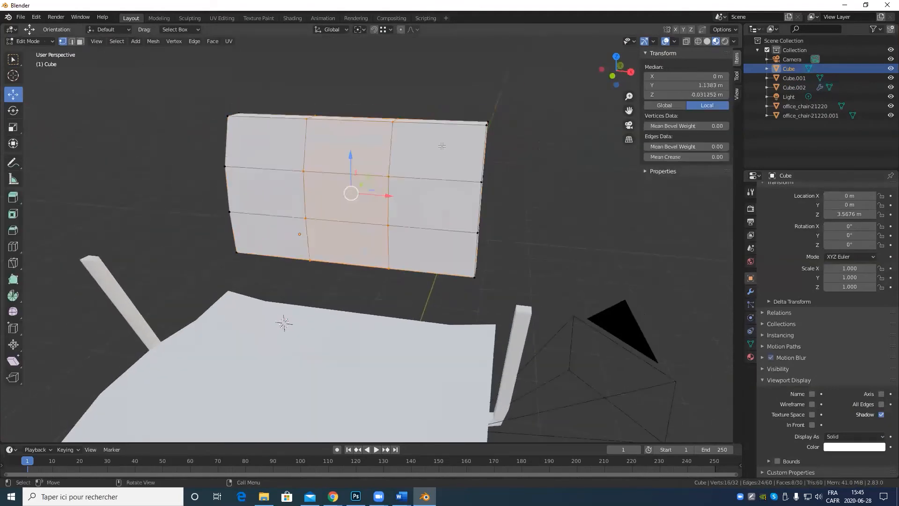
Give the backrest a Subdivision Surface at level 3 and return to its mesh in Edit Mode.
scroll(443, 146, "down", 4)
key("ctrl")
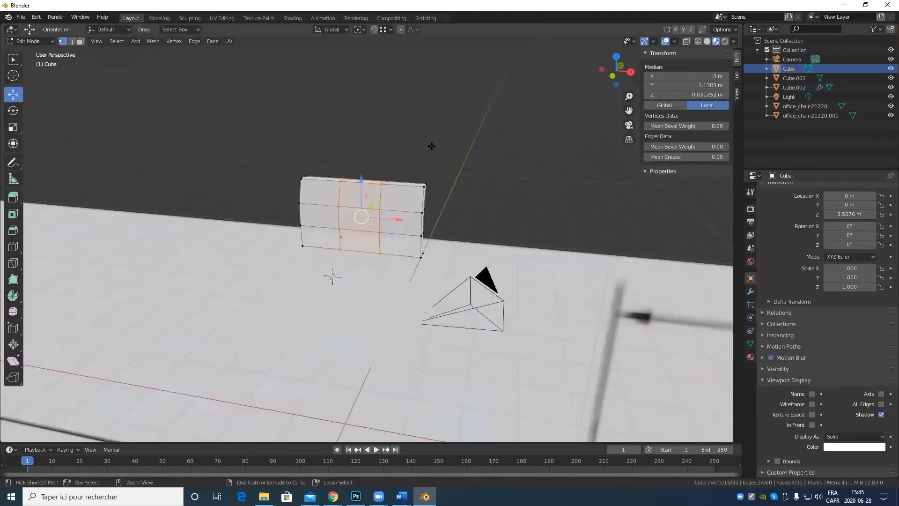
key("ctrl+3")
key("Tab")
key("ctrl+3")
key("Tab")
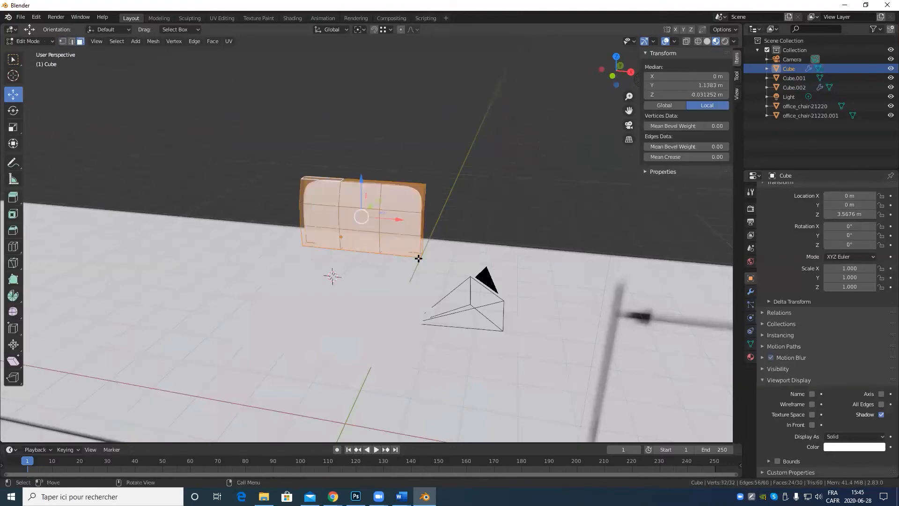
Add a centred vertical loop cut in each of the backrest's two outer columns, sharpening its corners toward the front drawing.
key("KP_1")
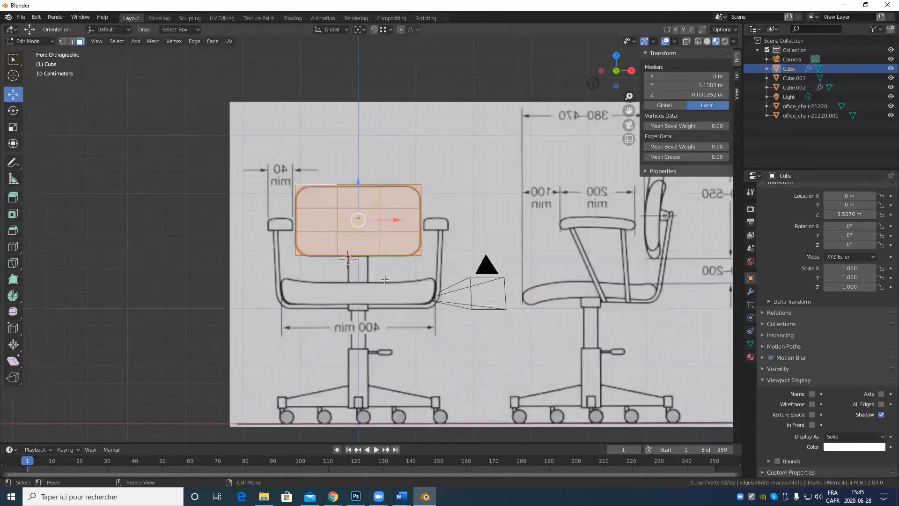
scroll(384, 280, "up", 6)
scroll(448, 329, "down", 3)
key("Tab")
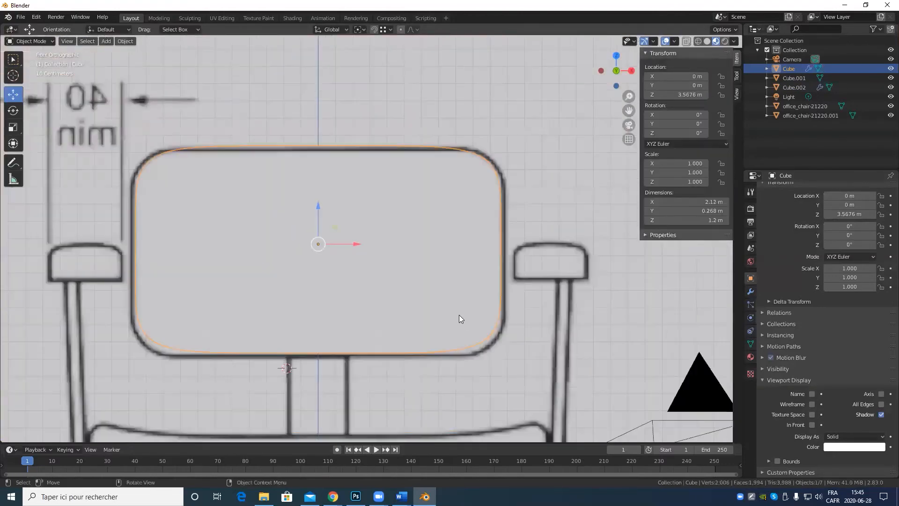
scroll(416, 309, "up", 2)
middle_click_drag(350, 307, 400, 279, "shift")
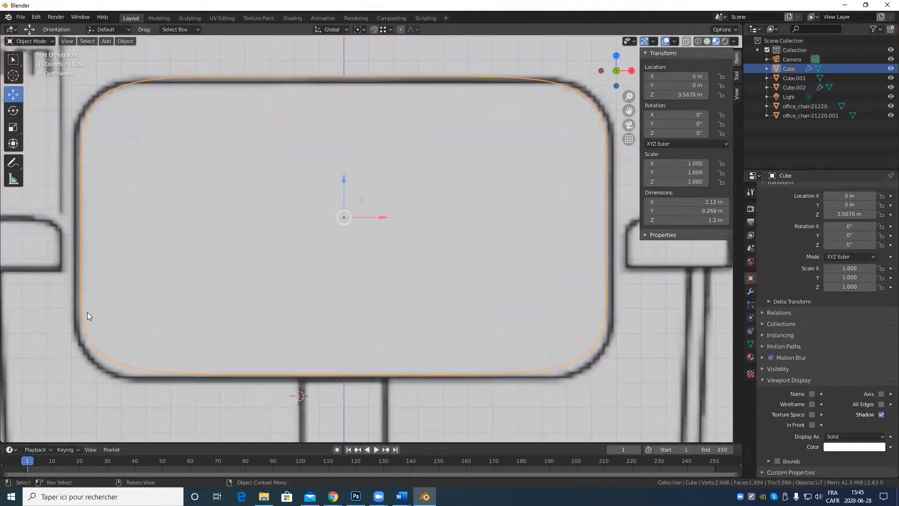
key("Tab")
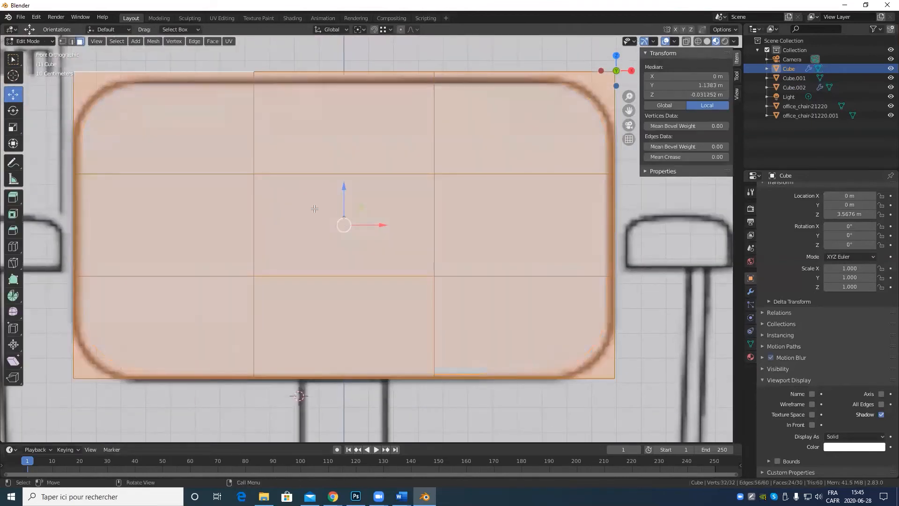
left_click(14, 245)
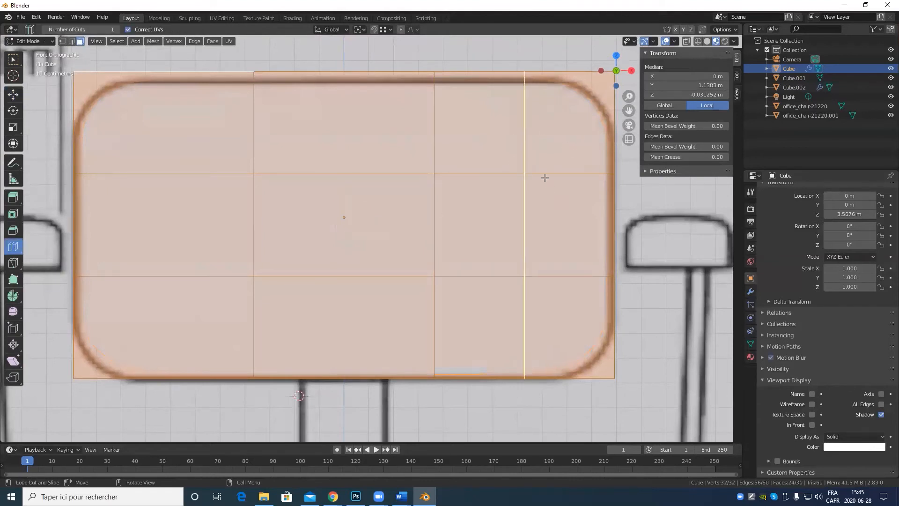
left_click(544, 178)
left_click(205, 187)
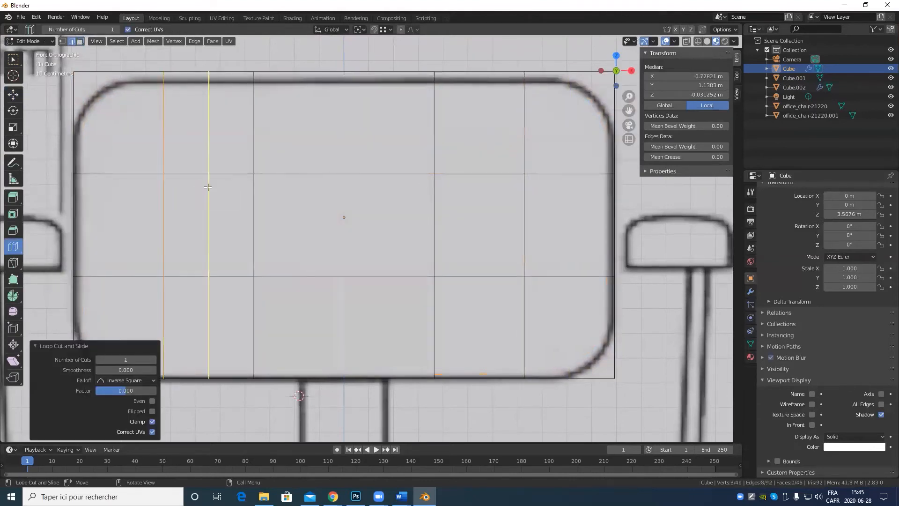
key("Tab")
Add a centred loop cut through the backrest's thickness, running around its perimeter, and return to Object Mode in side view.
middle_click_drag(372, 194, 210, 221)
scroll(385, 210, "down", 4)
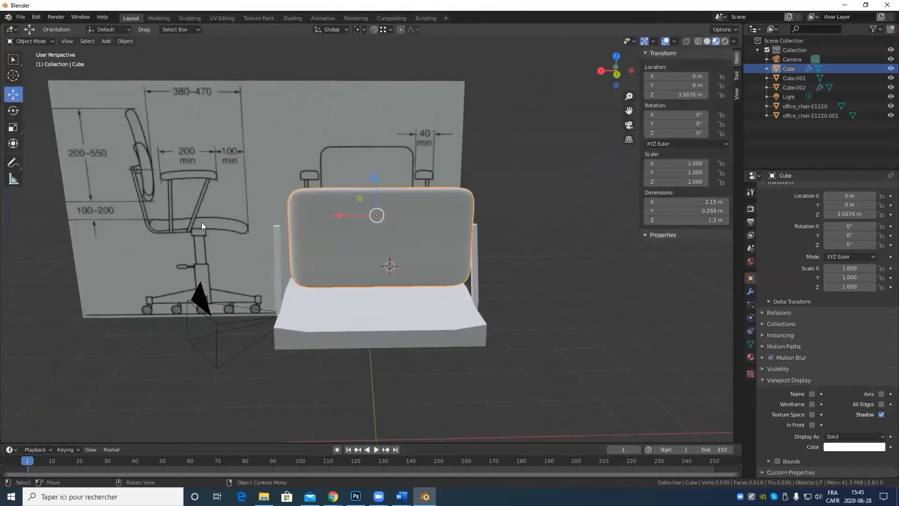
key("KP_1")
key("KP_3")
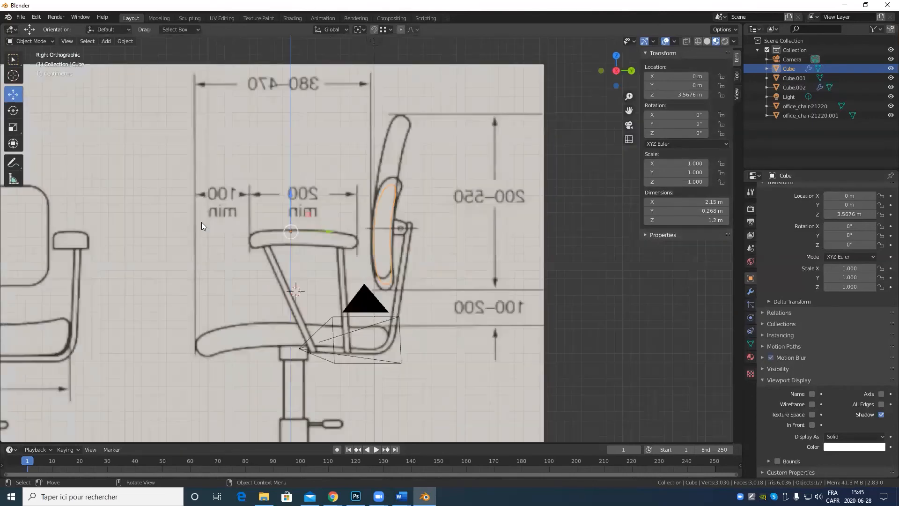
scroll(408, 242, "up", 4)
middle_click_drag(465, 248, 393, 228, "shift")
scroll(392, 228, "up", 3)
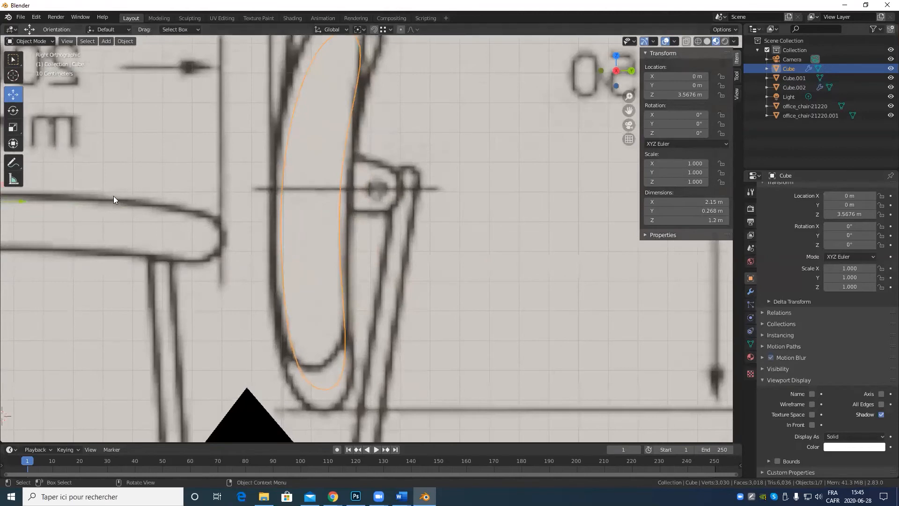
key("Tab")
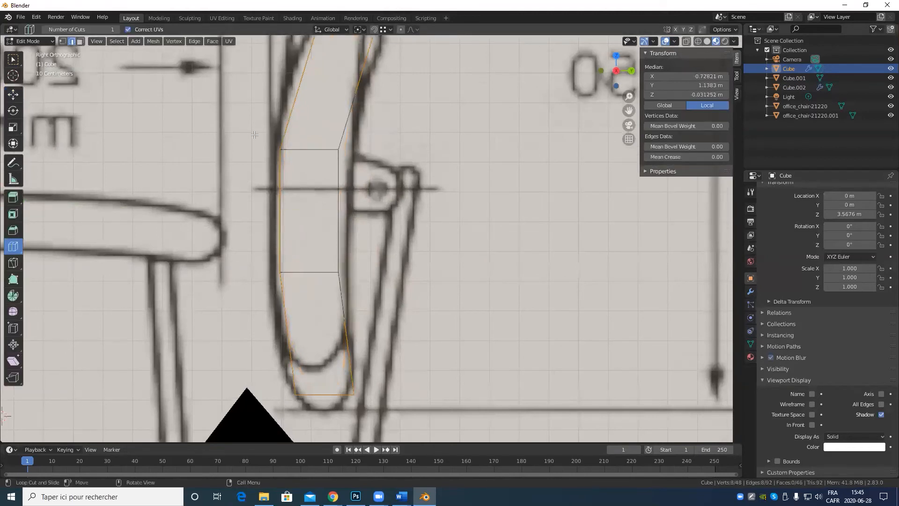
left_click(308, 151)
key("Tab")
scroll(417, 189, "down", 3)
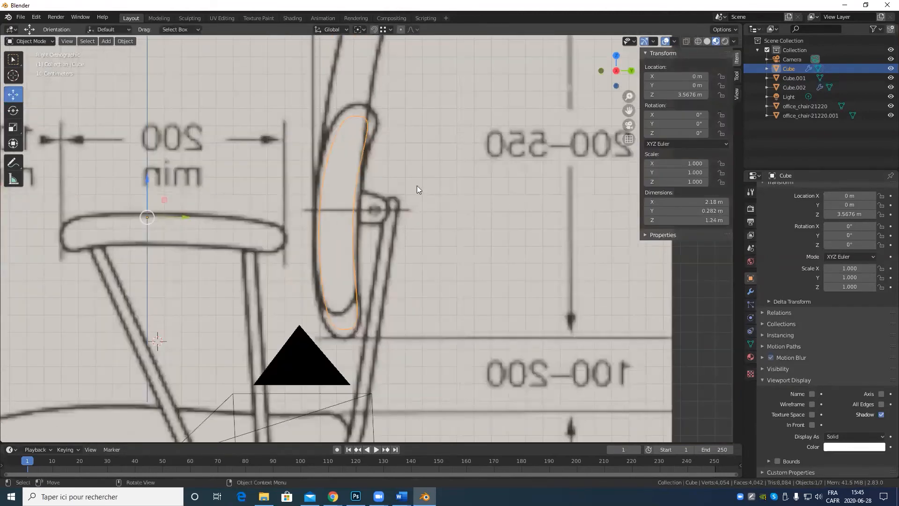
Select the five middle edges along the backrest's underside and move them about -0.025 m along Z in side view.
scroll(393, 141, "up", 4)
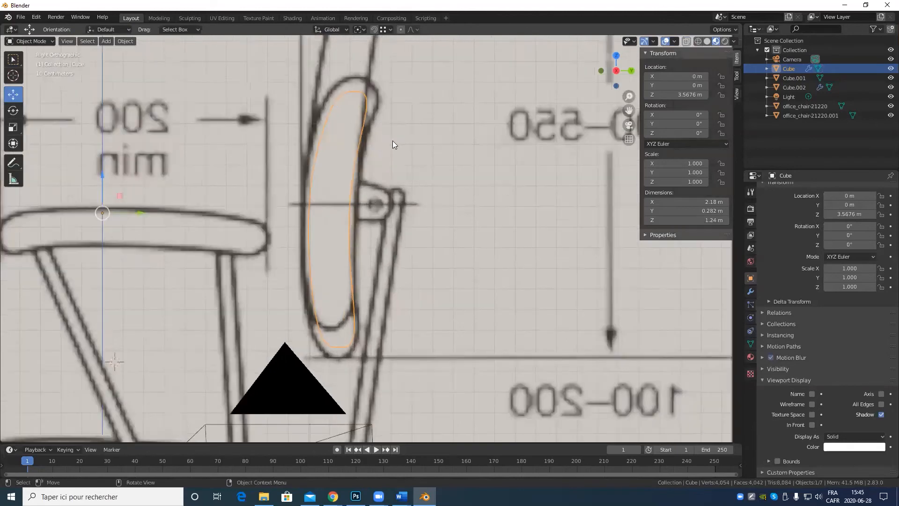
mouse_move(380, 184)
middle_mouse_down()
mouse_move(379, 202)
mouse_move(388, 181)
middle_mouse_up()
key("Tab")
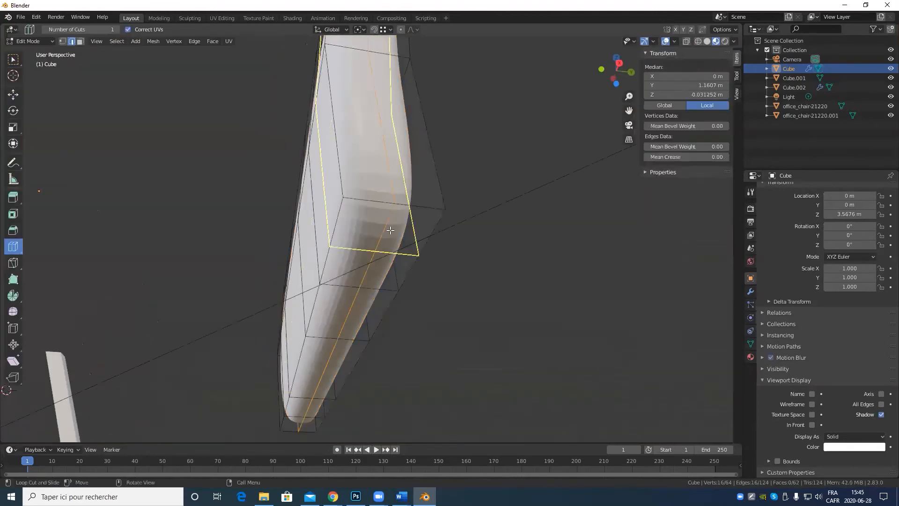
left_click(14, 95)
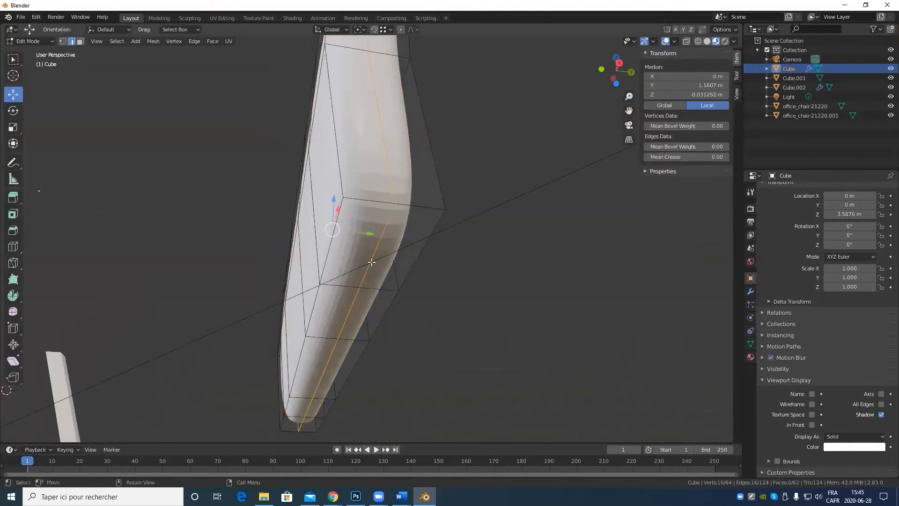
left_click(371, 262)
left_click(340, 323, "shift")
left_click(326, 374, "shift")
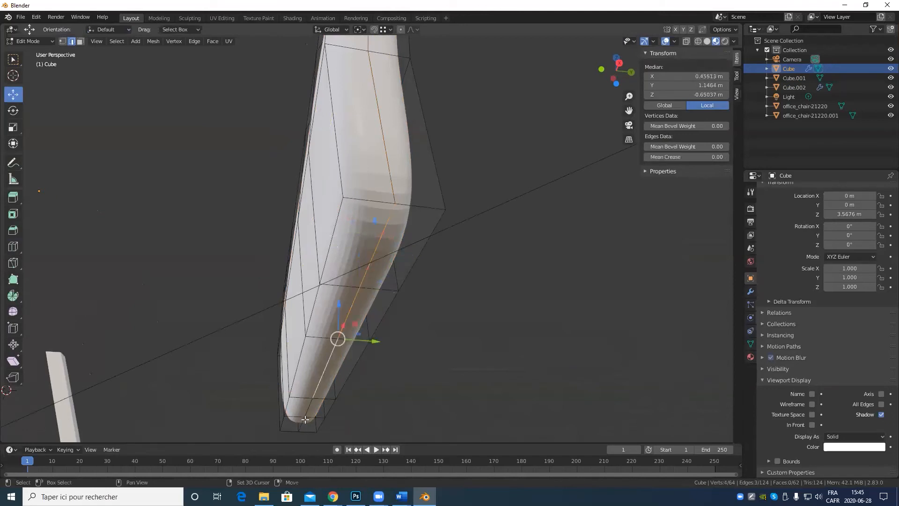
left_click(306, 411, "shift")
left_click(302, 425, "shift")
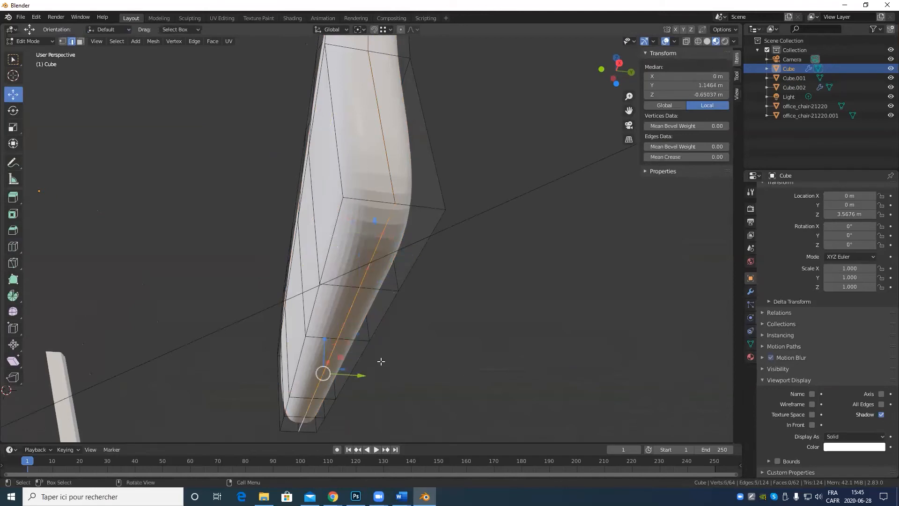
key("KP_3")
left_click_drag(329, 333, 333, 340)
Raise the five middle edges along the backrest's top about 0.039 m in Z and adjust them along Y against the side drawing.
middle_click_drag(333, 339, 366, 144)
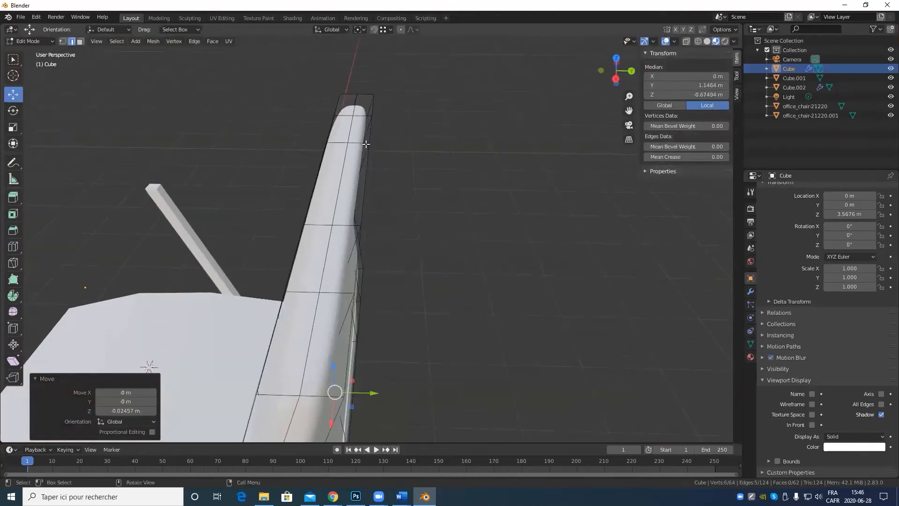
left_click(355, 109)
middle_click_drag(355, 110, 426, 251)
left_click(427, 252, "ctrl")
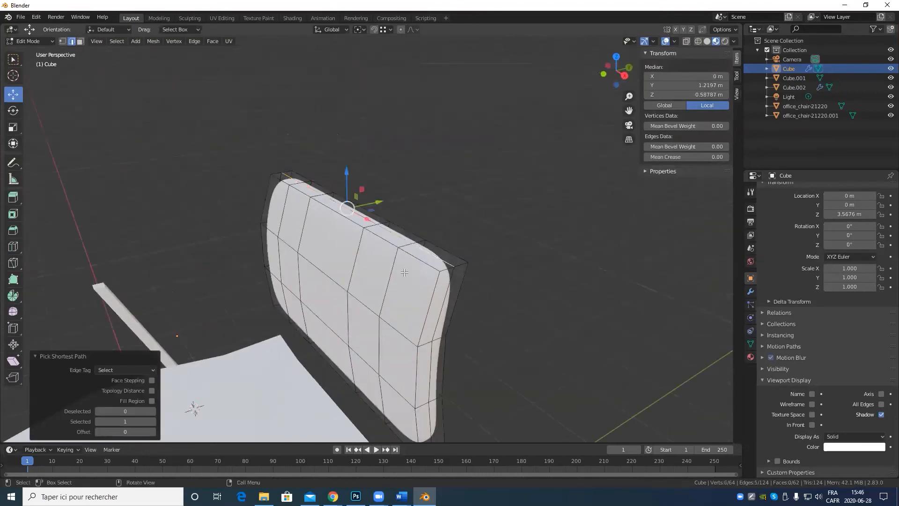
key("KP_1")
key("KP_3")
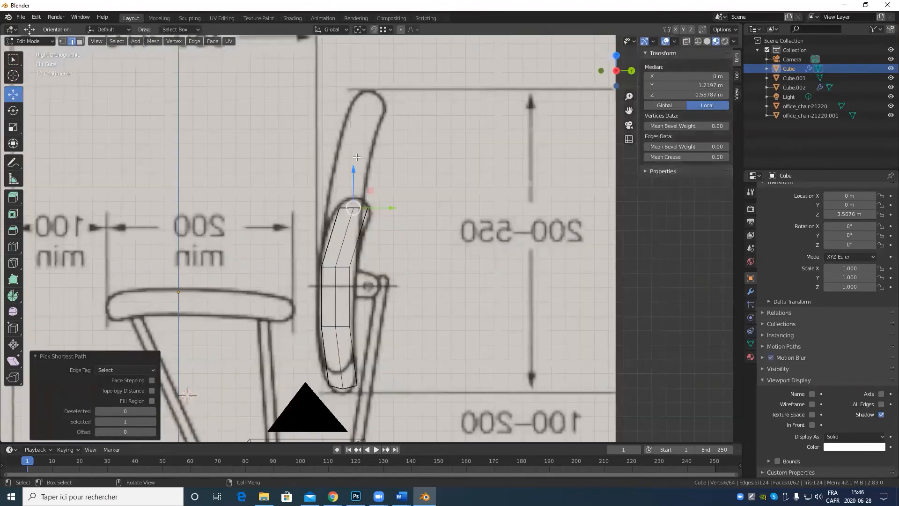
left_click_drag(356, 163, 361, 159)
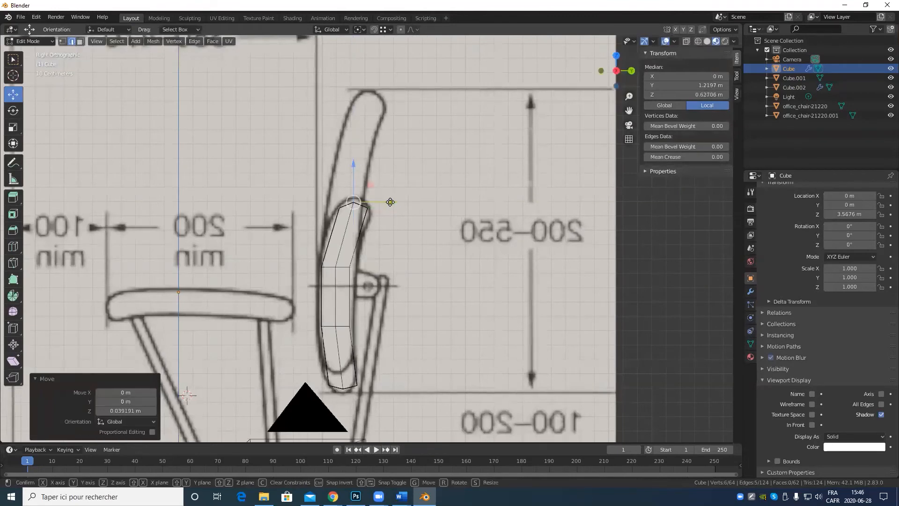
left_click_drag(385, 201, 391, 201)
left_click(390, 200)
key("Tab")
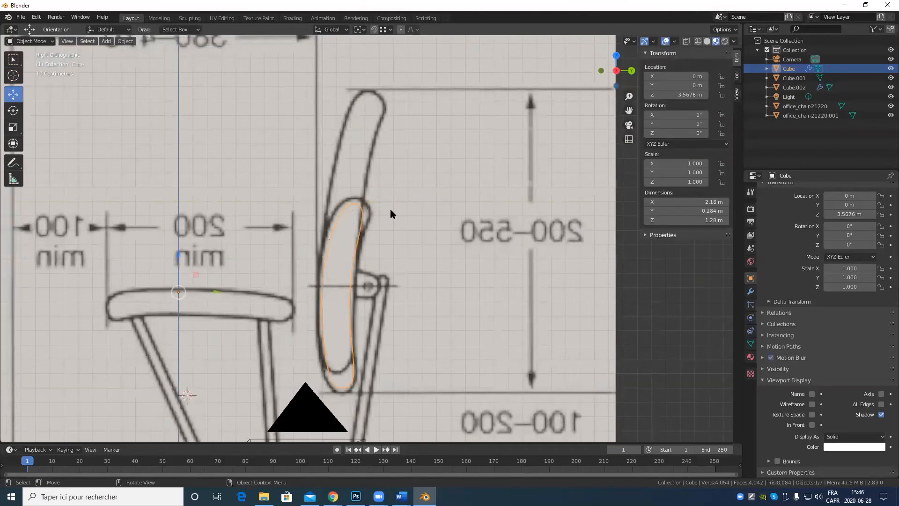
Examine the smoothed backrest from several angles and distances, checking its shape relative to the seat and support frame.
middle_click_drag(389, 209, 642, 230)
key("Tab")
scroll(524, 223, "down", 4)
key("Tab")
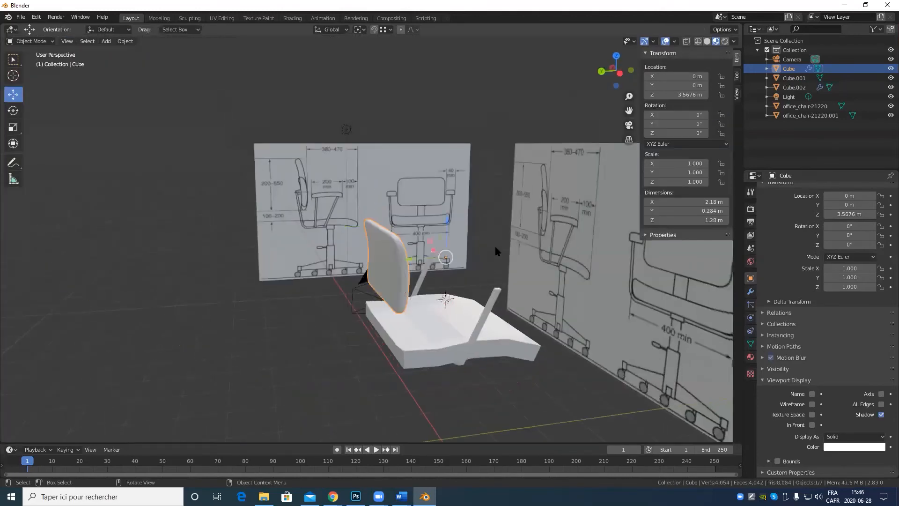
scroll(496, 245, "up", 3)
middle_click_drag(526, 267, 333, 260)
scroll(397, 185, "down", 4)
Give the seat a Subdivision Surface at level 3 and open its modifier settings.
left_click(425, 269)
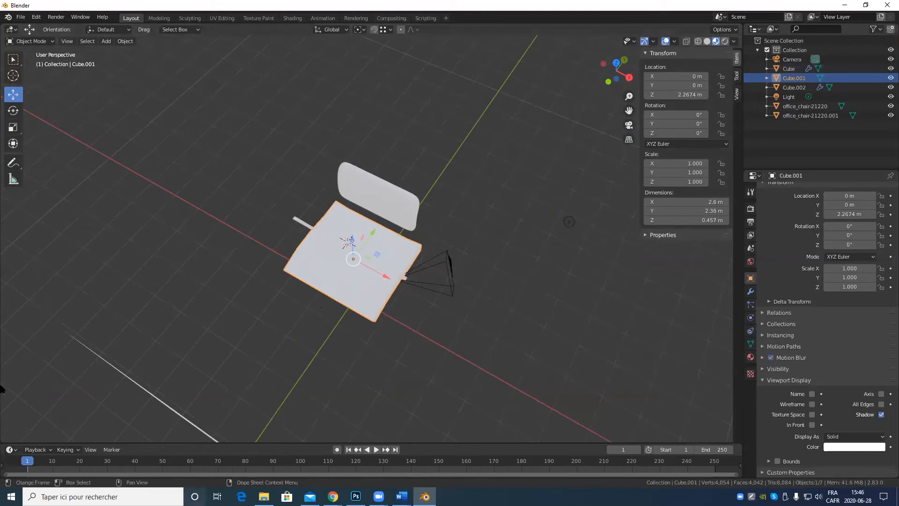
key("ctrl+3")
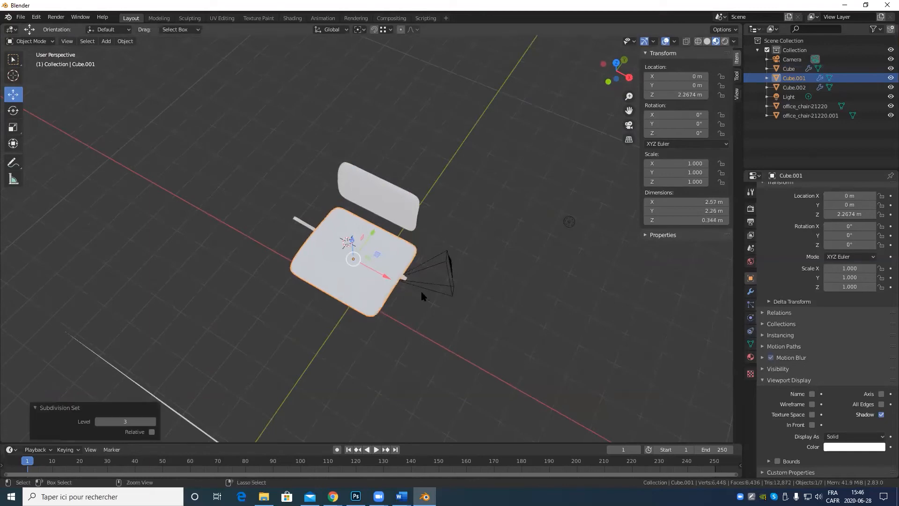
scroll(421, 295, "up", 3)
middle_click_drag(422, 295, 540, 239)
left_click(752, 291)
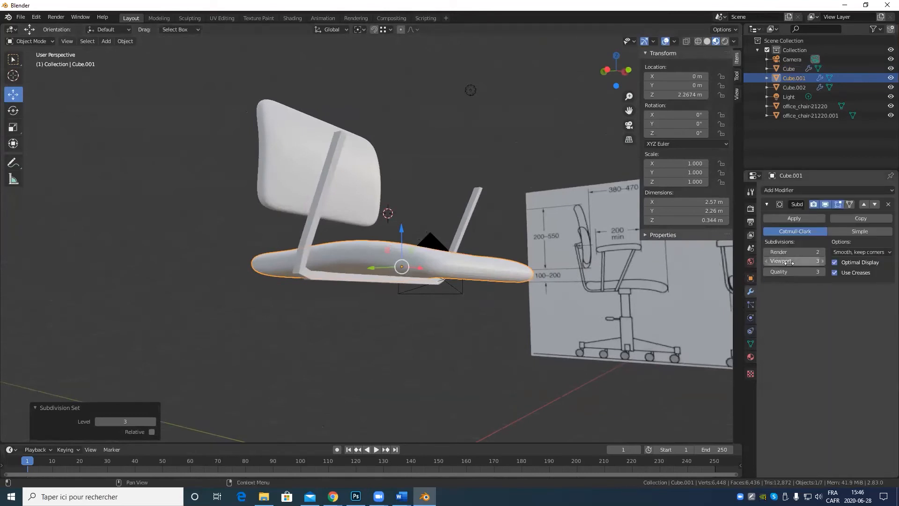
Try viewport subdivision levels 1 and 2 on the seat, and set it back to level 3.
key("ctrl+1")
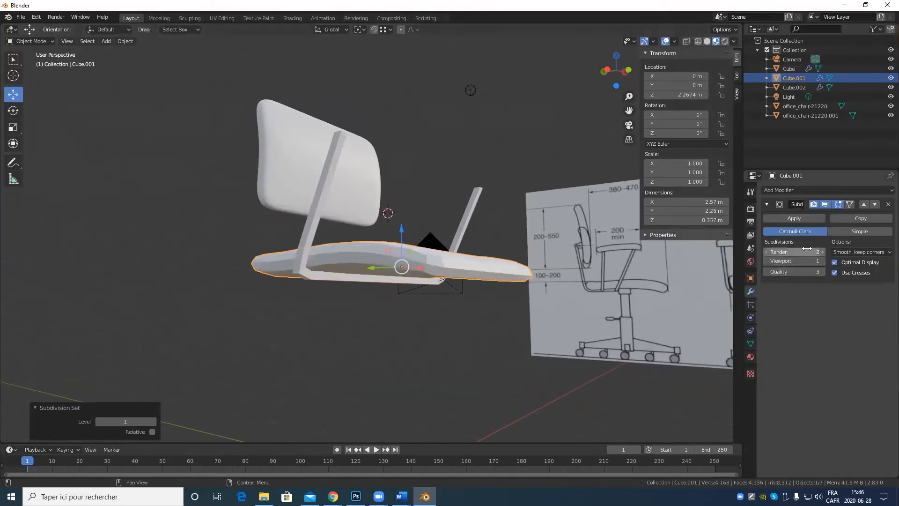
scroll(417, 284, "up", 3)
key("ctrl+2")
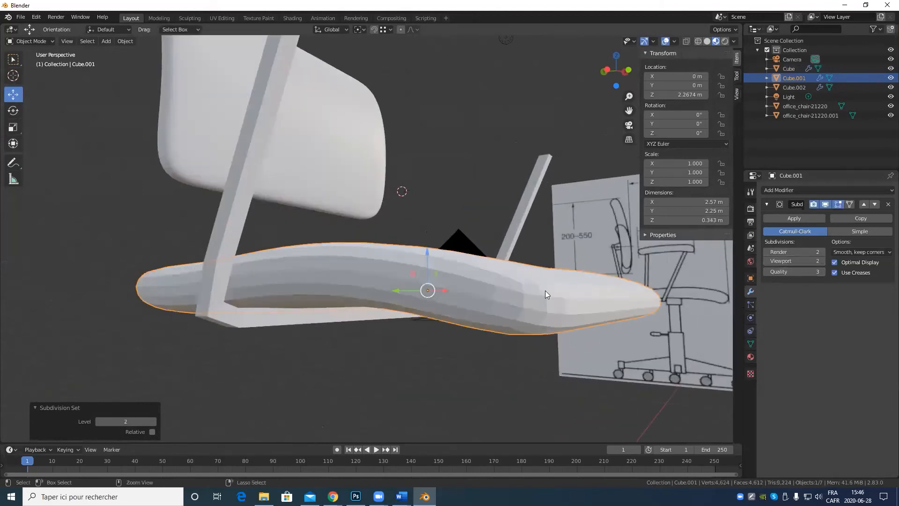
key("ctrl+3")
scroll(472, 246, "down", 3)
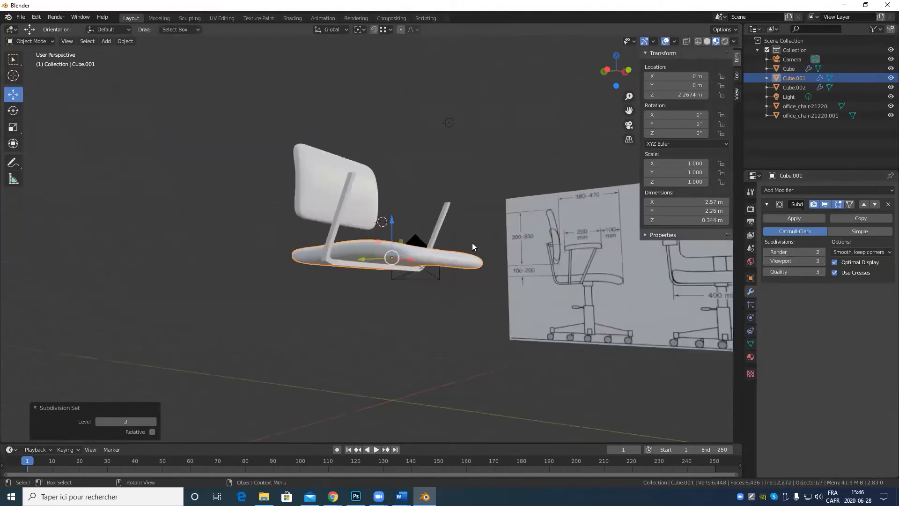
Compare the smoothed seat with the side and front drawings, checking its outline at the corners and upper edge.
middle_click_drag(472, 242, 347, 331)
key("KP_3")
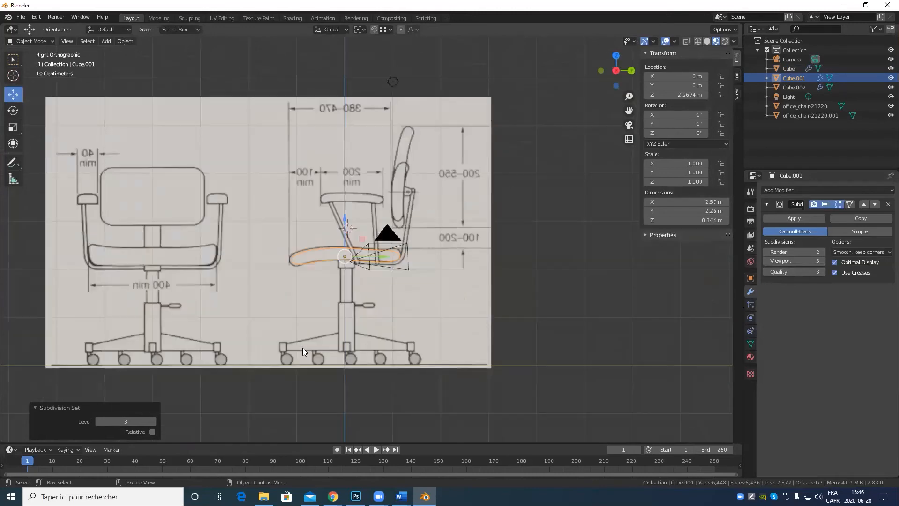
key("KP_1")
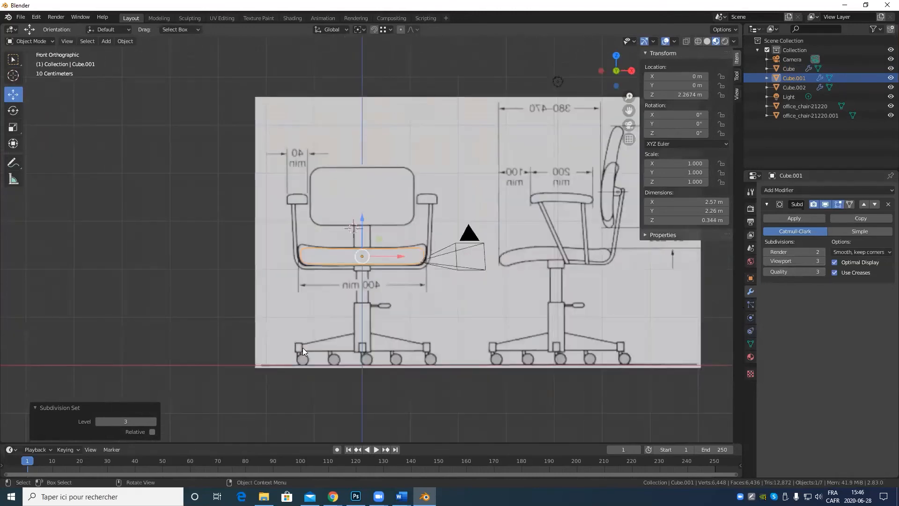
scroll(280, 339, "up", 8)
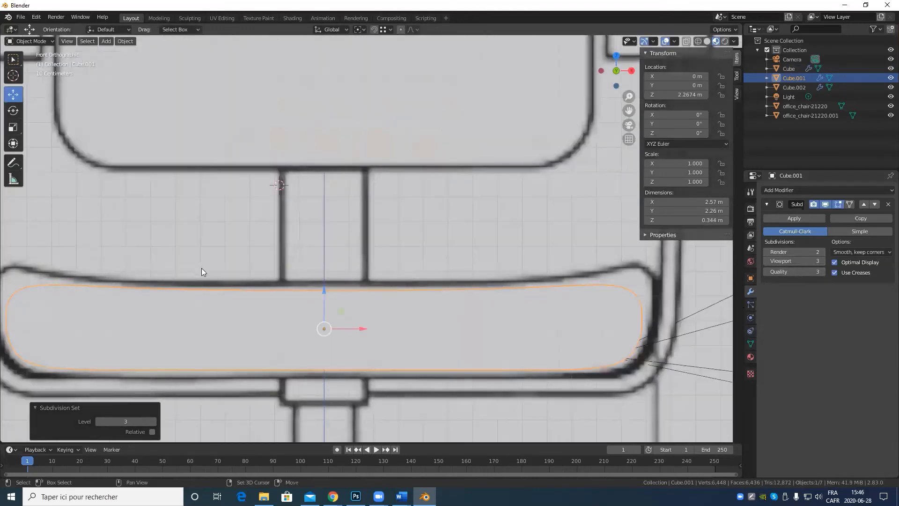
scroll(424, 246, "down", 4)
middle_click_drag(424, 247, 398, 232)
key("KP_1")
scroll(323, 241, "up", 4)
scroll(359, 243, "down", 4)
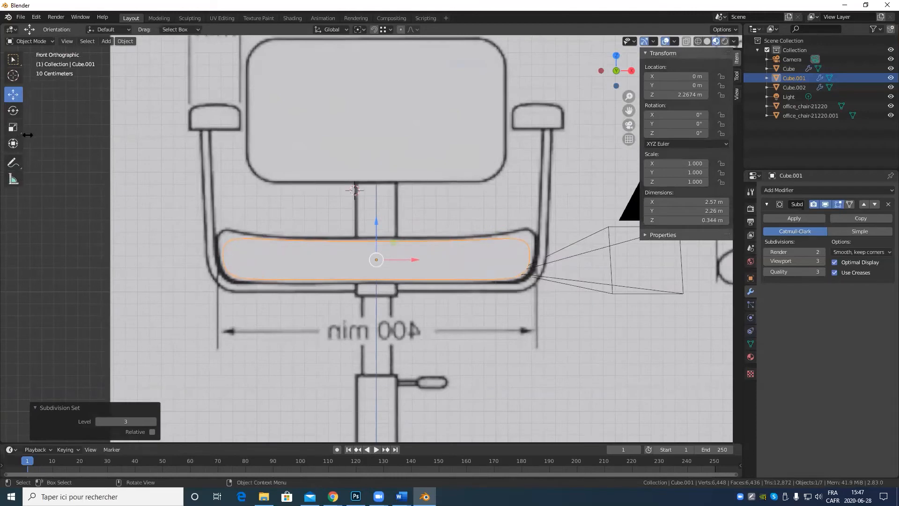
scroll(156, 235, "up", 3)
scroll(208, 230, "down", 3)
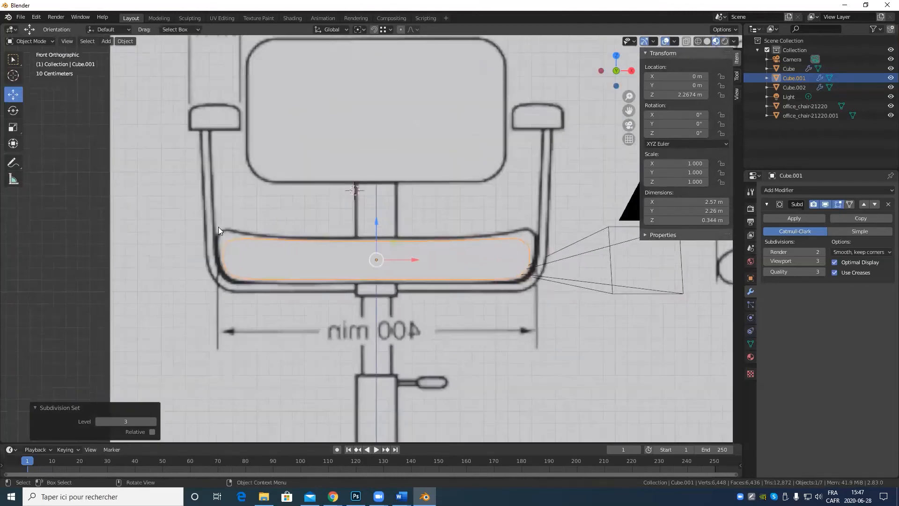
Add one centred loop cut to the seat mesh, running front to back and dividing it into two equal halves.
scroll(218, 226, "up", 2)
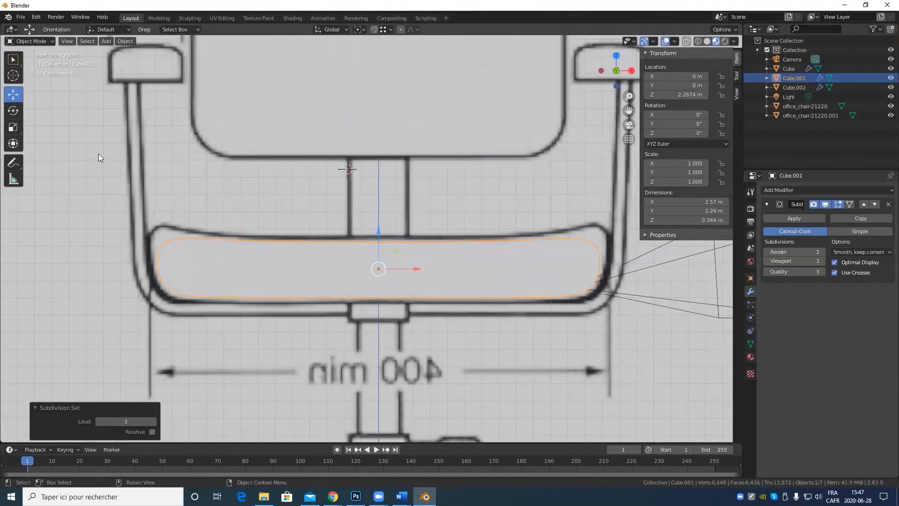
key("Tab")
middle_click_drag(200, 281, 275, 274)
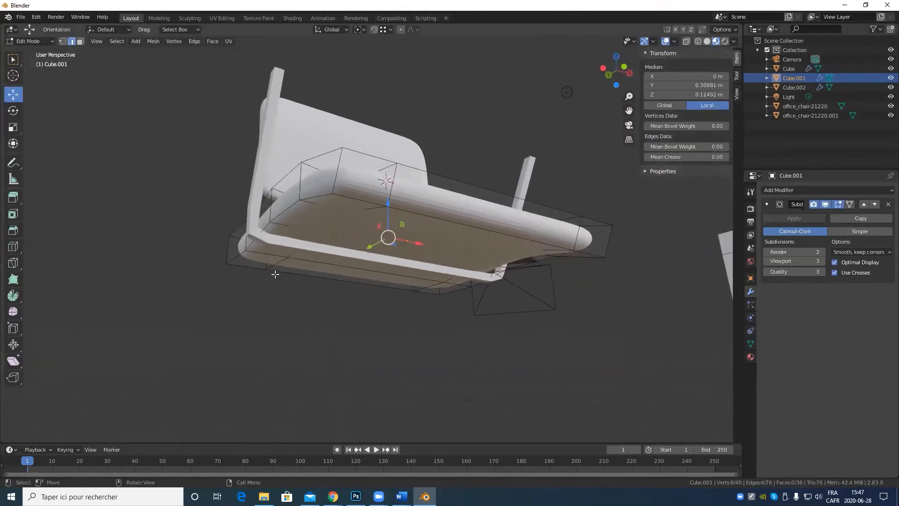
middle_click_drag(367, 270, 319, 300)
left_click(10, 248)
left_click(368, 305)
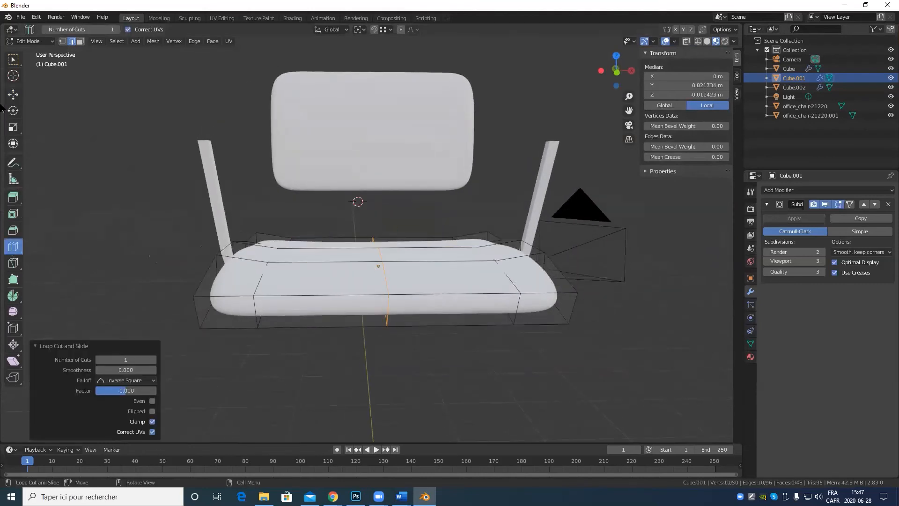
key("shift+space")
key("g")
middle_click_drag(358, 204, 413, 318)
key("Tab")
key("Tab")
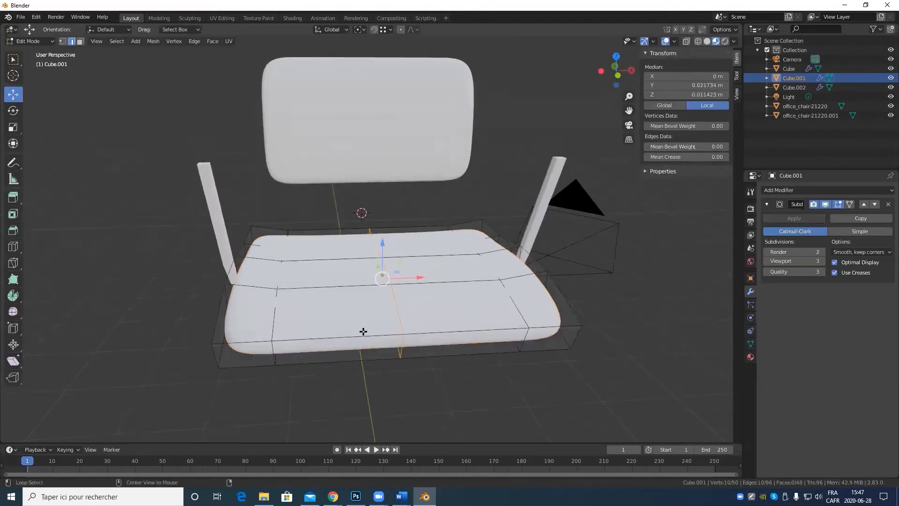
Delete the loop of faces next to the seat's centre line on the negative X side.
left_click(362, 332, "alt")
key("3")
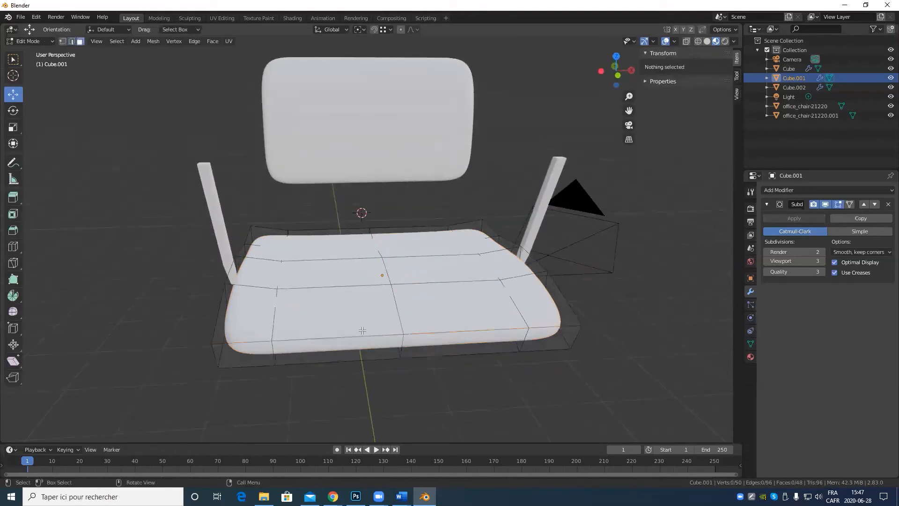
left_click(362, 332, "alt")
key("x")
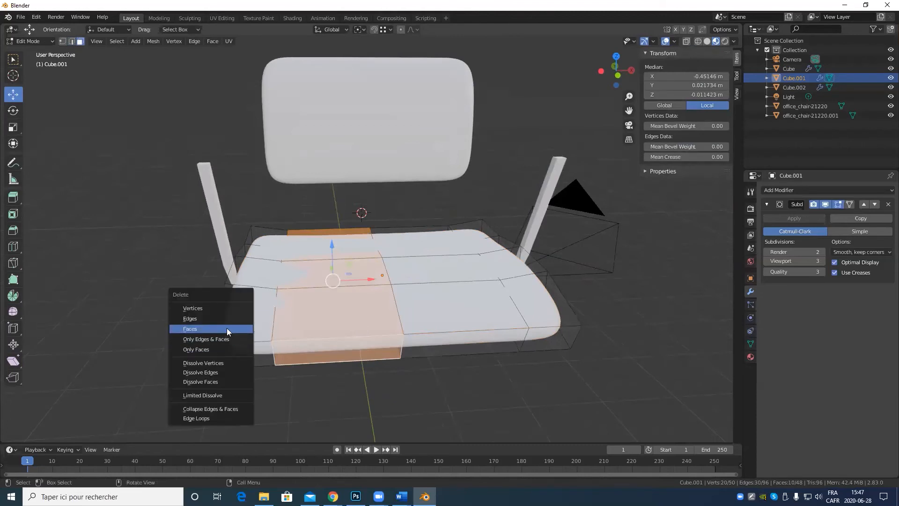
left_click(226, 328)
Select the leftover piece of the seat on the negative X side with its linked faces and delete those faces.
left_click(237, 335)
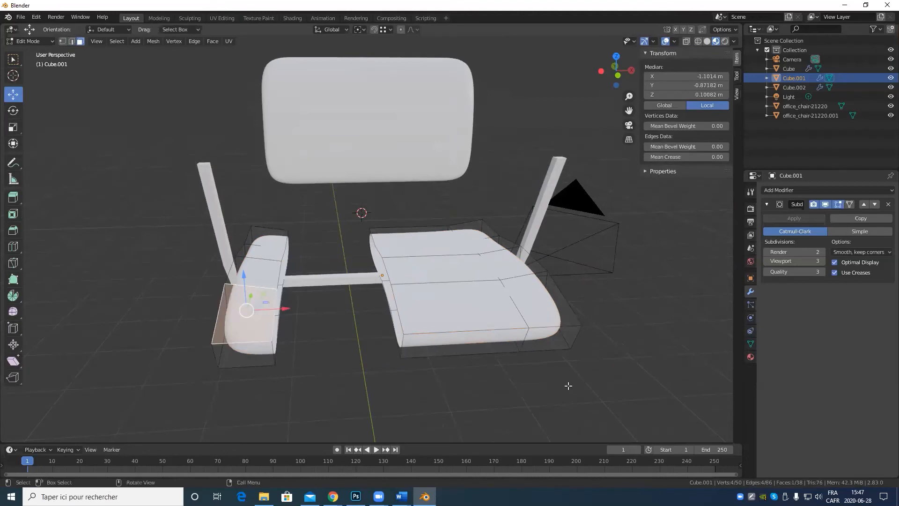
middle_click_drag(430, 319, 435, 299)
scroll(441, 313, "up", 4)
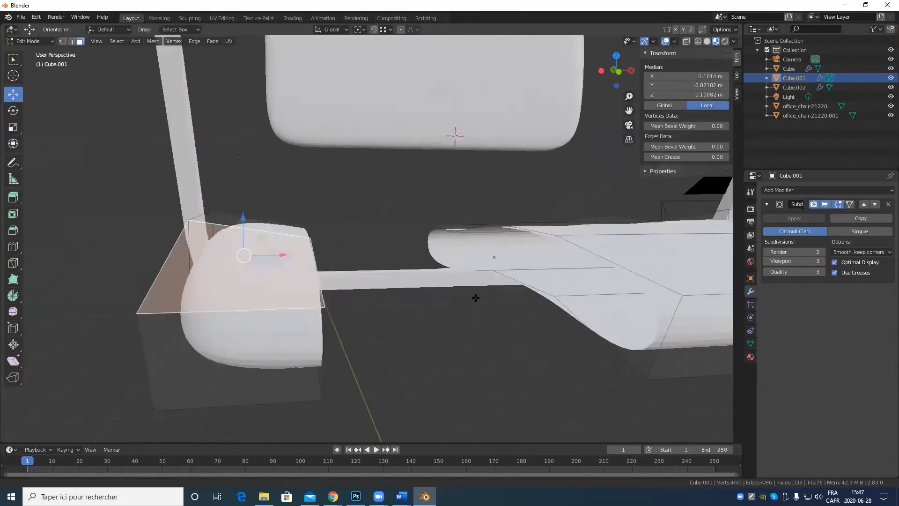
middle_click_drag(206, 363, 387, 163, "shift")
left_click(401, 135)
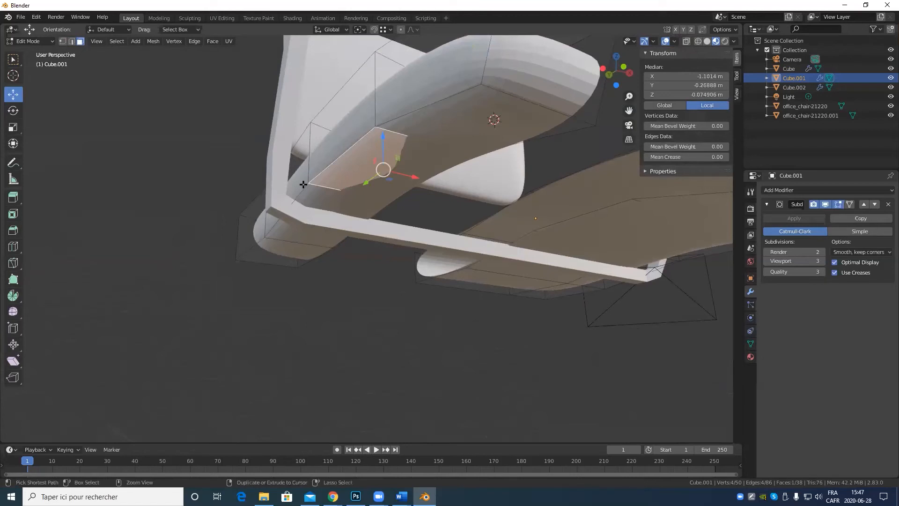
key("ctrl+l")
scroll(515, 277, "down", 6)
middle_click_drag(537, 271, 524, 294)
middle_click_drag(242, 260, 258, 279)
key("x")
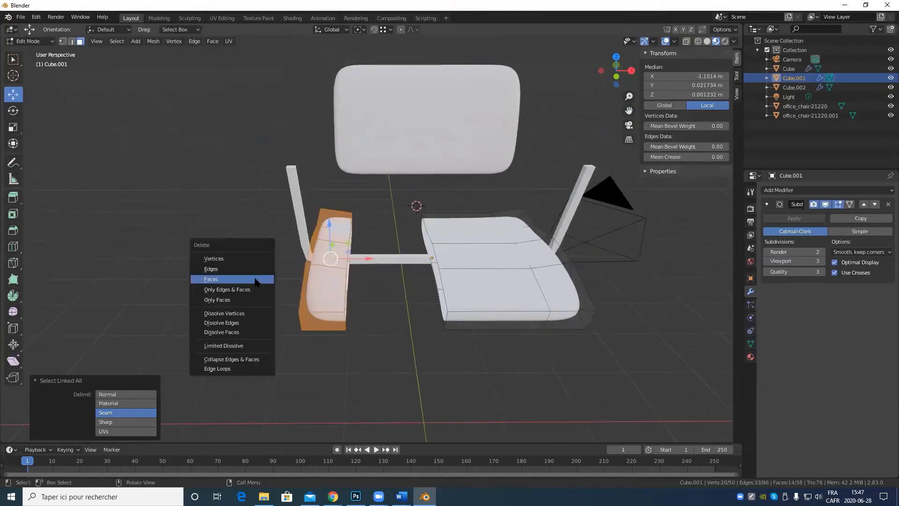
left_click(255, 278)
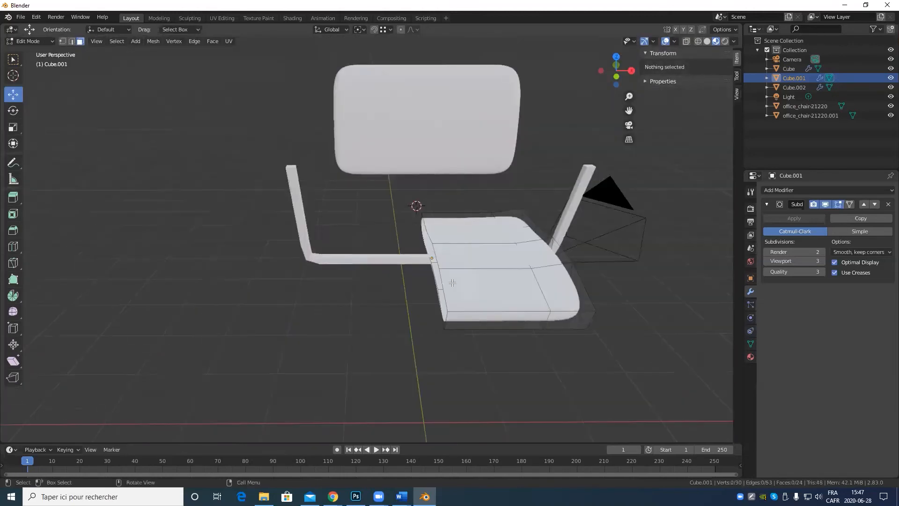
Add a Mirror modifier on the X axis to the remaining seat half.
key("Tab")
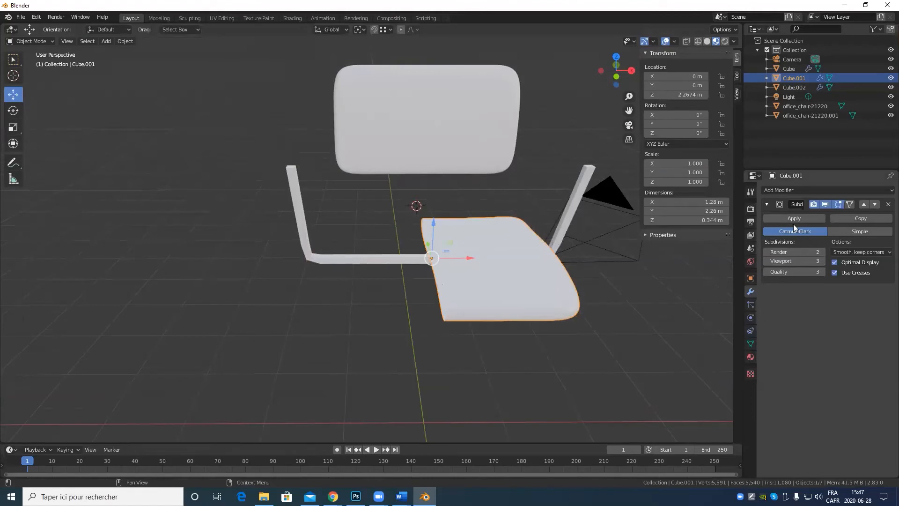
left_click(807, 189)
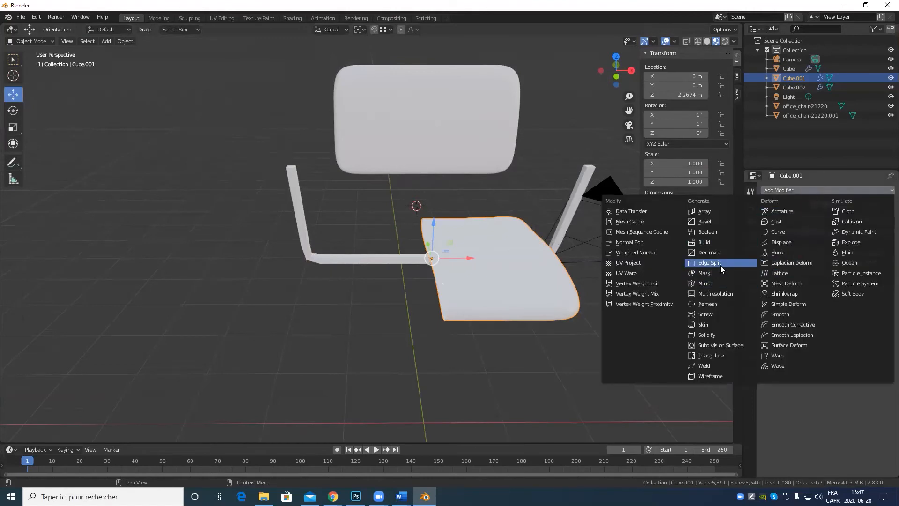
left_click(720, 283)
scroll(467, 288, "up", 5)
middle_click_drag(468, 287, 293, 321)
scroll(464, 271, "down", 2)
Move the upper outer side edges of the seat half outward and upward to match the raised corner in the front drawing.
key("Tab")
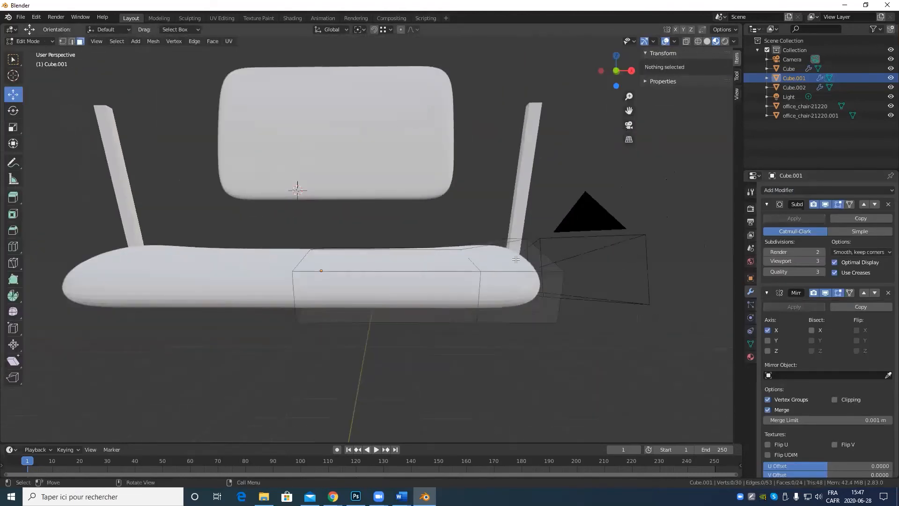
middle_click_drag(542, 287, 497, 267)
left_click(497, 267)
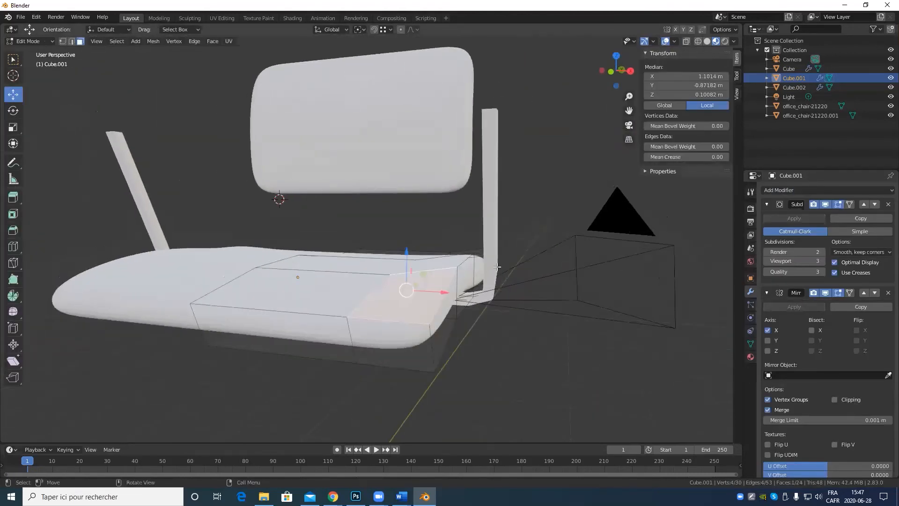
key("2")
left_click(450, 282)
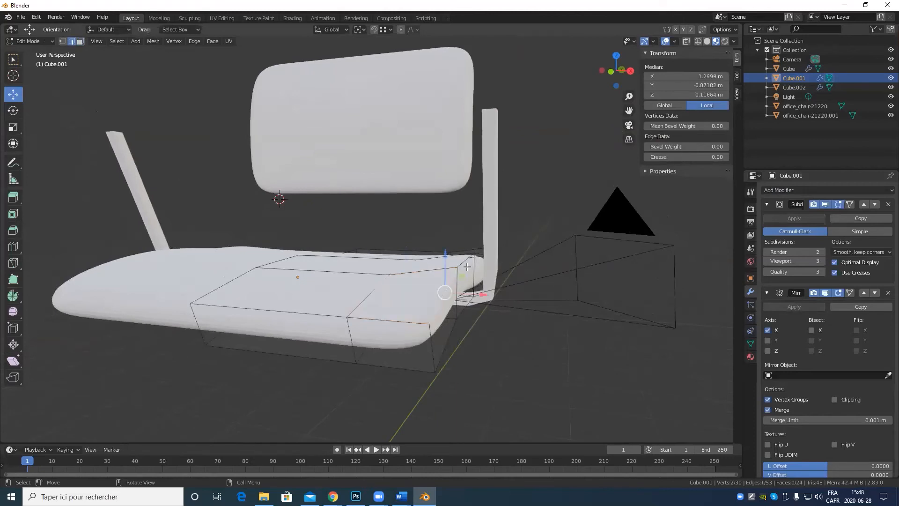
middle_click_drag(505, 263, 477, 241)
left_click(459, 327, "shift")
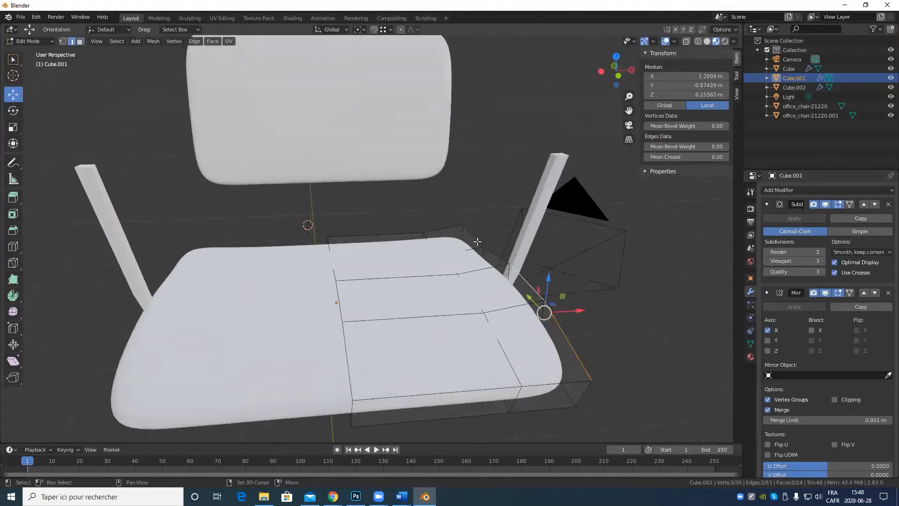
left_click(472, 235, "shift")
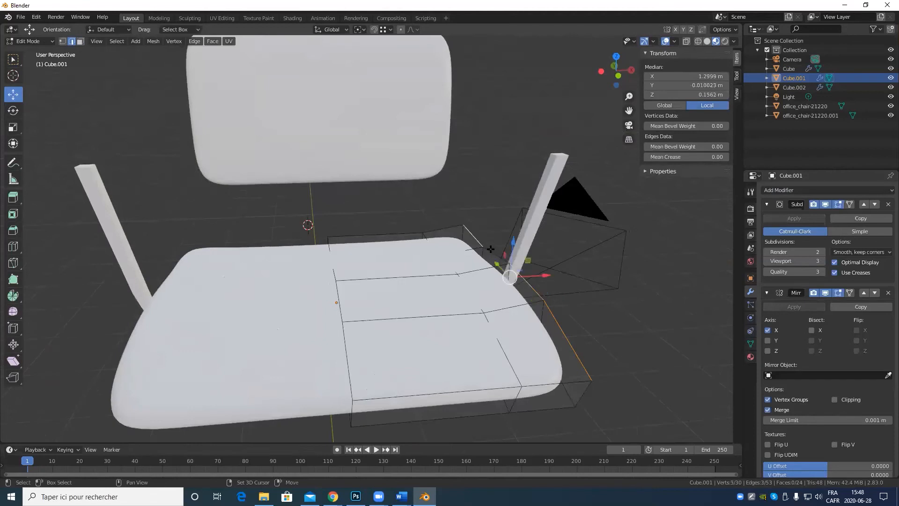
key("KP_1")
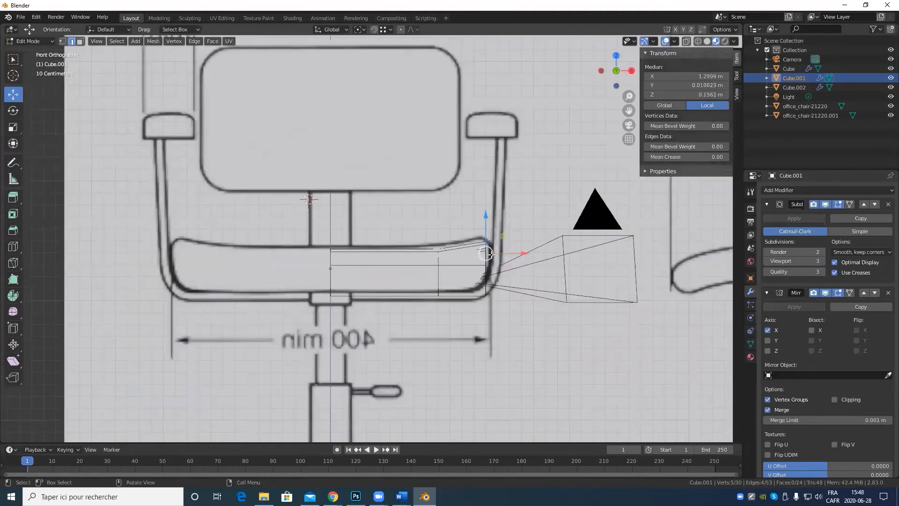
scroll(491, 254, "up", 4)
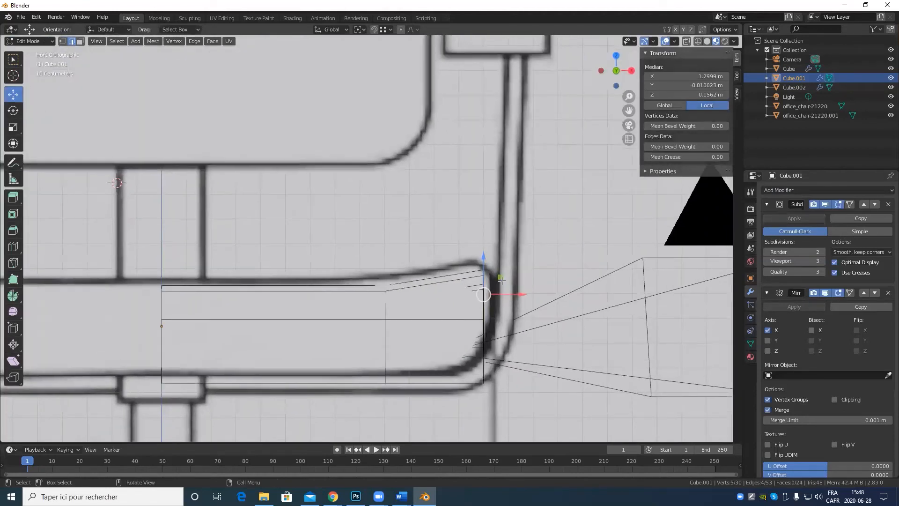
left_click_drag(501, 280, 509, 270)
key("Tab")
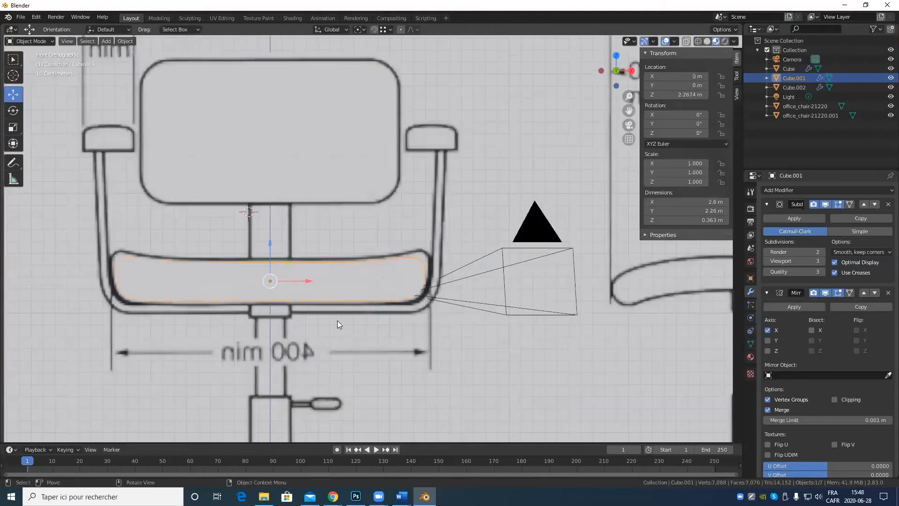
Select the armrest support frame and all of its linked geometry in Edit Mode.
middle_click_drag(341, 315, 407, 353)
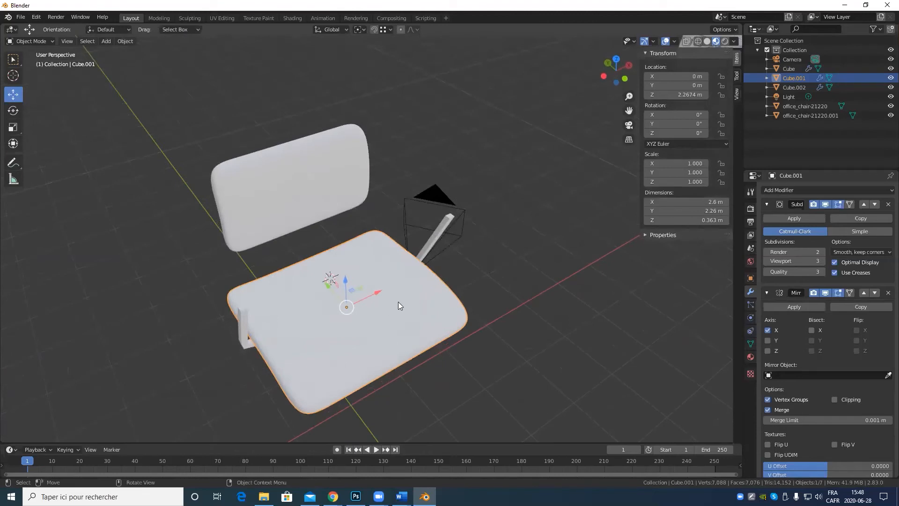
middle_click_drag(447, 357, 421, 242)
left_click(422, 241, "shift")
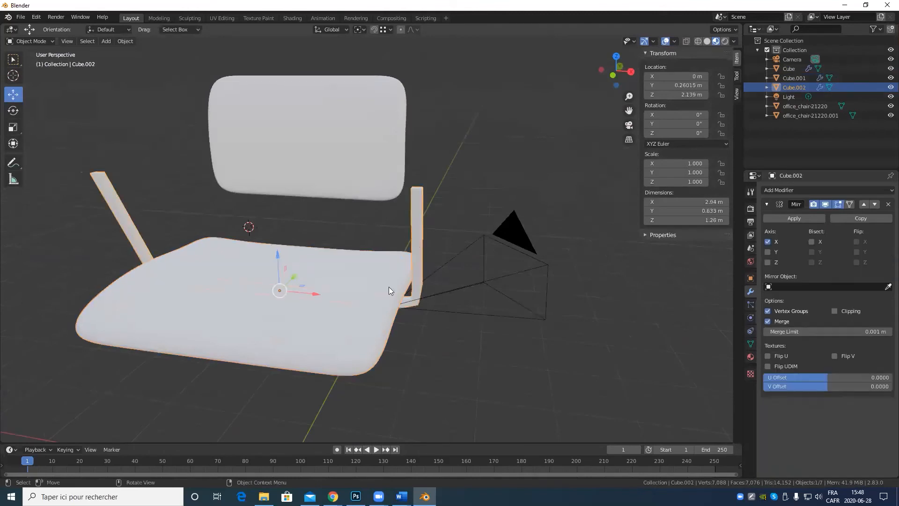
left_click(382, 333, "shift")
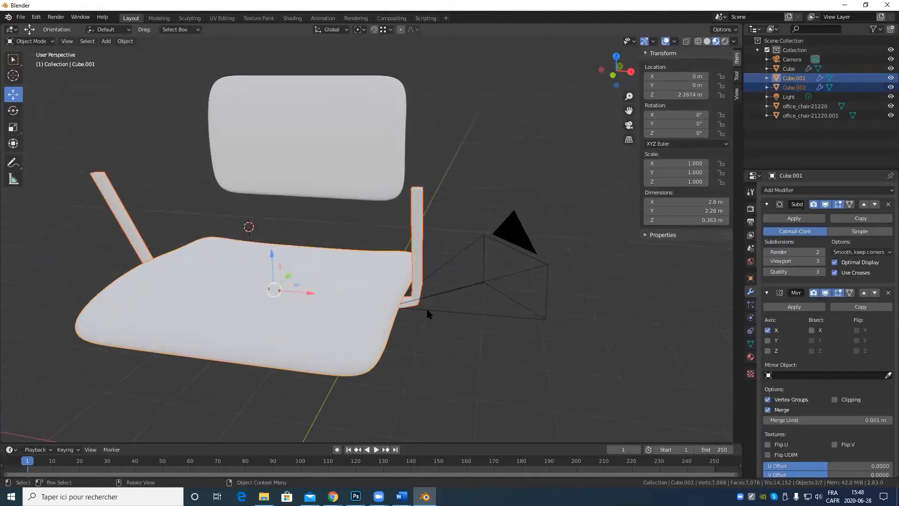
left_click(417, 225)
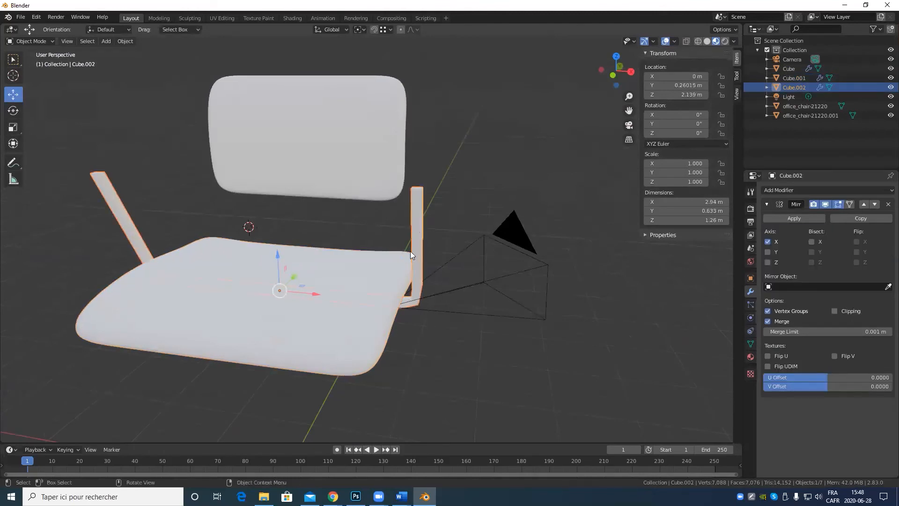
key("Tab")
key("l")
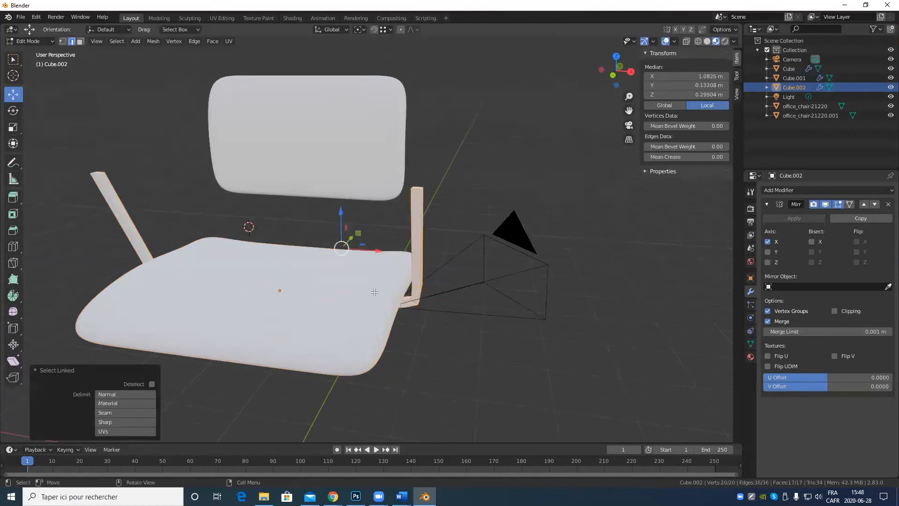
middle_click_drag(334, 334, 369, 339)
scroll(369, 339, "up", 4)
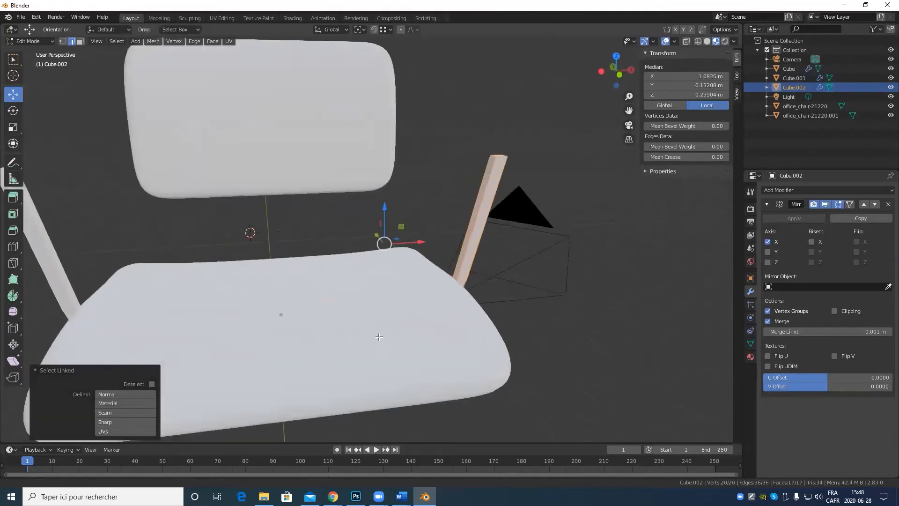
key("Tab")
Select the seat's entire linked mesh in Edit Mode and return to Object Mode.
left_click(213, 371)
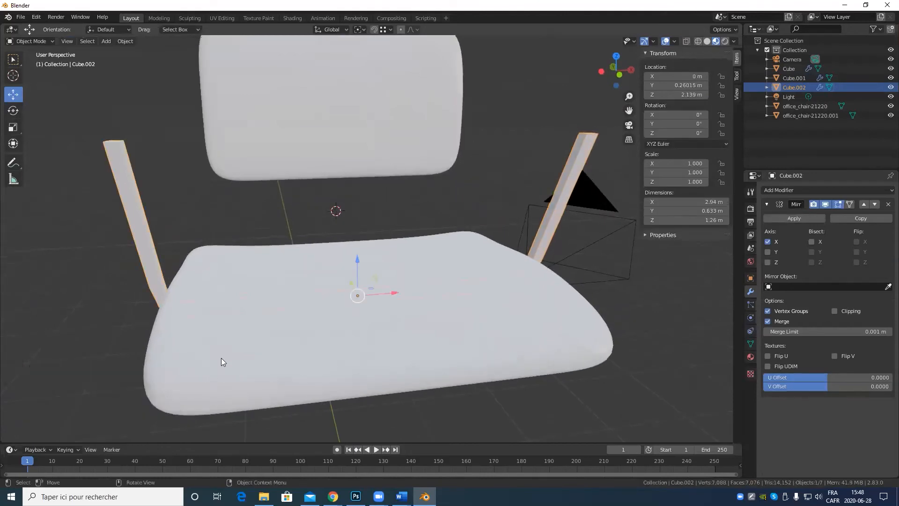
key("Tab")
key("ctrl+l")
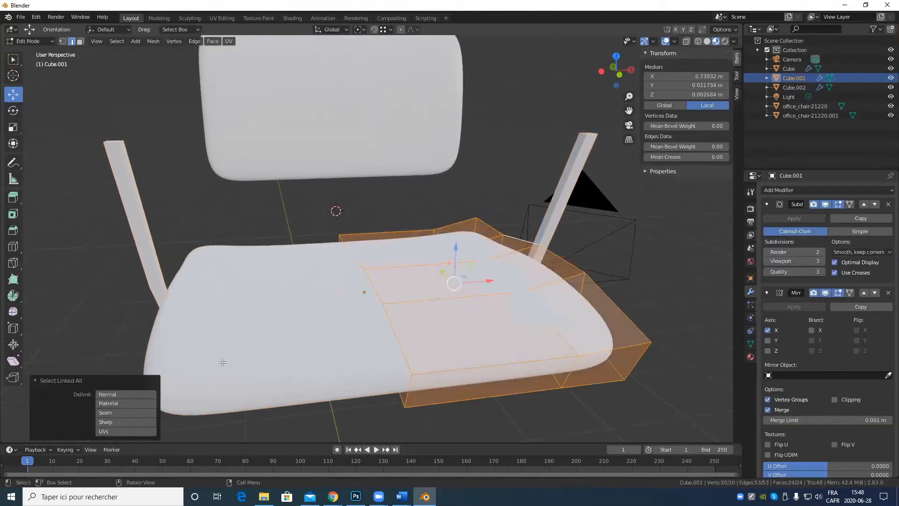
scroll(155, 398, "up", 3)
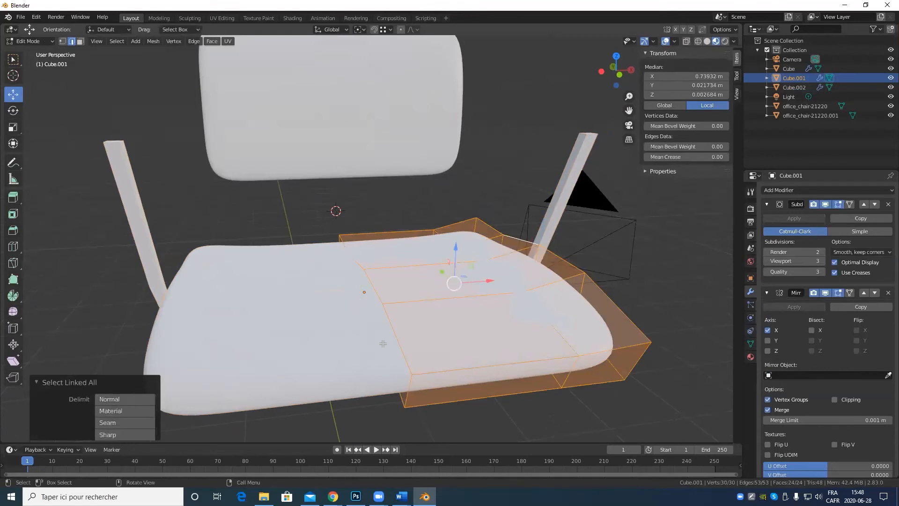
scroll(408, 338, "down", 3)
key("Tab")
Reopen the armrest support frame for editing and select its whole connected mesh.
left_click(526, 202)
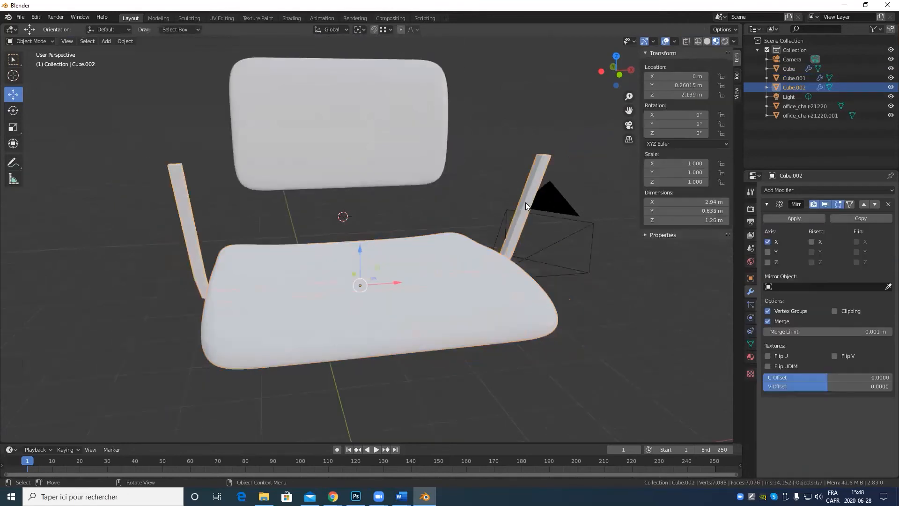
key("Tab")
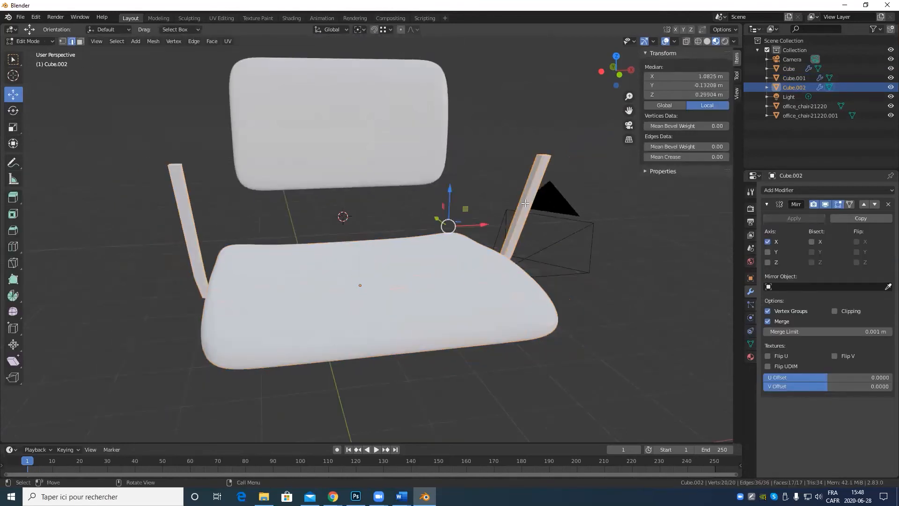
middle_click_drag(525, 203, 453, 267)
scroll(456, 290, "up", 2)
middle_click_drag(458, 302, 461, 291)
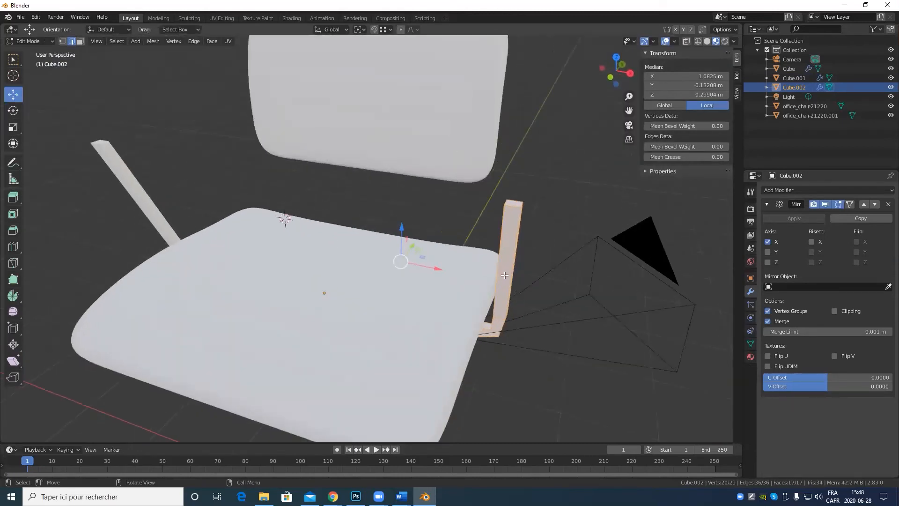
left_click(506, 275)
key("ctrl+l")
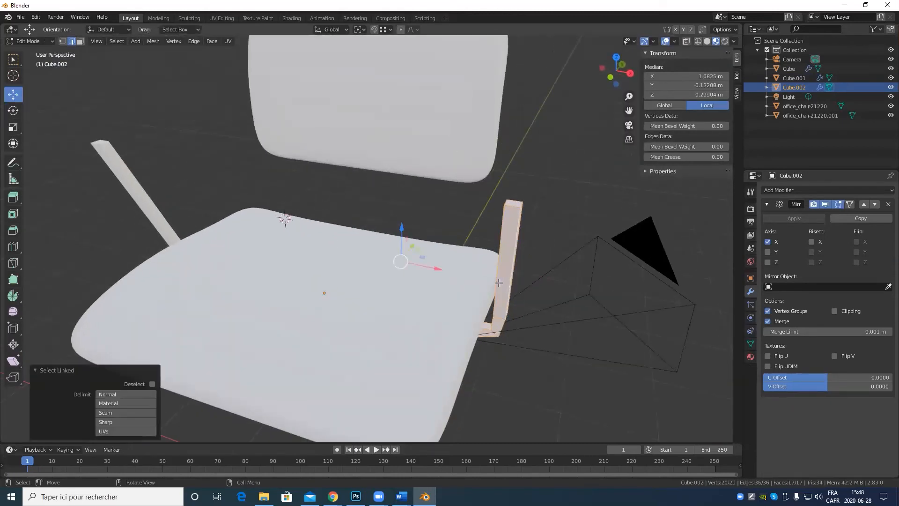
scroll(304, 405, "up", 1)
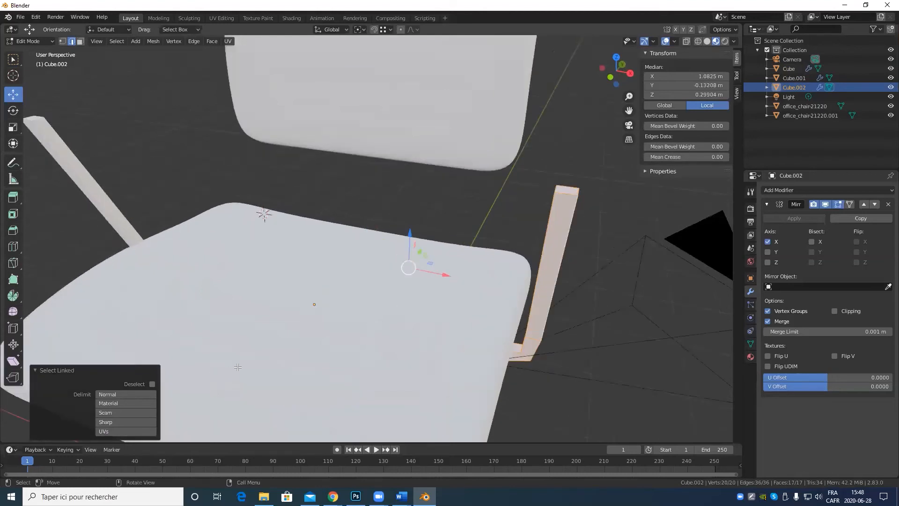
Examine from several angles how the armrest support frame meets the side and underside of the seat.
middle_click_drag(267, 395, 311, 372)
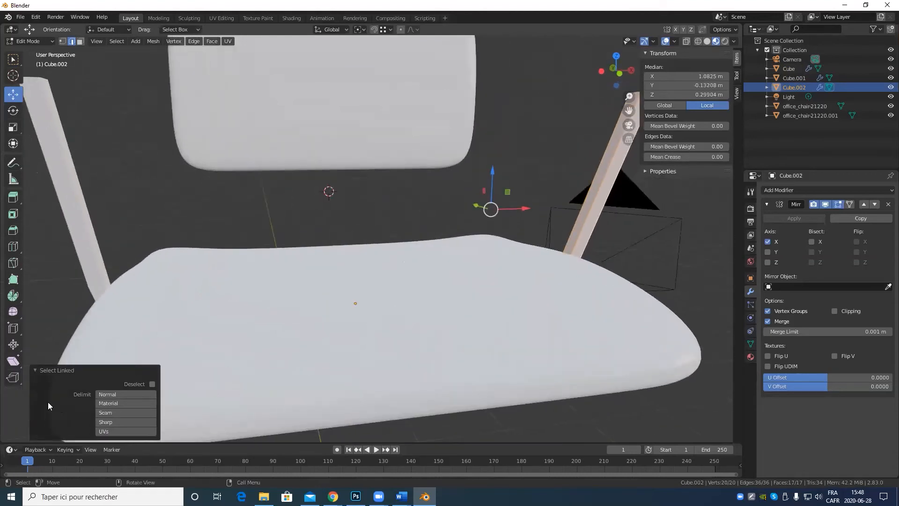
left_click(35, 371)
scroll(506, 298, "down", 6)
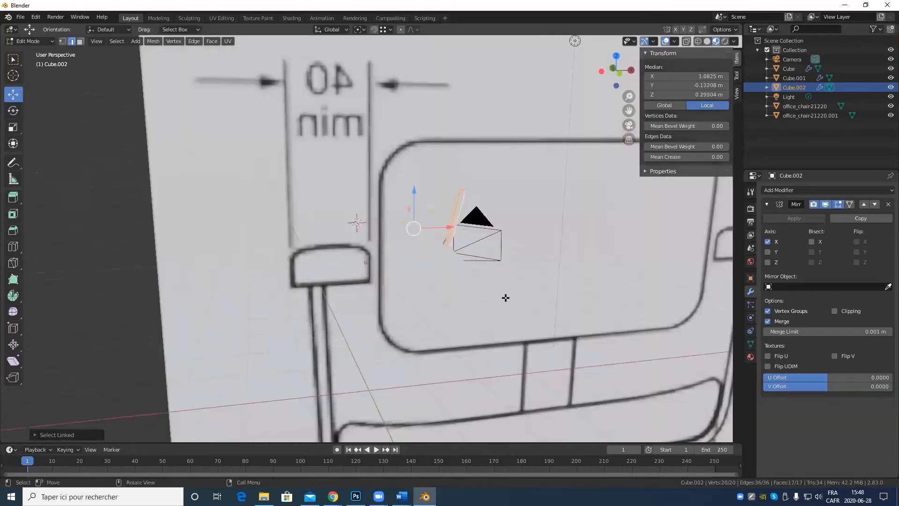
middle_click_drag(506, 298, 455, 331)
scroll(461, 335, "up", 5)
key("Tab")
scroll(428, 366, "down", 4)
scroll(455, 332, "up", 6)
key("Tab")
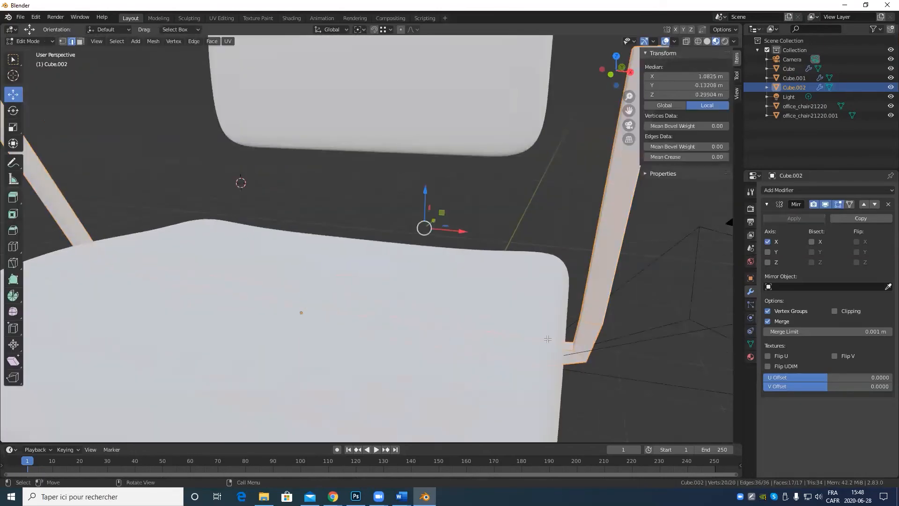
key("Tab")
key("ctrl+l")
mouse_move(523, 332)
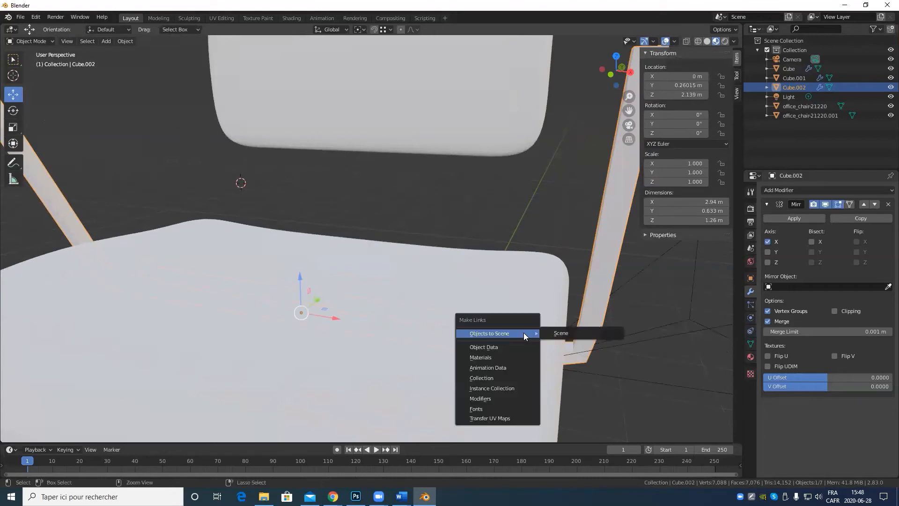
left_click(493, 281, "shift")
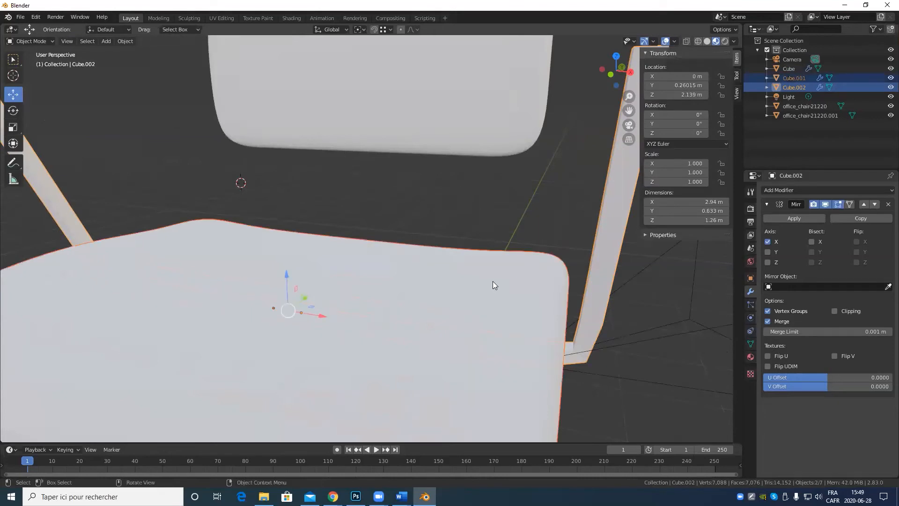
key("ctrl+l")
left_click(413, 211)
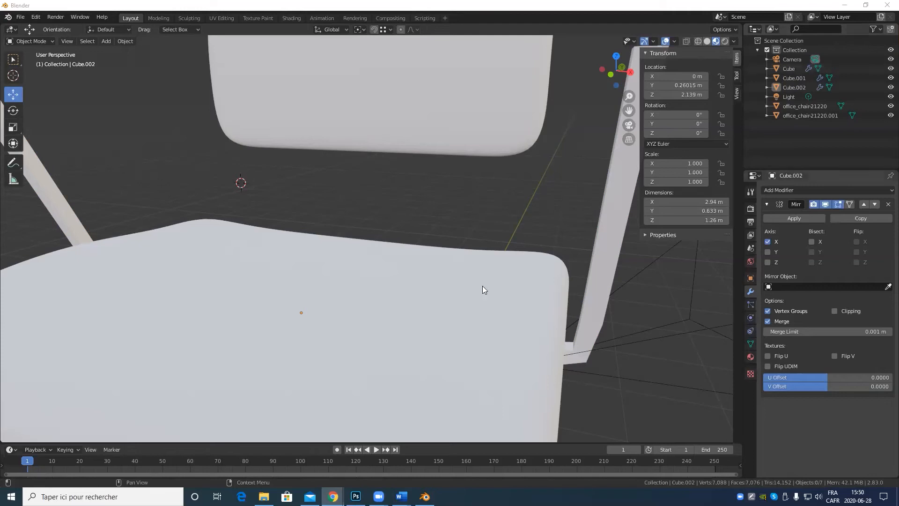
Select only the seat and open its mesh in Edit Mode.
left_click(412, 271)
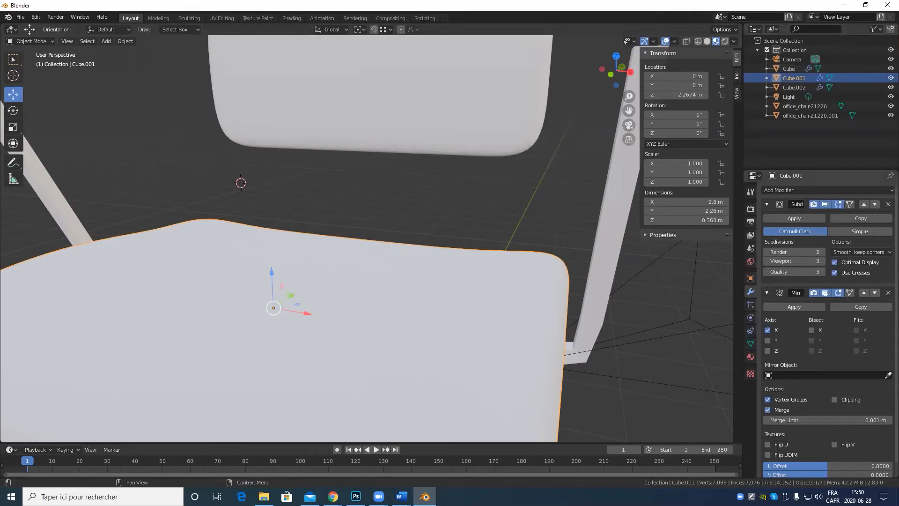
key("alt+Tab")
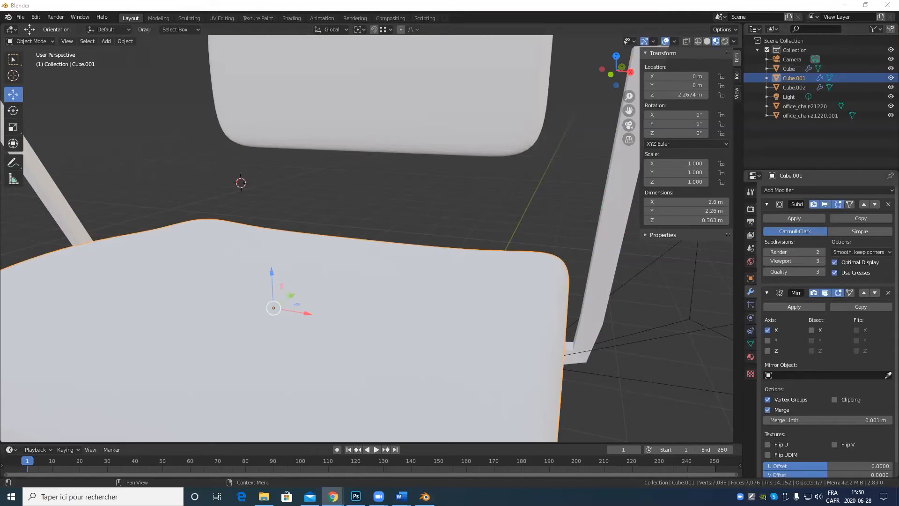
scroll(453, 262, "down", 7)
middle_click_drag(377, 306, 470, 301)
scroll(455, 334, "up", 3)
key("Tab")
scroll(530, 311, "down", 2)
scroll(477, 305, "up", 3)
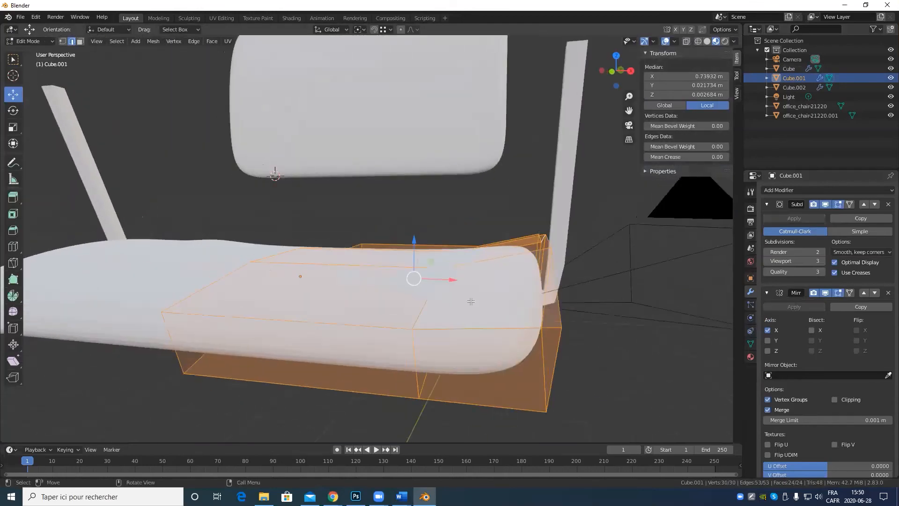
middle_click_drag(363, 329, 5, 237)
scroll(496, 360, "down", 5)
scroll(463, 367, "up", 5)
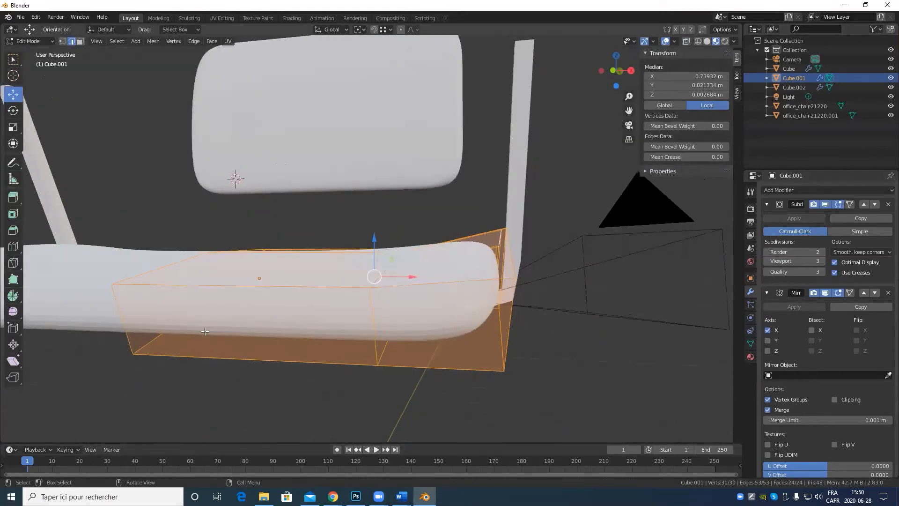
Add a loop cut near the outer side of the seat half and check the smoothed outline against the front drawing.
left_click(13, 246)
left_click_drag(435, 277, 477, 266)
key("KP_1")
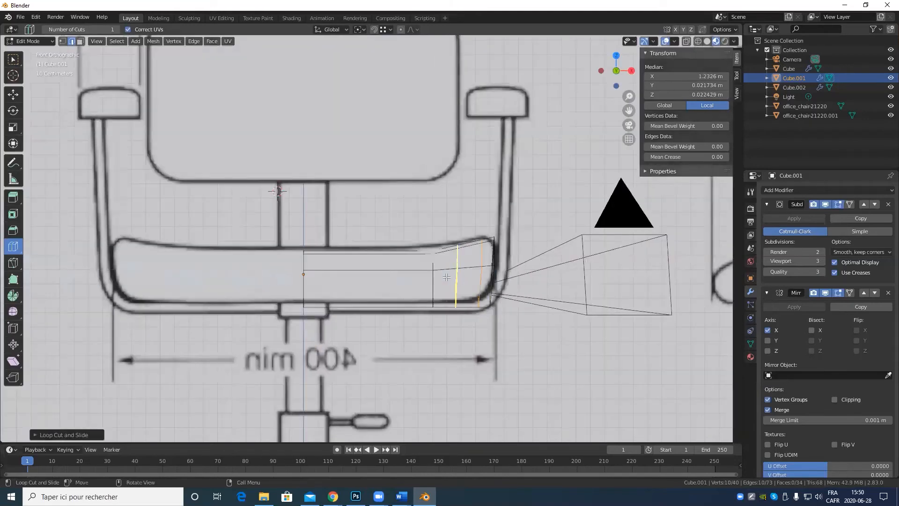
key("Tab")
scroll(537, 286, "up", 4)
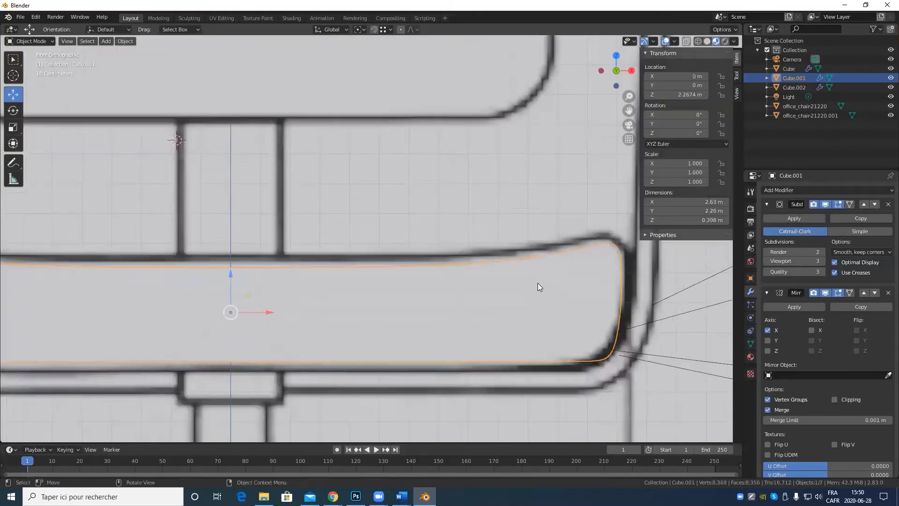
Lower the upper outer side edges of the seat half by about 0.05 m and compare the outline with the front drawing.
key("Tab")
middle_click_drag(499, 297, 483, 303)
left_click(15, 95)
scroll(203, 185, "down", 3)
middle_click_drag(203, 185, 276, 187)
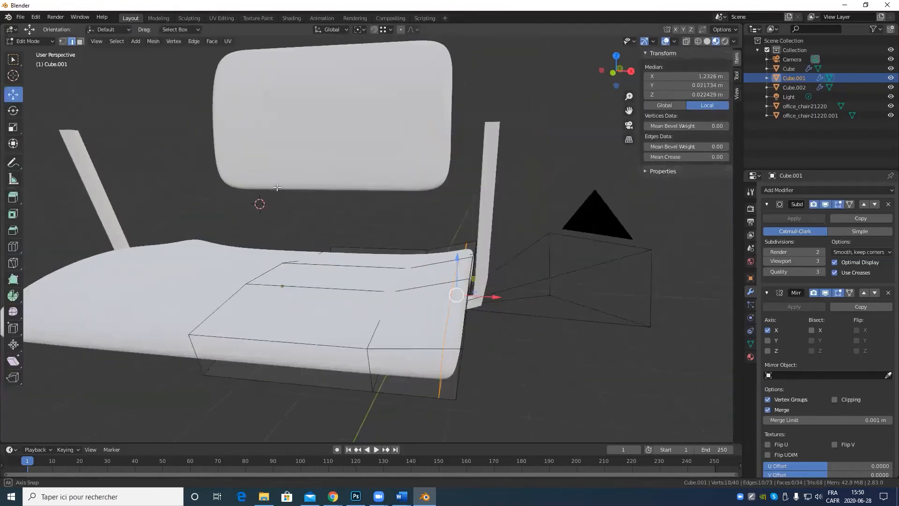
middle_click_drag(469, 239, 491, 245)
left_click(468, 237)
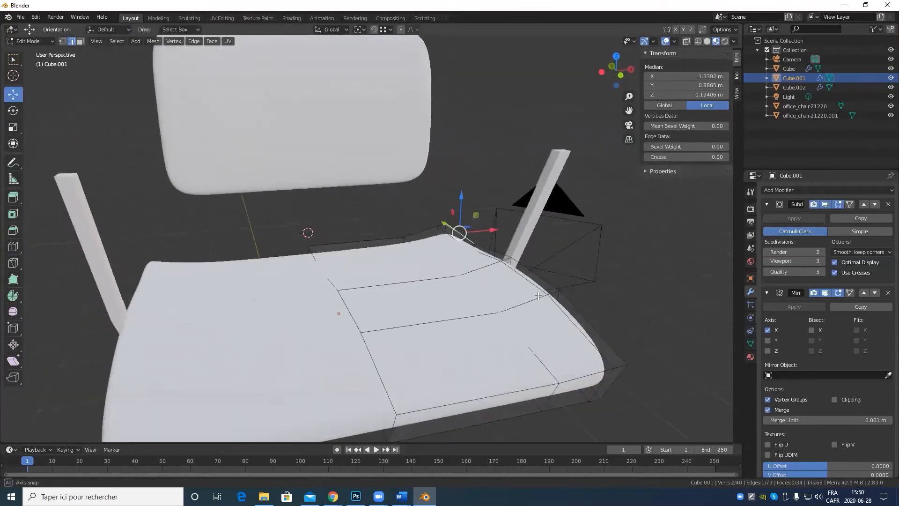
left_click(599, 328, "ctrl")
middle_click_drag(600, 315, 576, 287)
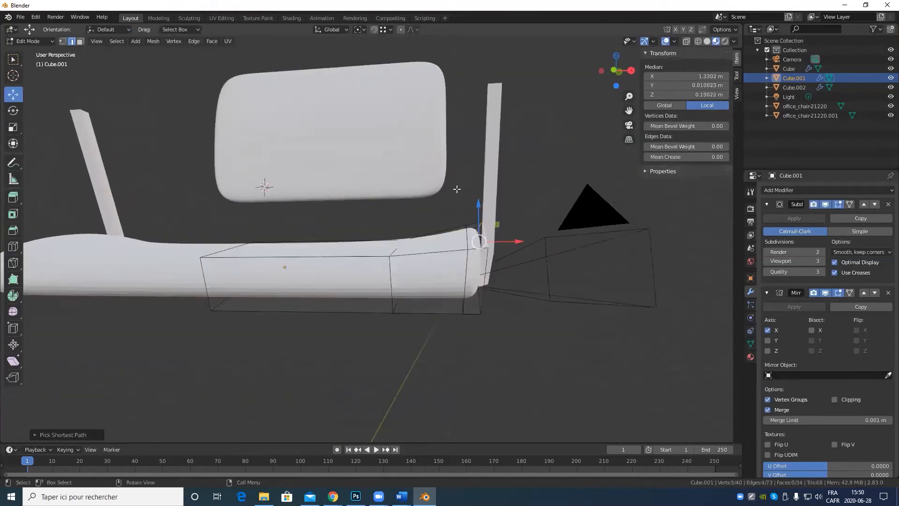
left_click_drag(478, 205, 478, 220)
mouse_move(533, 236)
middle_mouse_down()
mouse_move(456, 265)
mouse_move(461, 237)
mouse_move(512, 234)
middle_mouse_up()
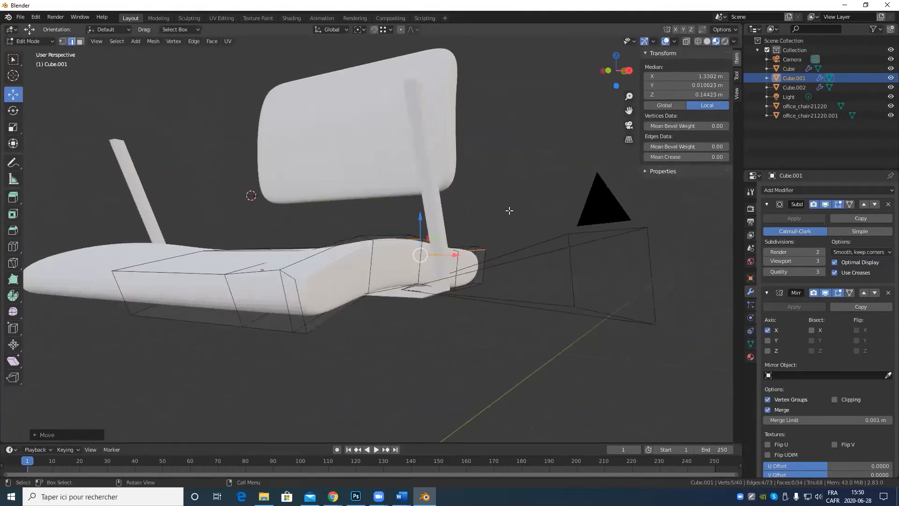
key("KP_1")
key("Tab")
scroll(440, 243, "up", 3)
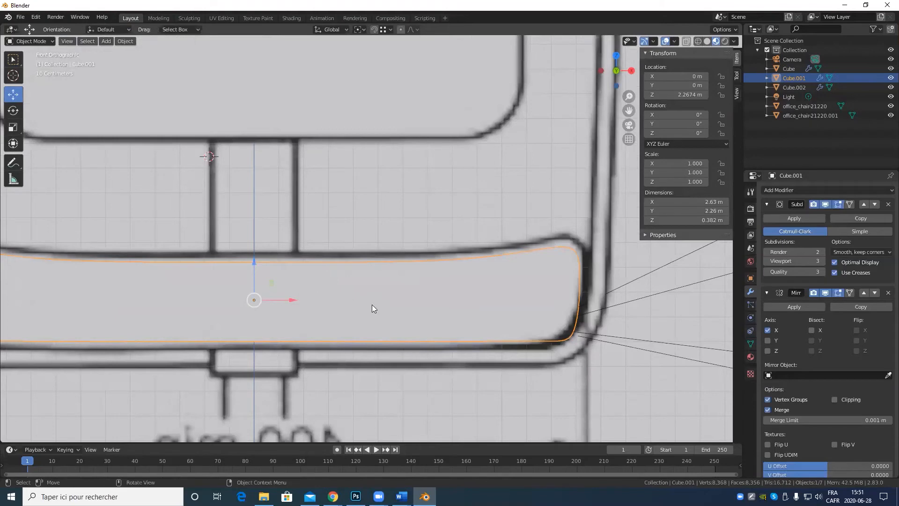
left_click(560, 337)
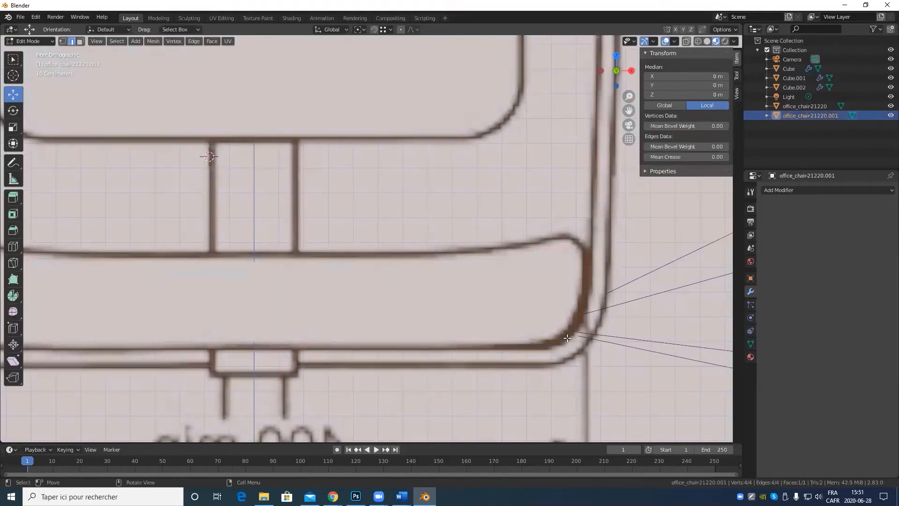
middle_click_drag(568, 334, 512, 246)
key("Tab")
key("Tab")
Move the underside edges of the seat's outer loop cut inward to follow the rounded lower corner in the front drawing.
left_click(433, 278)
key("Tab")
left_click(468, 188)
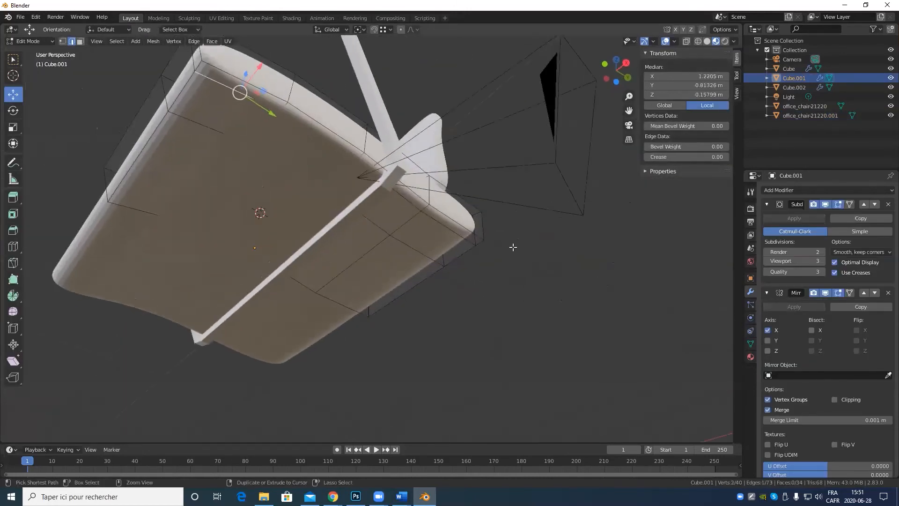
left_click(468, 241, "ctrl")
middle_click_drag(384, 231, 263, 293)
key("KP_1")
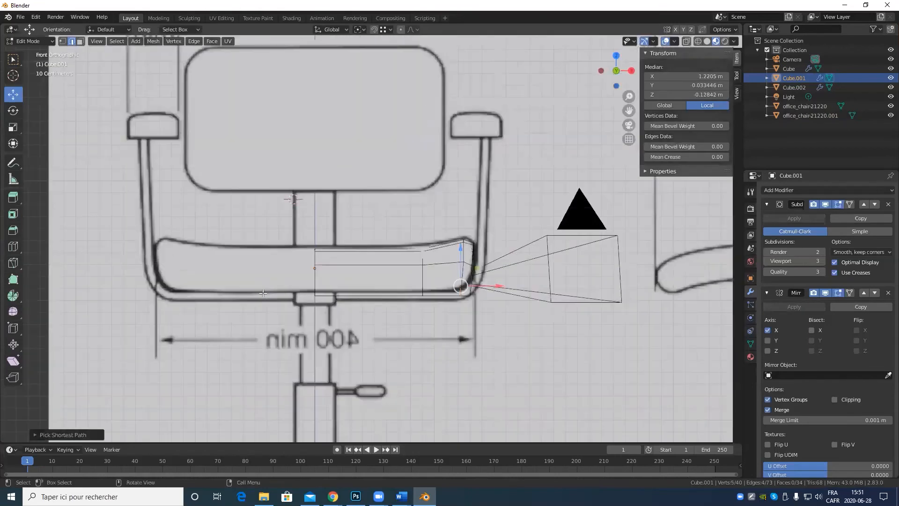
scroll(566, 331, "up", 4)
middle_click_drag(566, 332, 492, 303, "shift")
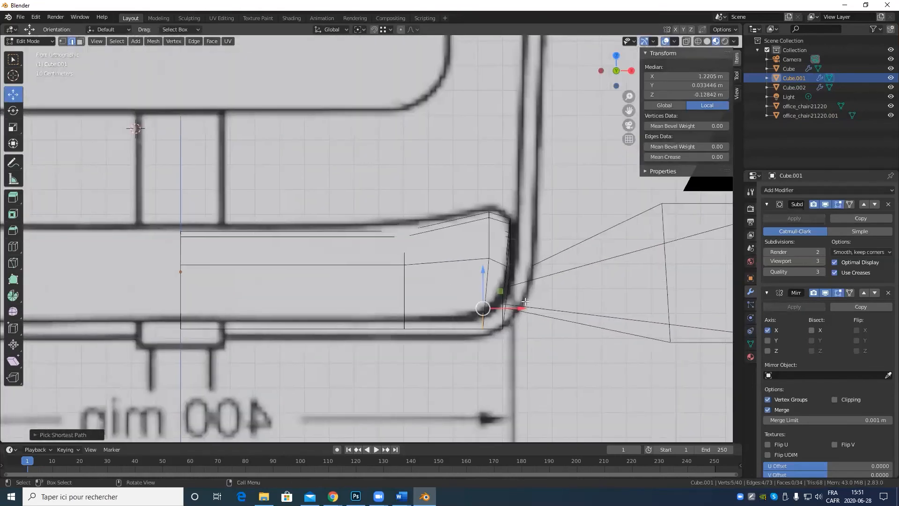
left_click_drag(520, 307, 473, 309)
key("Tab")
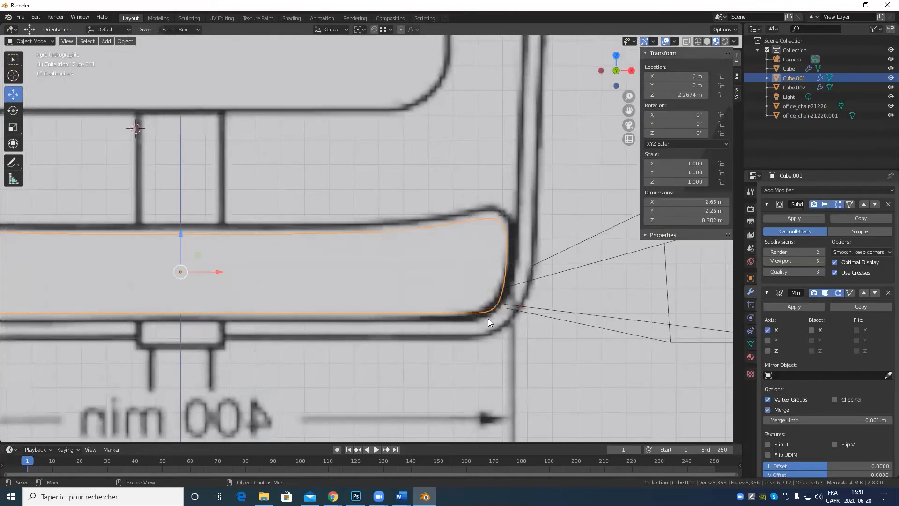
Move the seat's lower outer edges inward along X to about 1.09 m, following the rounded corner in the front blueprint.
key("Tab")
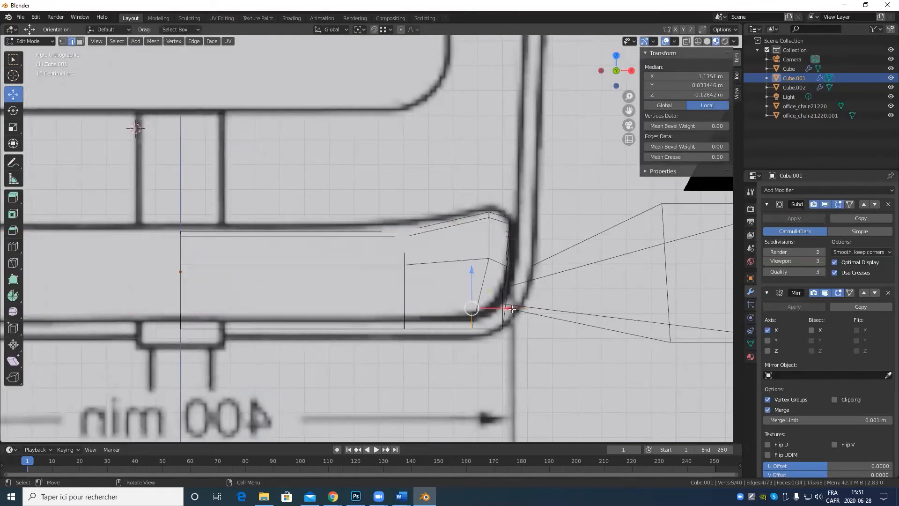
key("Tab")
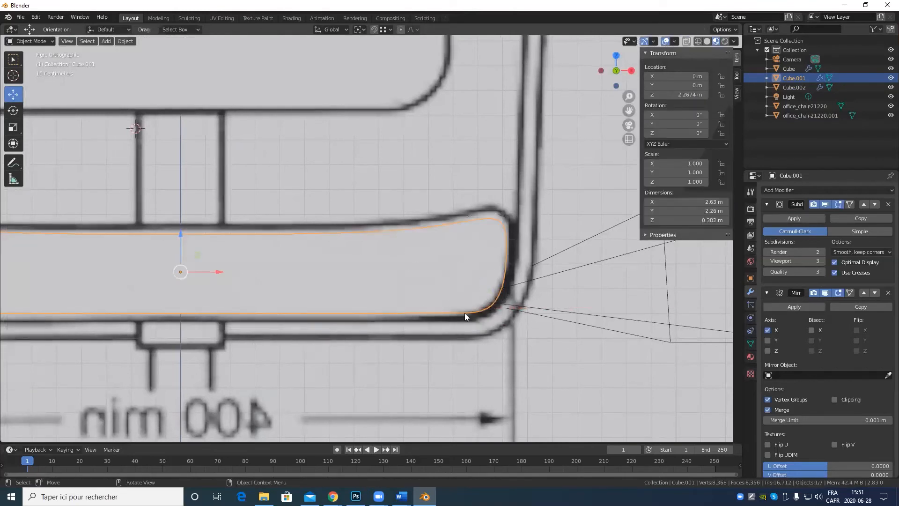
key("Tab")
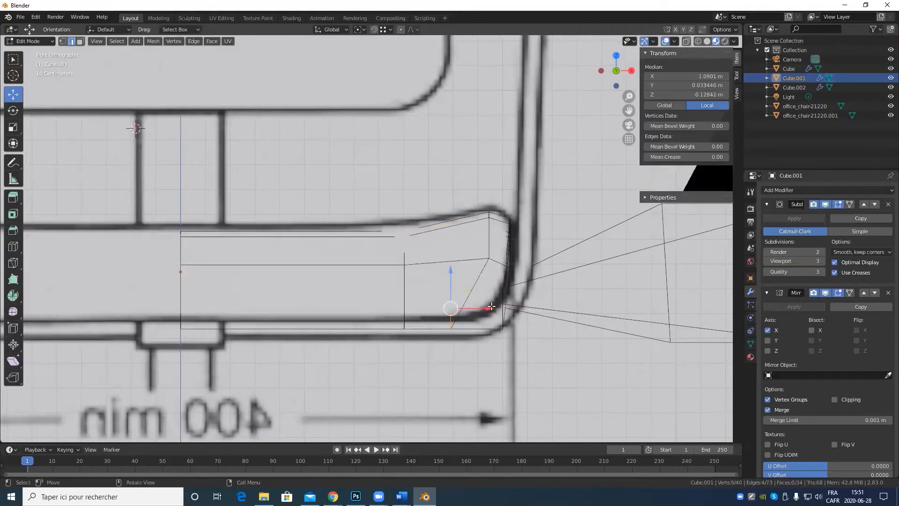
scroll(467, 316, "down", 4)
middle_click_drag(467, 316, 305, 325)
key("Tab")
scroll(483, 325, "down", 4)
scroll(517, 330, "up", 5)
key("KP_1")
key("KP_3")
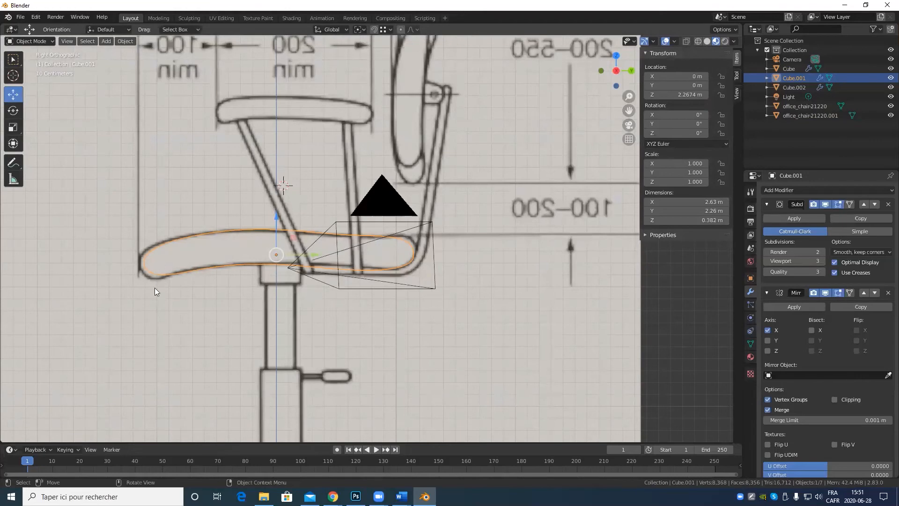
Add a horizontal loop cut around the seat cushion's side thickness.
key("Tab")
middle_click_drag(462, 306, 281, 272)
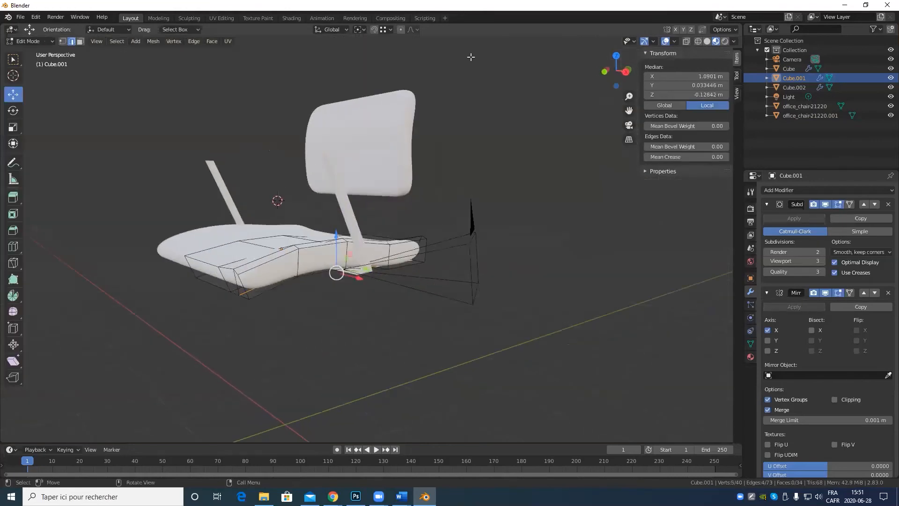
left_click(13, 246)
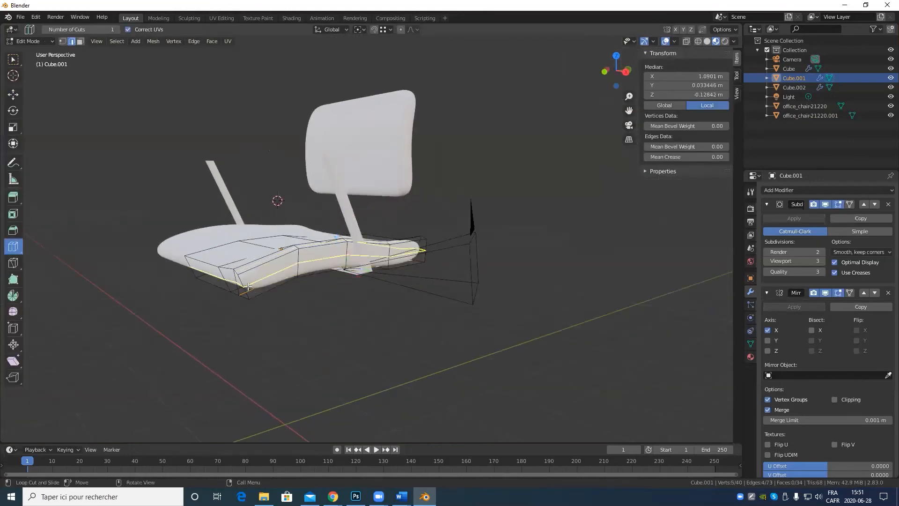
left_click(365, 271)
left_click(13, 94)
key("KP_Decimal")
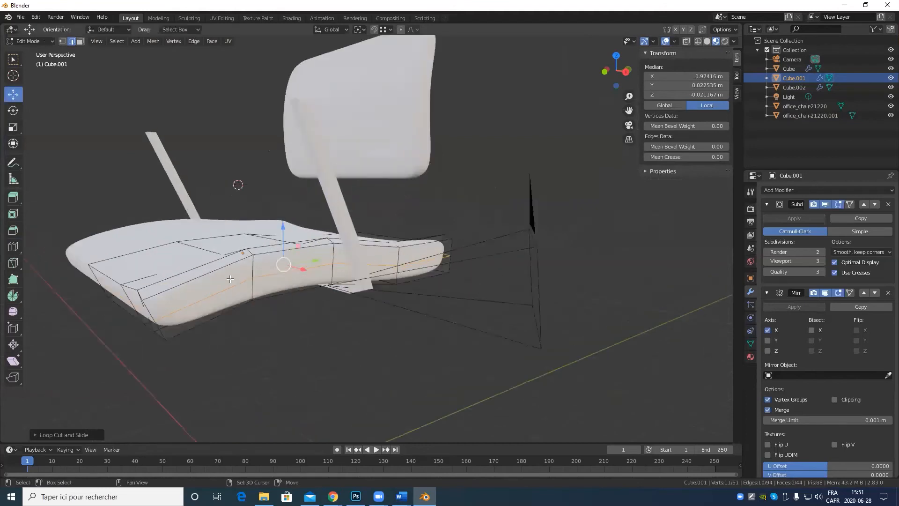
Move the new loop's front edges forward and down to about Y -1.18 m, Z -0.126 m, following the side blueprint.
left_click(291, 260)
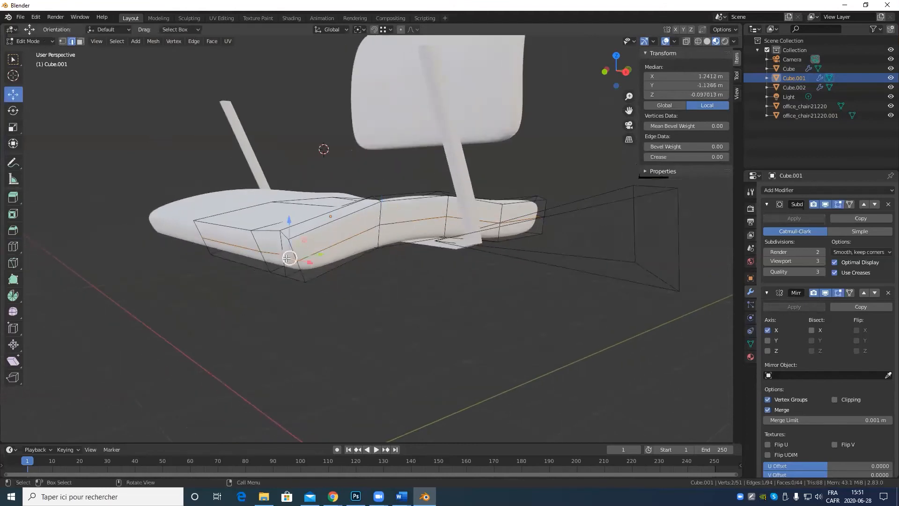
left_click(233, 246, "shift")
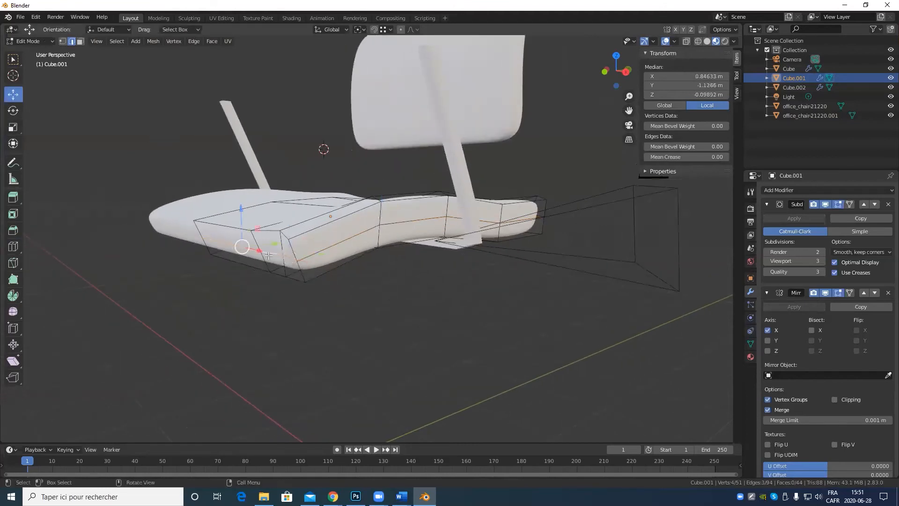
key("KP_3")
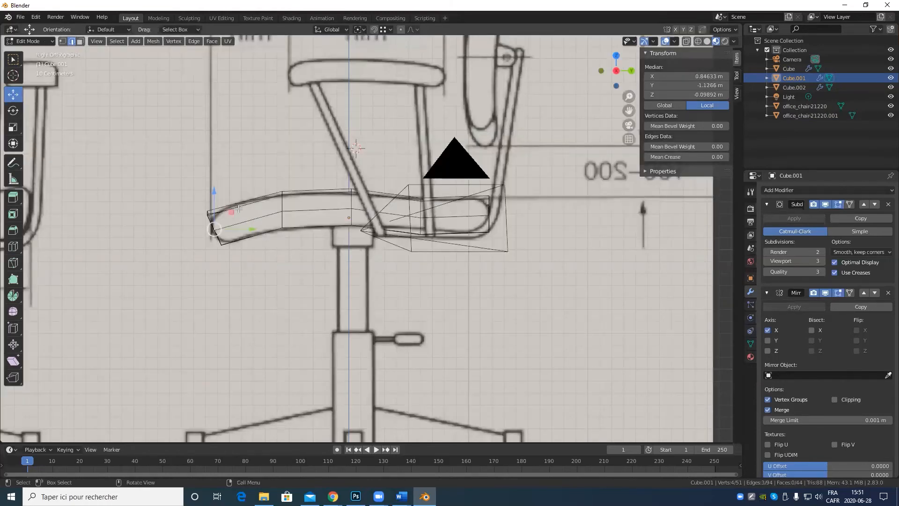
left_click_drag(231, 211, 227, 216)
key("Tab")
key("Tab")
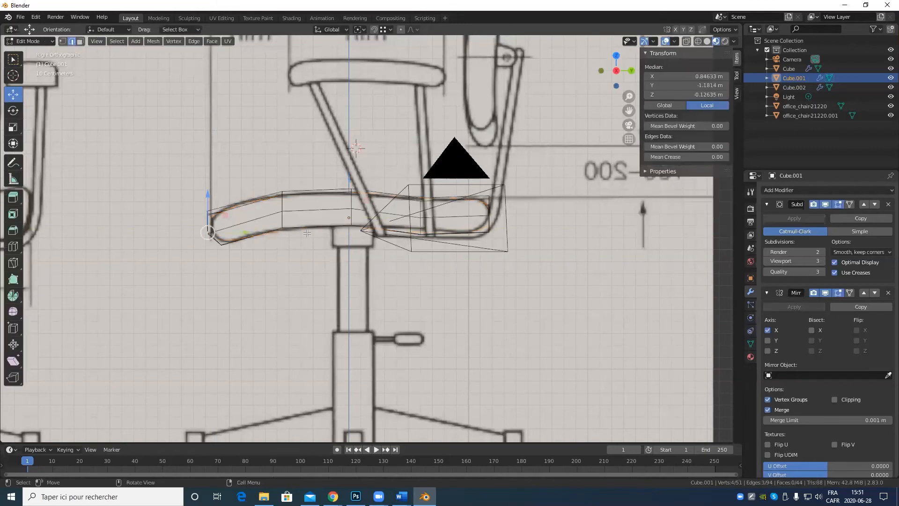
Move the new loop's rear edges backward to about Y 1.23 m to round the seat's back end against the side blueprint.
middle_click_drag(230, 220, 396, 221)
left_click(396, 221)
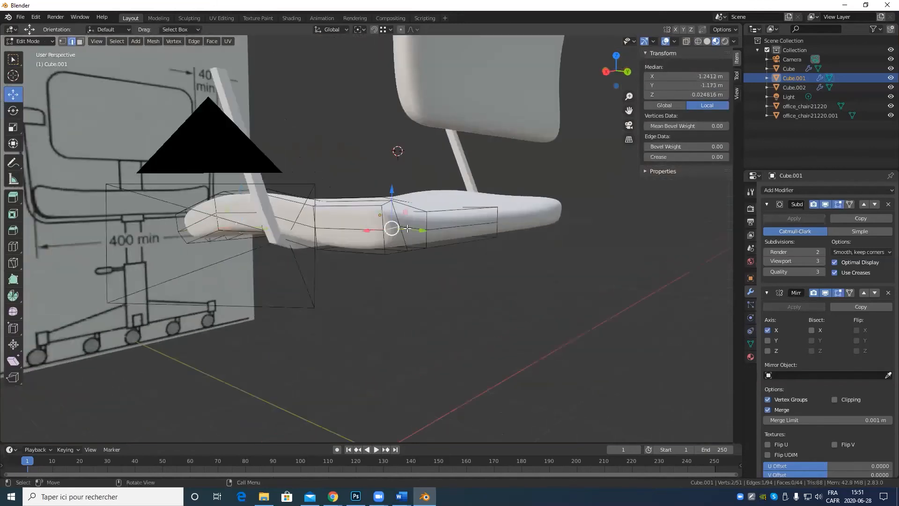
left_click(480, 227, "ctrl")
key("KP_3")
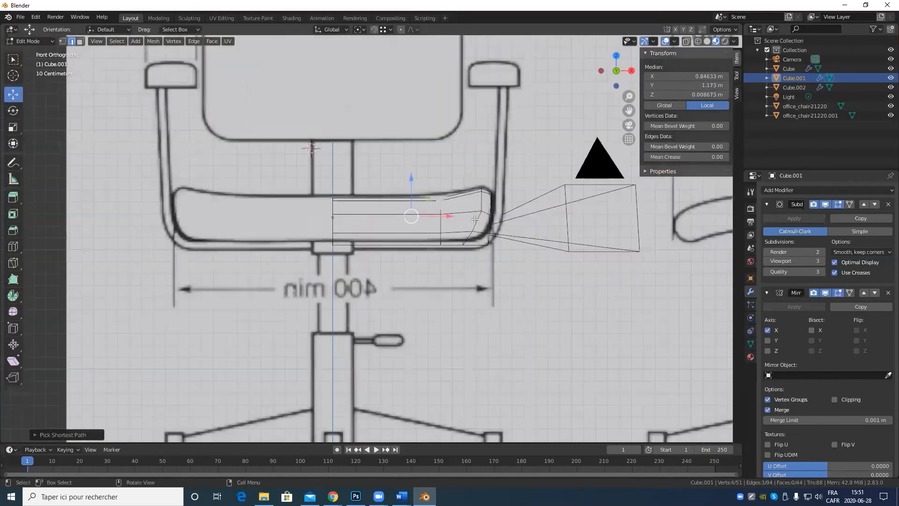
scroll(431, 132, "up", 3)
middle_click_drag(571, 185, 433, 256, "shift")
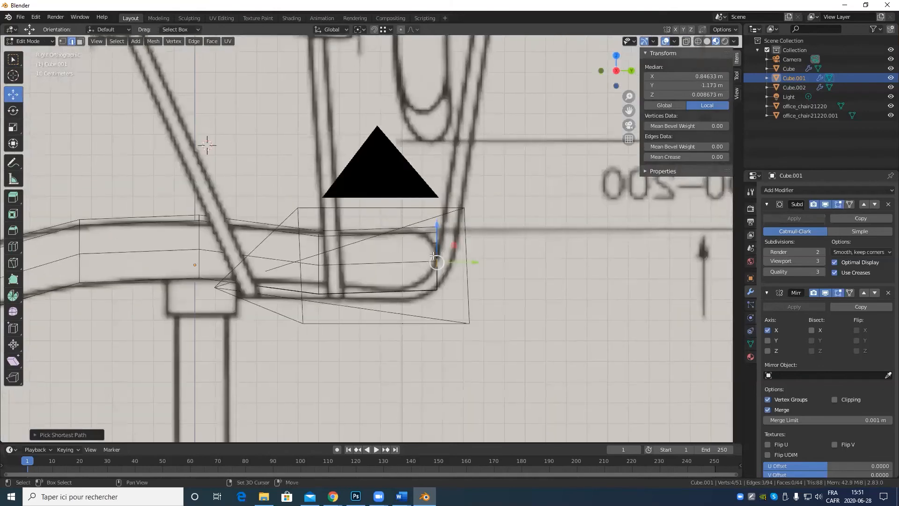
left_click_drag(461, 245, 473, 247)
key("Tab")
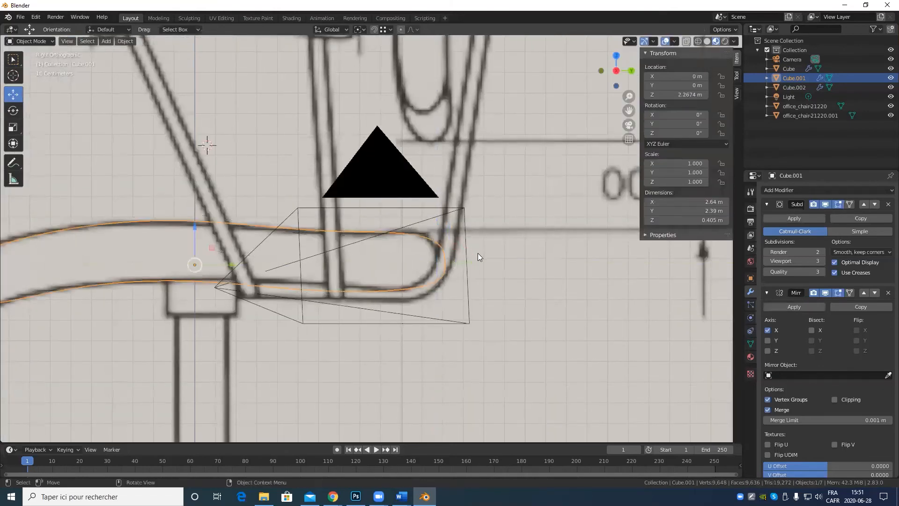
key("Tab")
Select the six faces on the seat's rear end and move them about 0.052 m forward along Y to match the side blueprint.
middle_click_drag(461, 264, 443, 263)
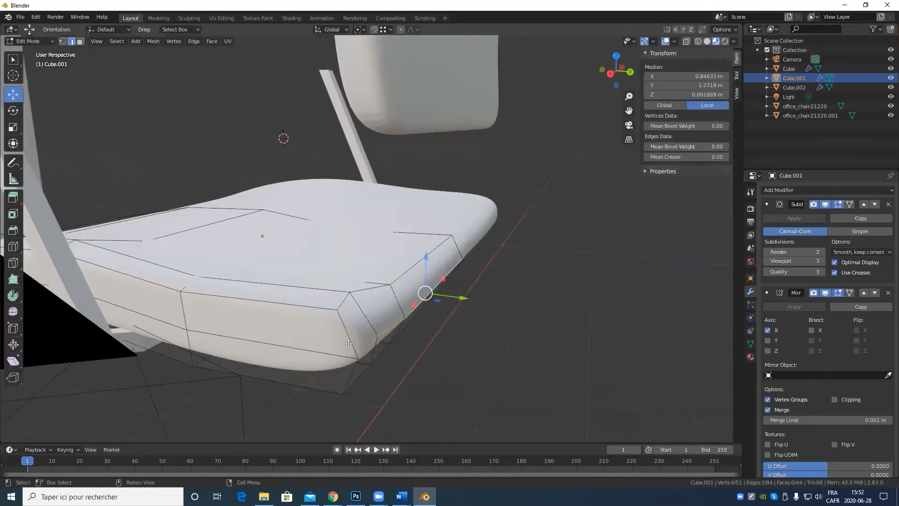
key("3")
left_click(358, 318)
left_click(405, 304, "shift")
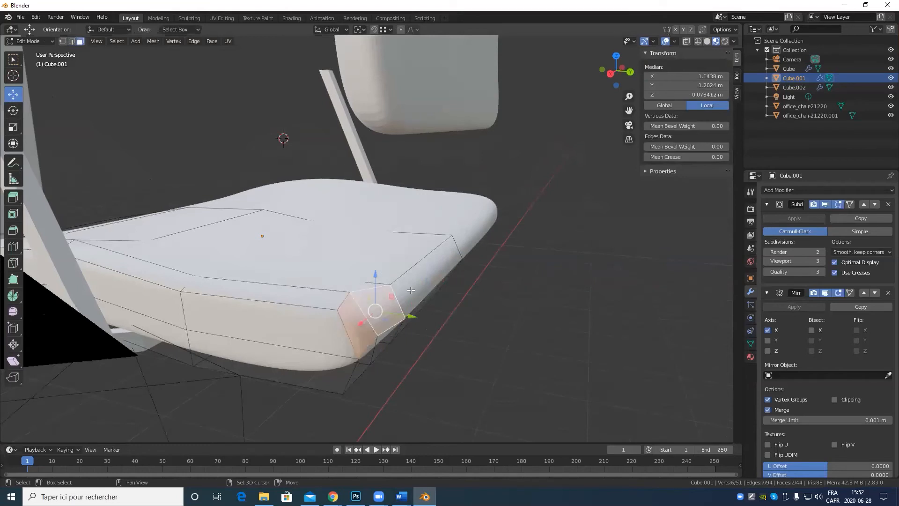
left_click(411, 290, "shift")
middle_click_drag(466, 302, 492, 259)
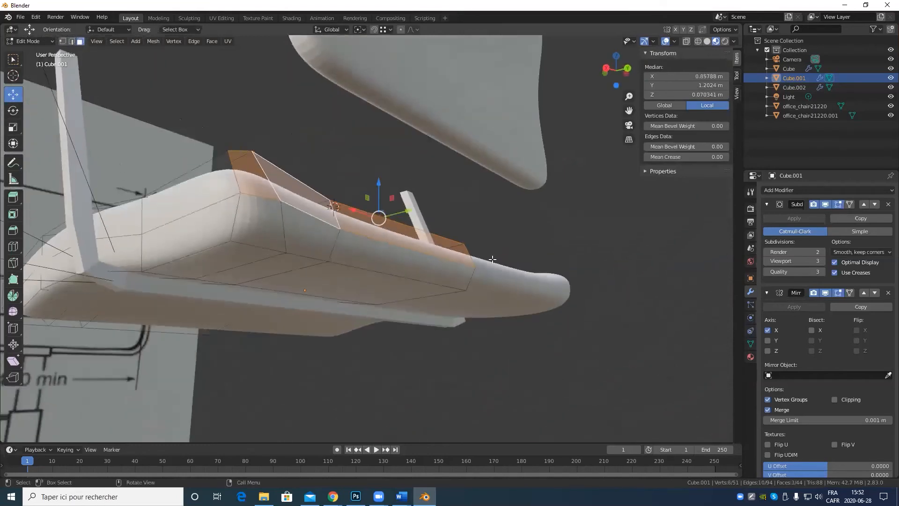
left_click(350, 255, "shift")
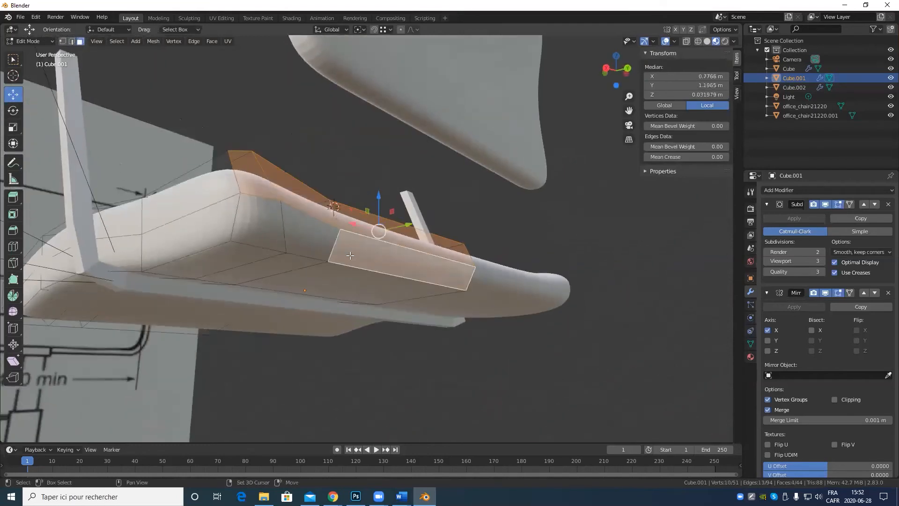
left_click(300, 233, "shift")
left_click(251, 219, "shift")
key("KP_1")
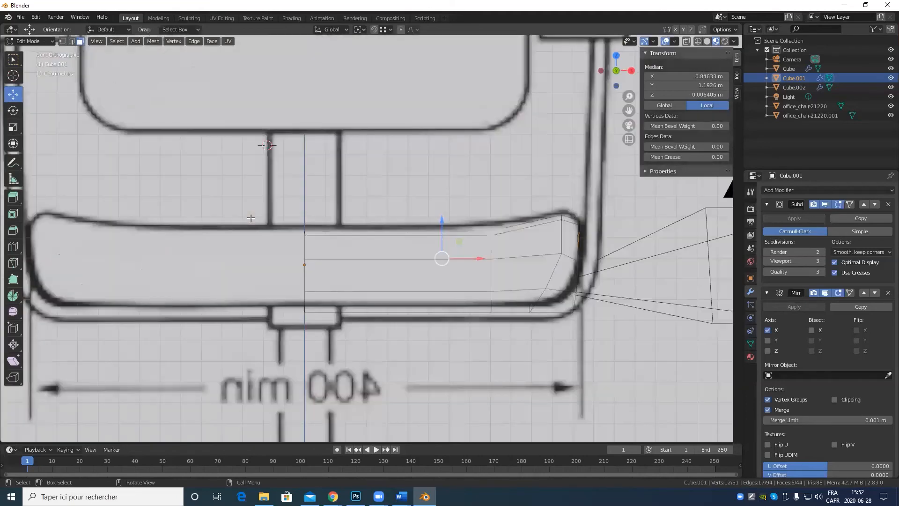
key("KP_3")
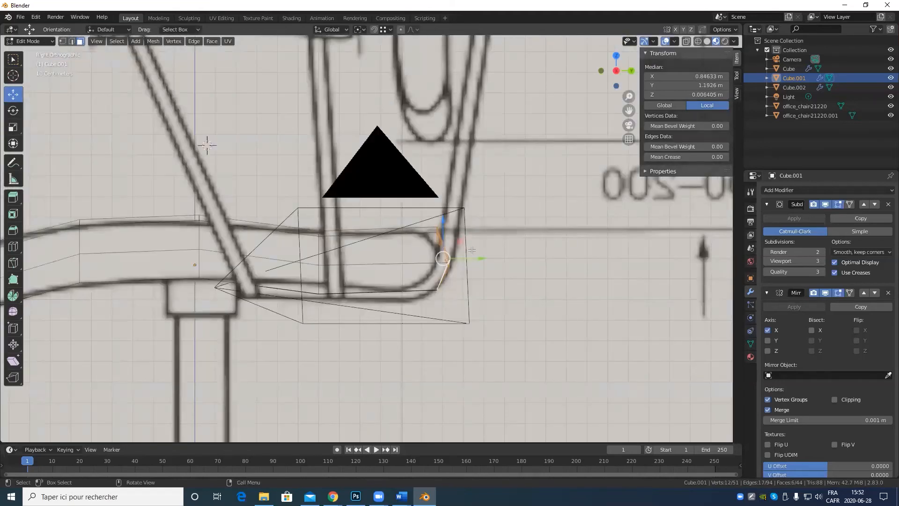
left_click_drag(481, 258, 469, 258)
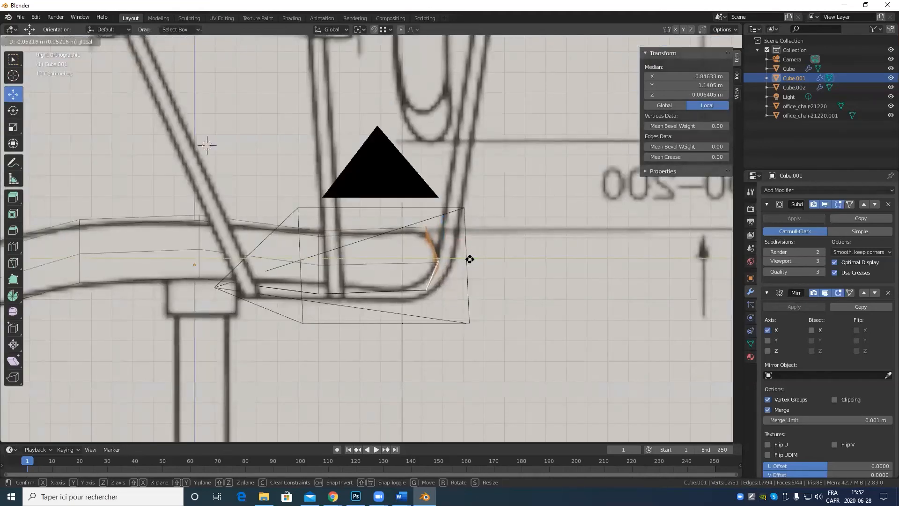
Examine the reshaped seat cushion's corners, rounded edges and surface faceting from several angles.
key("Tab")
middle_click_drag(469, 258, 275, 253)
middle_click_drag(357, 277, 342, 278)
key("Tab")
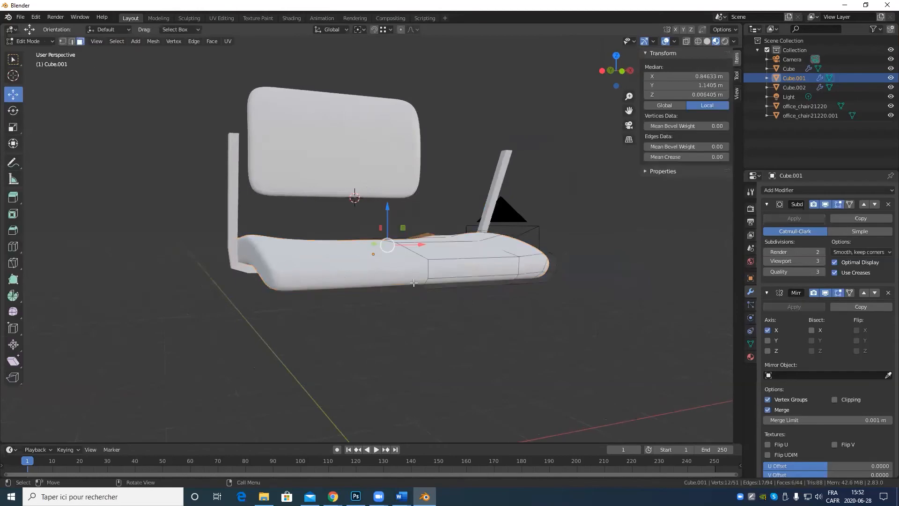
scroll(414, 282, "down", 3)
middle_click_drag(419, 286, 425, 269)
scroll(420, 285, "up", 5)
key("Tab")
scroll(413, 288, "down", 5)
scroll(408, 271, "up", 6)
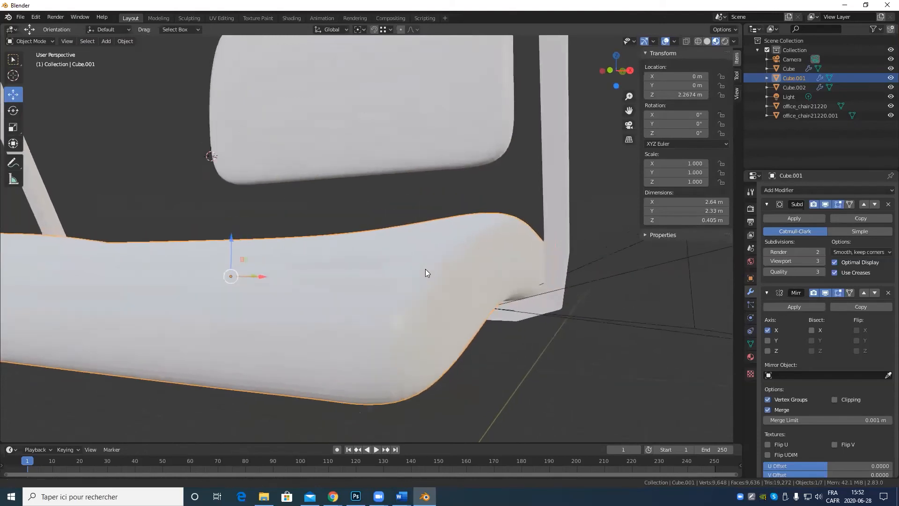
scroll(478, 323, "up", 2)
scroll(474, 330, "down", 1)
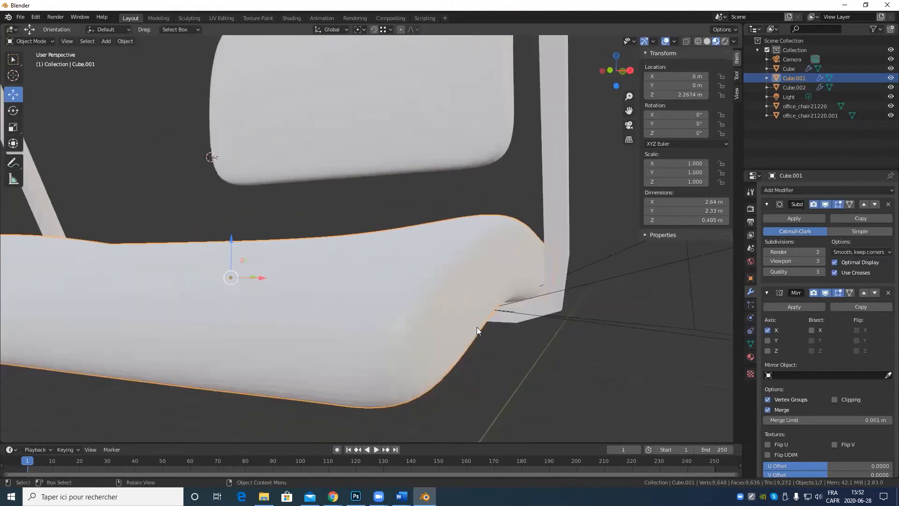
middle_click_drag(476, 326, 474, 319)
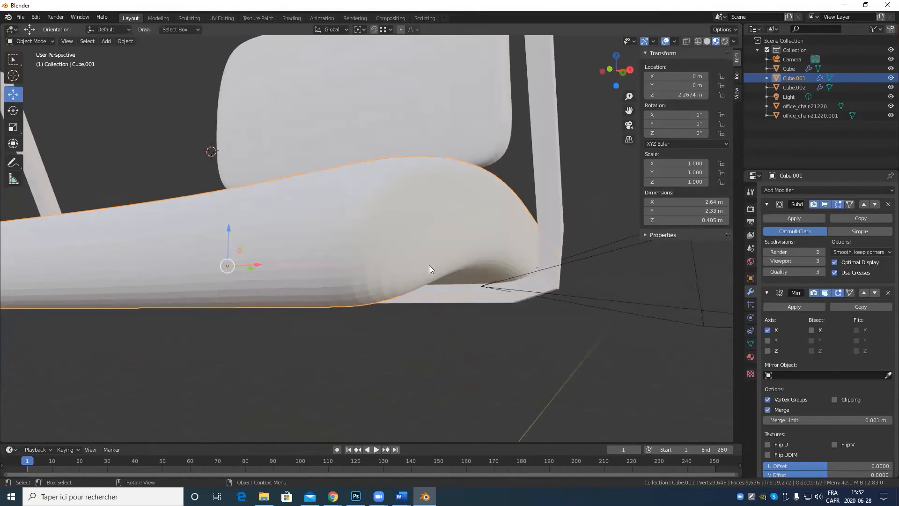
scroll(466, 260, "down", 2)
scroll(488, 301, "up", 4)
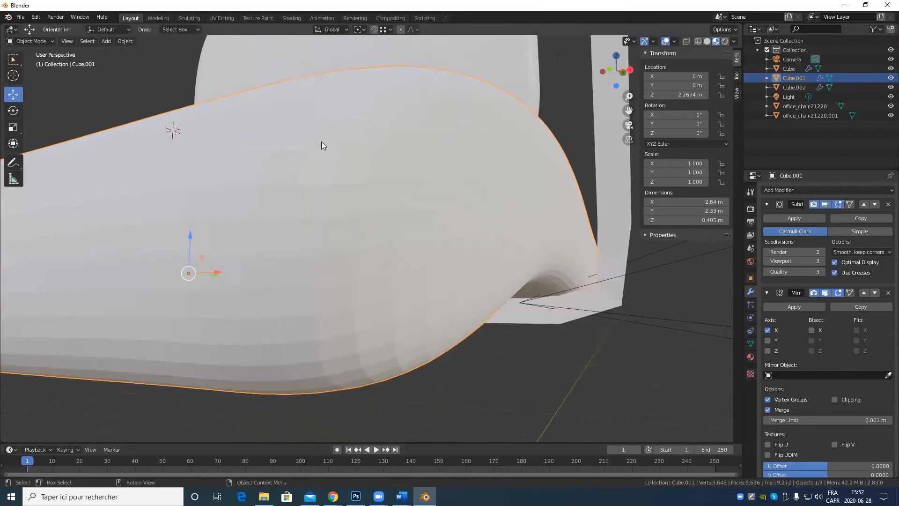
Apply Shade Smooth to the seat cushion.
left_click(123, 41)
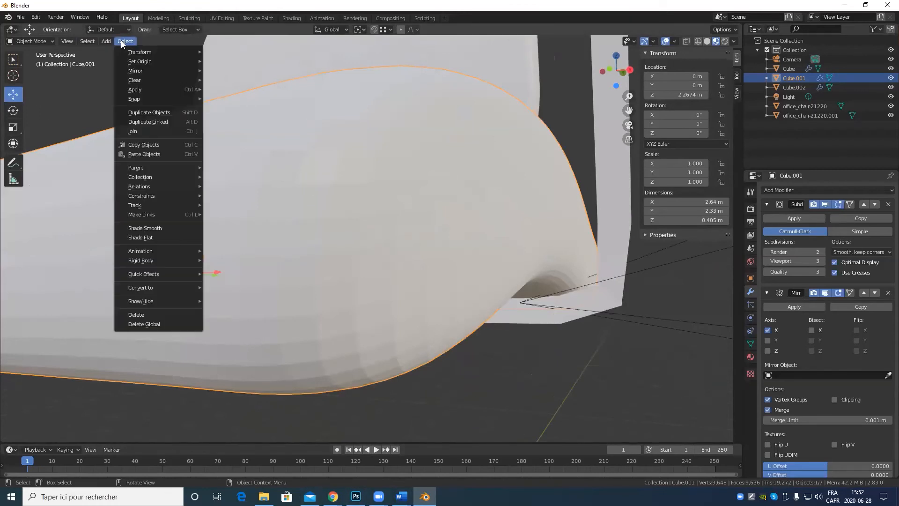
left_click(175, 237)
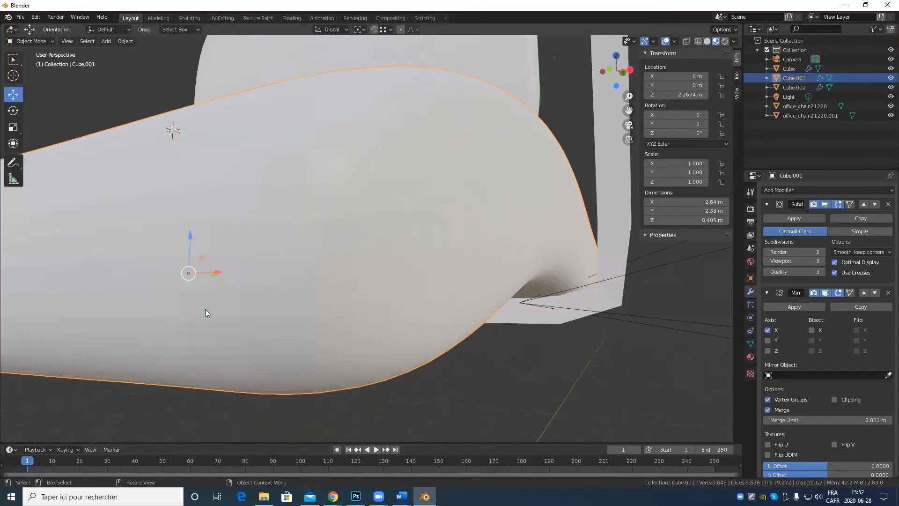
scroll(281, 314, "down", 6)
middle_click_drag(414, 299, 308, 392)
scroll(385, 381, "up", 5)
scroll(392, 373, "down", 5)
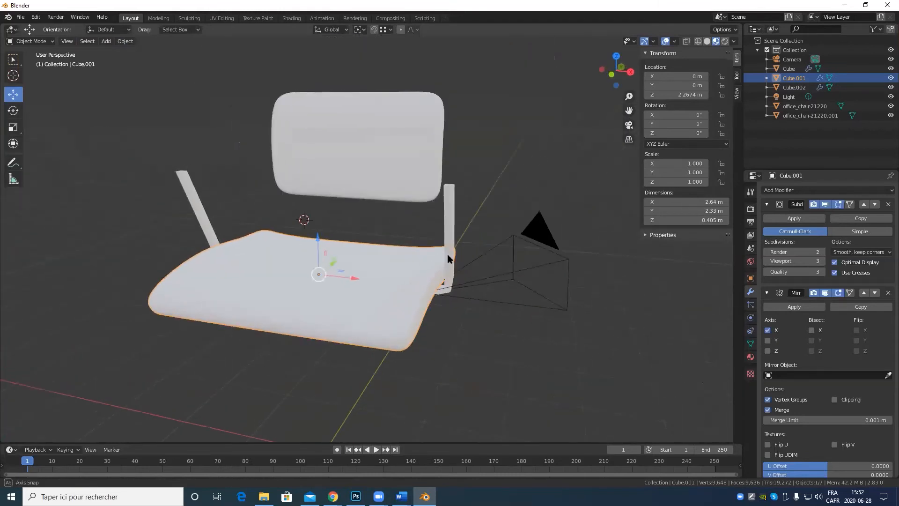
Select the chair's backrest and apply Shade Smooth to it.
middle_click_drag(447, 254, 411, 352)
scroll(412, 274, "up", 3)
left_click(413, 258)
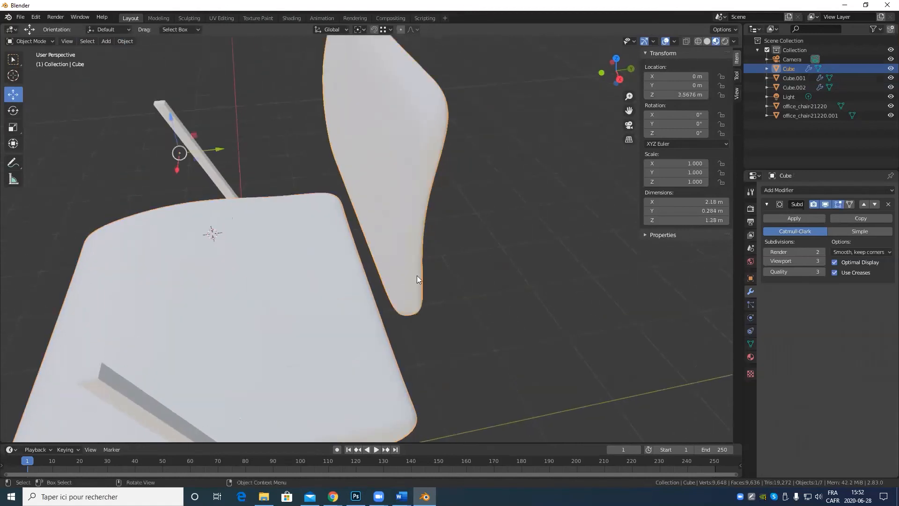
middle_click_drag(417, 276, 399, 238)
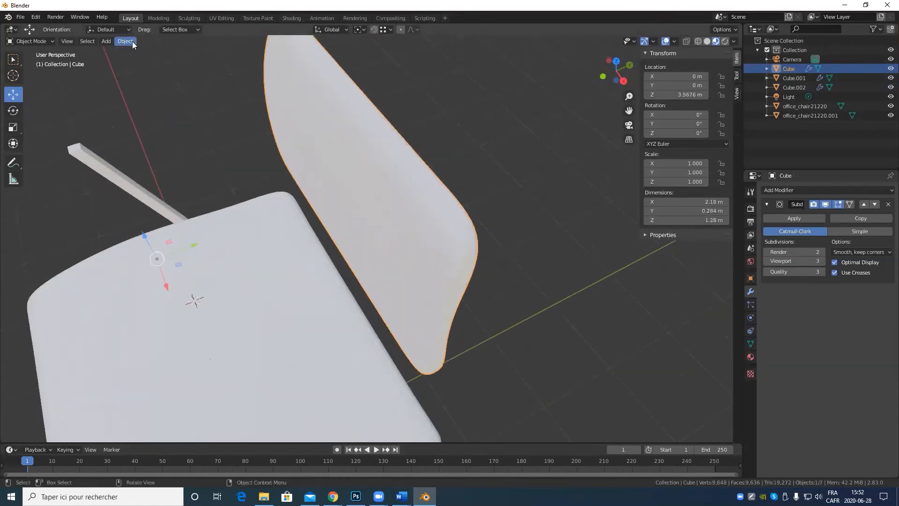
left_click(108, 41)
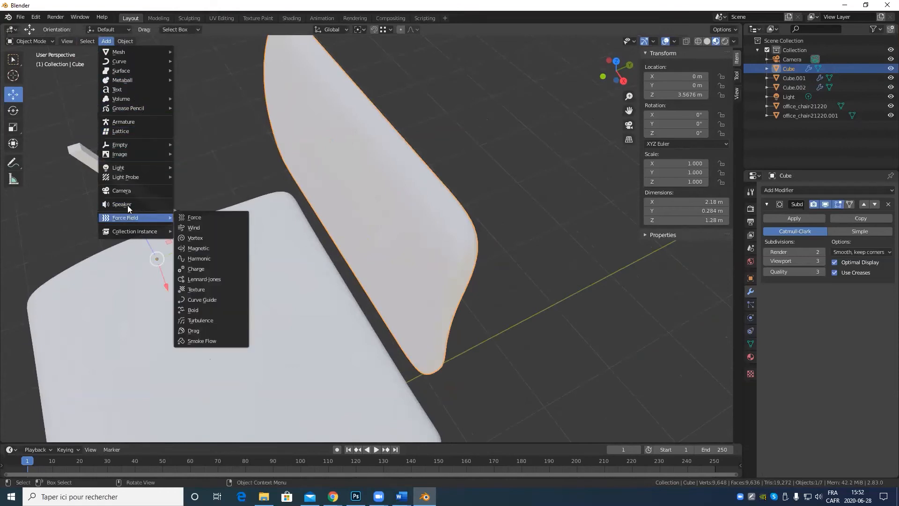
mouse_move(126, 40)
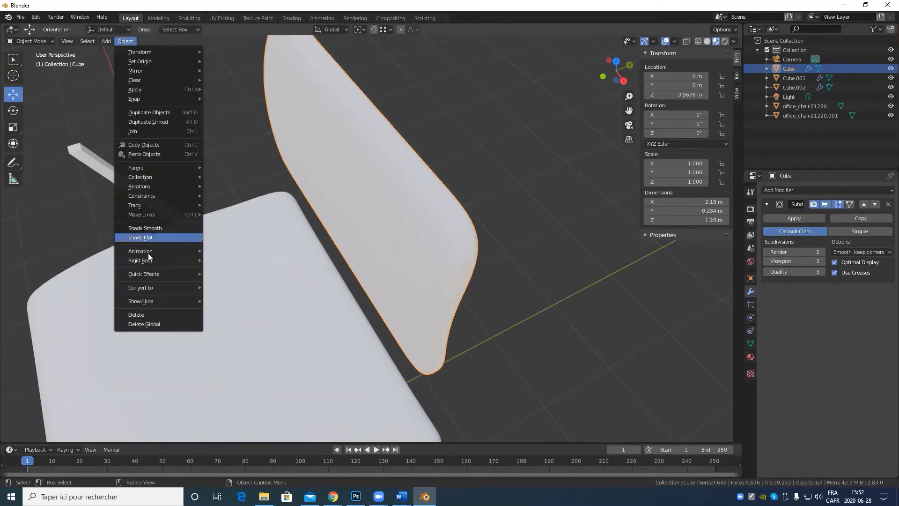
left_click(161, 227)
scroll(230, 251, "down", 5)
middle_click_drag(262, 253, 233, 238)
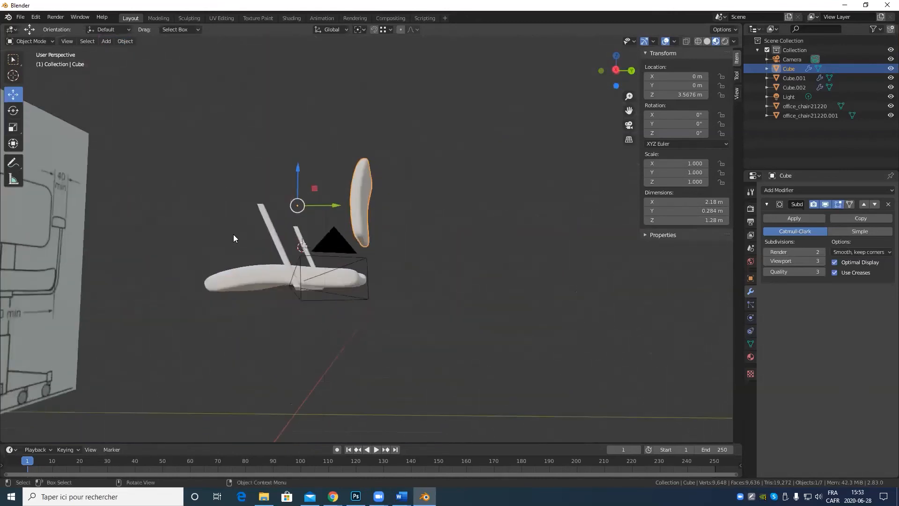
Select the pair of armrest supports and apply Shade Smooth to them.
scroll(215, 257, "up", 4)
middle_click_drag(189, 289, 164, 281)
scroll(164, 281, "up", 2)
middle_click_drag(164, 281, 311, 282, "shift")
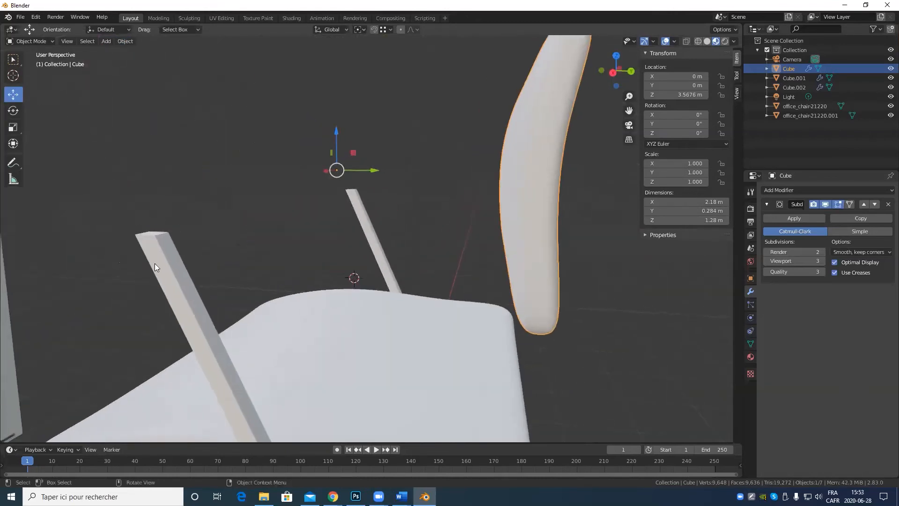
left_click(157, 260)
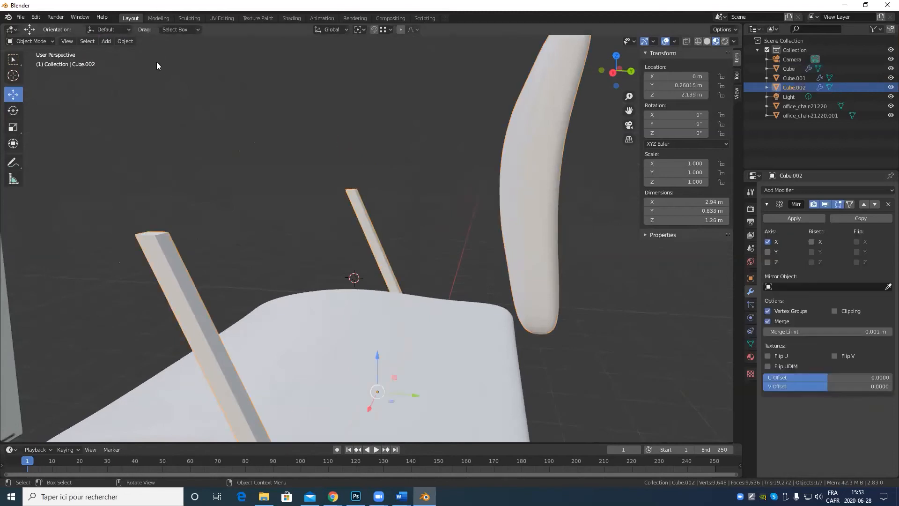
left_click(125, 42)
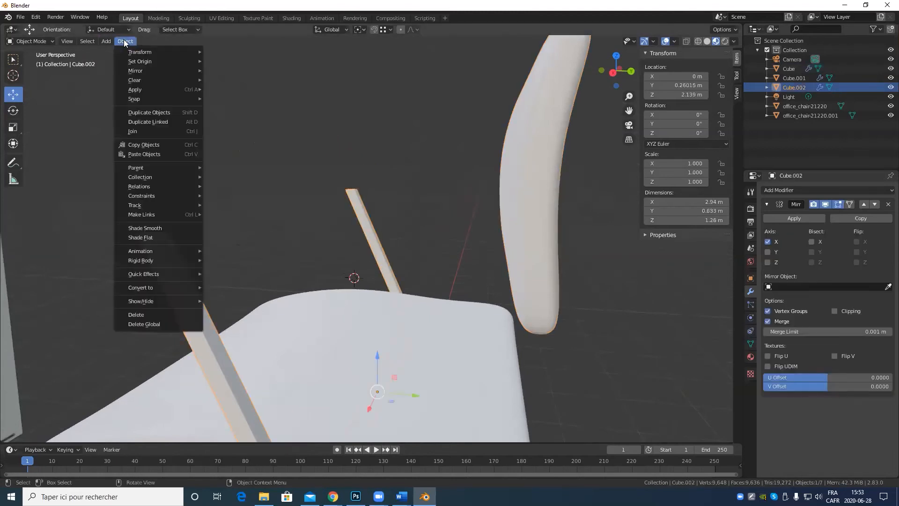
left_click(160, 229)
mouse_move(318, 255)
middle_mouse_down()
mouse_move(277, 227)
mouse_move(308, 220)
mouse_move(331, 181)
mouse_move(227, 141)
mouse_move(146, 71)
middle_mouse_up()
left_click(330, 182)
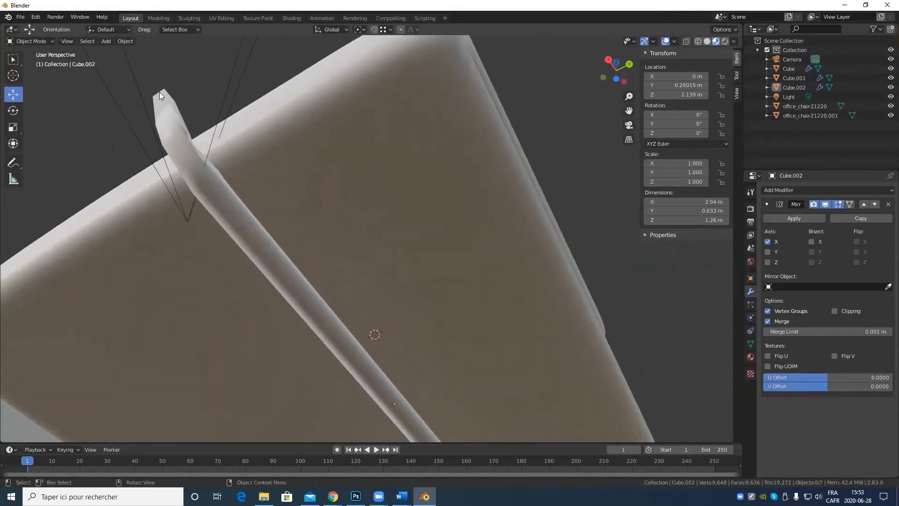
middle_click_drag(185, 95, 272, 177)
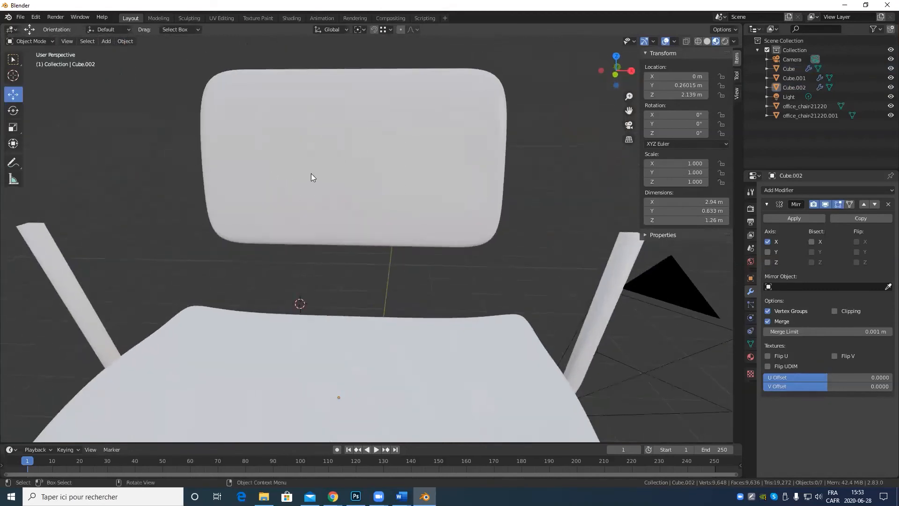
scroll(393, 206, "down", 3)
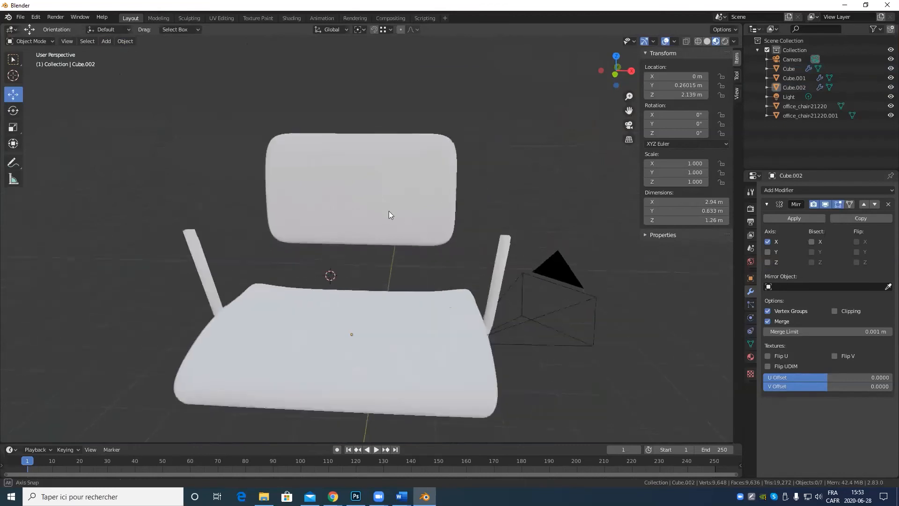
Add loop cuts to the armrest support, along its length near the edges and across it near the upper end and middle.
middle_click_drag(390, 213, 326, 284)
scroll(506, 322, "up", 3)
key("Tab")
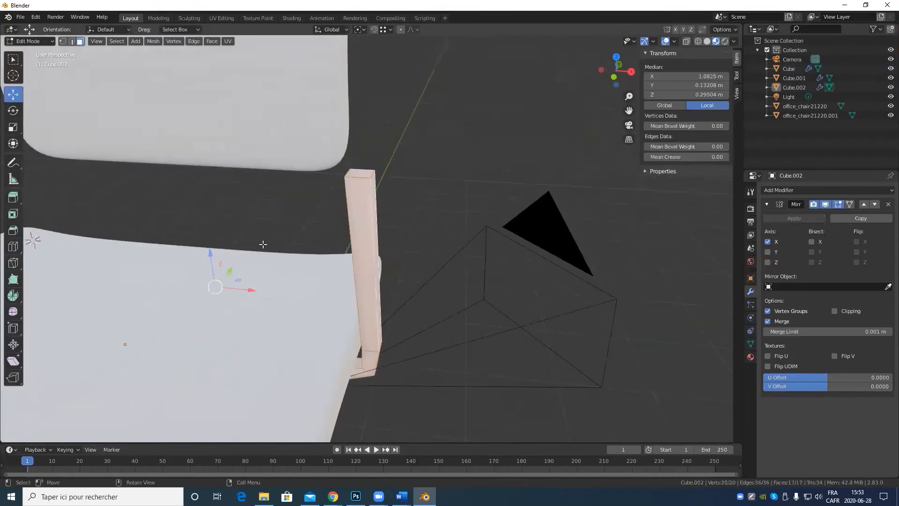
left_click(14, 249)
left_click_drag(362, 183, 352, 180)
middle_click_drag(378, 187, 262, 185)
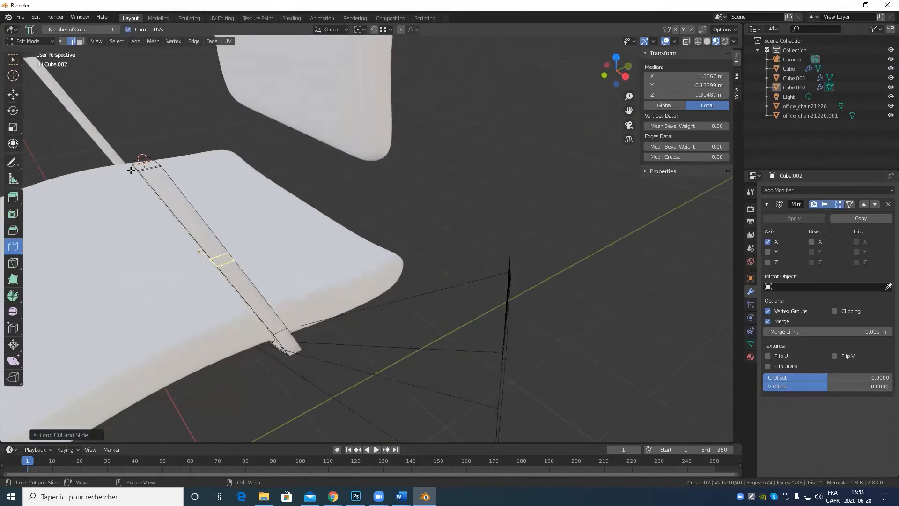
left_click_drag(149, 167, 92, 104)
left_click(182, 206)
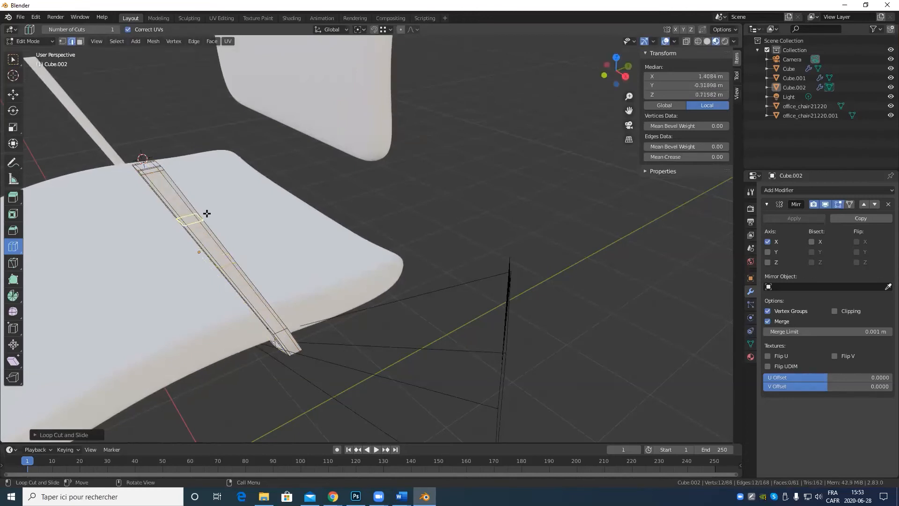
Examine the armrest support's shading and its edge loops up close, both as a mesh and as a finished object.
key("Tab")
middle_click_drag(257, 298, 317, 215)
scroll(394, 249, "up", 2)
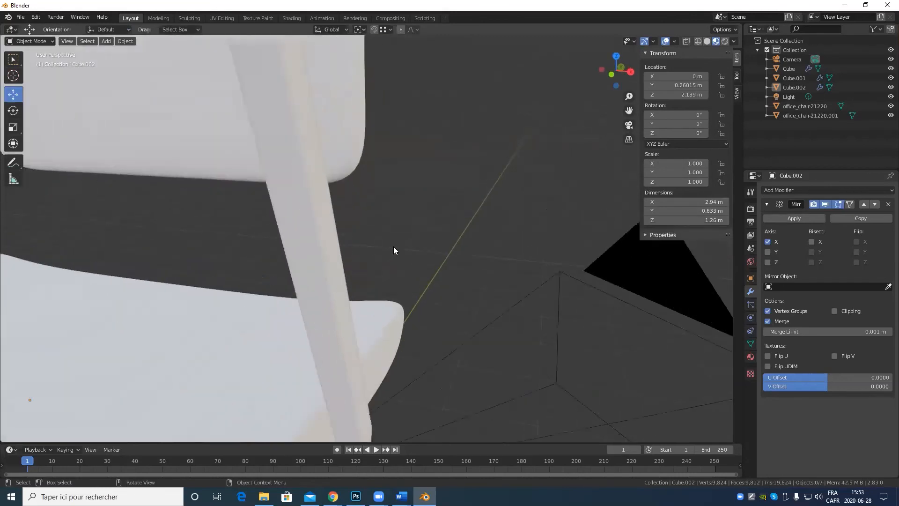
middle_click_drag(394, 246, 428, 257)
key("Tab")
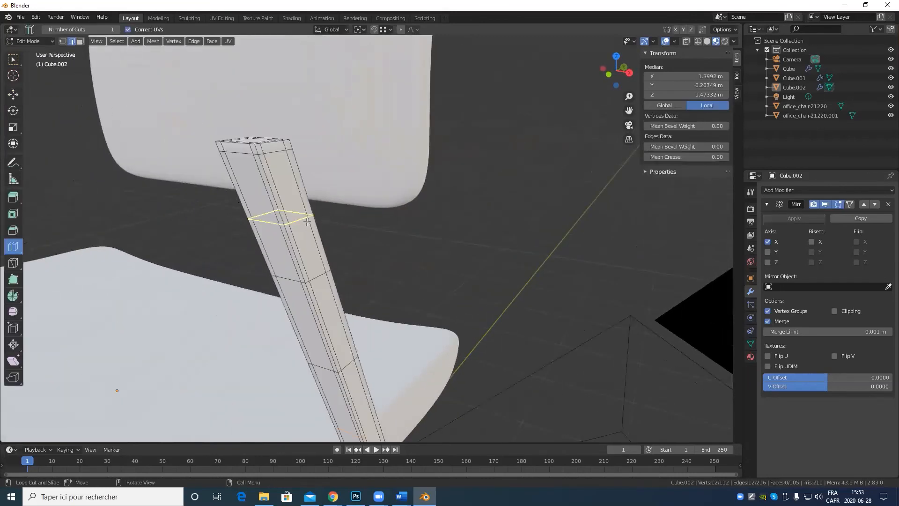
scroll(309, 222, "down", 2)
key("Tab")
scroll(339, 225, "down", 4)
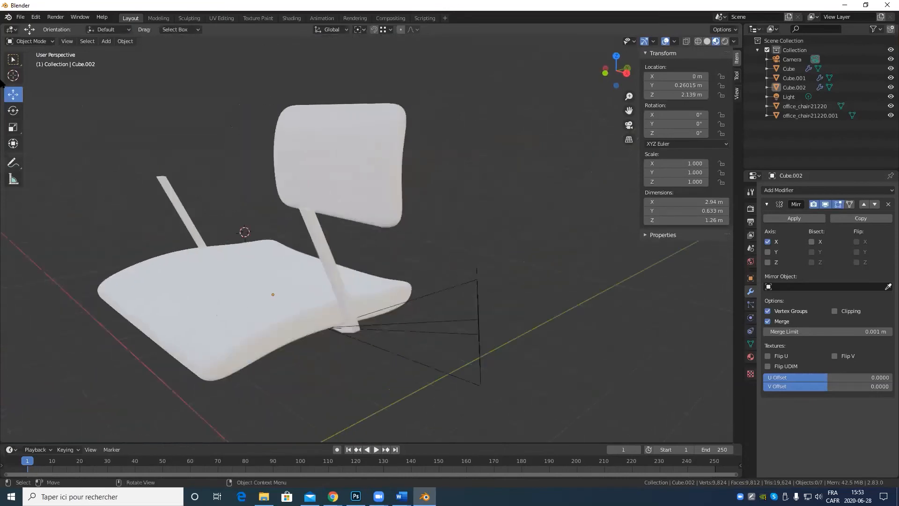
left_click(13, 60)
key("ctrl+2")
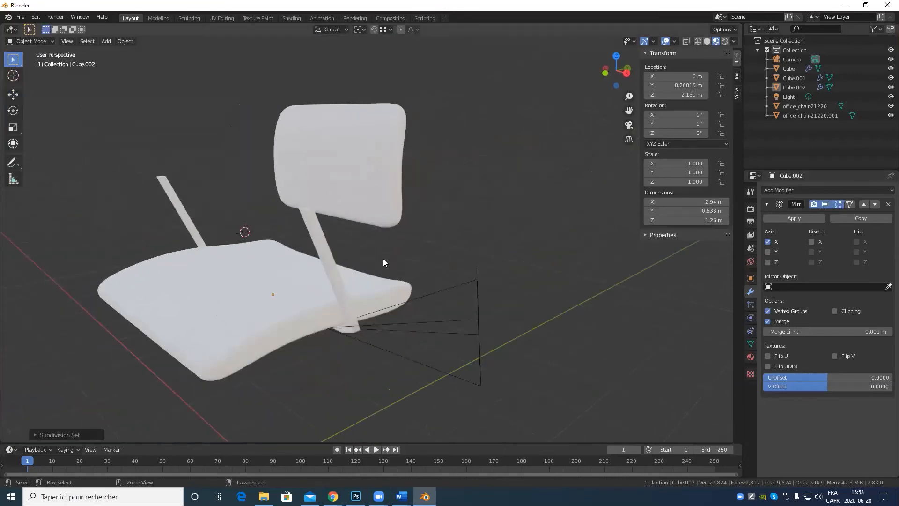
key("Tab")
key("Tab")
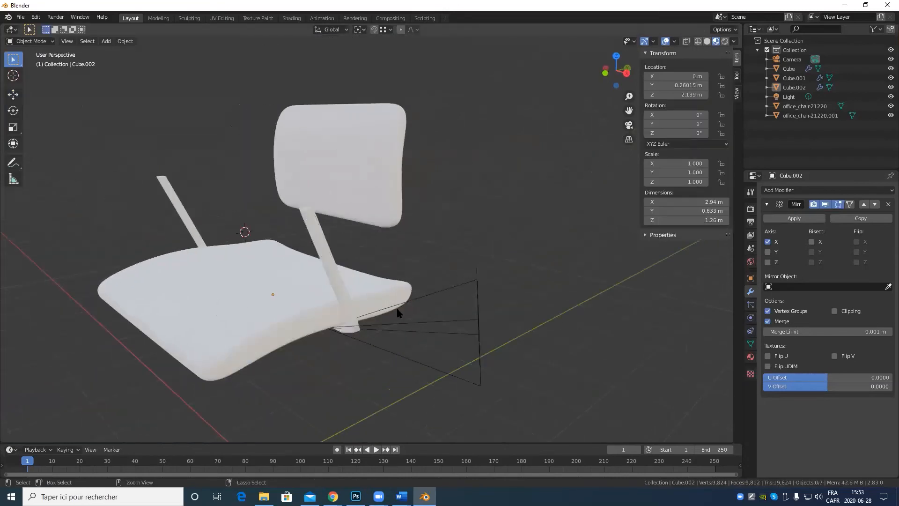
key("Tab")
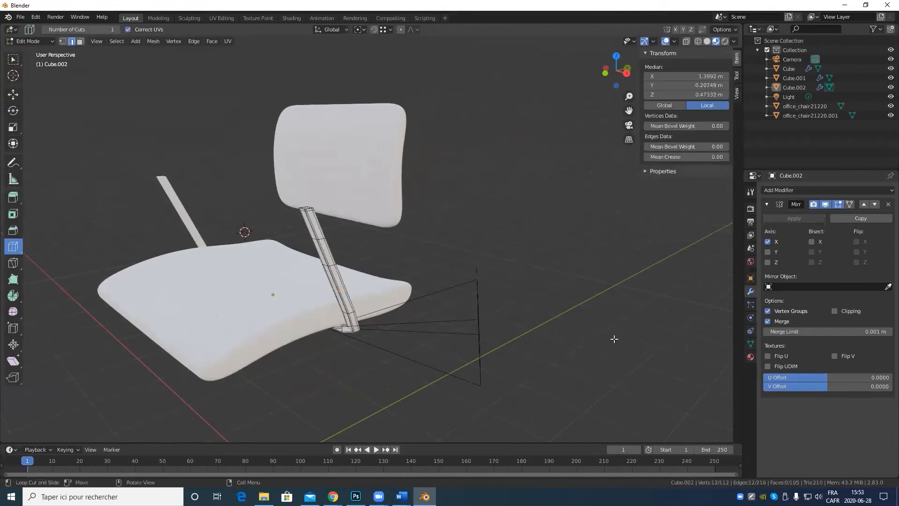
key("Tab")
key("ctrl+1")
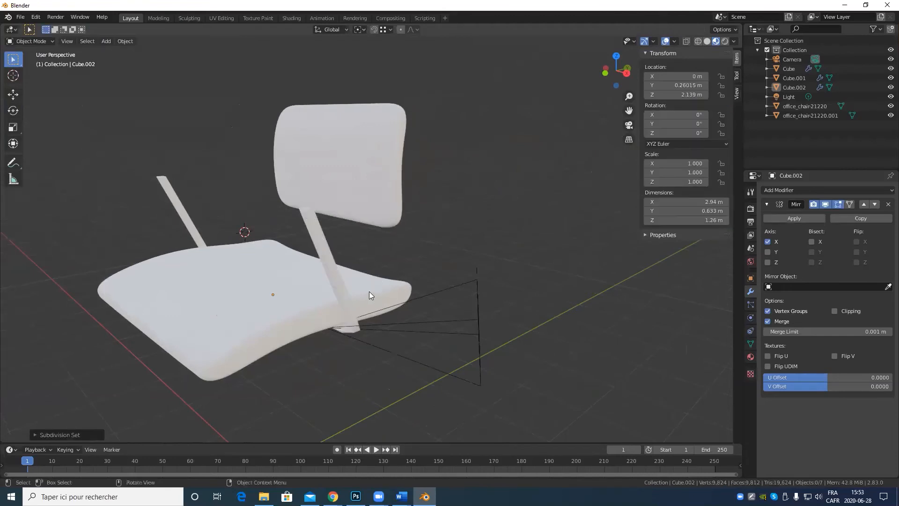
Select the armrest supports and add a Subdivision Surface modifier with viewport level 3.
scroll(341, 270, "up", 3)
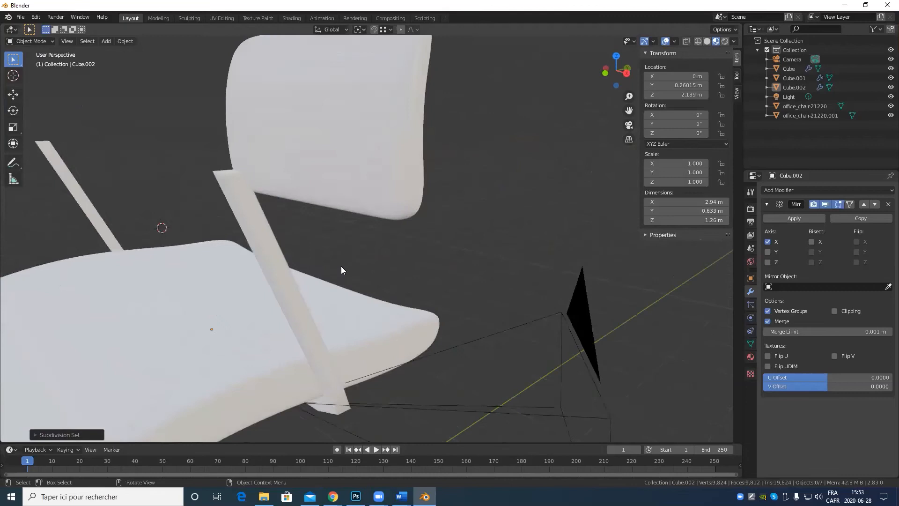
left_click(275, 272)
key("ctrl+1")
middle_click_drag(361, 267, 463, 271)
left_click_drag(503, 269, 518, 279)
scroll(299, 295, "up", 2)
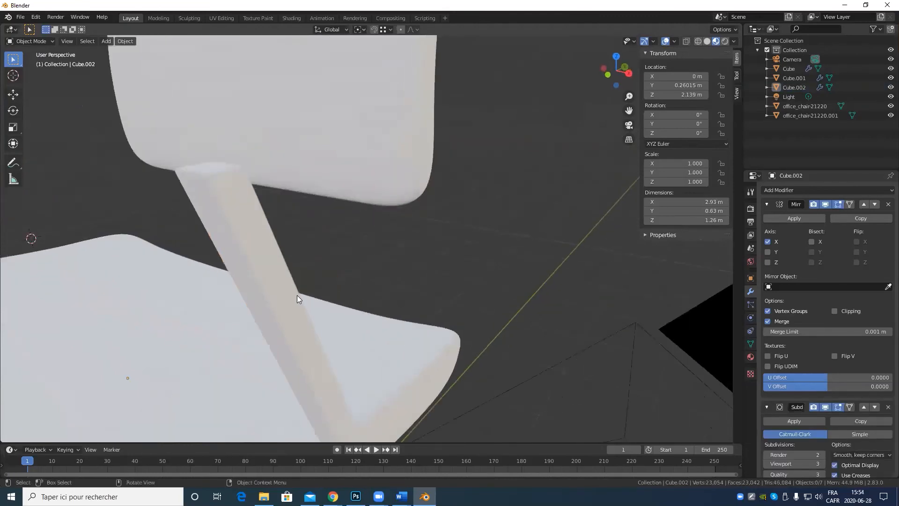
Examine the subdivided armrest support's upper end, edges and its bend under the seat.
middle_click_drag(297, 295, 339, 288)
scroll(340, 288, "up", 1)
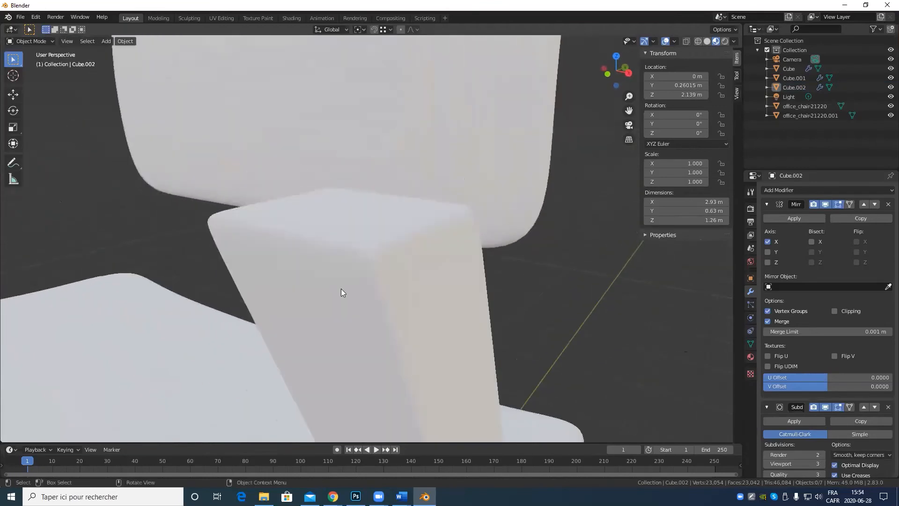
scroll(341, 288, "down", 1)
middle_click_drag(379, 262, 371, 245)
scroll(295, 234, "down", 4)
middle_click_drag(314, 225, 369, 167)
scroll(326, 194, "up", 2)
scroll(369, 194, "up", 3)
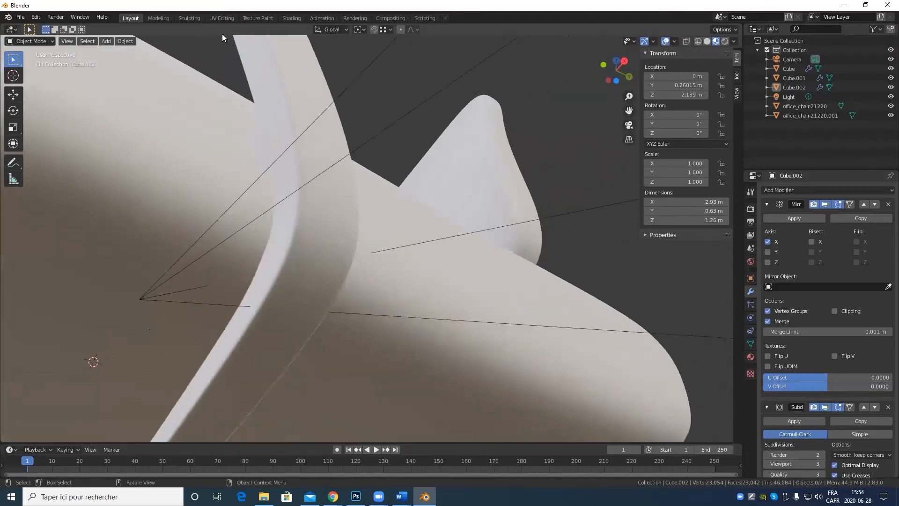
Try Shade Flat on the armrest supports and check the upper end of one support.
left_click(105, 42)
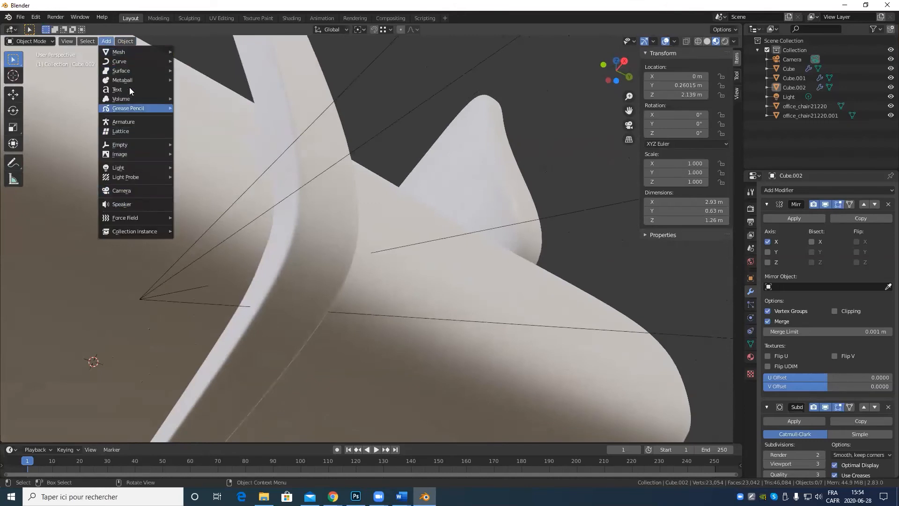
left_click(125, 42)
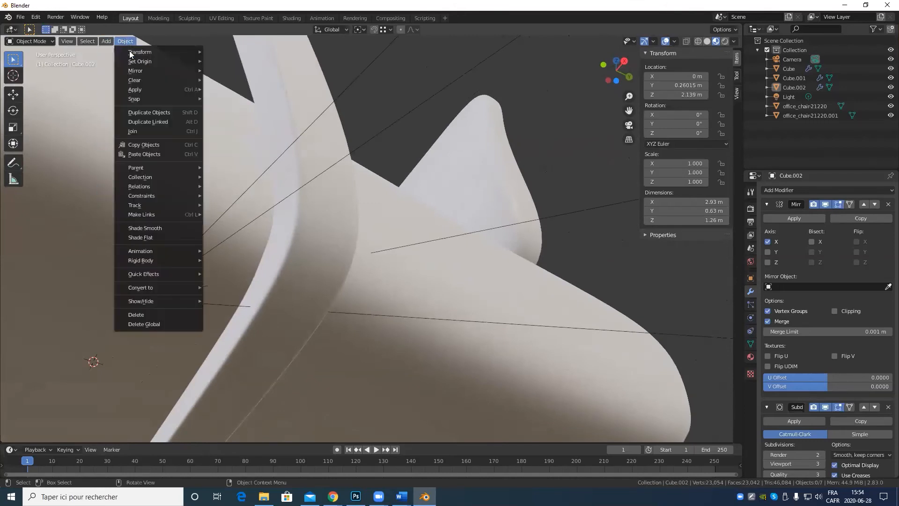
left_click(169, 236)
middle_click_drag(266, 246, 326, 123)
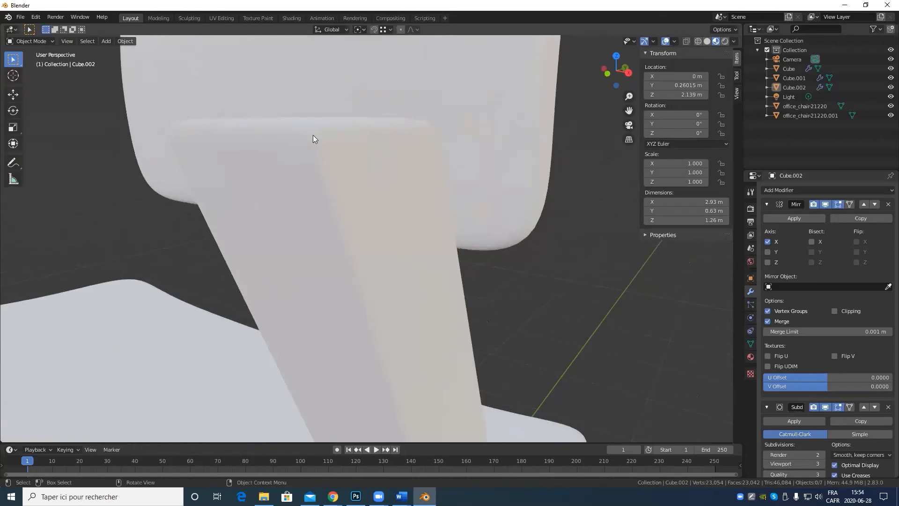
Apply Shade Smooth again for the armrest supports.
left_click(126, 41)
left_click(125, 41)
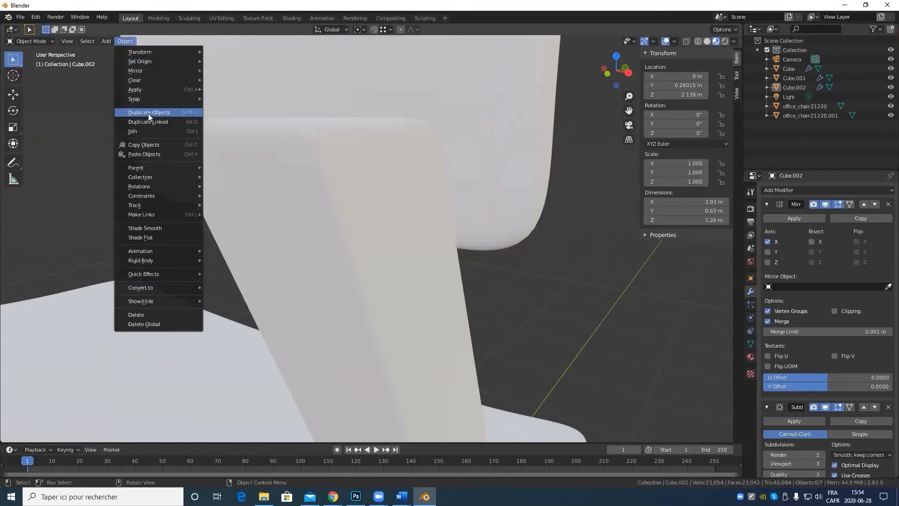
mouse_move(154, 193)
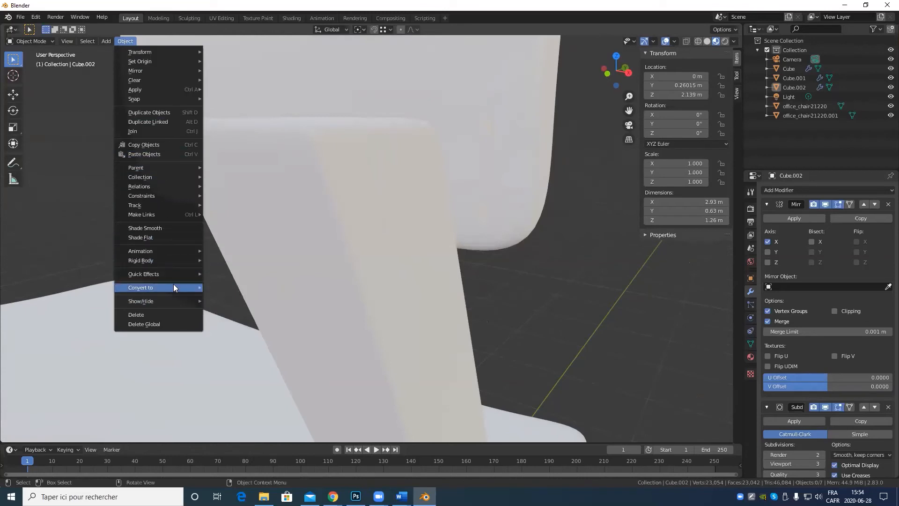
mouse_move(162, 287)
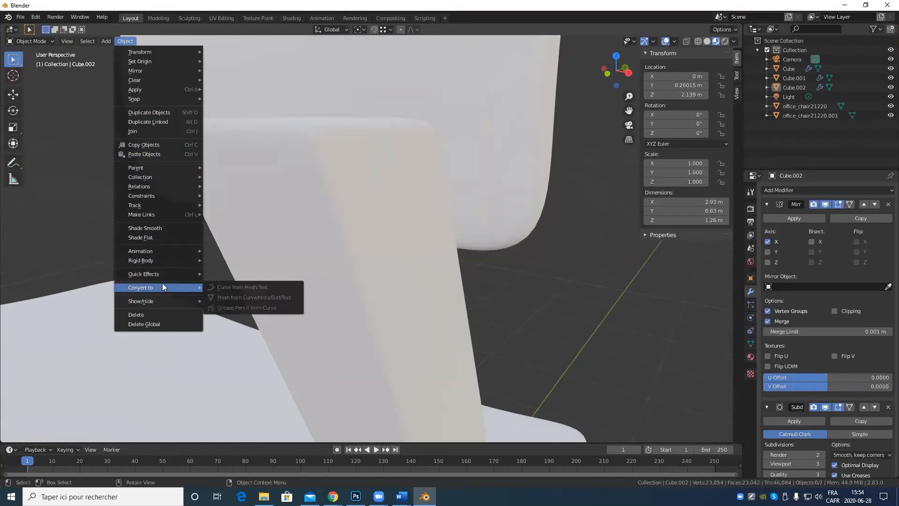
left_click(162, 229)
Examine the seat, backrest and armrest supports from several angles and compare them with the blueprint images.
scroll(304, 178, "down", 5)
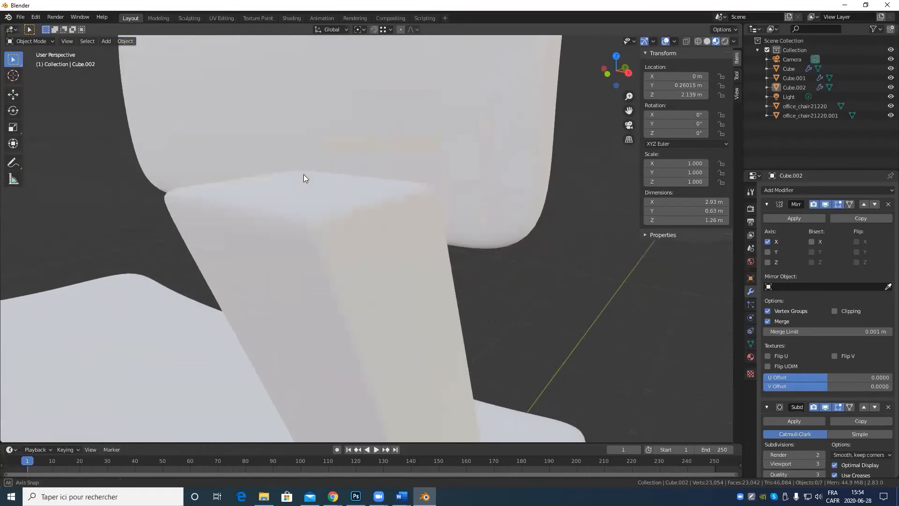
scroll(428, 241, "down", 3)
middle_click_drag(428, 237, 402, 239)
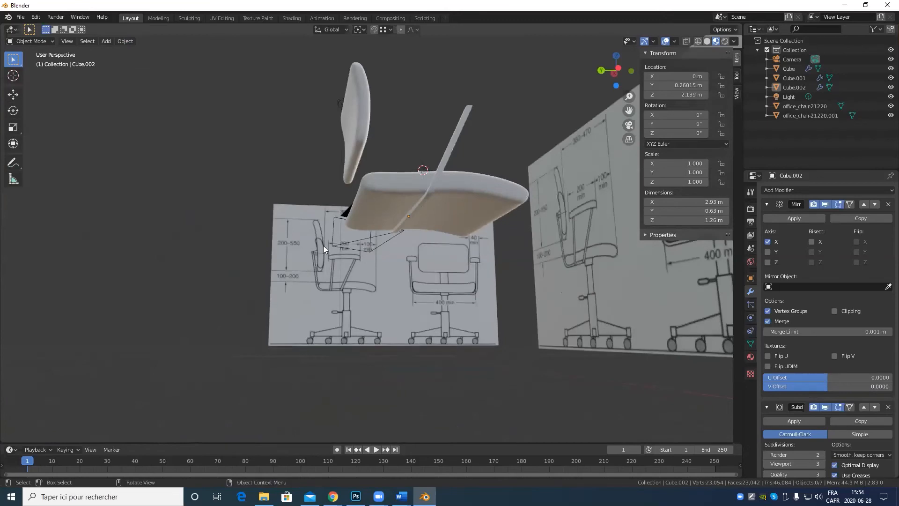
middle_click_drag(339, 287, 562, 270)
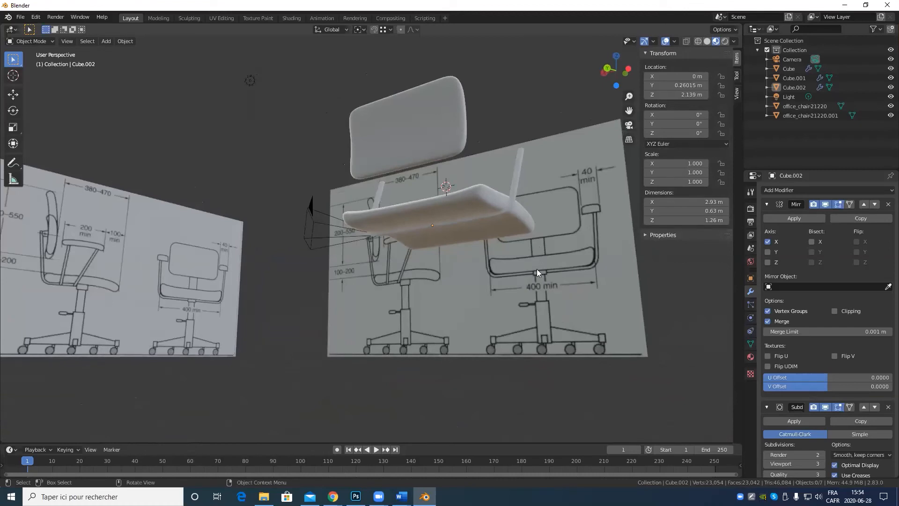
middle_click_drag(141, 271, 111, 297)
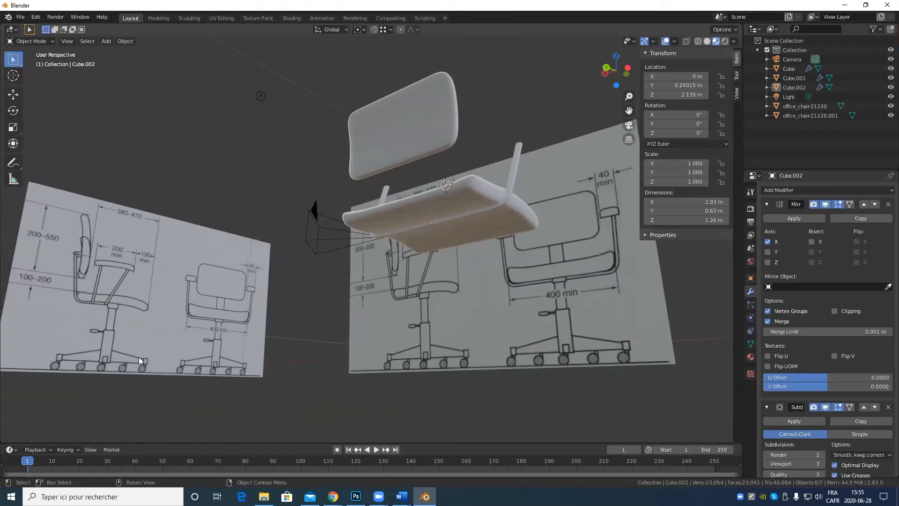
middle_click_drag(351, 283, 269, 271)
scroll(300, 258, "up", 7)
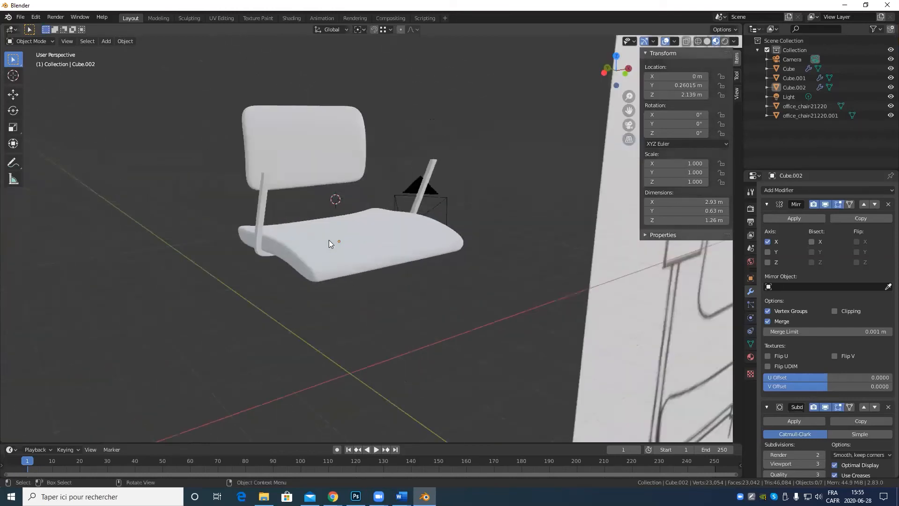
middle_click_drag(352, 238, 395, 259)
scroll(393, 260, "down", 3)
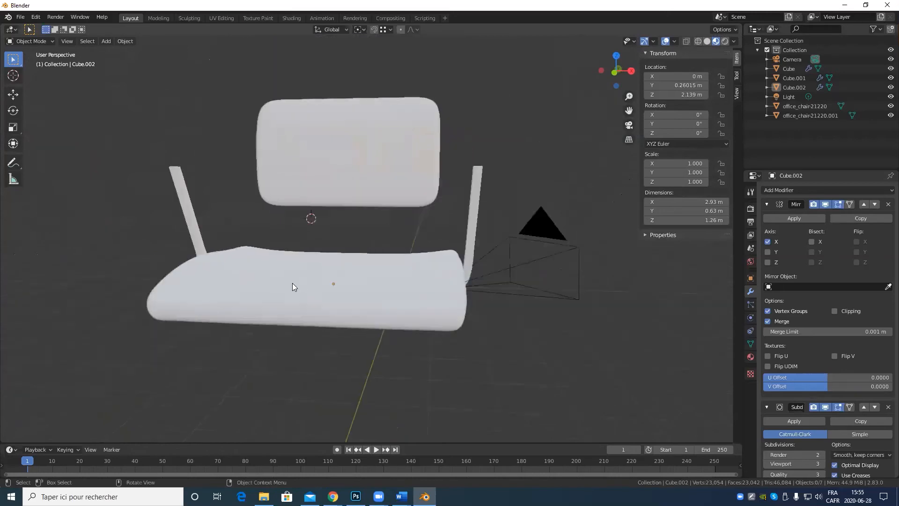
middle_click_drag(292, 283, 389, 311)
scroll(279, 281, "up", 4)
scroll(279, 283, "down", 5)
scroll(304, 274, "up", 4)
scroll(347, 260, "down", 5)
scroll(356, 299, "up", 5)
middle_click_drag(329, 293, 359, 306)
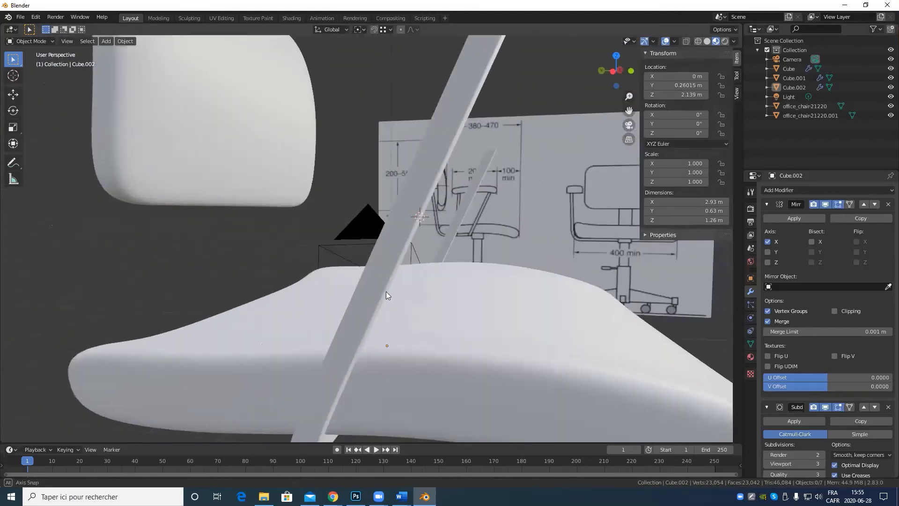
scroll(426, 274, "down", 5)
middle_click_drag(426, 273, 199, 221)
scroll(433, 274, "up", 4)
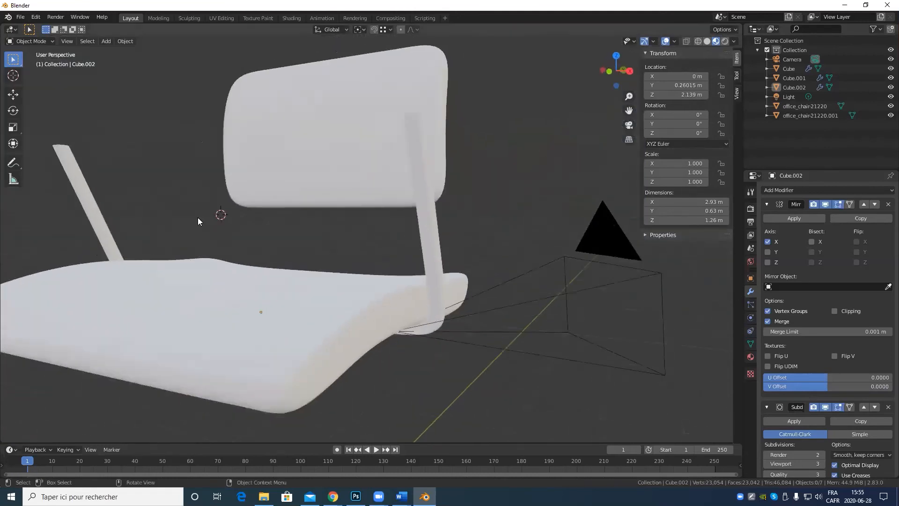
mouse_move(204, 274)
middle_mouse_down("shift")
mouse_move(303, 257)
mouse_move(156, 270)
mouse_move(162, 259)
mouse_move(274, 253)
middle_mouse_up("shift")
scroll(303, 257, "down", 3)
scroll(164, 257, "down", 2)
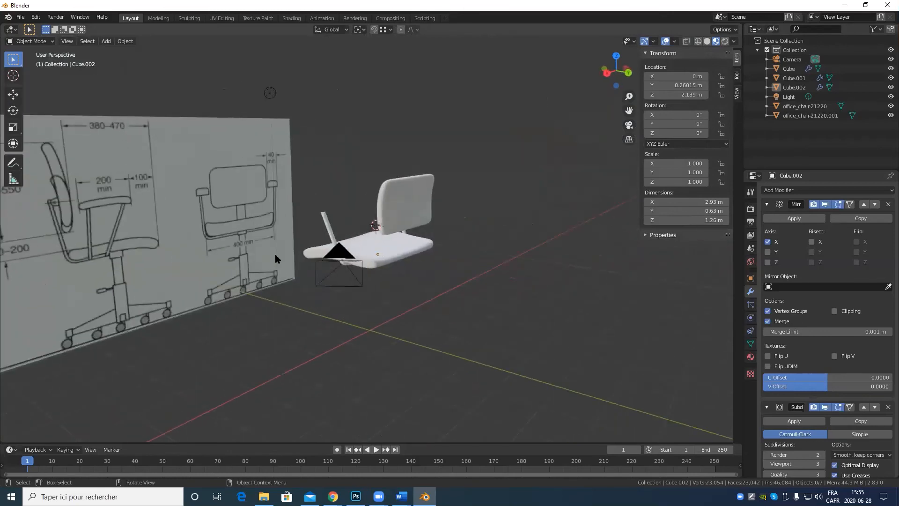
Examine the two blueprint planes alongside the seat, backrest and armrest supports from several angles.
scroll(237, 249, "down", 4)
left_click(220, 217)
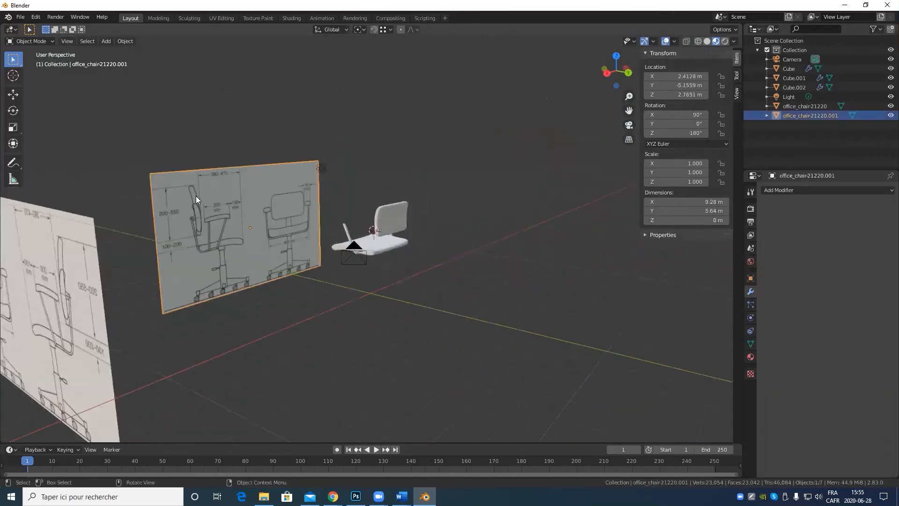
scroll(236, 271, "up", 3)
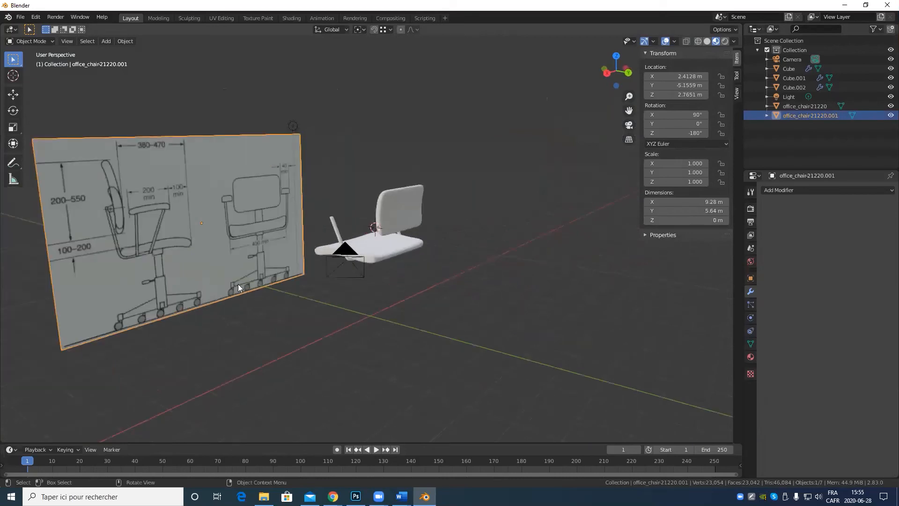
middle_click_drag(287, 288, 255, 304)
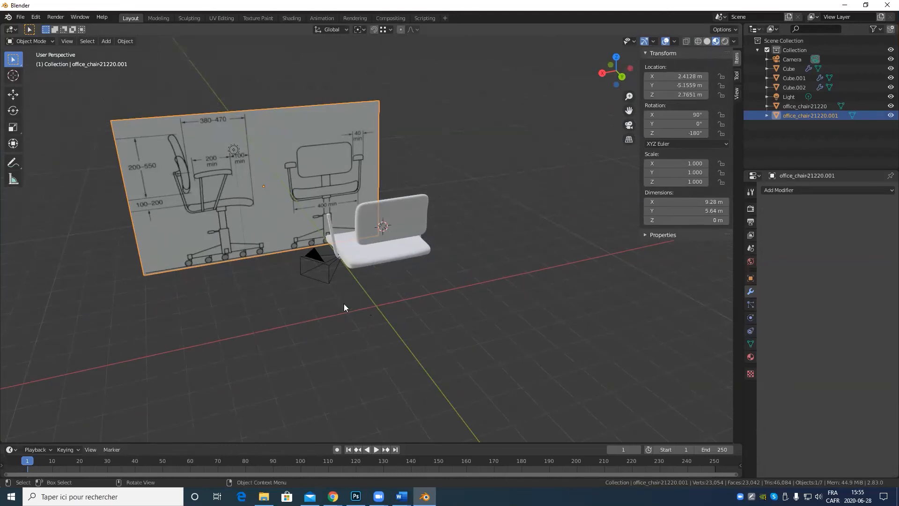
middle_click_drag(343, 304, 386, 340)
scroll(282, 342, "up", 5)
scroll(283, 335, "down", 5)
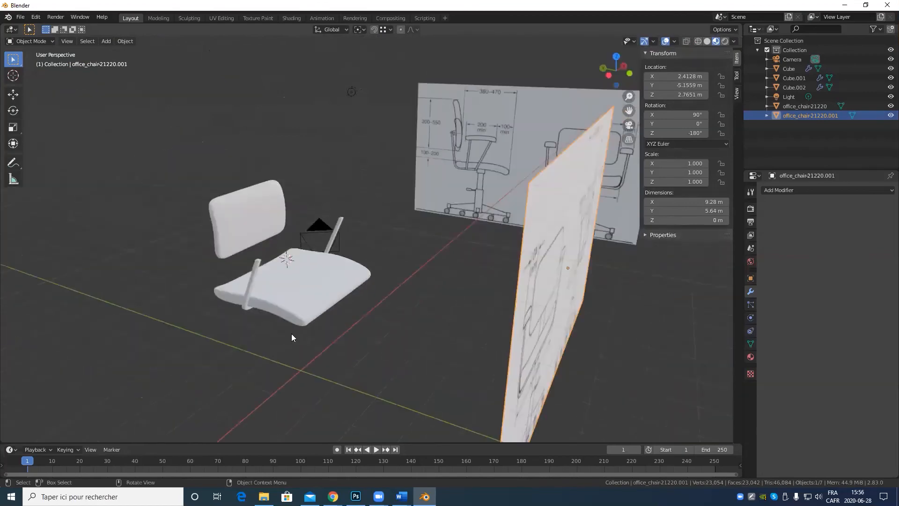
middle_click_drag(291, 333, 507, 316)
scroll(335, 316, "up", 4)
scroll(470, 250, "up", 3)
scroll(459, 244, "down", 5)
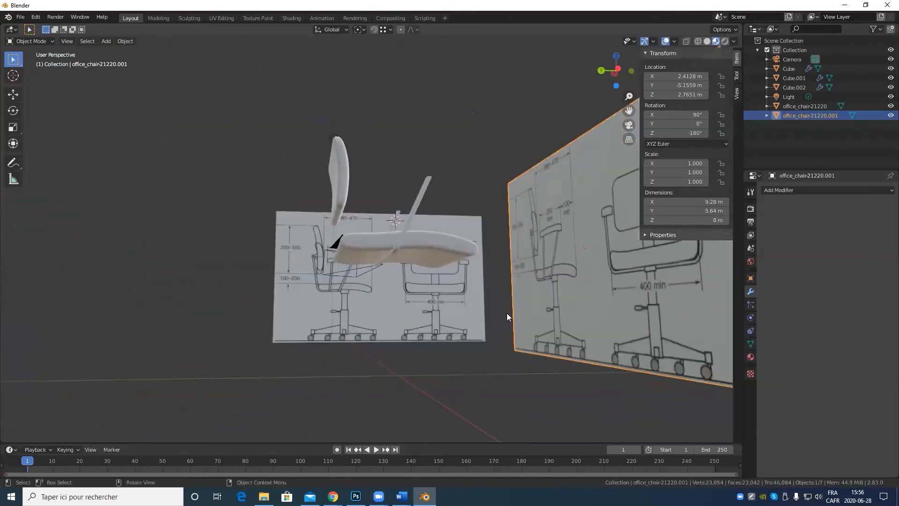
scroll(392, 238, "down", 7)
middle_click_drag(359, 271, 294, 307)
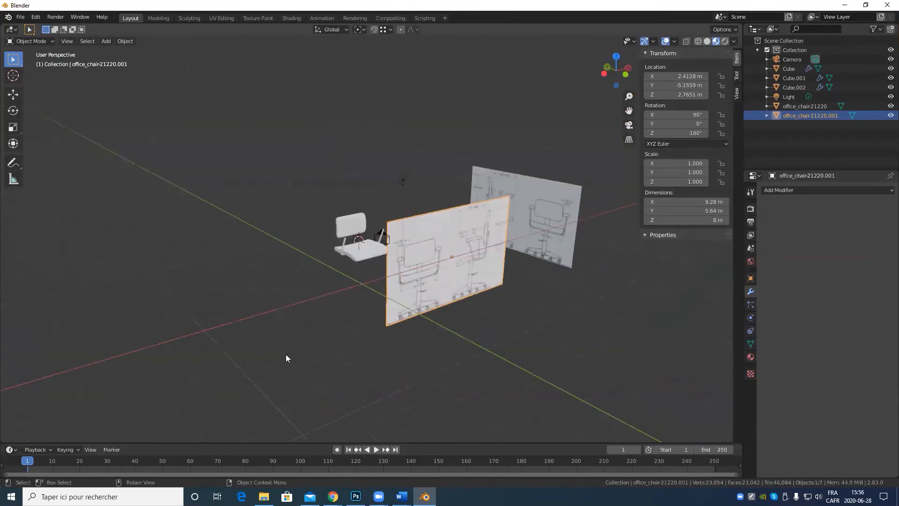
middle_click_drag(376, 281, 562, 304)
scroll(438, 274, "down", 3)
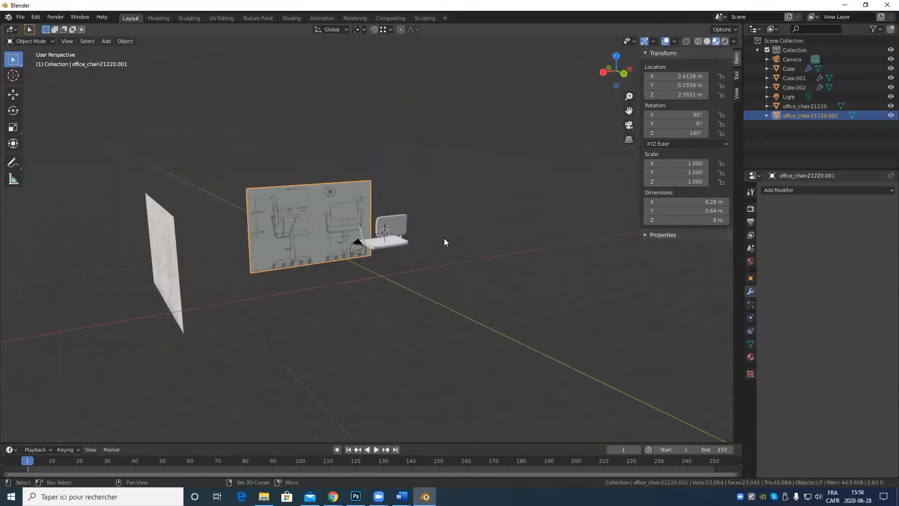
middle_click_drag(443, 239, 286, 282)
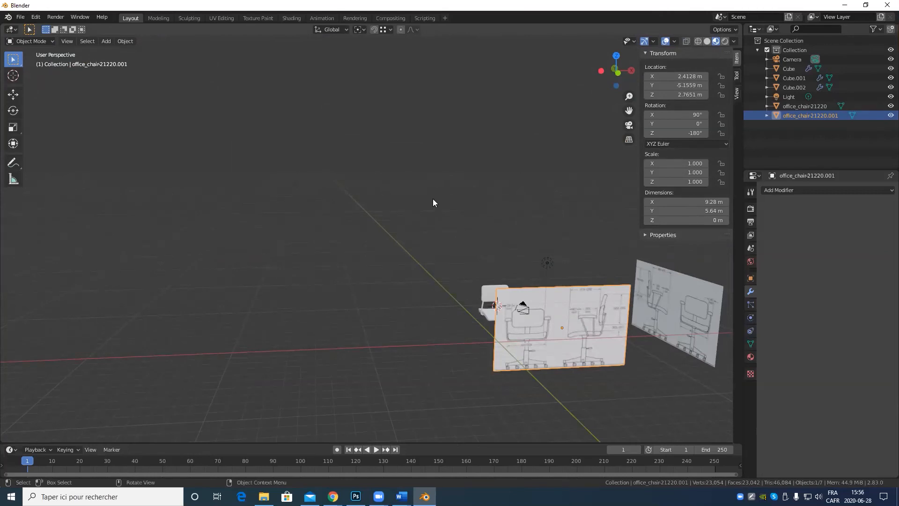
middle_click_drag(432, 202, 239, 195)
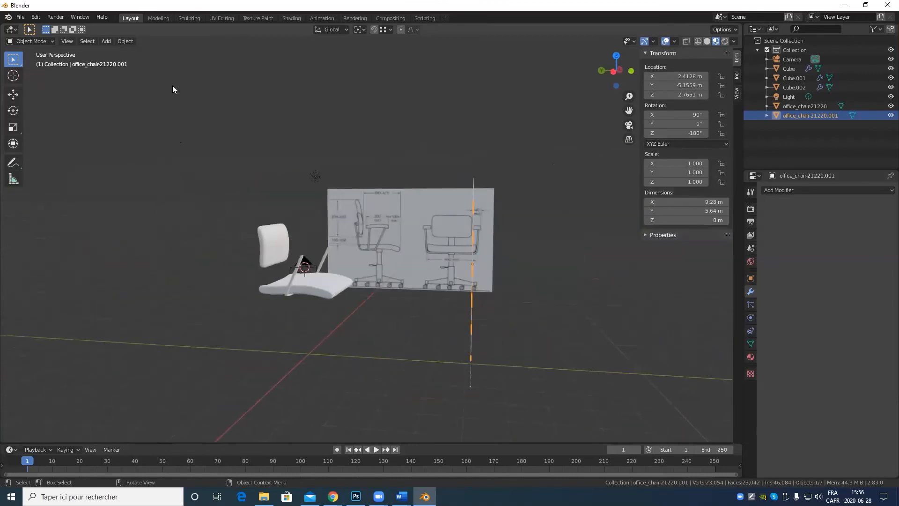
key("Tab")
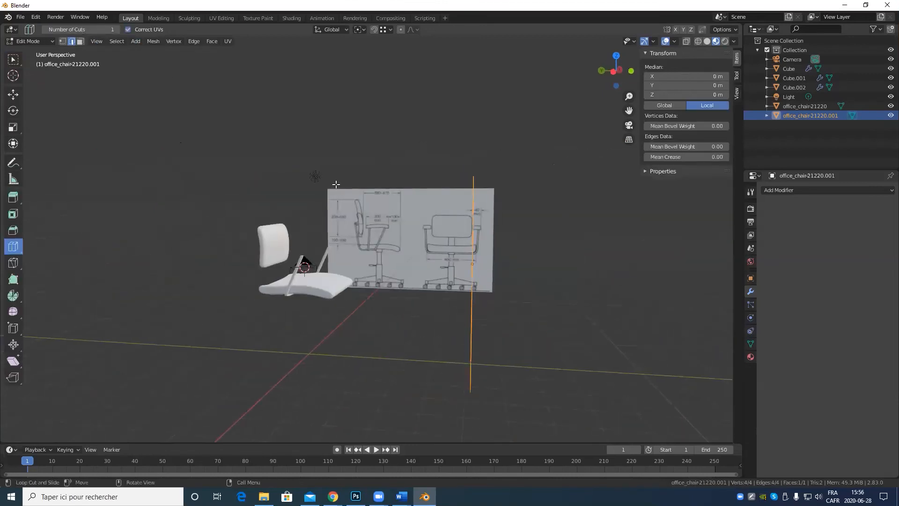
key("Tab")
middle_click_drag(446, 296, 289, 232)
left_click(289, 231)
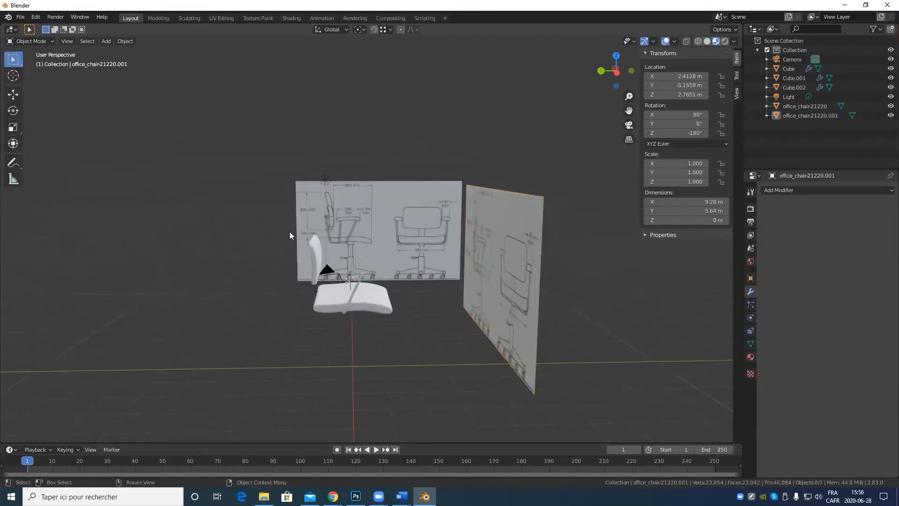
Add a mesh cylinder with 8 vertices at the 3D cursor, keeping the 1 m radius and 2 m depth.
left_click(112, 44)
mouse_move(116, 55)
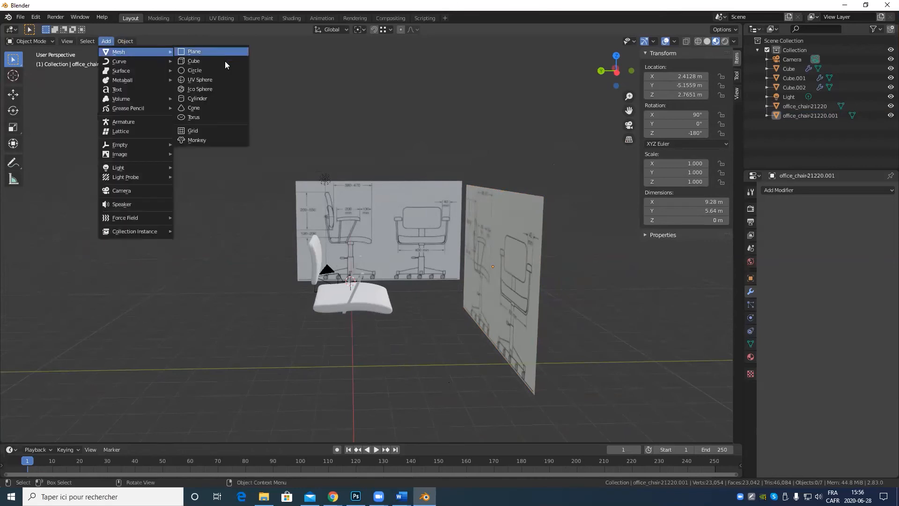
left_click(198, 98)
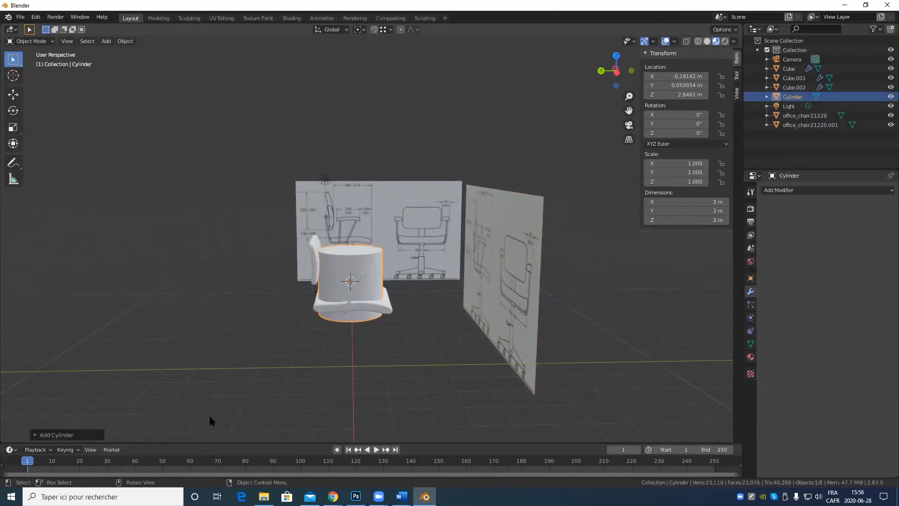
left_click(56, 431)
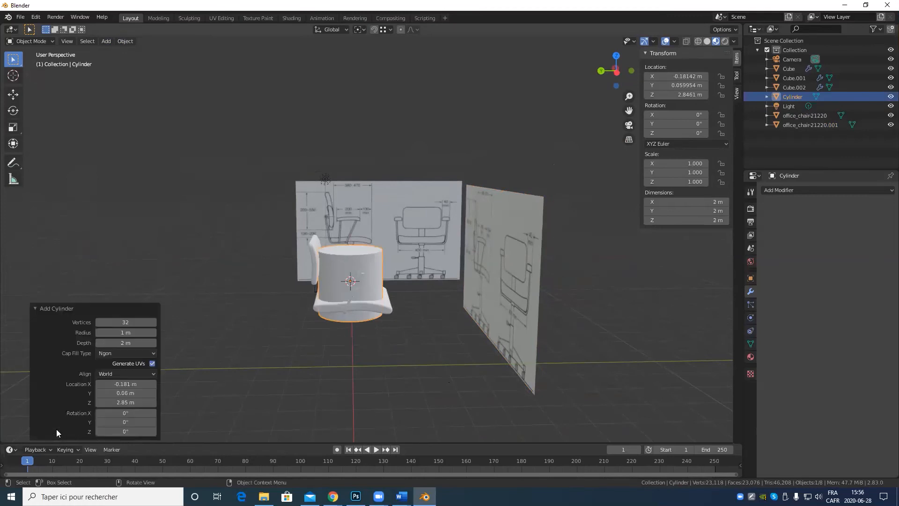
left_click(121, 323)
type("8")
key("Tab")
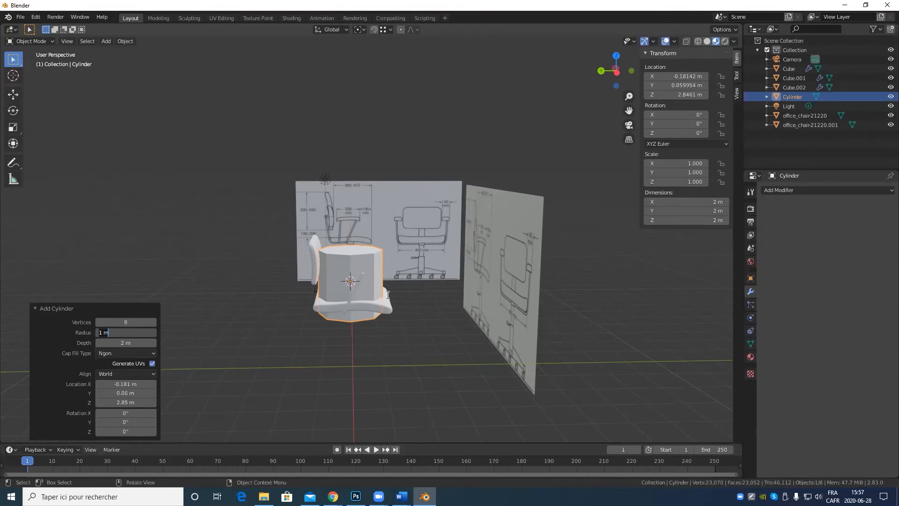
key("Tab")
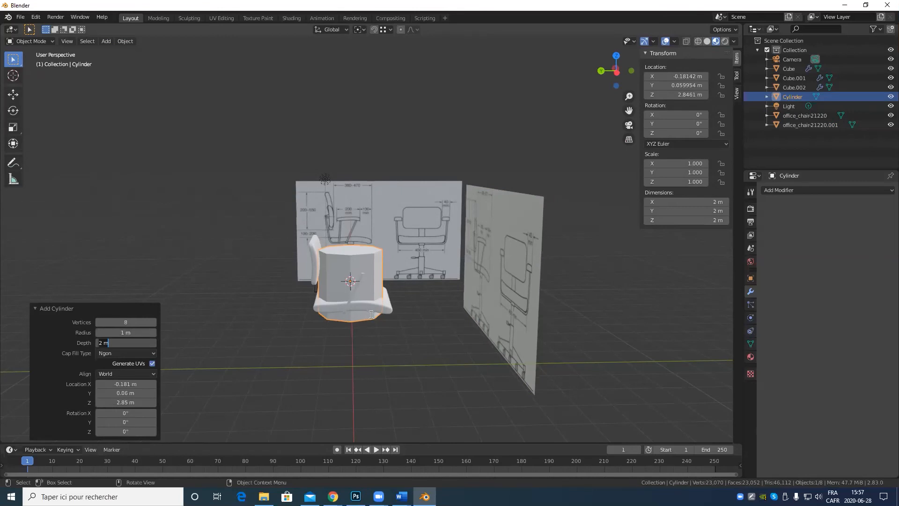
left_click(371, 268)
left_click(372, 263)
left_click(364, 259)
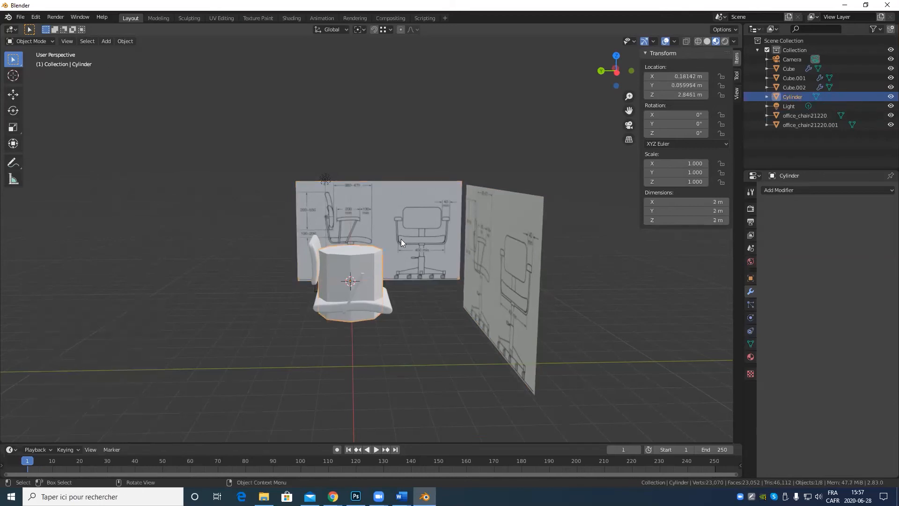
Isolate the new eight-sided cylinder in local view.
scroll(401, 239, "up", 5)
middle_click_drag(448, 254, 492, 263)
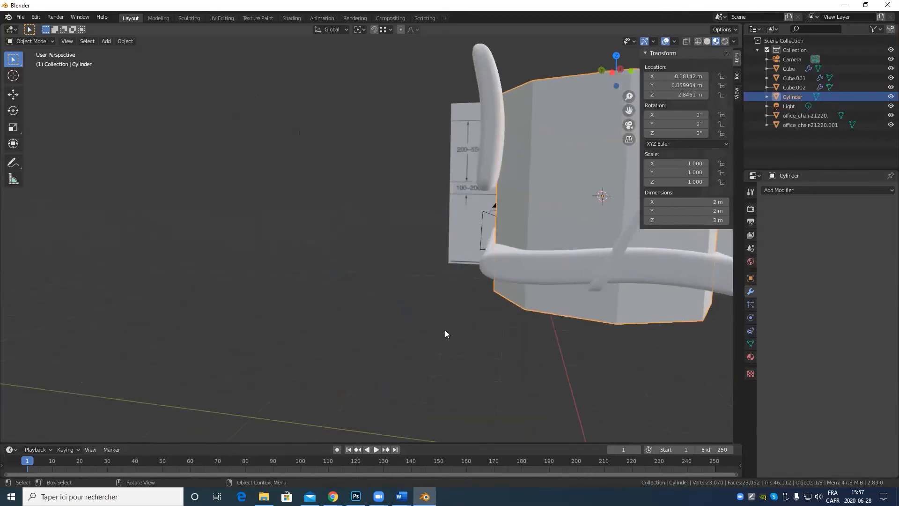
scroll(443, 328, "down", 6)
middle_click_drag(450, 311, 438, 314)
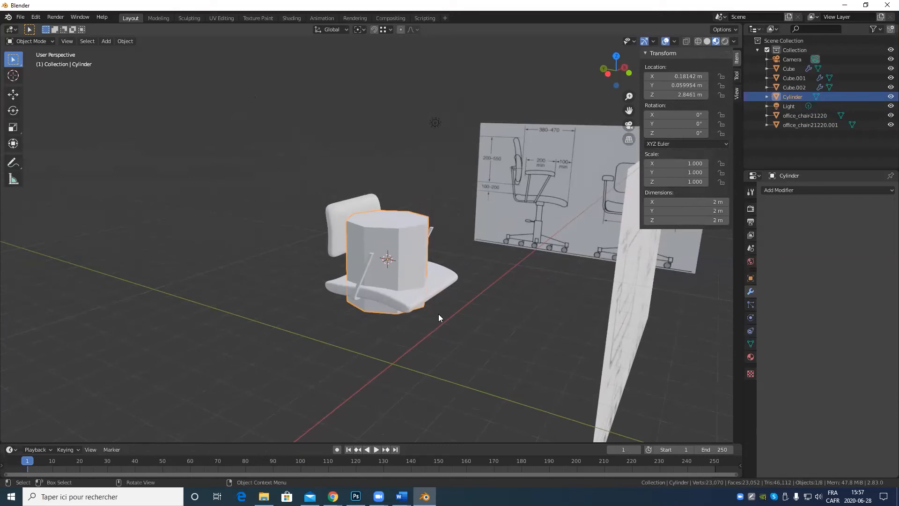
key("KP_Divide")
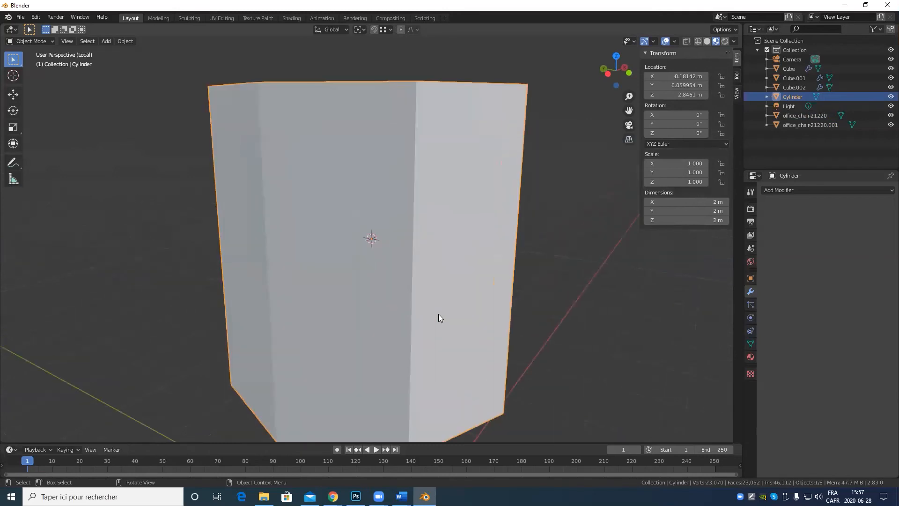
scroll(382, 200, "down", 3)
middle_click_drag(382, 202, 398, 243)
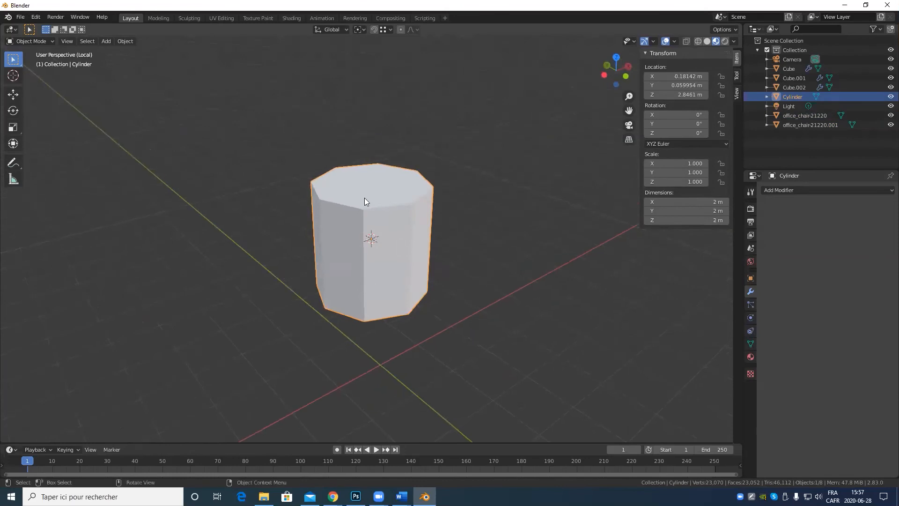
key("KP_Divide")
key("KP_Divide")
key("KP_Divide")
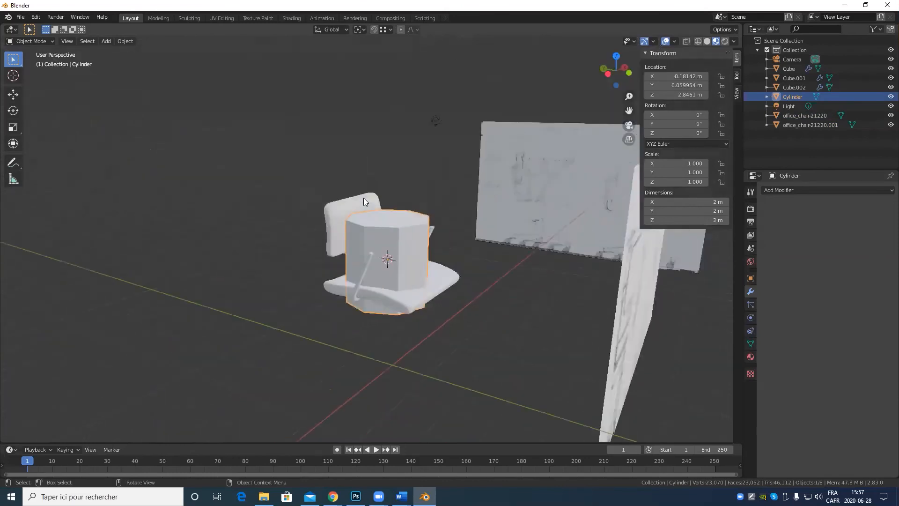
key("KP_Divide")
key("KP_Divide")
key("KP_Divide")
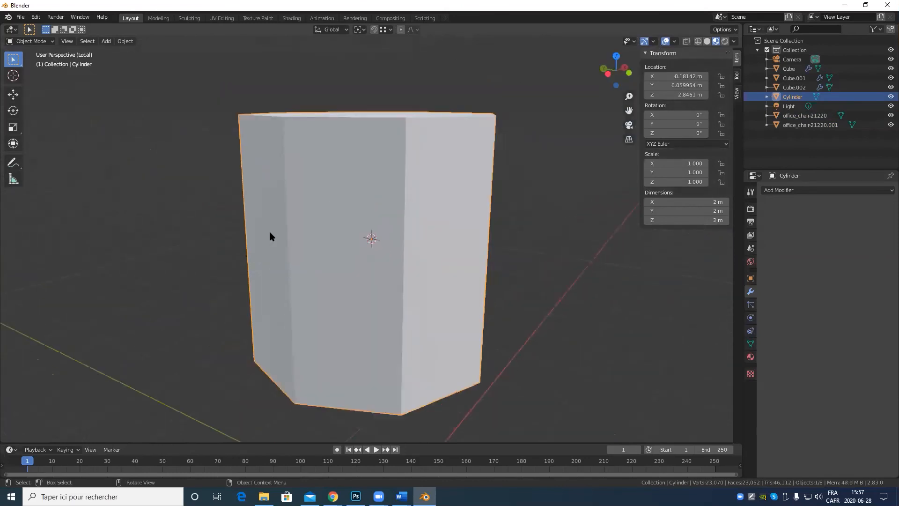
Enter Edit Mode on the isolated cylinder with the Move tool active and nothing selected.
scroll(270, 234, "down", 3)
middle_click_drag(278, 263, 252, 282)
scroll(400, 244, "down", 4)
middle_click_drag(408, 248, 415, 260)
scroll(403, 264, "up", 4)
middle_click_drag(386, 202, 396, 210)
key("Tab")
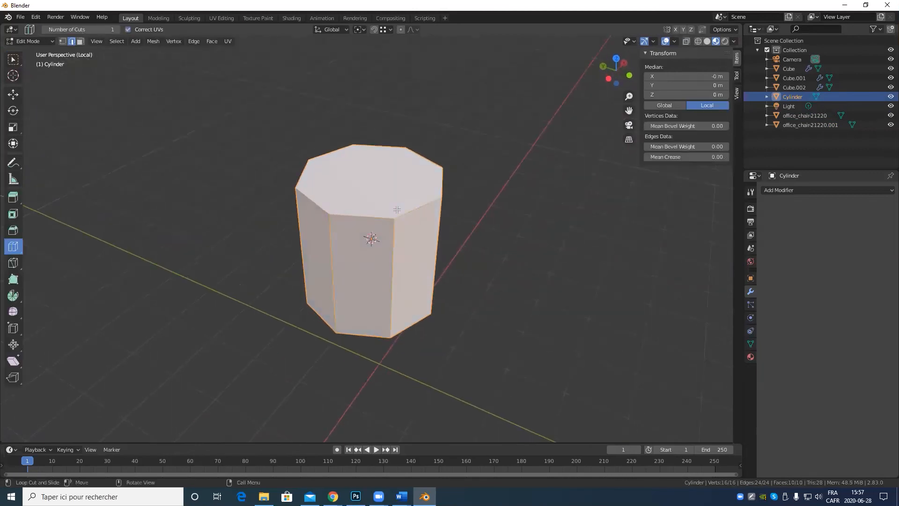
left_click(13, 97)
middle_click_drag(403, 193, 391, 217)
key("alt+a")
scroll(395, 212, "down", 2)
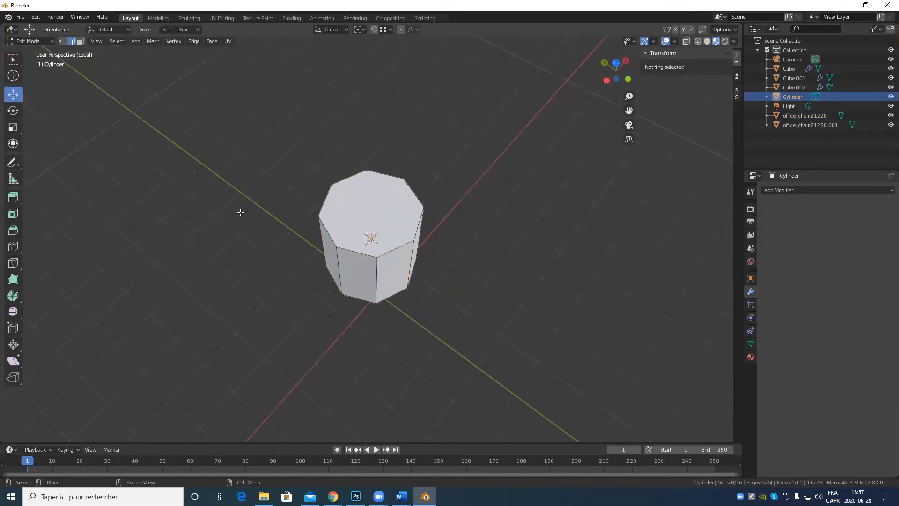
Extrude the cylinder's upper cap face in place and scale it to about 0.896 to form a rim.
key("3")
left_click(375, 202)
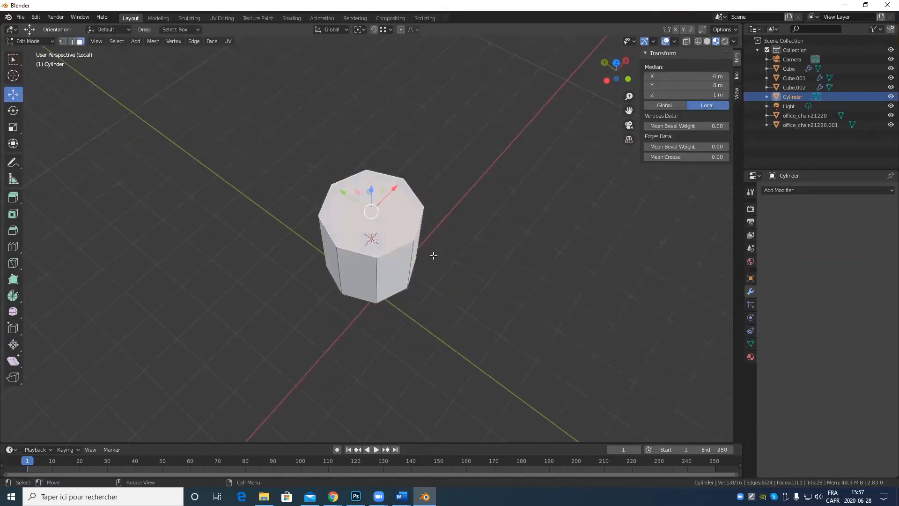
middle_click_drag(433, 216, 410, 227)
scroll(434, 197, "up", 2)
scroll(416, 215, "up", 2)
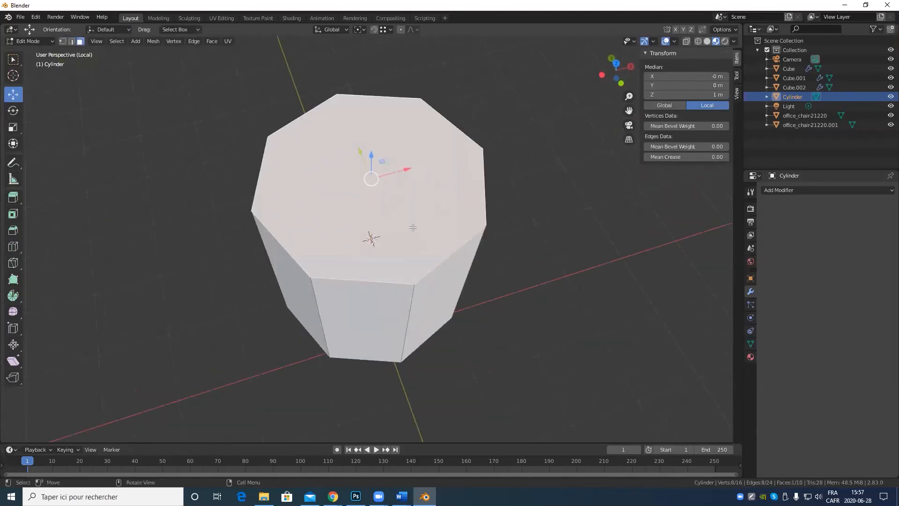
middle_click_drag(439, 184, 456, 259, "shift")
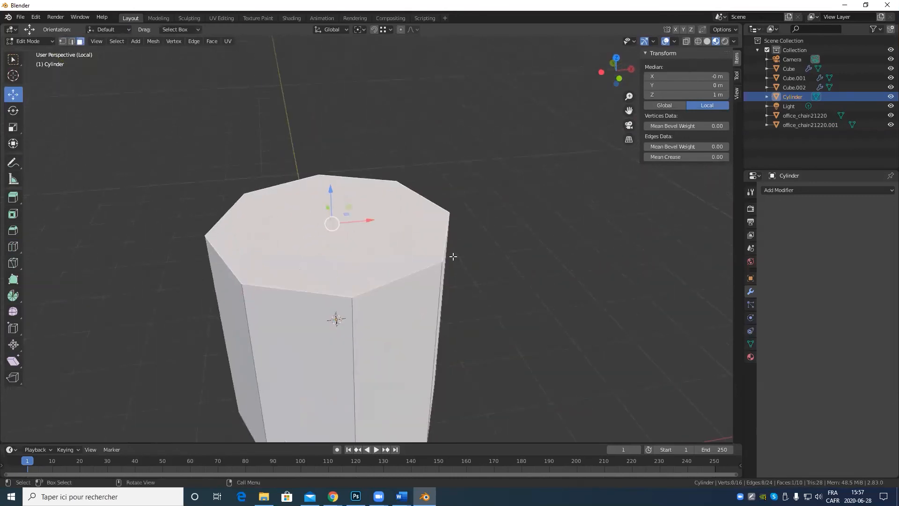
key("e")
key("Escape")
middle_click_drag(504, 172, 497, 203)
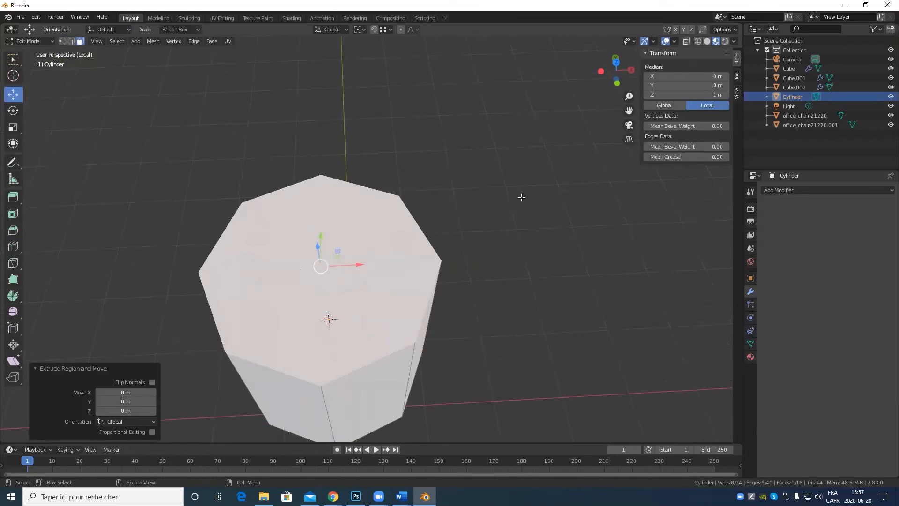
key("s")
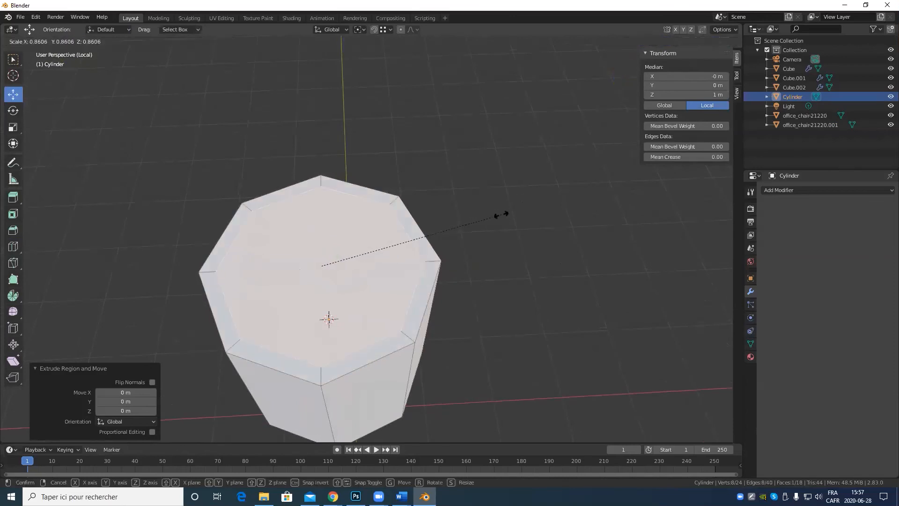
left_click(506, 204)
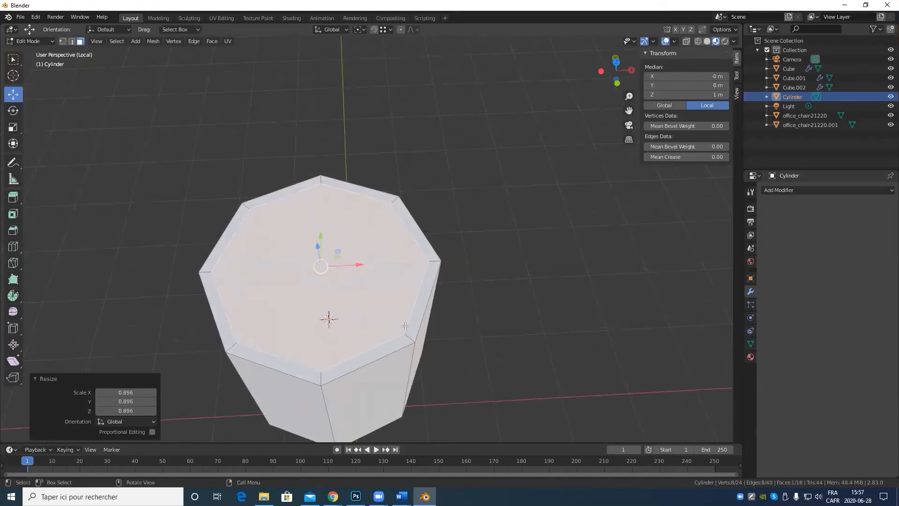
Extrude the inner cap face about 1.03 m down into the cylinder and display it in wireframe.
key("e")
right_click(428, 315)
middle_click_drag(295, 281, 265, 208)
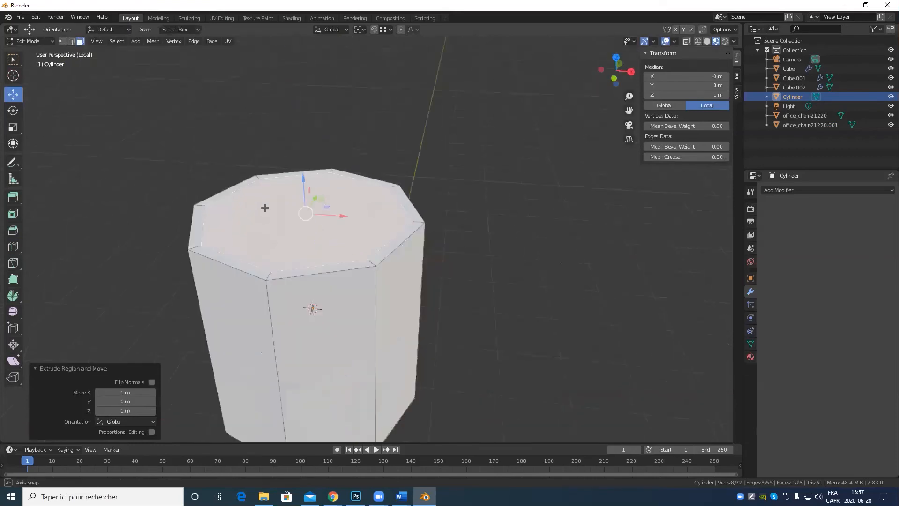
left_click_drag(304, 179, 311, 291)
middle_click_drag(311, 291, 415, 90)
scroll(343, 273, "up", 2)
scroll(413, 132, "down", 5)
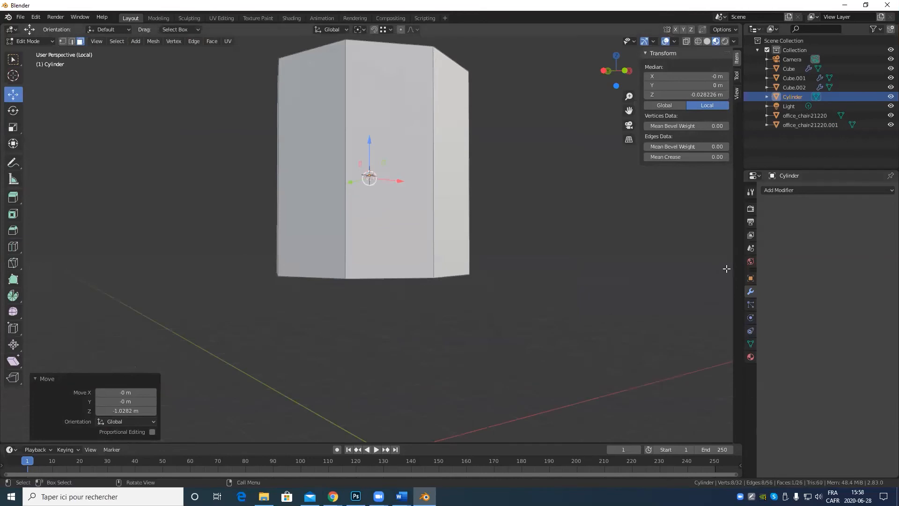
key("z")
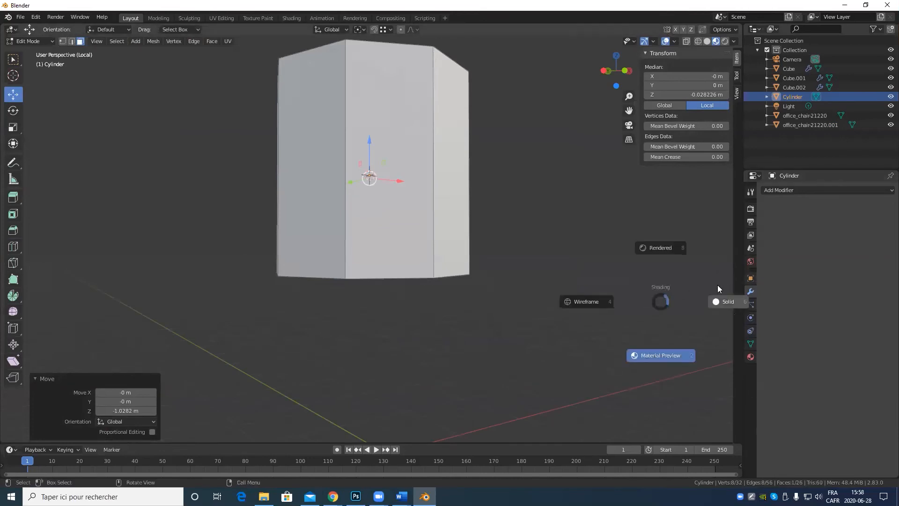
left_click(608, 309)
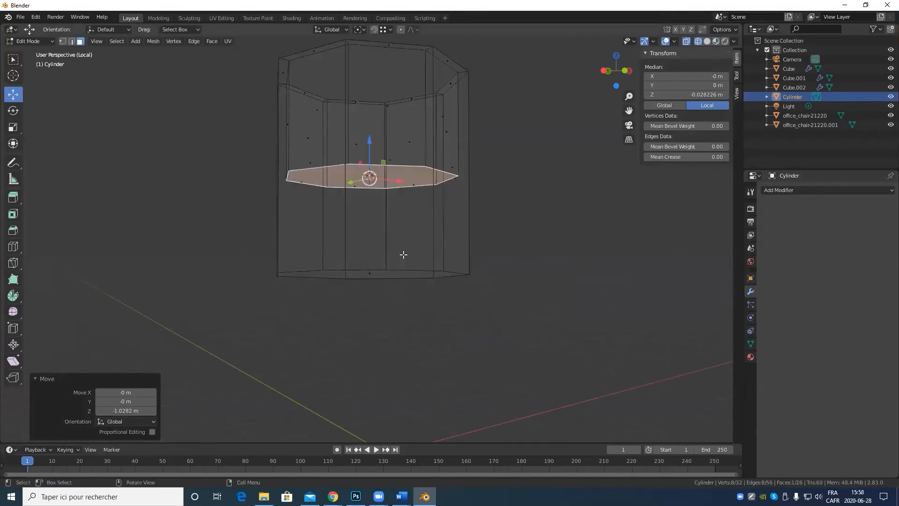
Lower the cylinder's inner floor face about 0.87 m so it sits just above the outer bottom.
middle_click_drag(398, 261, 356, 184)
left_click_drag(361, 169, 362, 250)
key("KP_1")
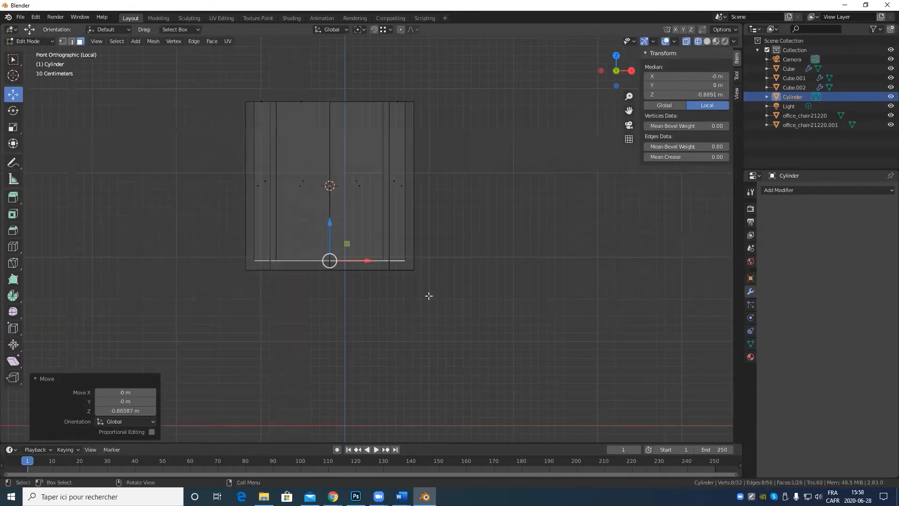
scroll(338, 348, "up", 4)
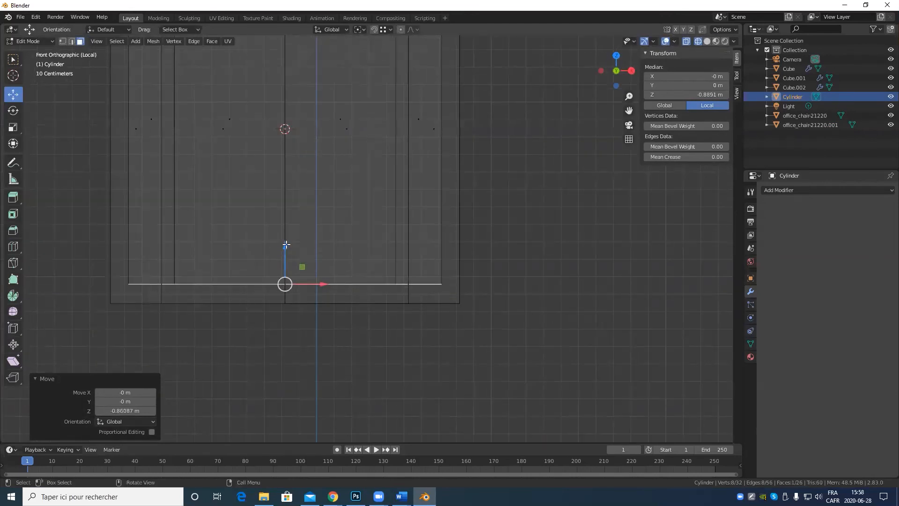
left_click_drag(284, 245, 286, 245)
scroll(462, 260, "down", 2)
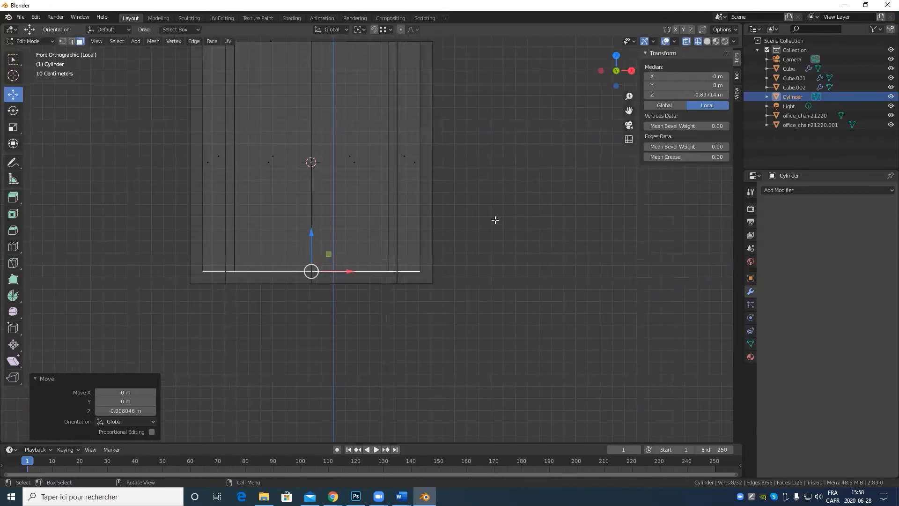
Extrude the inner floor face in place and scale it to 0.660 to form a smaller concentric octagon.
middle_click_drag(495, 220, 401, 225)
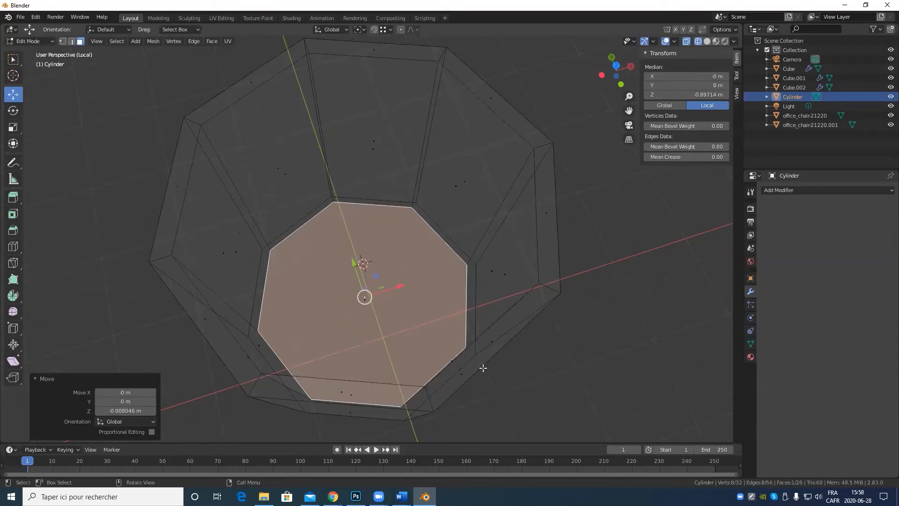
key("e")
right_click(547, 325)
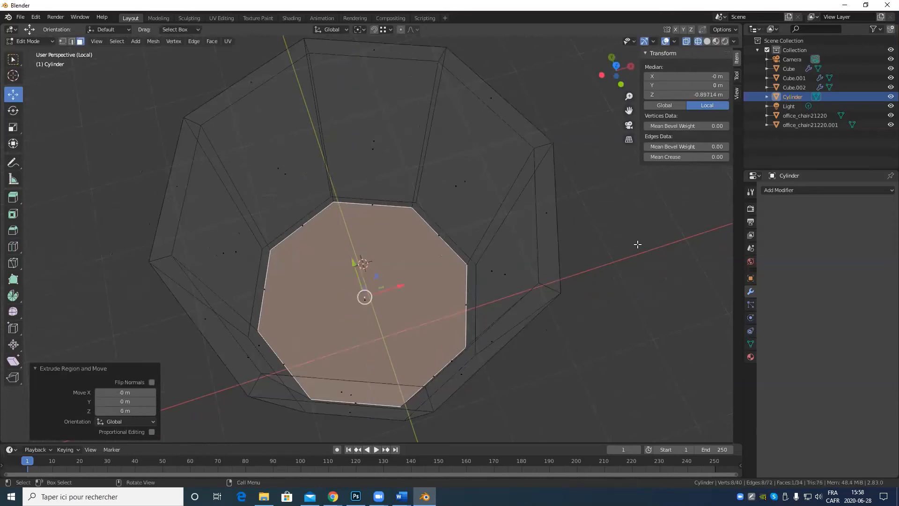
key("s")
left_click(553, 297)
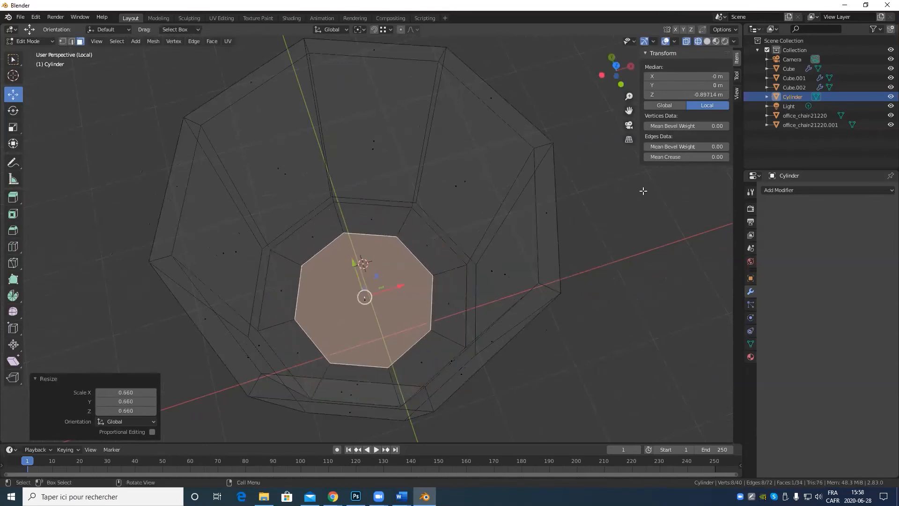
Extrude the smaller octagon in place and merge its vertices at the center.
key("e")
right_click(613, 272)
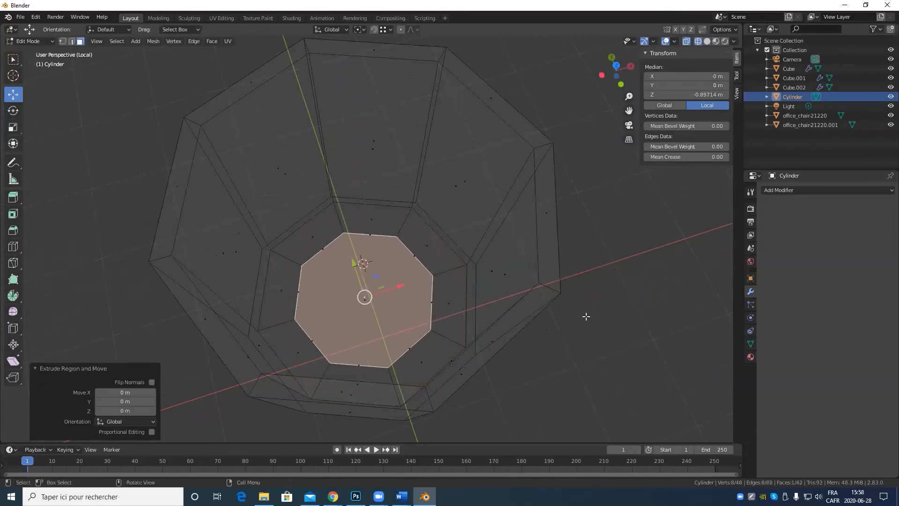
key("m")
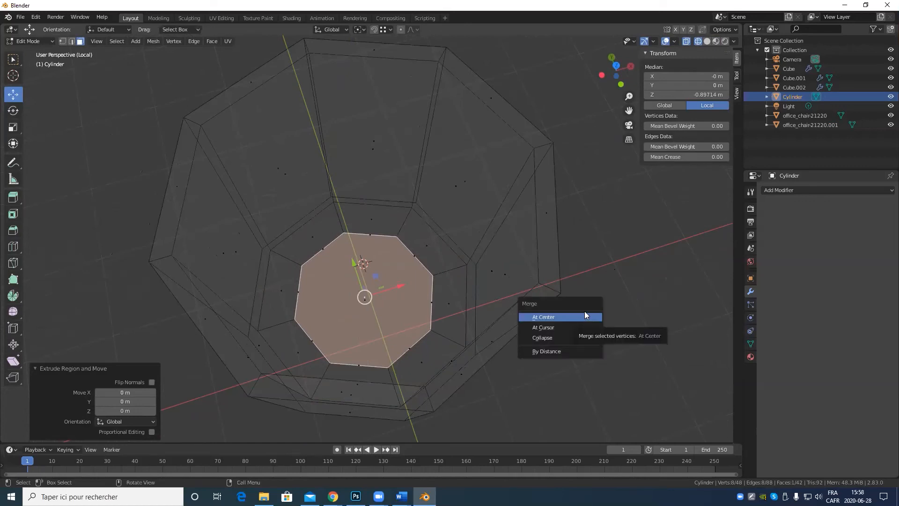
left_click(545, 317)
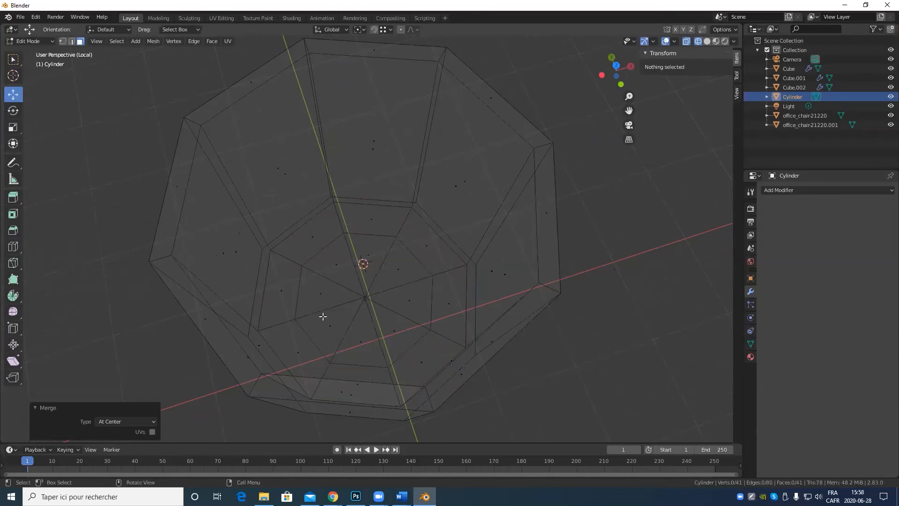
Dissolve the four radial edges lying along the X and Y axes inside the floor's inner octagon.
middle_click_drag(322, 317, 425, 335)
scroll(465, 300, "up", 3)
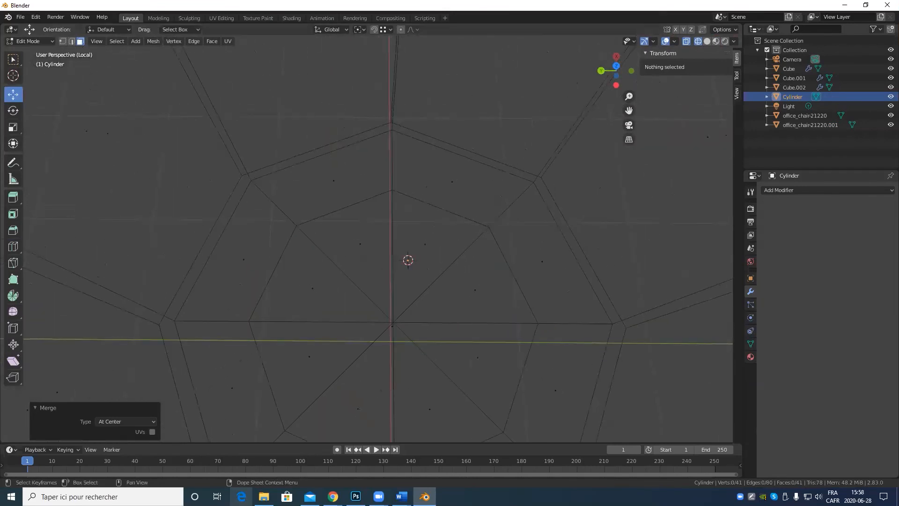
key("2")
mouse_move(415, 267)
middle_mouse_down()
mouse_move(479, 270)
mouse_move(407, 260)
middle_mouse_up()
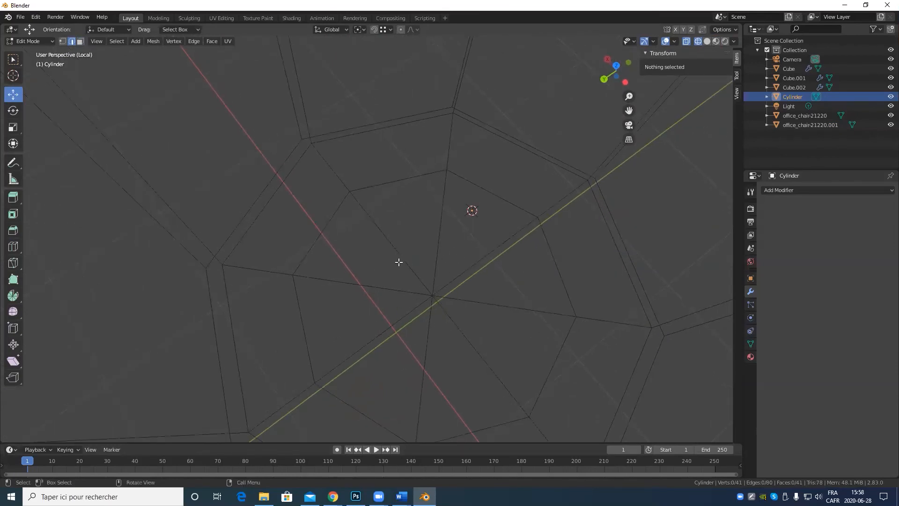
middle_click_drag(503, 291, 351, 287, "shift")
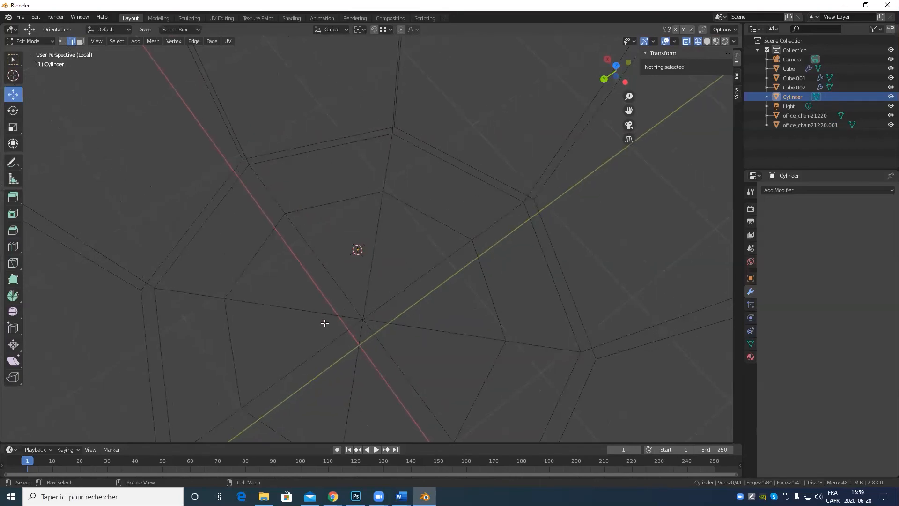
left_click(315, 251)
middle_click_drag(389, 343, 428, 235)
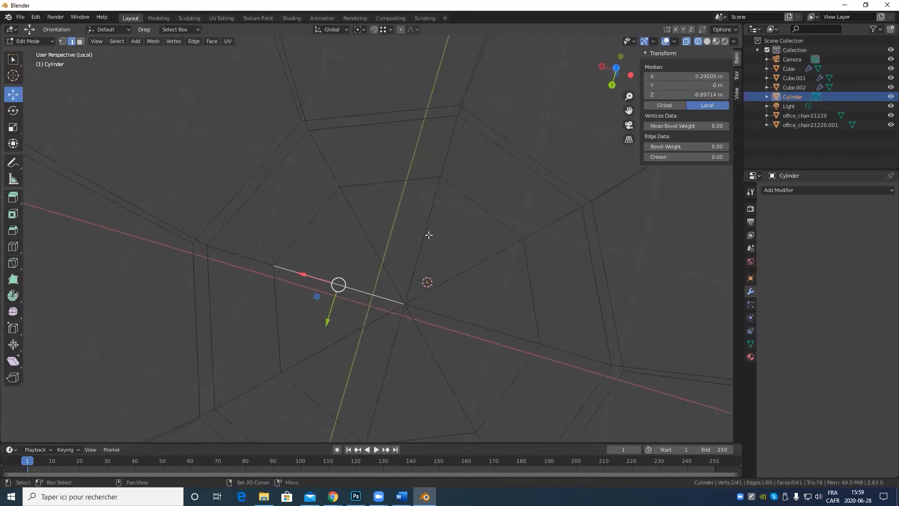
left_click(429, 234, "shift")
middle_click_drag(334, 376, 448, 264)
left_click(446, 259, "shift")
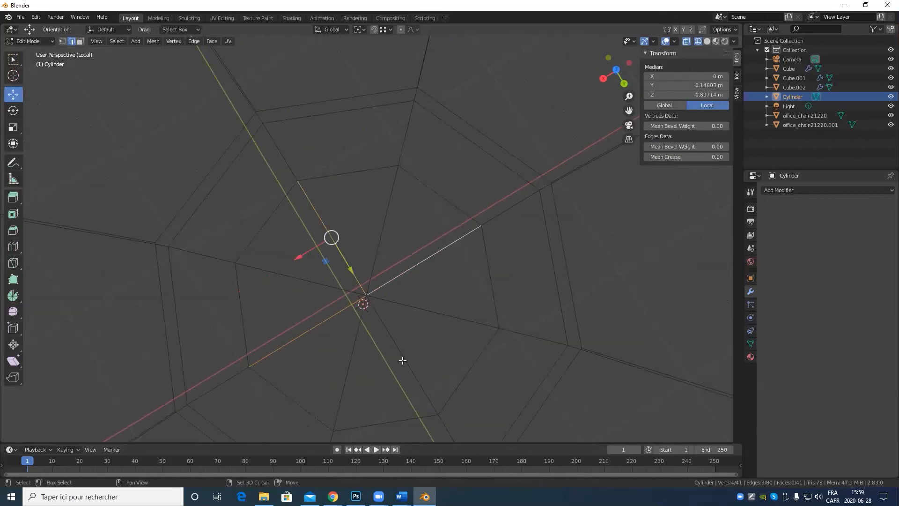
left_click(402, 360, "shift")
key("x")
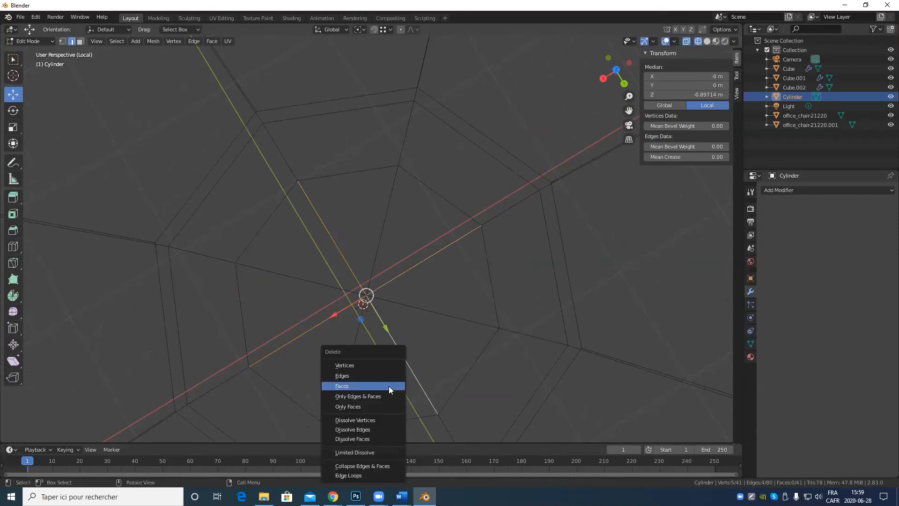
left_click(388, 386)
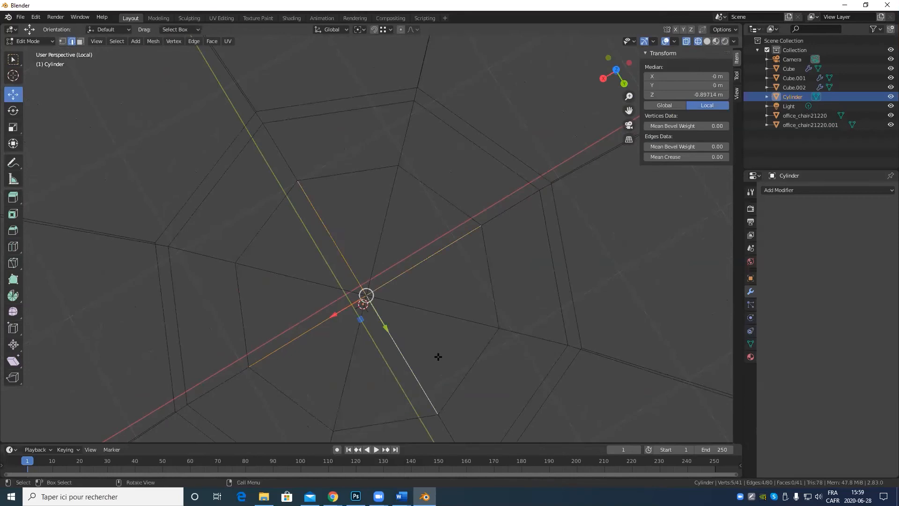
key("x")
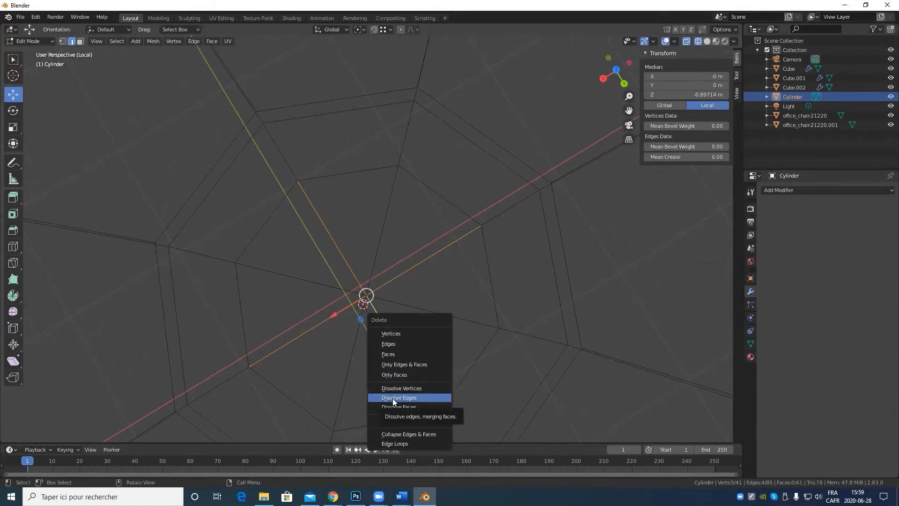
left_click(393, 398)
middle_click_drag(392, 378, 425, 307)
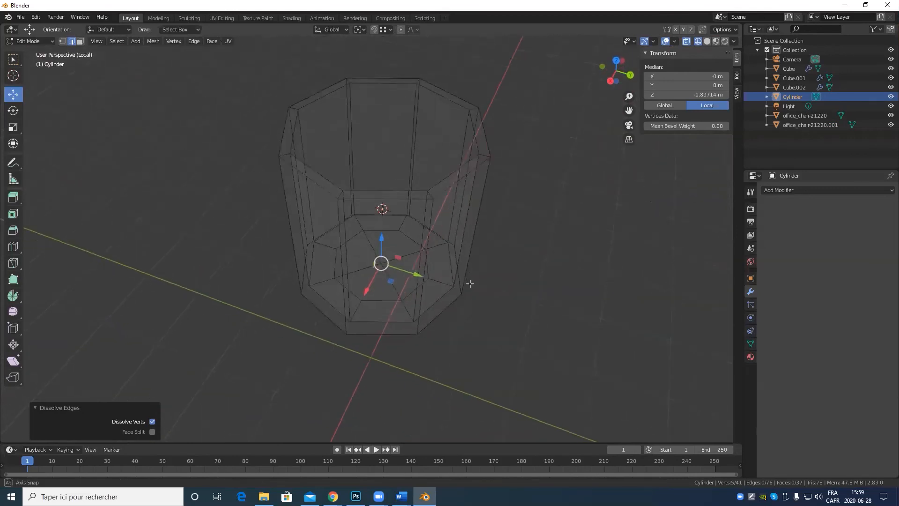
scroll(449, 310, "up", 6)
scroll(370, 271, "down", 4)
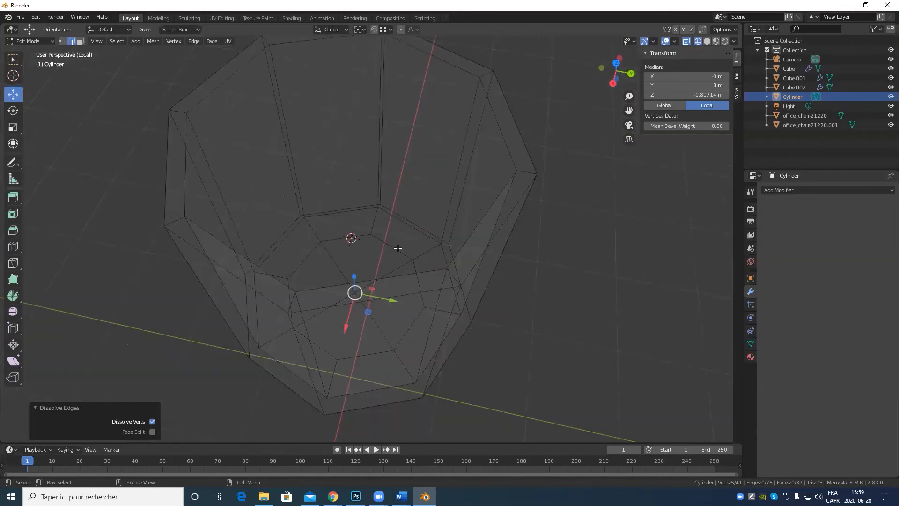
key("3")
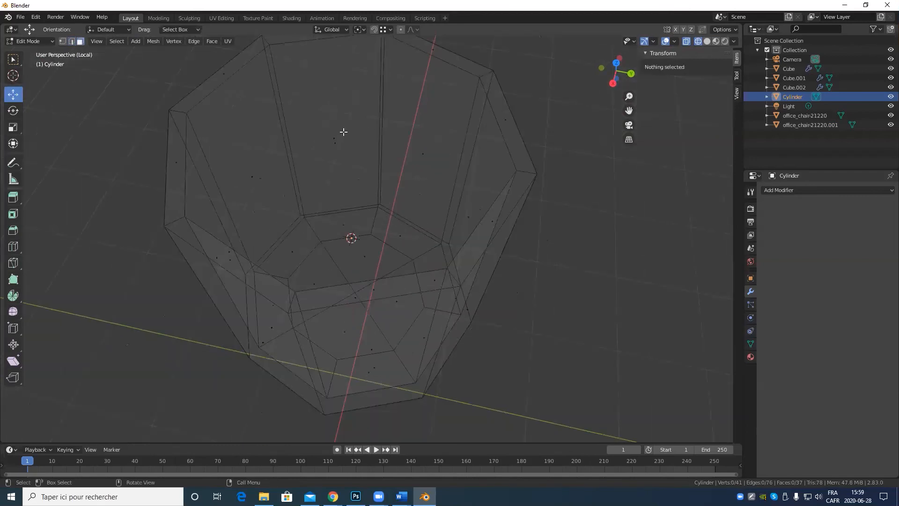
left_click(343, 132)
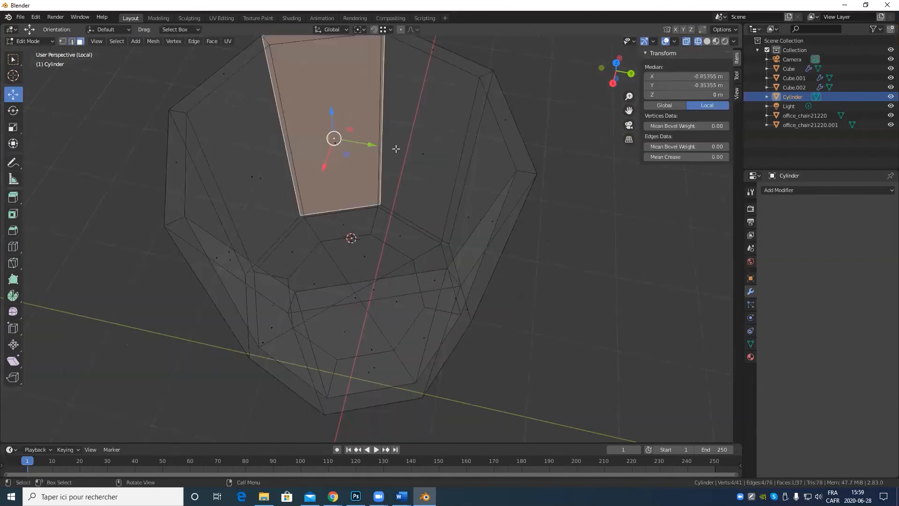
key("x")
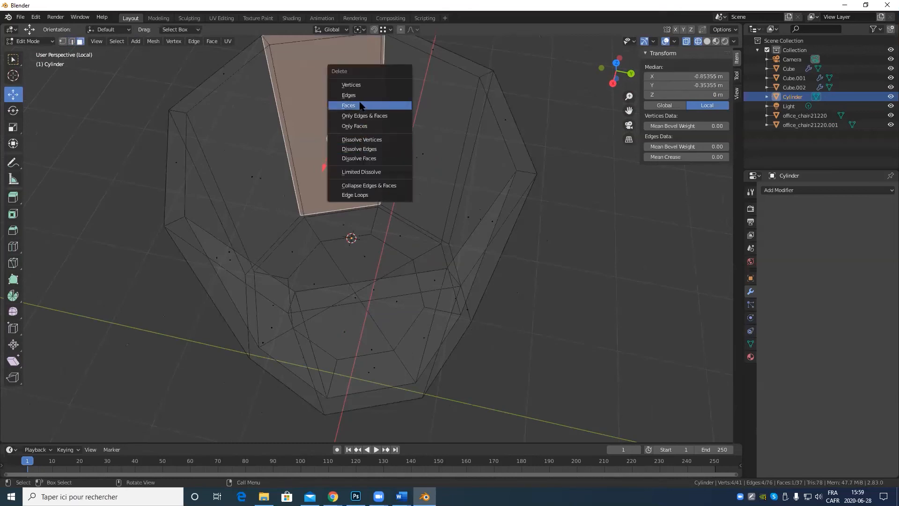
key("2")
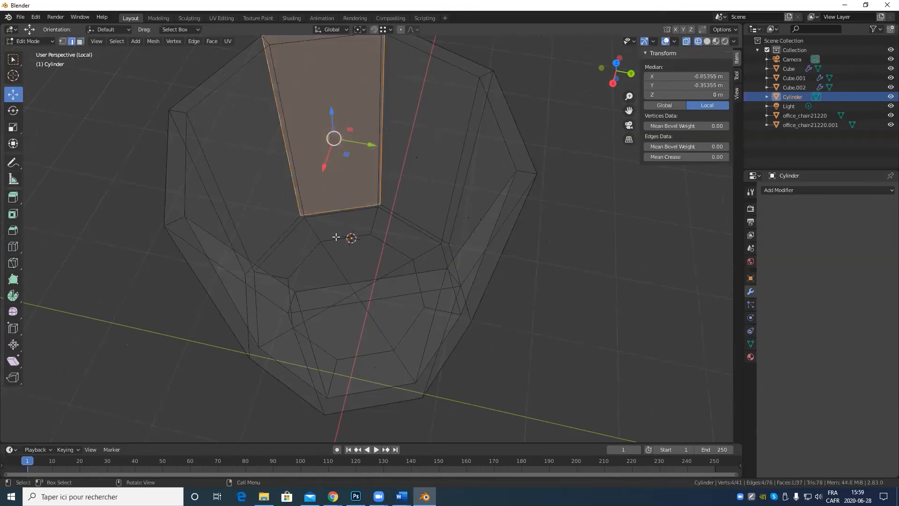
left_click(333, 239)
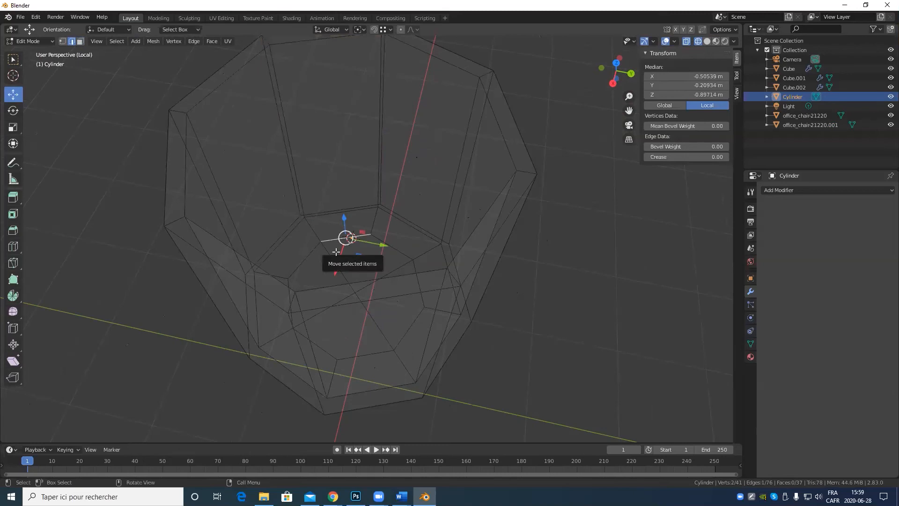
key("x")
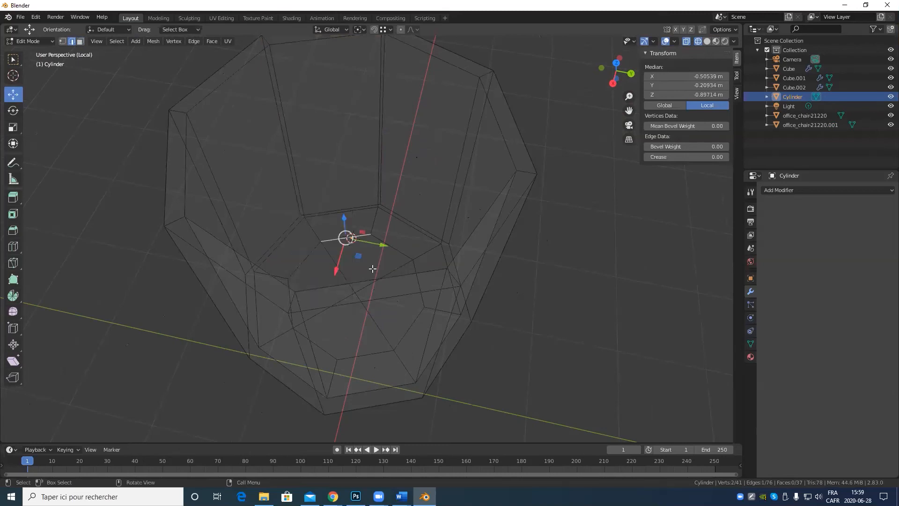
scroll(366, 258, "up", 3)
scroll(370, 259, "down", 6)
middle_click_drag(387, 262, 388, 177)
scroll(384, 229, "up", 4)
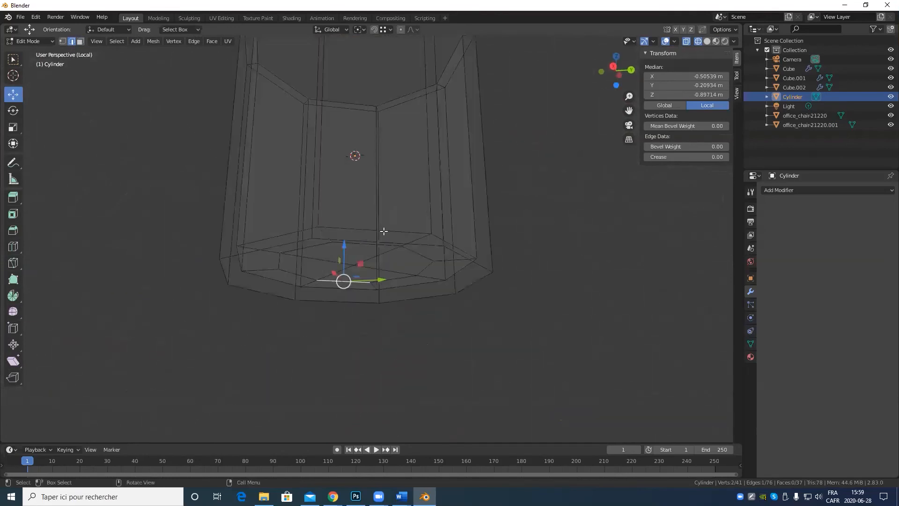
Extrude the cylinder's outer bottom face about 0.505 m down and scale it to about 0.304 to form a taper.
middle_click_drag(384, 231, 357, 161)
key("3")
scroll(406, 309, "down", 4)
scroll(395, 248, "up", 4)
left_click(344, 192)
middle_click_drag(393, 216, 374, 182)
left_click(373, 181)
scroll(440, 153, "down", 4)
middle_click_drag(439, 153, 445, 257)
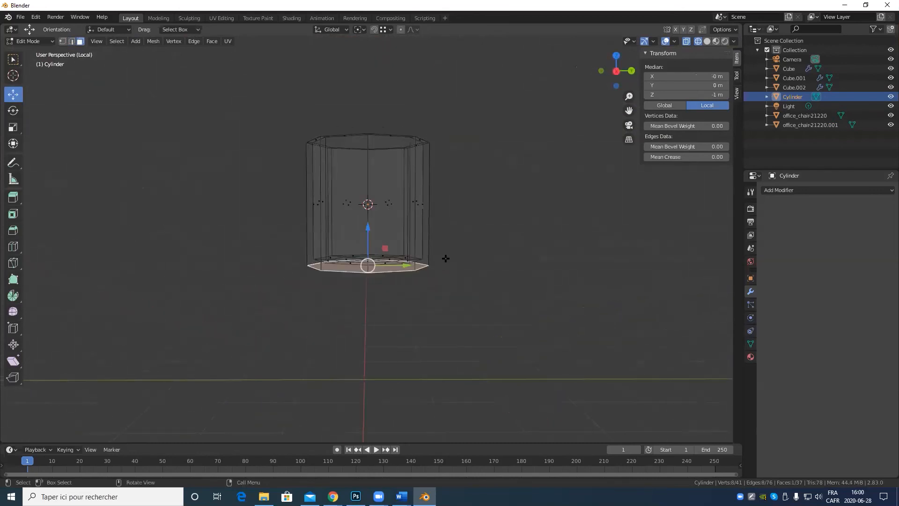
key("e")
right_click(445, 257)
left_click_drag(369, 228, 380, 257)
key("s")
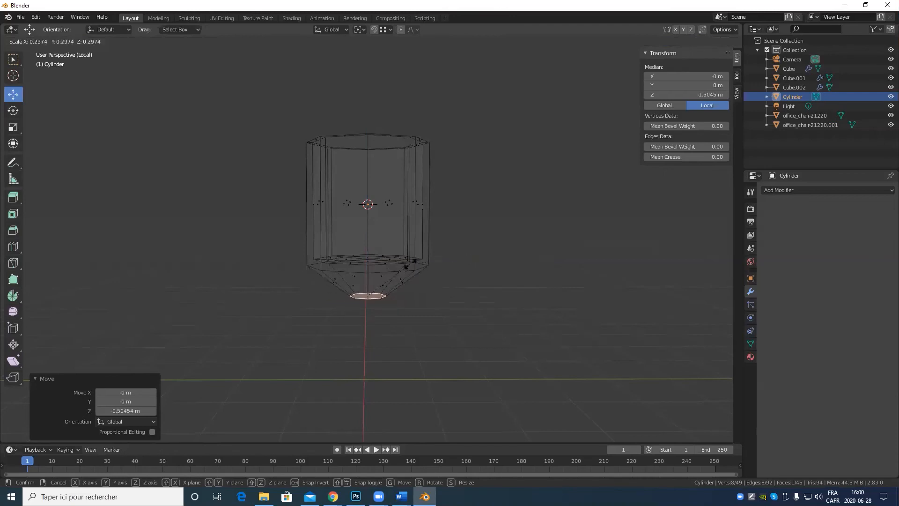
left_click(412, 261)
Try extruding the tapered bottom face about 0.88 m down as a stem, and undo the extrusion.
mouse_move(468, 286)
middle_mouse_down()
mouse_move(464, 257)
mouse_move(471, 278)
middle_mouse_up()
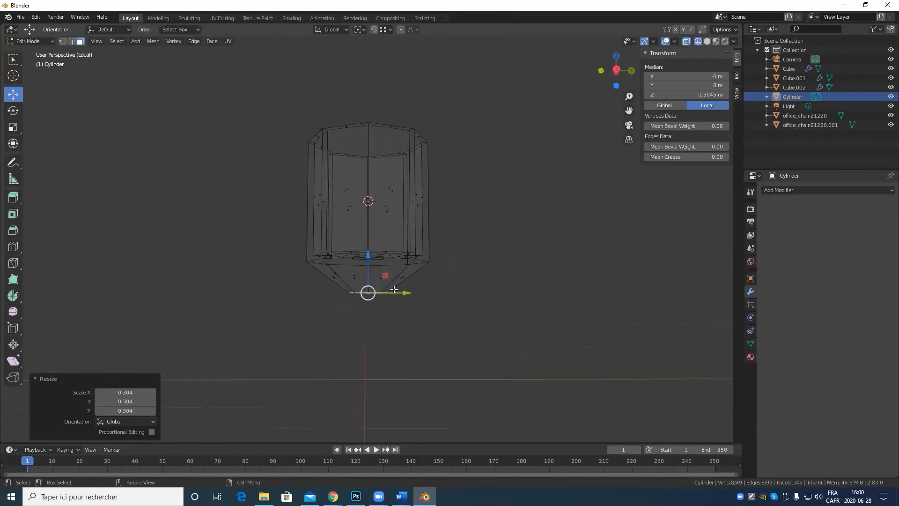
scroll(421, 370, "up", 2)
key("e")
right_click(420, 362)
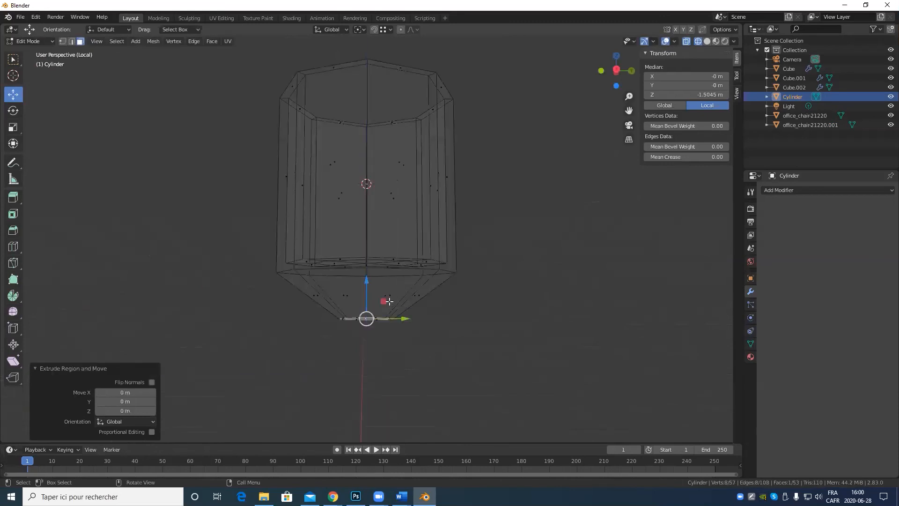
left_click_drag(364, 278, 399, 357)
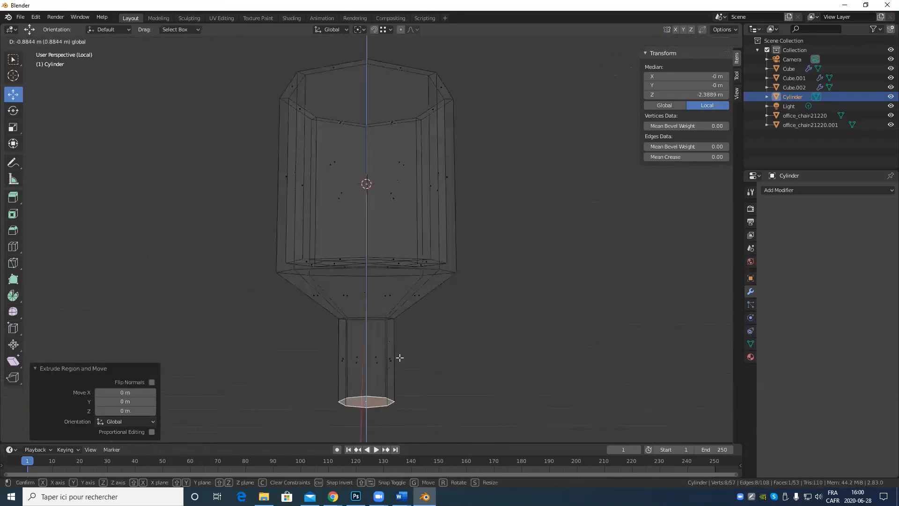
key("ctrl+z")
key("ctrl+z")
Shrink the tapered bottom face to under half its size and extrude it about 1.83 m down as a stem.
key("s")
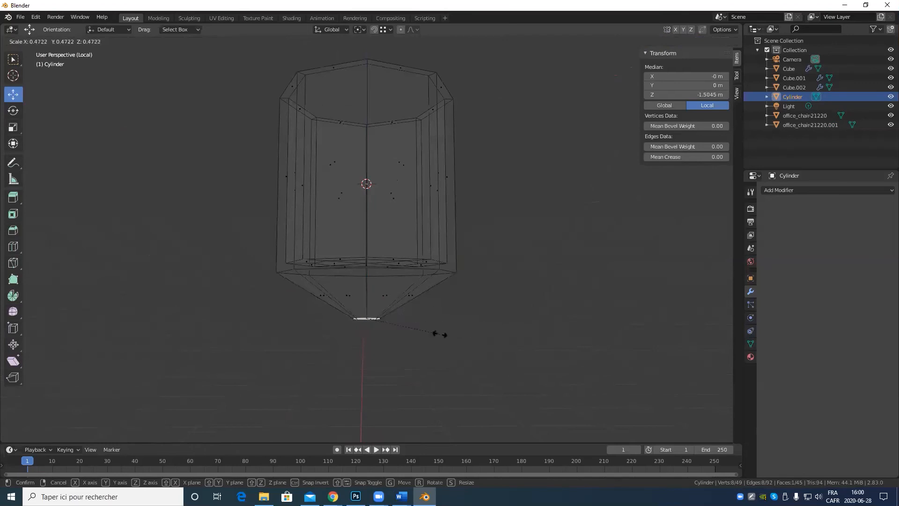
left_click(430, 334)
scroll(430, 334, "down", 5)
key("e")
right_click(422, 285)
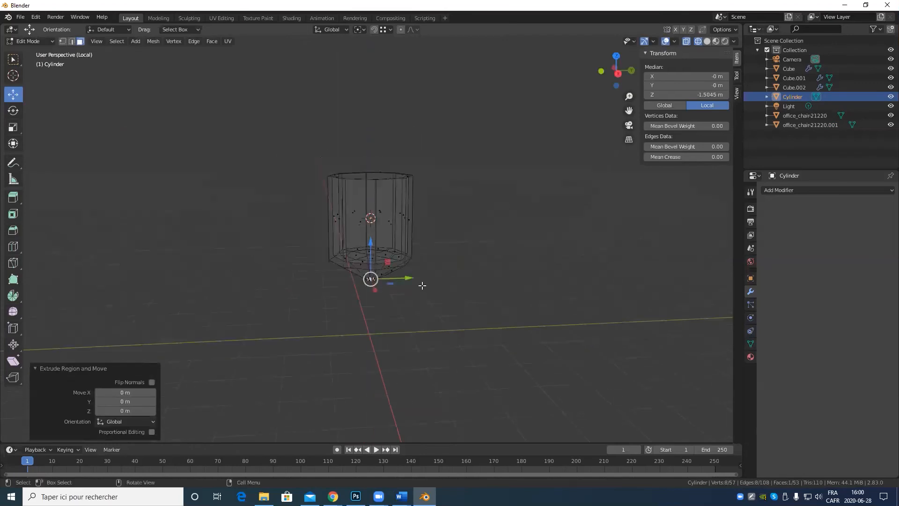
left_click_drag(376, 242, 368, 313)
Extrude the stem's bottom face in place and scale it up about 11.8 times into a wide foot disc.
middle_click_drag(423, 341, 419, 323)
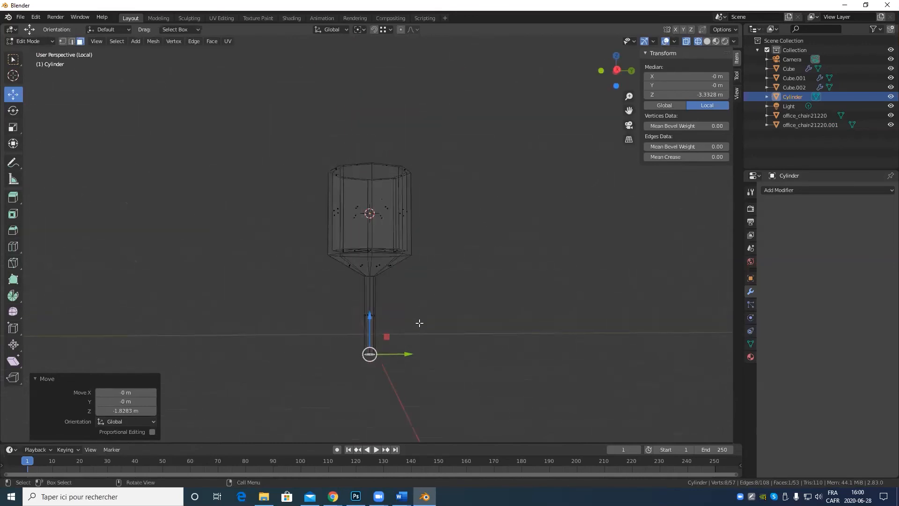
key("e")
right_click(419, 322)
key("s")
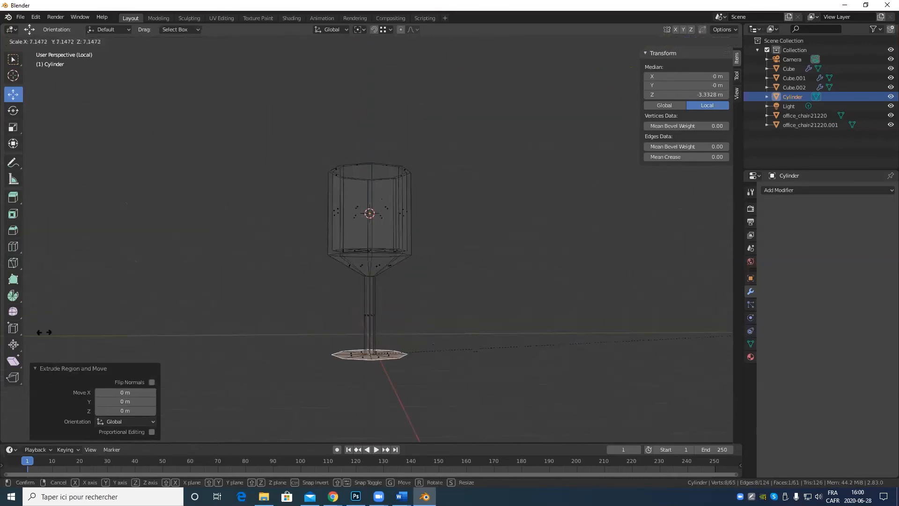
left_click(237, 301)
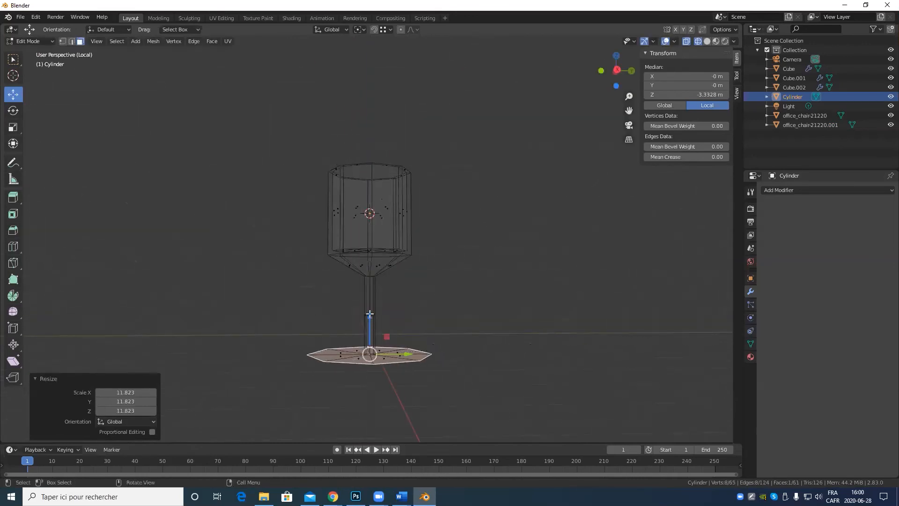
Move the foot's bottom face about 0.367 m down and scale it to about 0.779.
left_click_drag(369, 313, 528, 327)
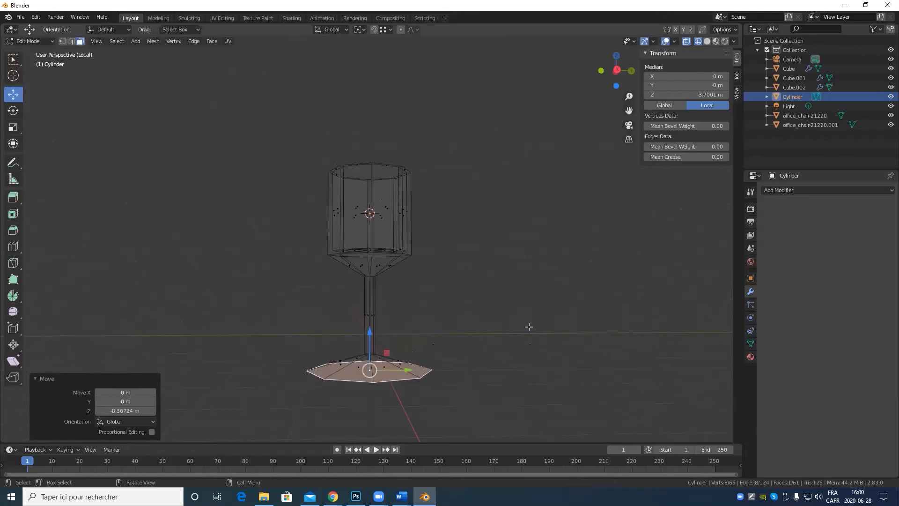
key("s")
left_click(493, 334)
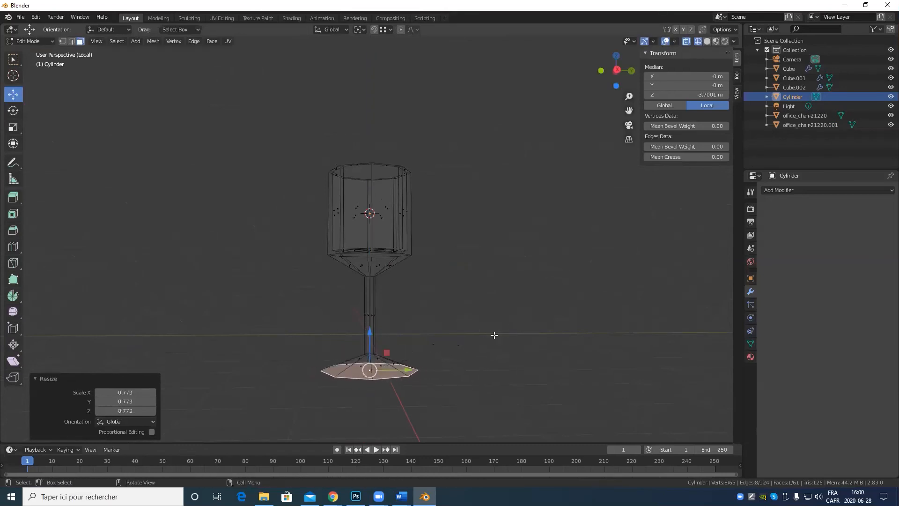
Extrude the foot's bottom face about 0.151 m down as a rim, and switch the viewport to solid shading.
right_click(421, 333)
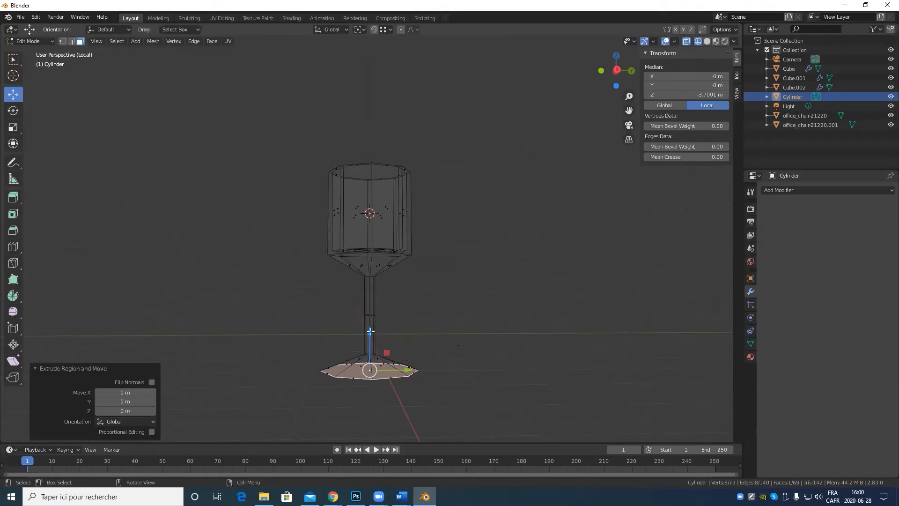
left_click_drag(370, 331, 370, 340)
scroll(375, 249, "up", 2)
middle_click_drag(374, 249, 468, 199)
mouse_move(448, 154)
middle_mouse_down()
mouse_move(463, 188)
mouse_move(439, 212)
mouse_move(390, 214)
mouse_move(411, 201)
middle_mouse_up()
key("z")
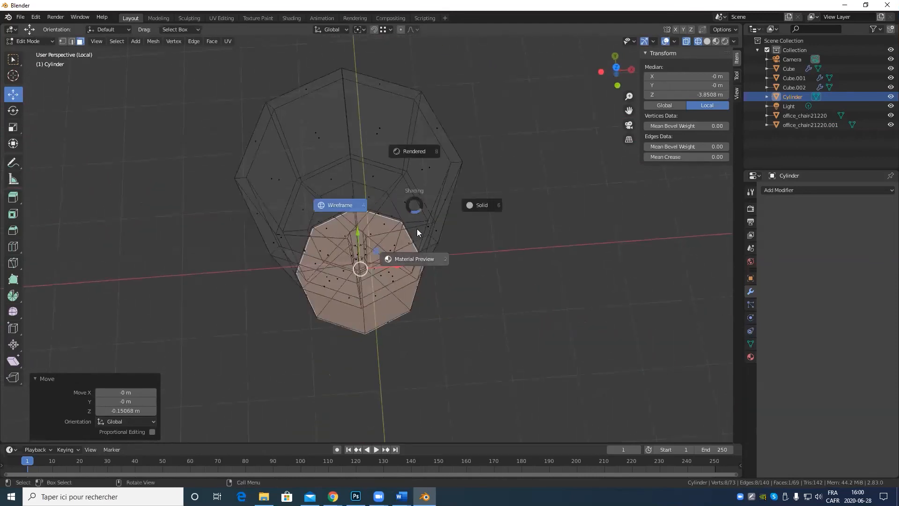
left_click(479, 206)
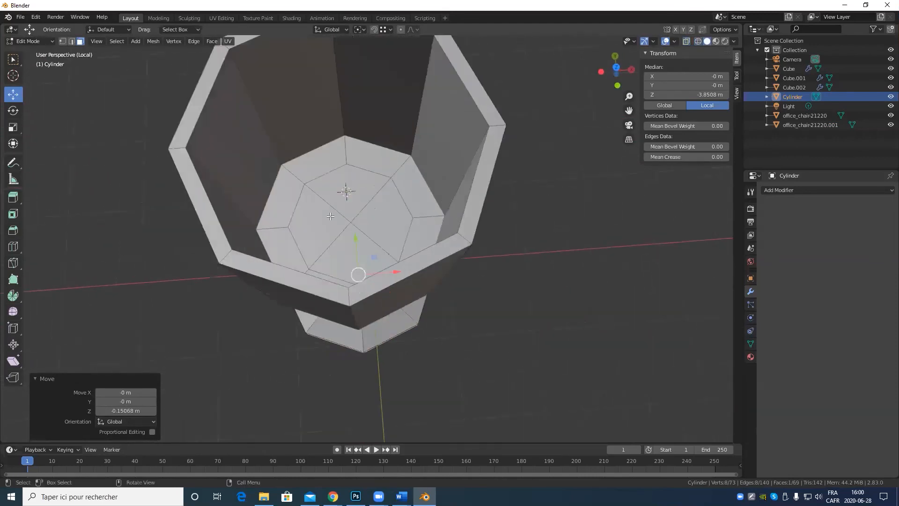
Lower the four faces of the inner octagon on the bowl's floor by about 0.275 m.
scroll(346, 176, "up", 3)
key("Tab")
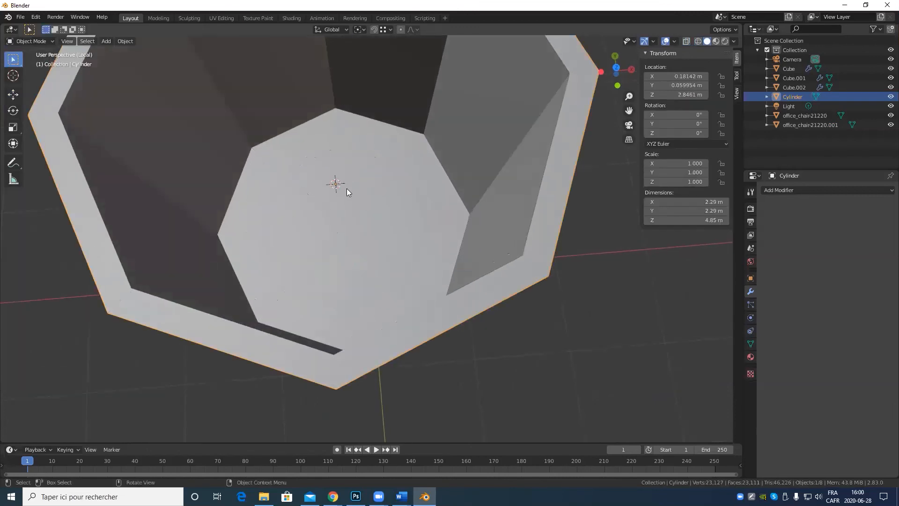
key("Tab")
left_click(347, 187)
left_click(367, 220, "shift")
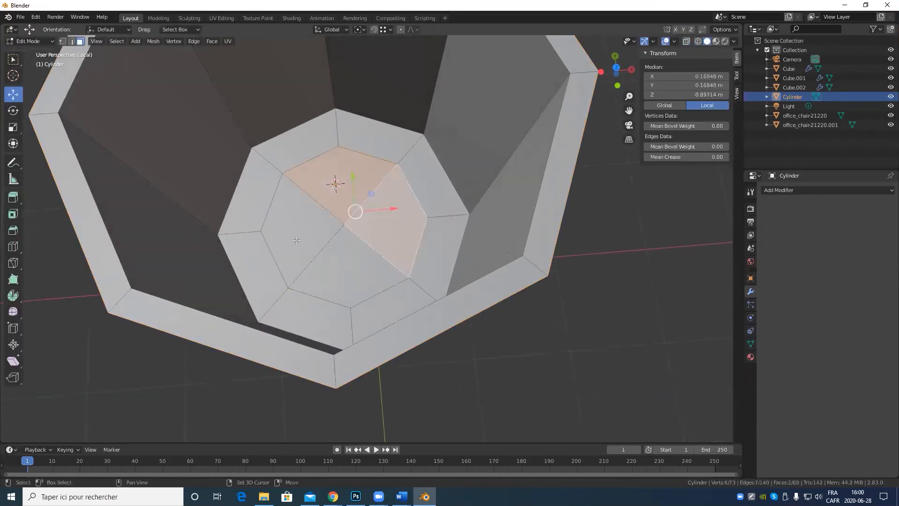
left_click(294, 237, "shift")
left_click(352, 270, "shift")
middle_click_drag(391, 276, 434, 259)
middle_click_drag(352, 180, 406, 175)
mouse_move(398, 166)
left_mouse_down()
mouse_move(401, 192)
mouse_move(402, 180)
left_mouse_up()
scroll(402, 180, "down", 5)
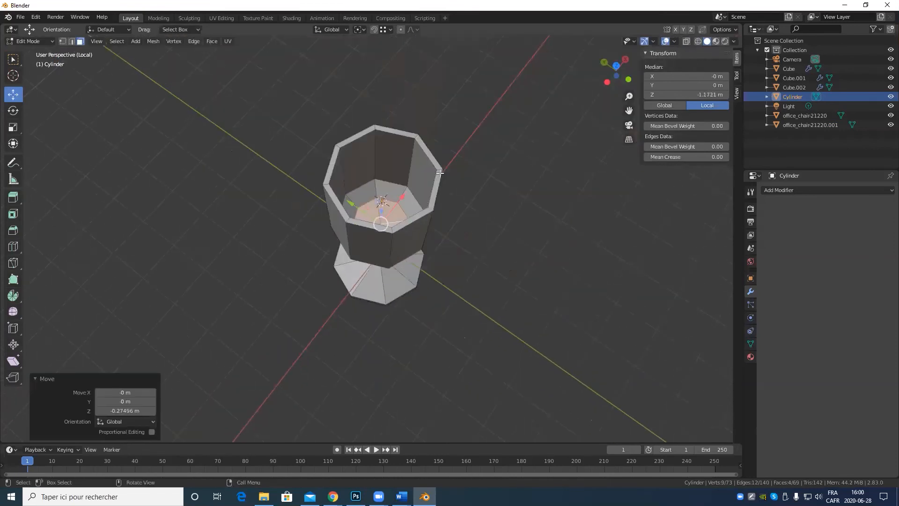
Extrude the foot's underside face in place and scale it to about 0.91 to form a narrow border.
middle_click_drag(402, 180, 431, 100)
scroll(383, 315, "up", 2)
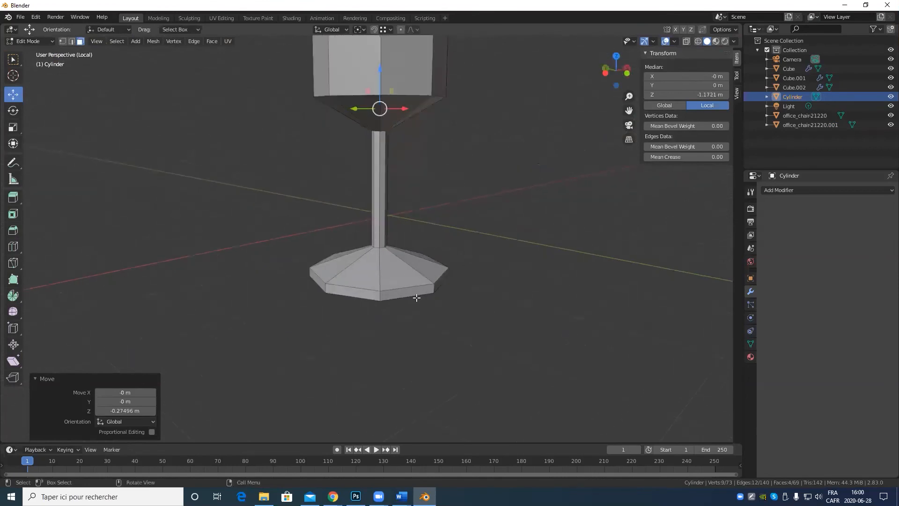
middle_click_drag(417, 297, 395, 248)
scroll(386, 297, "up", 4)
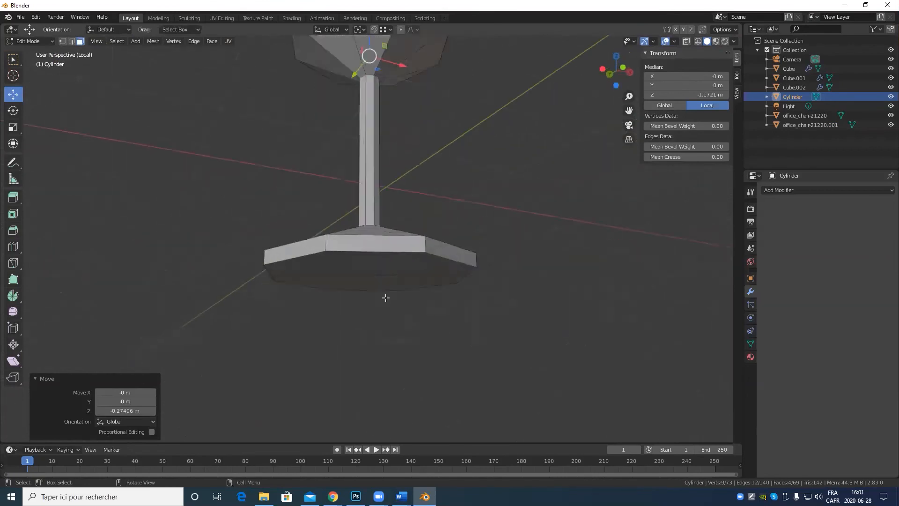
left_click(360, 284)
middle_click_drag(360, 284, 398, 263)
scroll(385, 262, "up", 1)
scroll(358, 283, "down", 4)
scroll(464, 260, "up", 3)
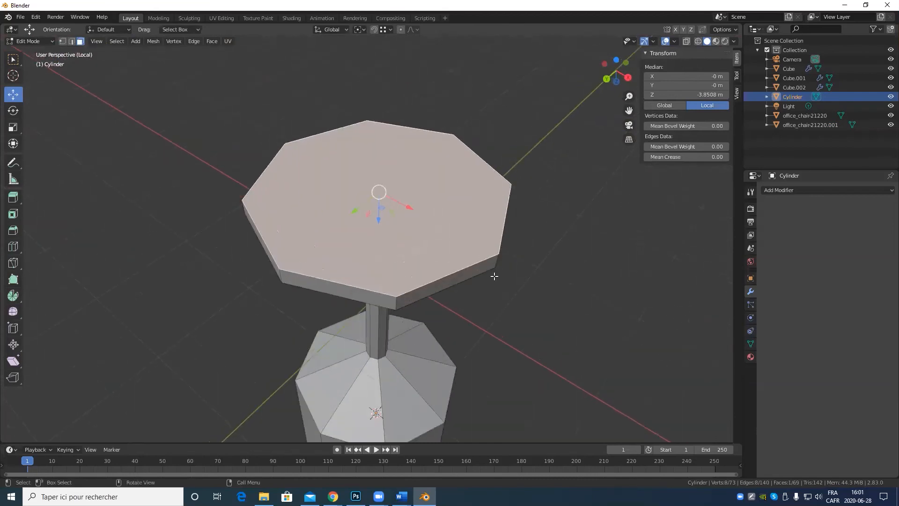
key("e")
right_click(488, 276)
key("s")
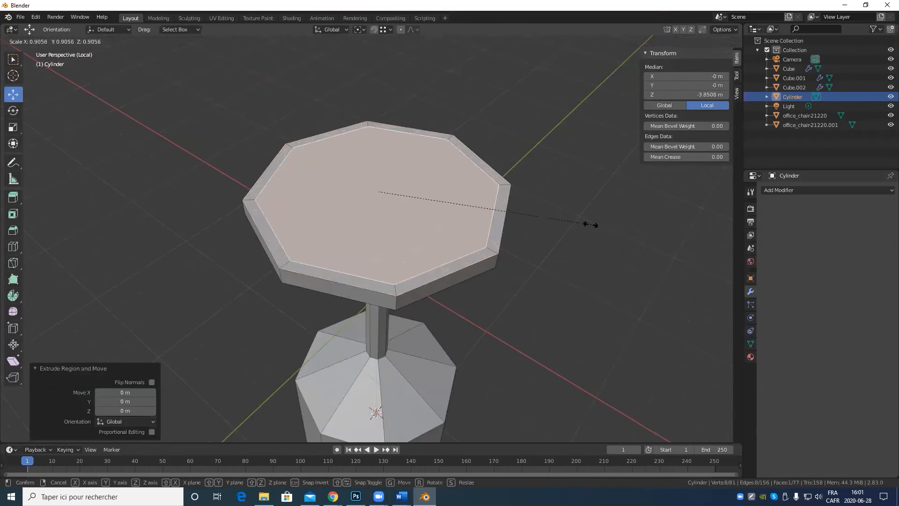
left_click(588, 226)
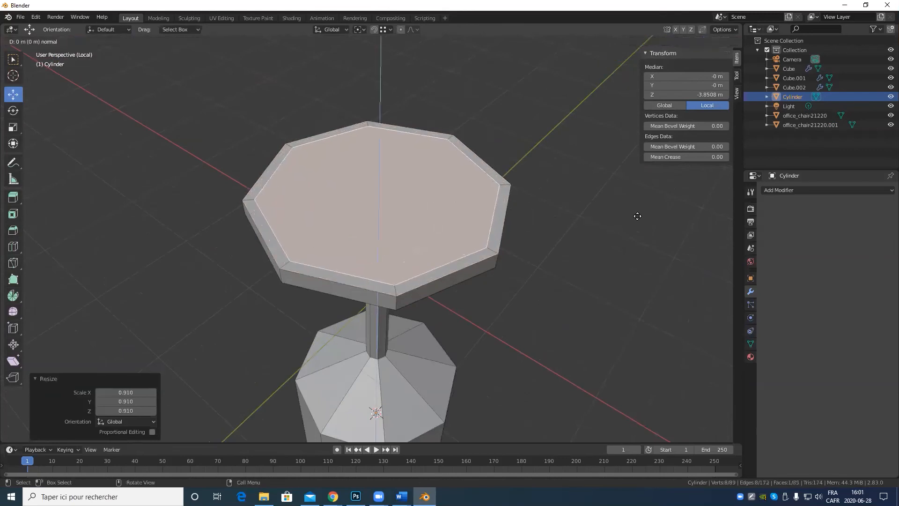
Extrude the underside's inner face again, scale it to about 0.64 and raise it about 0.158 m into the foot.
key("e")
right_click(640, 216)
key("s")
left_click(542, 215)
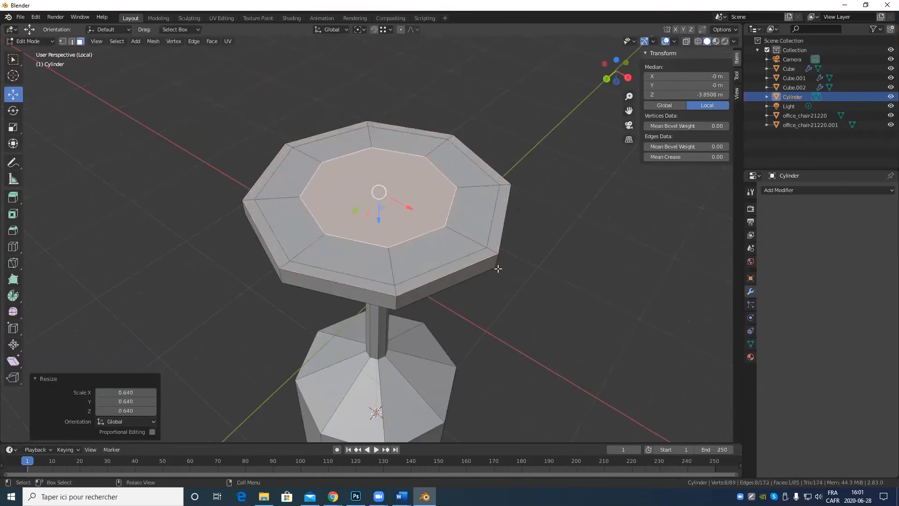
middle_click_drag(496, 267, 373, 239)
left_click_drag(387, 232, 393, 250)
Extrude the recessed underside face in place, scale it into a smaller octagon, and merge a further extrusion at its center.
key("e")
right_click(628, 231)
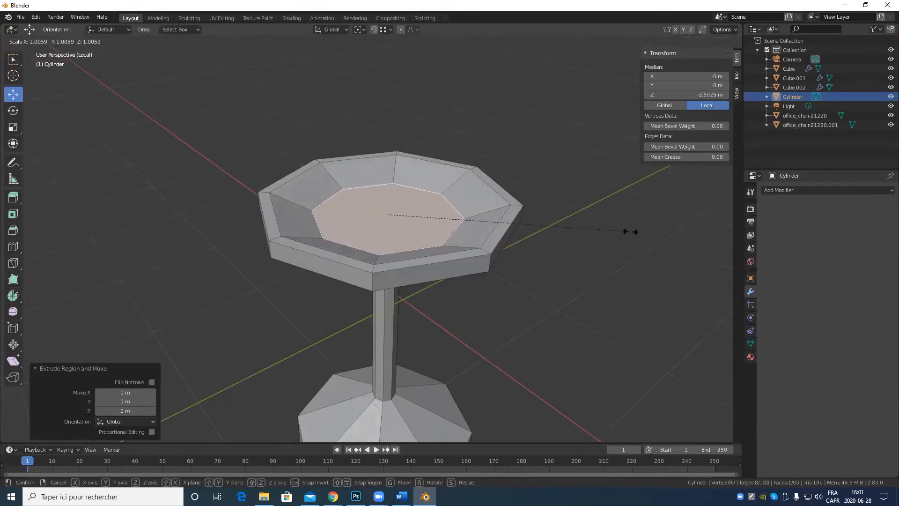
key("s")
left_click(558, 241)
key("e")
right_click(604, 220)
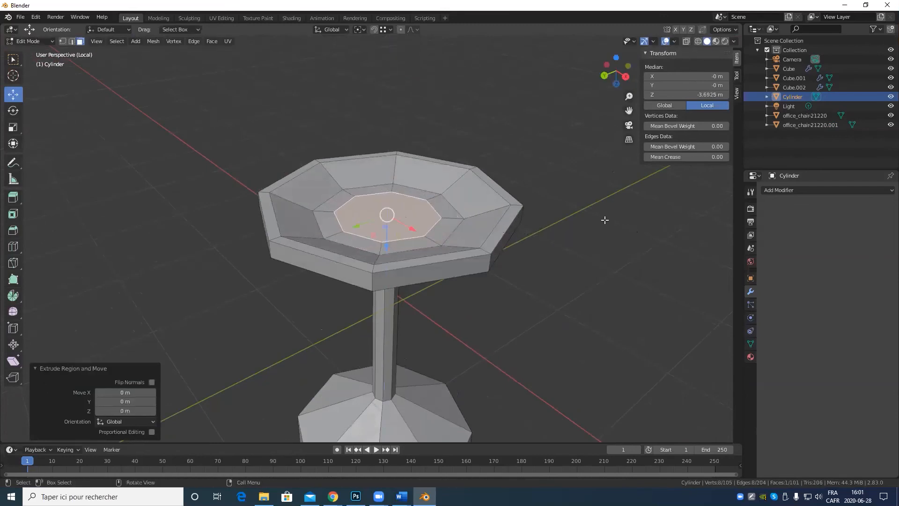
key("m")
left_click(658, 243)
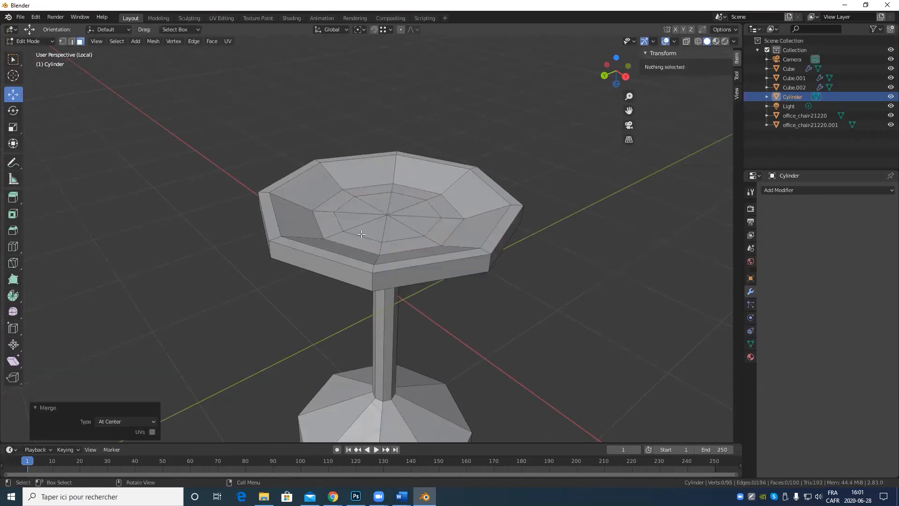
Dissolve the four diagonal radial edges inside the inner octagon on the foot's underside.
scroll(328, 240, "up", 3)
middle_click_drag(401, 211, 377, 293)
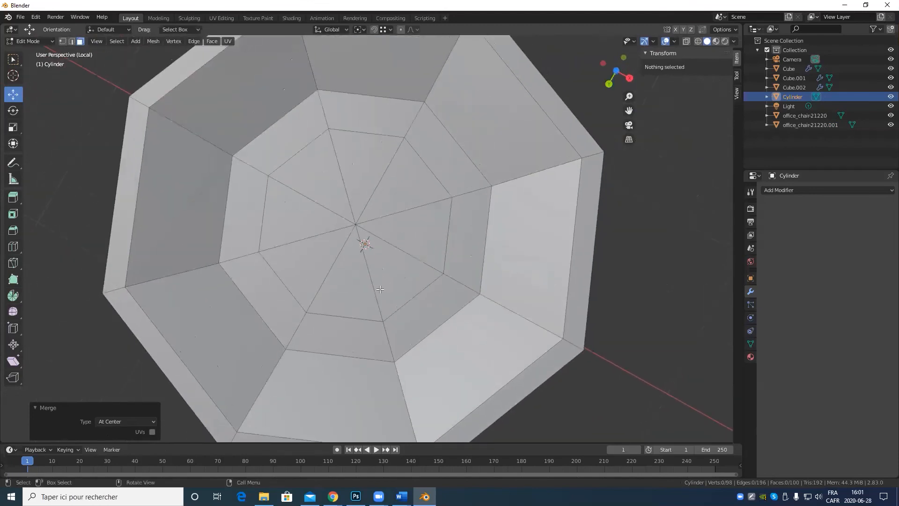
key("2")
left_click(371, 289)
left_click(307, 238, "shift")
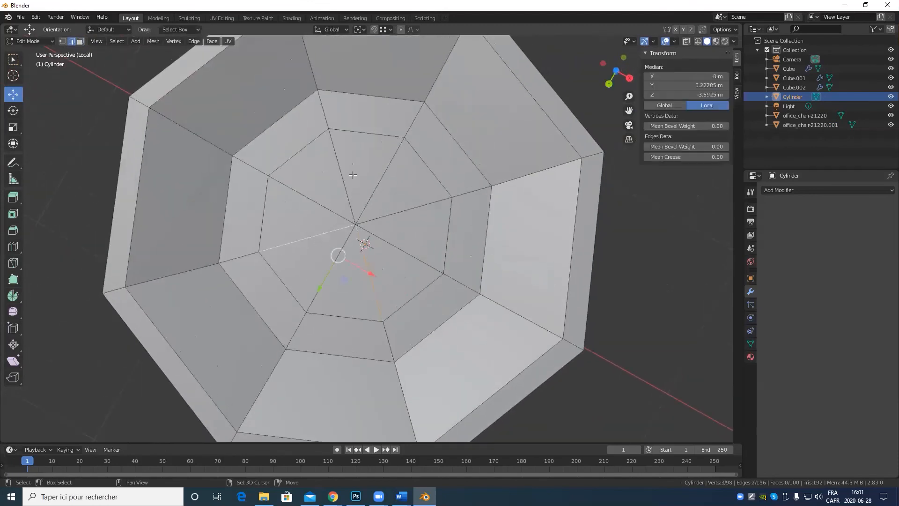
left_click(345, 190, "shift")
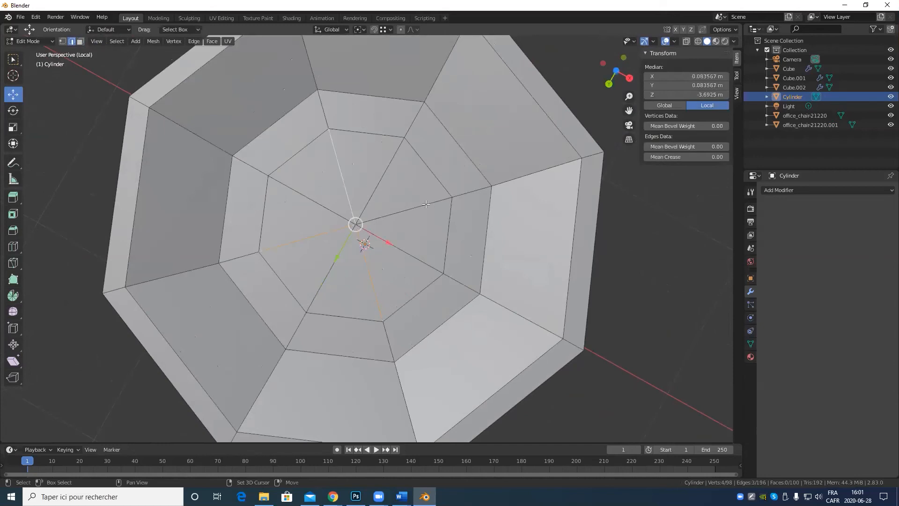
left_click(425, 204, "shift")
key("x")
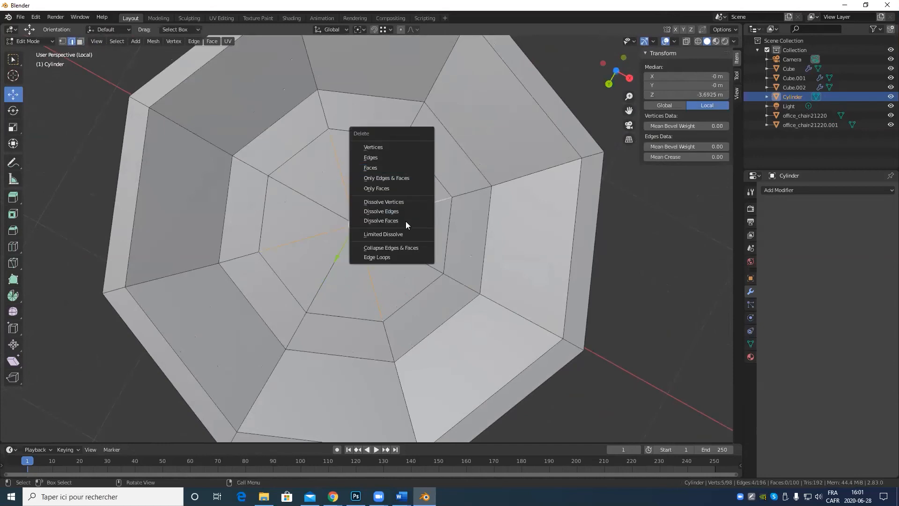
left_click(403, 210)
Add one loop cut around the bowl's outer wall and slide it close below the rim, at a factor of about -0.945.
scroll(404, 211, "down", 5)
middle_click_drag(403, 211, 438, 192)
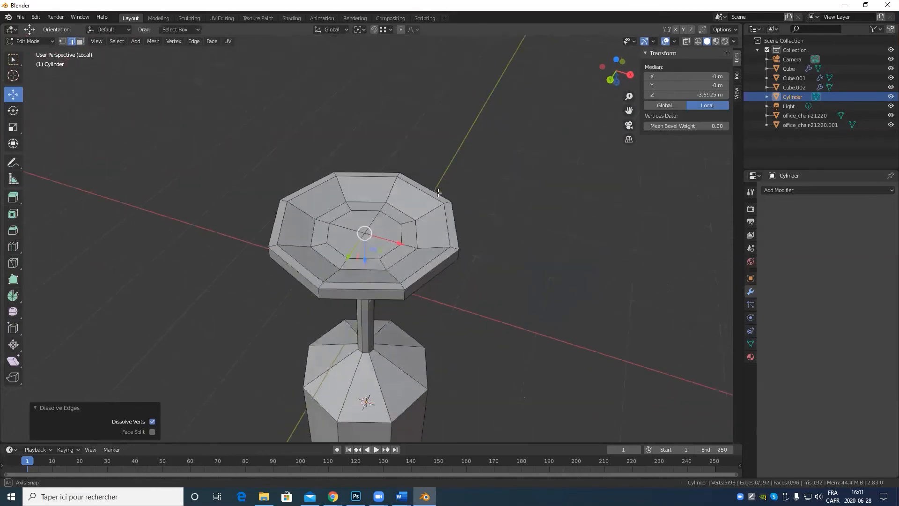
key("Tab")
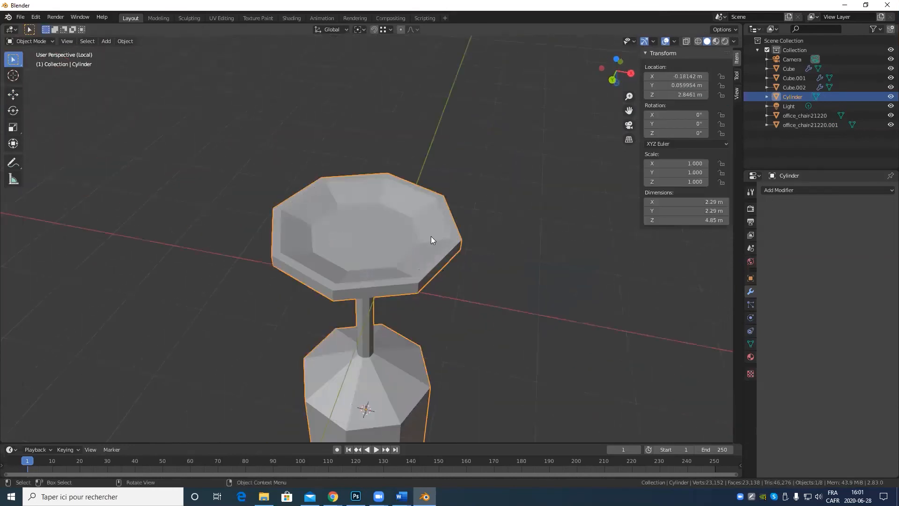
middle_click_drag(431, 237, 411, 388)
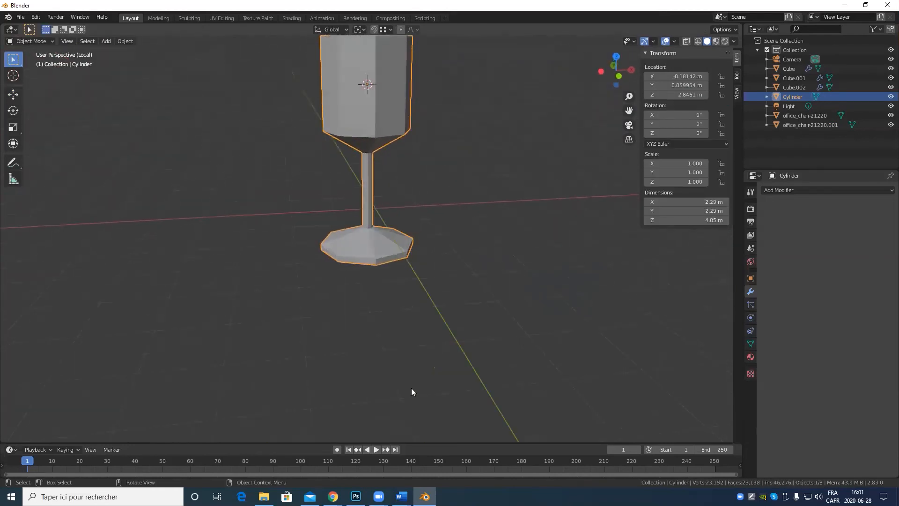
scroll(399, 312, "up", 4)
middle_click_drag(395, 287, 383, 232)
middle_click_drag(382, 232, 404, 108, "shift")
key("Tab")
middle_click_drag(458, 137, 464, 156)
left_click(15, 246)
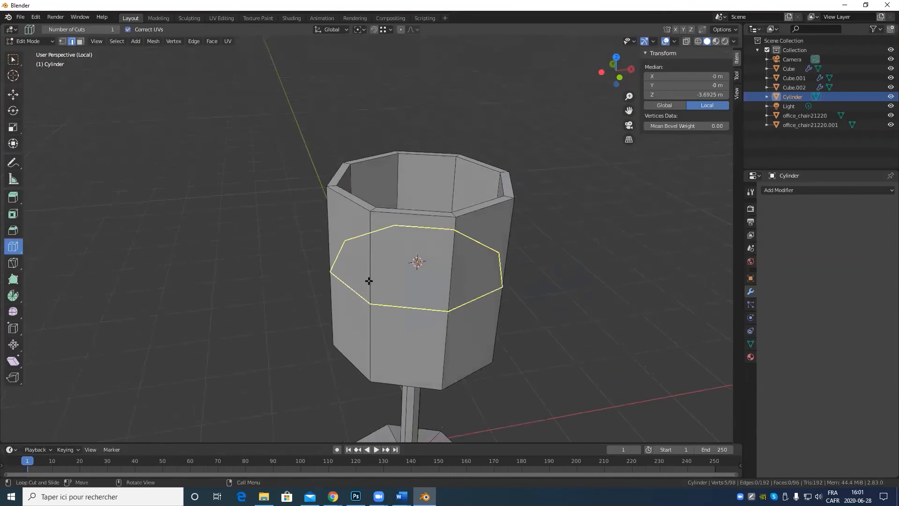
left_click_drag(368, 281, 368, 206)
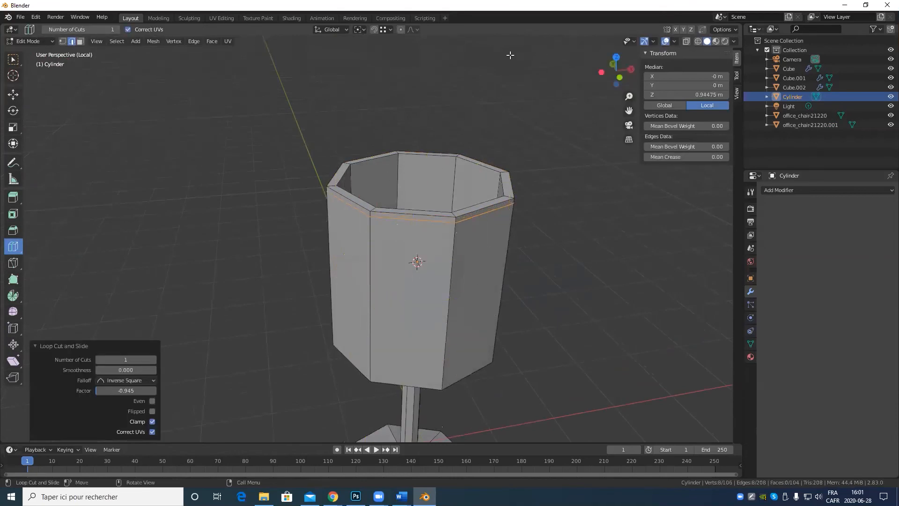
Add one loop cut around the bowl's inner wall and slide it close to the rim, at a factor of about 0.974.
middle_click_drag(443, 148, 452, 228, "shift")
scroll(452, 228, "up", 5)
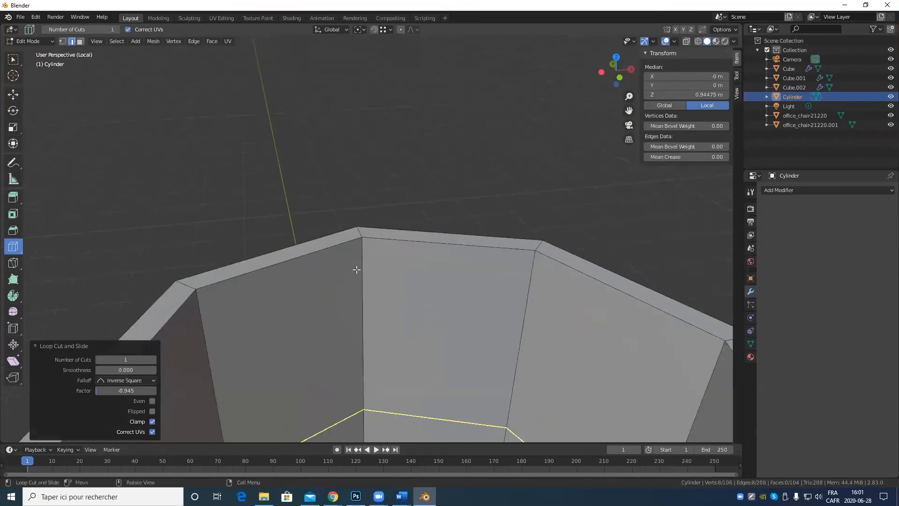
left_click_drag(357, 270, 371, 126)
scroll(369, 159, "down", 5)
Add one horizontal loop cut around the stem at about mid-height.
middle_click_drag(369, 169, 422, 218)
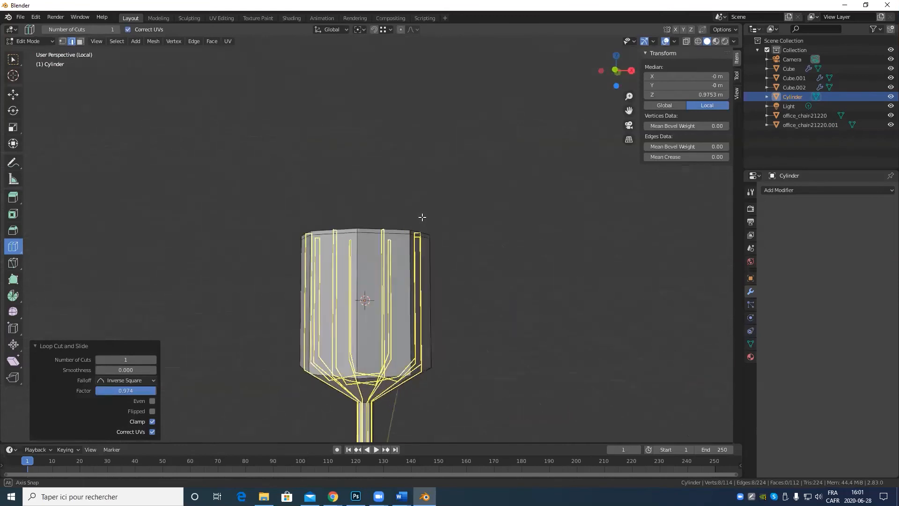
middle_click_drag(498, 276, 488, 106, "shift")
scroll(443, 248, "up", 6)
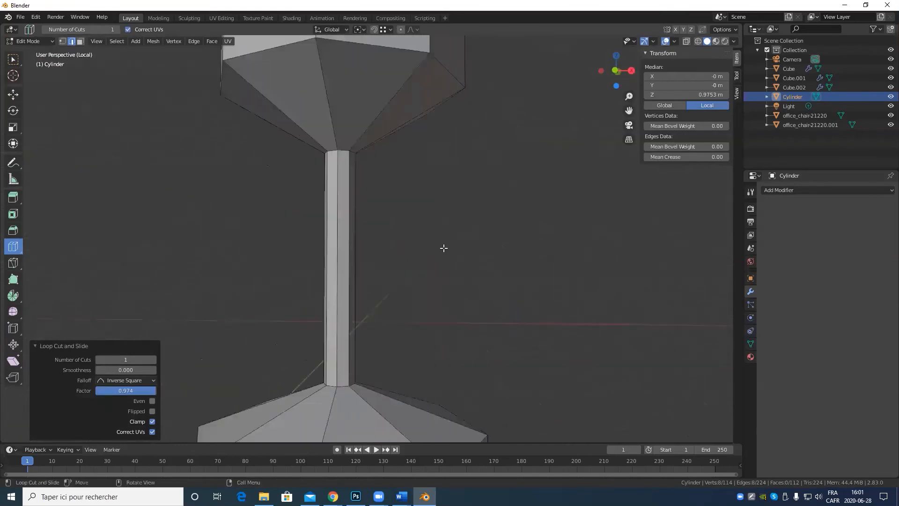
left_click(331, 255)
Bevel the edge loop where the stem meets the bowl with an offset of about 0.151 m and one segment.
left_click(13, 94)
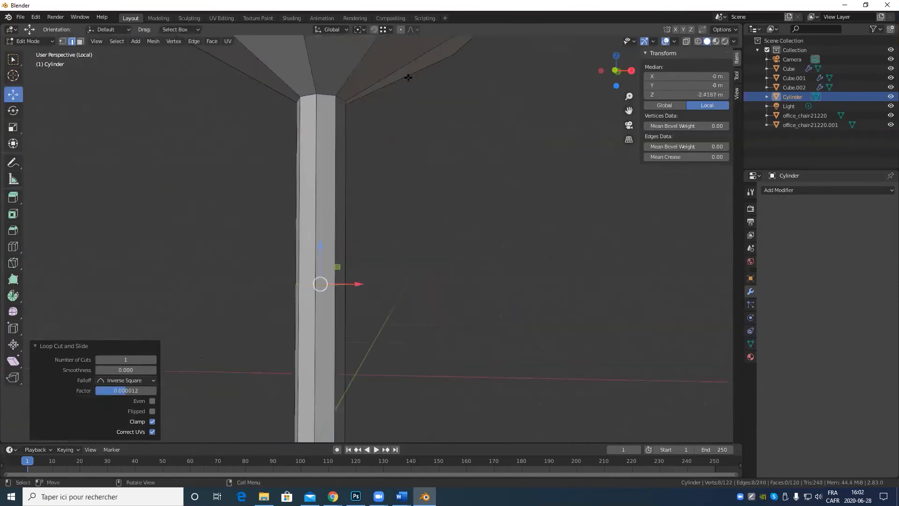
left_click(322, 94, "alt")
scroll(393, 139, "down", 2)
scroll(412, 150, "down", 4)
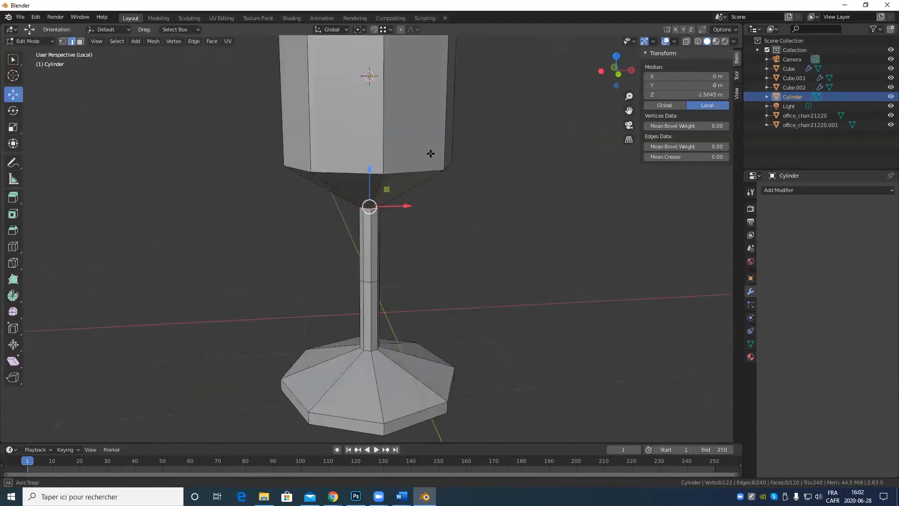
scroll(424, 171, "up", 1)
key("ctrl+b")
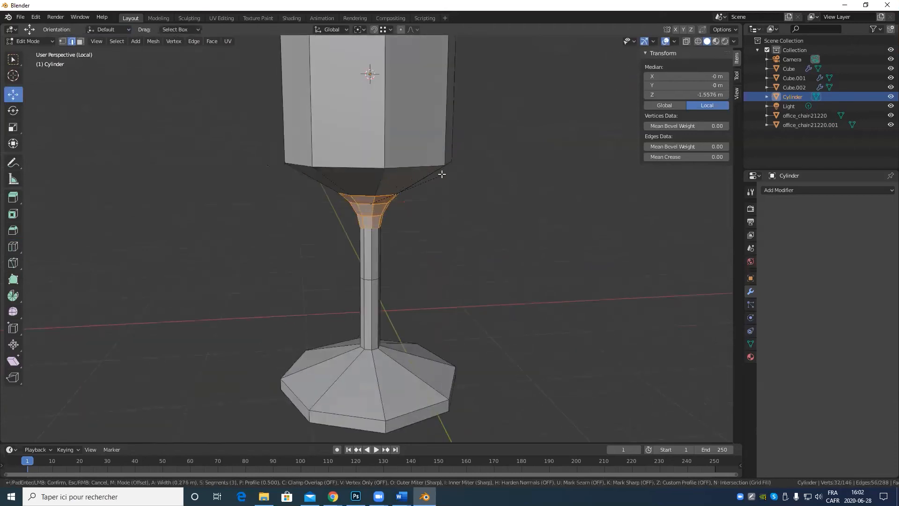
scroll(443, 174, "up", 2)
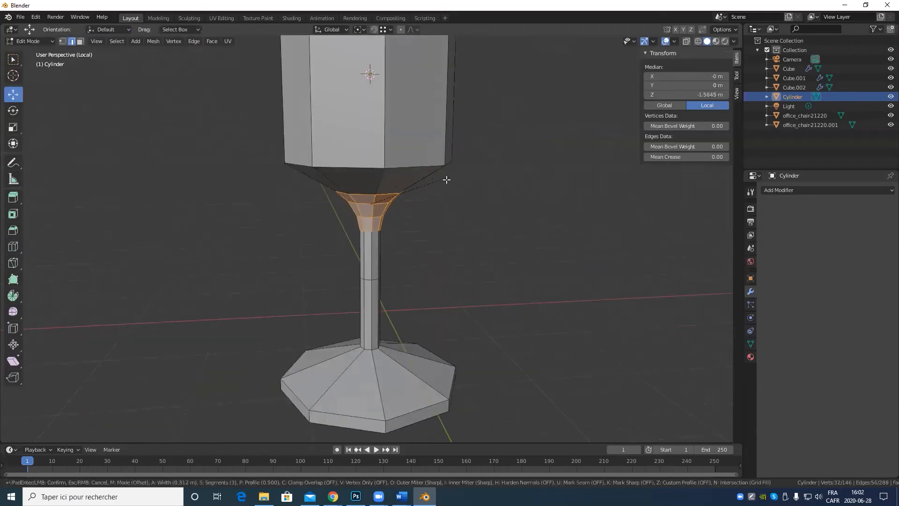
left_click(437, 183)
scroll(417, 208, "up", 3)
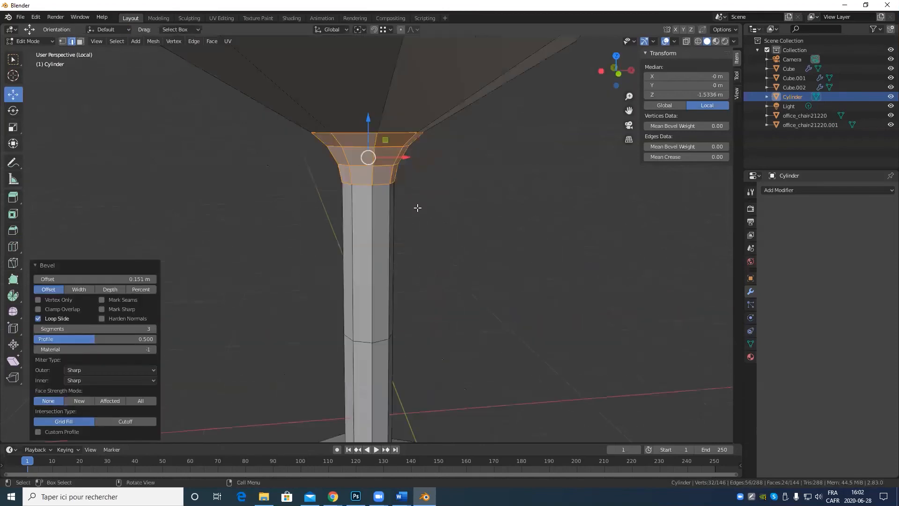
left_click(151, 328)
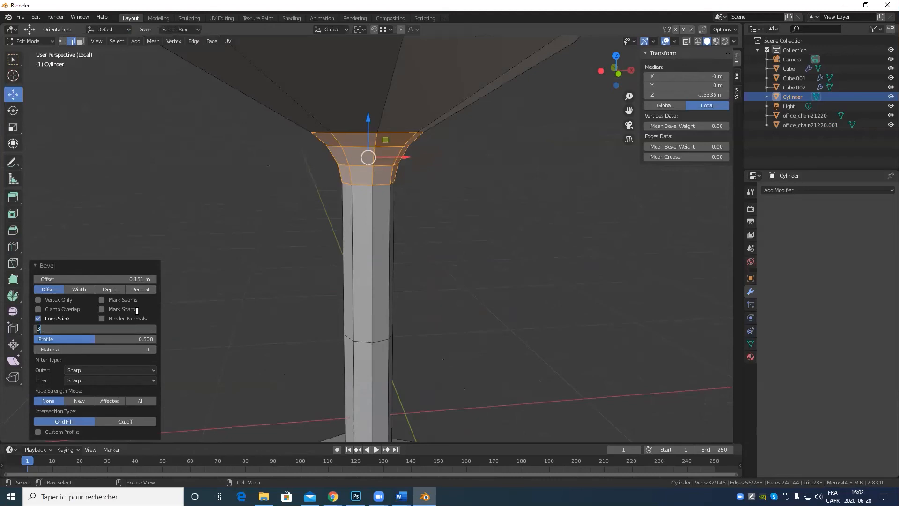
key("Return")
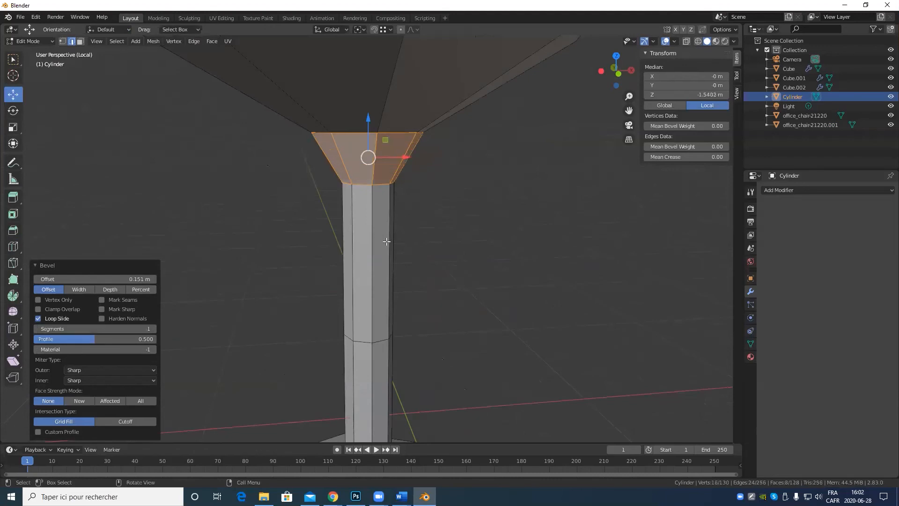
Bevel the edge loop where the stem meets the foot with an offset of about 0.173 m and one segment.
scroll(387, 242, "down", 5)
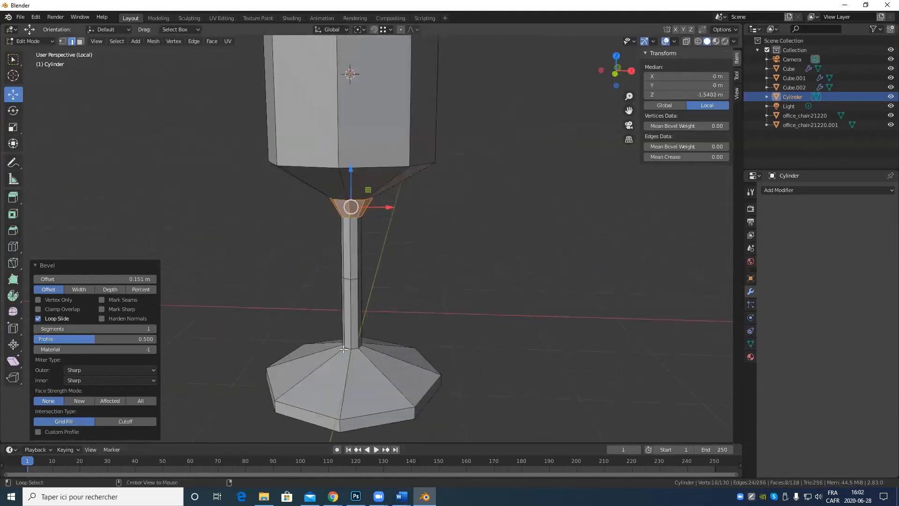
left_click(347, 348, "alt")
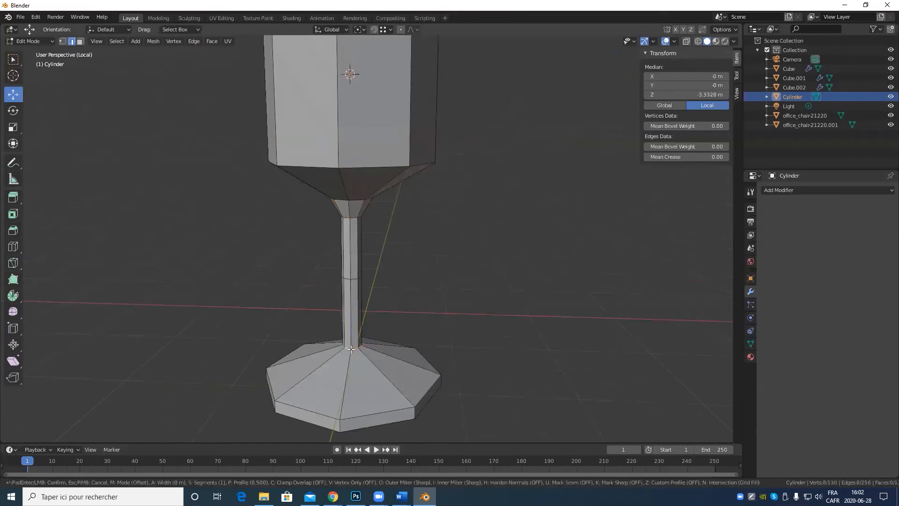
key("ctrl+b")
left_click(365, 336)
Add one loop cut around the foot's outer rim and slide it towards the lower edge, at a factor of about -0.688.
scroll(407, 316, "down", 5)
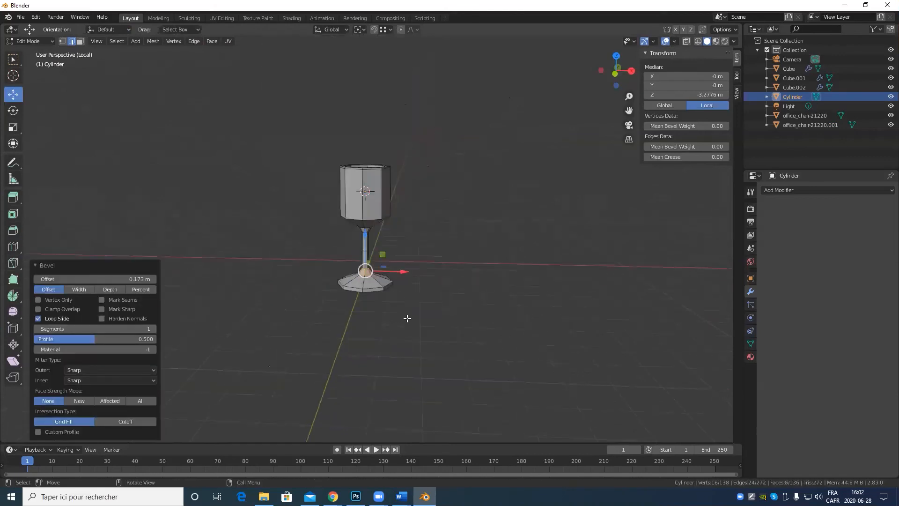
middle_click_drag(407, 315, 410, 293)
scroll(360, 350, "up", 6)
middle_click_drag(351, 312, 348, 253, "shift")
scroll(348, 252, "up", 3)
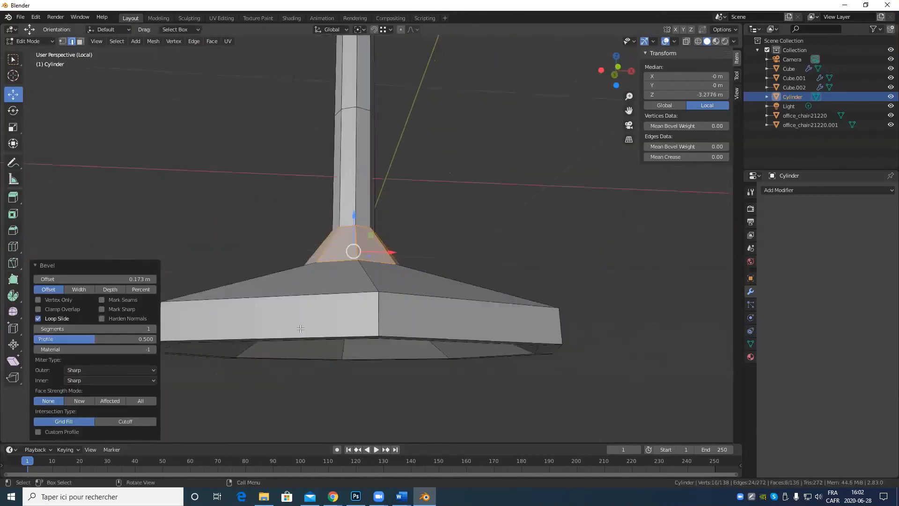
left_click(14, 247)
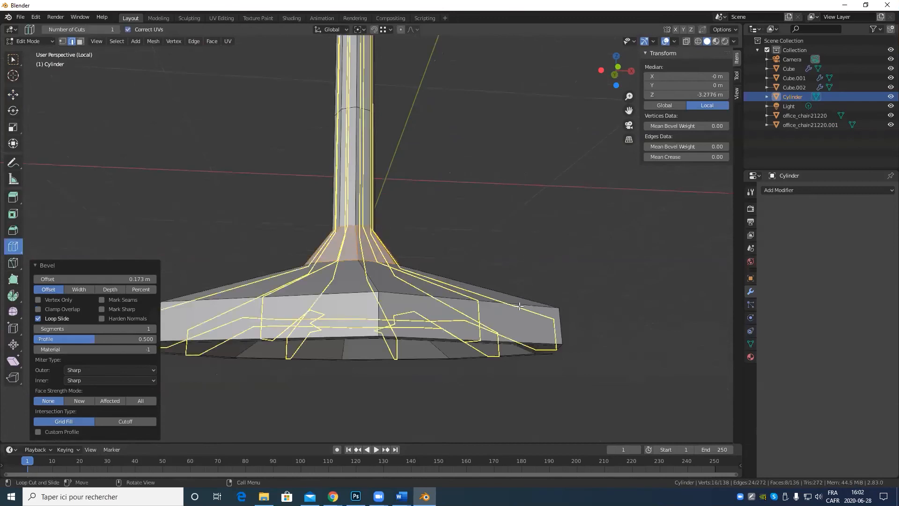
left_click_drag(362, 321, 387, 332)
scroll(536, 239, "down", 3)
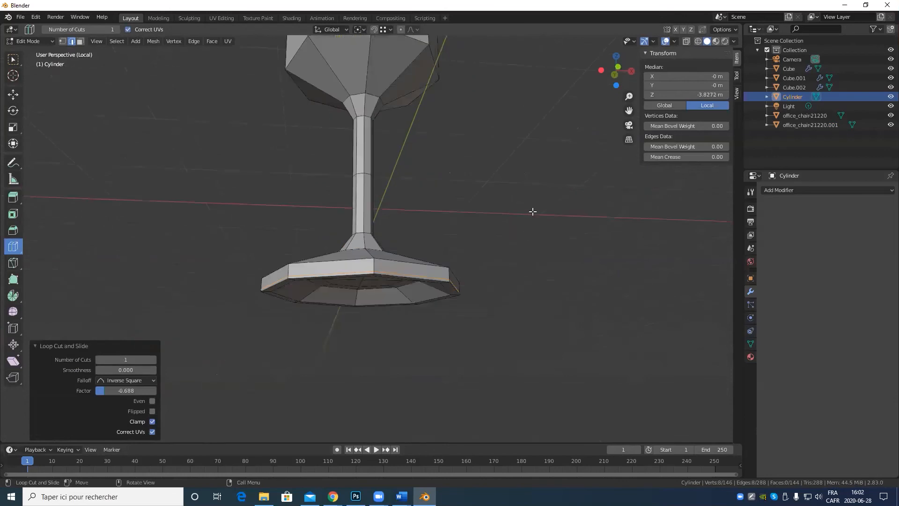
In Object Mode, add a level 3 Subdivision Surface to the glass and shade it smooth.
middle_click_drag(534, 213, 517, 251)
scroll(518, 251, "down", 4)
key("Tab")
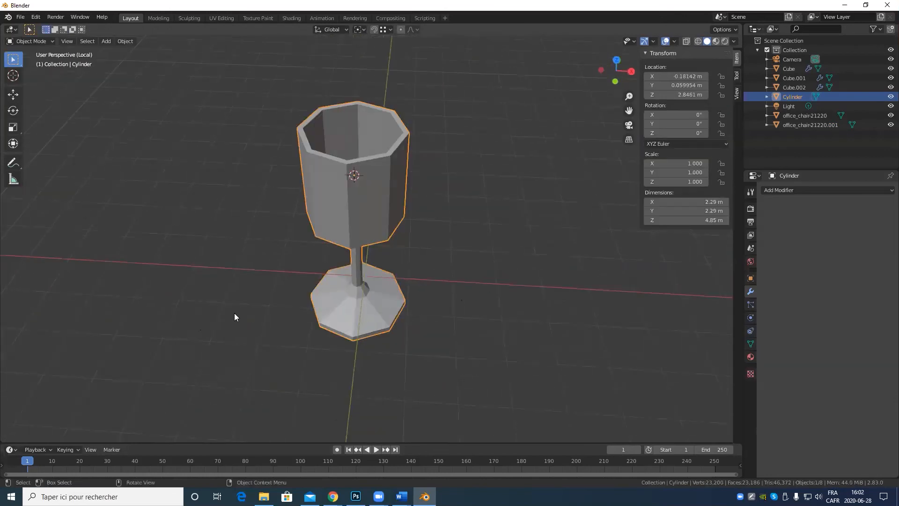
key("ctrl+3")
middle_click_drag(407, 341, 387, 159)
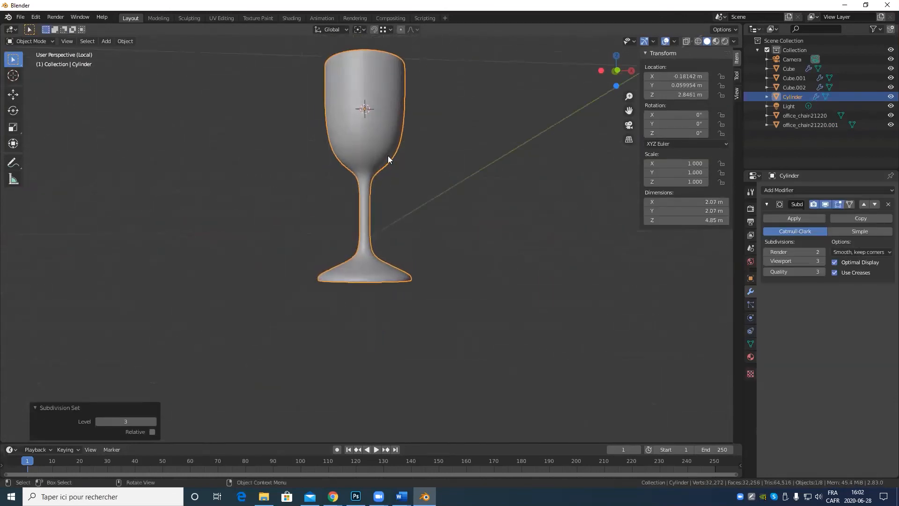
left_click(125, 41)
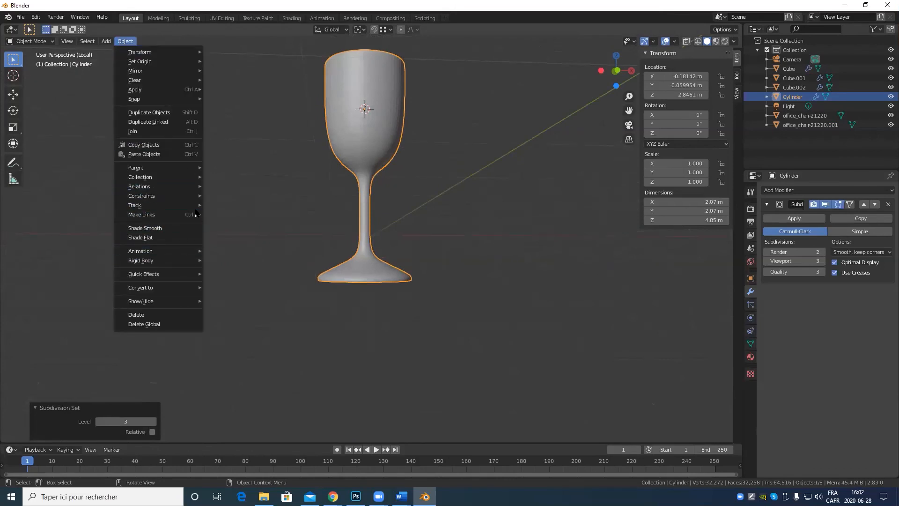
left_click(159, 228)
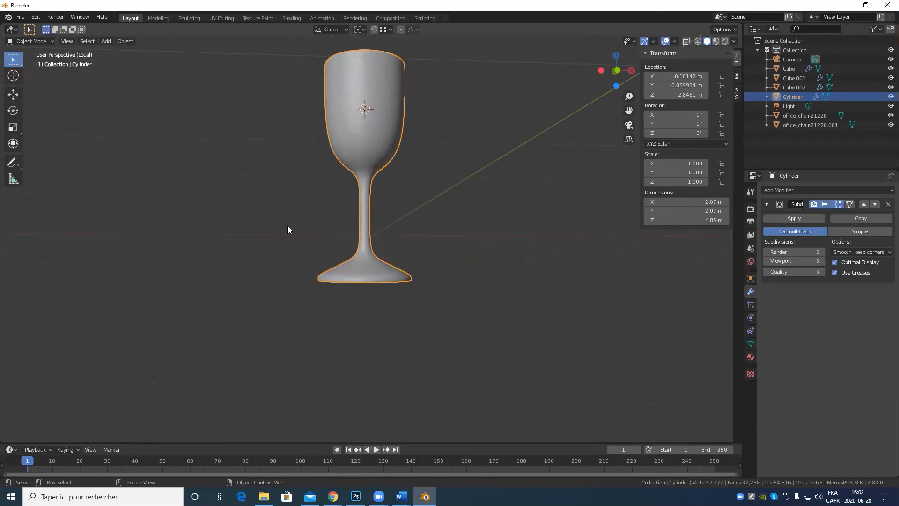
Examine the smoothed glass from several angles, comparing it with its control cage in Edit Mode.
scroll(328, 232, "down", 4)
middle_click_drag(381, 237, 411, 270)
scroll(414, 269, "up", 5)
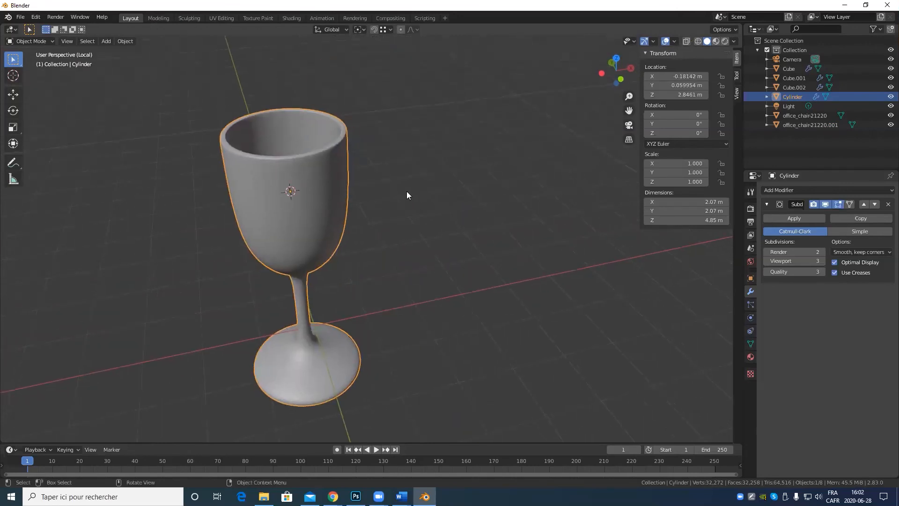
key("Tab")
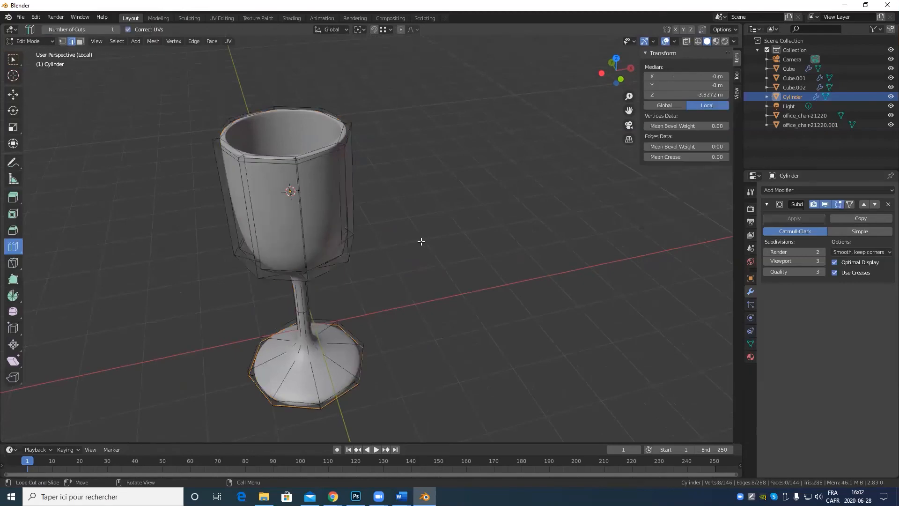
middle_click_drag(421, 237, 411, 291)
key("Tab")
scroll(360, 304, "up", 3)
scroll(327, 257, "up", 2)
scroll(412, 291, "up", 5)
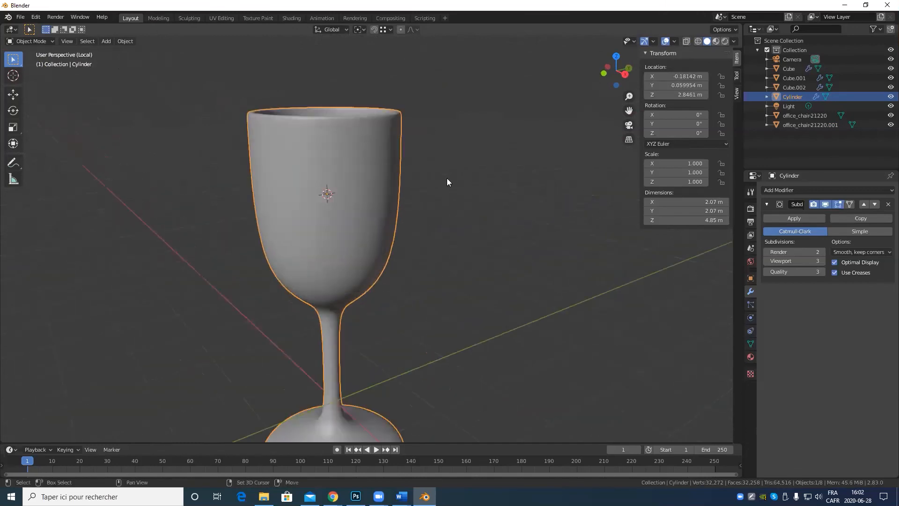
scroll(428, 277, "down", 5)
middle_click_drag(480, 267, 379, 326)
scroll(470, 328, "up", 3)
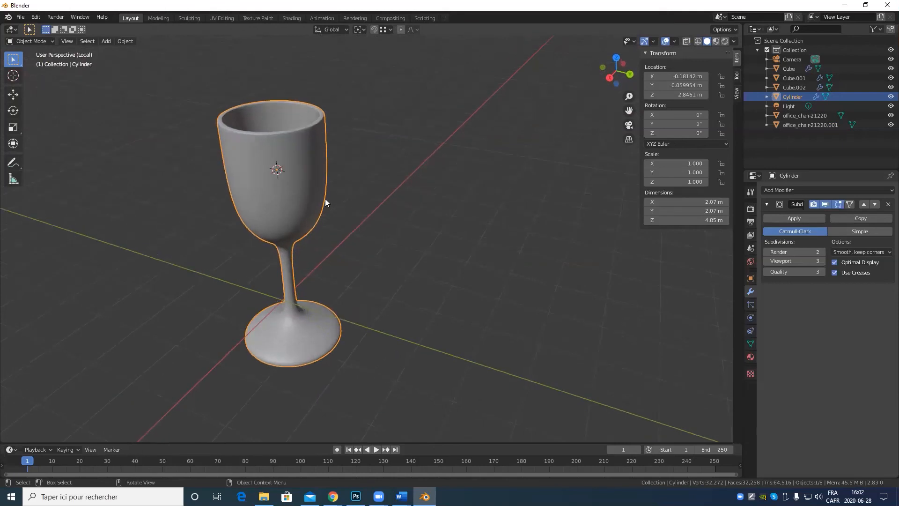
middle_click_drag(325, 199, 436, 281)
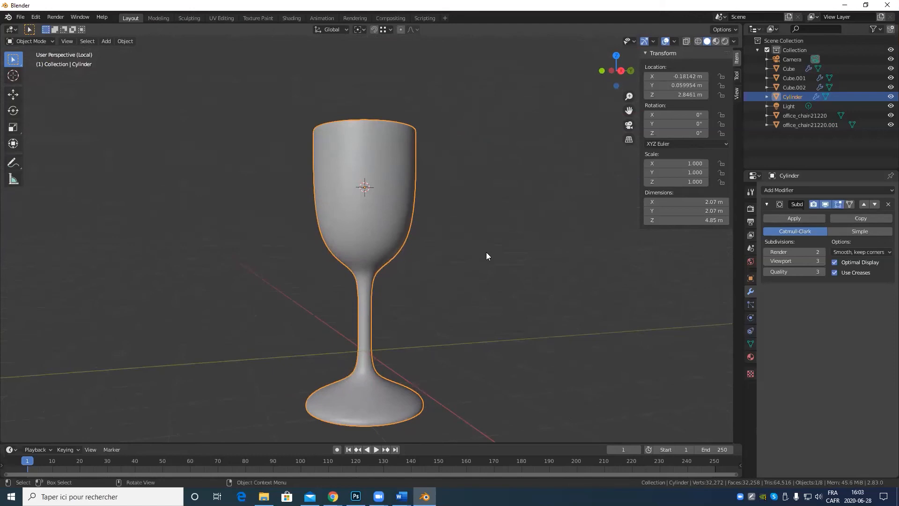
middle_click_drag(477, 257, 430, 263)
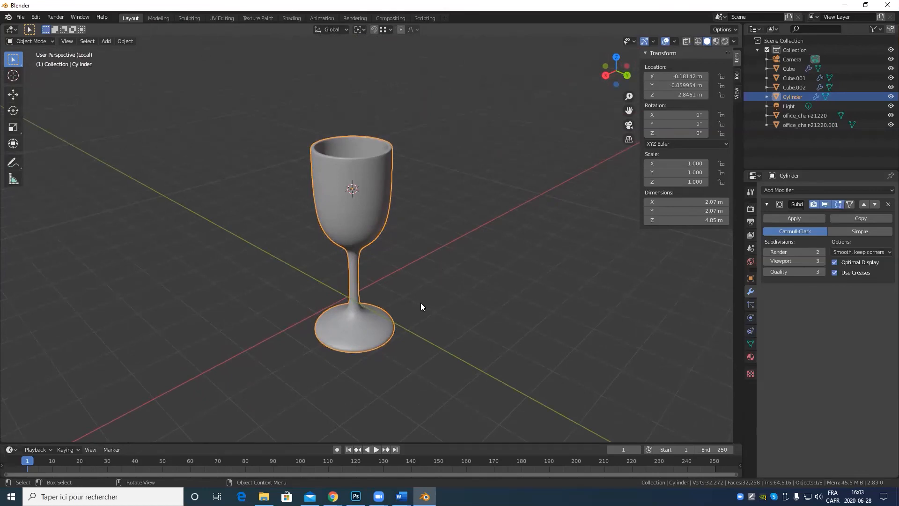
scroll(351, 341, "up", 4)
middle_click_drag(349, 323, 321, 237)
middle_click_drag(352, 296, 338, 388)
scroll(398, 171, "down", 5)
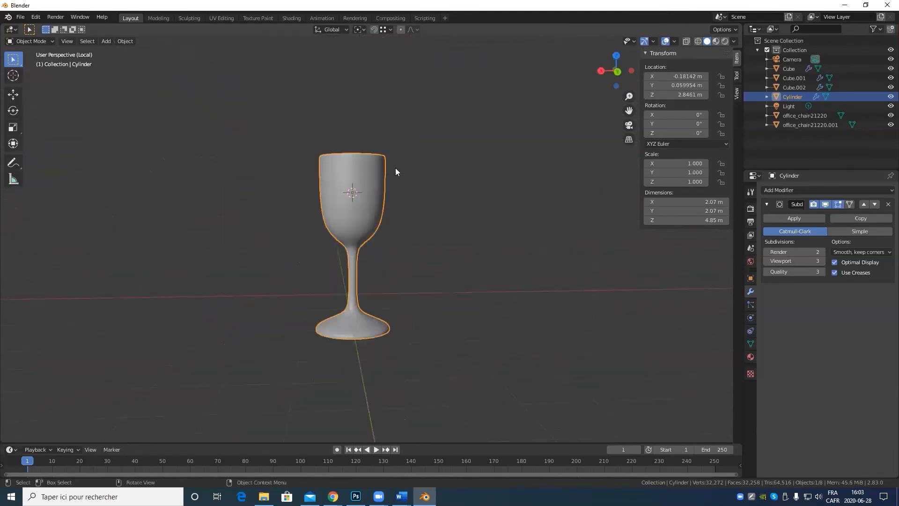
middle_click_drag(397, 170, 394, 244)
scroll(422, 281, "down", 4)
Leave local view to show the whole scene and raise the glass about 0.95 m along Z.
key("KP_Divide")
scroll(395, 242, "up", 4)
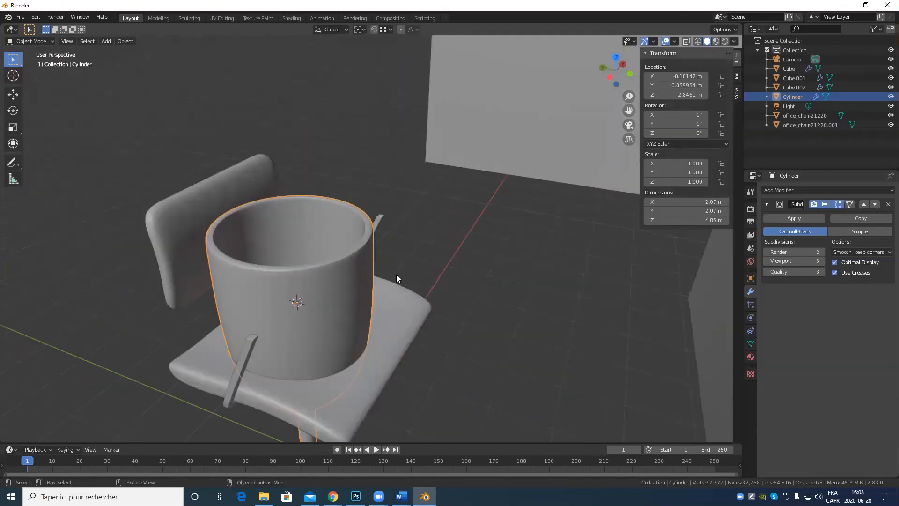
middle_click_drag(396, 275, 350, 195)
scroll(309, 262, "down", 5)
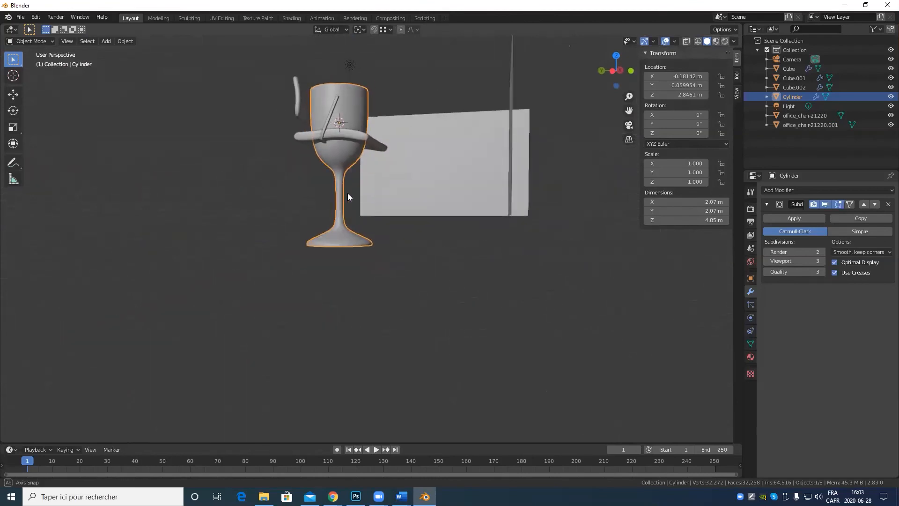
scroll(343, 198, "up", 8)
scroll(290, 265, "down", 6)
middle_click_drag(290, 264, 400, 267)
scroll(383, 274, "down", 3)
left_click(13, 97)
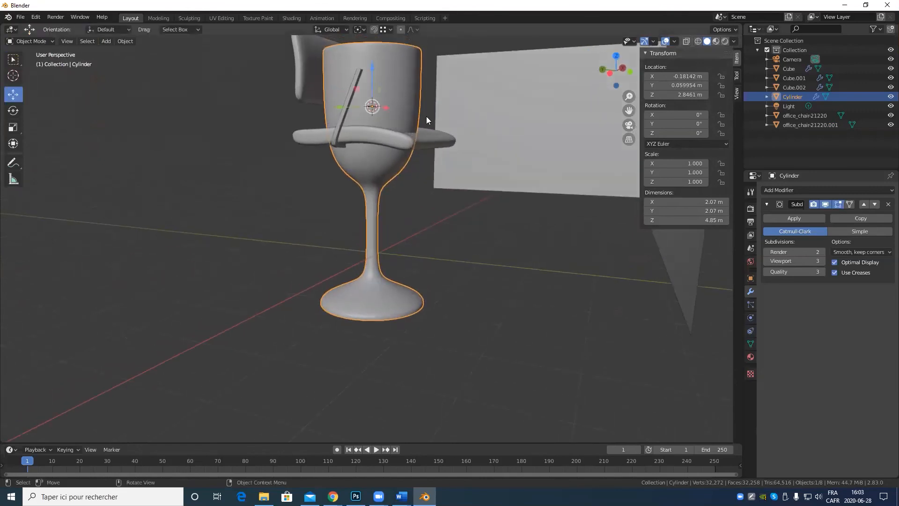
left_click_drag(375, 69, 378, 416)
In Edit Mode, select one outer edge of the glass bowl just below its rim.
scroll(423, 225, "down", 5)
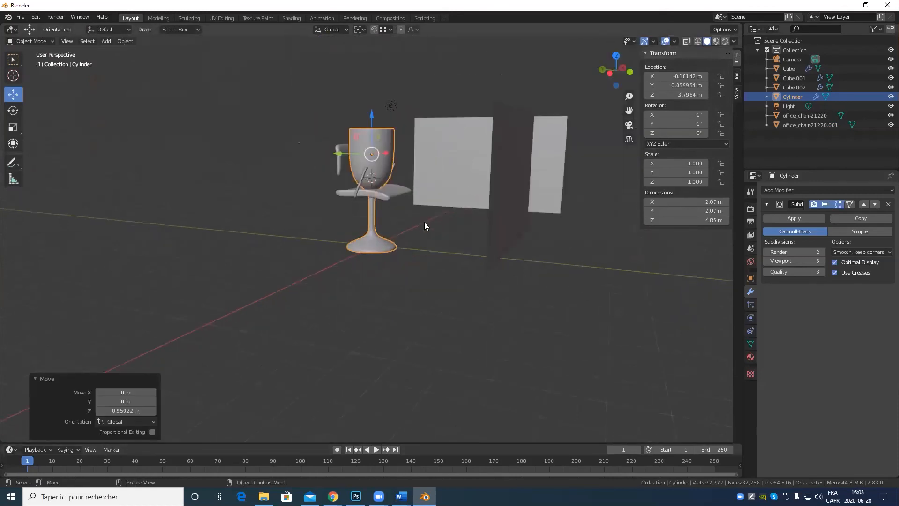
middle_click_drag(425, 222, 366, 249)
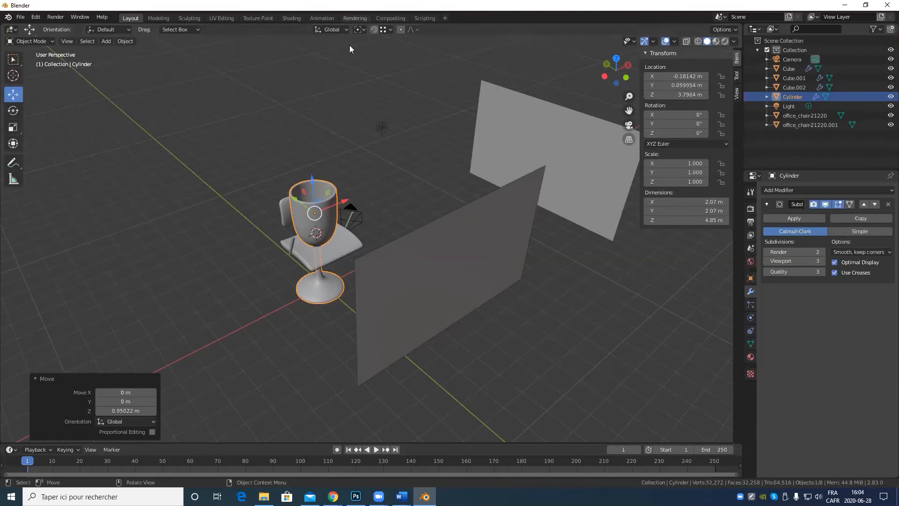
scroll(259, 252, "up", 8)
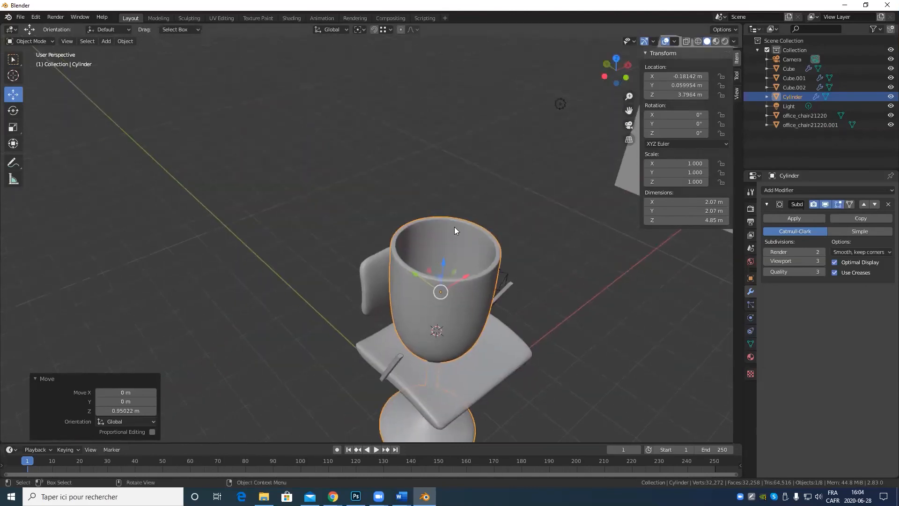
key("Tab")
scroll(454, 227, "up", 5)
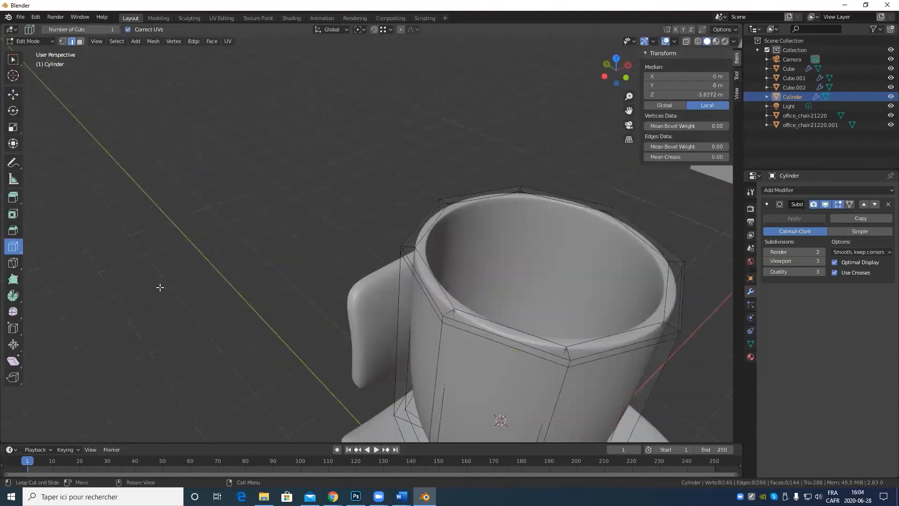
left_click(12, 94)
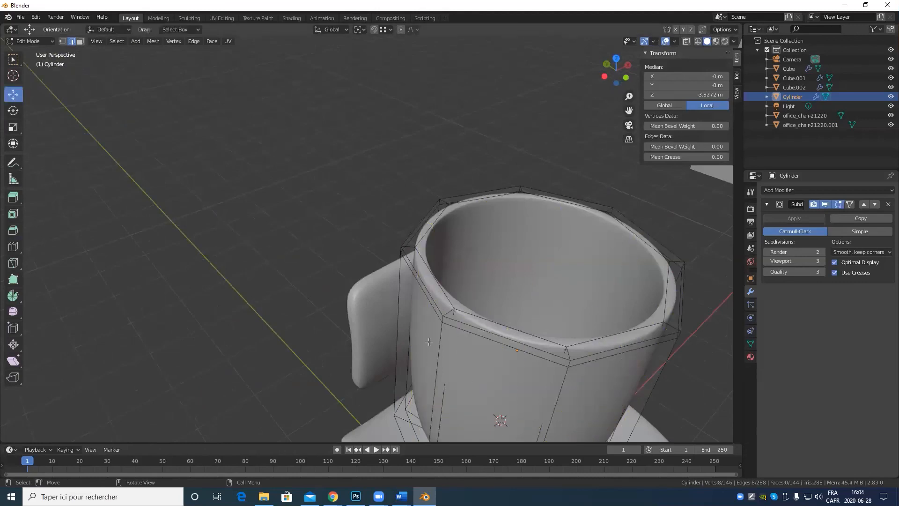
middle_click_drag(428, 341, 433, 189)
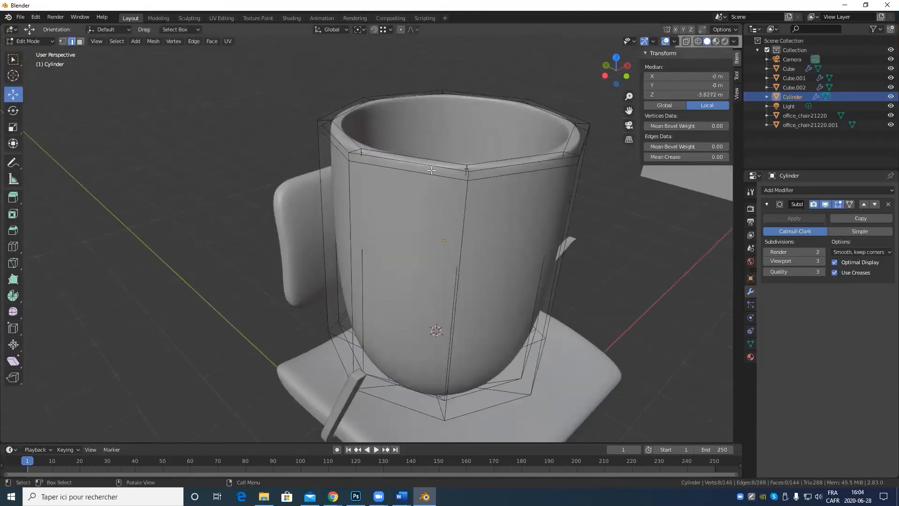
left_click(433, 177)
middle_click_drag(369, 240, 375, 242)
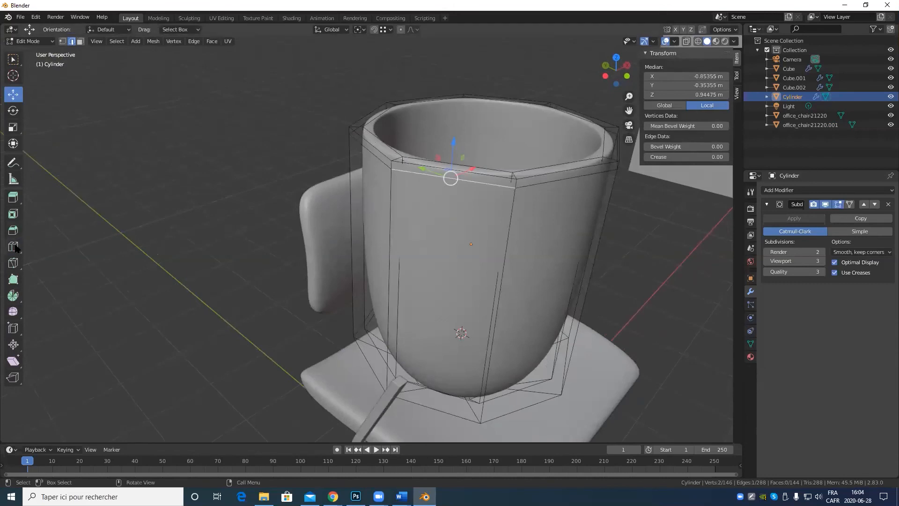
Try a freehand Knife cut from the edge below the rim down the side of the bowl.
left_click(13, 262)
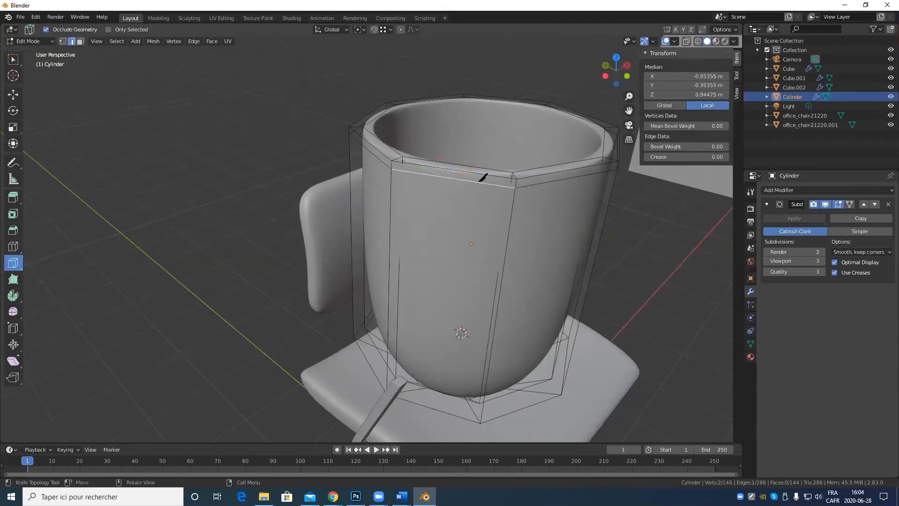
left_click(473, 178)
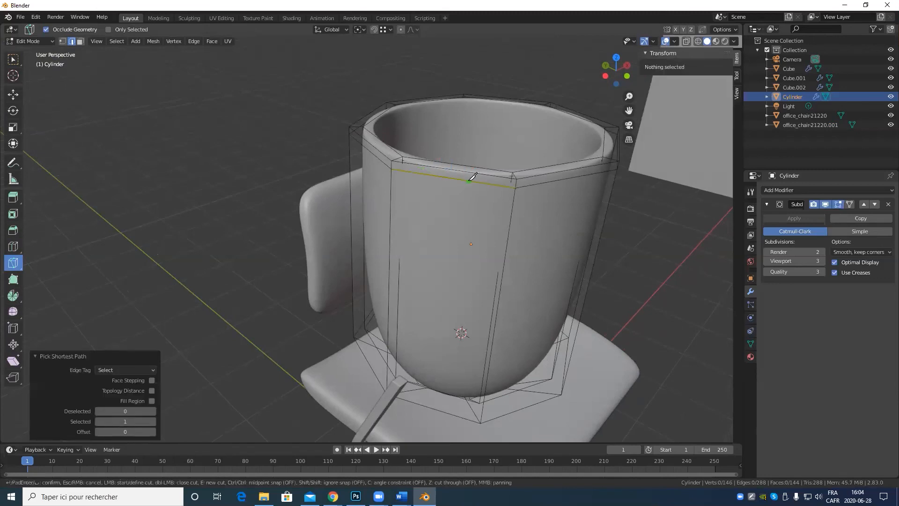
key("ctrl")
key("ctrl")
key("Return")
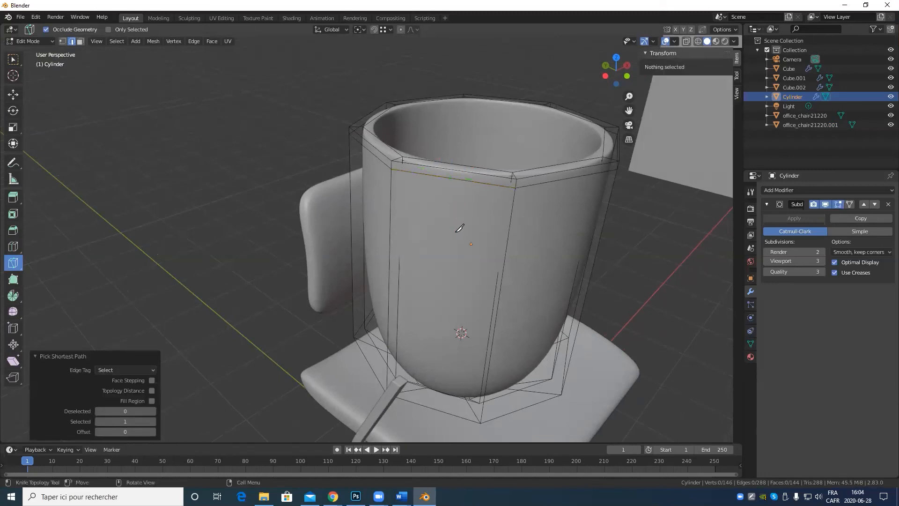
left_click(453, 179)
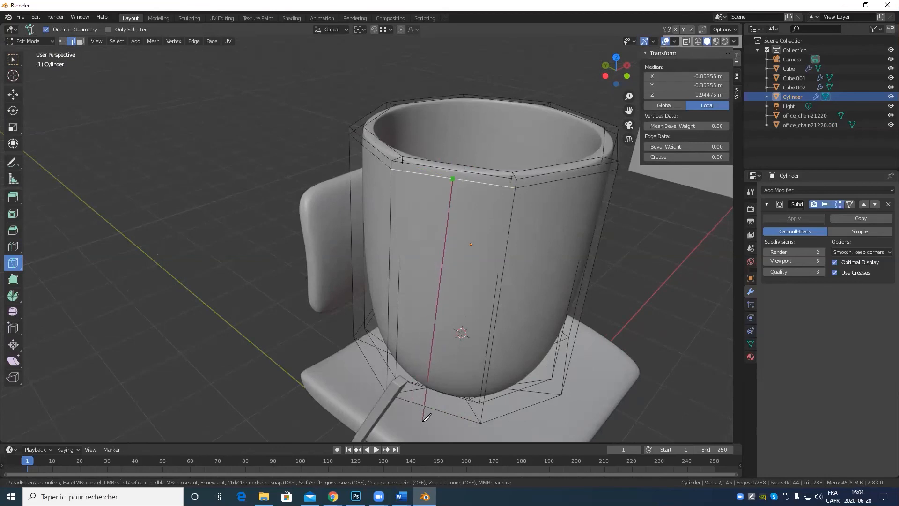
key("super")
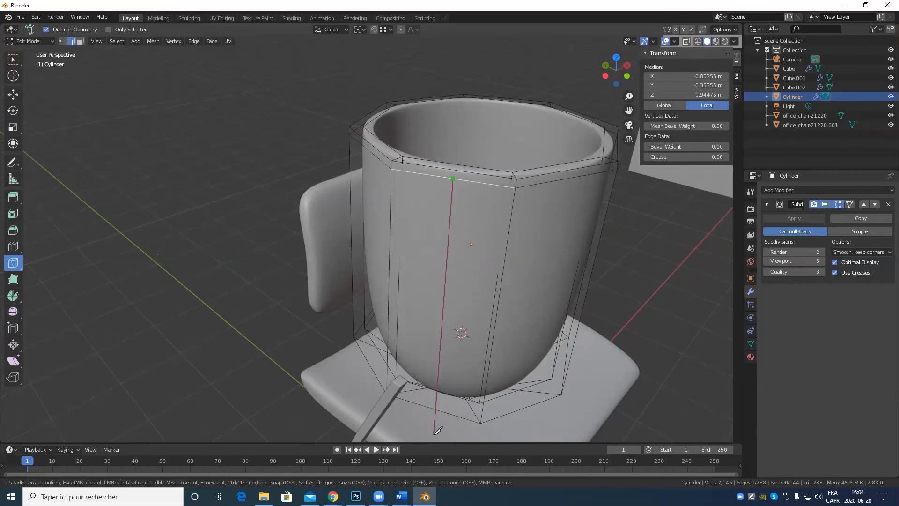
key("super")
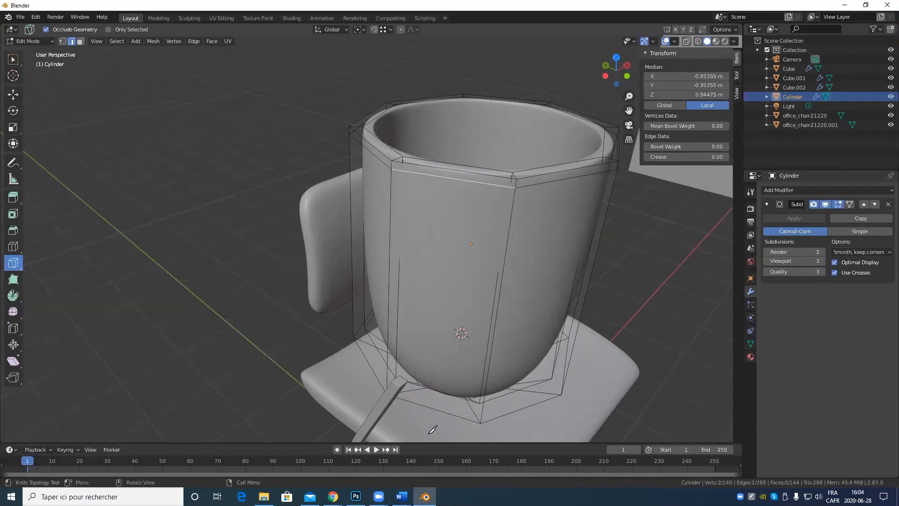
Try a Knife cut with midpoint snapping from the bowl's far rim down to its base, then return to Object Mode.
scroll(620, 270, "down", 3)
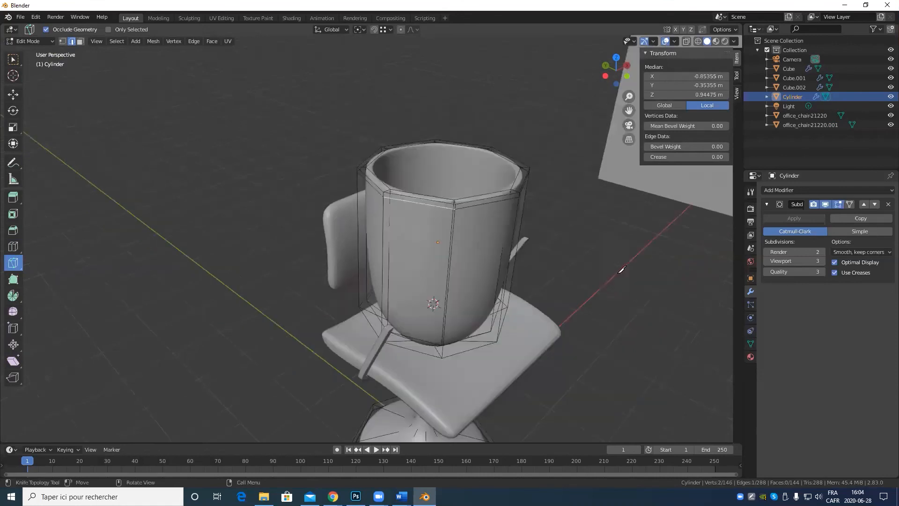
middle_click_drag(450, 318, 489, 288)
middle_click_drag(524, 173, 426, 231, "shift")
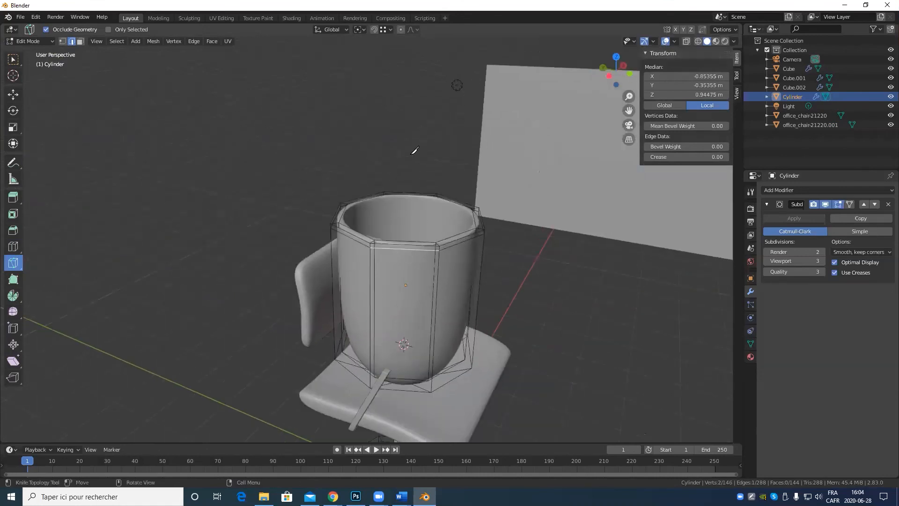
left_click(411, 193)
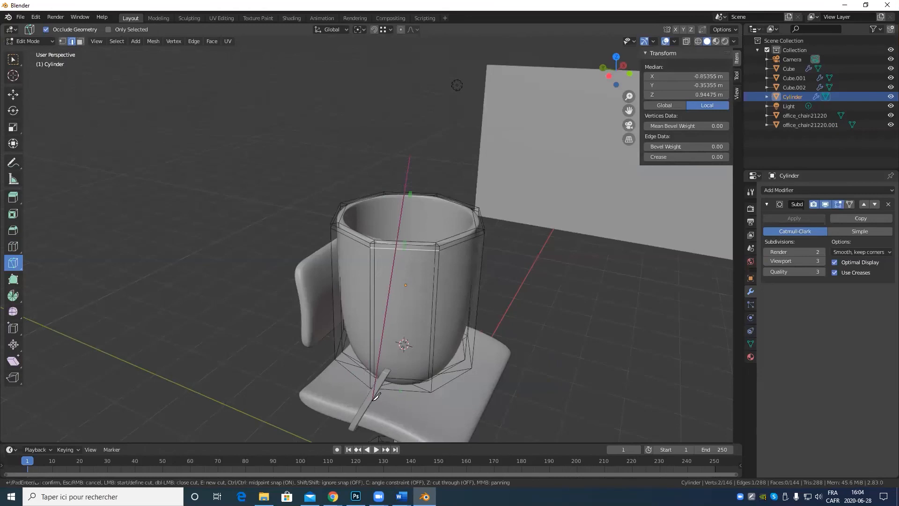
left_click(389, 397, "ctrl")
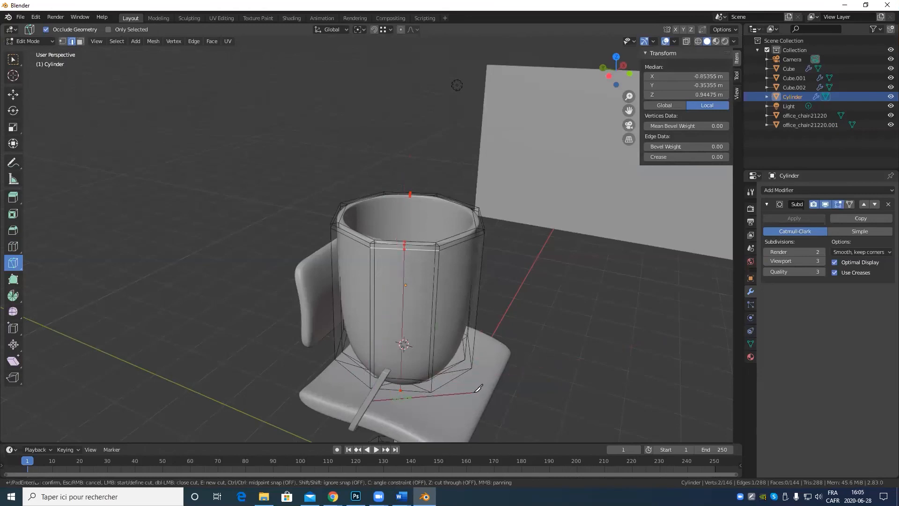
key("ctrl")
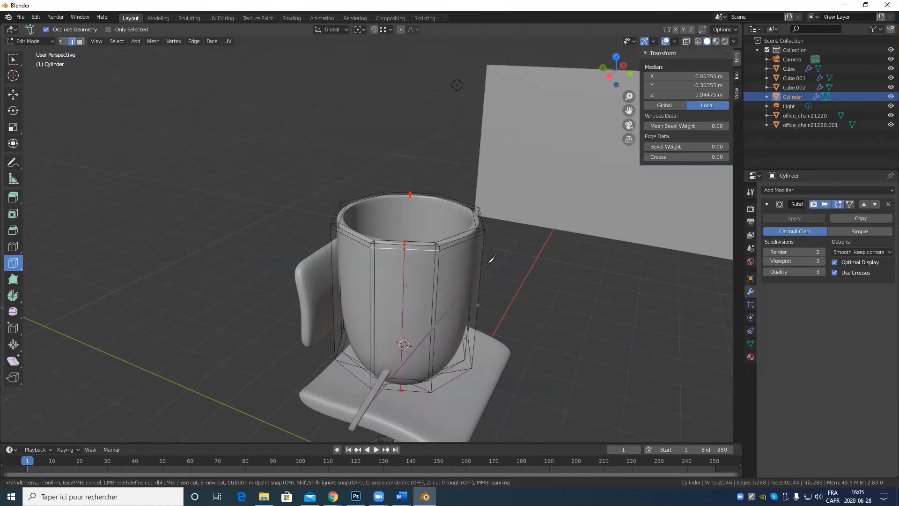
key("Escape")
scroll(418, 273, "up", 5)
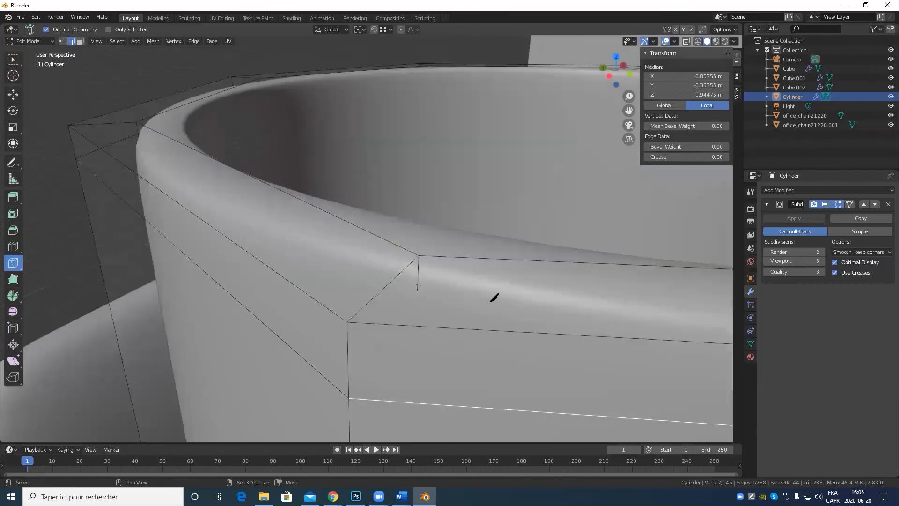
scroll(497, 295, "down", 3)
middle_click_drag(499, 293, 473, 262, "shift")
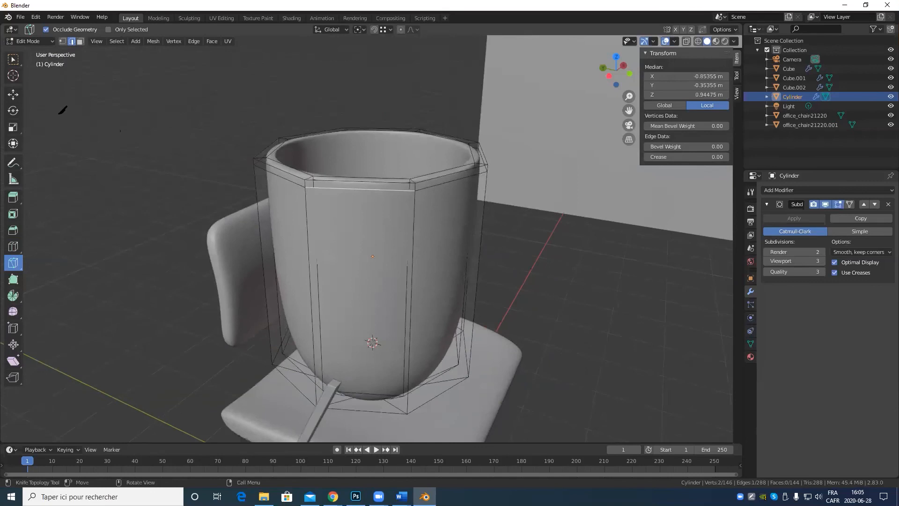
left_click(13, 95)
key("Tab")
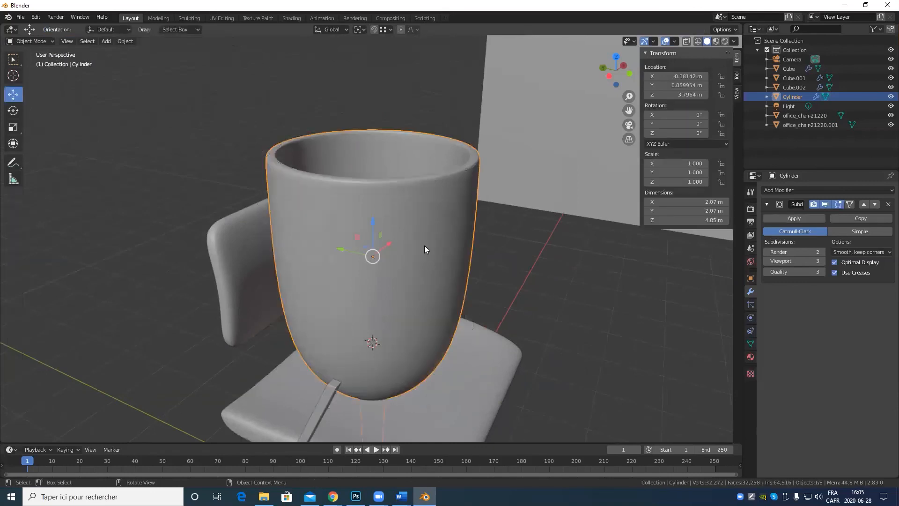
Add a cube and move it away from the chair and glass along Y, to about 18.13 m.
scroll(425, 246, "down", 5)
middle_click_drag(424, 246, 300, 225)
left_click(106, 42)
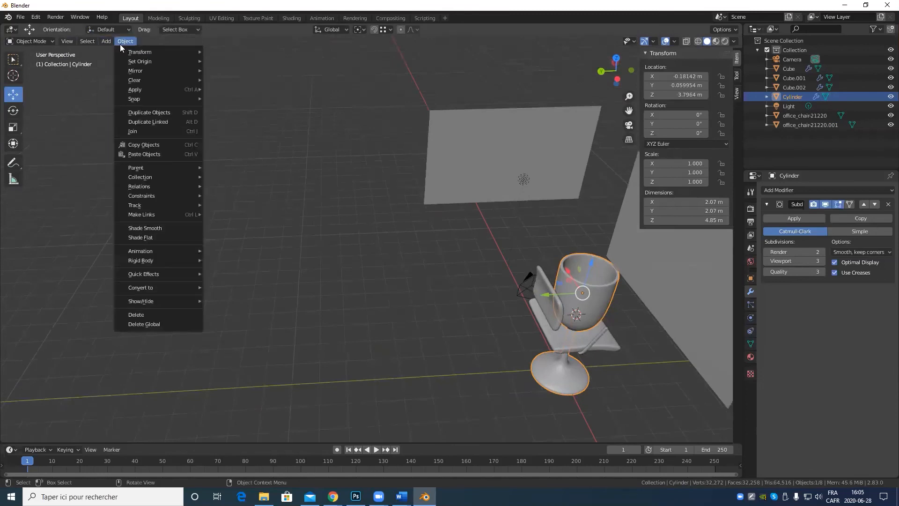
mouse_move(138, 52)
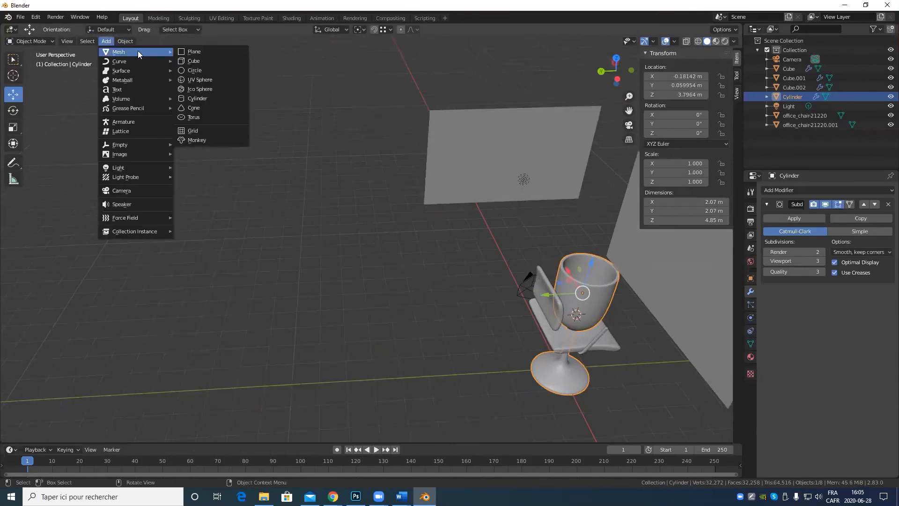
left_click(208, 61)
scroll(654, 383, "down", 4)
scroll(444, 280, "up", 1)
left_click_drag(444, 278, 184, 314)
In Edit Mode, try a Knife cut with midpoint snapping across the cube's top and down one side face.
scroll(185, 313, "up", 10)
scroll(332, 320, "down", 5)
key("Tab")
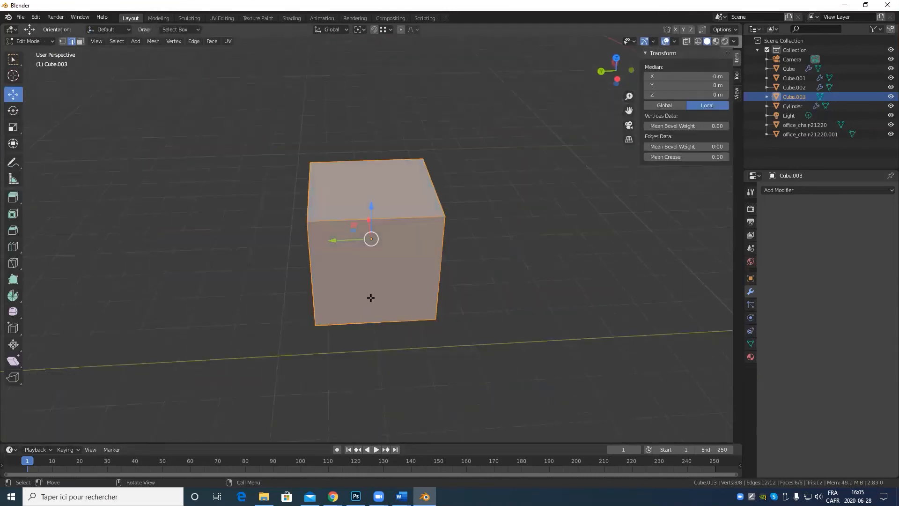
middle_click_drag(372, 297, 347, 322)
scroll(347, 322, "up", 1)
key("Tab")
key("Tab")
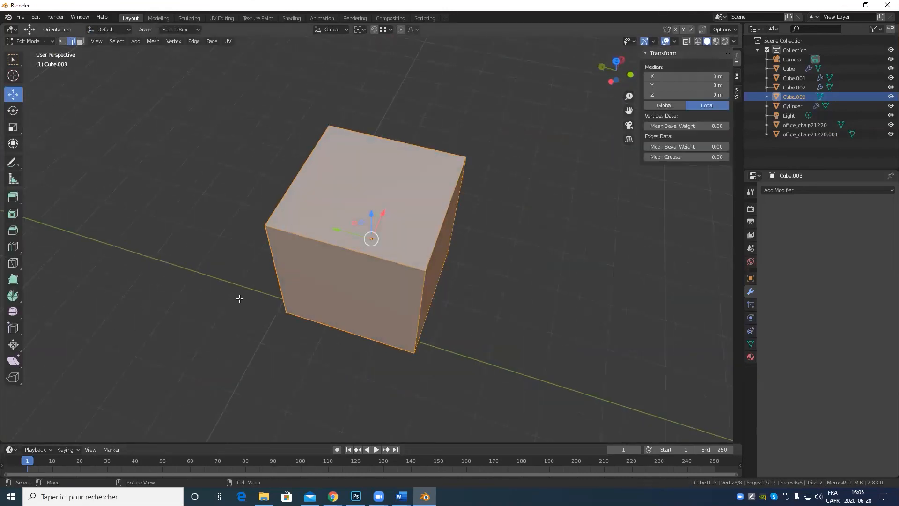
left_click(17, 265)
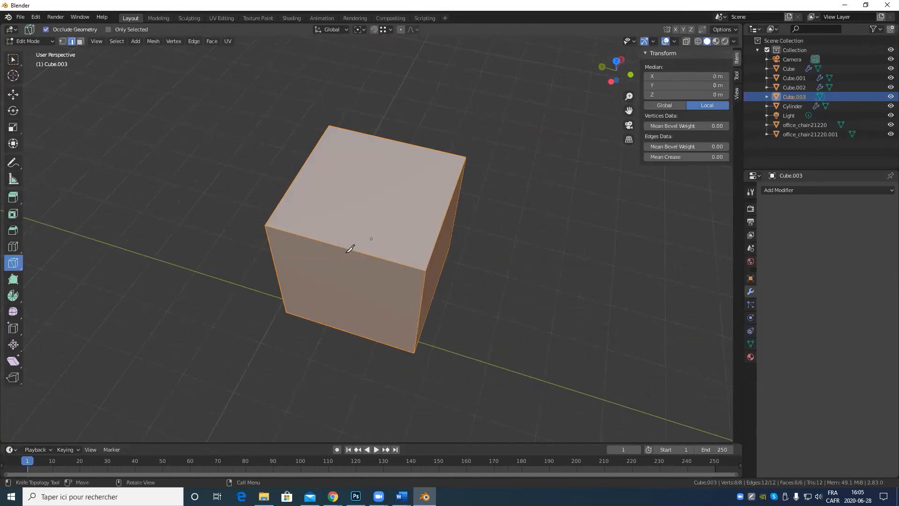
left_click(399, 141)
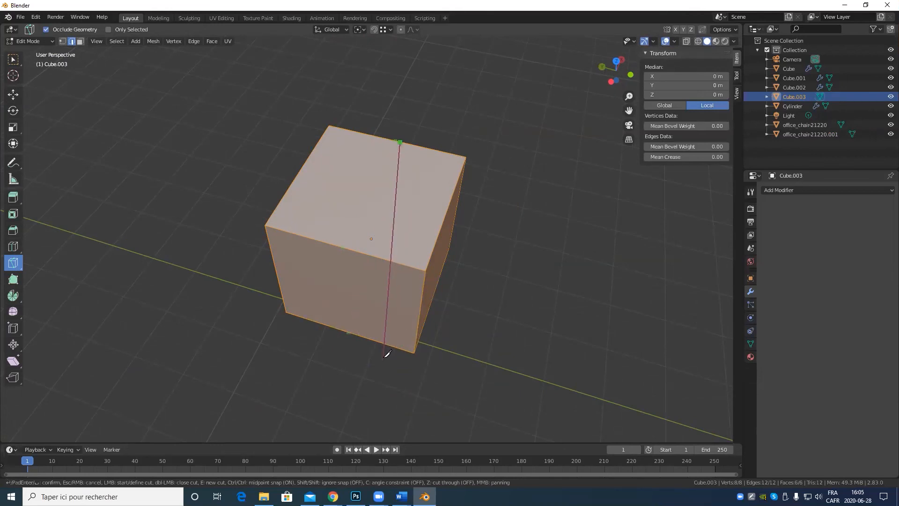
key("ctrl")
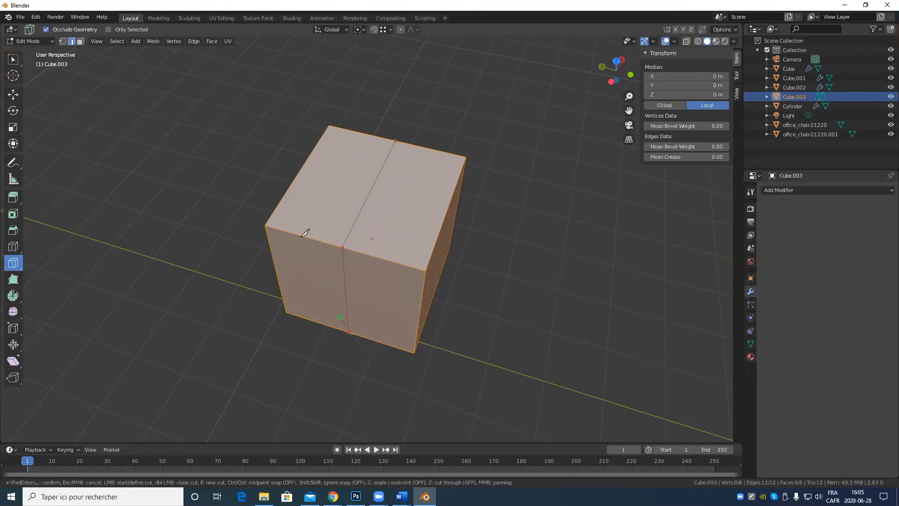
key("Escape")
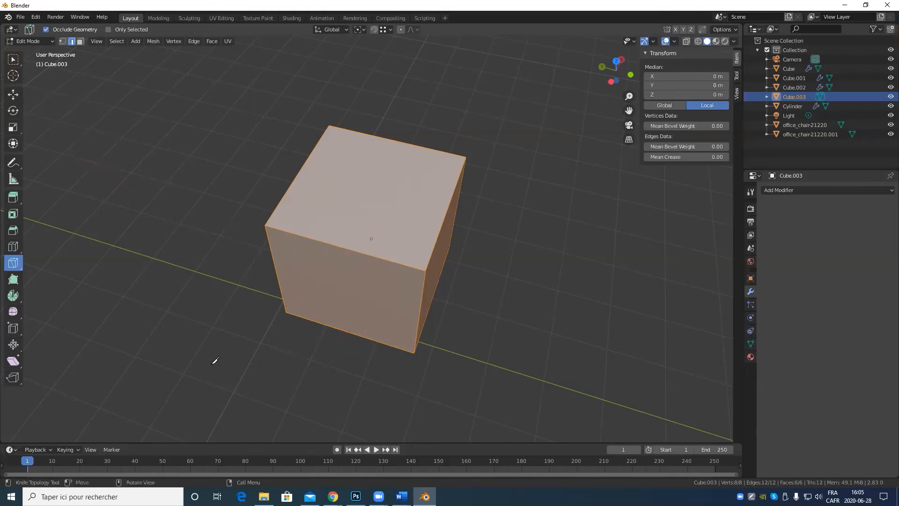
Split the cube's top and one adjoining side face in half with a Knife cut snapped to the edge midpoints.
left_click(13, 94)
key("Tab")
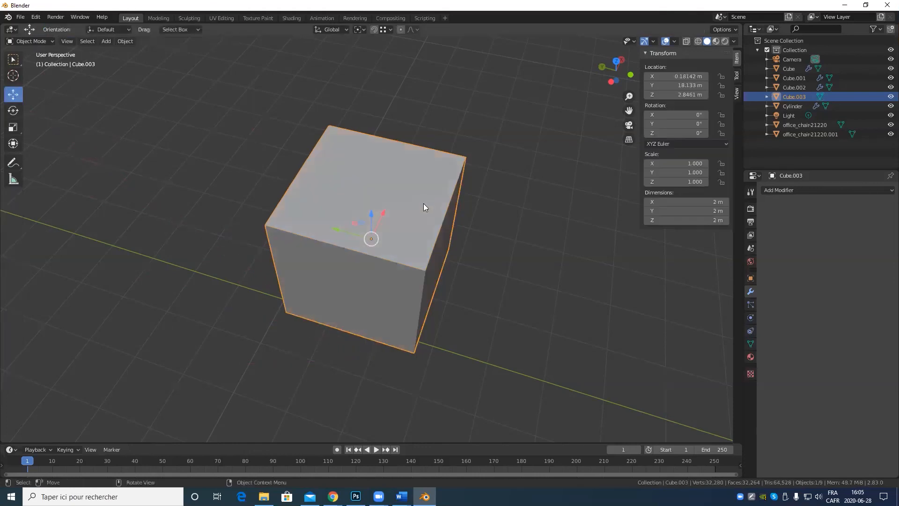
key("Tab")
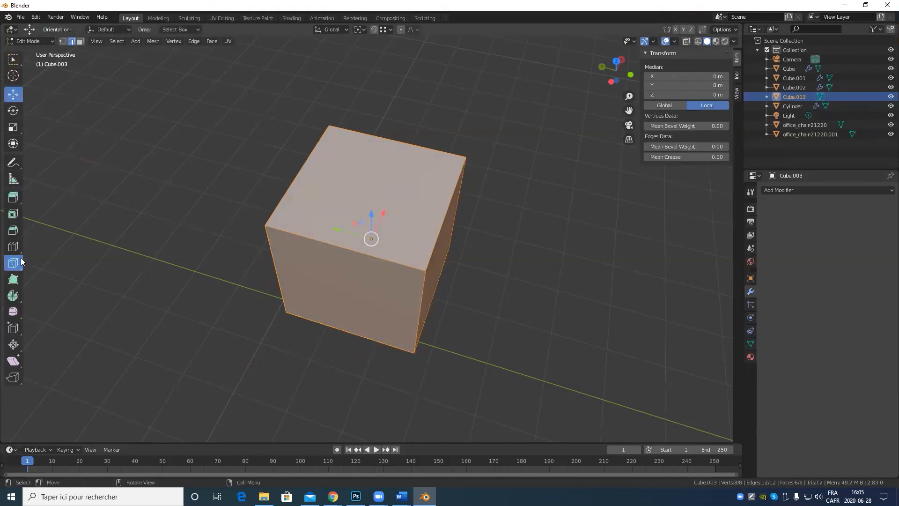
left_click(14, 263)
left_click(411, 129)
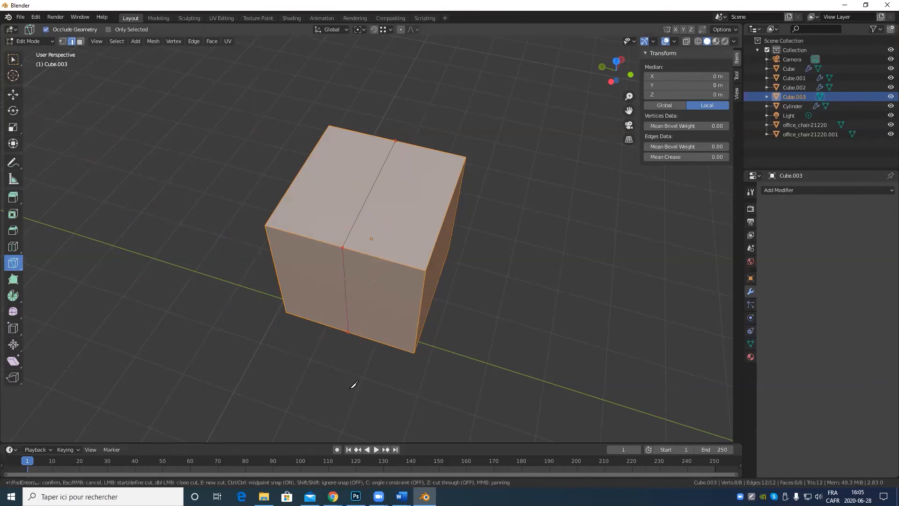
key("Return")
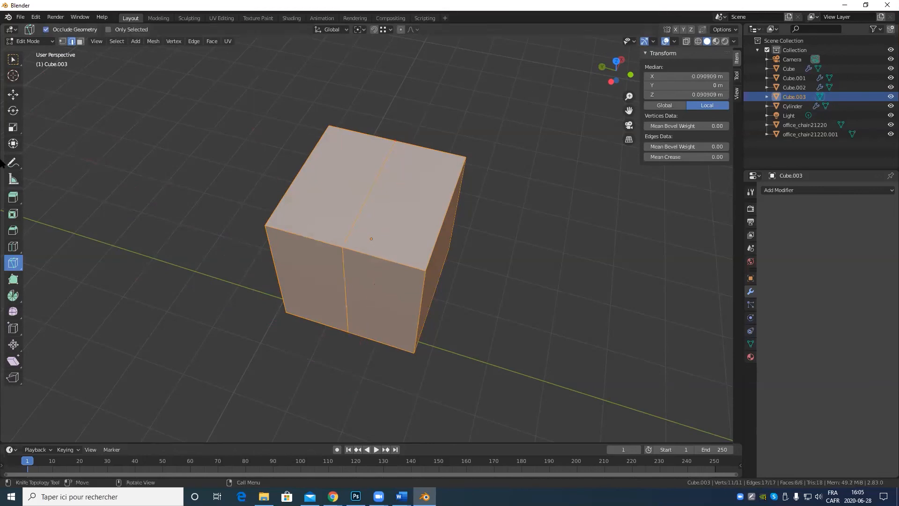
left_click(13, 94)
middle_click_drag(337, 225, 338, 337)
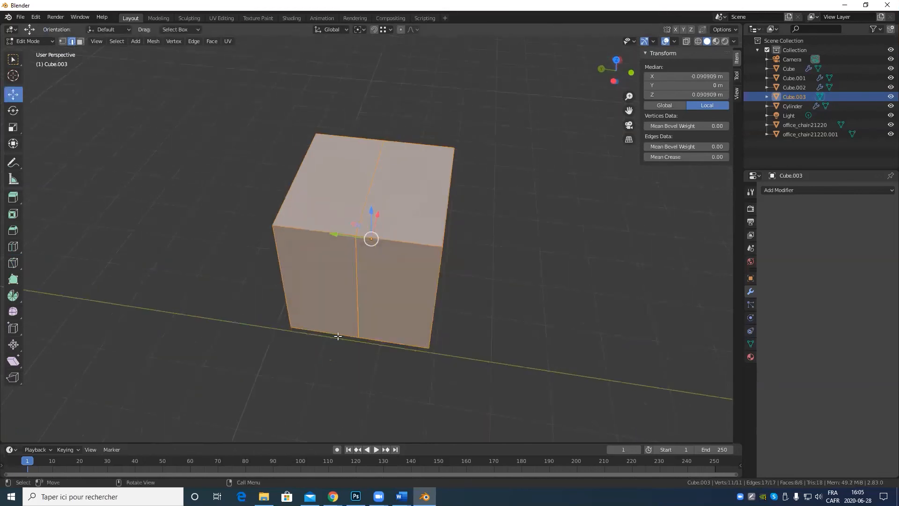
middle_click_drag(409, 286, 413, 284)
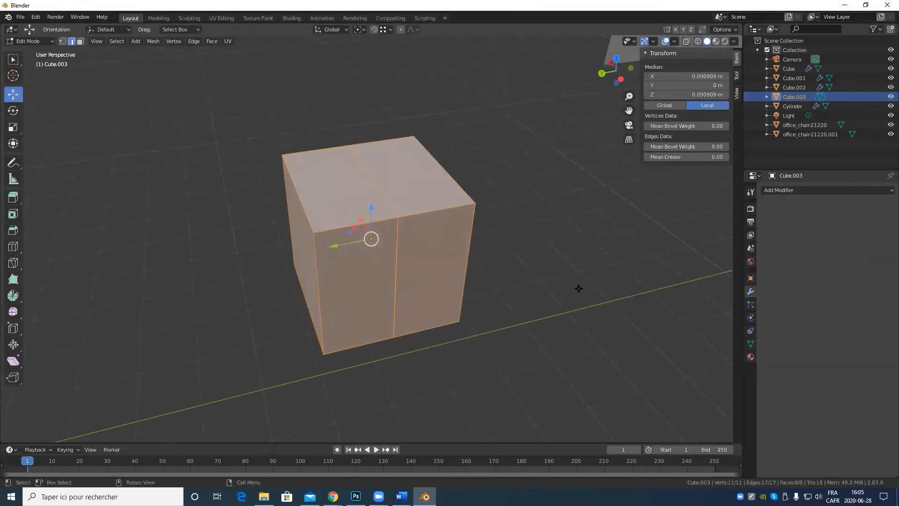
Select the knife-cut edges on the cube's top and side face and try moving them sideways with Vertex Slide.
middle_click_drag(579, 289, 532, 305)
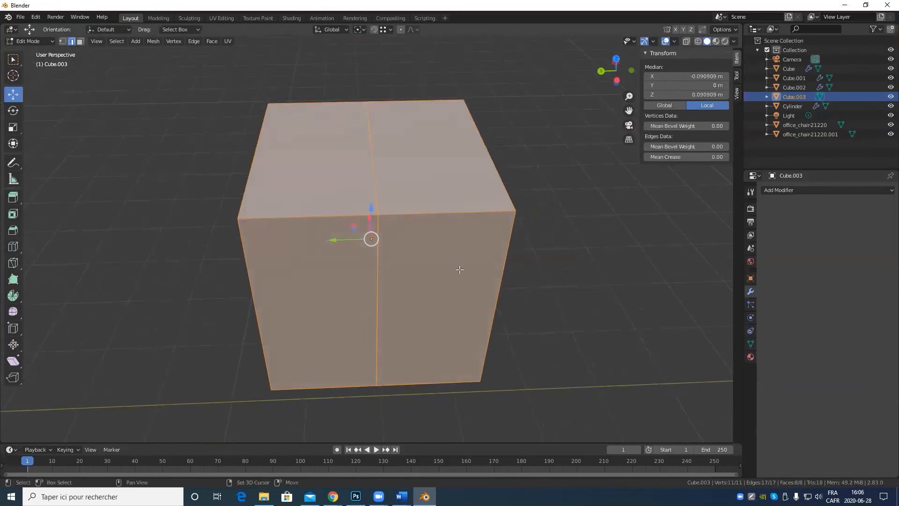
key("shift+v")
right_click(411, 270)
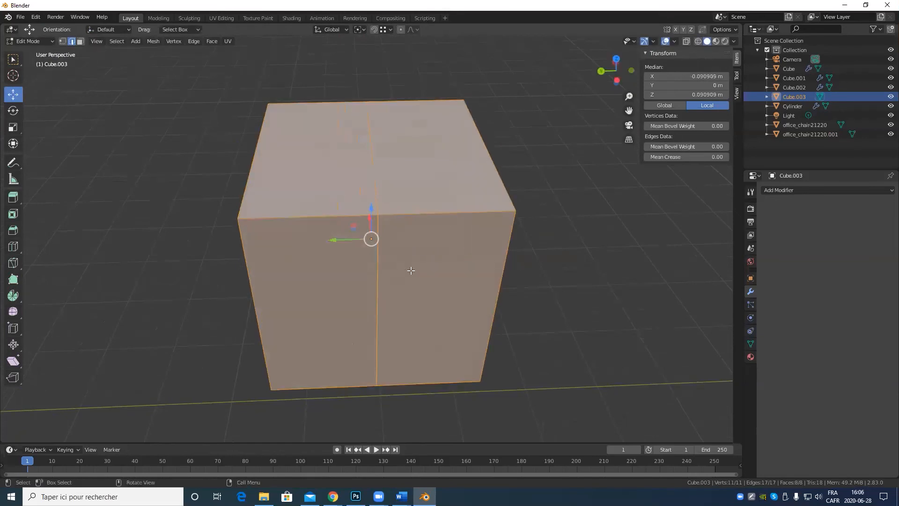
left_click(382, 297, "alt")
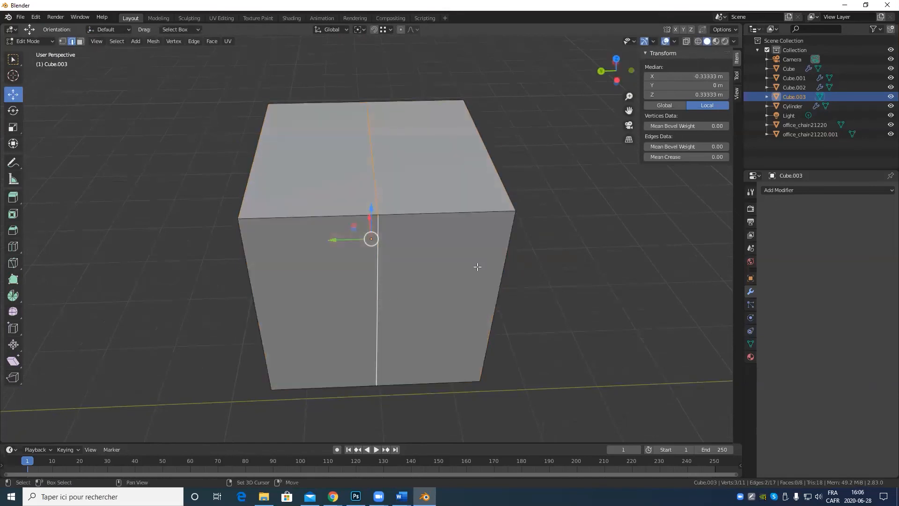
key("shift+v")
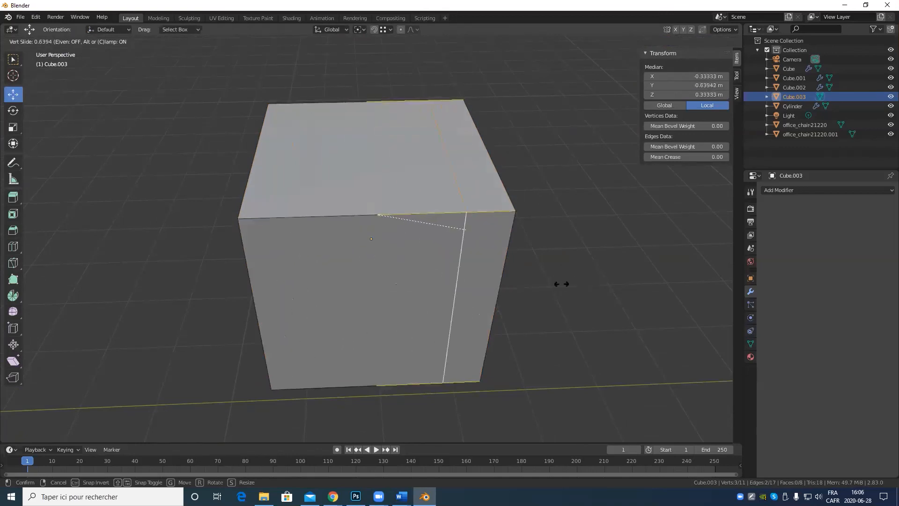
left_click(349, 294)
Undo the vertex slide and the midpoint Knife cut on the cube.
scroll(401, 283, "down", 3)
middle_click_drag(480, 268, 440, 277)
key("ctrl+z")
key("ctrl+z")
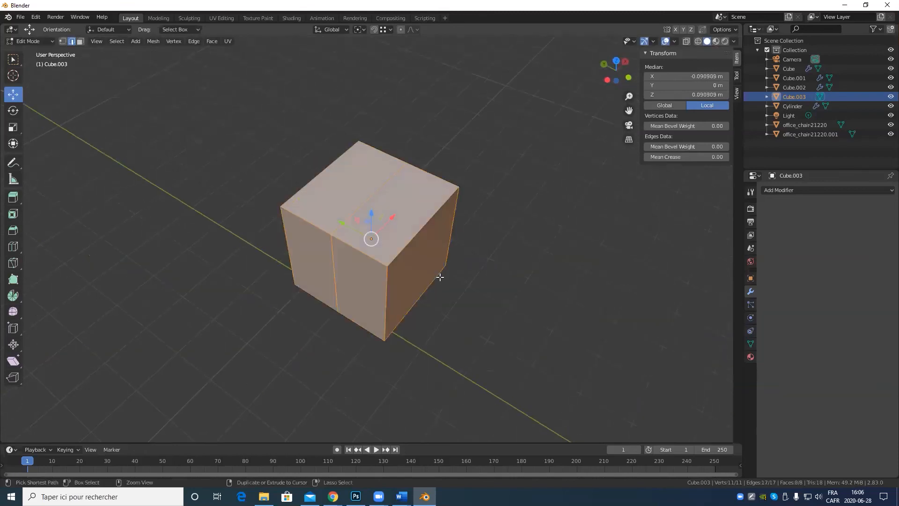
key("ctrl+z")
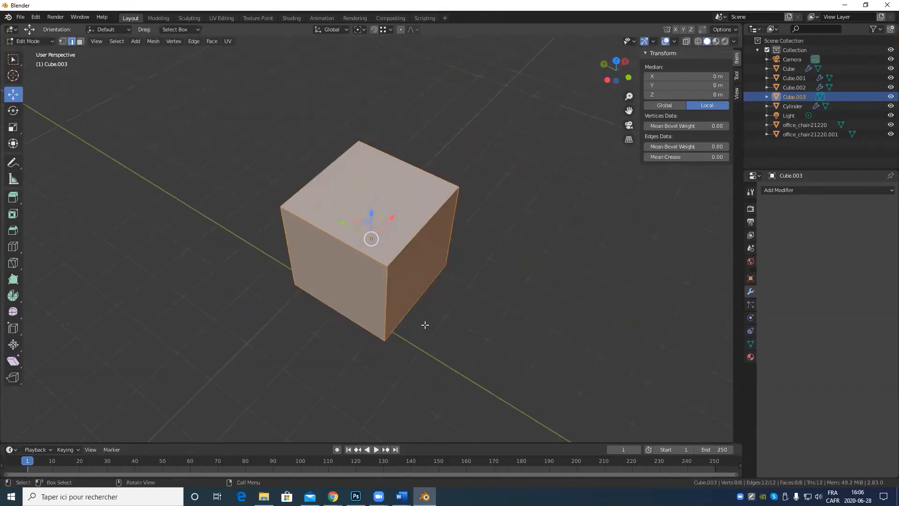
Divide the cube down the middle with a Loop Cut, using a single cut across its top and side faces.
middle_click_drag(425, 325, 464, 287)
scroll(394, 311, "up", 4)
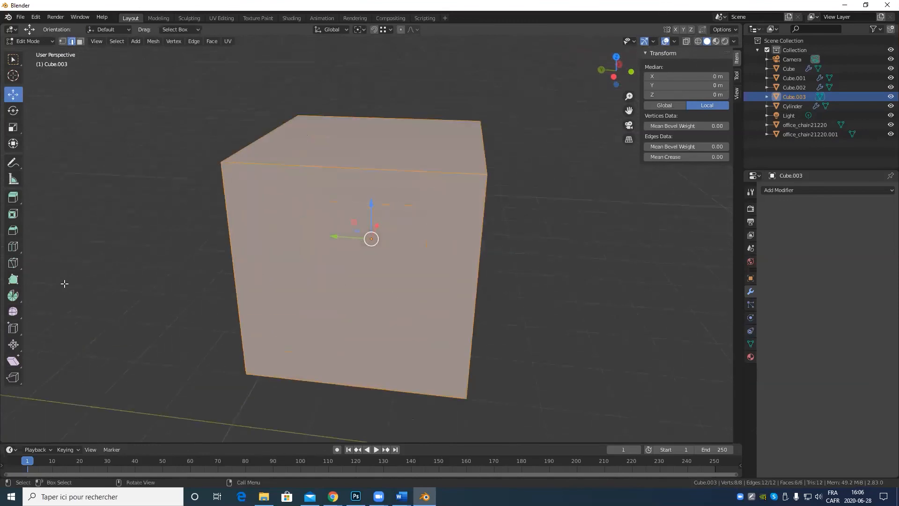
left_click(13, 246)
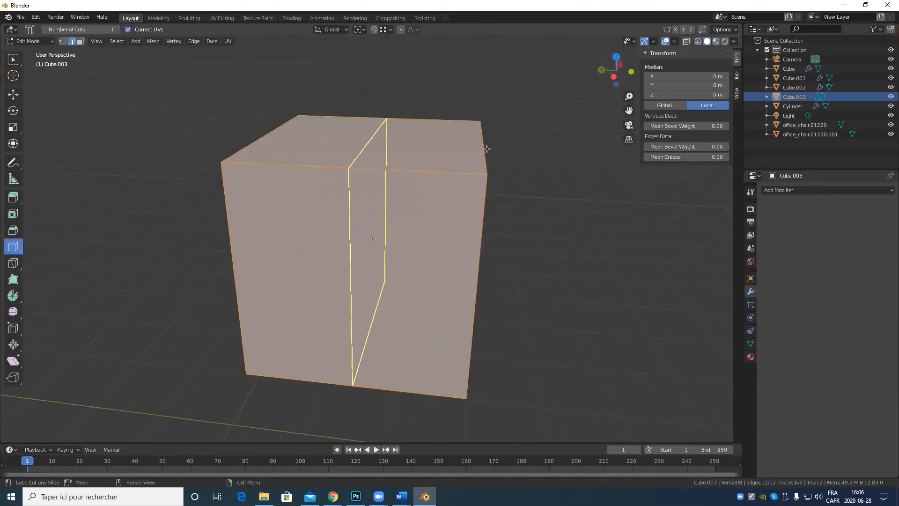
left_click(430, 159)
Try sliding the new middle edge loop sideways along the cube's faces with Edge Slide and Vertex Slide.
key("g")
key("g")
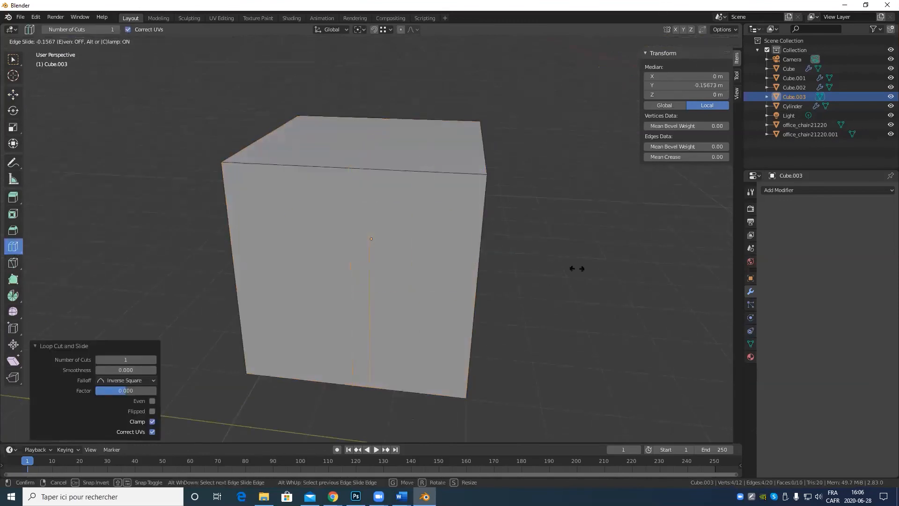
left_click(548, 240)
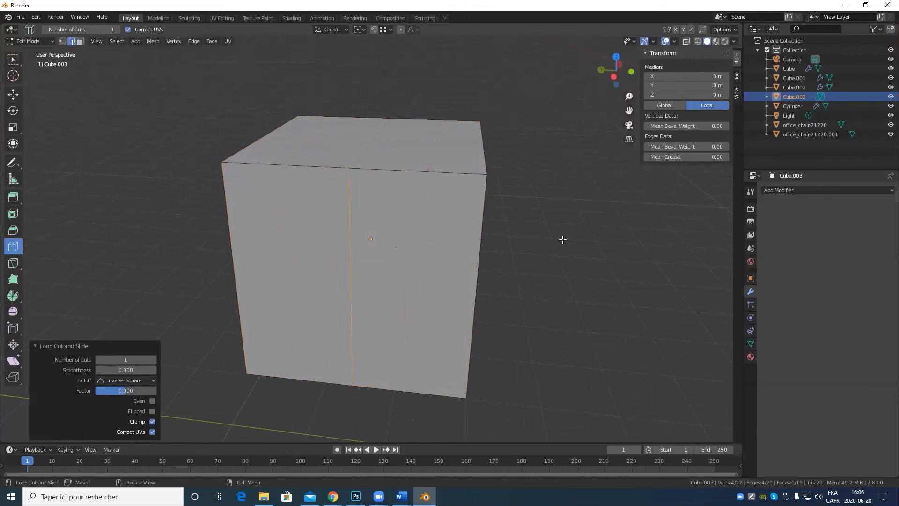
middle_click_drag(564, 239, 487, 227)
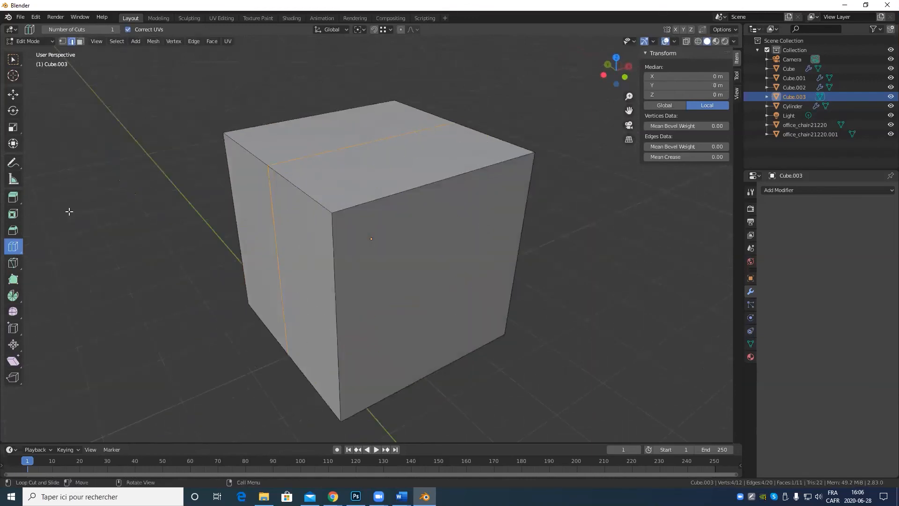
right_click(116, 161)
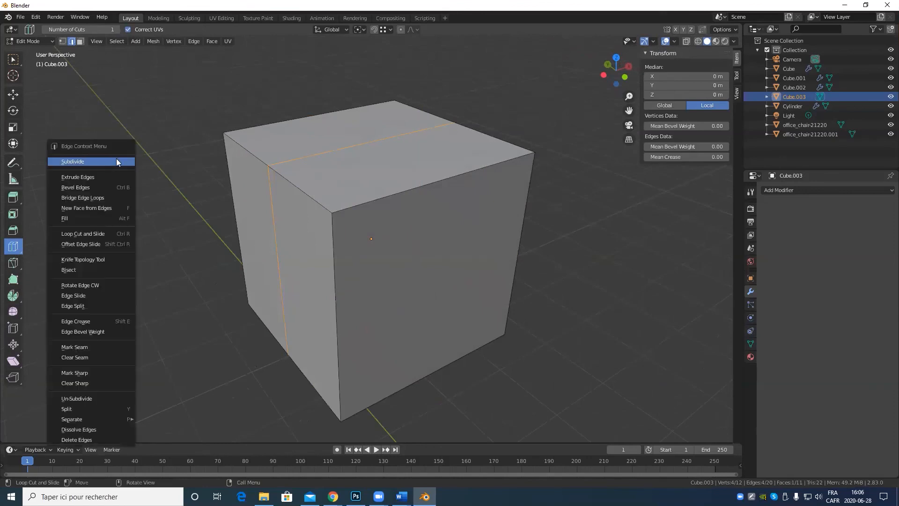
middle_click_drag(255, 199, 344, 184)
key("g")
key("g")
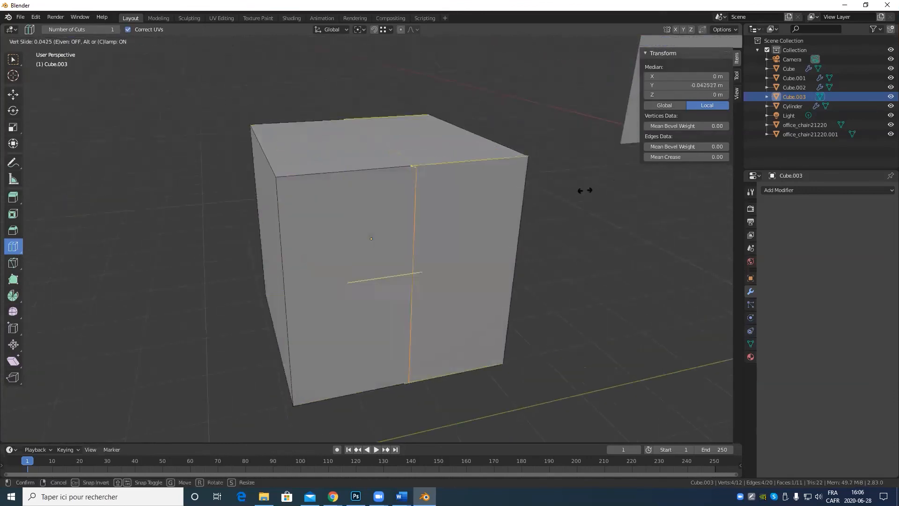
right_click(580, 295)
Try ripping the middle edge loop and pulling its upper part down with Vertex Slide.
key("v")
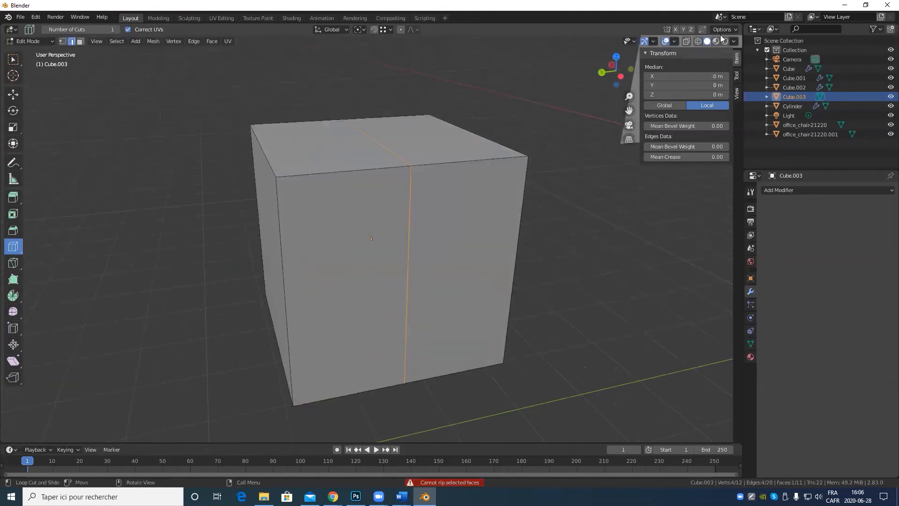
key("shift+v")
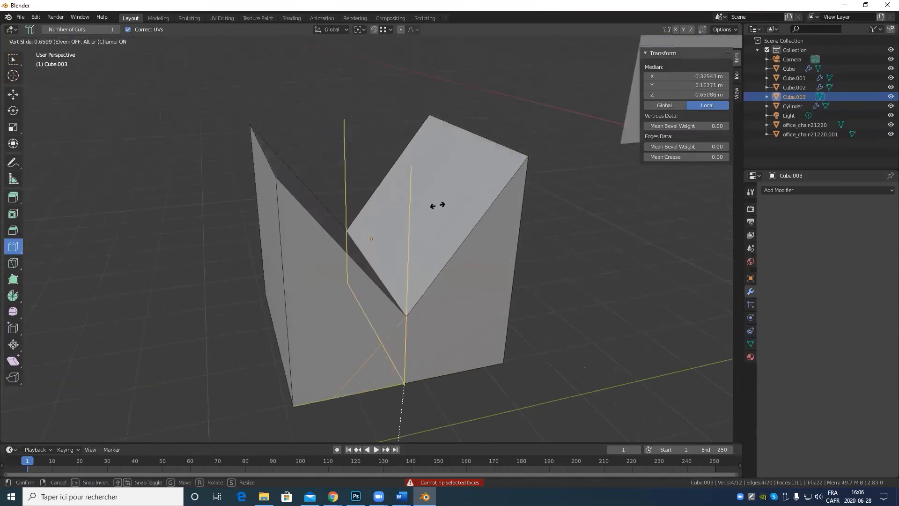
key("Escape")
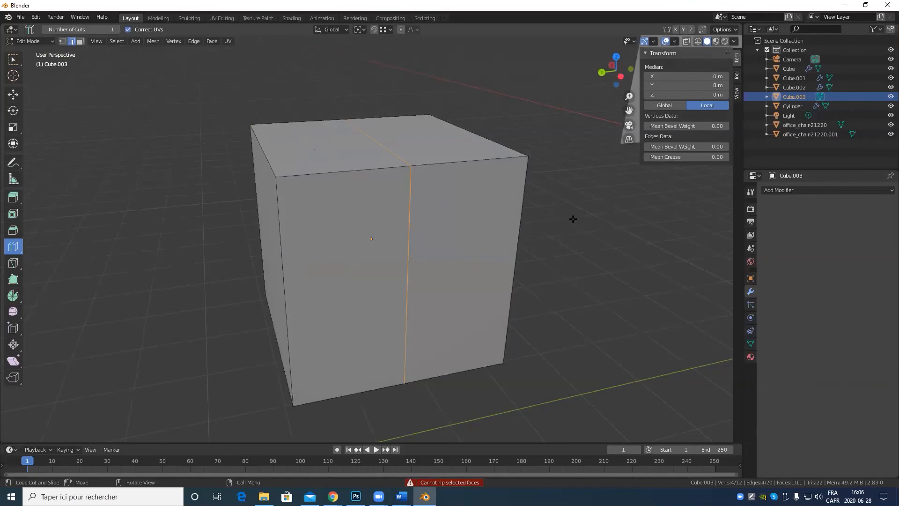
In Edit Mode, select the cube's entire mesh and rotate it partway around its vertical Z axis.
key("Tab")
middle_click_drag(598, 245, 572, 262)
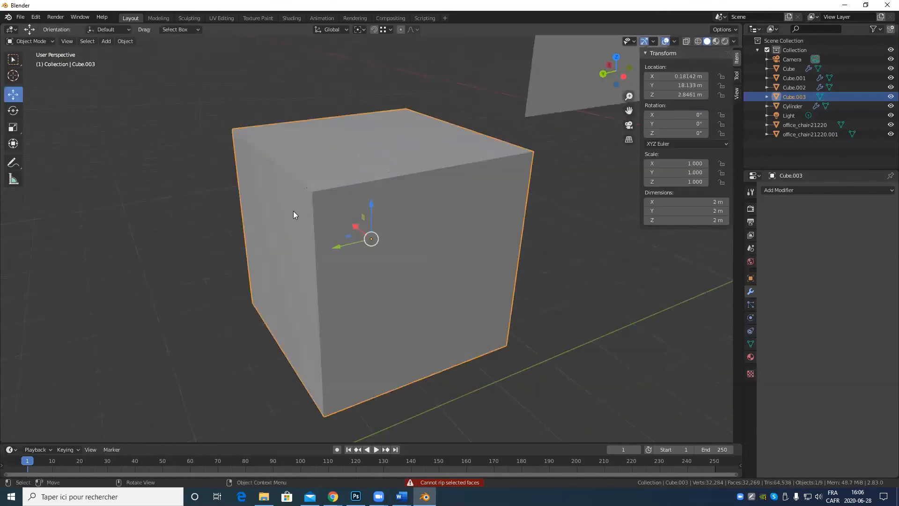
key("Tab")
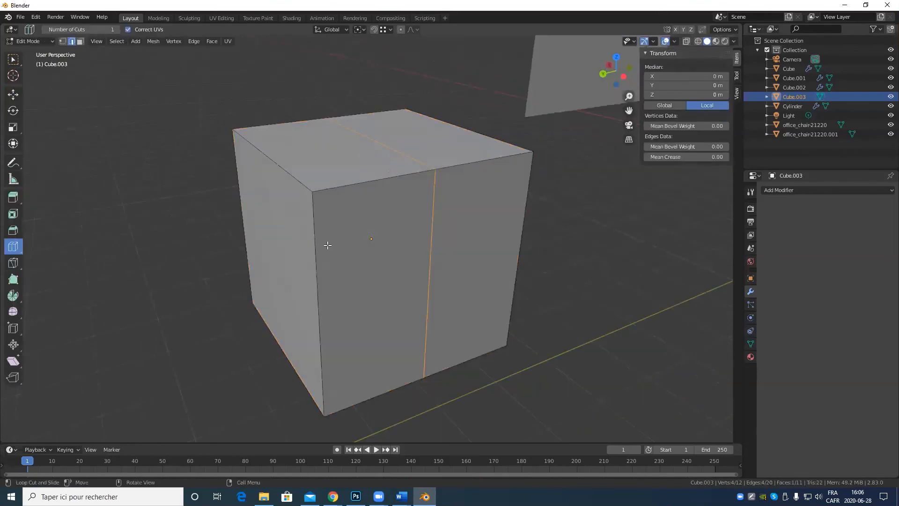
key("a")
left_click(10, 113)
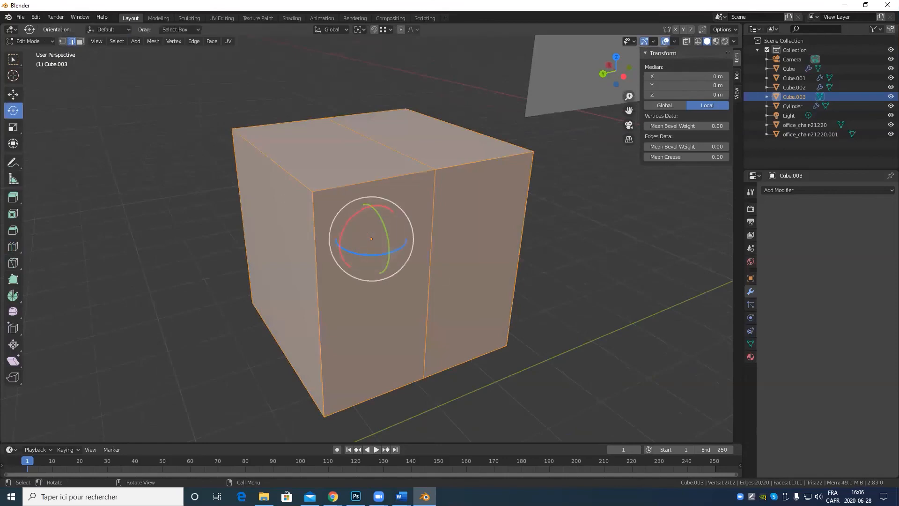
left_click_drag(356, 254, 368, 251)
Select the middle loop's edge on the cube's top and the adjoining one on the front face.
middle_click_drag(368, 251, 376, 152)
left_click(371, 126, "alt")
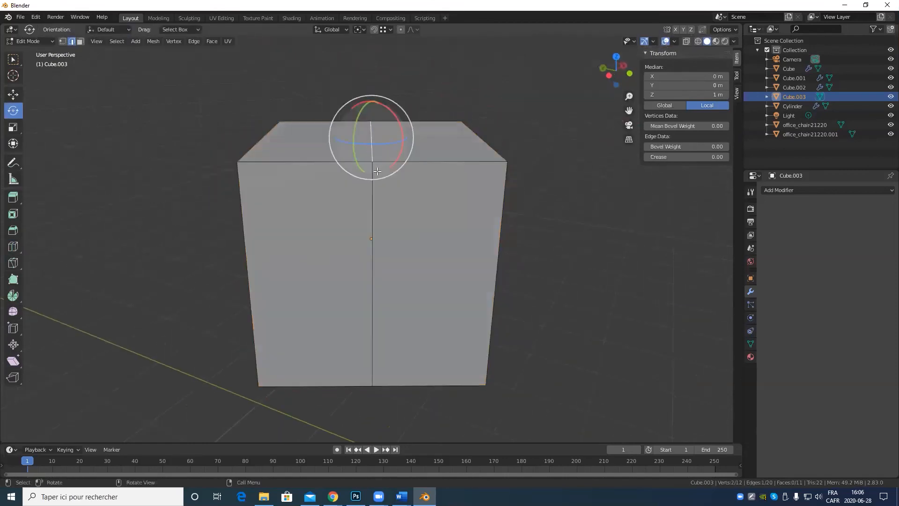
left_click(371, 234, "shift")
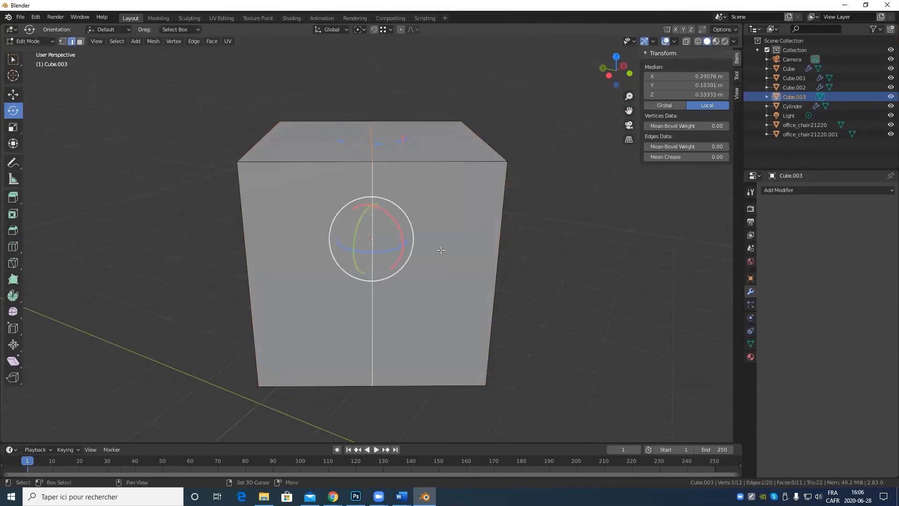
Try several Vertex Slides on the selected edge pair, pulling the middle of the cube's top down toward the base.
key("shift+v")
key("Escape")
key("shift+v")
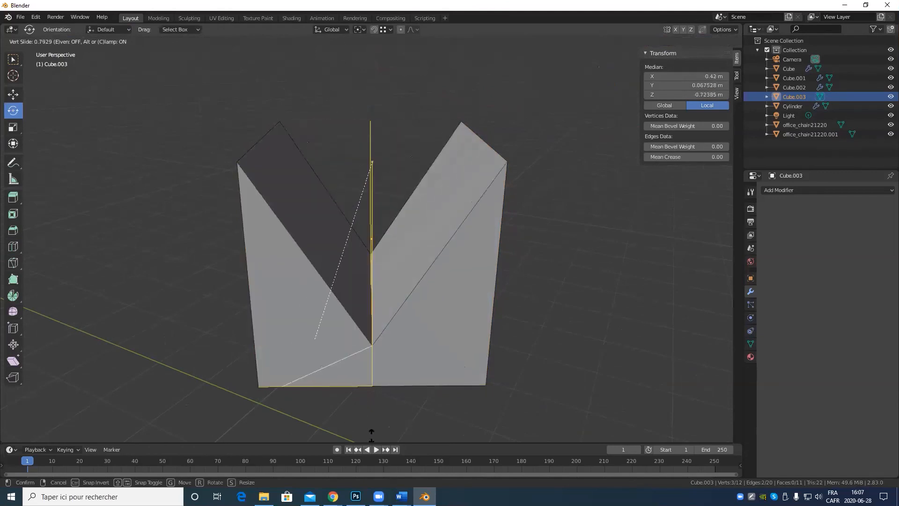
key("Escape")
key("shift+v")
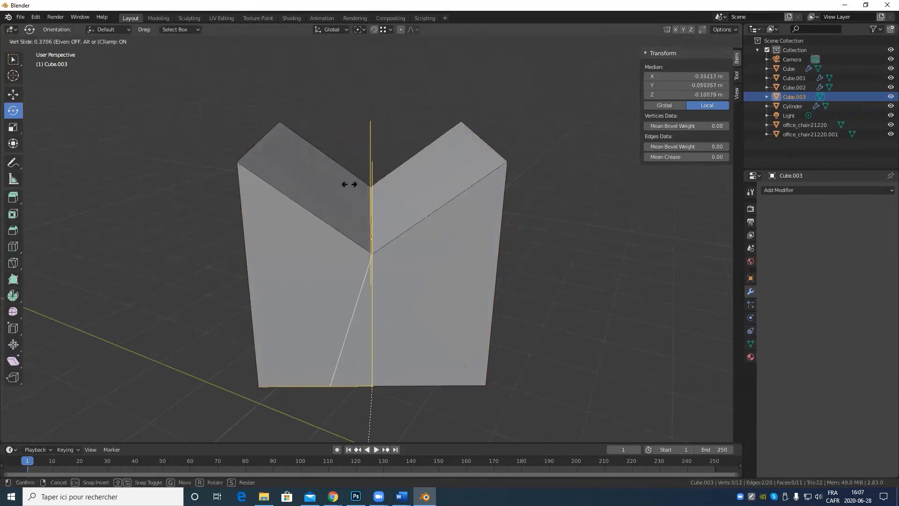
right_click(366, 347)
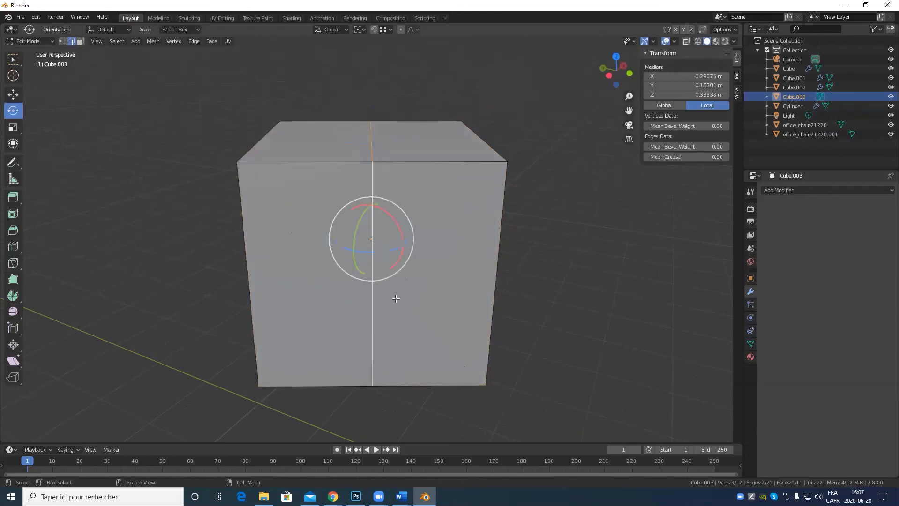
key("shift+v")
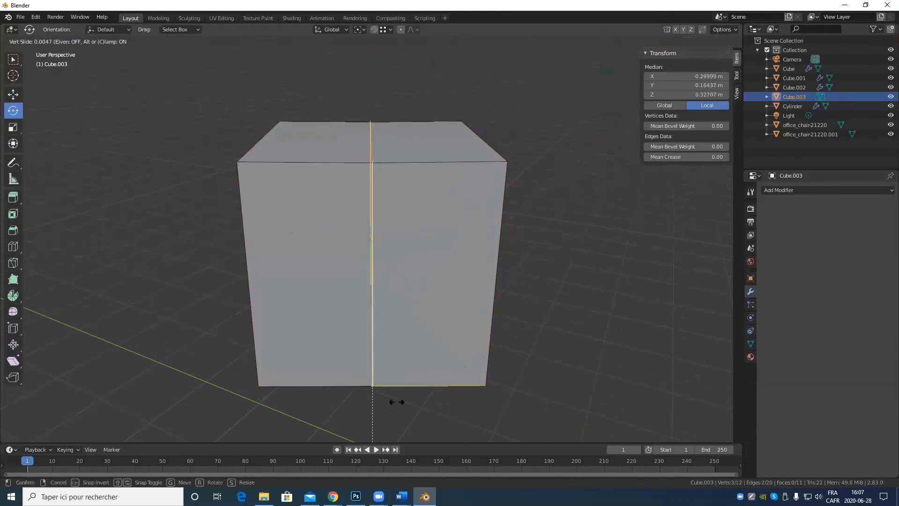
right_click(393, 298)
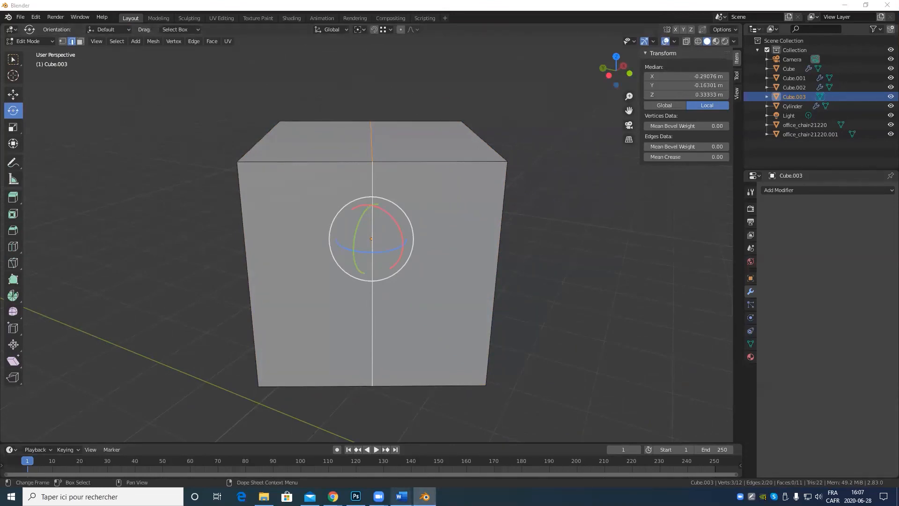
Vertex-slide the selected edge pair by a factor of 0.647 to form a V-shaped notch, then undo it.
scroll(359, 401, "up", 3)
scroll(426, 338, "down", 5)
middle_click_drag(428, 327, 447, 340)
key("shift+v")
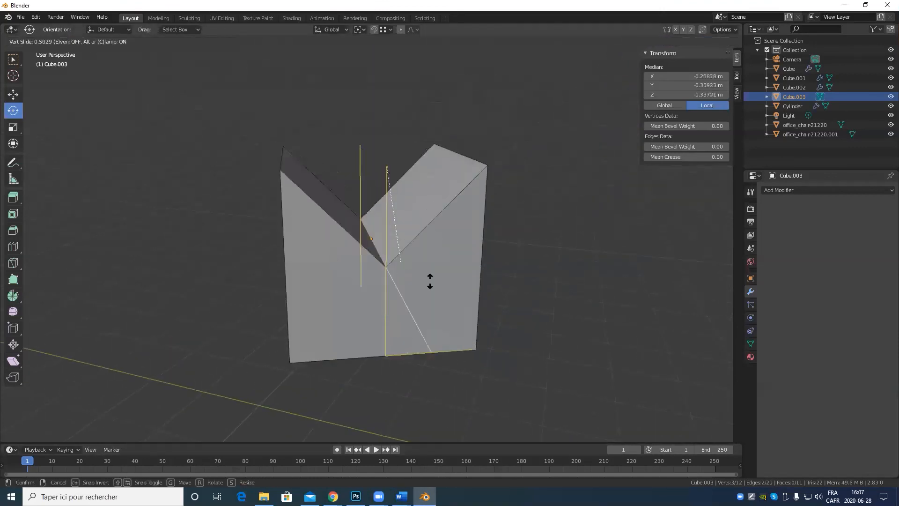
right_click(450, 319)
key("shift+v")
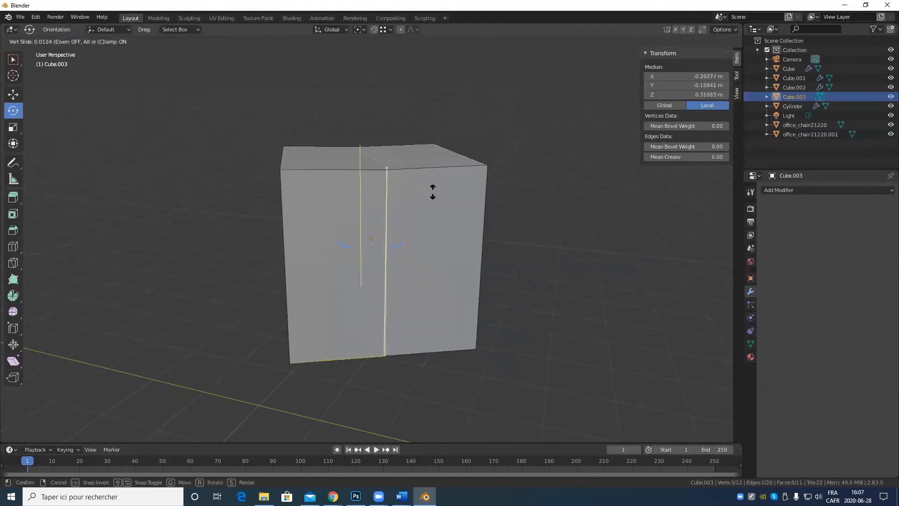
left_click(441, 312)
scroll(441, 311, "up", 3)
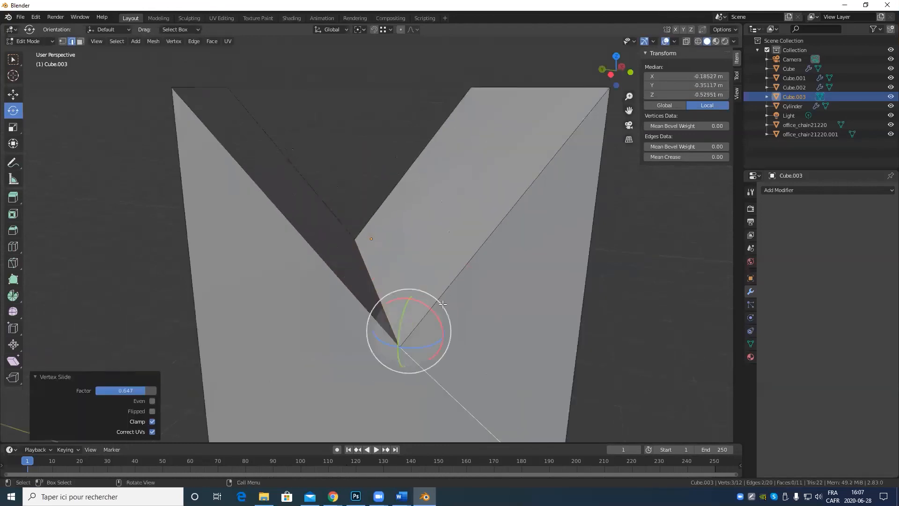
scroll(441, 307, "down", 3)
middle_click_drag(441, 298, 440, 304)
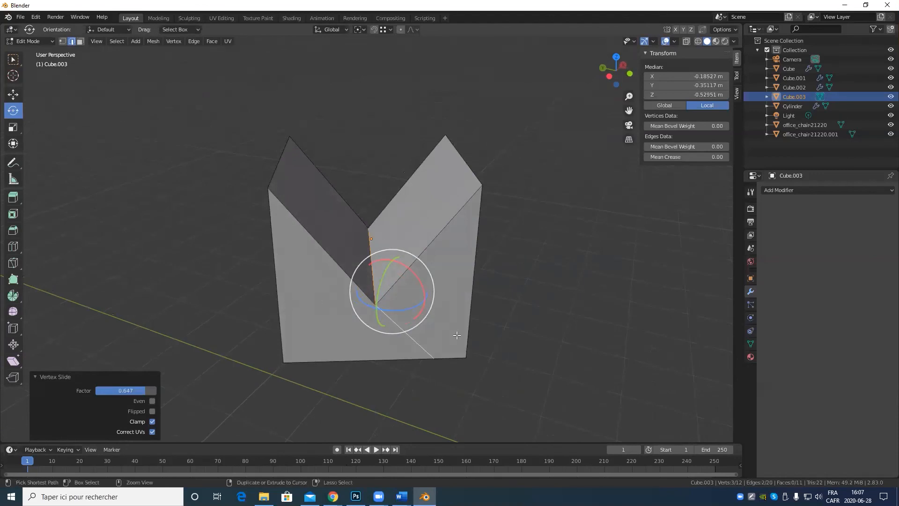
key("ctrl+z")
Try Vertex Slide twice more on the selected edges from a new angle, pulling the cube's top middle downward.
scroll(393, 226, "up", 2)
middle_click_drag(428, 206, 440, 211)
key("shift+v")
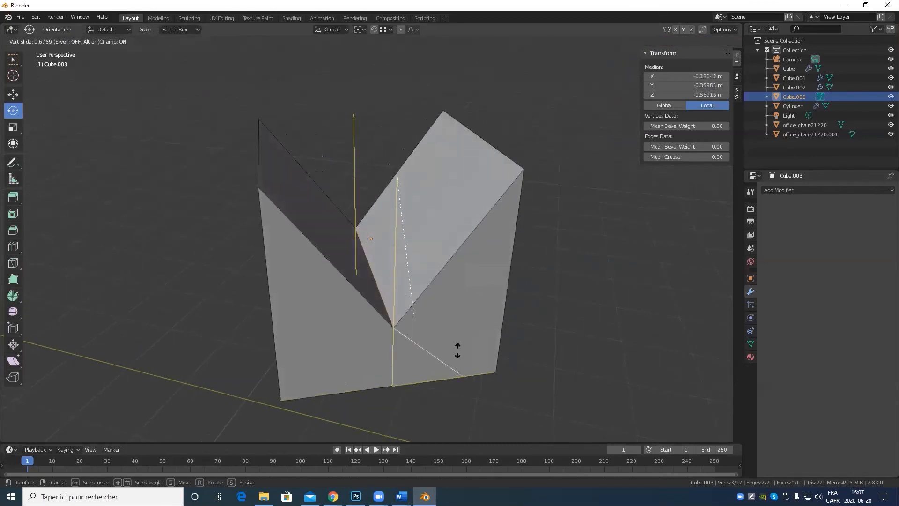
key("Escape")
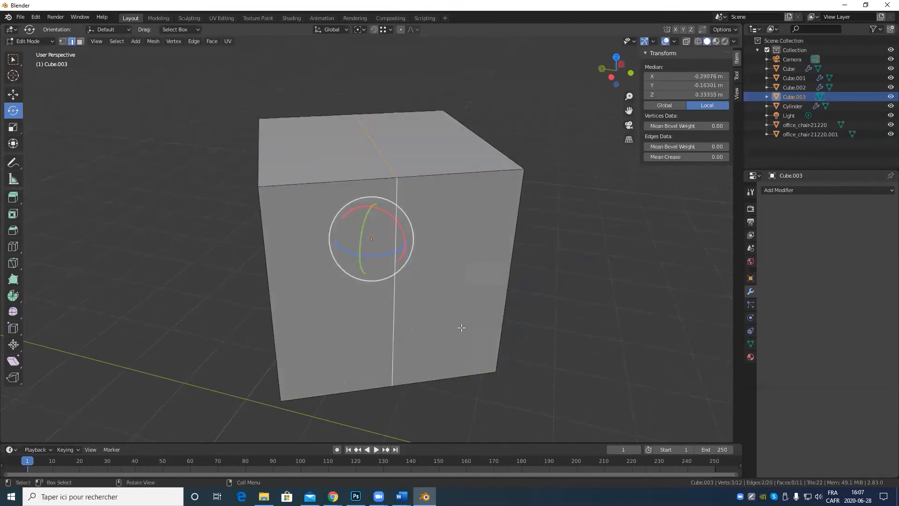
key("shift+v")
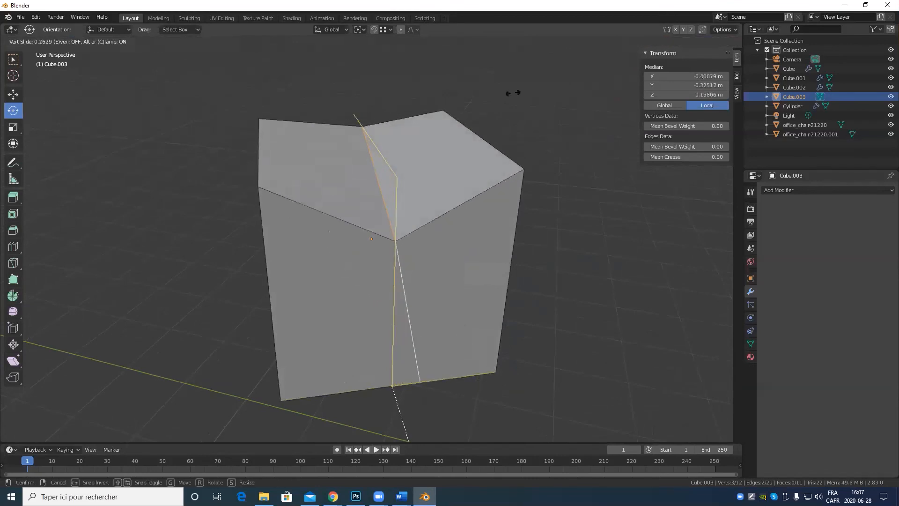
key("Escape")
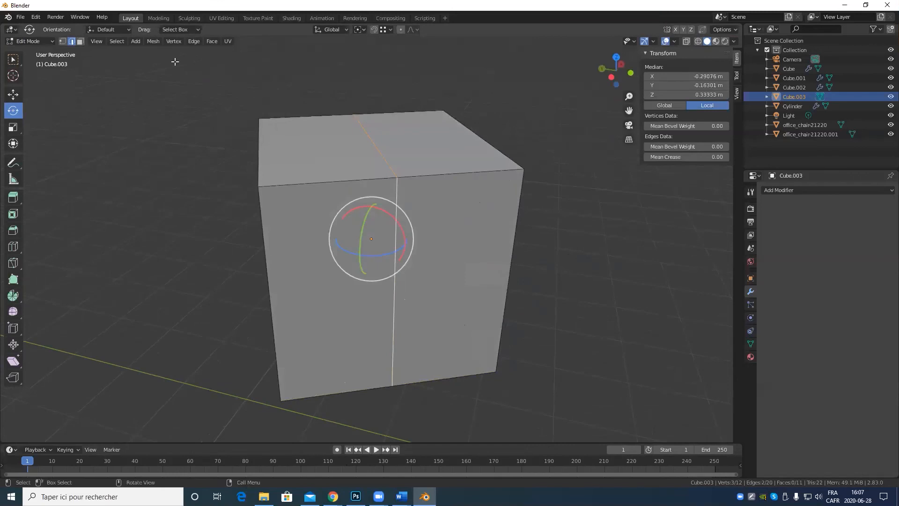
scroll(77, 73, "up", 2)
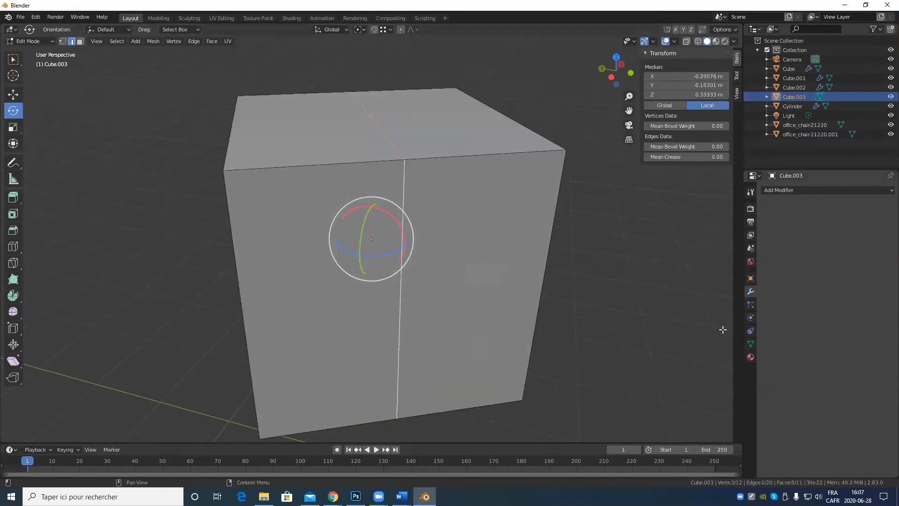
Try another Vertex Slide on the selected edge pair, pulling the middle of the cube's top toward the base.
key("shift+v")
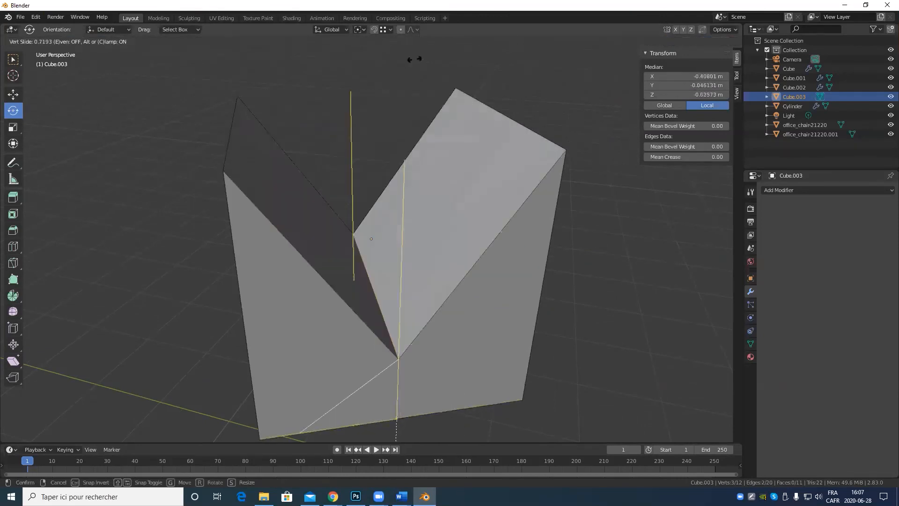
right_click(394, 208)
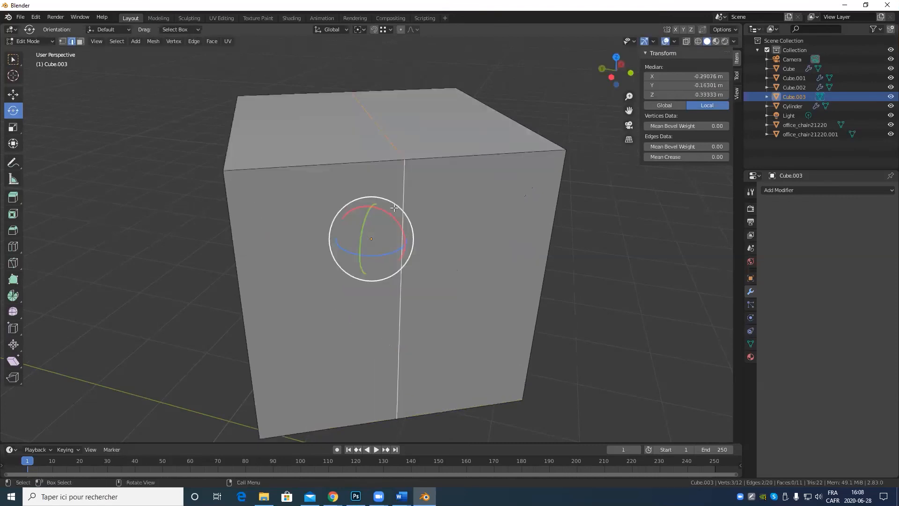
Add a third edge of the cube's middle loop to the two edges already selected.
scroll(433, 204, "down", 3)
scroll(443, 208, "up", 2)
middle_click_drag(486, 202, 482, 327)
scroll(561, 269, "down", 3)
scroll(555, 254, "up", 4)
scroll(427, 301, "down", 5)
middle_click_drag(428, 302, 373, 241)
scroll(399, 238, "up", 4)
middle_click_drag(398, 235, 387, 309)
scroll(370, 340, "down", 5)
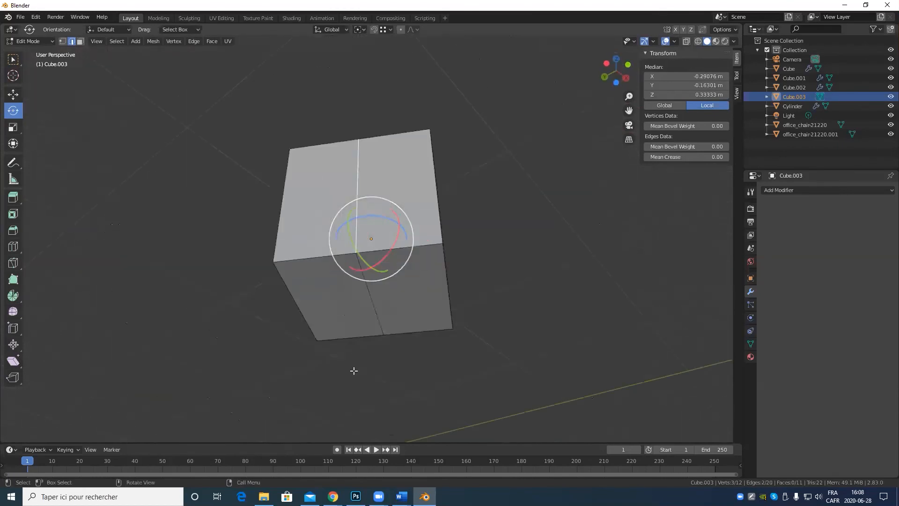
middle_click_drag(353, 370, 403, 381)
scroll(402, 368, "up", 5)
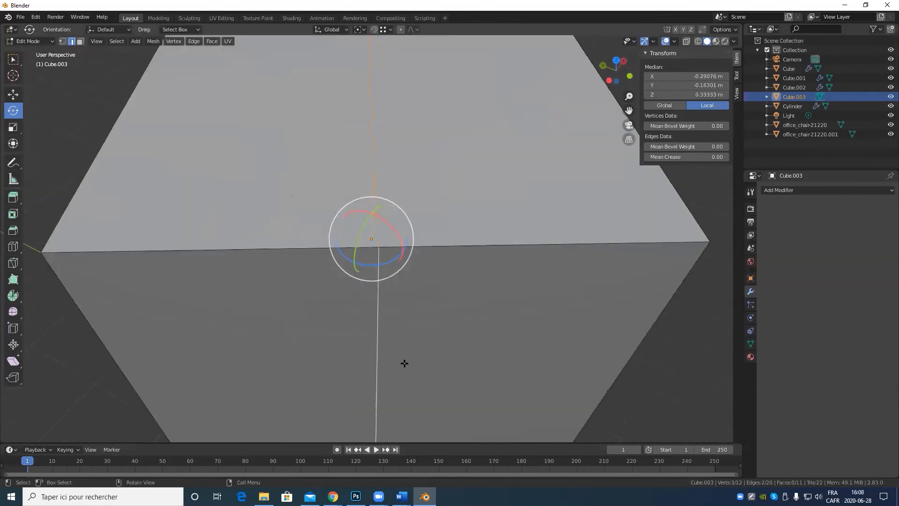
scroll(403, 359, "down", 5)
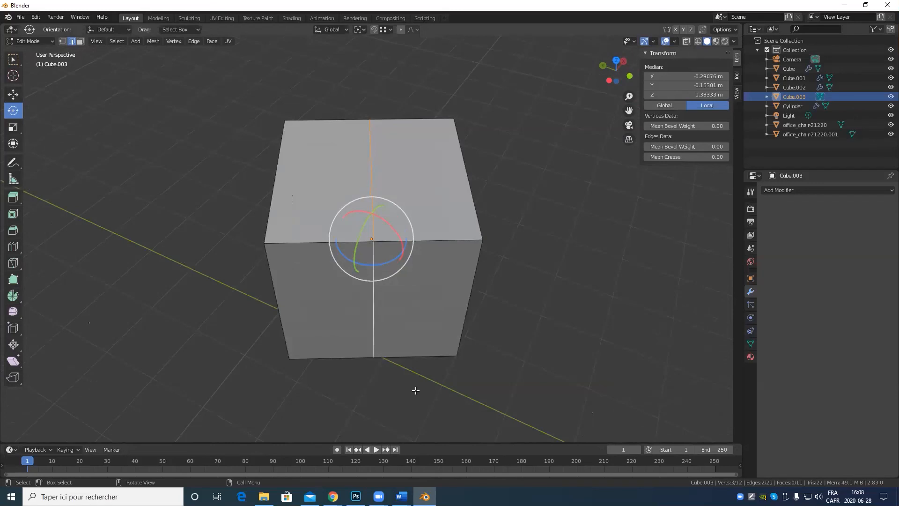
scroll(375, 378, "down", 3)
middle_click_drag(375, 378, 417, 334)
scroll(397, 344, "up", 5)
left_click(387, 334, "shift")
scroll(402, 303, "down", 5)
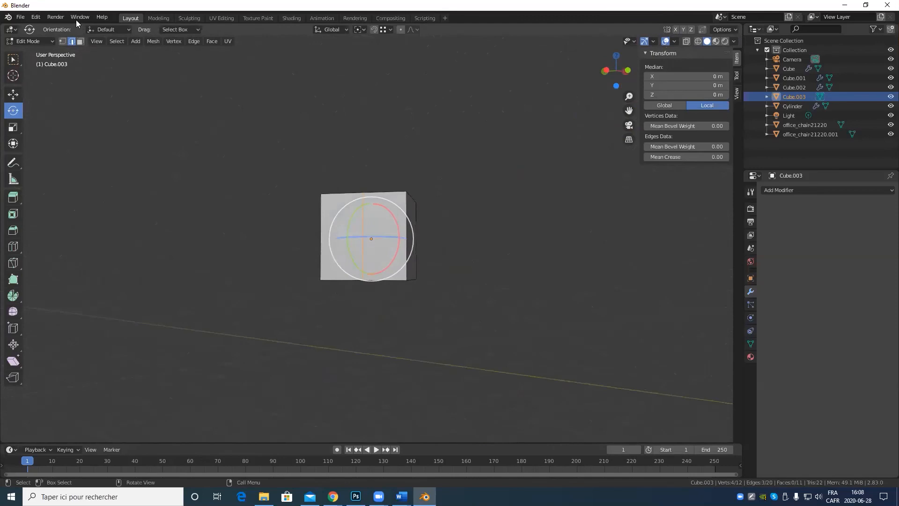
Open the Preferences and look through the Input settings and the Keymap settings.
left_click(36, 15)
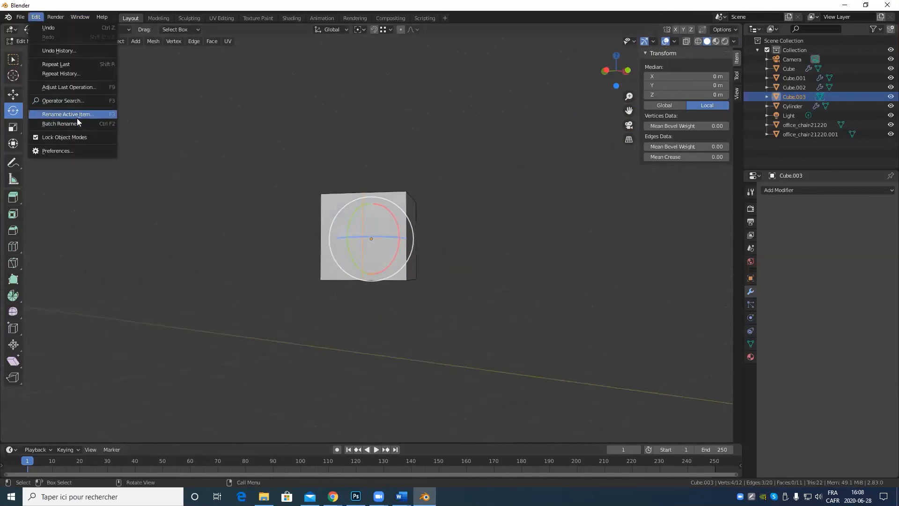
left_click(64, 150)
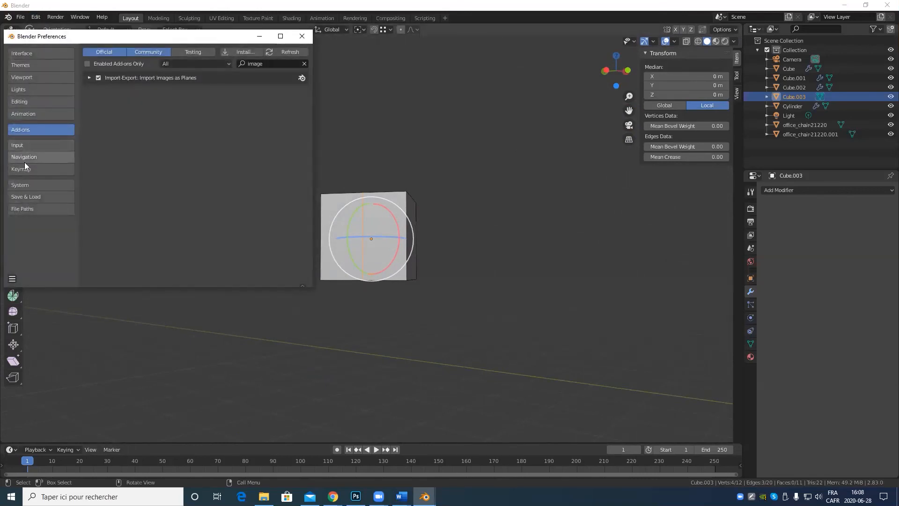
left_click(27, 145)
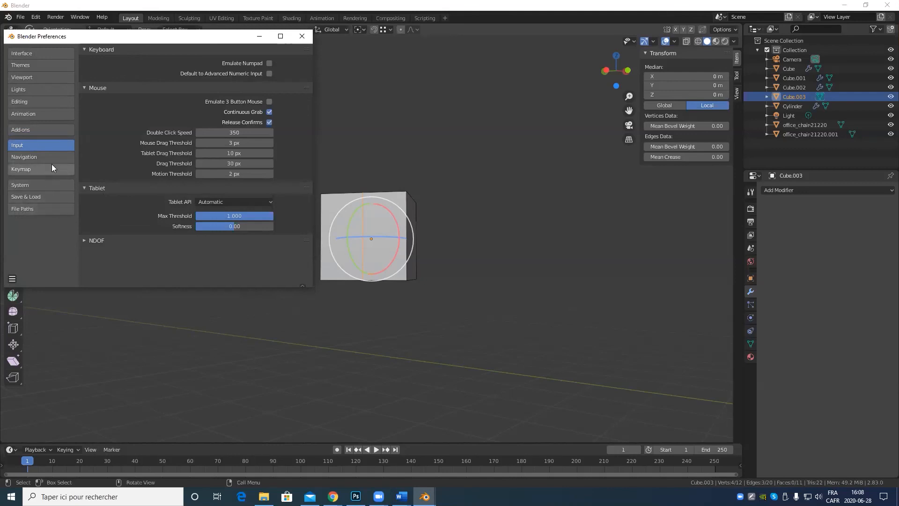
left_click(84, 49)
left_click(85, 50)
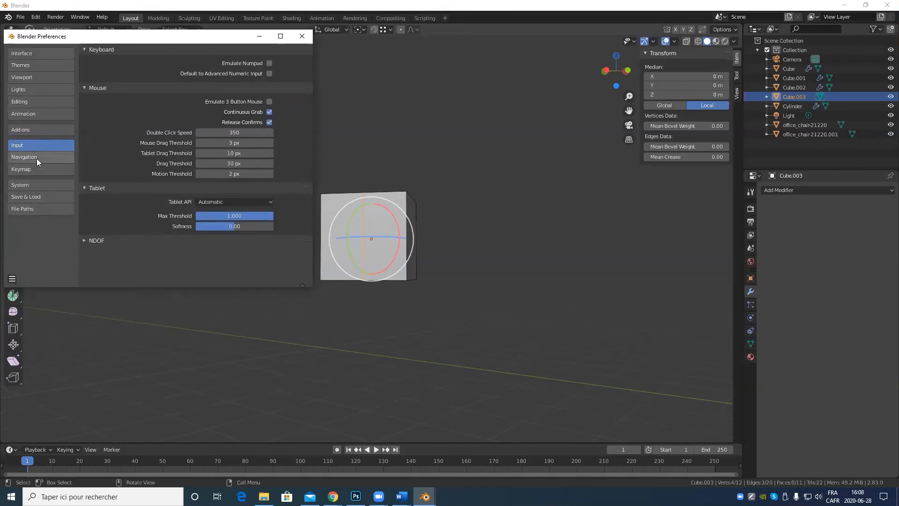
left_click(28, 169)
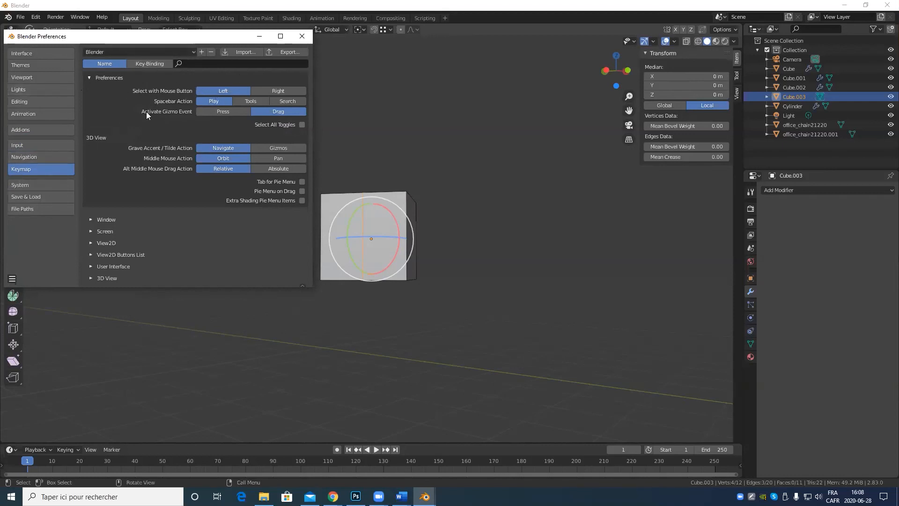
Examine the Window and Screen shortcuts in the keymap, including Screen (Global), Screen Editing and Region Context Menu.
left_click(91, 220)
scroll(94, 206, "down", 15)
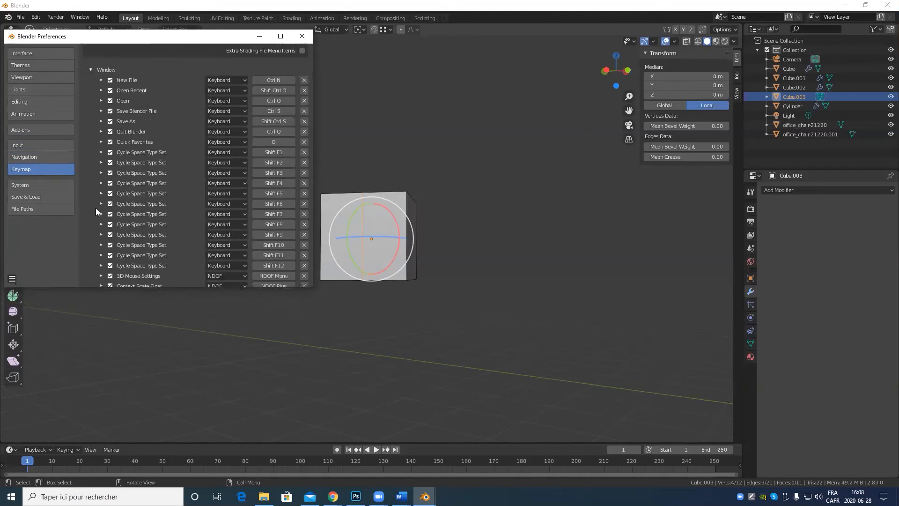
left_click(91, 149)
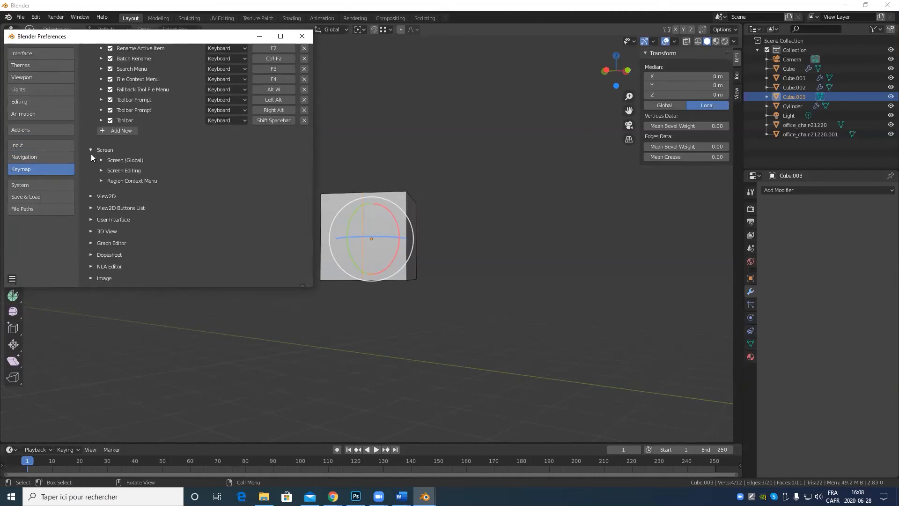
scroll(95, 147, "down", 6)
scroll(95, 143, "up", 3)
left_click(101, 104)
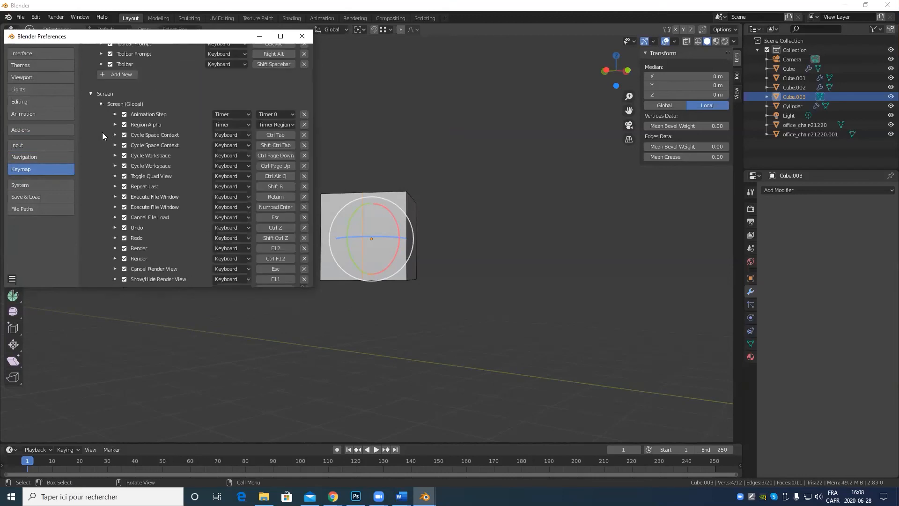
scroll(103, 147, "down", 8)
scroll(108, 150, "up", 3)
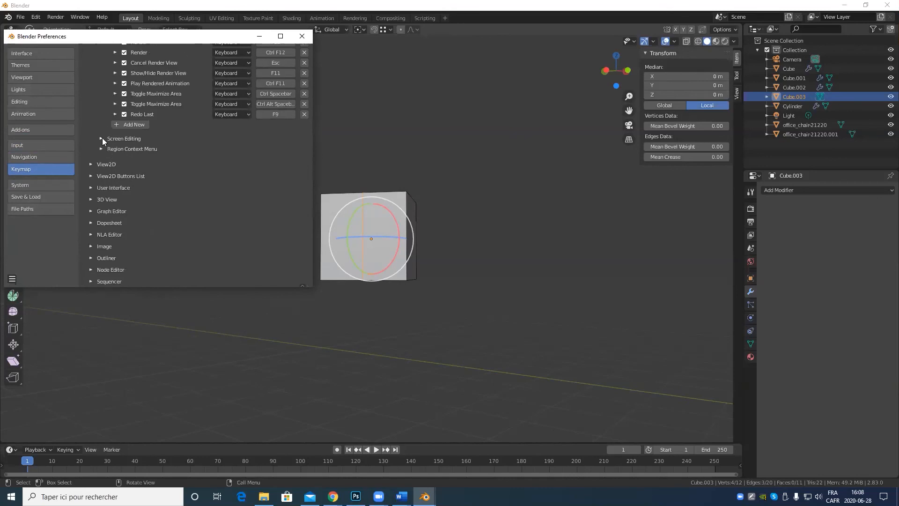
left_click(102, 138)
scroll(101, 161, "down", 5)
left_click(101, 186)
scroll(104, 187, "down", 5)
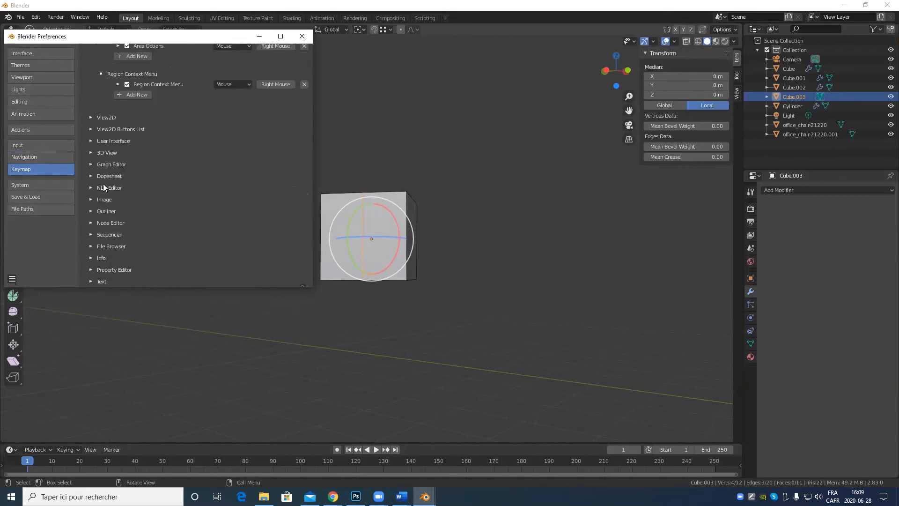
Look through the keymap's View2D, View2D Buttons List and User Interface shortcuts.
left_click(91, 118)
scroll(119, 84, "down", 7)
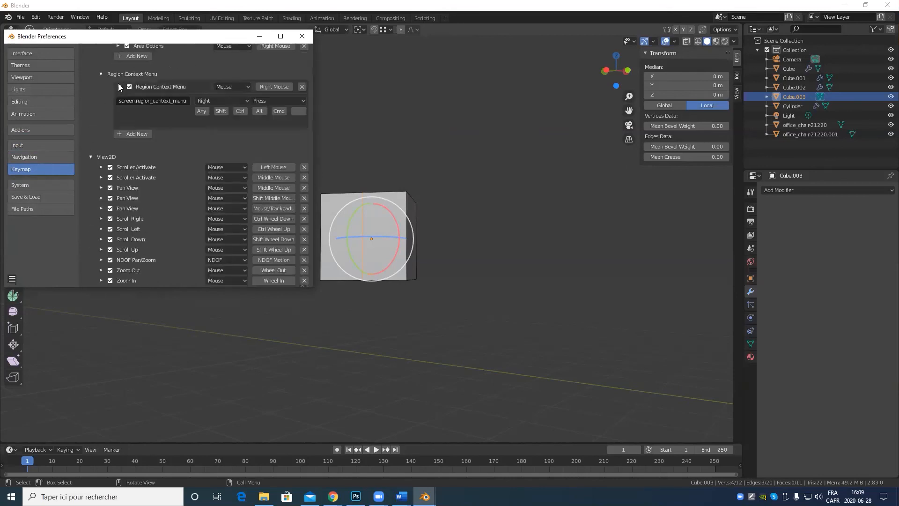
scroll(99, 206, "down", 5)
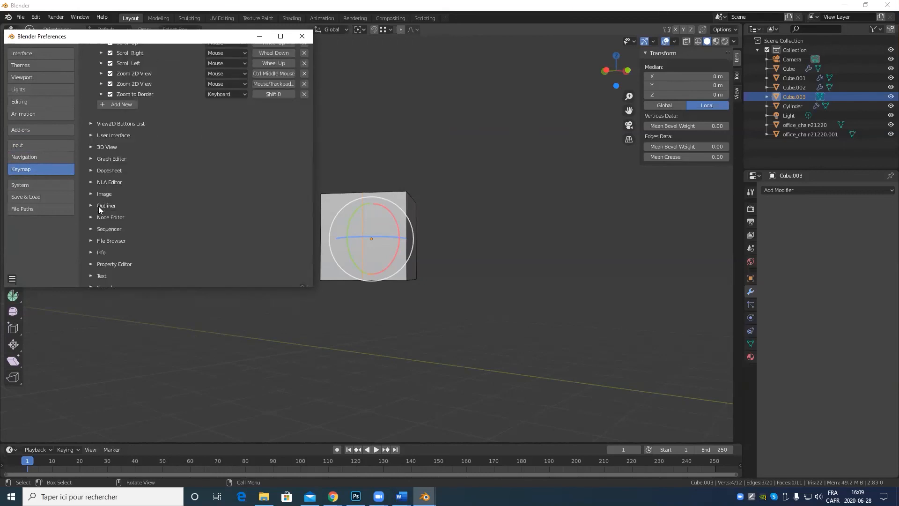
left_click(96, 122)
scroll(91, 164, "down", 4)
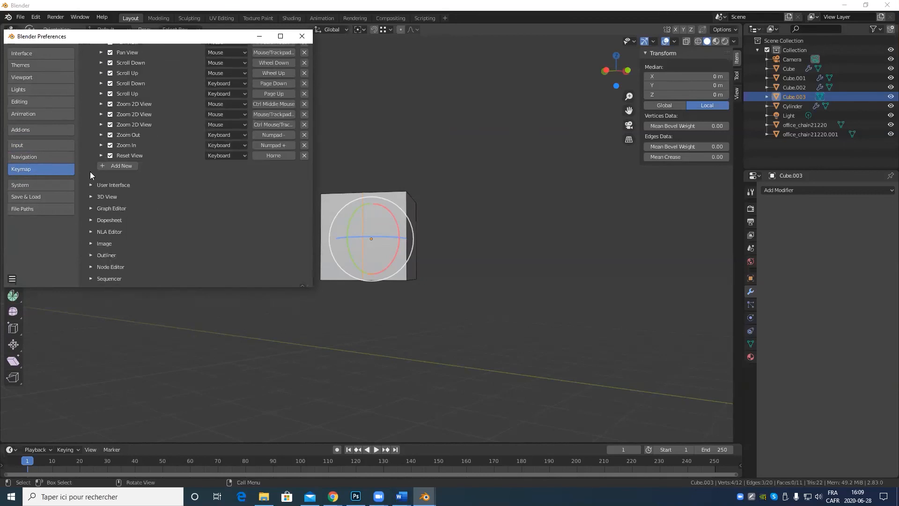
left_click(88, 185)
scroll(94, 190, "down", 8)
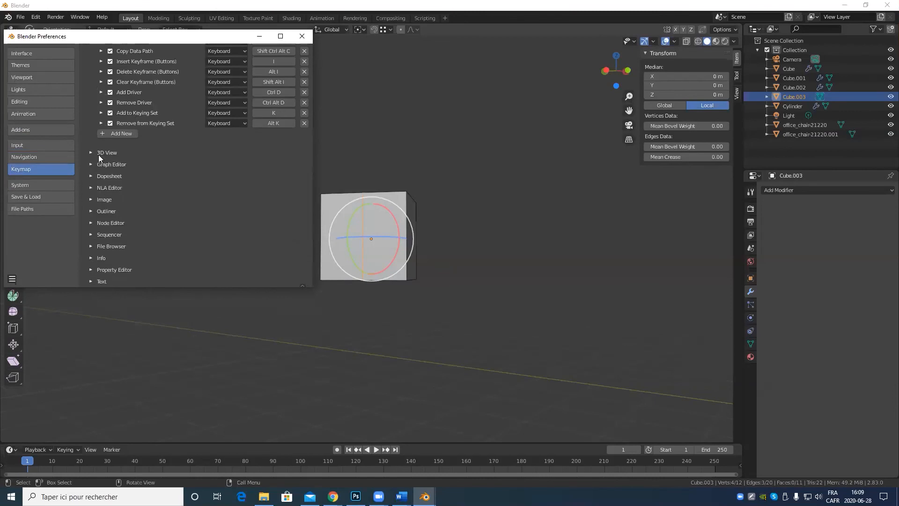
Look through the keymap categories 3D View, Graph Editor, Dopesheet and NLA Editor and the remaining entries below them.
left_click(91, 153)
scroll(92, 164, "down", 12)
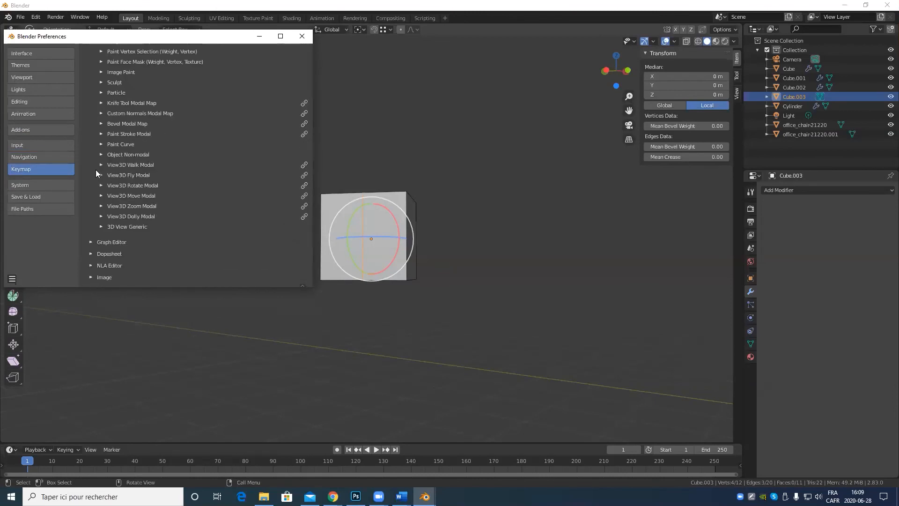
left_click(91, 149)
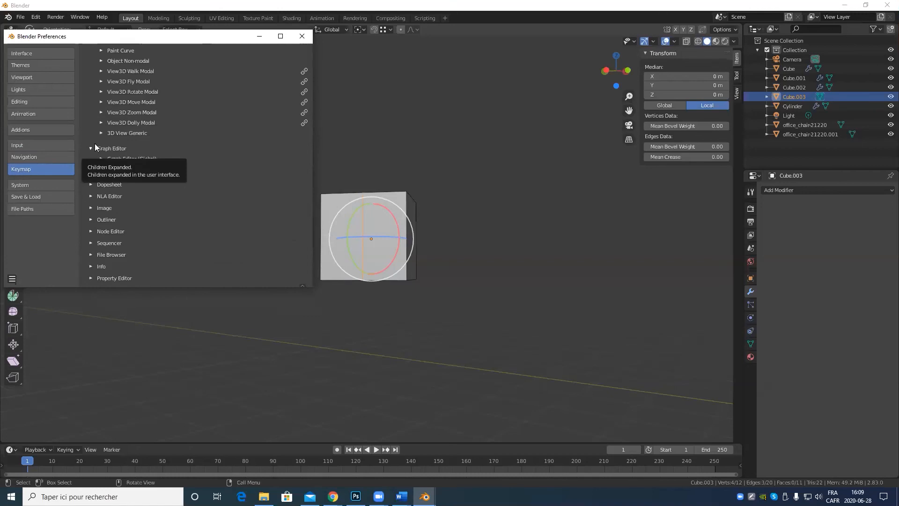
left_click(91, 184)
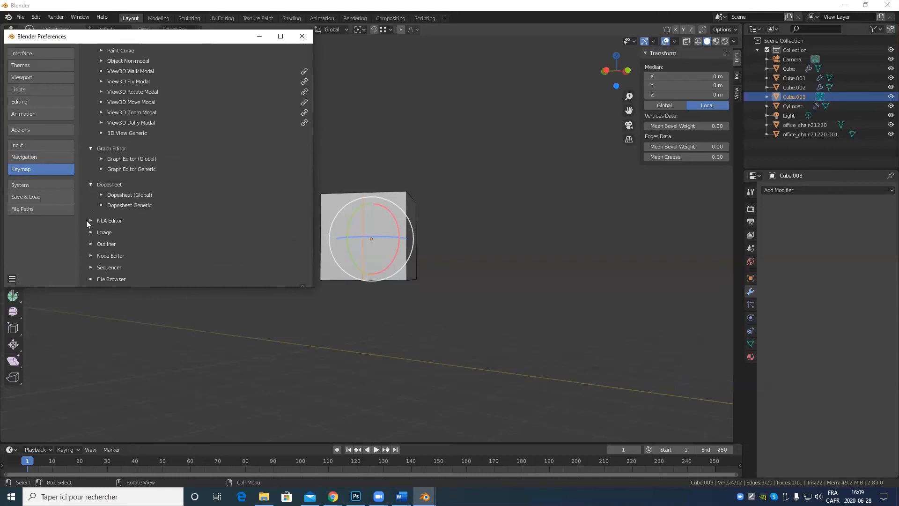
scroll(87, 215, "down", 1)
left_click(89, 202)
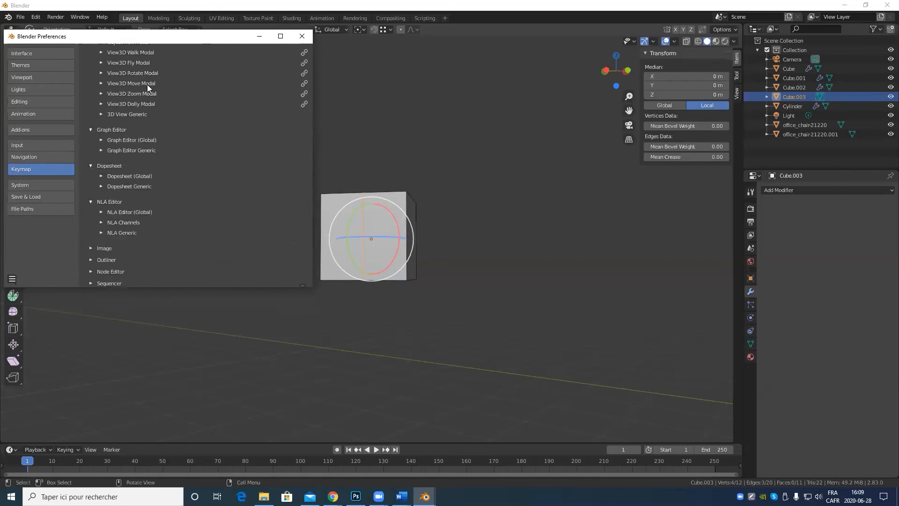
scroll(139, 190, "down", 12)
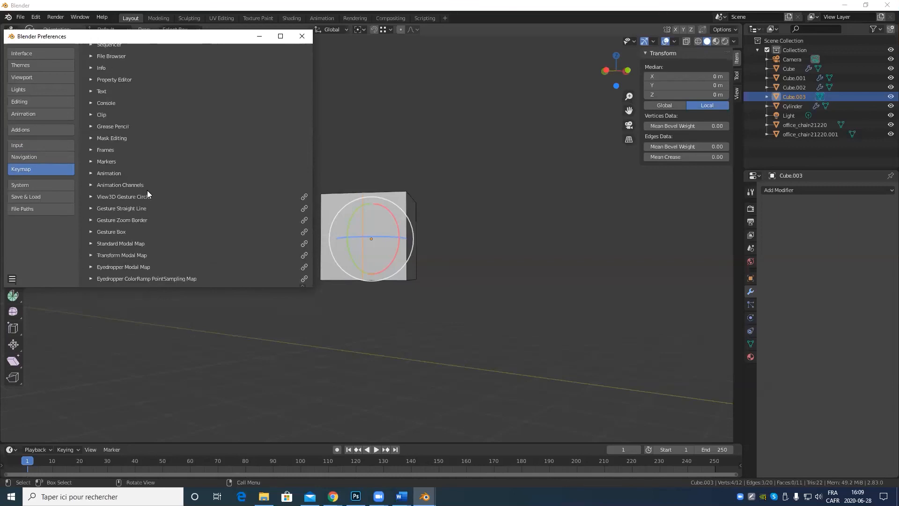
Review the expanded keymap back up to its general options and close the Preferences.
scroll(161, 129, "up", 20)
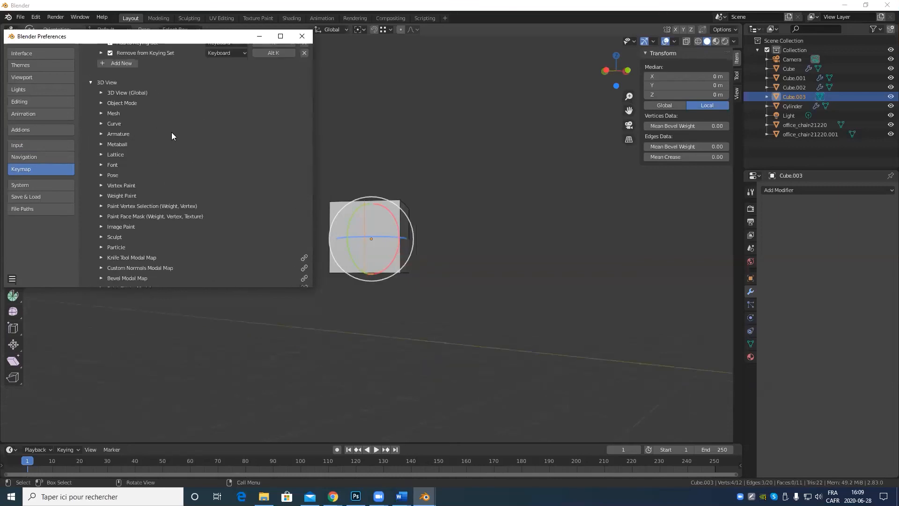
scroll(169, 127, "up", 15)
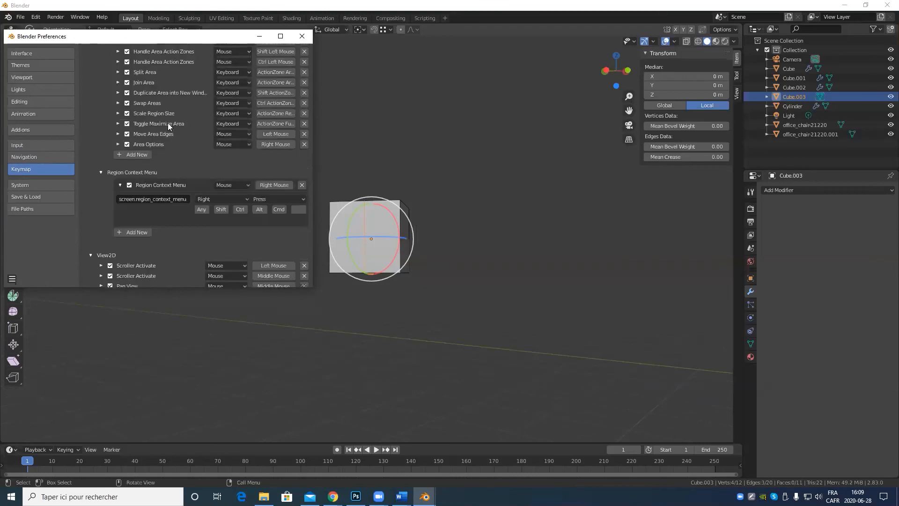
scroll(168, 123, "up", 15)
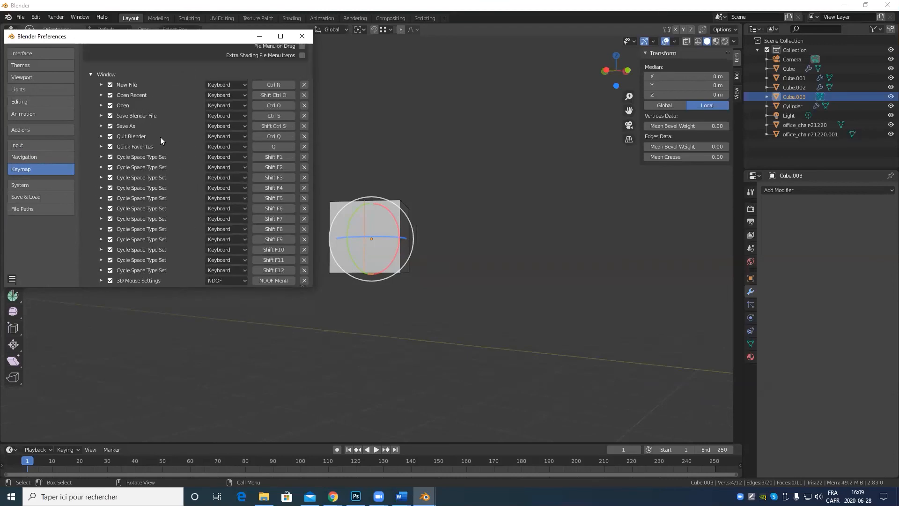
scroll(160, 137, "up", 8)
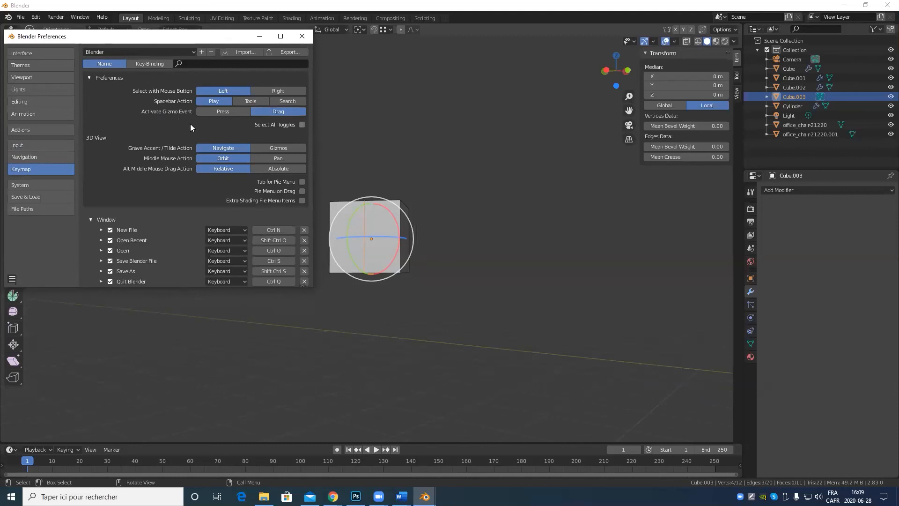
left_click(302, 36)
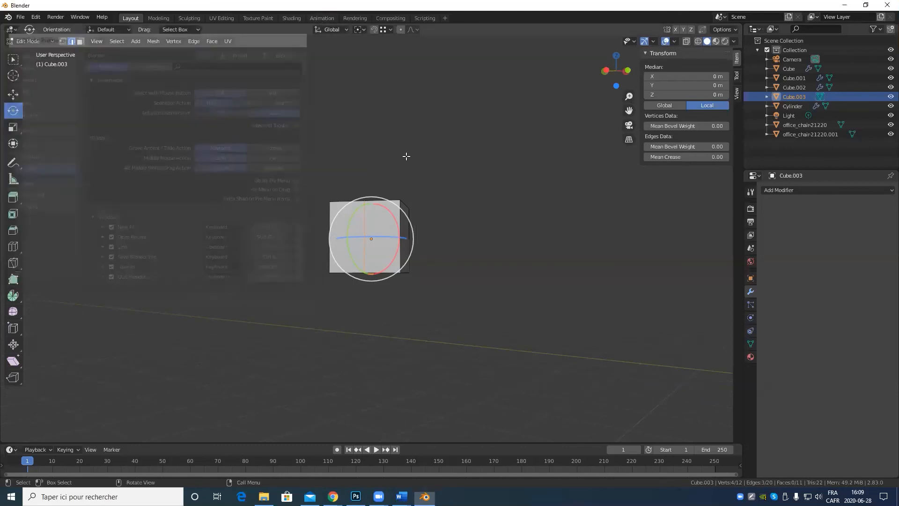
Try Edge Slide and Vertex Slide on the three selected middle-loop edges, moving them toward the cube's side edge.
scroll(382, 233, "up", 4)
scroll(382, 234, "down", 5)
middle_click_drag(393, 221, 394, 241)
scroll(394, 241, "up", 5)
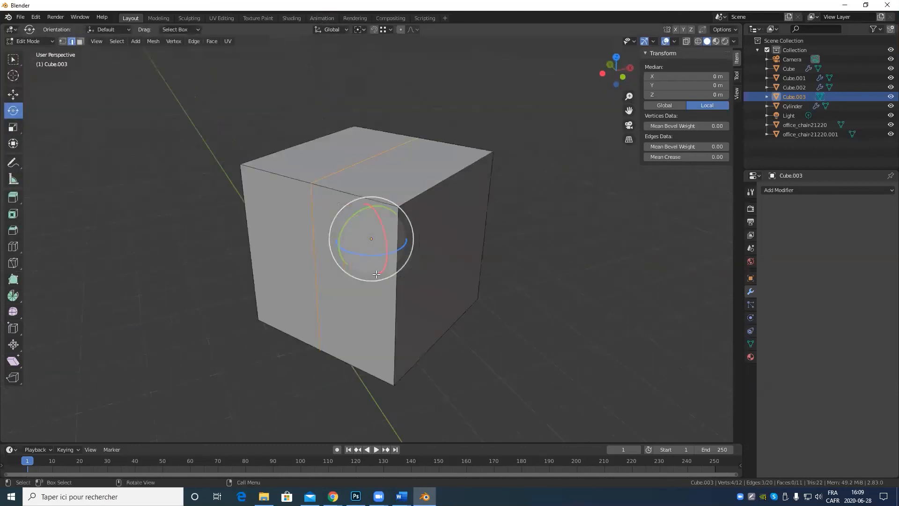
middle_click_drag(391, 276, 462, 281)
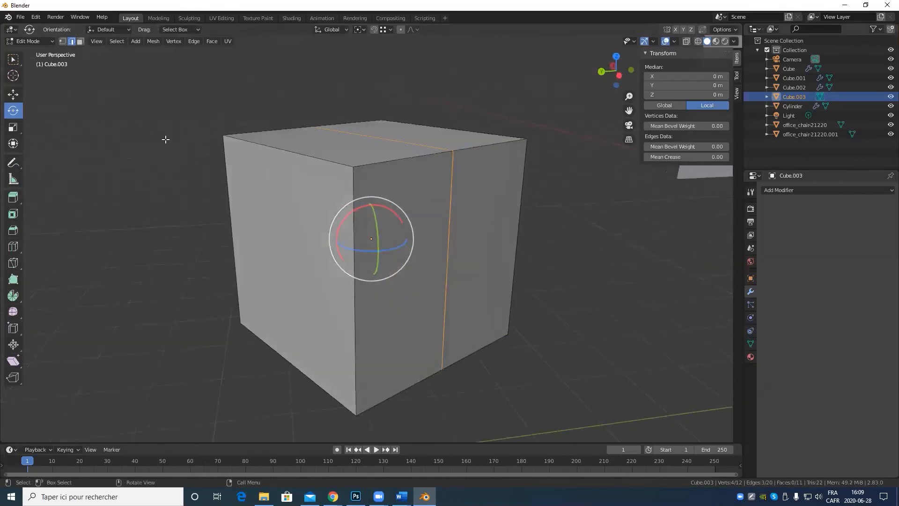
key("g")
key("g")
right_click(240, 48)
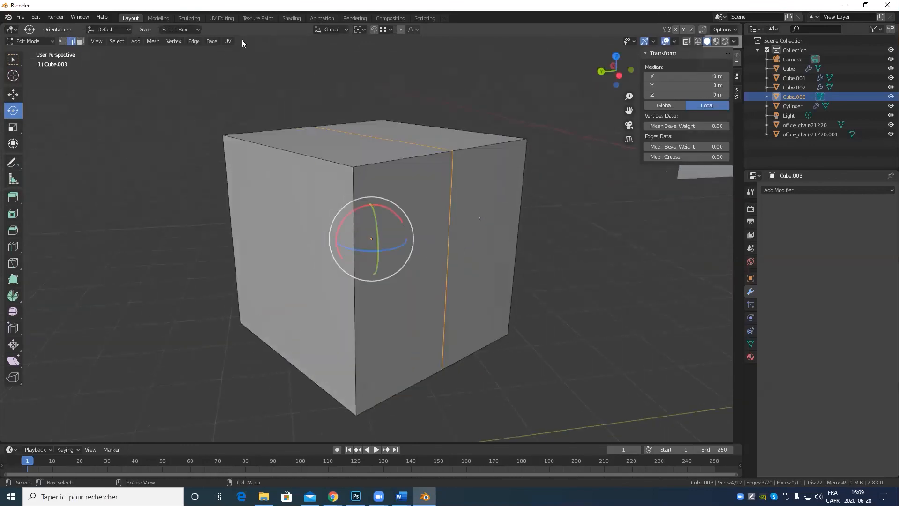
key("shift+v")
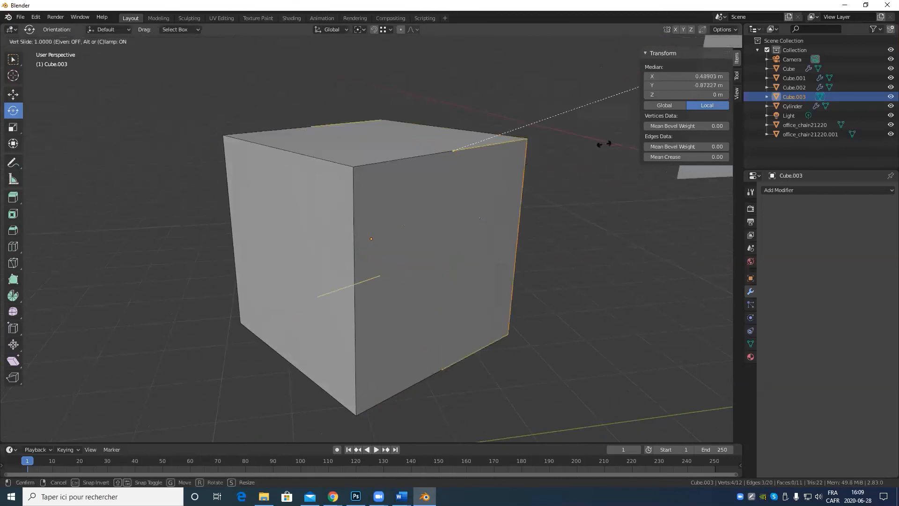
right_click(419, 187)
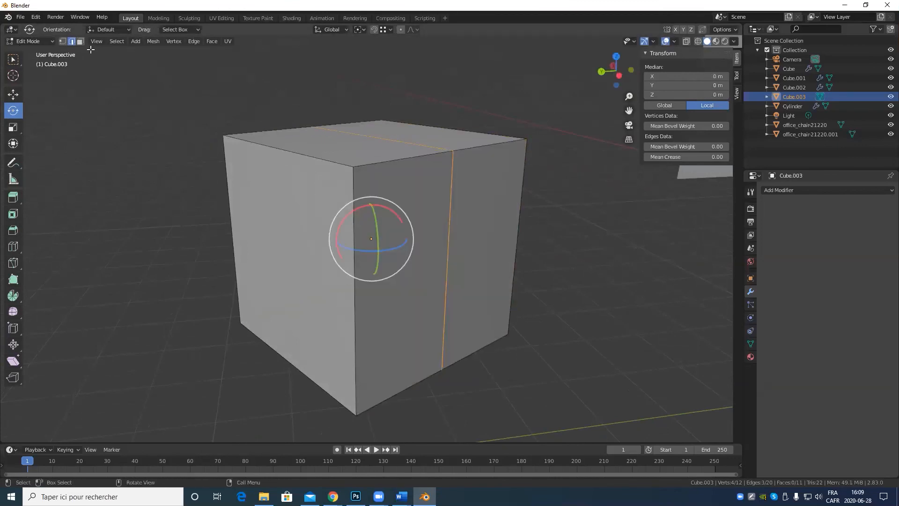
key("g")
key("g")
right_click(75, 63)
key("g")
key("g")
right_click(182, 79)
key("g")
key("g")
right_click(175, 82)
key("g")
key("g")
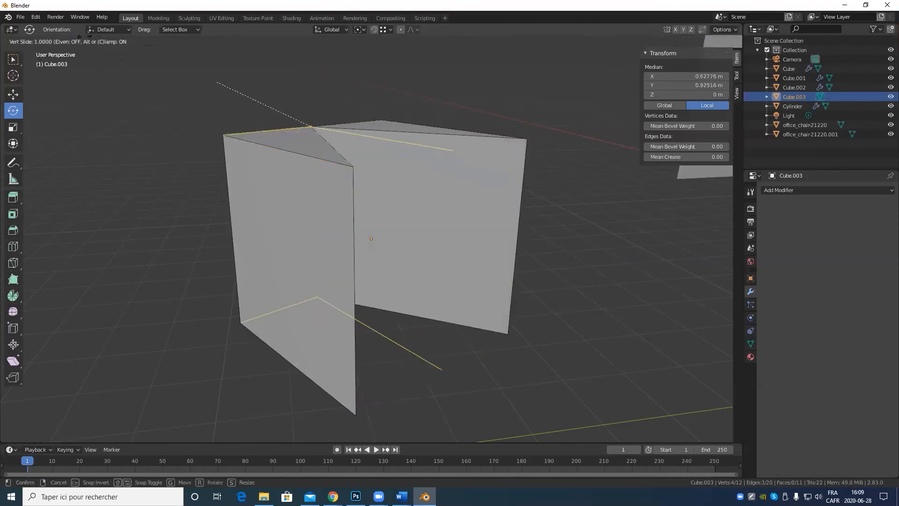
right_click(172, 78)
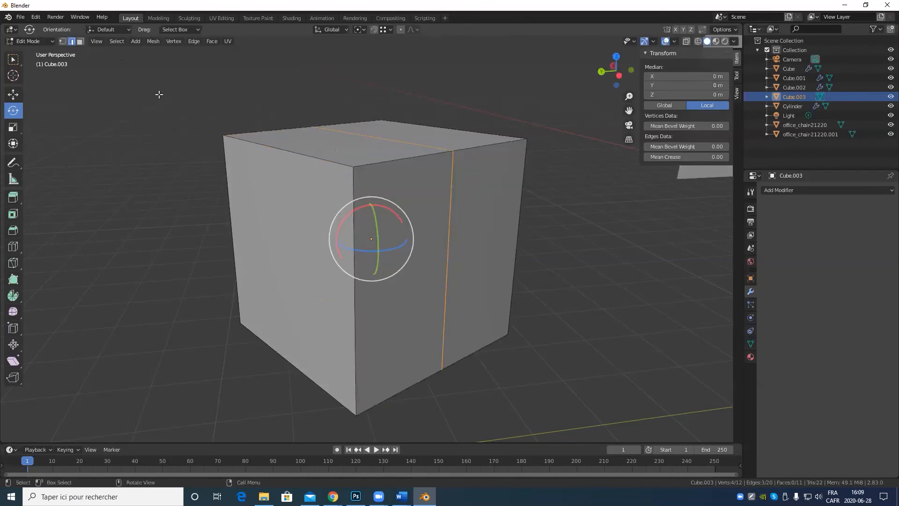
key("g")
key("g")
right_click(157, 94)
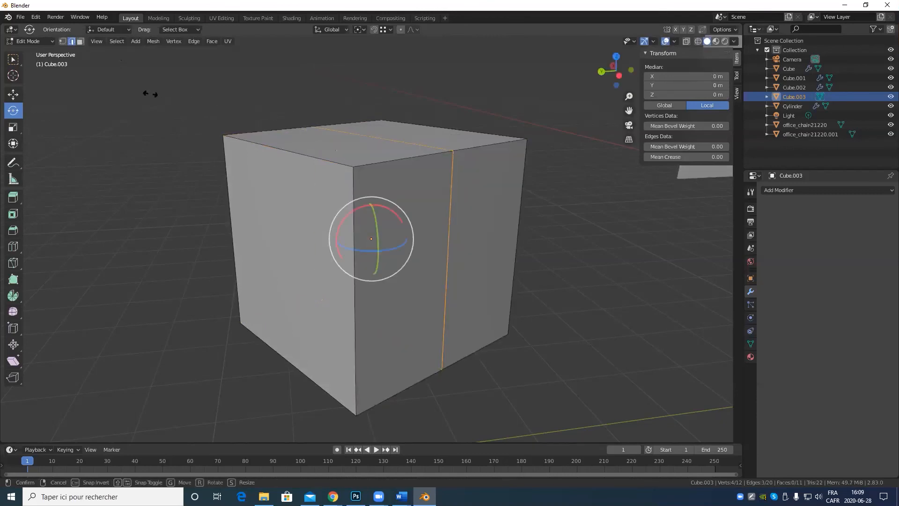
key("g")
key("g")
right_click(155, 90)
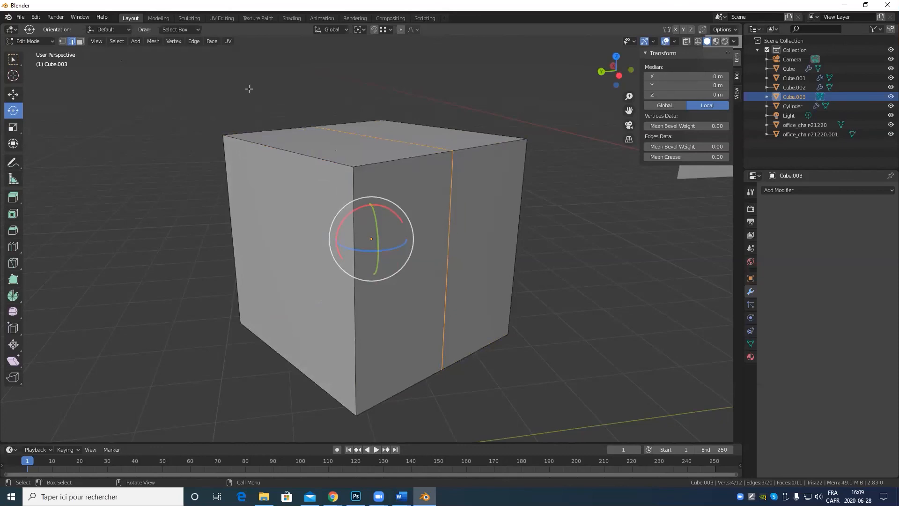
Try Vertex Slide on the cube's middle edge loop with factors of about 0.366 and 0.557, undoing each slide.
scroll(418, 197, "down", 4)
middle_click_drag(419, 222, 425, 237)
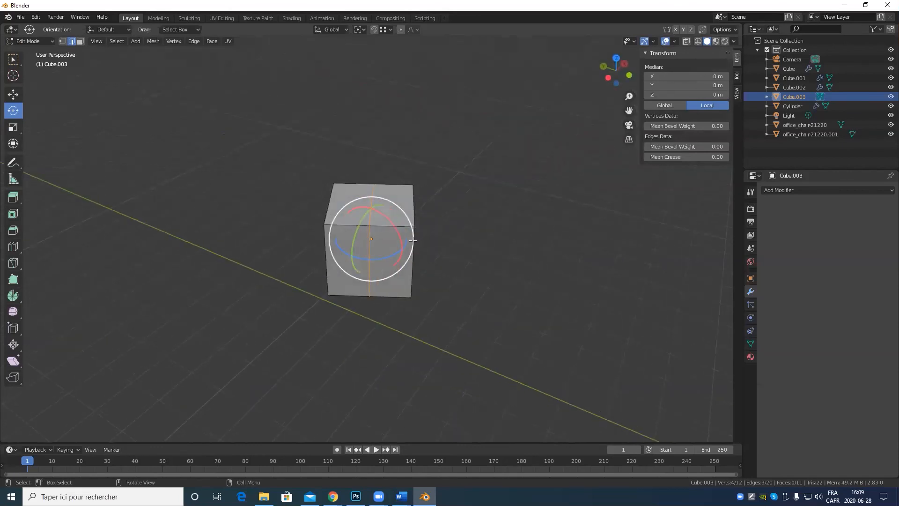
key("g")
key("g")
left_click(427, 239)
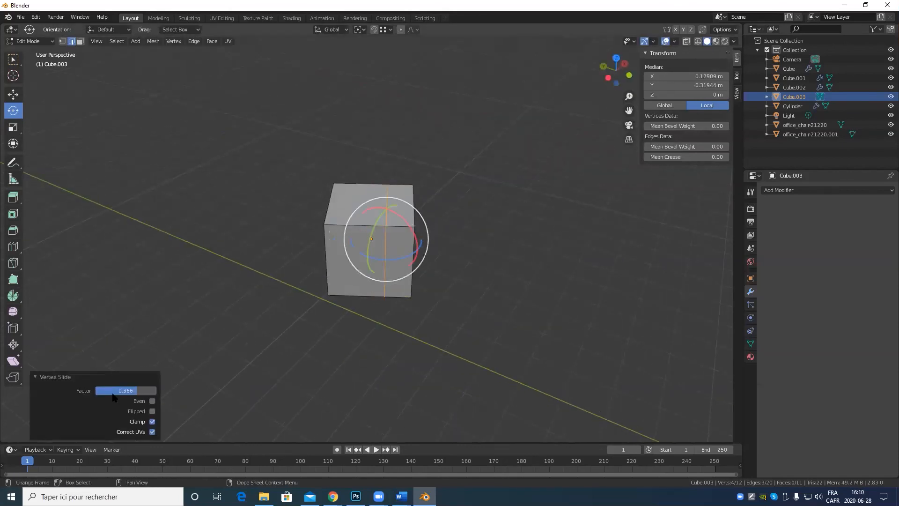
key("ctrl")
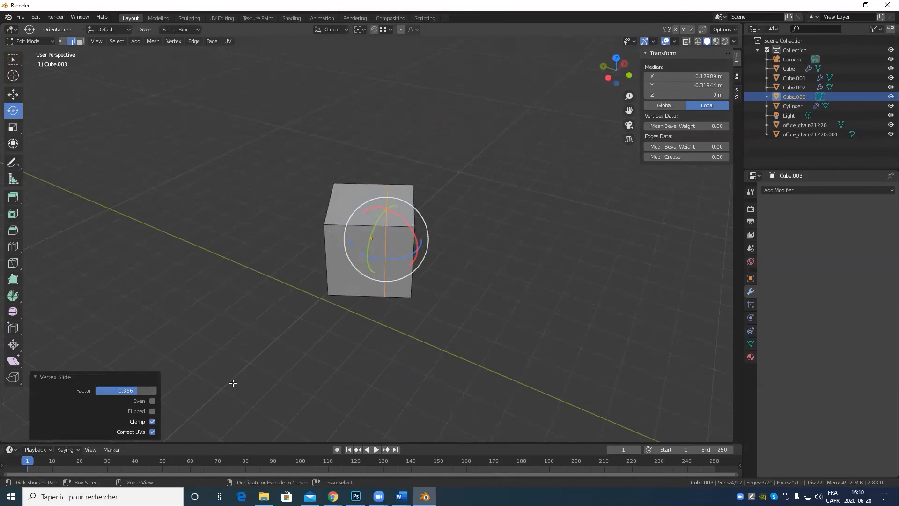
key("g")
key("g")
left_click(269, 365)
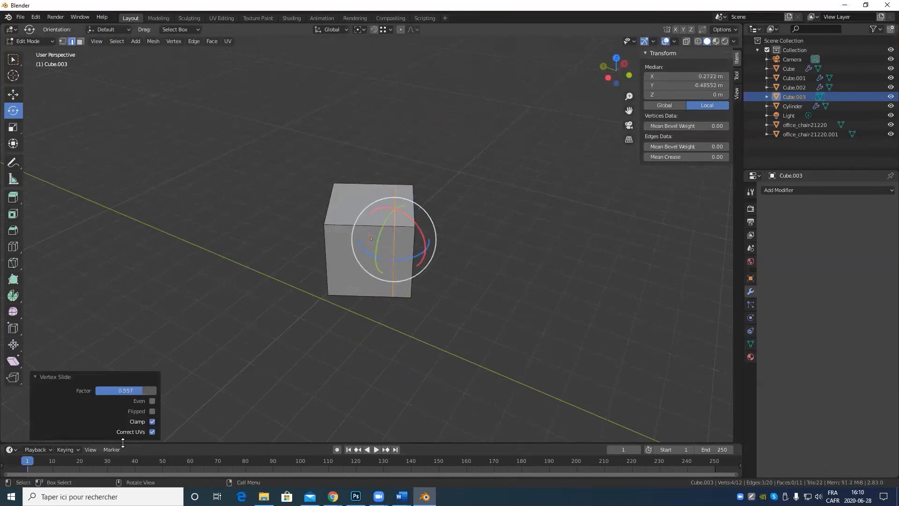
key("ctrl")
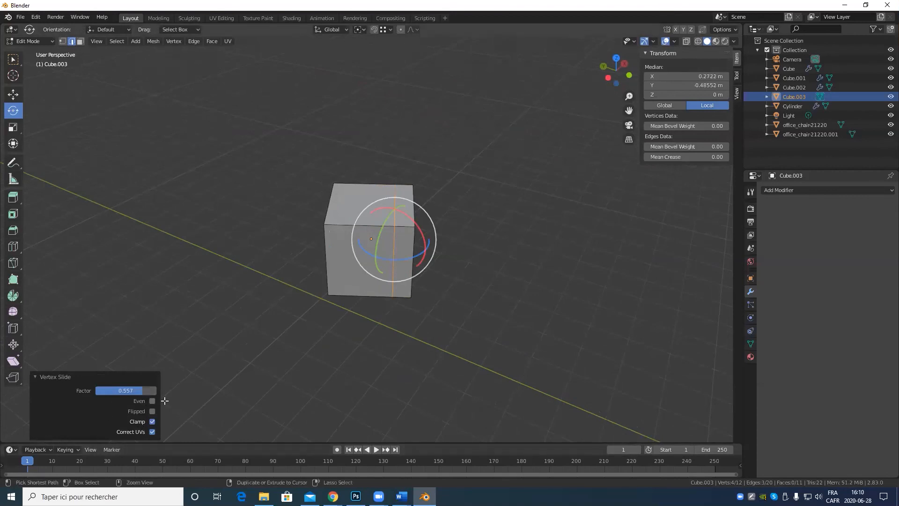
key("ctrl+z")
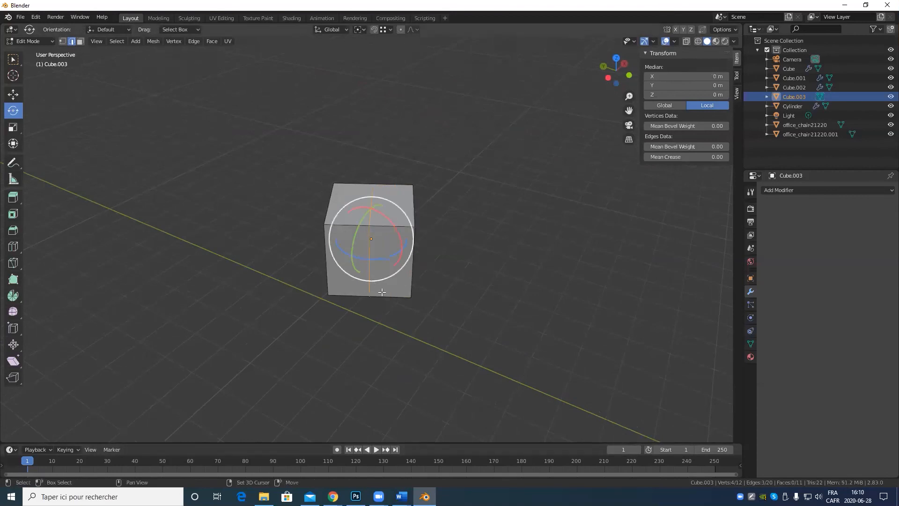
Slide the middle edge loop toward the cube's side edge with Vertex Slide, using a factor of about 0.624.
key("shift+v")
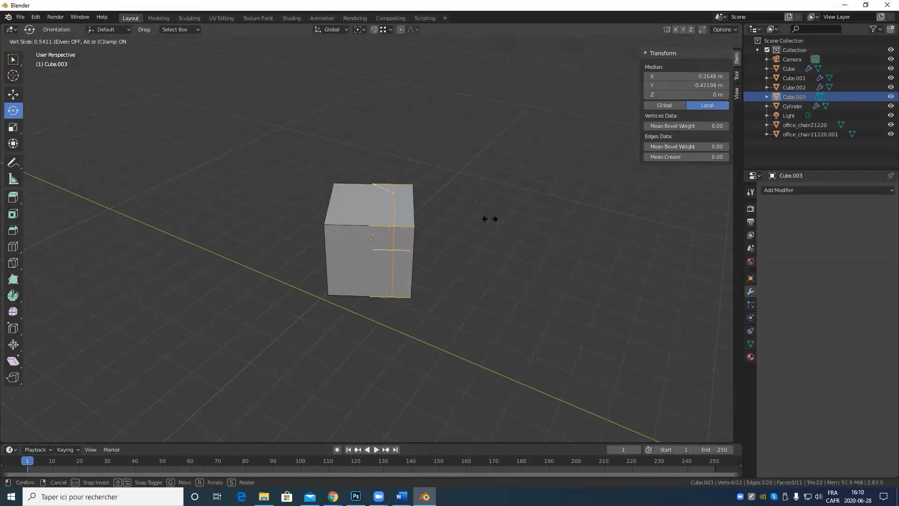
left_click(493, 219)
scroll(297, 378, "up", 5)
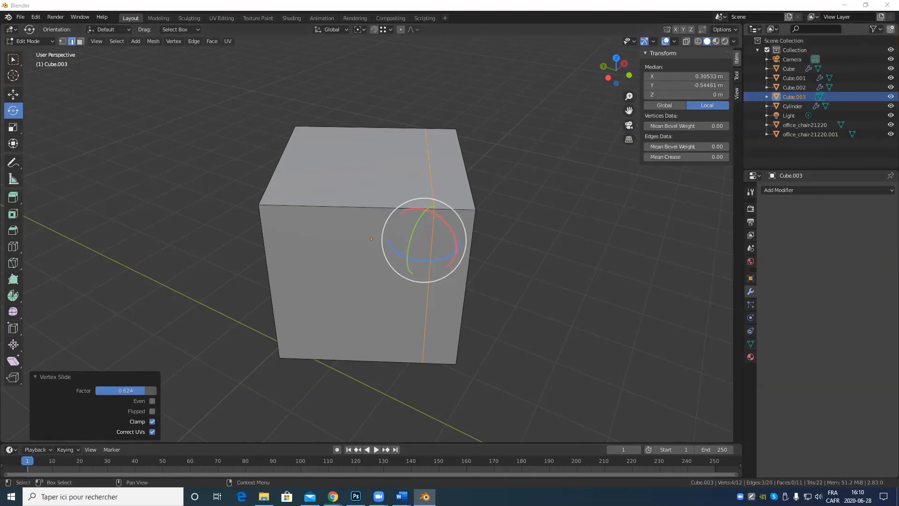
Return the cube to Object Mode and view it nearly straight-on from one side.
key("alt+Tab")
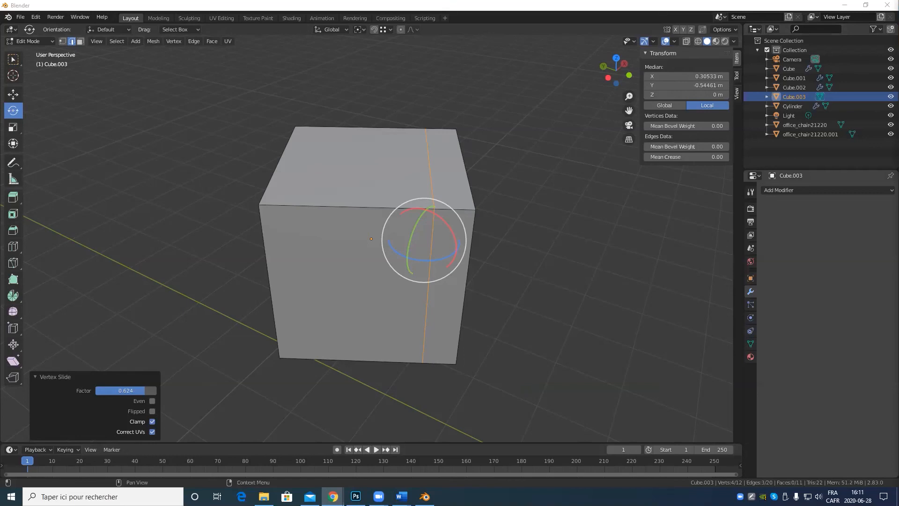
scroll(526, 287, "down", 5)
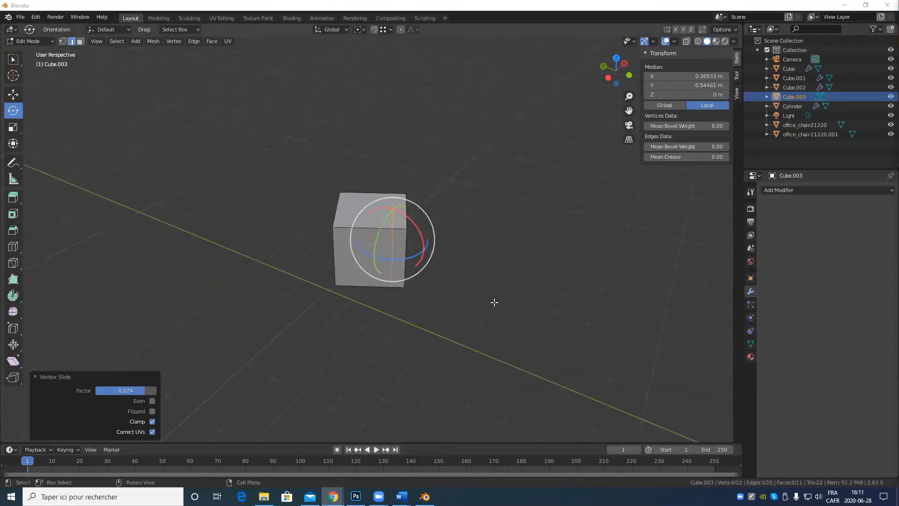
middle_click_drag(494, 301, 455, 358)
key("Tab")
scroll(451, 348, "up", 5)
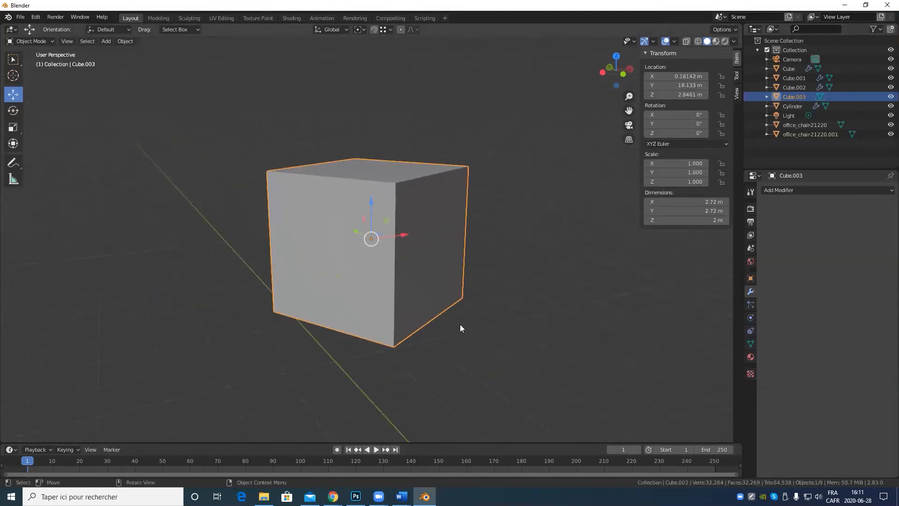
middle_click_drag(459, 324, 543, 337)
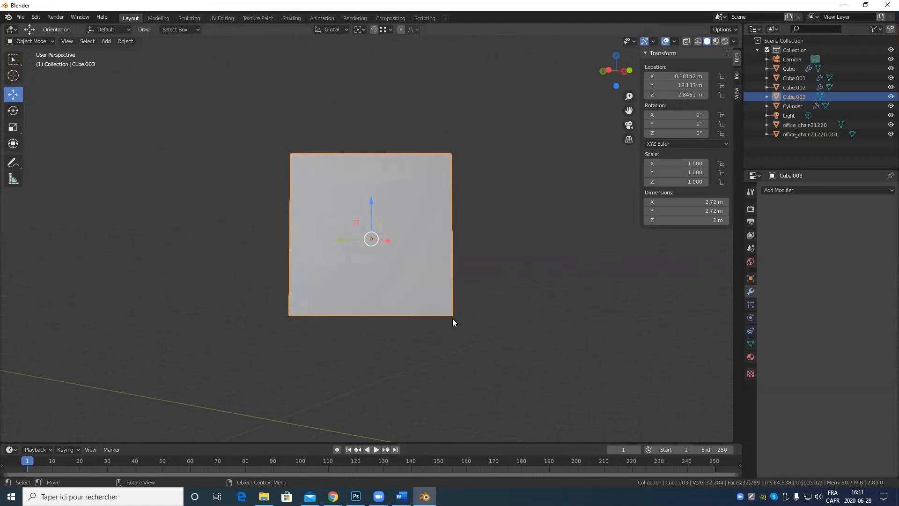
Switch to Chrome and open google.com.
key("alt+Tab")
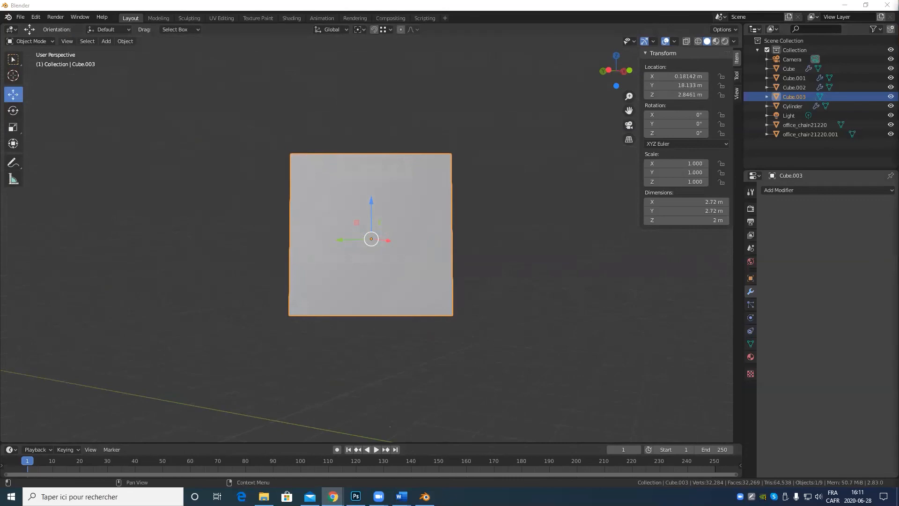
left_click(215, 26)
type("google.com")
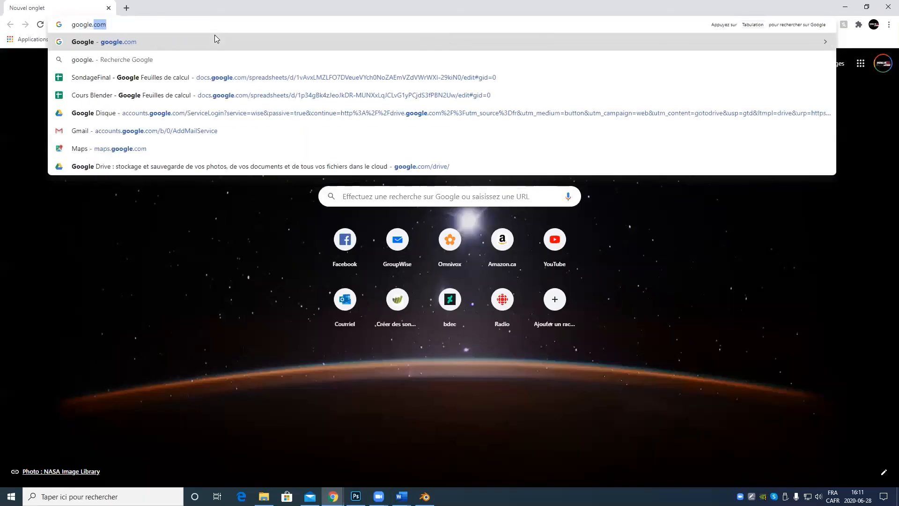
key("Return")
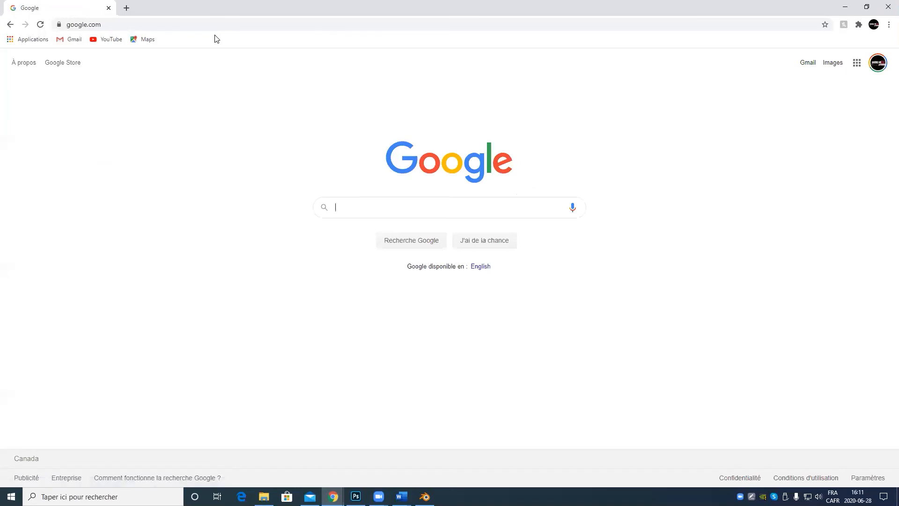
Search Google for "Character sheet Gadget Hackwrench".
type("Character sheet")
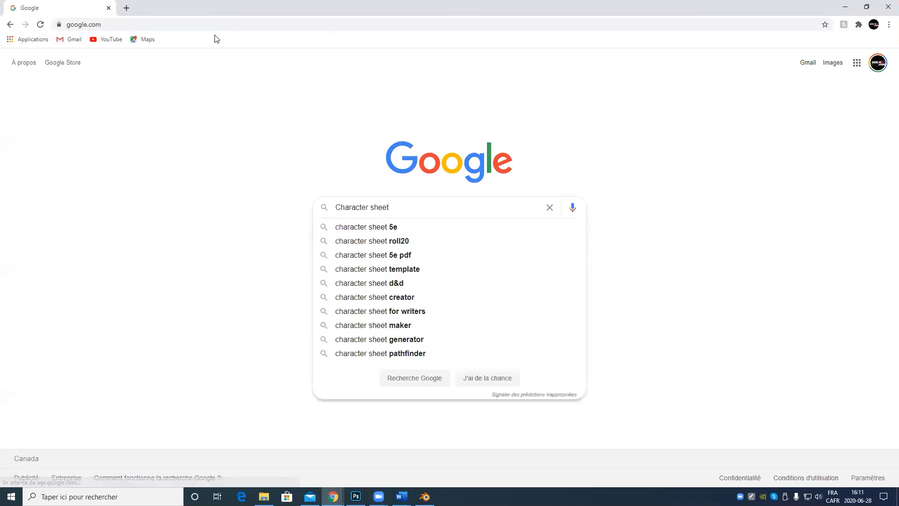
type(" Gadget ")
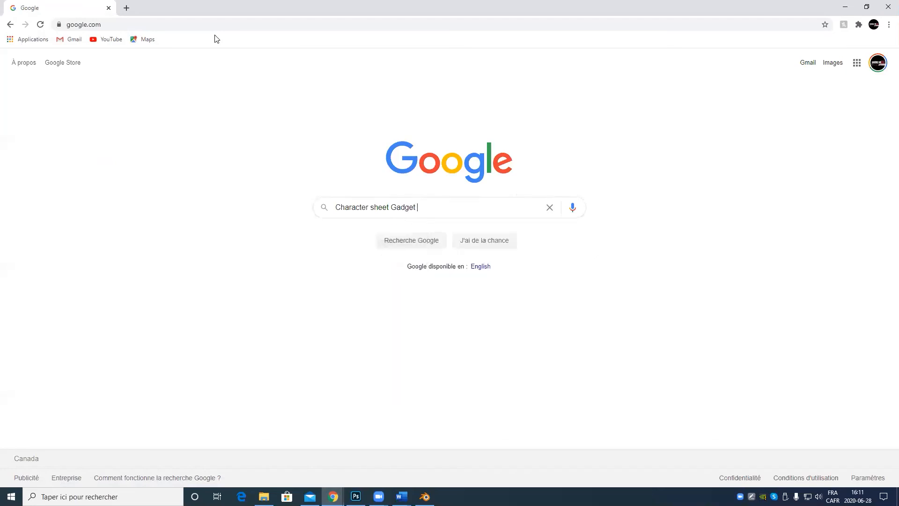
type("Hackwr")
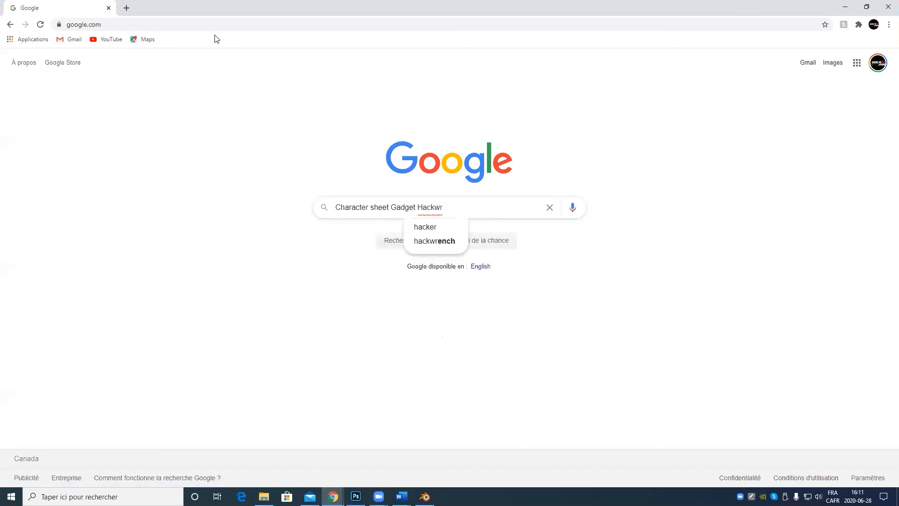
type("ench")
key("Return")
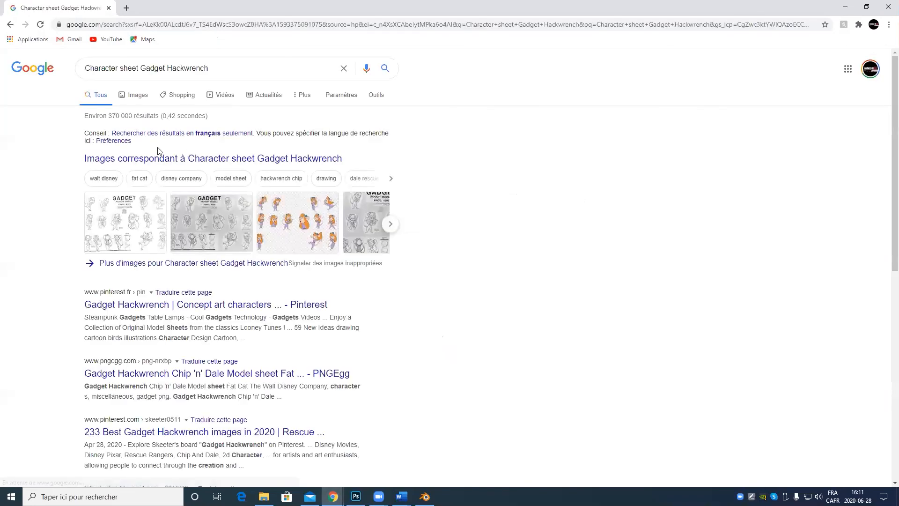
Open the Gadget rough model sheet from the image results through its Pinterest page to the original image.
left_click(138, 240)
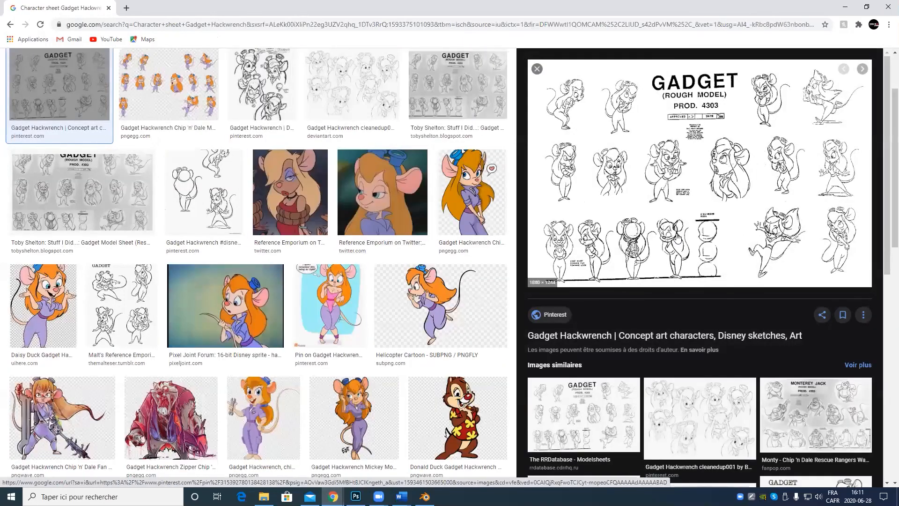
left_click(653, 236)
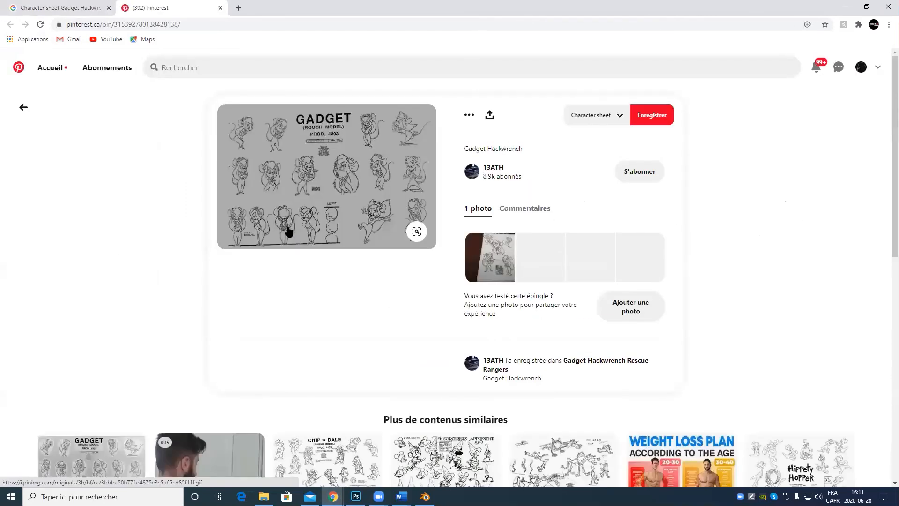
left_click(288, 230)
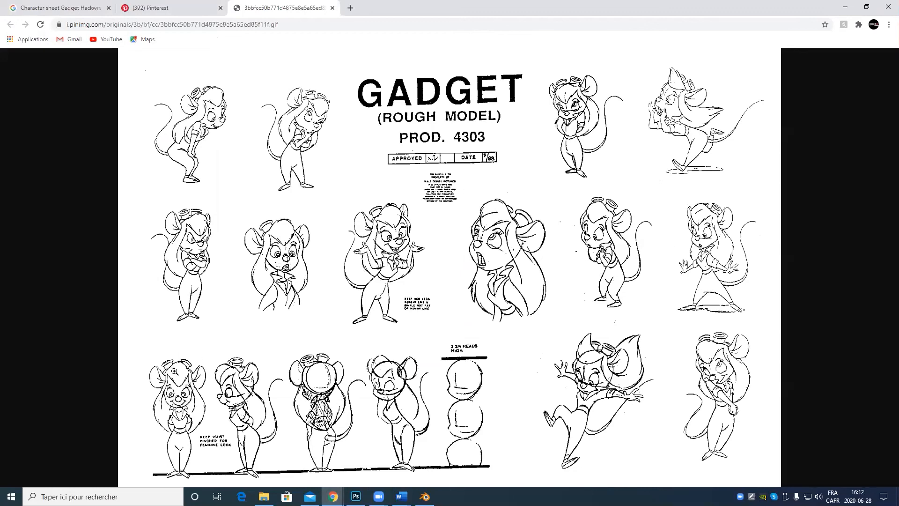
Enlarge the Gadget model sheet and examine the poses and the front, side and back views.
left_click(330, 331)
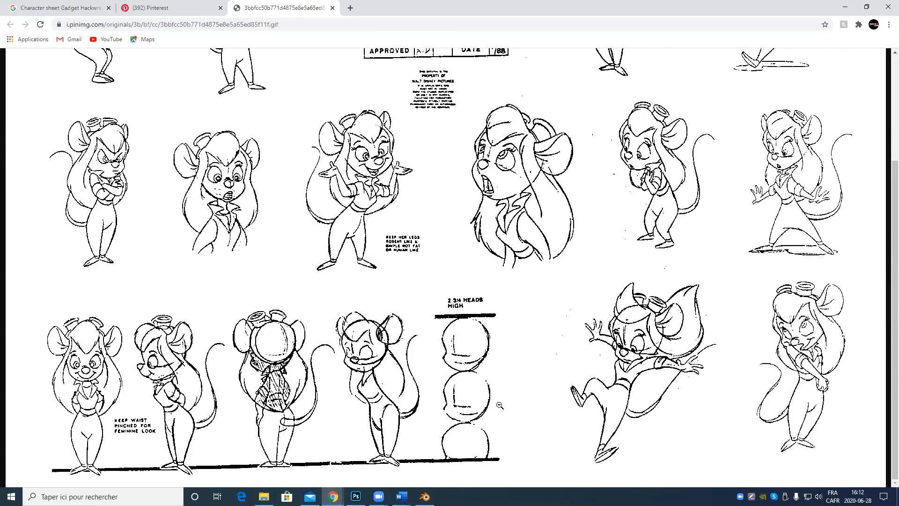
scroll(383, 402, "up", 1)
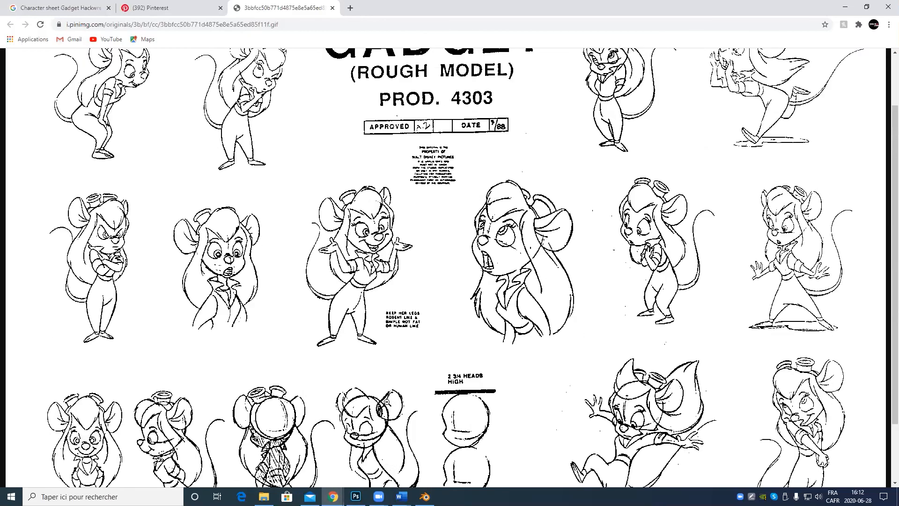
scroll(388, 383, "down", 1)
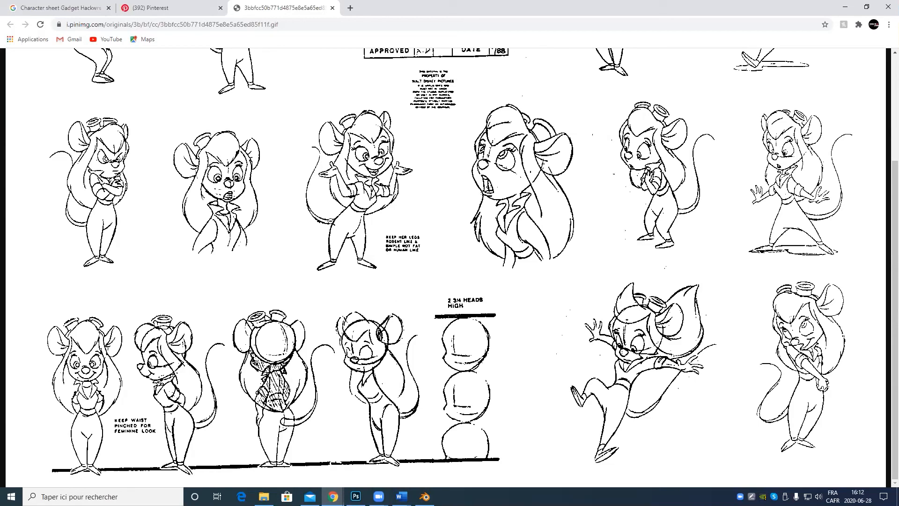
scroll(336, 352, "up", 3)
scroll(335, 369, "down", 3)
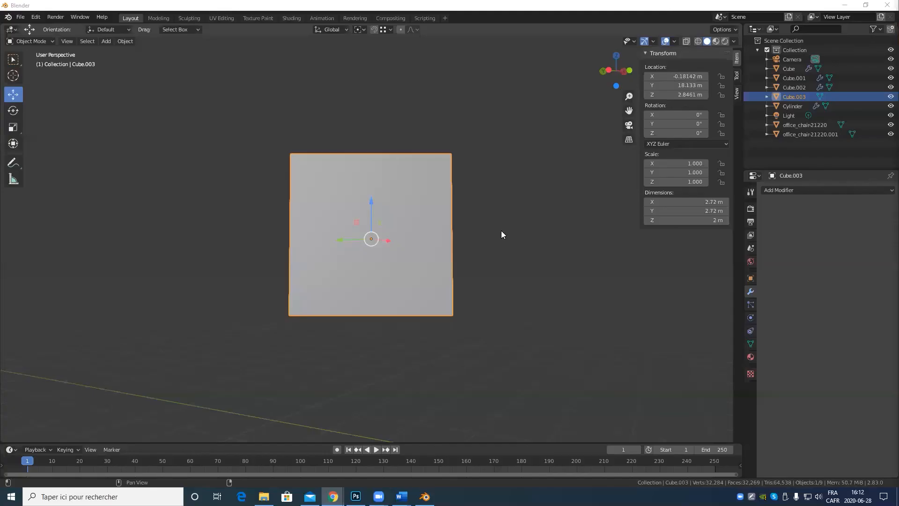
Close the browser to return to Blender and delete the demonstration cube from the chair scene.
left_click(886, 8)
scroll(430, 298, "down", 10)
middle_click_drag(436, 298, 301, 307)
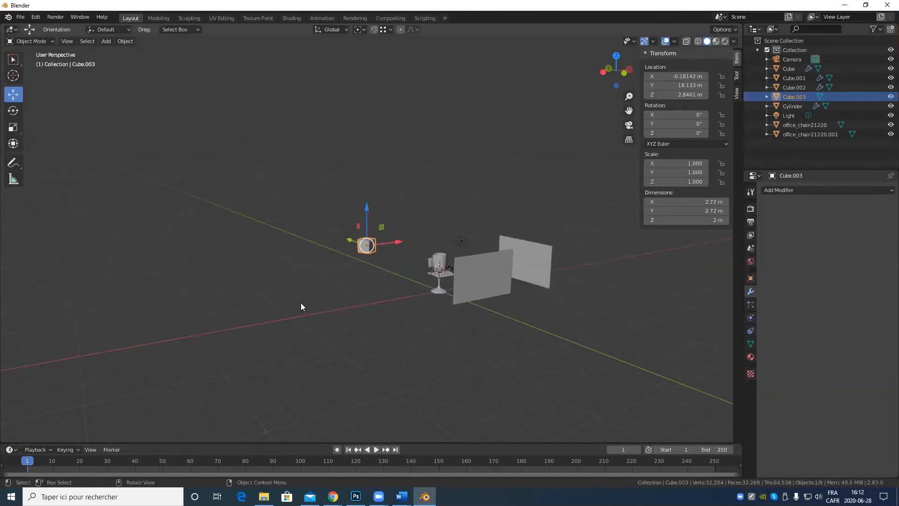
key("Delete")
middle_click_drag(398, 290, 471, 366)
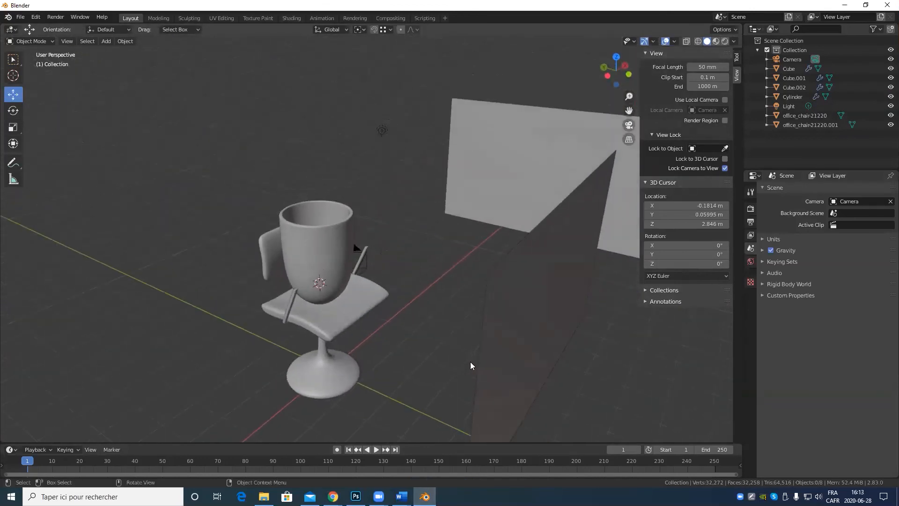